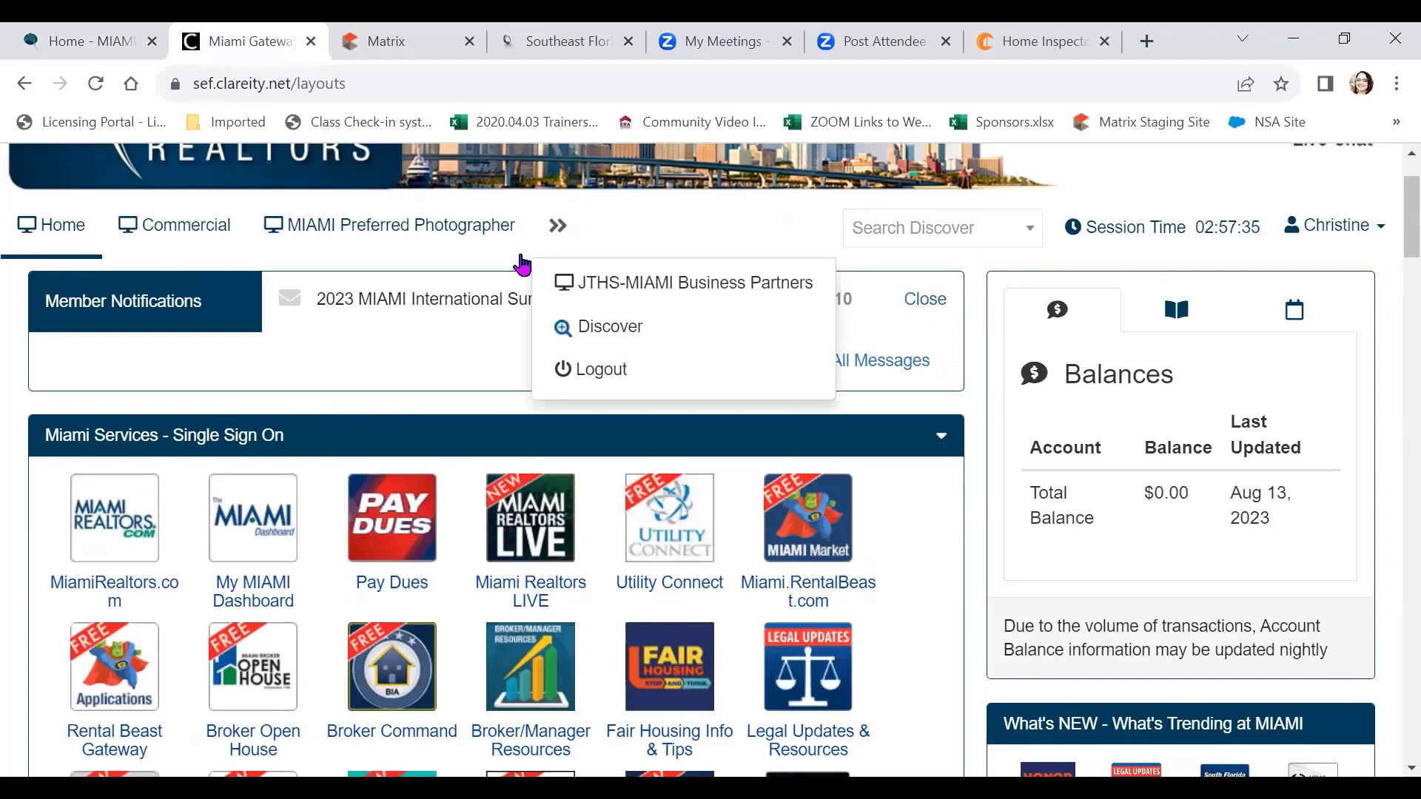
Read the 2023 MIAMI International Survey notice, then launch Matrix through Miami Services single sign-on
click(469, 315)
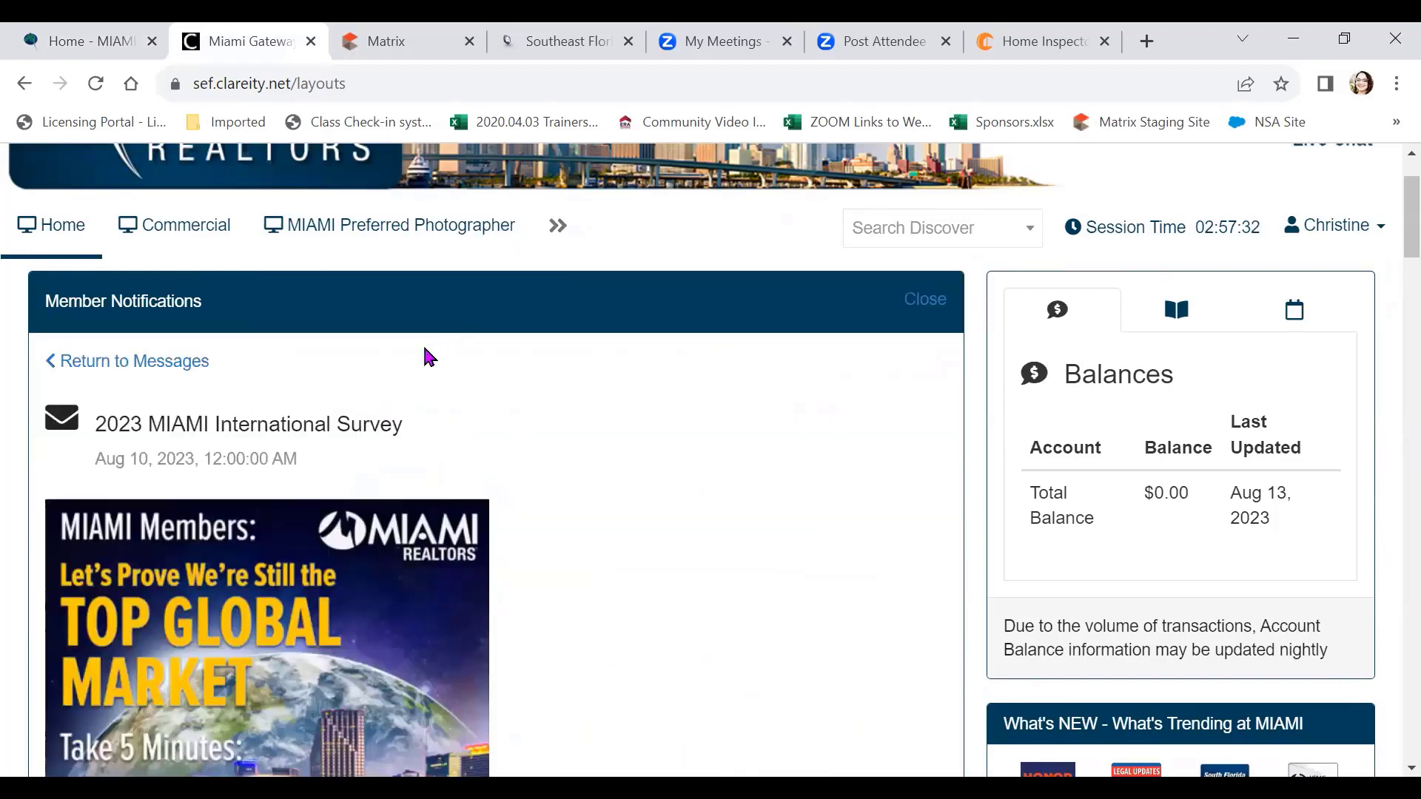
scroll(540, 467, down, 5)
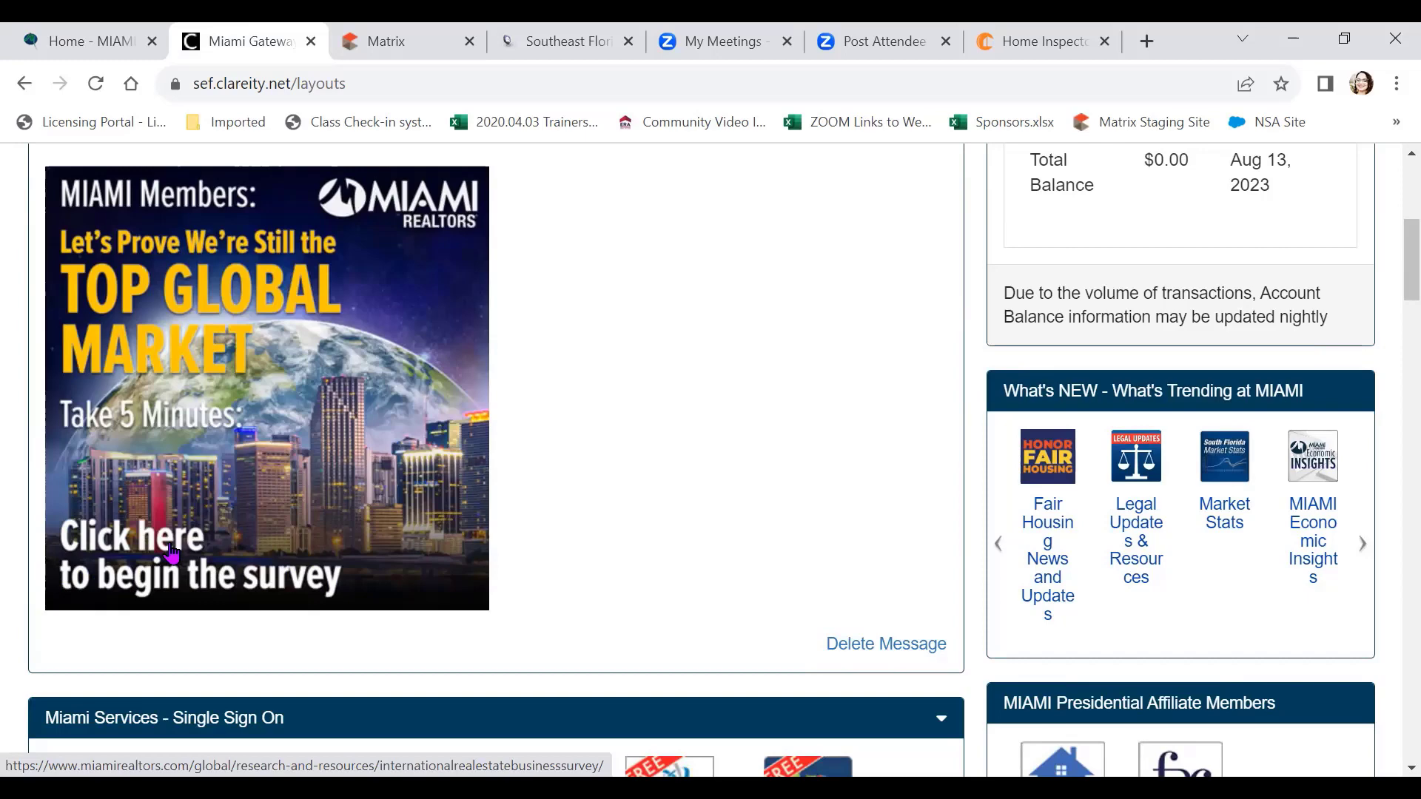
click(170, 551)
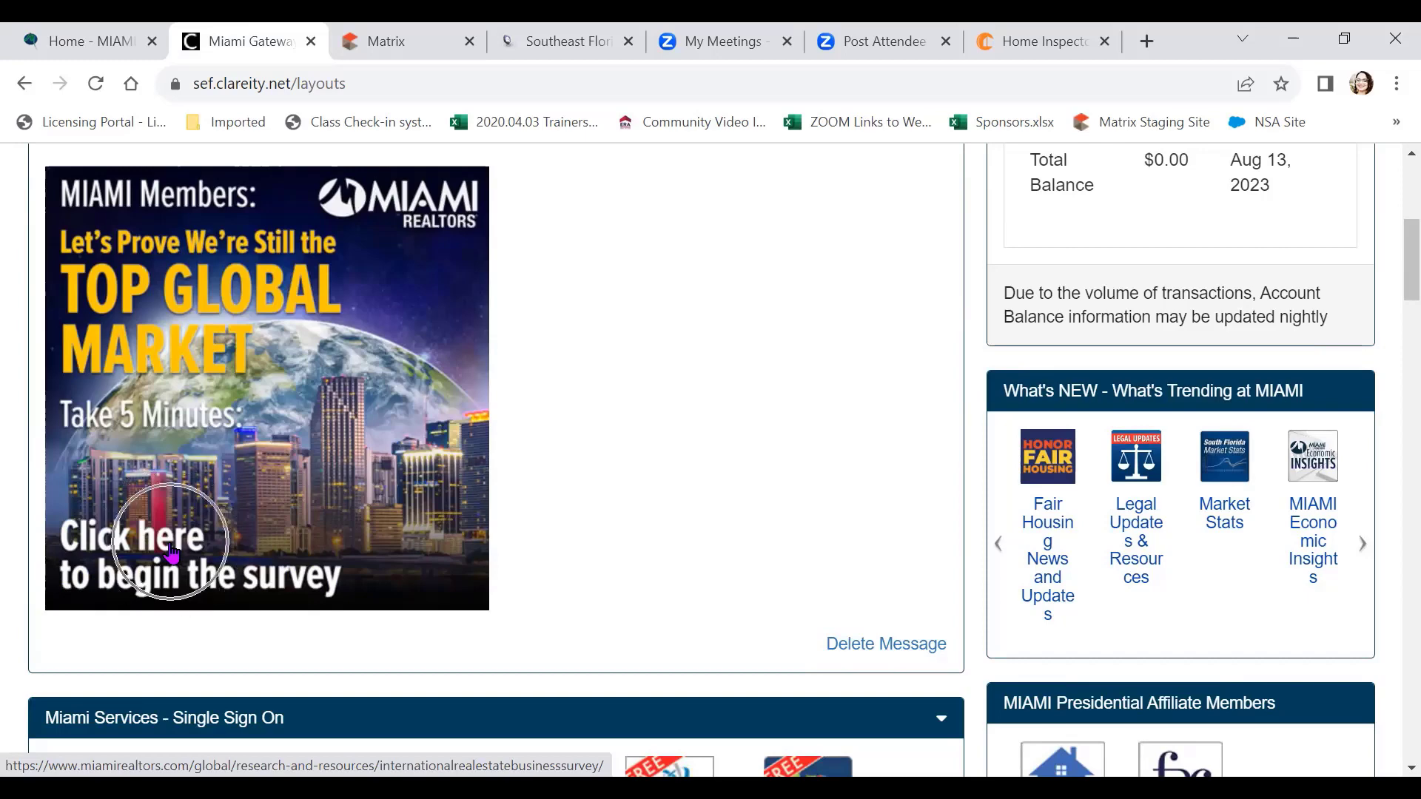
scroll(304, 496, down, 6)
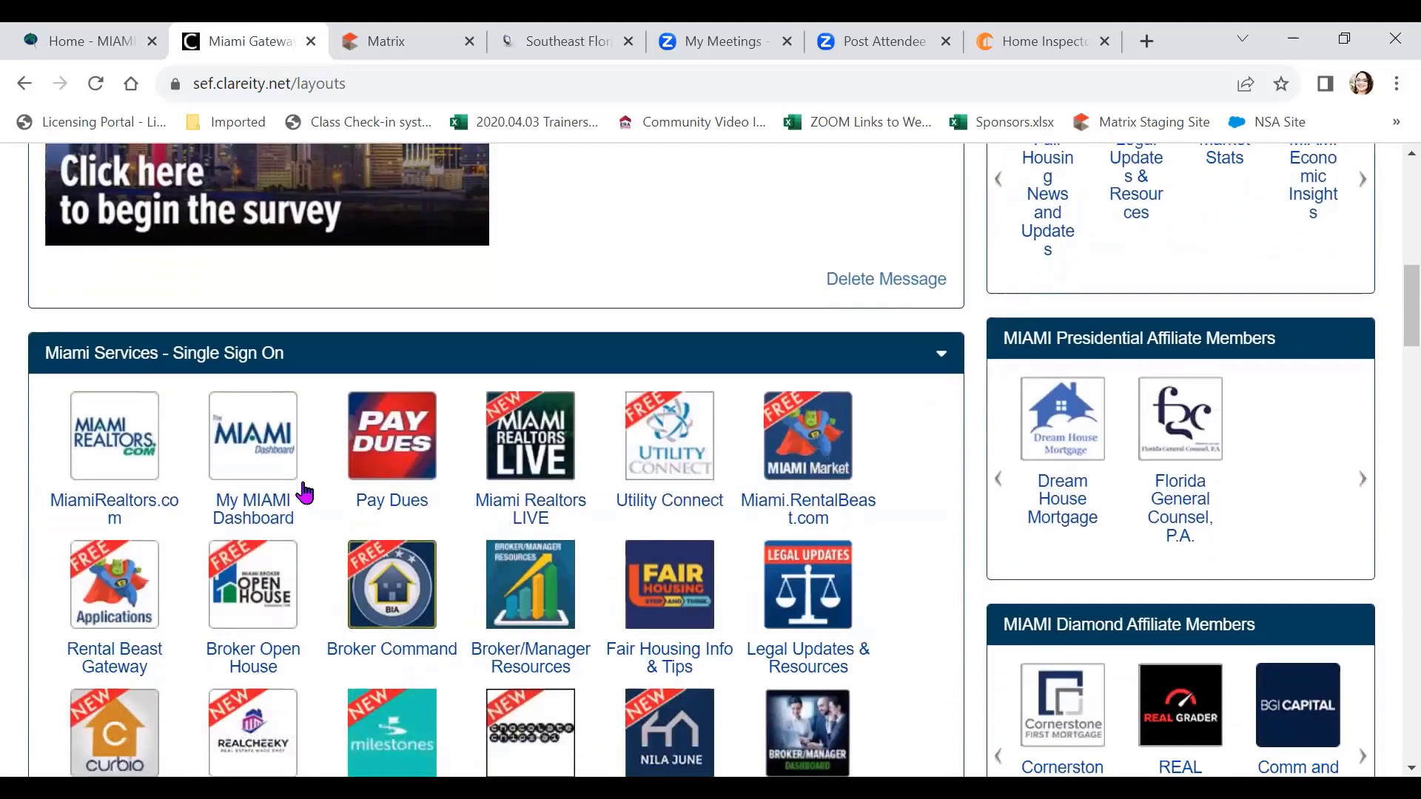
scroll(304, 494, down, 2)
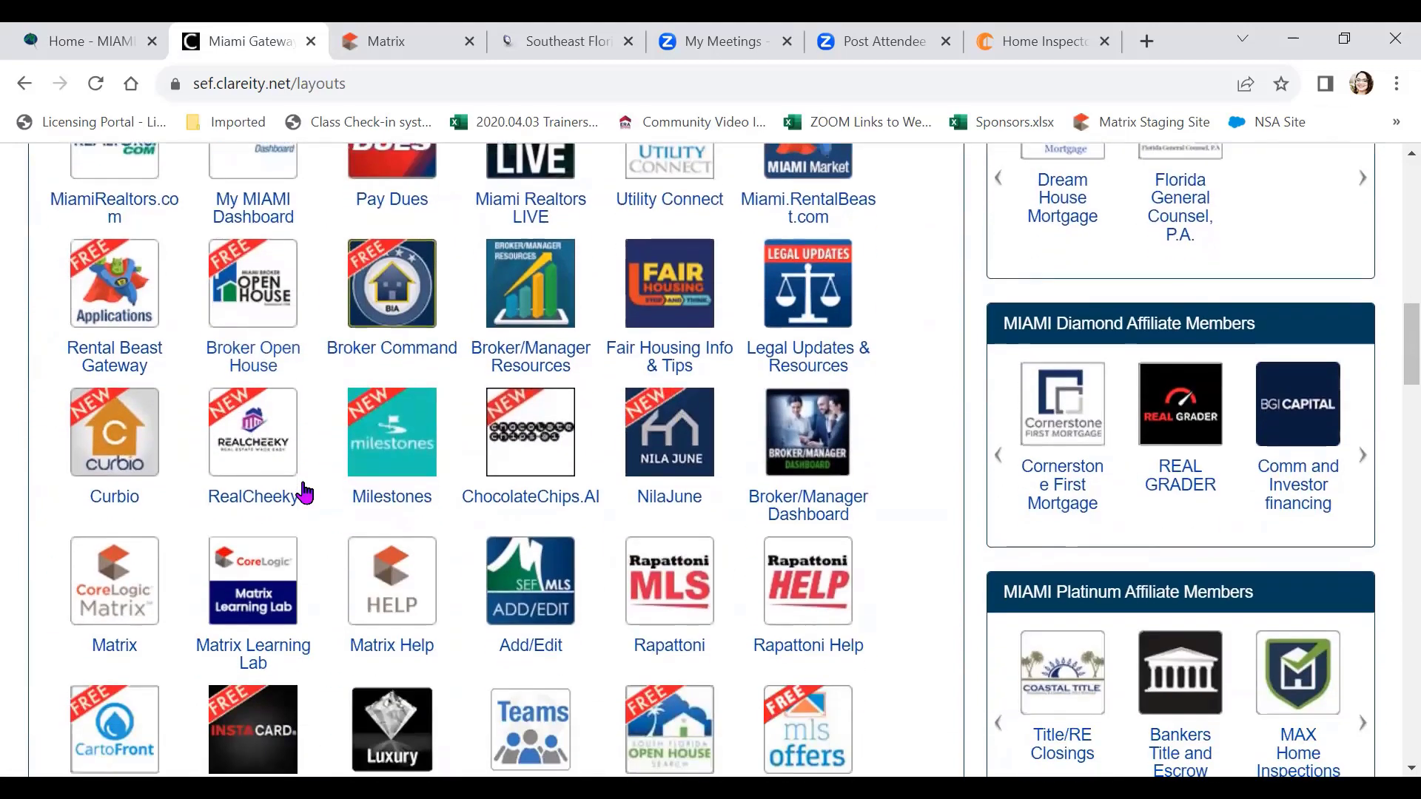
click(124, 588)
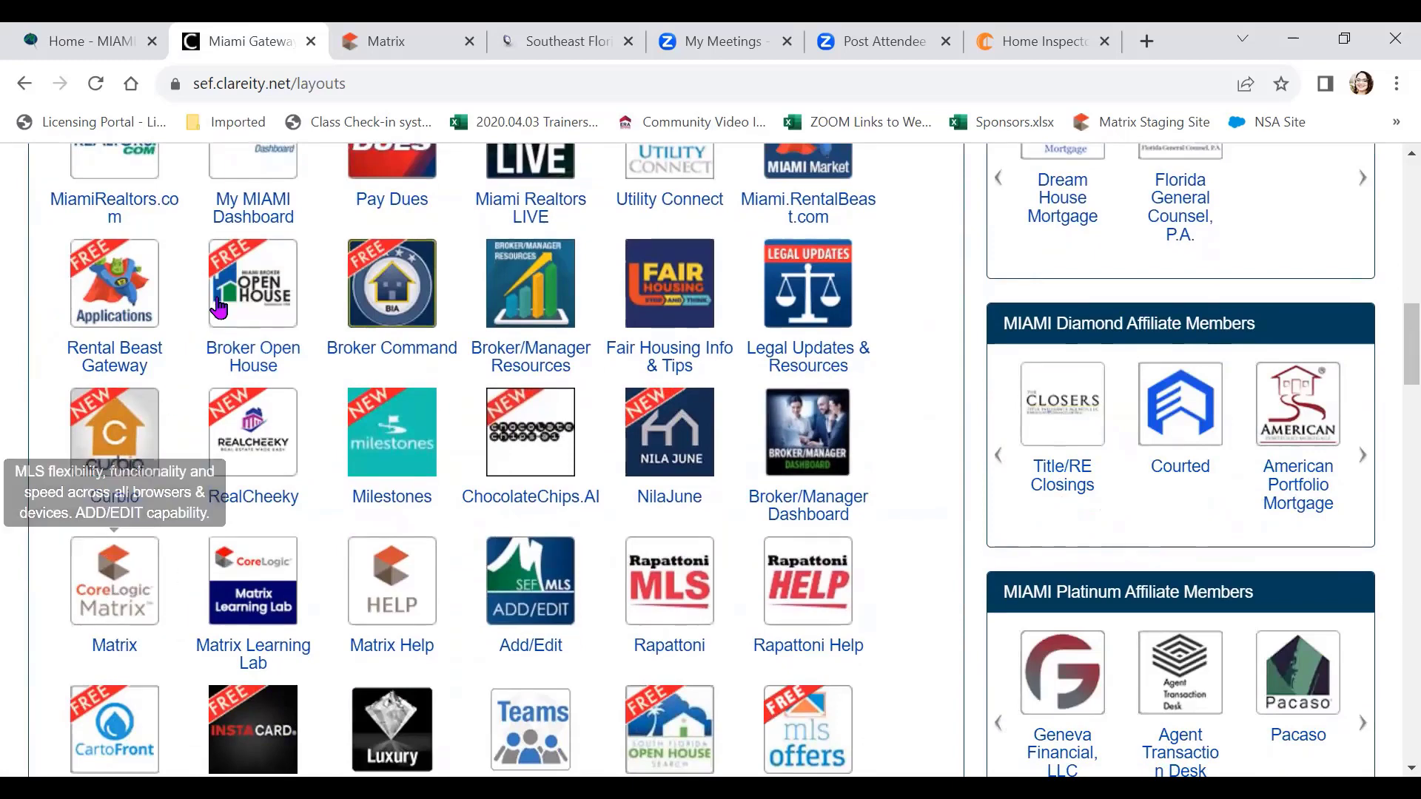
click(383, 41)
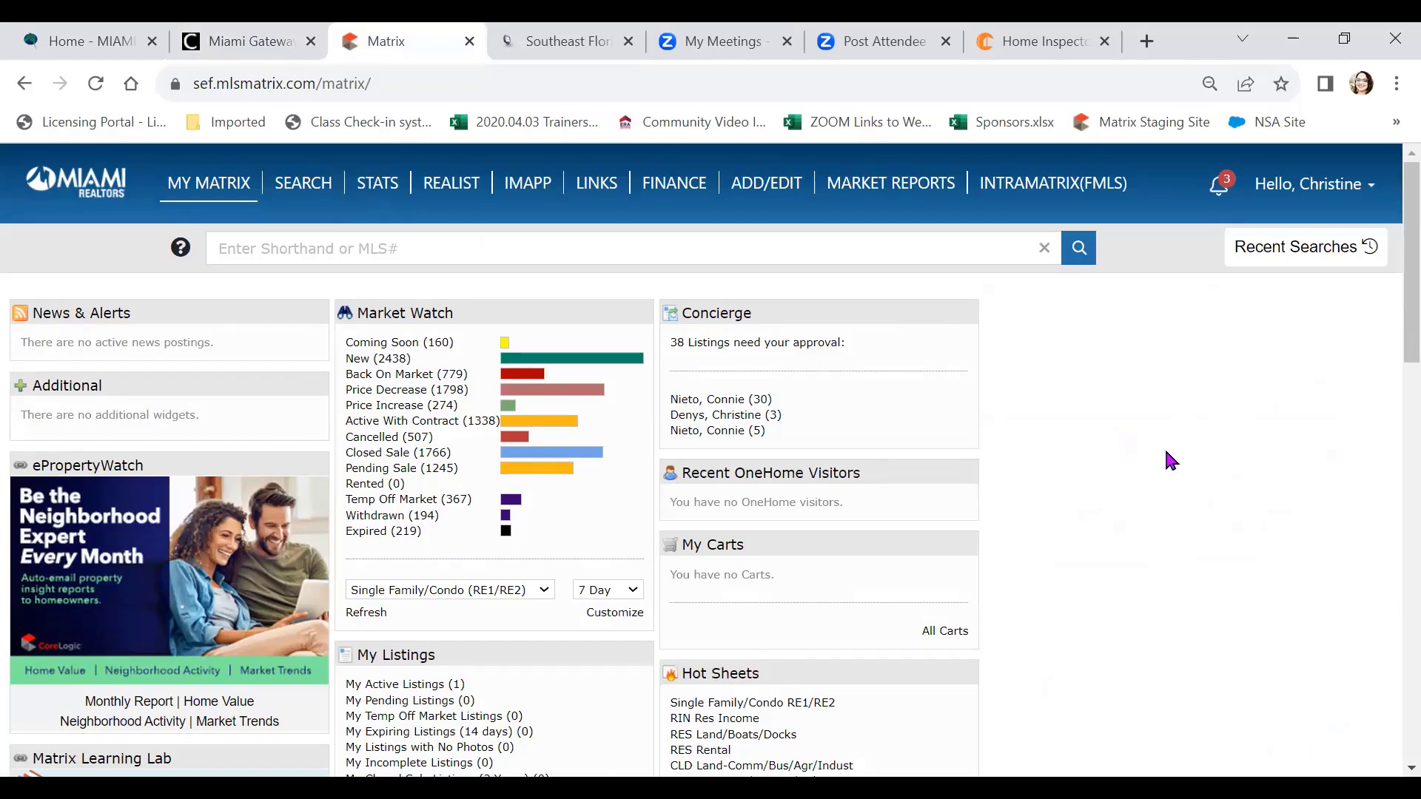
After glancing at dashboard and market statistics, start an RE1/RE2 Single Family/Condo listing search
click(172, 185)
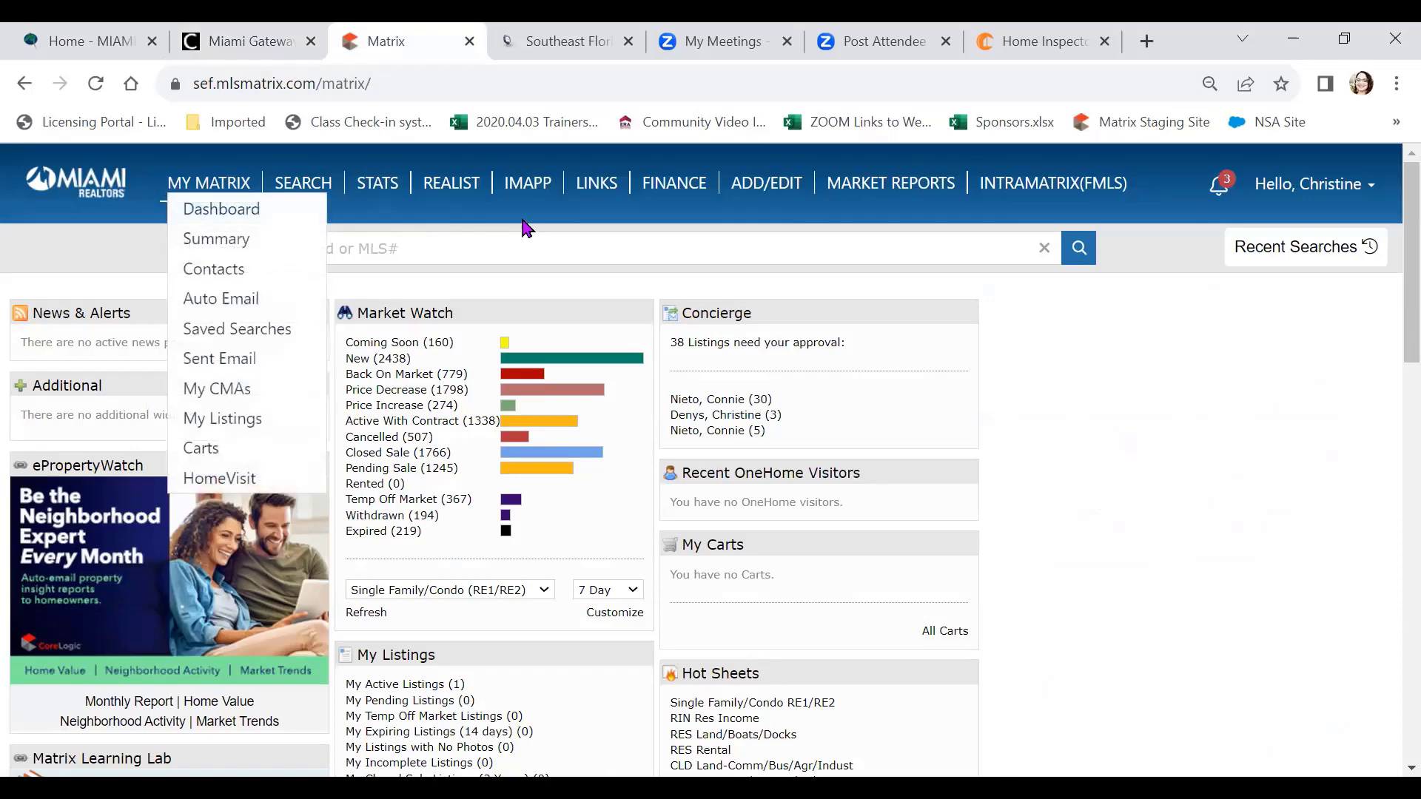
click(377, 194)
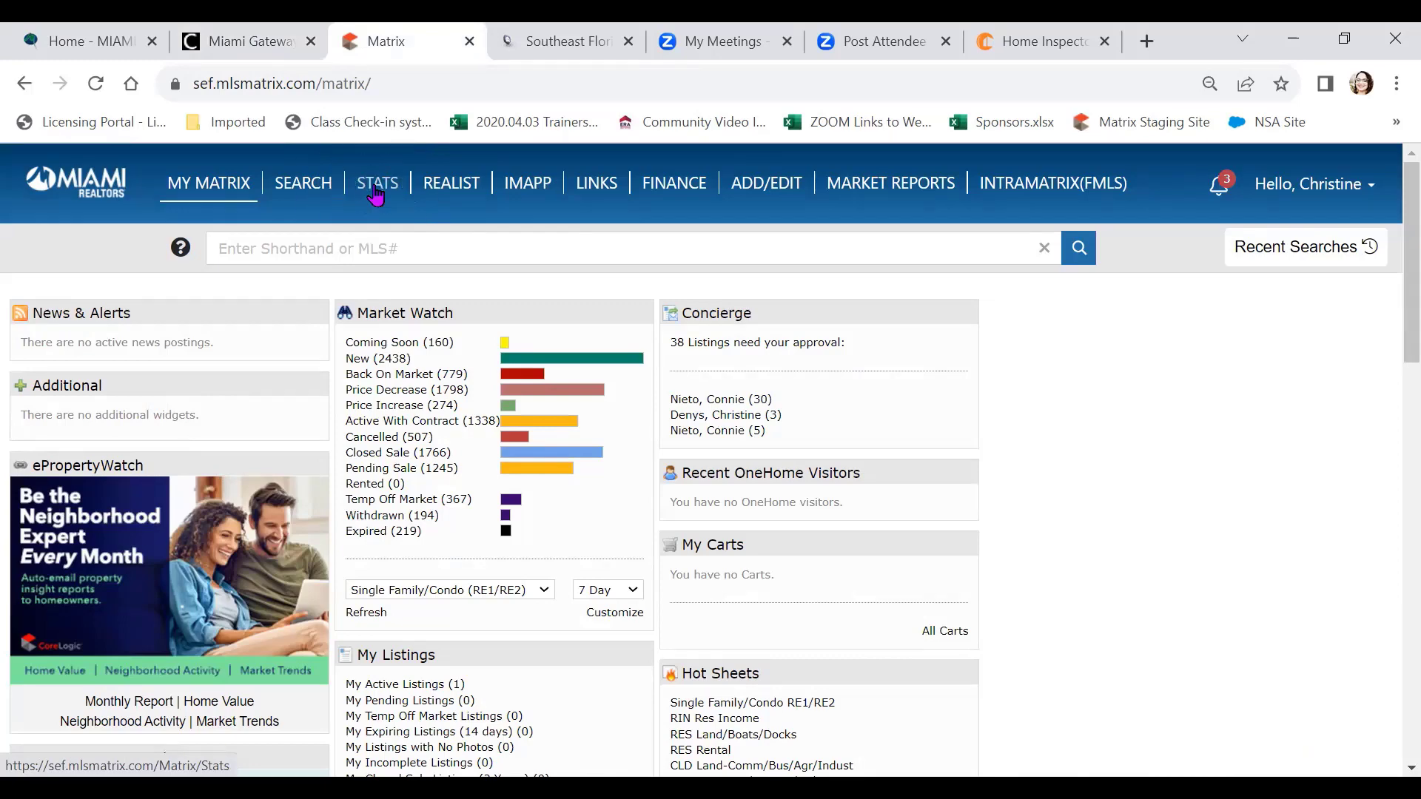
mouse_move(303, 183)
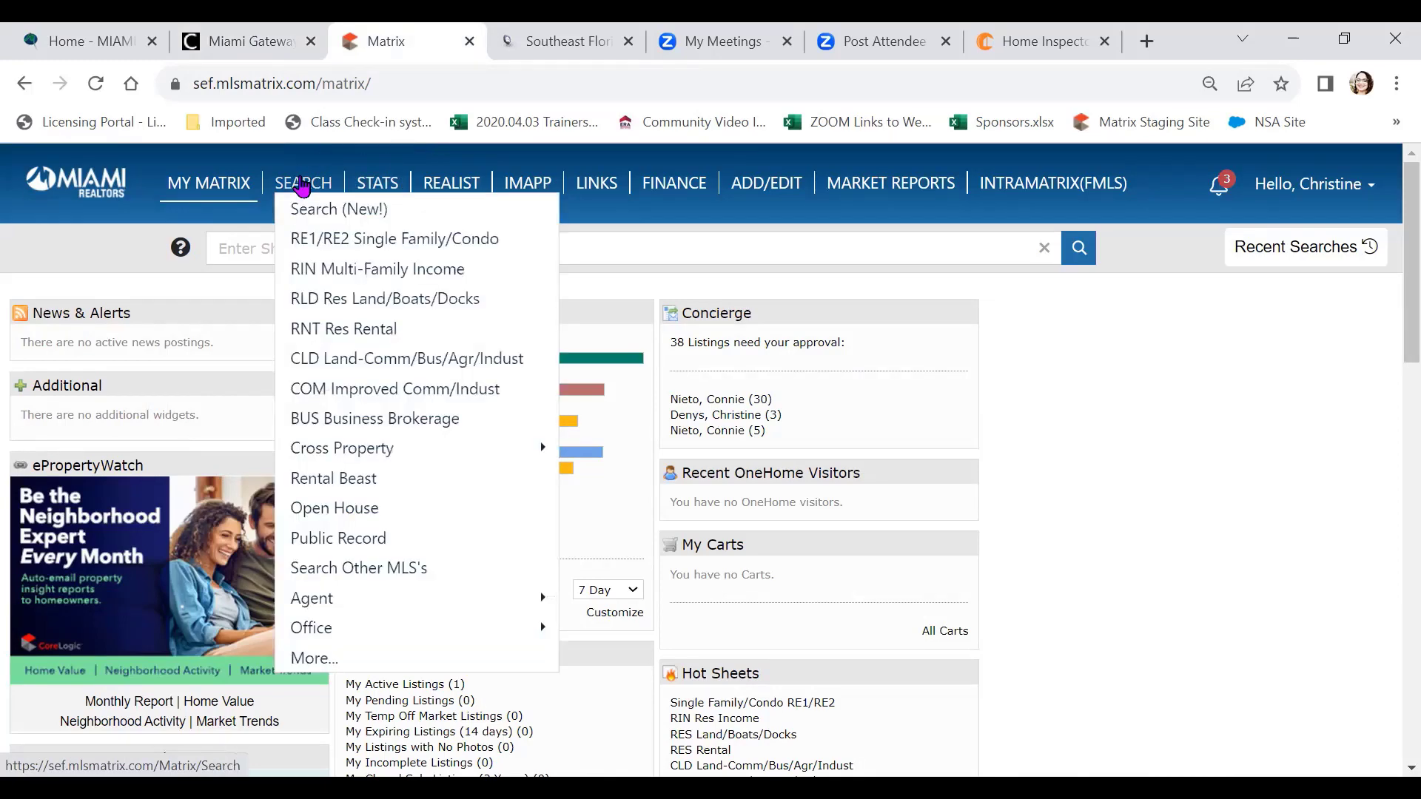
click(366, 239)
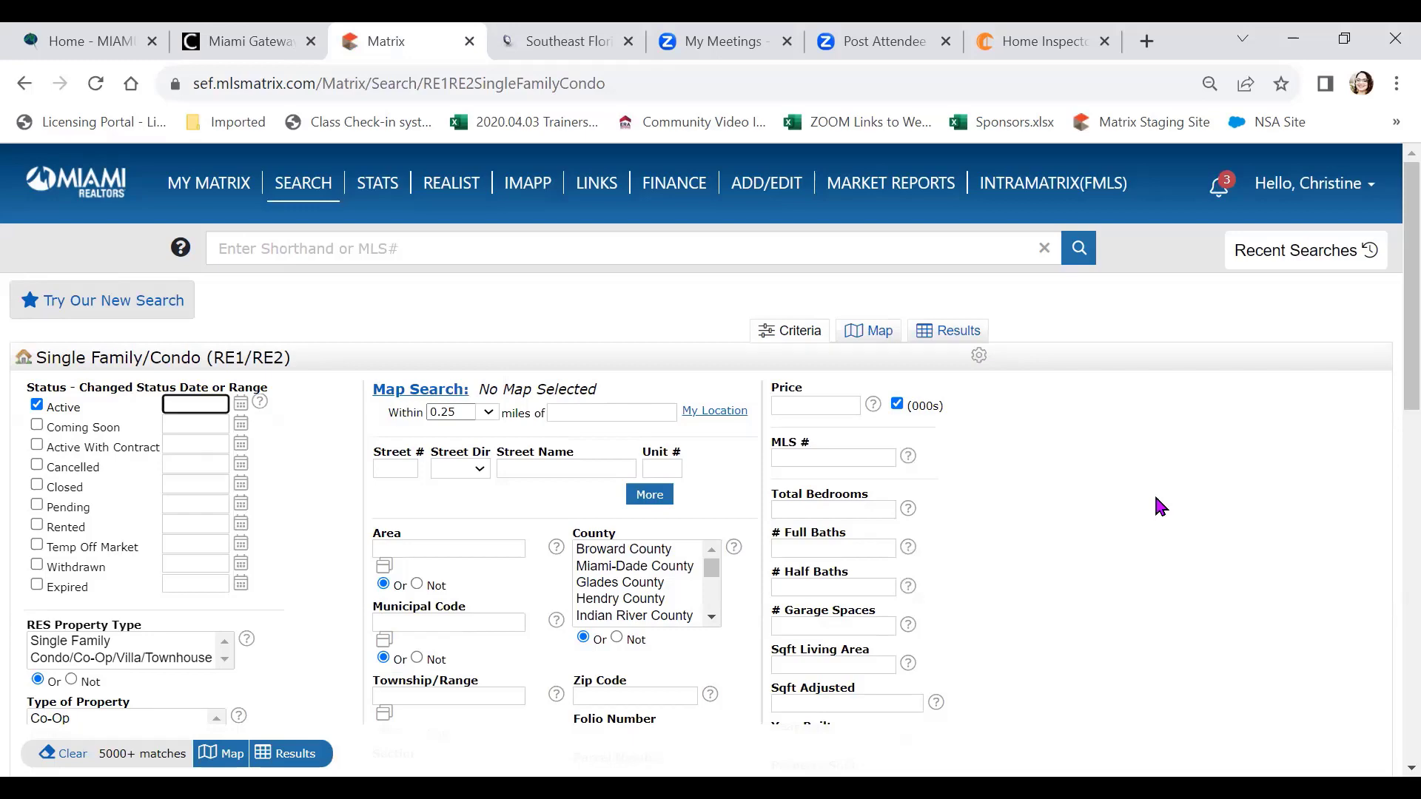
click(674, 530)
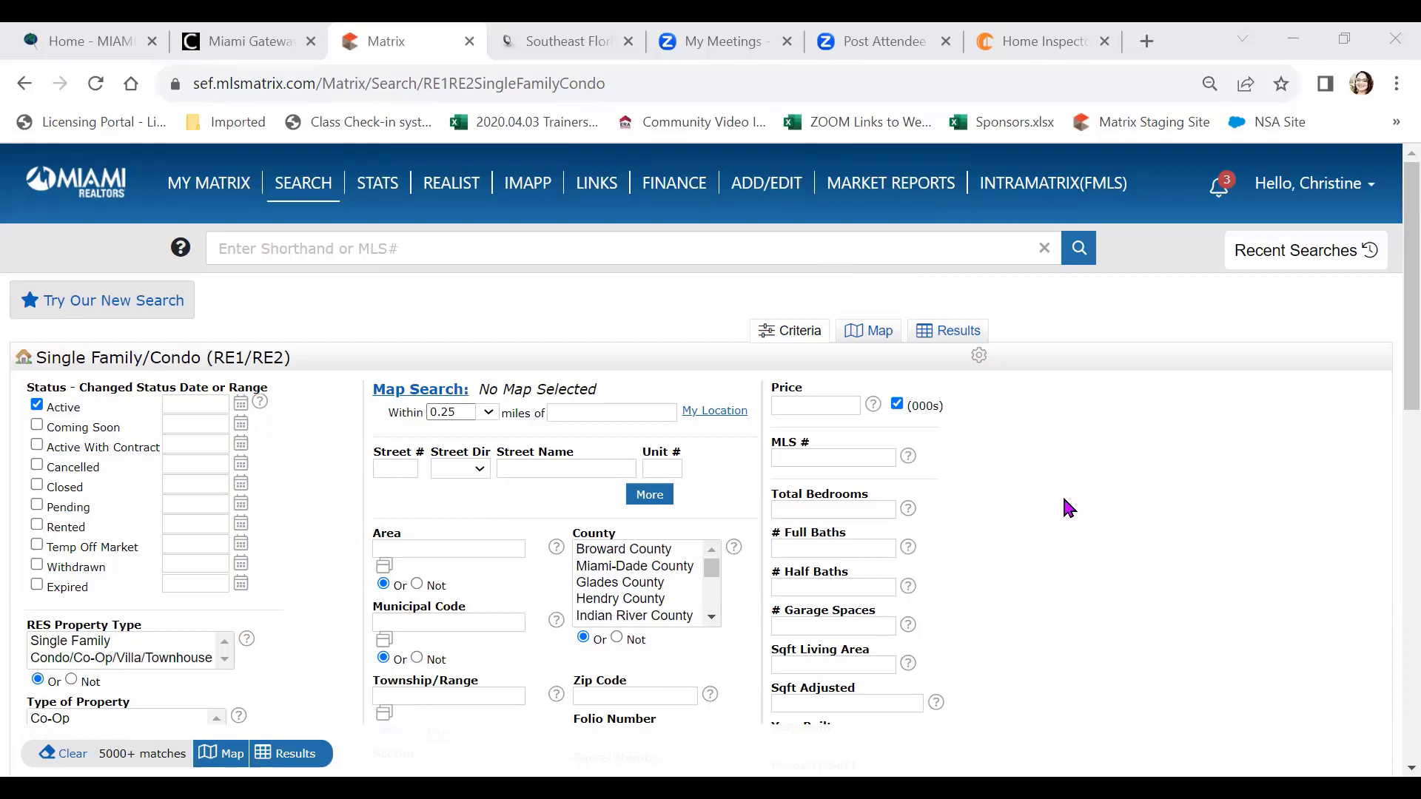
mouse_move(318, 190)
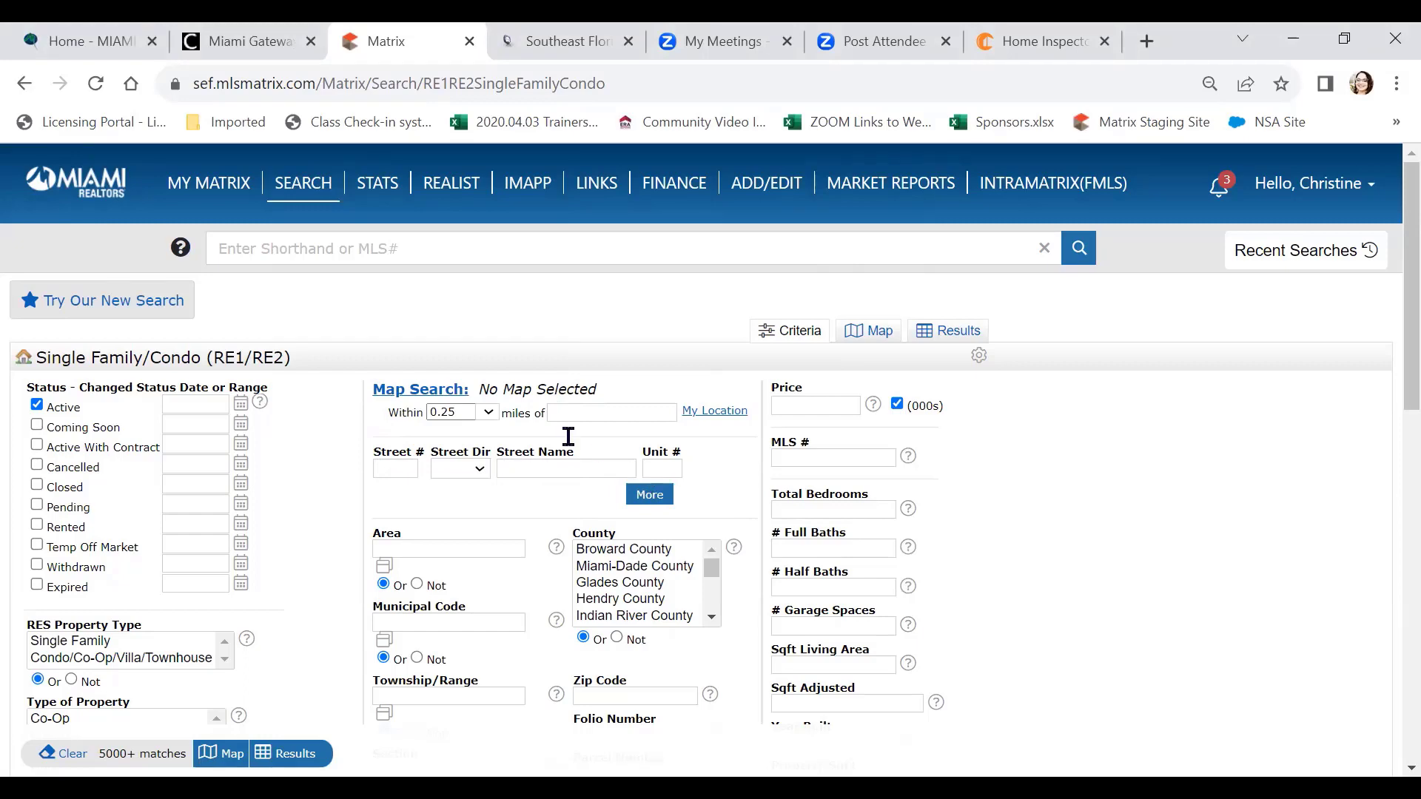
click(377, 467)
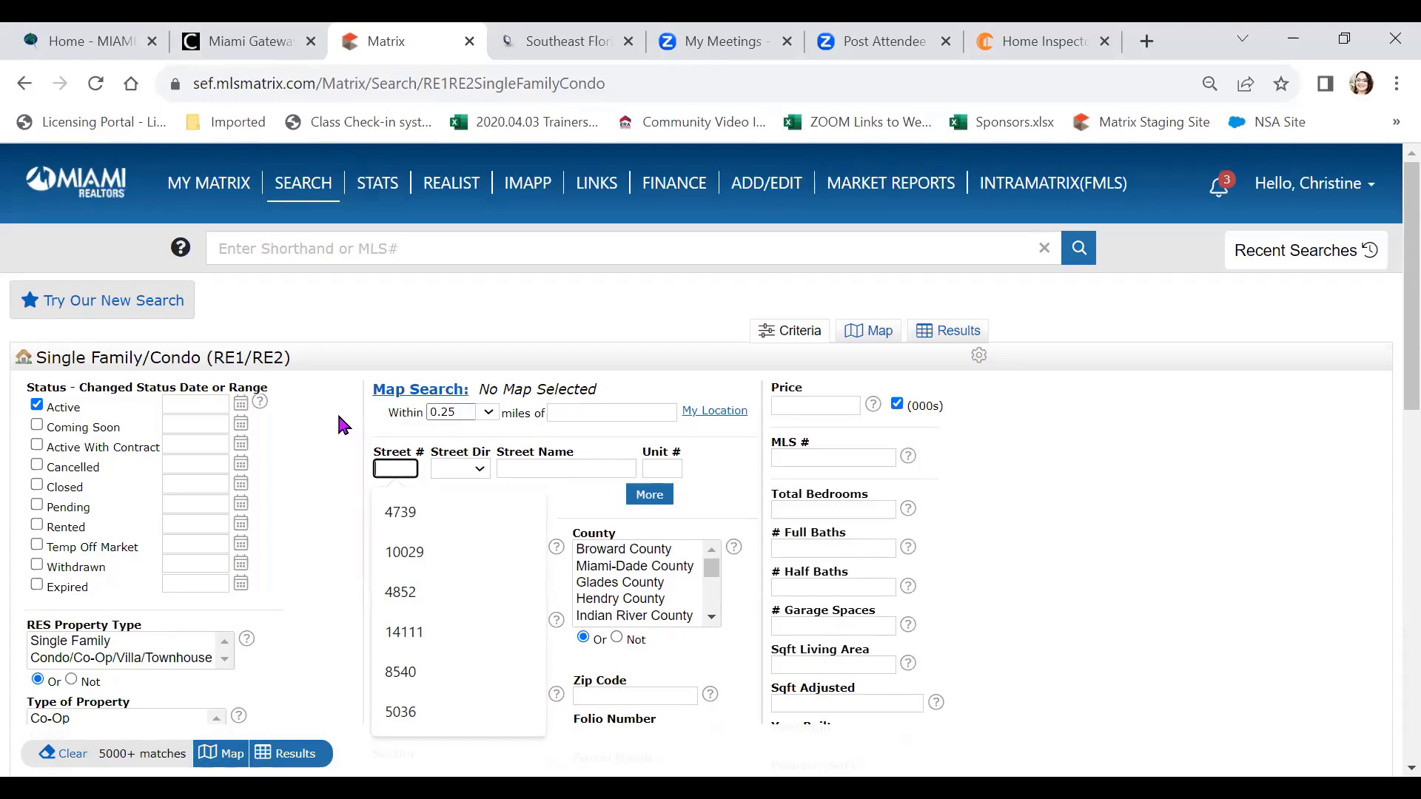
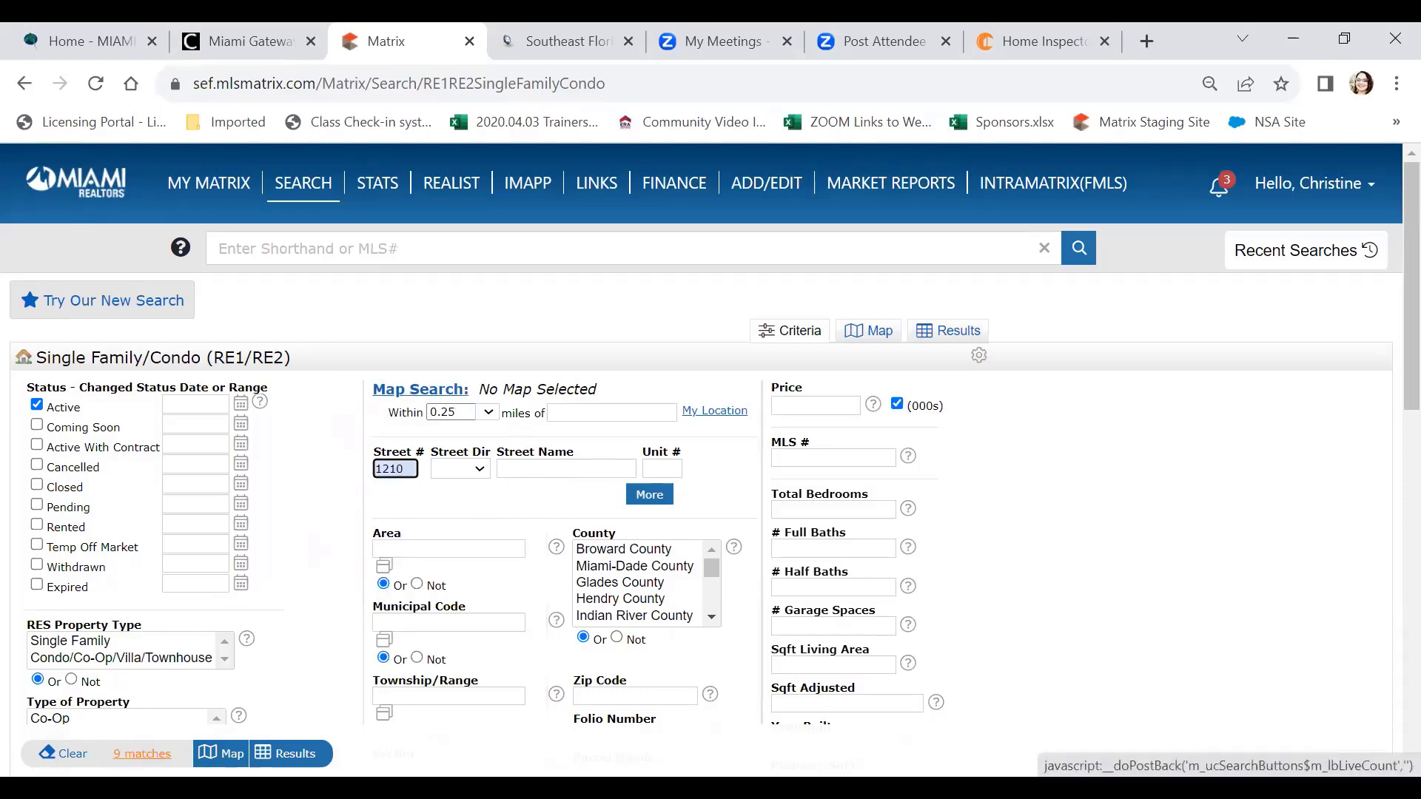
click(532, 469)
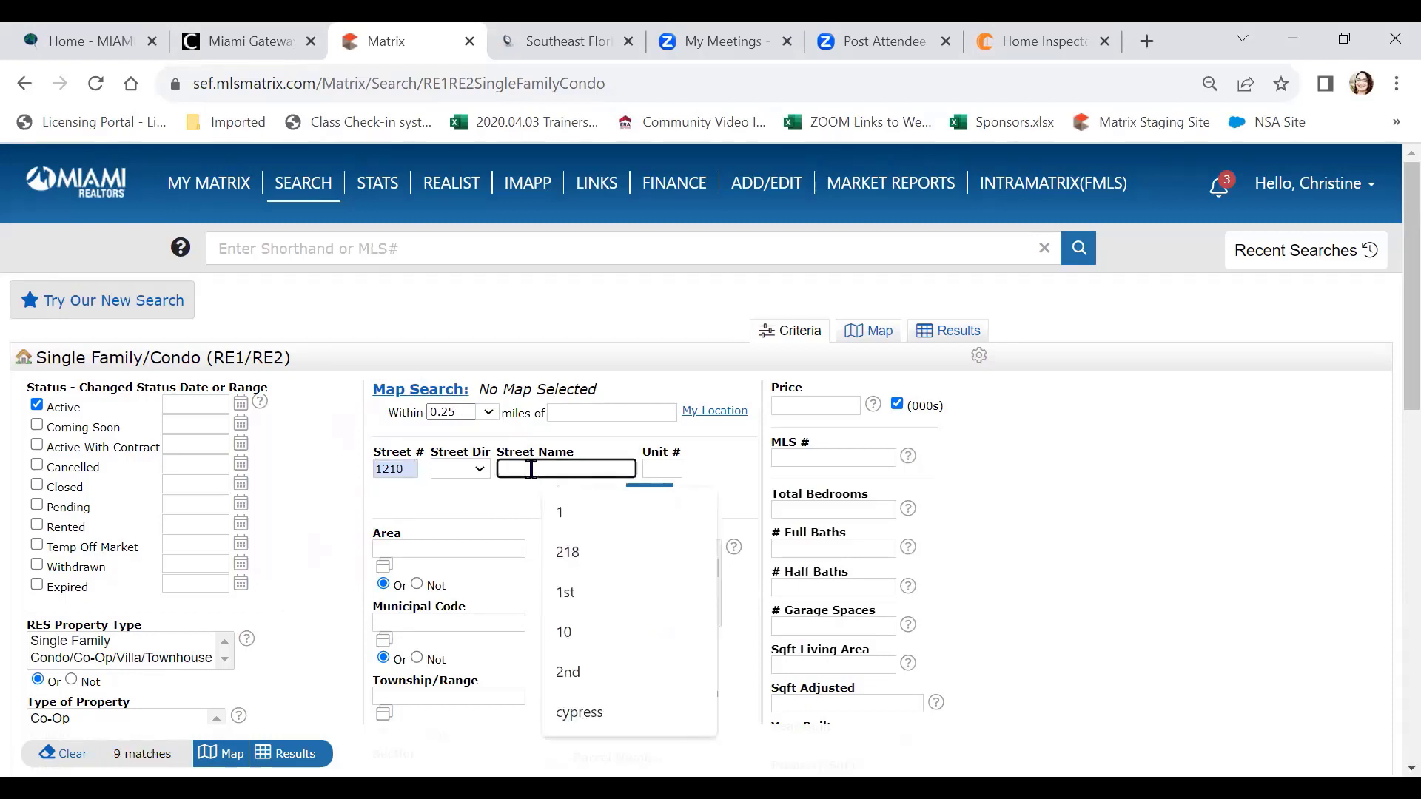
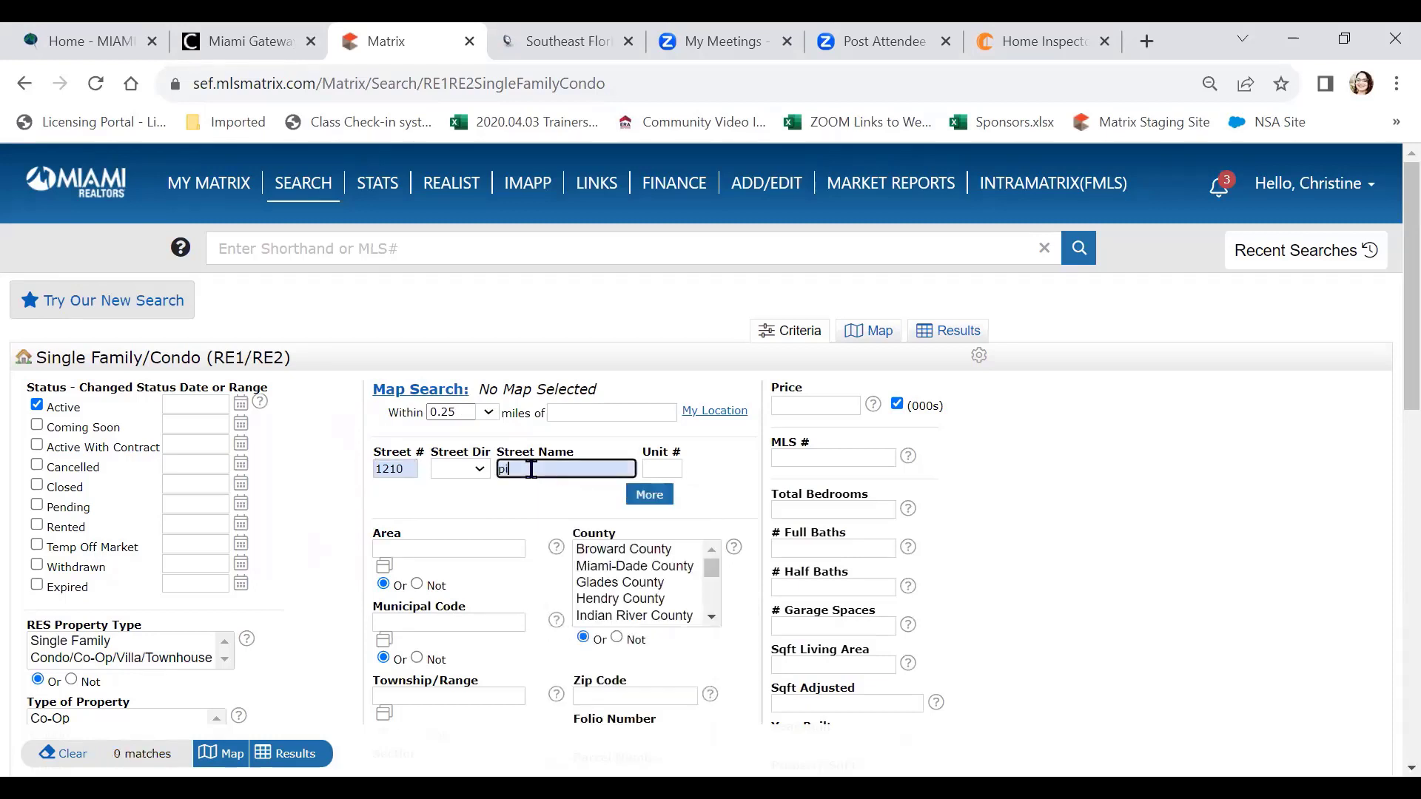
click(1111, 474)
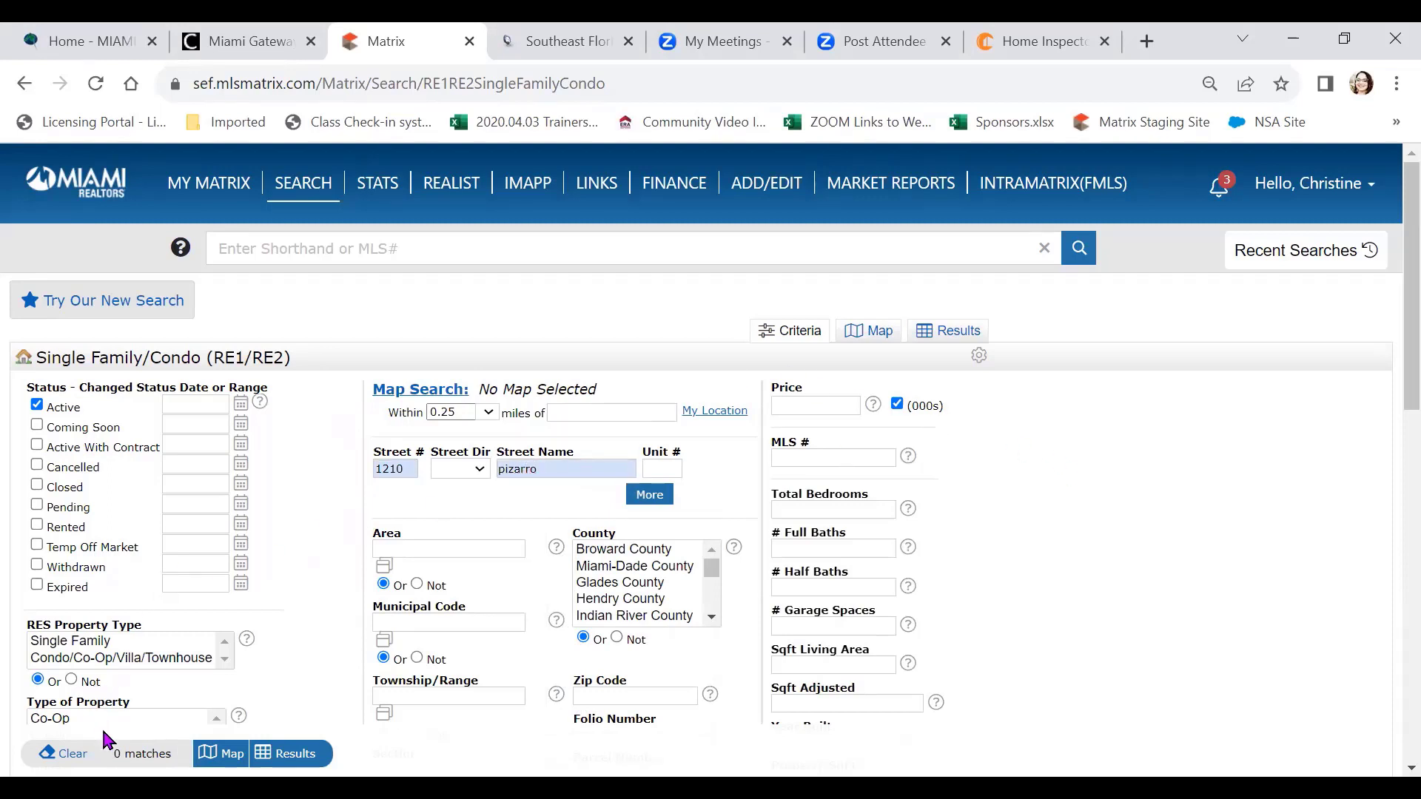
click(123, 756)
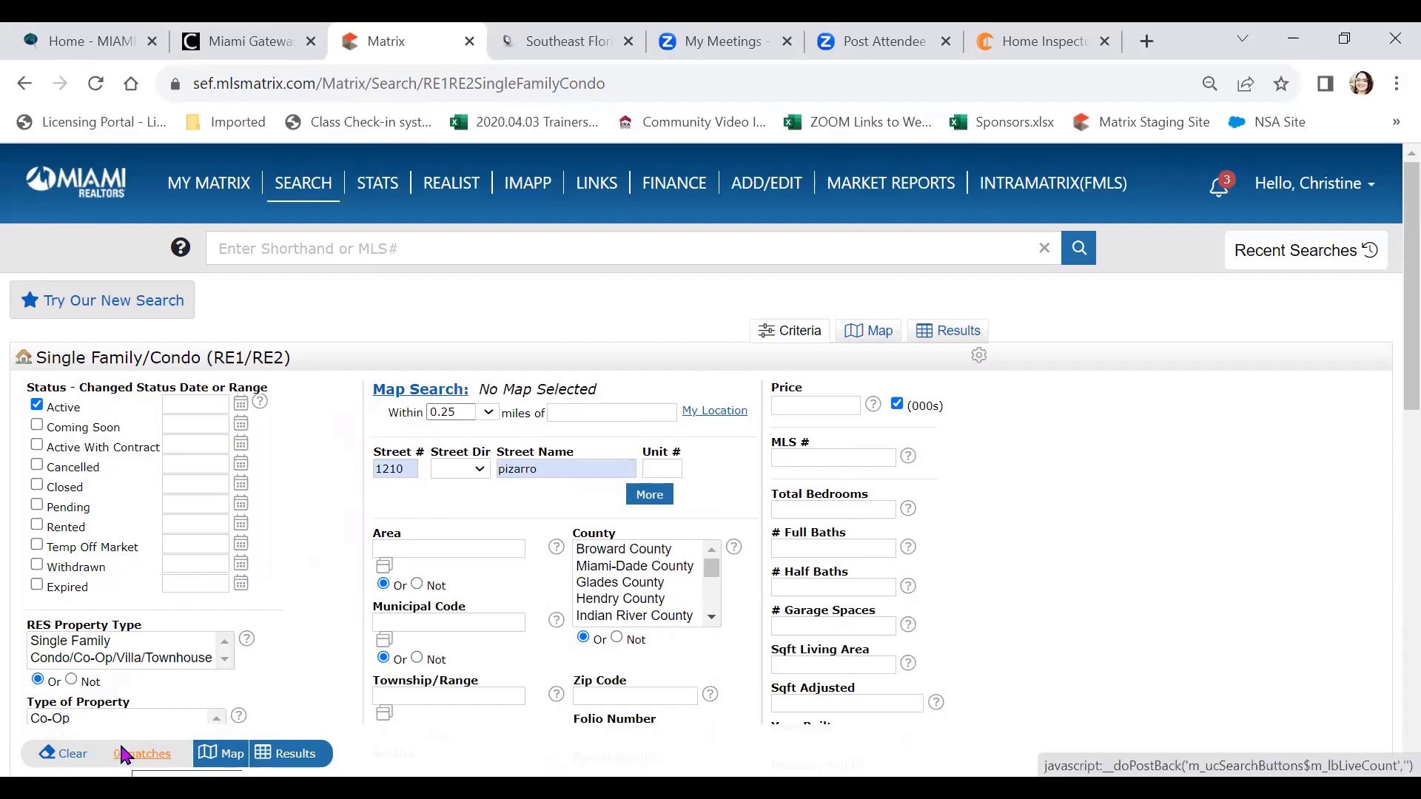
click(37, 406)
click(530, 199)
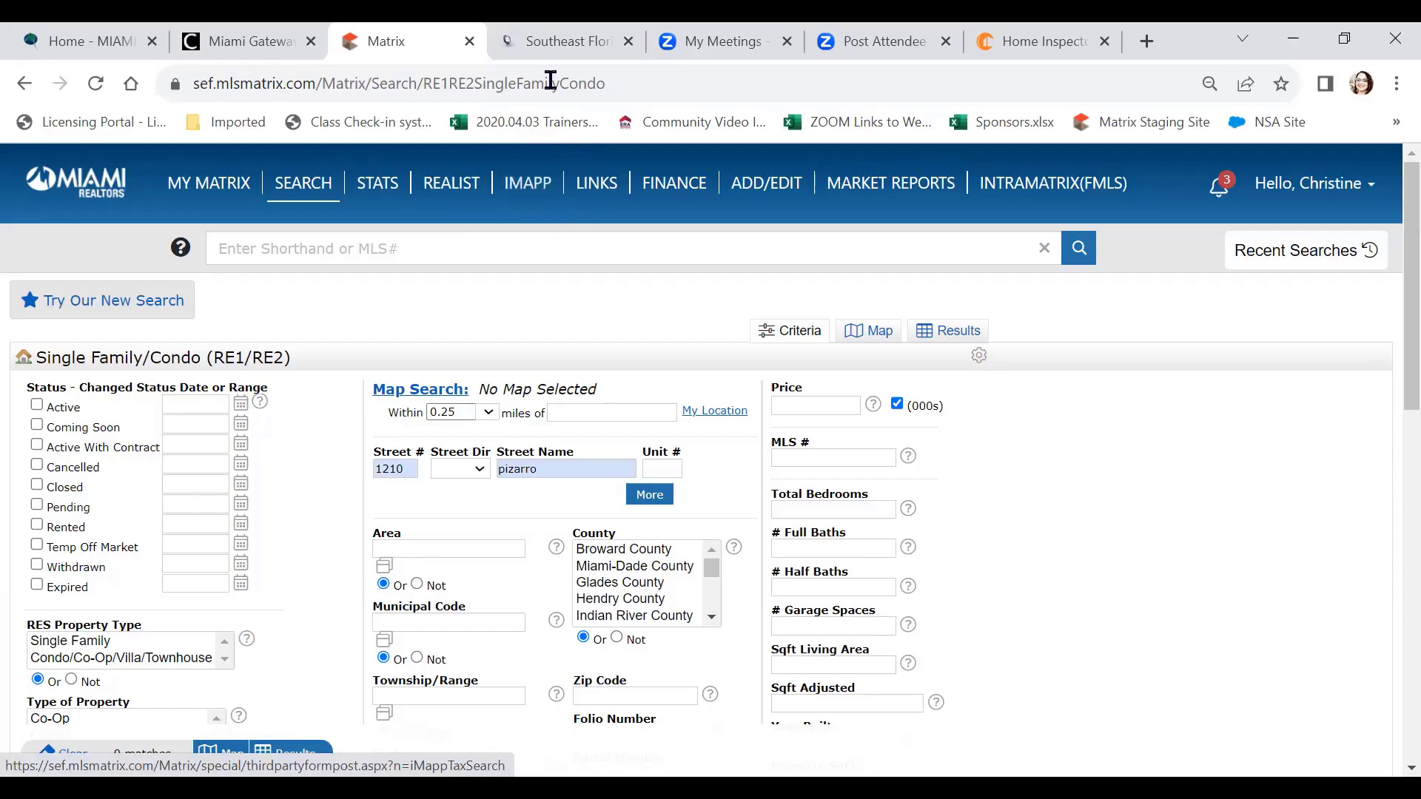
click(569, 43)
scroll(617, 422, up, 10)
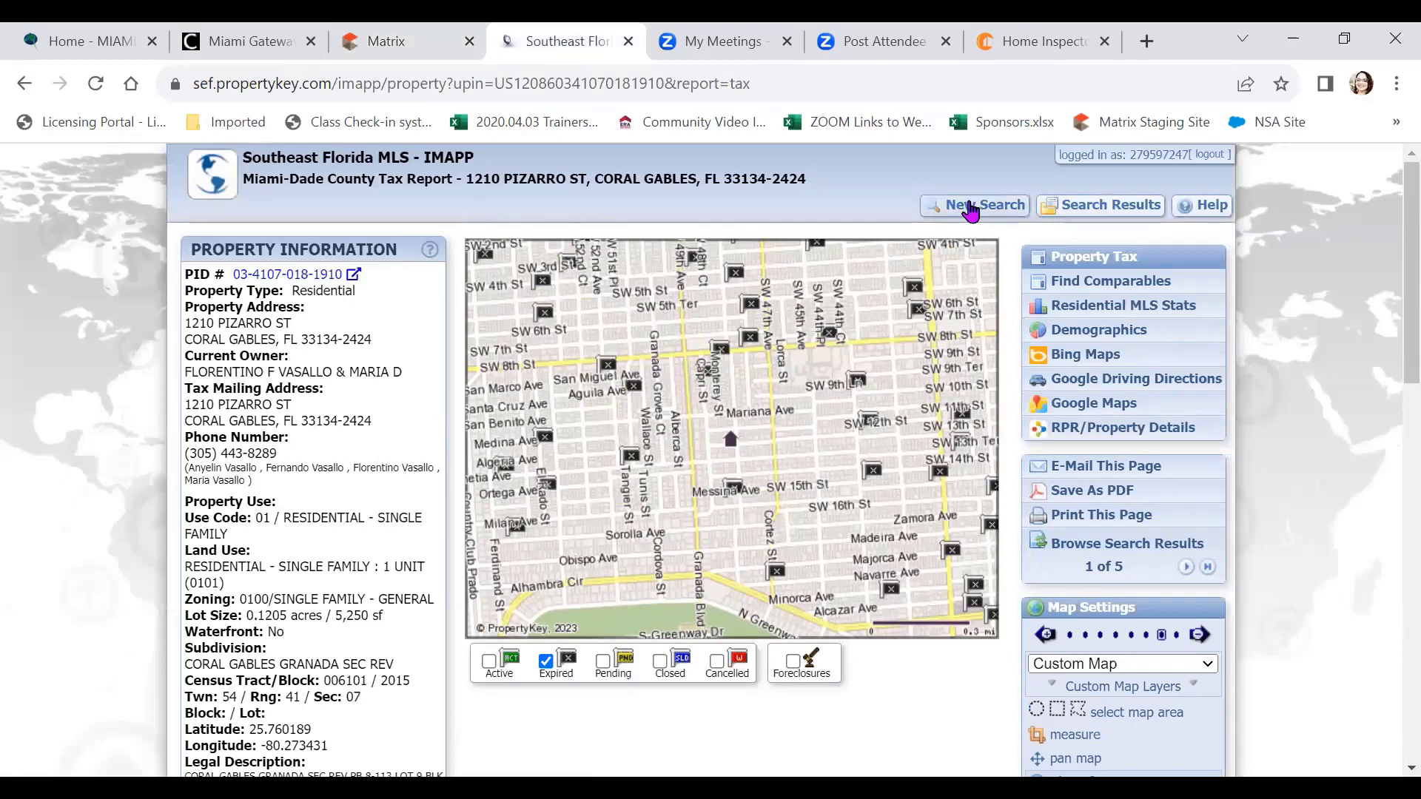
click(969, 210)
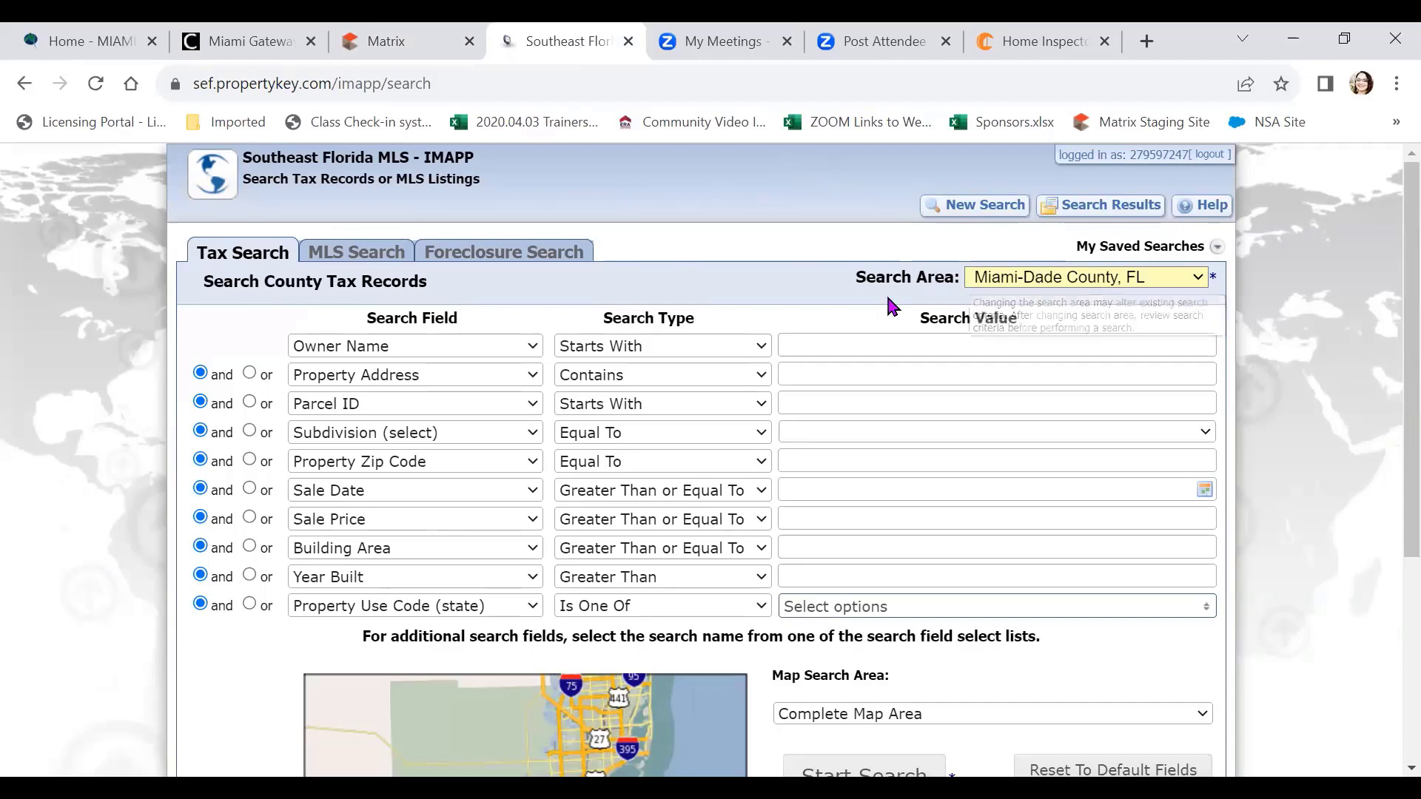
click(1176, 280)
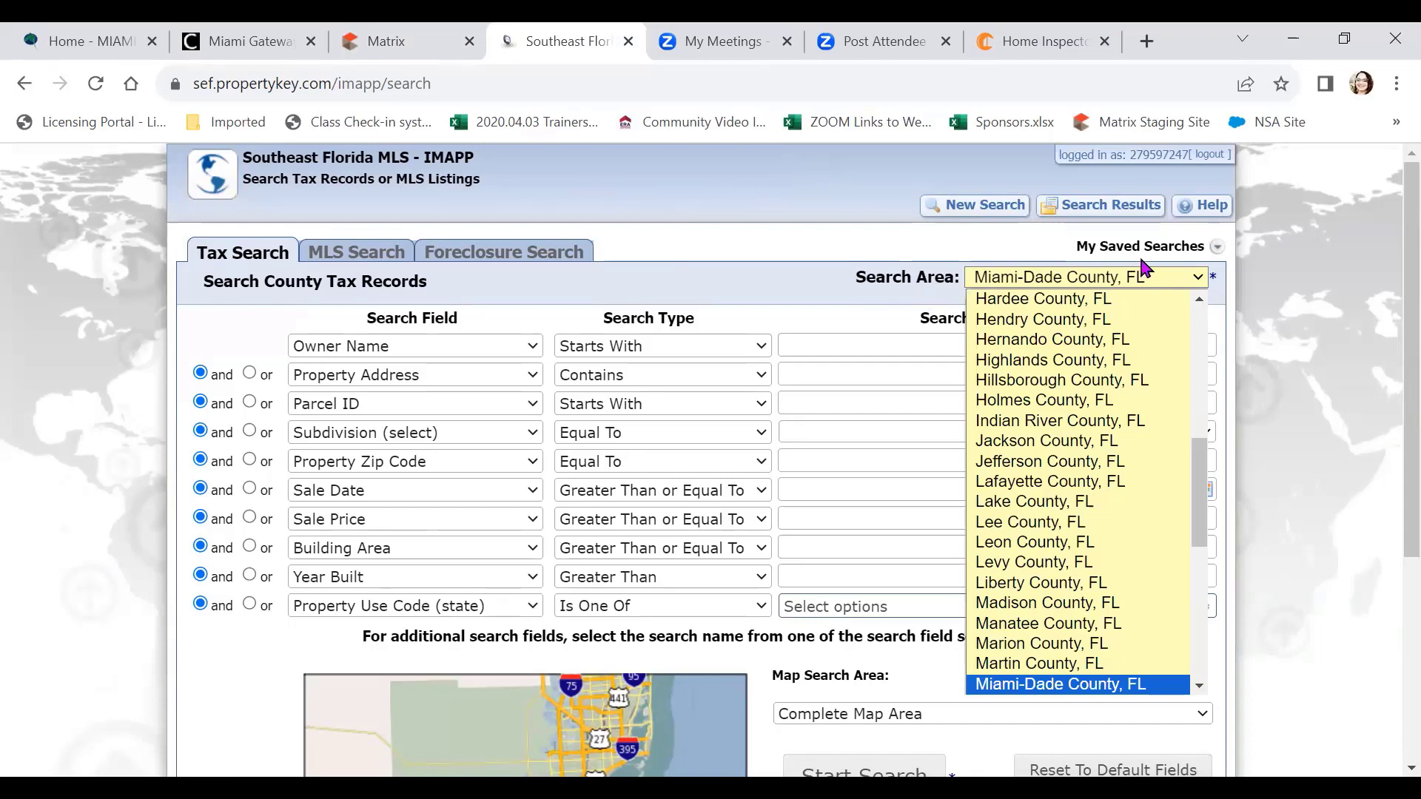
click(1294, 268)
click(1303, 265)
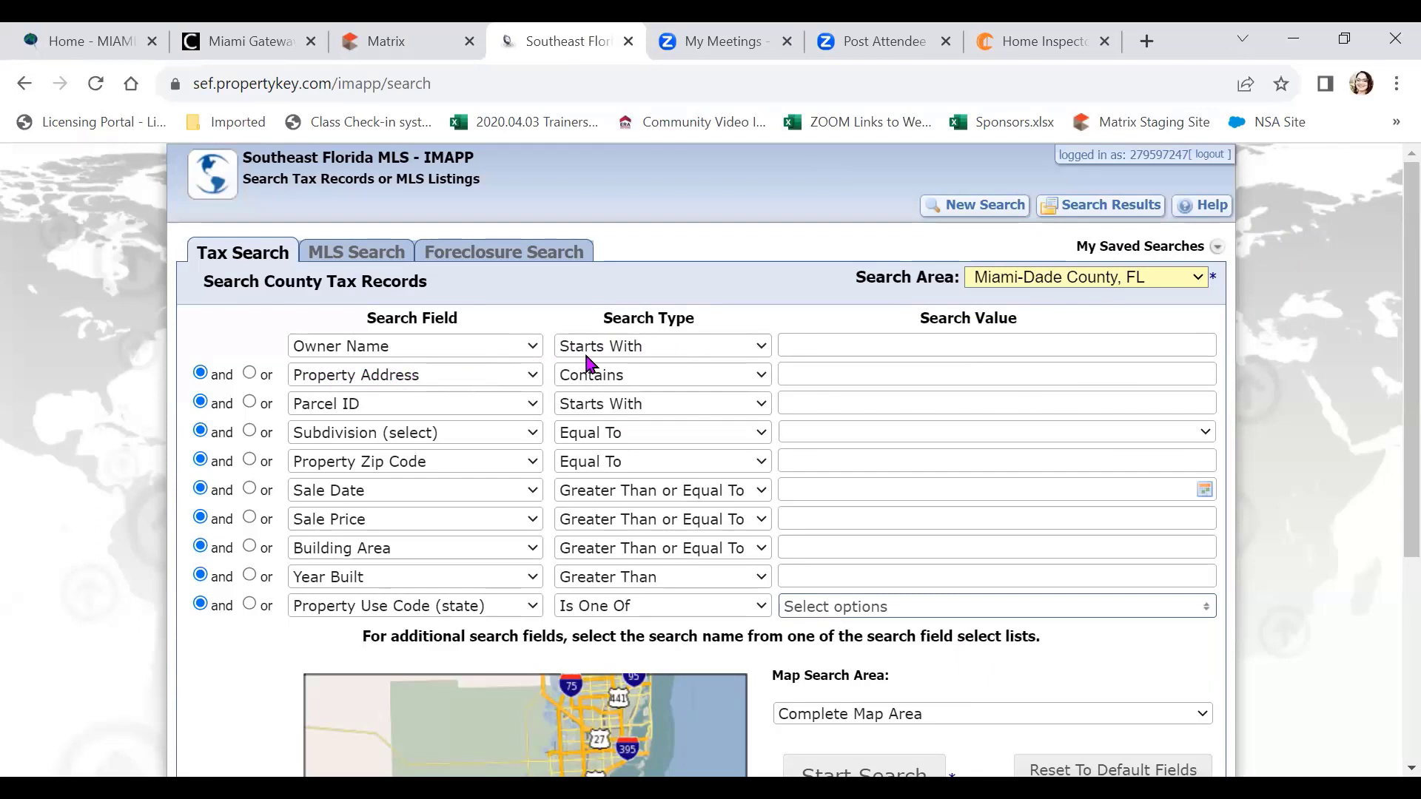
click(801, 374)
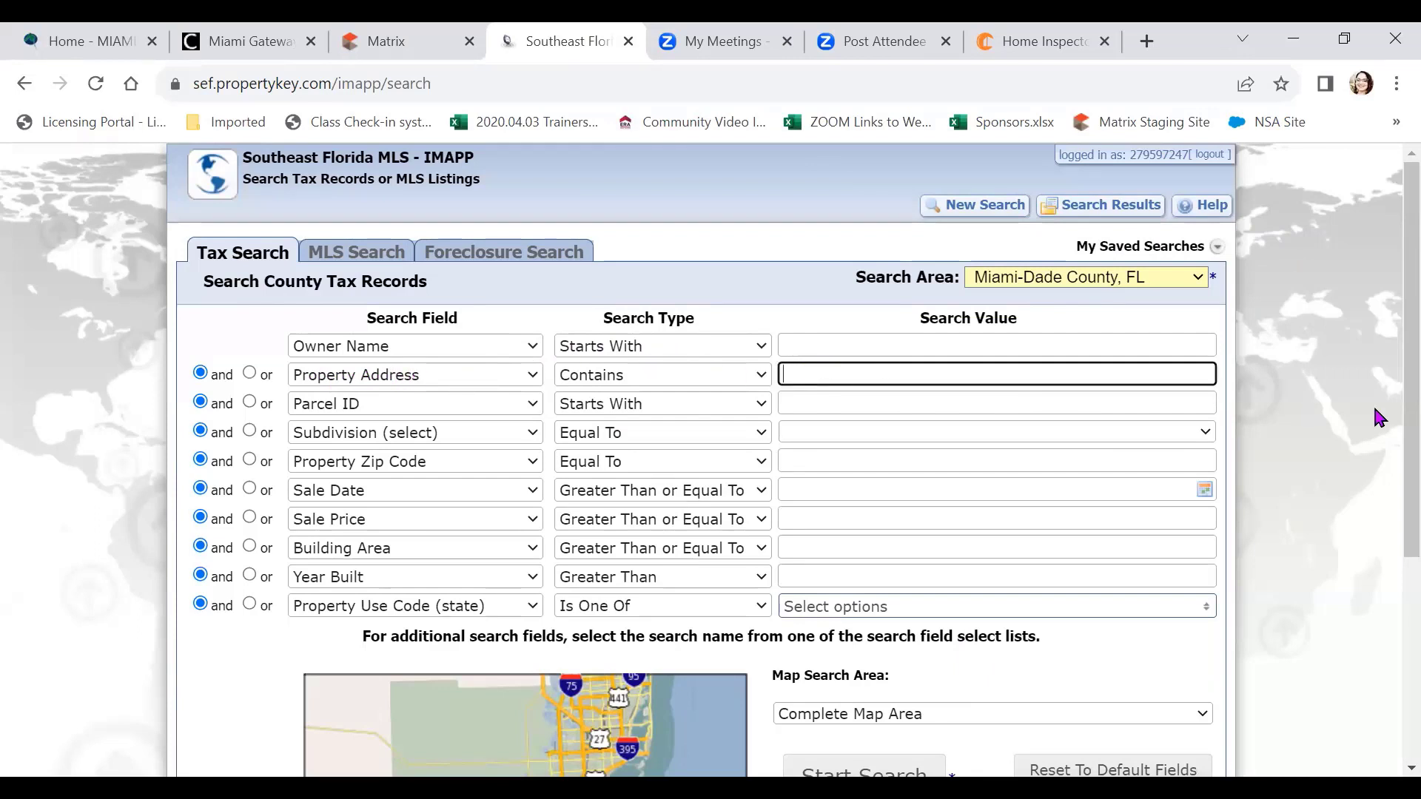
click(1336, 418)
scroll(1338, 420, down, 3)
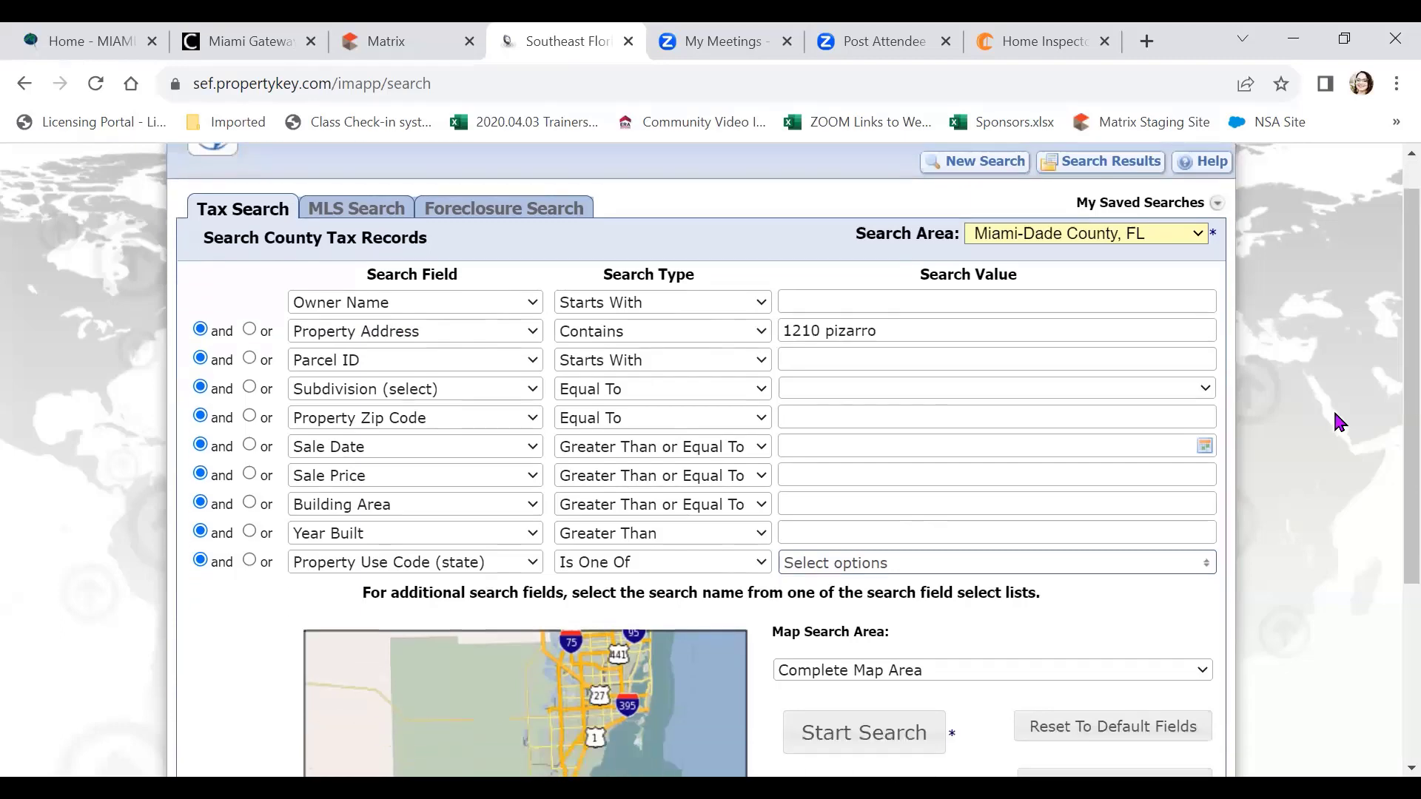
click(893, 563)
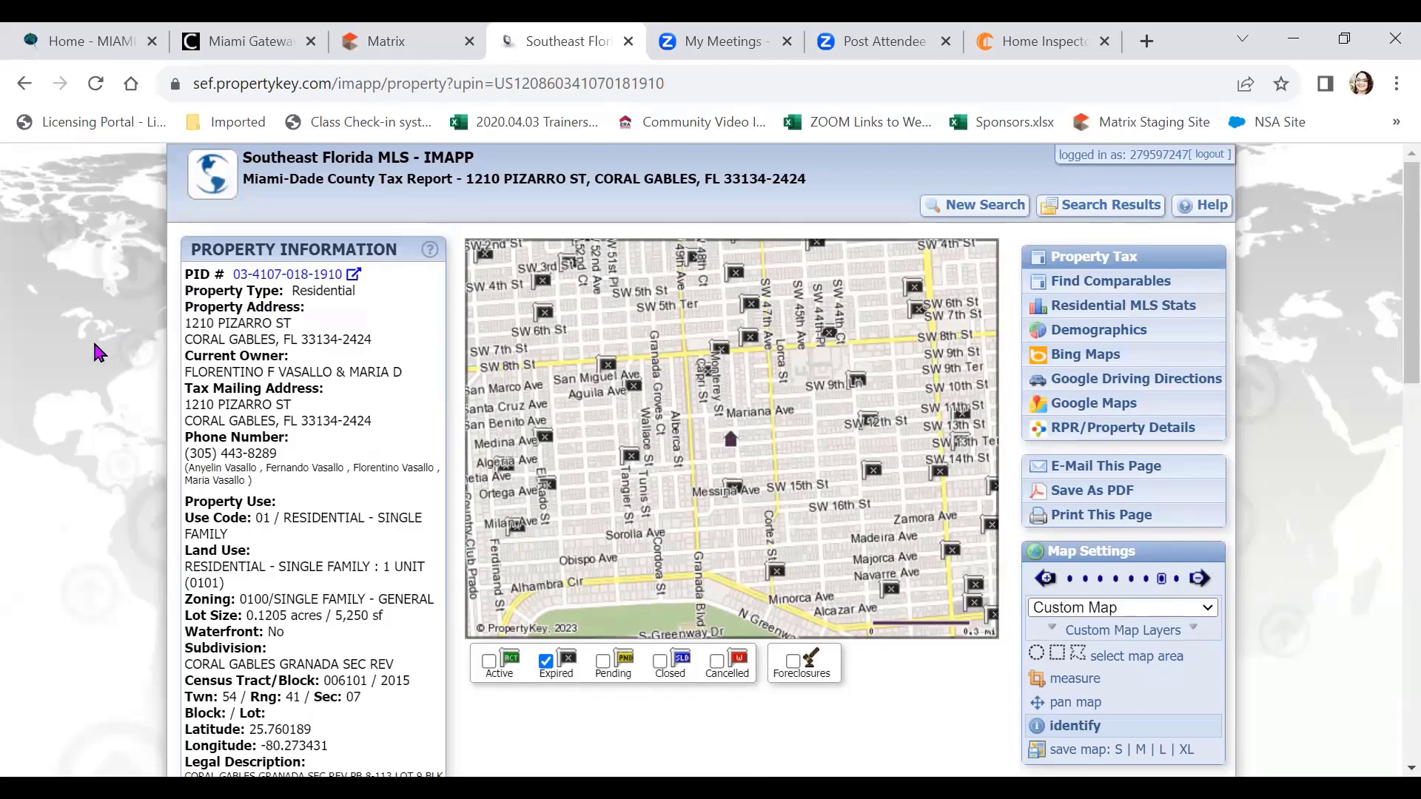
scroll(98, 353, down, 1)
scroll(99, 353, up, 1)
key(ctrl)
key(ctrl)
drag(184, 323, 387, 348)
click(396, 324)
scroll(405, 418, down, 1)
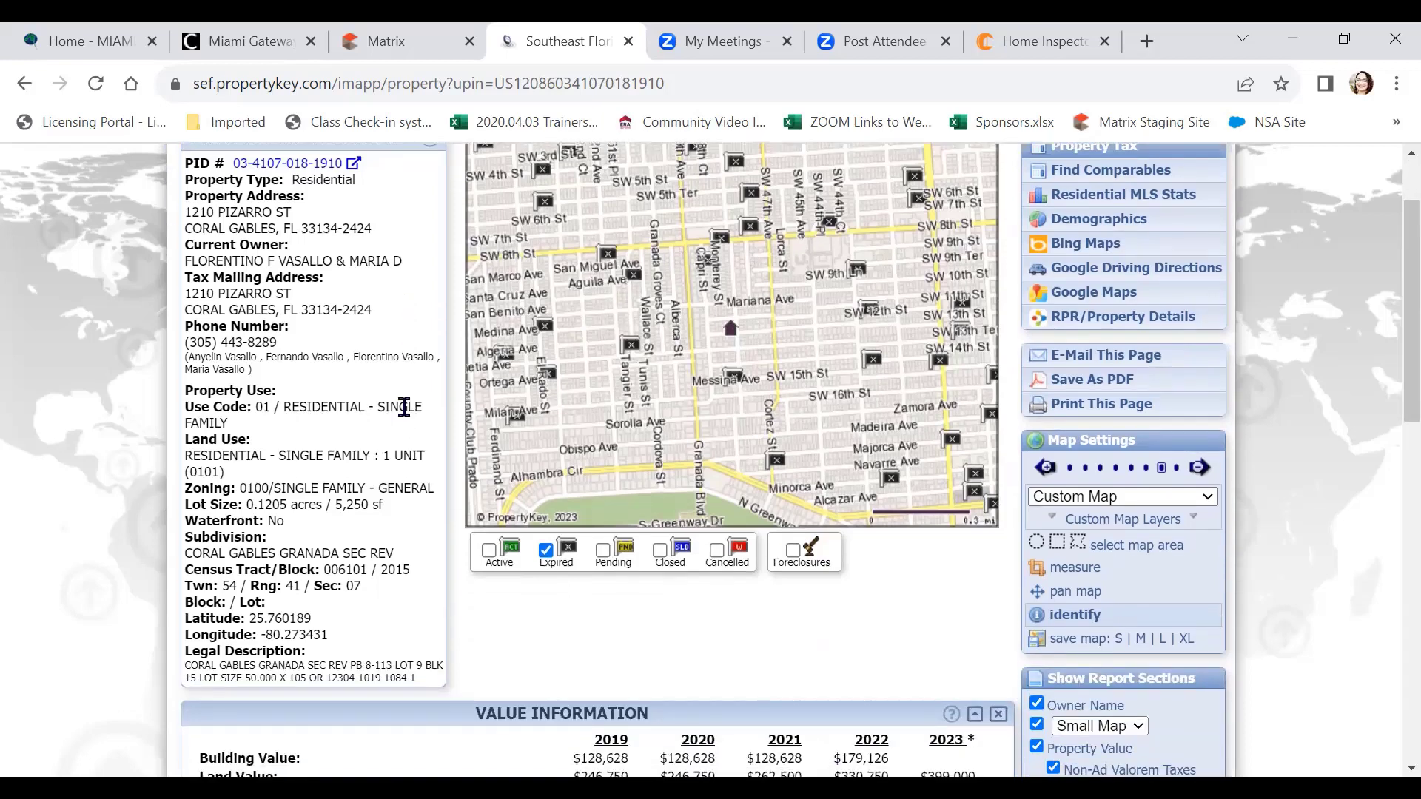
scroll(404, 413, down, 1)
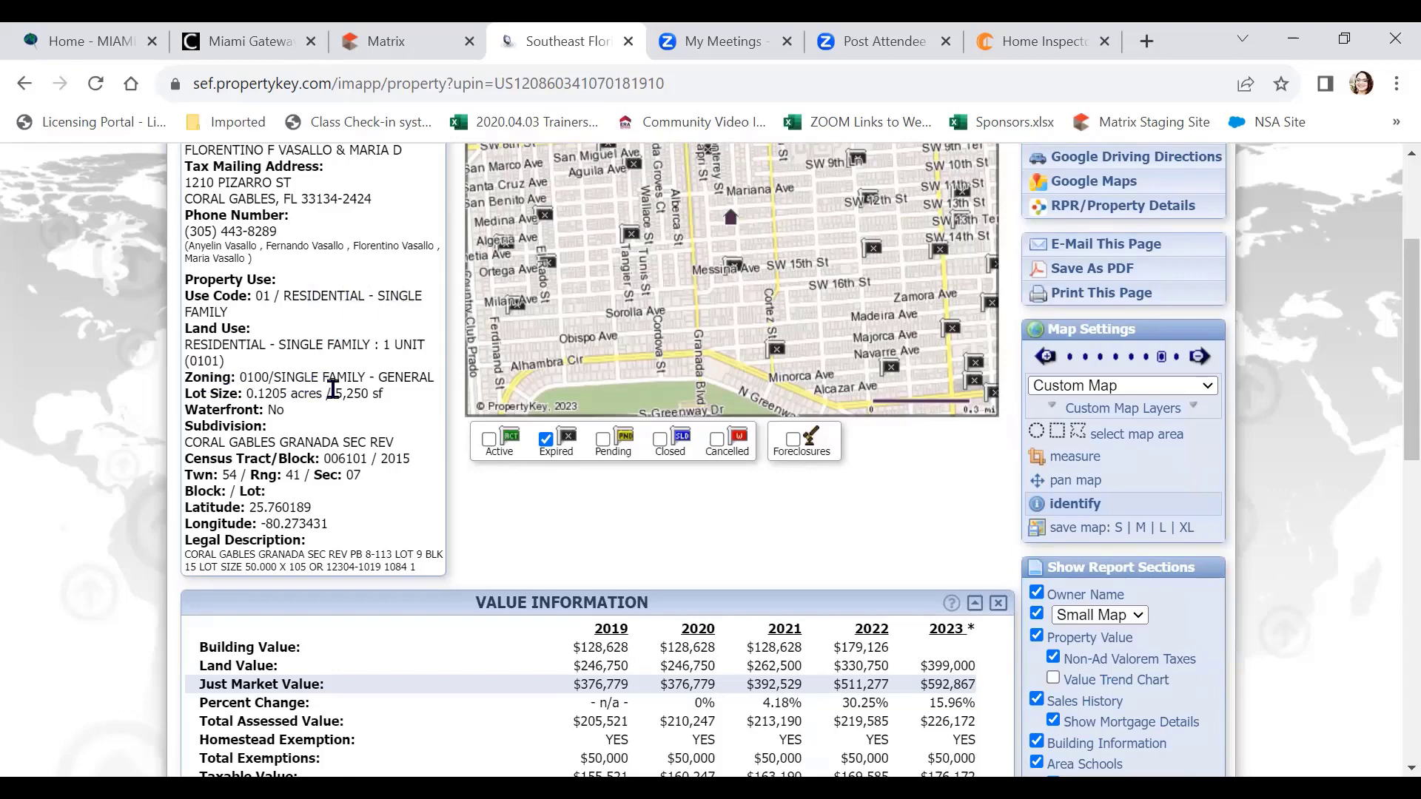
drag(334, 393, 395, 398)
click(72, 405)
scroll(400, 449, down, 1)
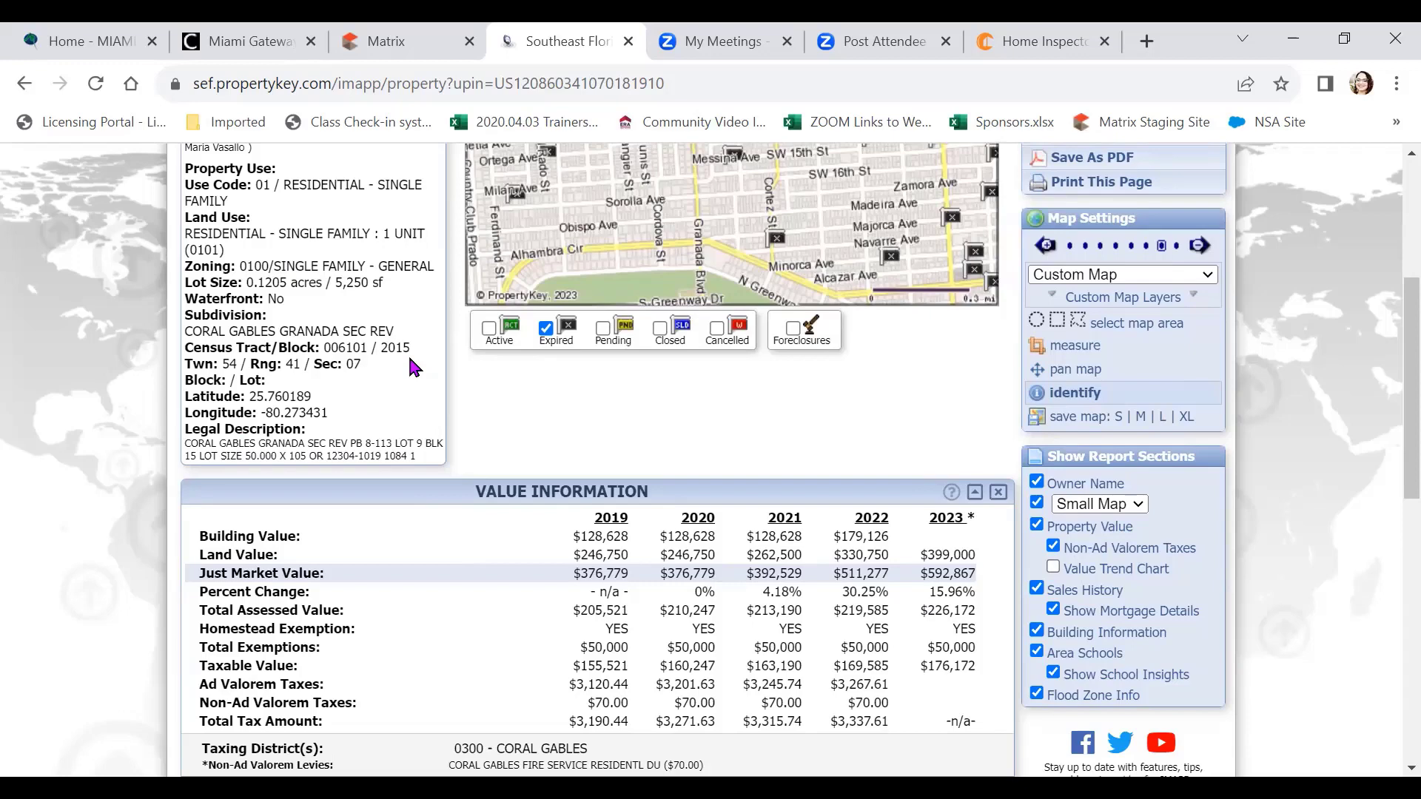
scroll(413, 366, down, 3)
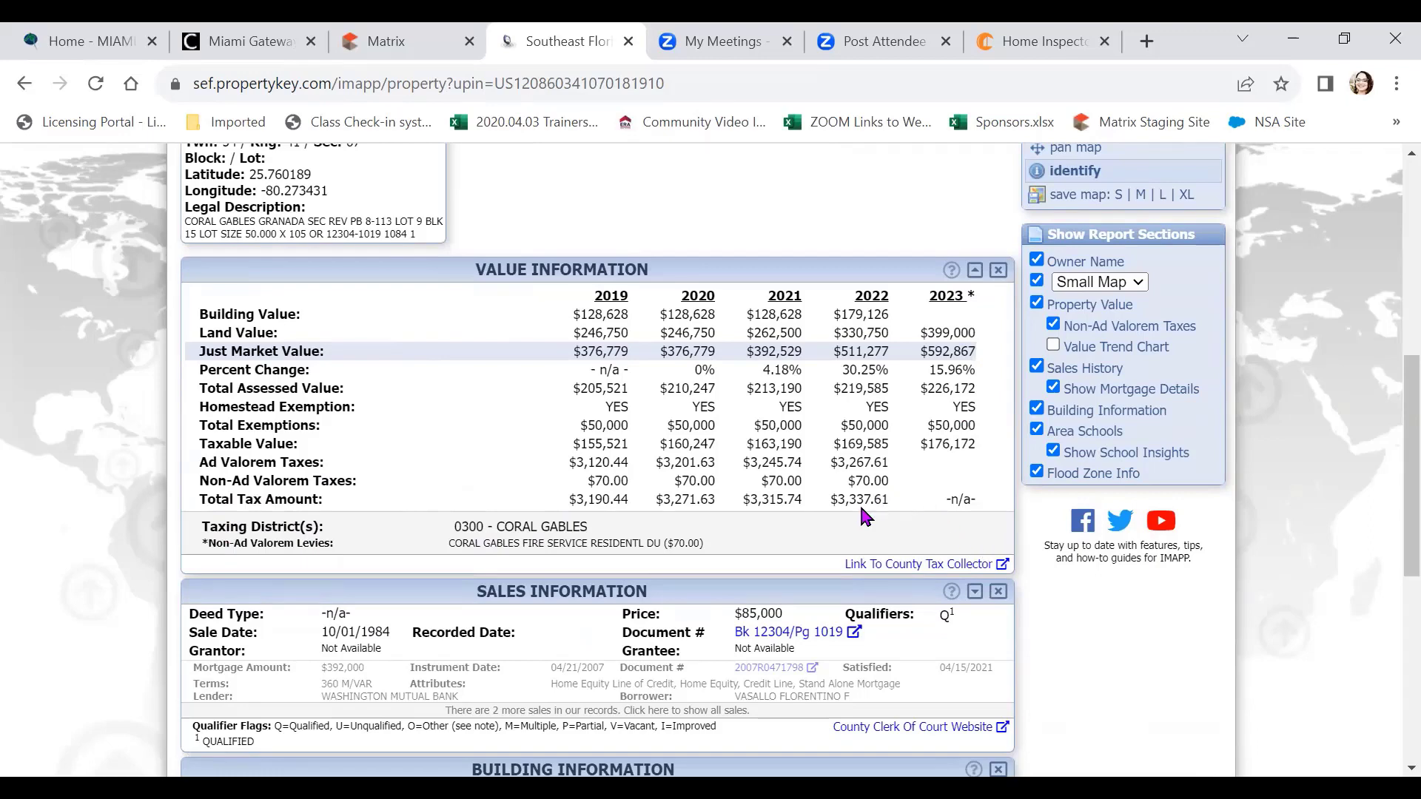
scroll(866, 515, down, 5)
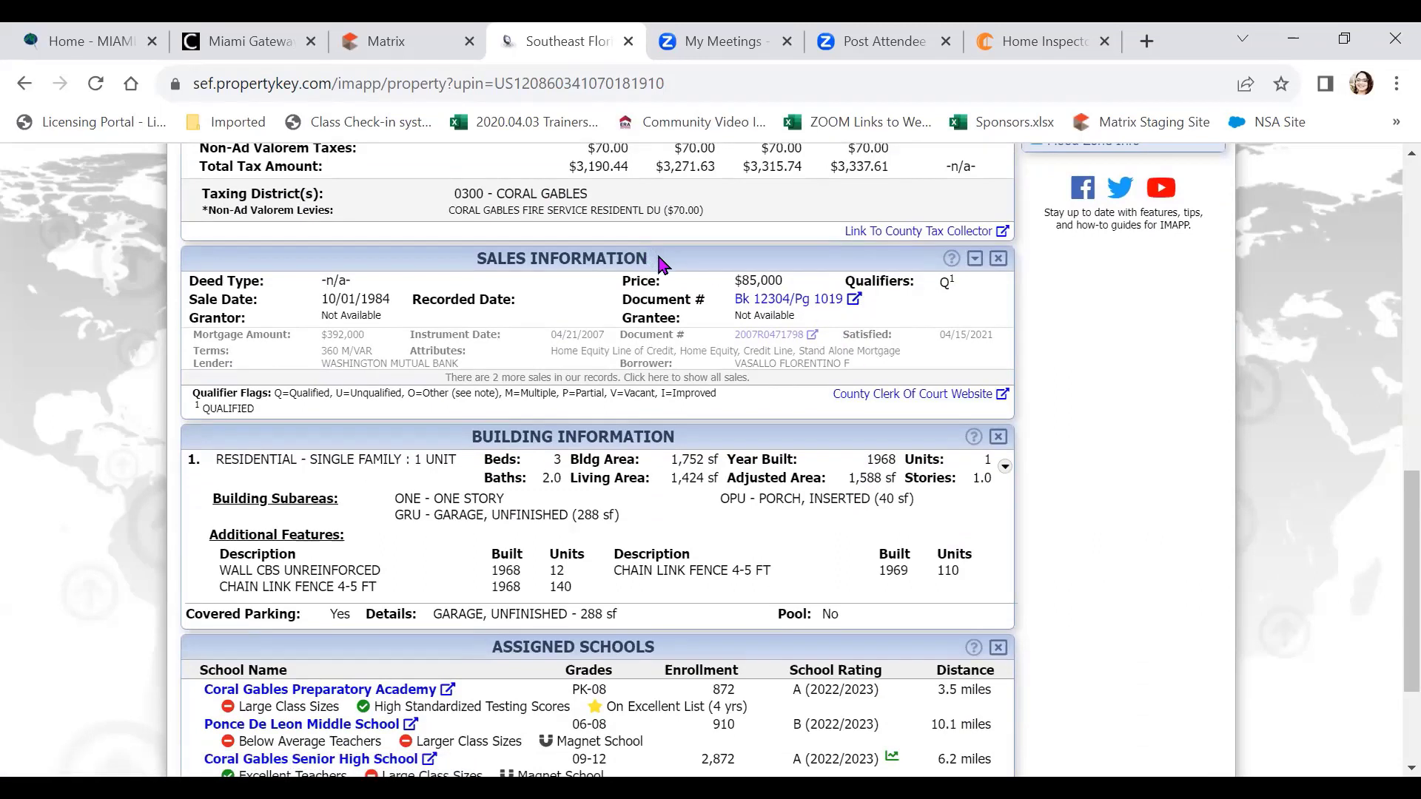
scroll(661, 263, down, 2)
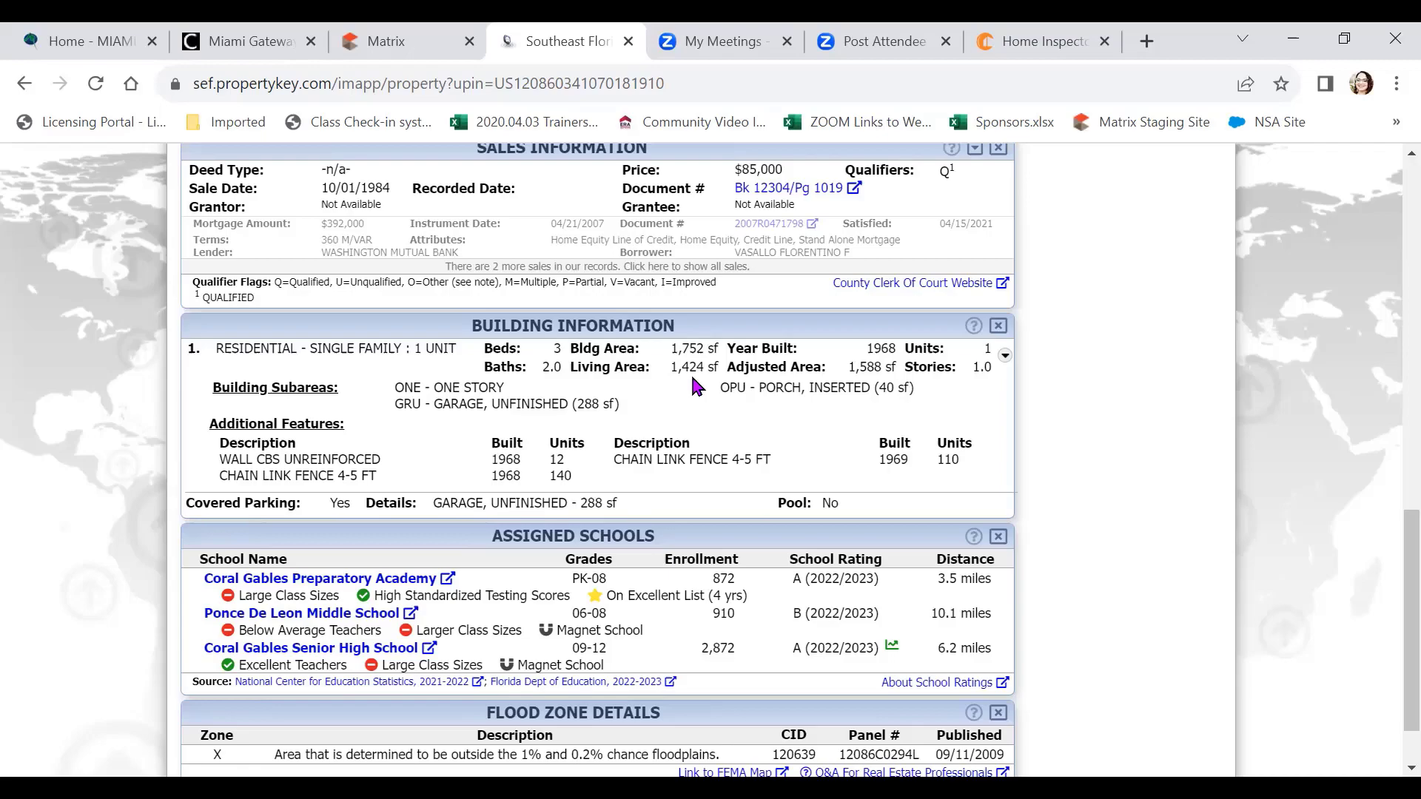
scroll(733, 473, up, 10)
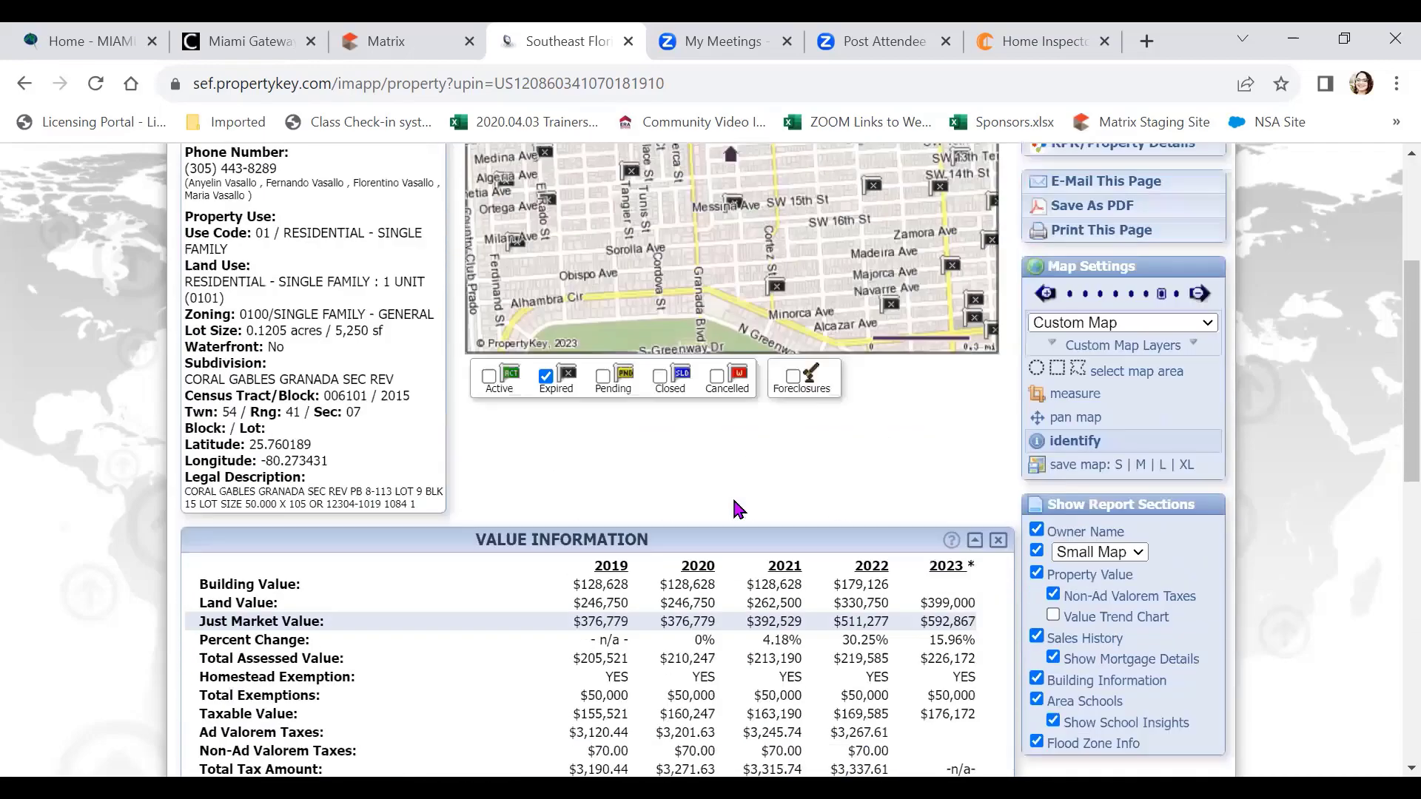
scroll(736, 510, up, 2)
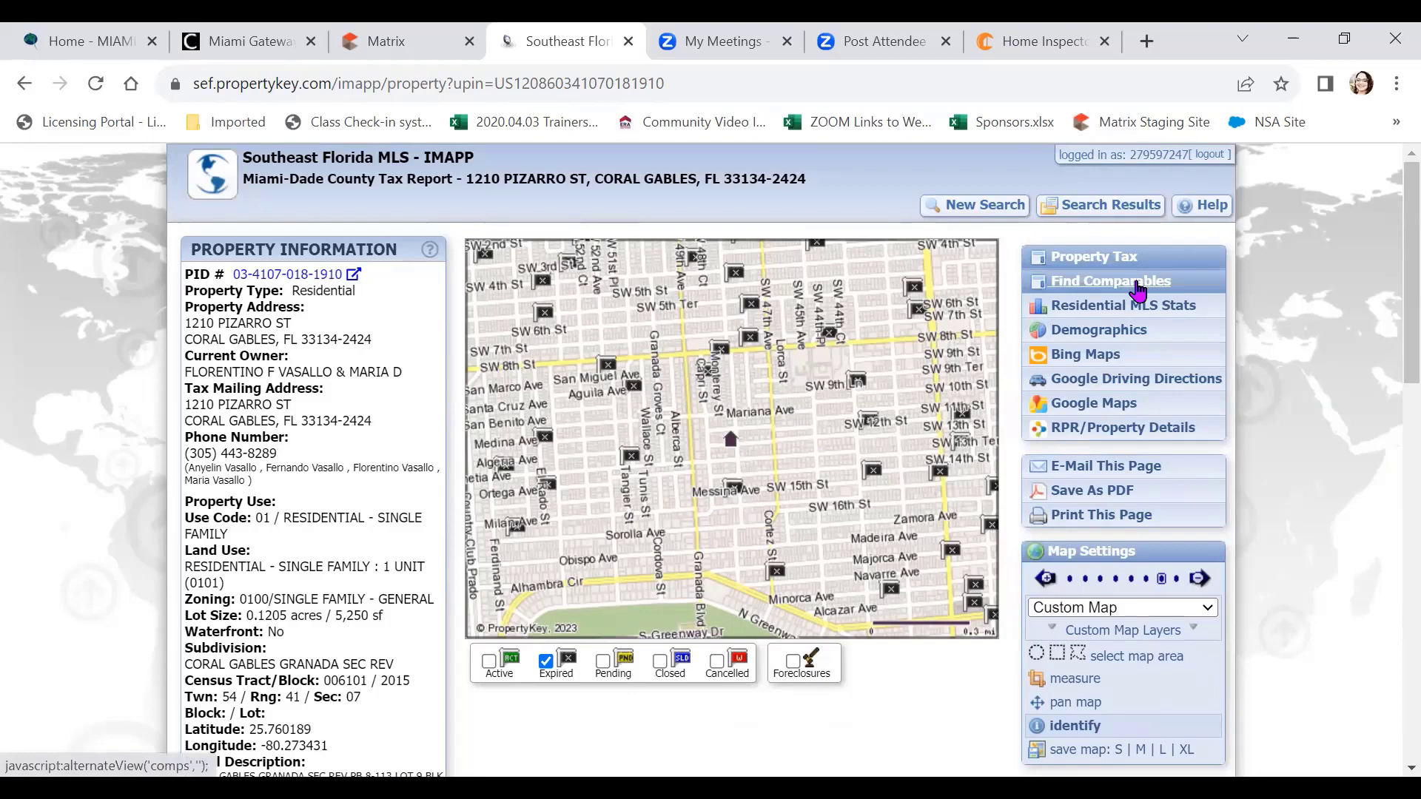
Open Find Comparables and review the $1,026,900 projected sale price down to Comparison Criteria
click(1138, 291)
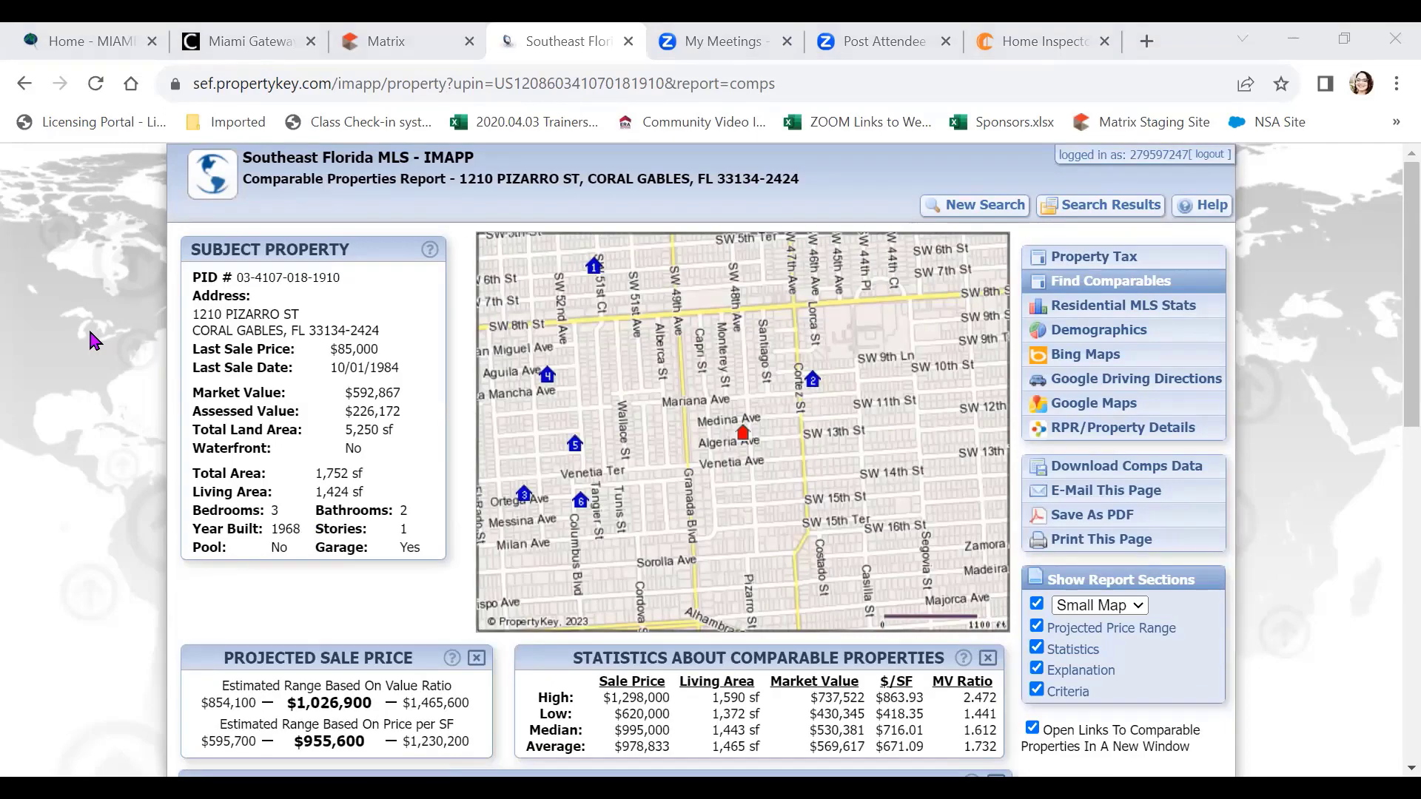
scroll(78, 347, down, 3)
scroll(74, 348, up, 3)
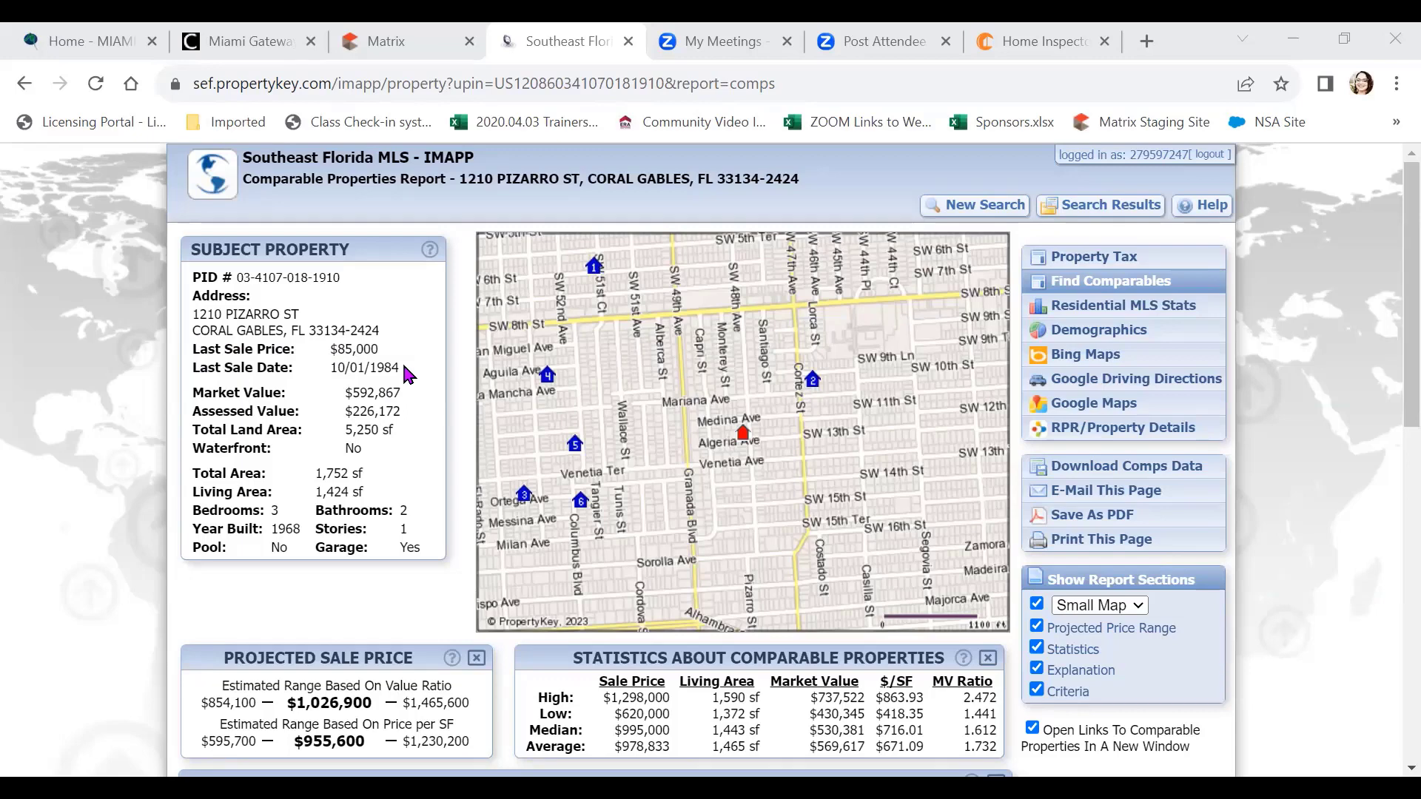
scroll(406, 373, down, 1)
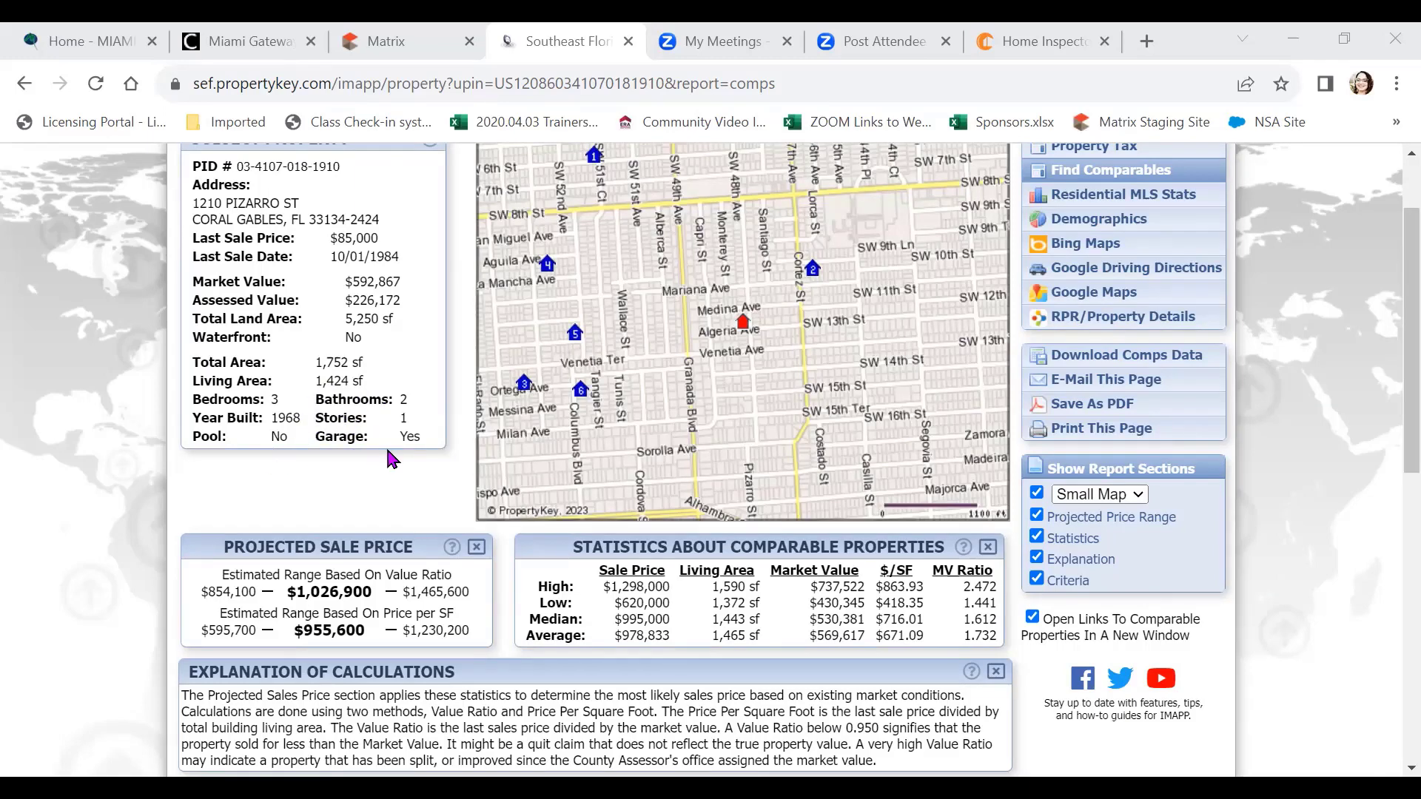
scroll(392, 459, up, 2)
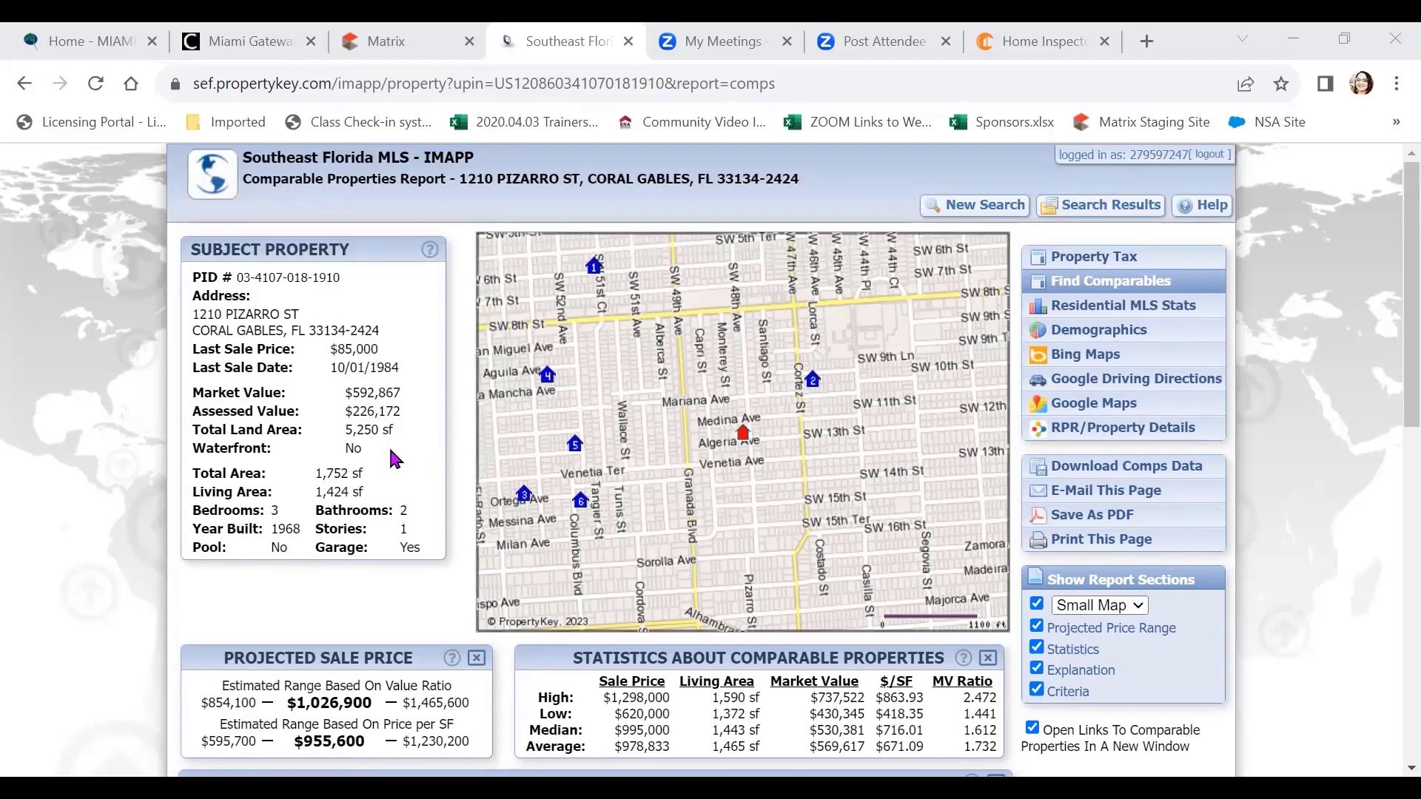
scroll(392, 459, down, 4)
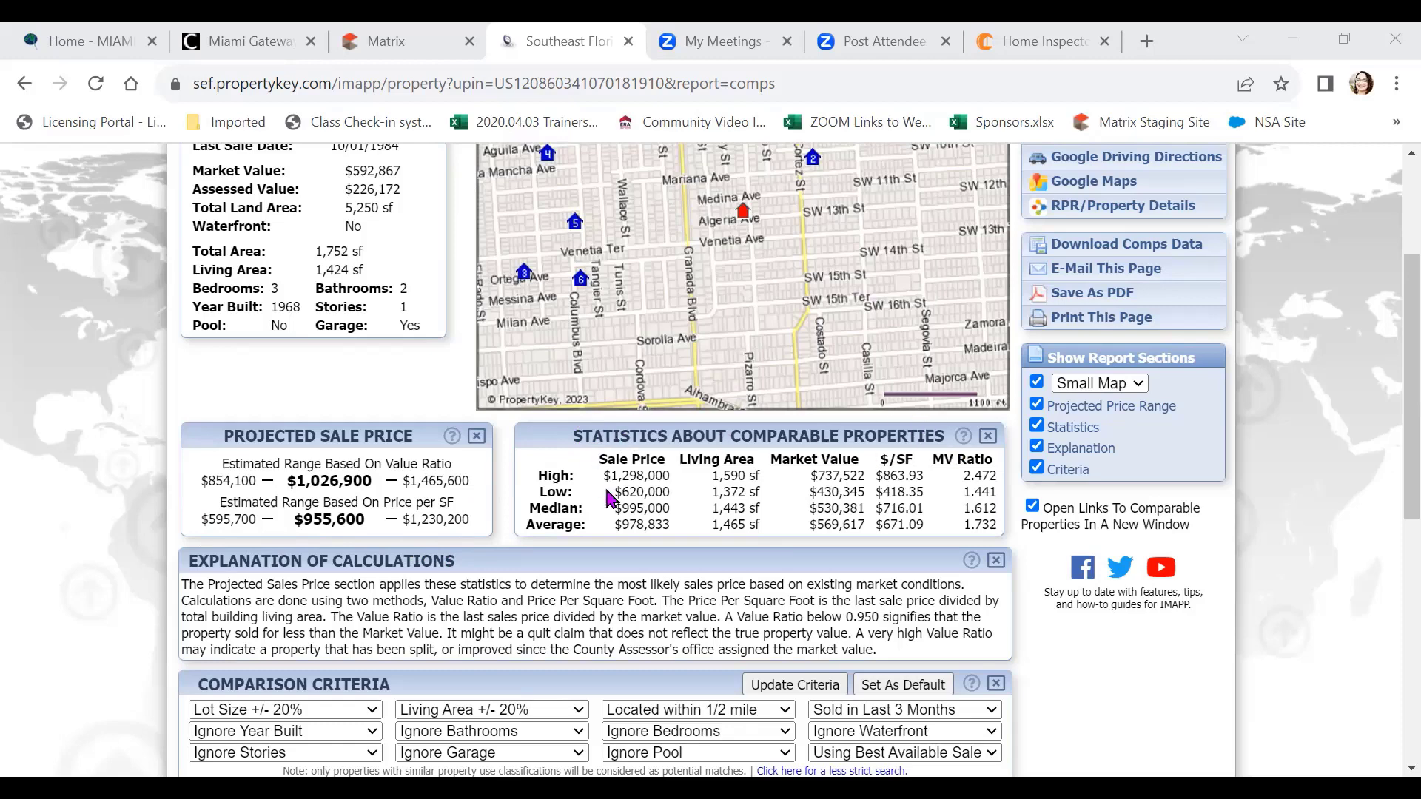
scroll(910, 459, down, 1)
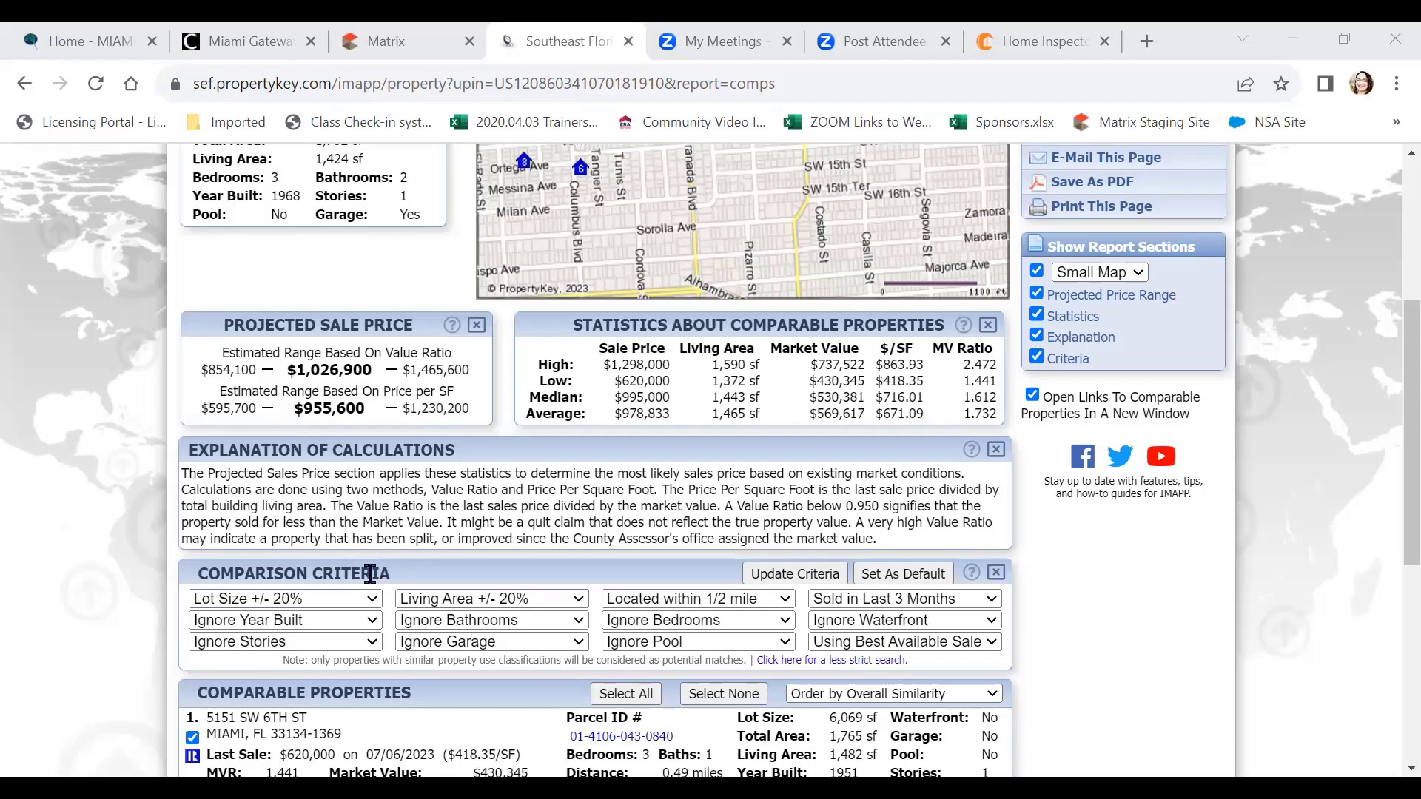
Keep lot size and living area at ±20%, set location to In Same Subdivision, and Set As Default
click(372, 602)
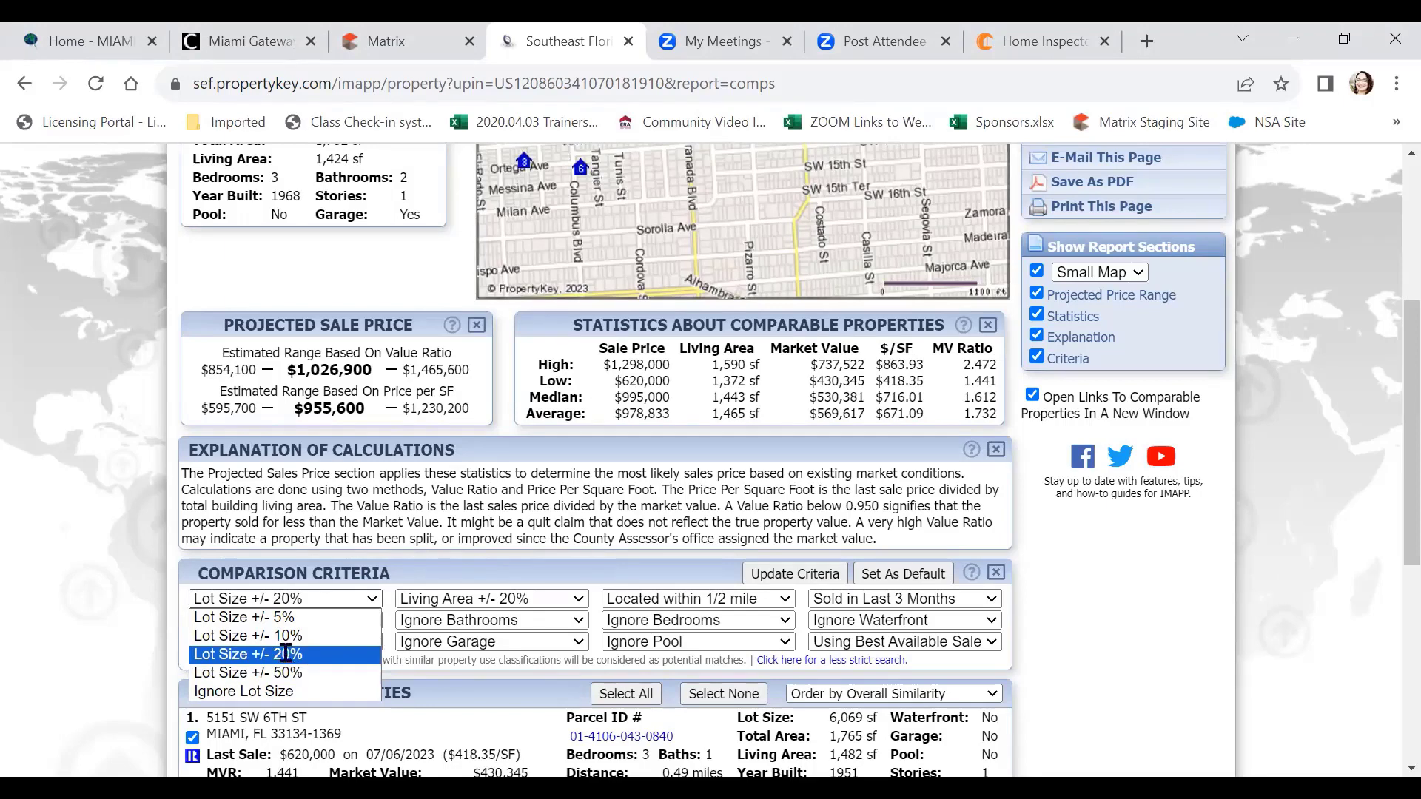
click(289, 657)
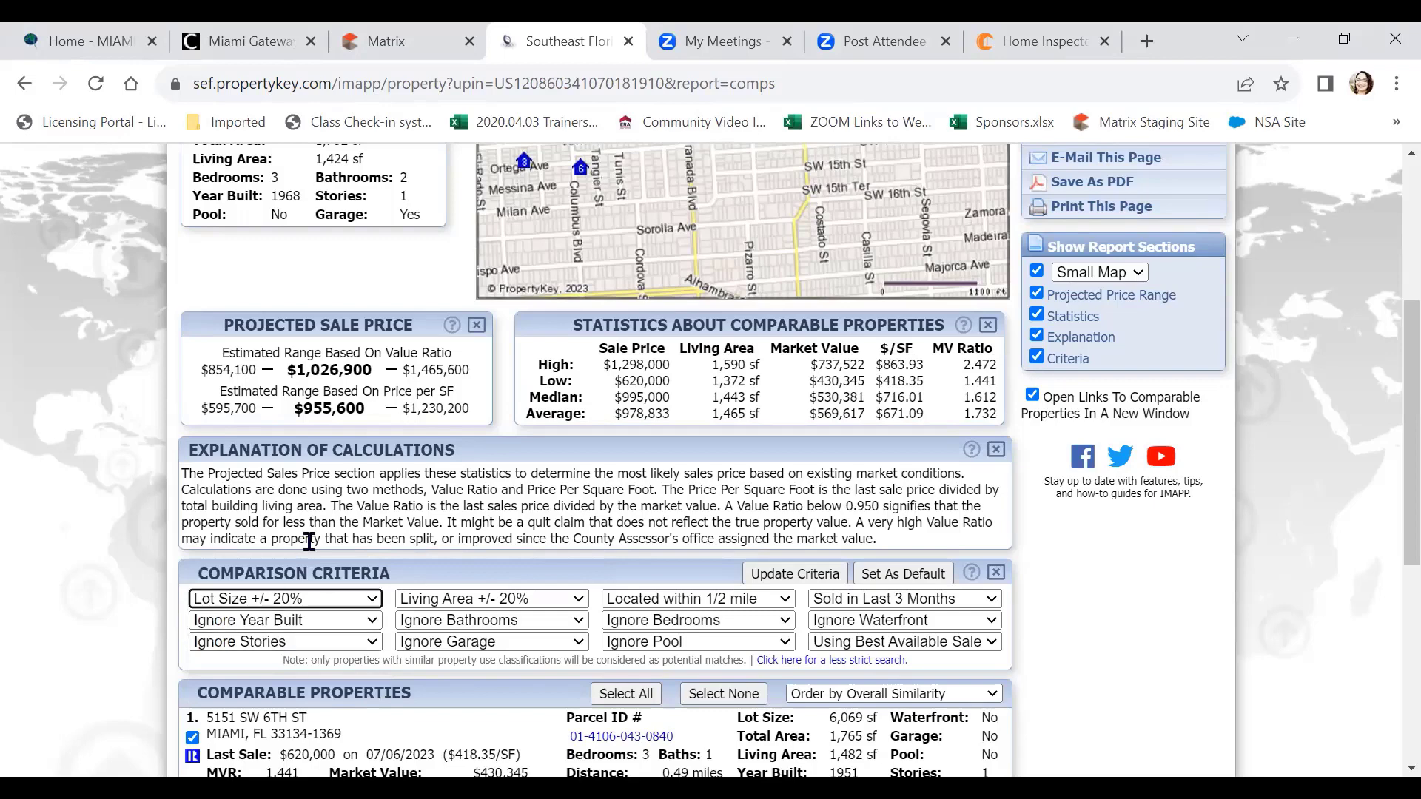
click(501, 601)
click(583, 566)
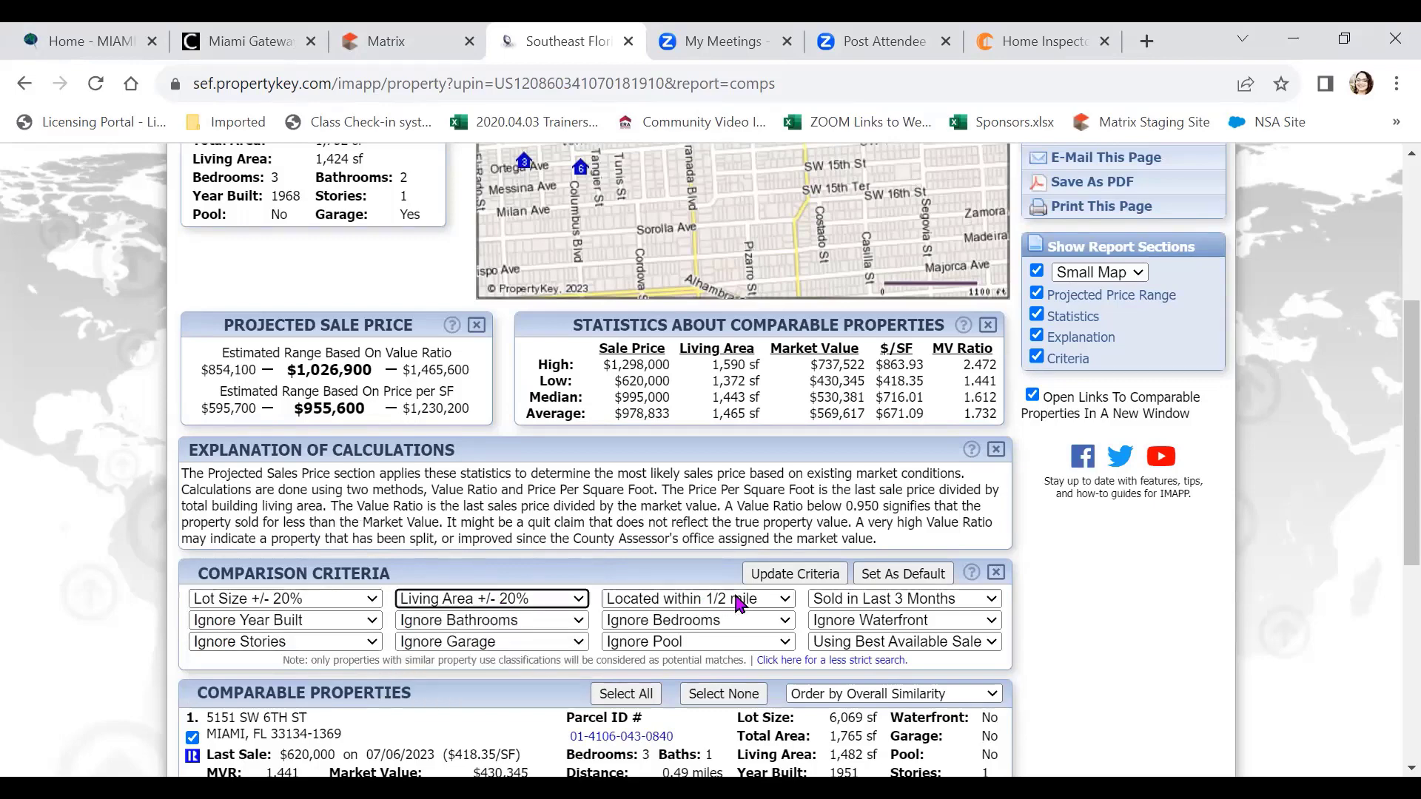
click(740, 603)
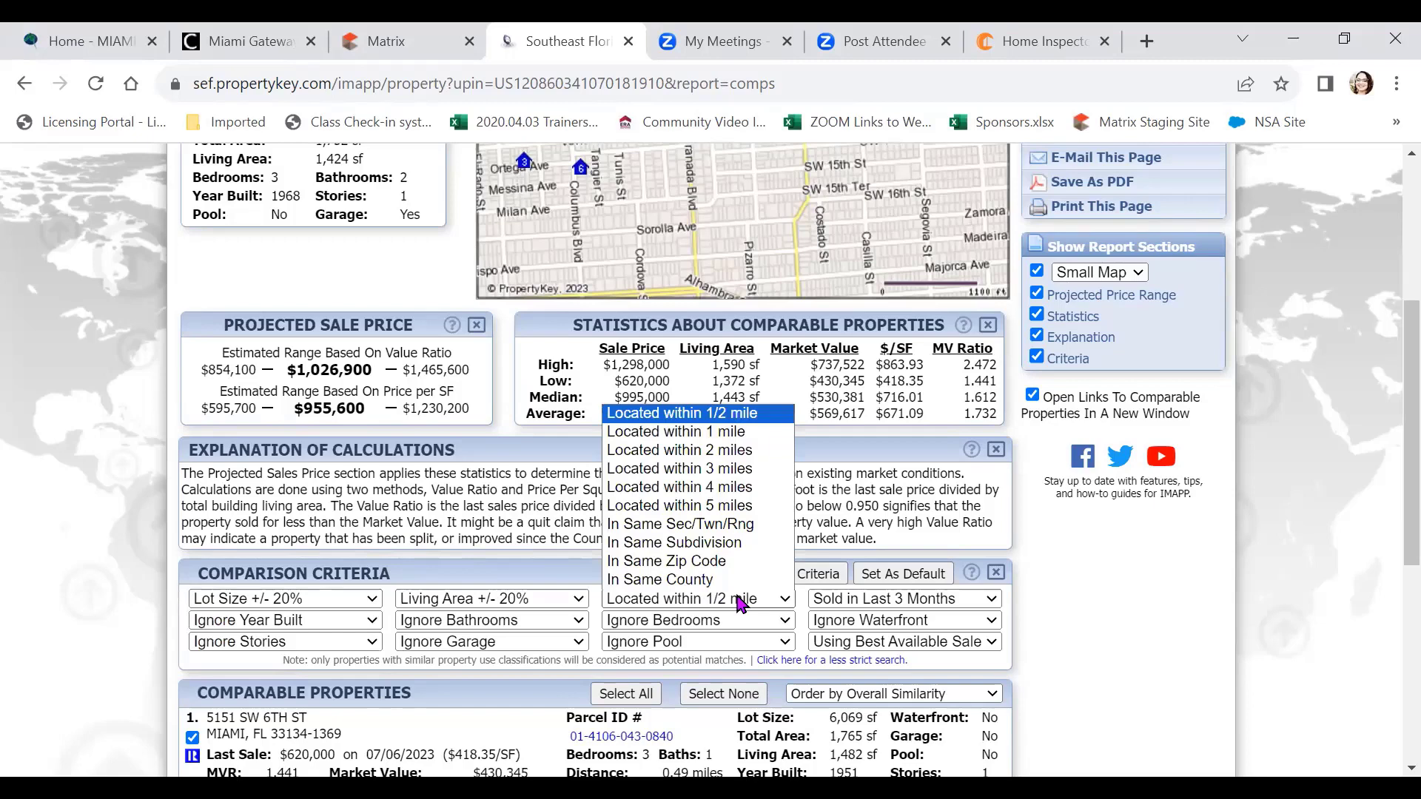
click(729, 544)
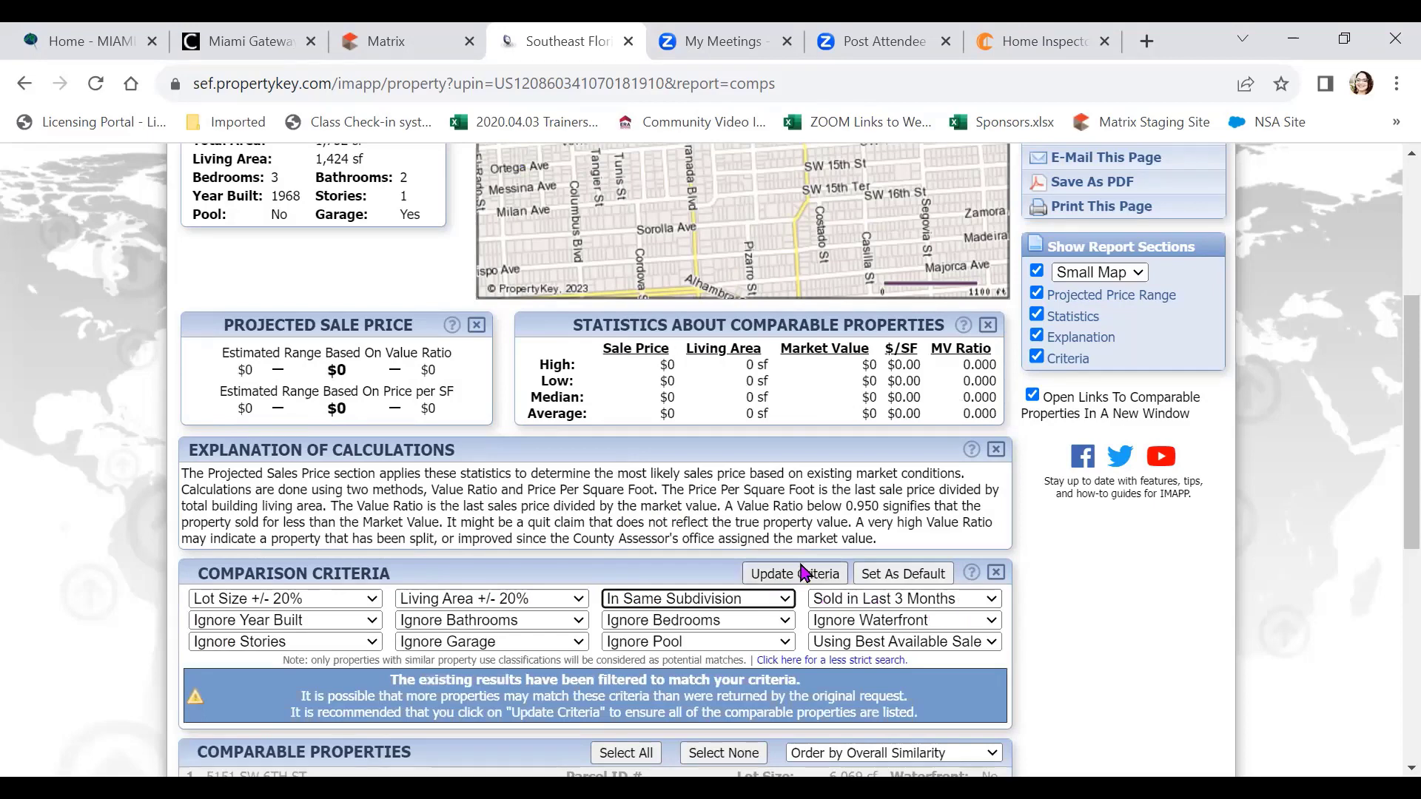
click(902, 579)
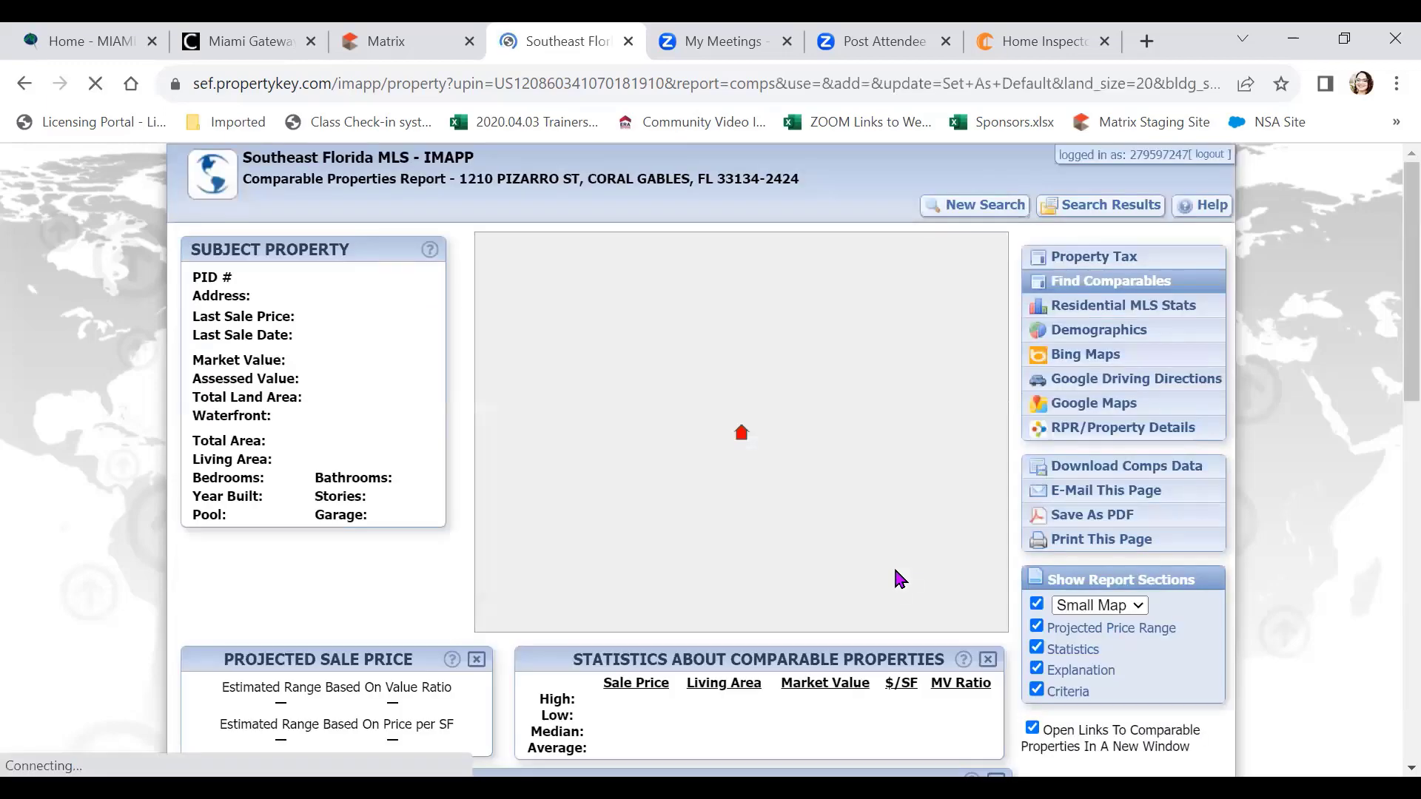
scroll(899, 578, down, 6)
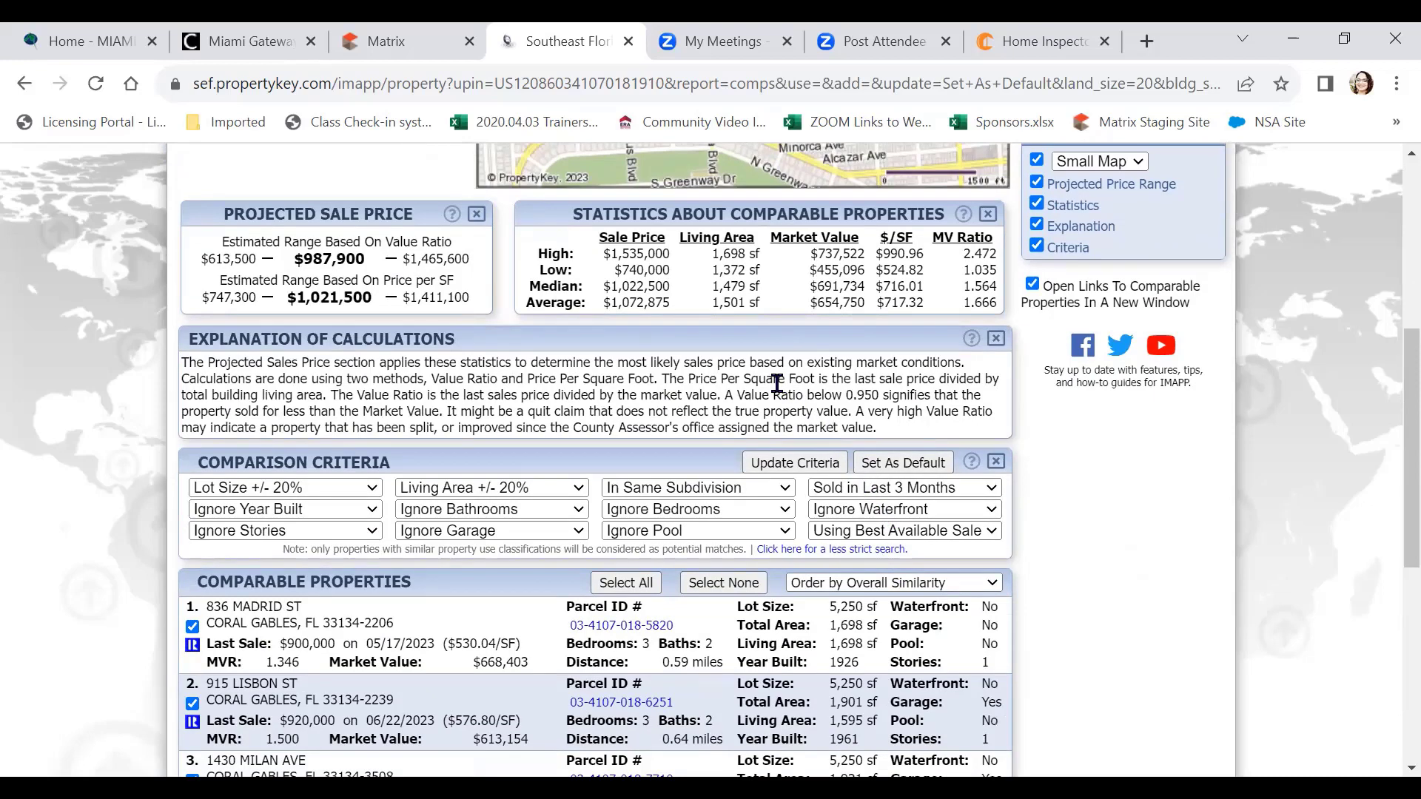
click(384, 43)
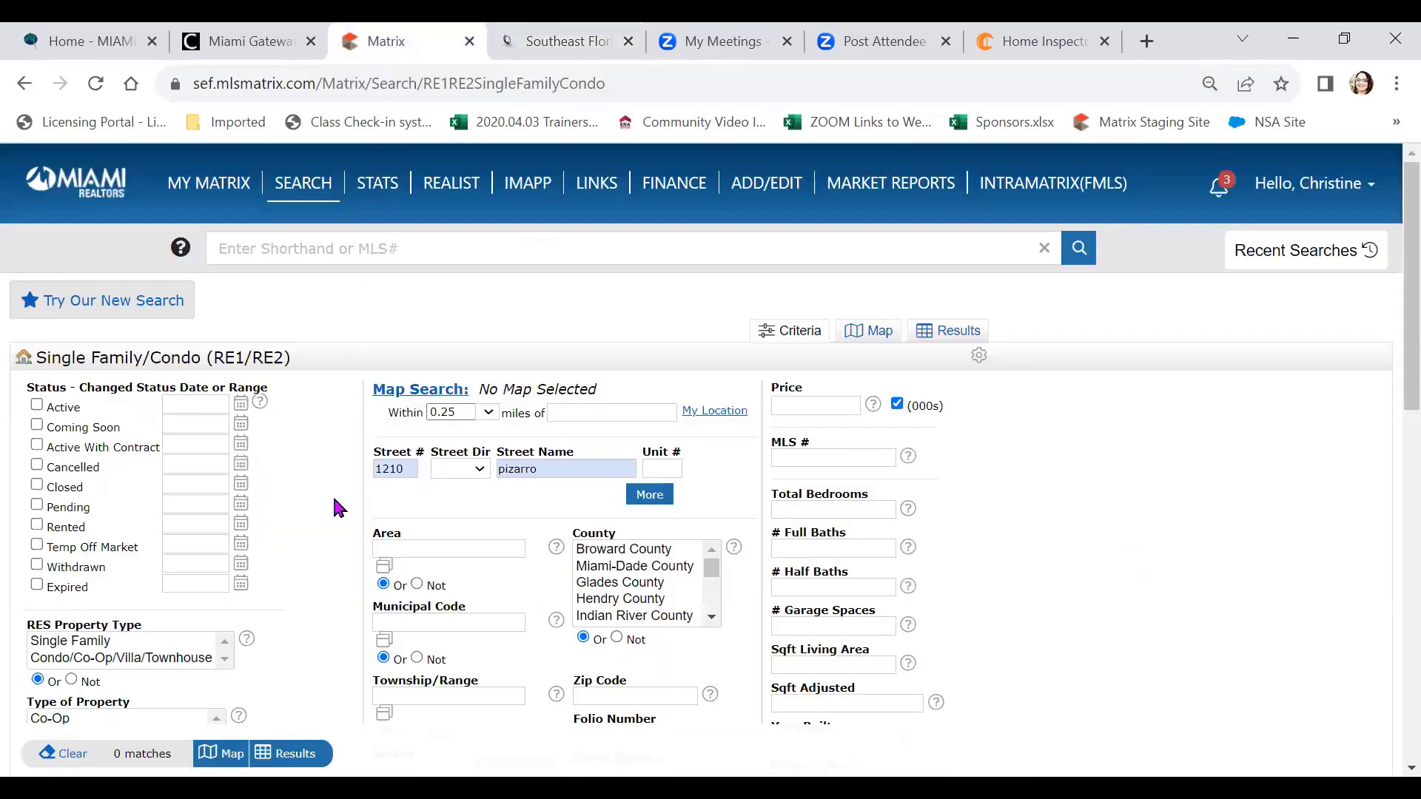
mouse_move(296, 192)
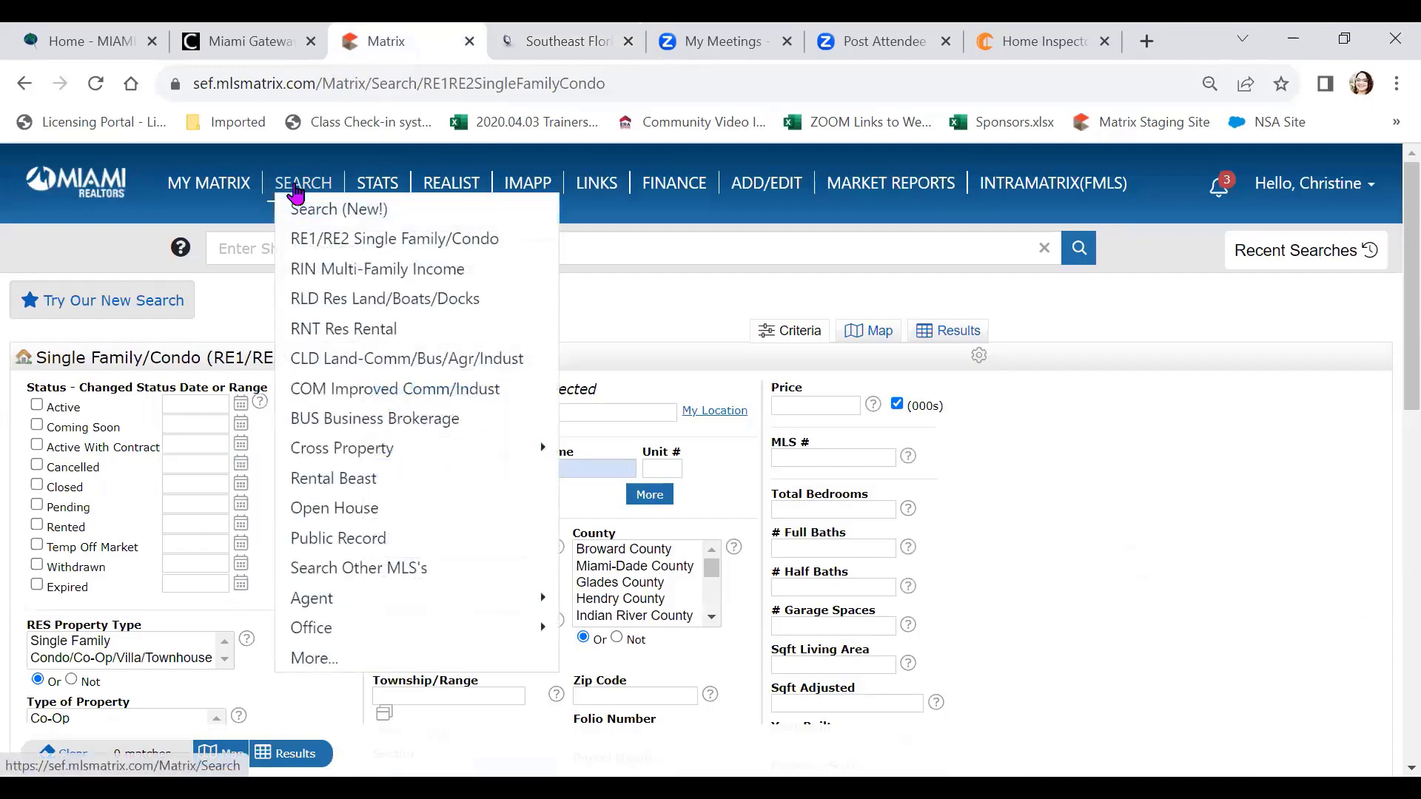
click(1329, 265)
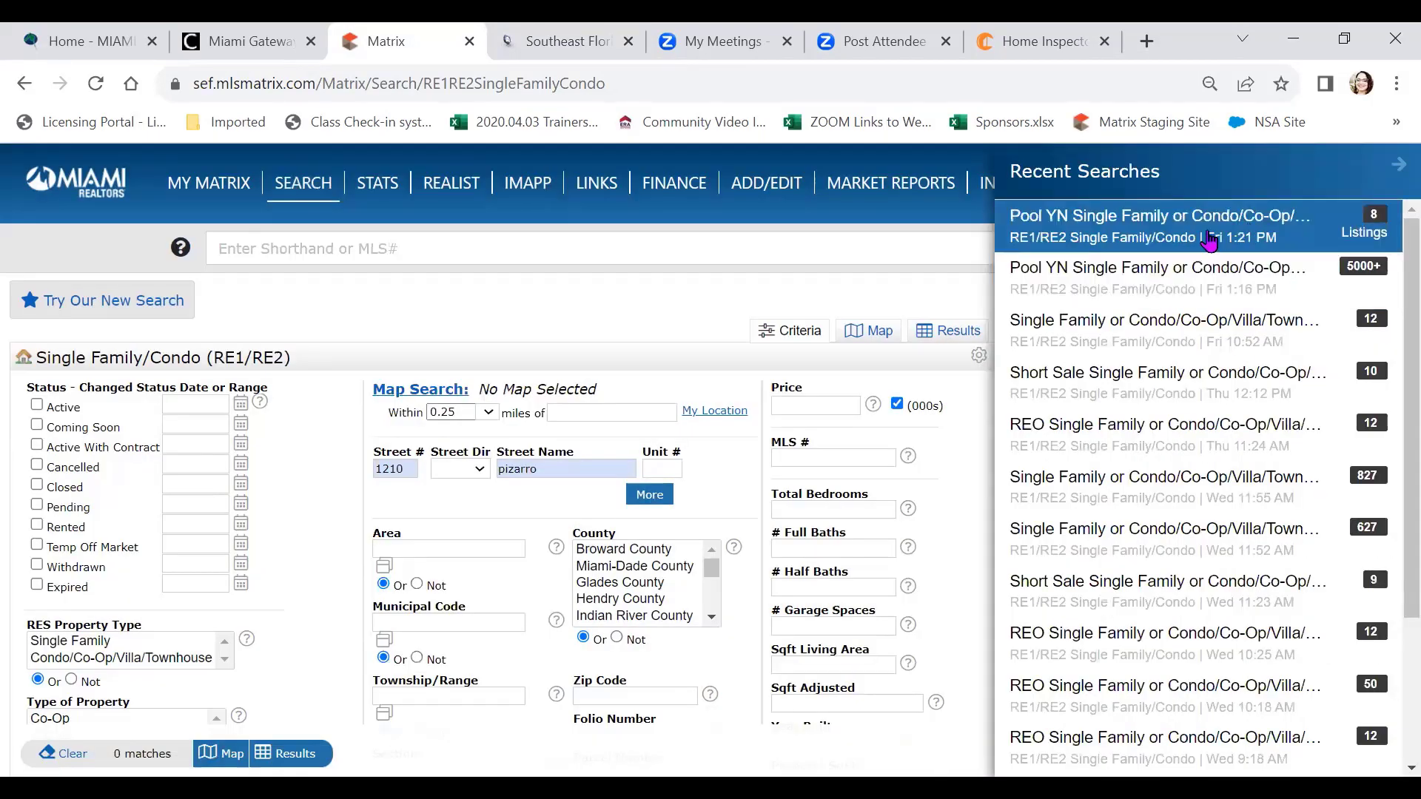
click(1209, 240)
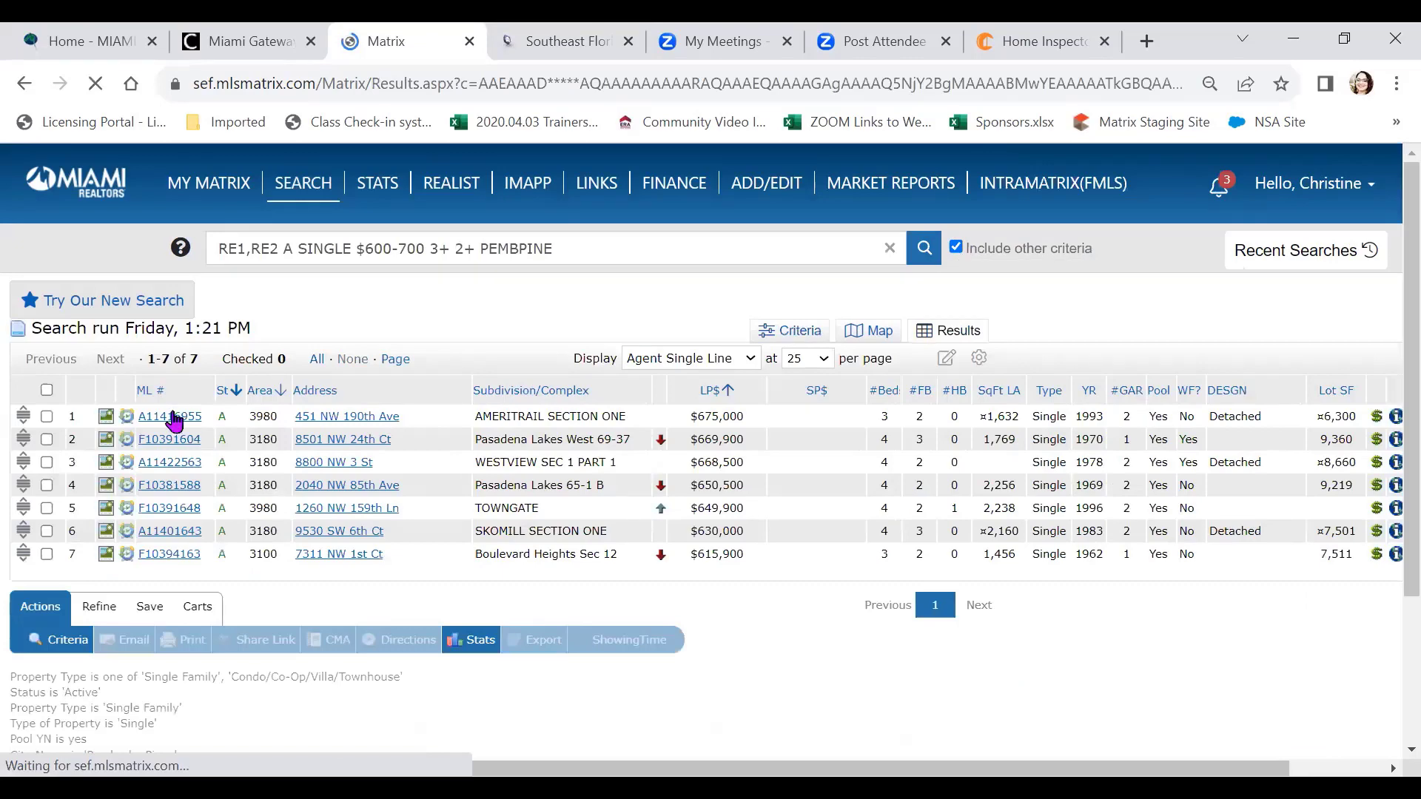
click(172, 418)
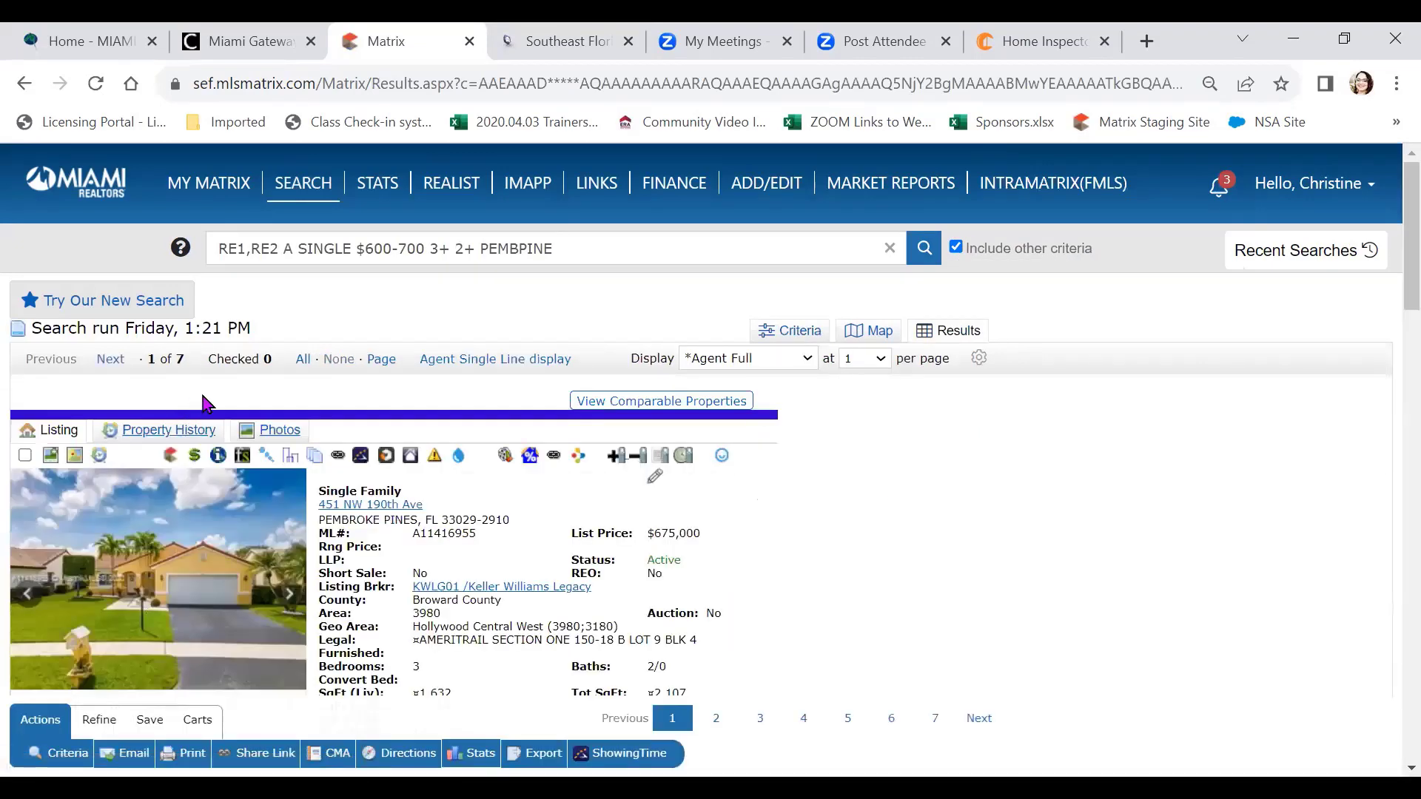
click(219, 456)
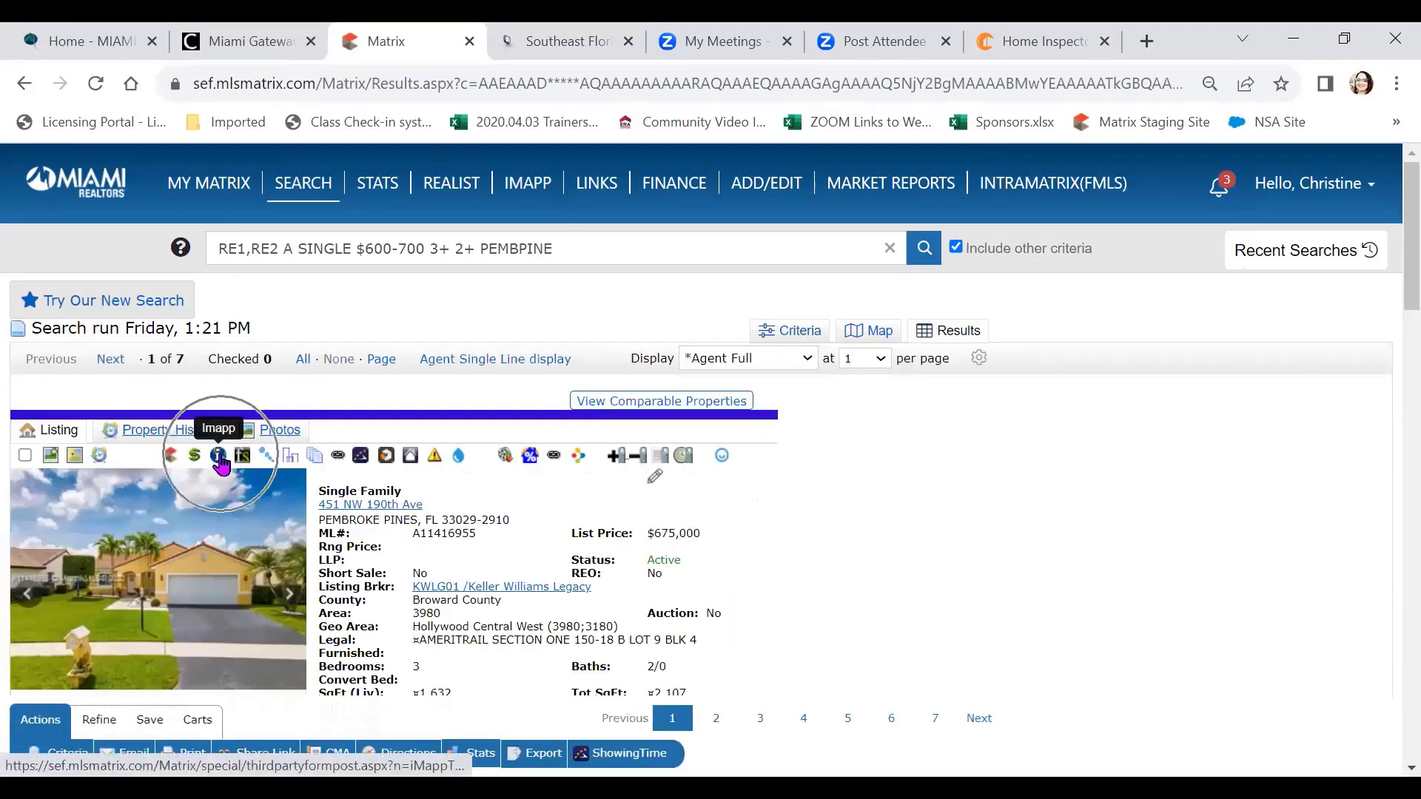
click(566, 40)
Leave Bathrooms on Ignore Bathrooms and highlight the value-ratio sentences in Explanation of Calculations
scroll(1183, 606, up, 6)
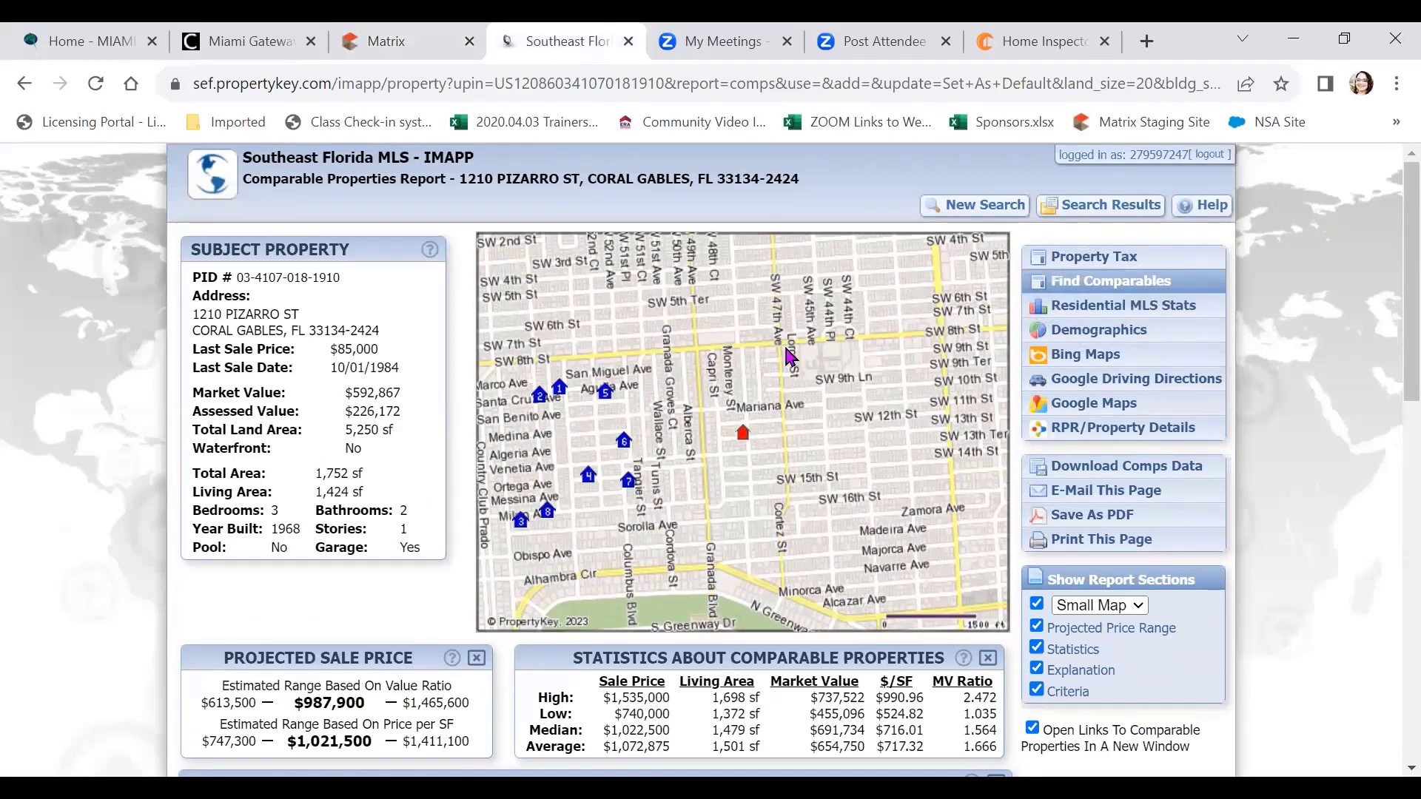
scroll(737, 373, down, 5)
scroll(736, 374, down, 2)
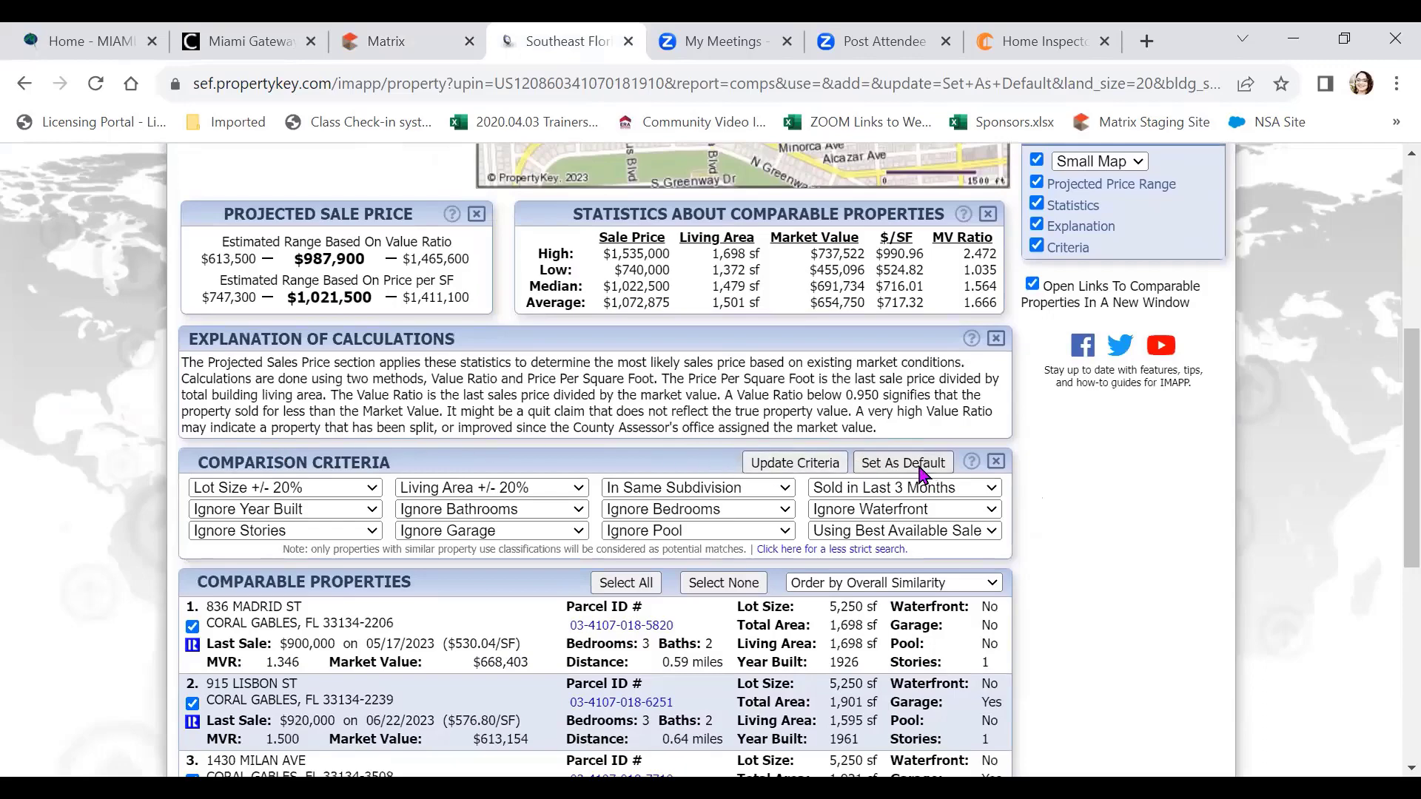
scroll(598, 474, down, 3)
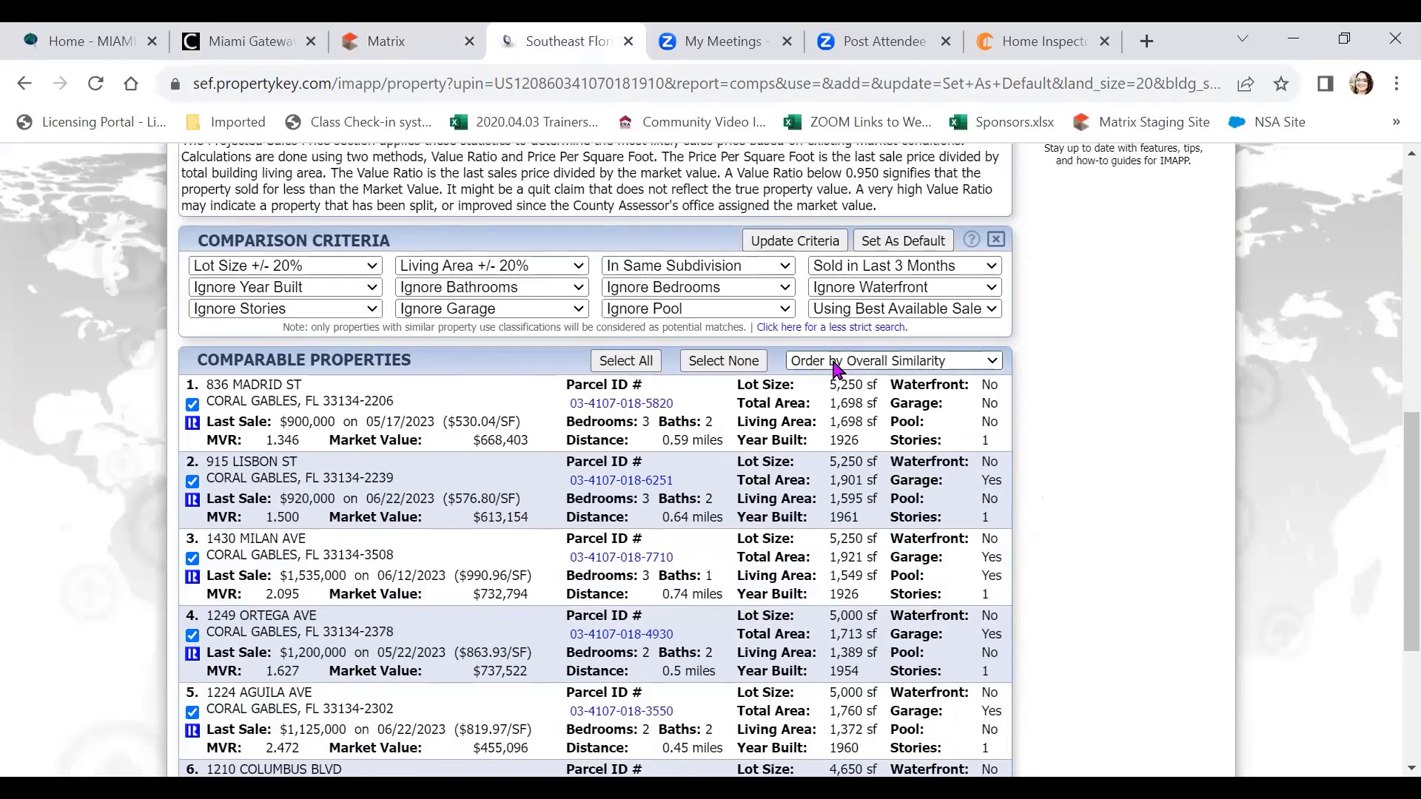
scroll(888, 414, down, 1)
scroll(887, 418, down, 4)
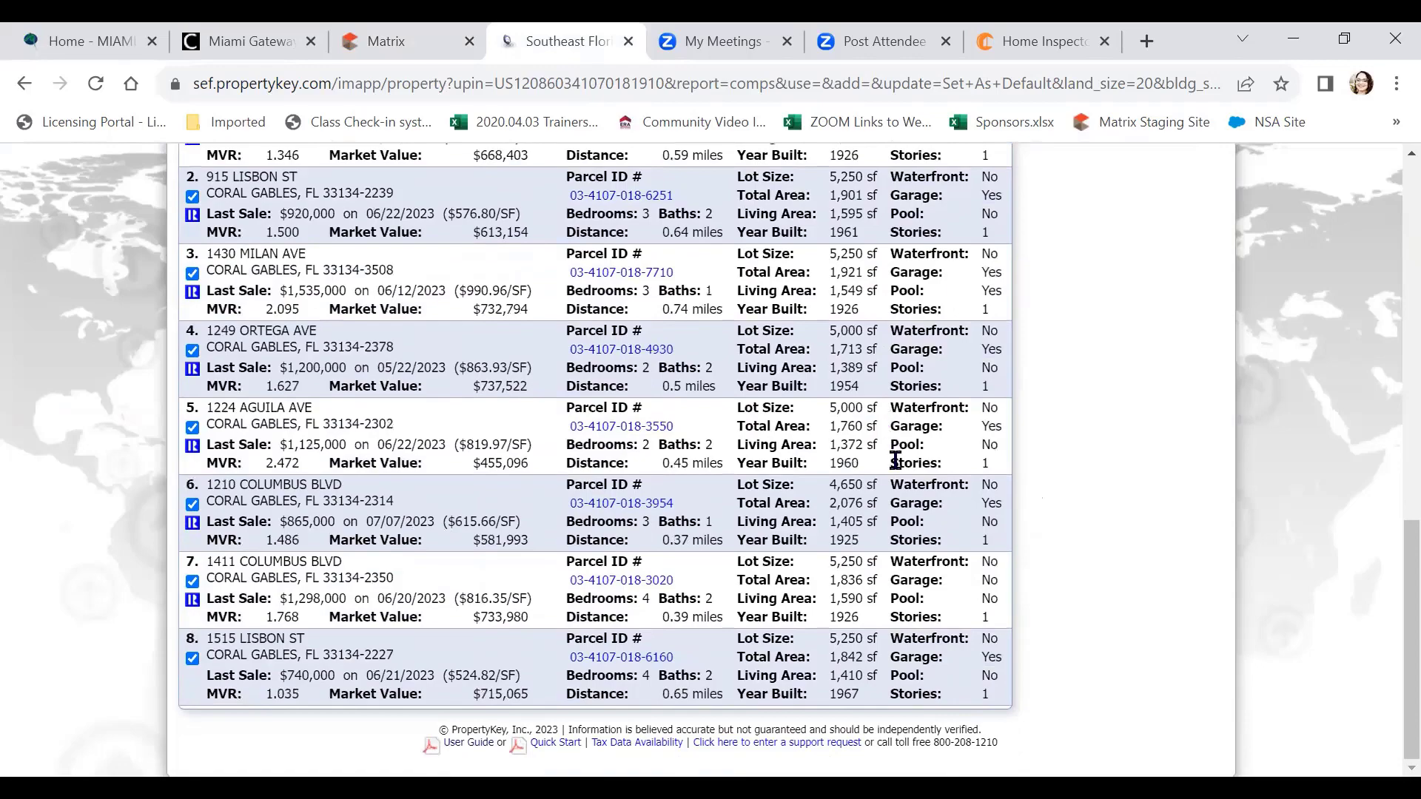
scroll(874, 527, up, 5)
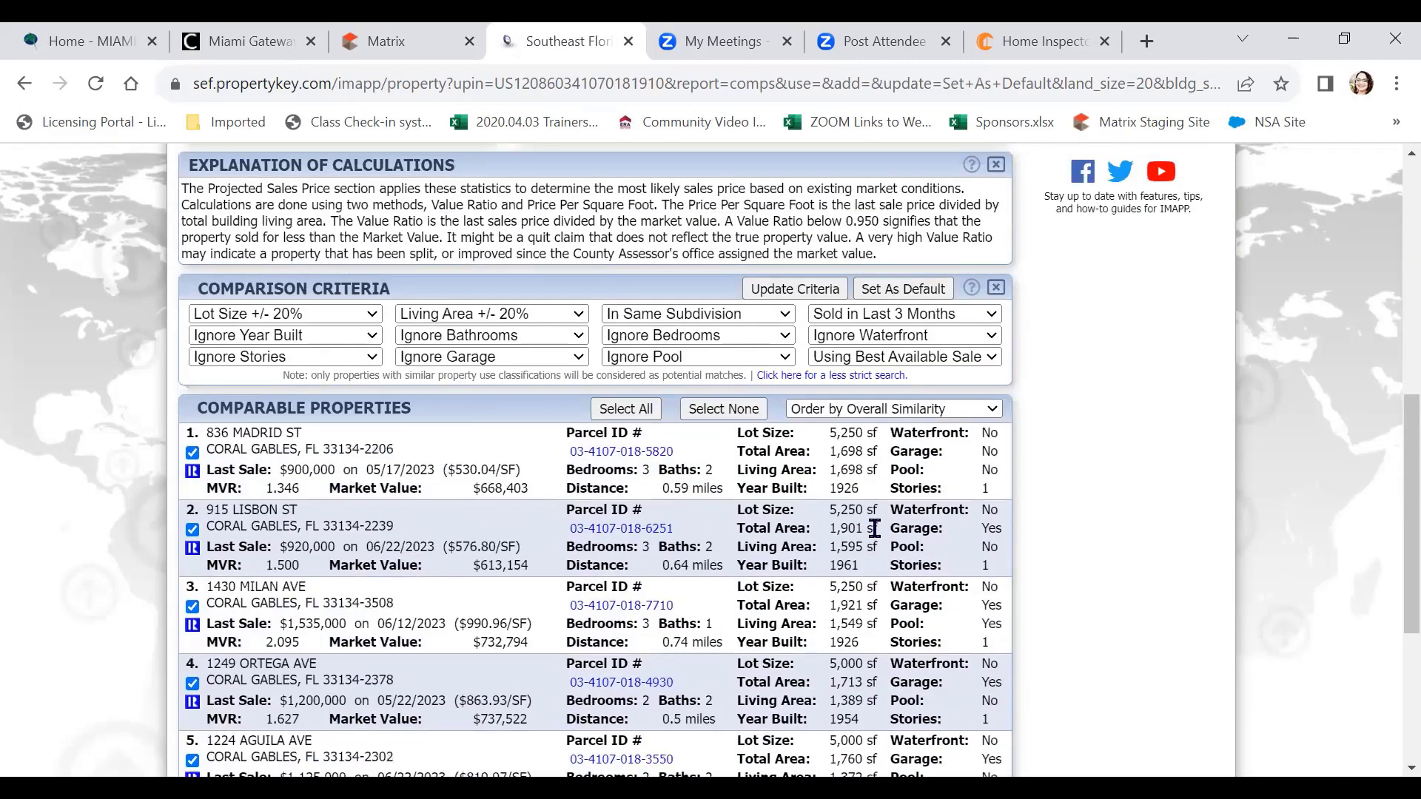
scroll(874, 527, up, 3)
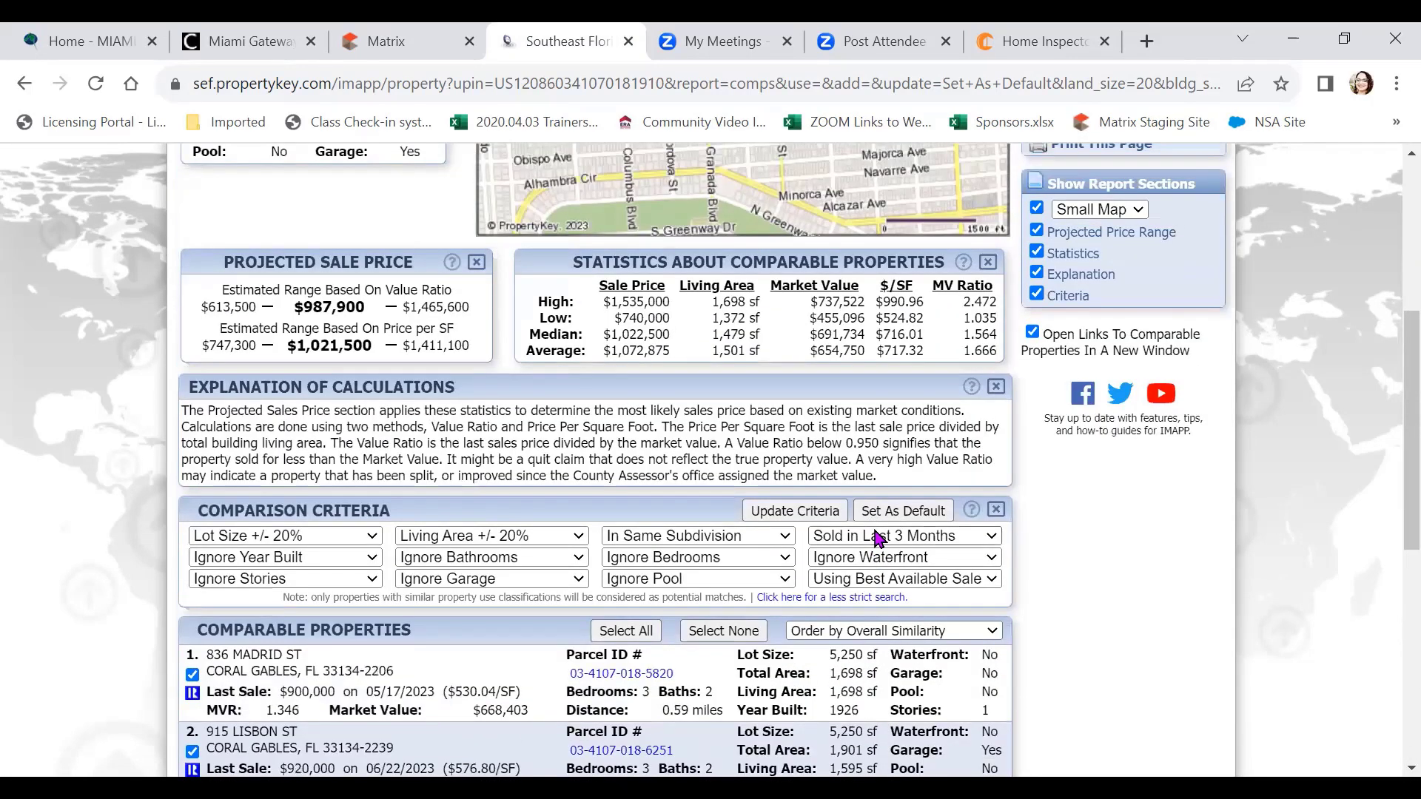
scroll(873, 535, down, 2)
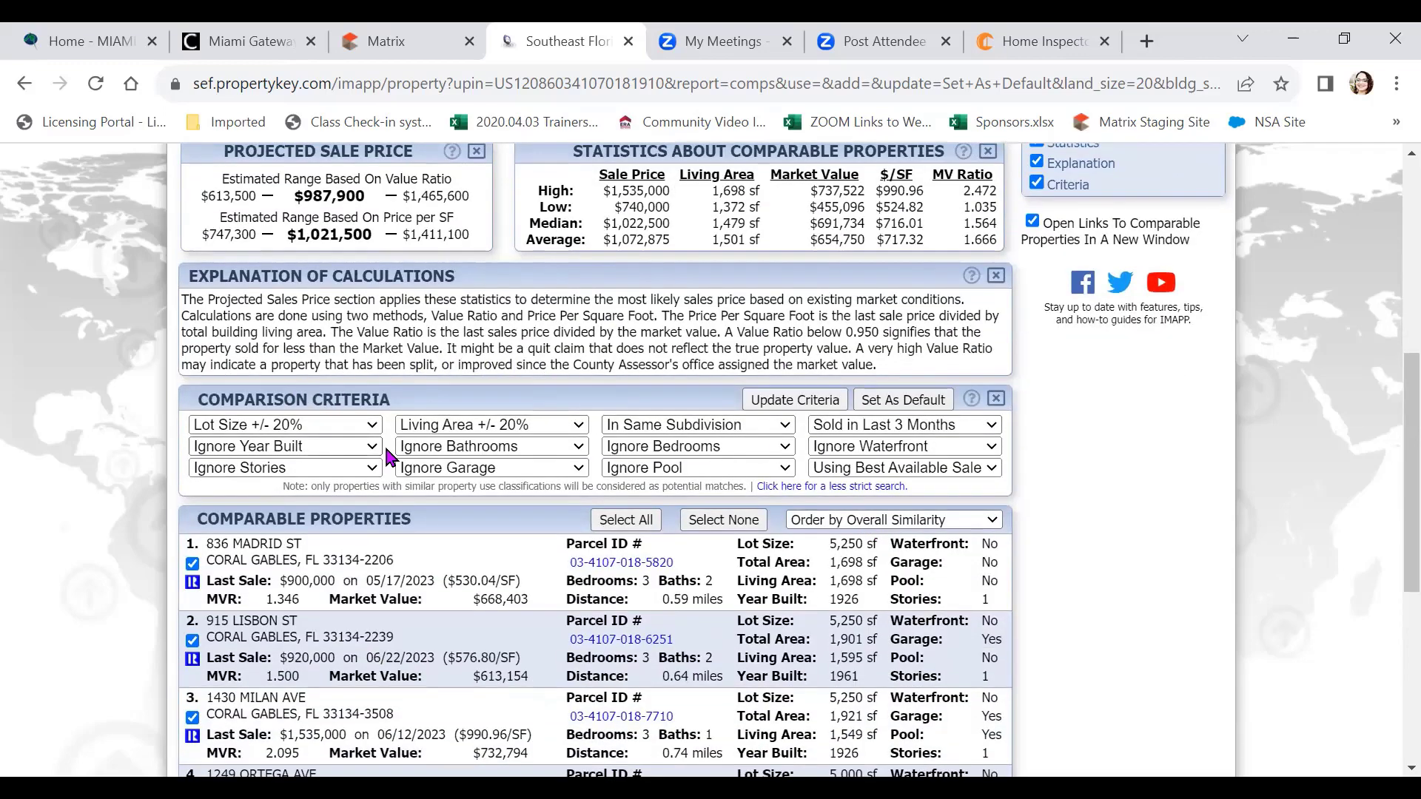
click(501, 447)
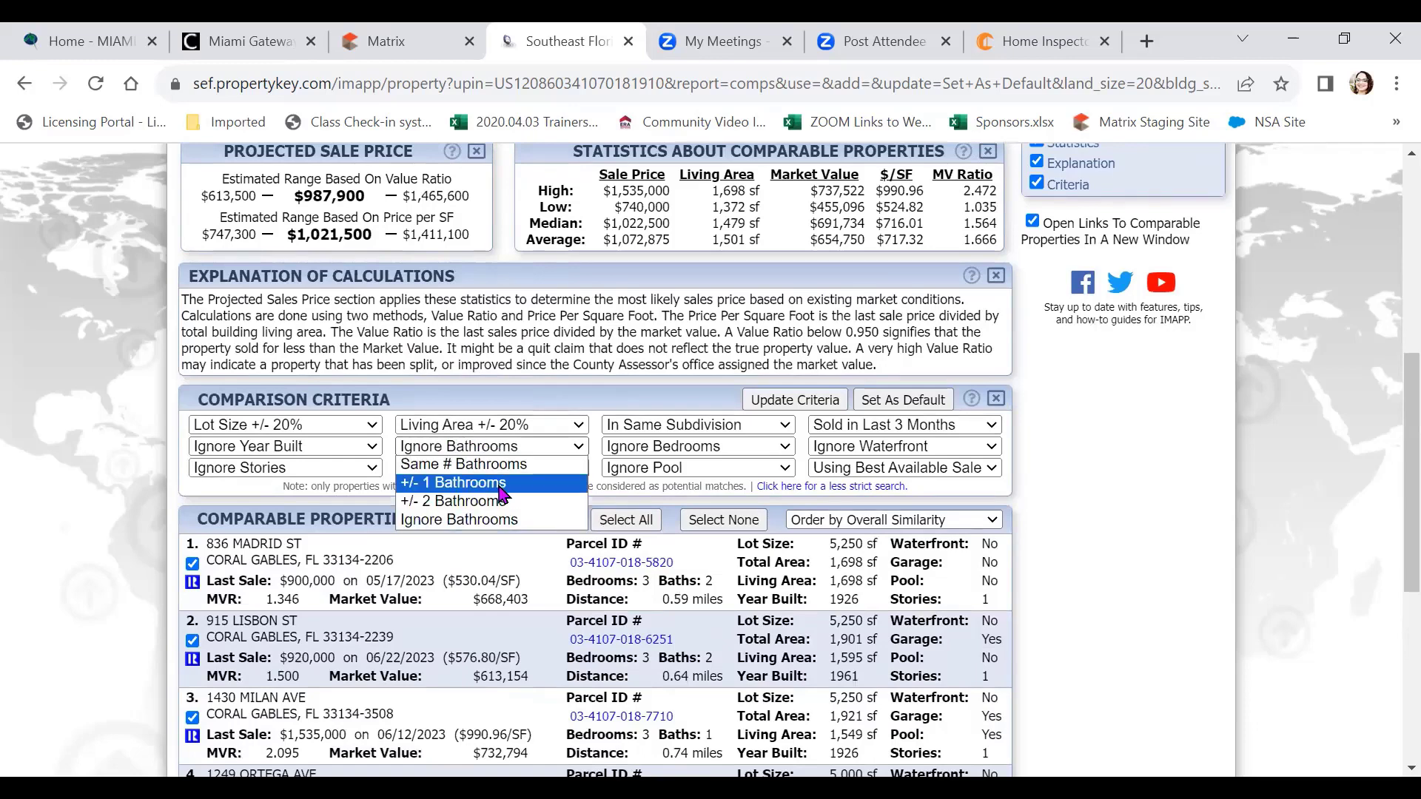
drag(542, 333, 543, 347)
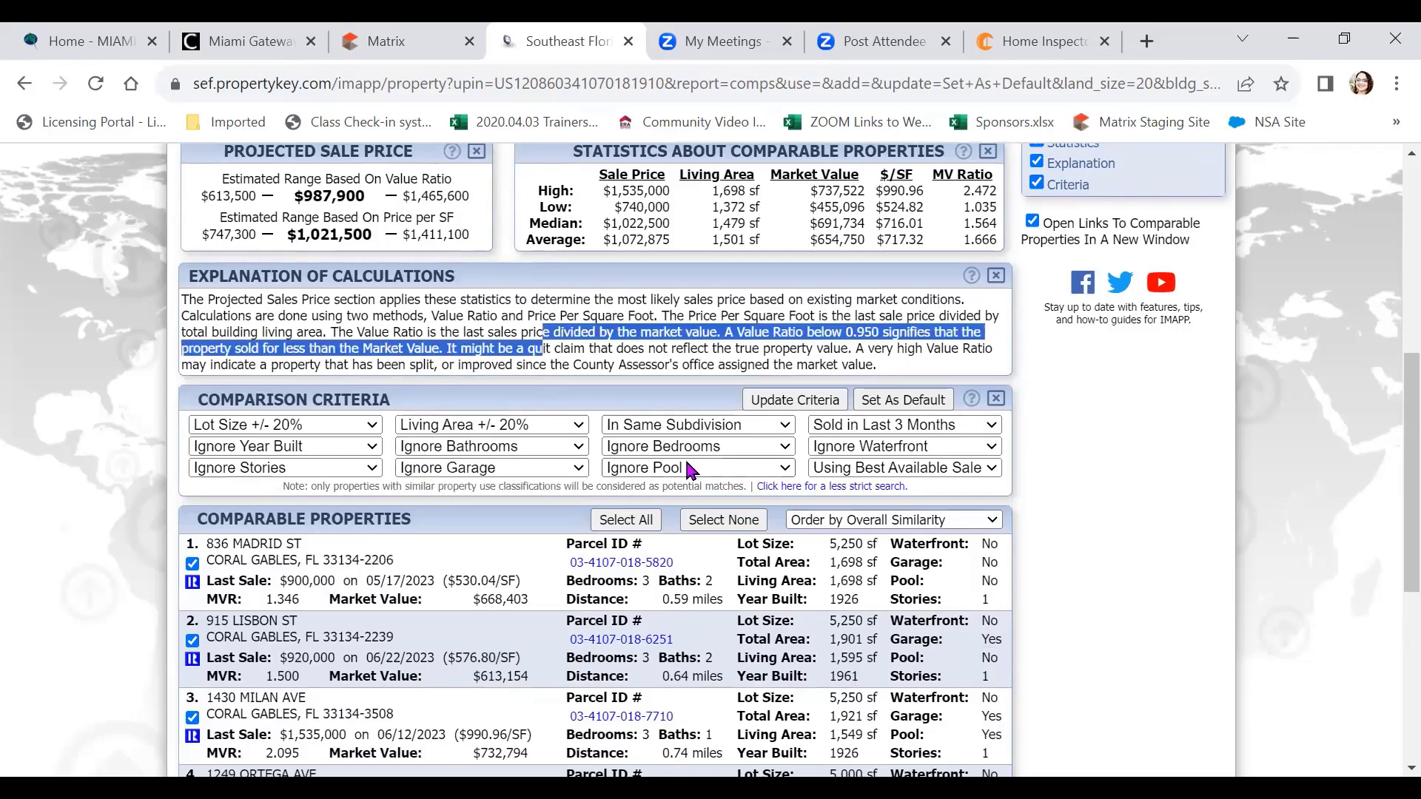
drag(655, 348, 657, 366)
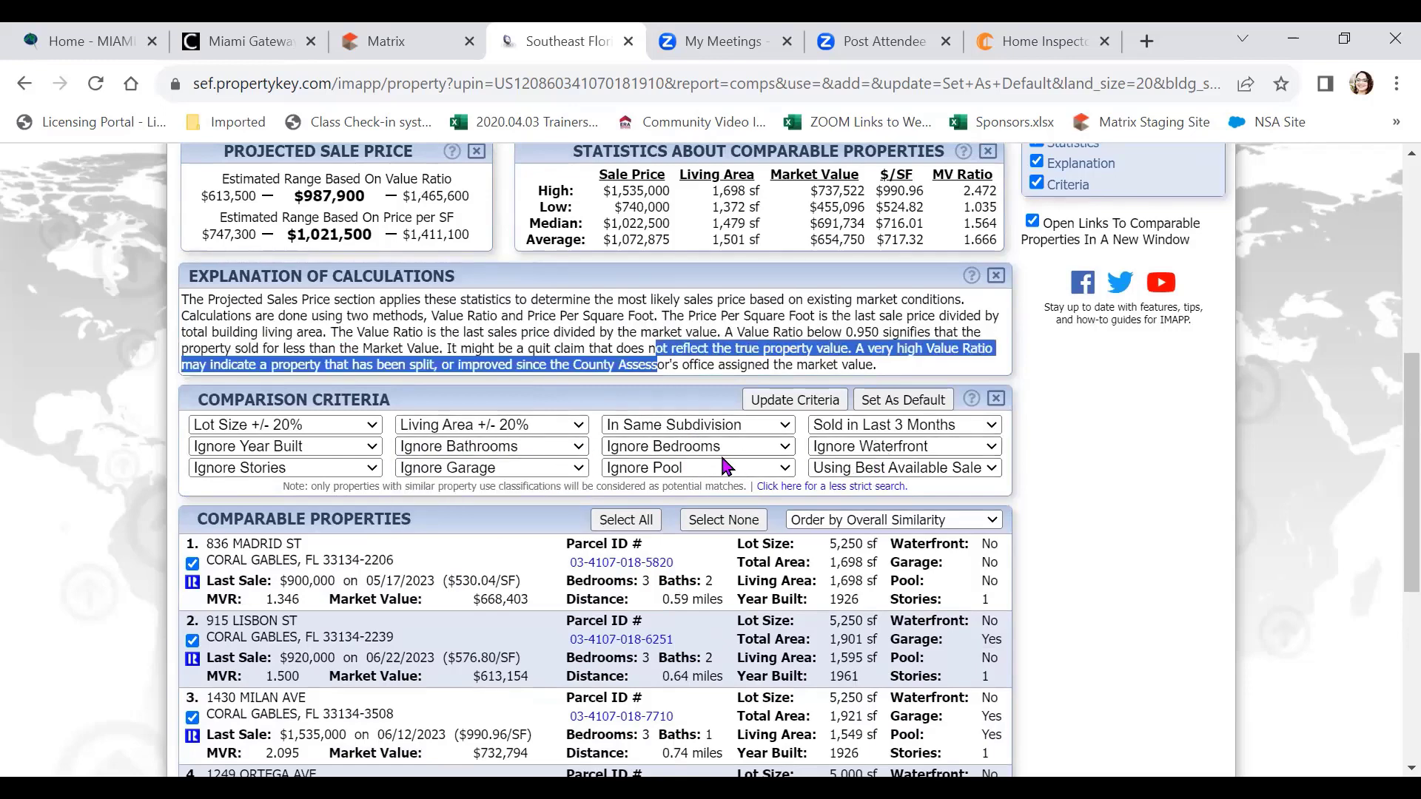
Narrow lot size and living area tolerances to +/- 10% and rerun, leaving four comparables
click(95, 338)
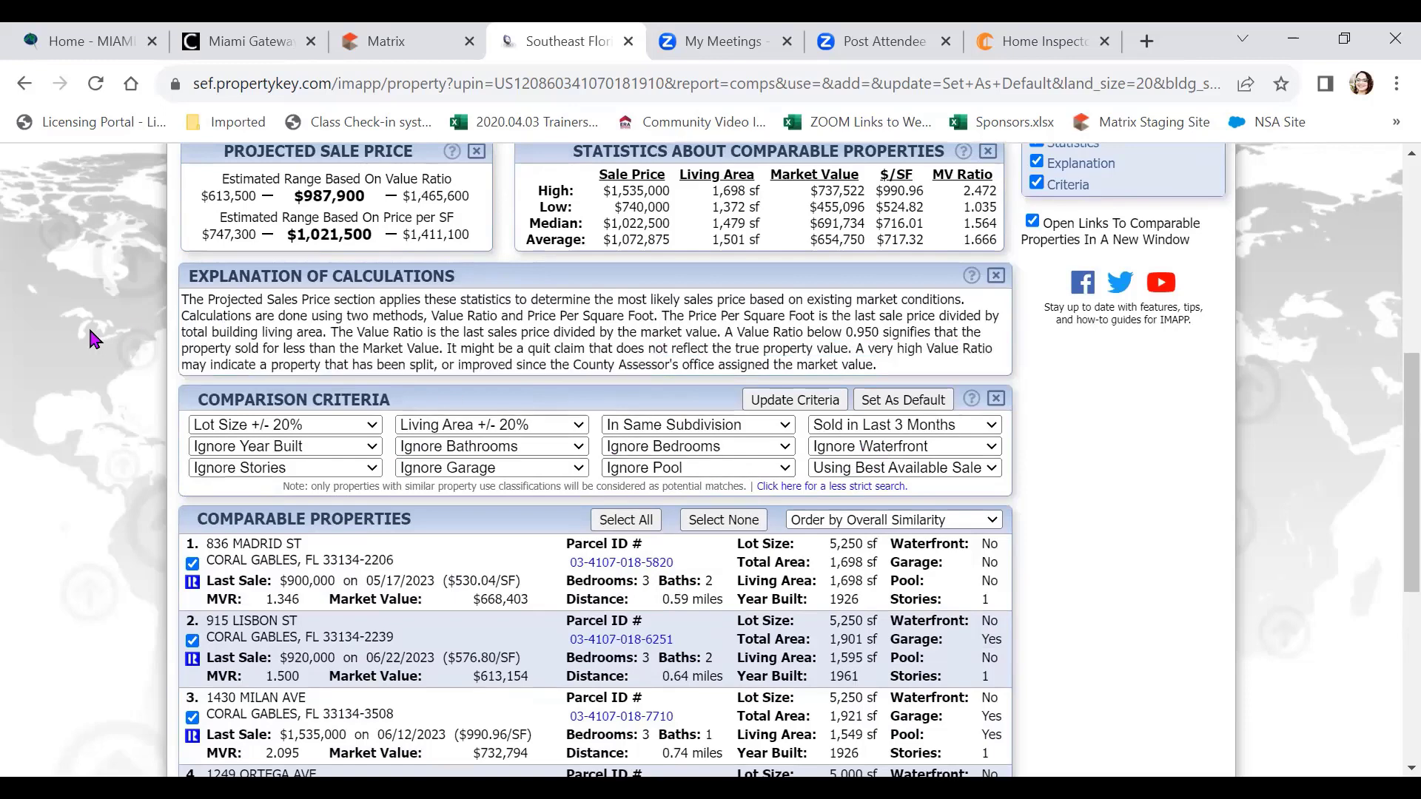
click(289, 428)
click(323, 464)
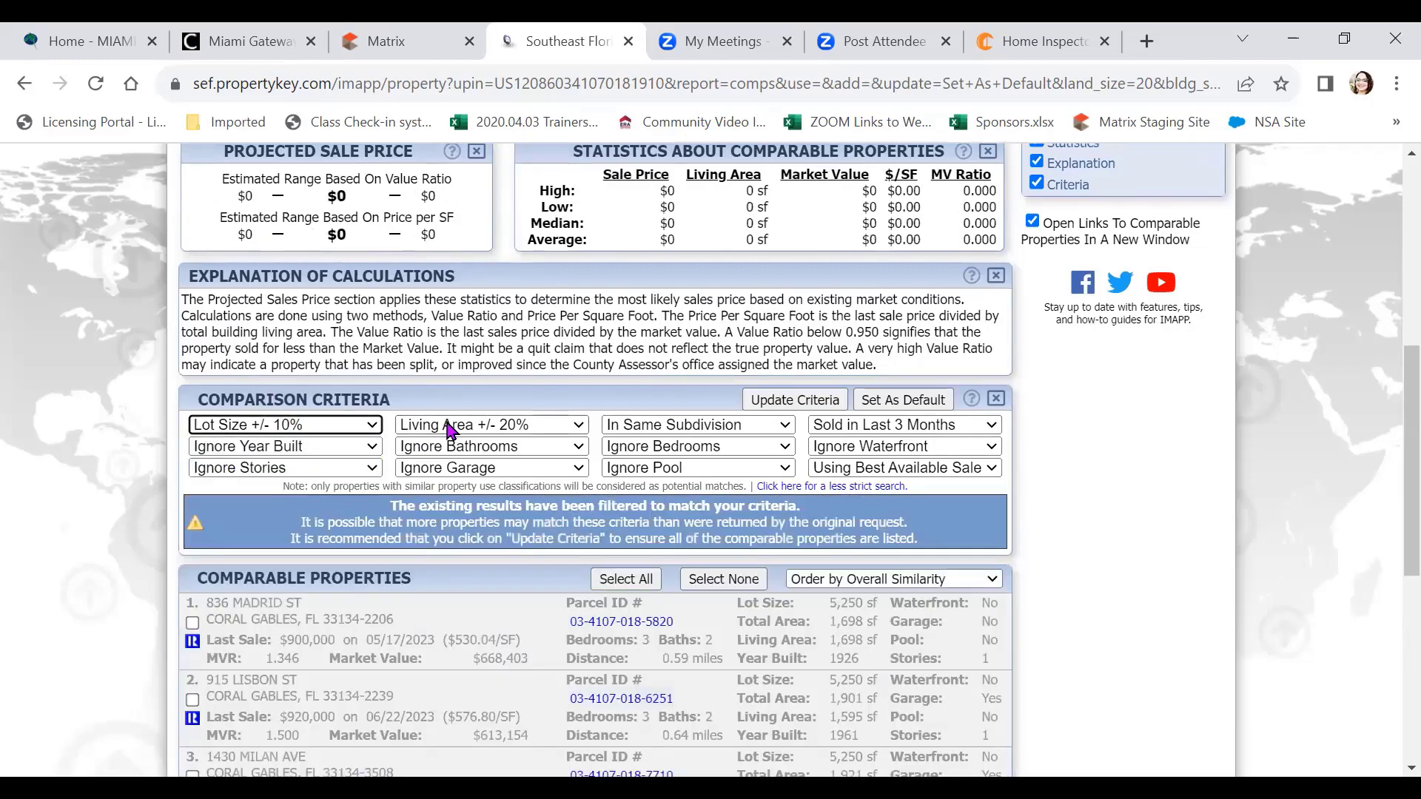
click(485, 426)
click(488, 465)
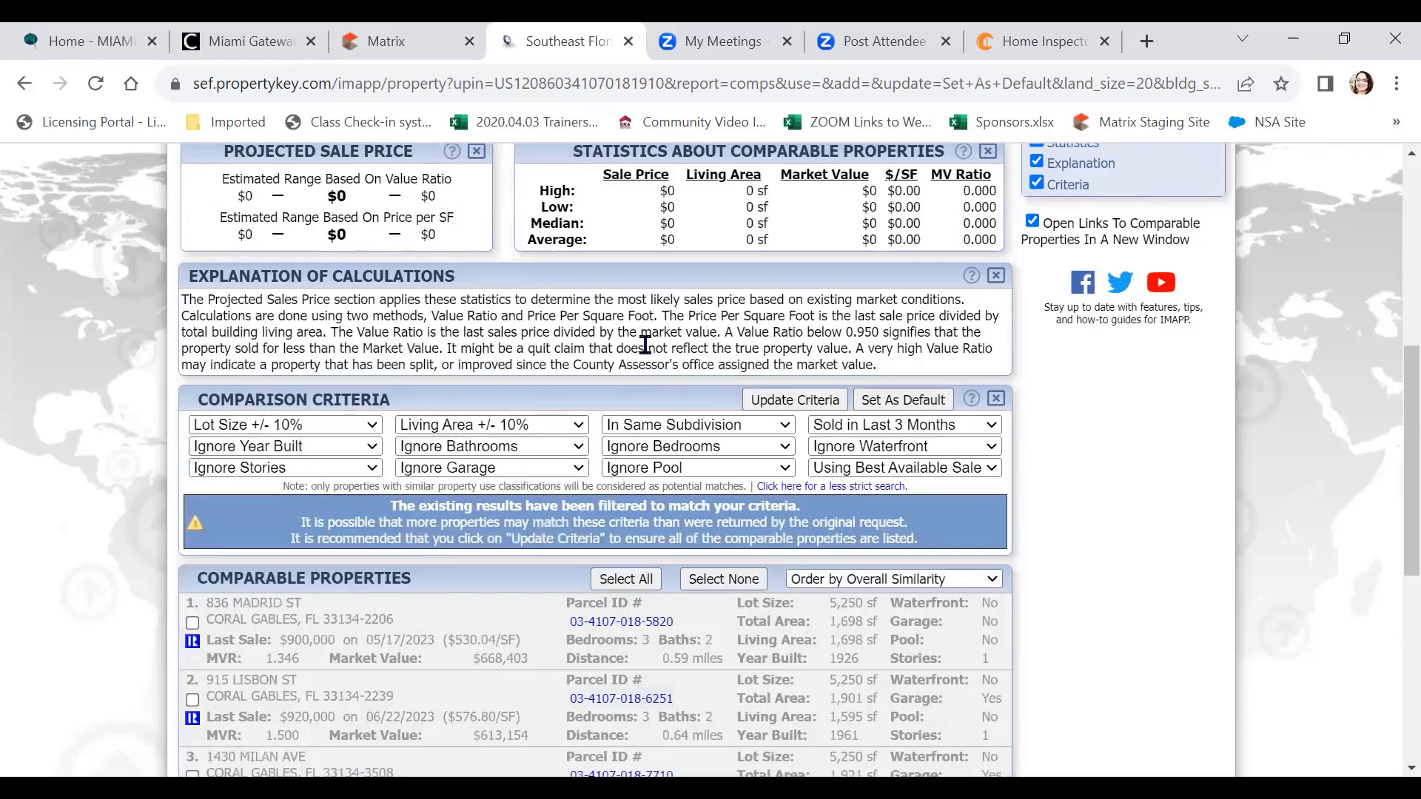
click(811, 400)
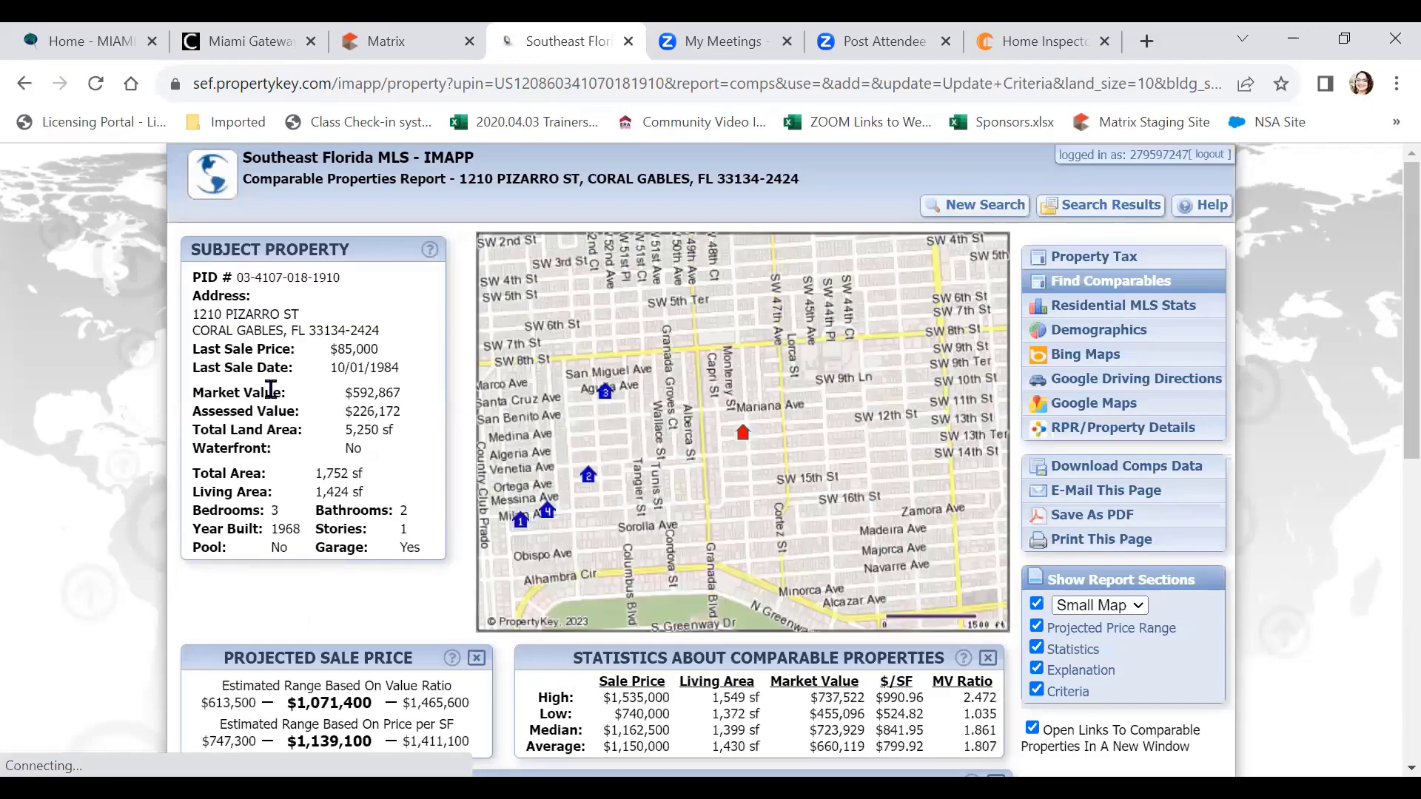
scroll(274, 396, down, 3)
scroll(274, 407, down, 3)
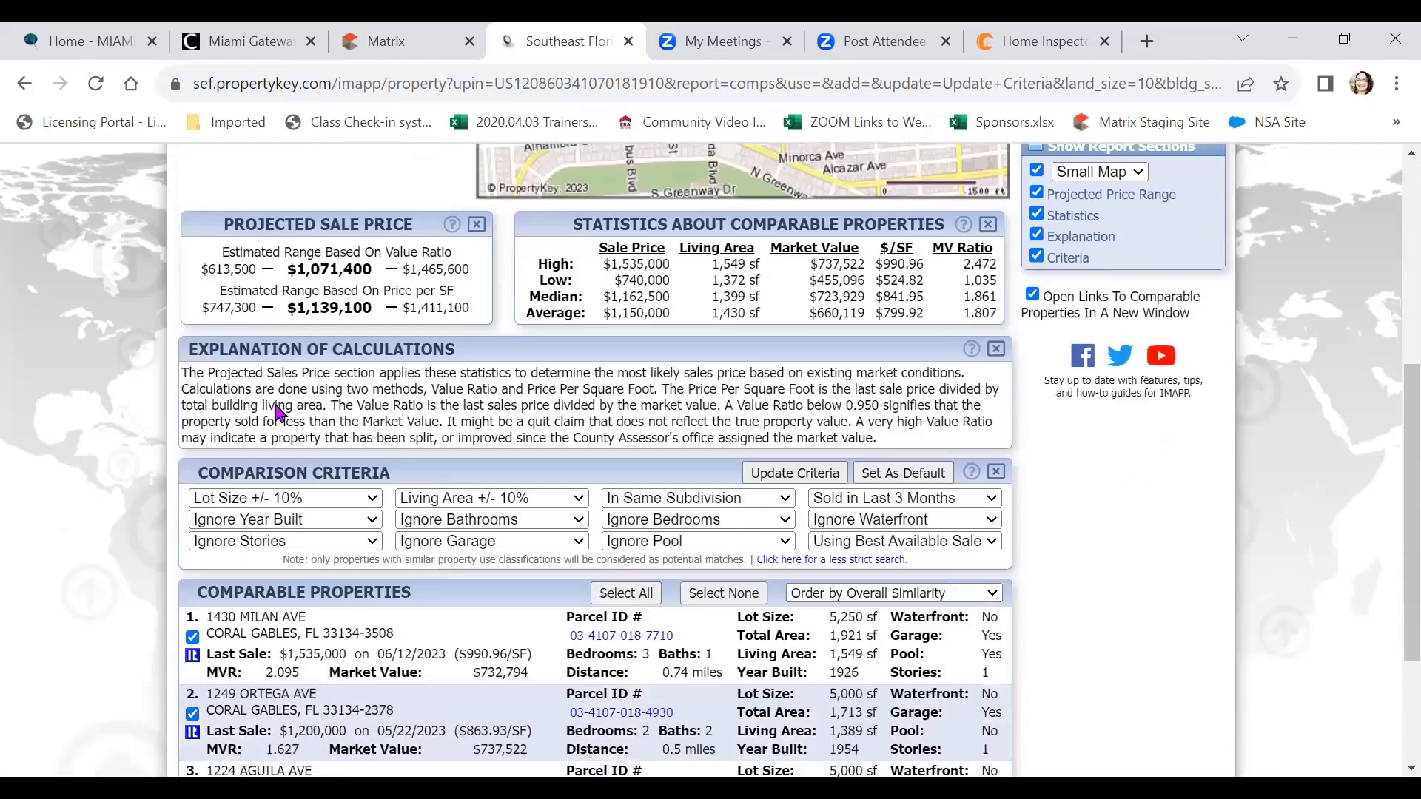
scroll(363, 407, down, 2)
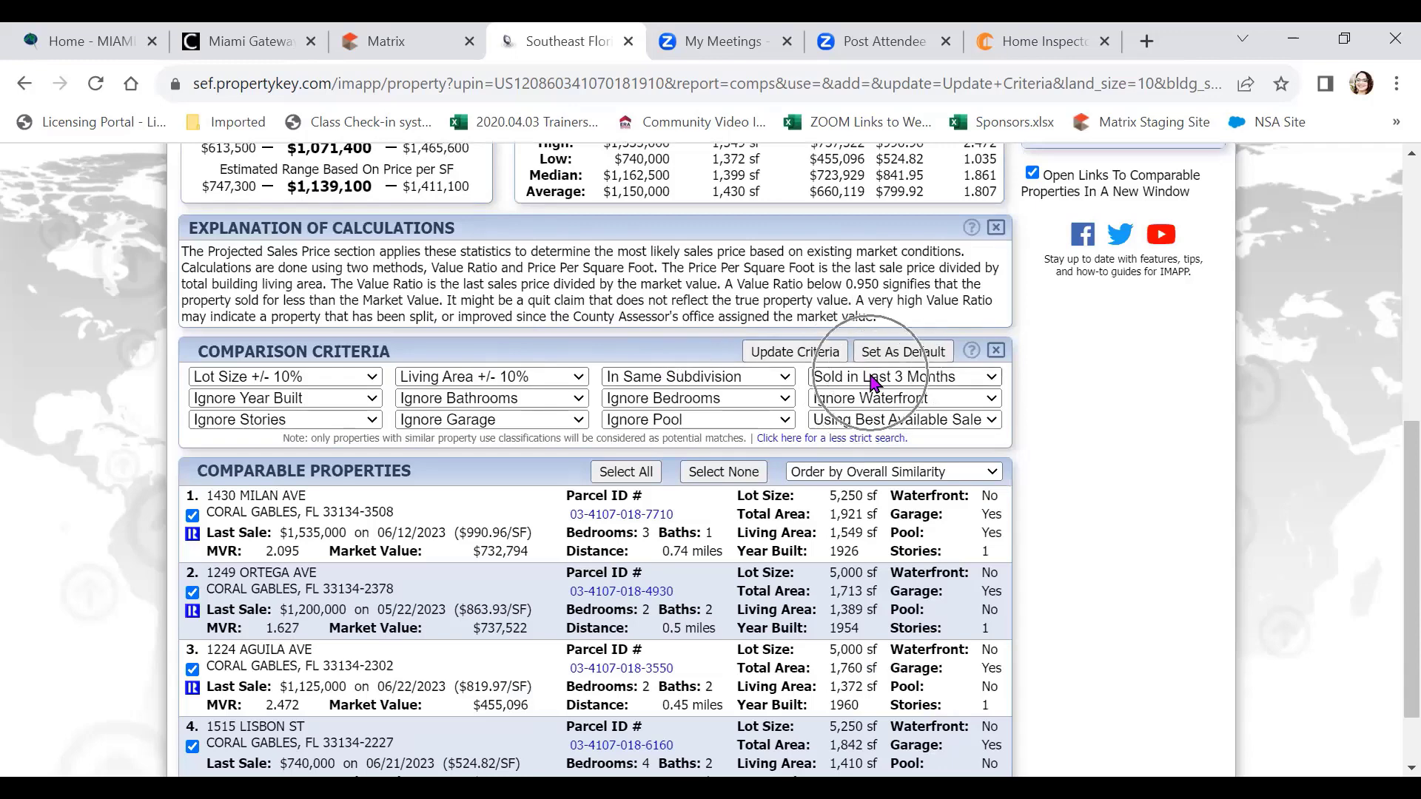
scroll(563, 381, down, 2)
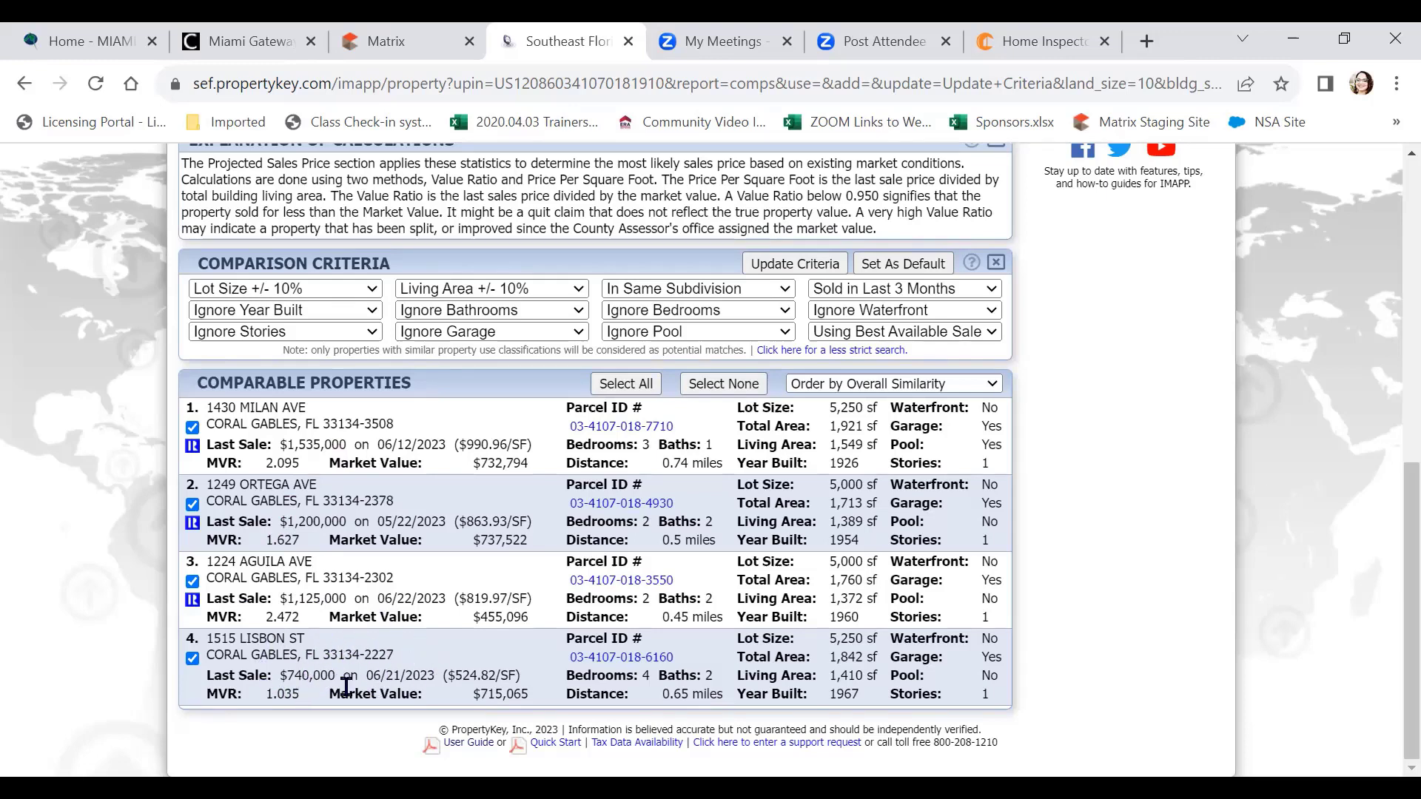
click(192, 659)
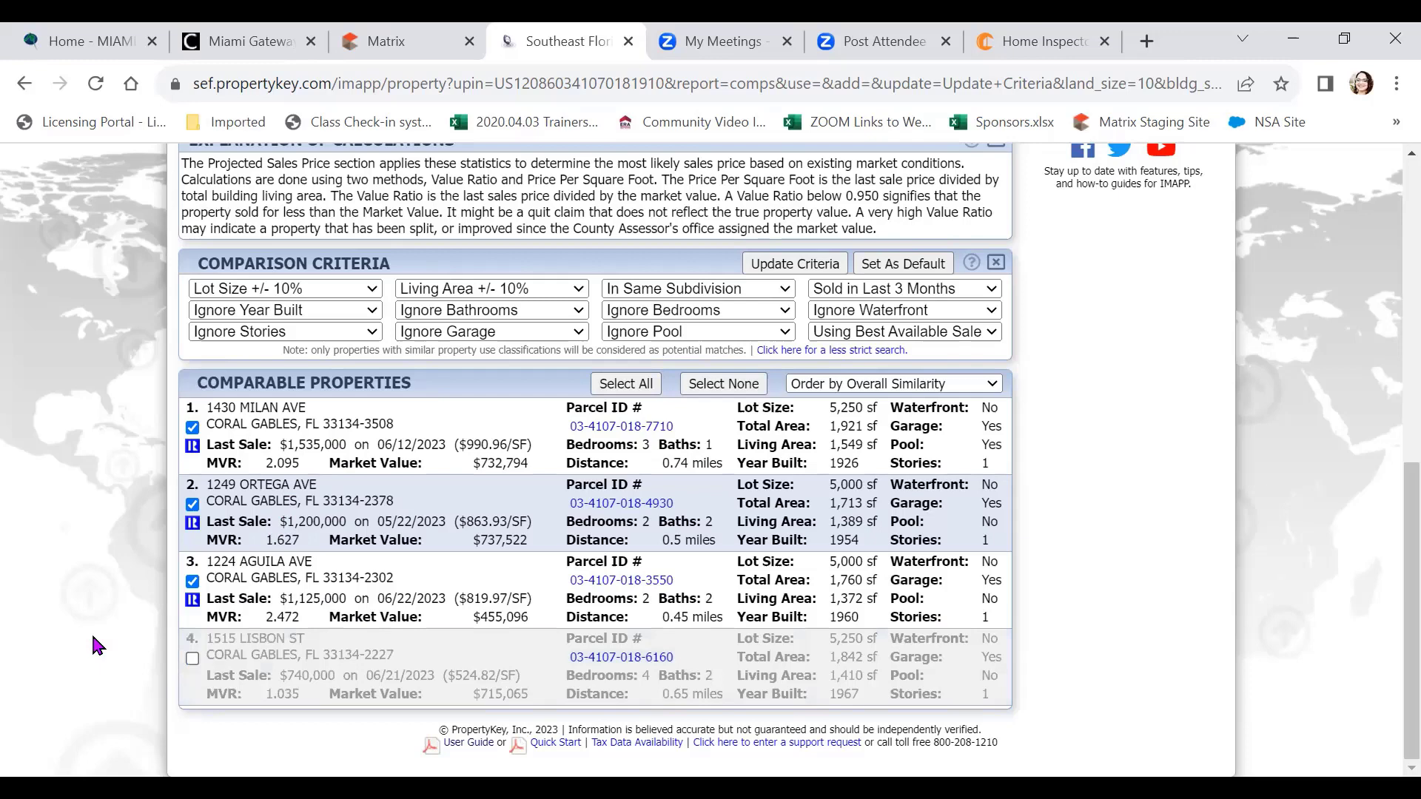
scroll(93, 636, up, 3)
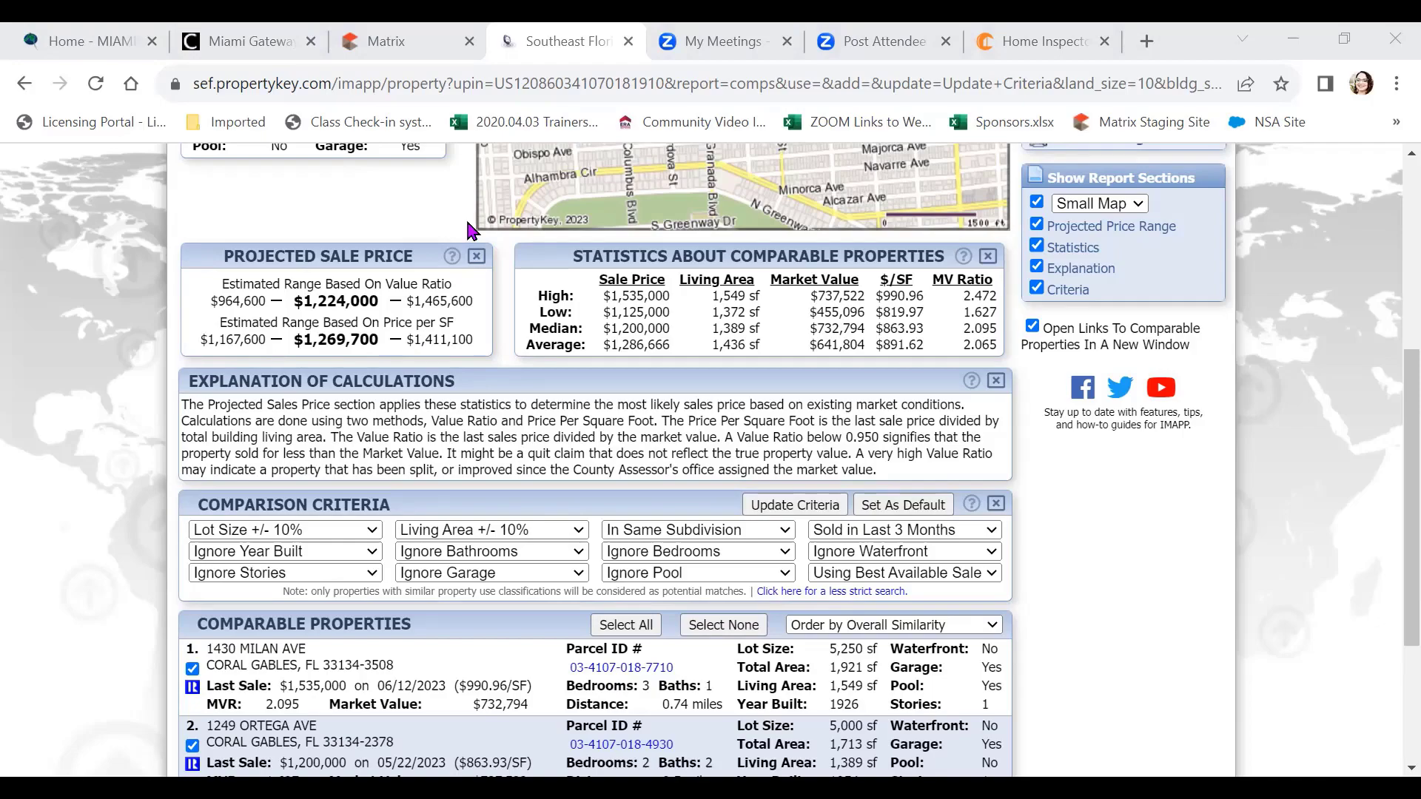
scroll(17, 427, down, 4)
scroll(16, 427, up, 2)
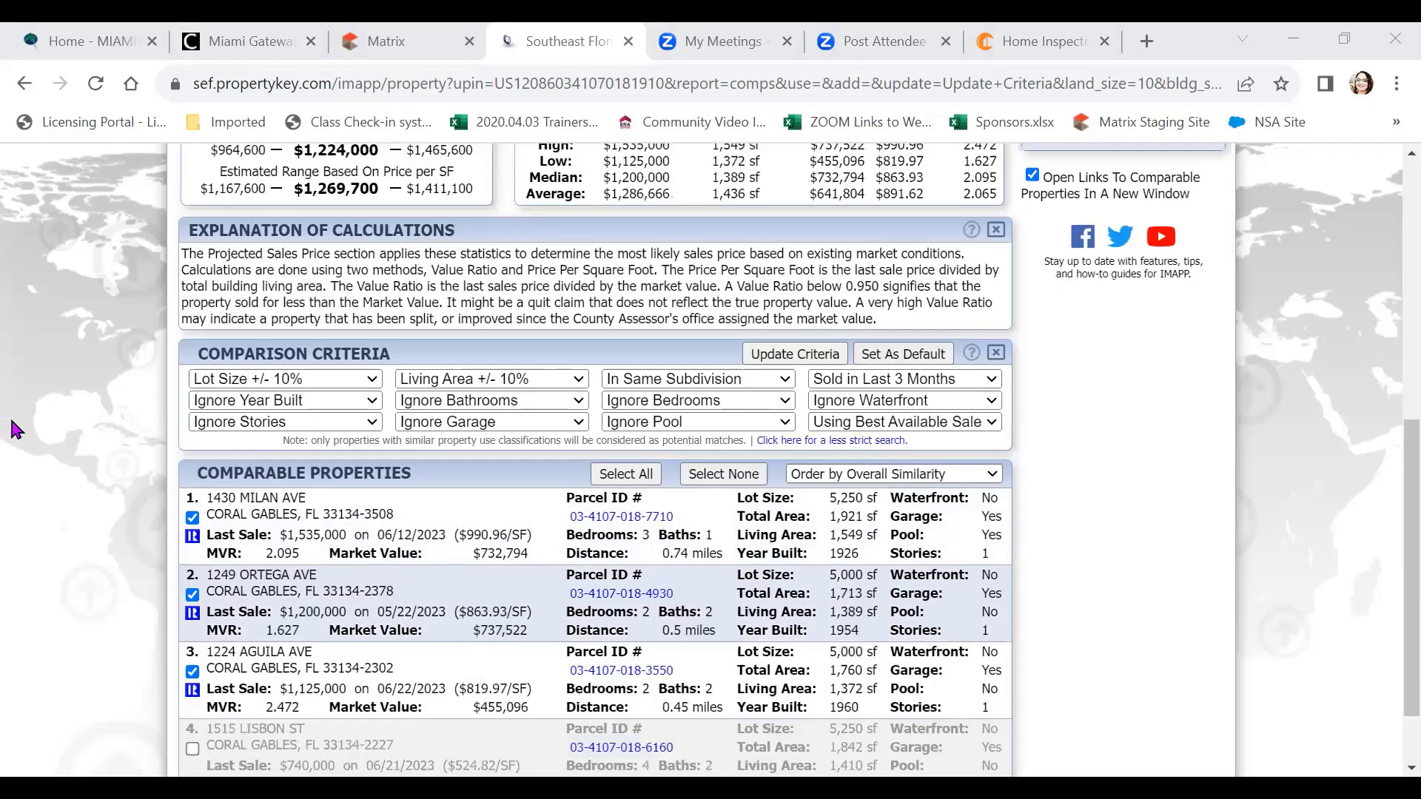
scroll(16, 428, up, 7)
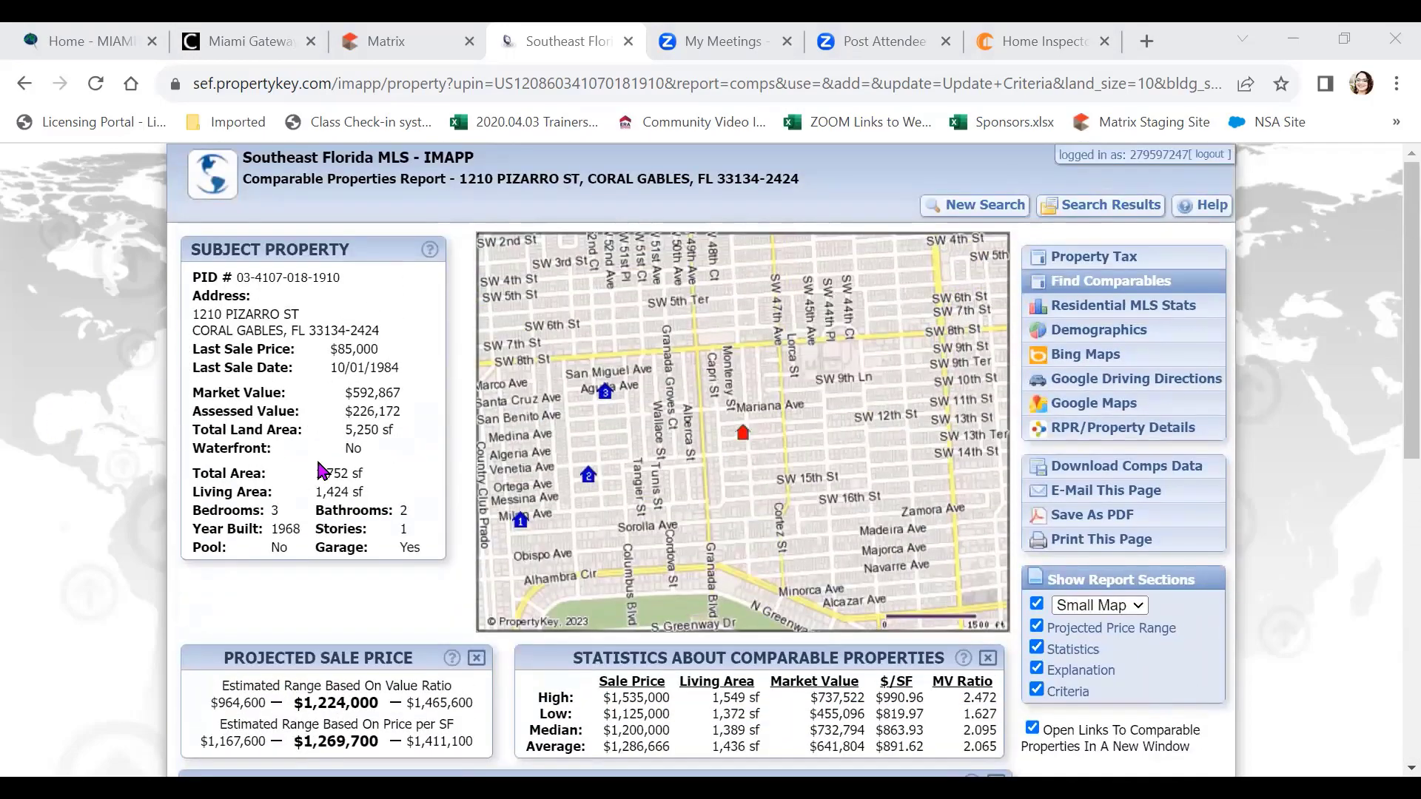
Address the report e-mail to the colleague with subject 'Comps for Pizarro' and a 'Lets discuss.' message
click(1132, 506)
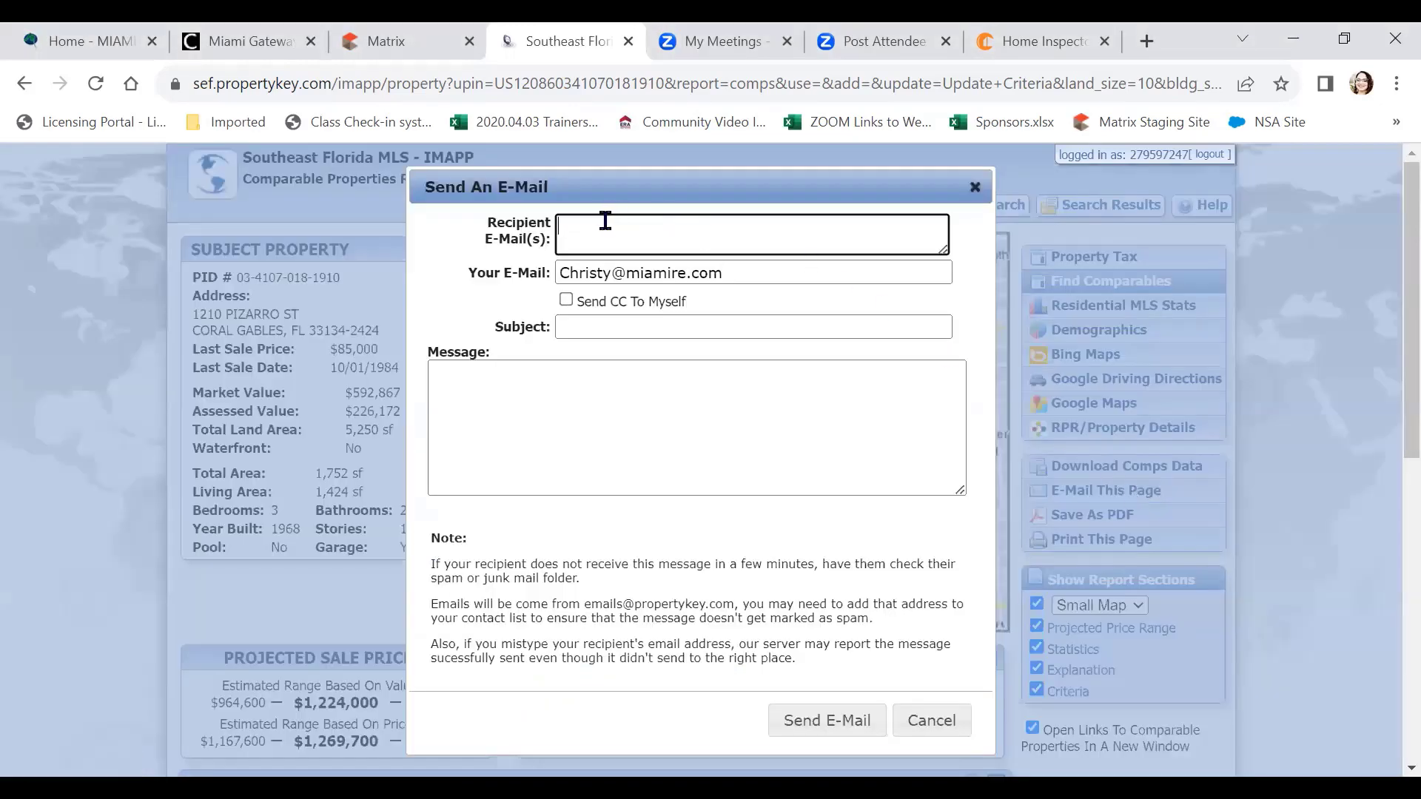
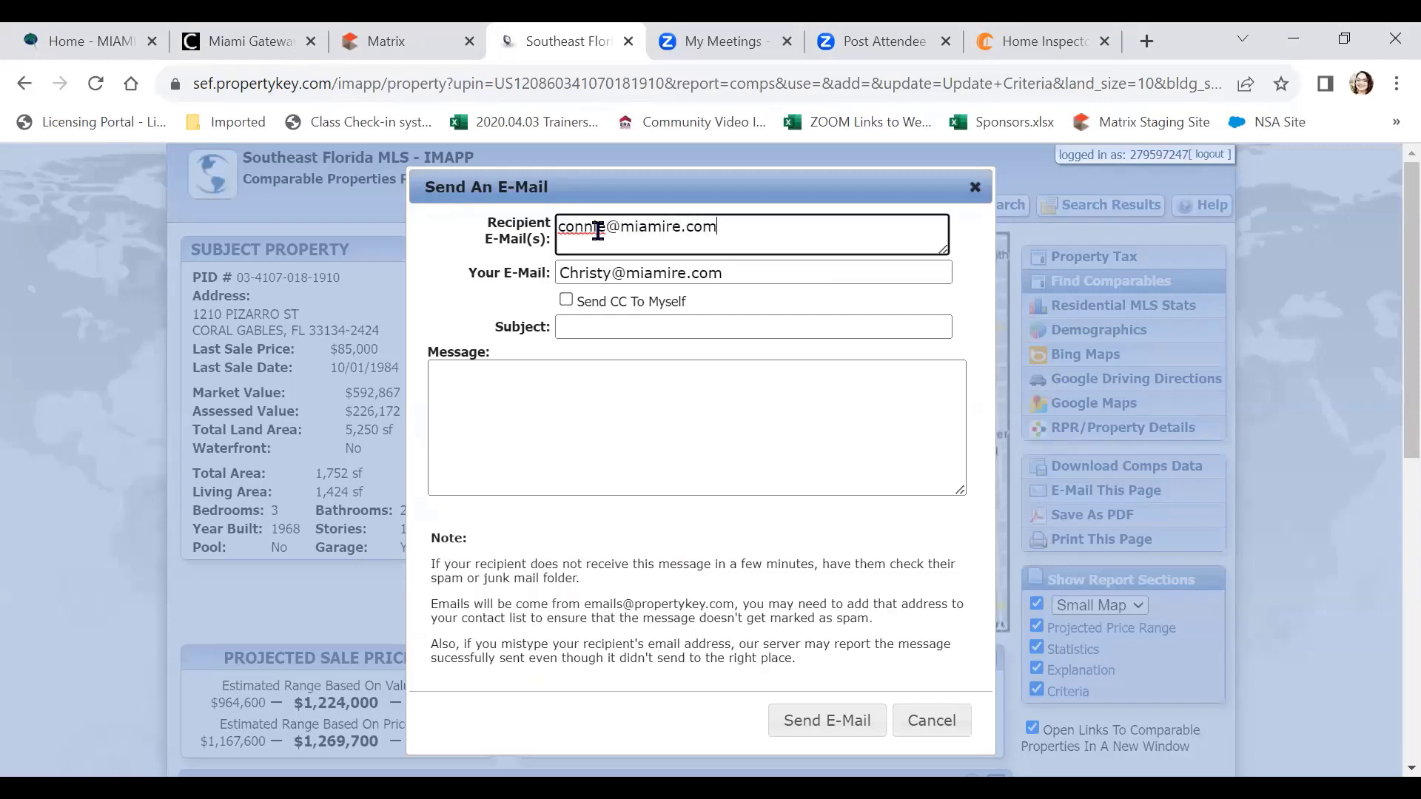
click(571, 323)
text(C)
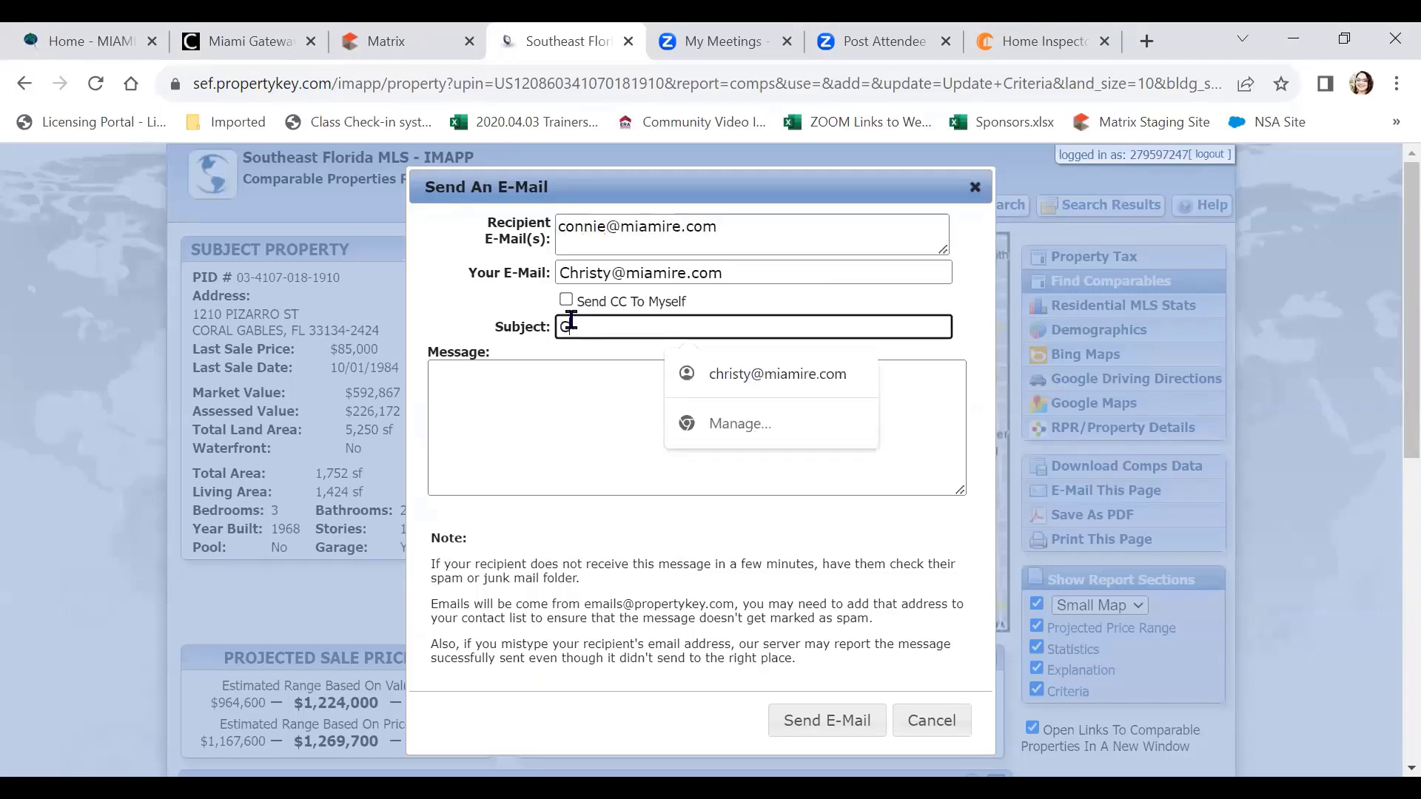
text(omps for Pizarro)
click(545, 400)
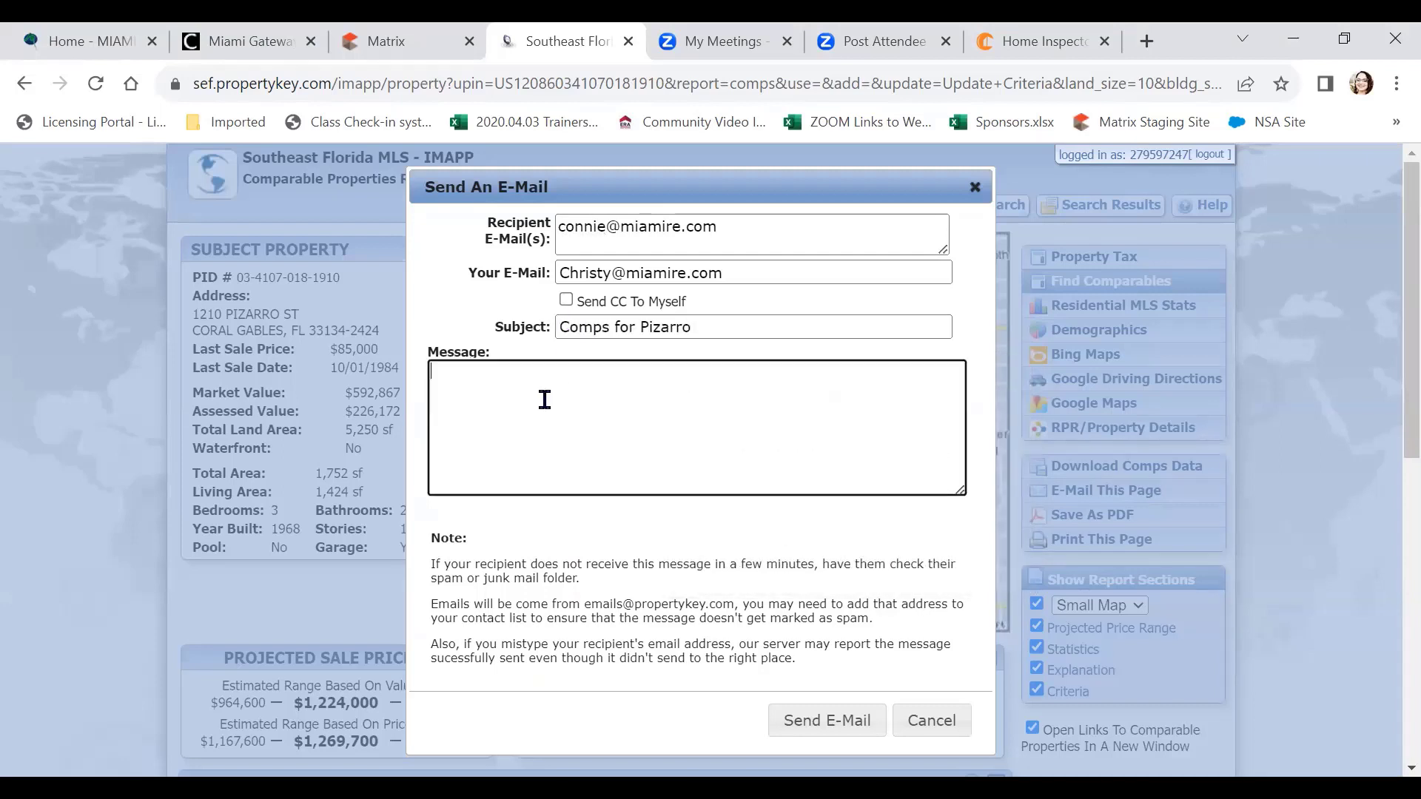
text(Hi Connie,)
key(Return)
key(Return)
text(Lets discuss.)
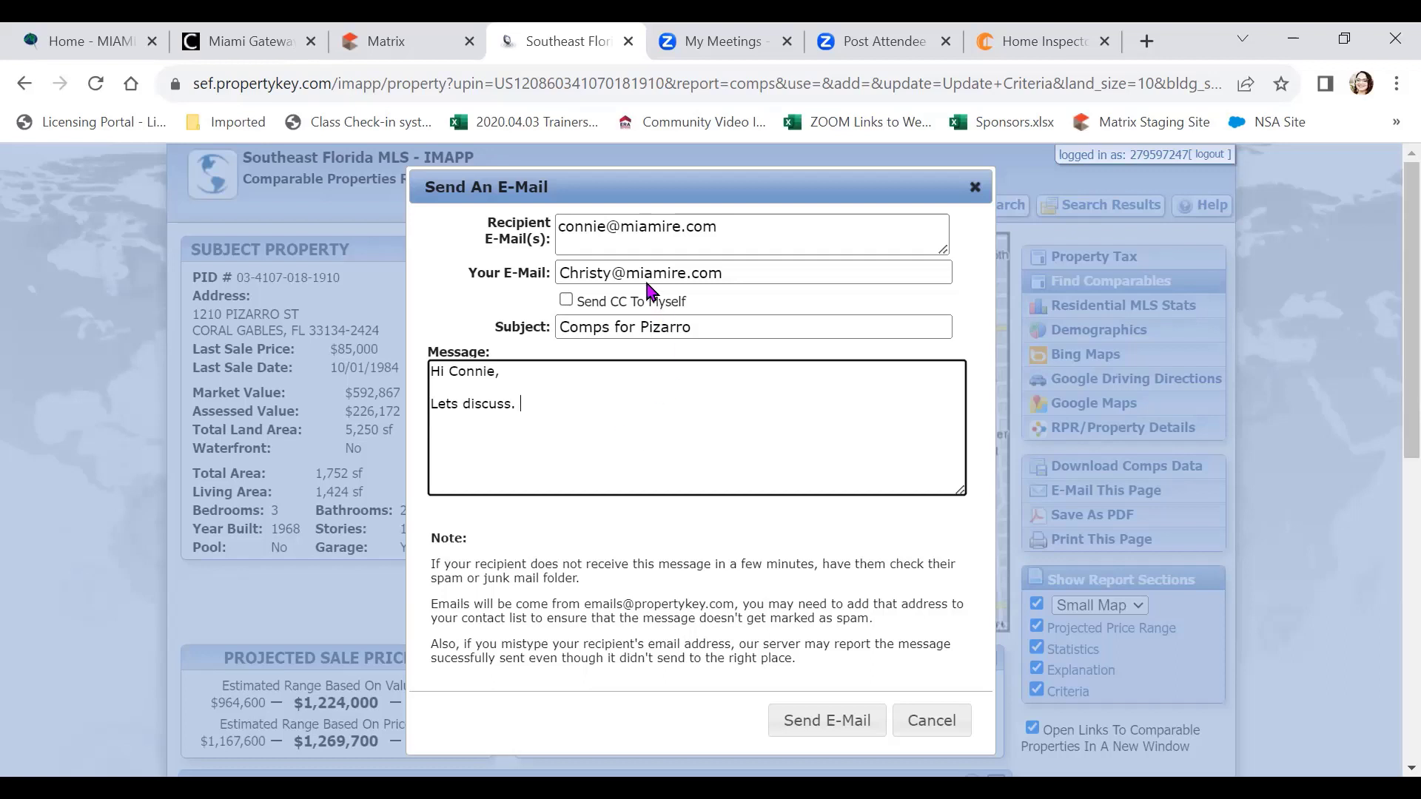
Copy yourself on the e-mail, send it, and dismiss the sent confirmation
click(566, 300)
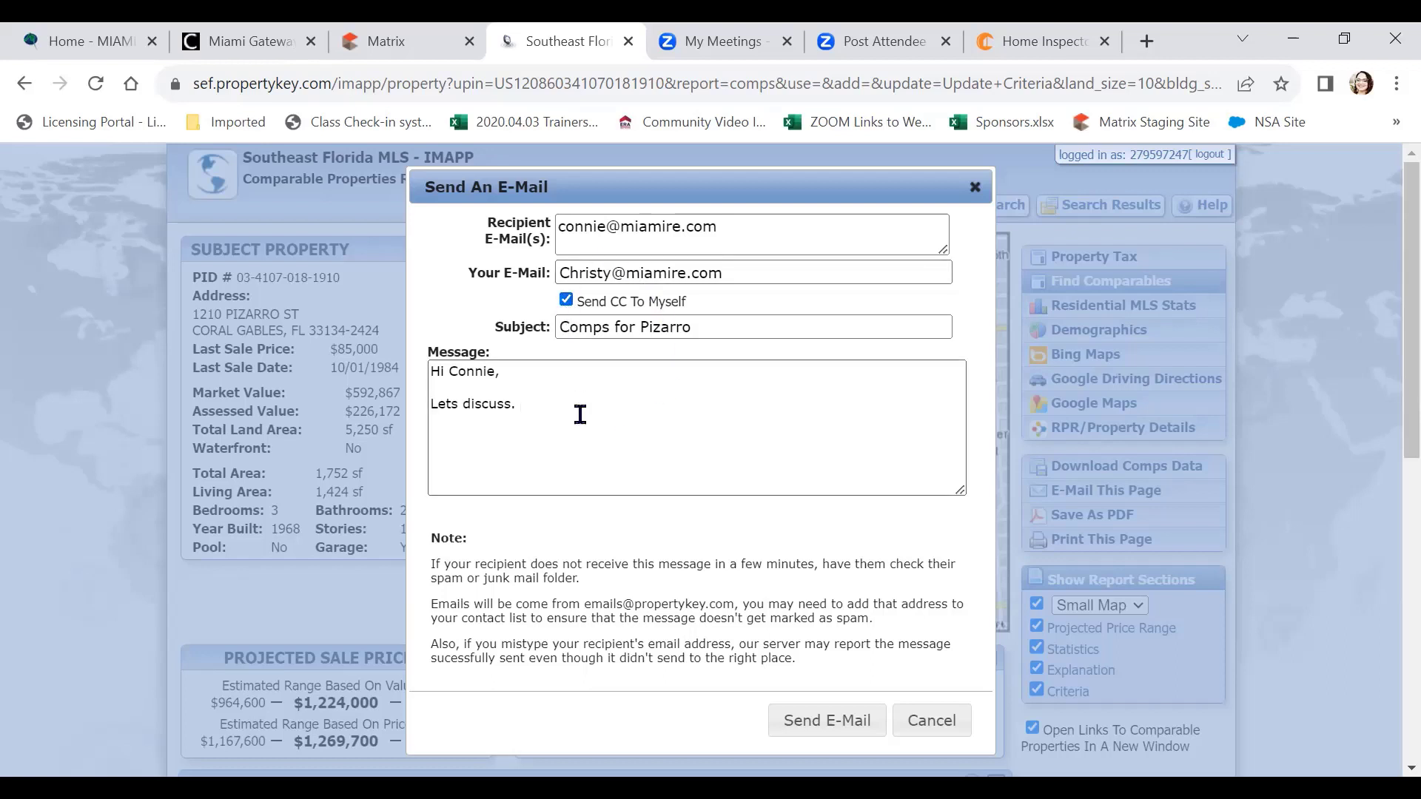
scroll(582, 450, down, 2)
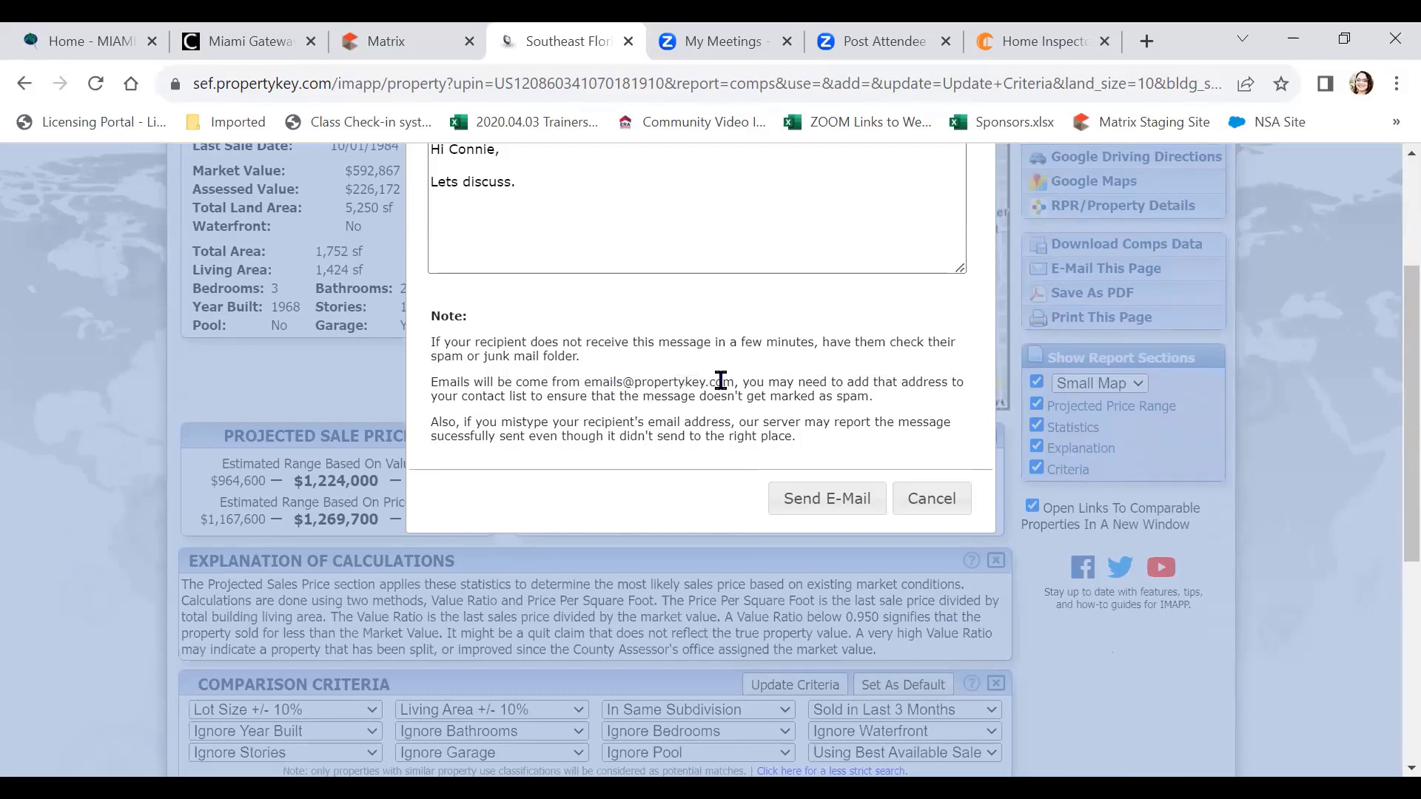
scroll(723, 387, up, 3)
scroll(723, 387, down, 3)
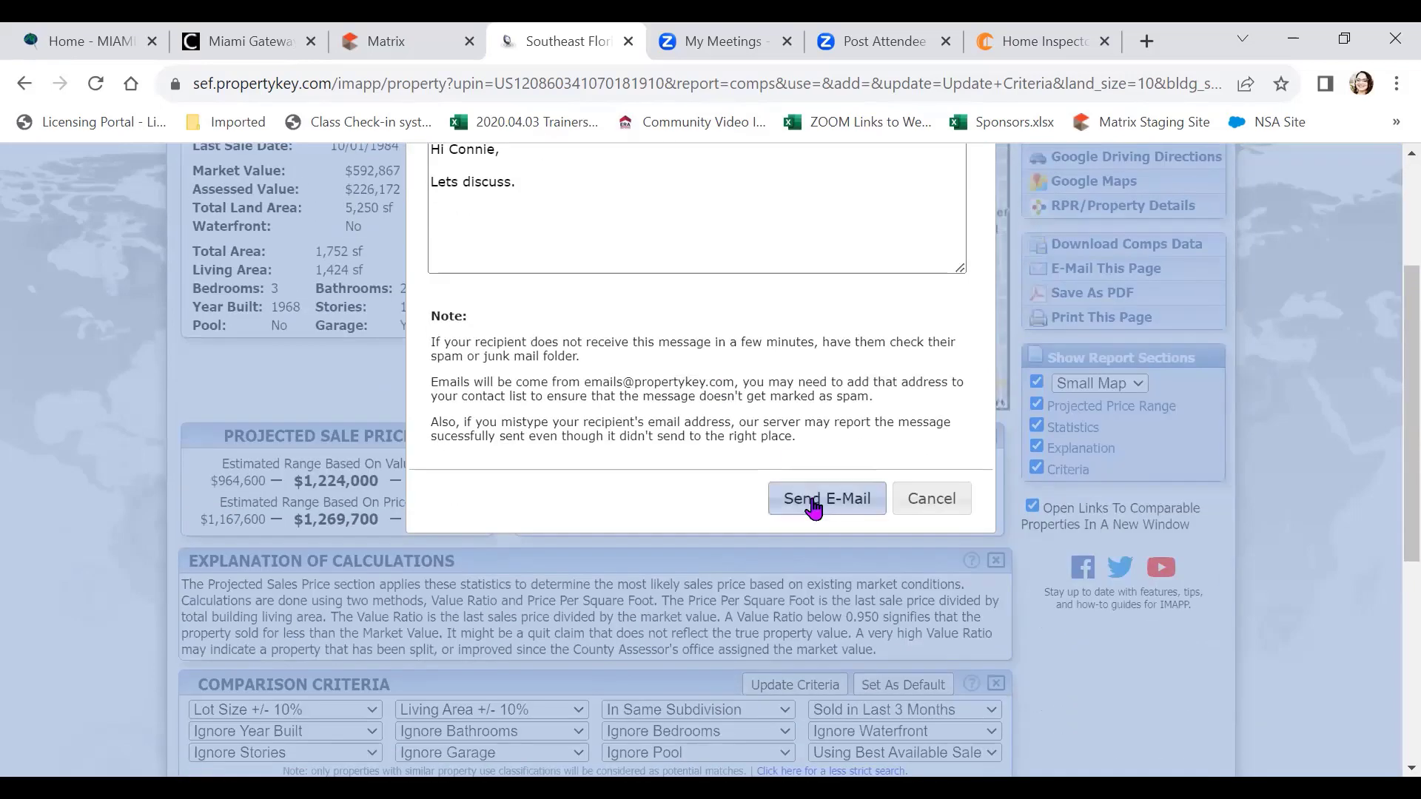
click(813, 506)
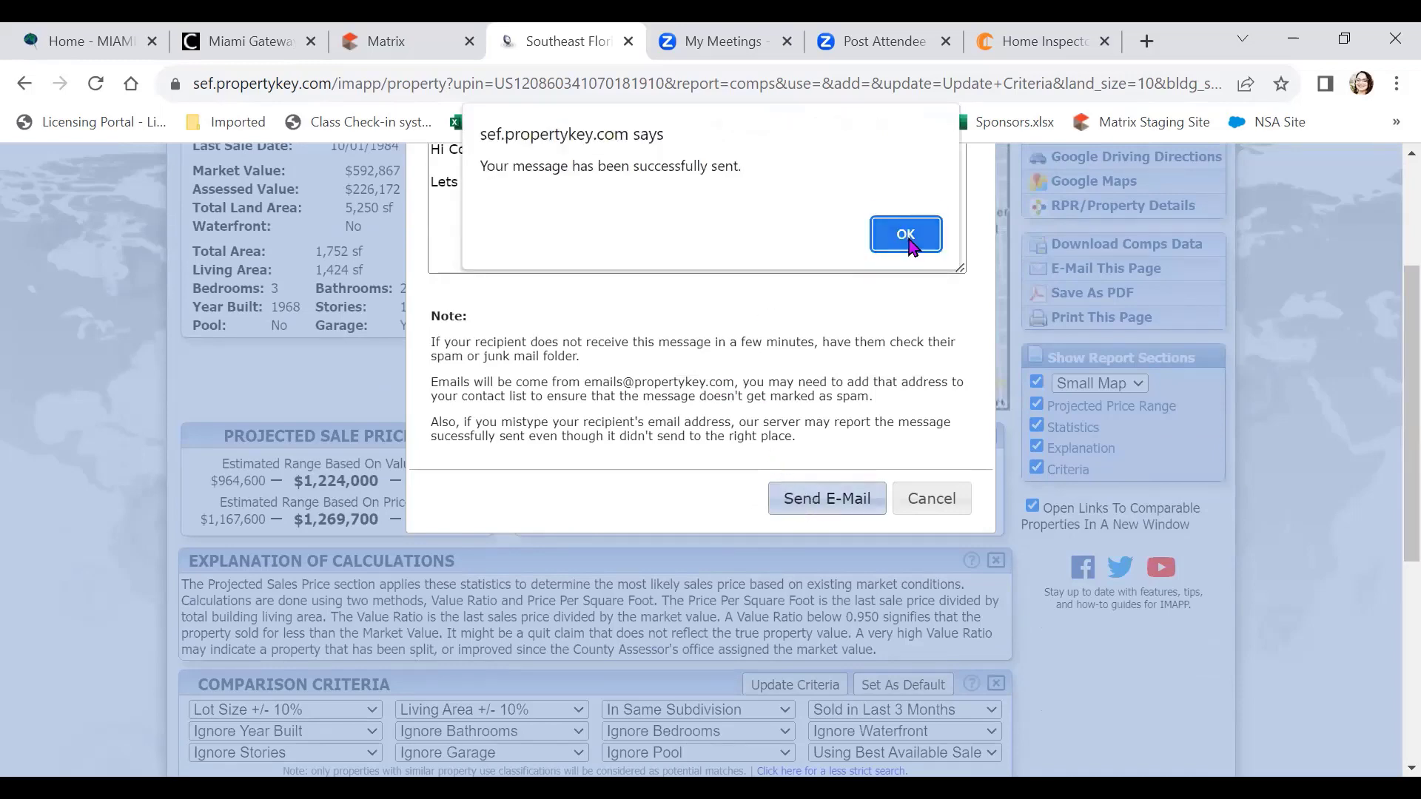
click(905, 234)
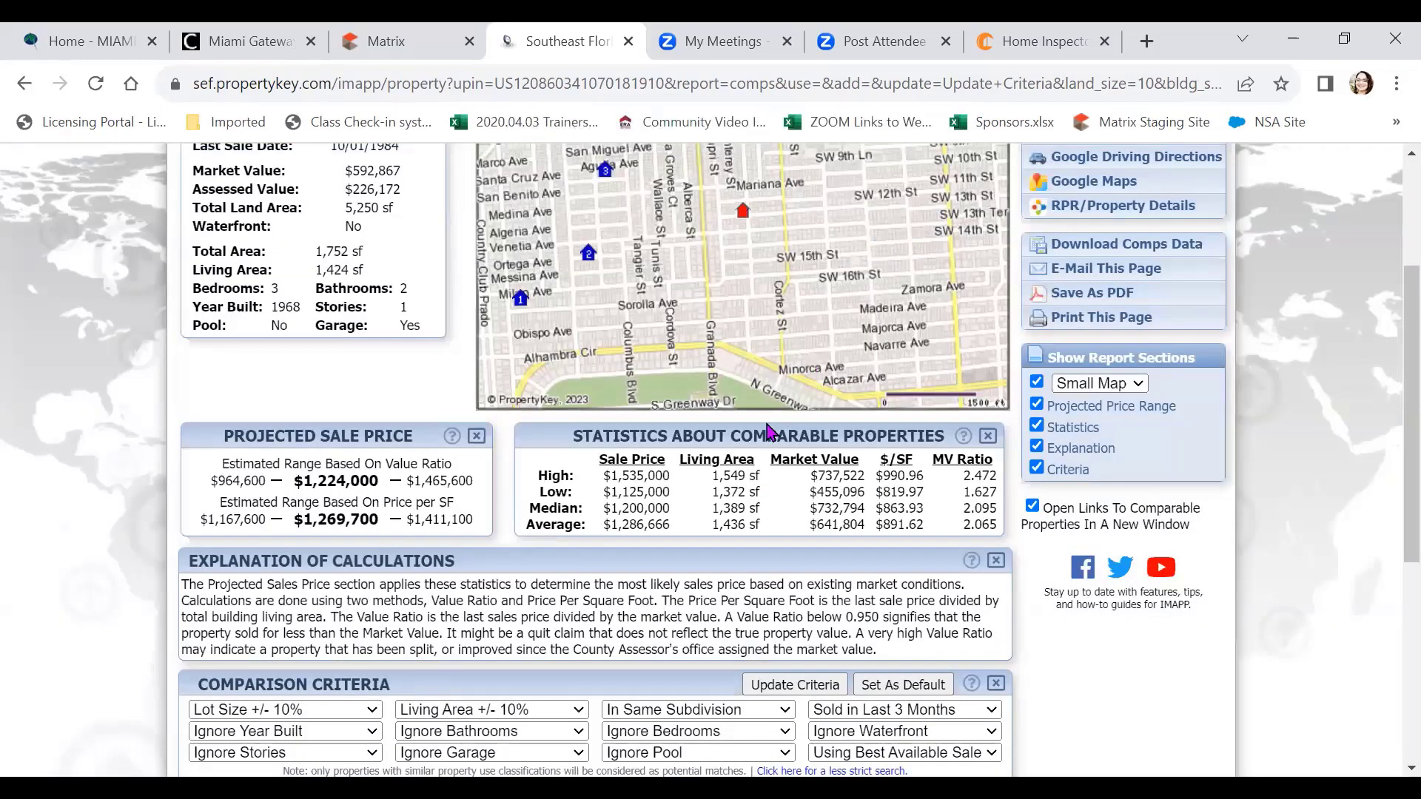
scroll(769, 431, up, 3)
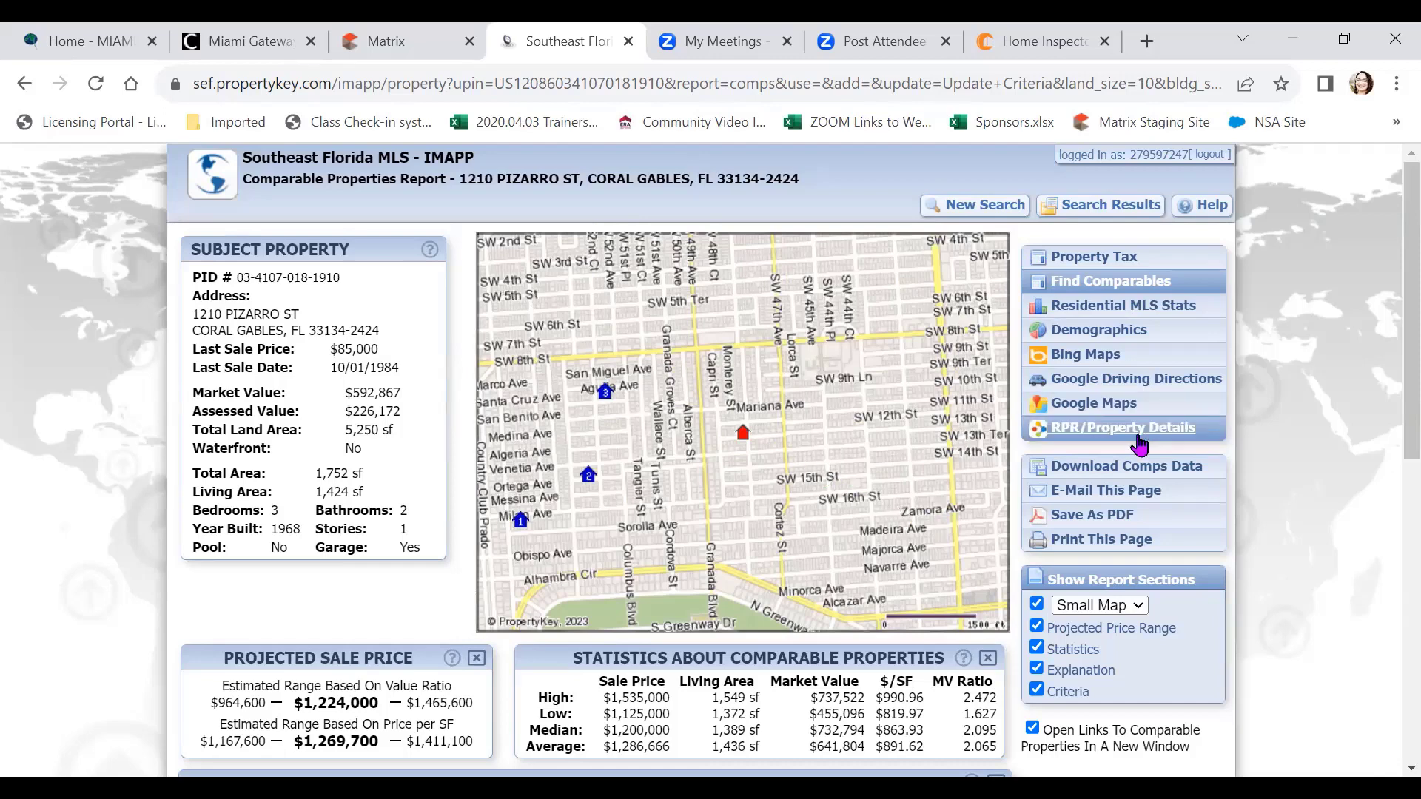
click(1119, 522)
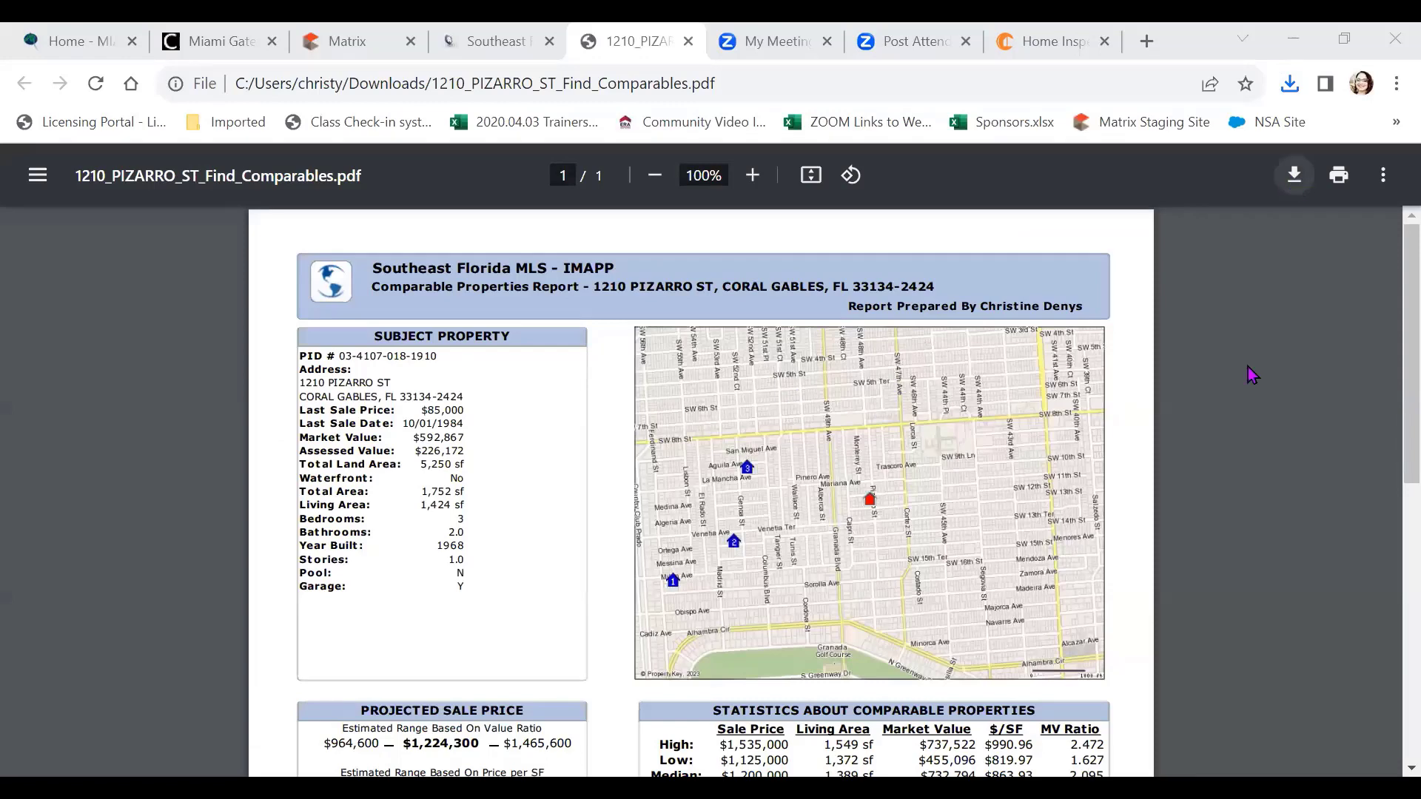
scroll(1248, 367, down, 7)
scroll(1243, 367, up, 7)
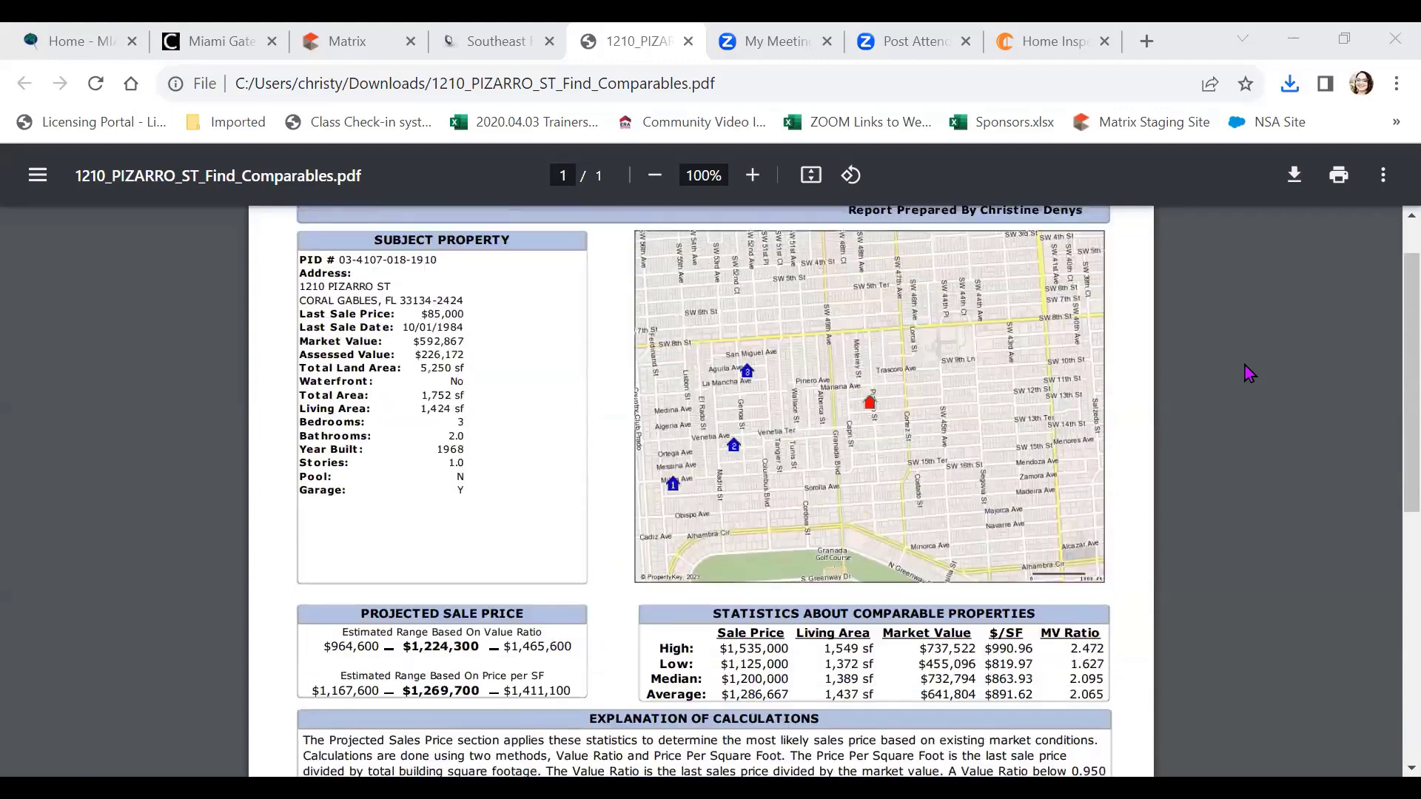
click(1296, 178)
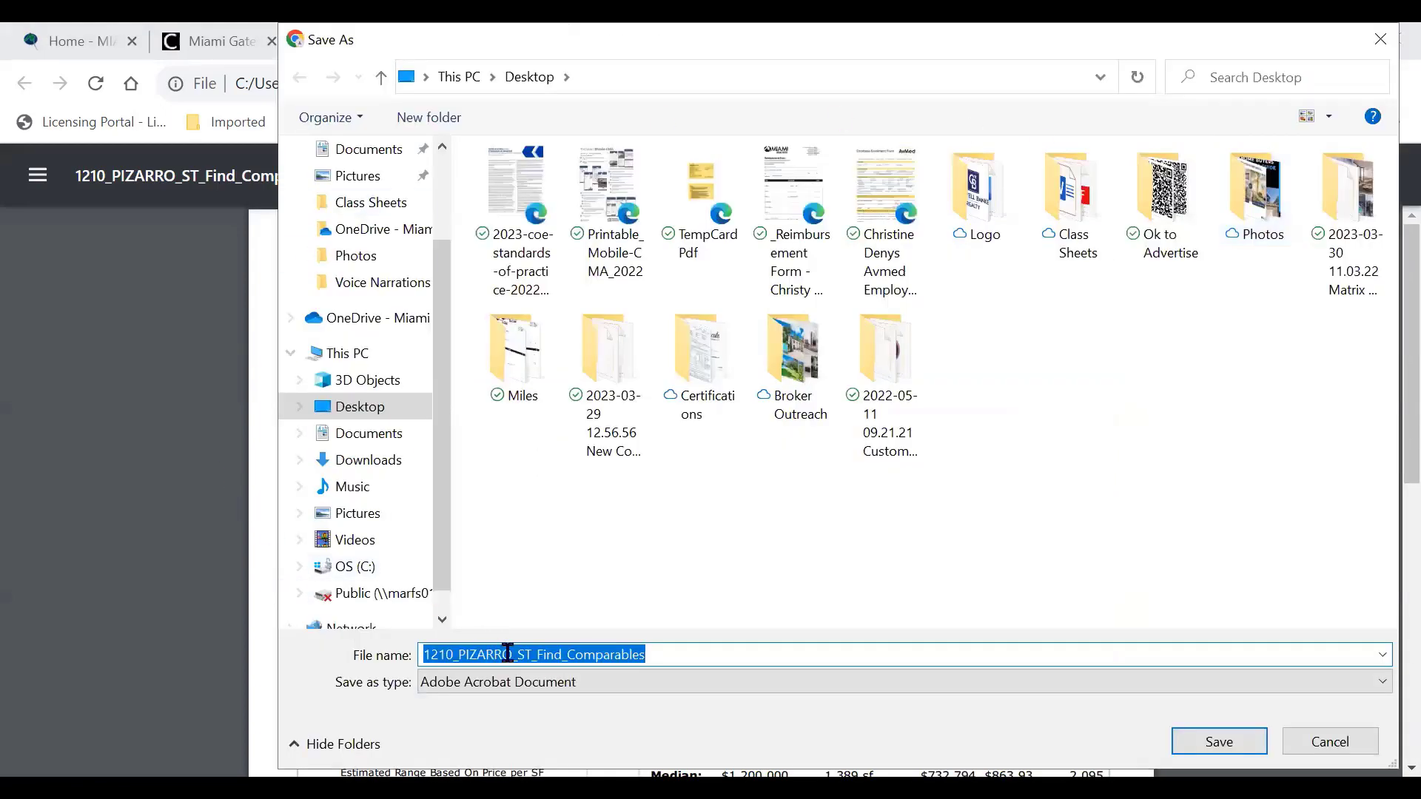
click(677, 654)
text(2023)
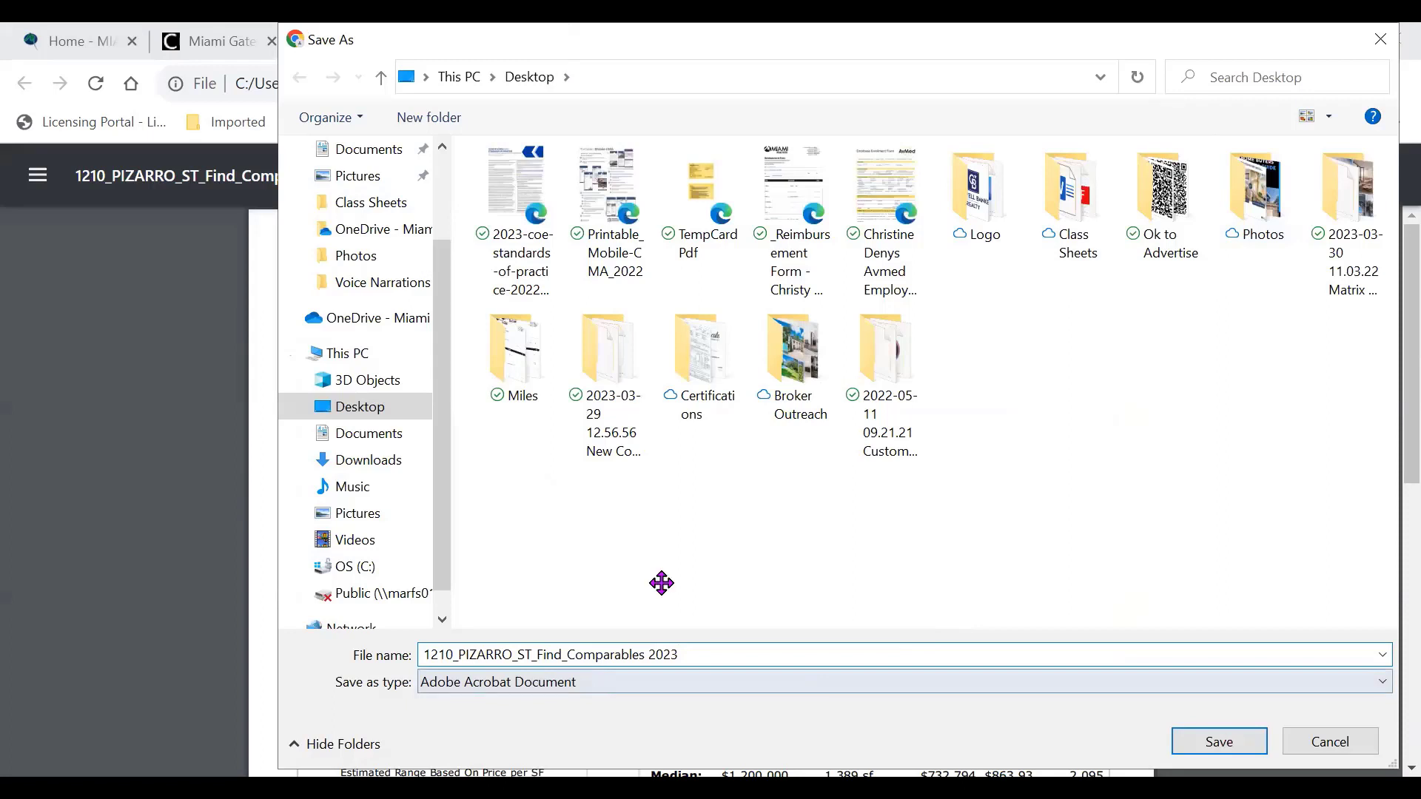
key(Return)
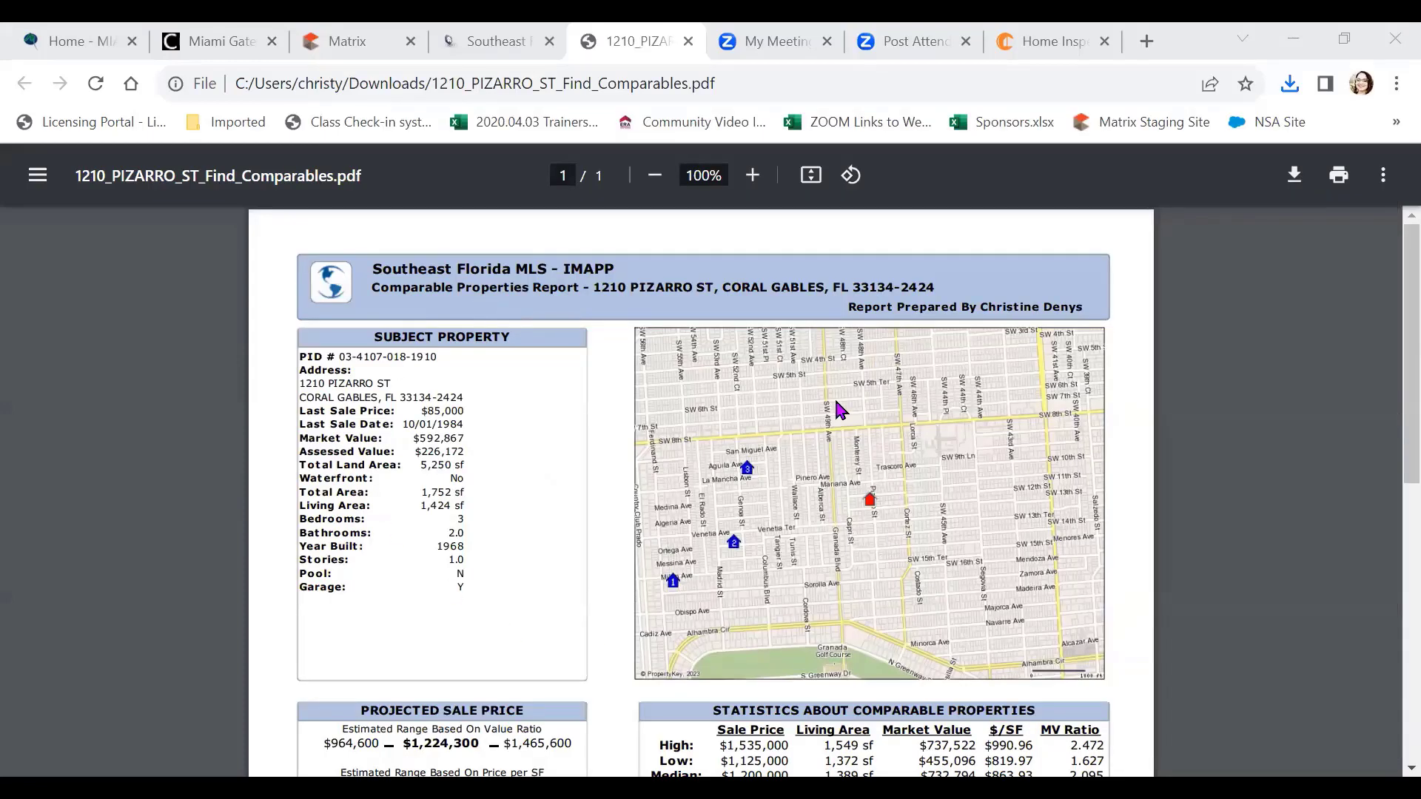
Review the comparables PDF's projected prices, then close the PDF
scroll(840, 409, down, 3)
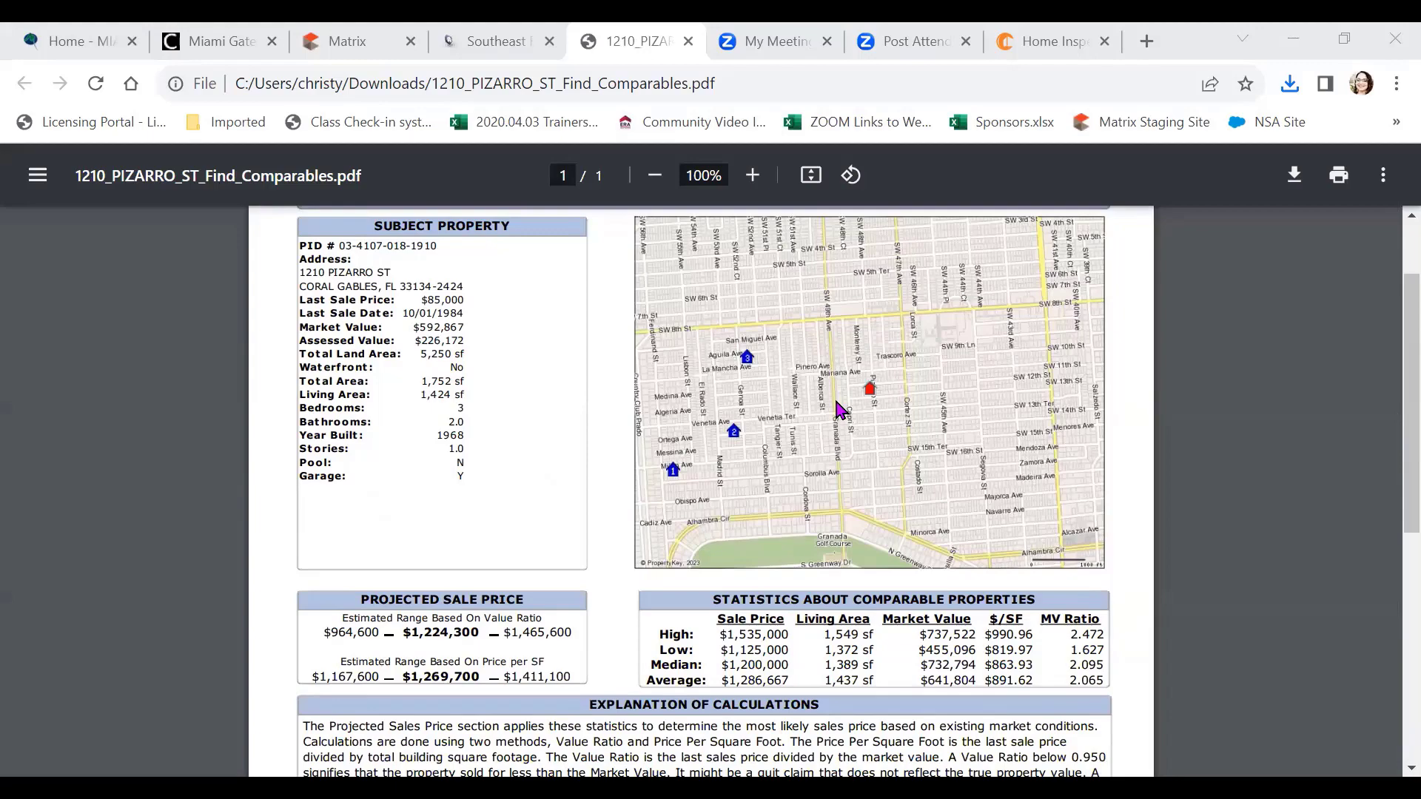
scroll(839, 410, down, 7)
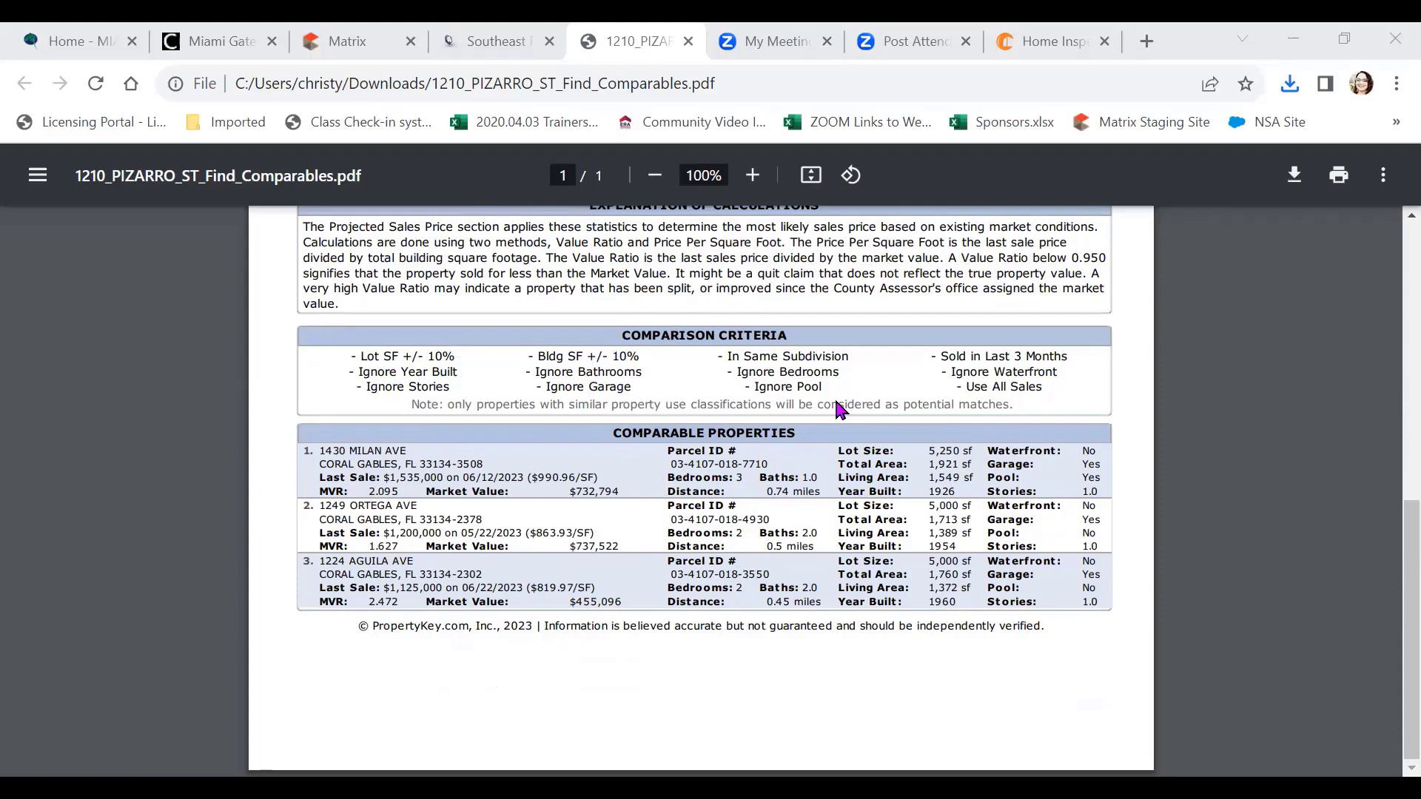
scroll(839, 409, up, 5)
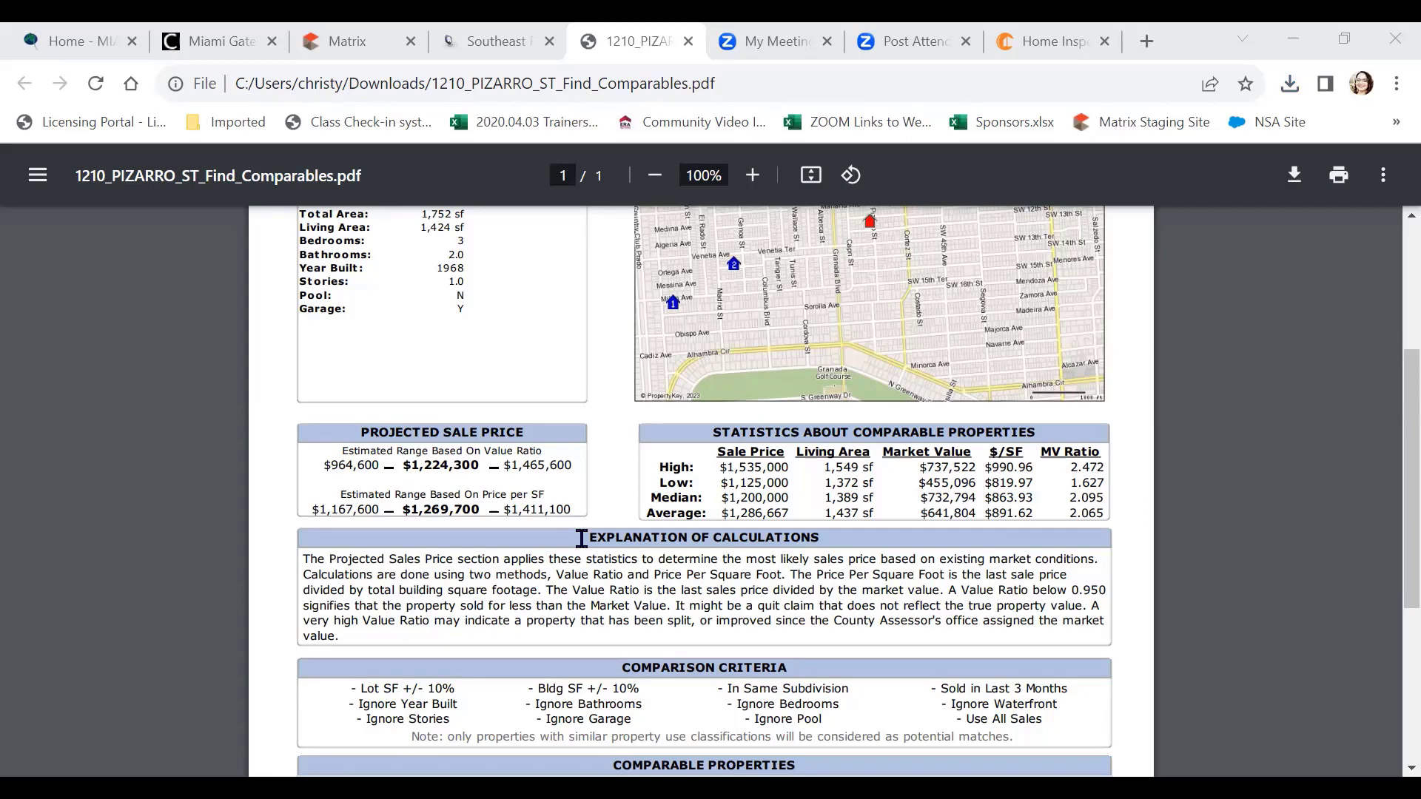
click(688, 42)
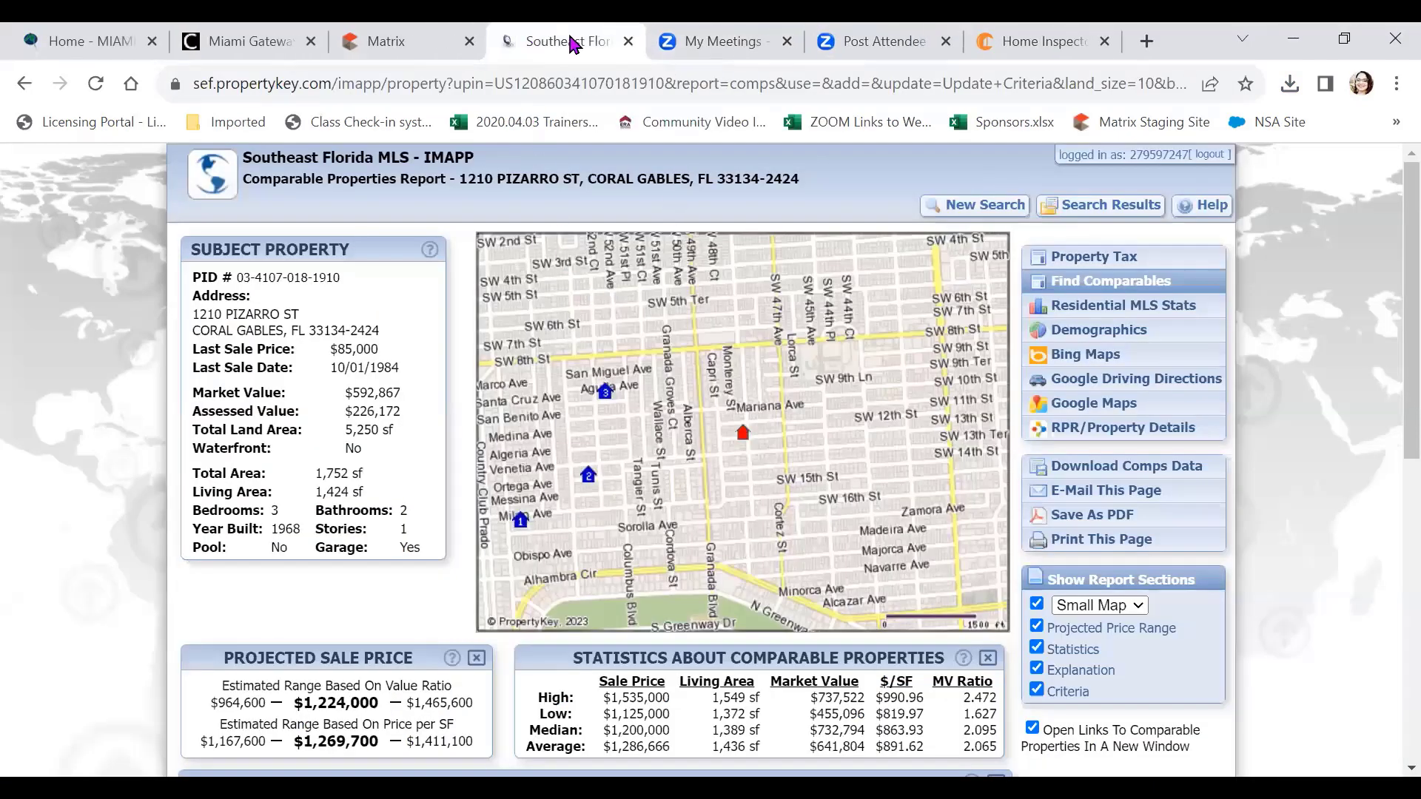
Close the IMAPP report and begin a new RE1/RE2 Single Family/Condo search
click(628, 41)
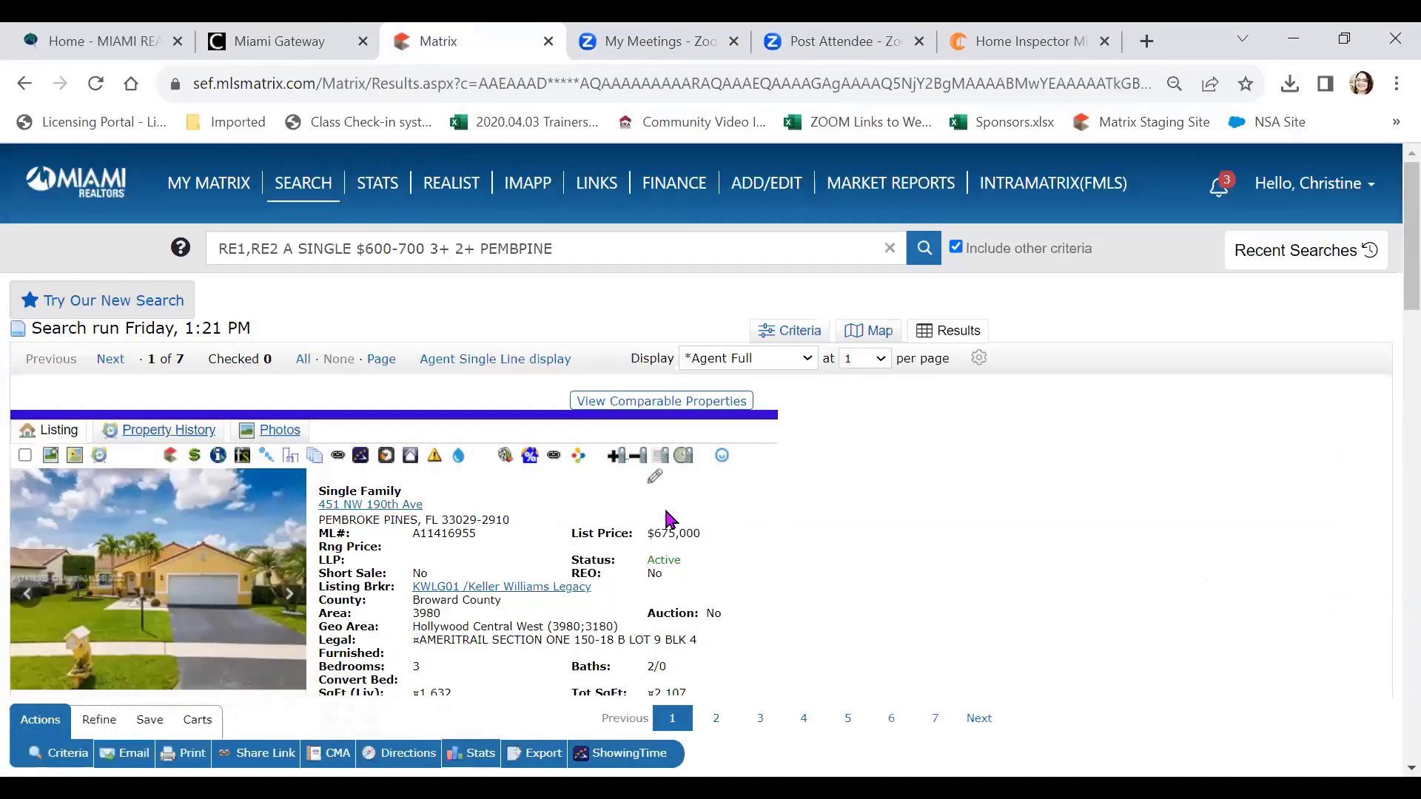
mouse_move(209, 187)
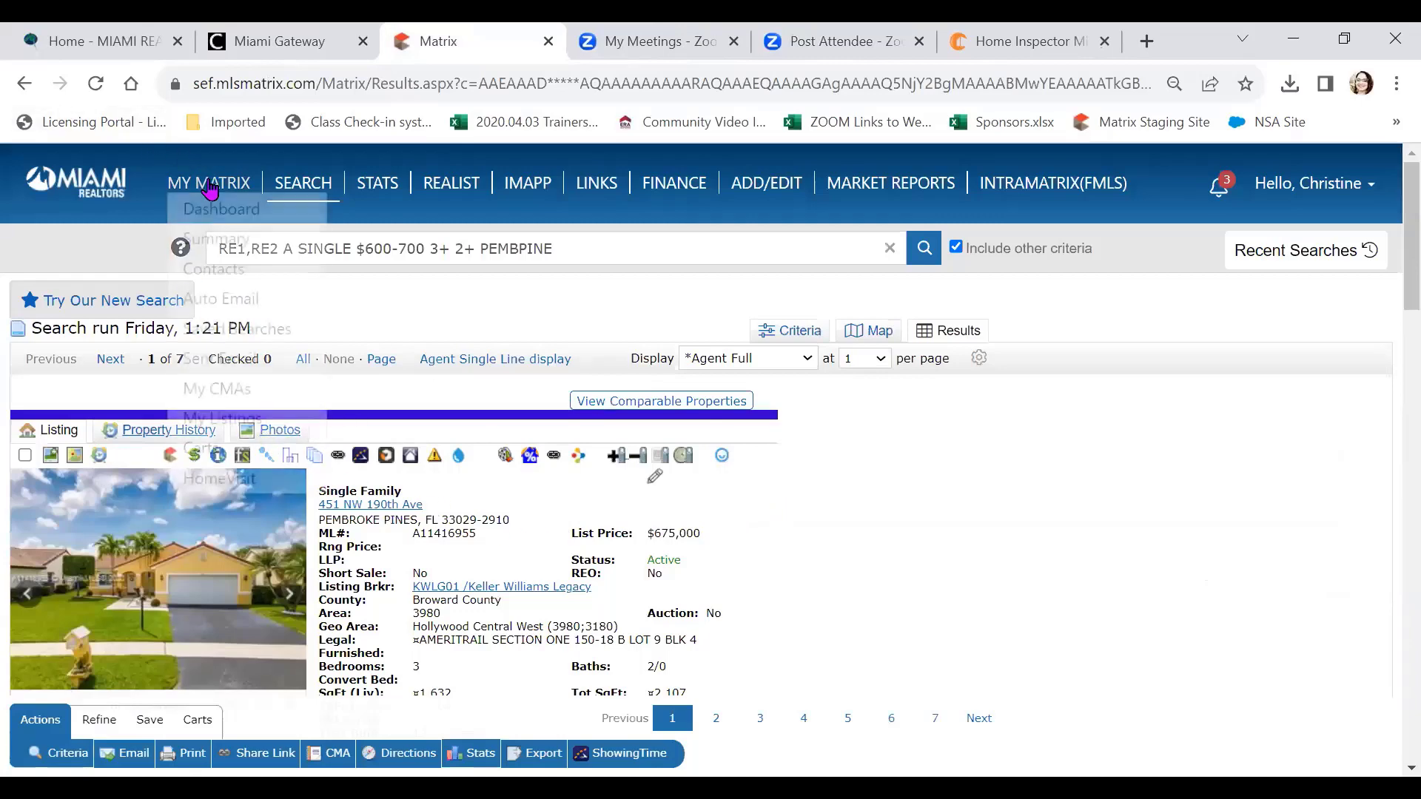
mouse_move(303, 191)
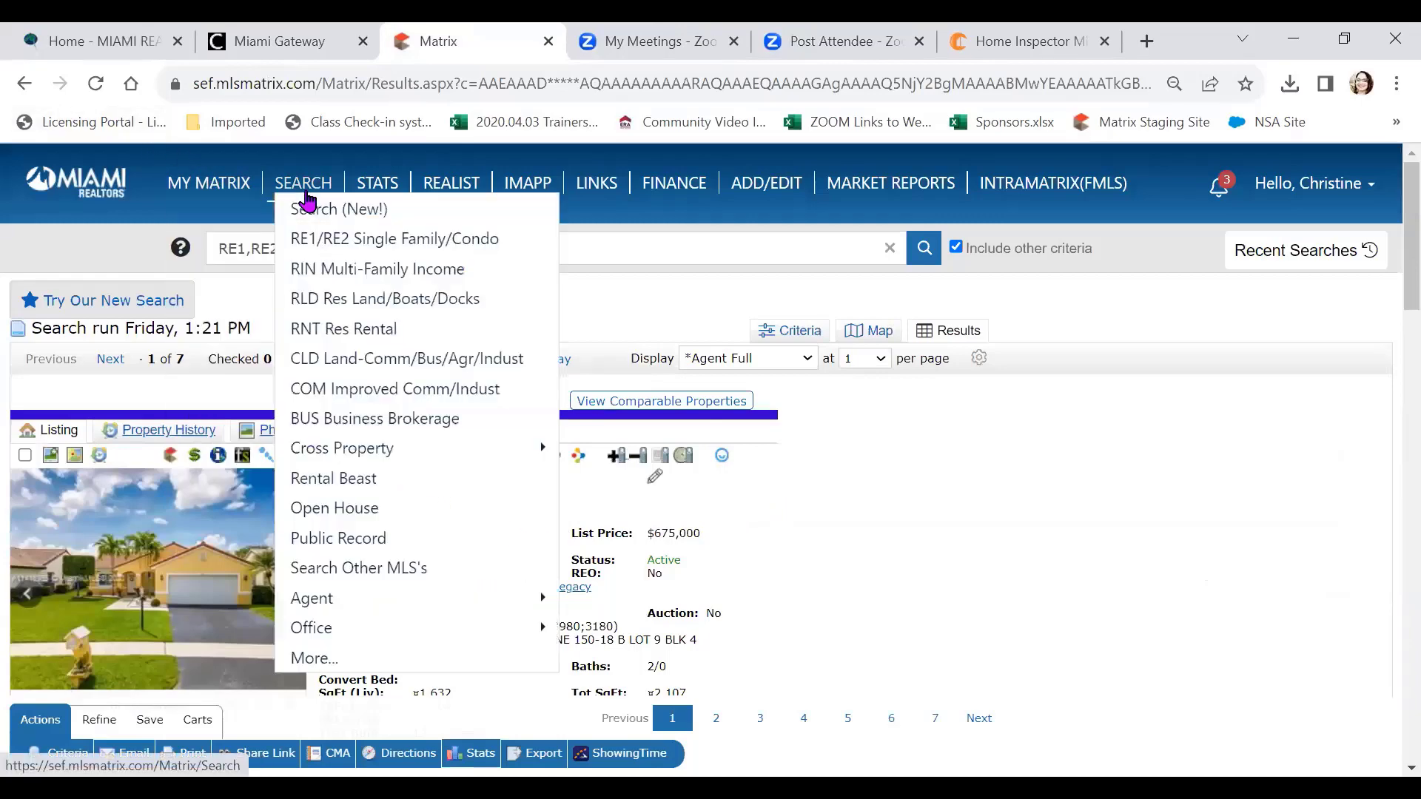
click(314, 241)
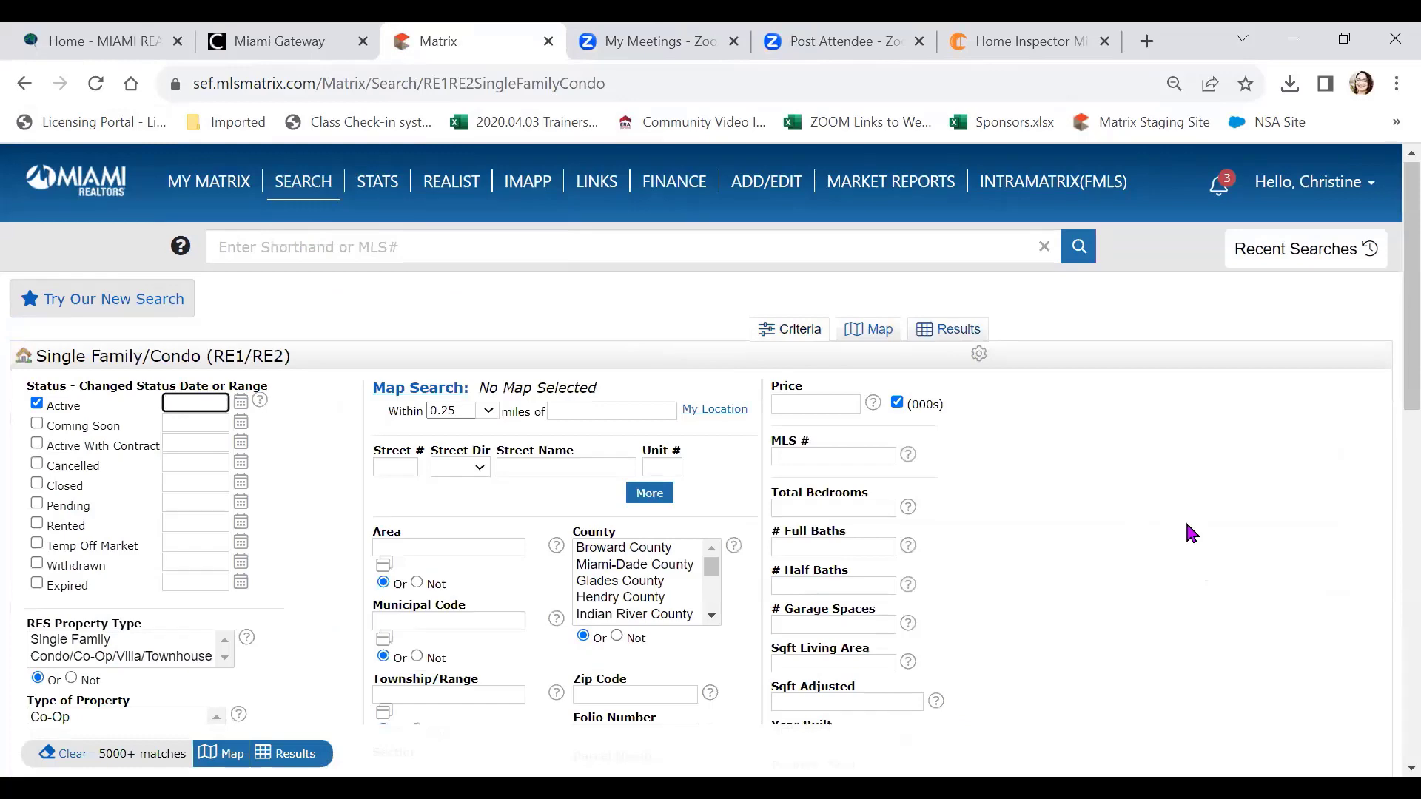
scroll(1187, 531, down, 2)
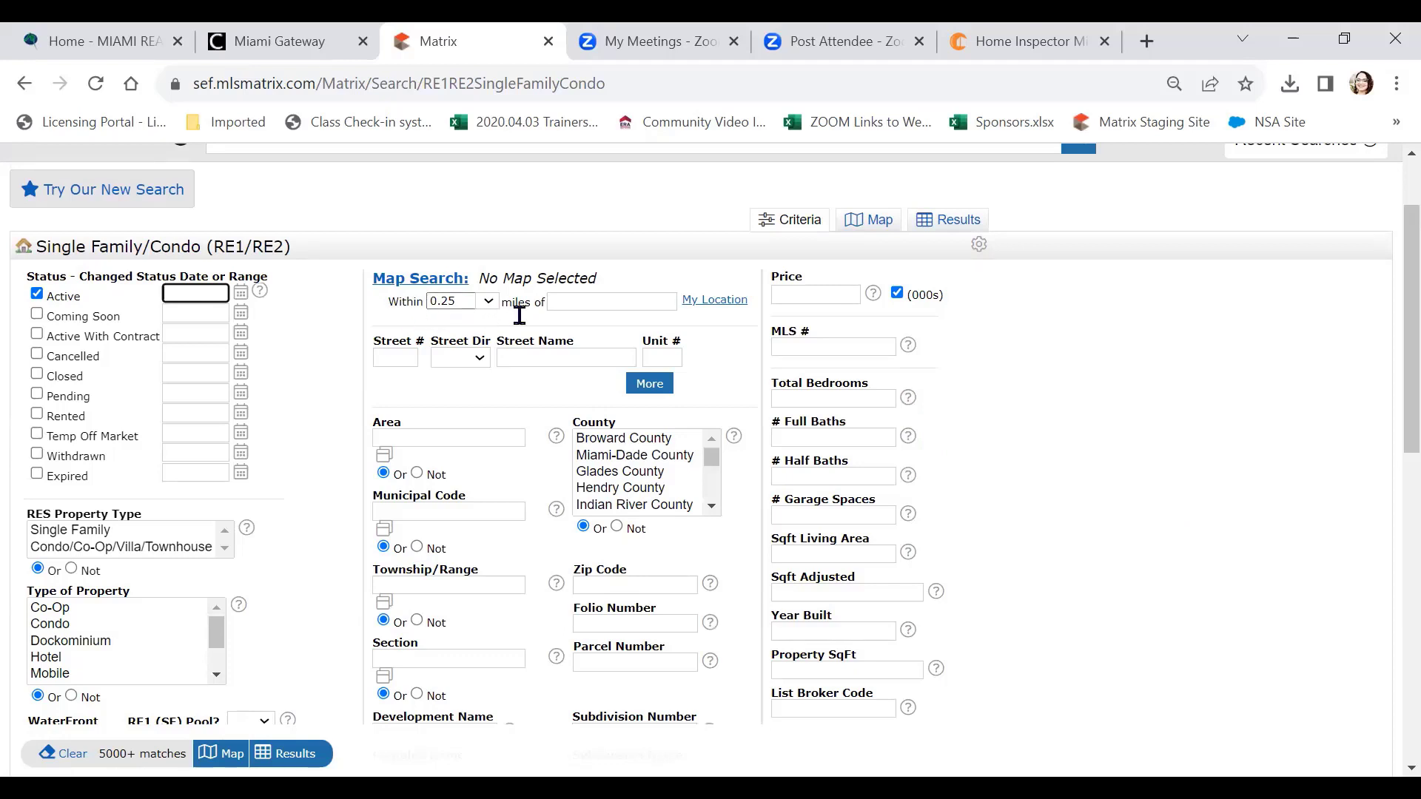
click(576, 302)
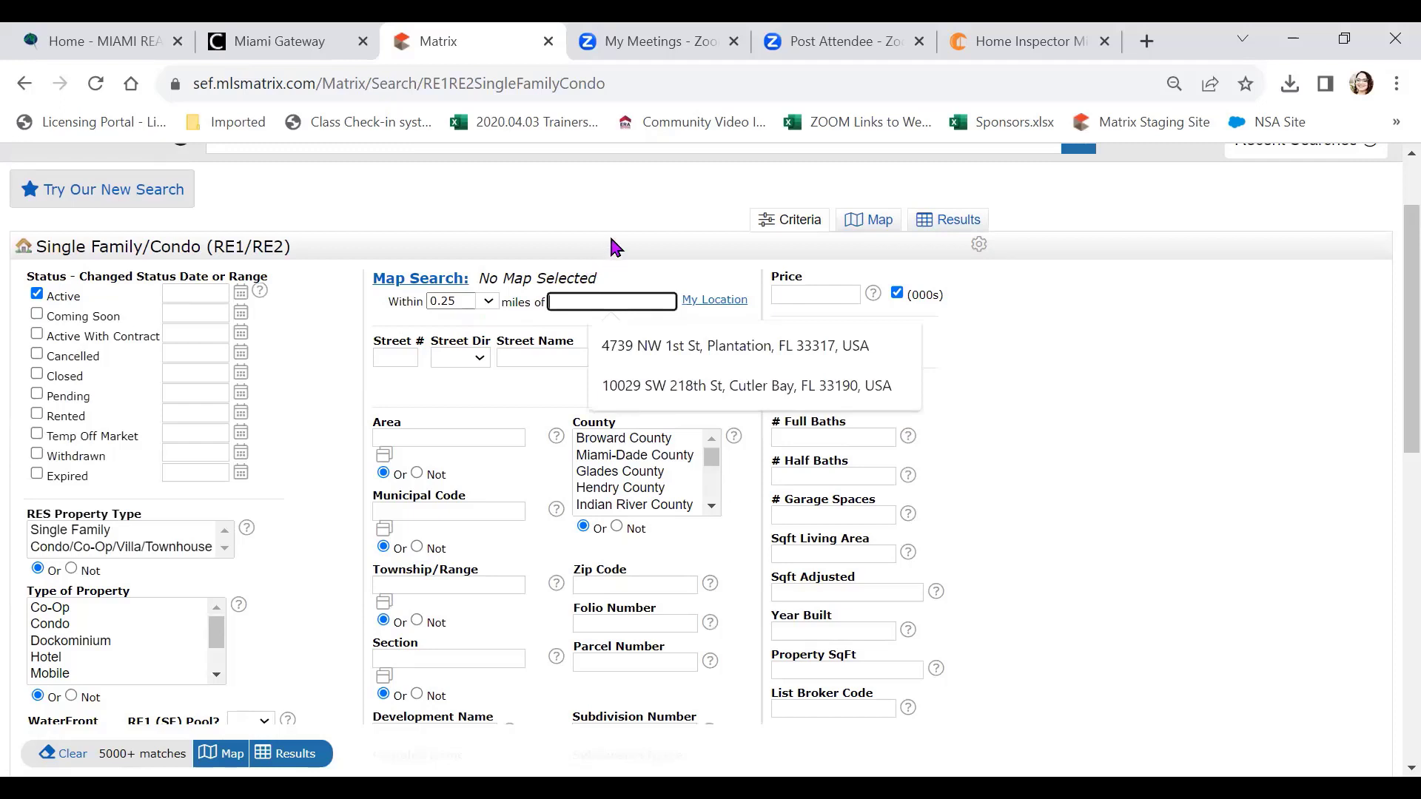
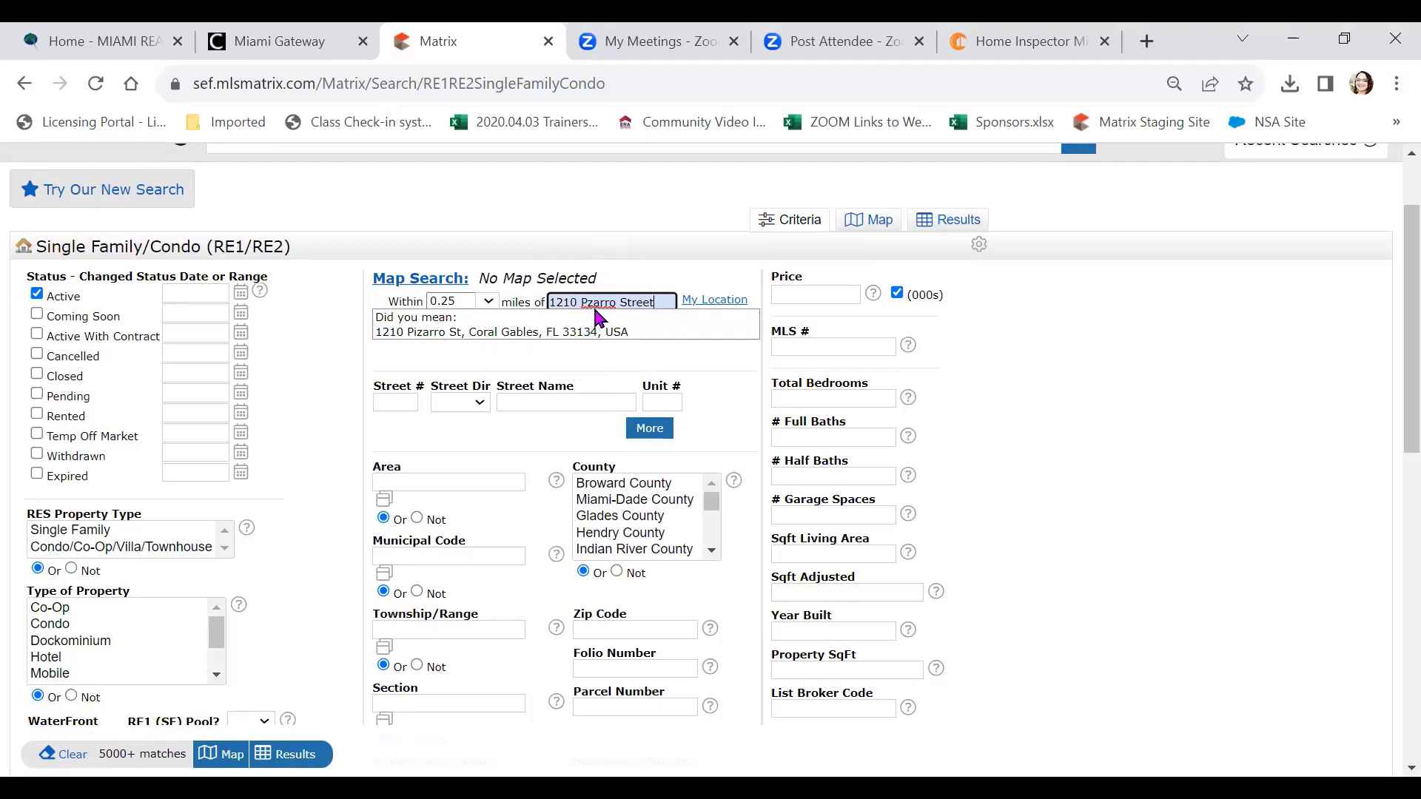
click(457, 342)
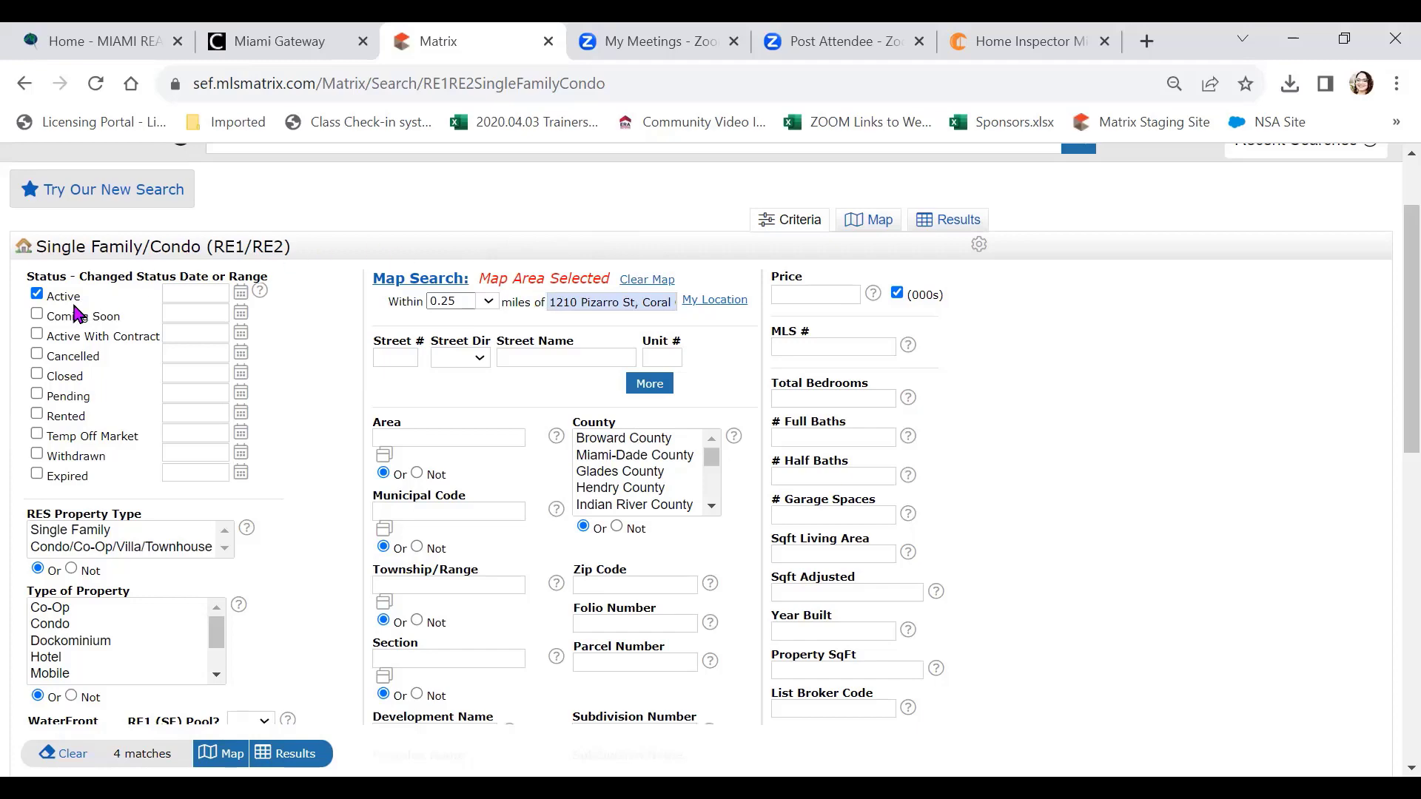
scroll(79, 318, down, 9)
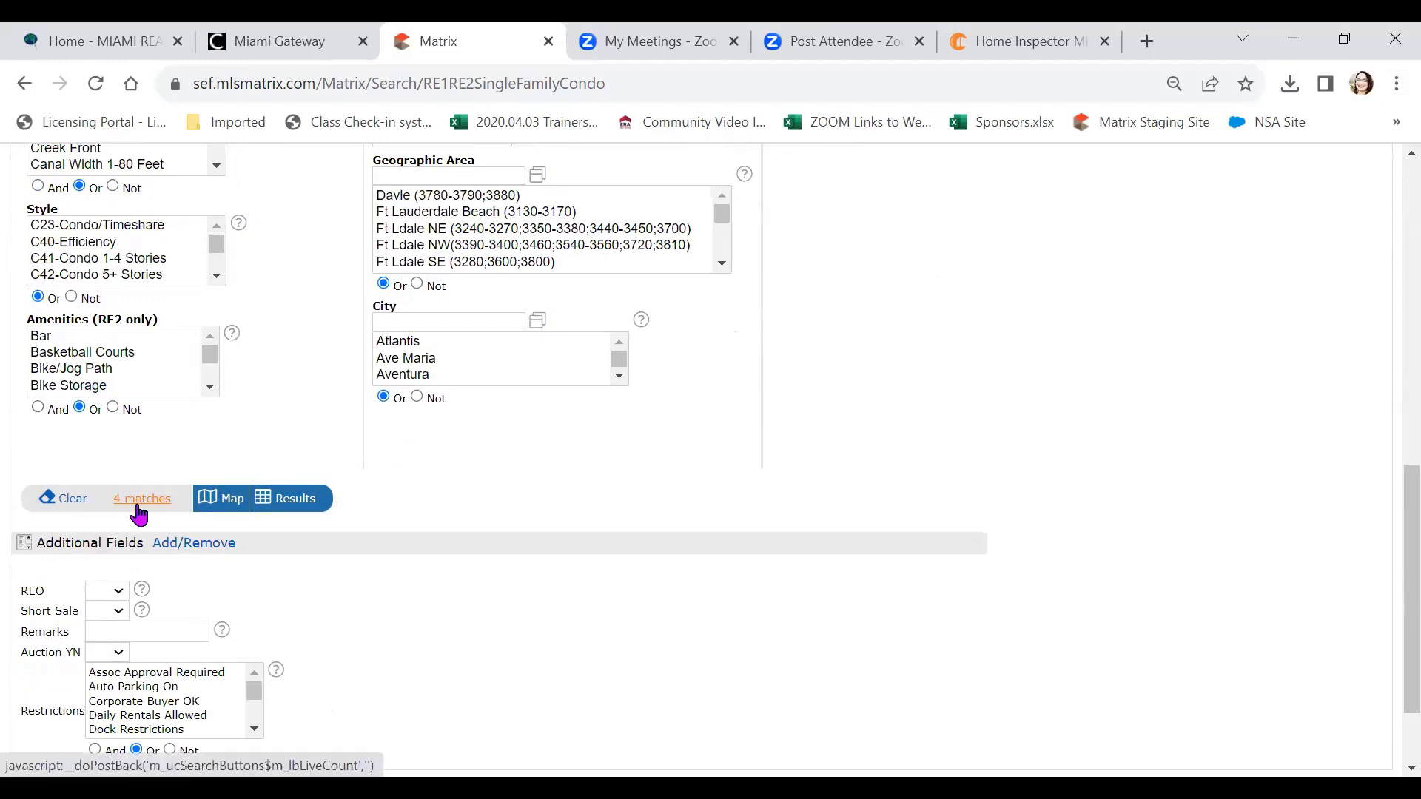
scroll(139, 515, up, 9)
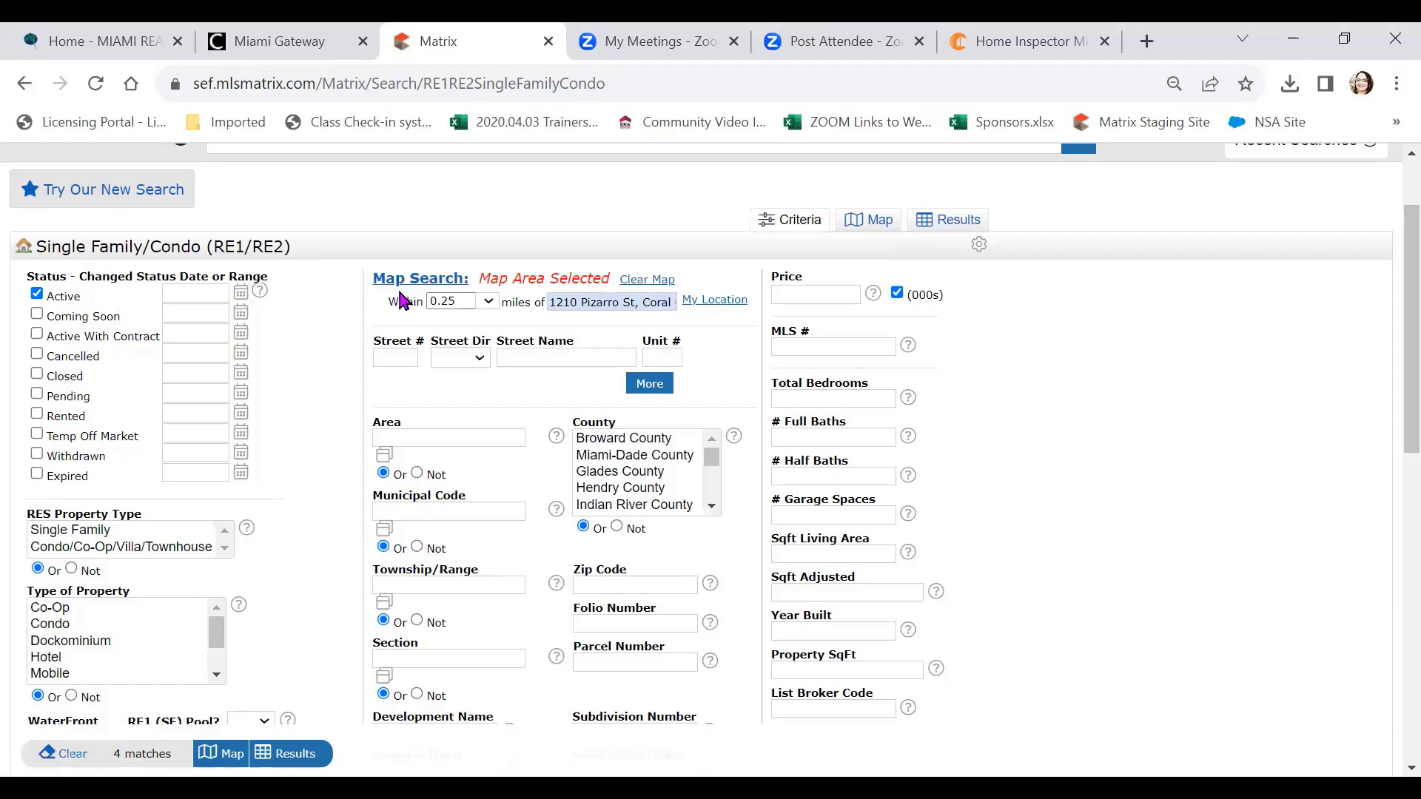
Add Closed, Pending, Active With Contract and Expired statuses, raising matches to 17
click(37, 374)
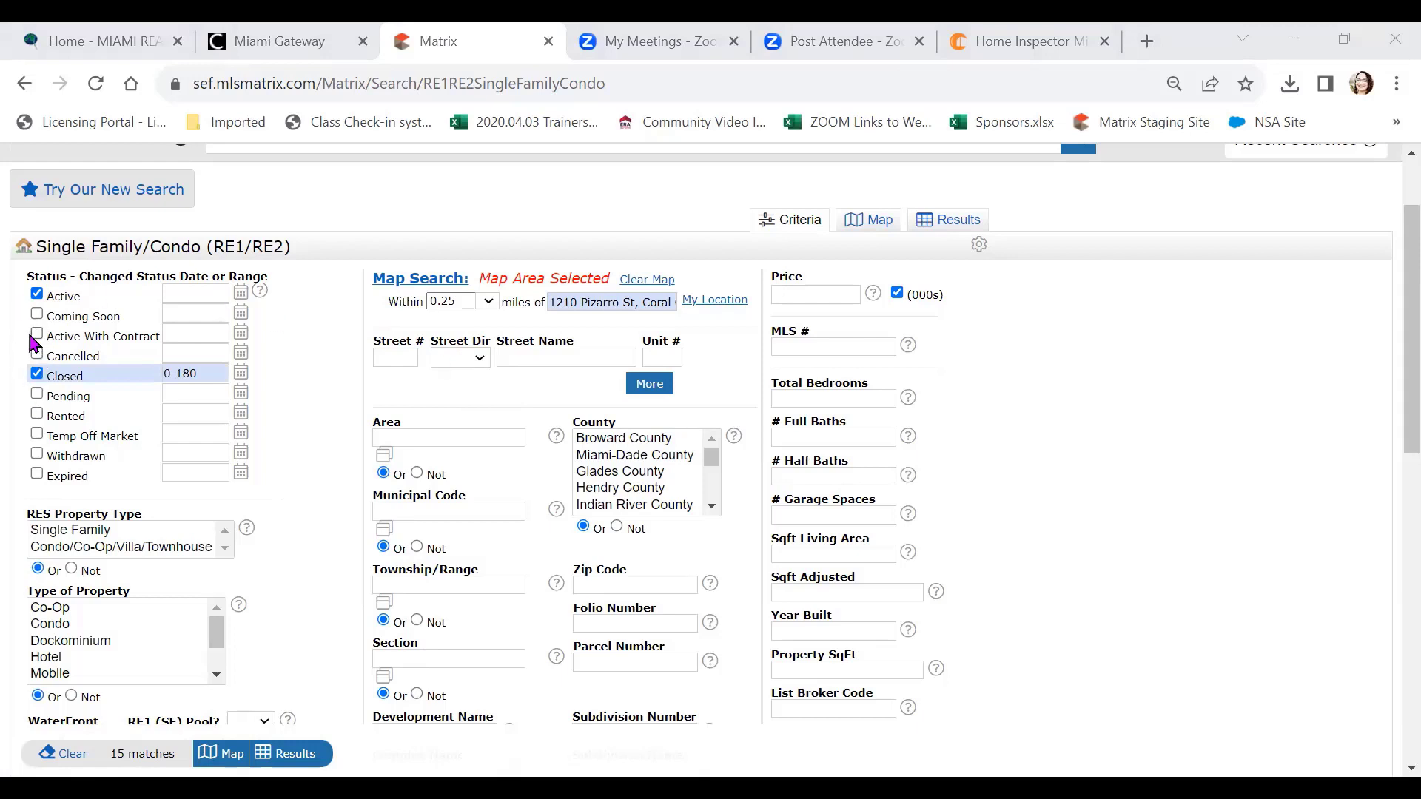
click(37, 395)
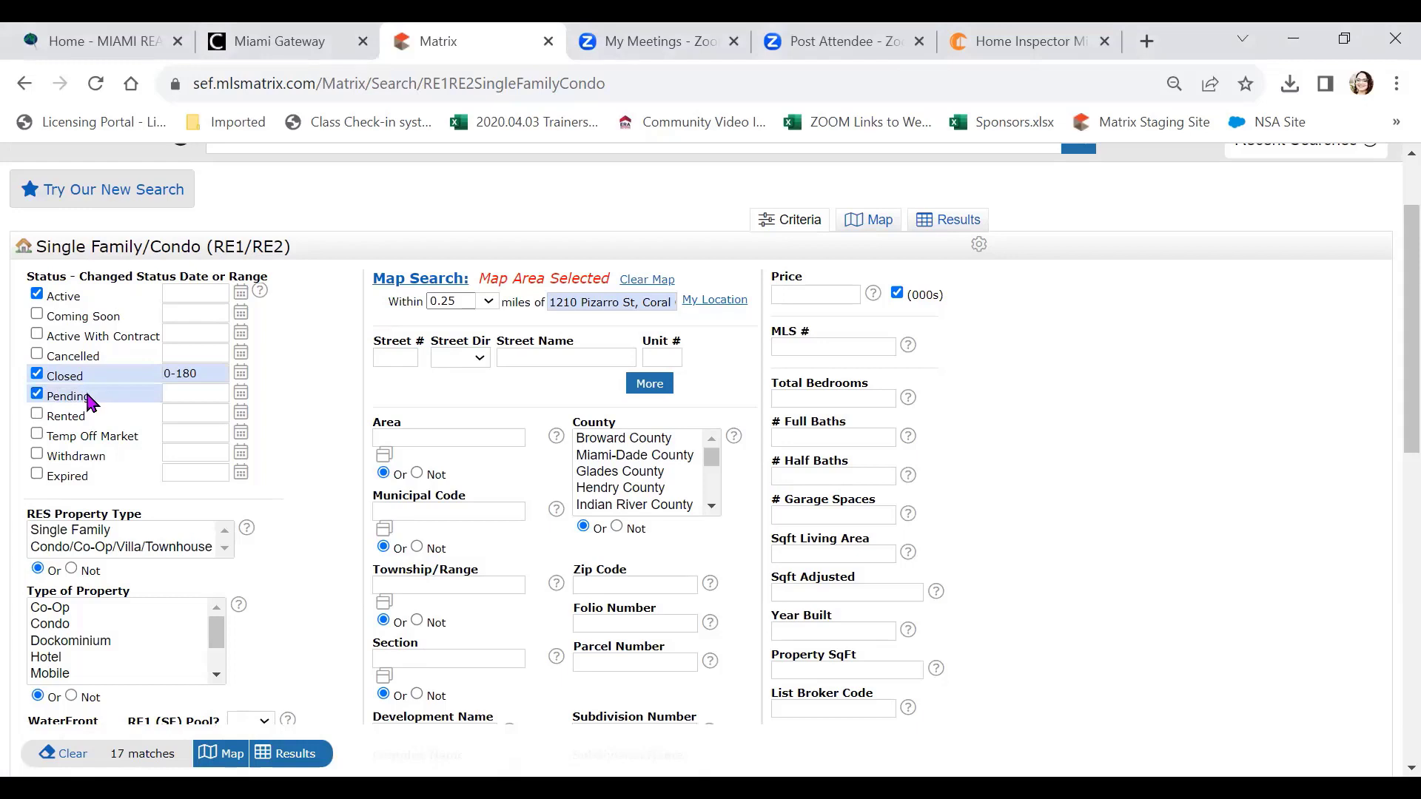
click(36, 337)
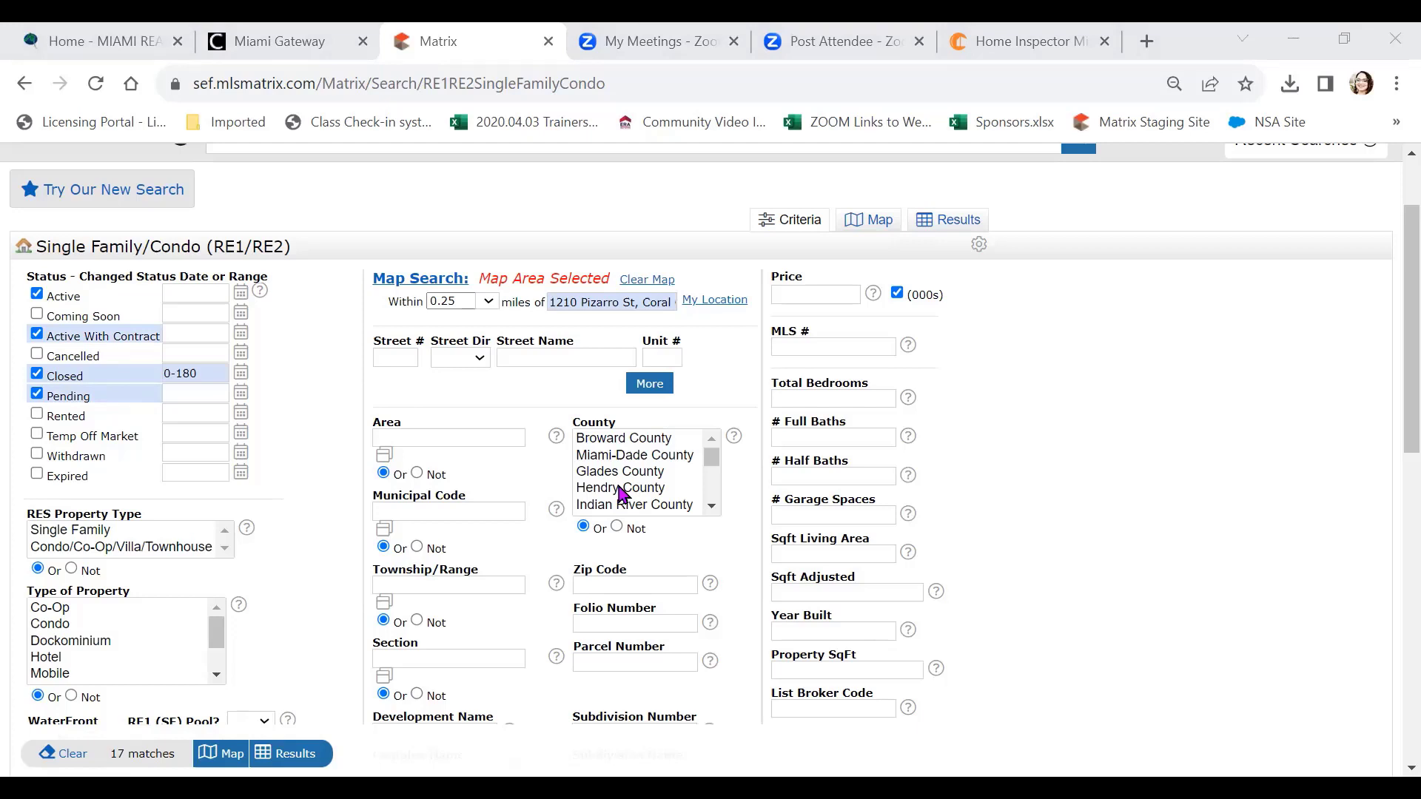
click(37, 474)
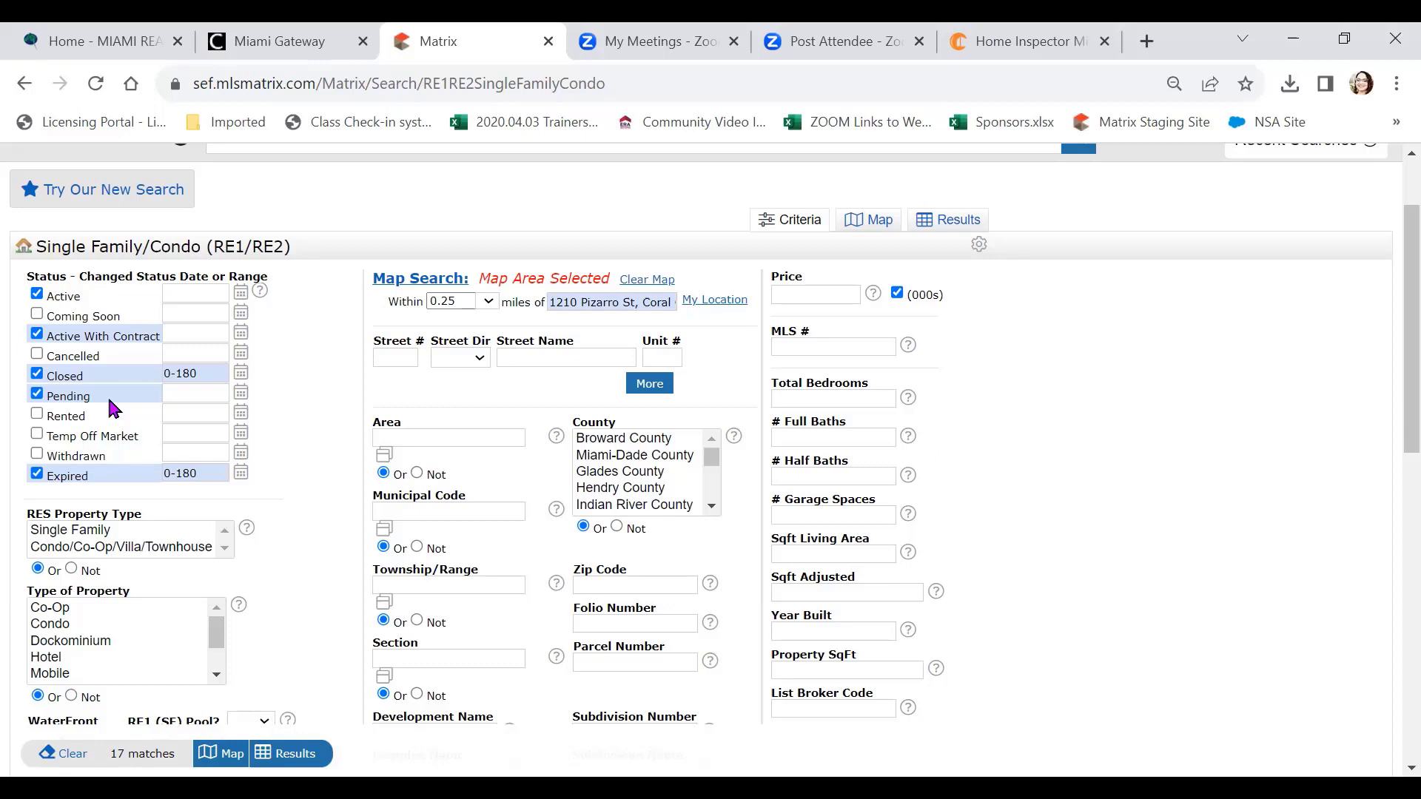
scroll(111, 403, down, 3)
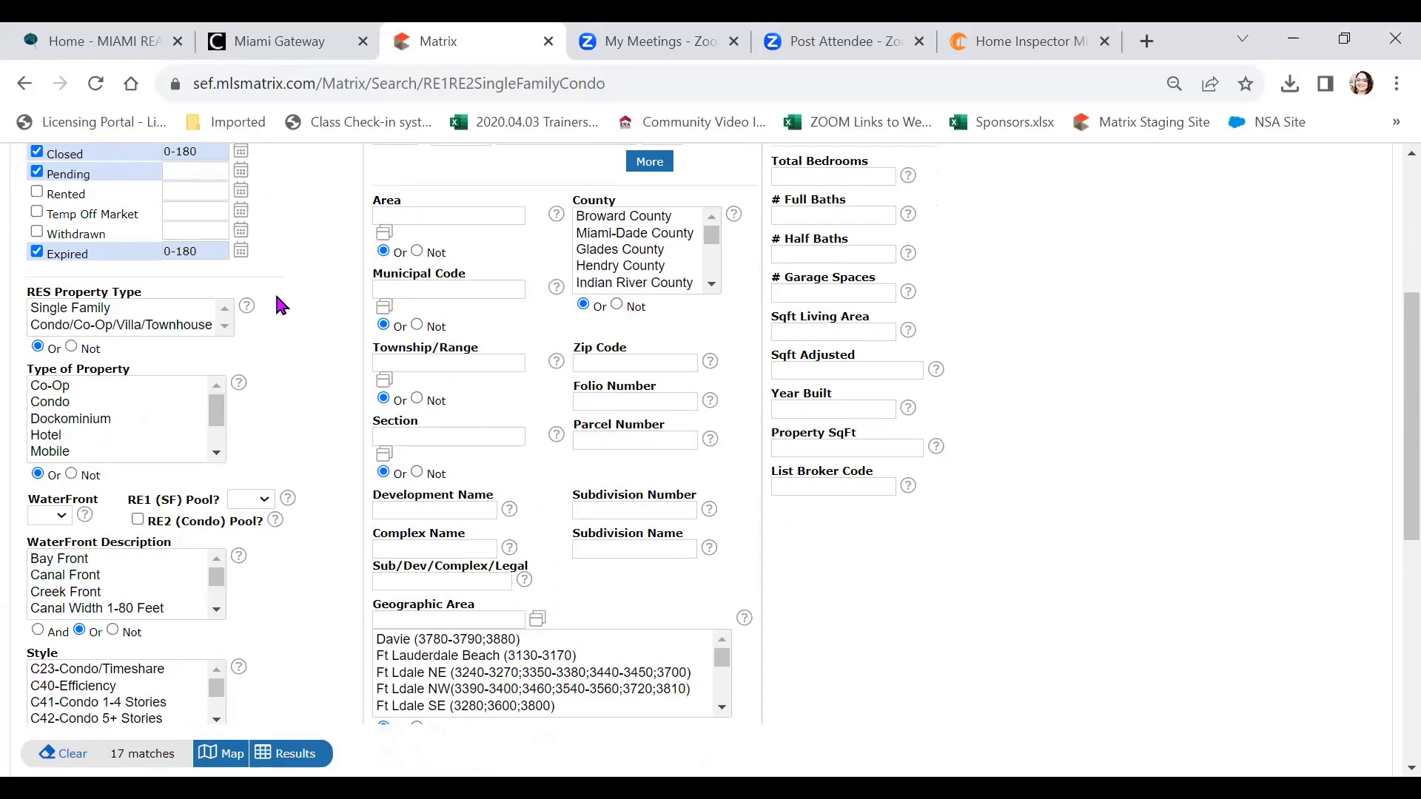
Restrict RES Property Type to Single Family and Type of Property to Single
click(74, 308)
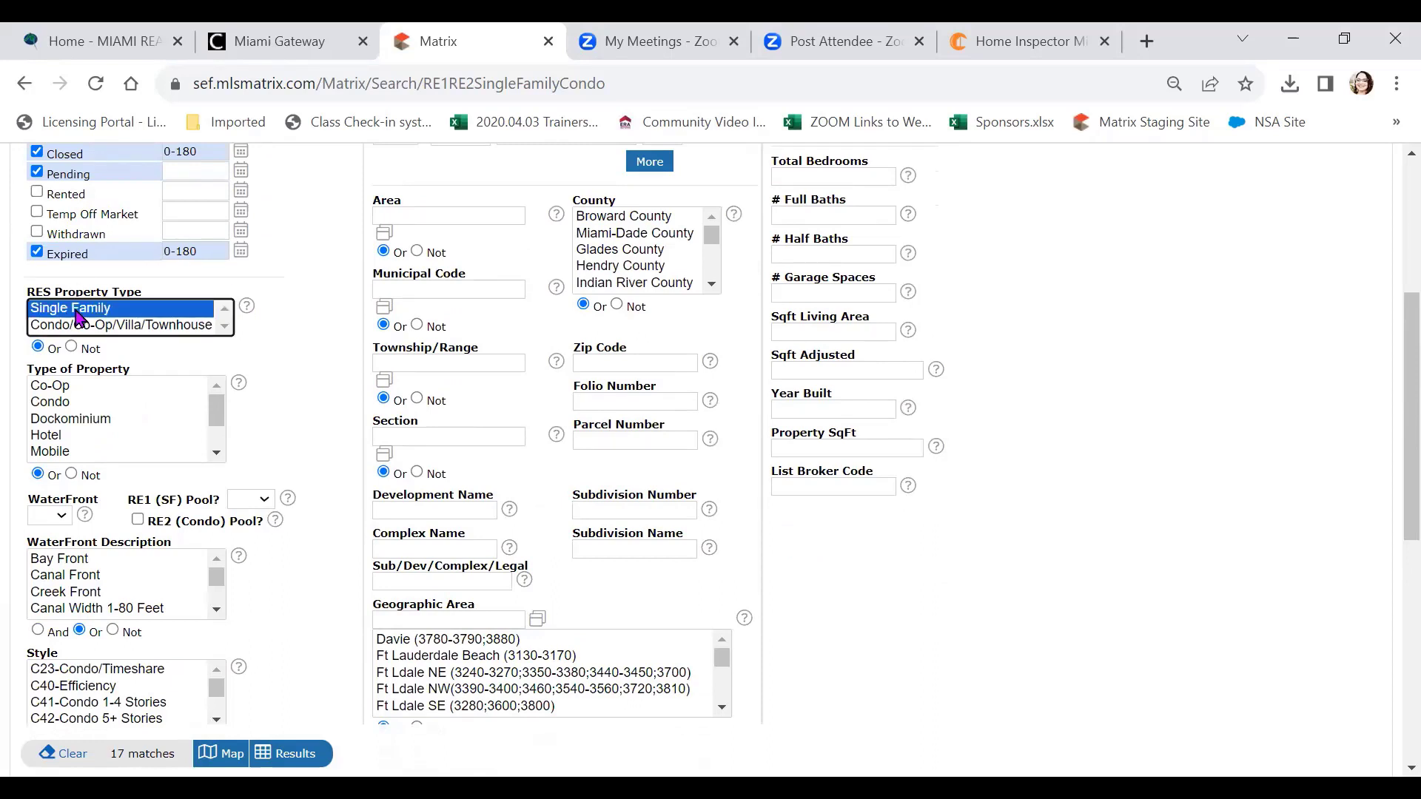
click(83, 404)
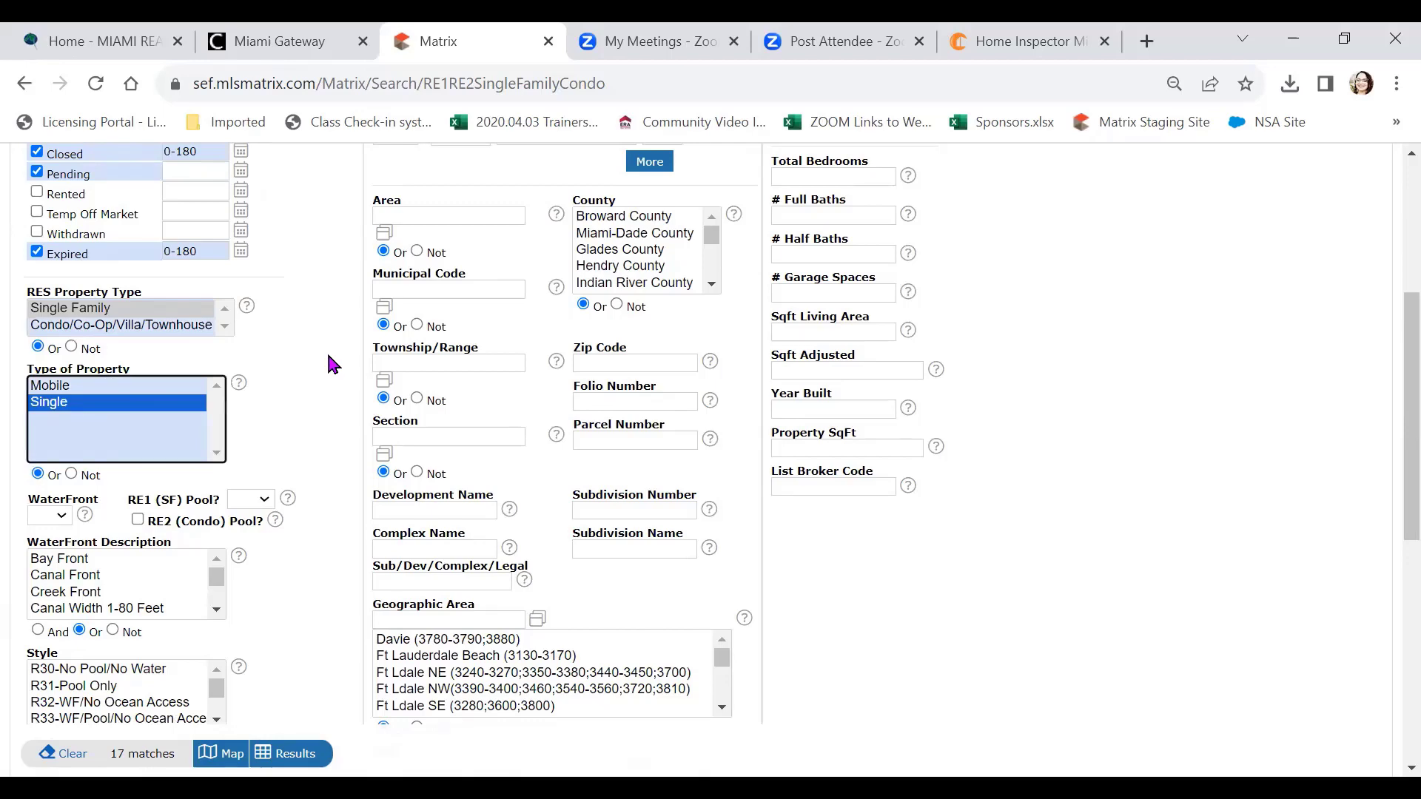
scroll(330, 362, up, 2)
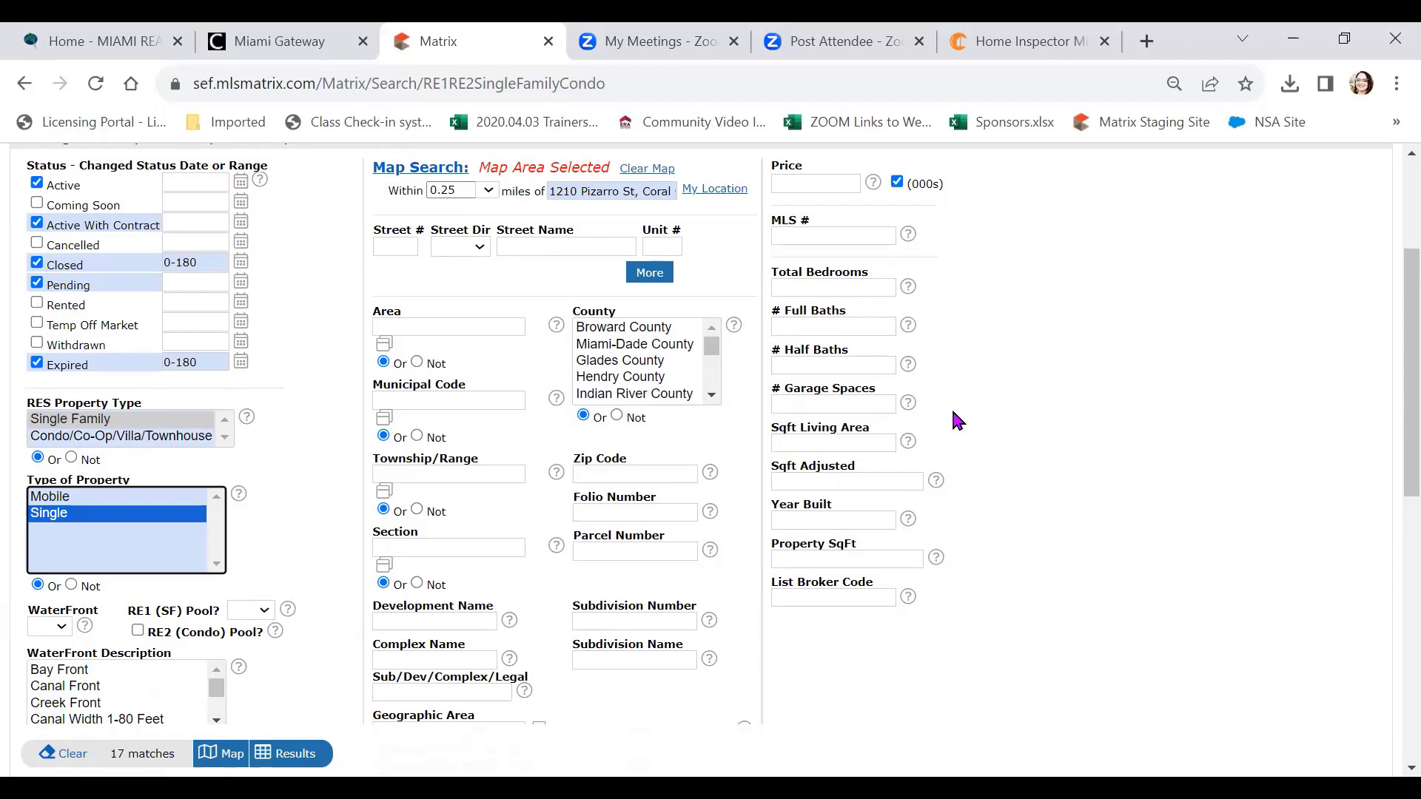
Enter 4200-6200 as the Property SqFt range, narrowing the matches to 8
click(782, 438)
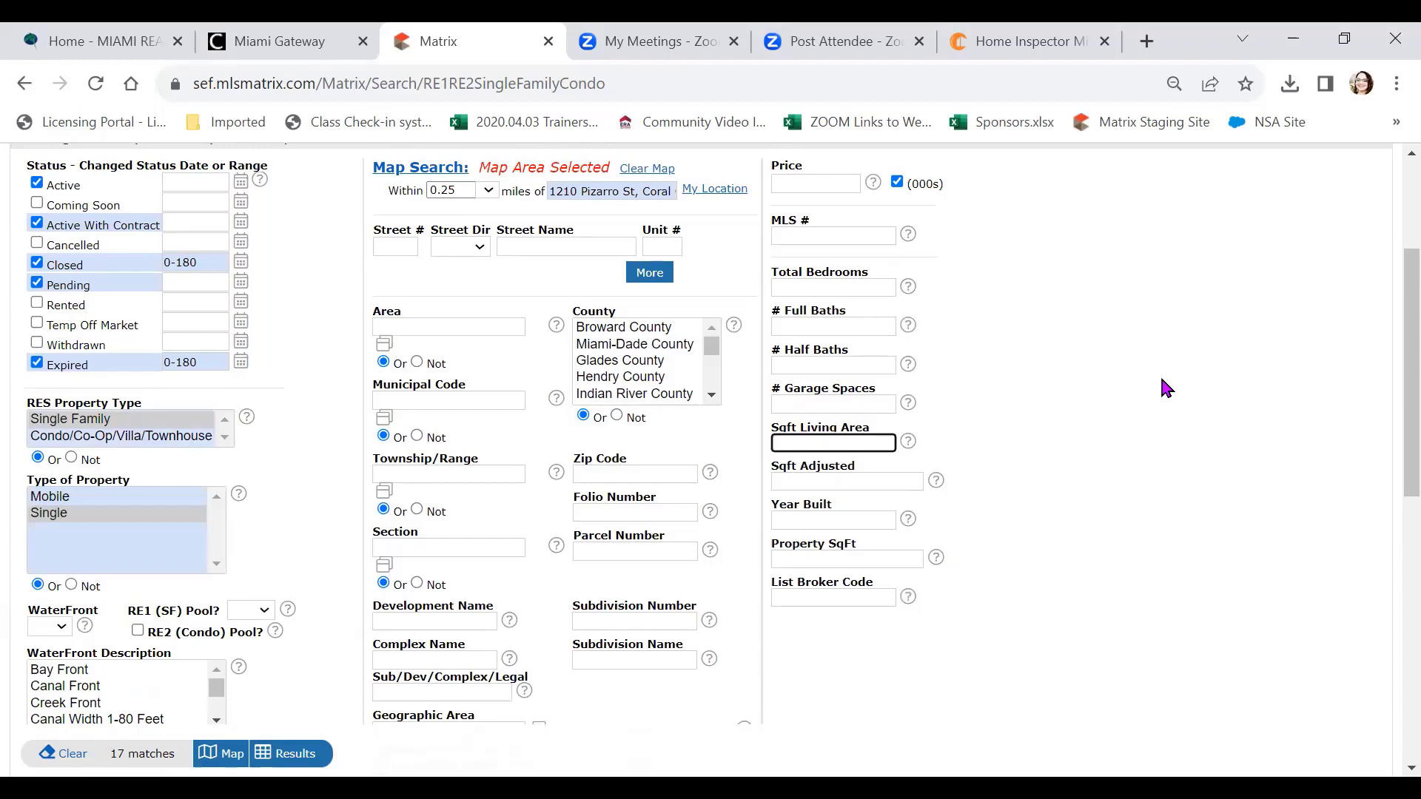
click(826, 559)
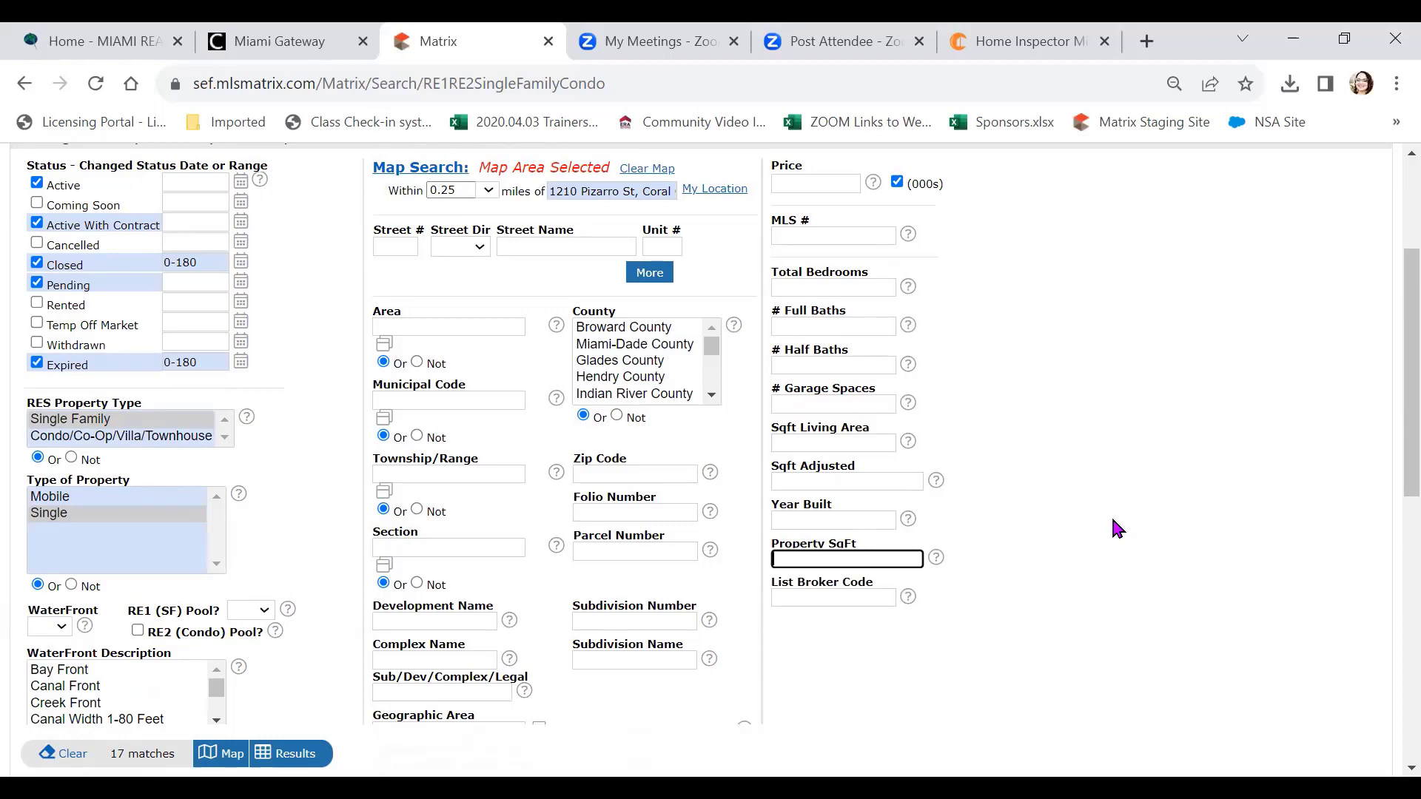
text(4200-)
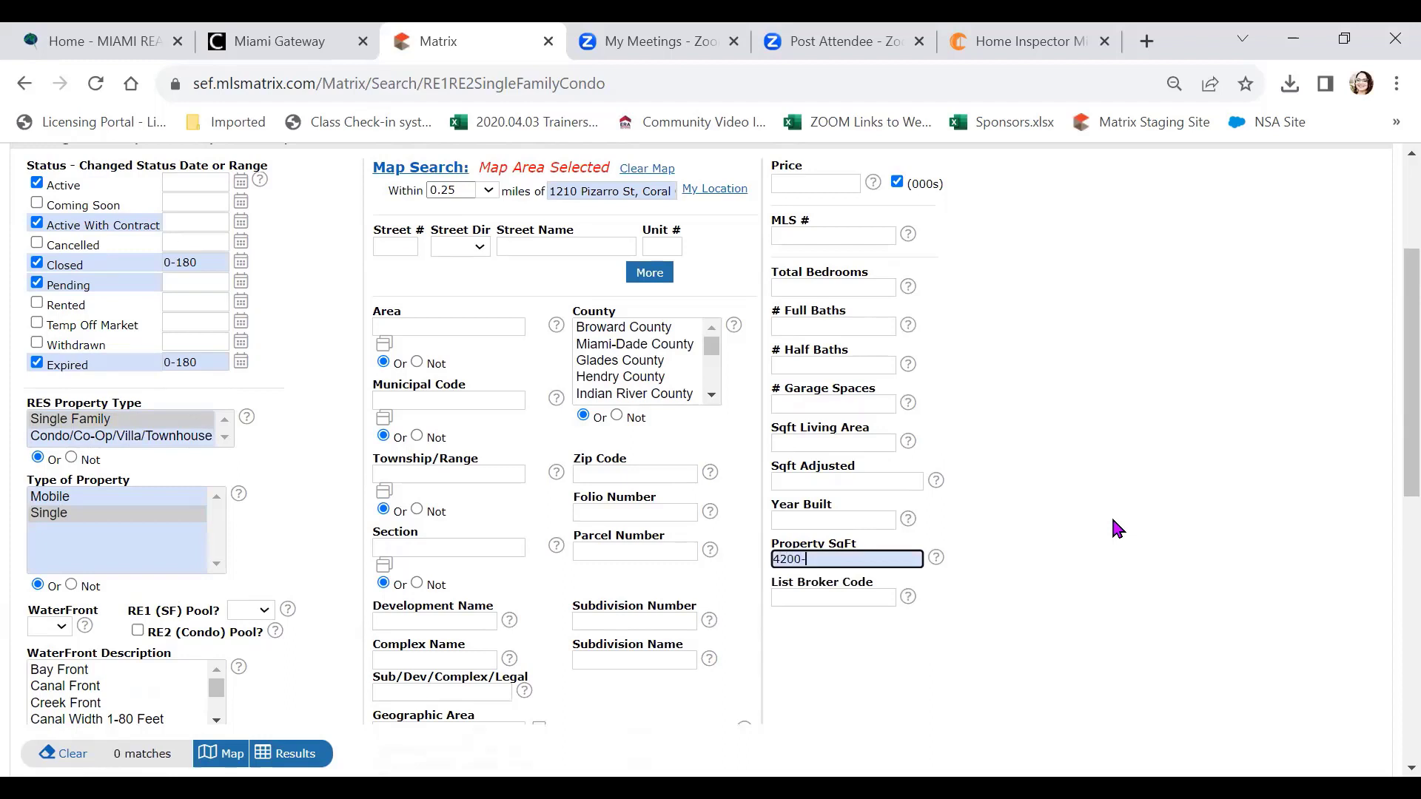
text(62)
click(1112, 515)
scroll(1110, 513, down, 6)
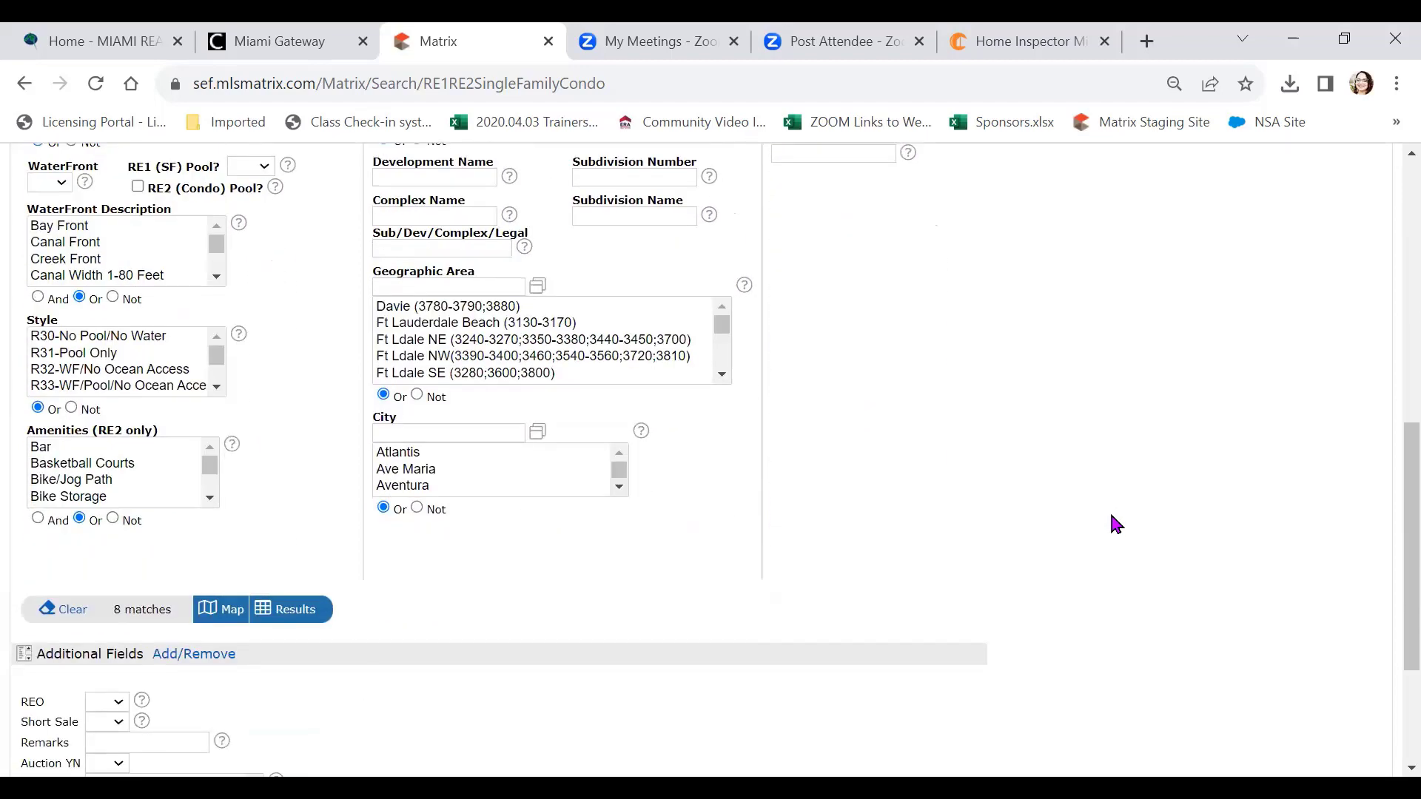
scroll(1110, 518, up, 7)
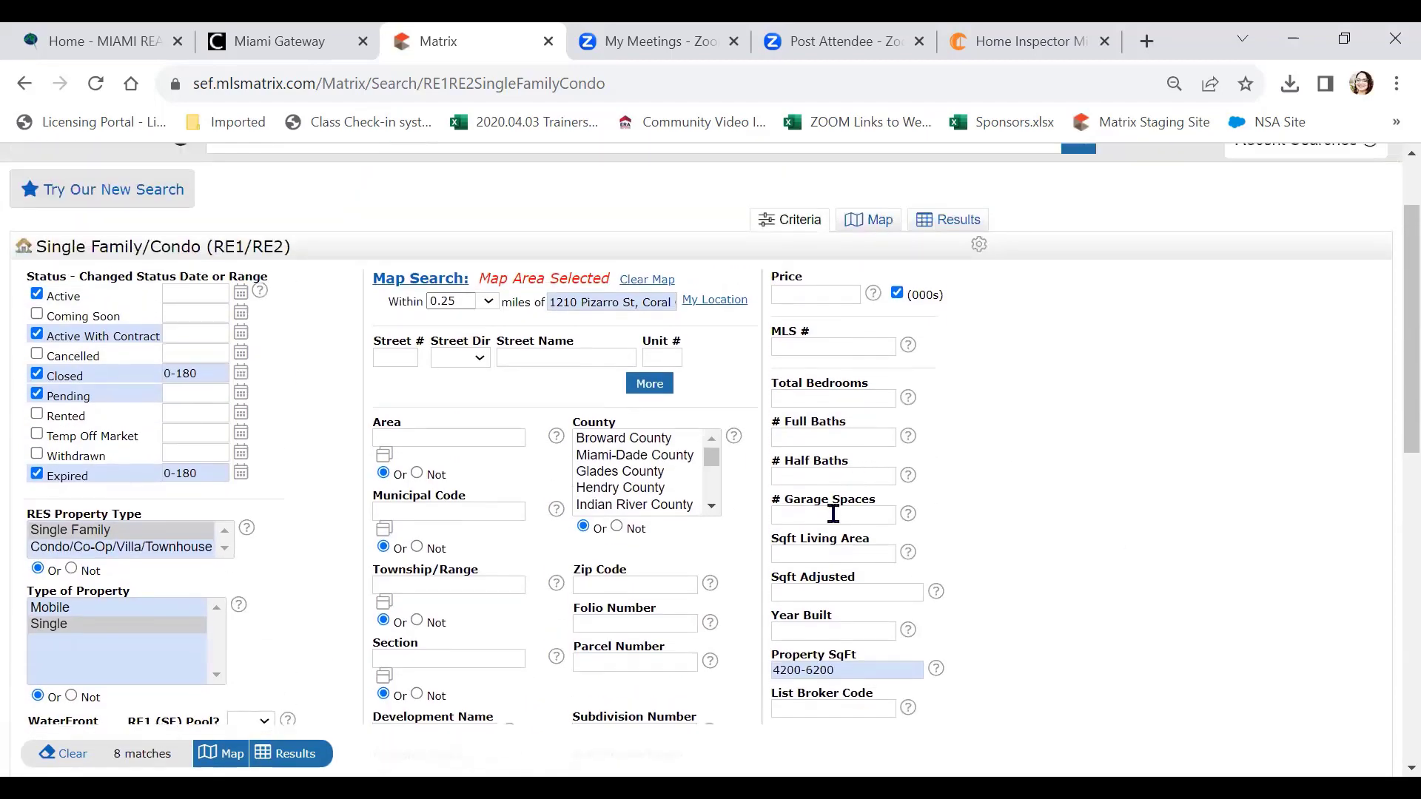
click(810, 547)
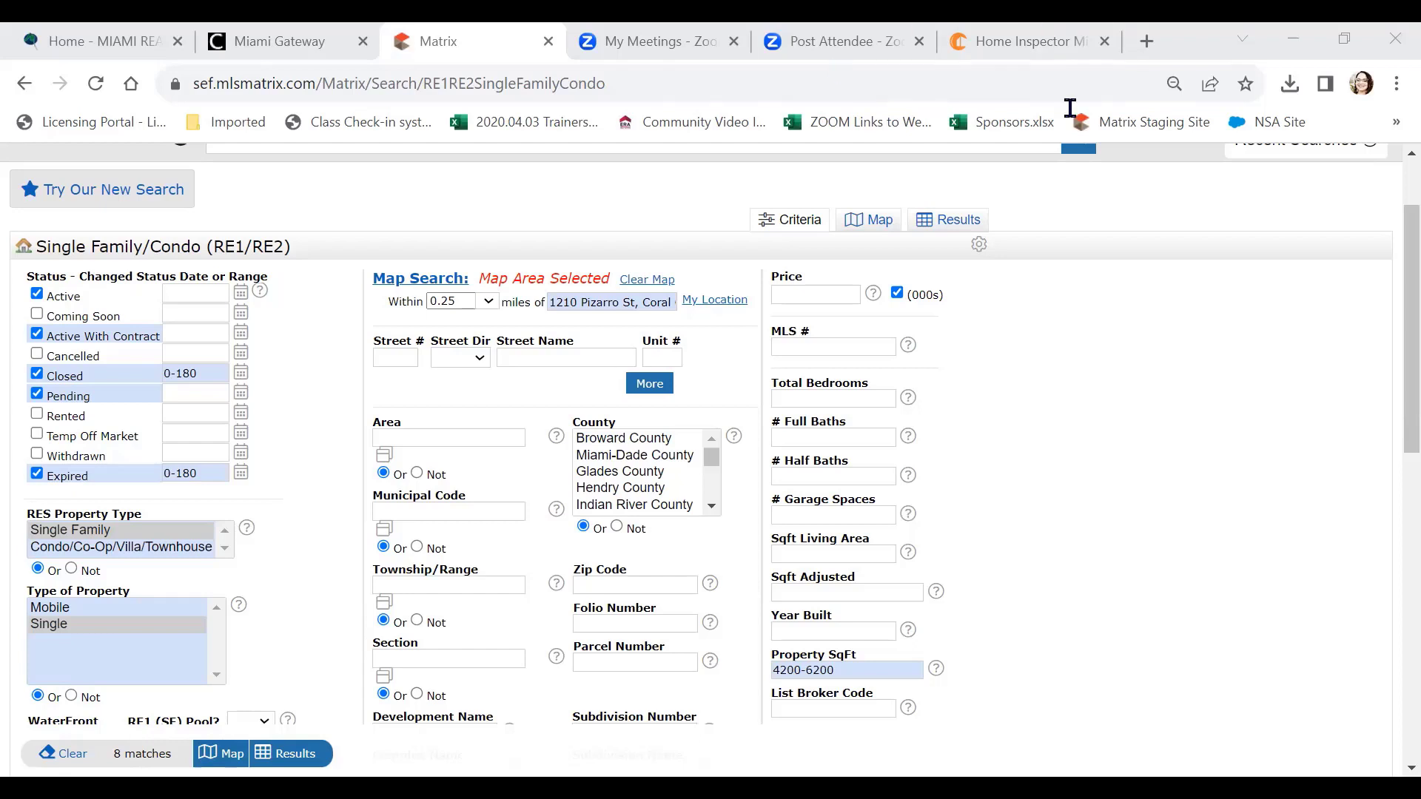
Enter the living-area square footage range of 1120-1724
click(820, 552)
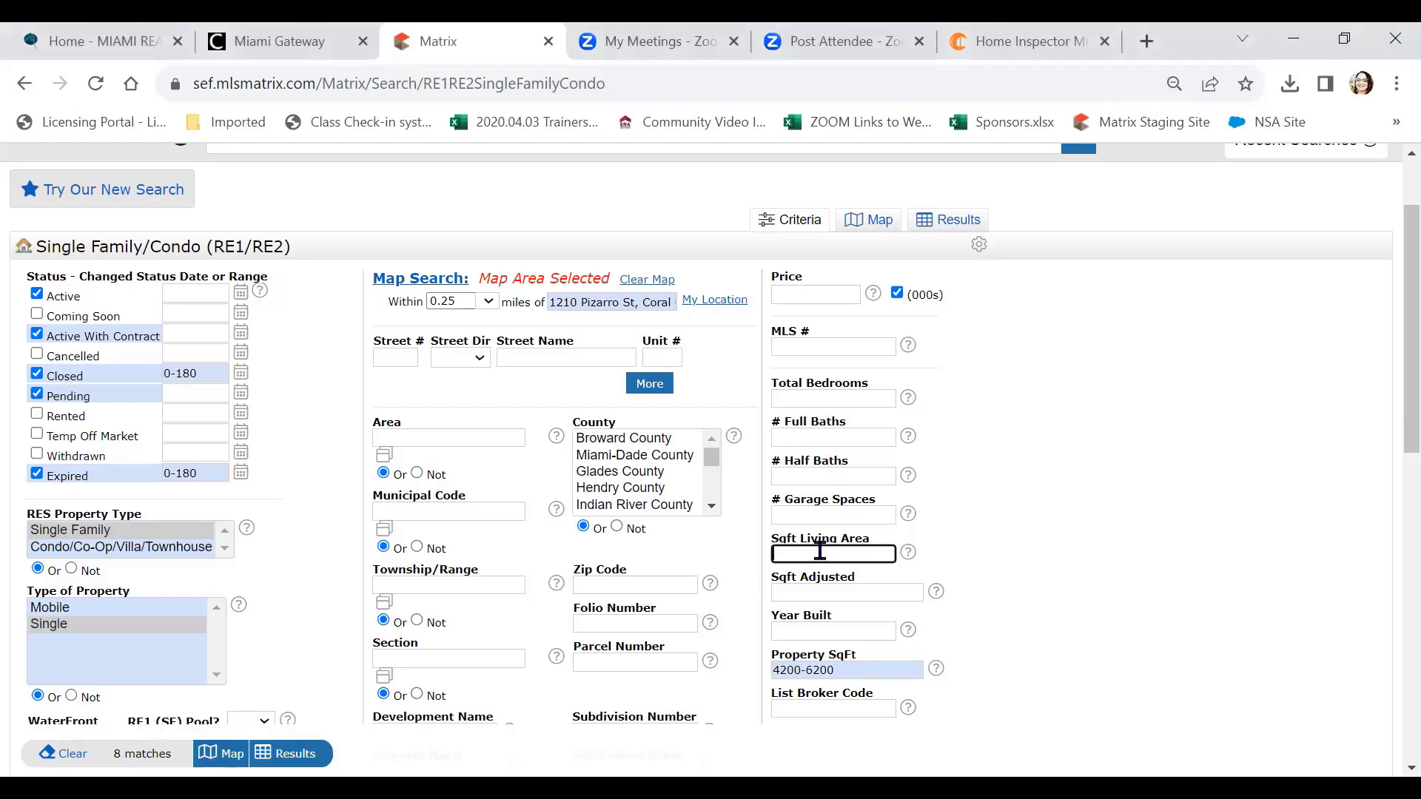
text(1)
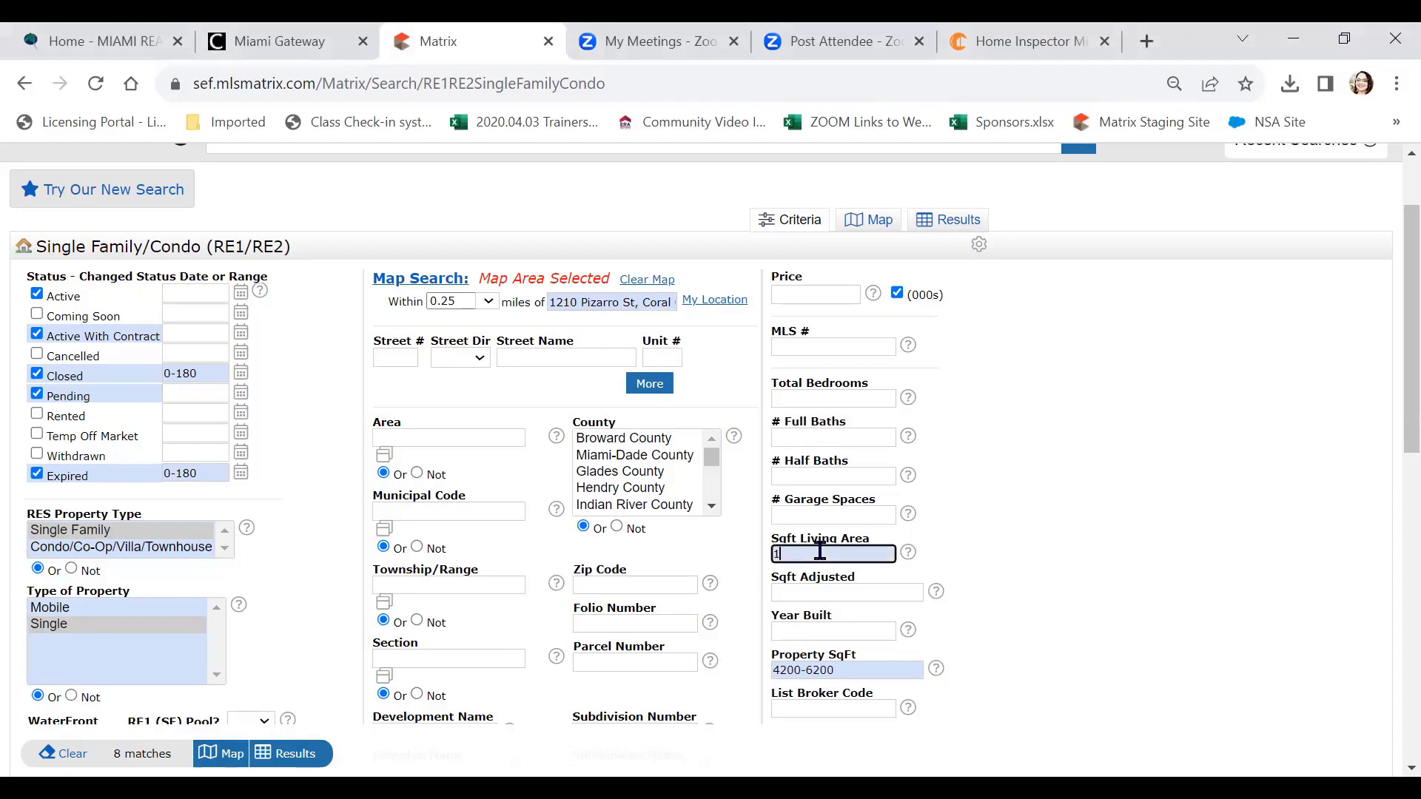
text(120-)
text(12)
text(24)
click(1134, 479)
Scroll through the criteria form and run the search to list the 6 matches
scroll(1135, 479, down, 4)
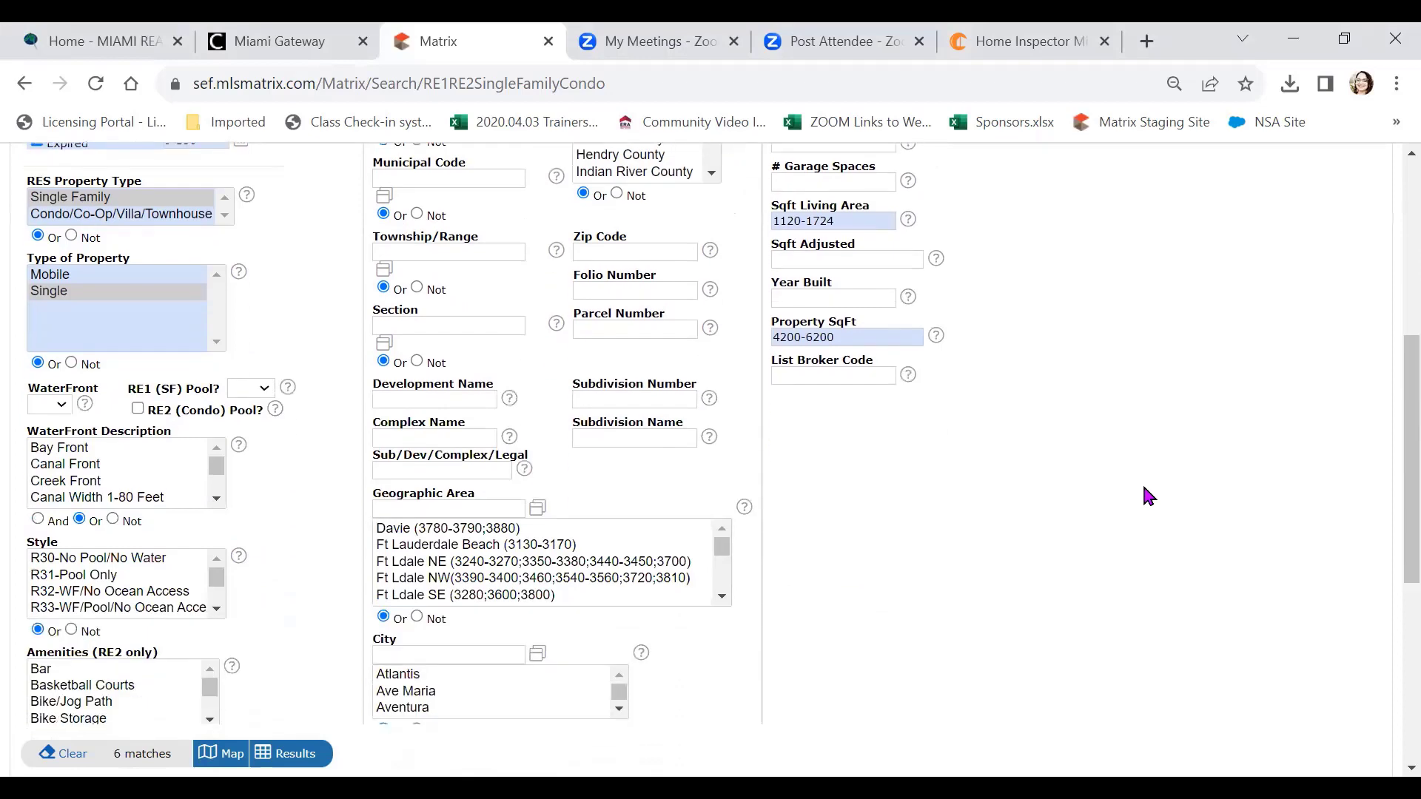
scroll(1145, 488, down, 3)
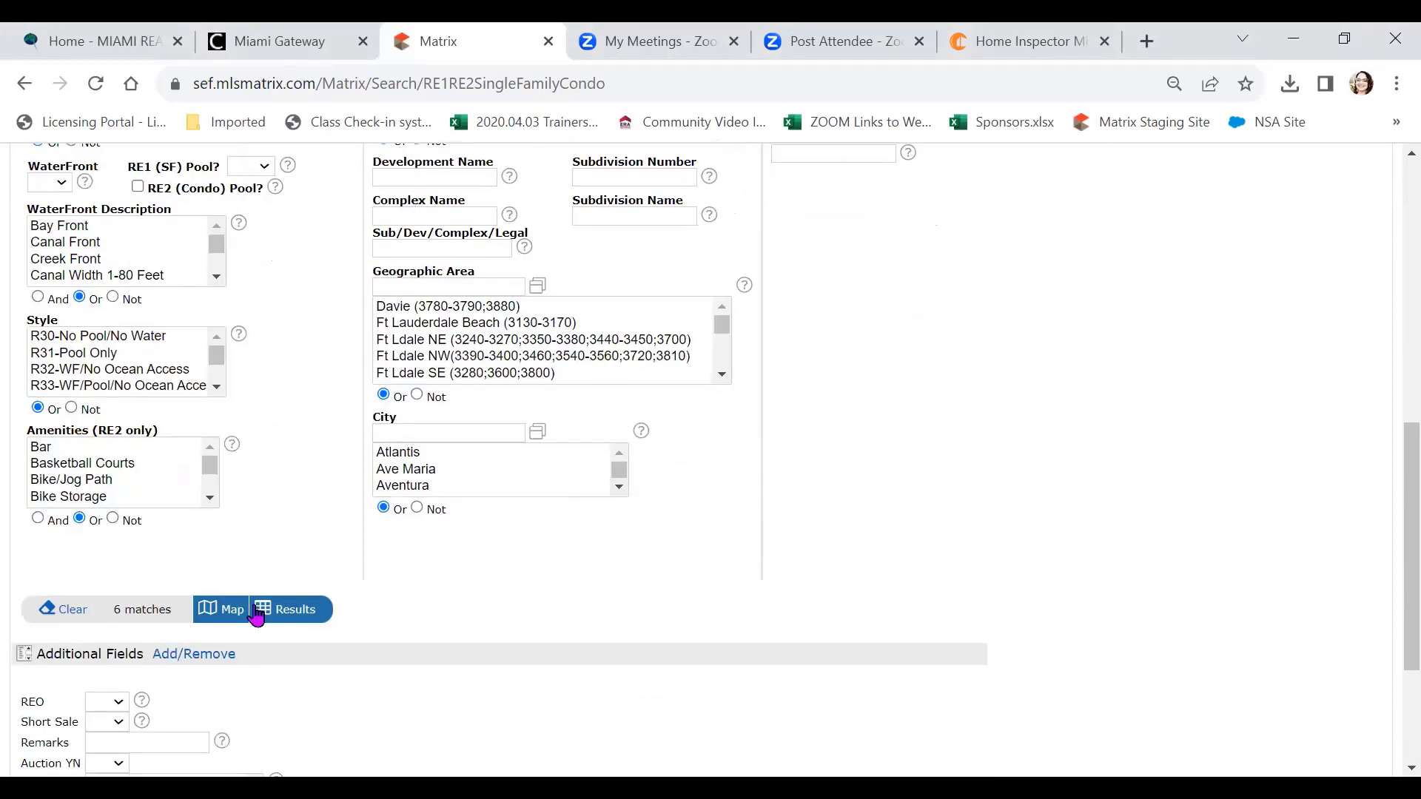
scroll(946, 446, up, 2)
scroll(944, 441, up, 6)
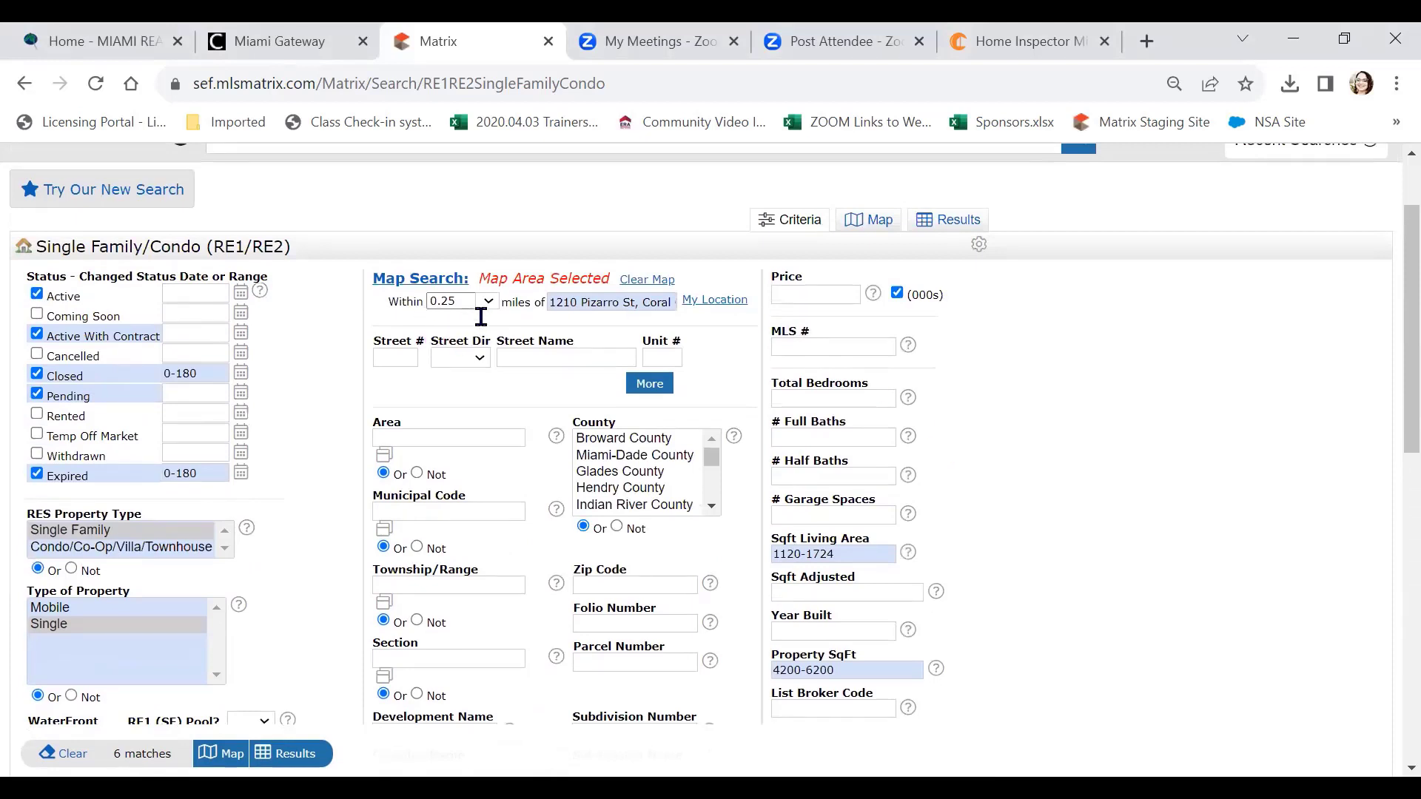
scroll(480, 317, down, 8)
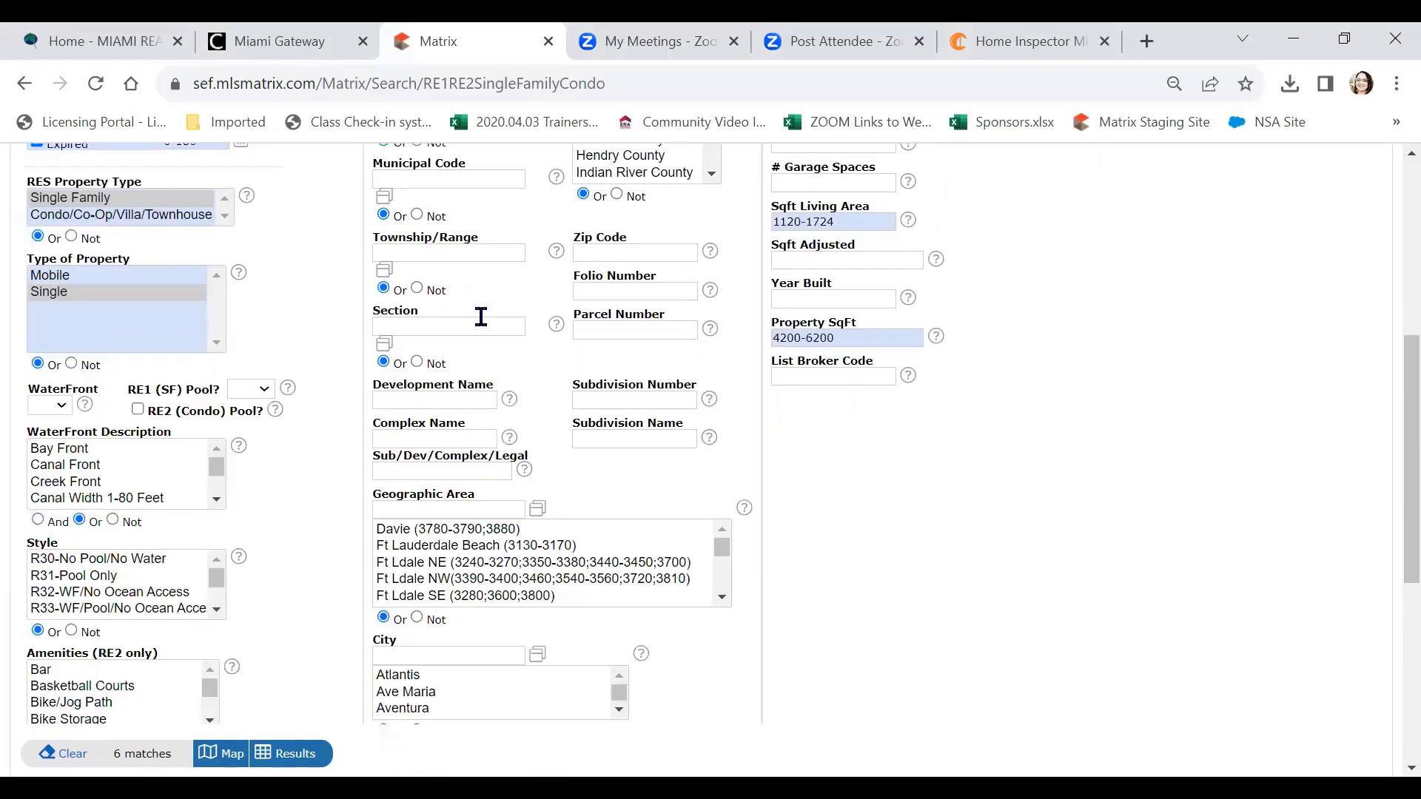
click(303, 609)
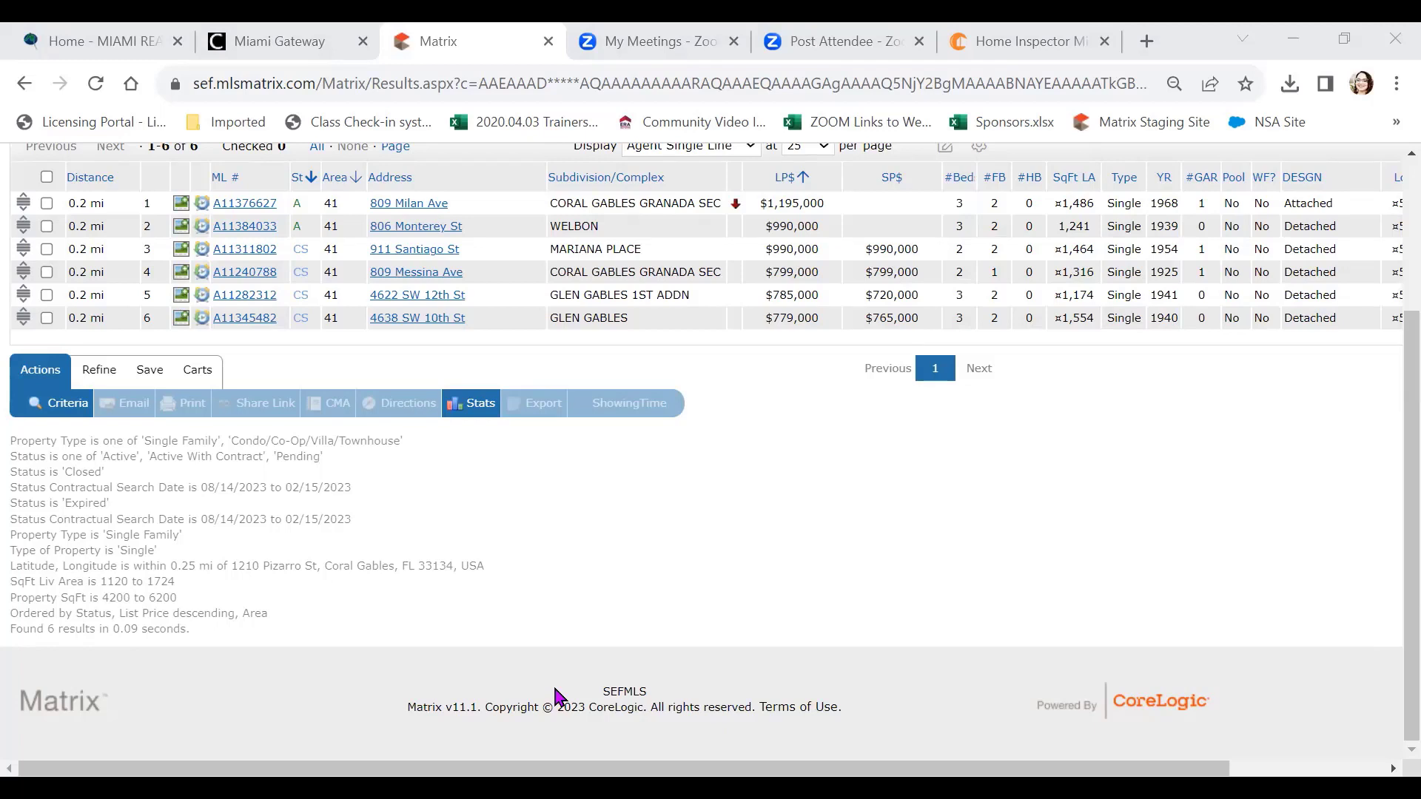
Review the 6 nearby listings and their criteria summary, returning to the top of the page
scroll(805, 466, up, 1)
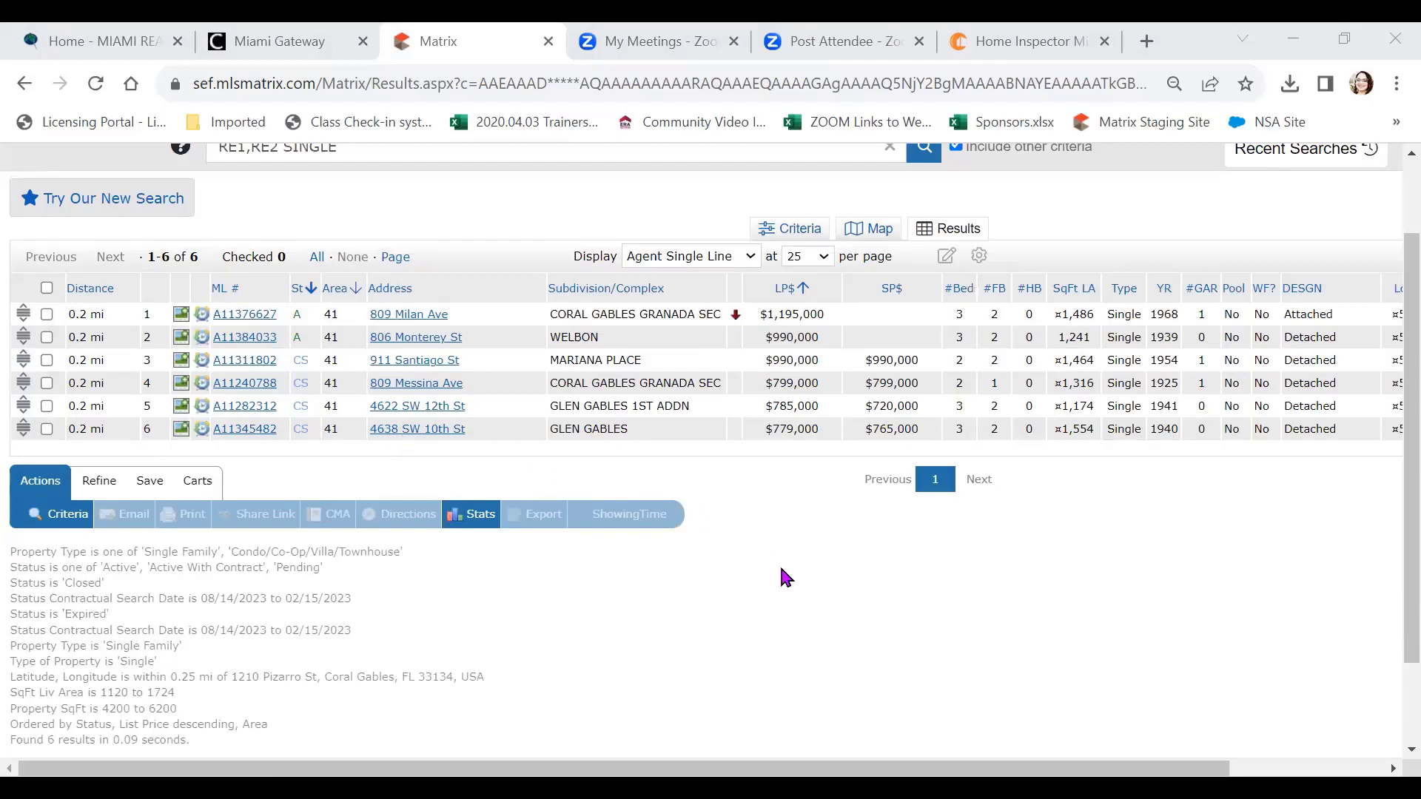
Back in the search criteria, change the Closed date range to 0-90 days
click(801, 242)
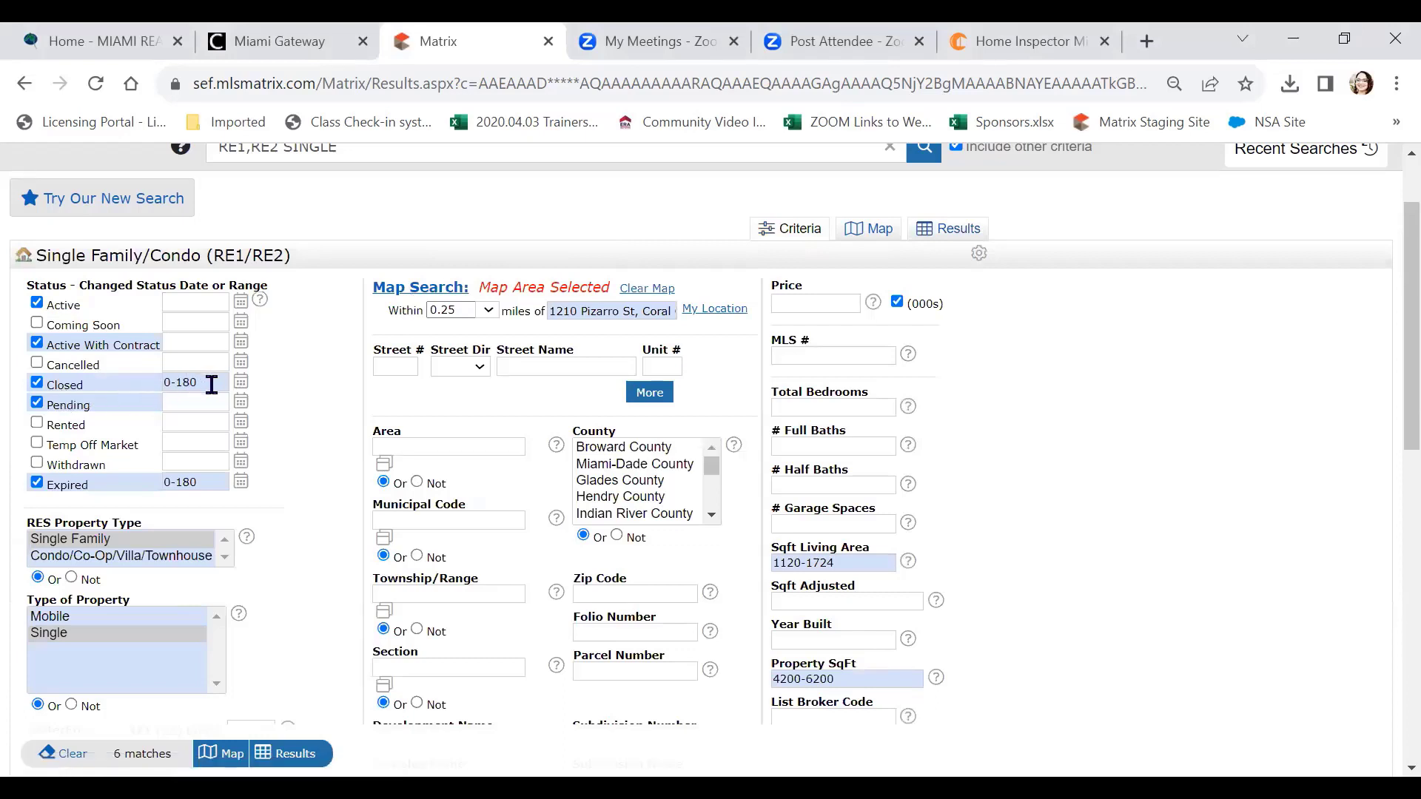
mouse_move(211, 385)
click(213, 381)
key(BackSpace)
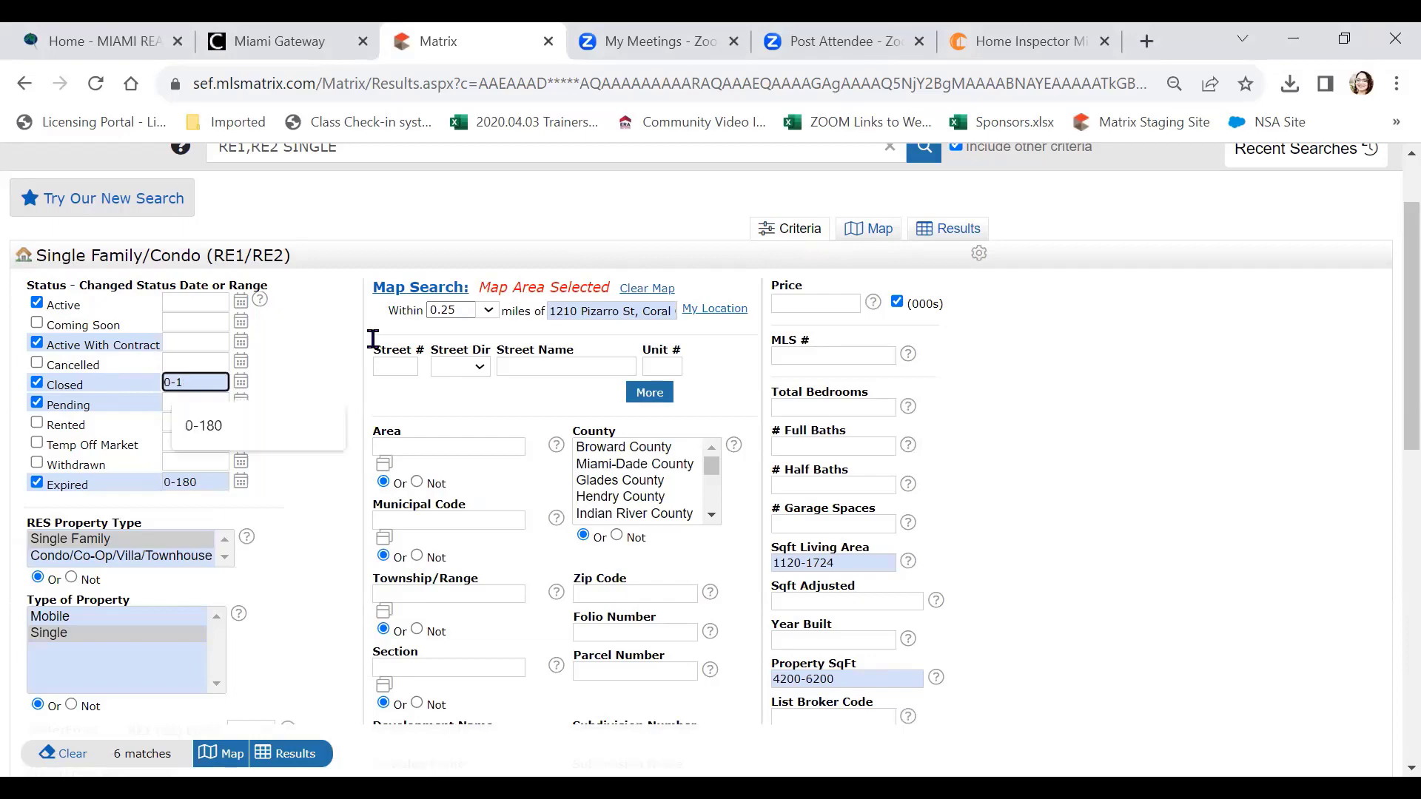
key(BackSpace)
text(90)
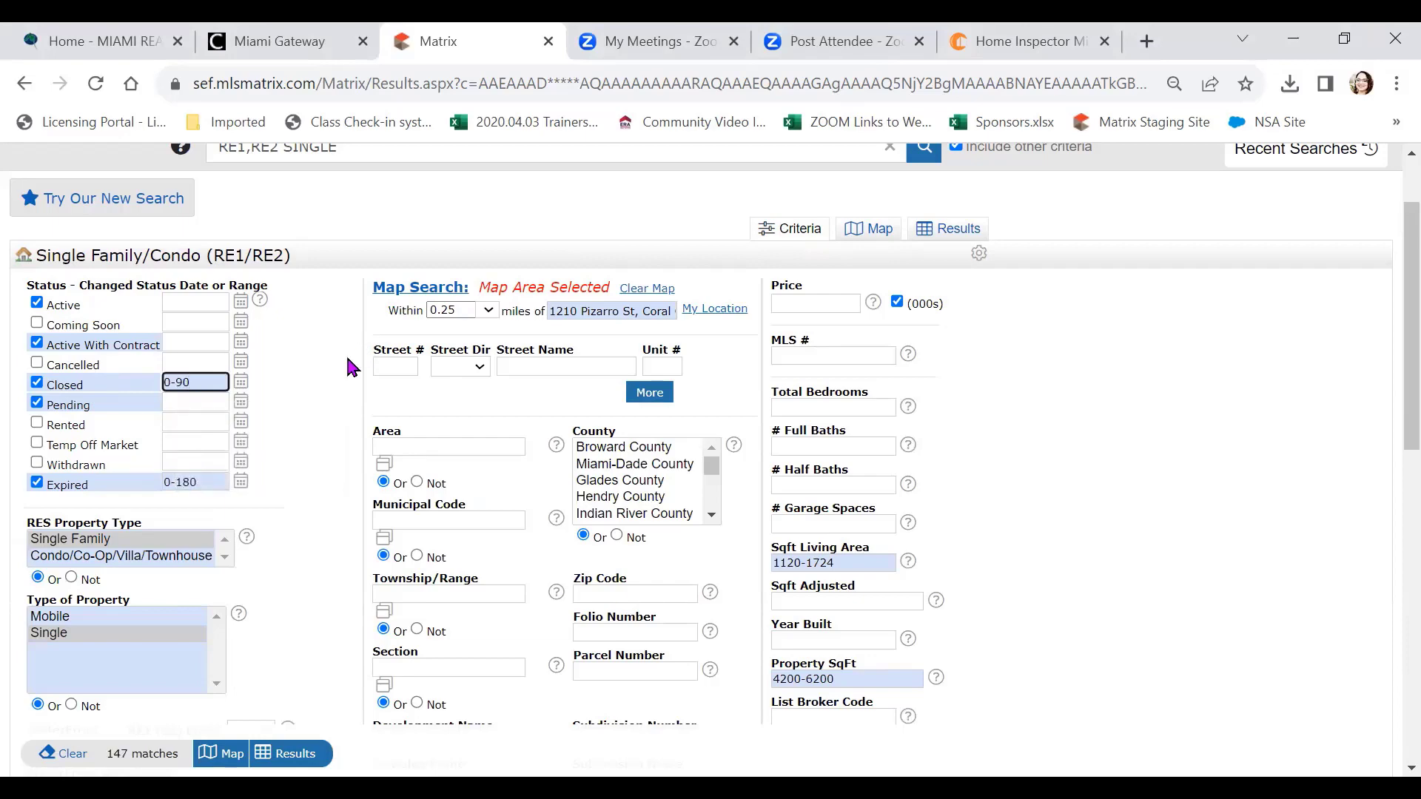
scroll(306, 376, down, 9)
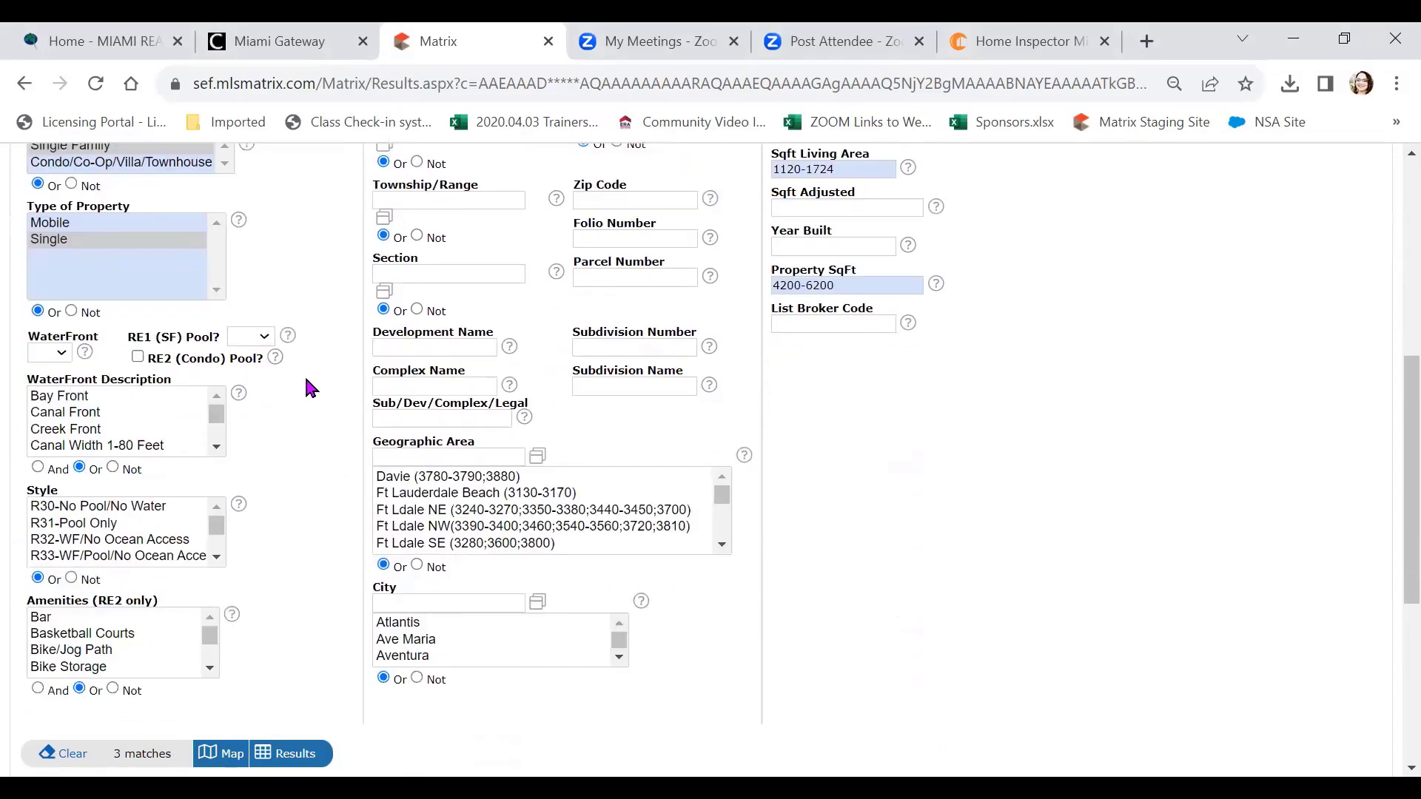
scroll(311, 380, up, 6)
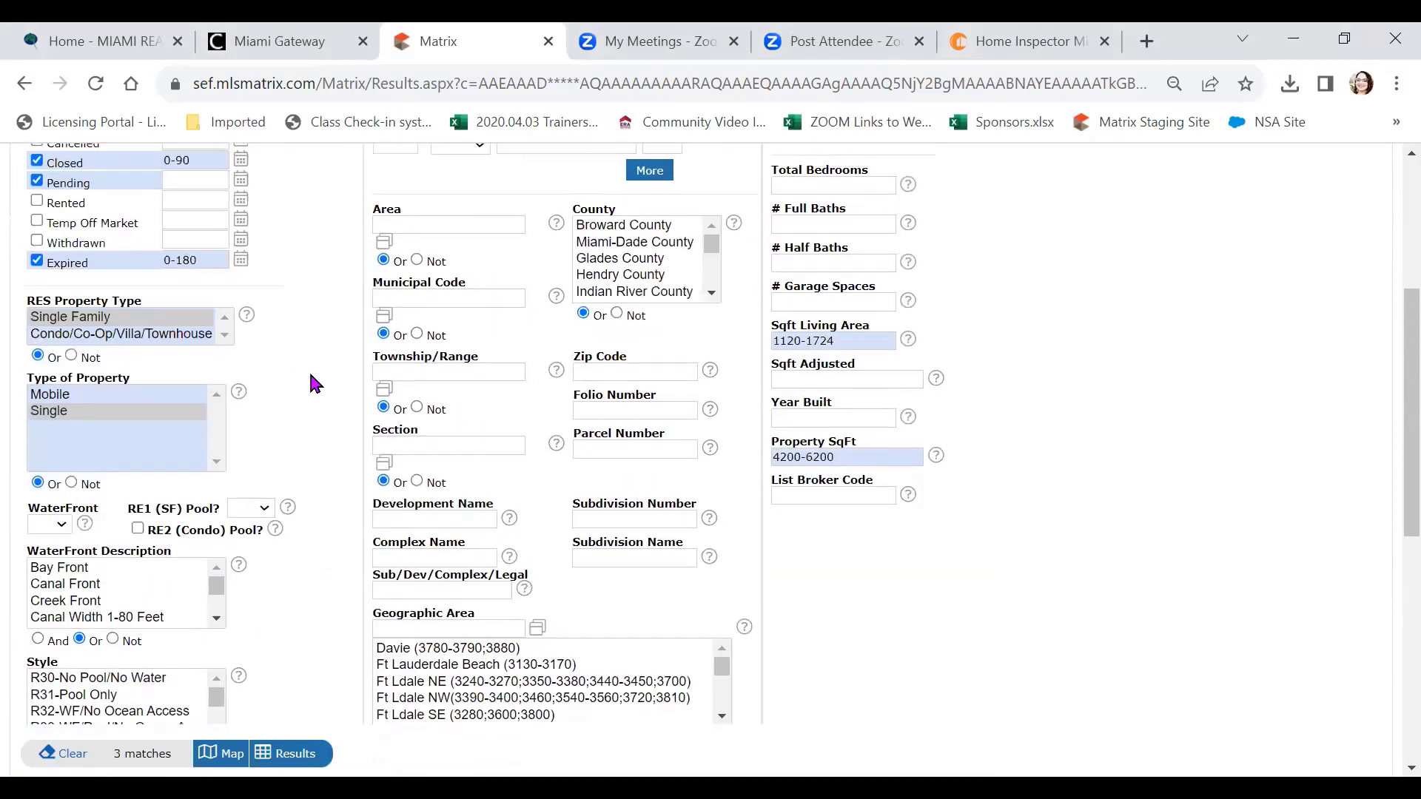
Change the Expired date range to 0-90 days
click(219, 256)
scroll(398, 266, up, 2)
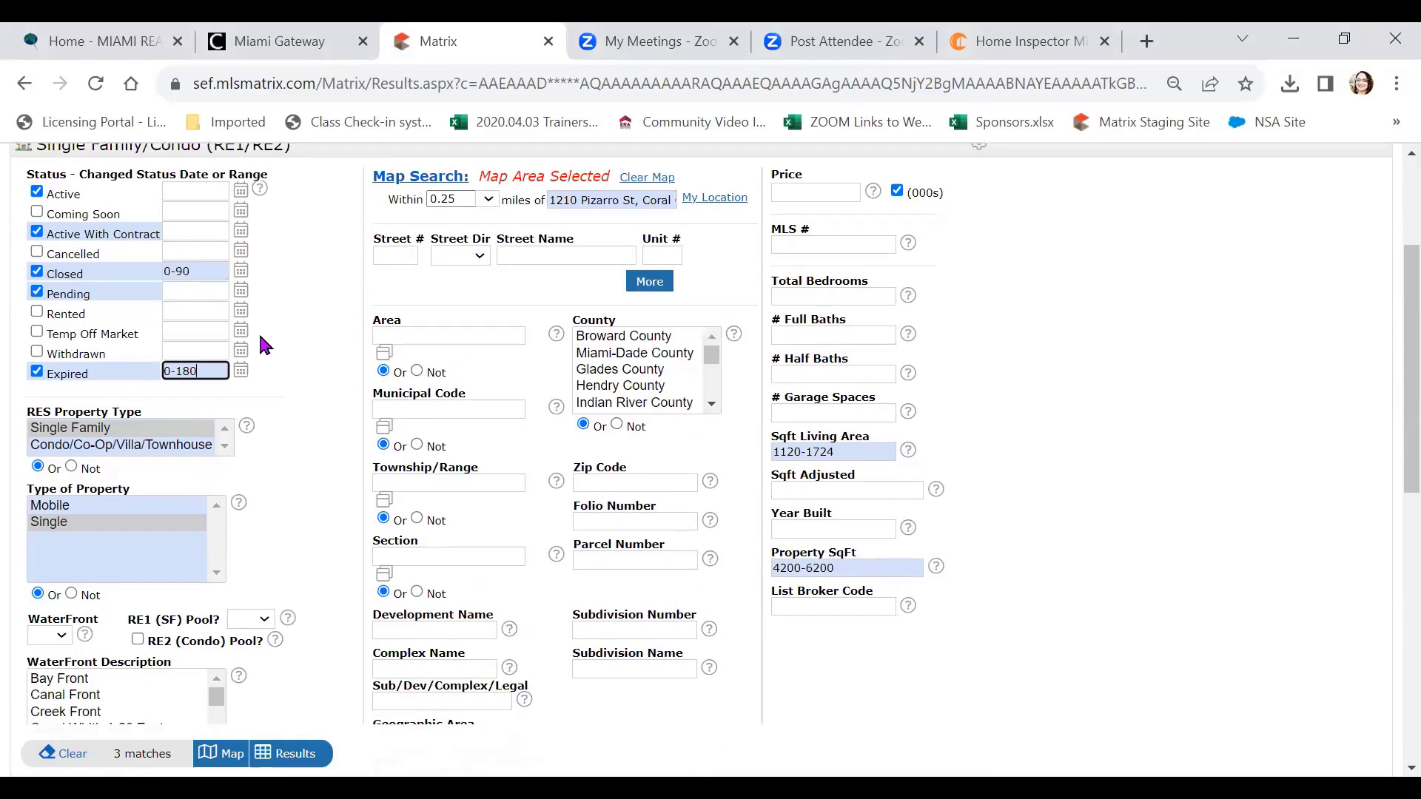
key(BackSpace)
key(BackSpace)
key(BackSpace)
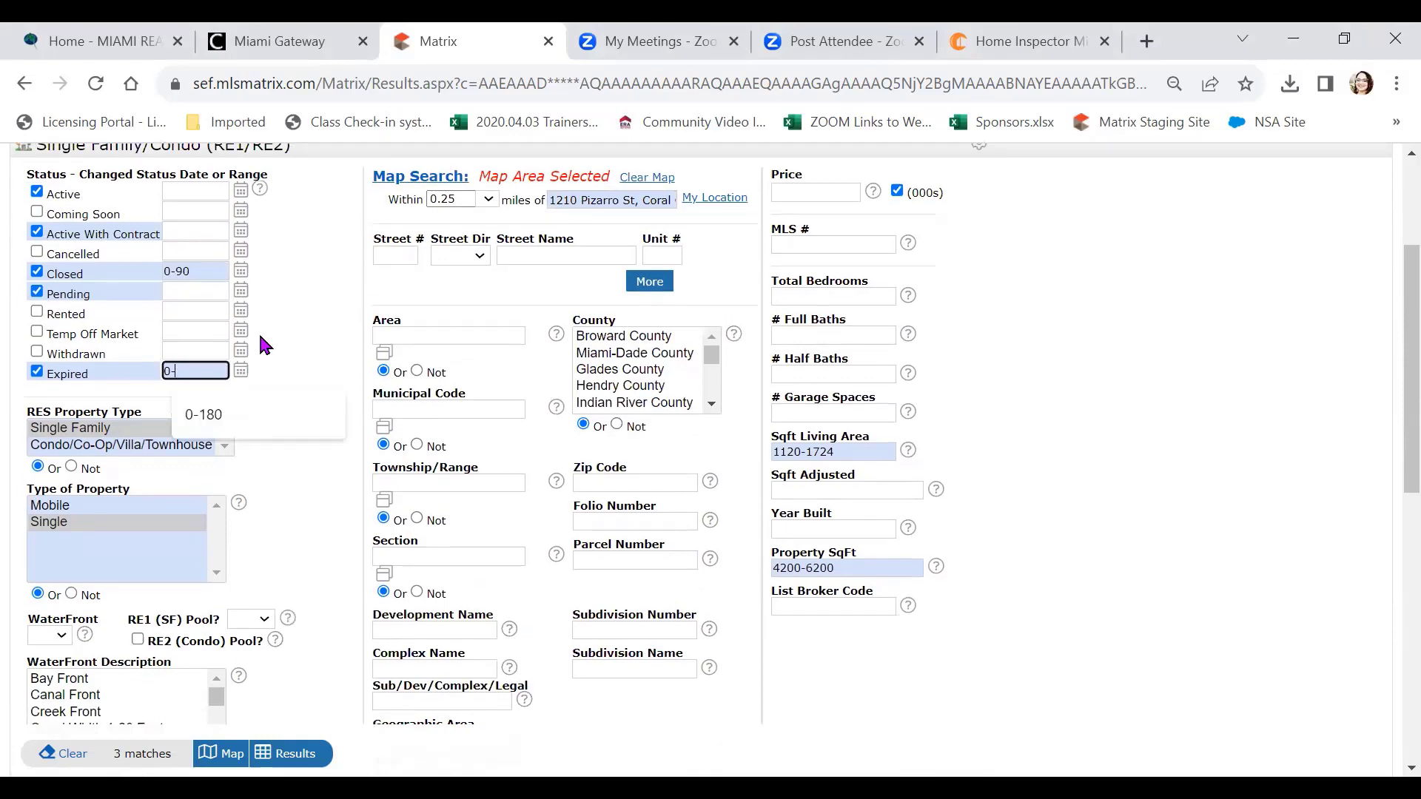
text(90)
click(291, 304)
scroll(295, 314, down, 7)
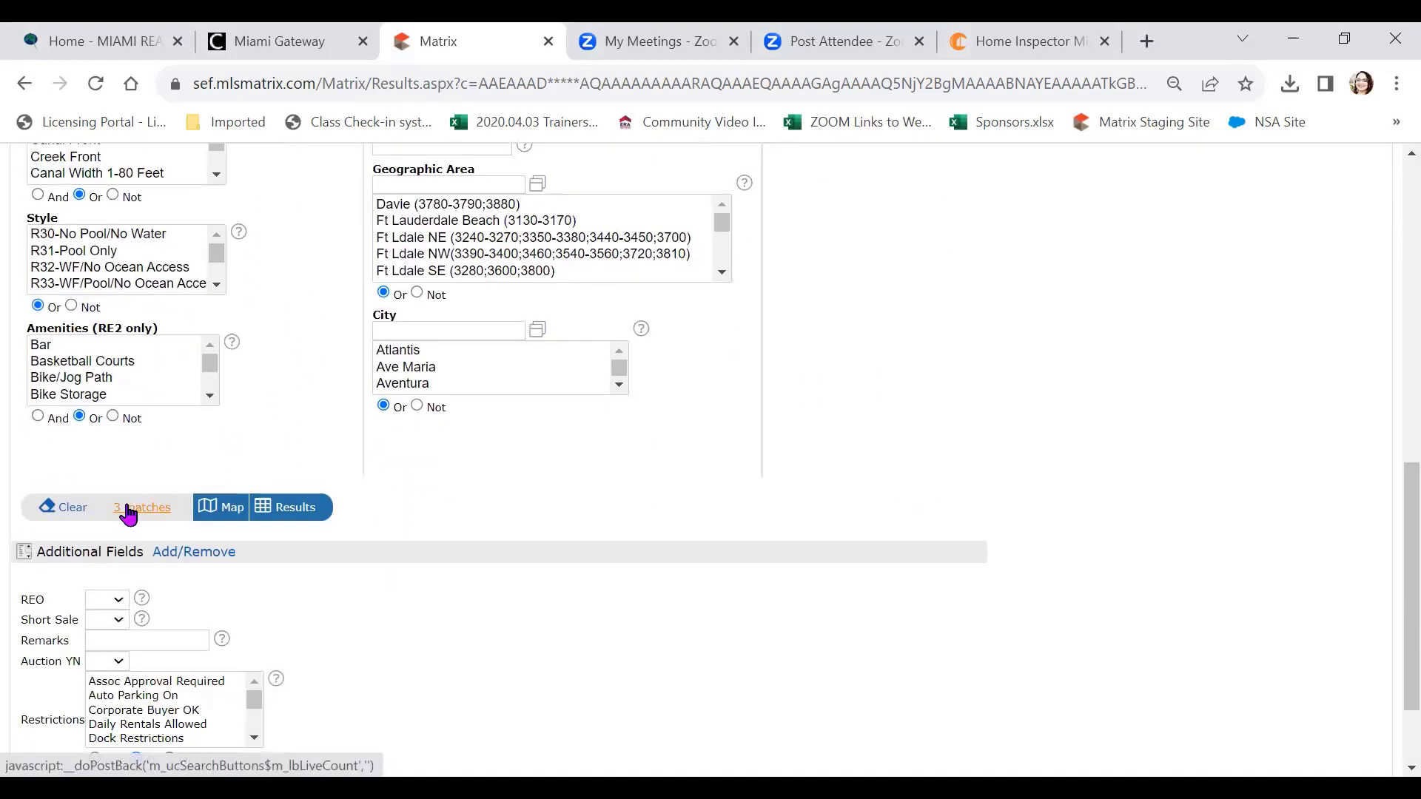
scroll(333, 379, up, 4)
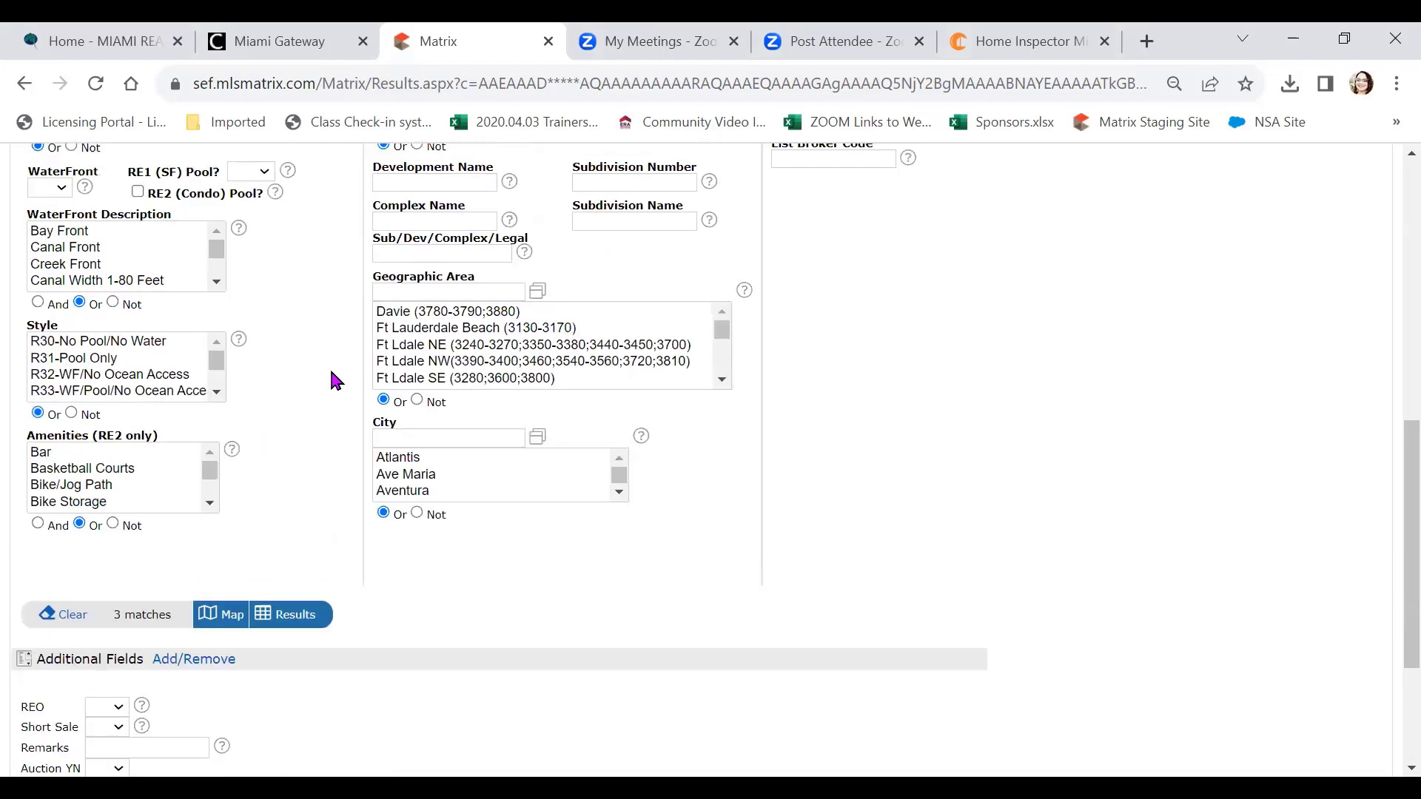
scroll(351, 378, up, 3)
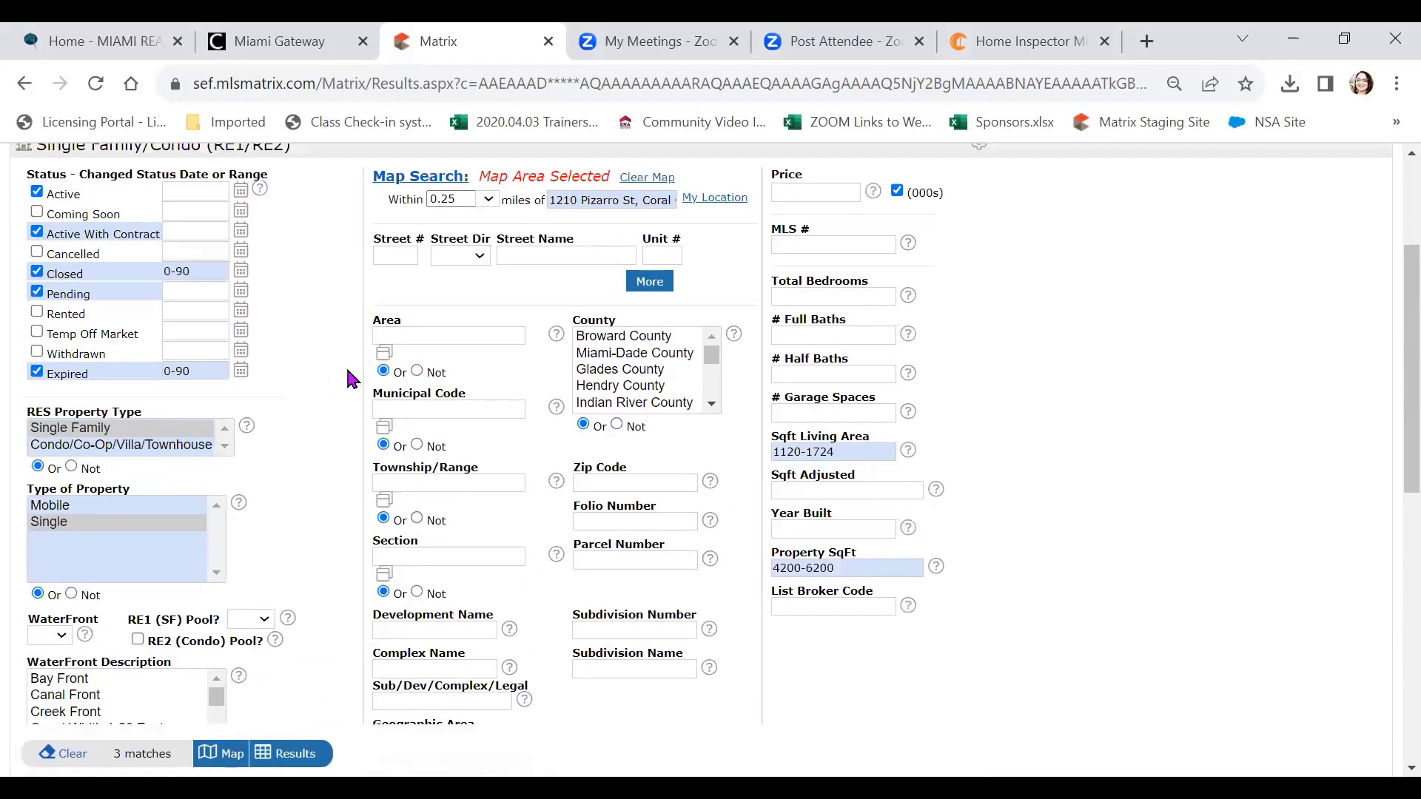
scroll(351, 378, up, 2)
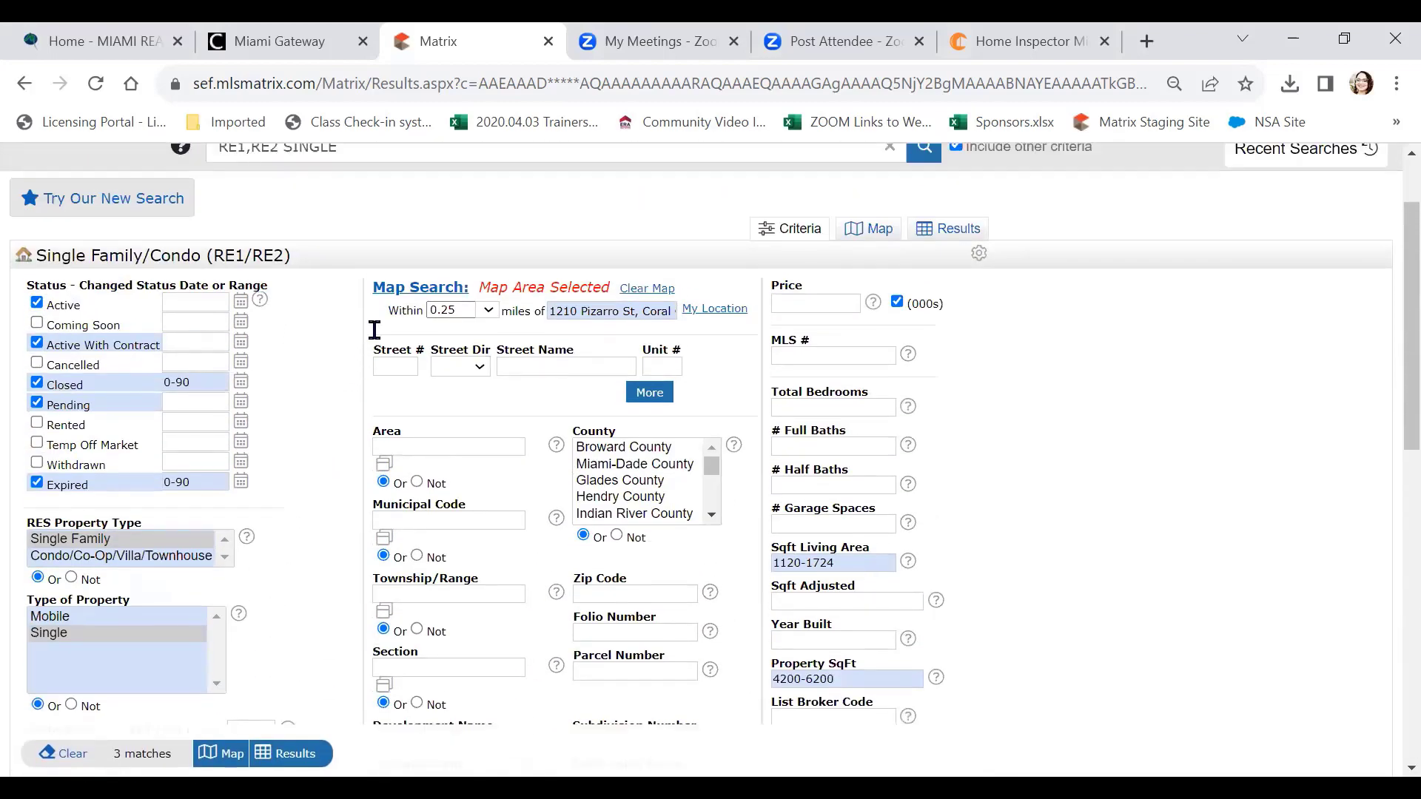
Widen the search radius to 0.5 miles and show the 11 matching listings
click(488, 310)
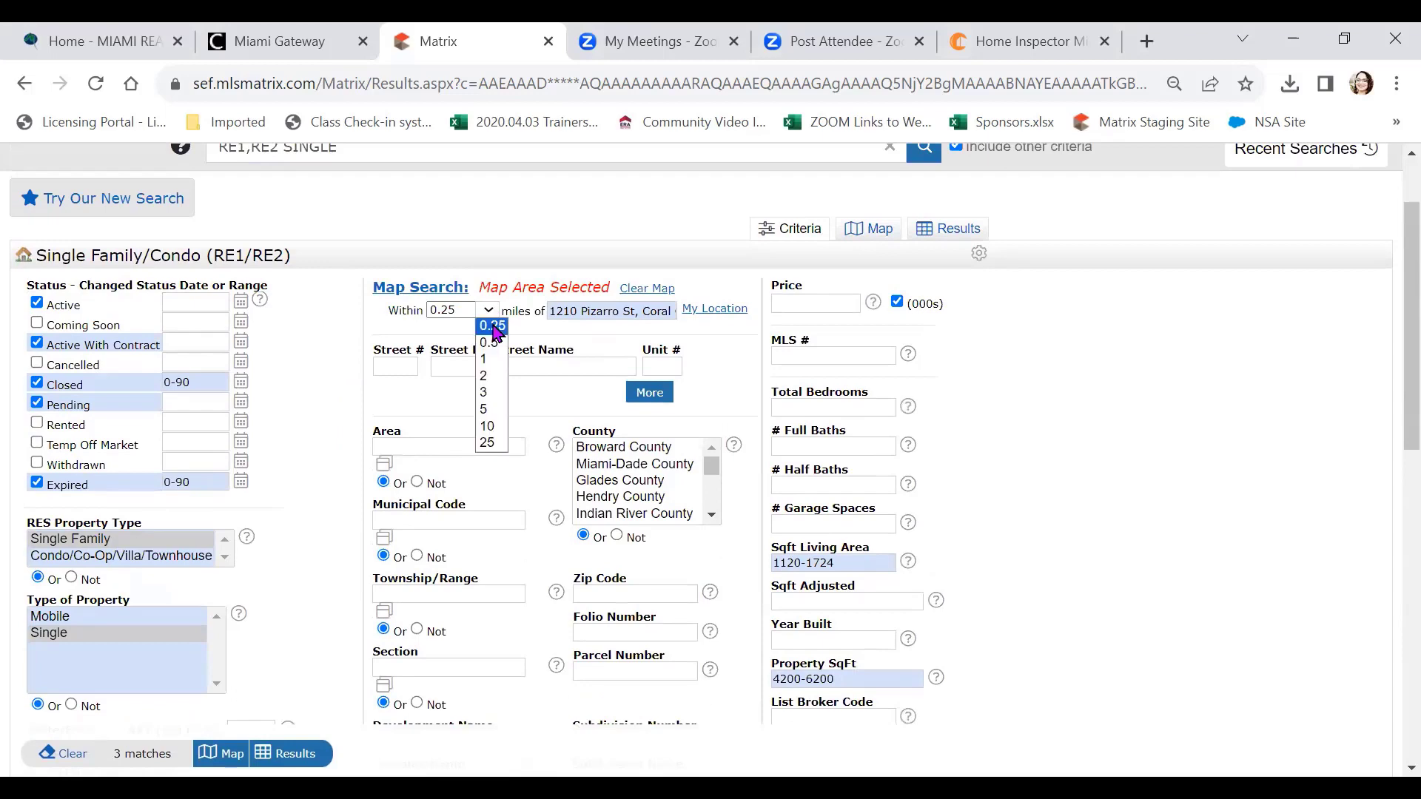
click(489, 343)
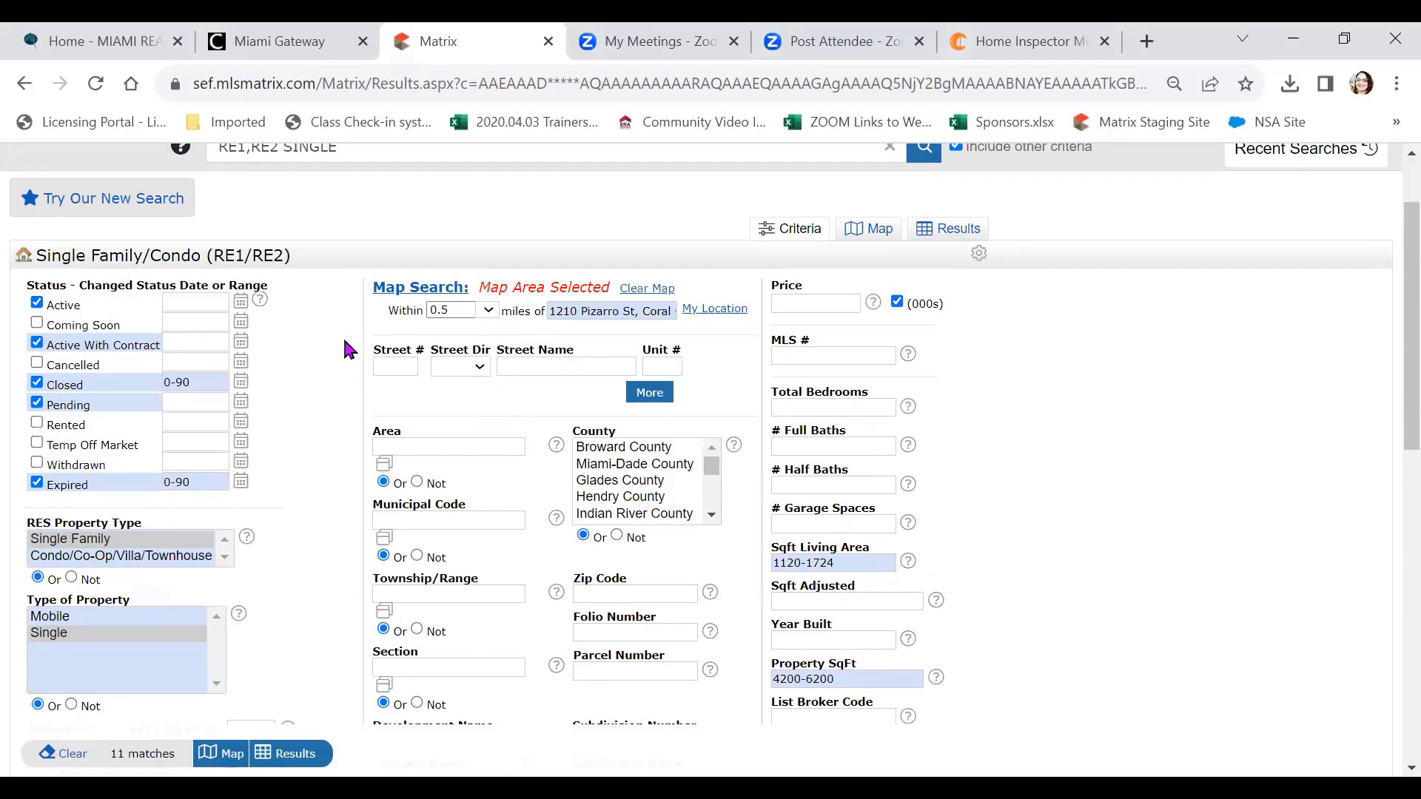
scroll(339, 349, down, 10)
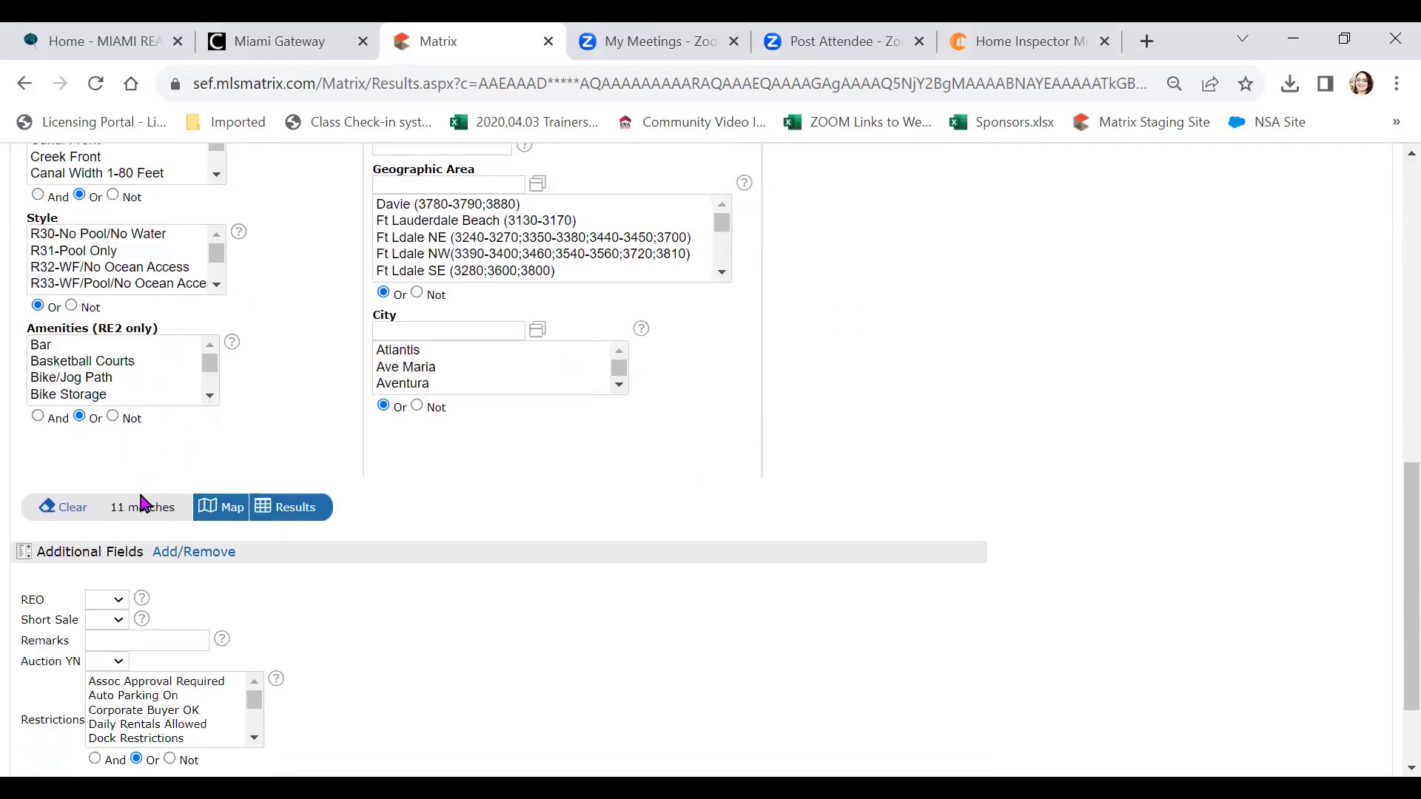
click(303, 508)
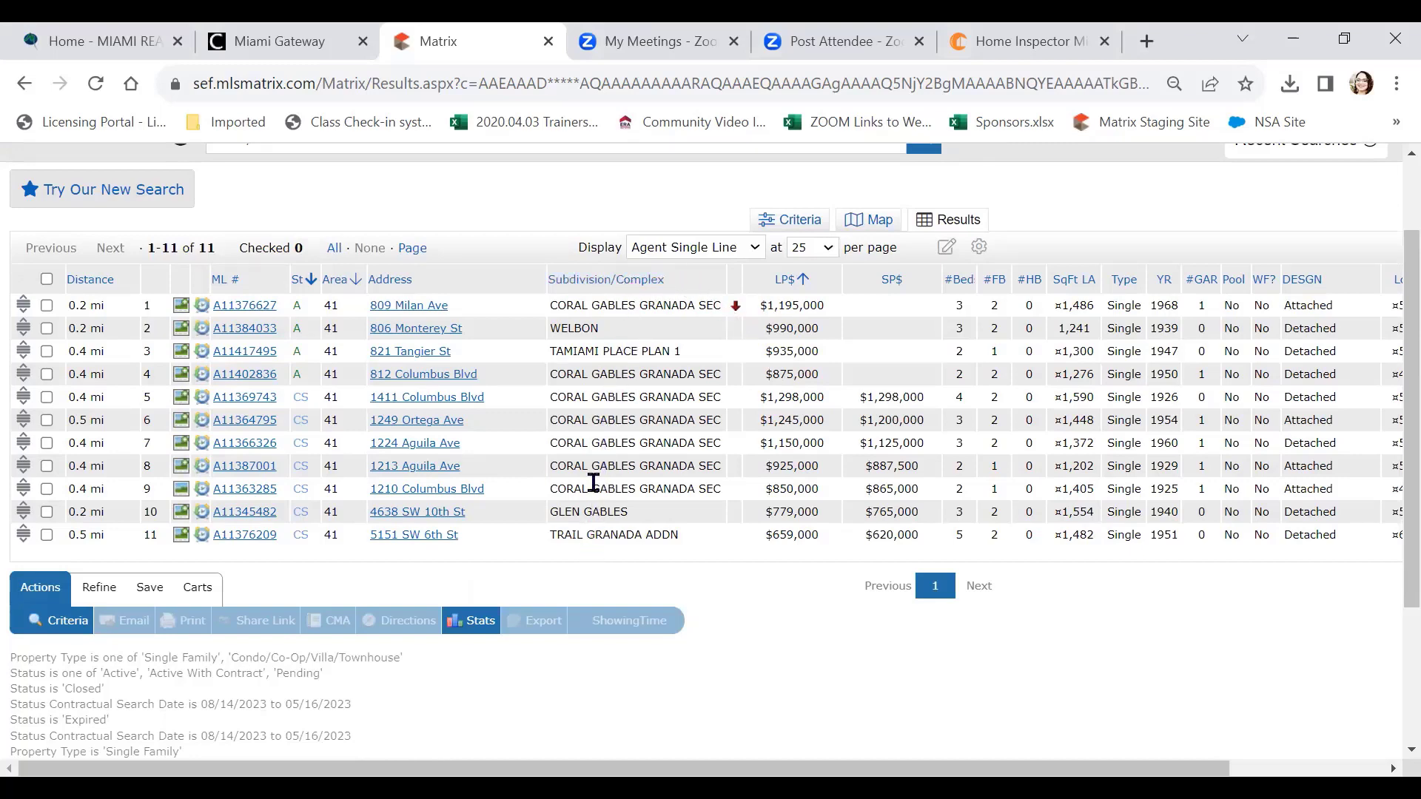
click(598, 286)
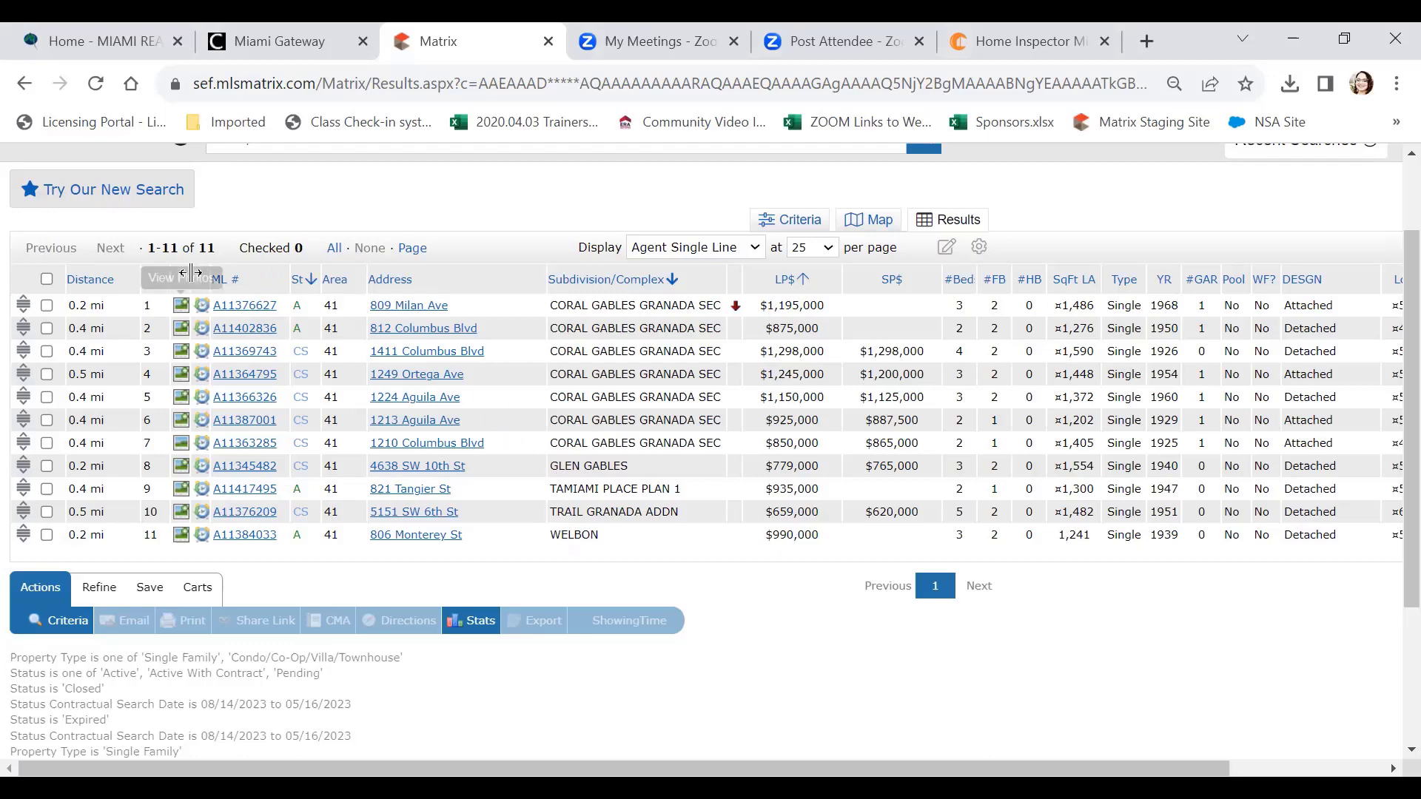
click(44, 535)
click(46, 513)
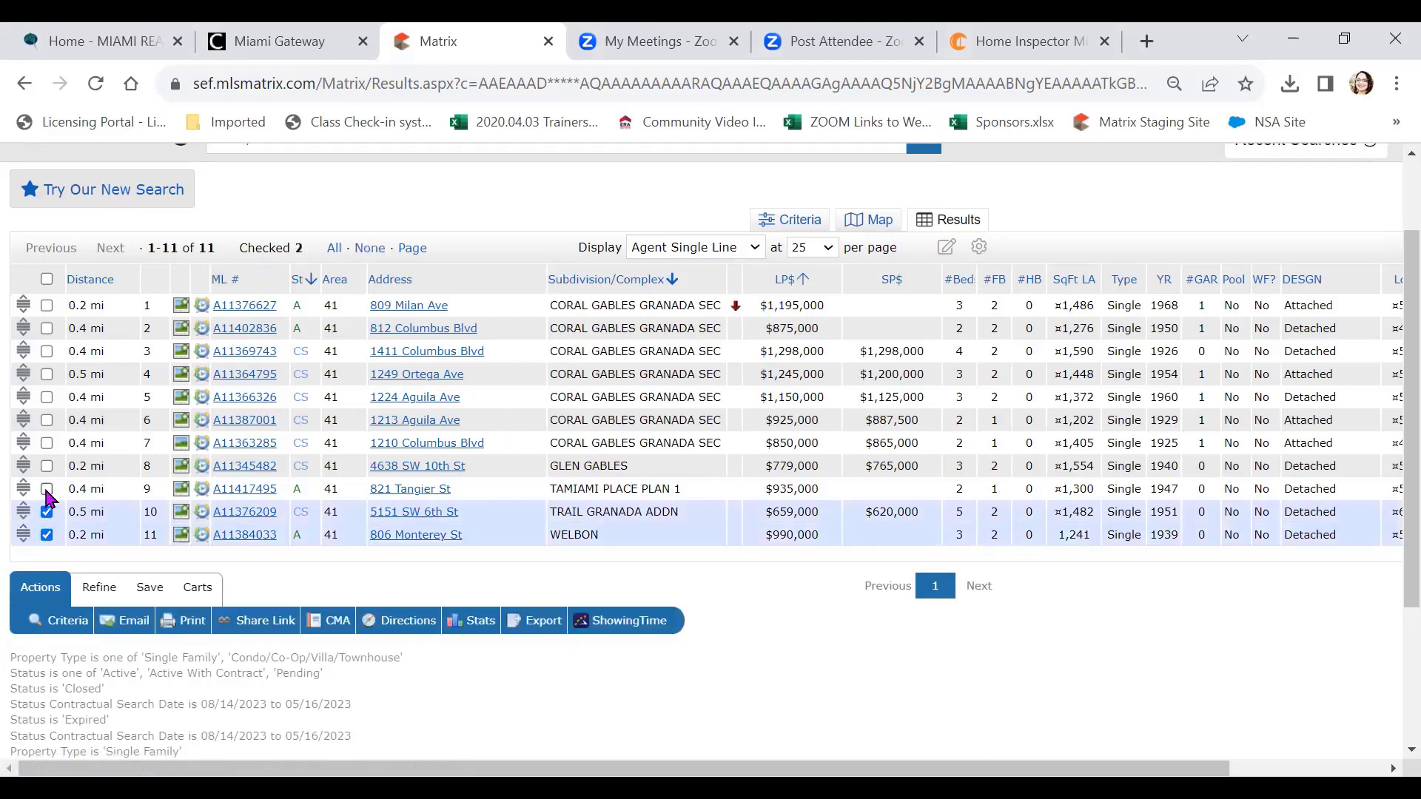
click(47, 490)
click(46, 467)
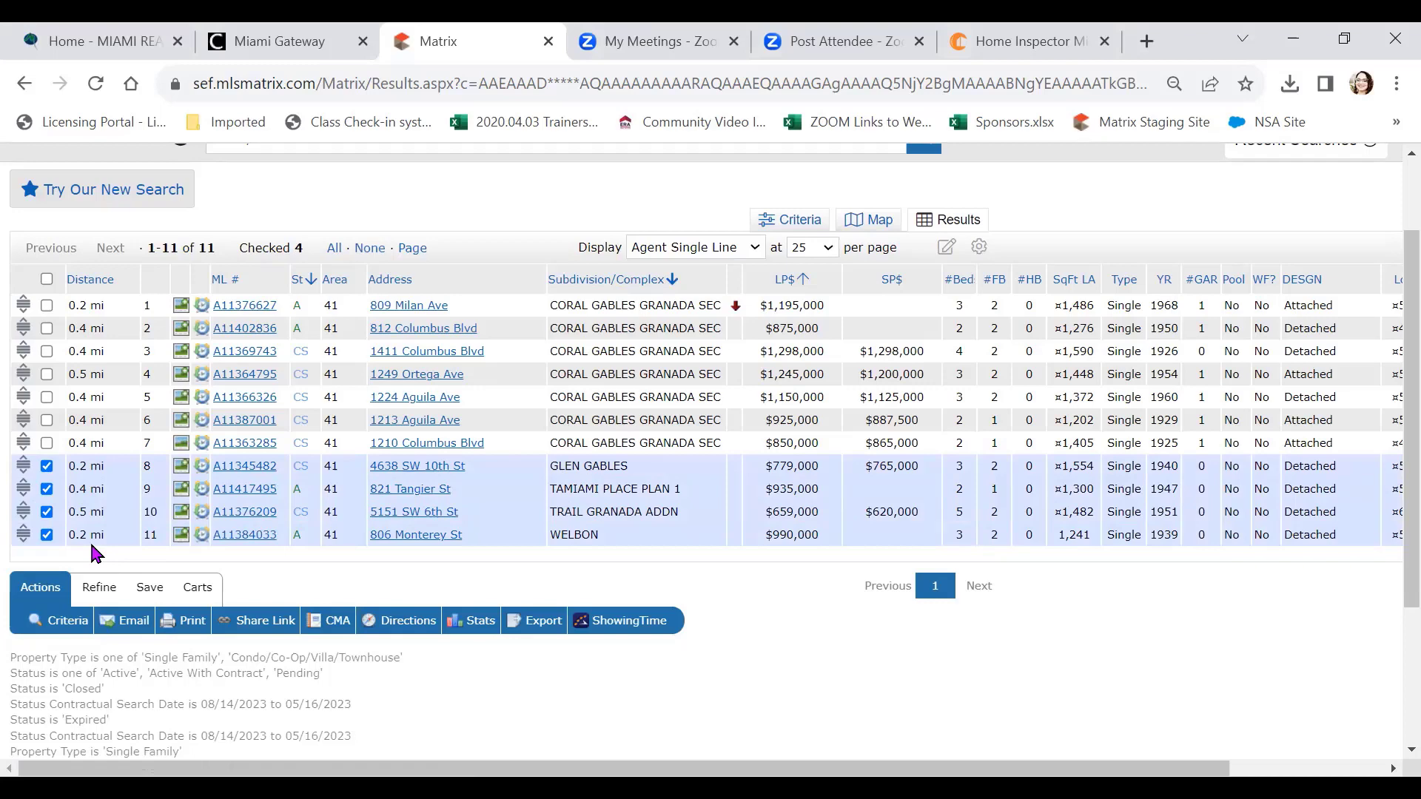
click(47, 465)
click(47, 488)
click(47, 511)
click(47, 534)
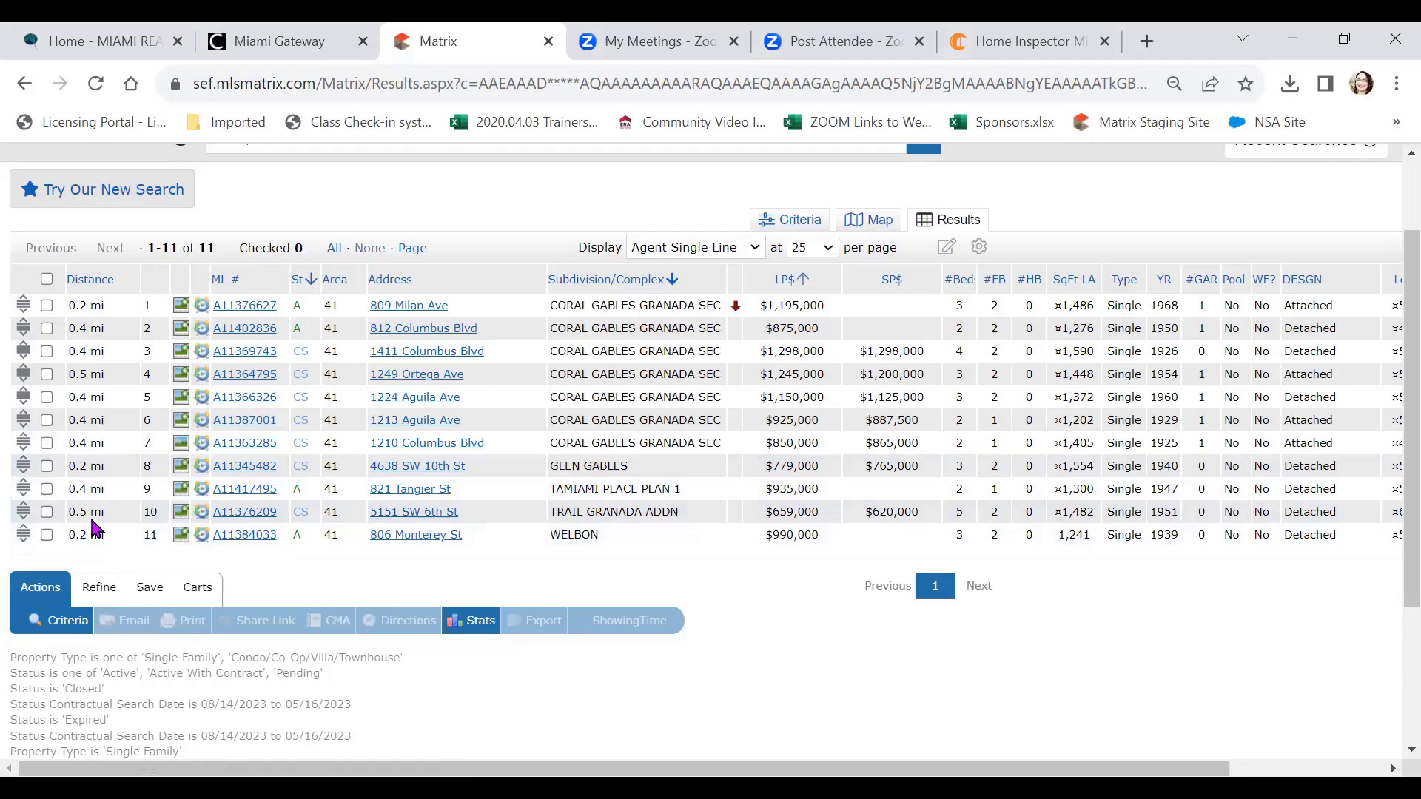
click(47, 305)
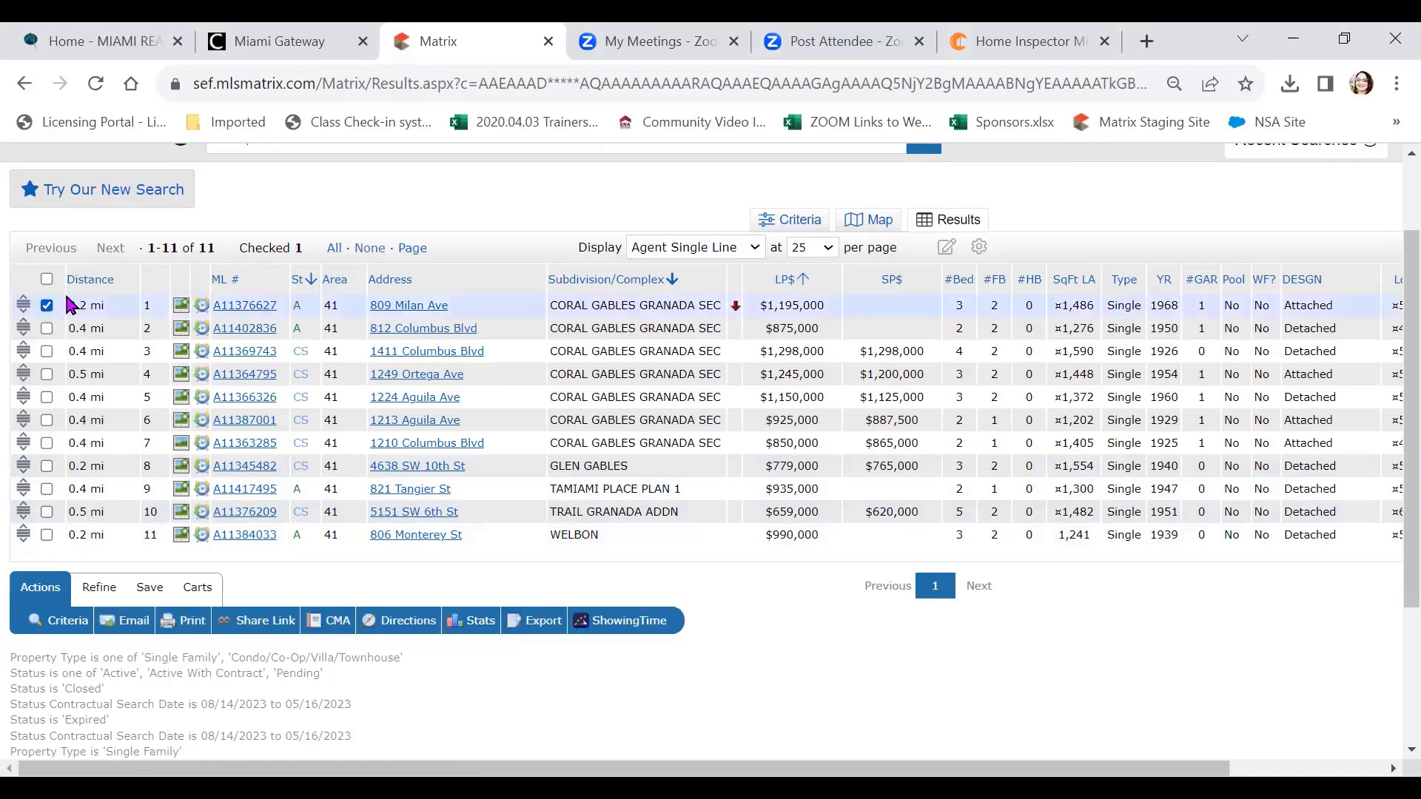
click(239, 300)
scroll(303, 318, down, 2)
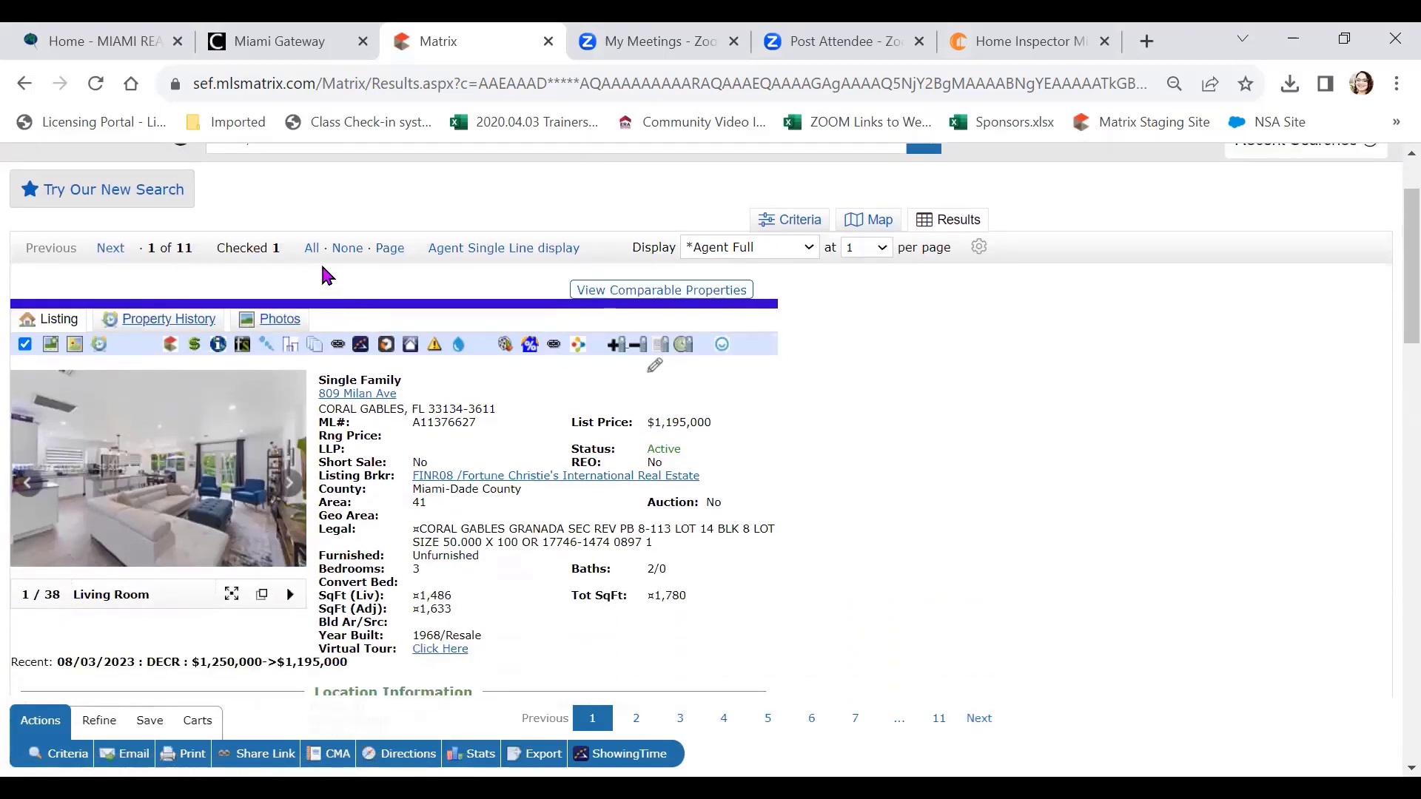
click(73, 353)
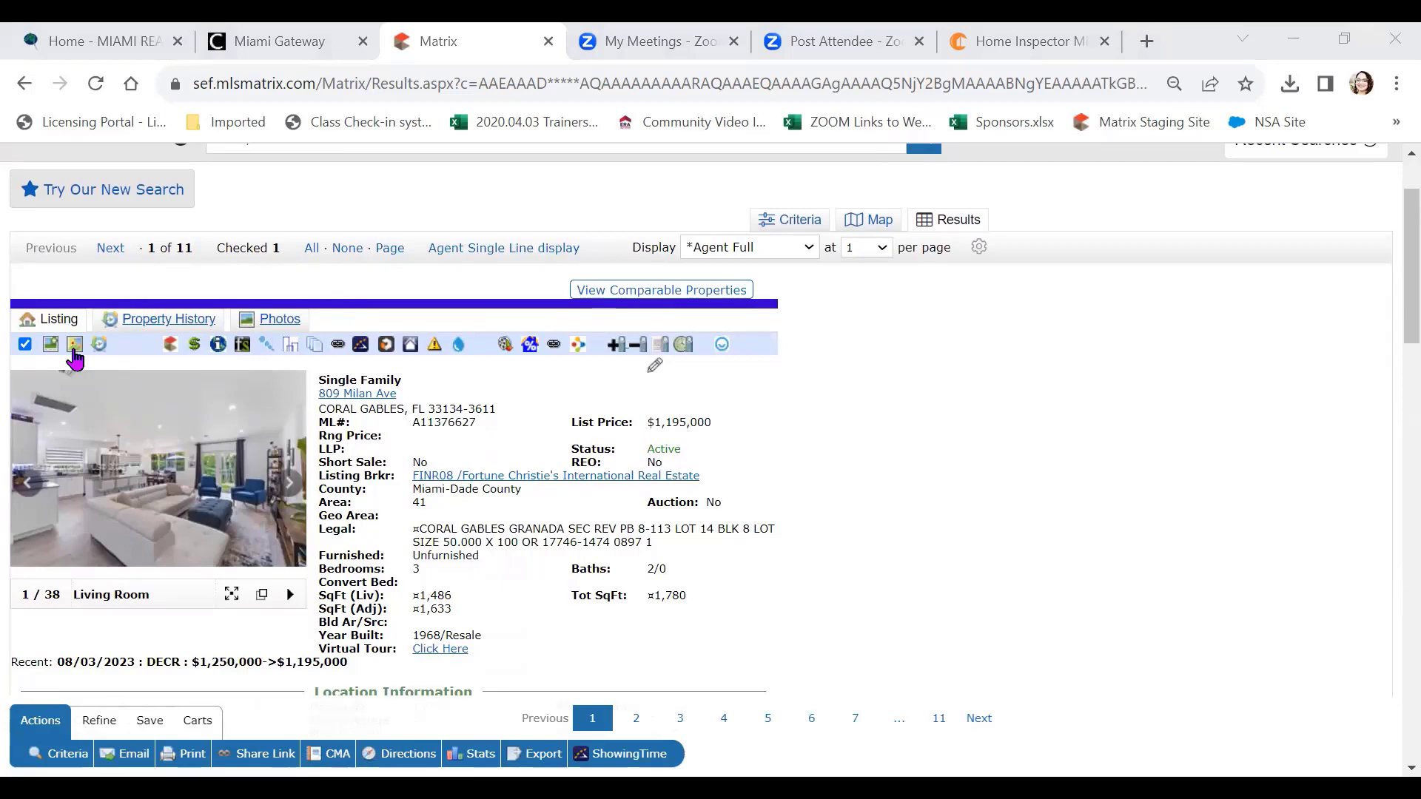
click(350, 305)
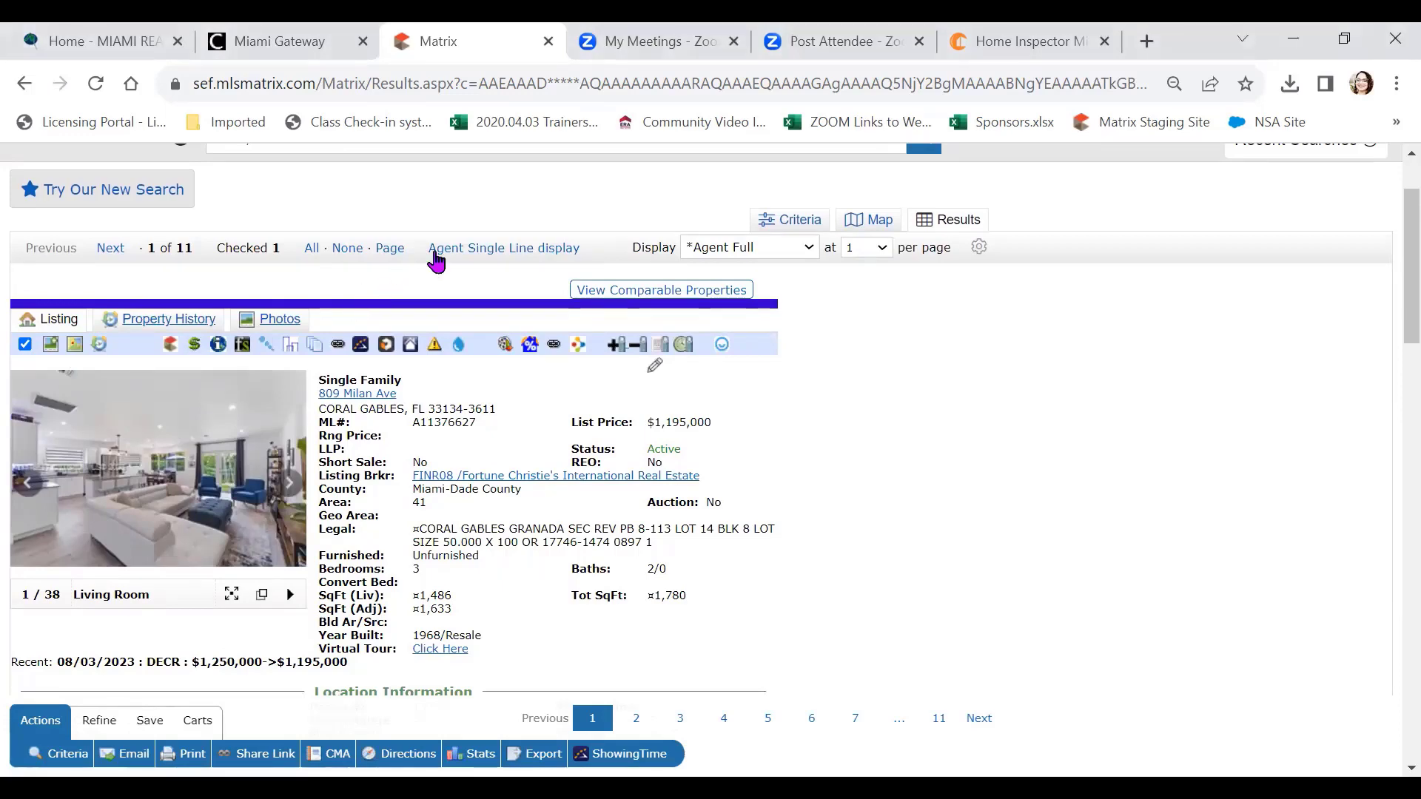
click(483, 251)
Check all 11 listings and plot them on the map with the search circle in view
click(46, 280)
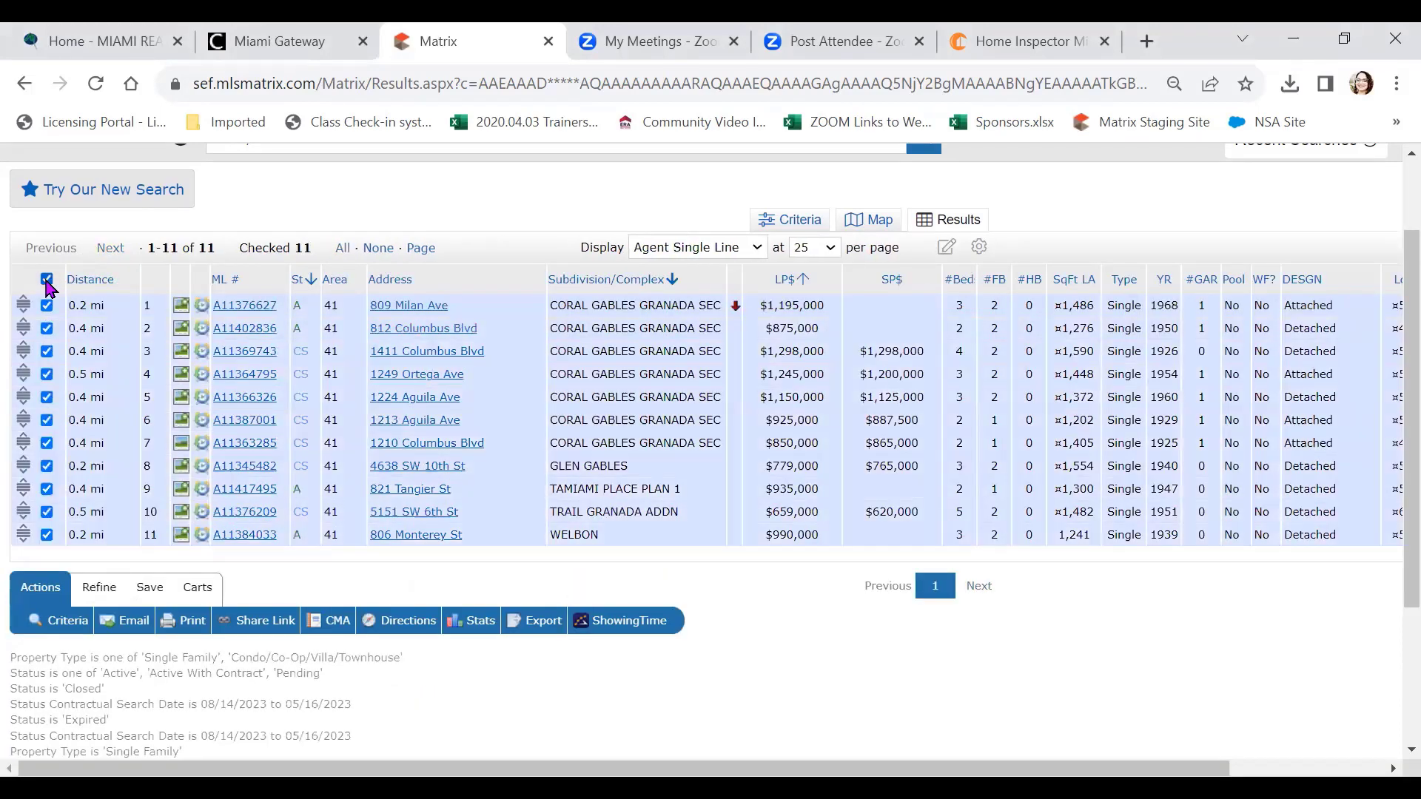
scroll(510, 319, up, 2)
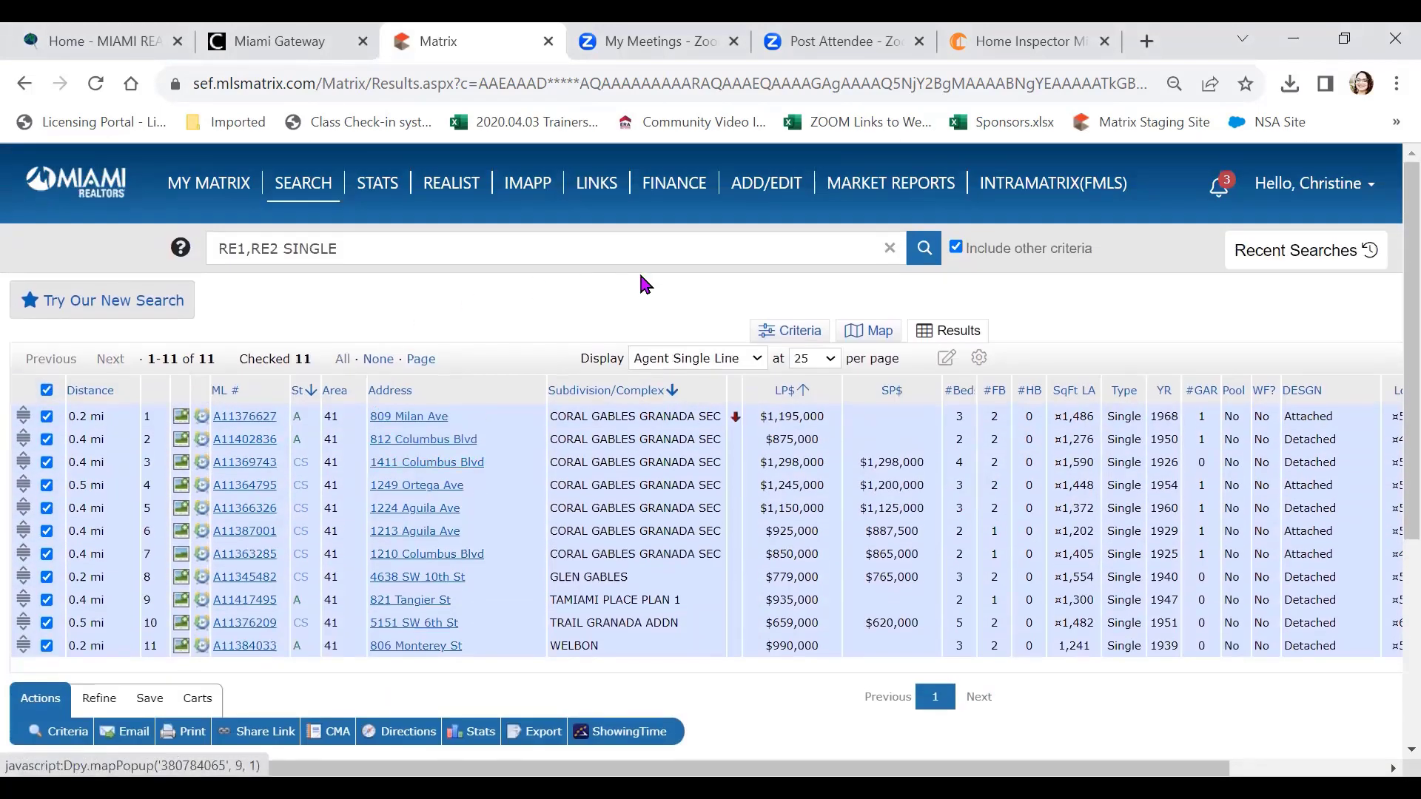
click(877, 337)
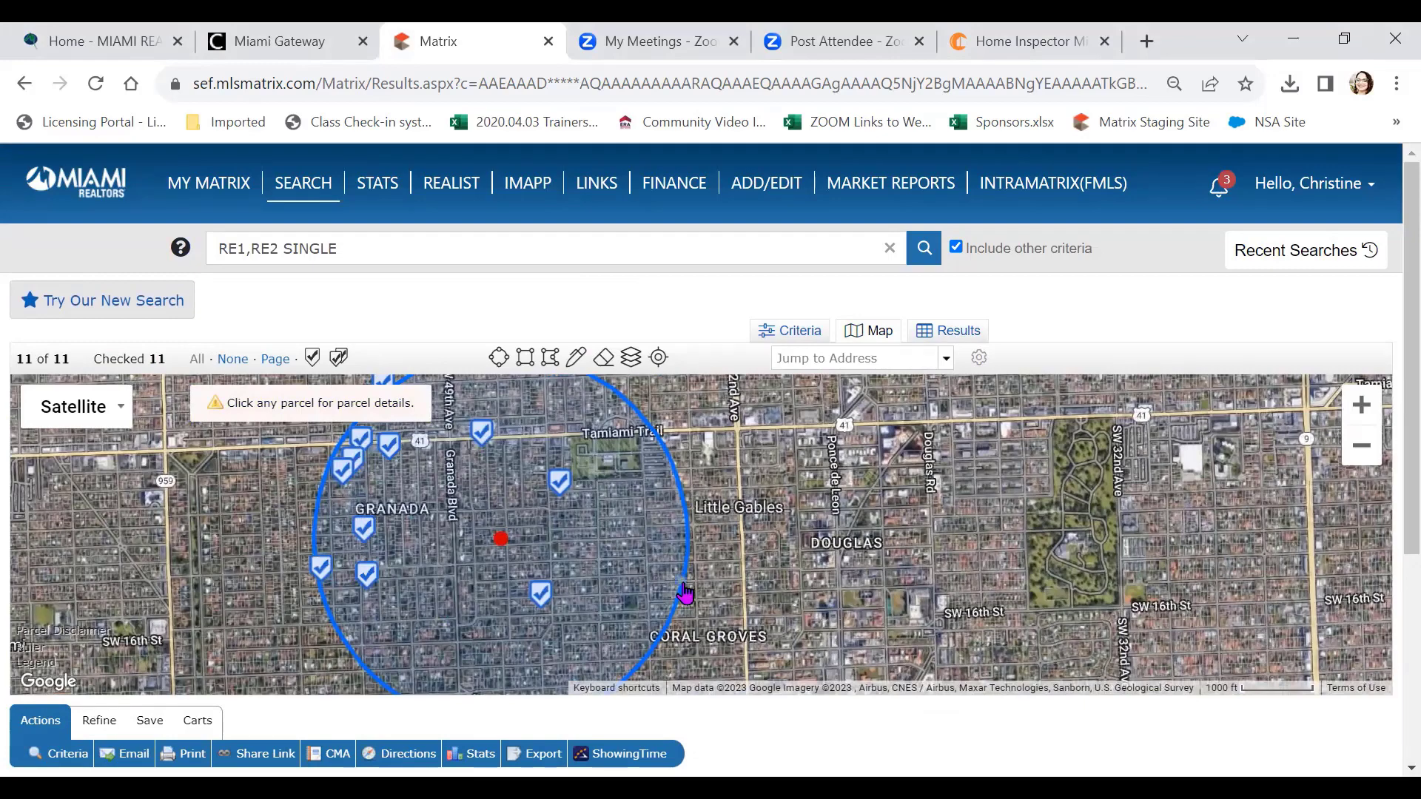
drag(638, 587, 731, 586)
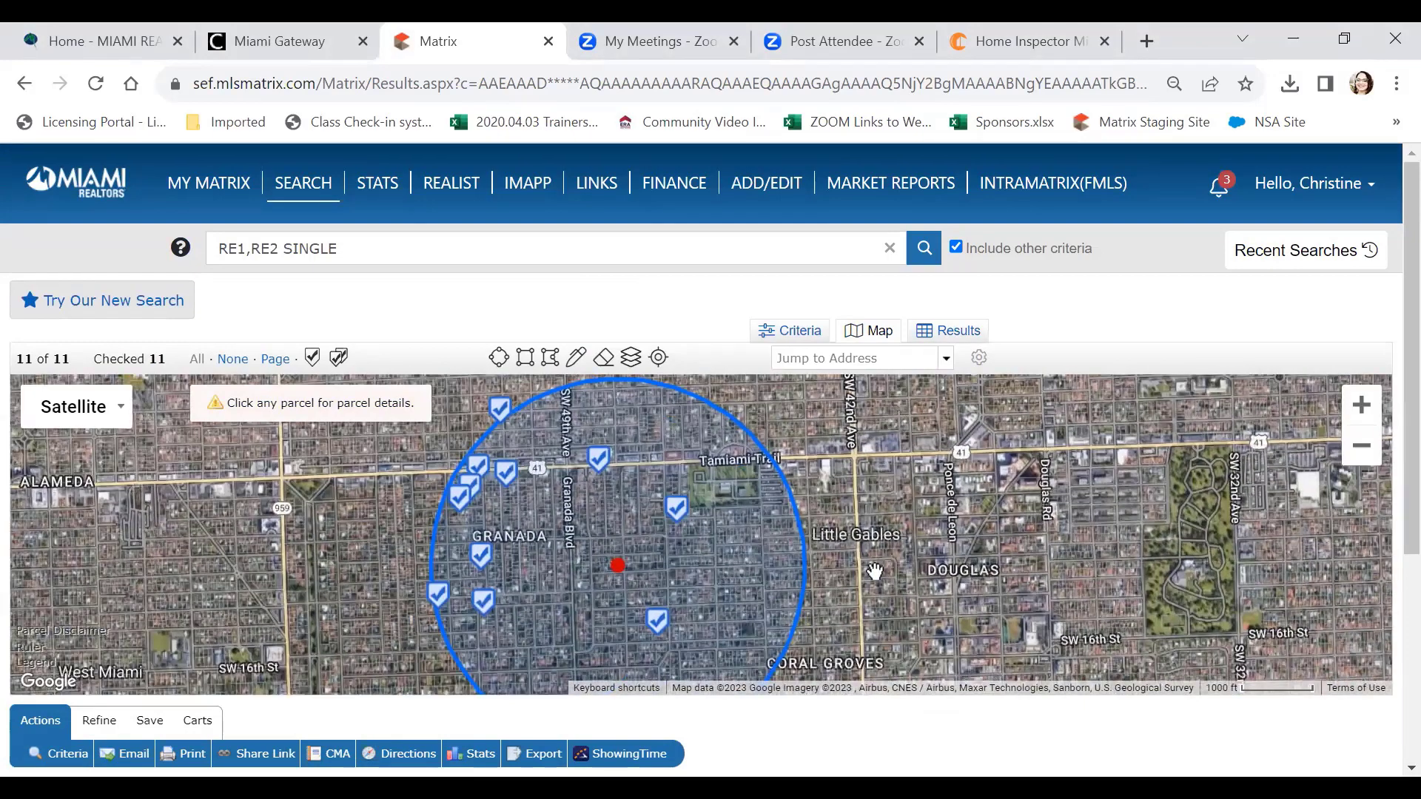
mouse_move(506, 420)
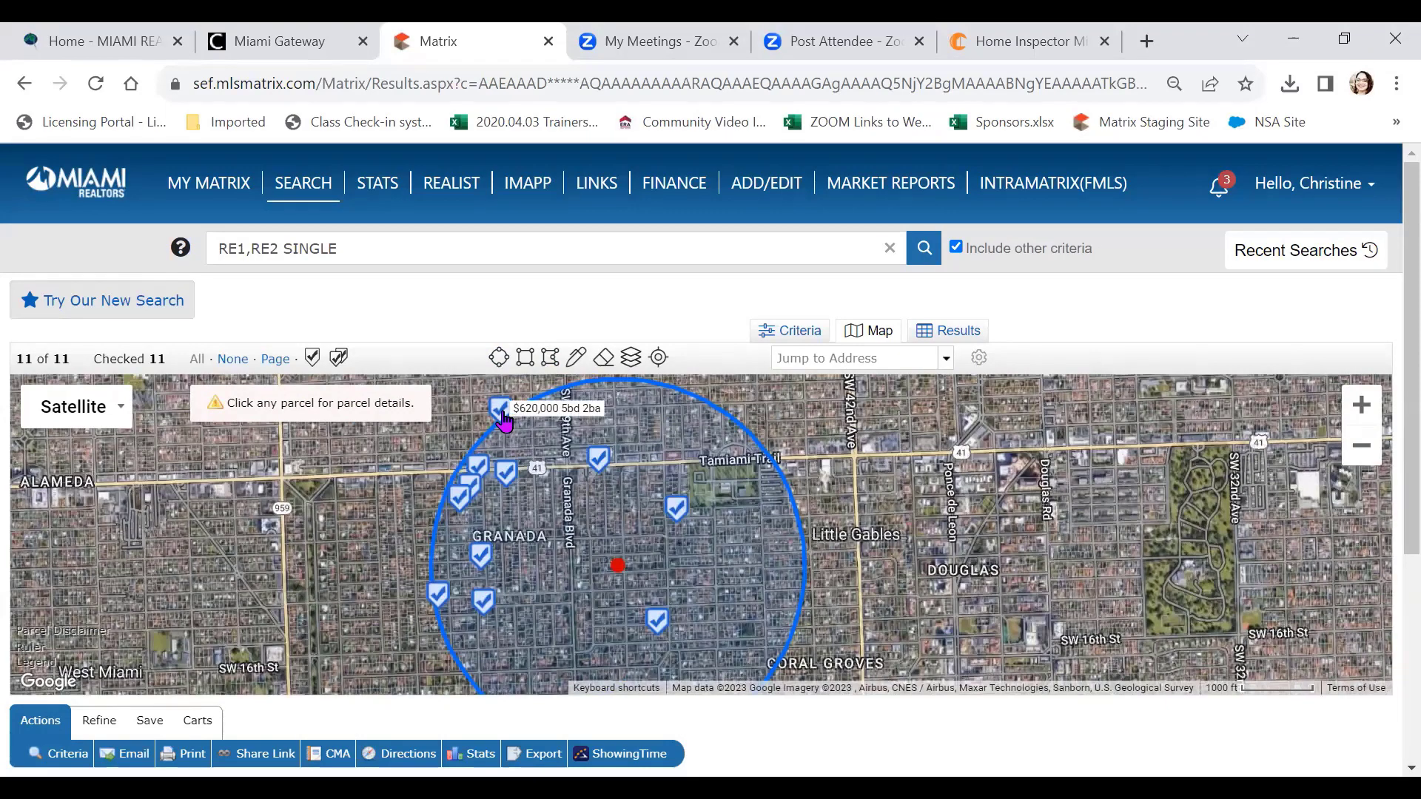
click(504, 418)
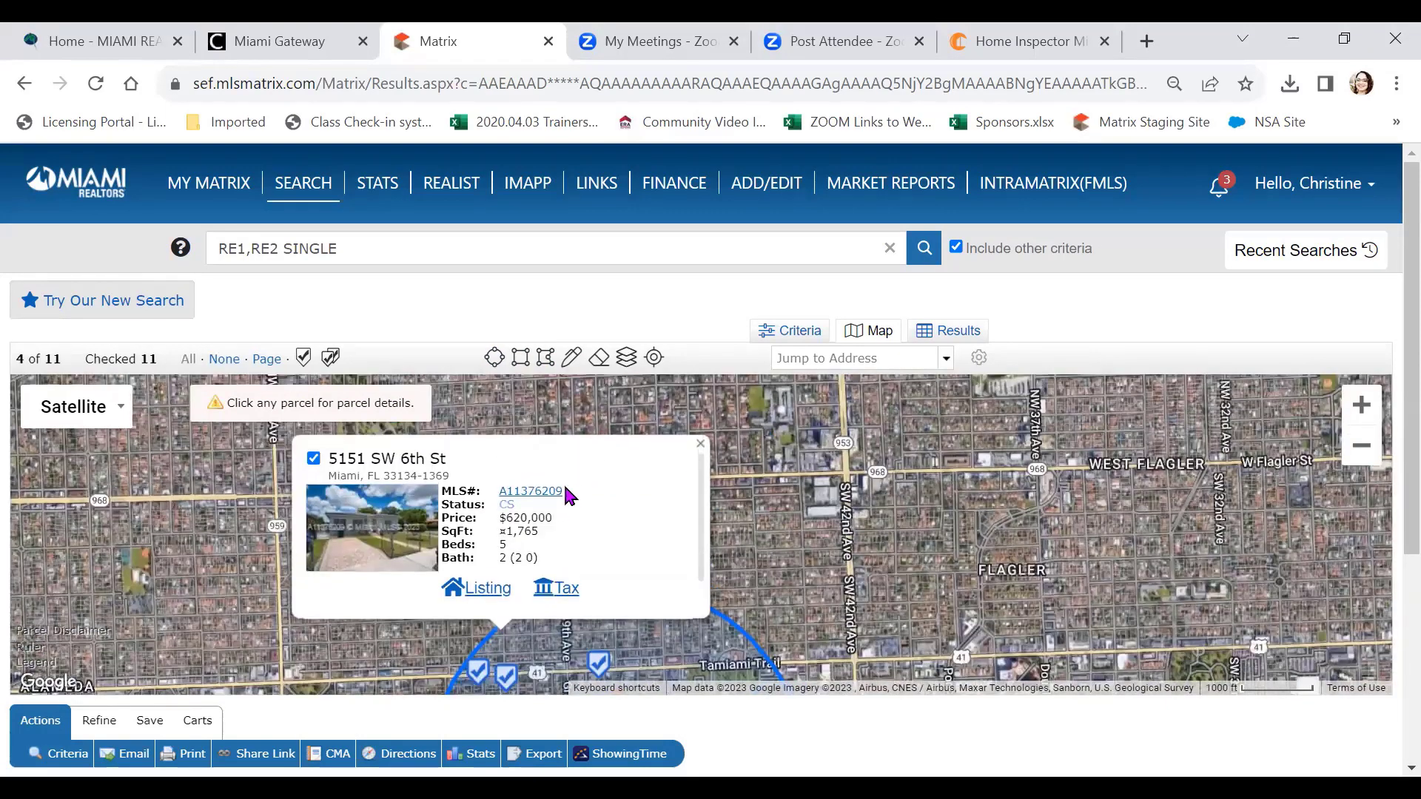
click(313, 459)
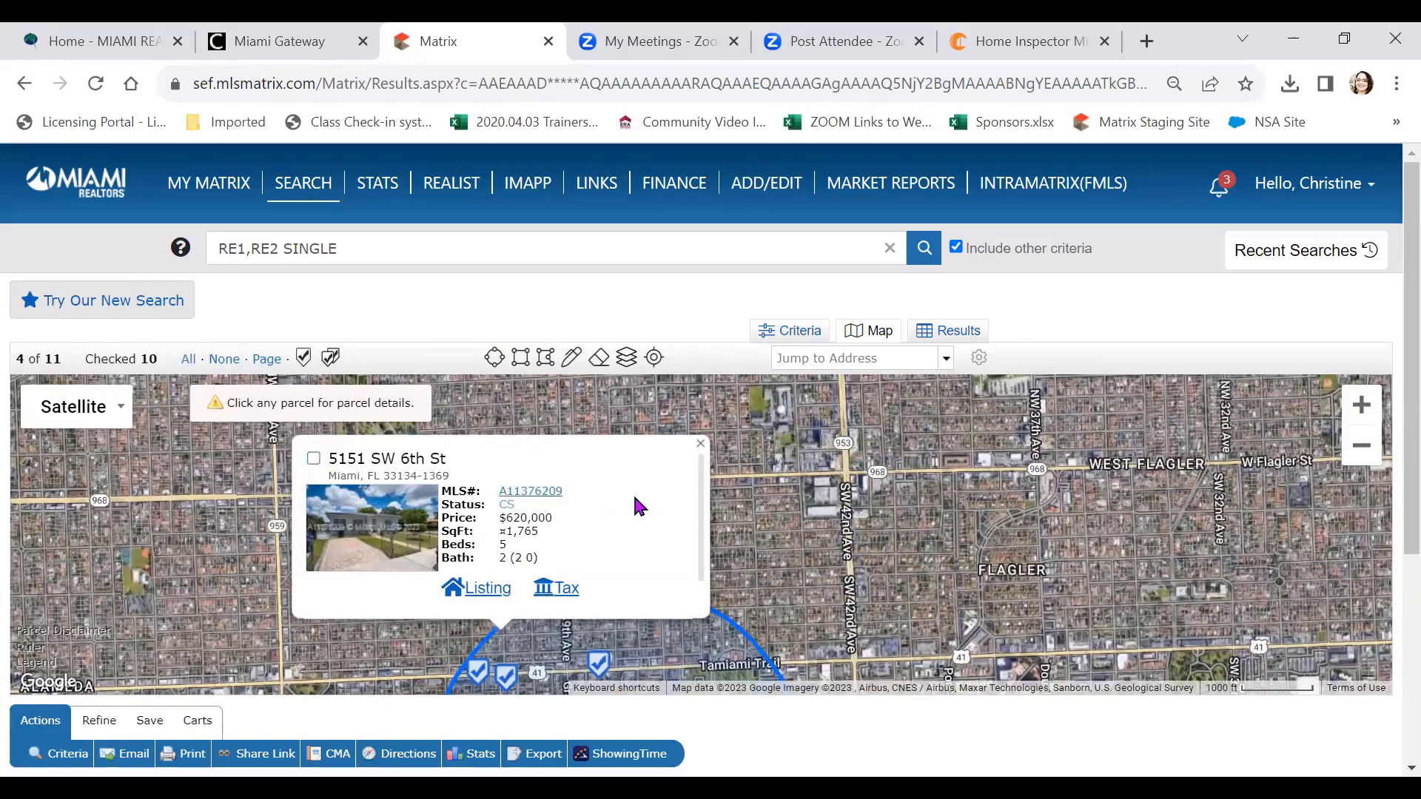
click(700, 443)
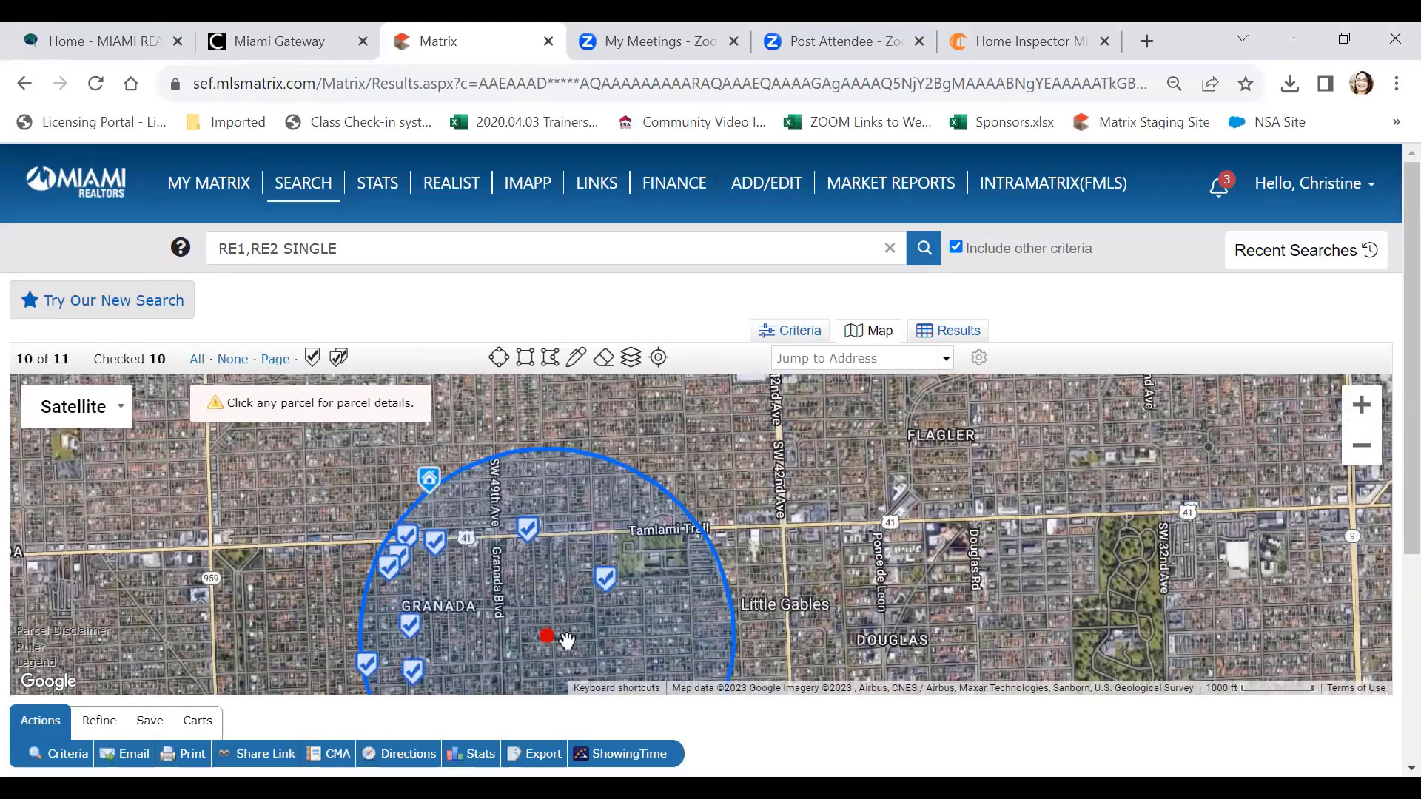
click(936, 335)
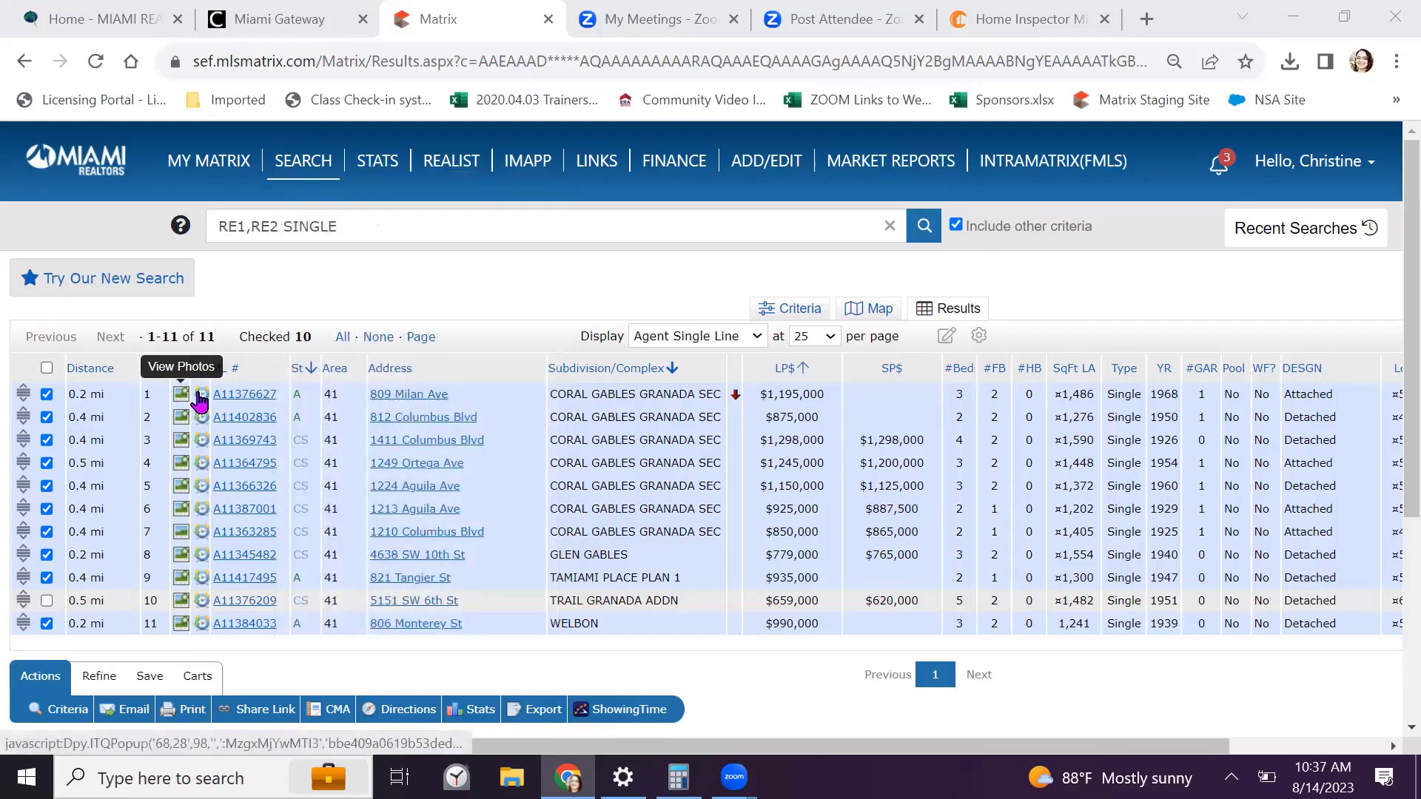
click(238, 396)
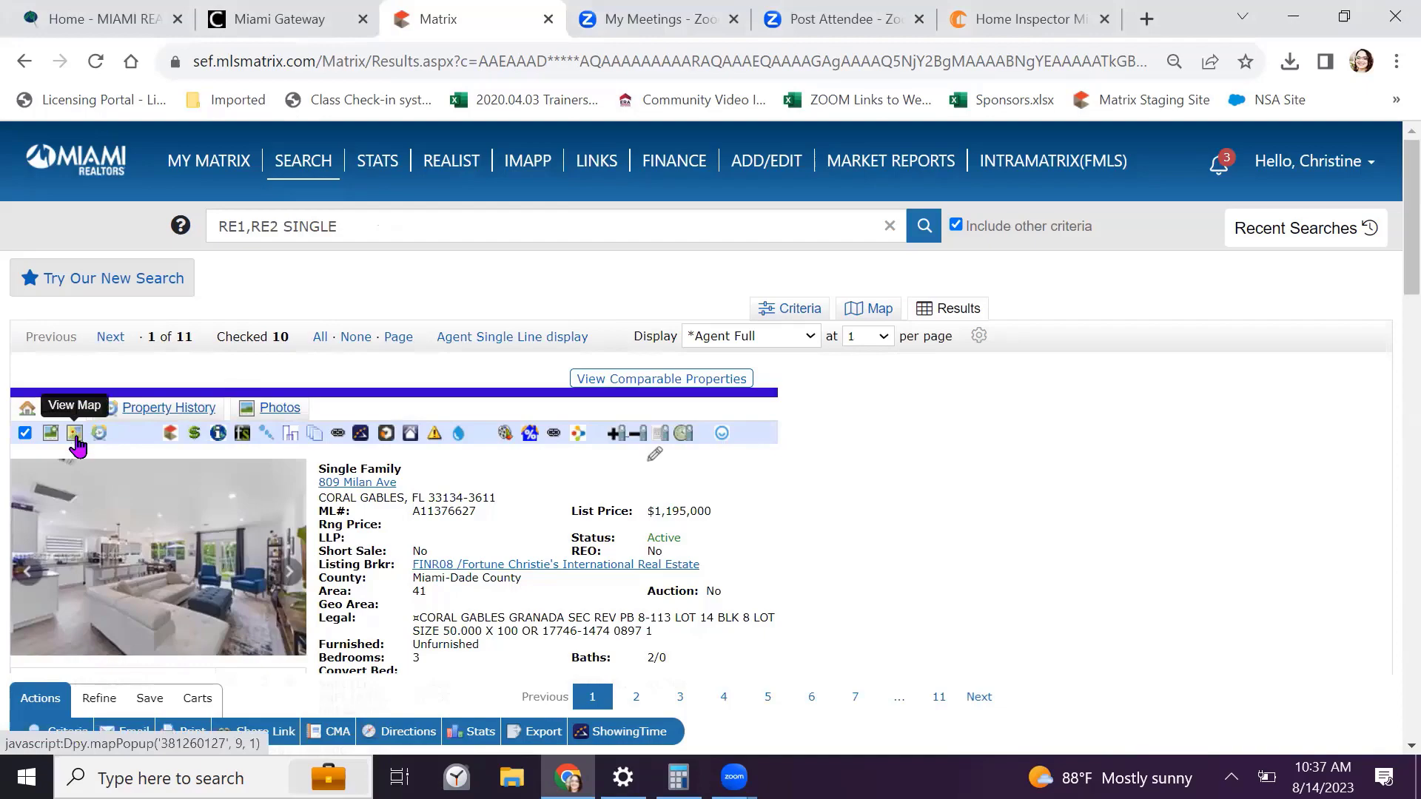
click(76, 440)
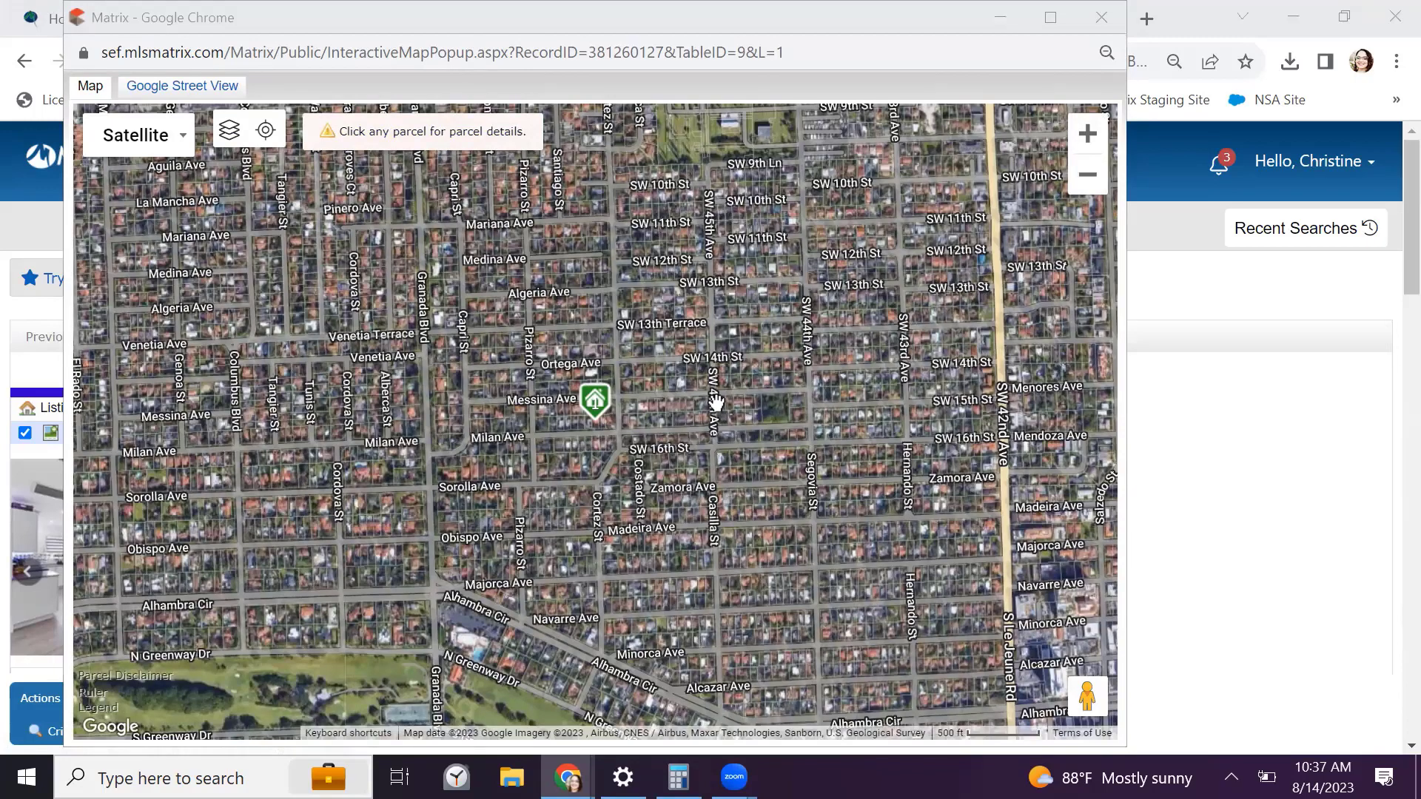
scroll(535, 416, up, 1)
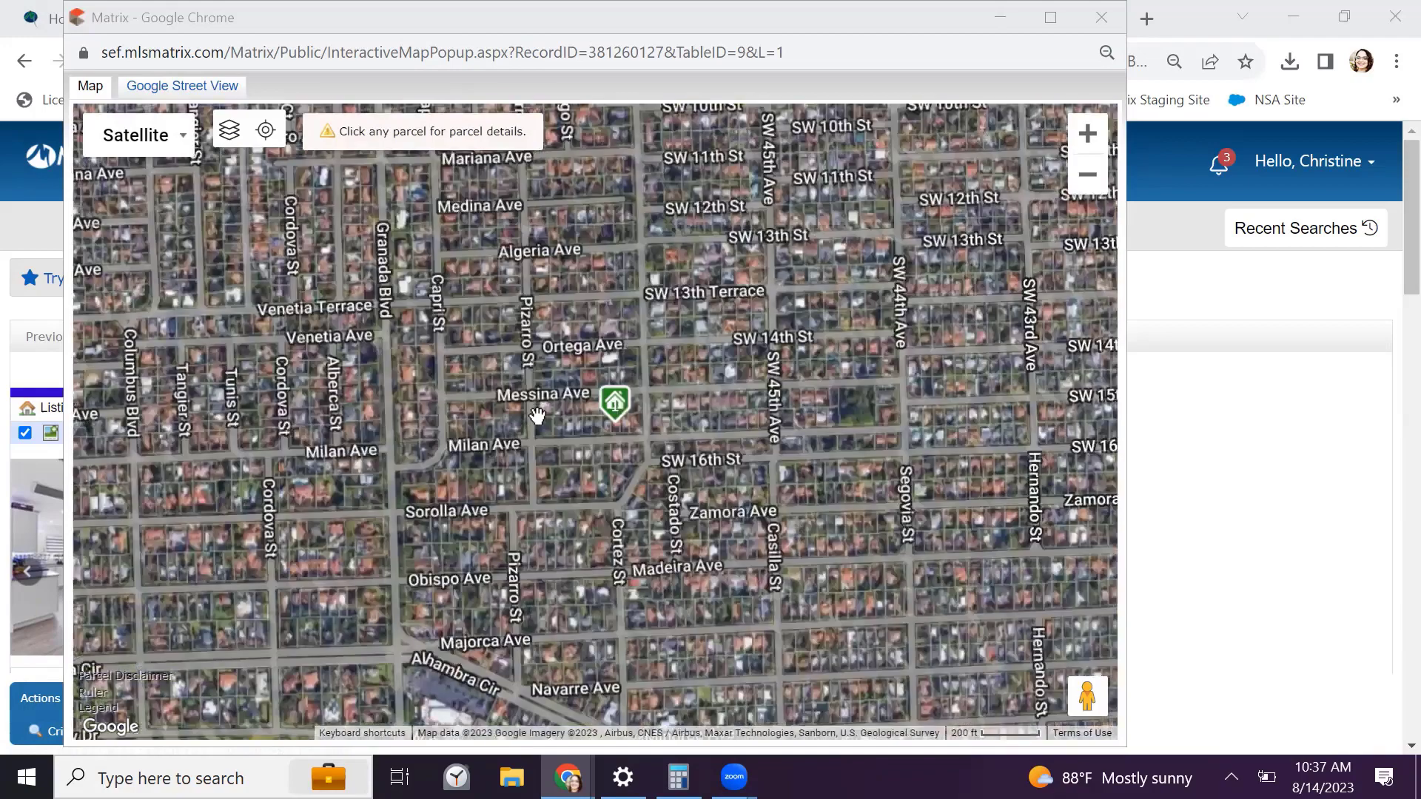
drag(599, 448, 555, 485)
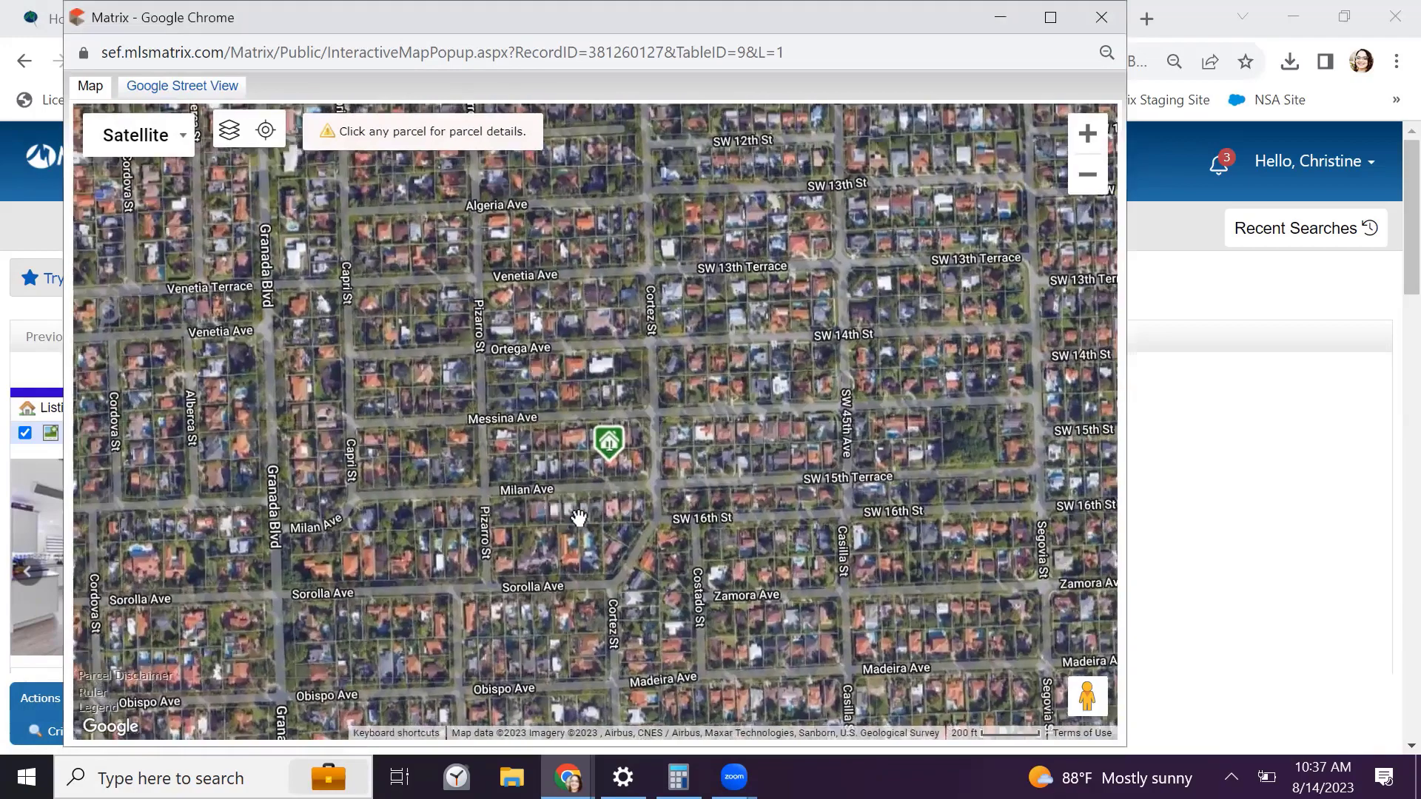
drag(546, 397, 568, 422)
scroll(587, 429, up, 1)
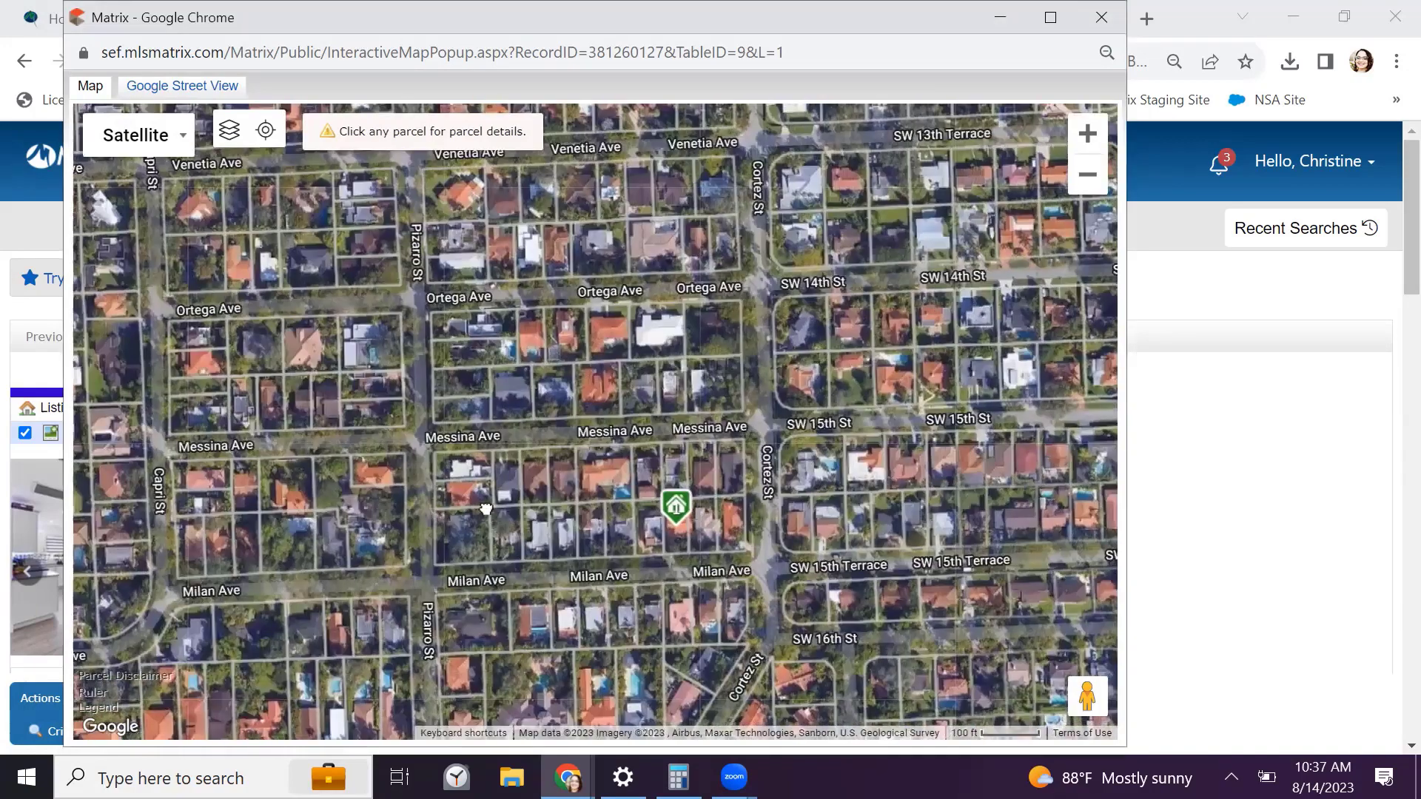
mouse_move(508, 525)
mouse_down()
mouse_move(460, 481)
mouse_move(443, 553)
mouse_move(275, 519)
mouse_move(337, 556)
mouse_move(384, 546)
mouse_move(409, 518)
mouse_up()
scroll(461, 482, up, 1)
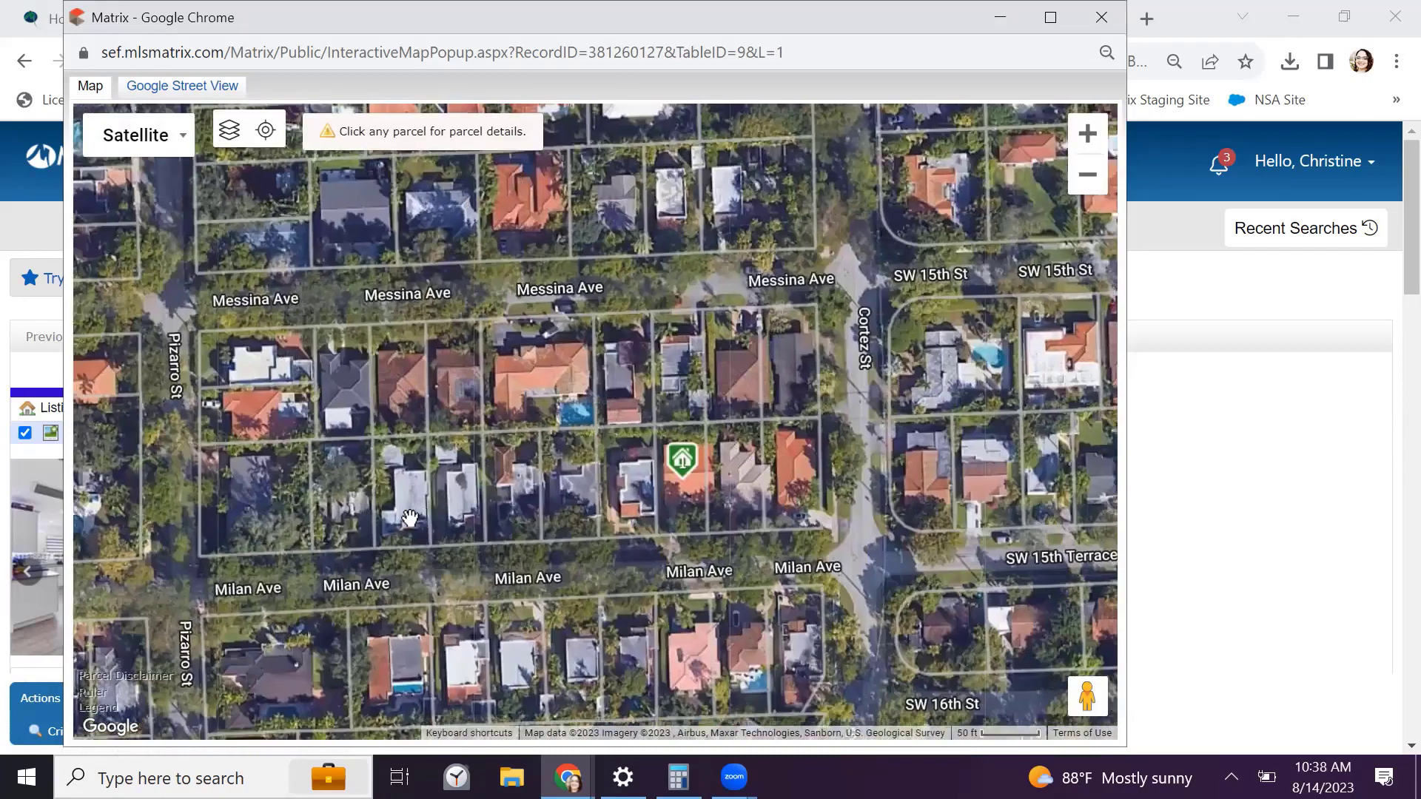
Switch the map type from Satellite to Map, then zoom out and recentre on the listing
click(167, 147)
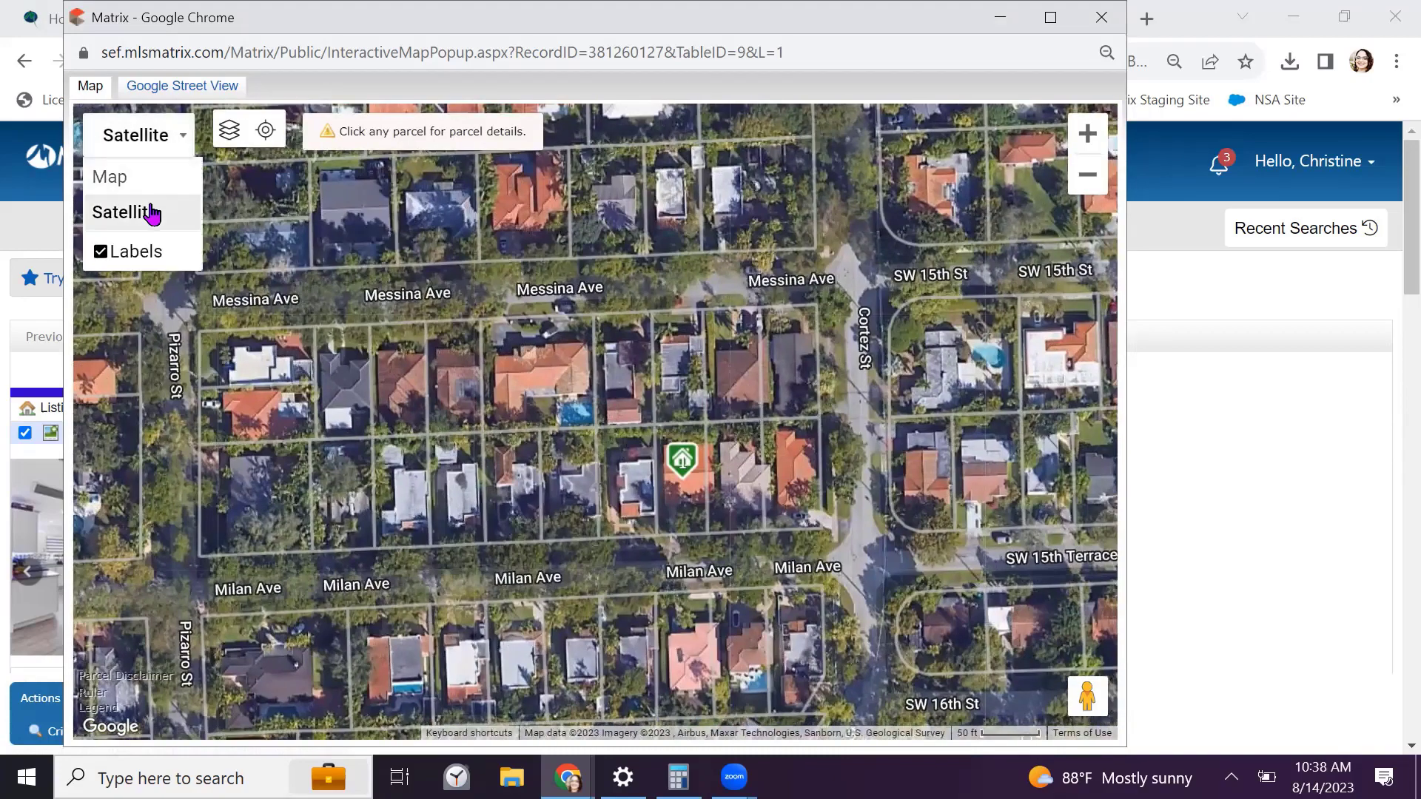
click(128, 185)
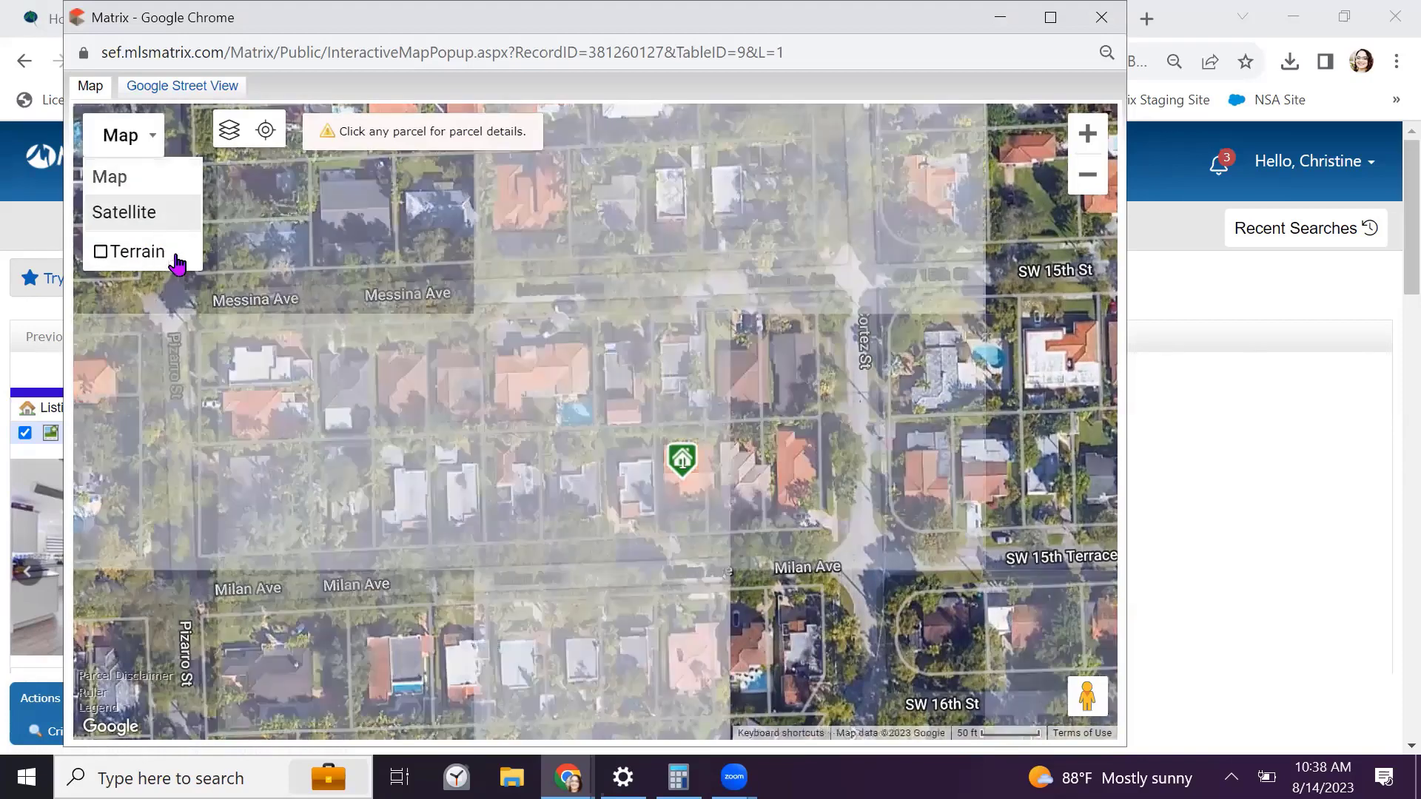
scroll(448, 390, down, 1)
scroll(455, 391, down, 1)
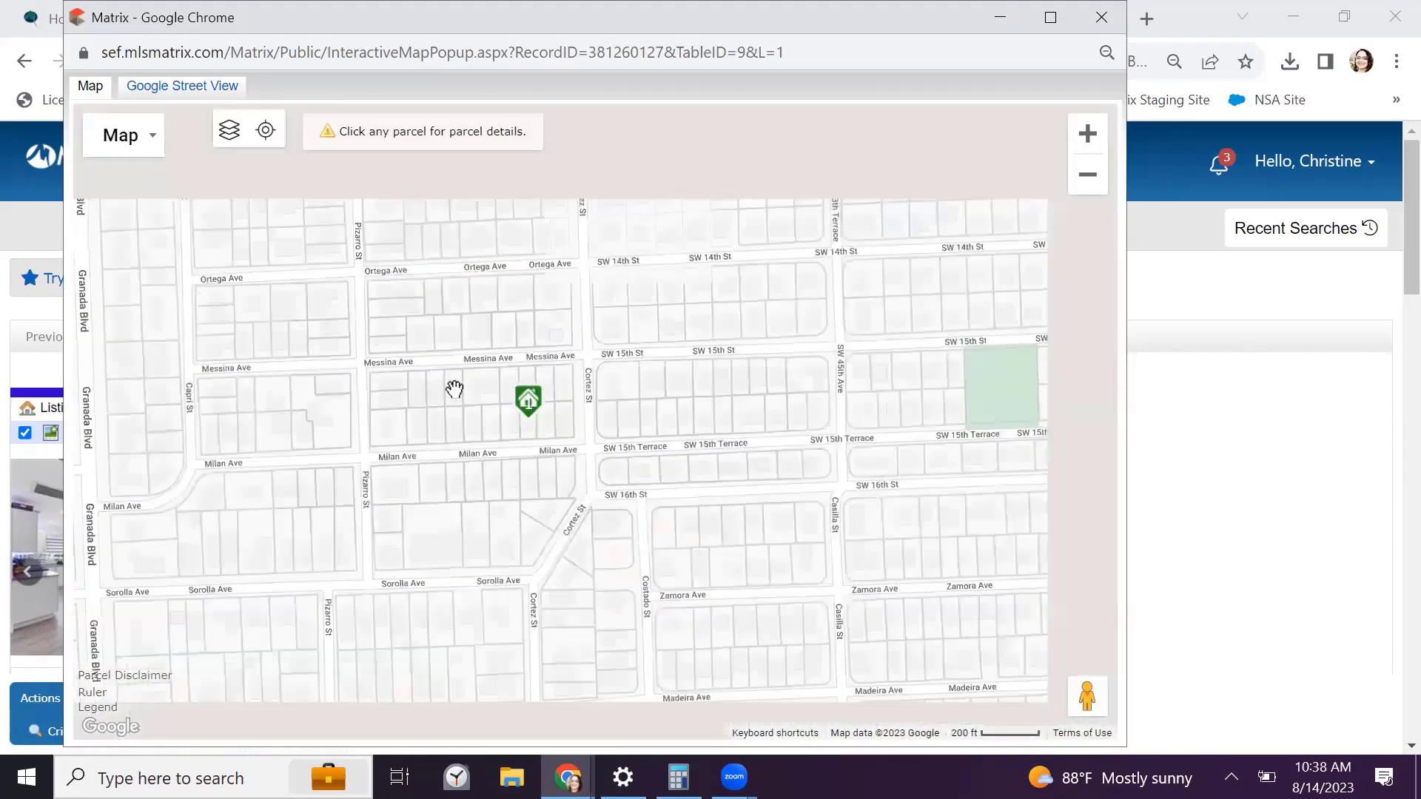
drag(481, 387, 534, 395)
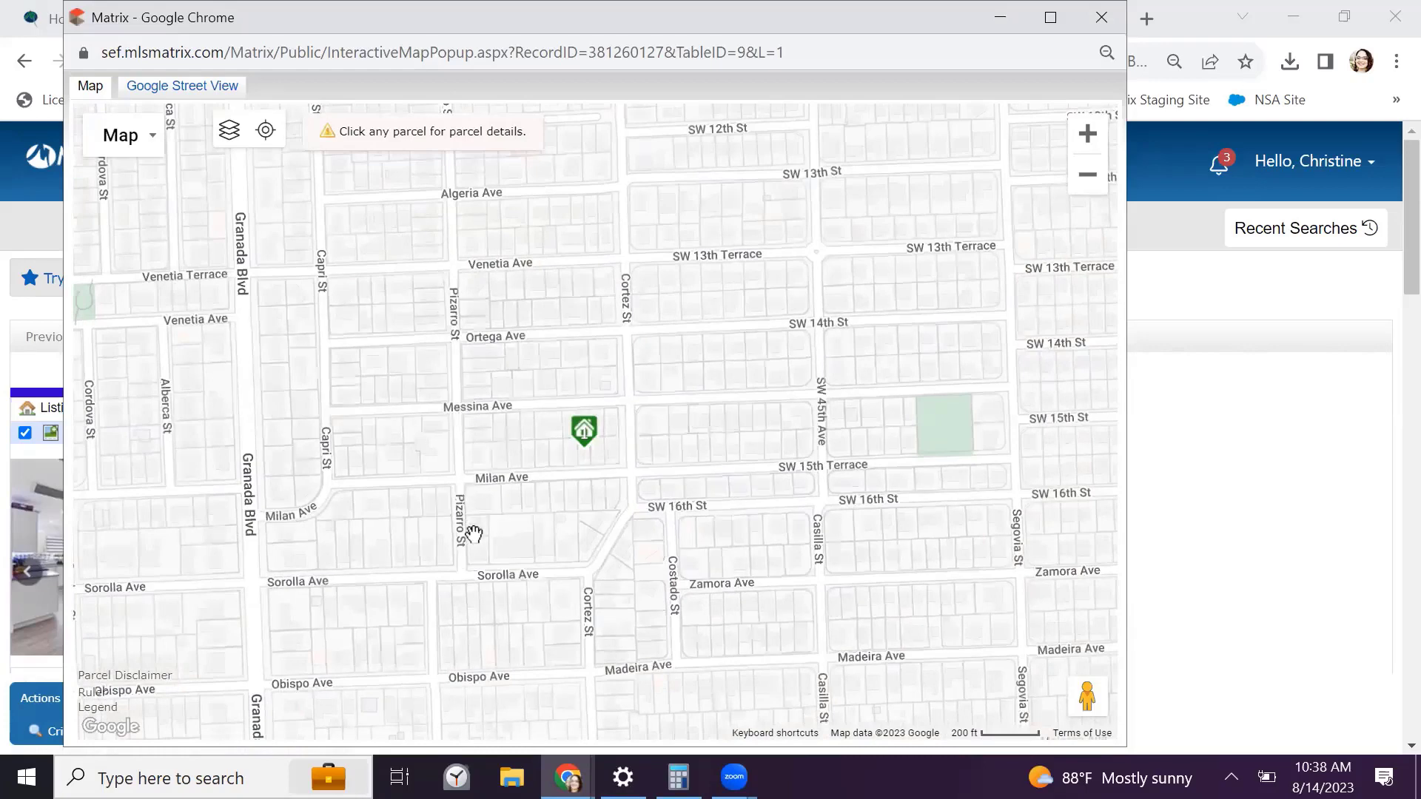
click(228, 132)
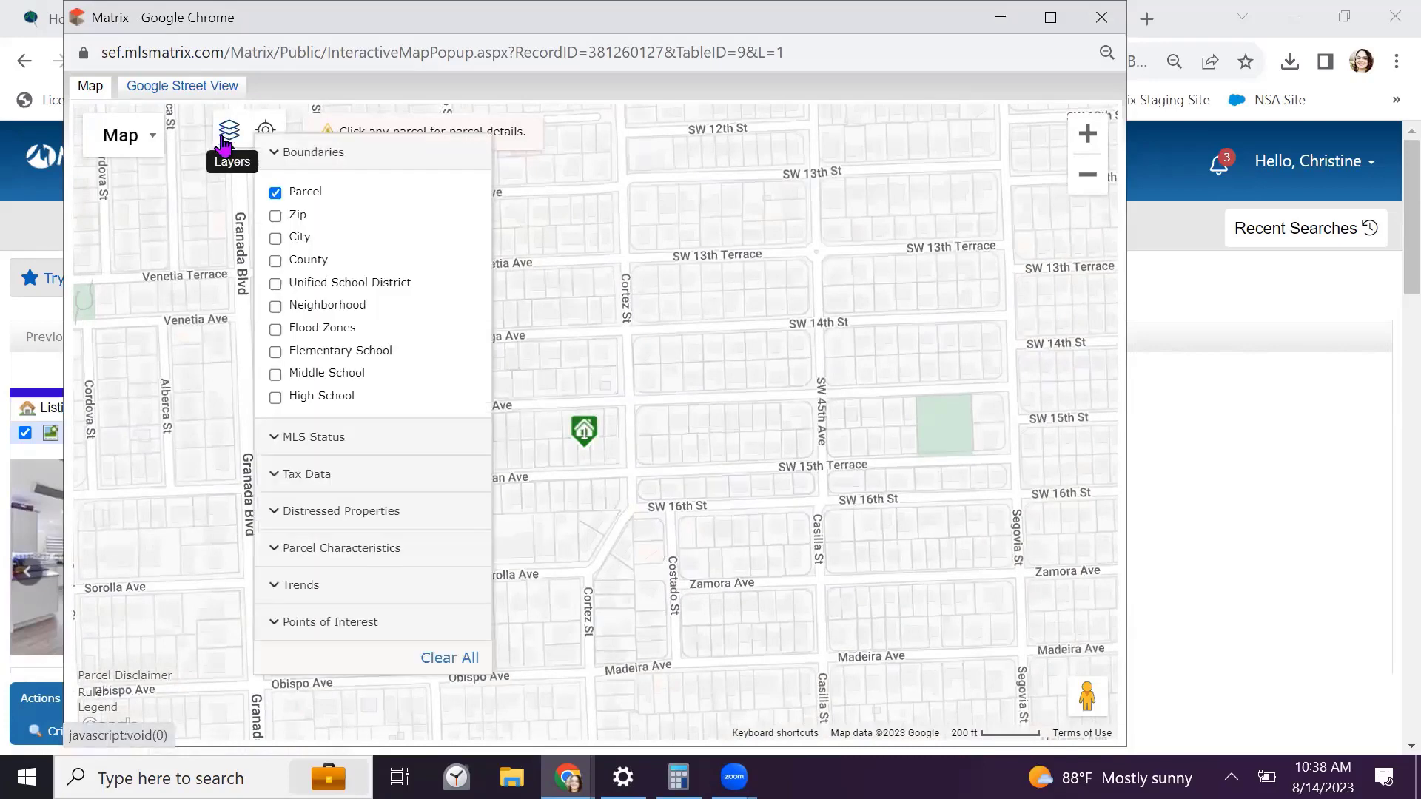
click(276, 307)
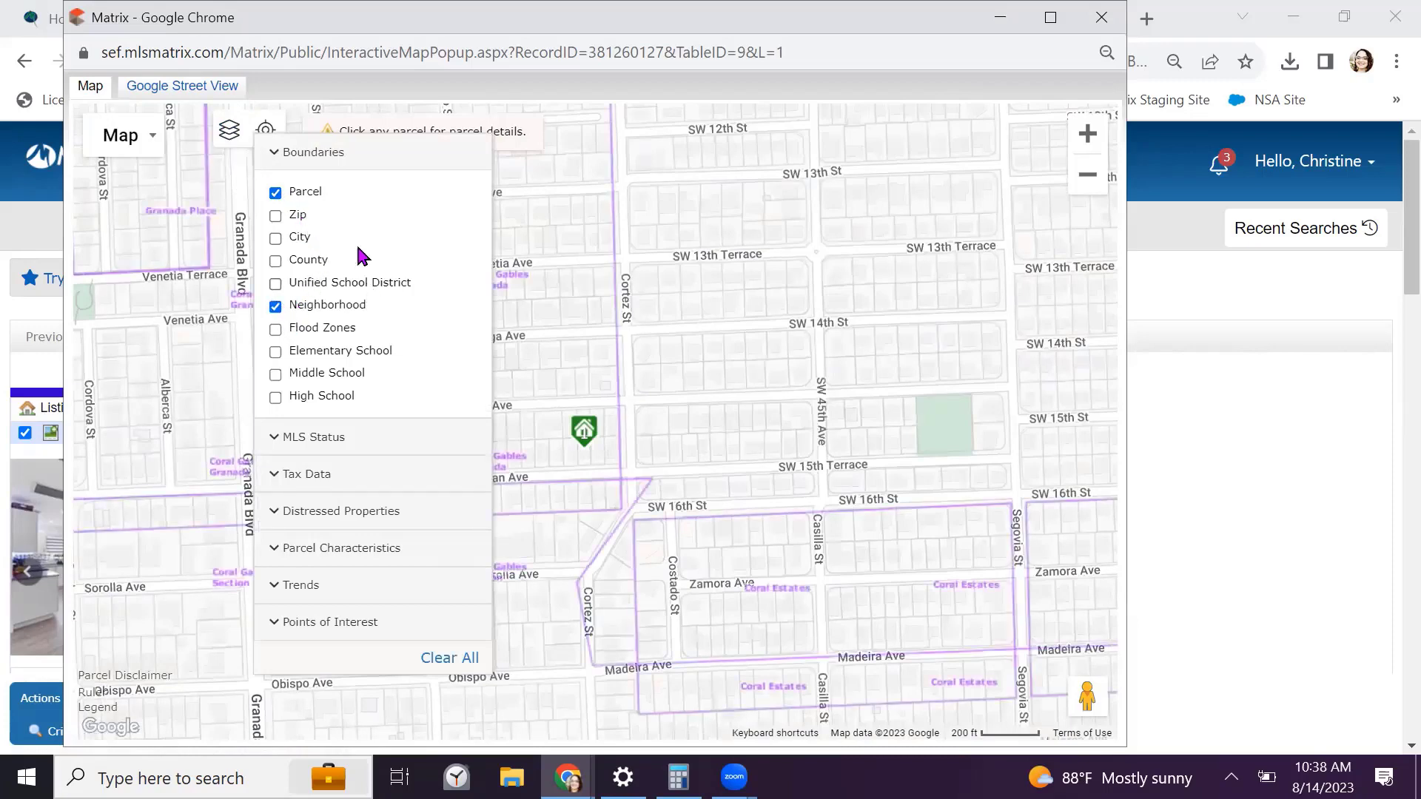
click(314, 152)
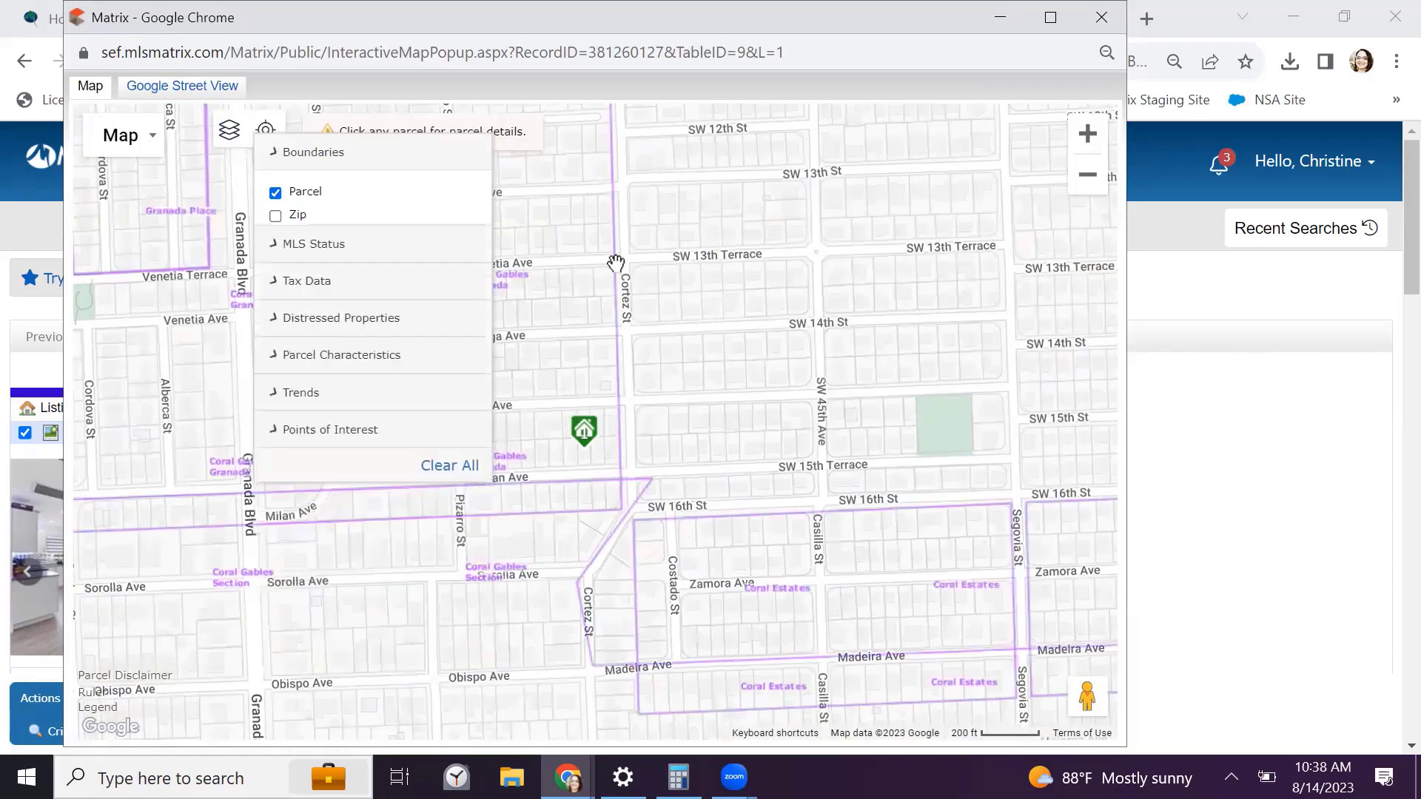
click(559, 299)
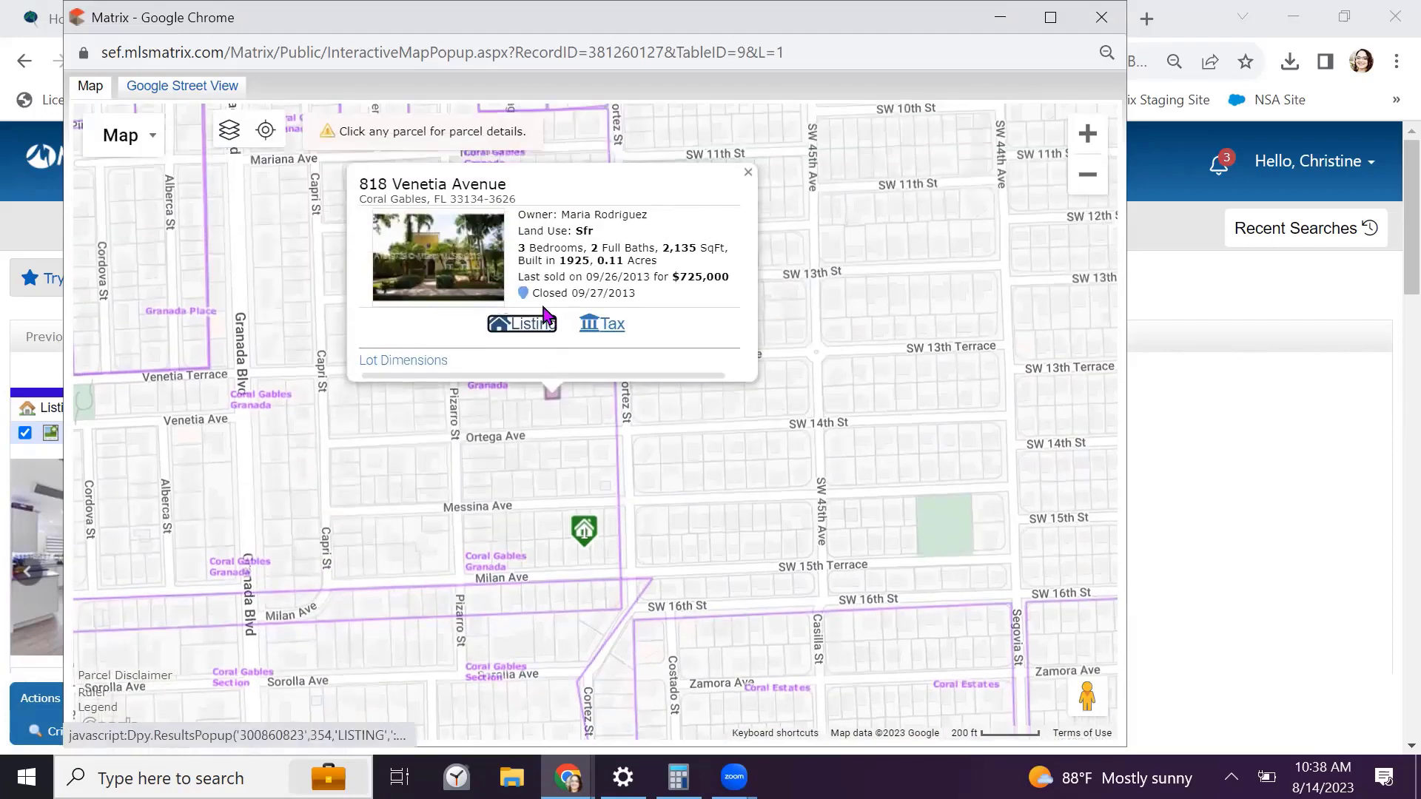
click(747, 175)
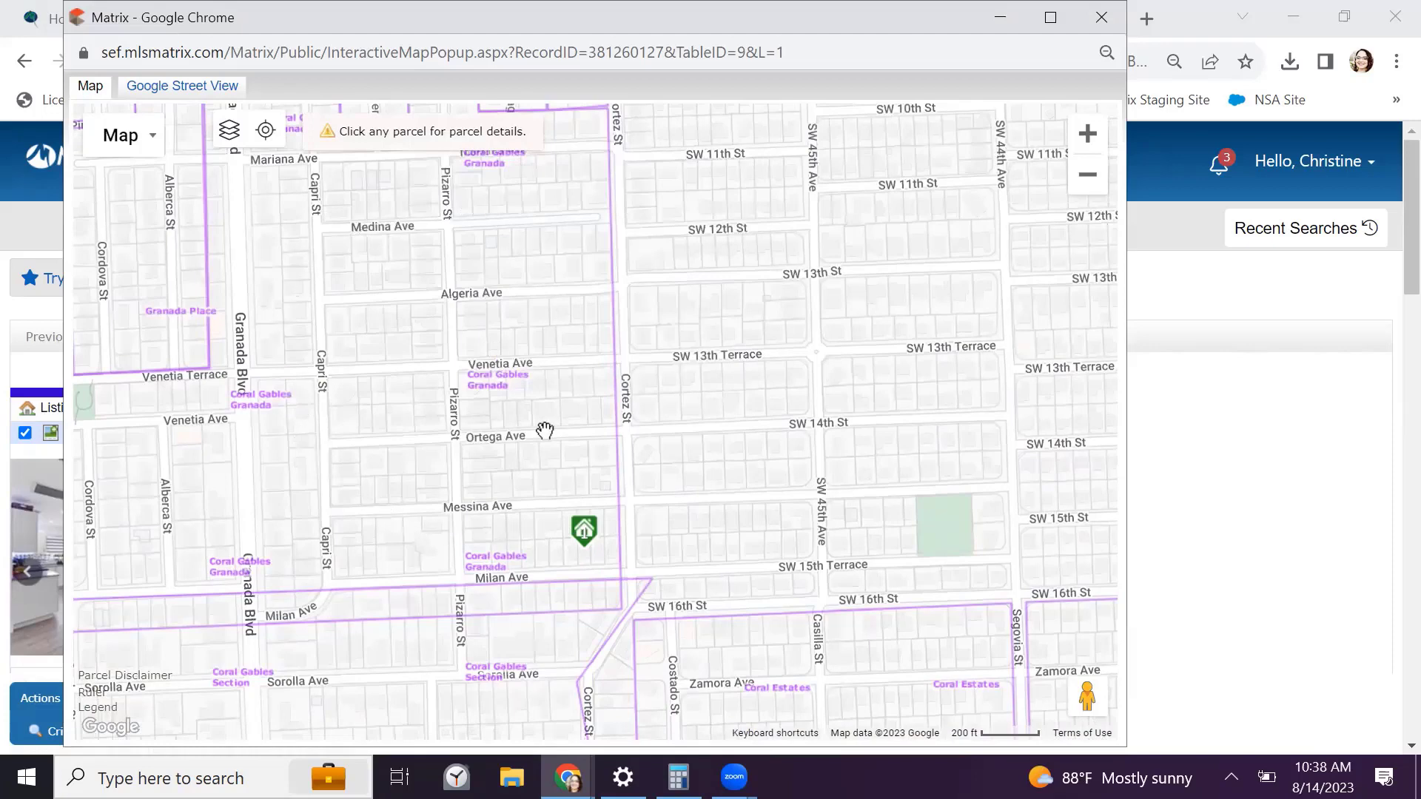
Replace the Neighborhood boundaries layer with the Flood Zones layer
click(230, 136)
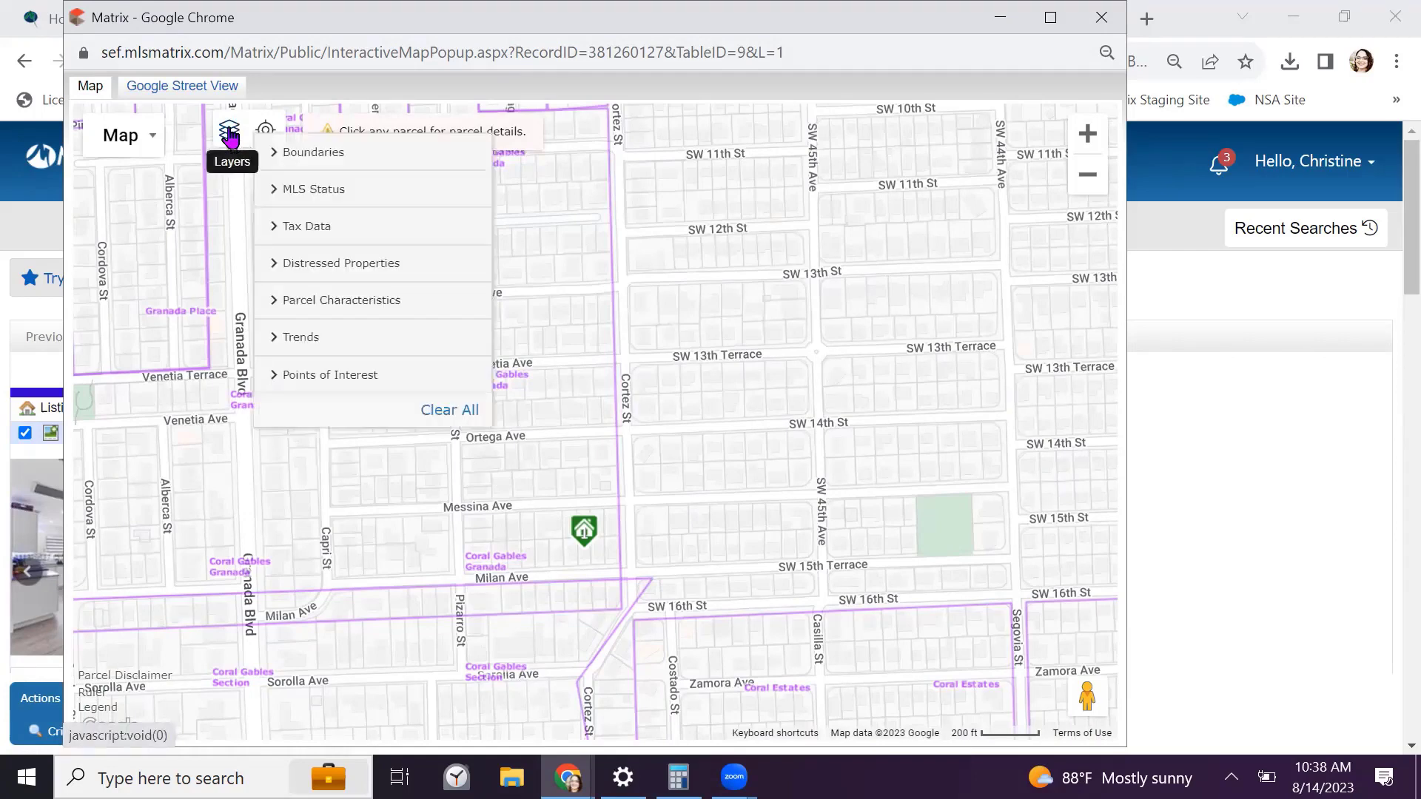
click(318, 153)
click(276, 305)
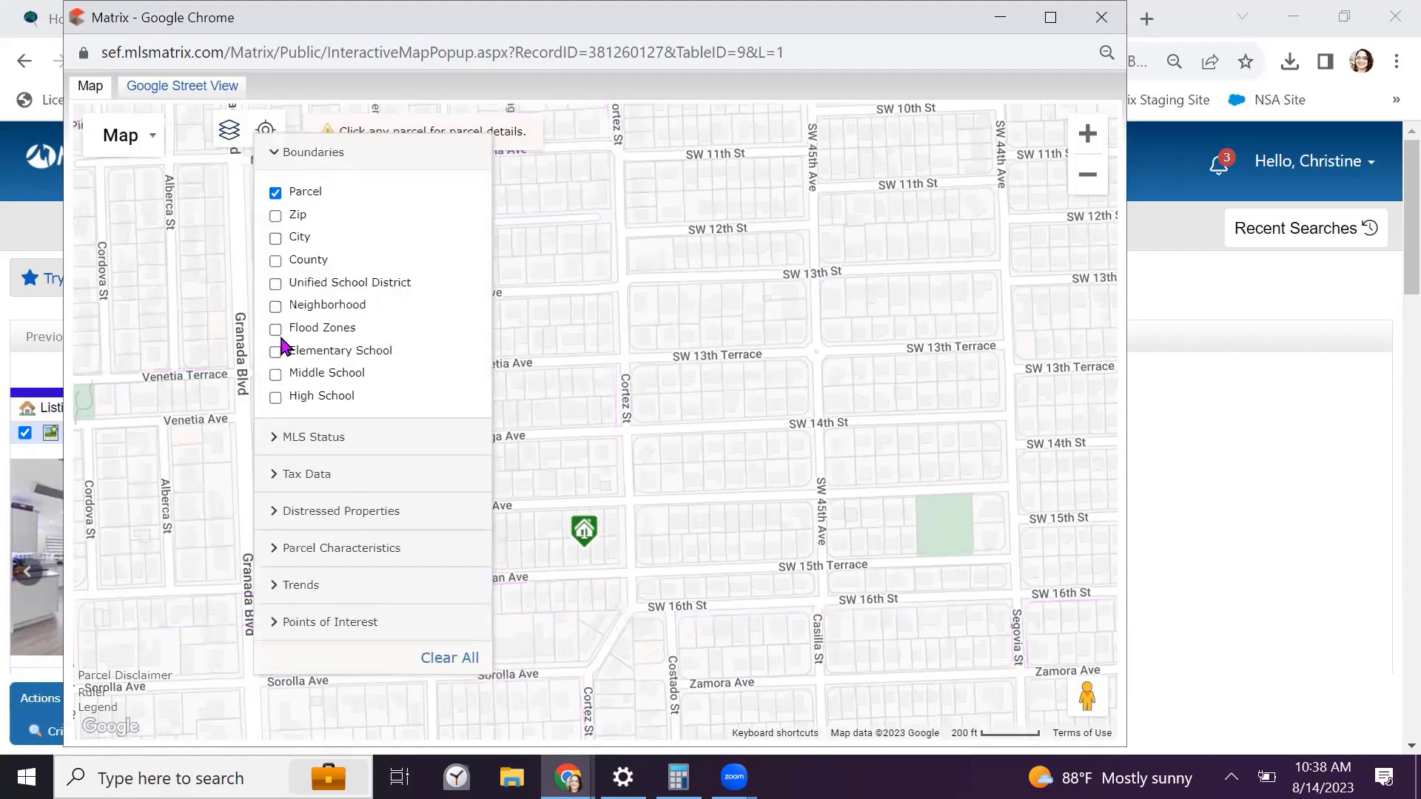
click(276, 331)
click(309, 153)
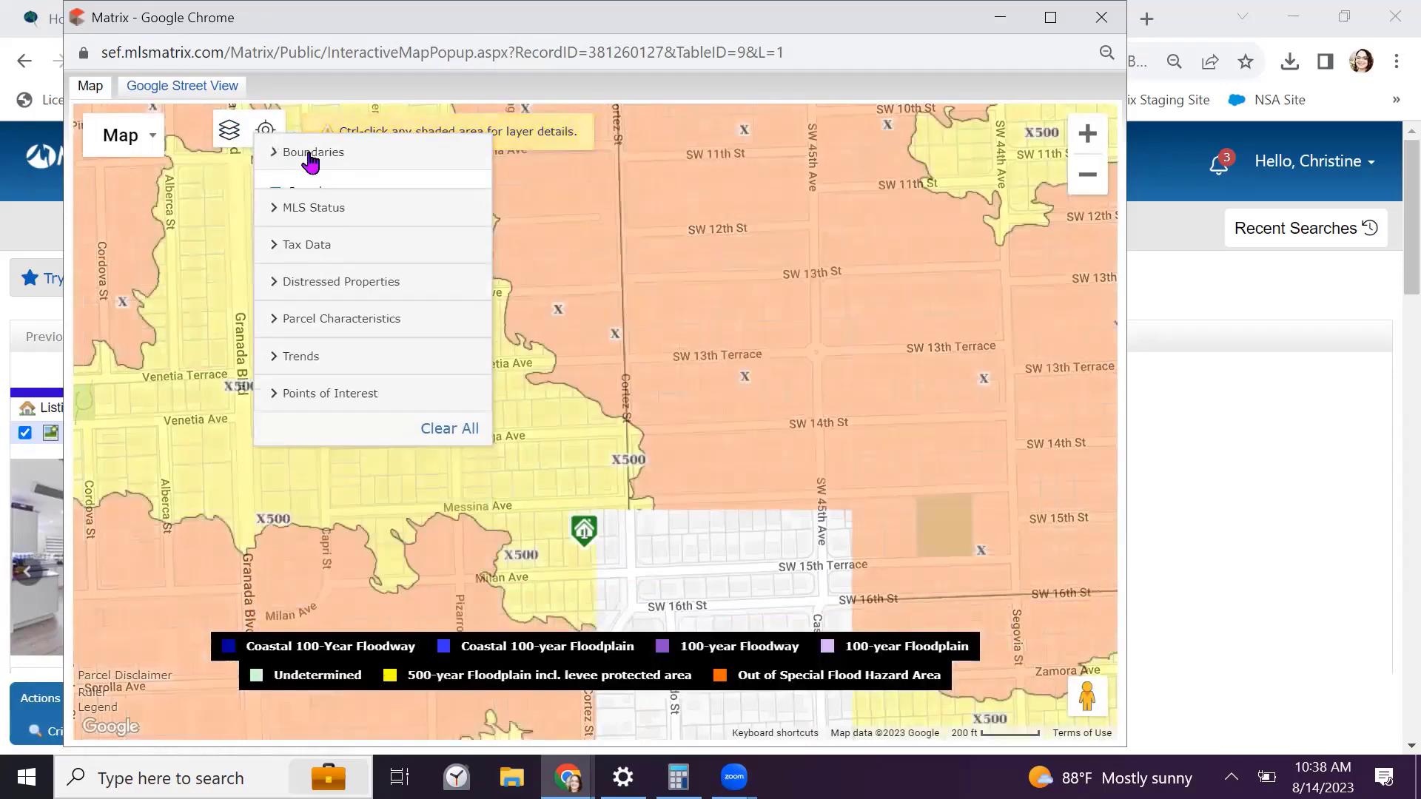
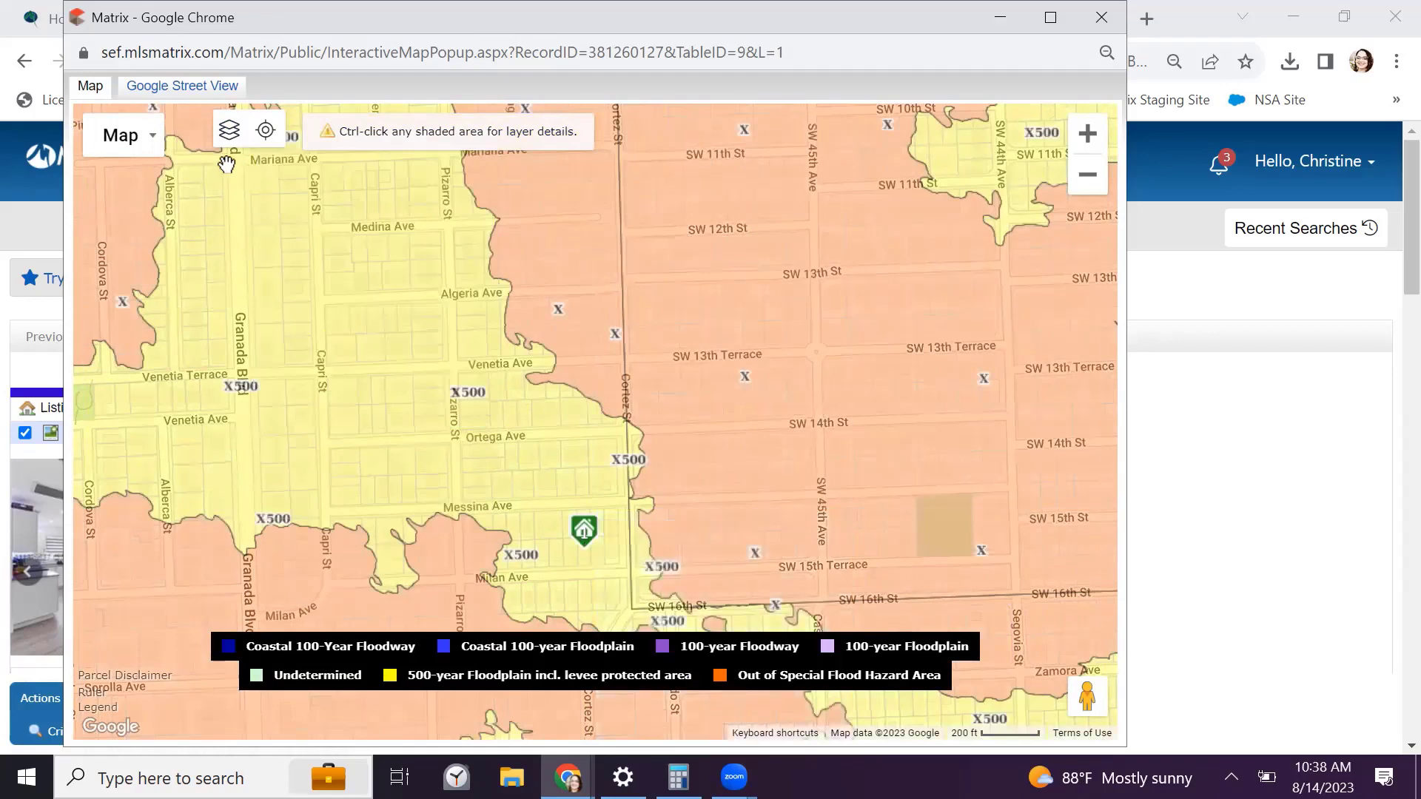
Turn off the Flood Zones boundary layer and show the school boundaries instead
click(229, 130)
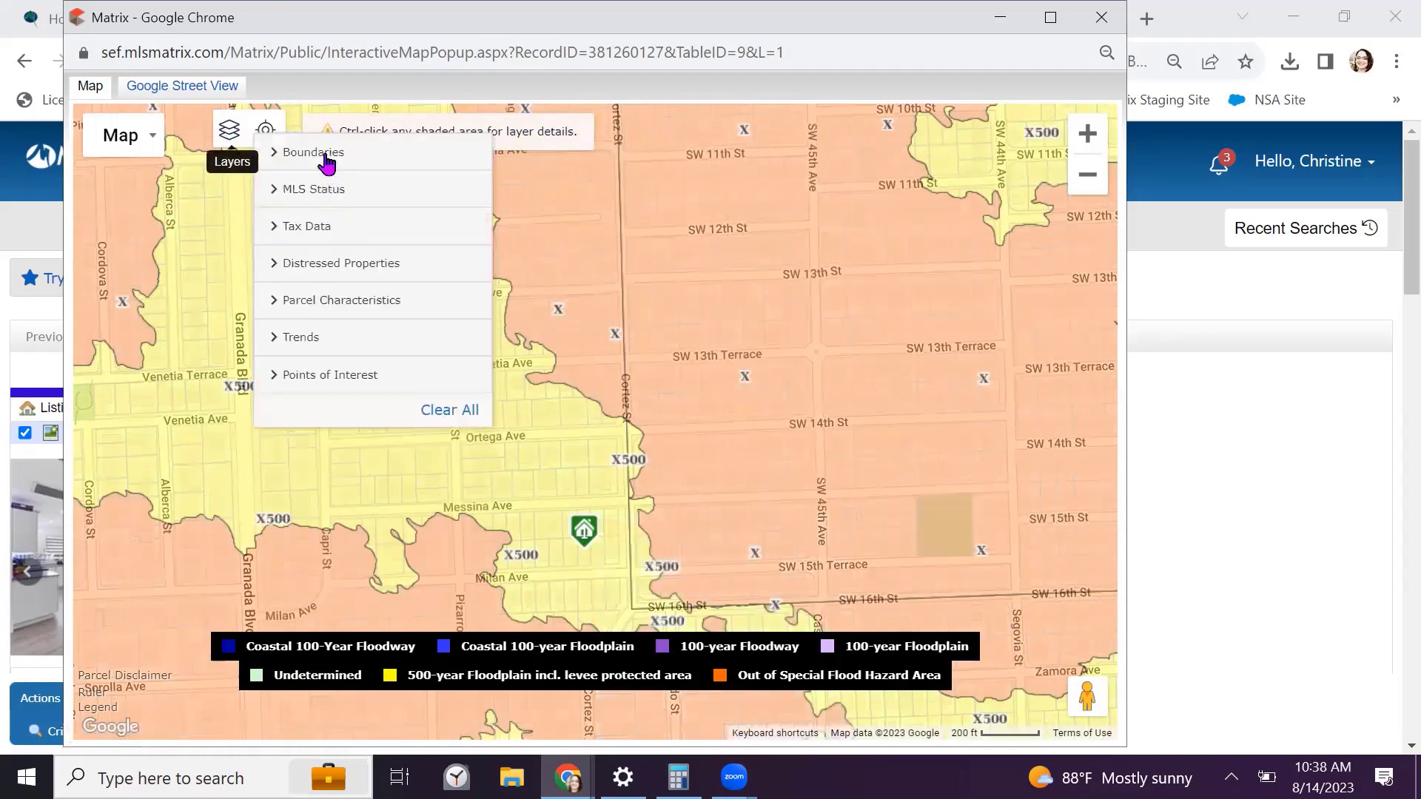
click(322, 154)
click(276, 329)
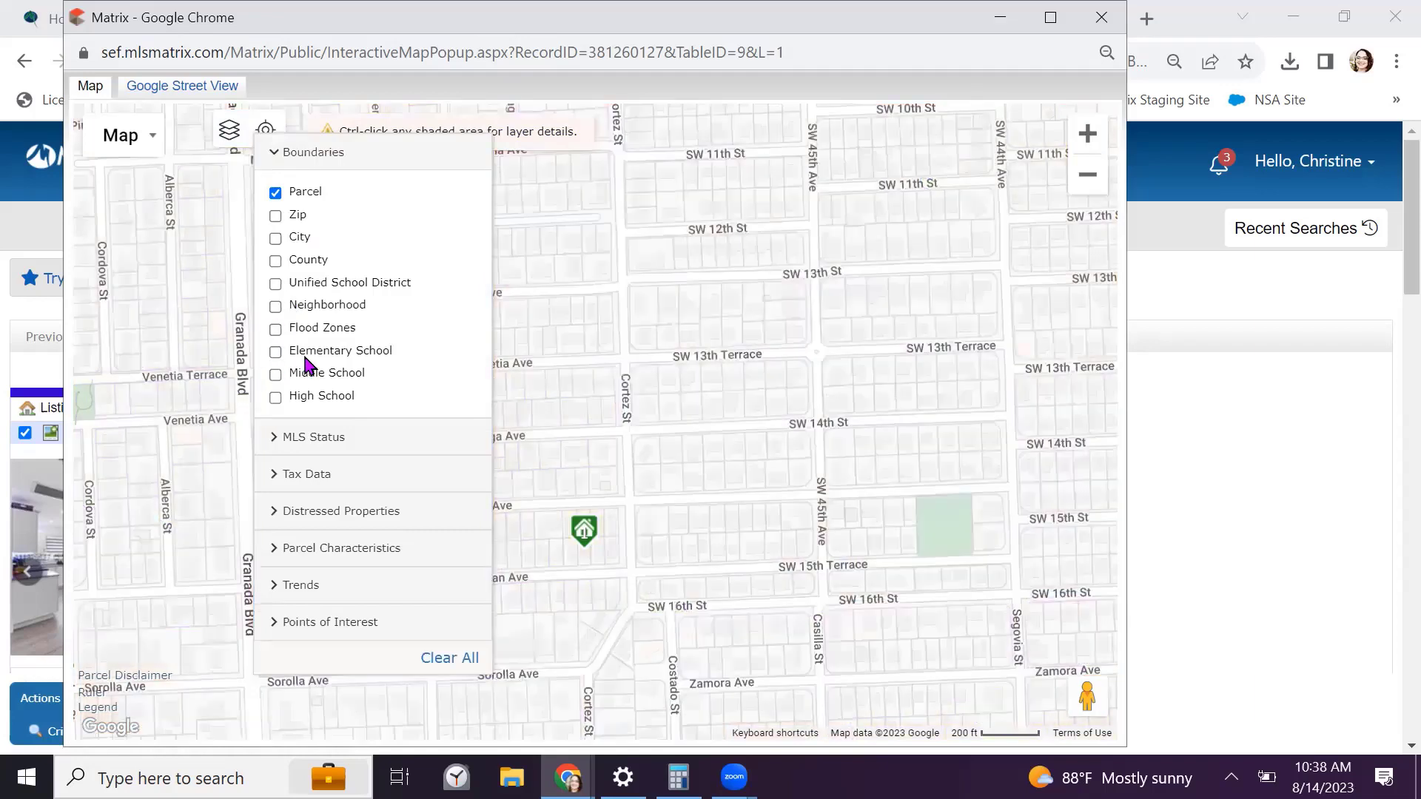
click(288, 353)
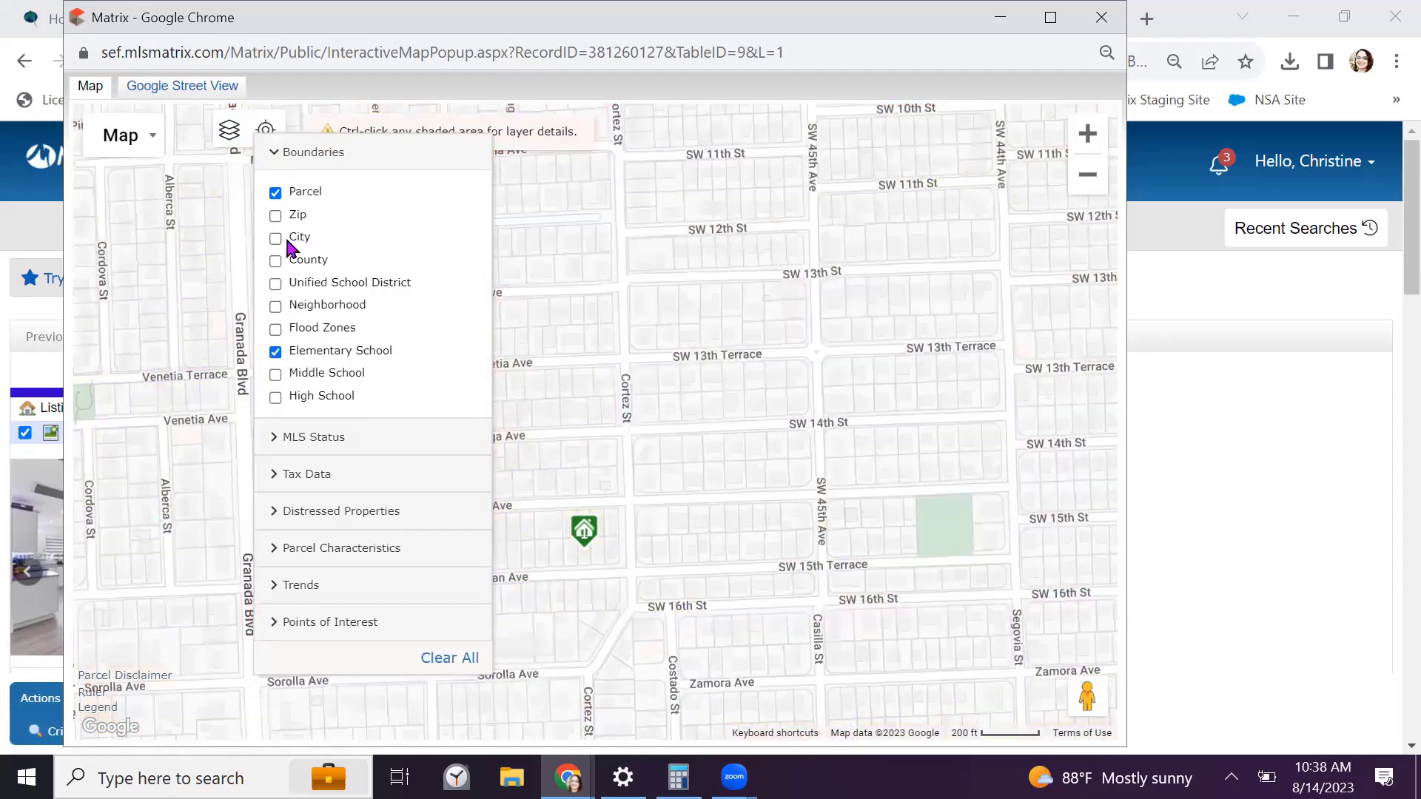
click(299, 159)
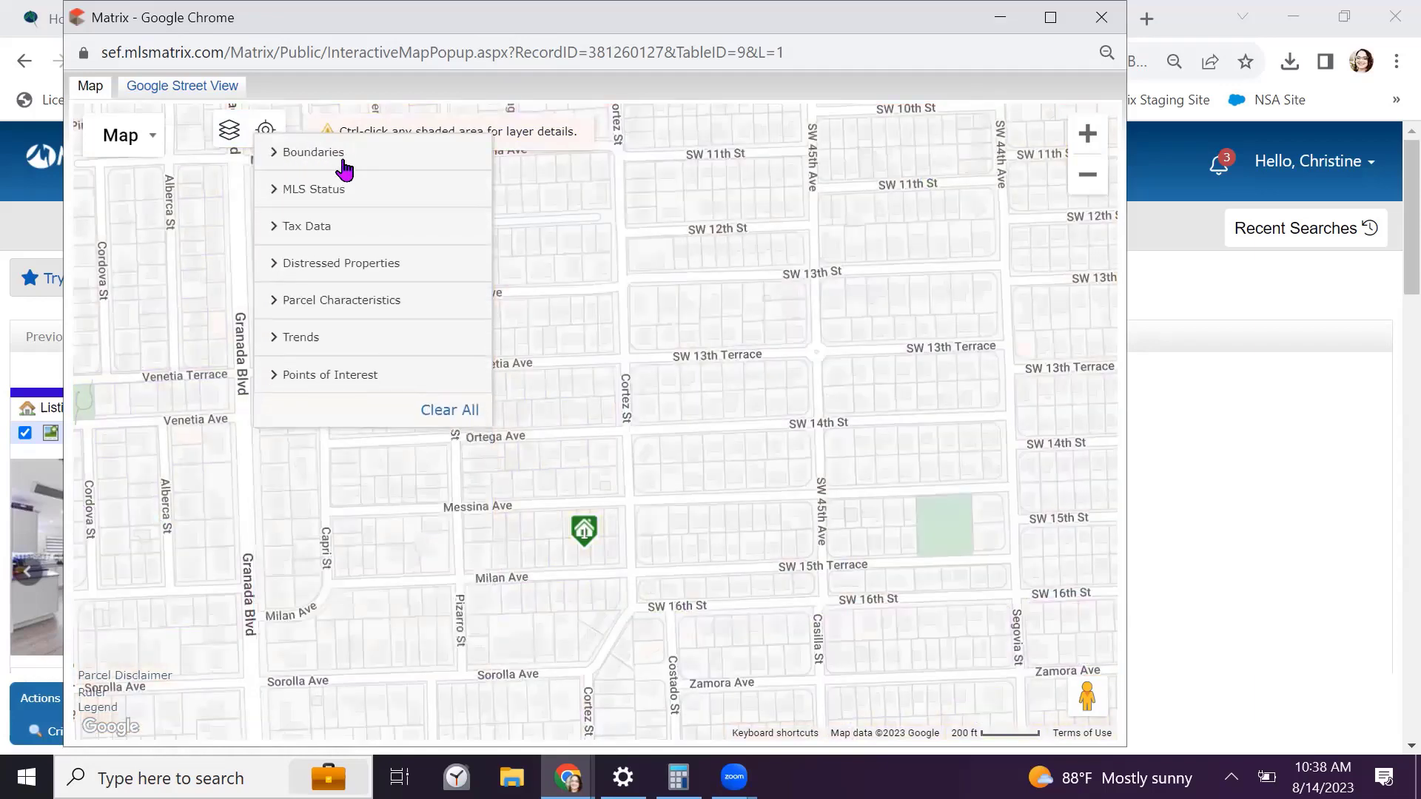
click(318, 155)
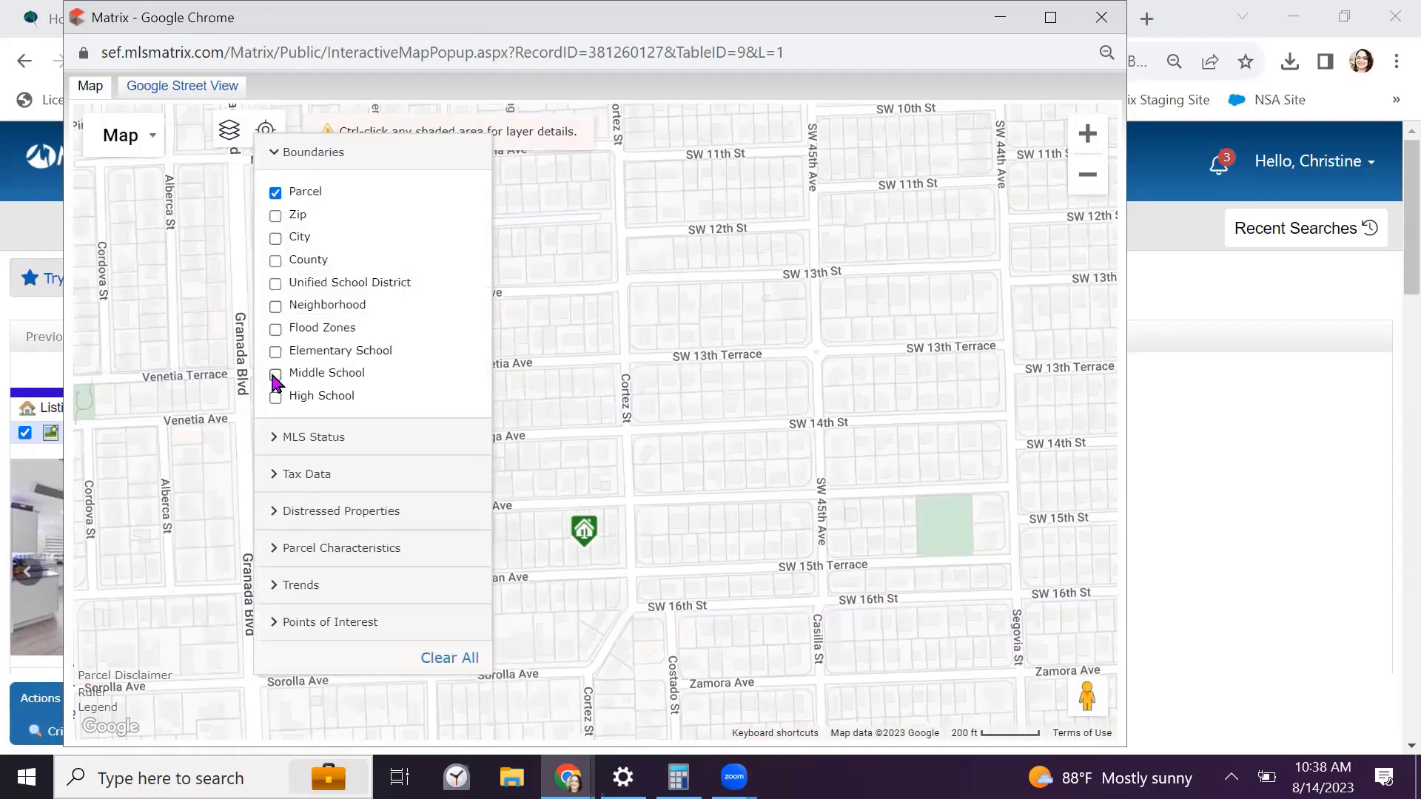
click(305, 159)
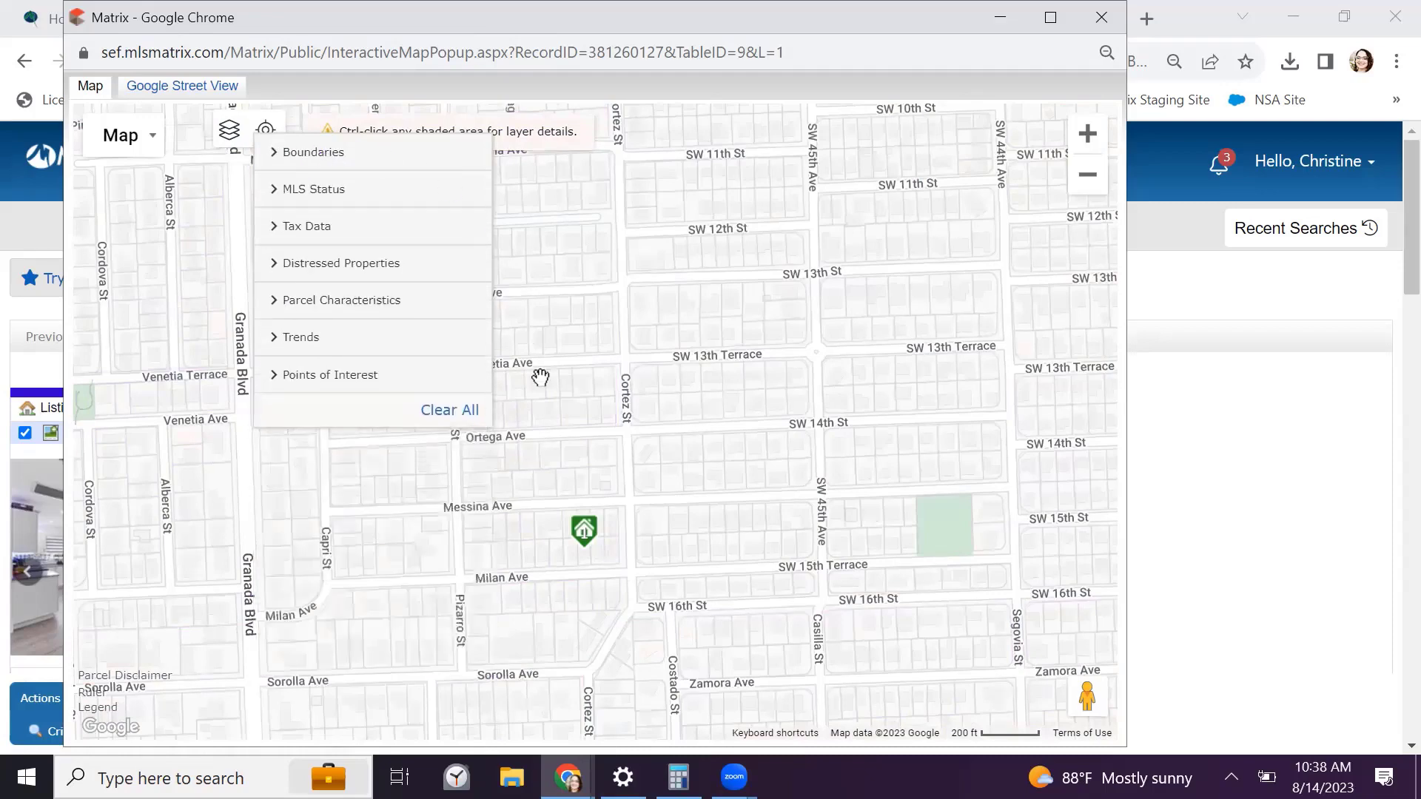
Zoom the map out to the 2000 ft scale and pan to show the airport and Westchester
click(1089, 178)
click(1089, 182)
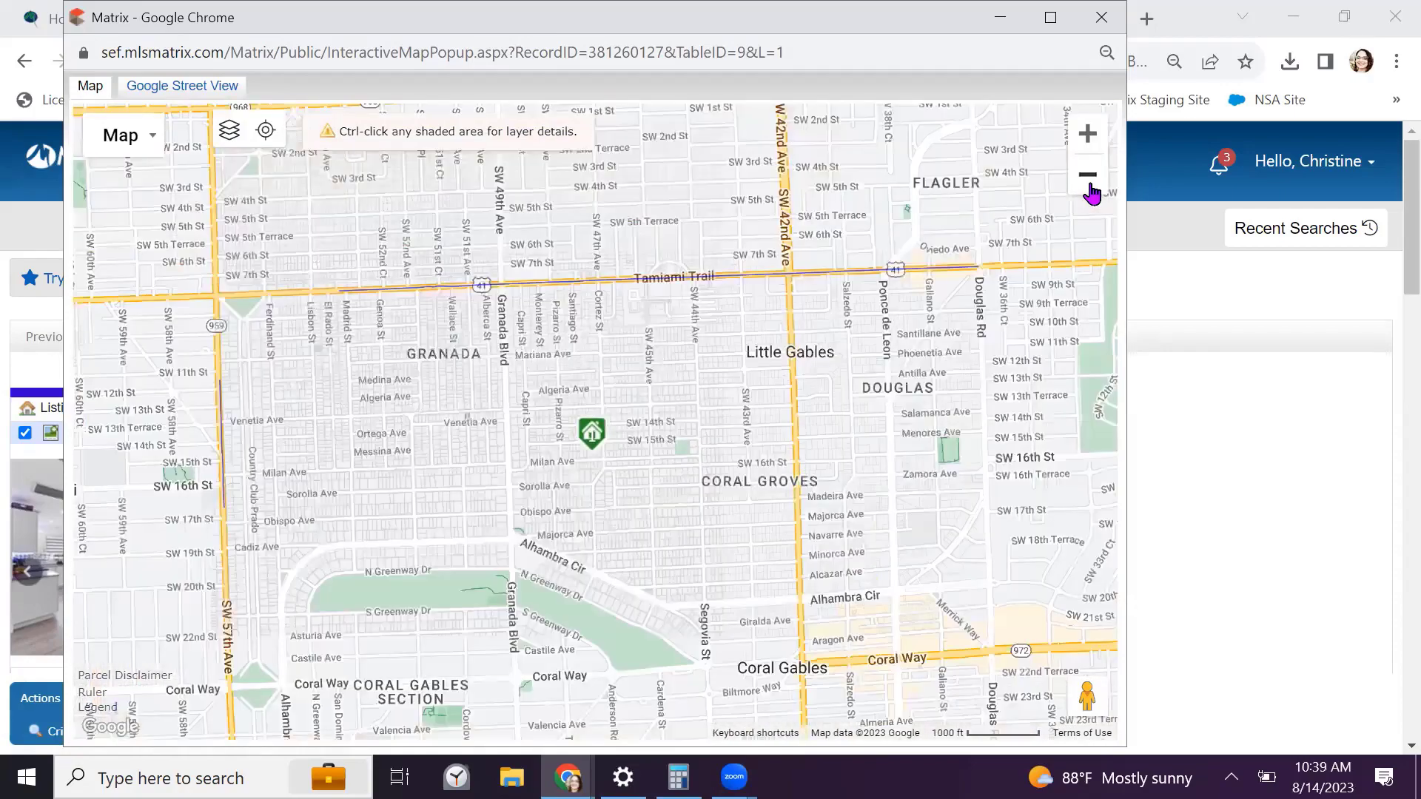
click(1091, 186)
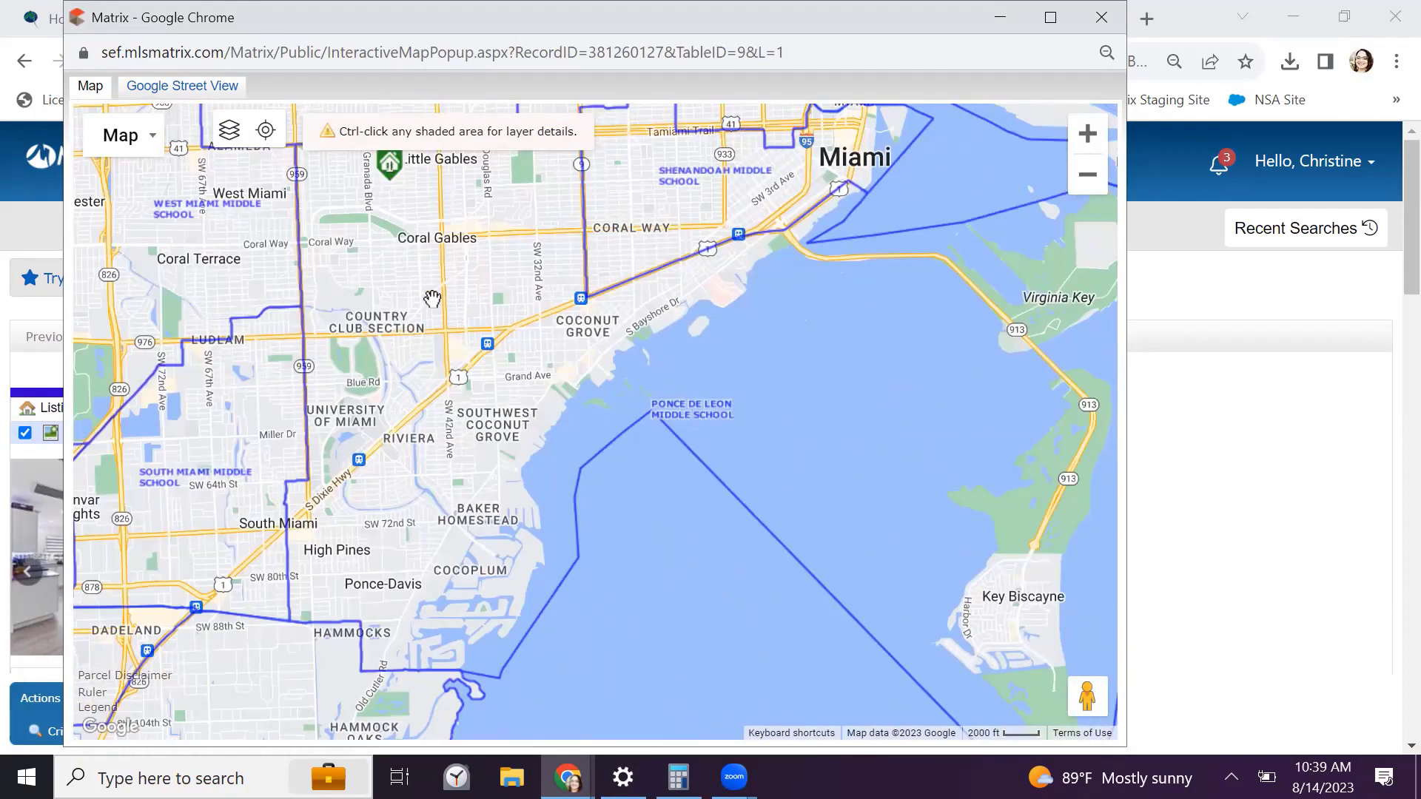
drag(437, 304, 668, 535)
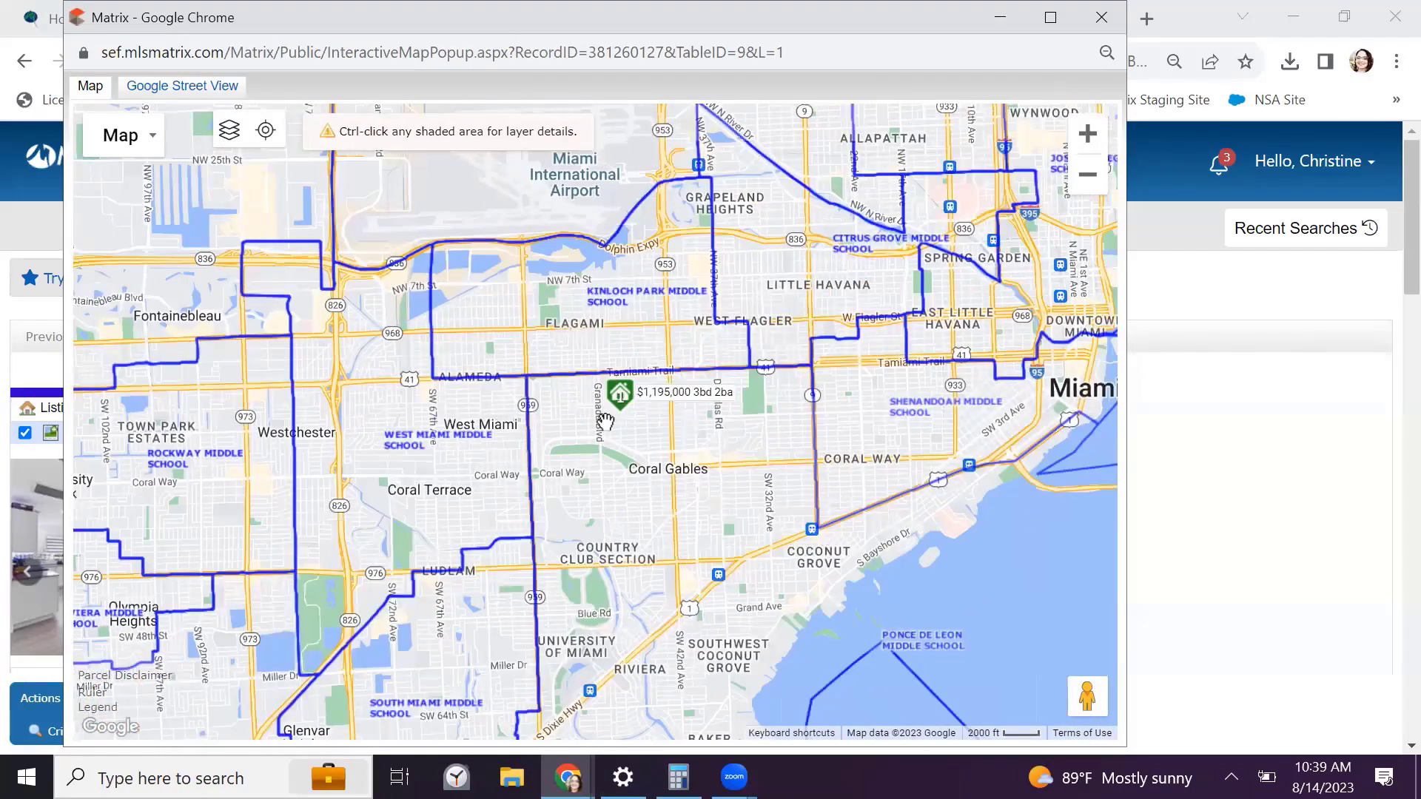
click(239, 135)
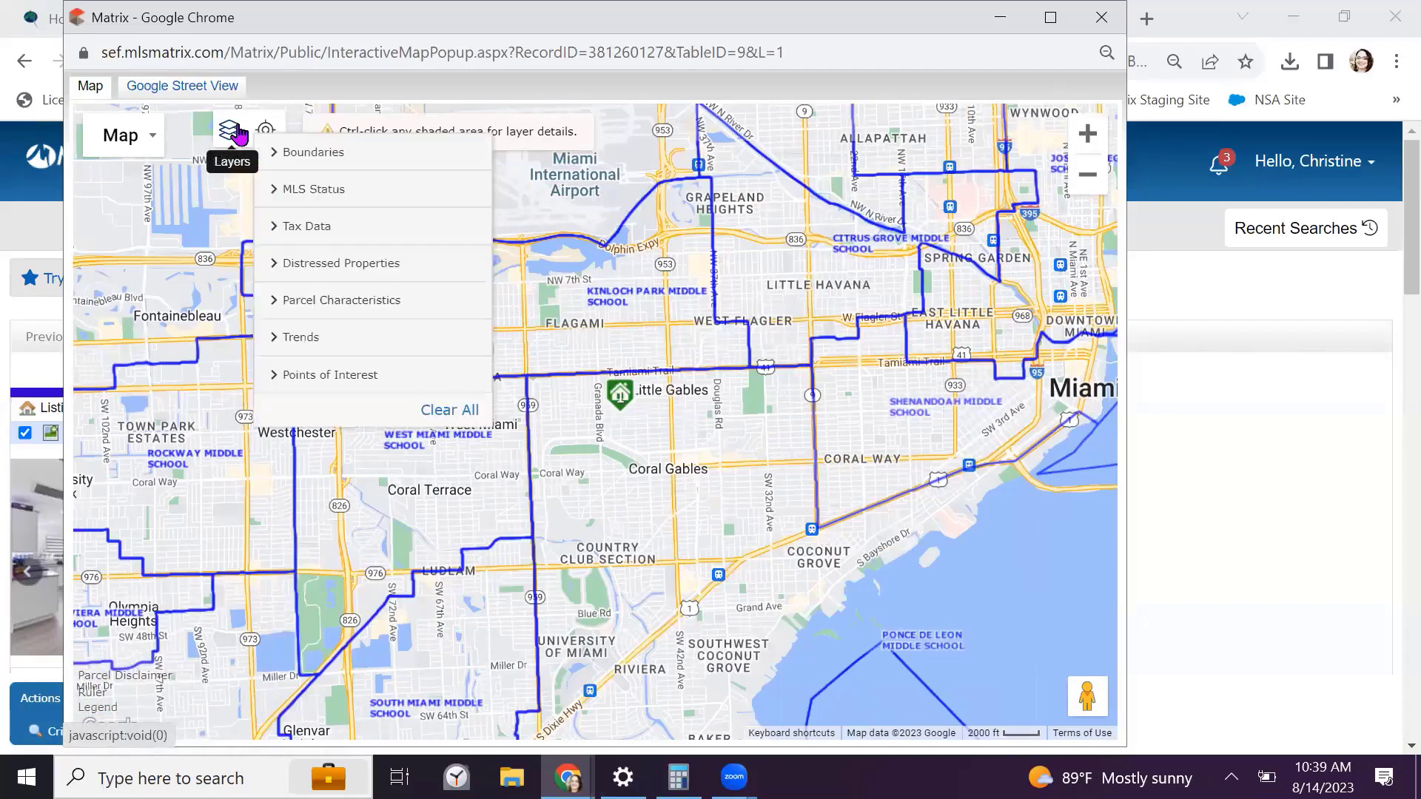
click(238, 136)
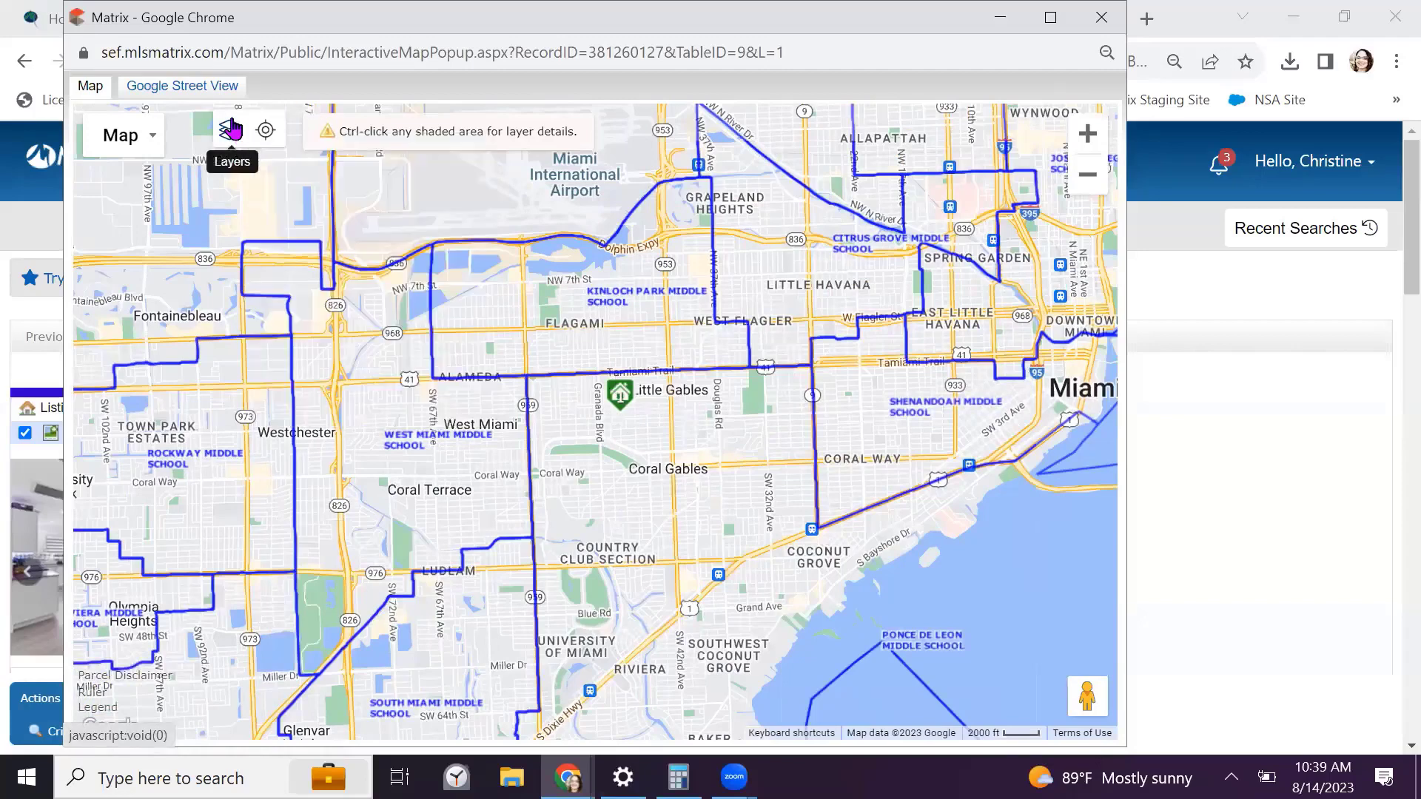
Look around Street View toward Milan Ave and the yellow house, then close the map window
click(187, 89)
drag(314, 424, 899, 292)
drag(229, 426, 855, 278)
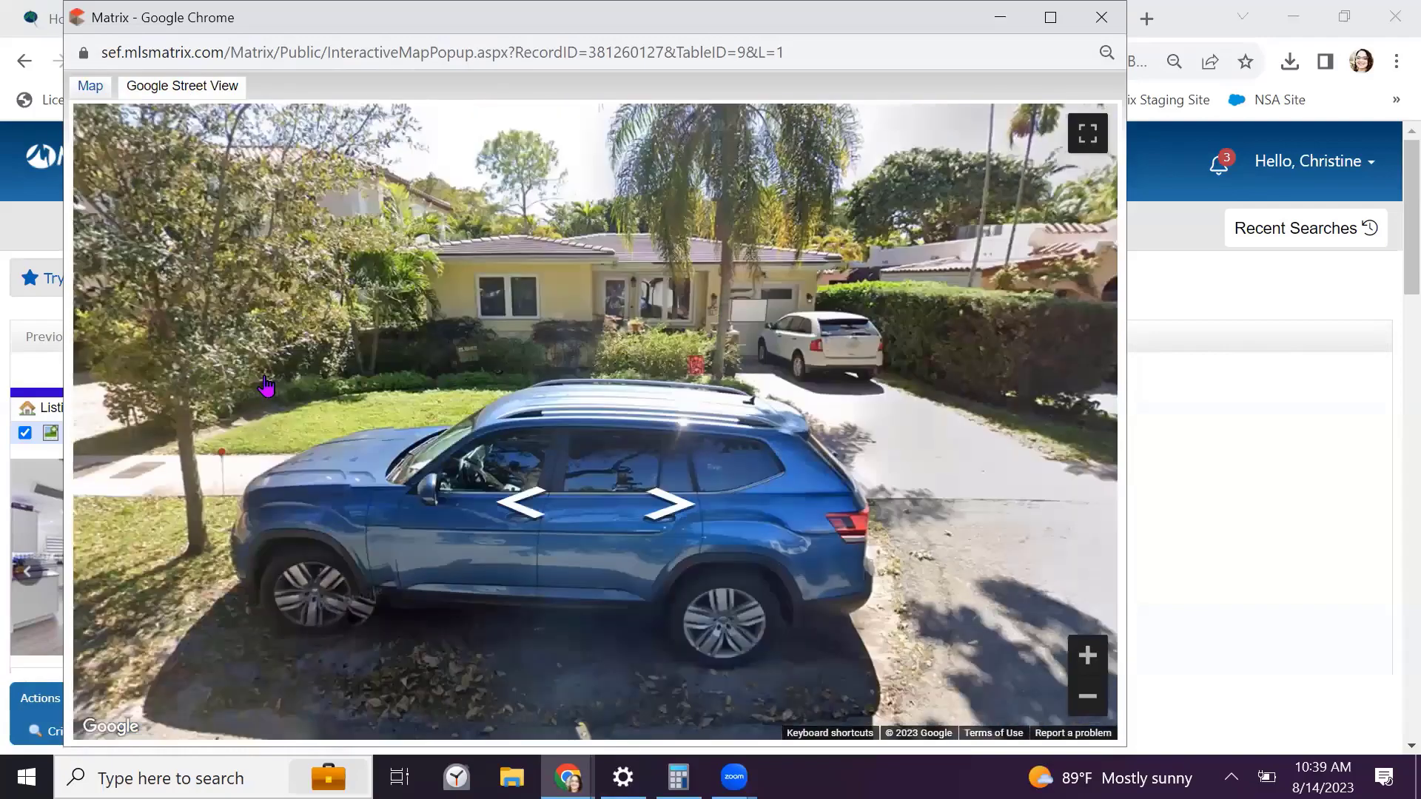
drag(269, 389, 1081, 656)
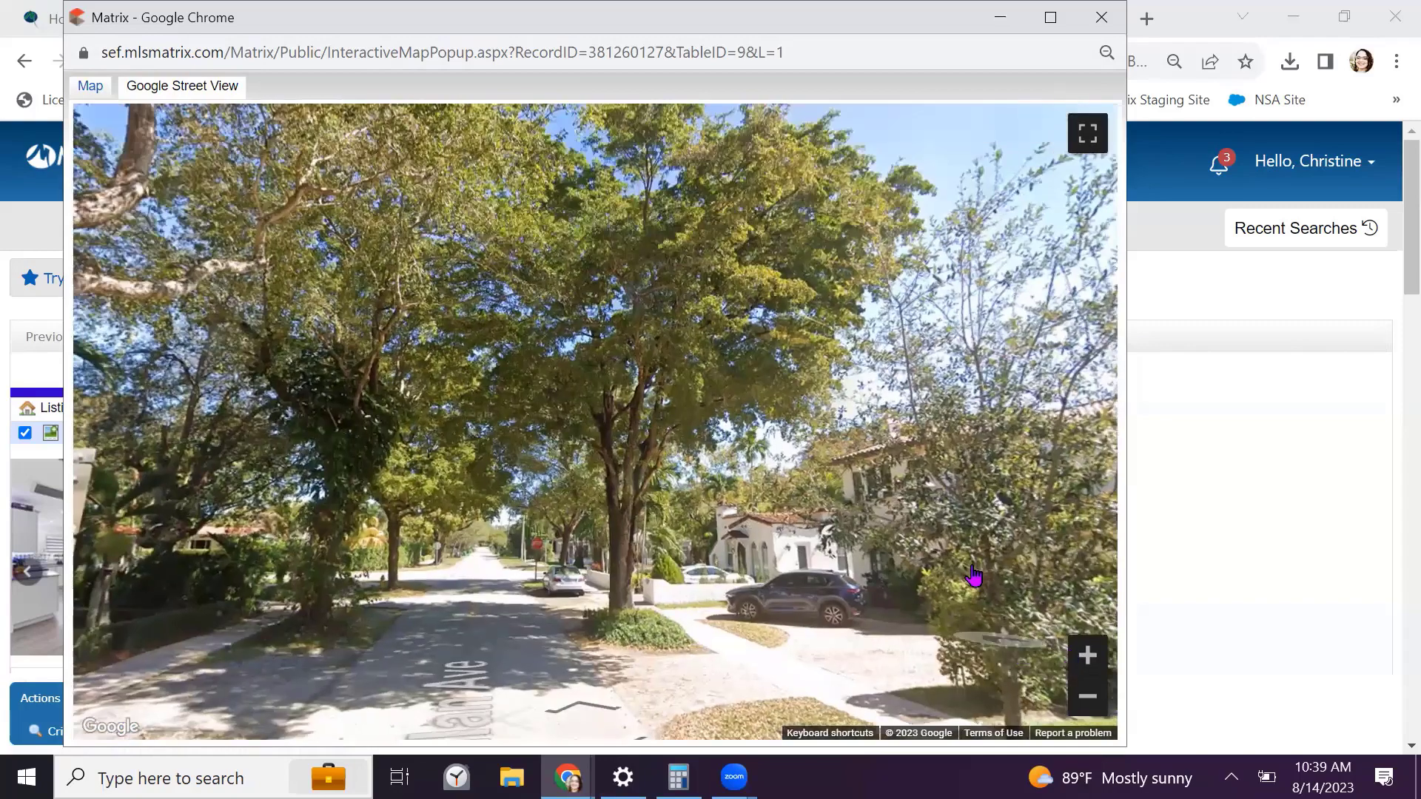
click(1101, 17)
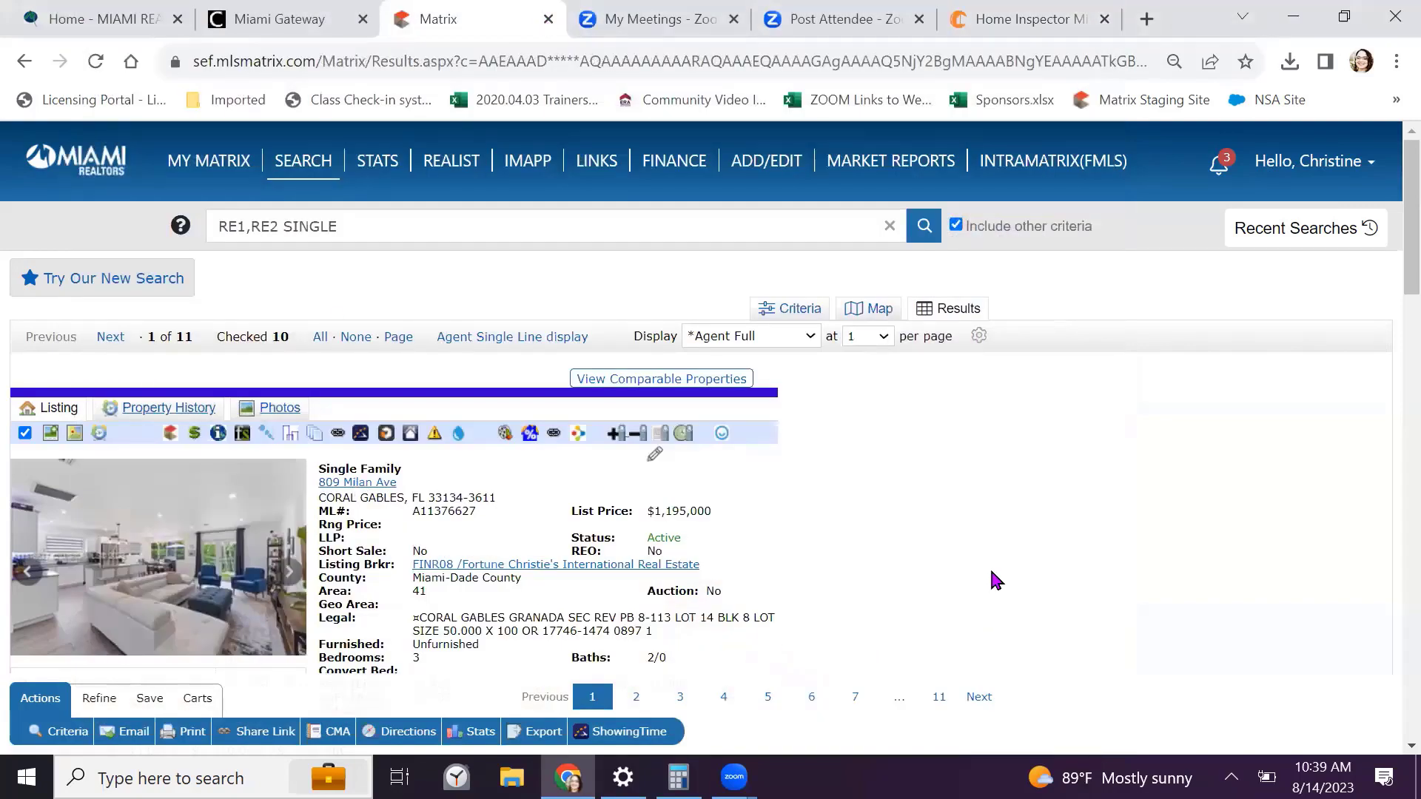
scroll(950, 531, down, 1)
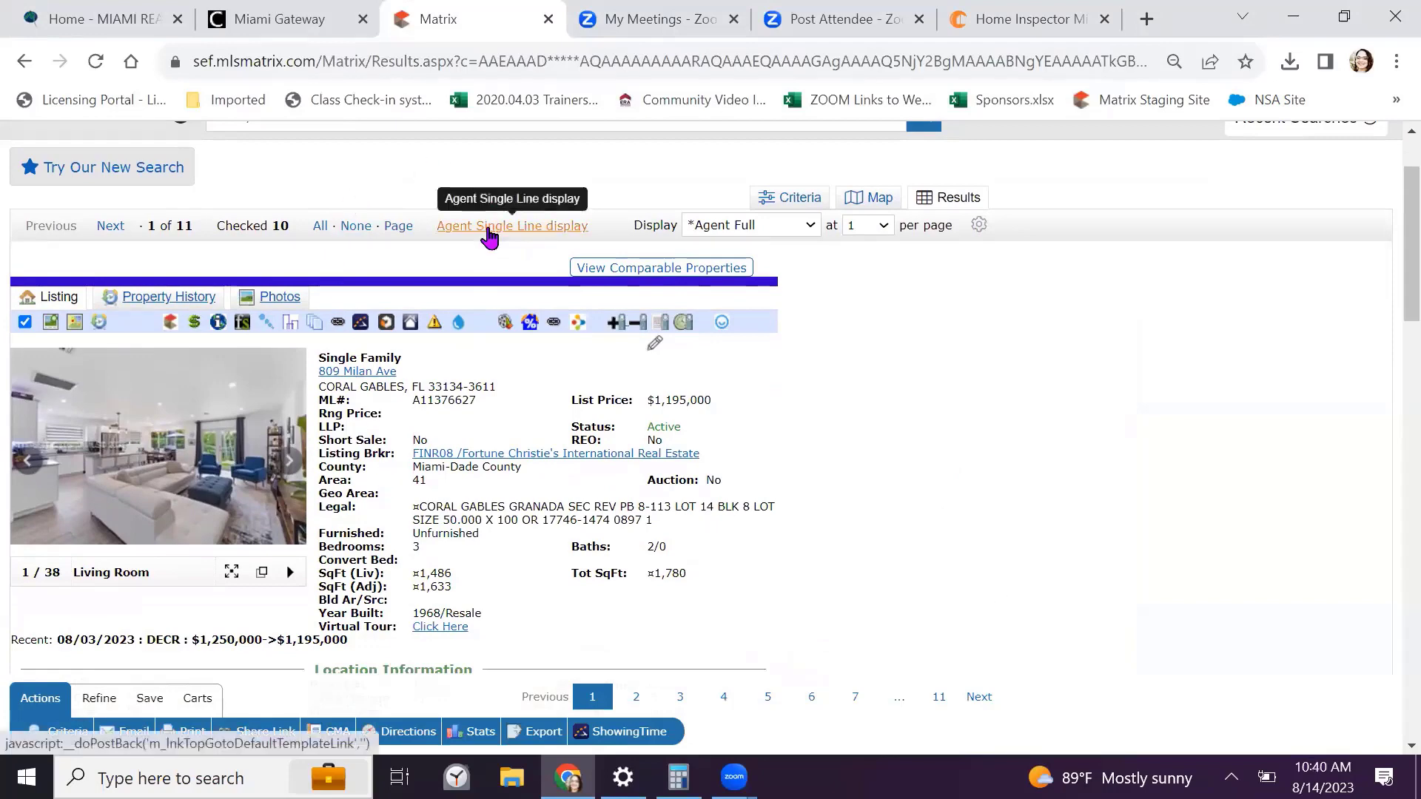
click(489, 225)
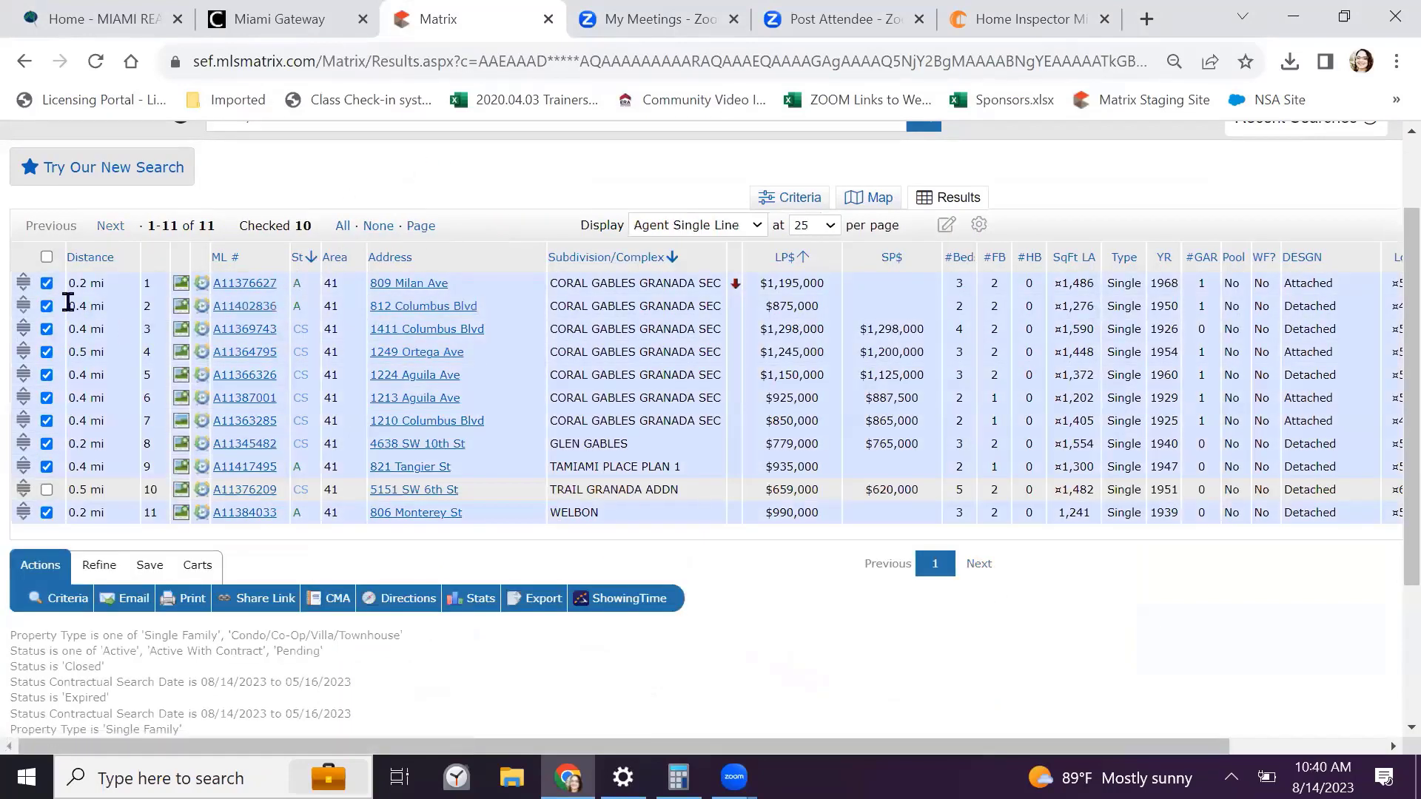
click(46, 257)
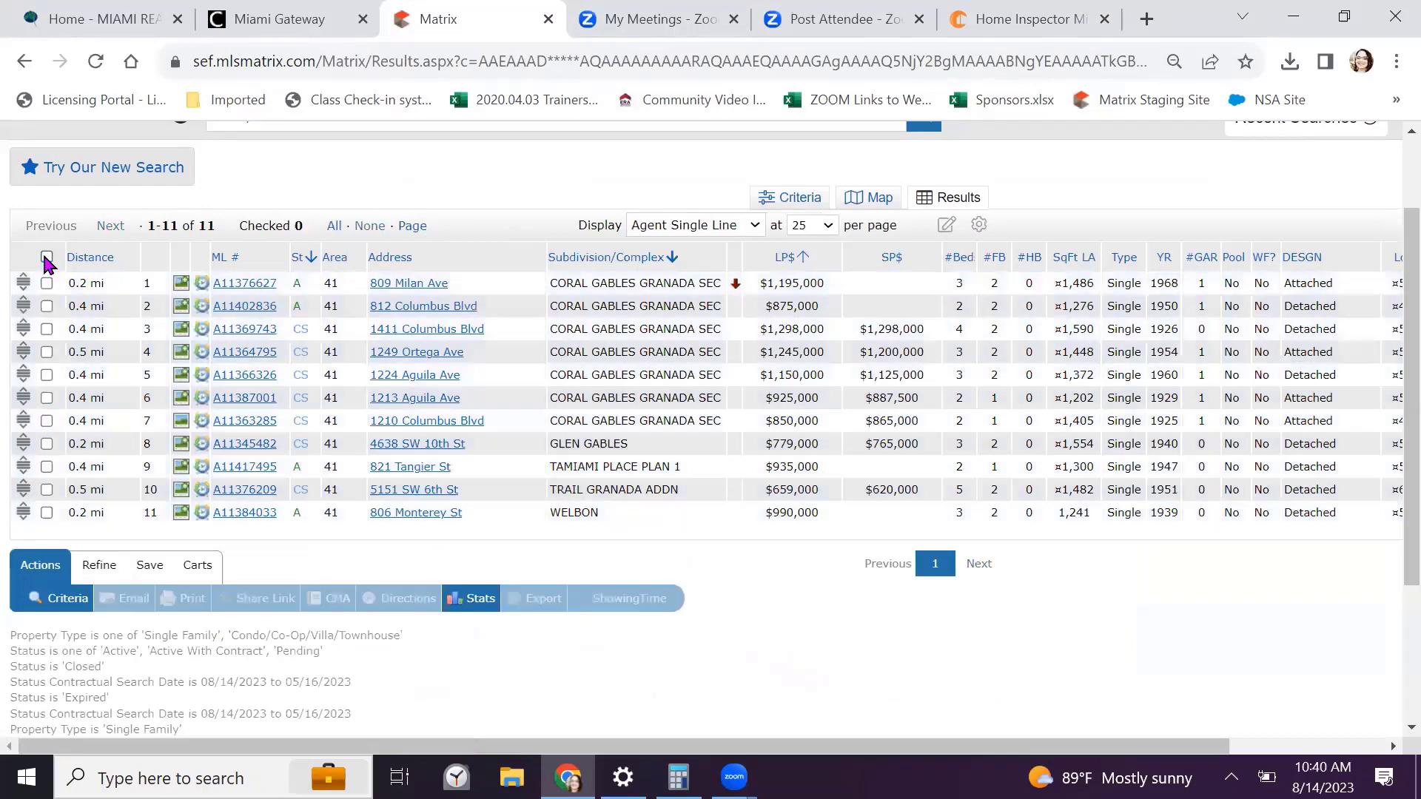
click(45, 444)
click(47, 466)
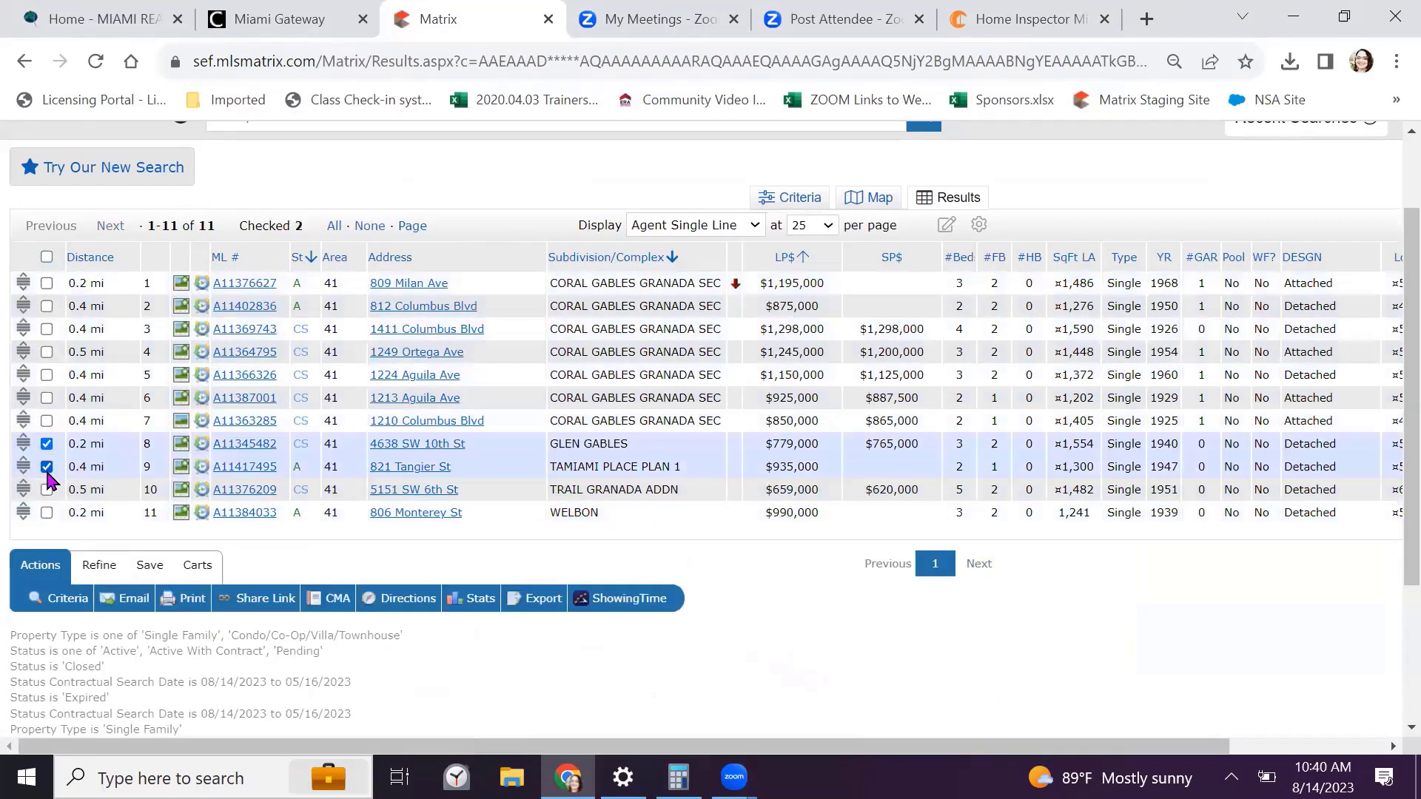
click(46, 490)
click(46, 512)
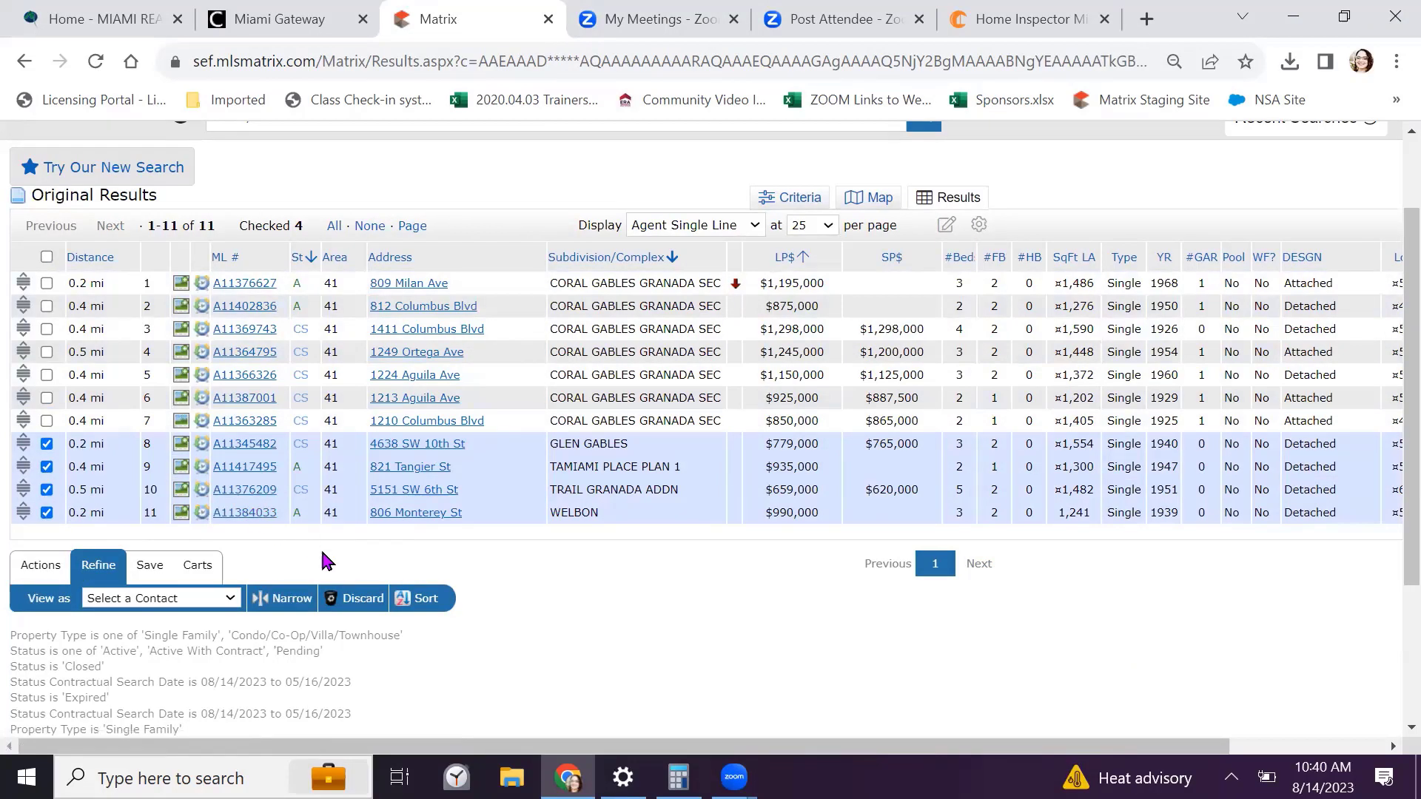
click(362, 599)
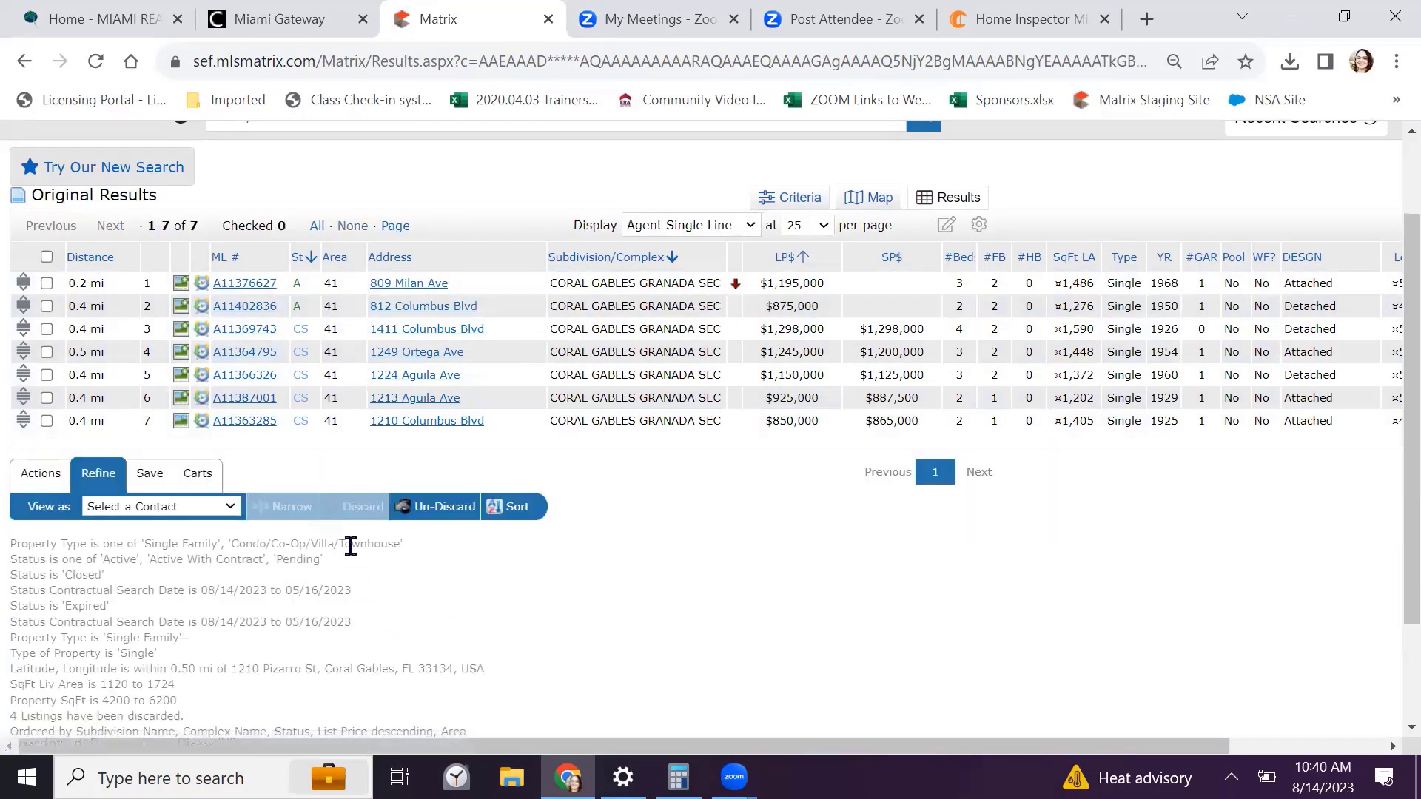
scroll(344, 518, up, 2)
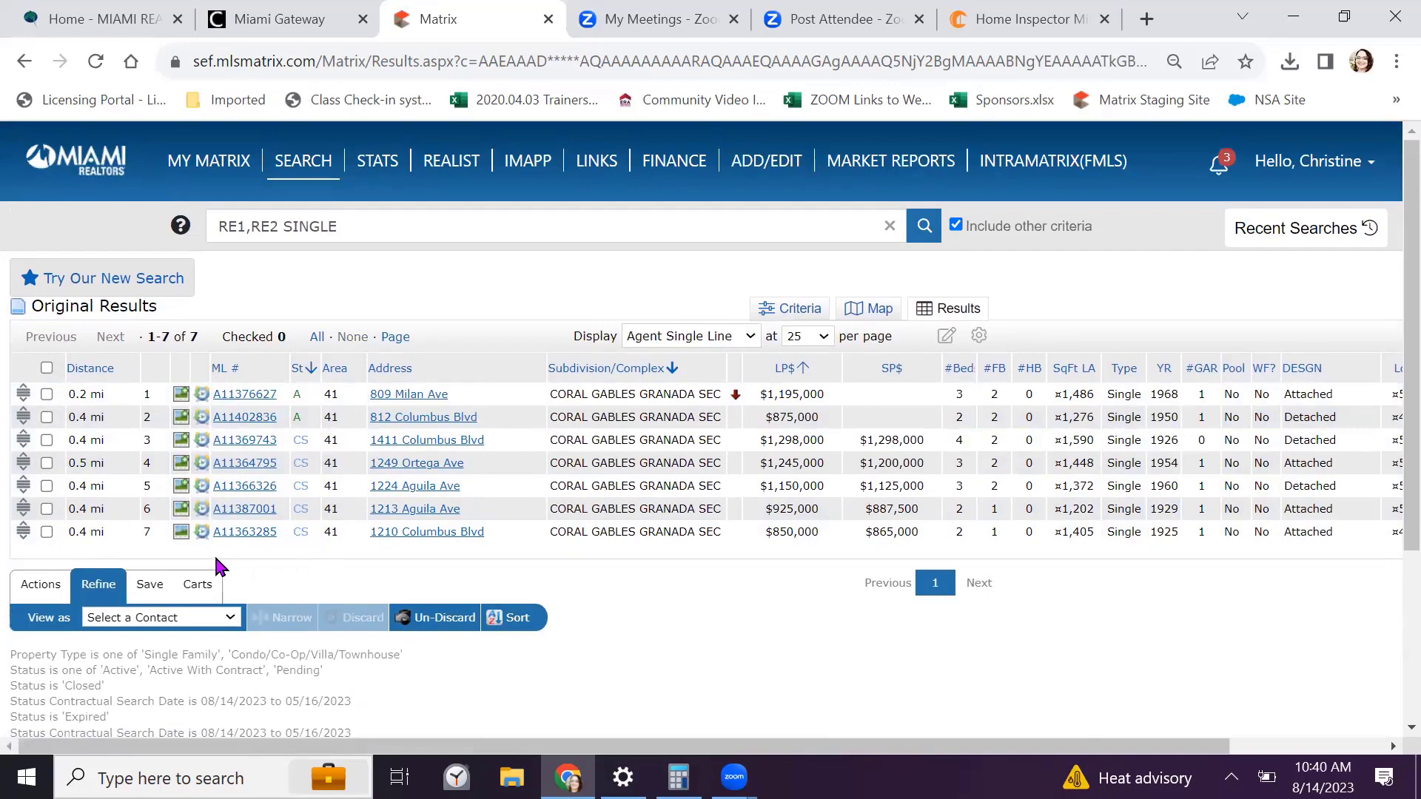
click(181, 394)
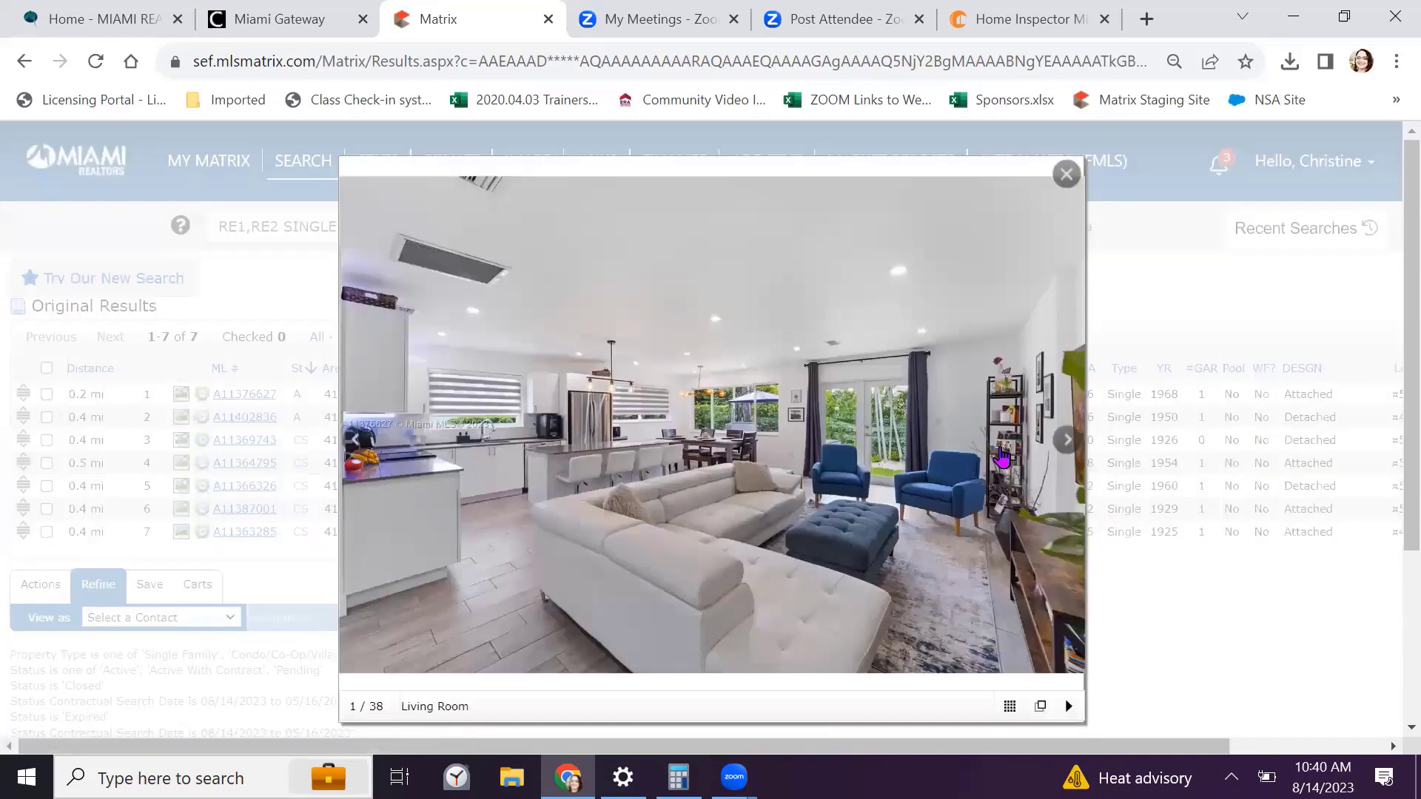
click(1067, 440)
click(1067, 439)
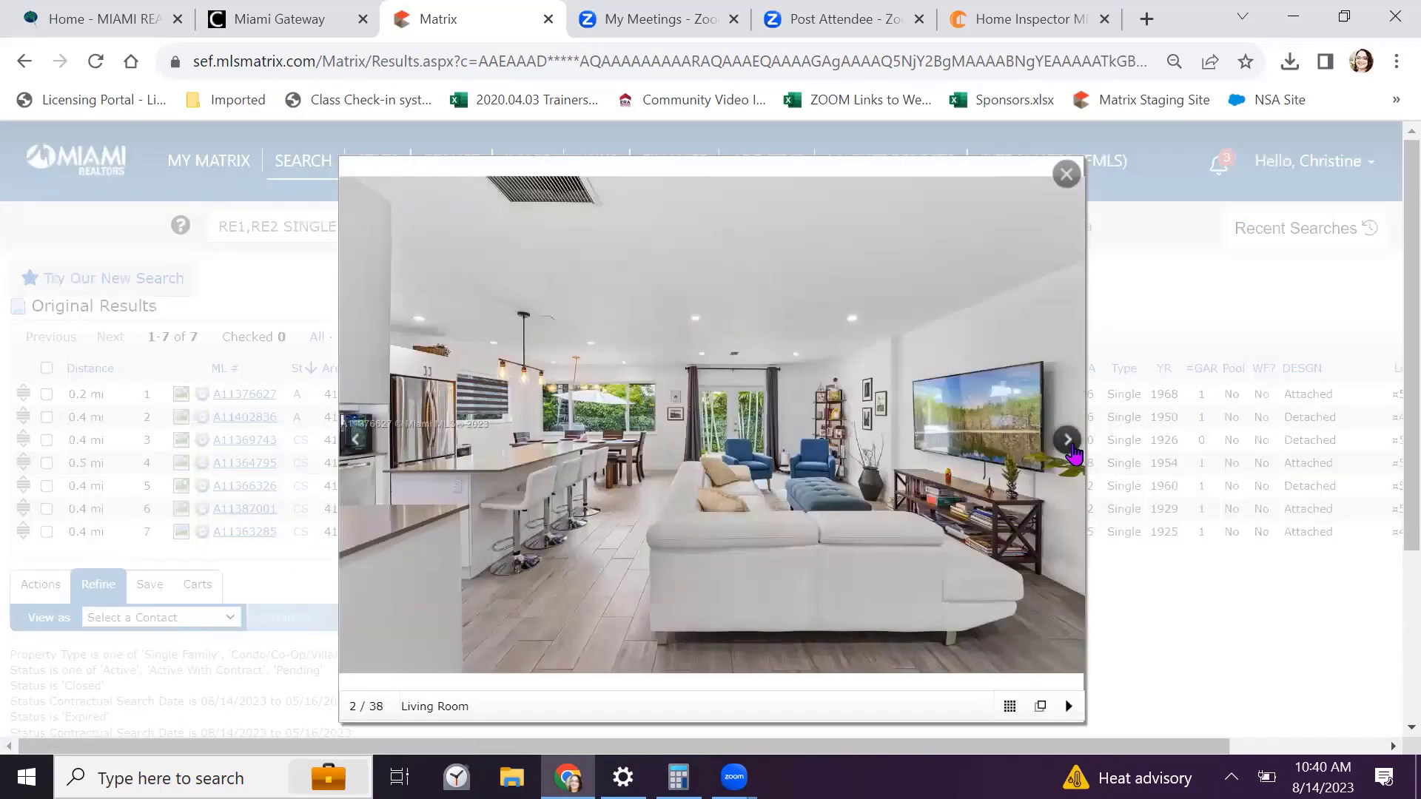
click(1067, 440)
click(1067, 439)
click(1067, 440)
click(1067, 439)
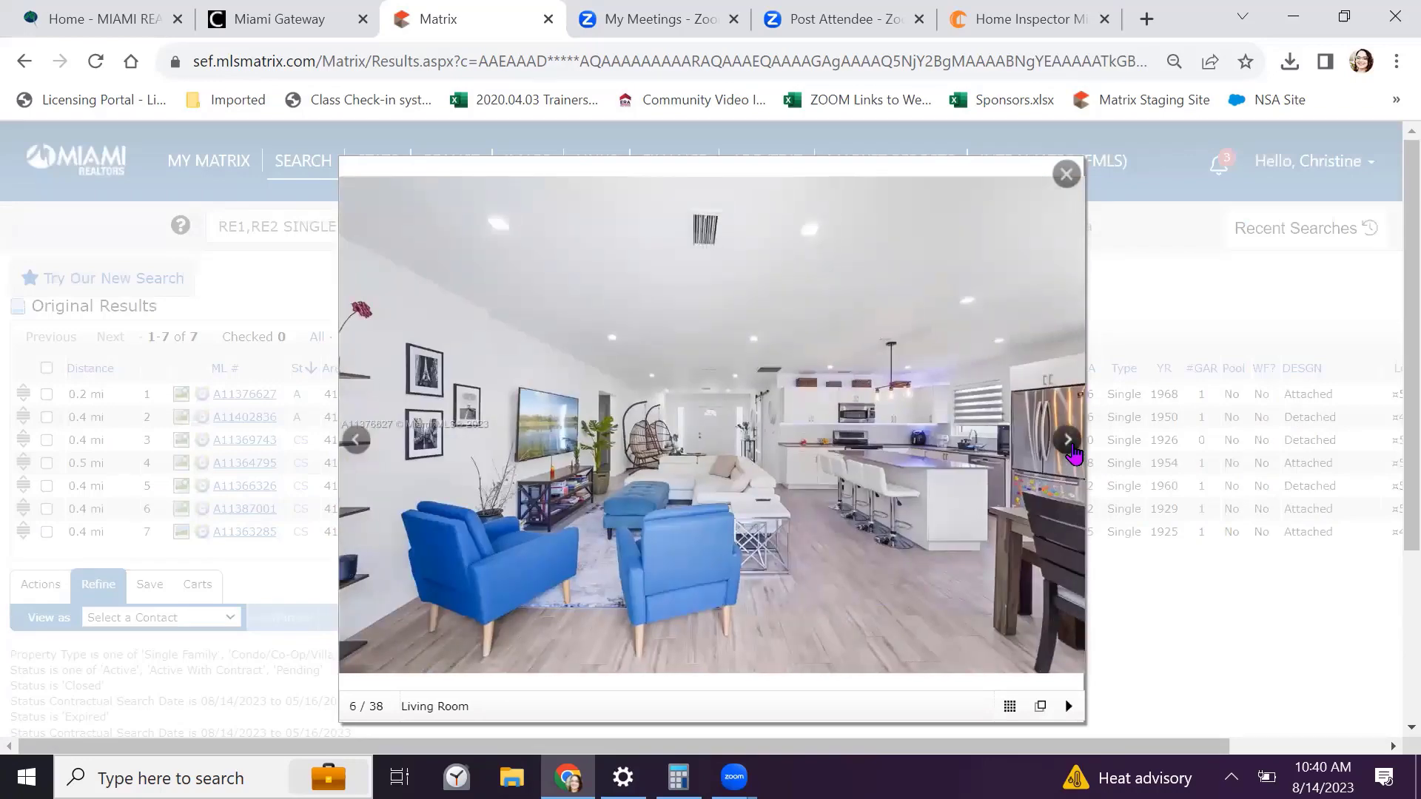
click(1067, 440)
click(1067, 440)
click(1067, 440)
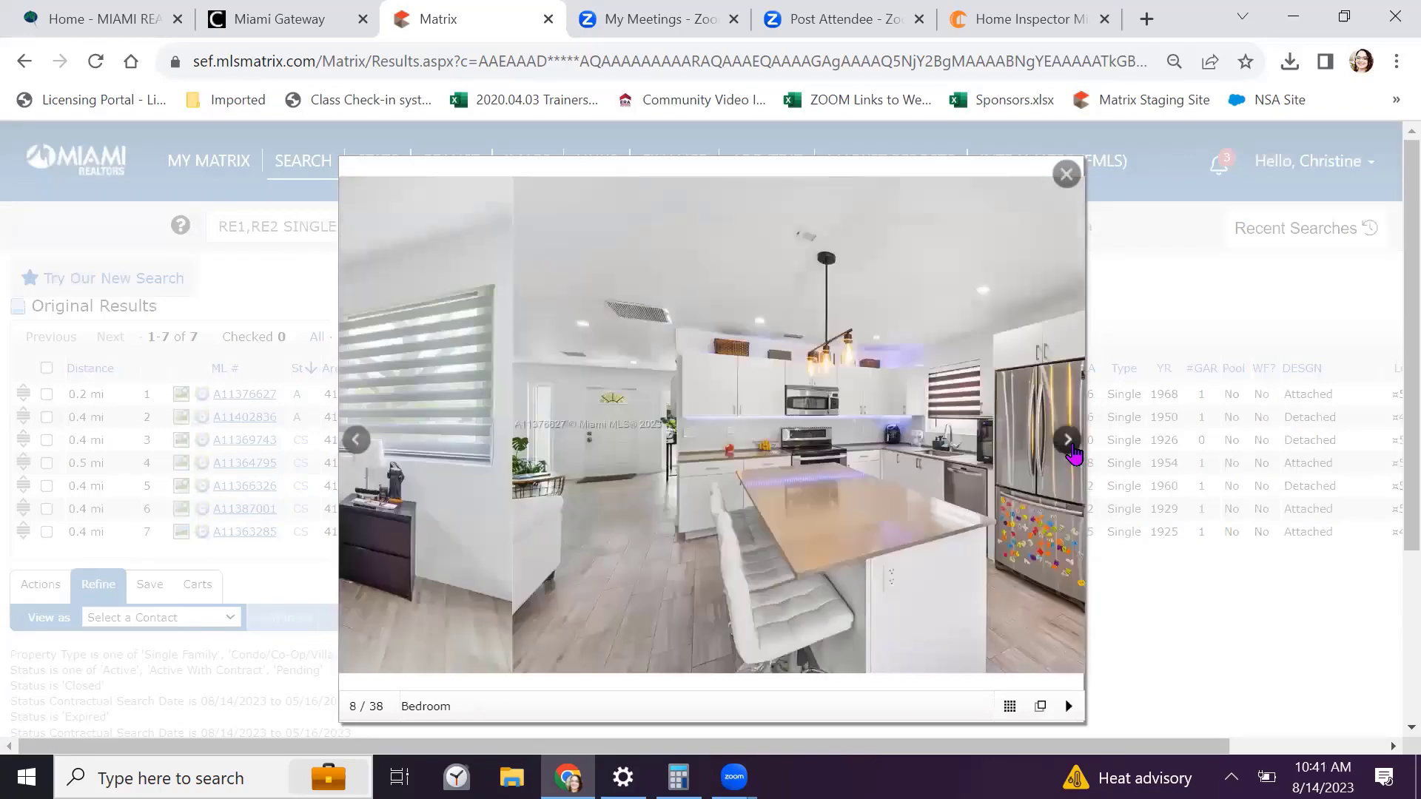
click(1067, 440)
click(1067, 440)
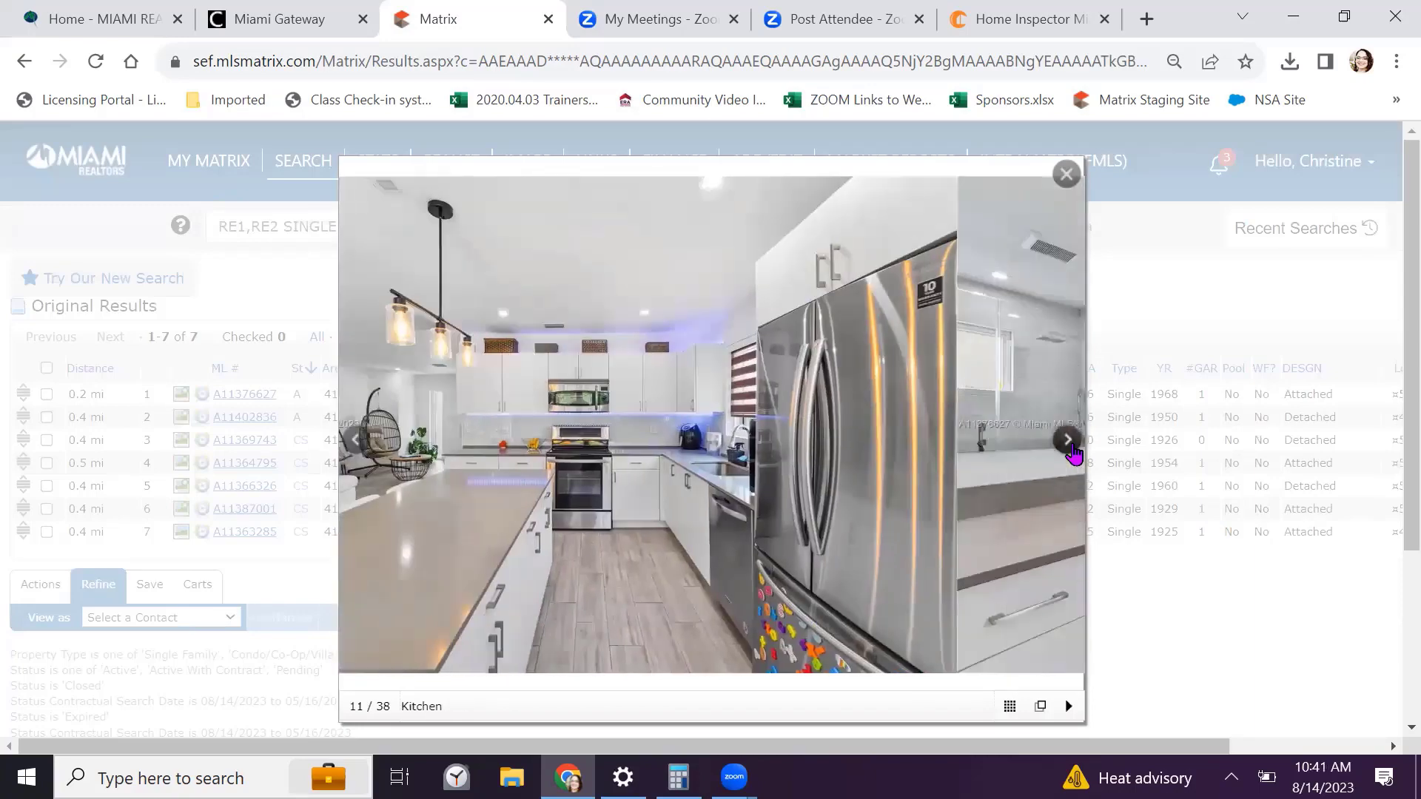
click(1067, 440)
click(1067, 439)
click(1067, 440)
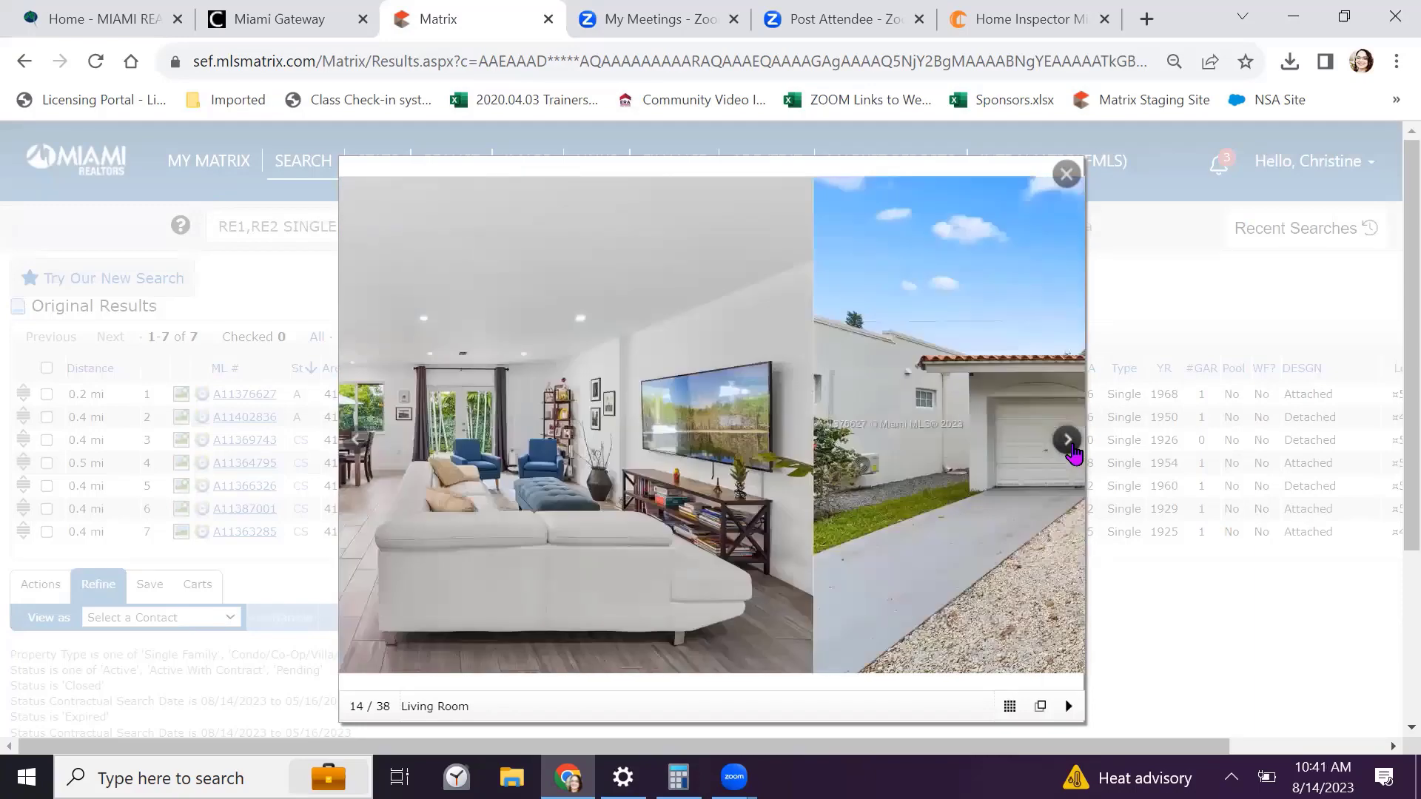
click(1067, 440)
click(1068, 439)
click(1067, 440)
click(1067, 439)
click(1067, 440)
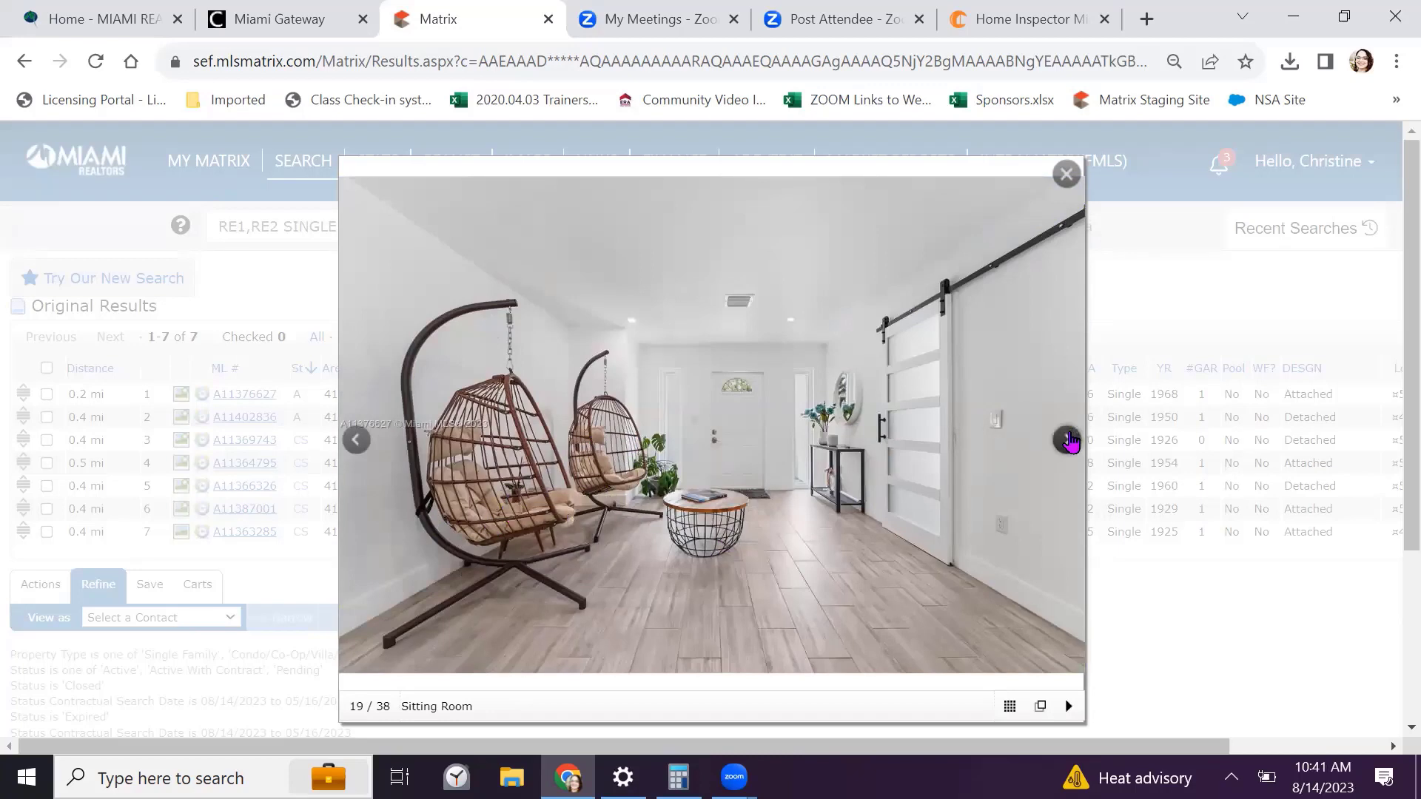
key(Escape)
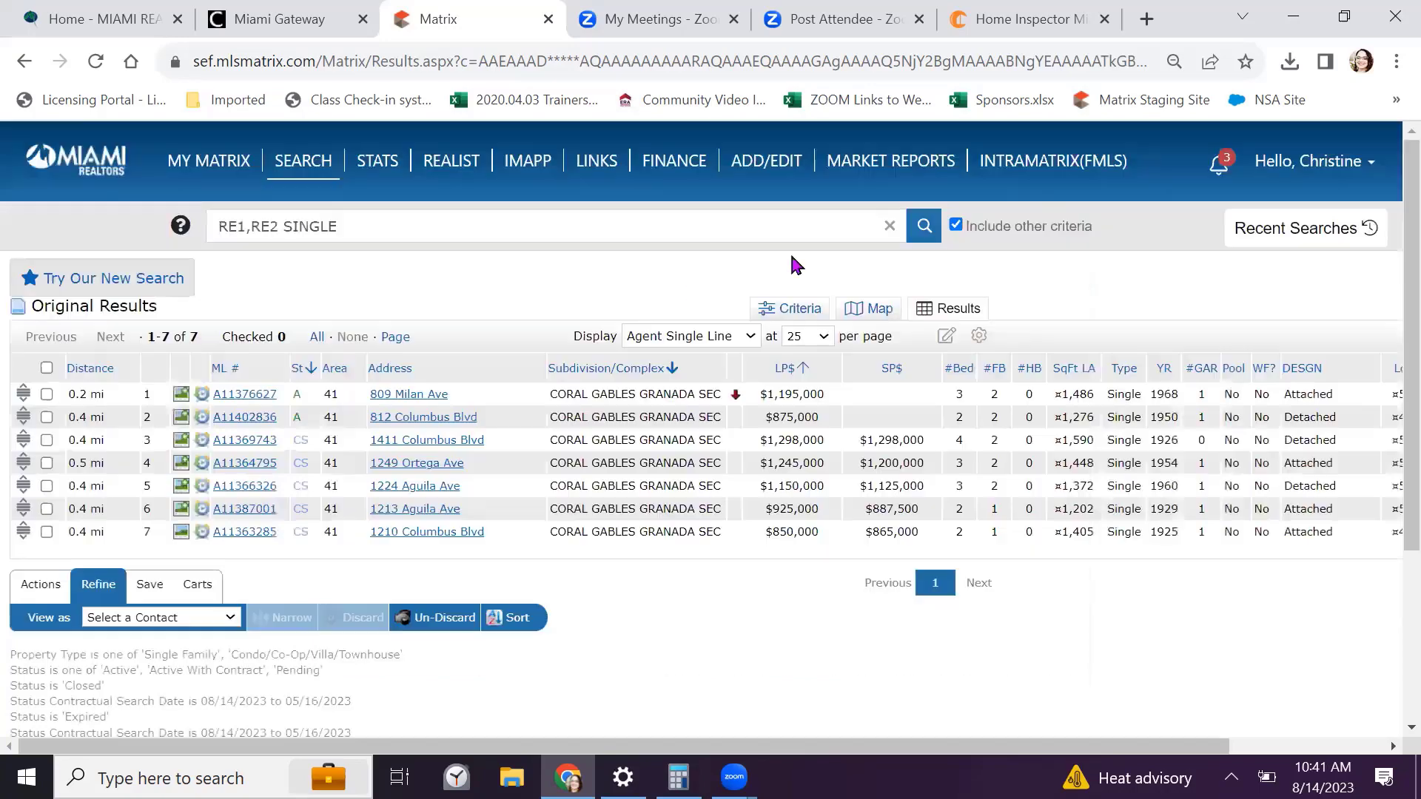
click(180, 418)
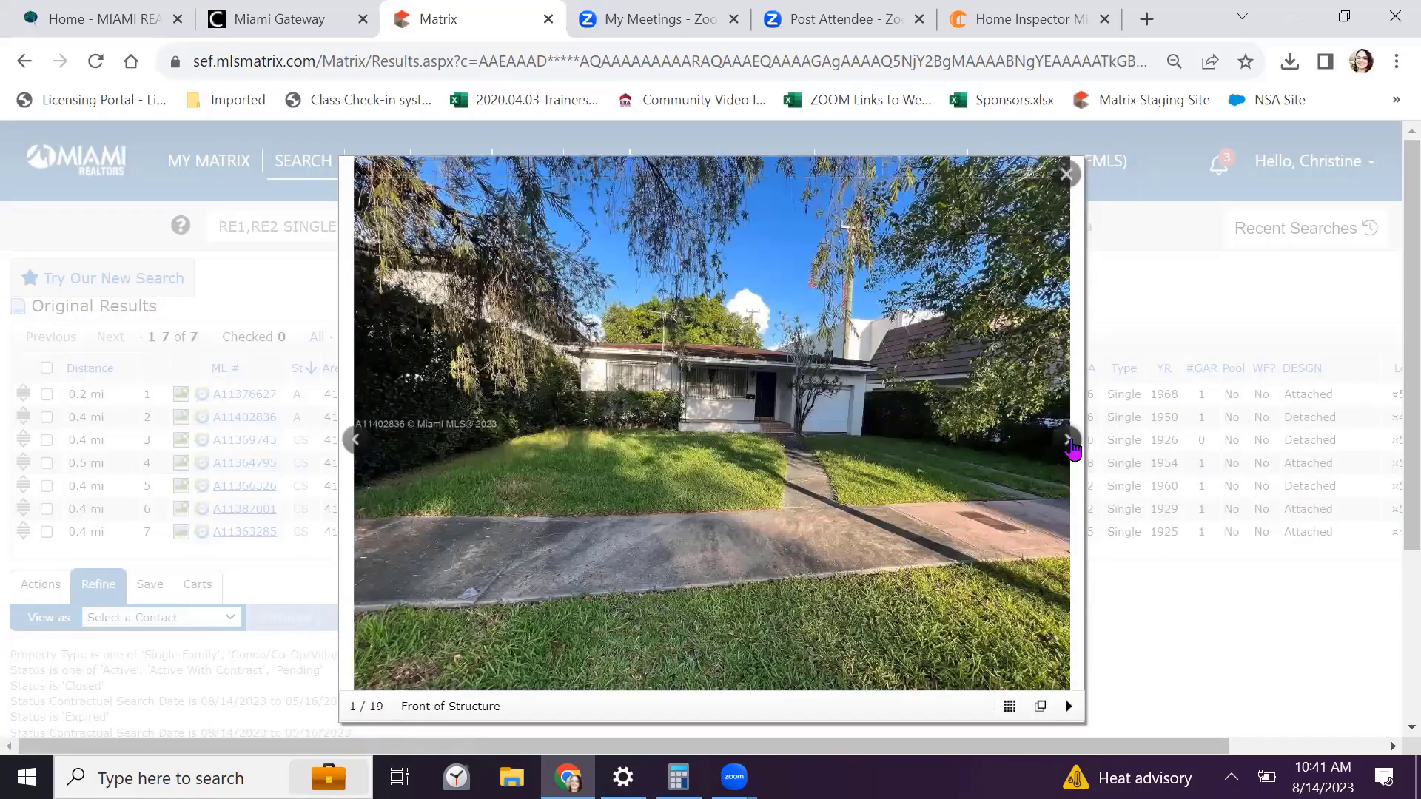
click(1068, 441)
click(1068, 441)
click(1068, 442)
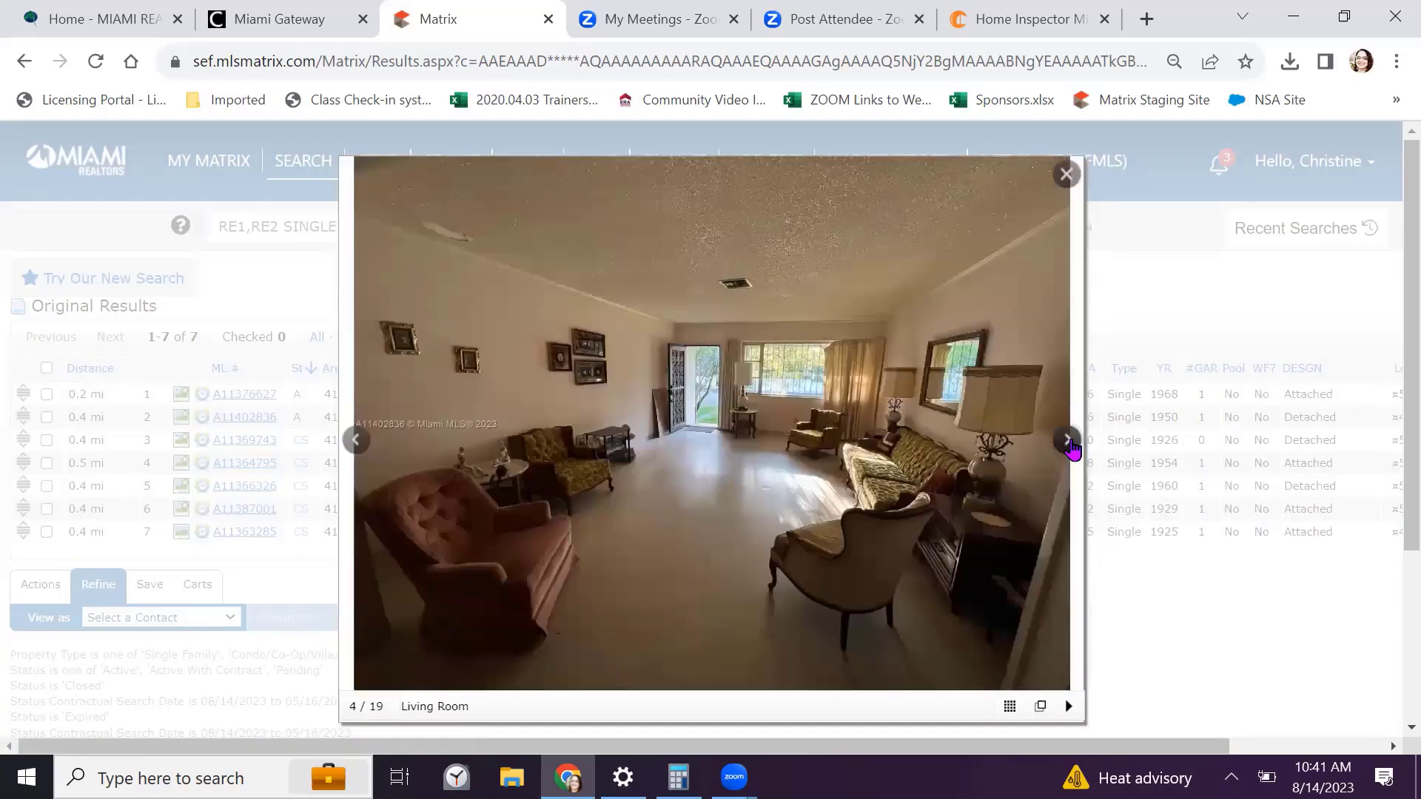
click(1068, 442)
click(1067, 441)
click(1067, 441)
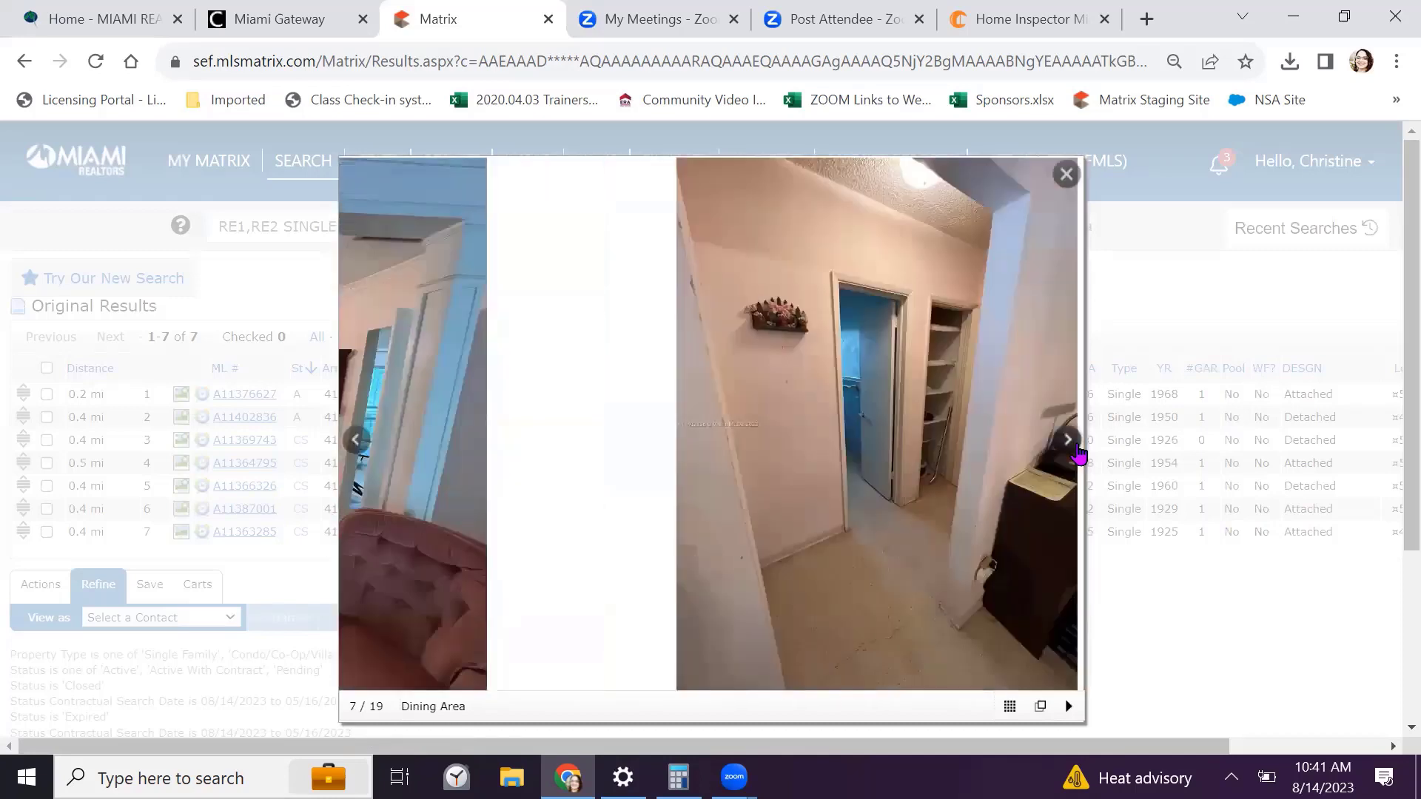
click(1068, 441)
click(1068, 442)
click(1068, 441)
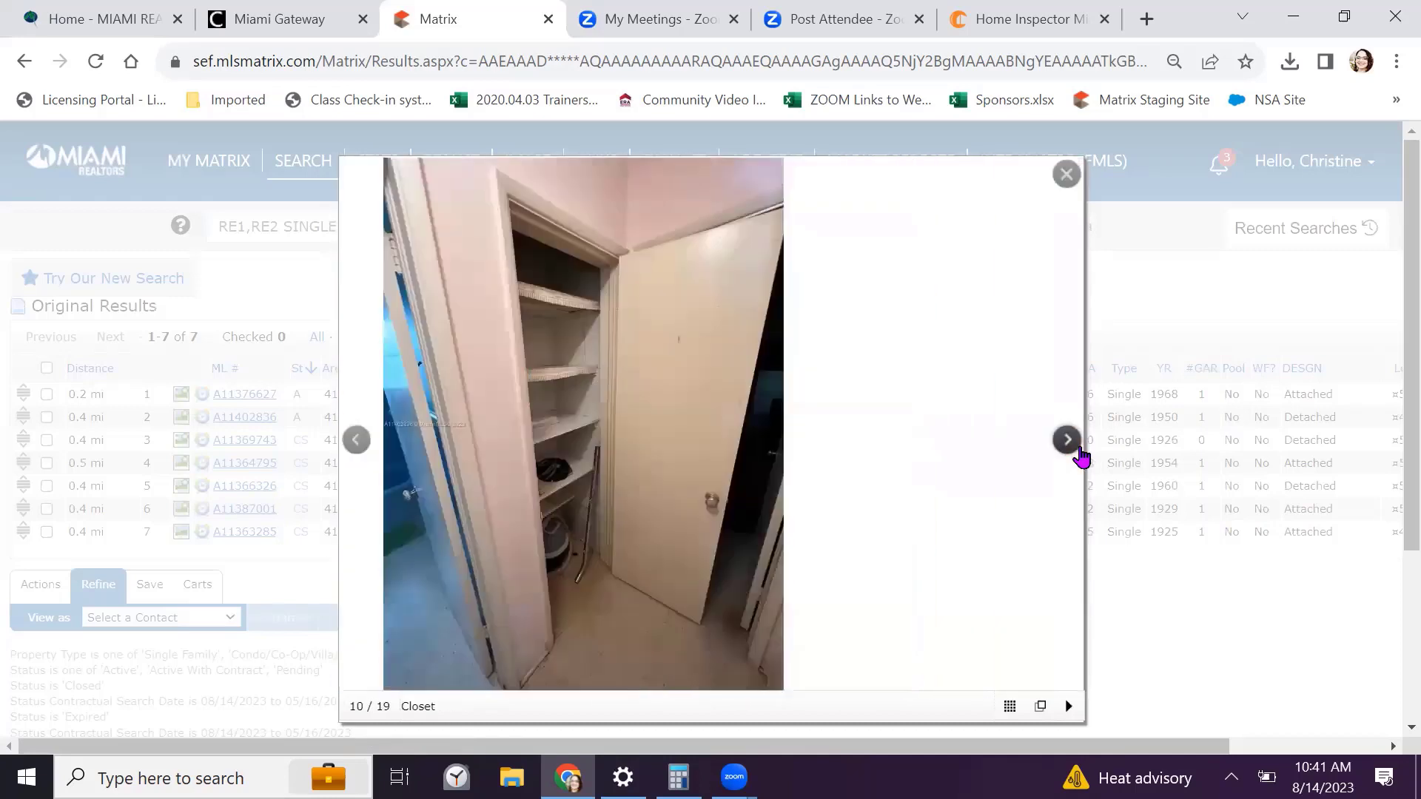
click(1068, 441)
click(1068, 442)
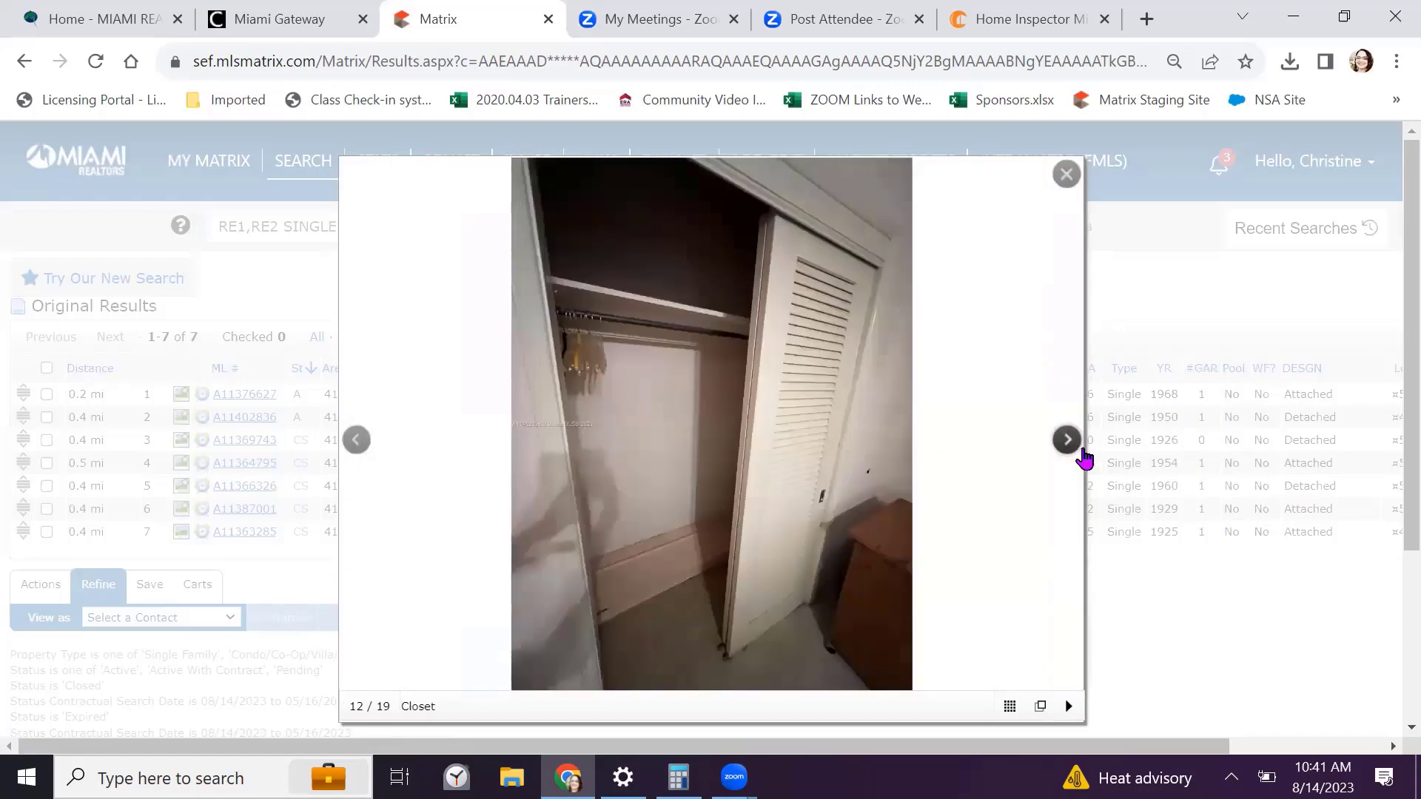
click(1067, 442)
click(1065, 175)
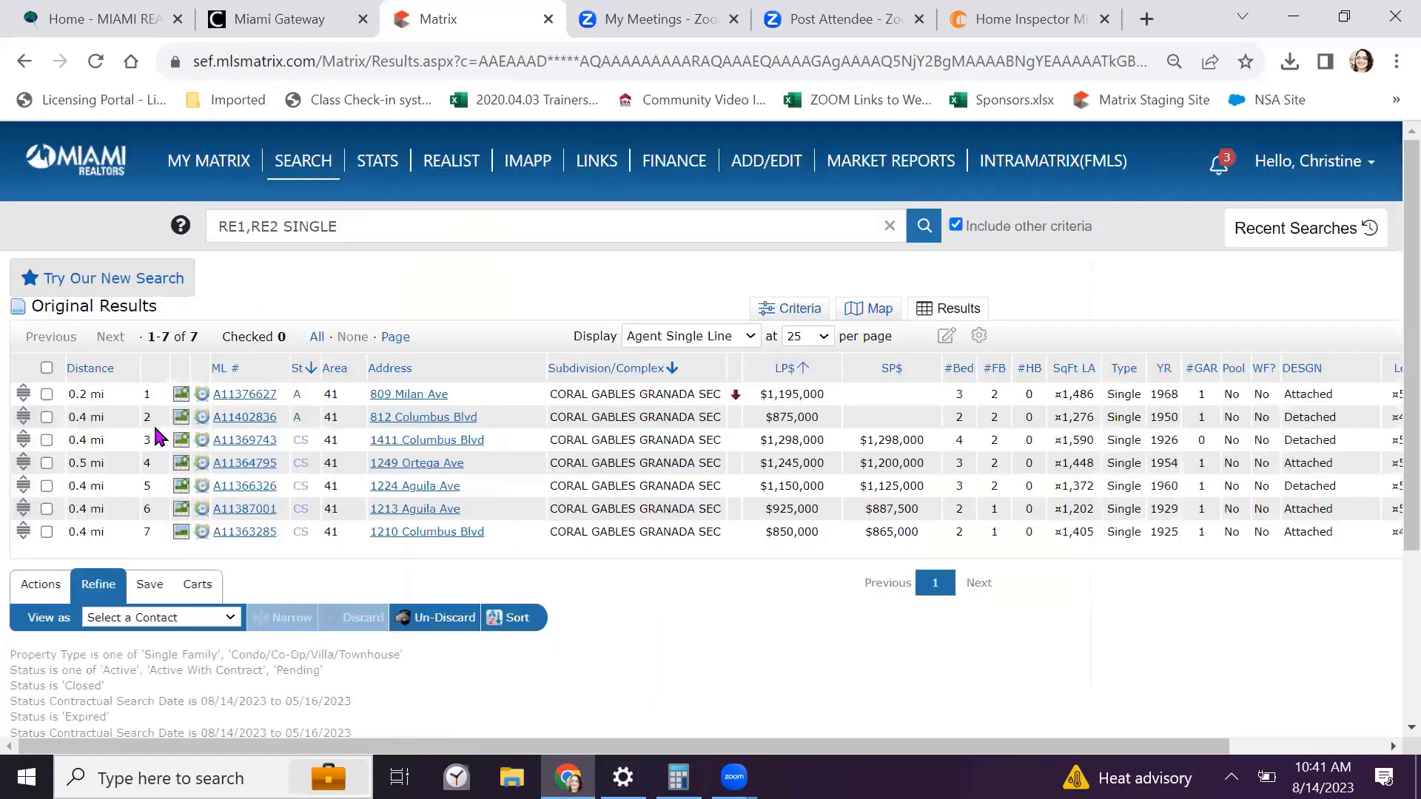
click(180, 439)
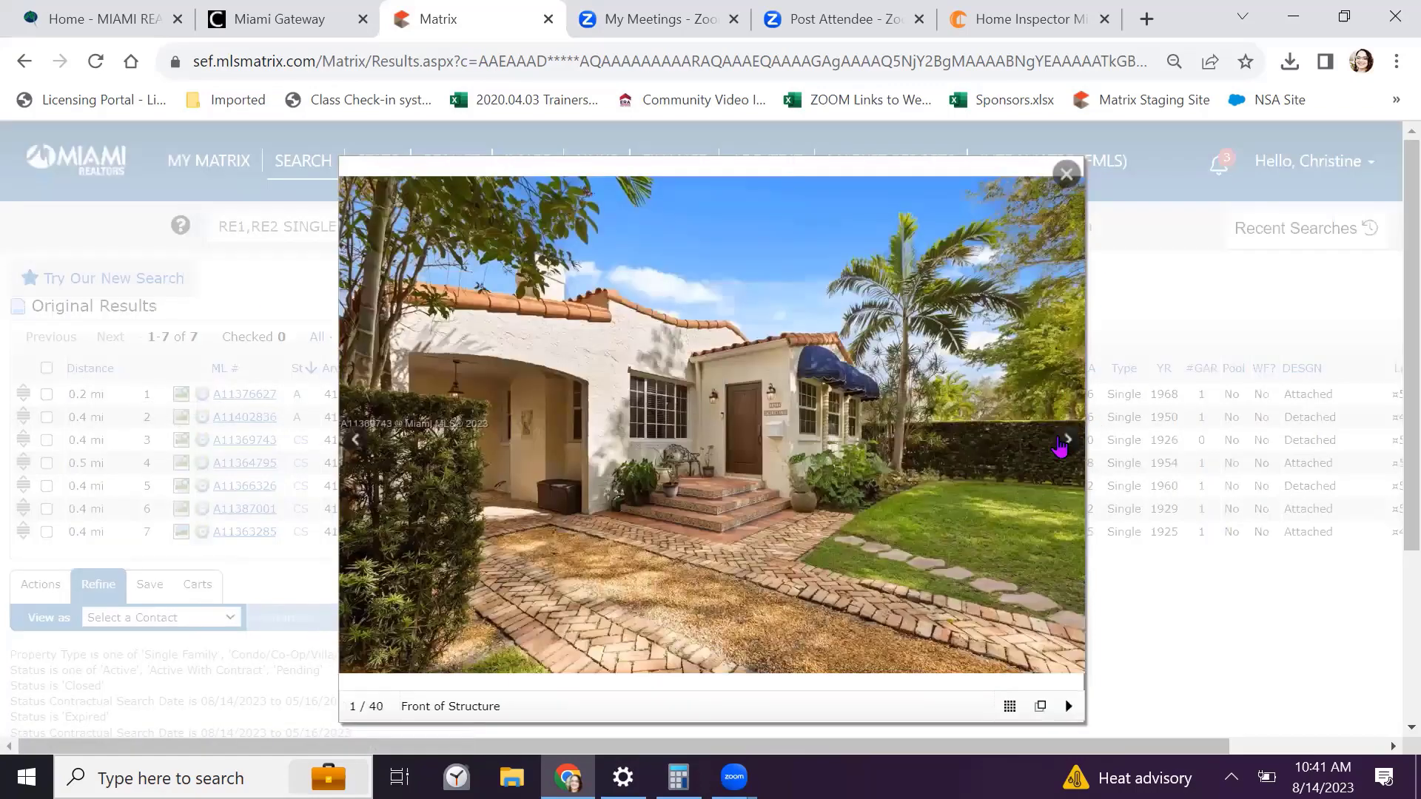
click(1066, 443)
click(1073, 444)
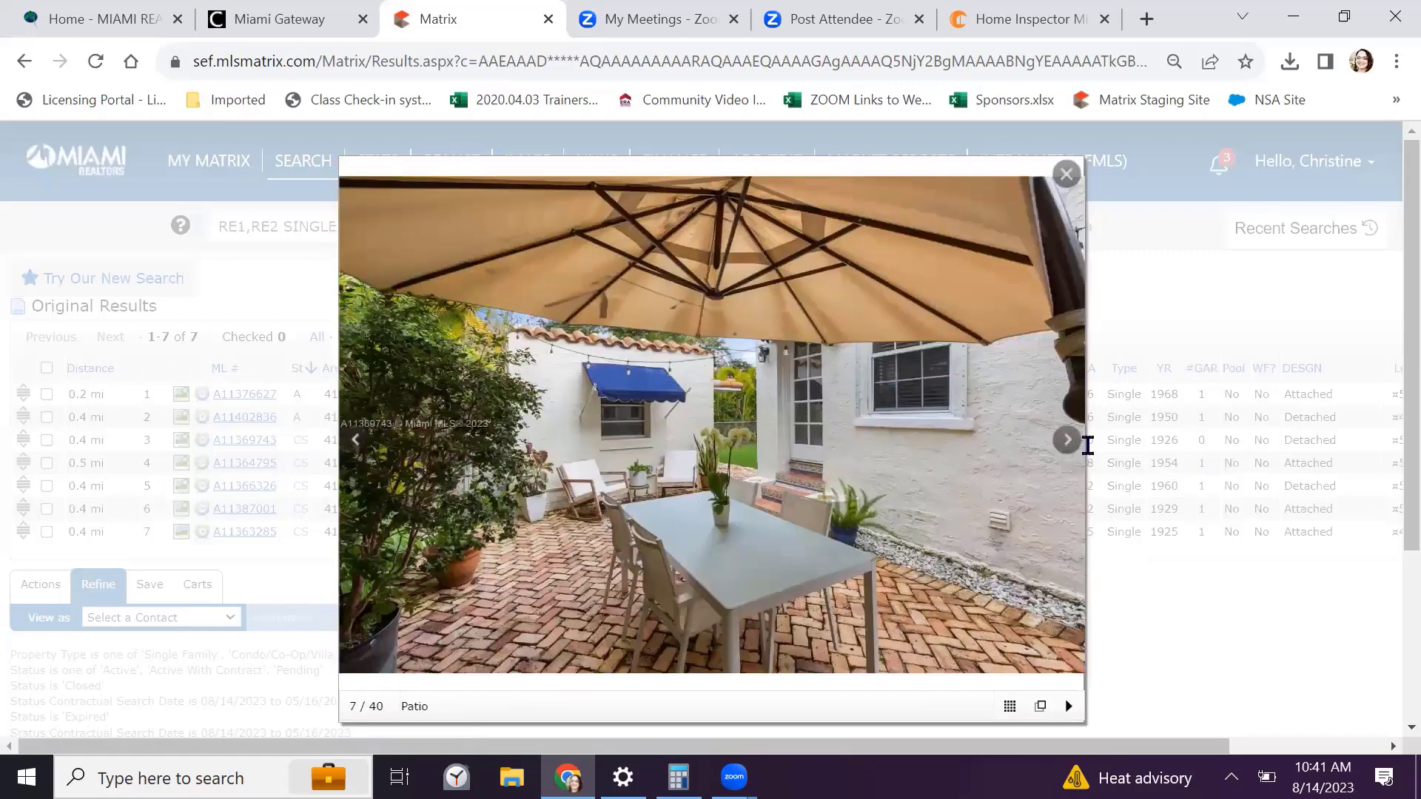
click(1087, 445)
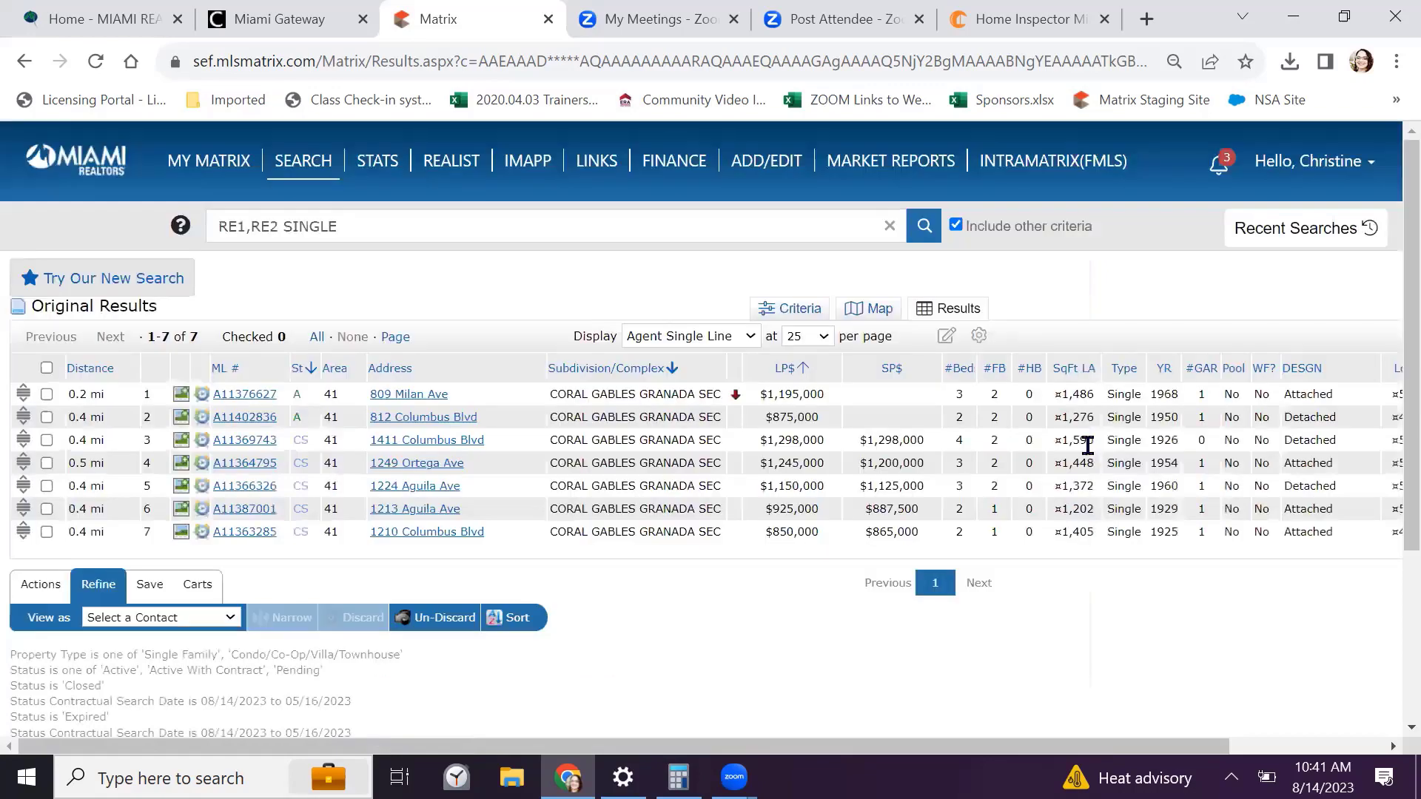
click(180, 439)
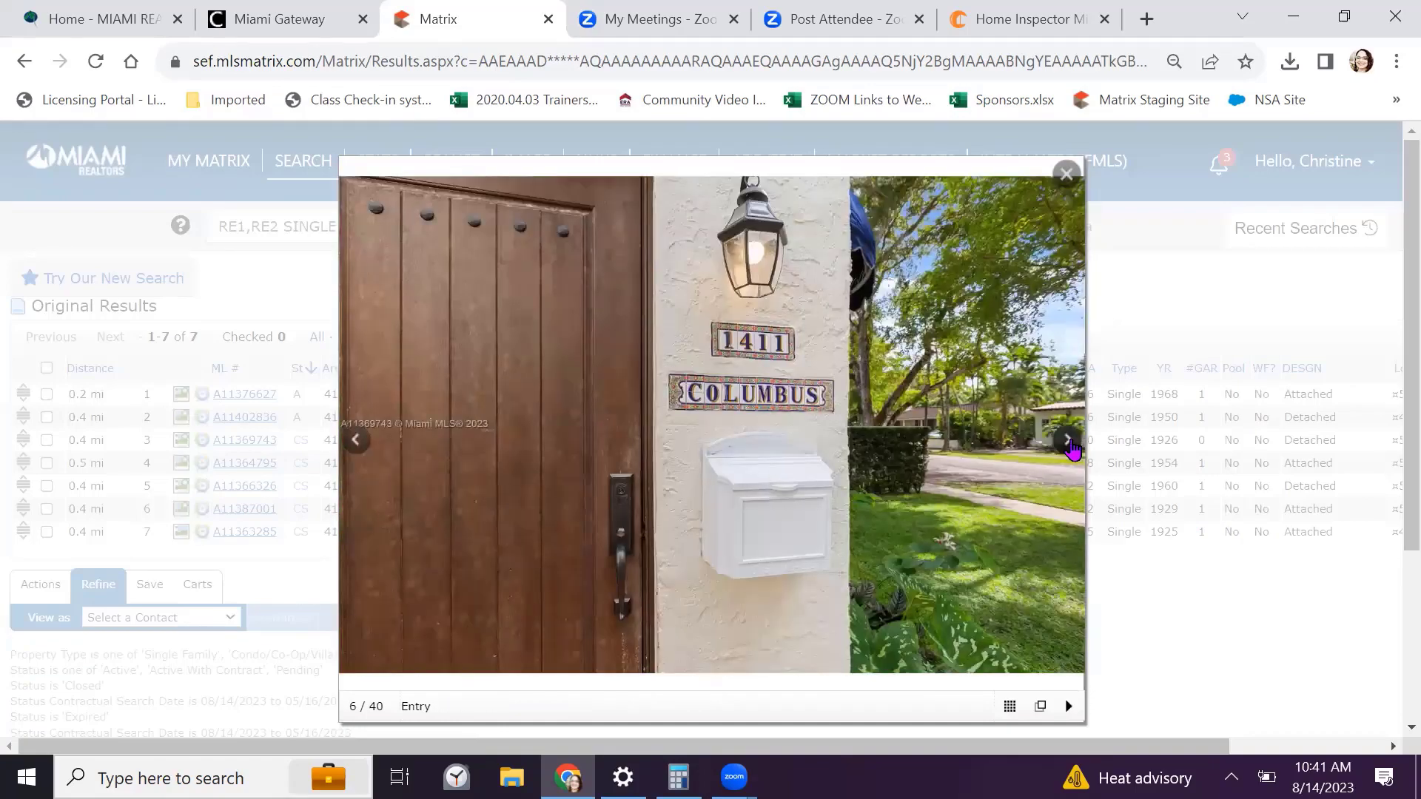
click(1072, 447)
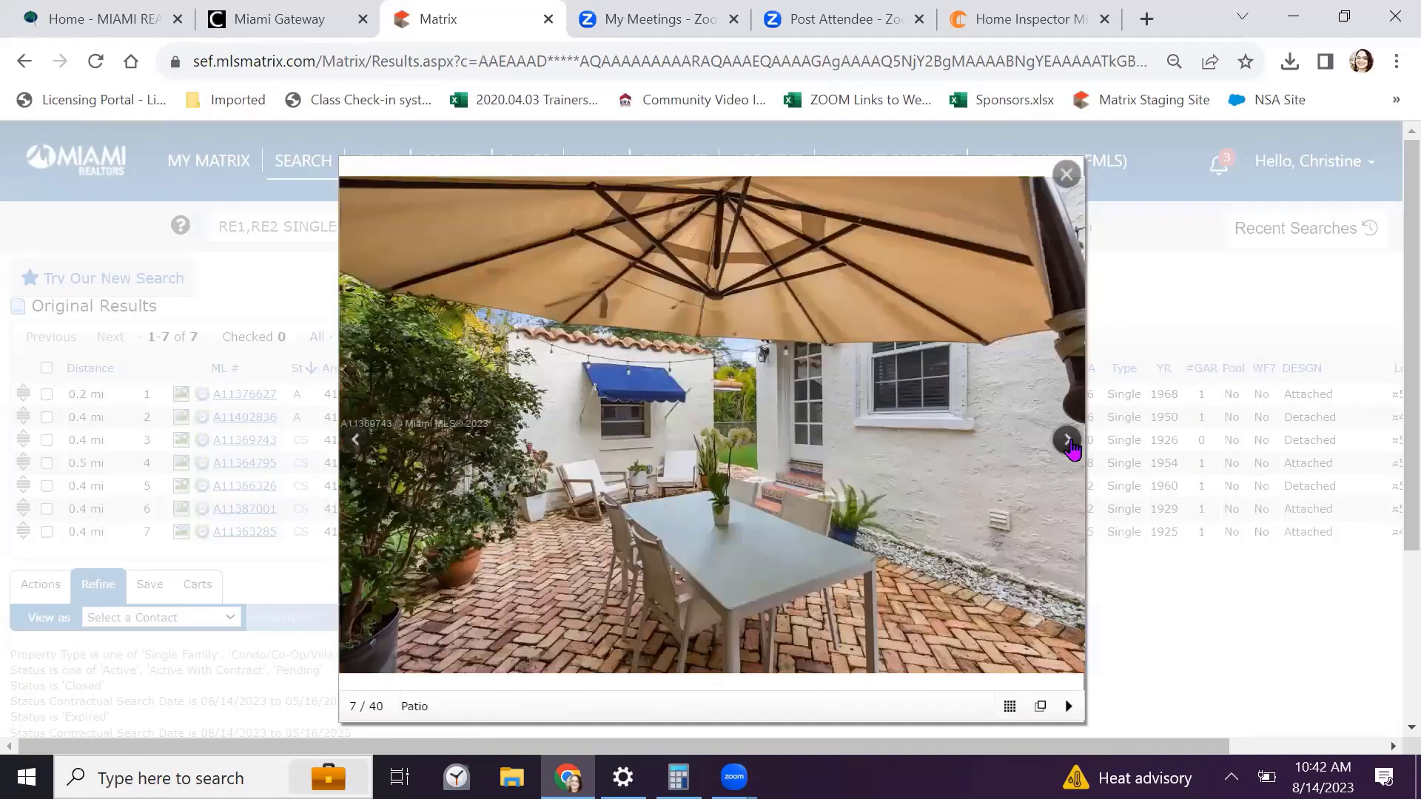
click(1072, 447)
click(1071, 447)
click(1071, 447)
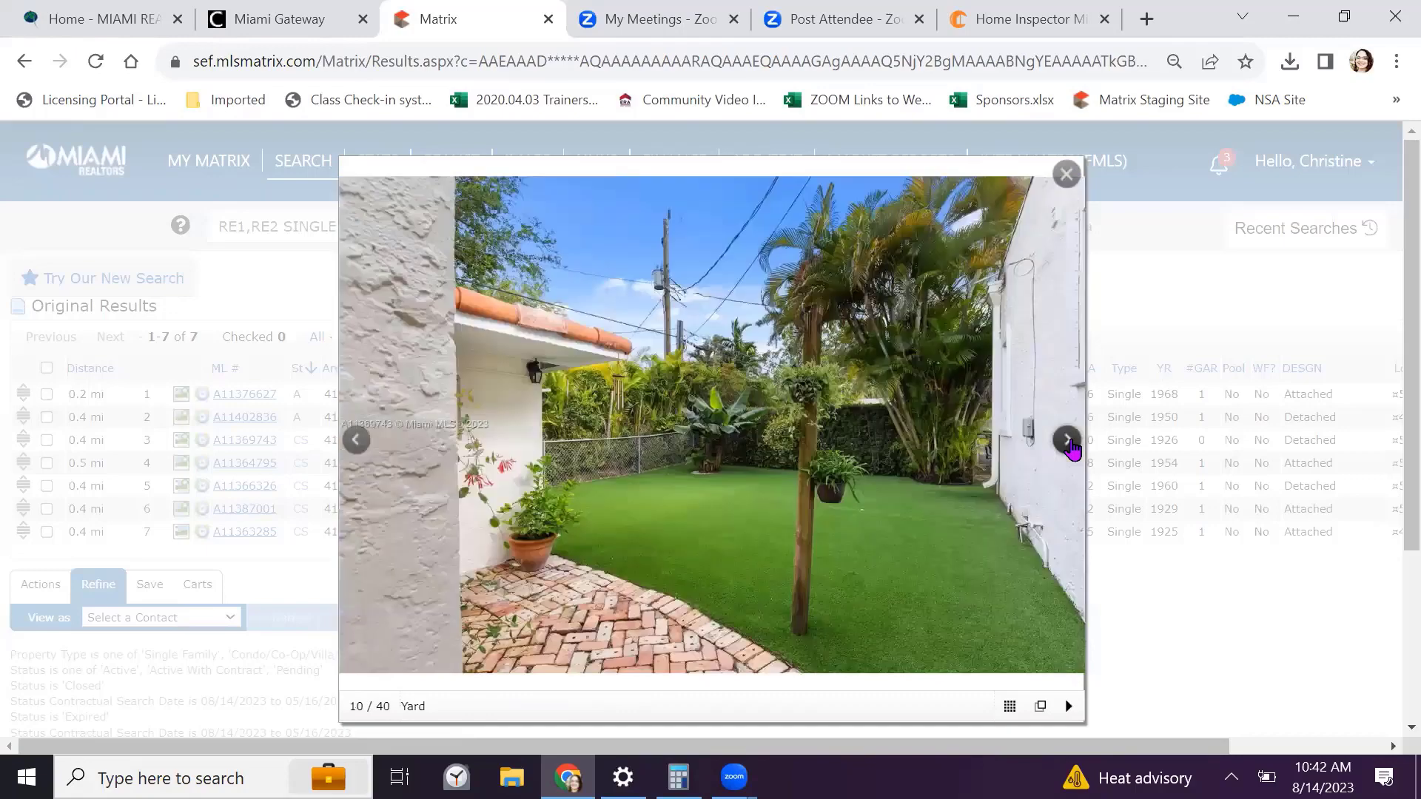
click(1072, 447)
click(1072, 447)
click(1072, 447)
click(1071, 447)
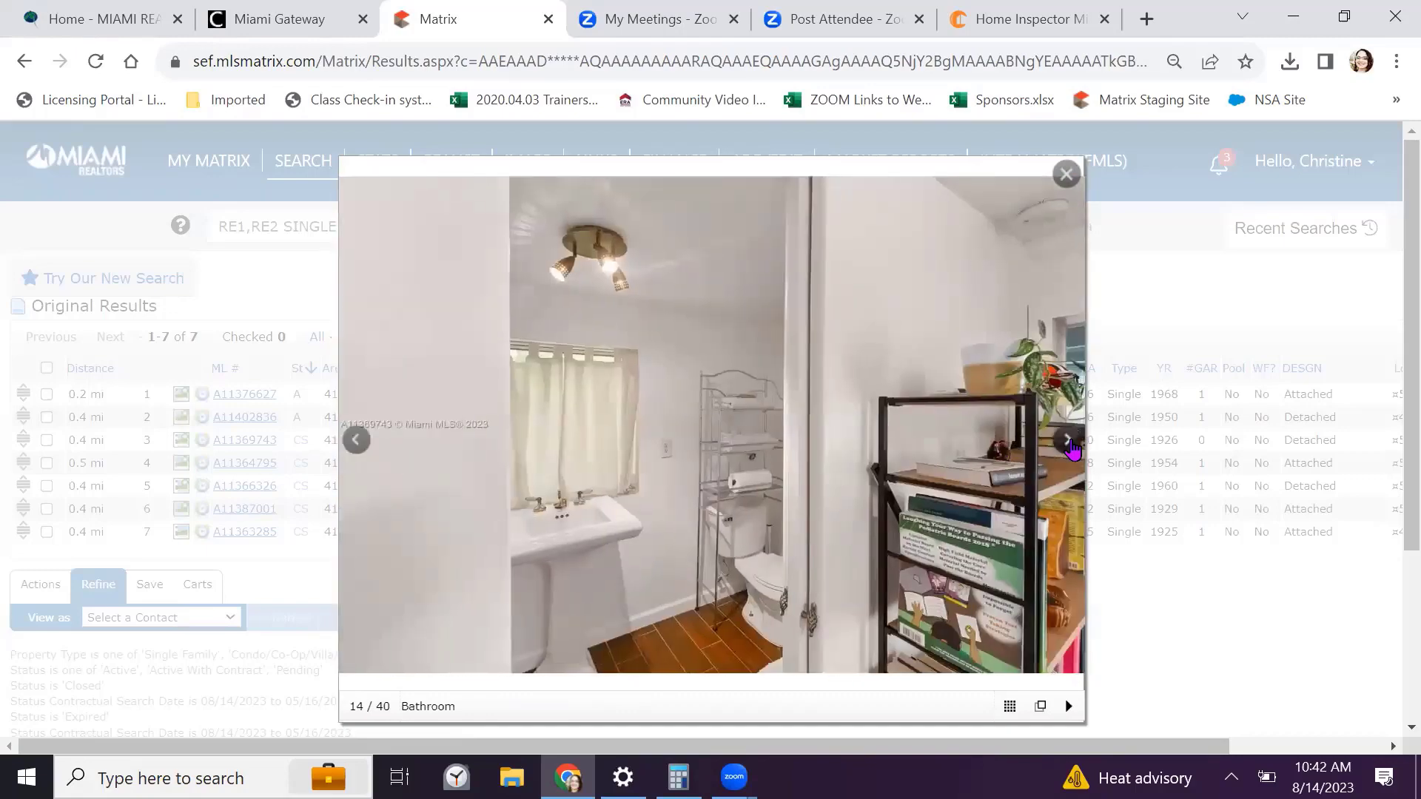
click(1072, 447)
click(1072, 447)
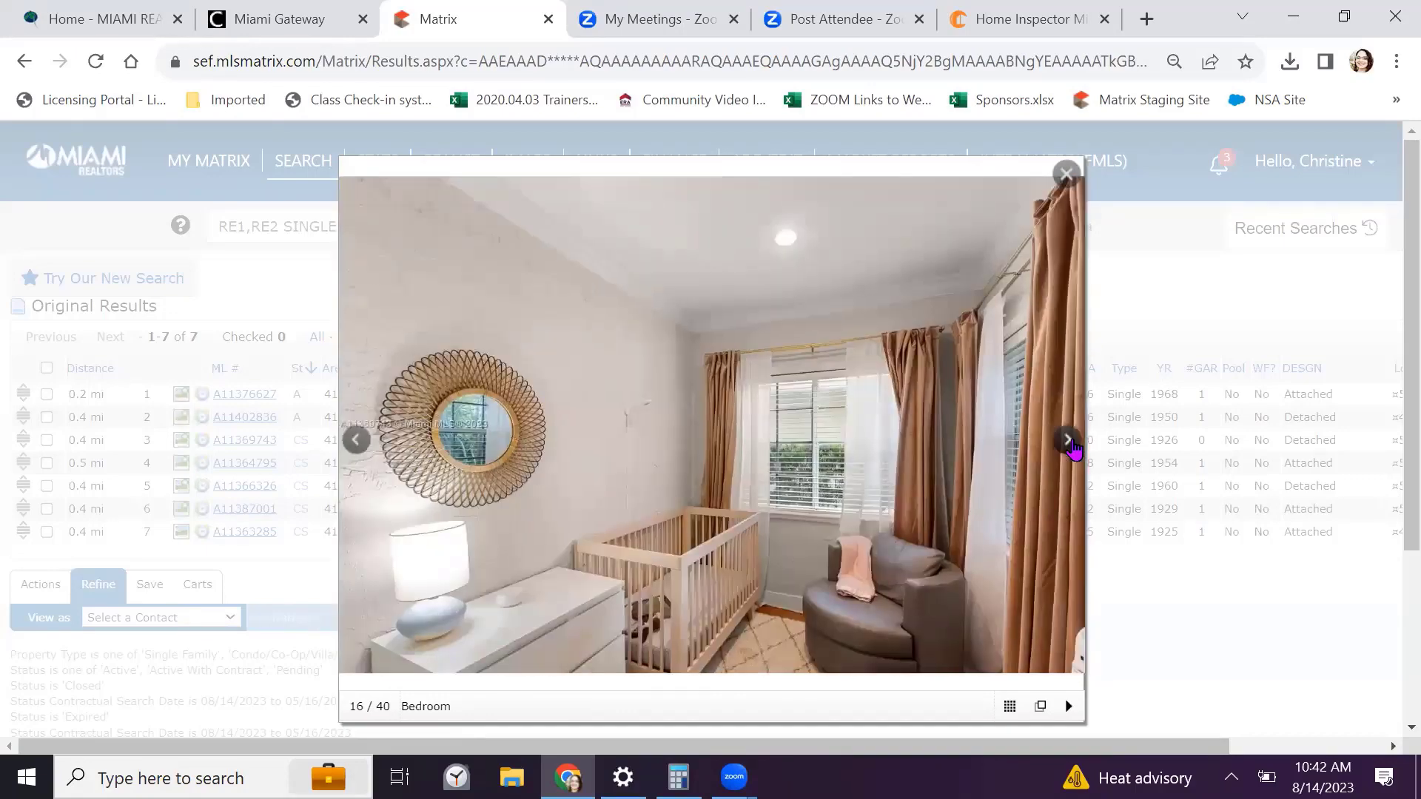
click(1071, 447)
click(1071, 447)
click(1072, 447)
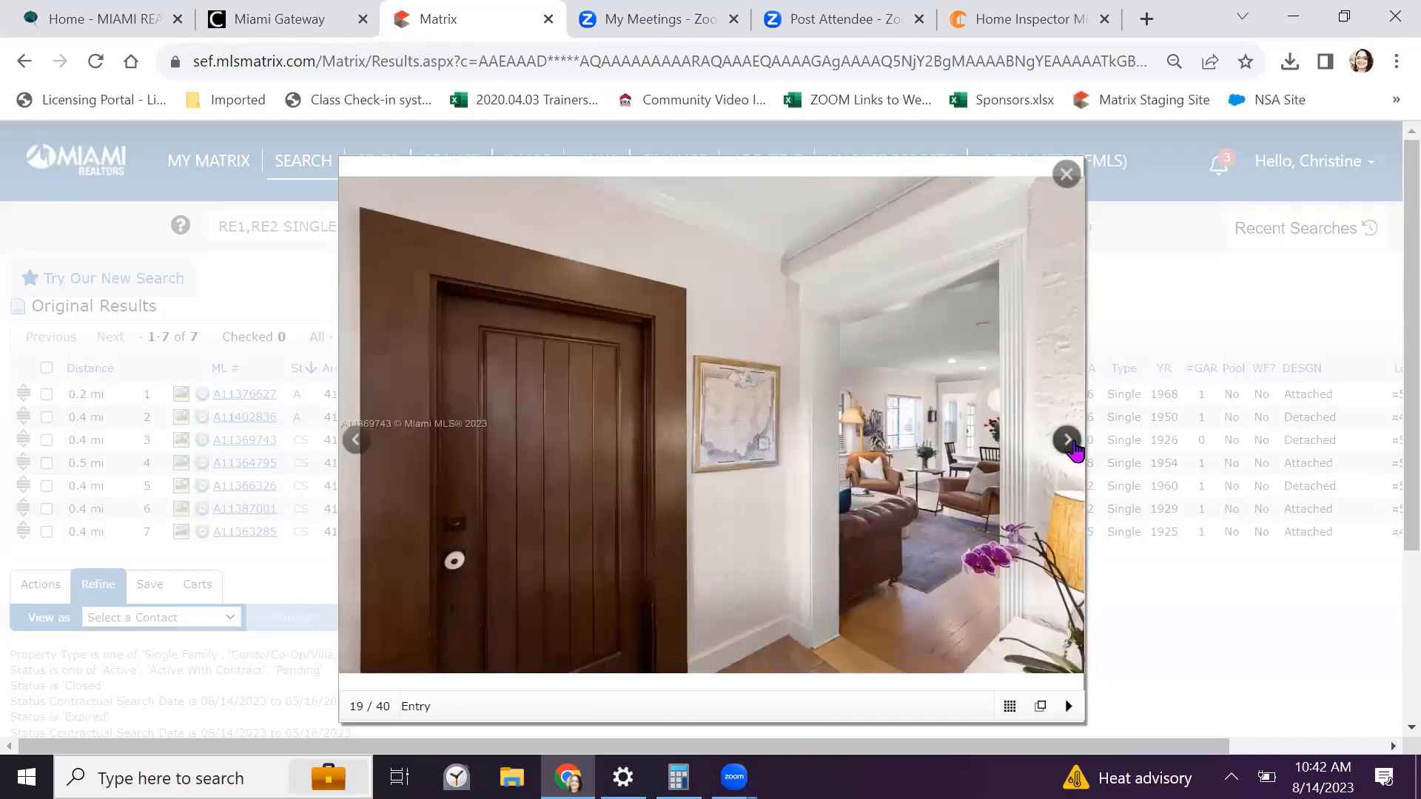
click(1071, 447)
click(1072, 446)
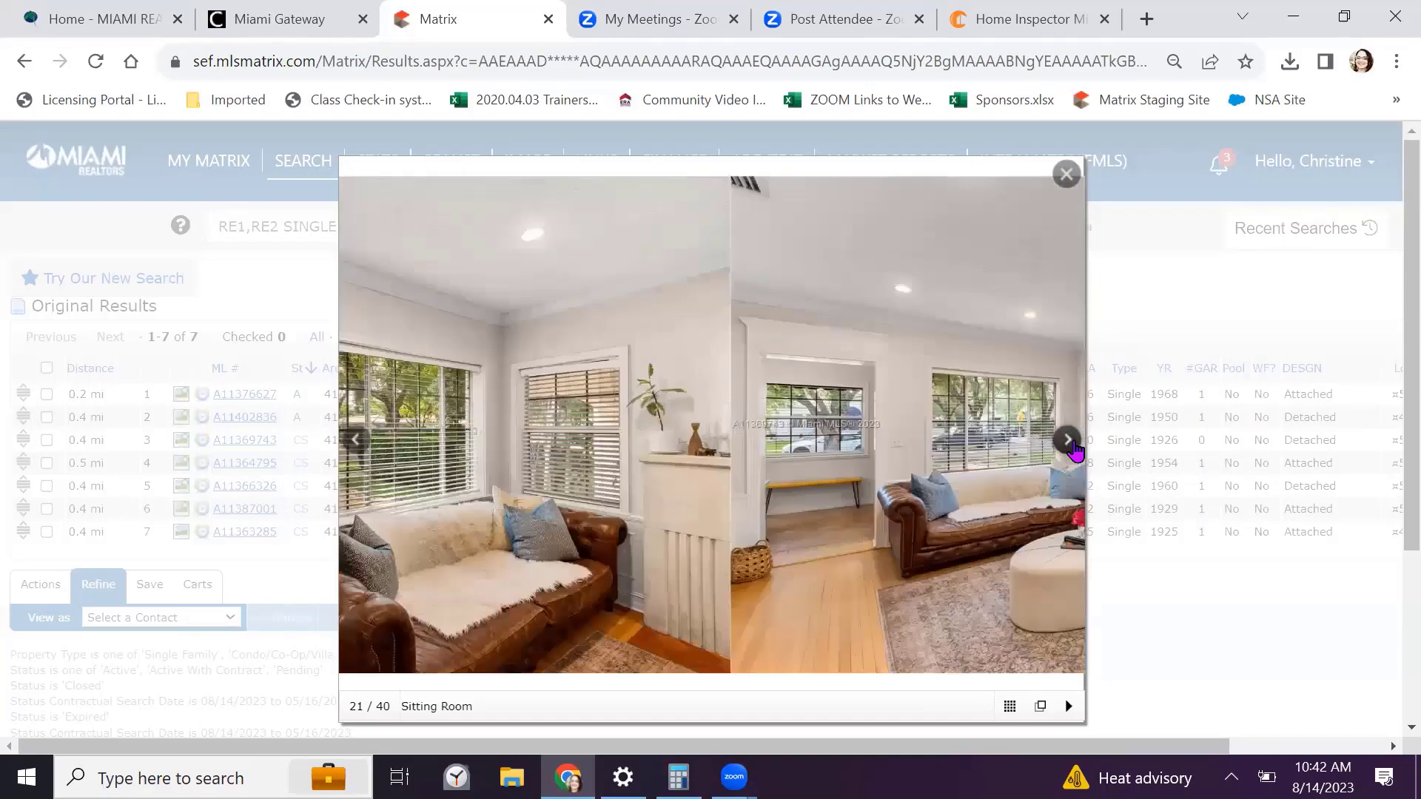
click(1071, 447)
click(1072, 447)
click(1072, 447)
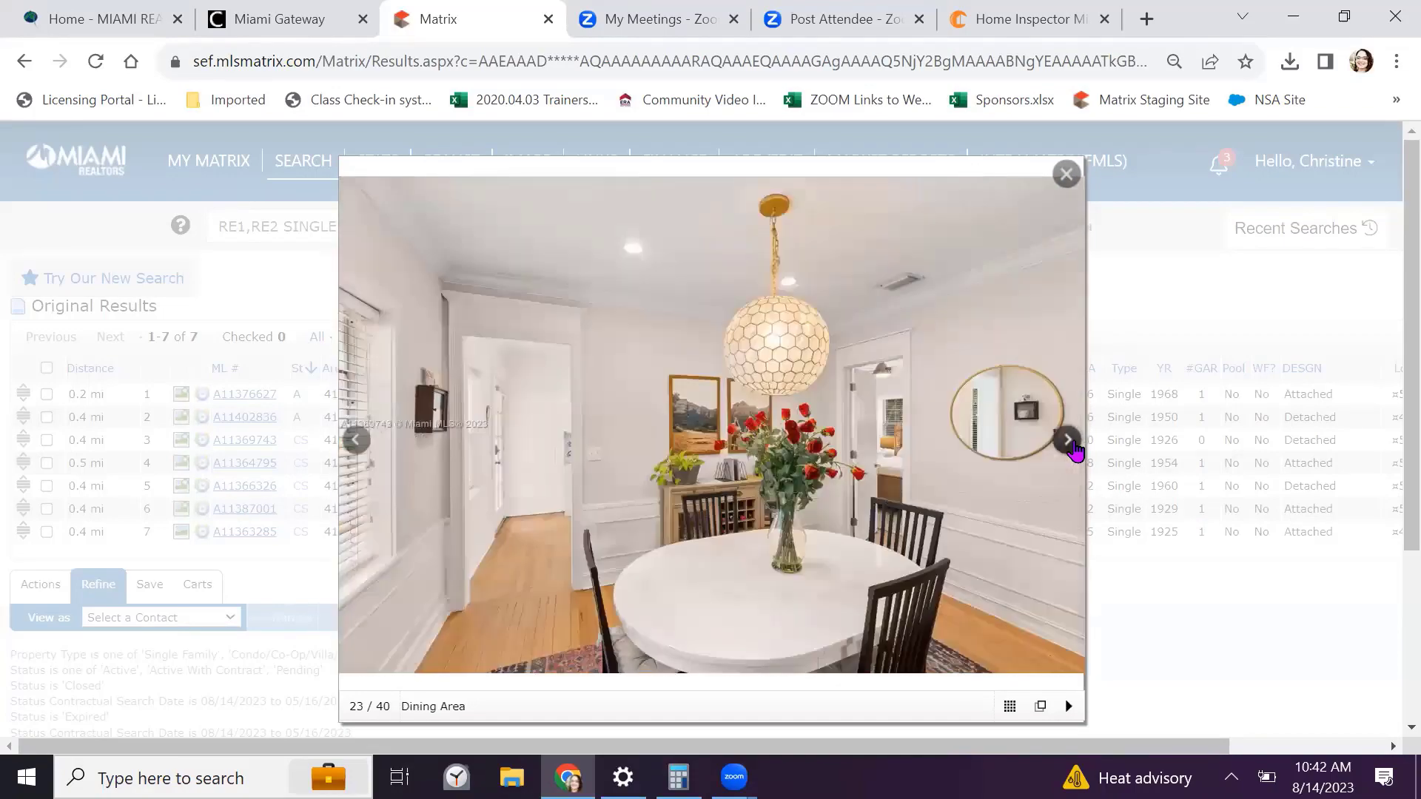
click(1071, 447)
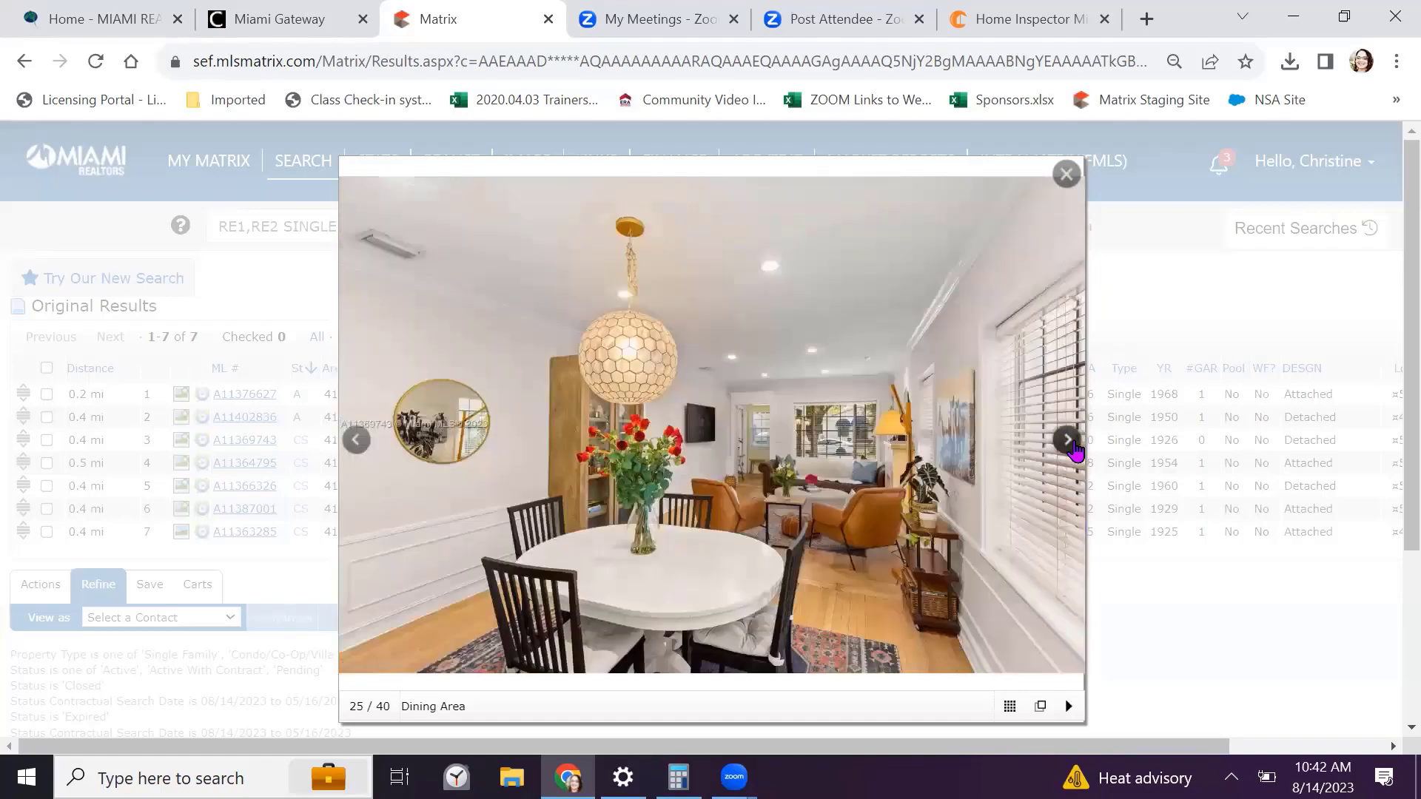
click(1072, 447)
click(1072, 447)
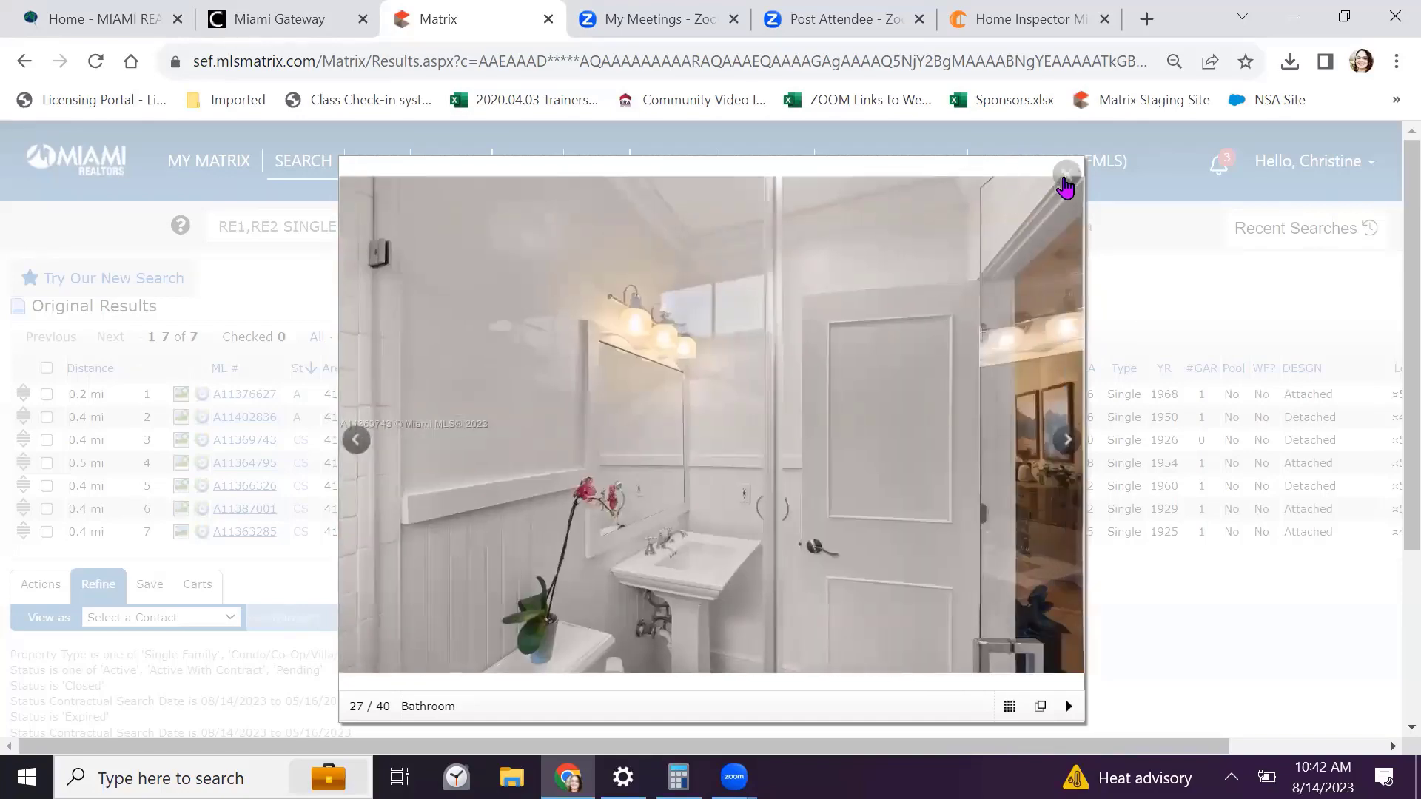
click(1065, 175)
click(47, 416)
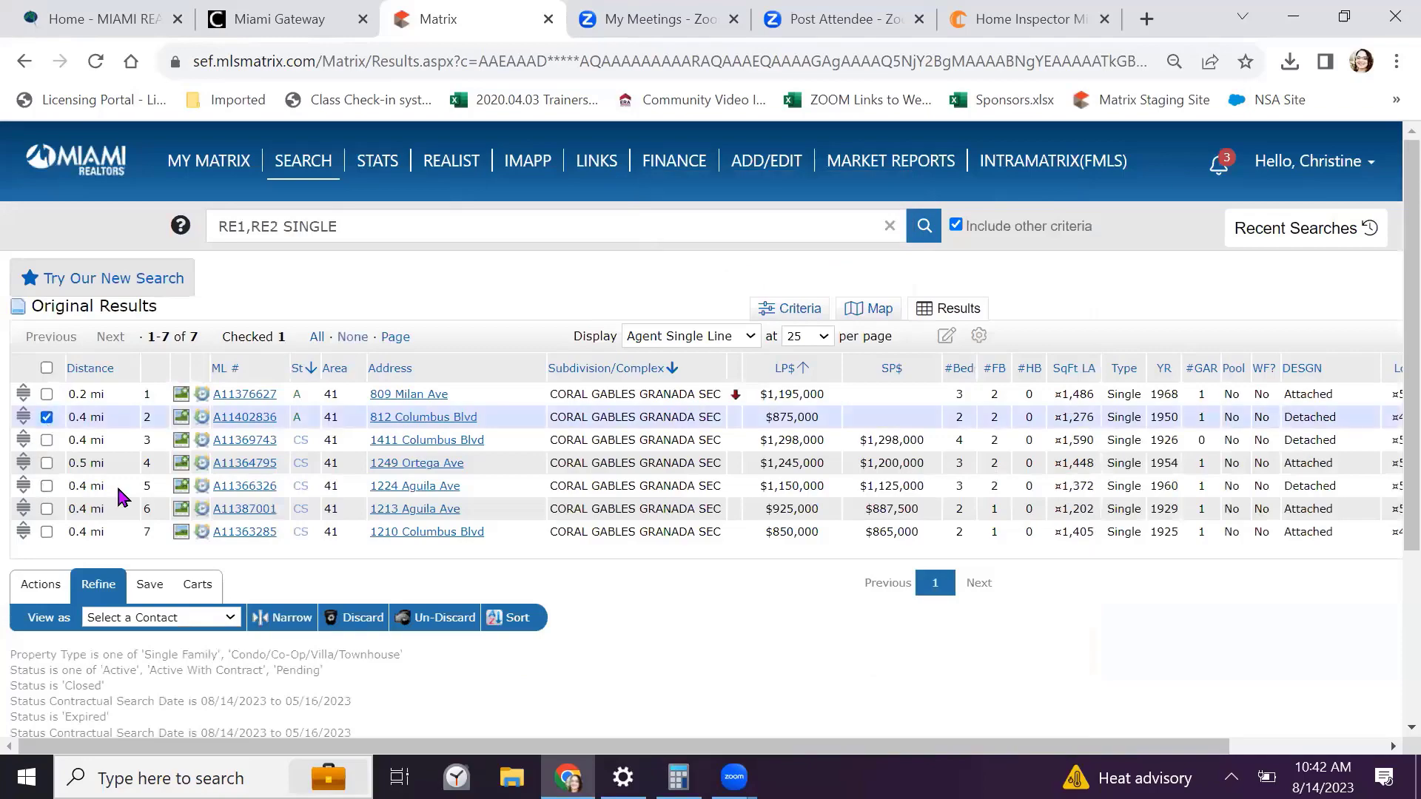
click(180, 464)
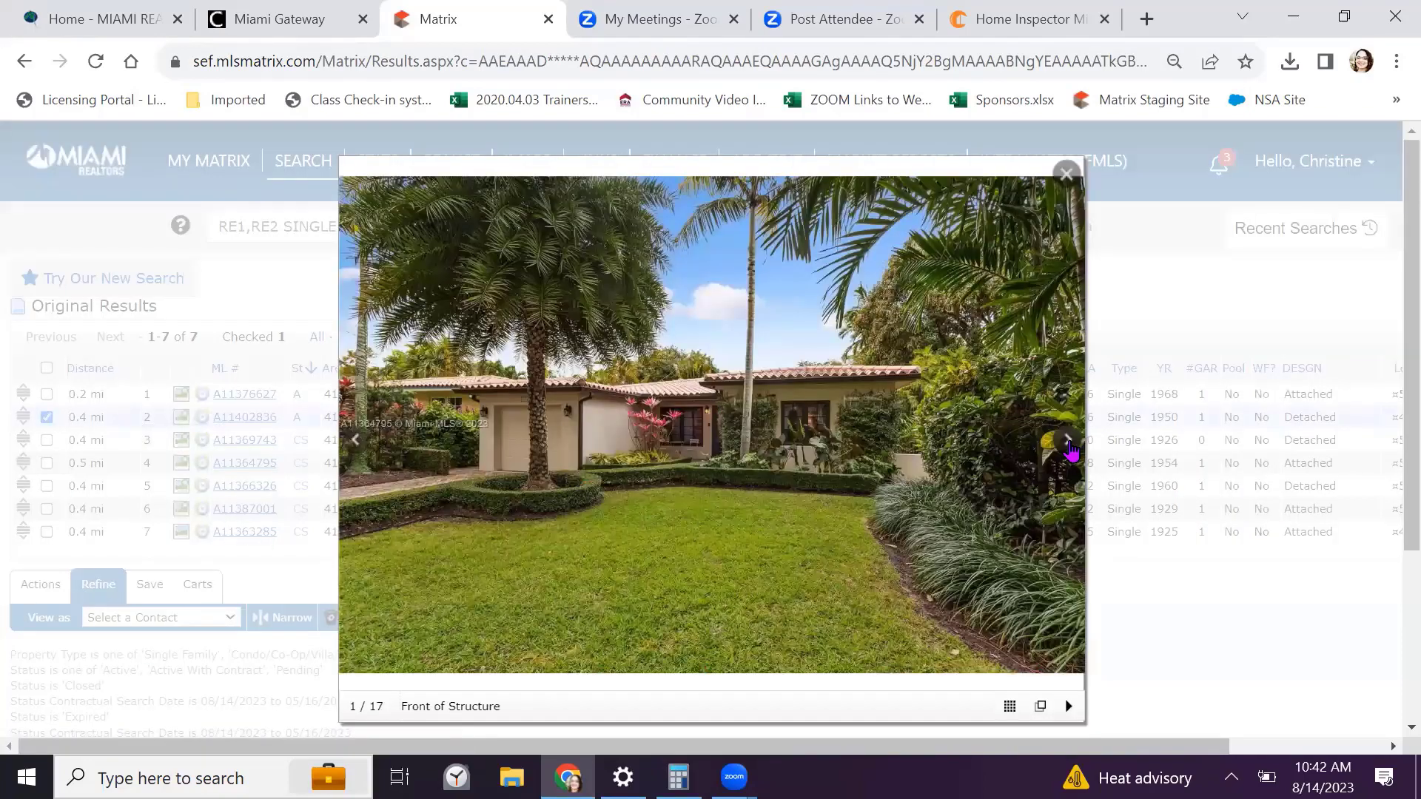
click(1072, 447)
click(1072, 447)
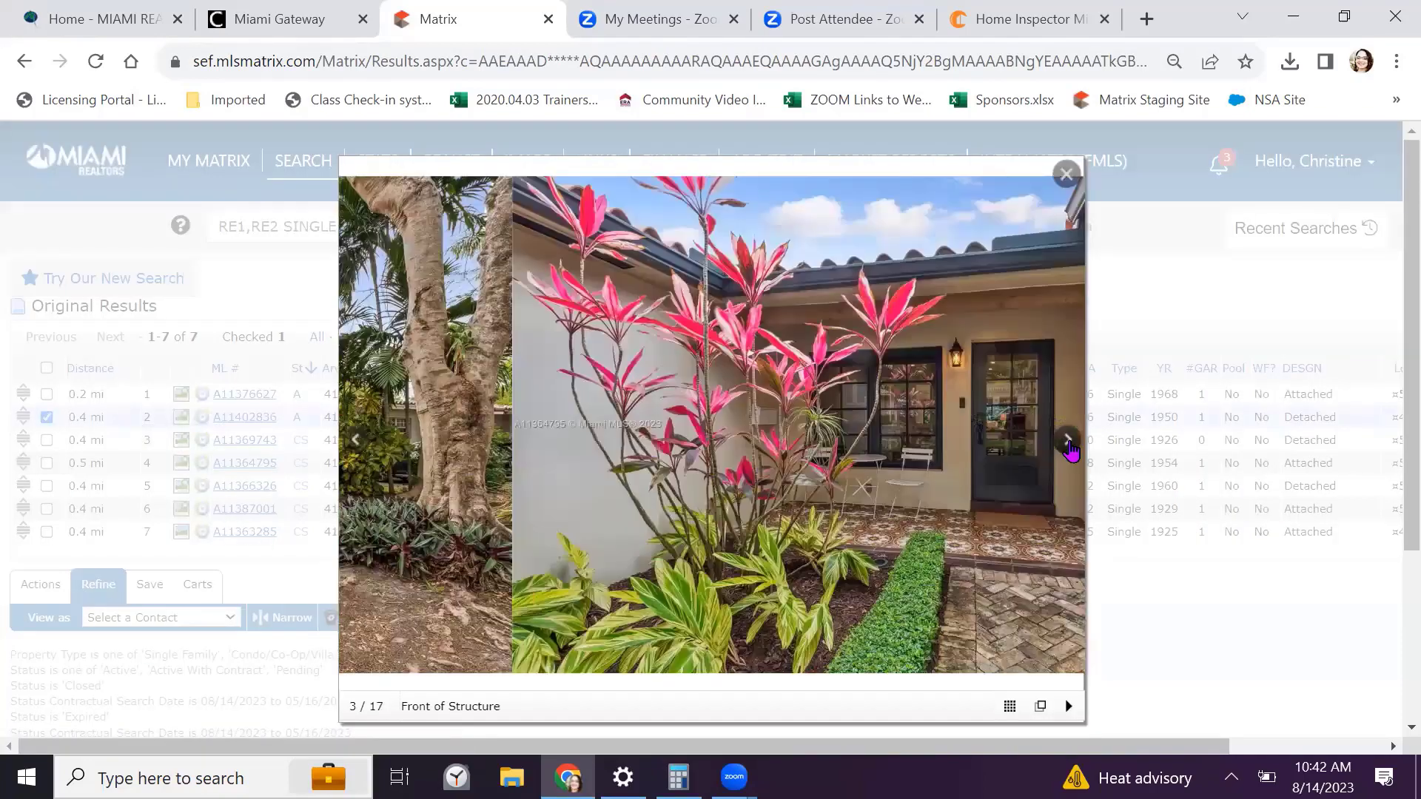
click(1072, 447)
click(1072, 447)
click(1072, 448)
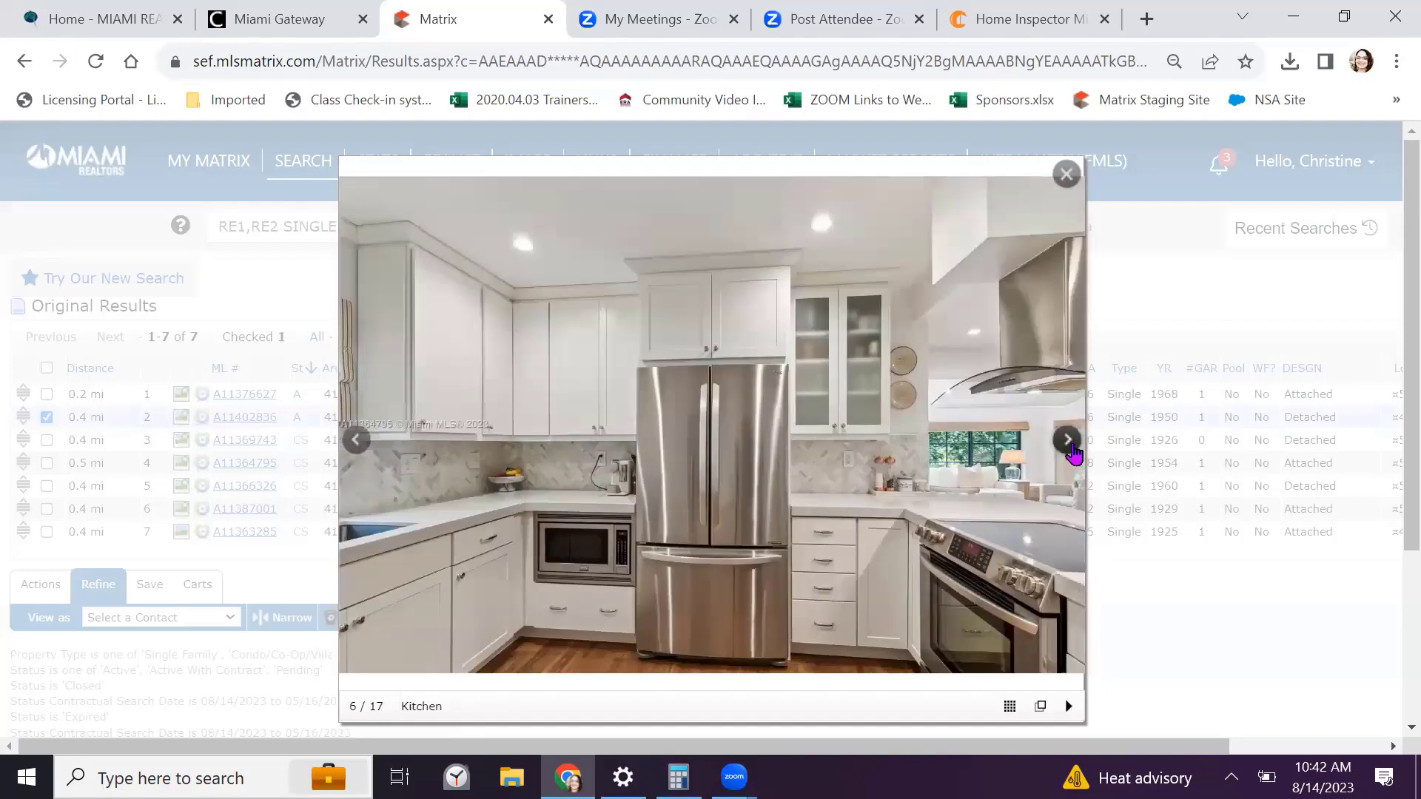
click(1072, 450)
click(1073, 453)
click(1070, 442)
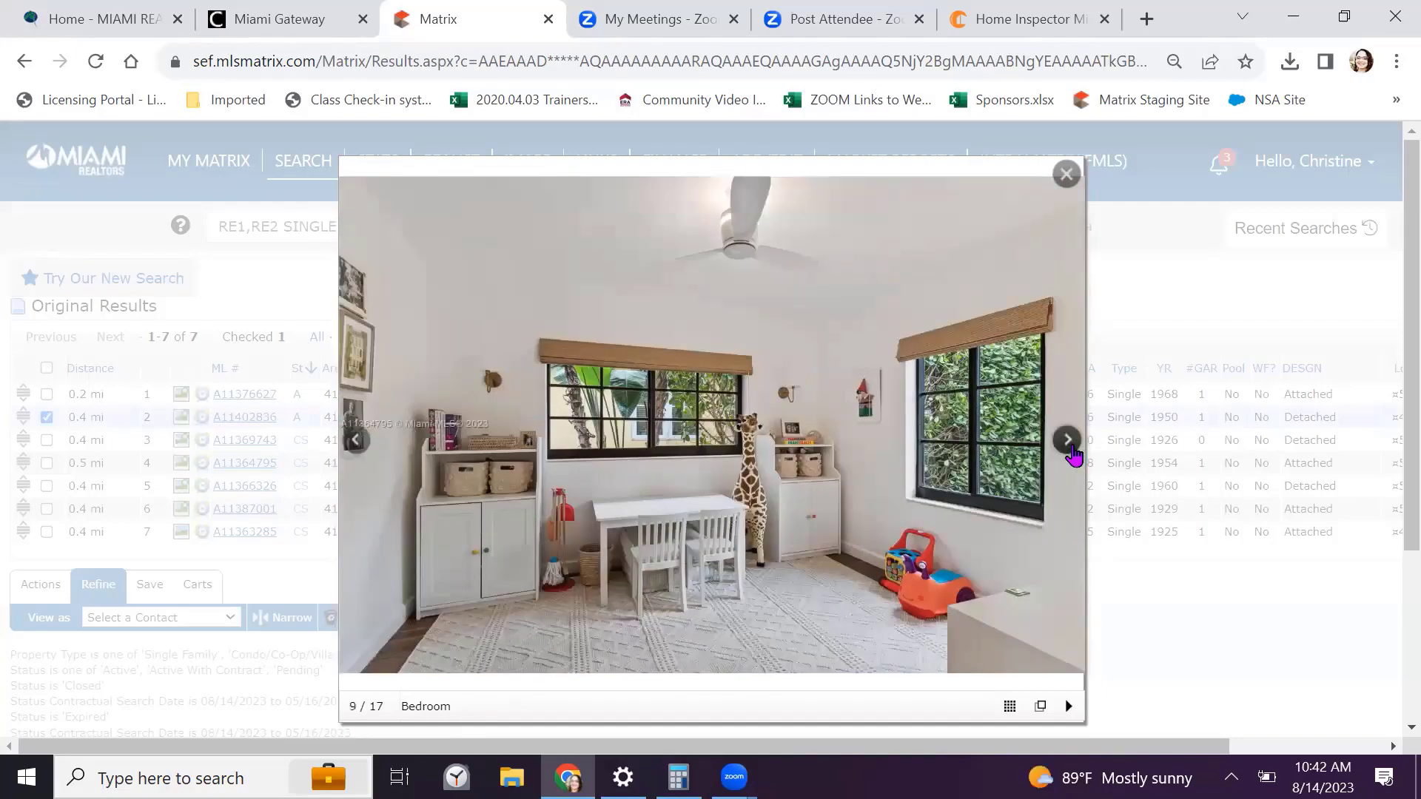
click(1070, 442)
click(1067, 177)
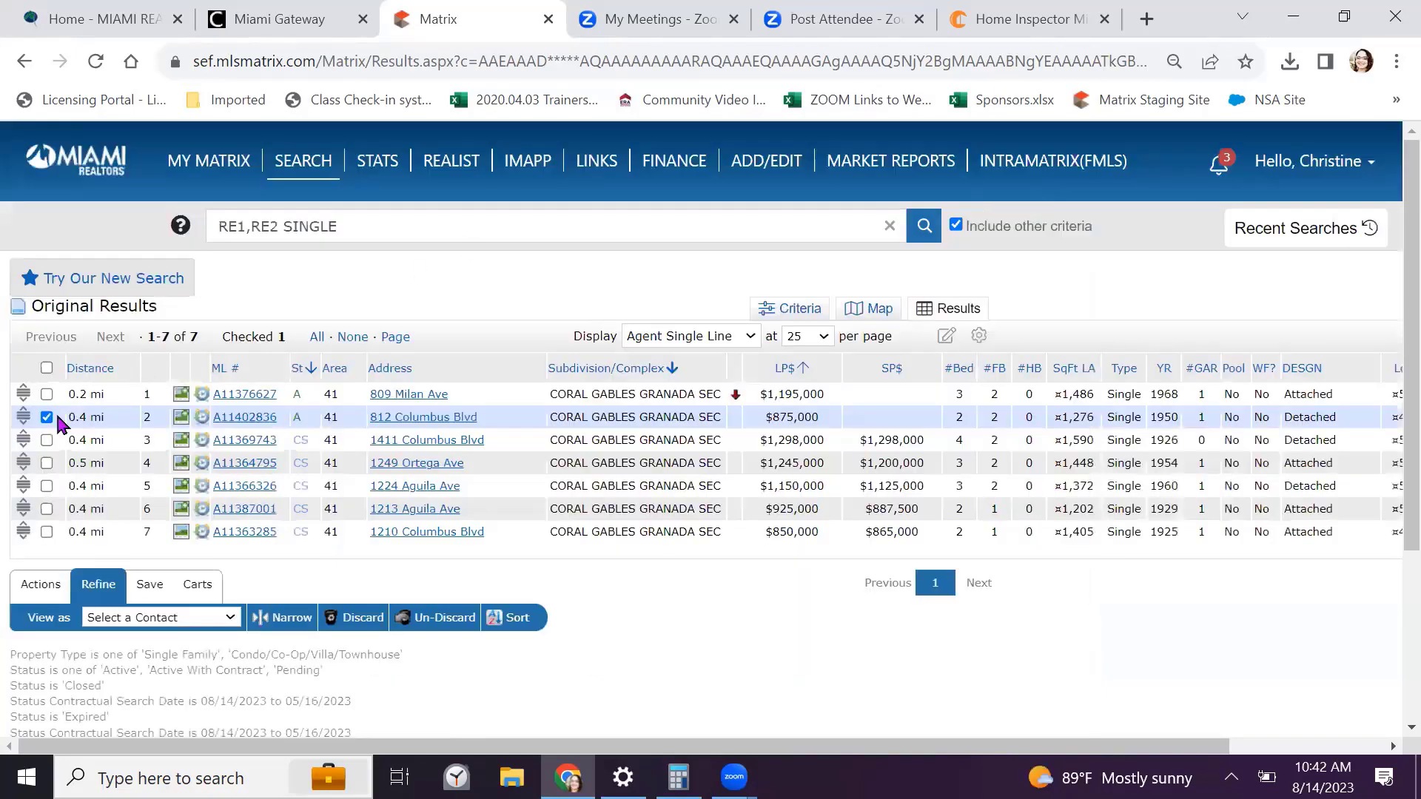
click(180, 485)
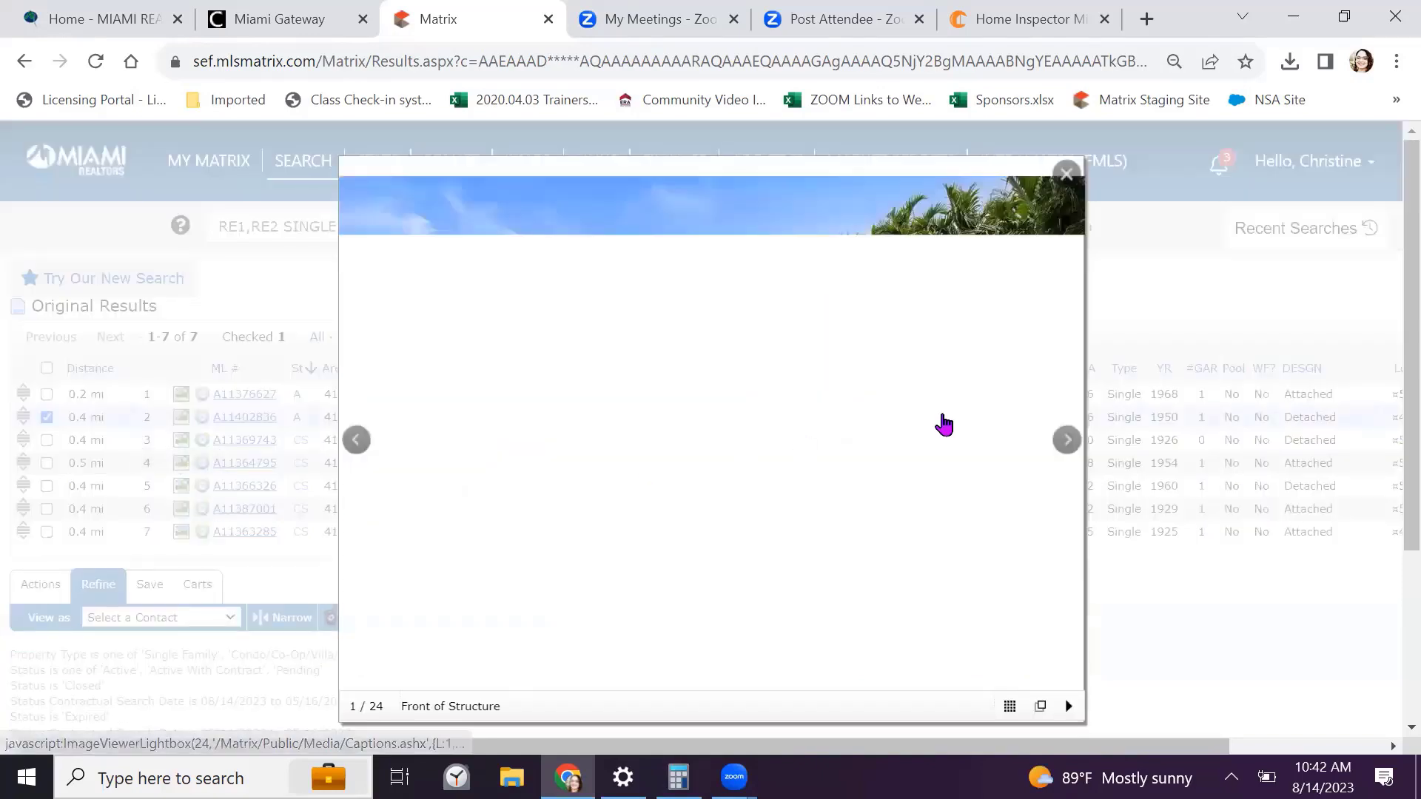
click(1068, 441)
click(1067, 441)
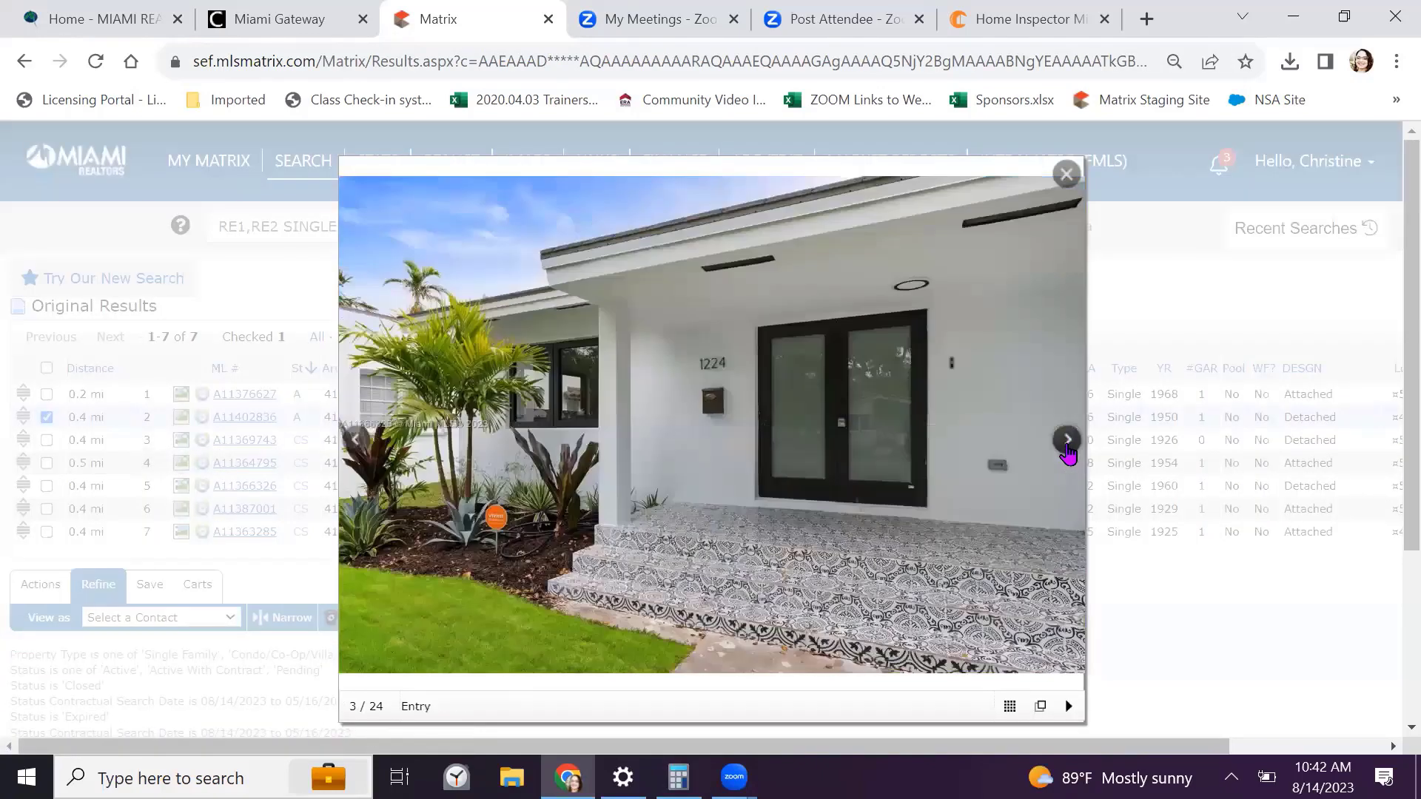
click(1067, 441)
click(1067, 441)
click(1067, 441)
click(1067, 441)
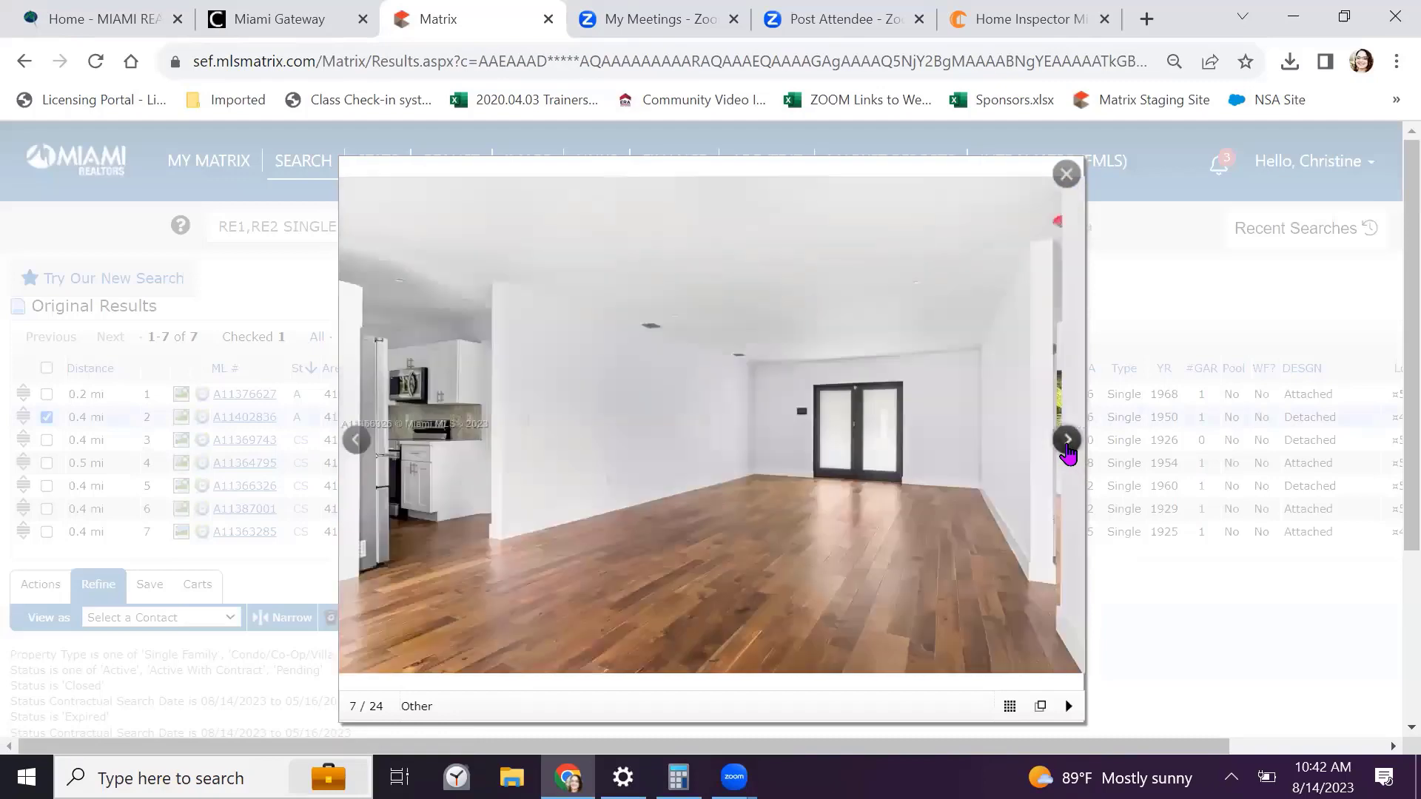
click(1066, 441)
click(1065, 174)
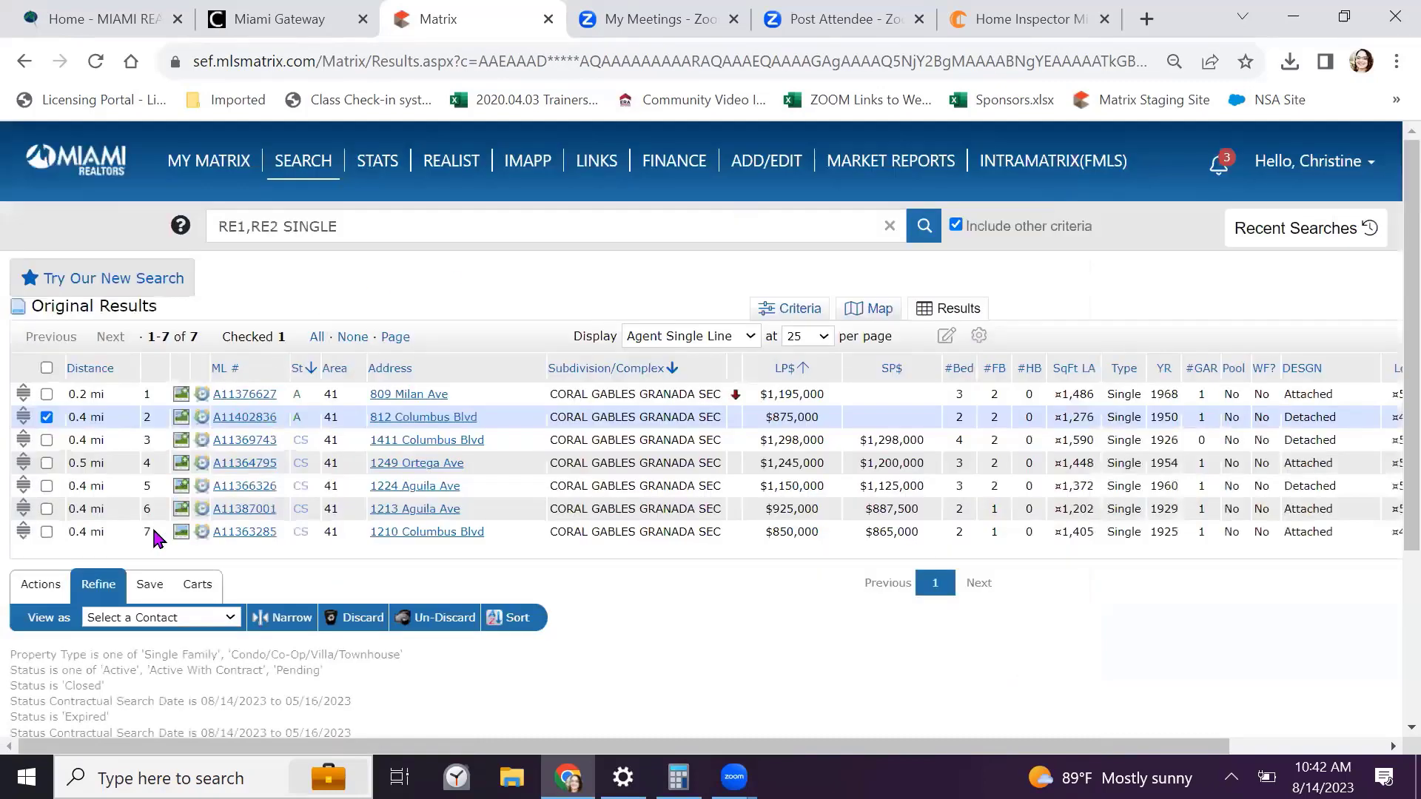
click(181, 485)
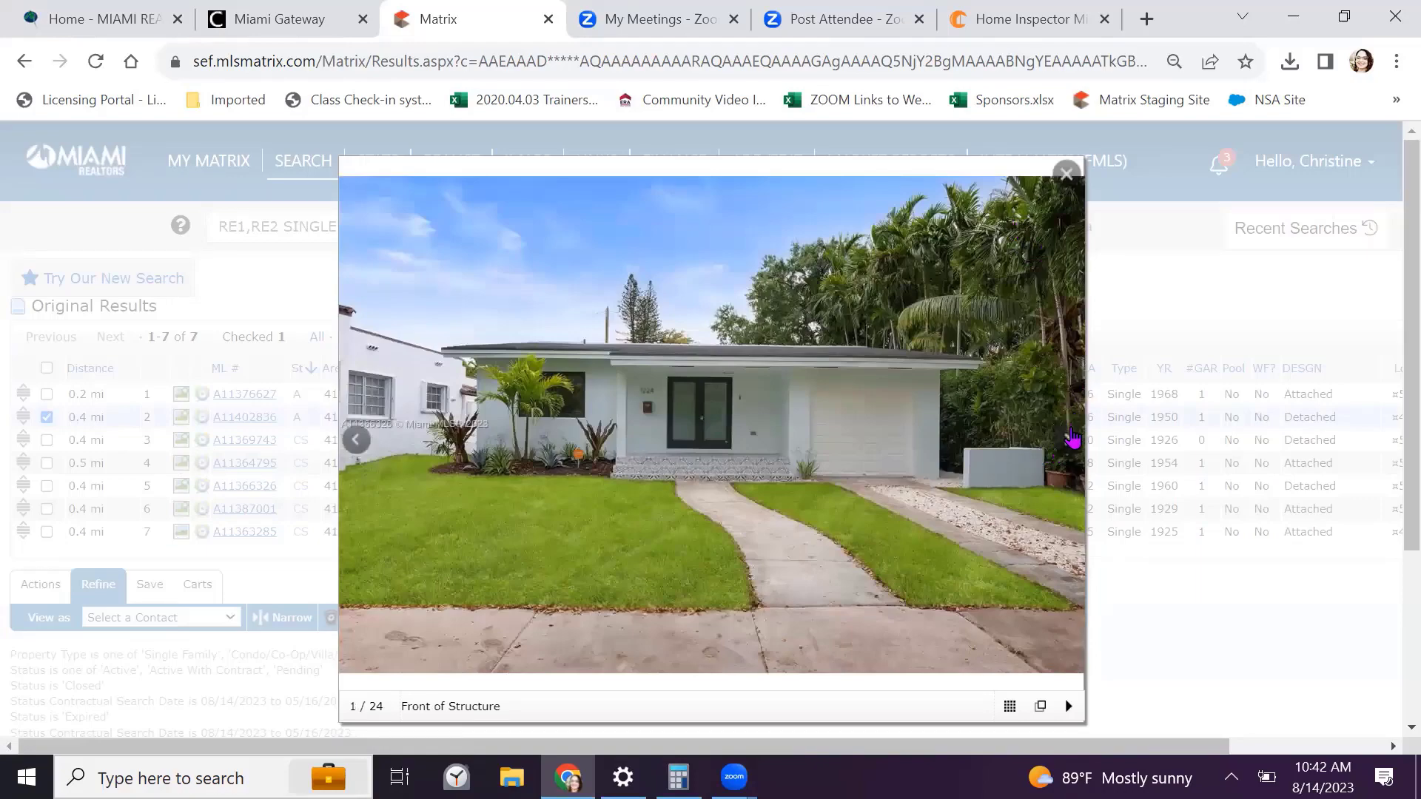
click(1067, 440)
click(1067, 439)
click(1066, 439)
click(1066, 438)
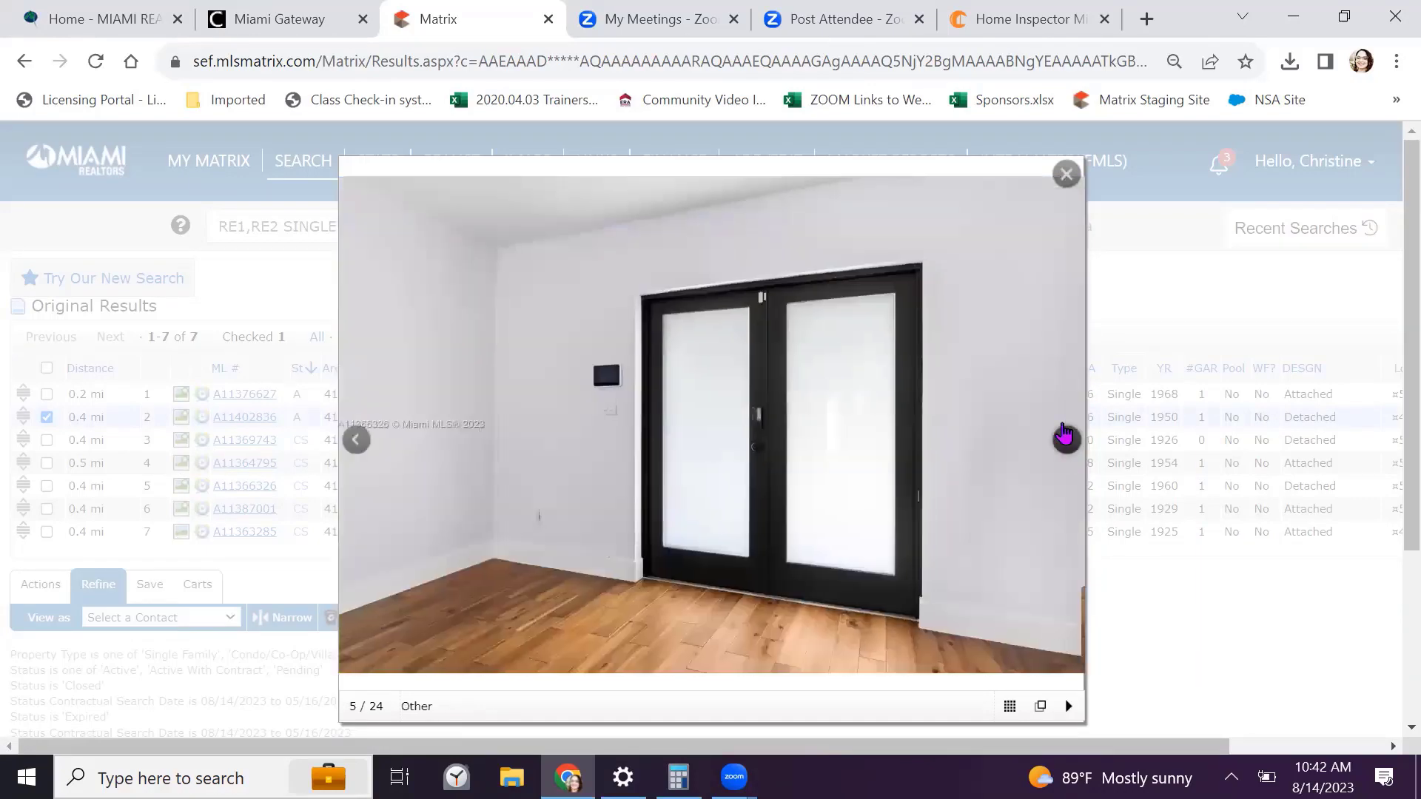
click(1066, 438)
click(1065, 175)
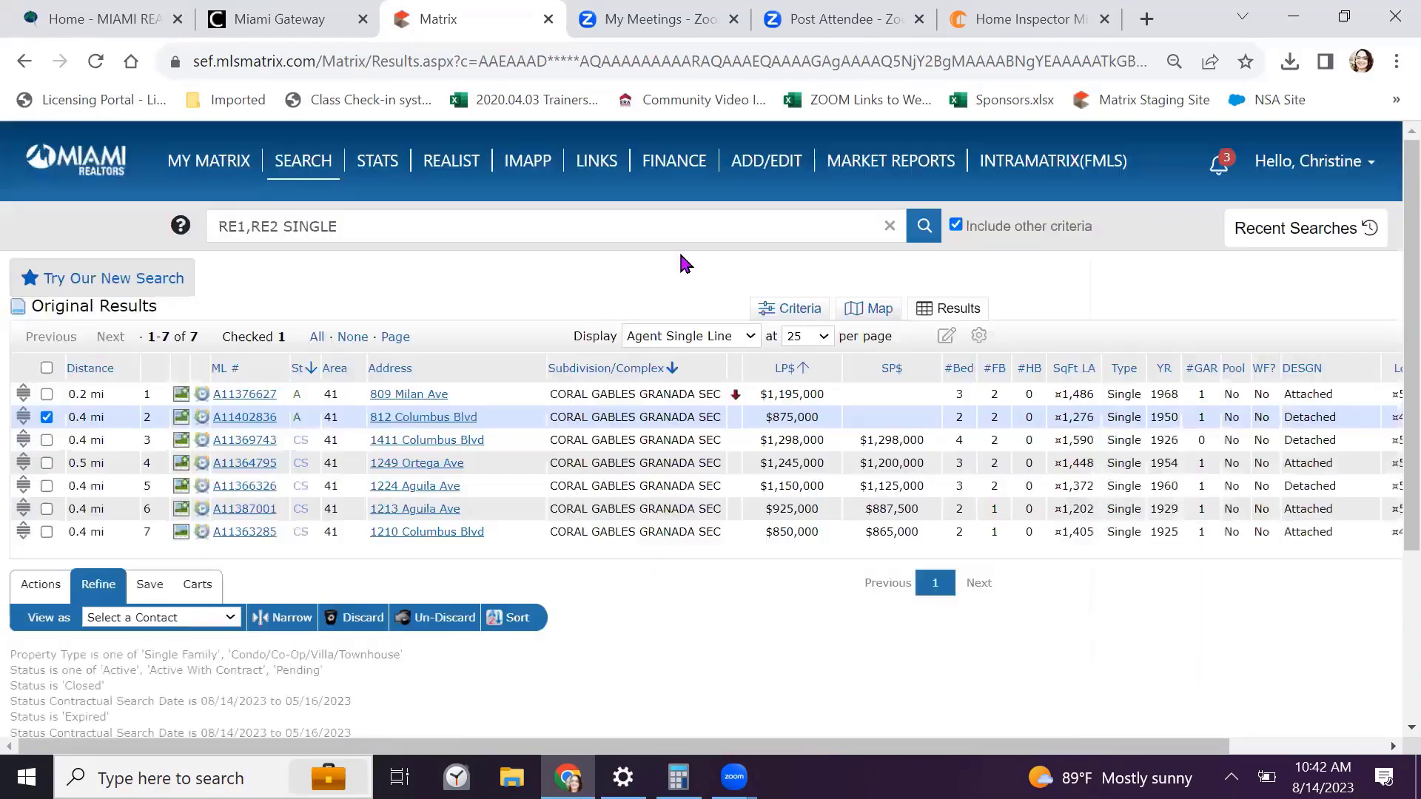
click(181, 509)
click(1067, 441)
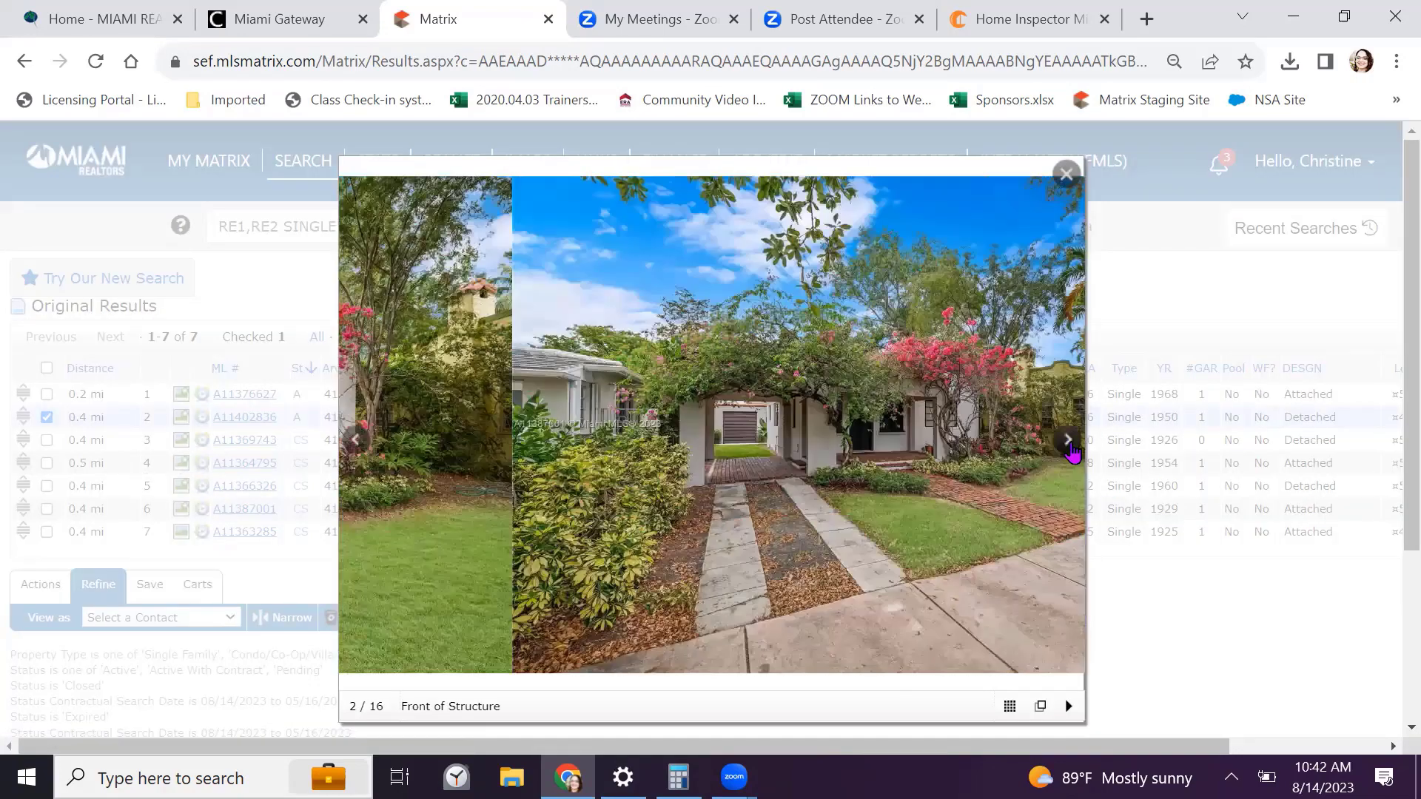
click(1068, 440)
click(1067, 439)
click(1067, 440)
click(1067, 439)
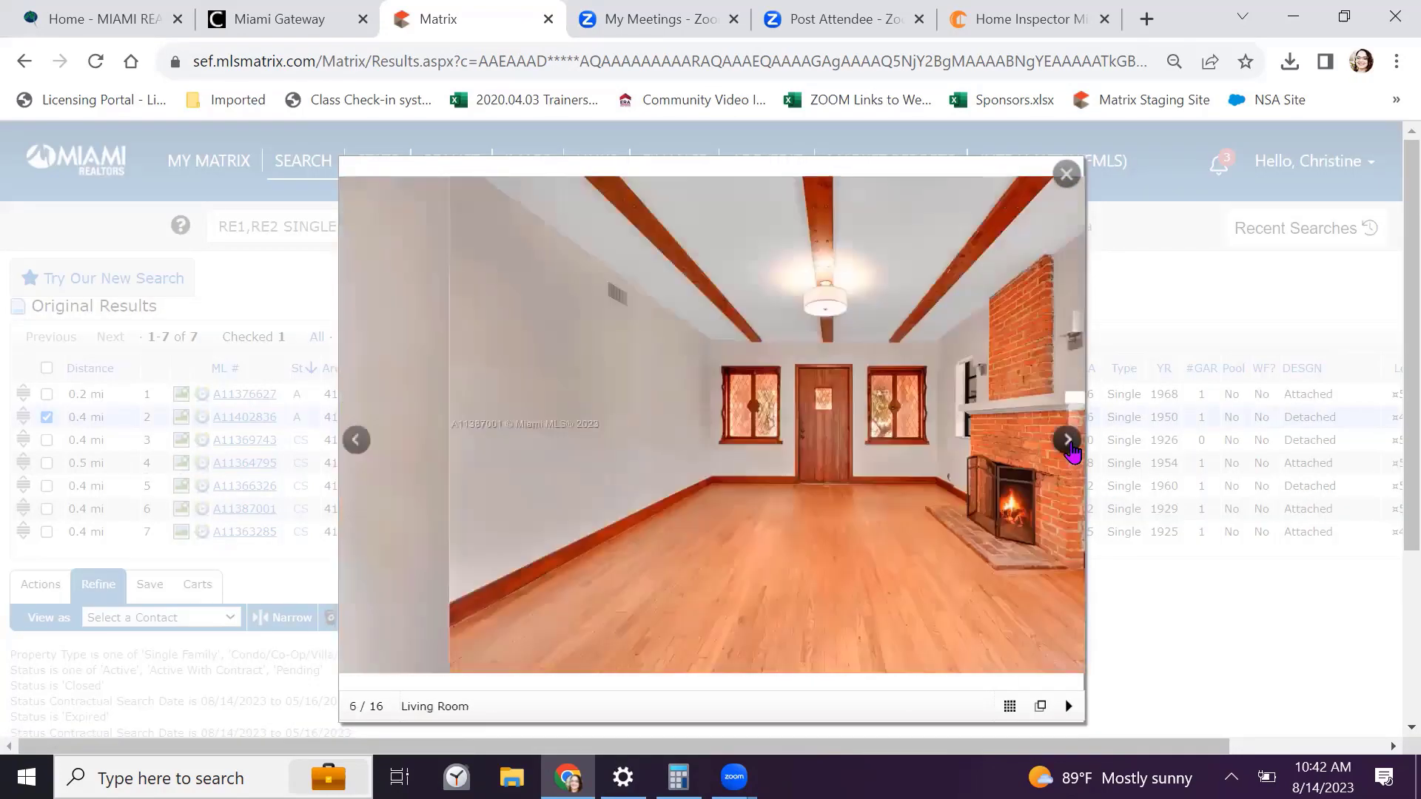
click(1068, 442)
click(1067, 441)
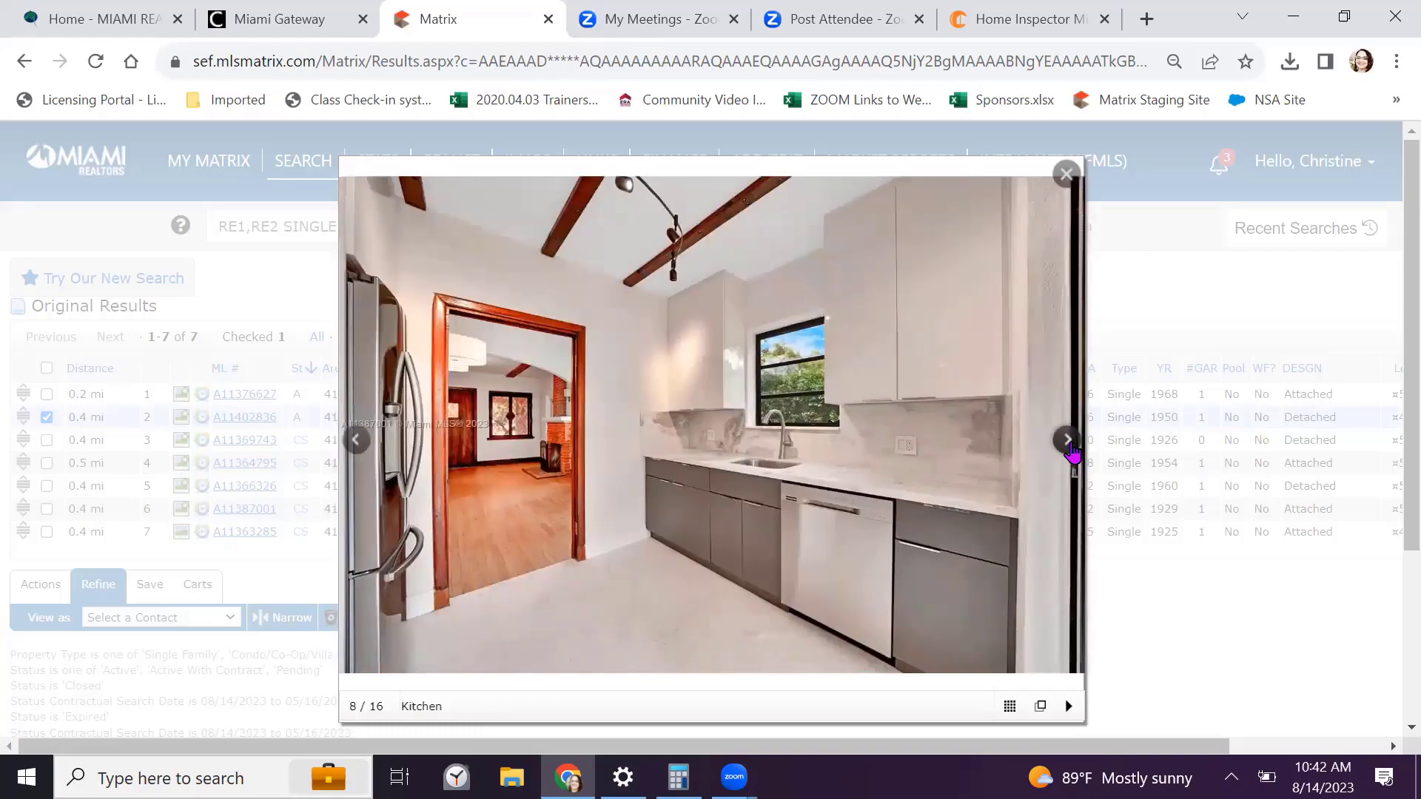
click(1067, 441)
click(1067, 441)
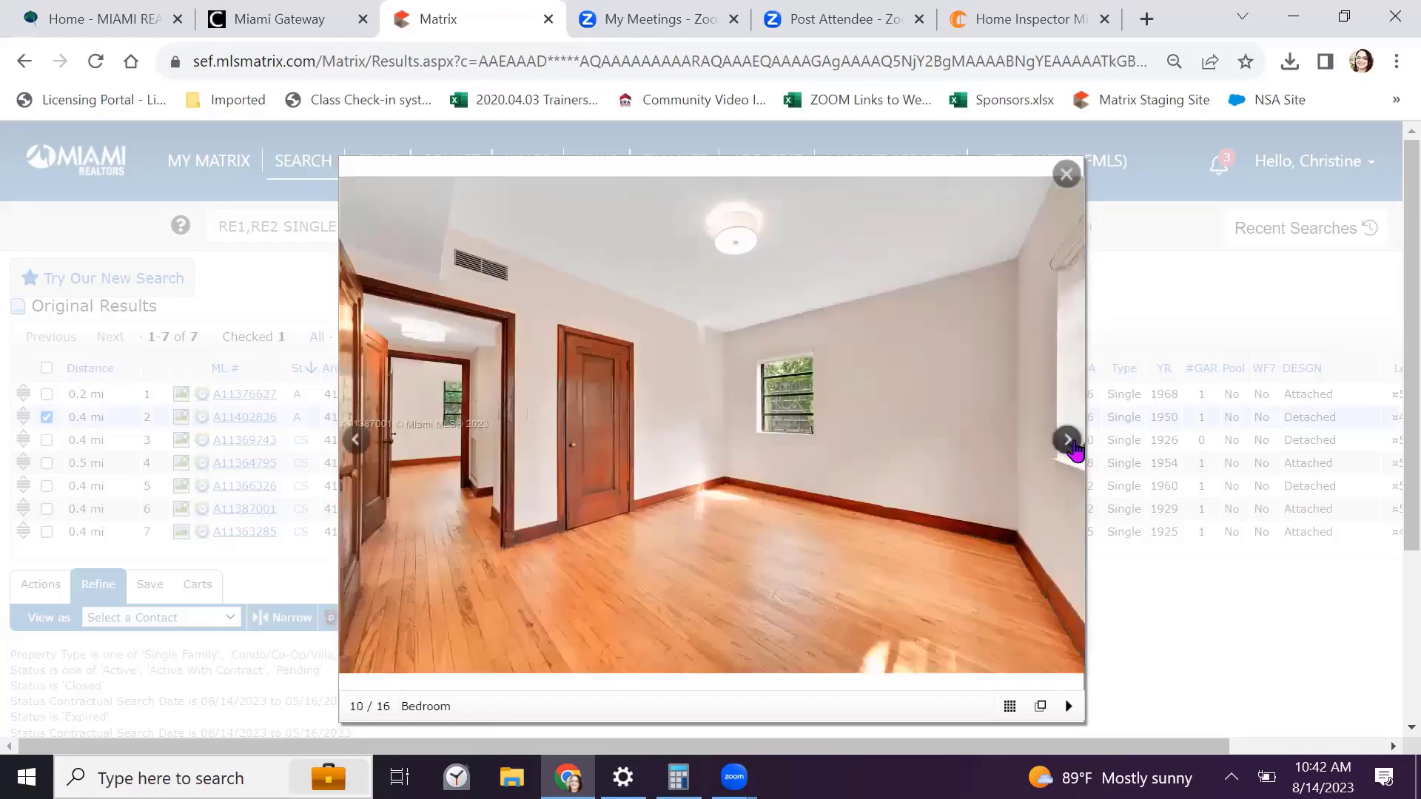
click(1068, 441)
click(1066, 174)
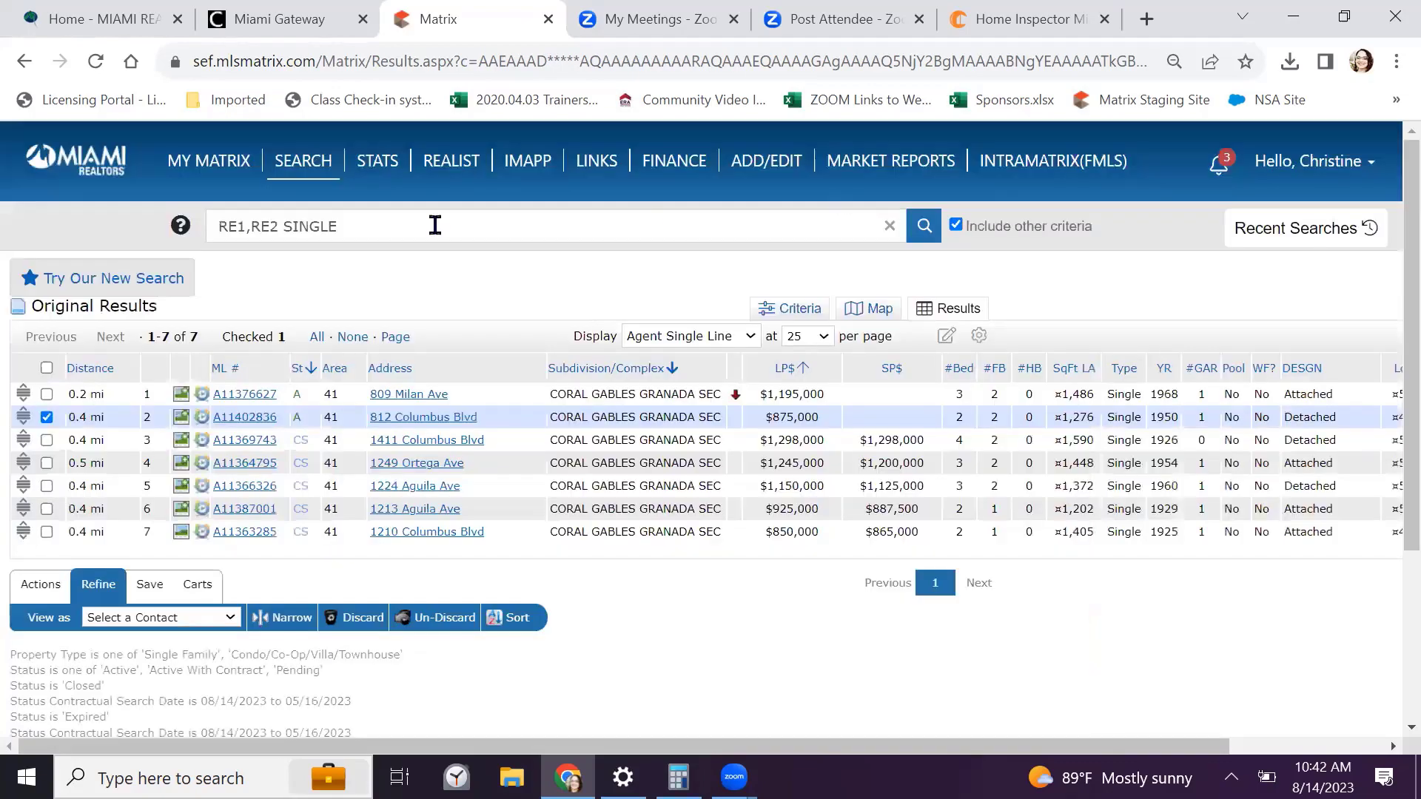
click(181, 532)
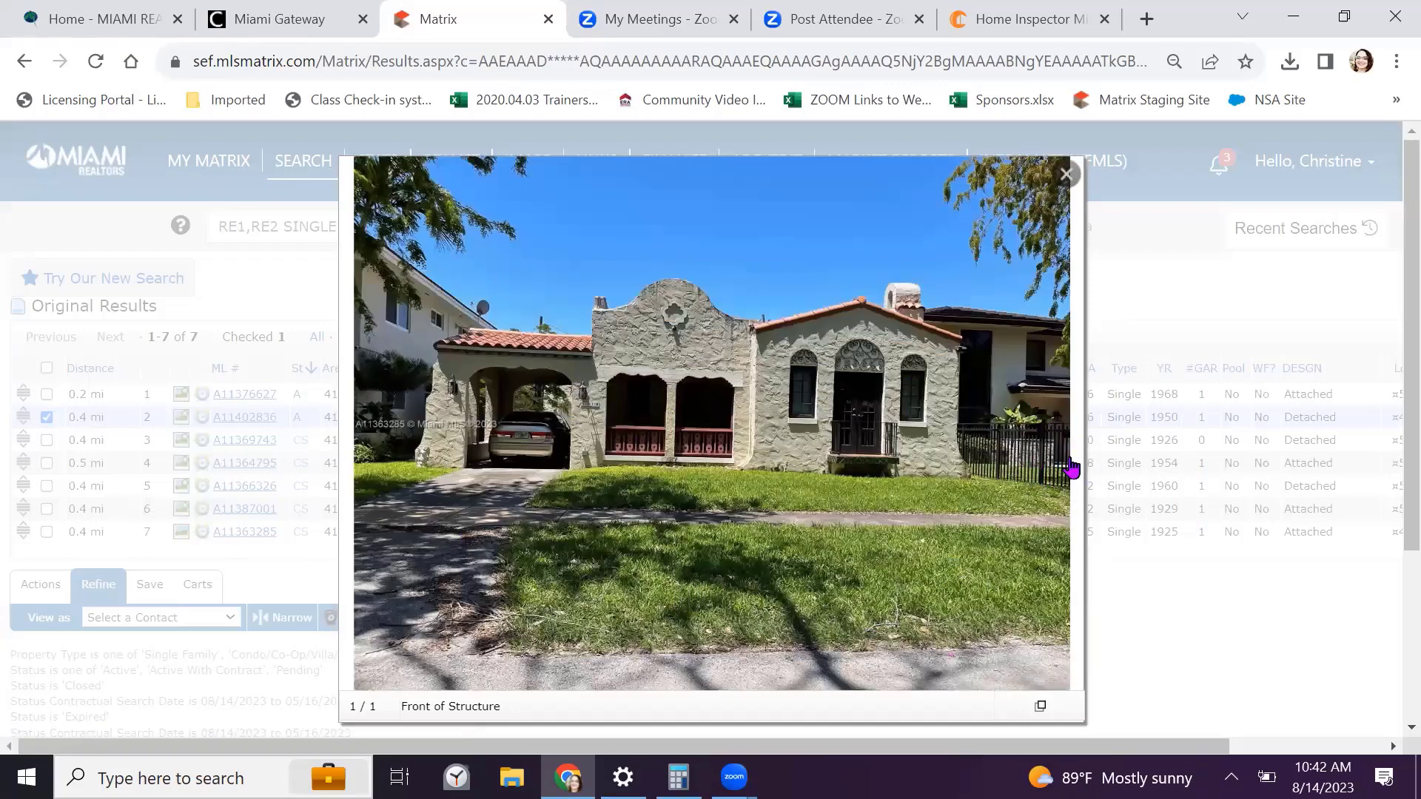
click(1064, 178)
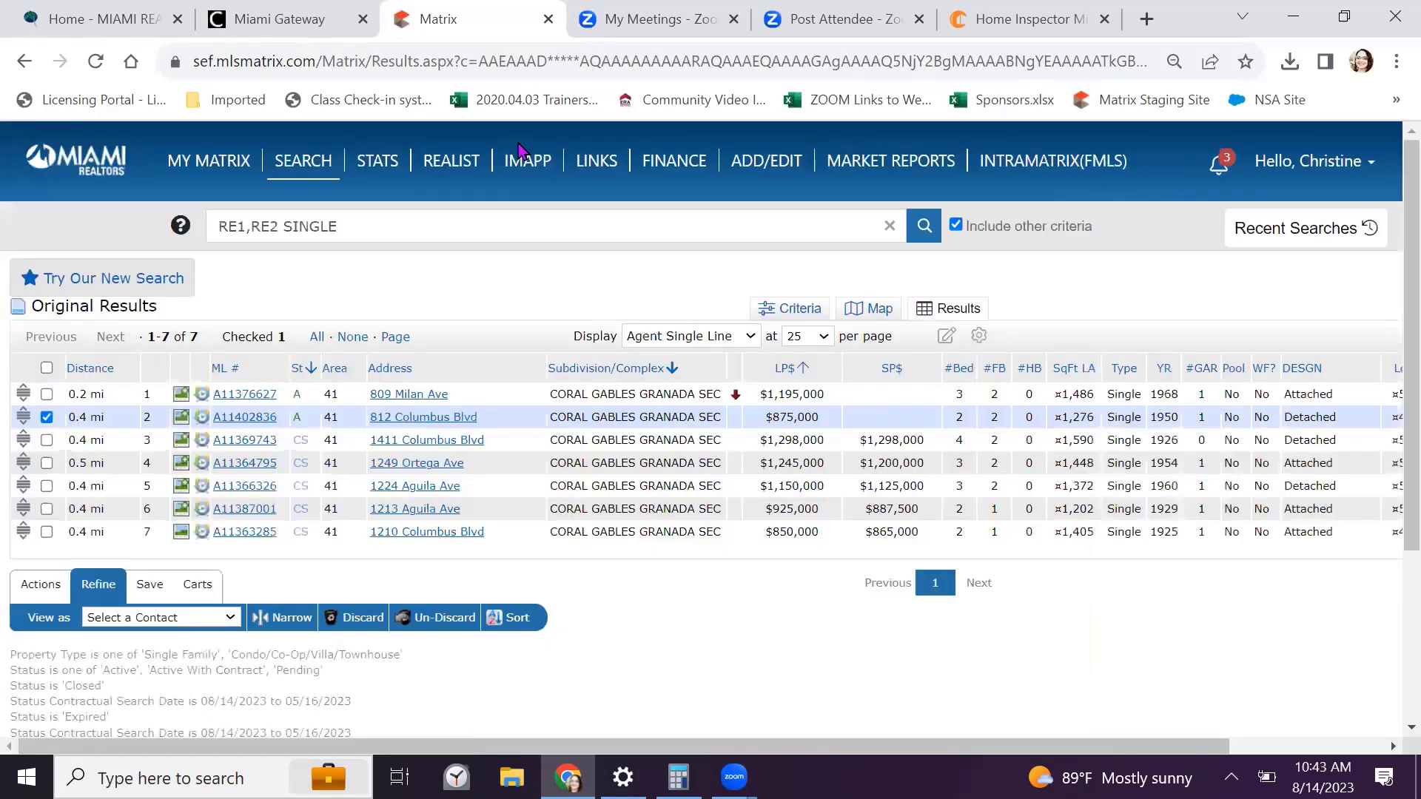
mouse_move(304, 159)
mouse_move(444, 576)
scroll(716, 600, down, 1)
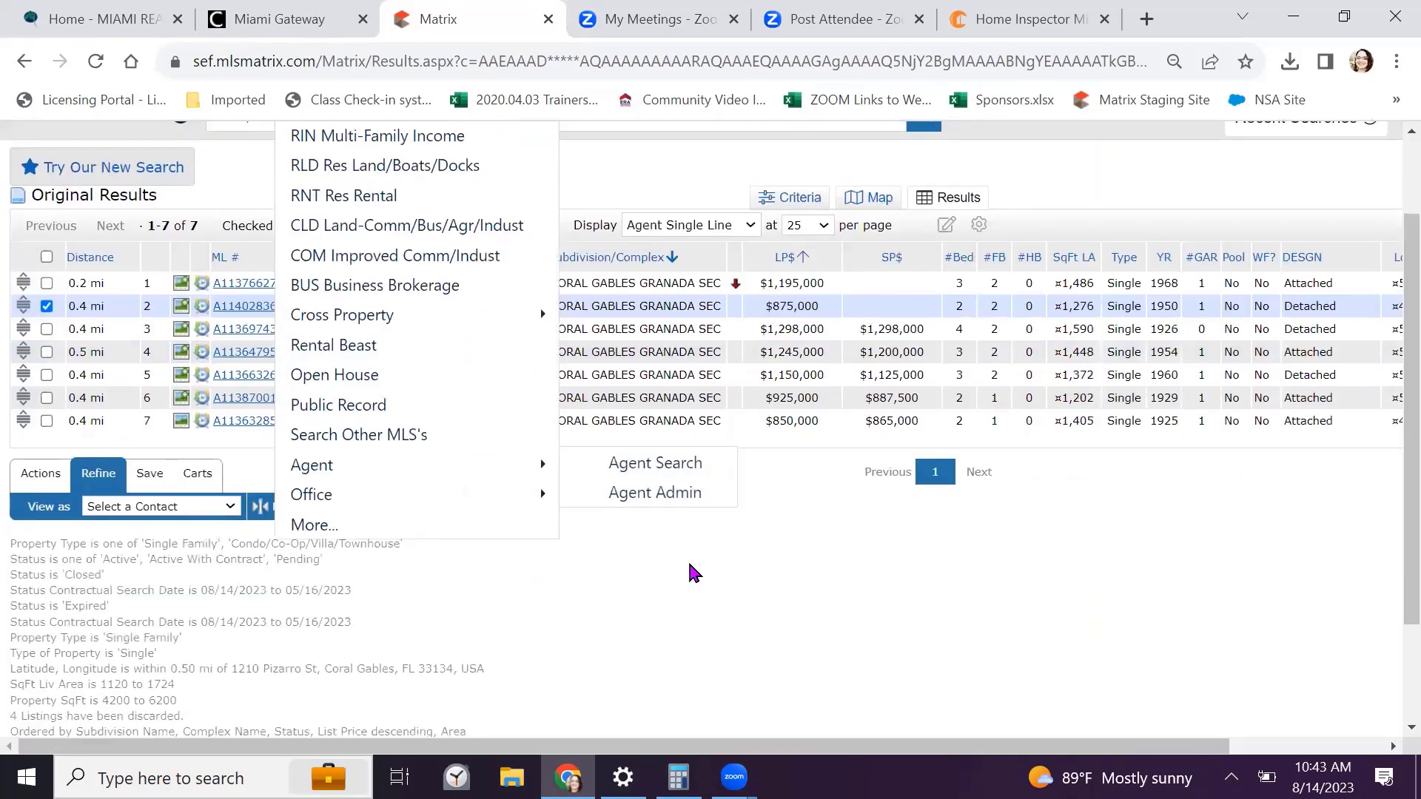
click(47, 421)
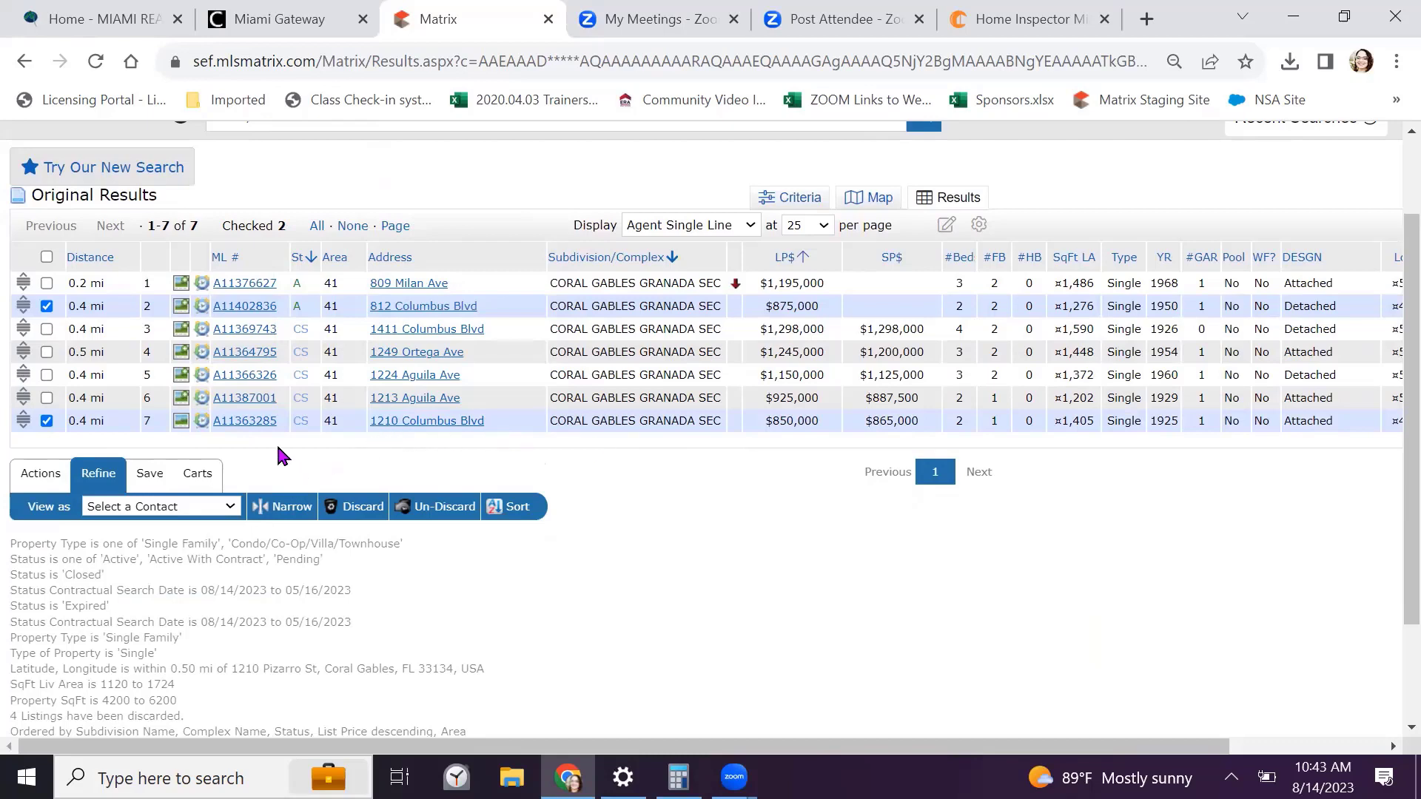
click(181, 419)
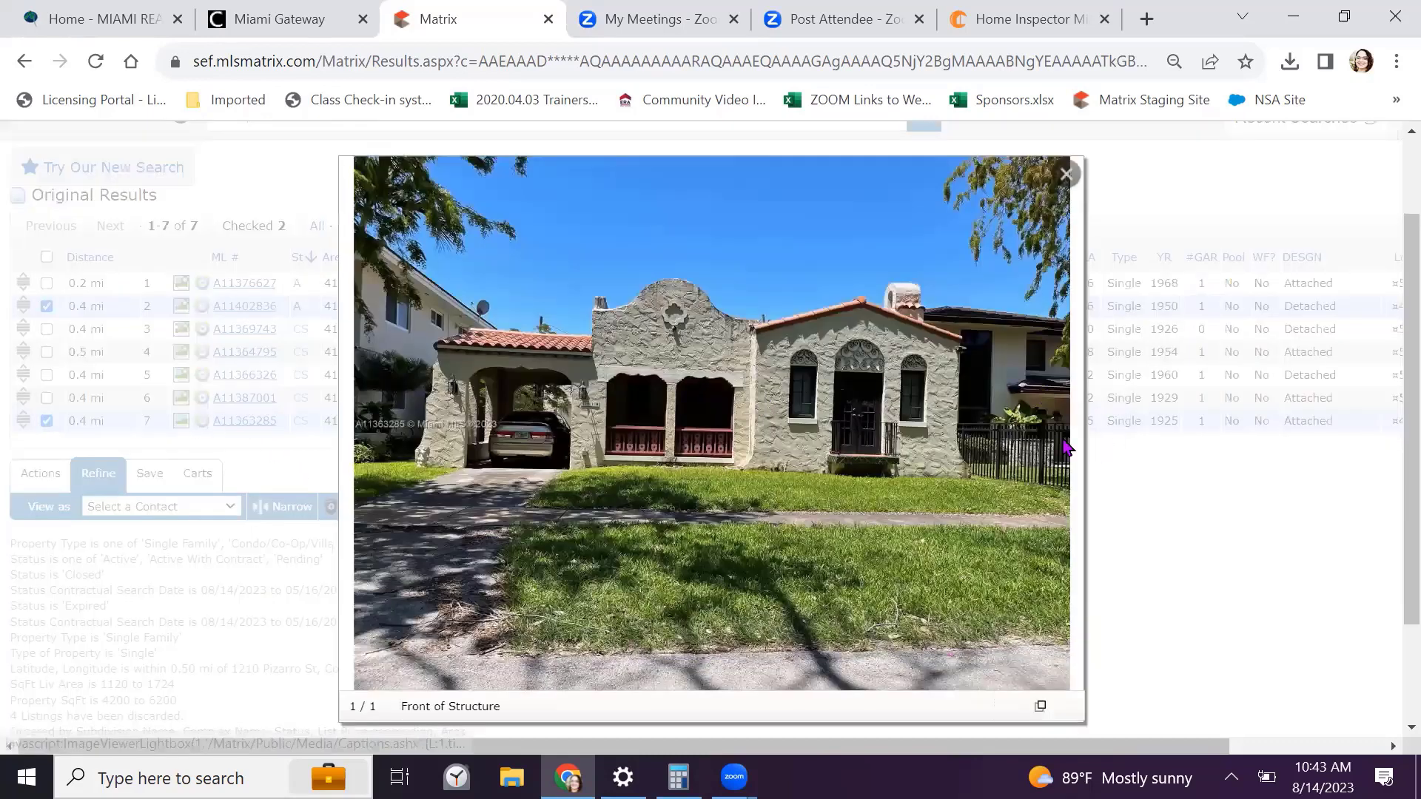
click(1067, 175)
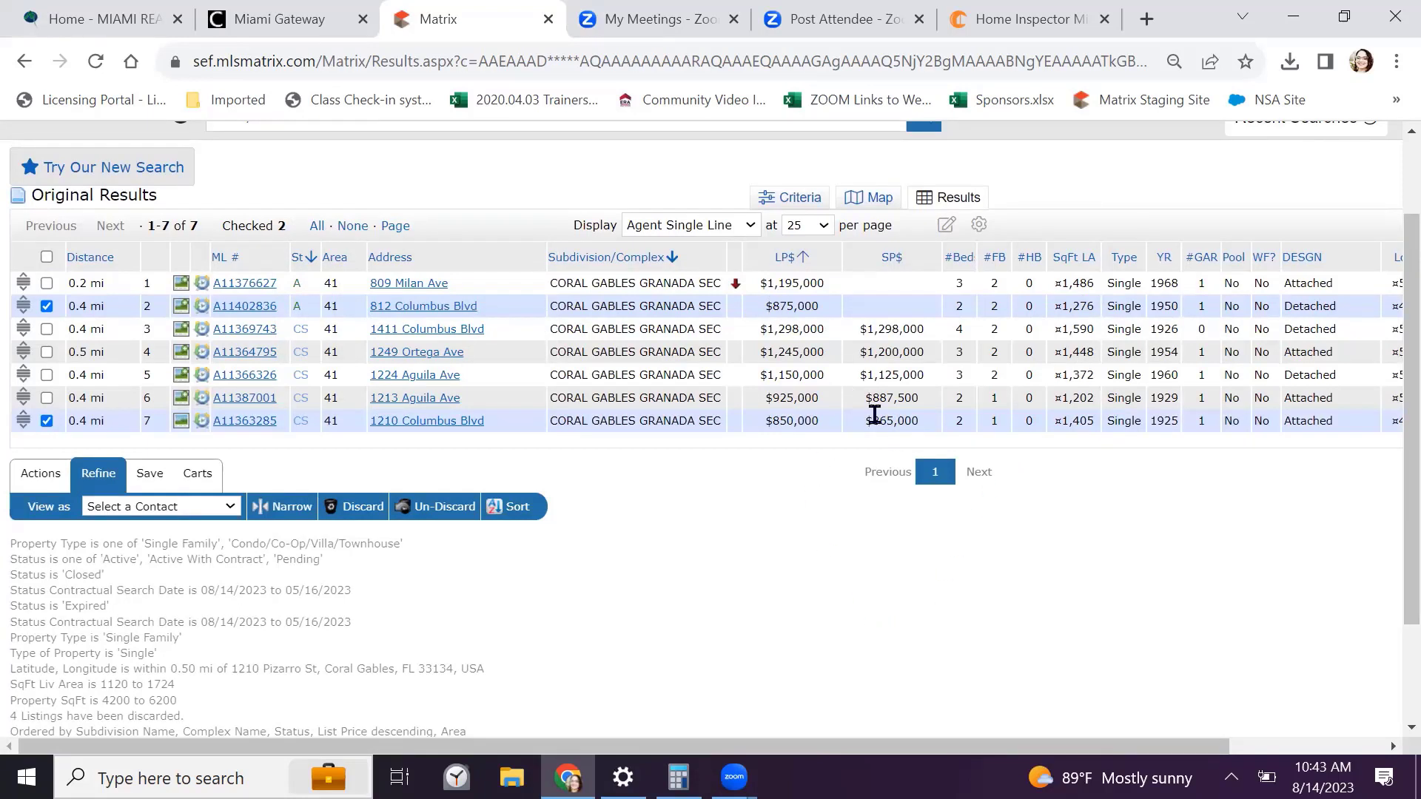
click(181, 397)
click(1070, 444)
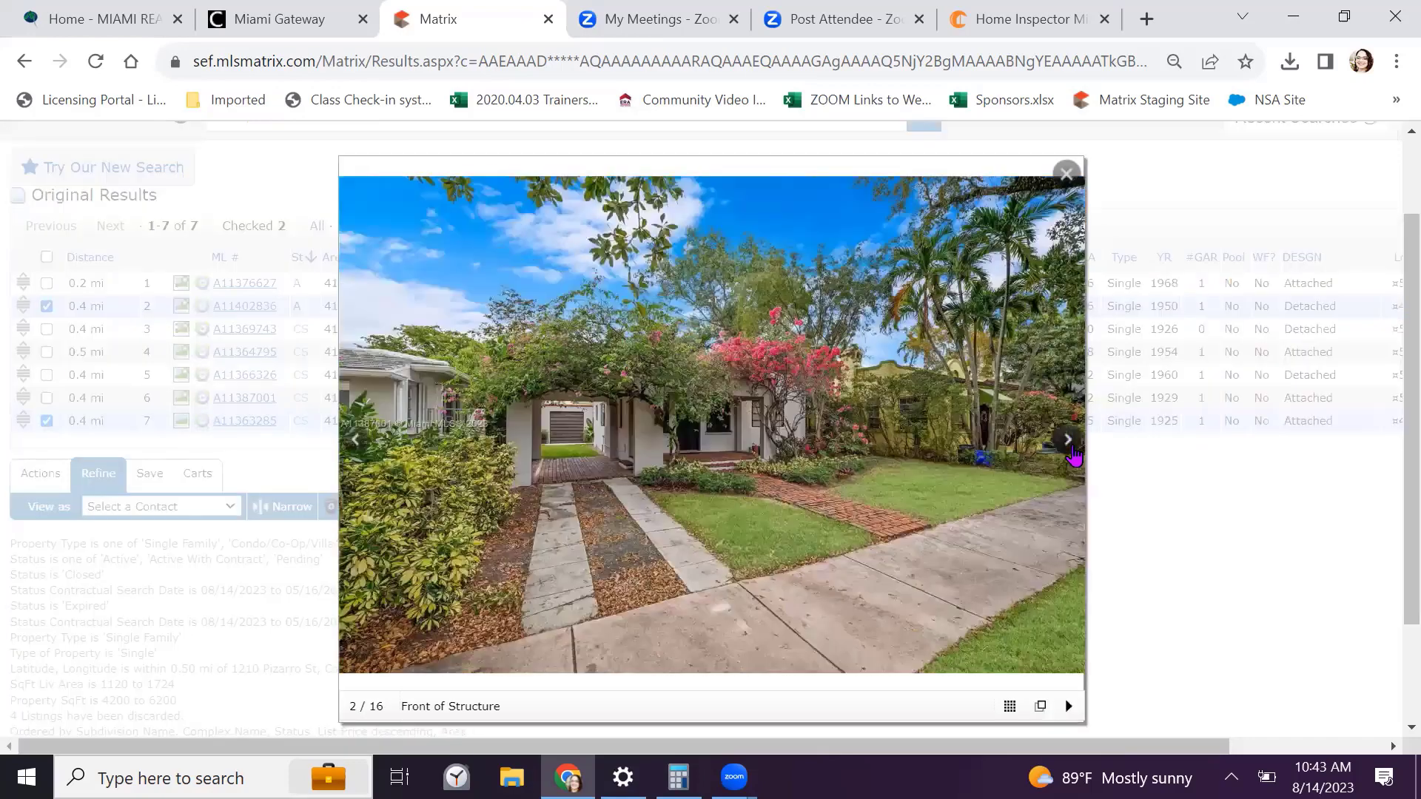
click(1070, 444)
click(1070, 444)
click(1070, 444)
click(1070, 444)
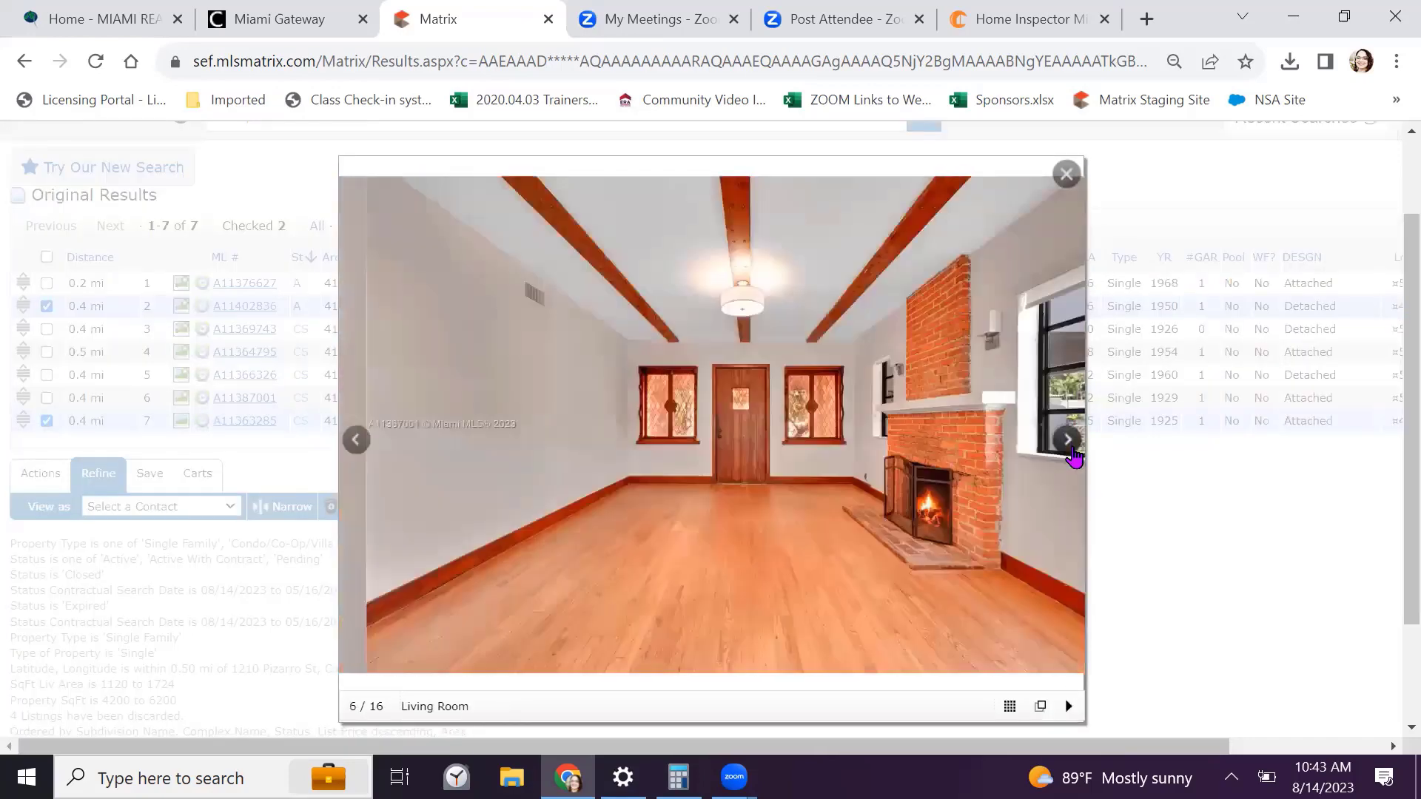
click(1070, 444)
click(1070, 444)
click(1070, 444)
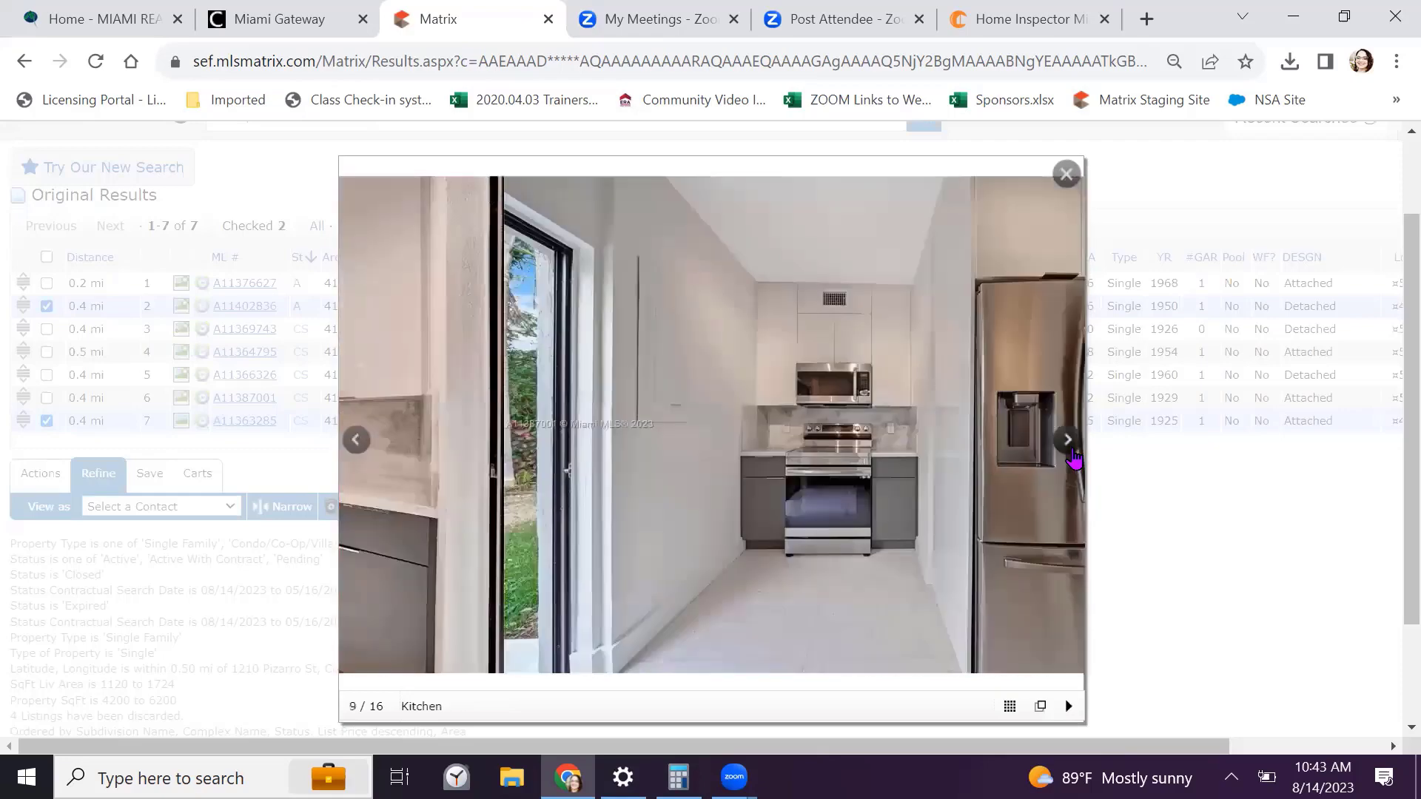
click(1070, 444)
click(1070, 444)
click(1070, 444)
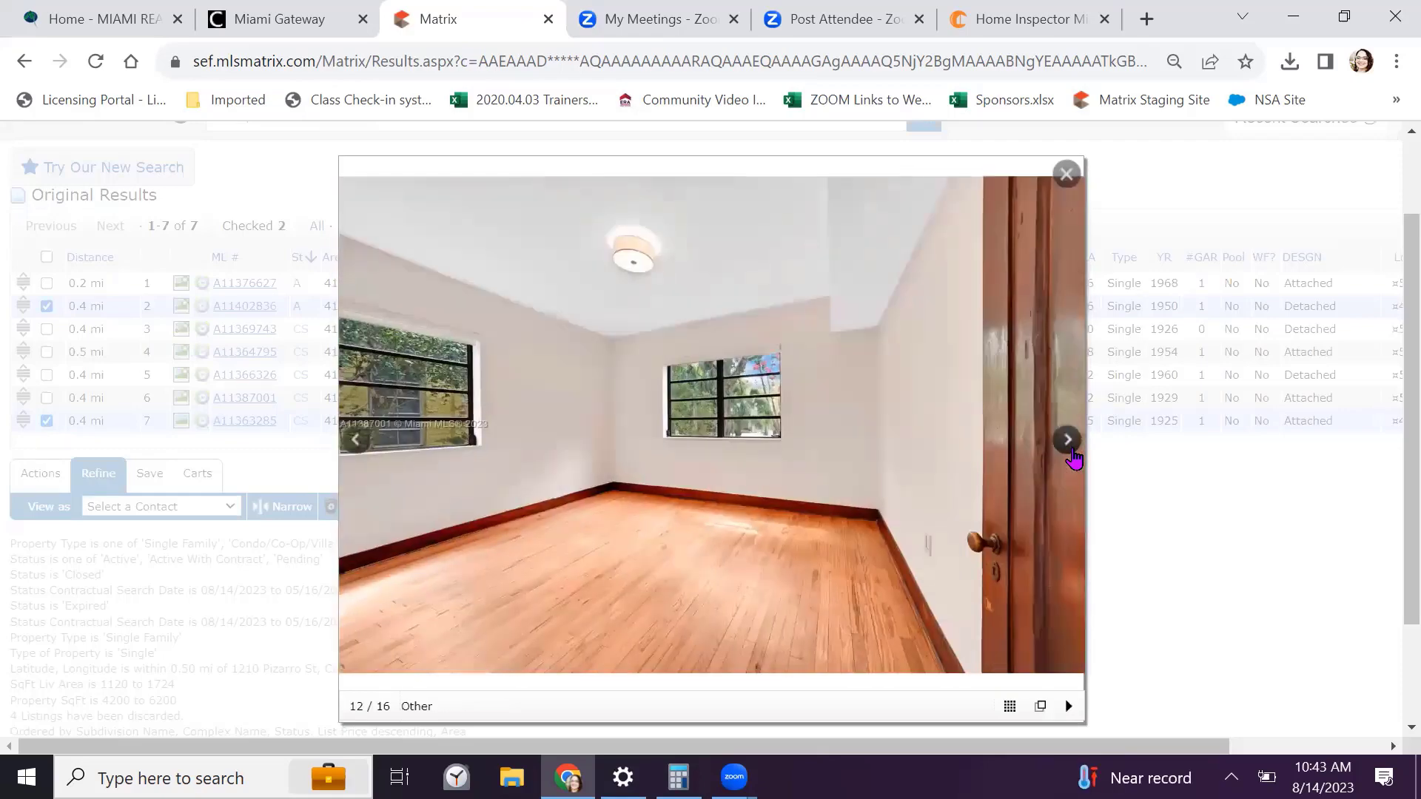
click(1071, 444)
click(1070, 444)
click(1070, 444)
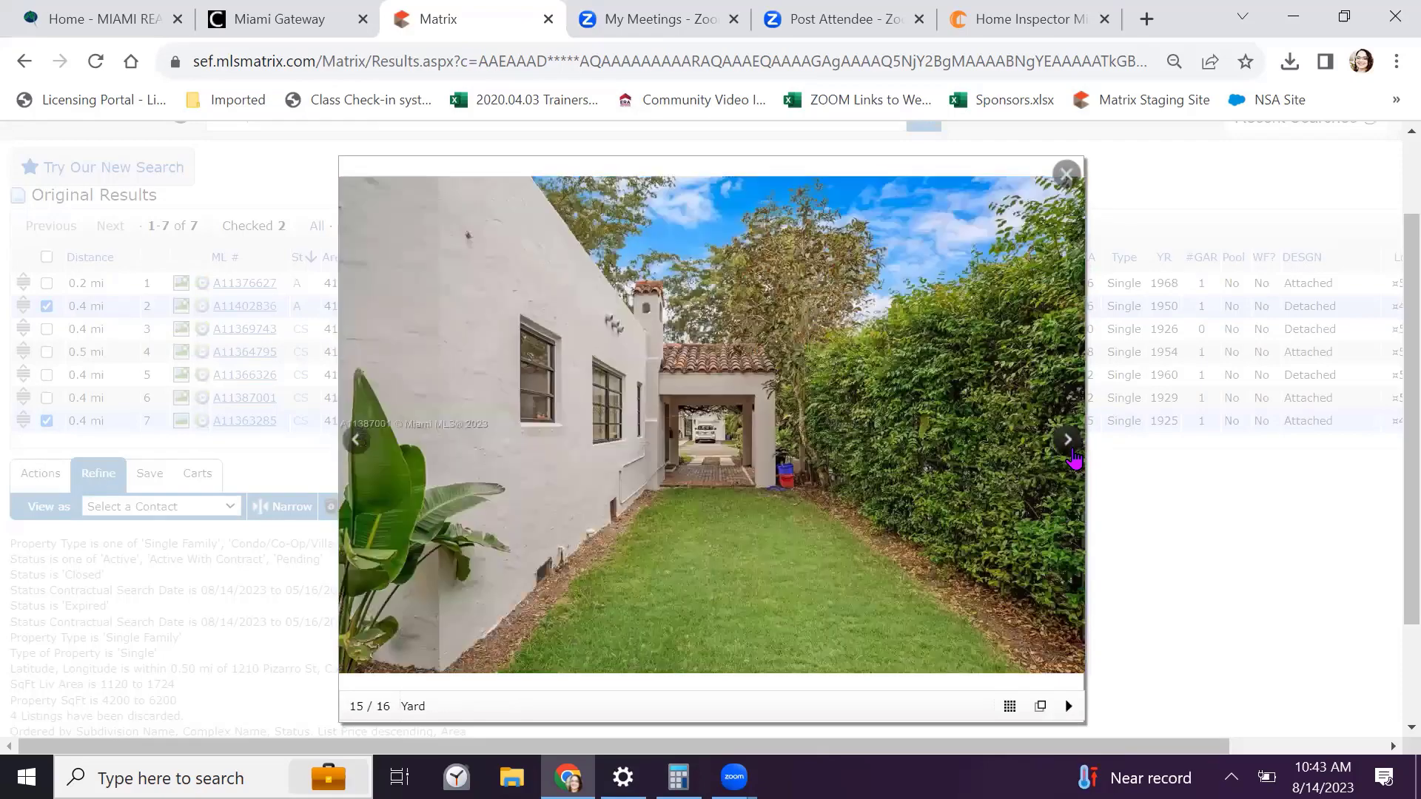
click(1070, 444)
click(1070, 444)
click(1070, 444)
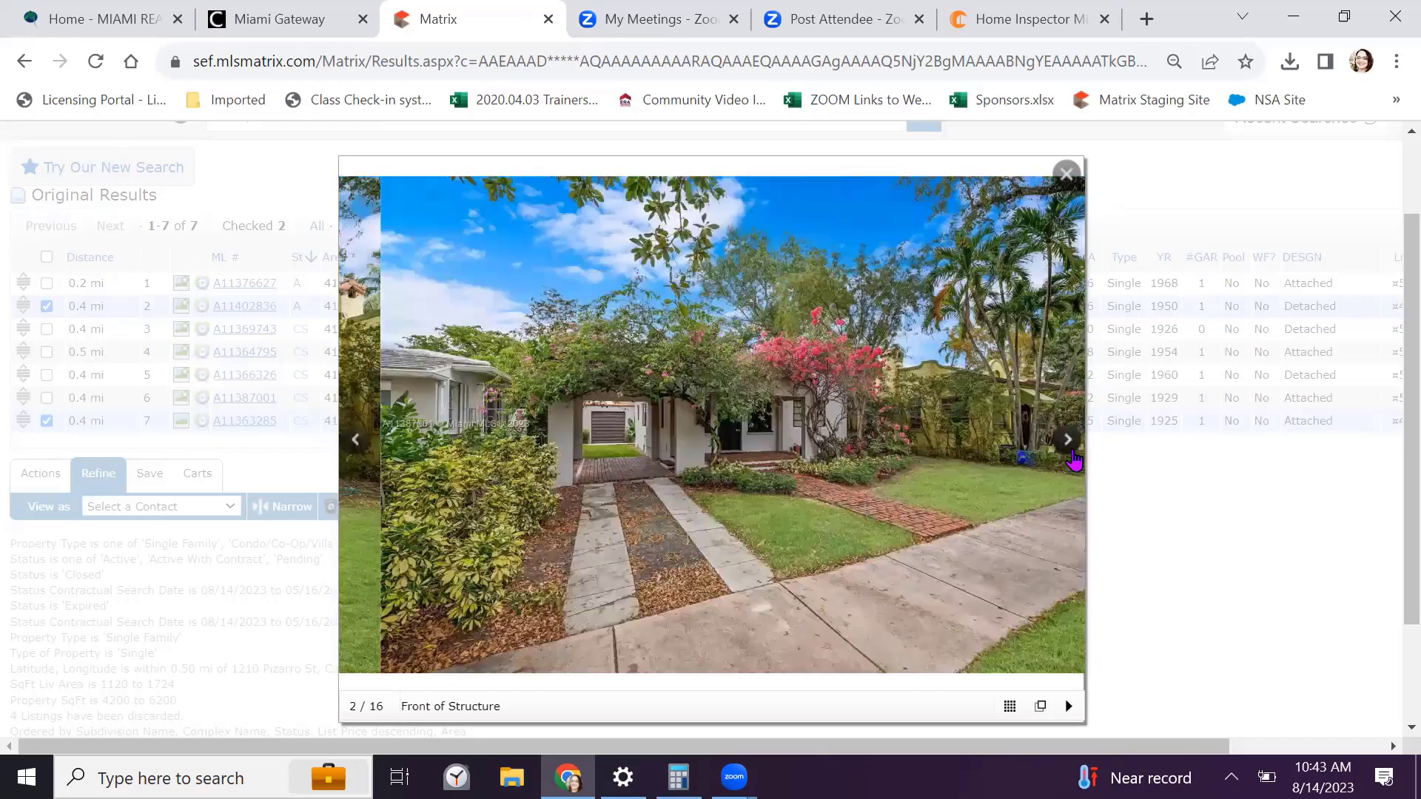
click(1071, 444)
click(1070, 444)
click(1070, 444)
click(1070, 444)
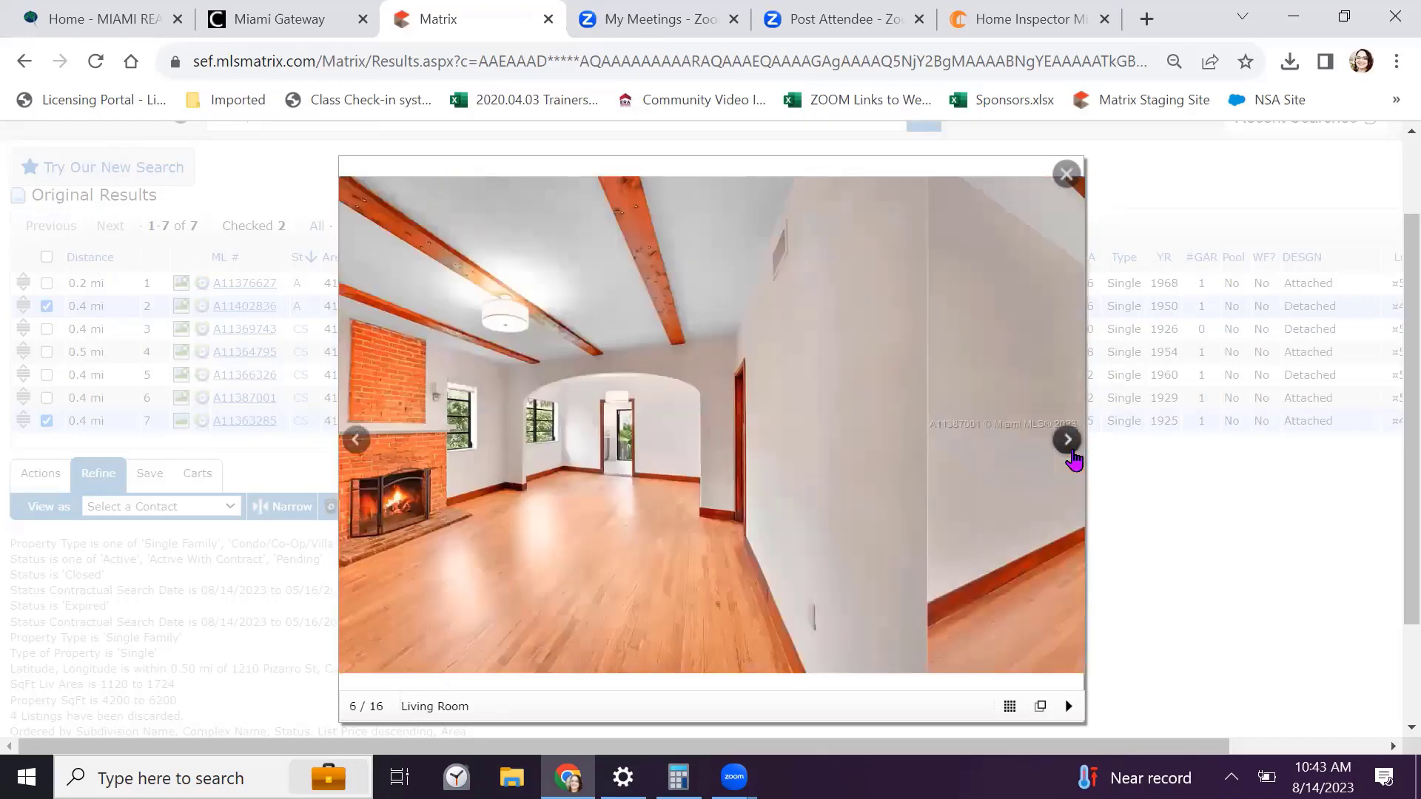
click(1070, 444)
click(1067, 176)
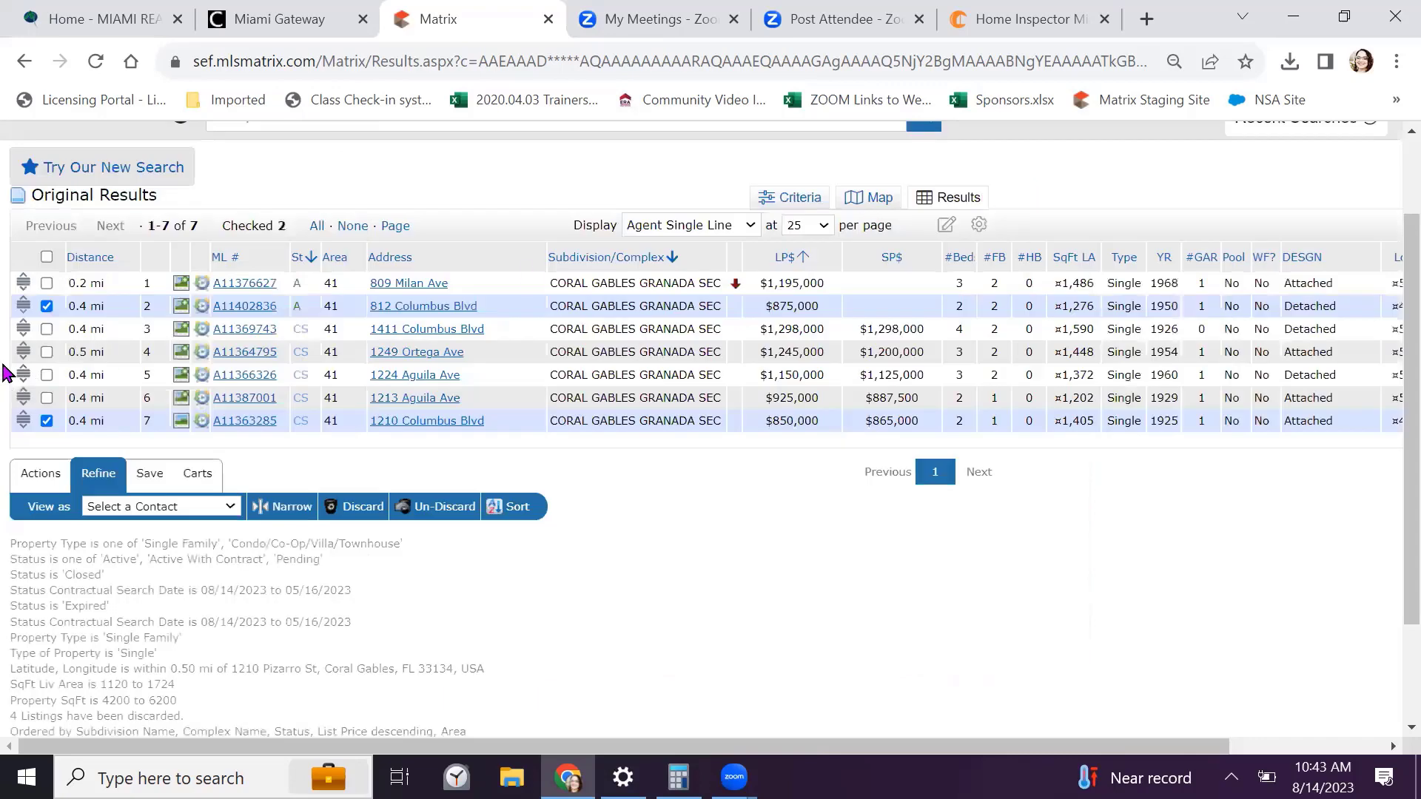
click(357, 511)
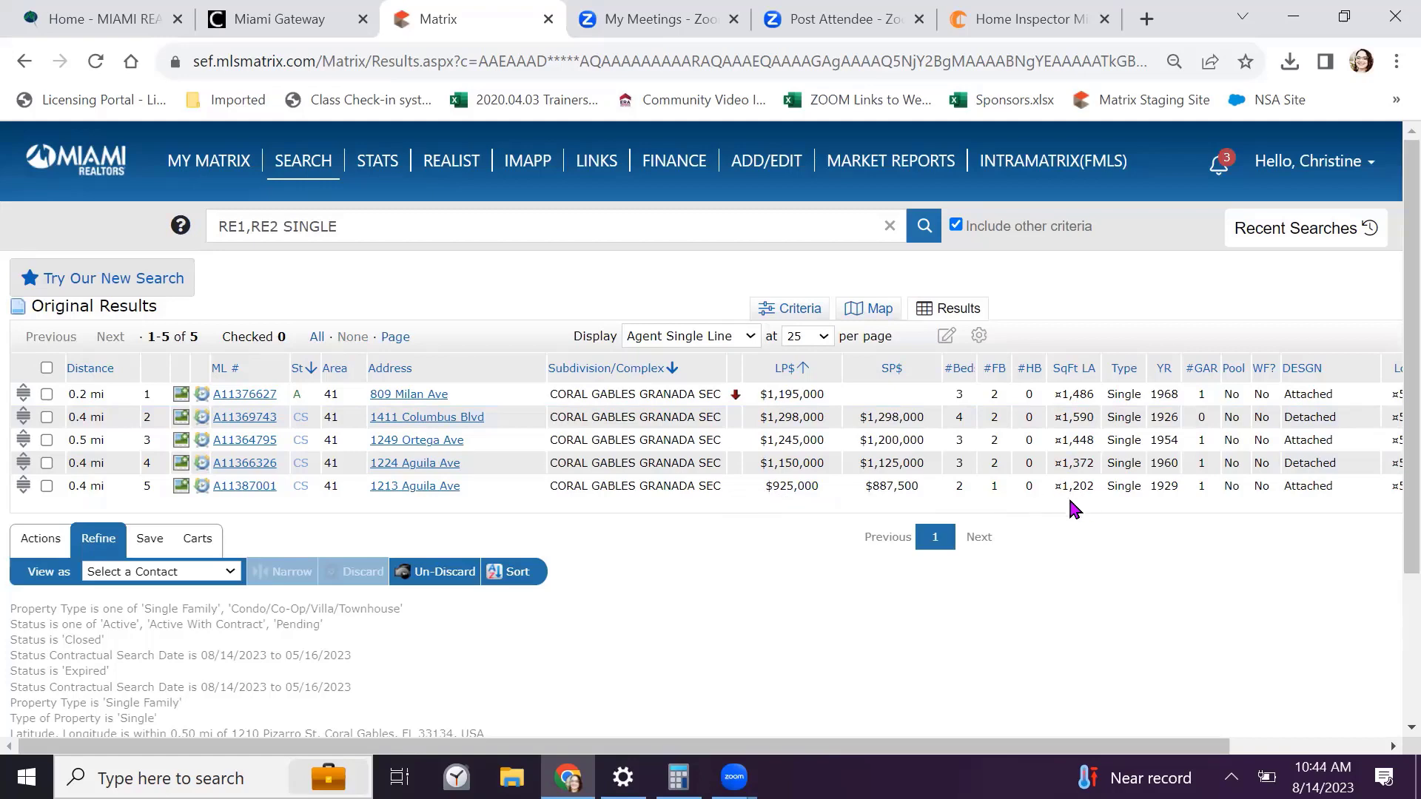
click(46, 487)
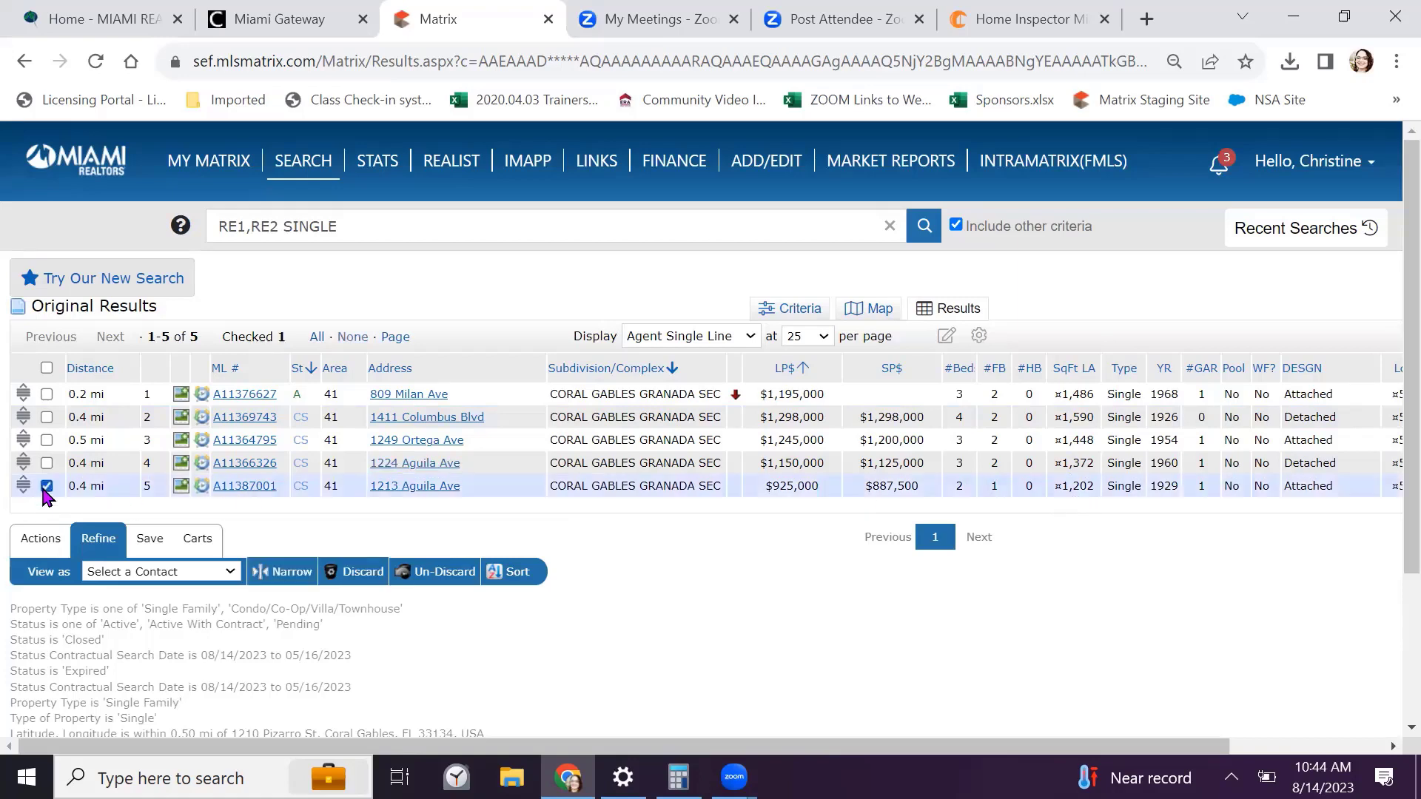
click(363, 572)
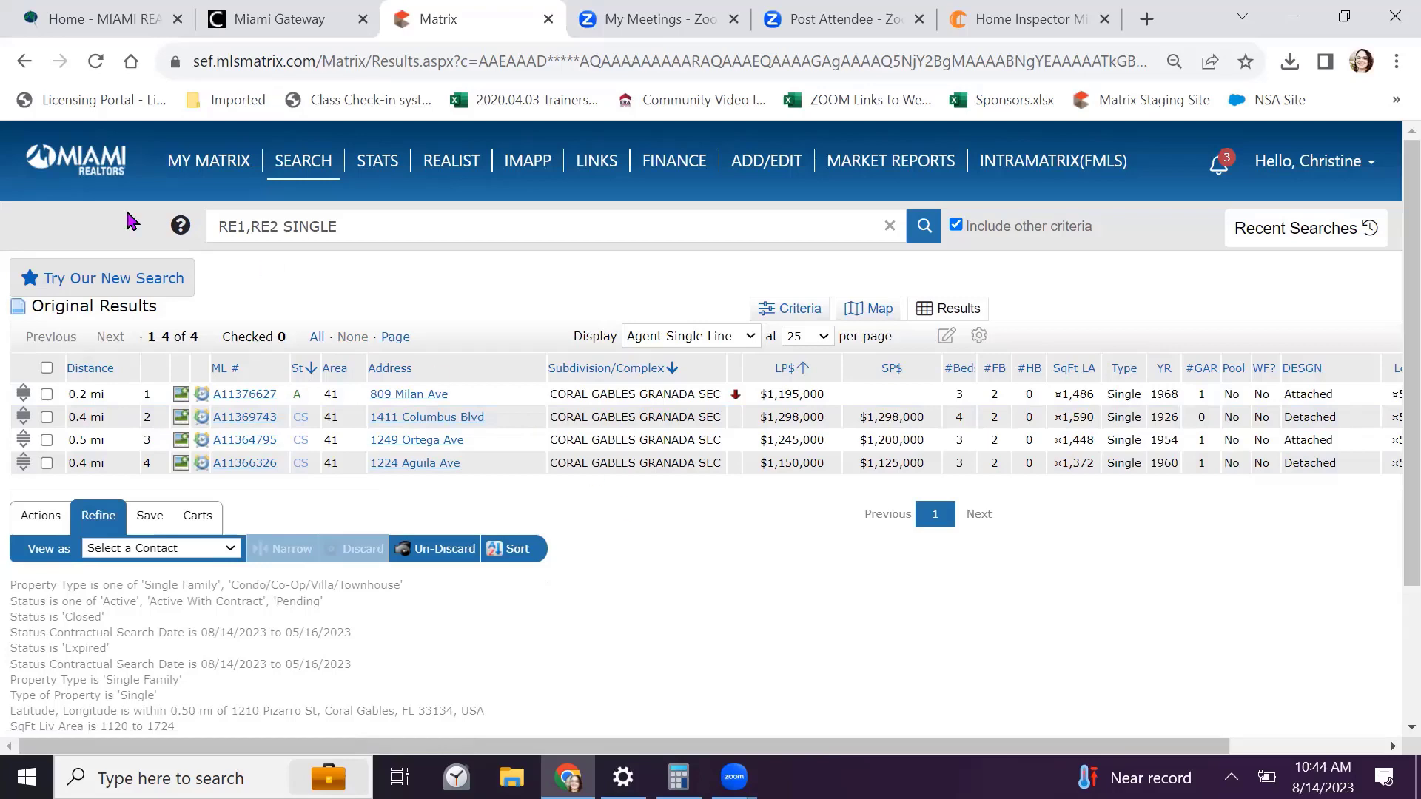
Select all four remaining comparables and start a CMA from the Actions tab
click(46, 368)
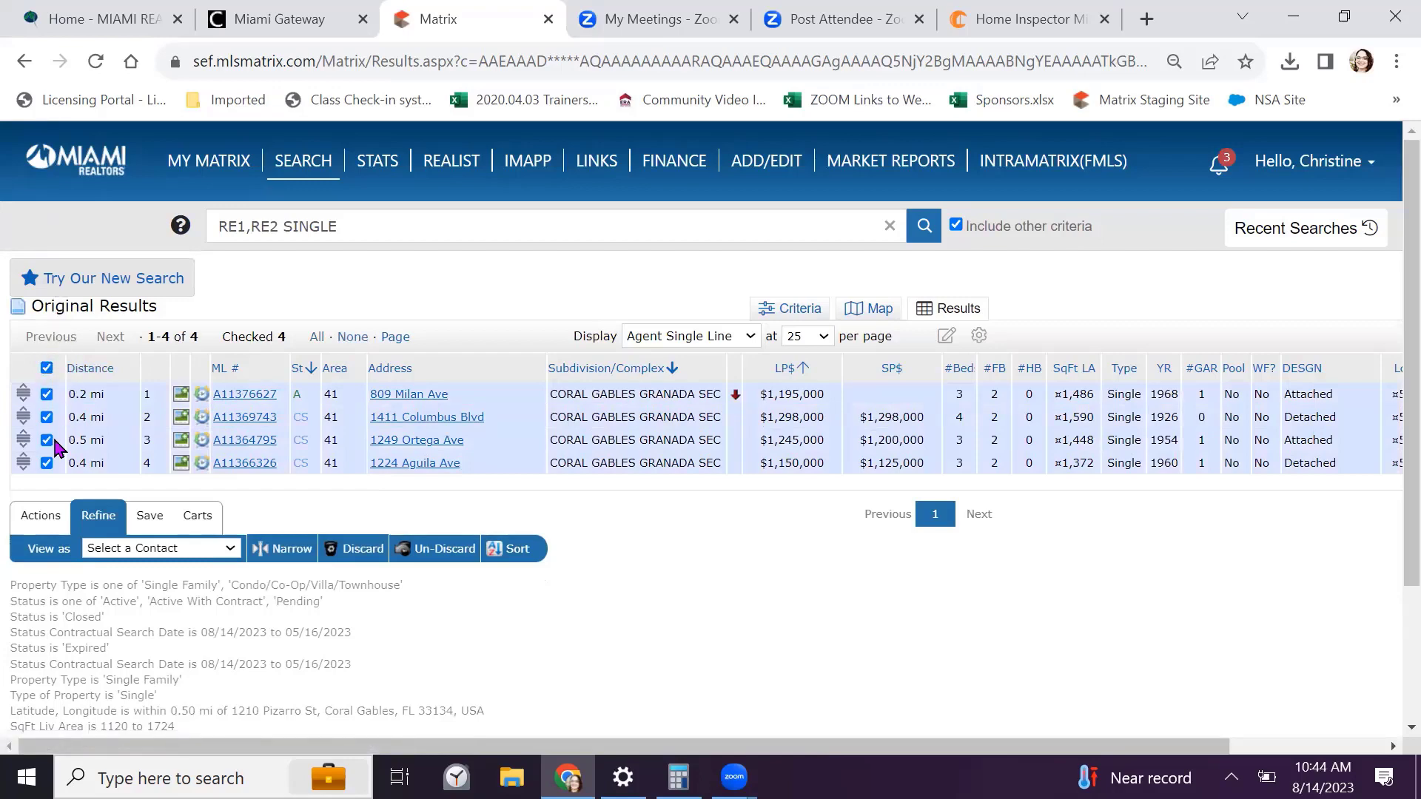
click(30, 524)
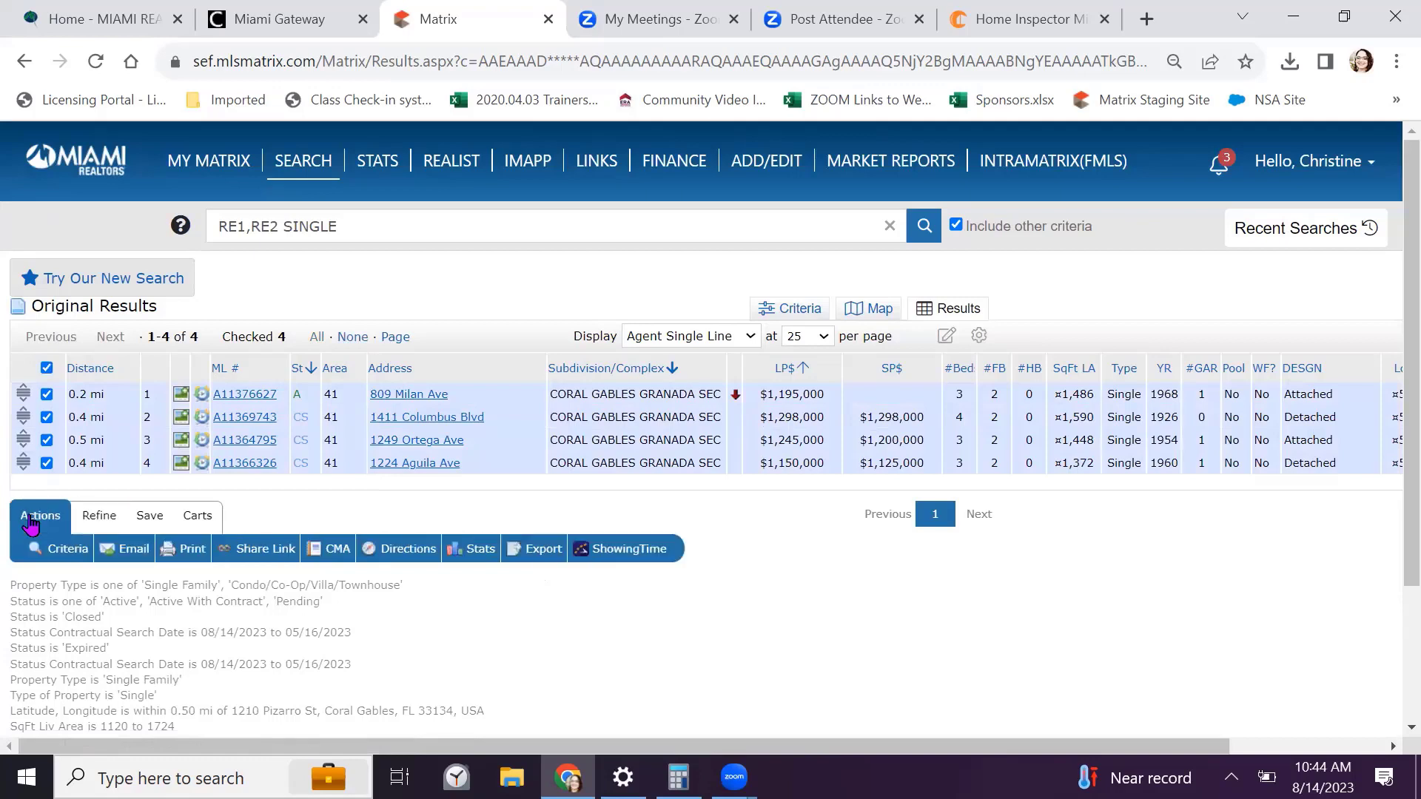
click(336, 552)
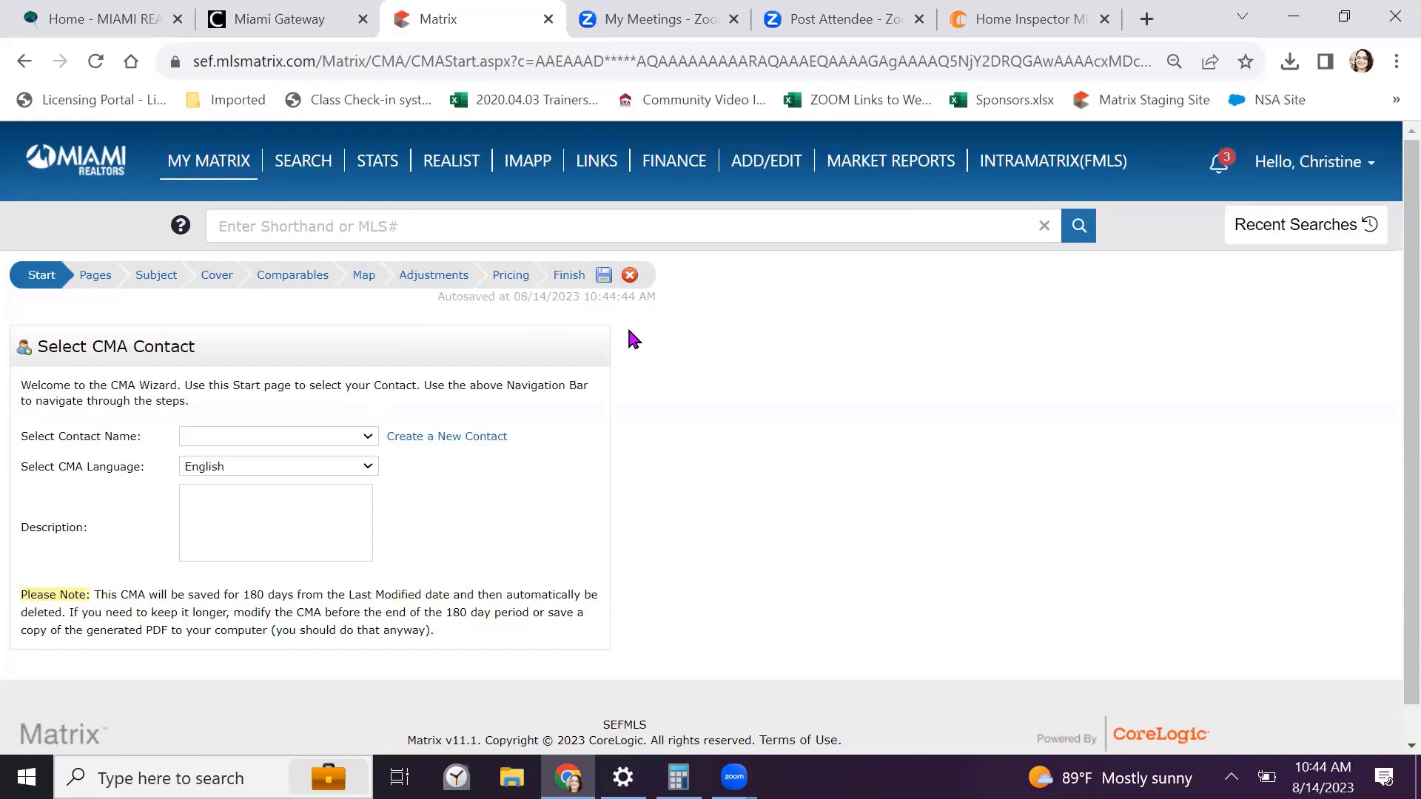
Choose the CMA's contact from the Select Contact Name list
scroll(633, 339, down, 1)
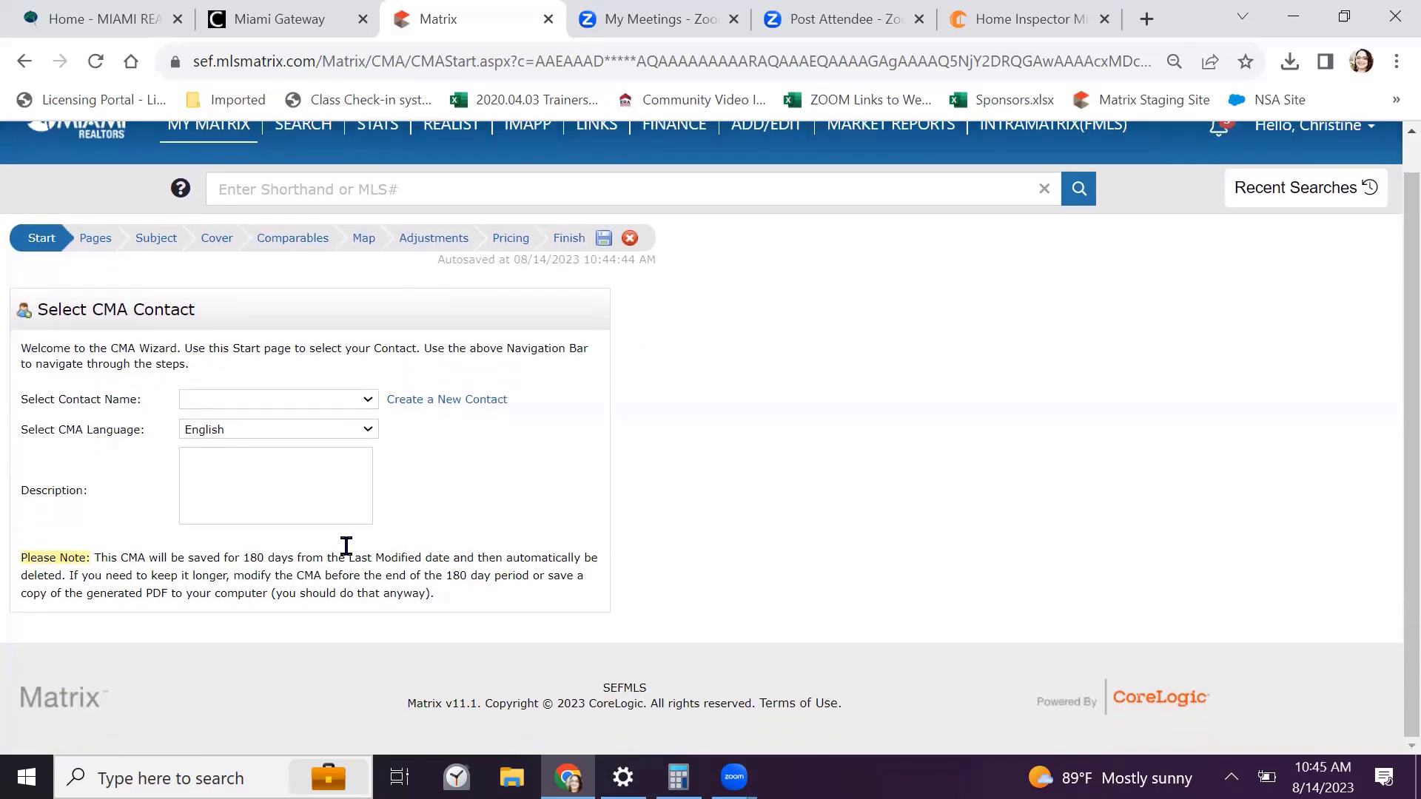
click(368, 401)
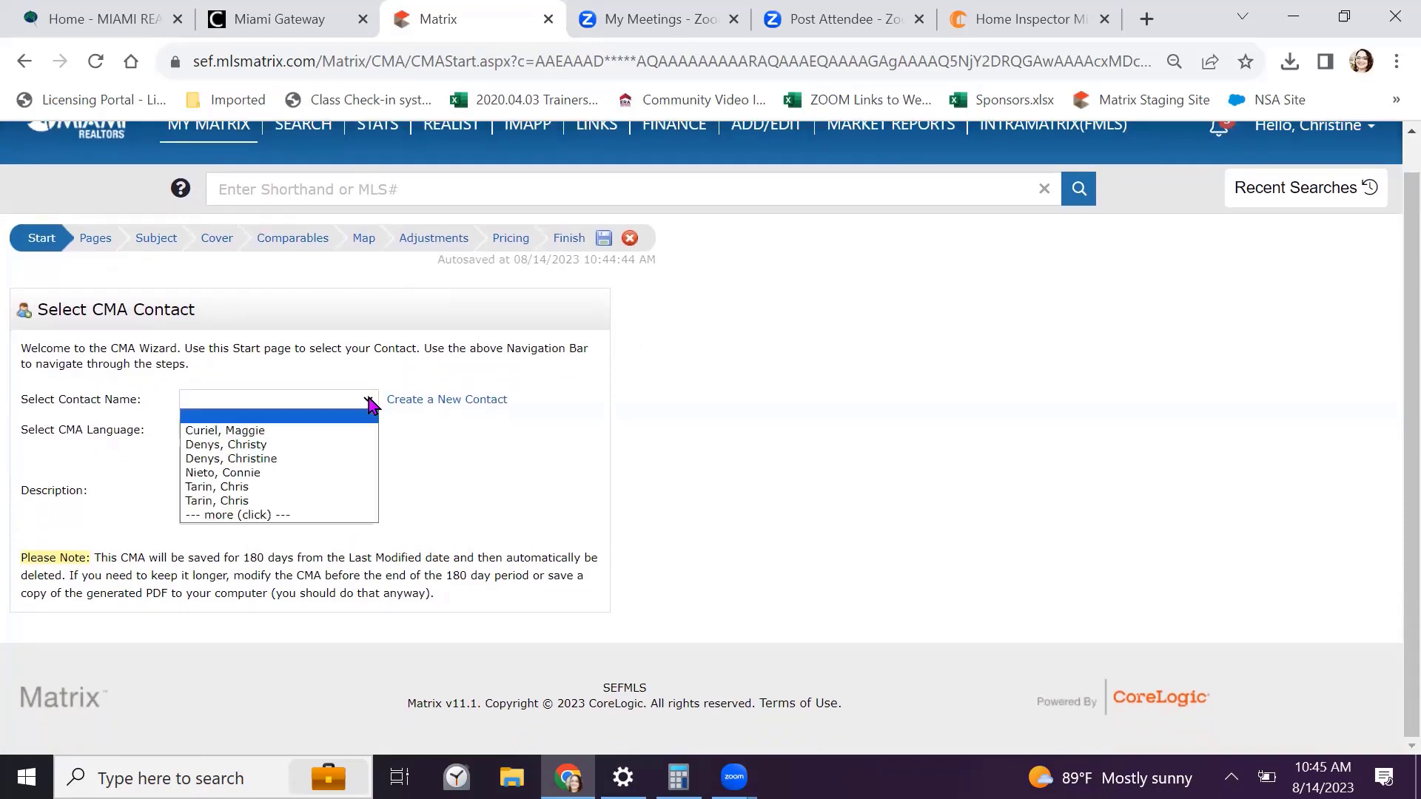
click(265, 447)
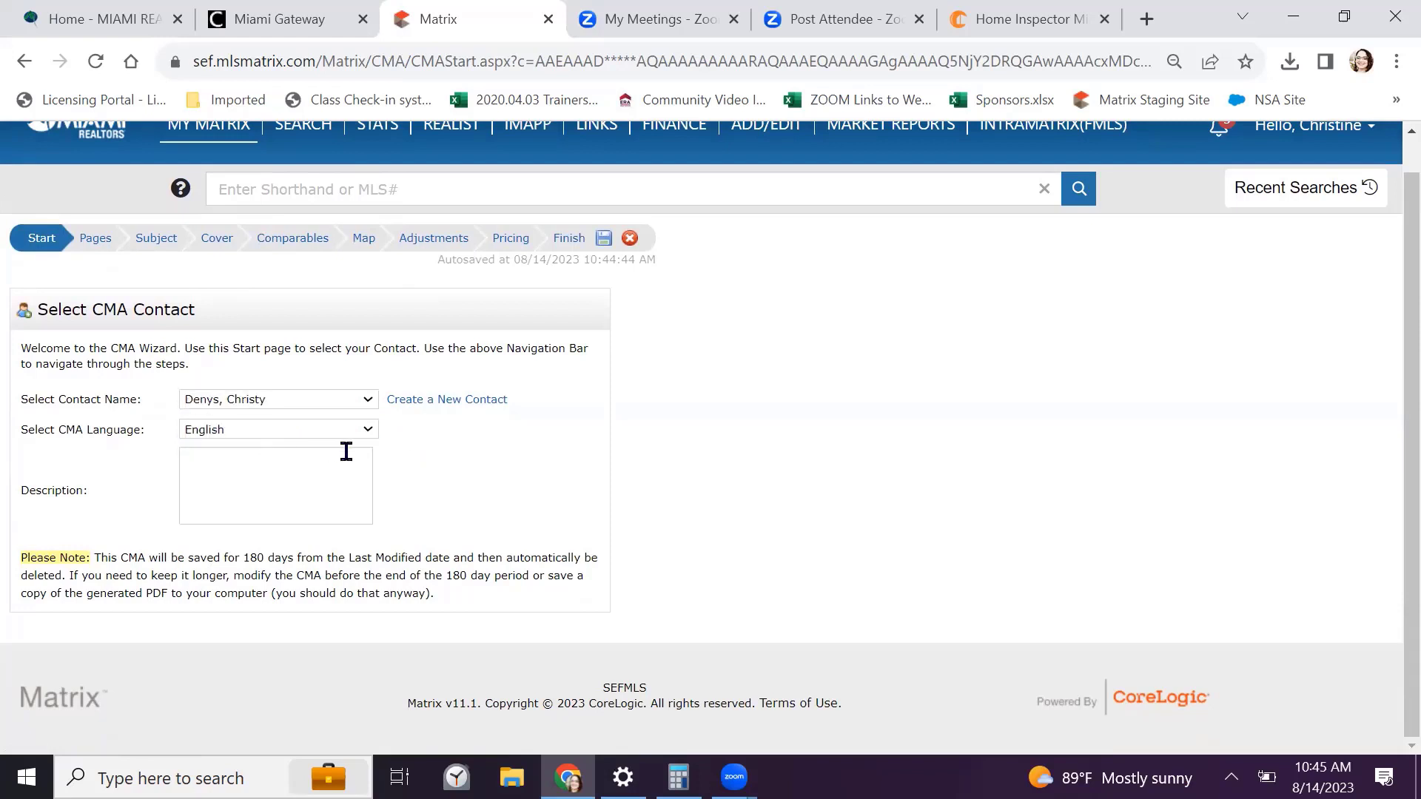
click(213, 462)
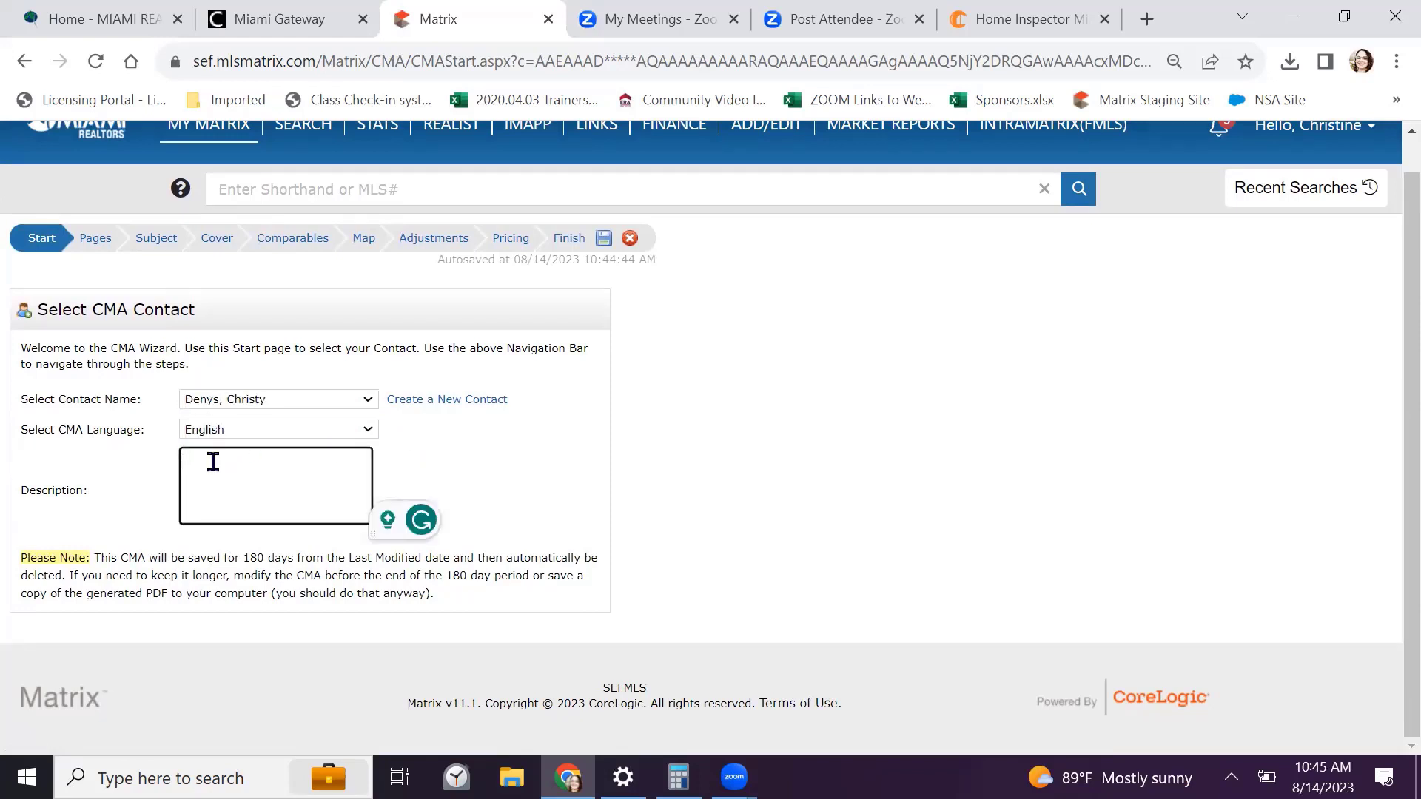
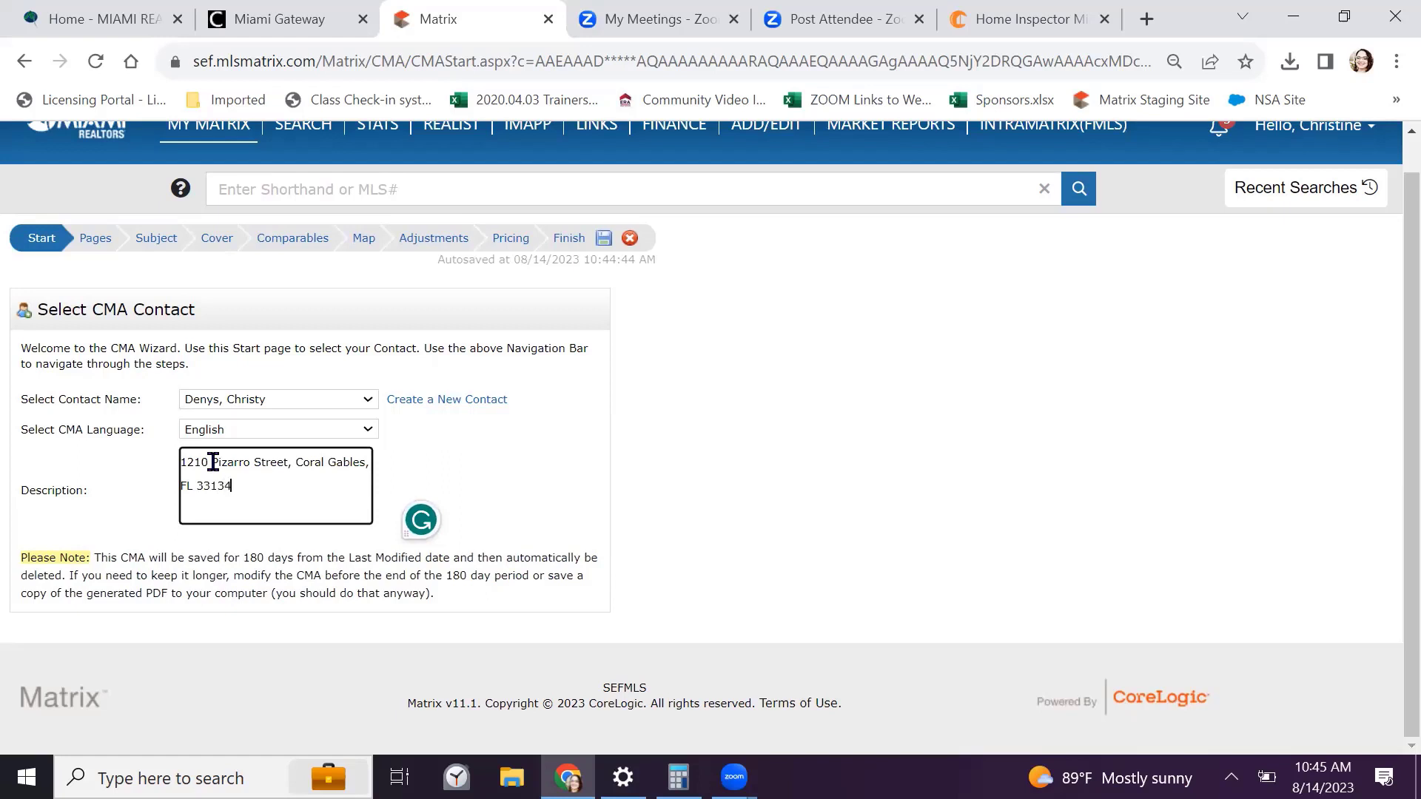
click(752, 482)
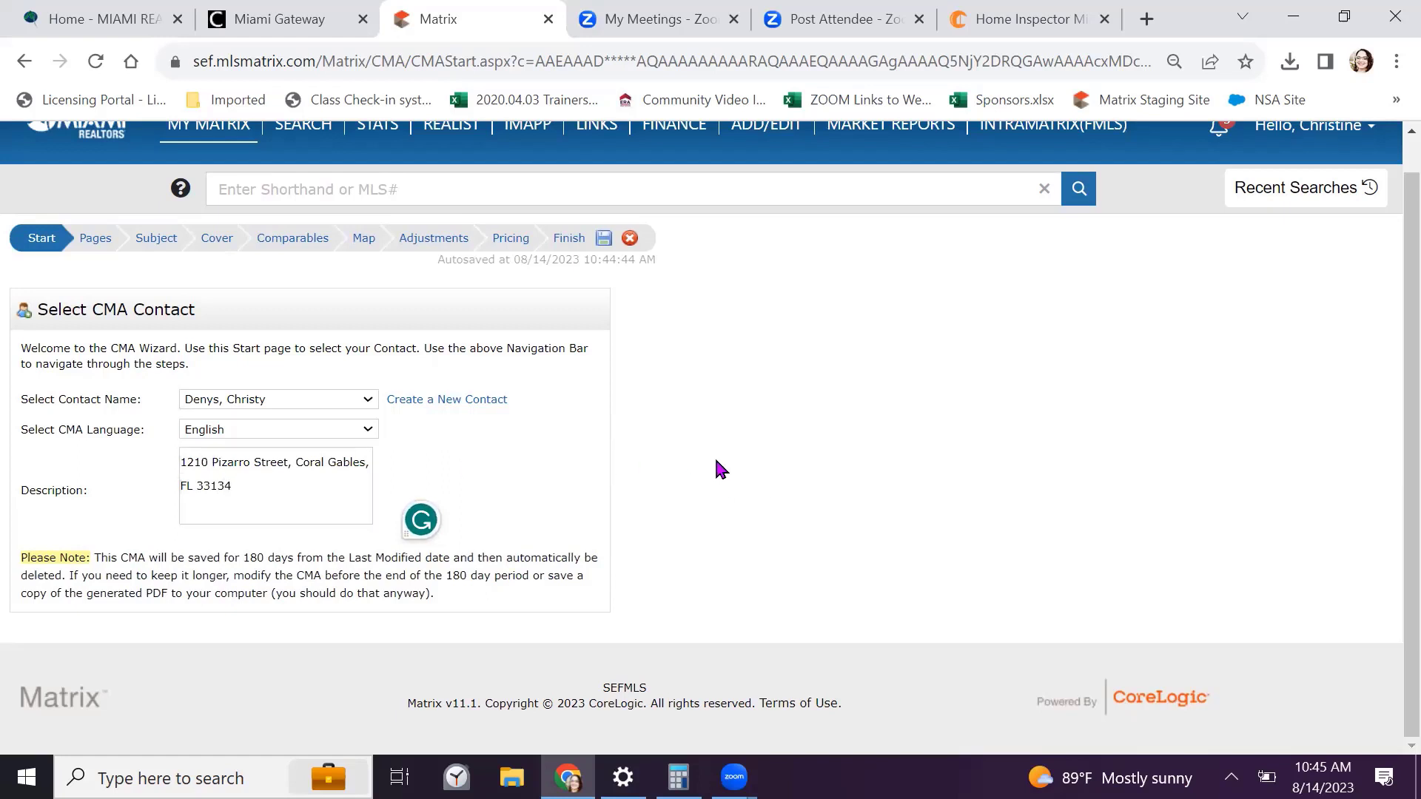
click(604, 244)
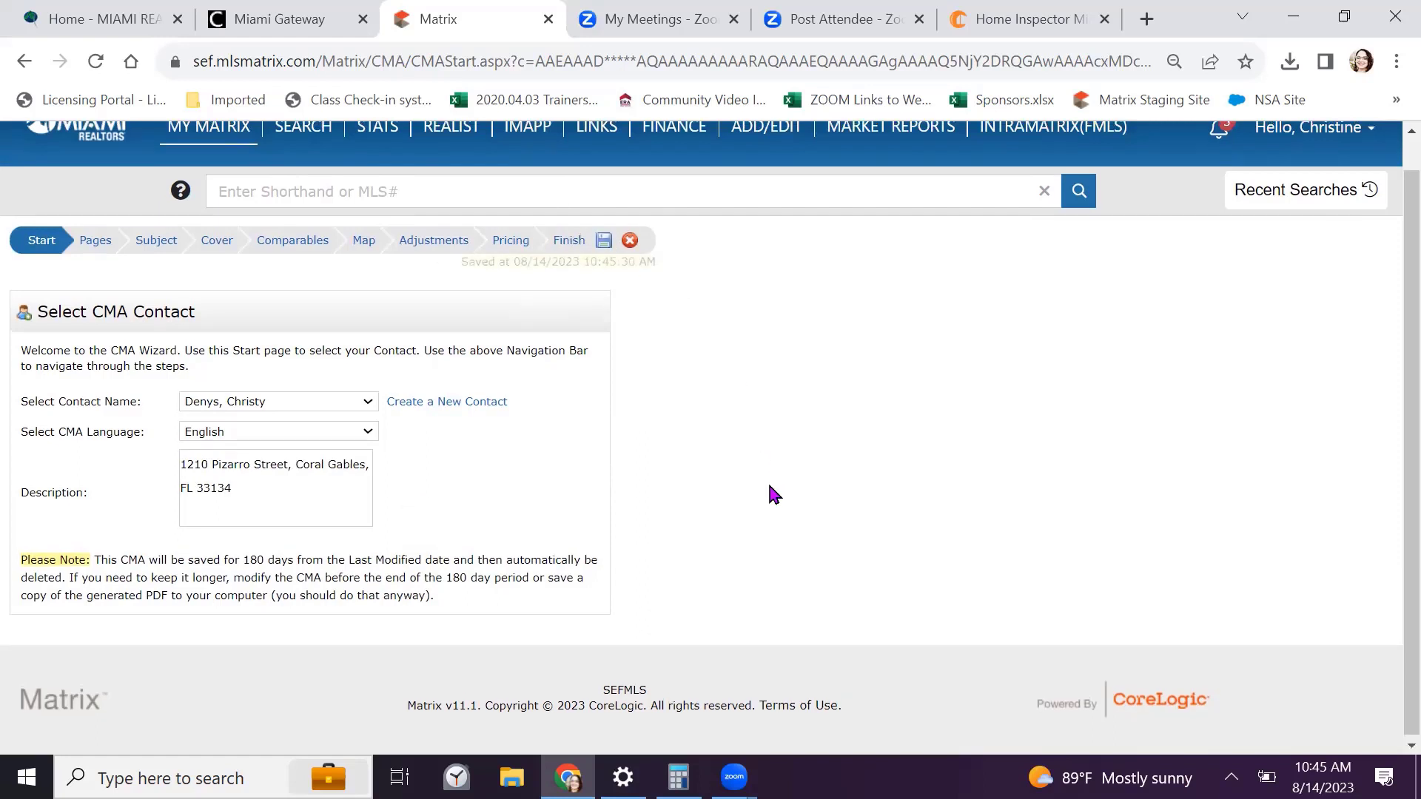
scroll(773, 494, up, 1)
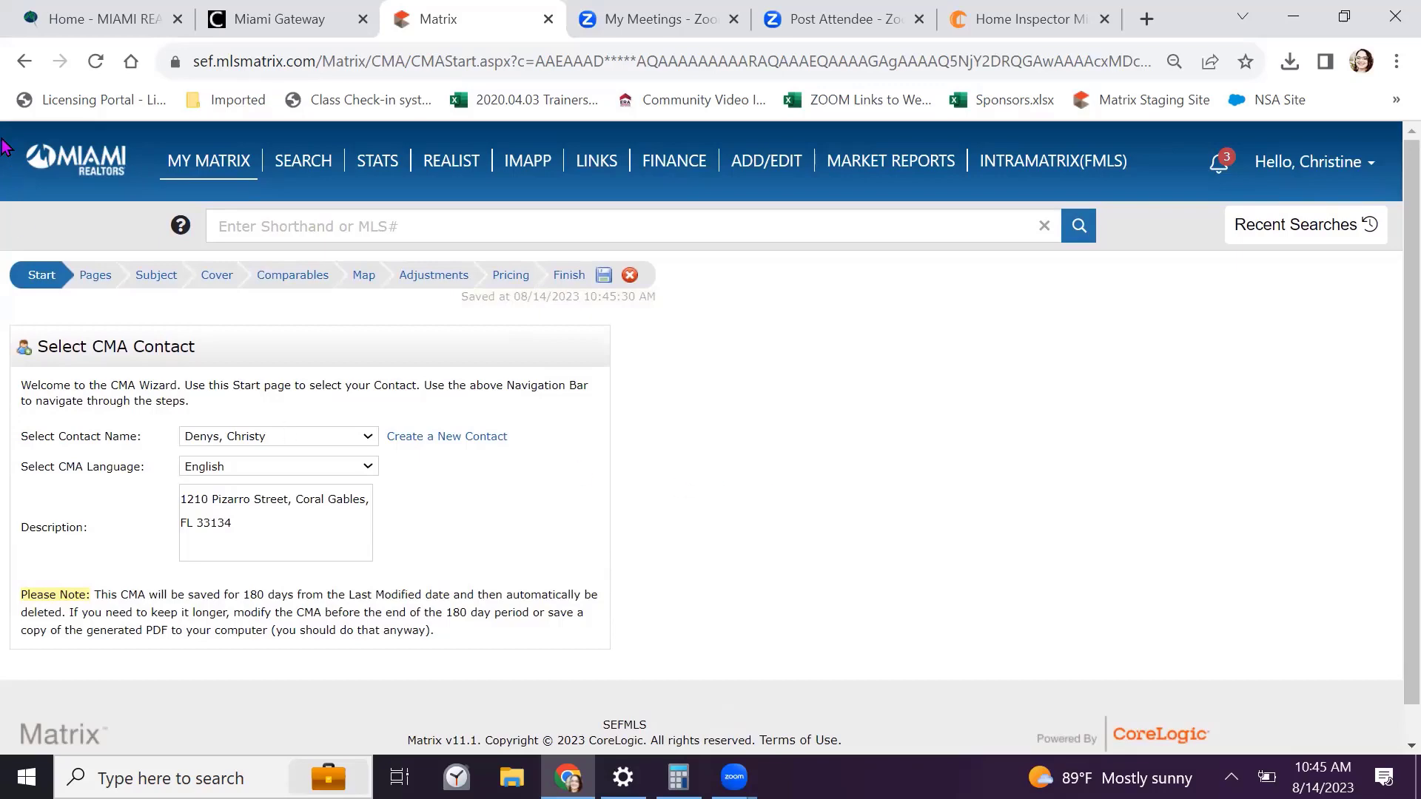
Go to the My Matrix dashboard and open the My CMAs list
mouse_move(208, 164)
click(225, 193)
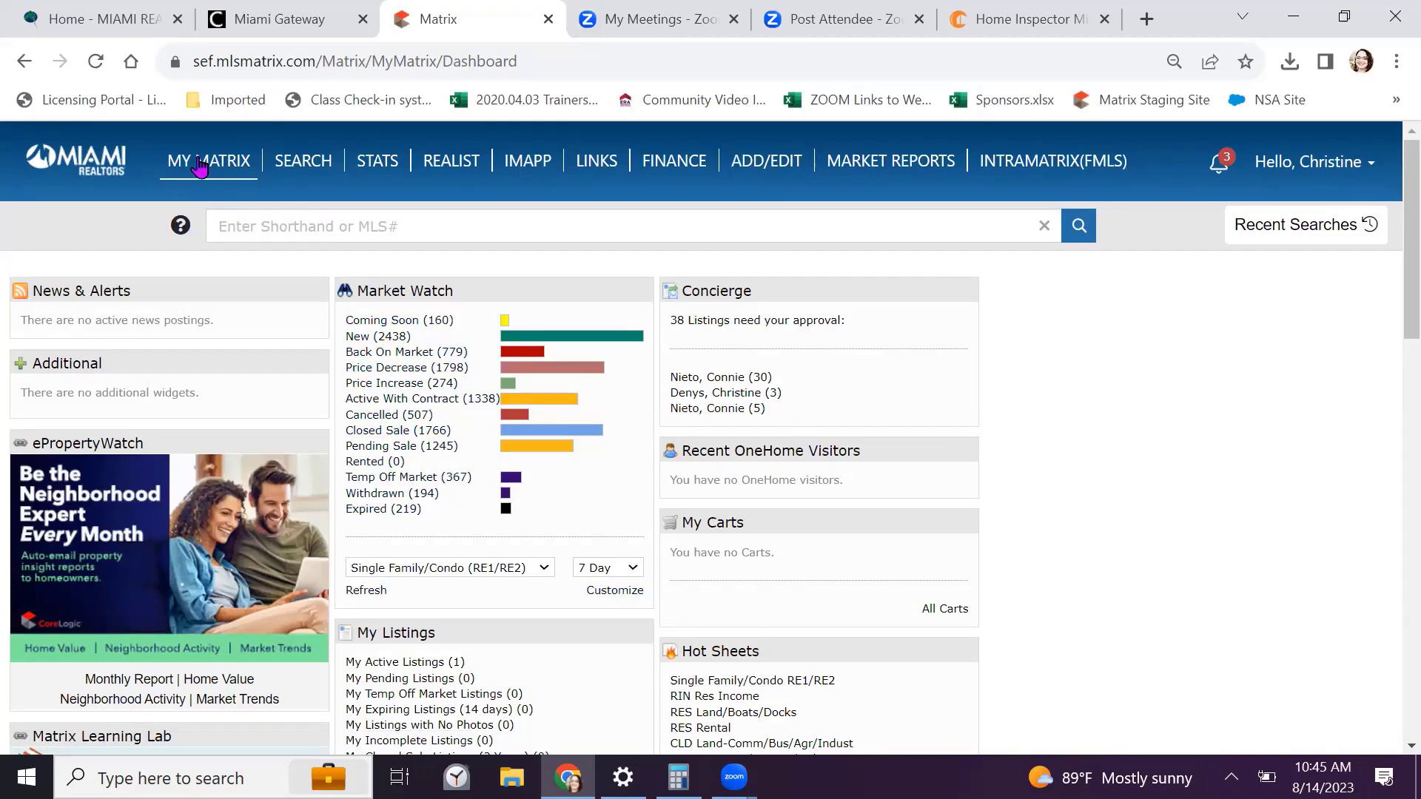
mouse_move(199, 165)
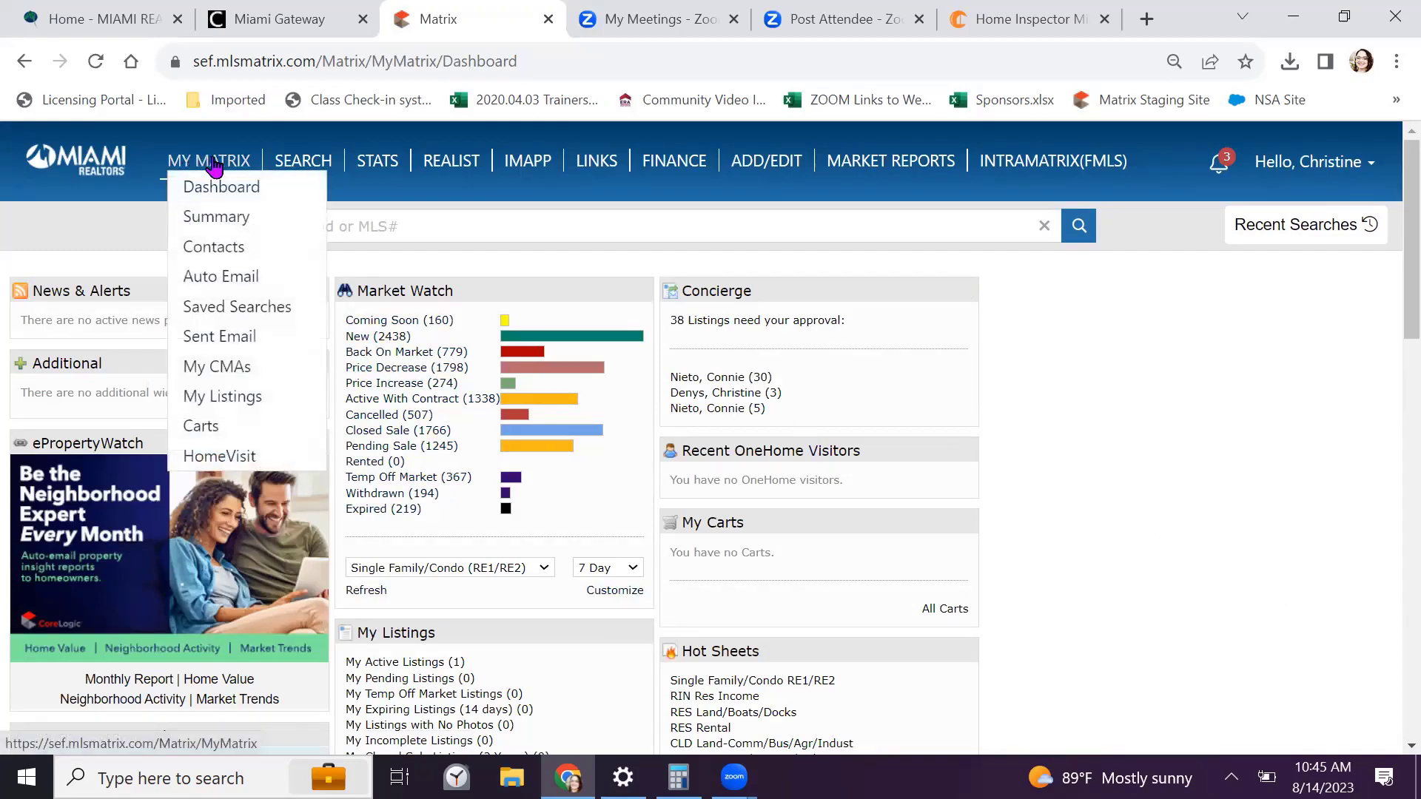
click(207, 370)
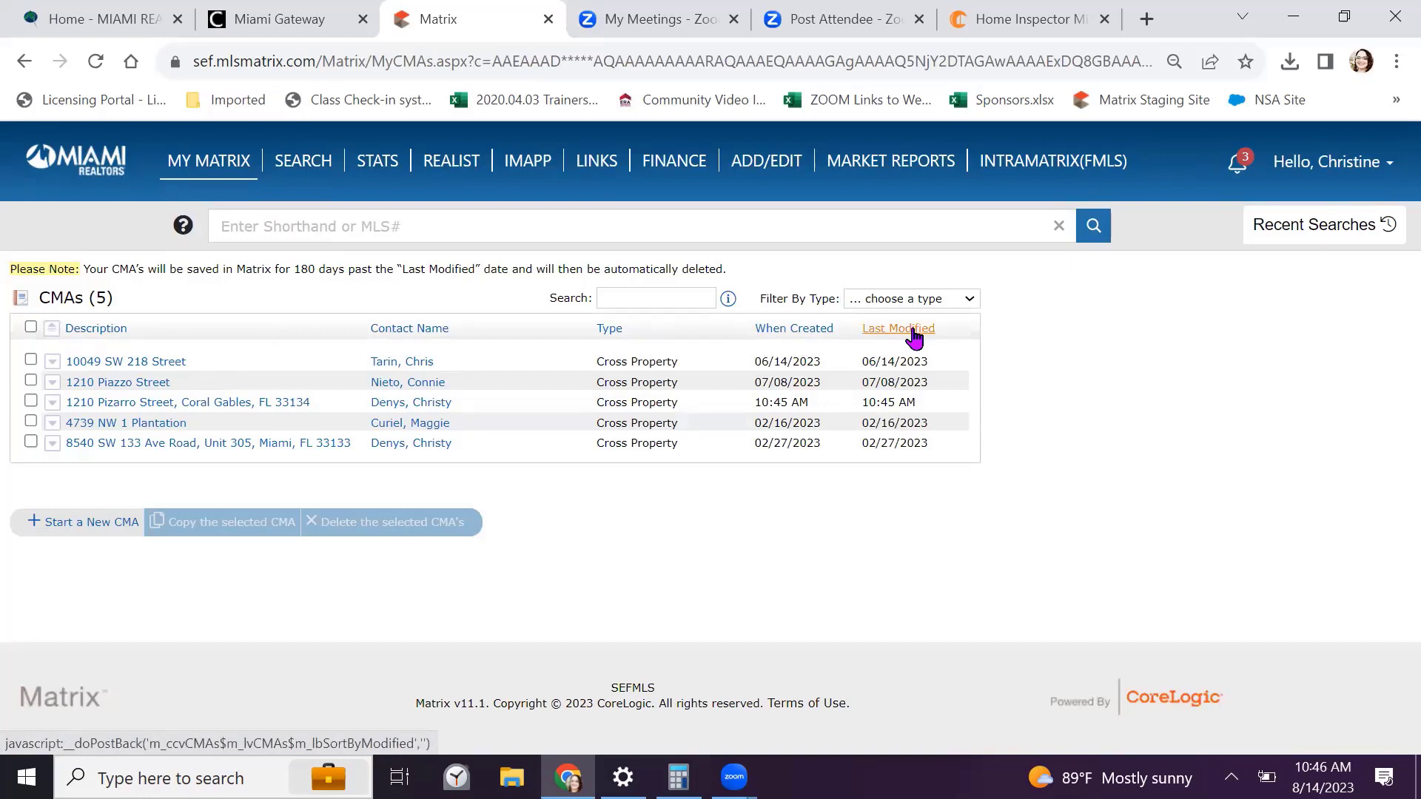
click(322, 281)
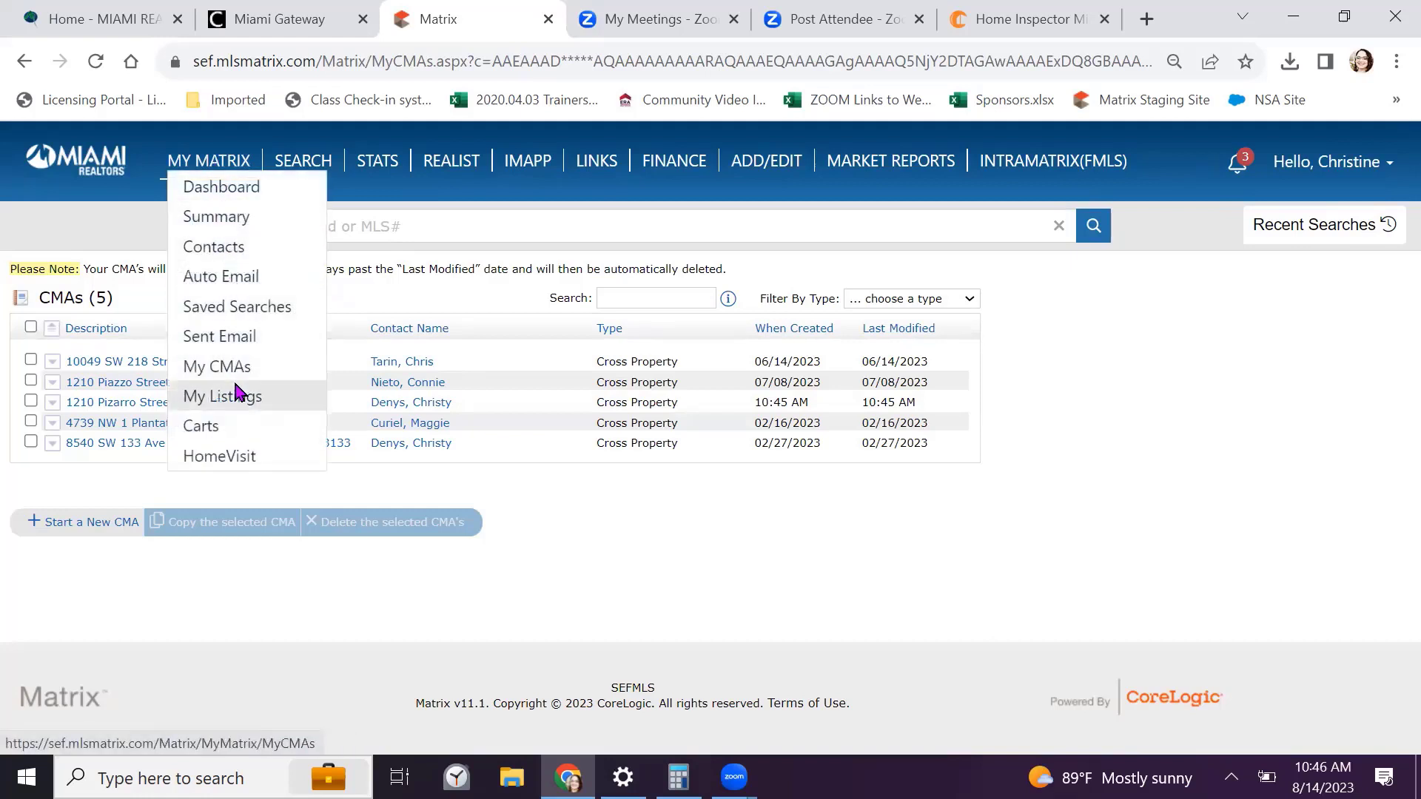
Start a new CMA, view its empty Comparables step, then return to My CMAs
click(72, 533)
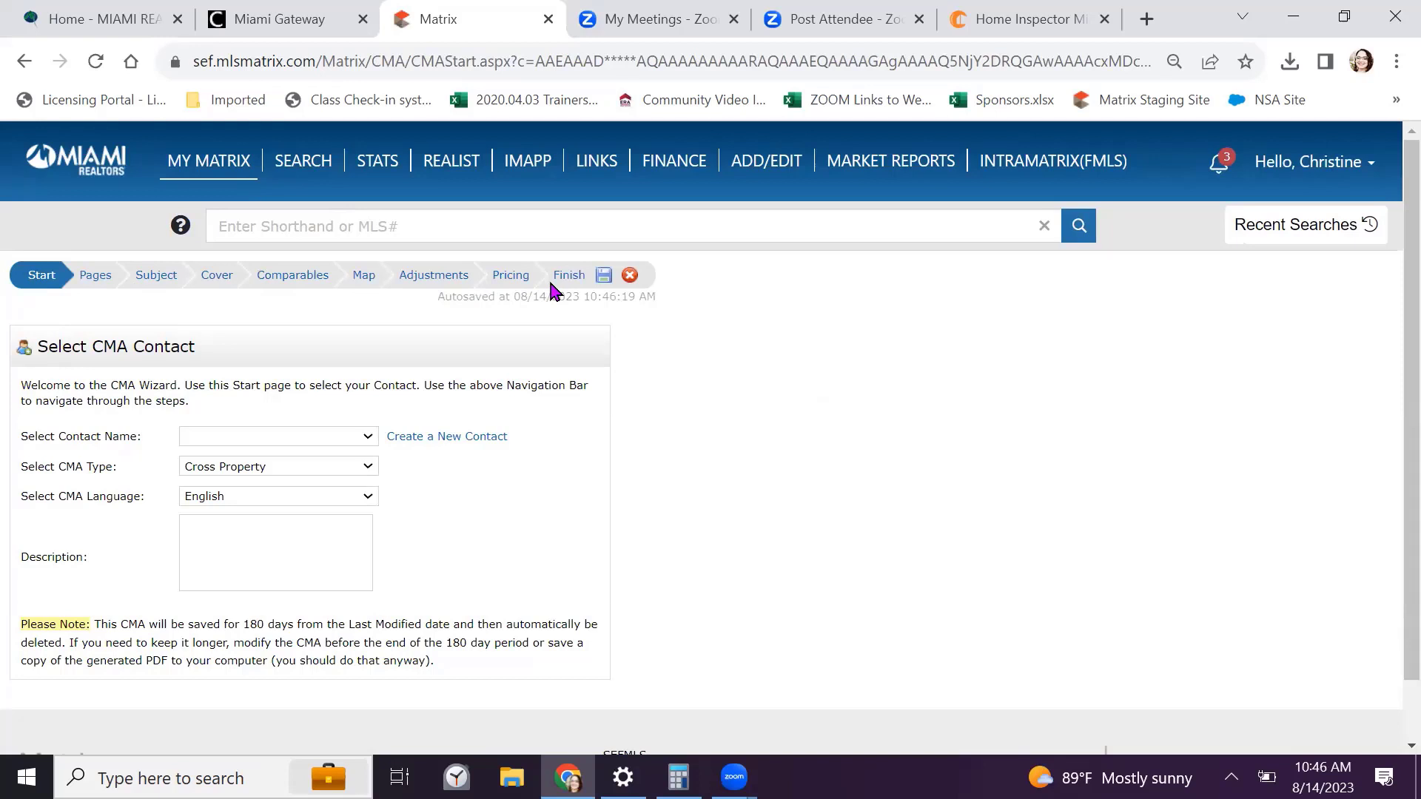
click(292, 283)
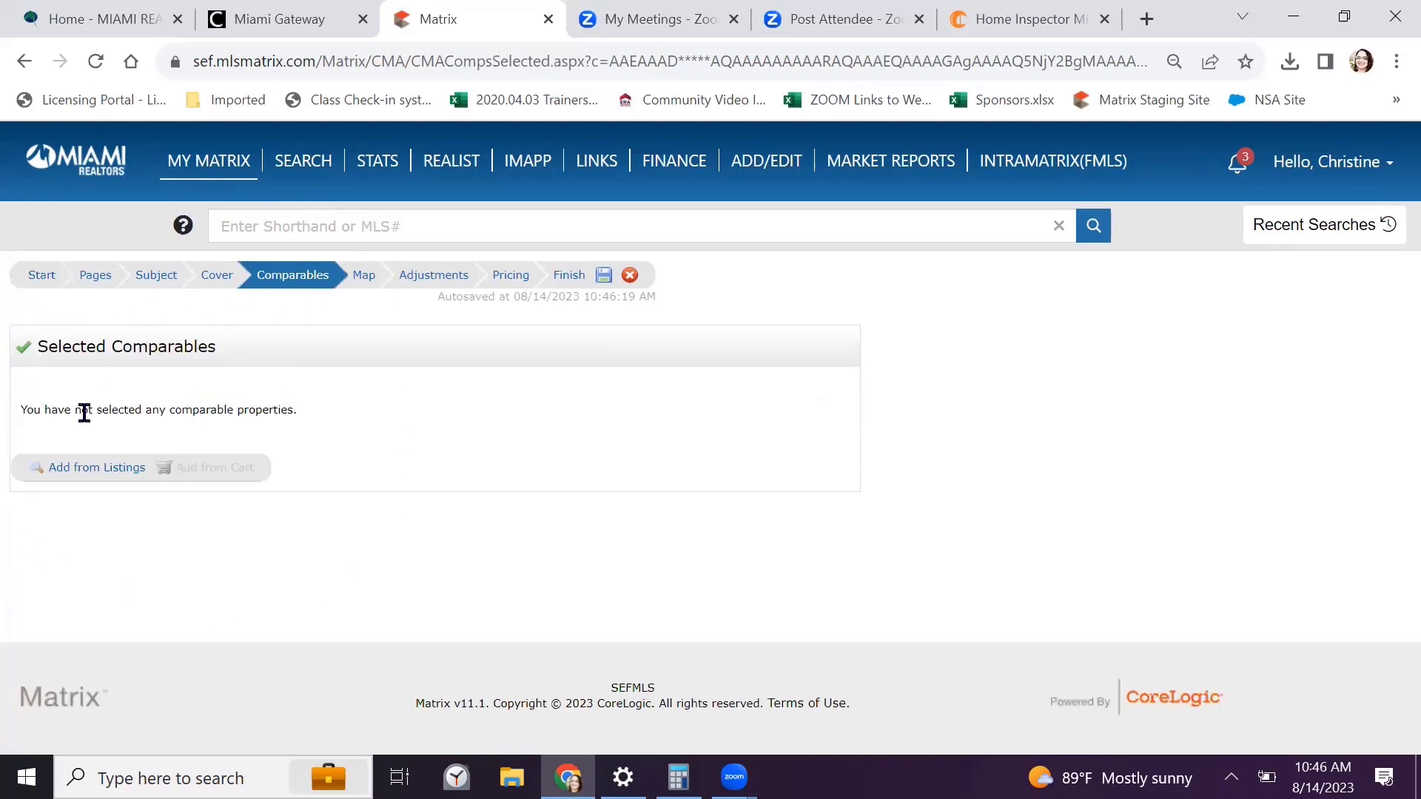
click(95, 473)
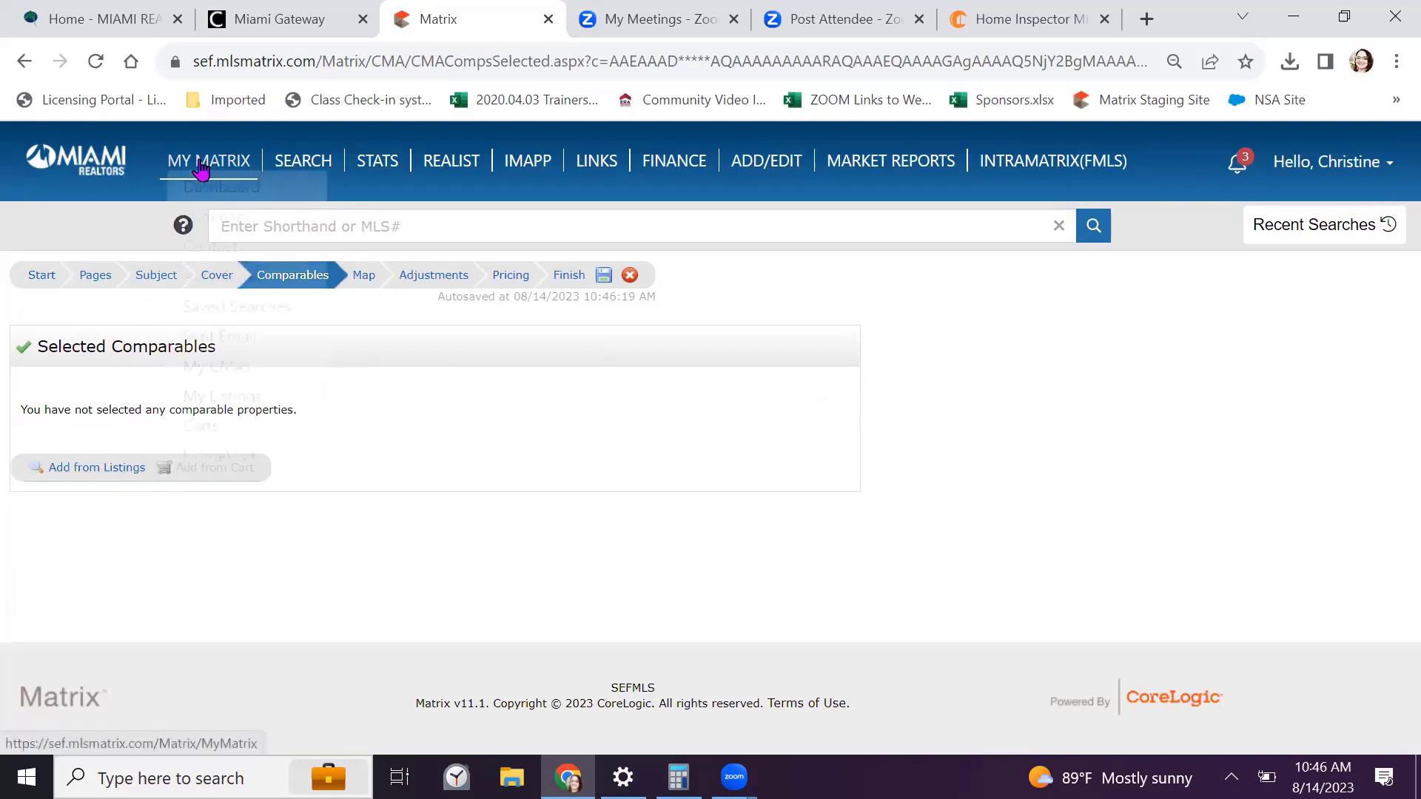
mouse_move(202, 168)
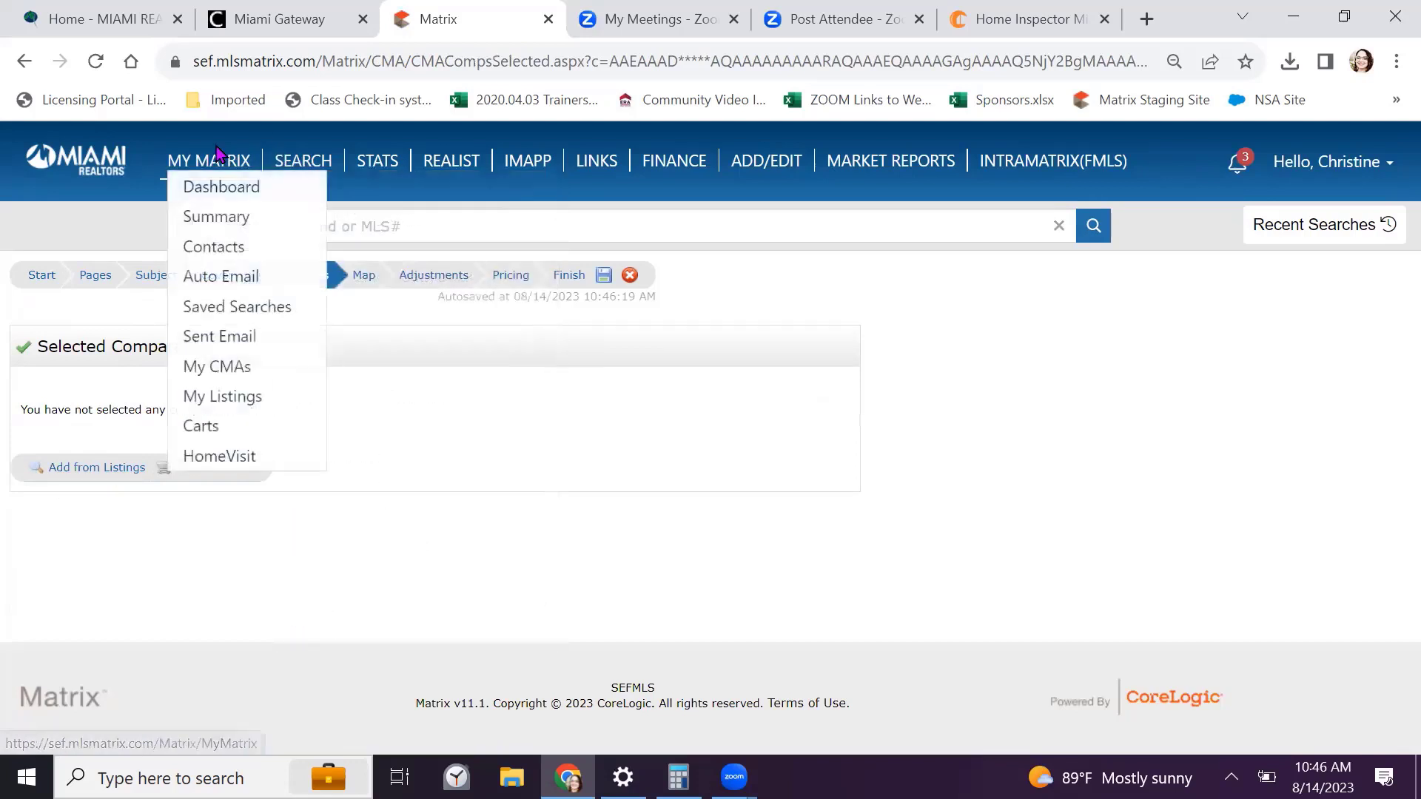
click(225, 369)
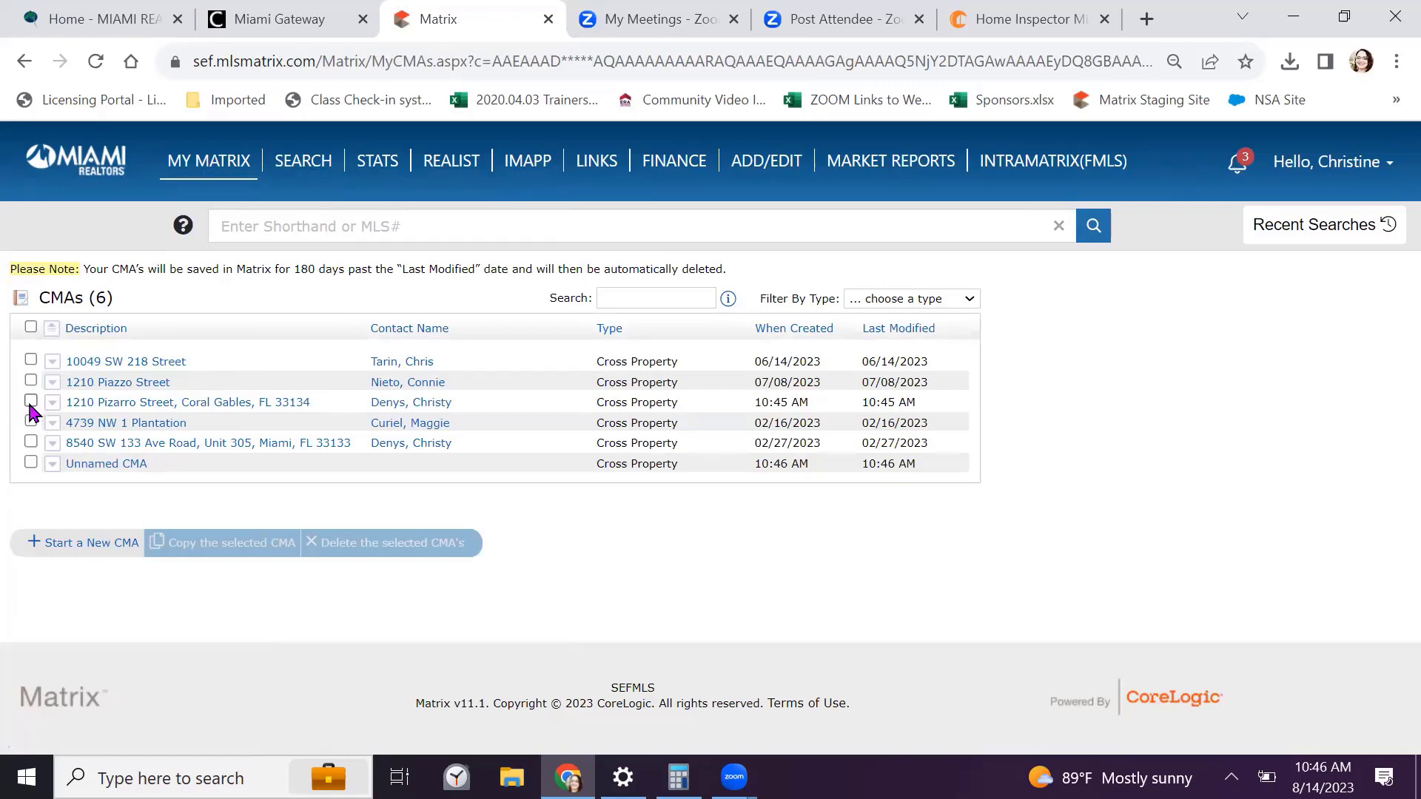
click(114, 404)
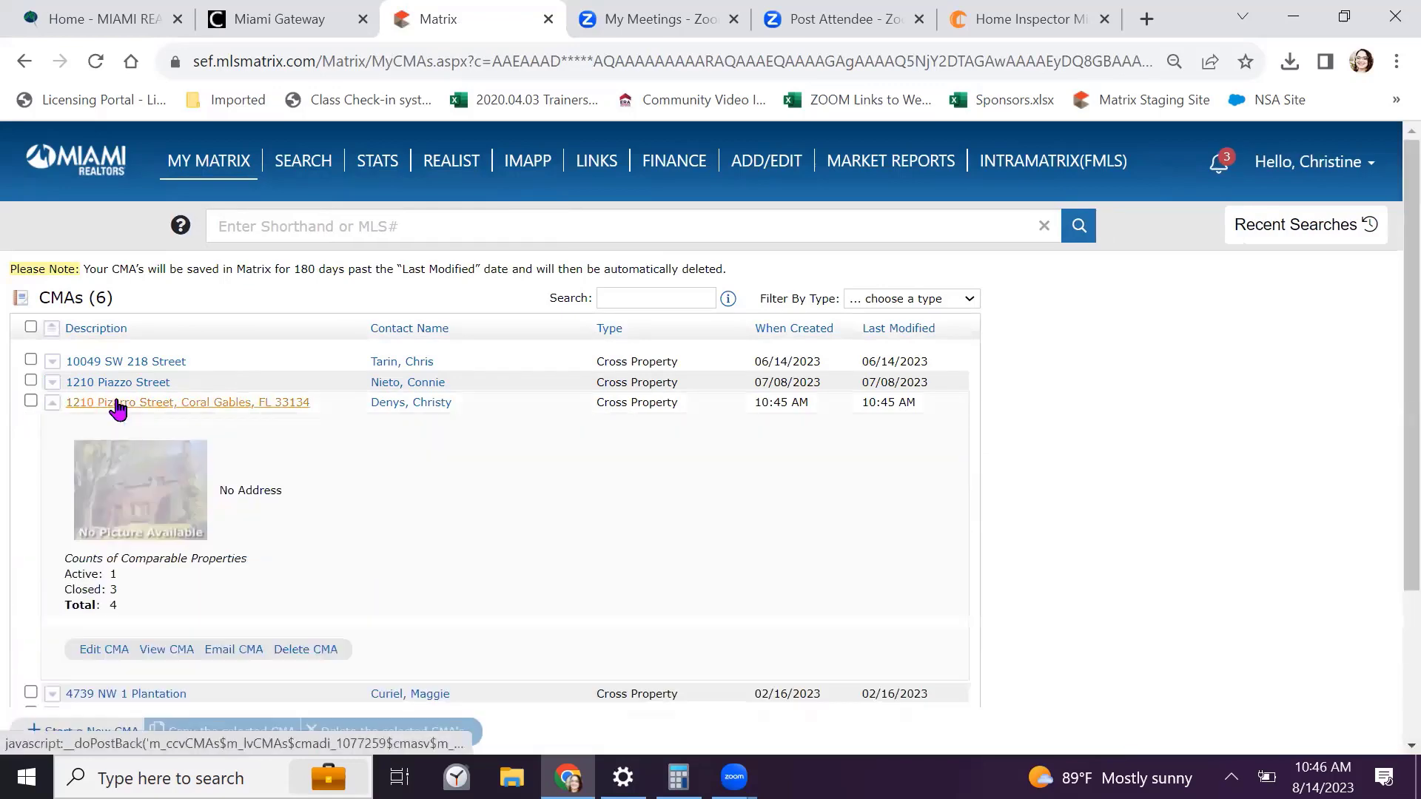
click(104, 649)
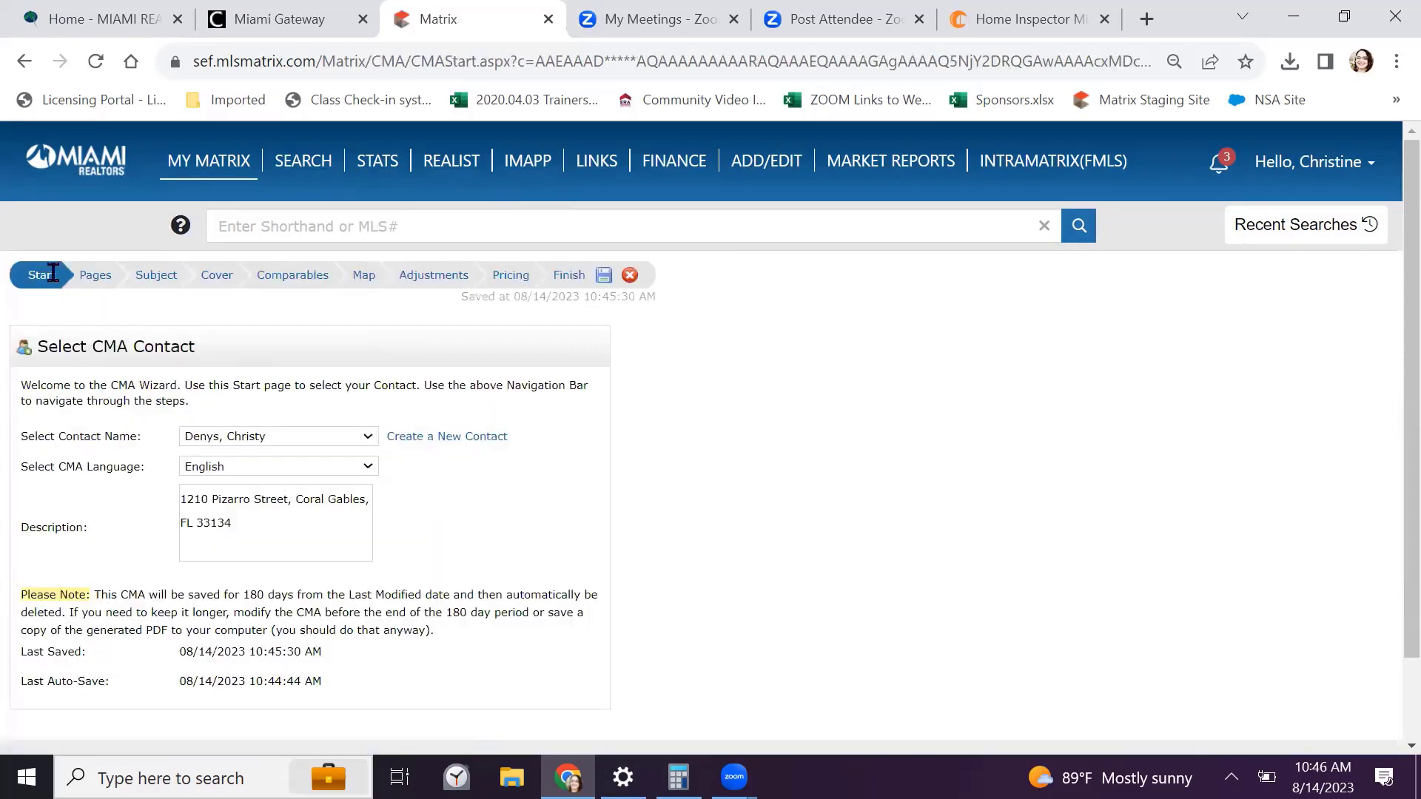
click(293, 275)
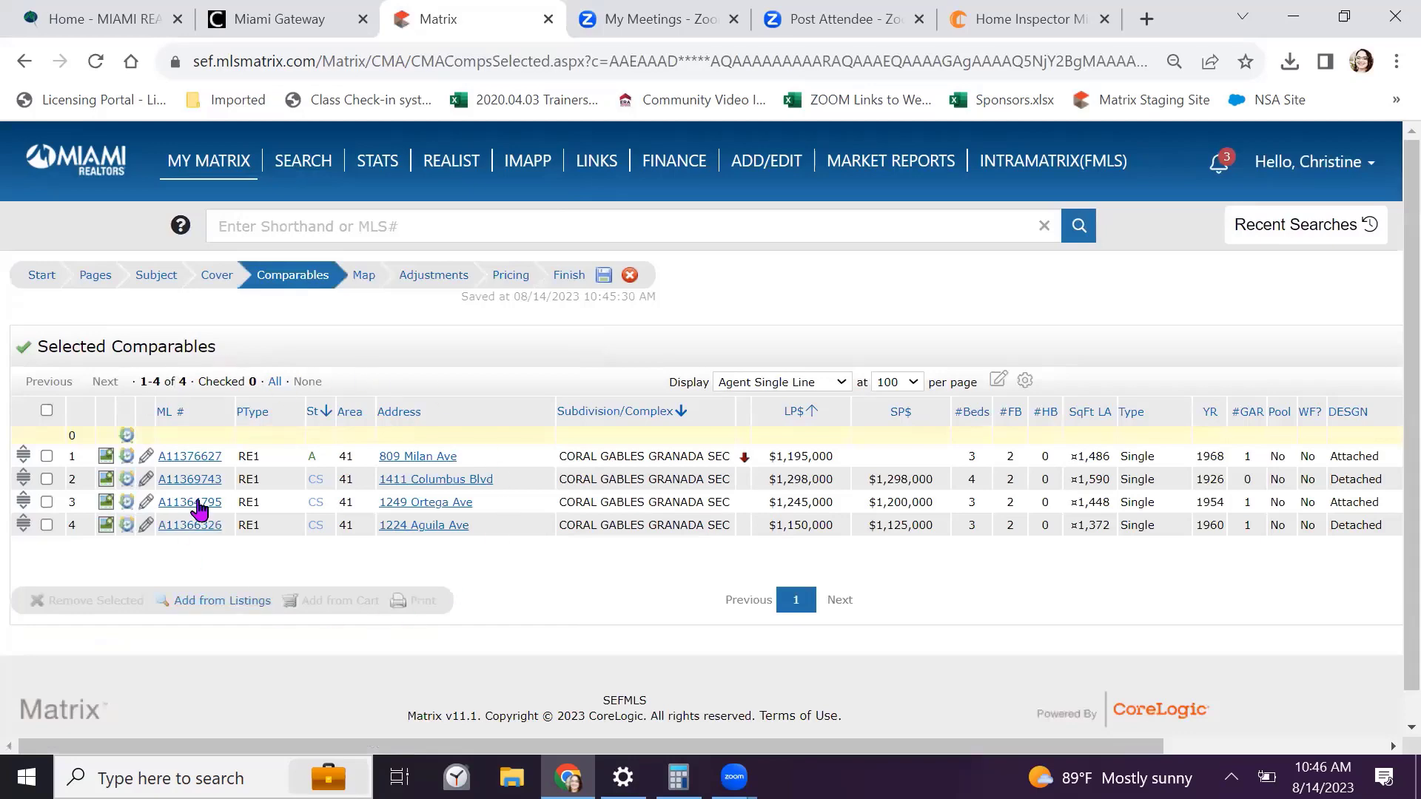
click(46, 276)
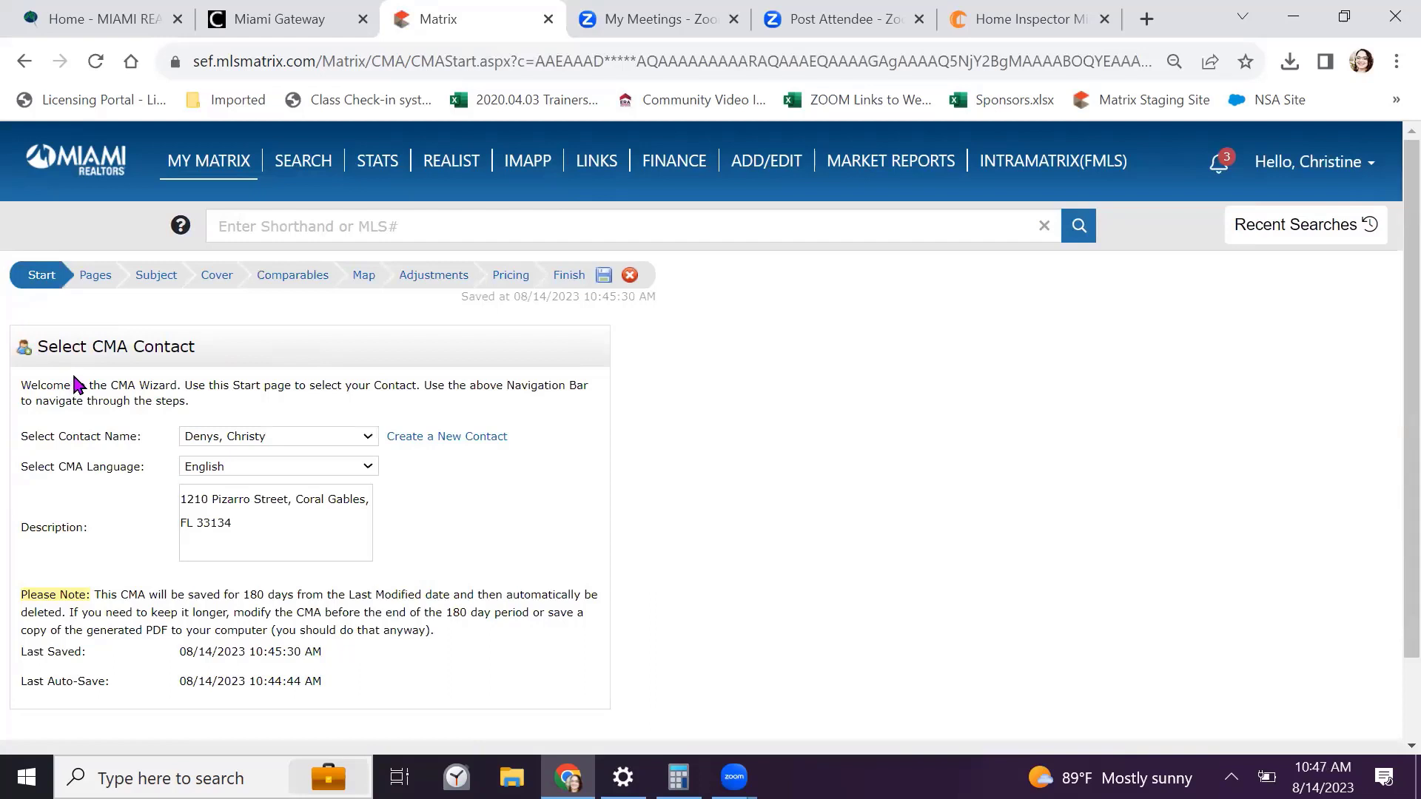
scroll(77, 381, down, 1)
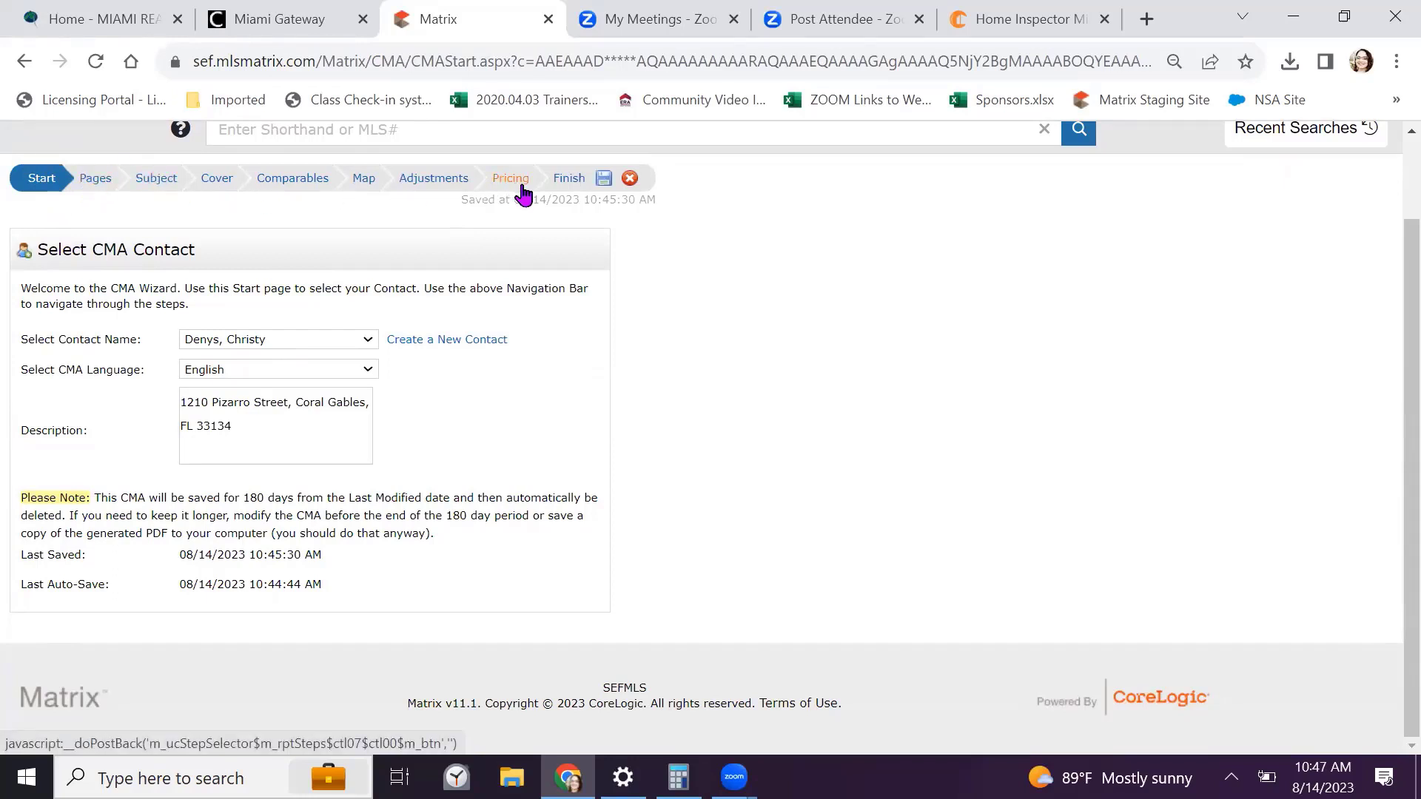
On the Pages step, select every page in Selected Pages and remove them all
click(96, 181)
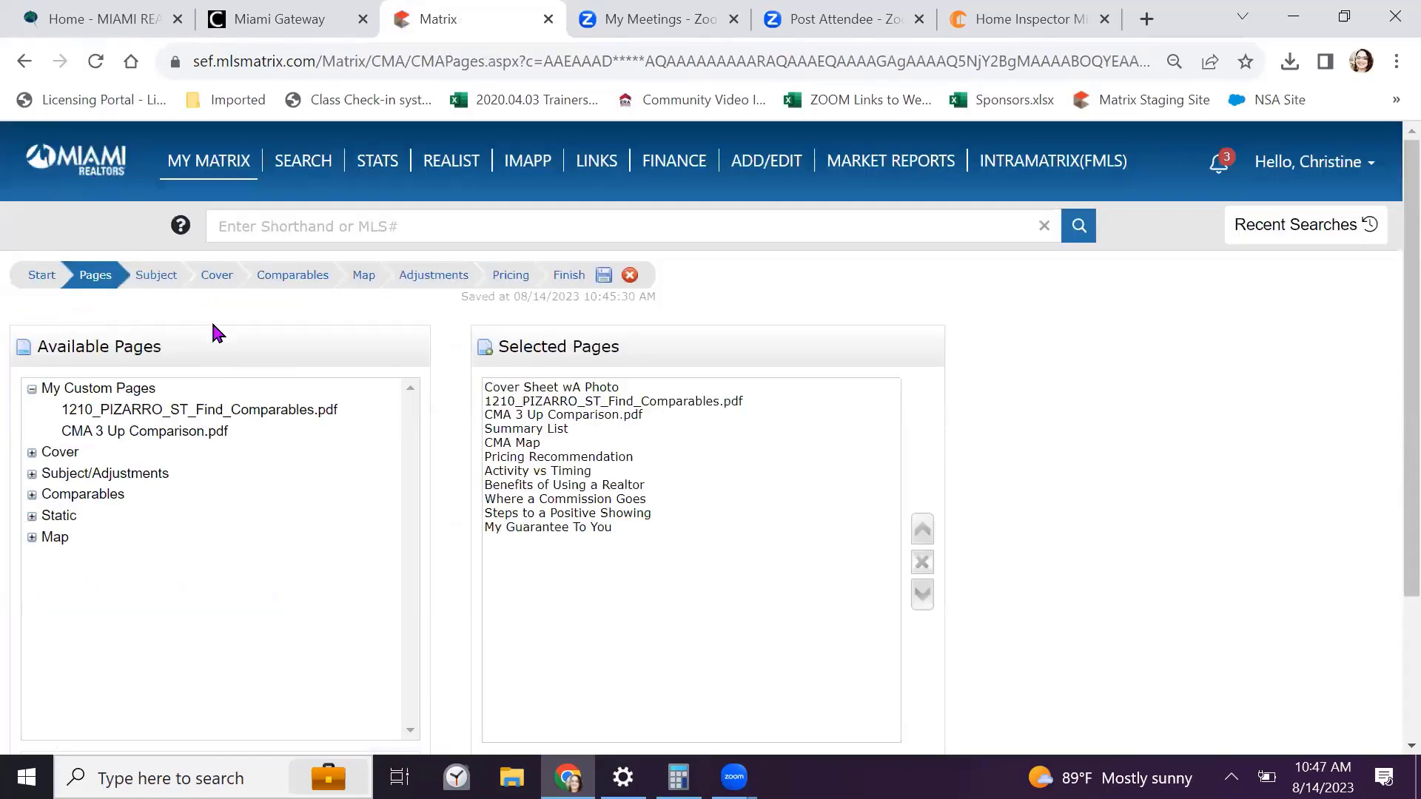
scroll(212, 324, down, 1)
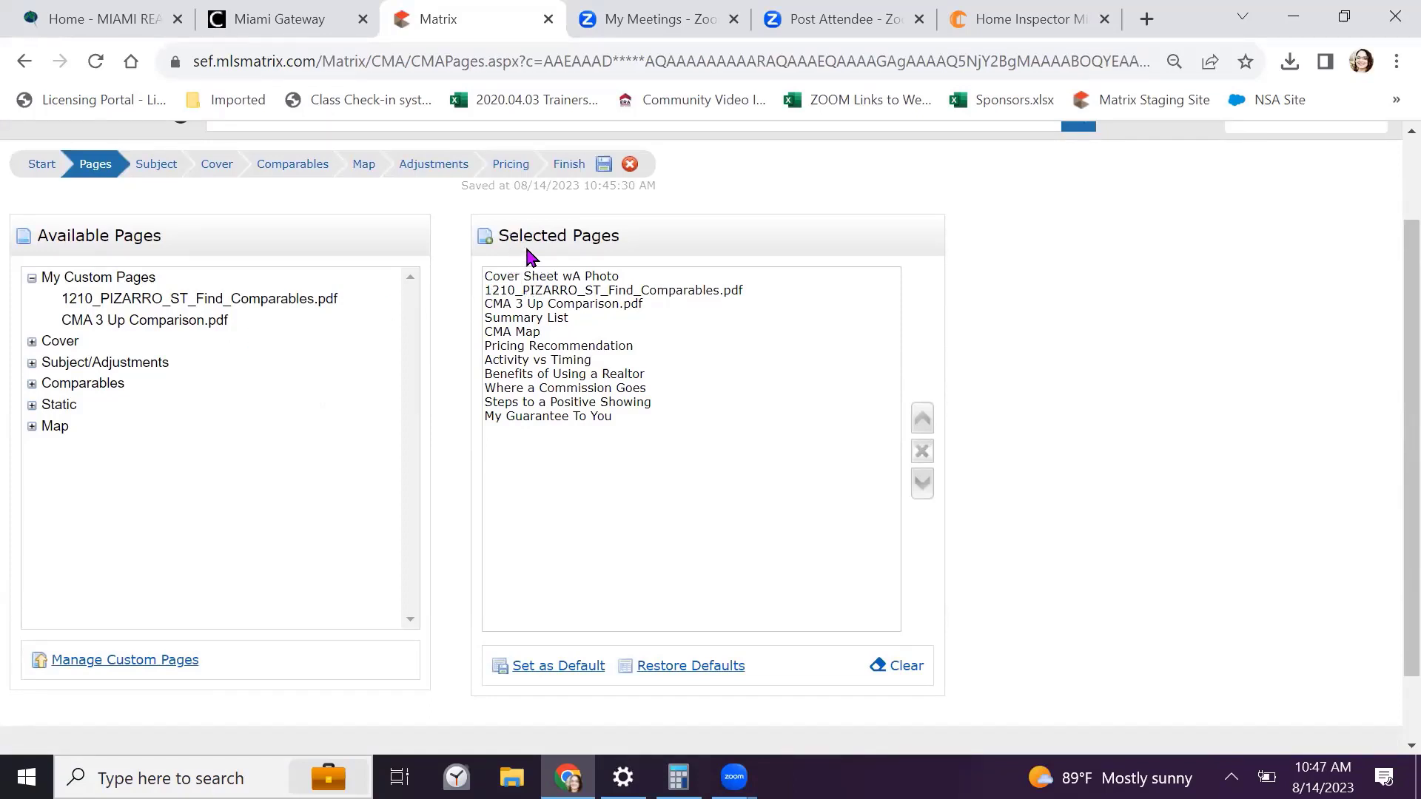
drag(565, 286, 545, 479)
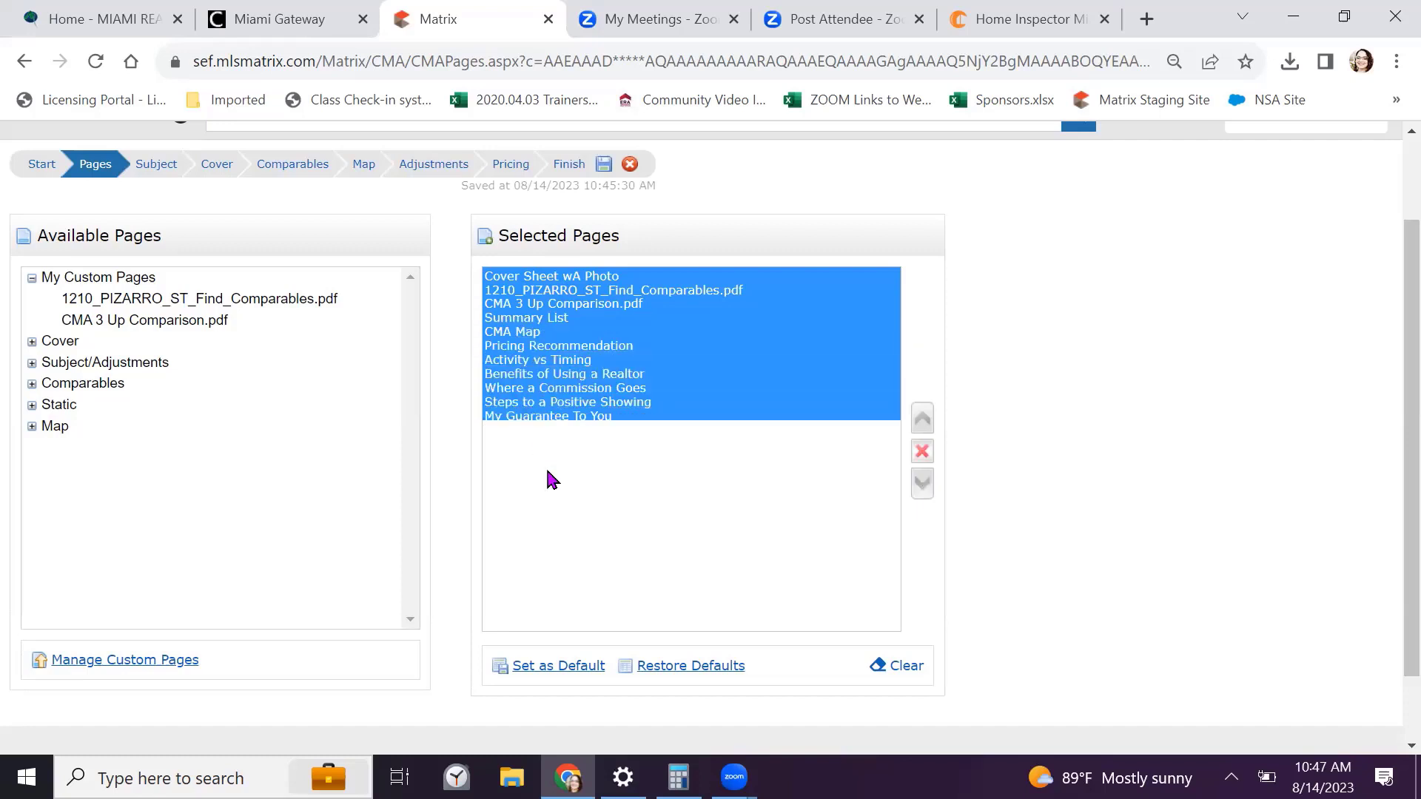
click(923, 453)
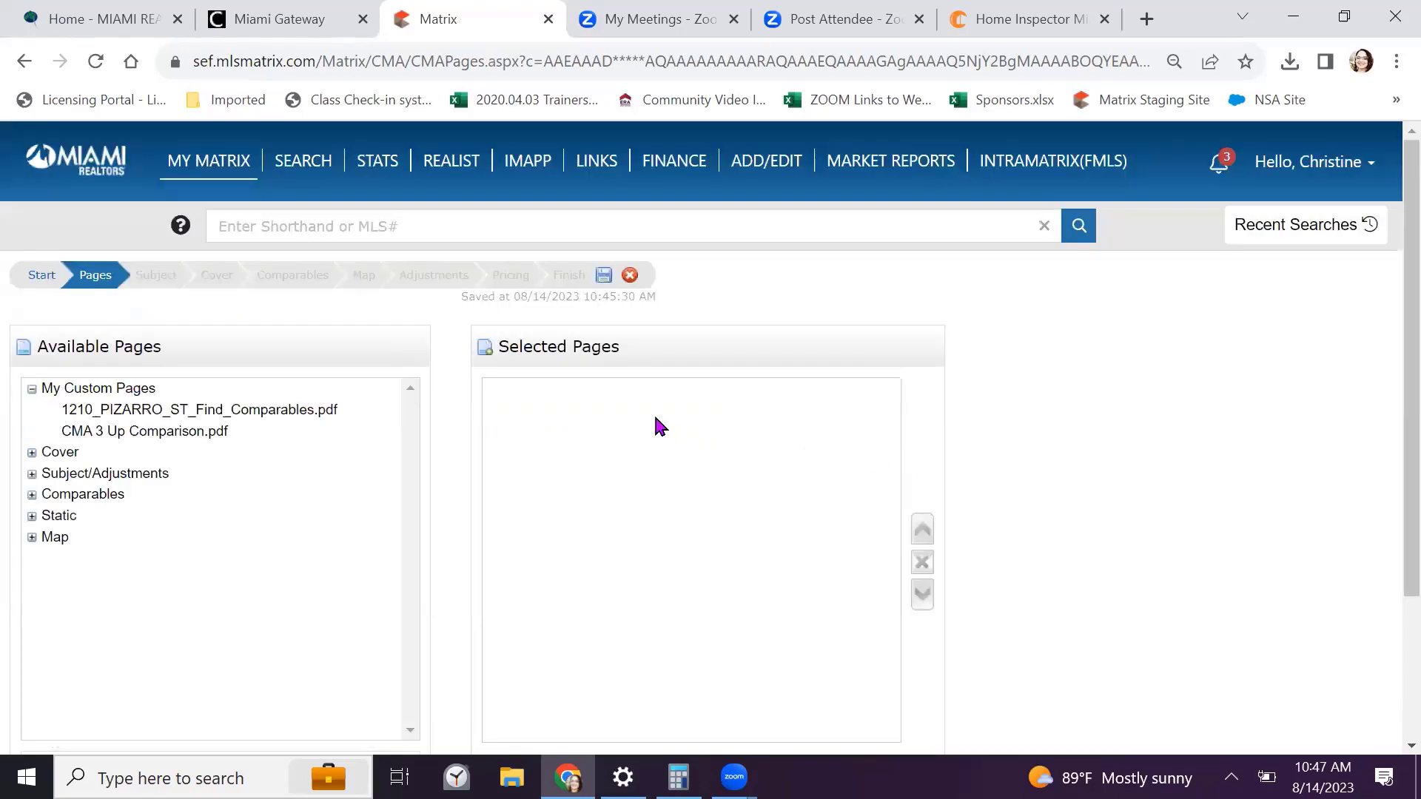
click(32, 388)
scroll(150, 444, down, 2)
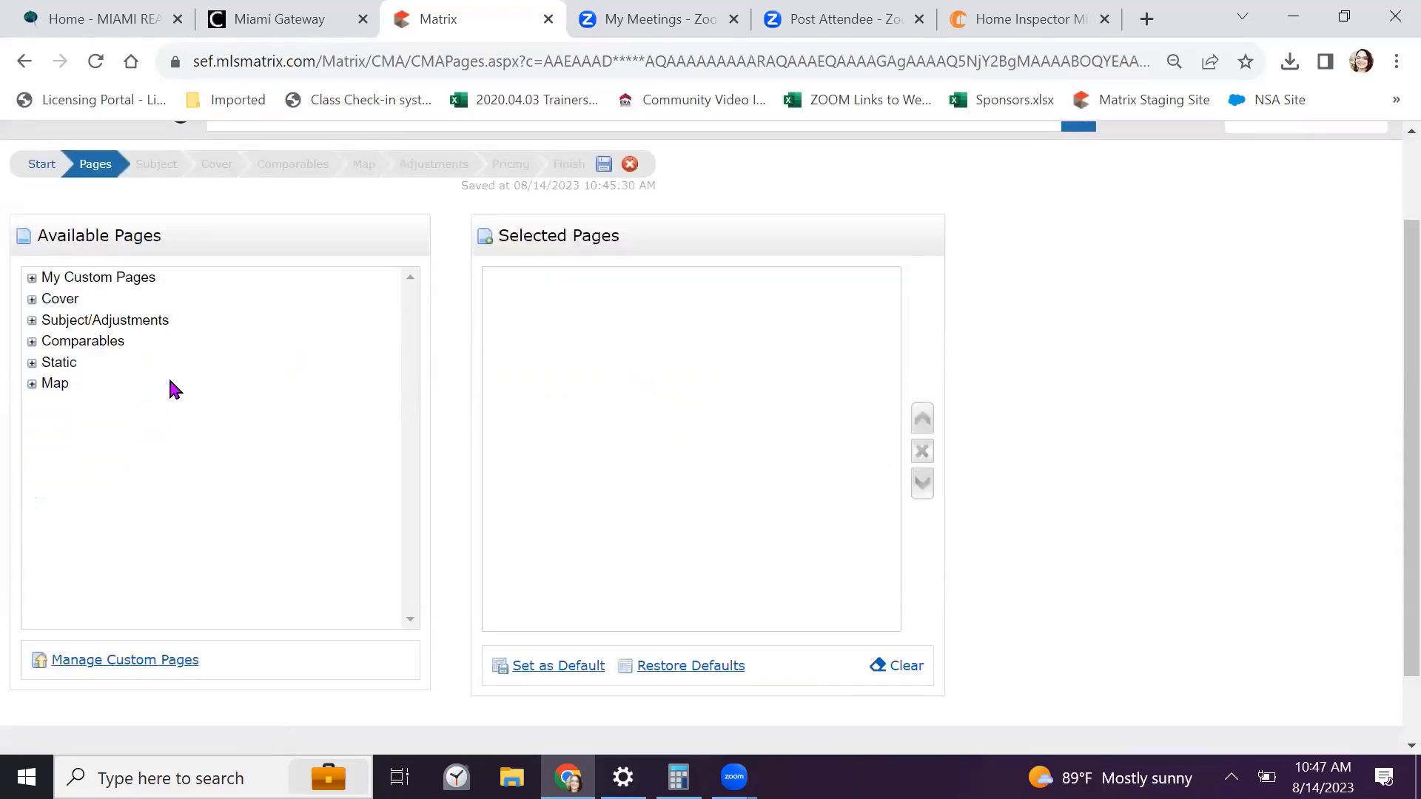
click(106, 288)
click(106, 288)
scroll(90, 296, down, 1)
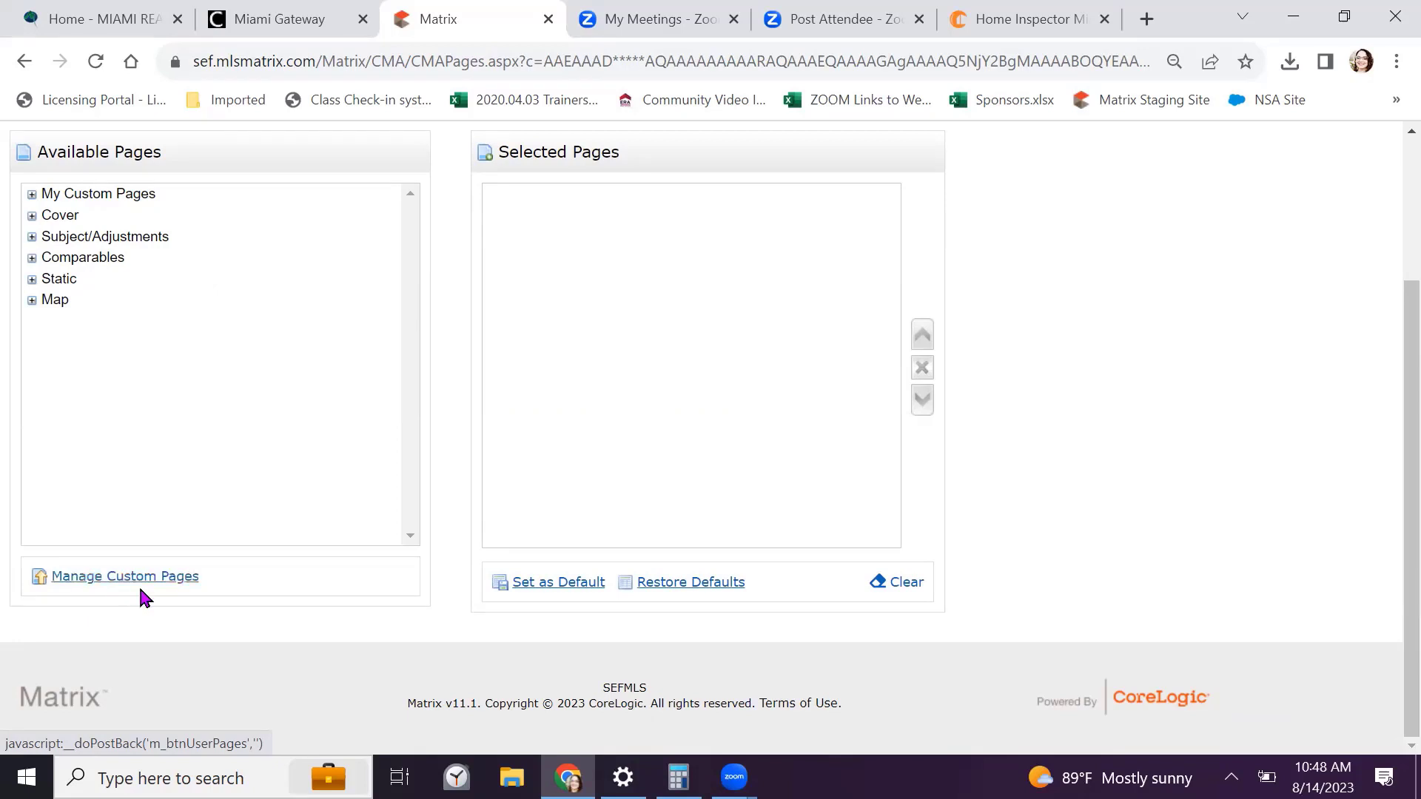
click(136, 585)
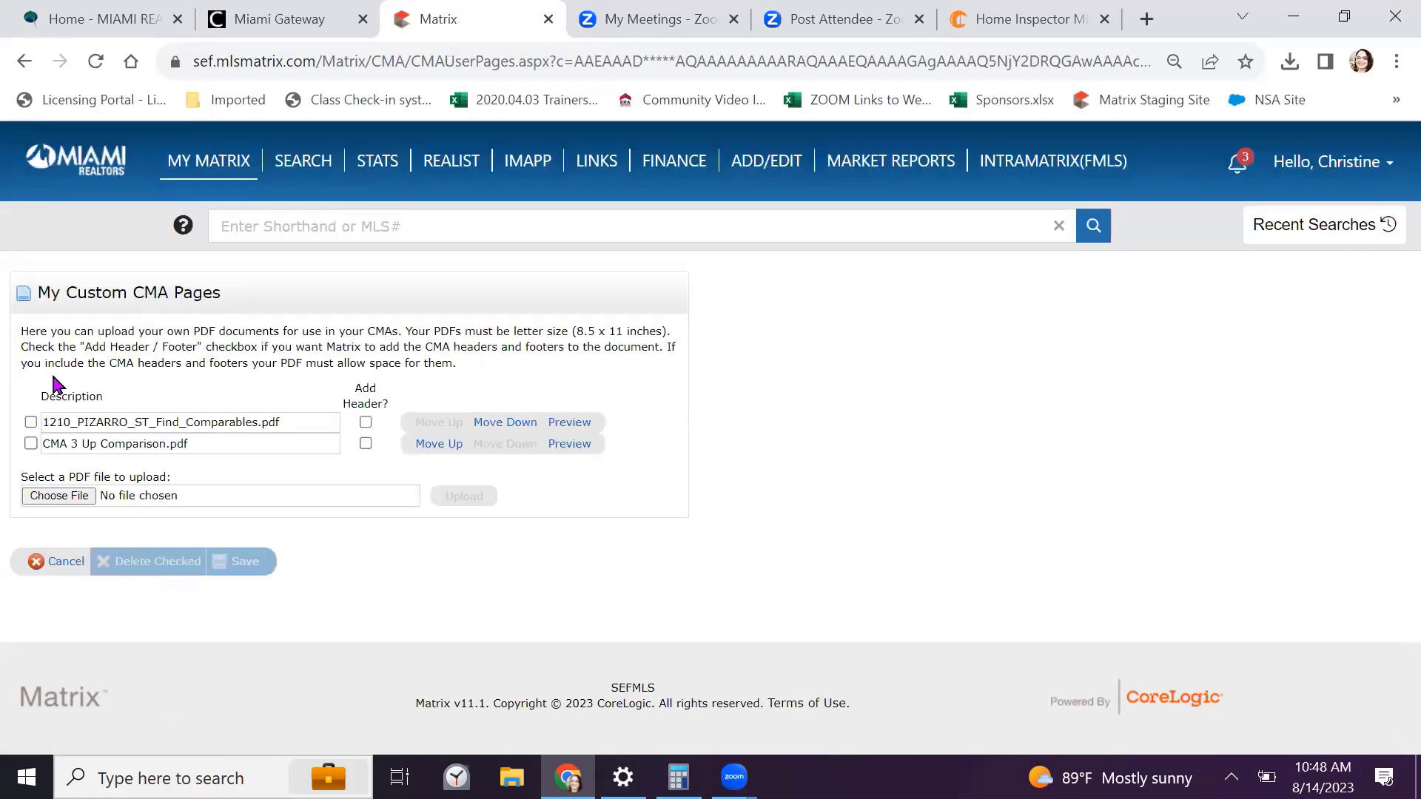
click(31, 422)
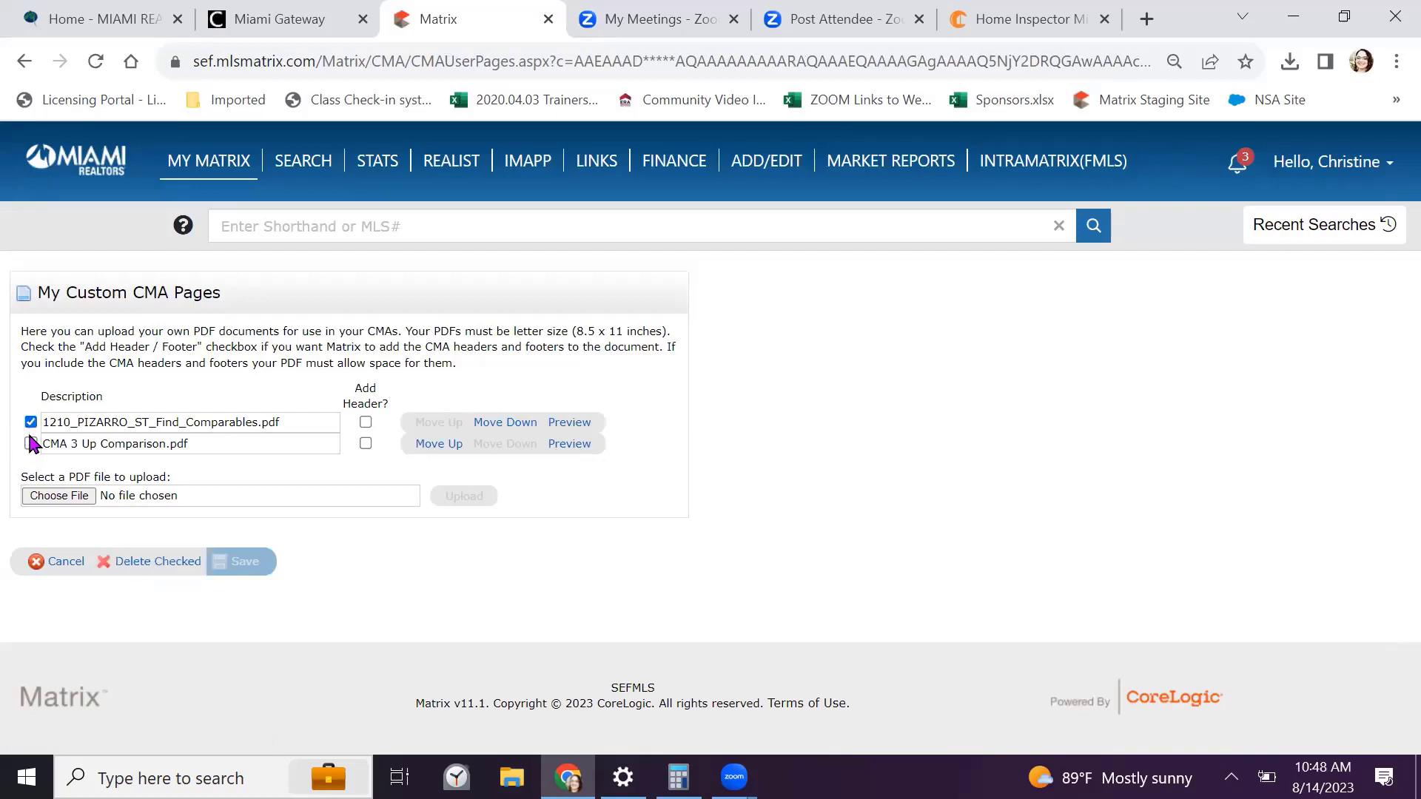
click(31, 444)
click(139, 564)
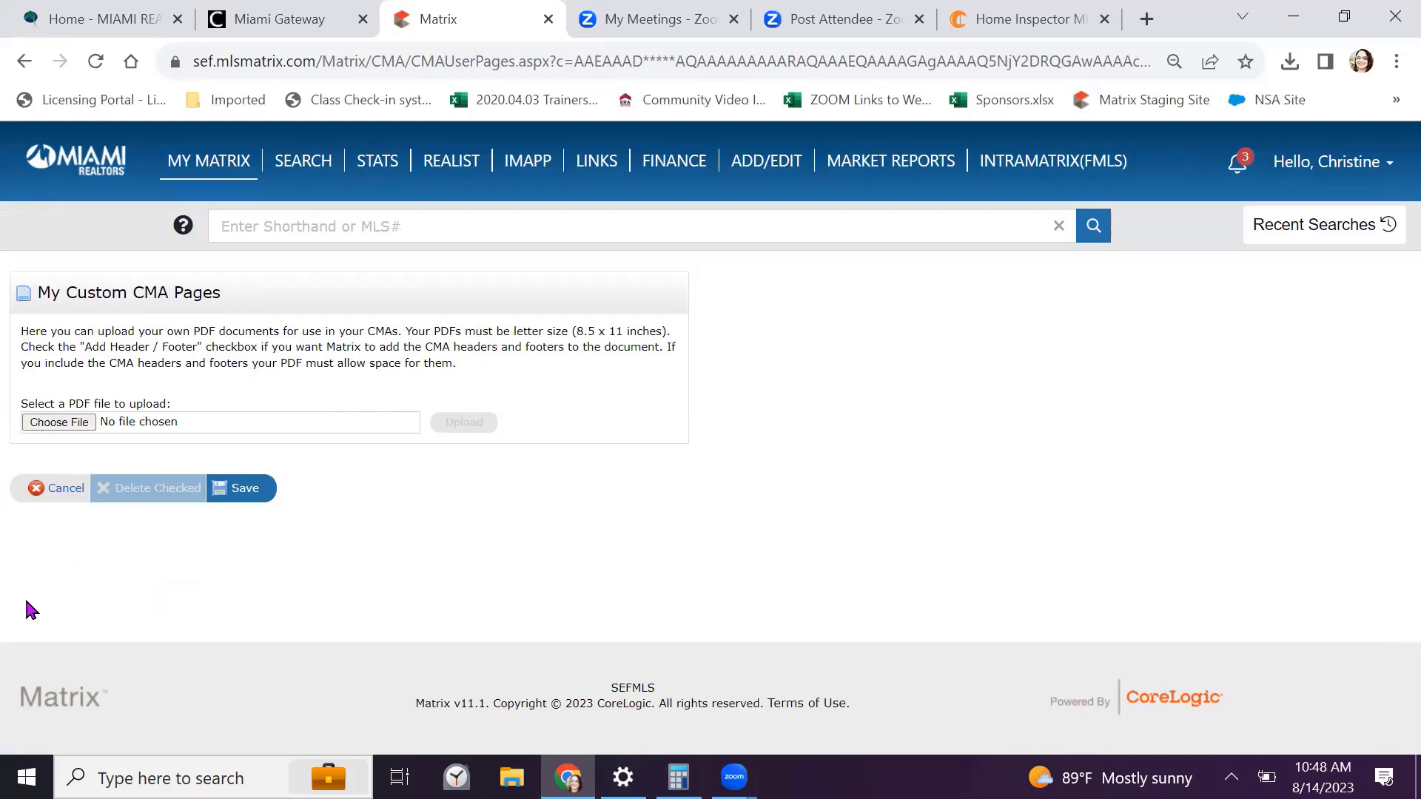
click(63, 424)
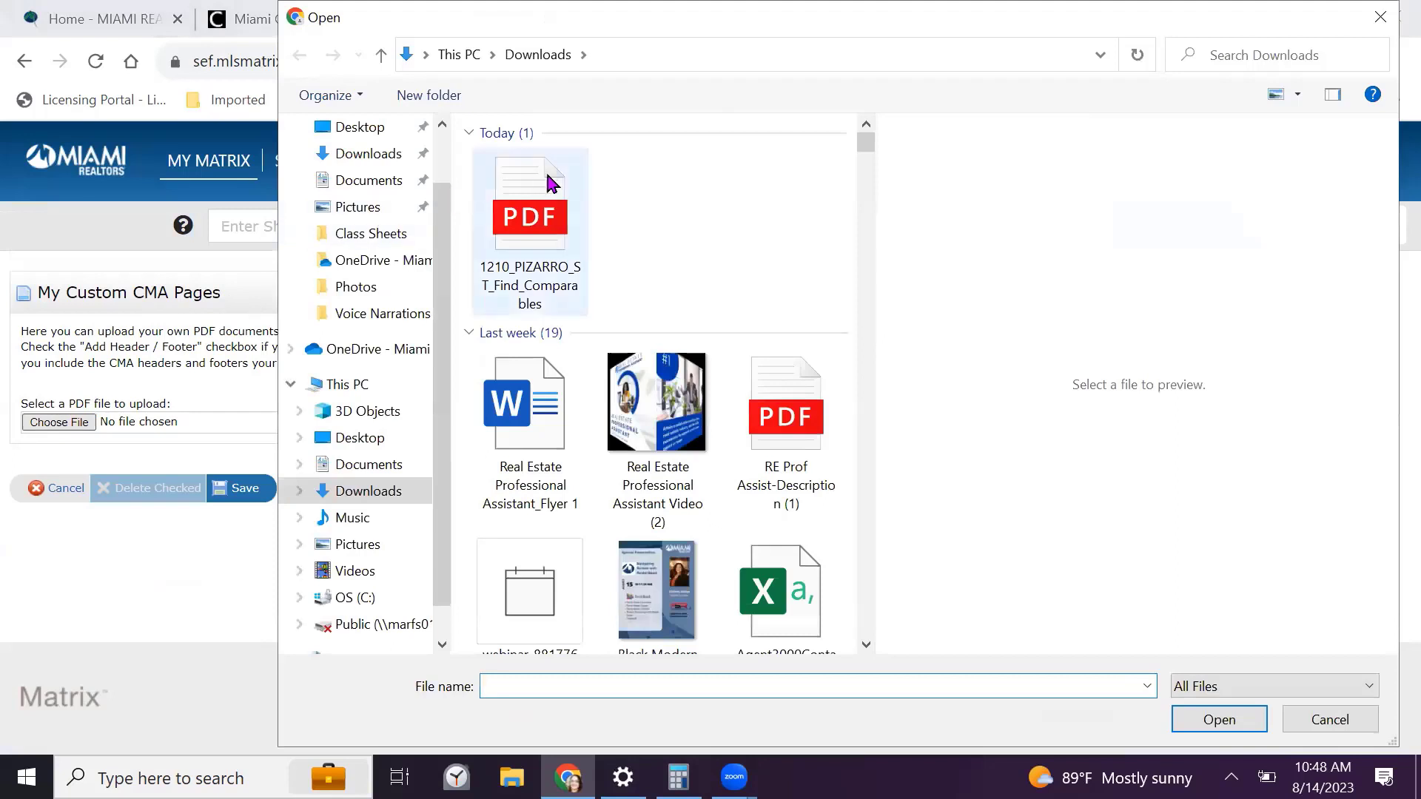
click(522, 252)
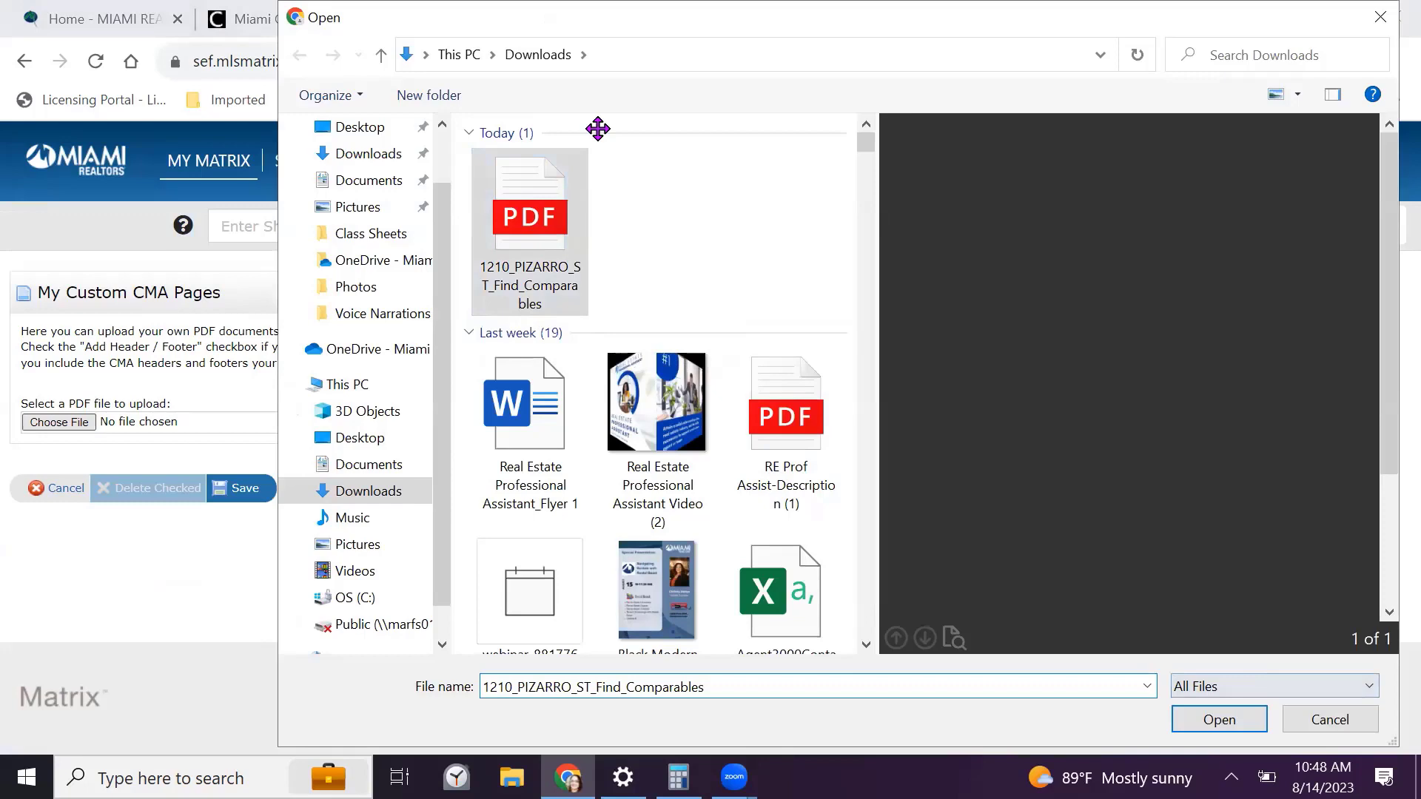
click(1219, 720)
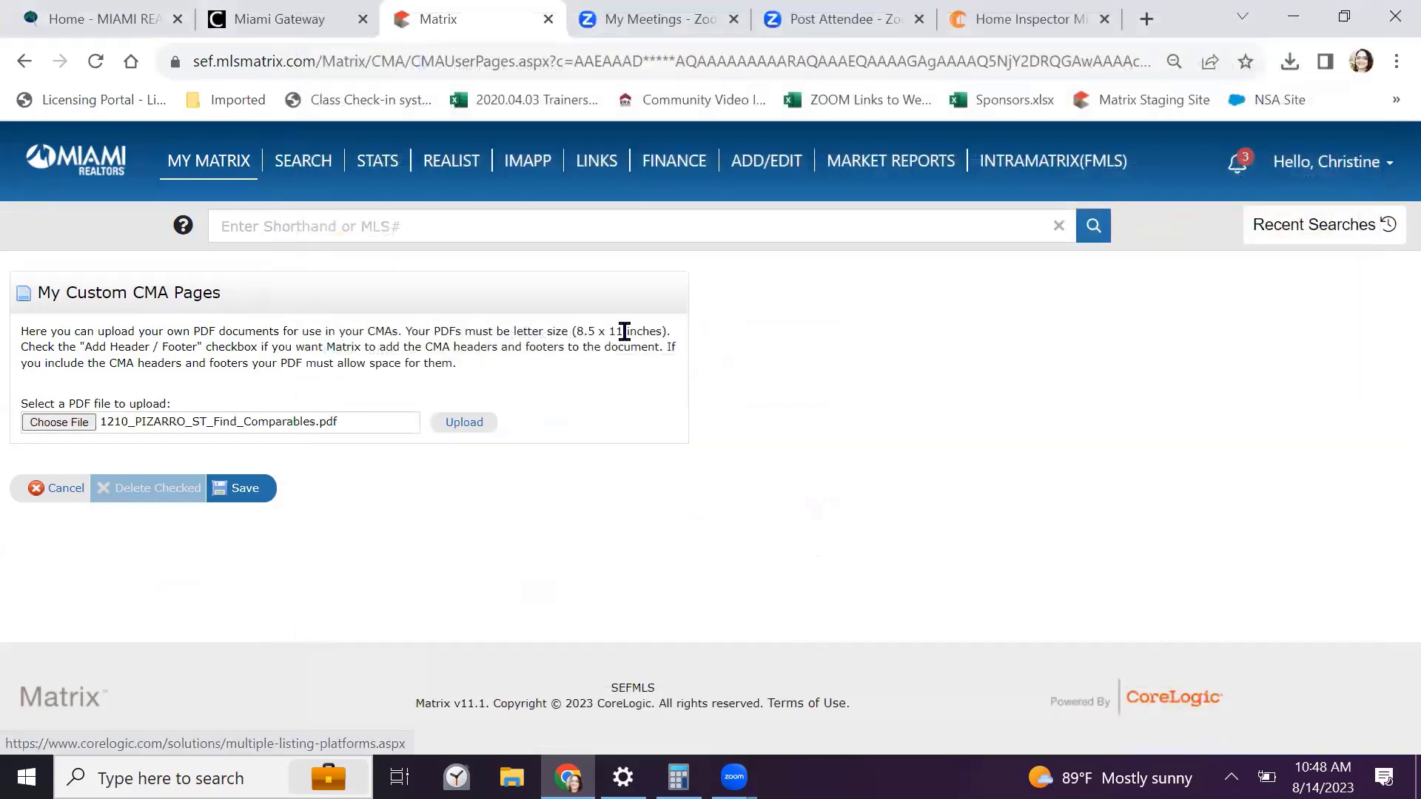
click(464, 423)
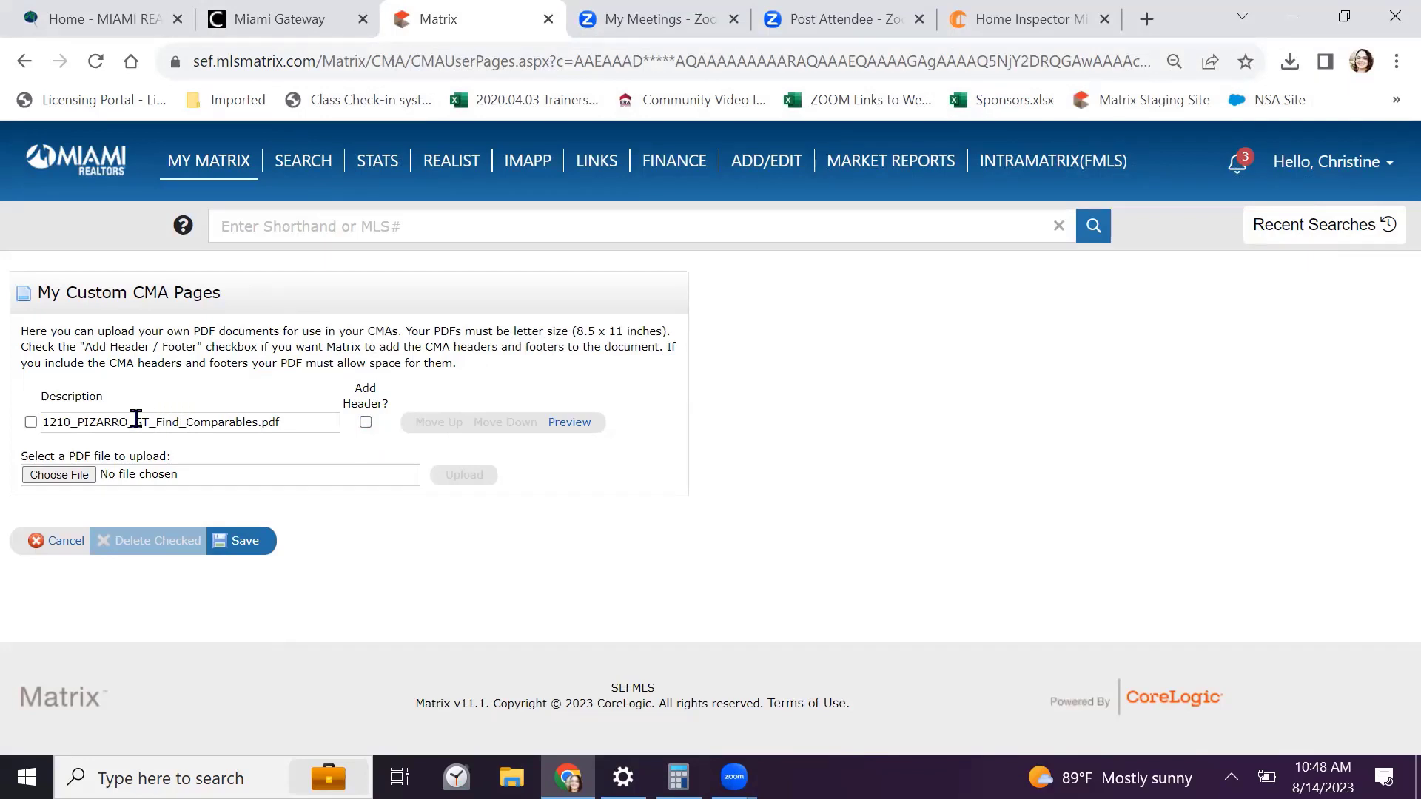
click(245, 543)
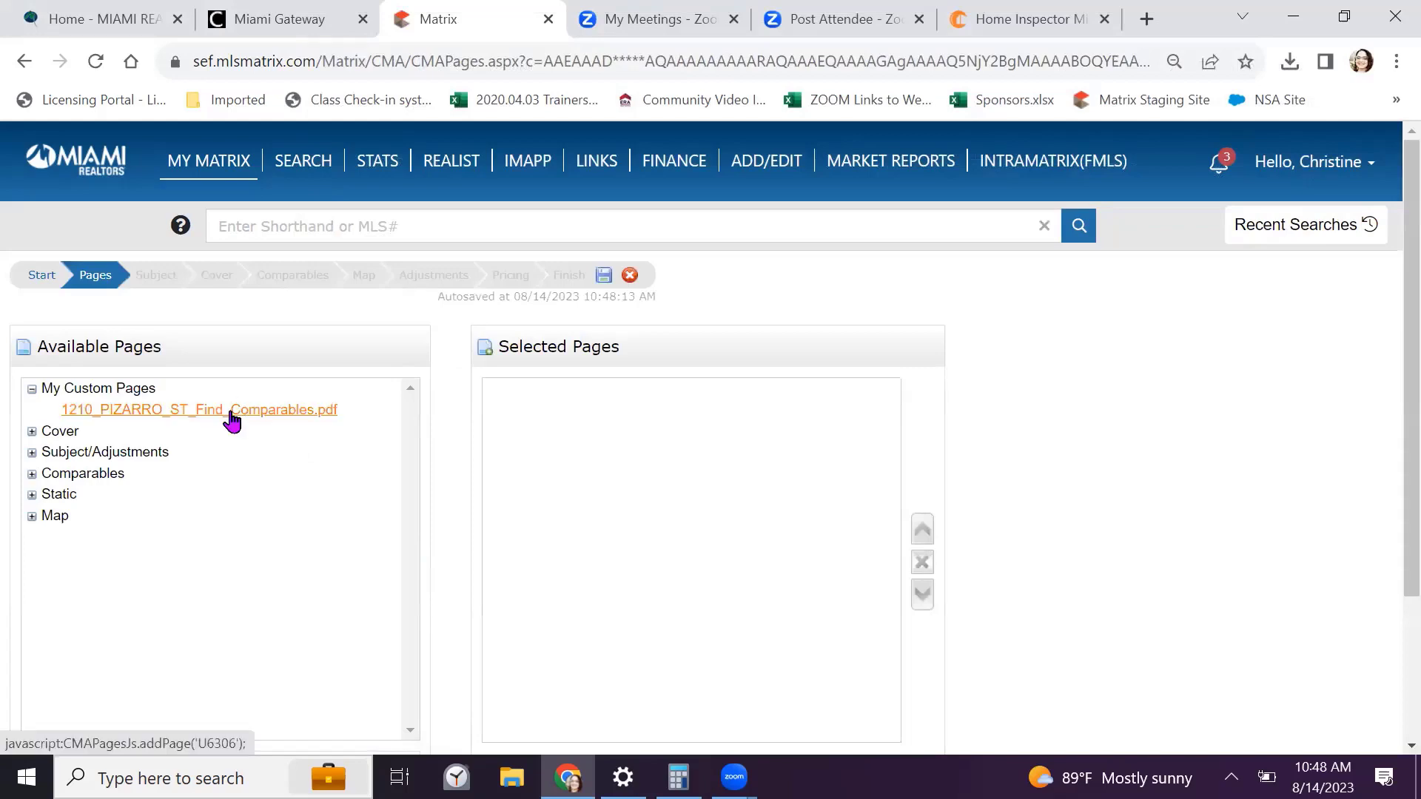
Add Cover Sheet wA Photo, Summary List, Pro Report, Pricing Recommendation and CMA Map, placing CMA Map above Pricing Recommendation
click(33, 390)
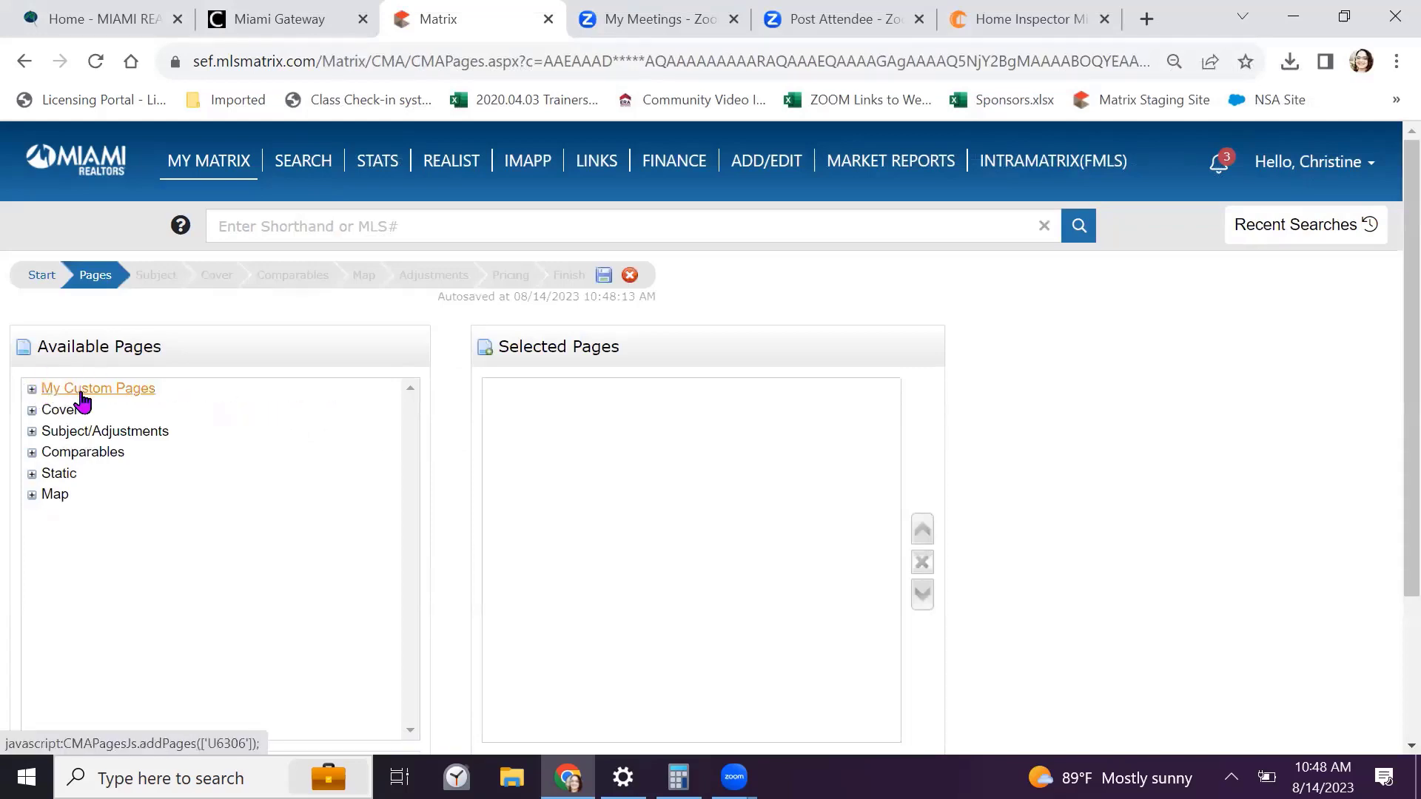
scroll(238, 456, down, 2)
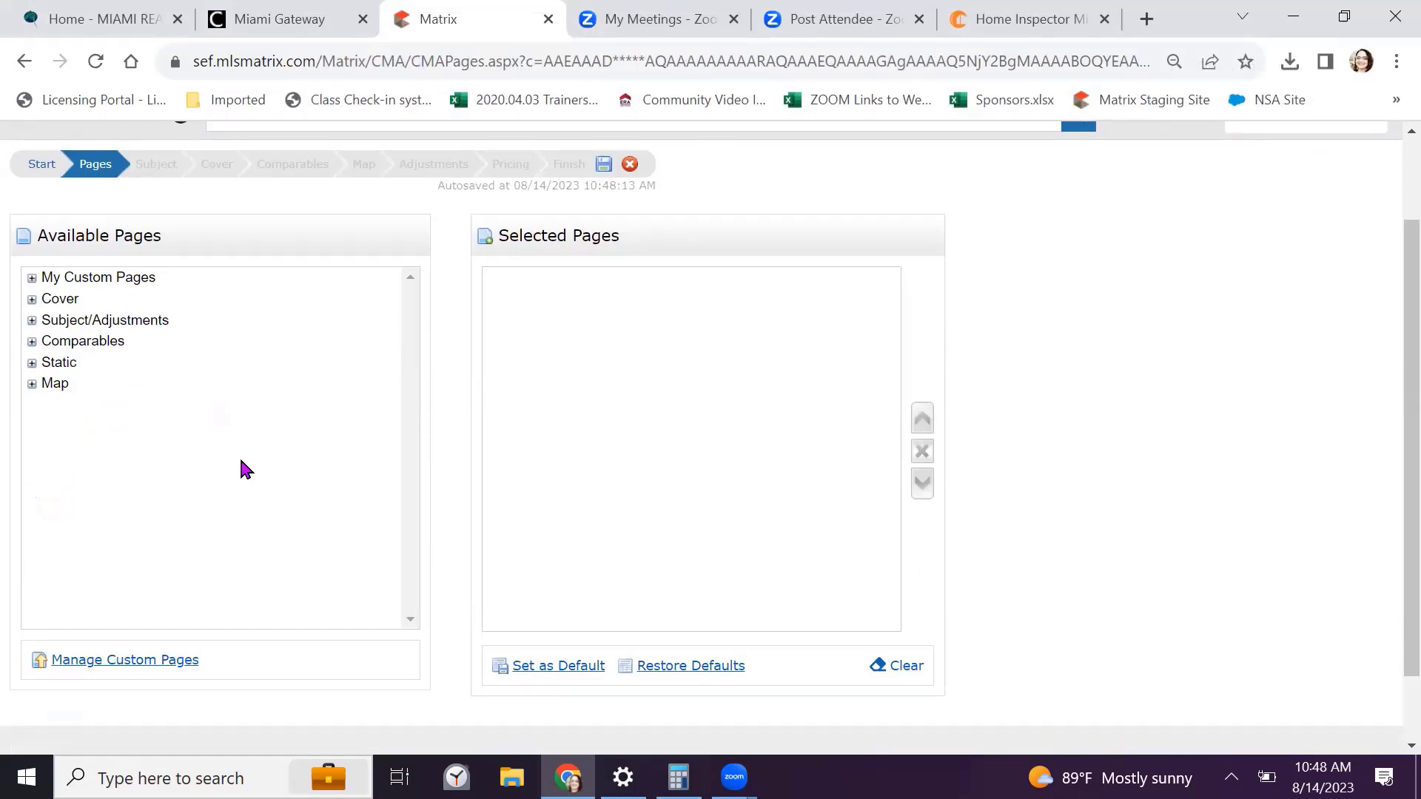
click(32, 300)
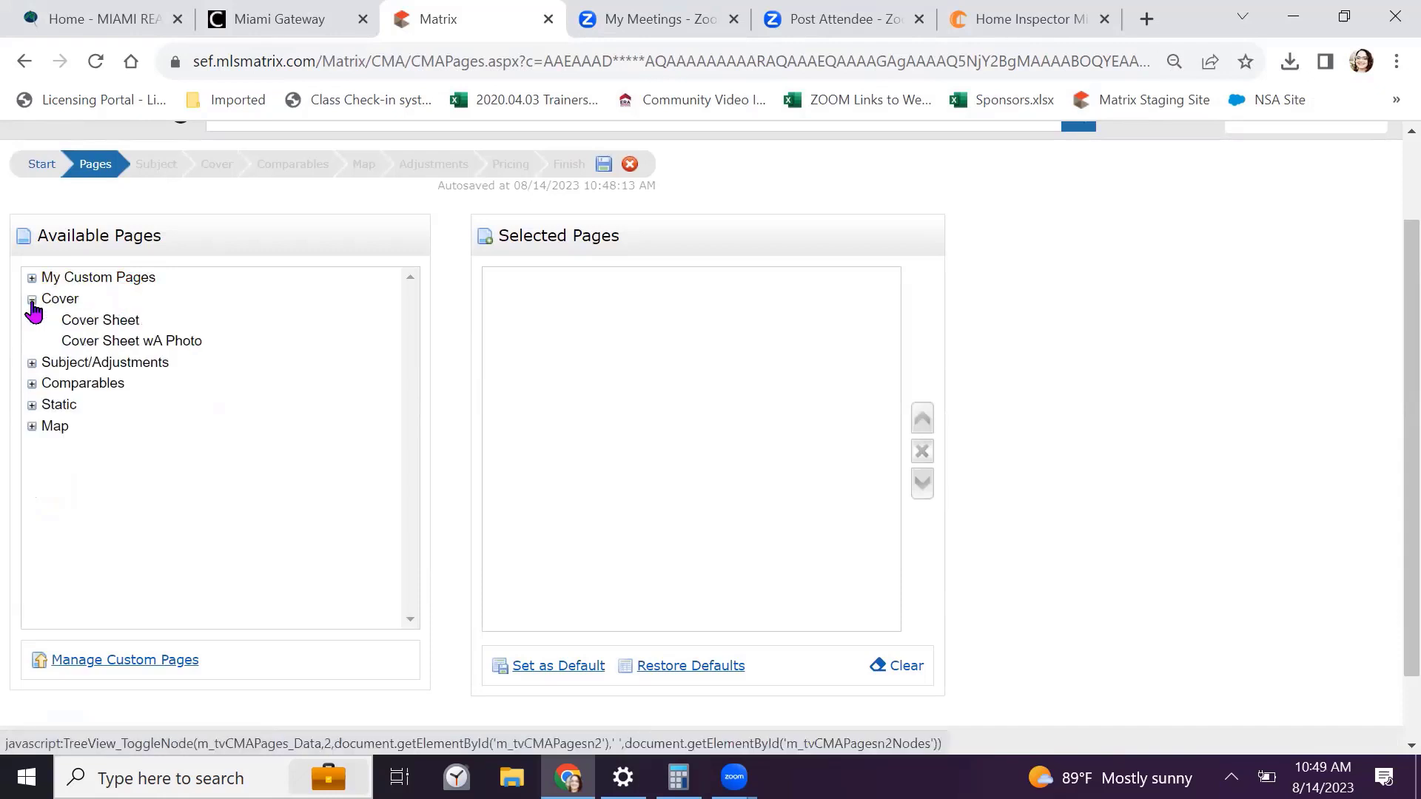
click(130, 342)
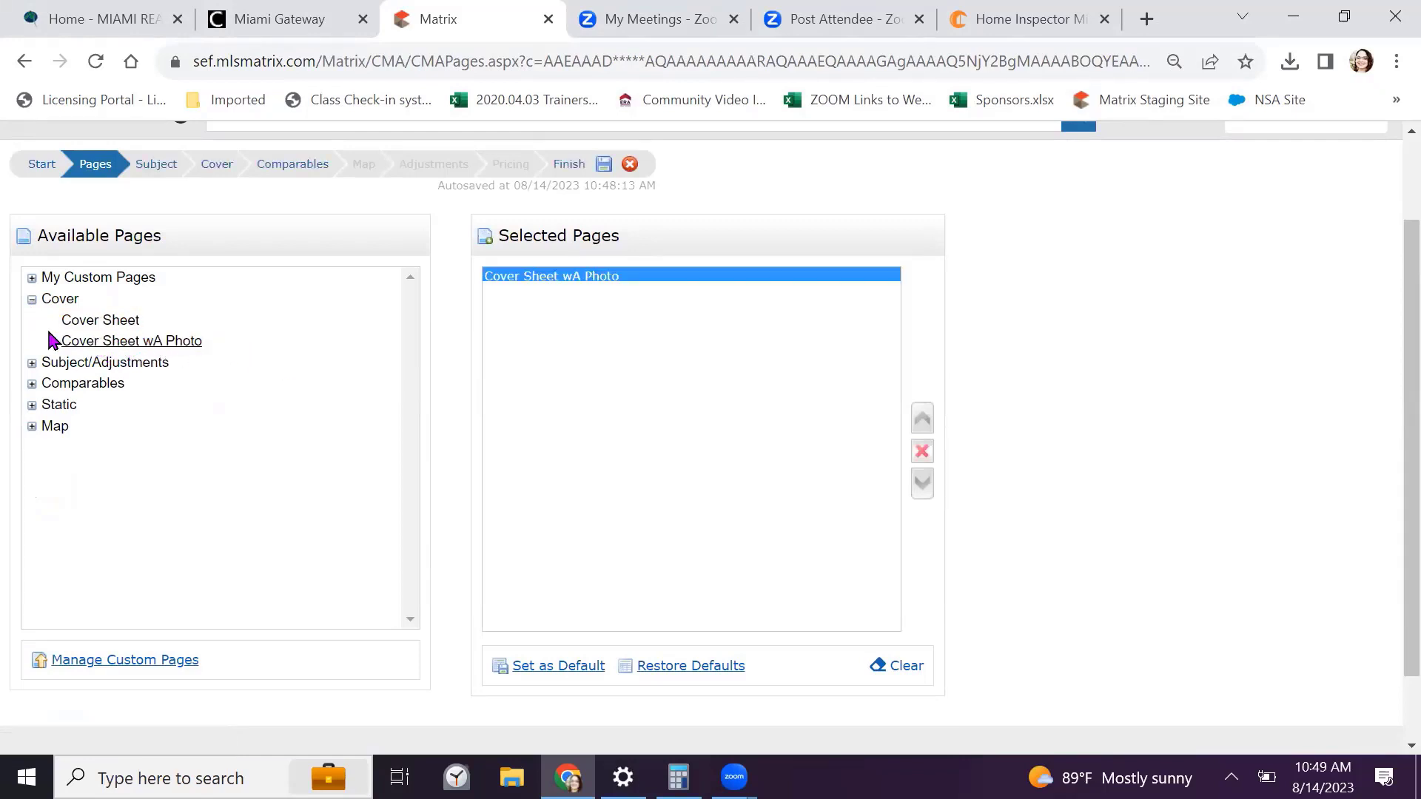
click(31, 365)
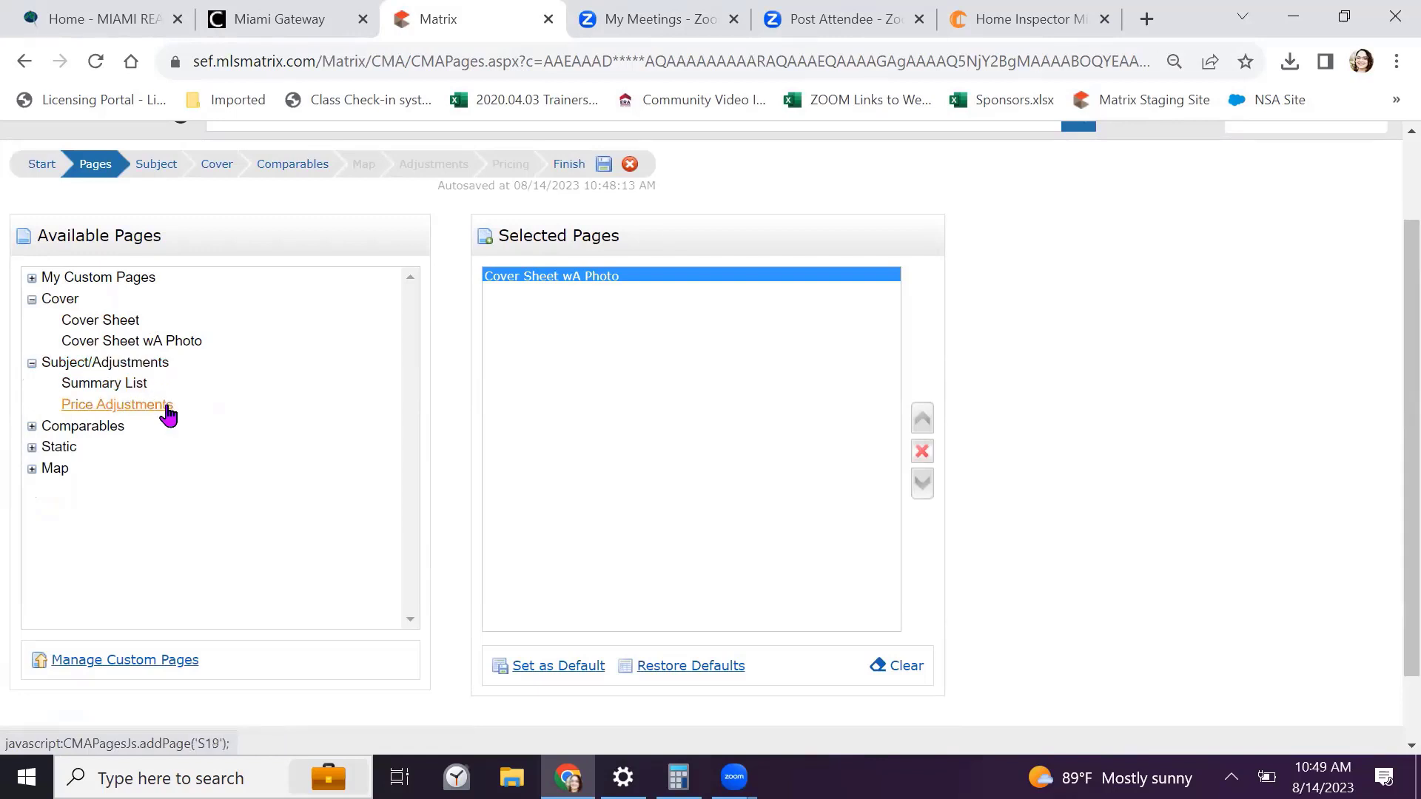
click(116, 383)
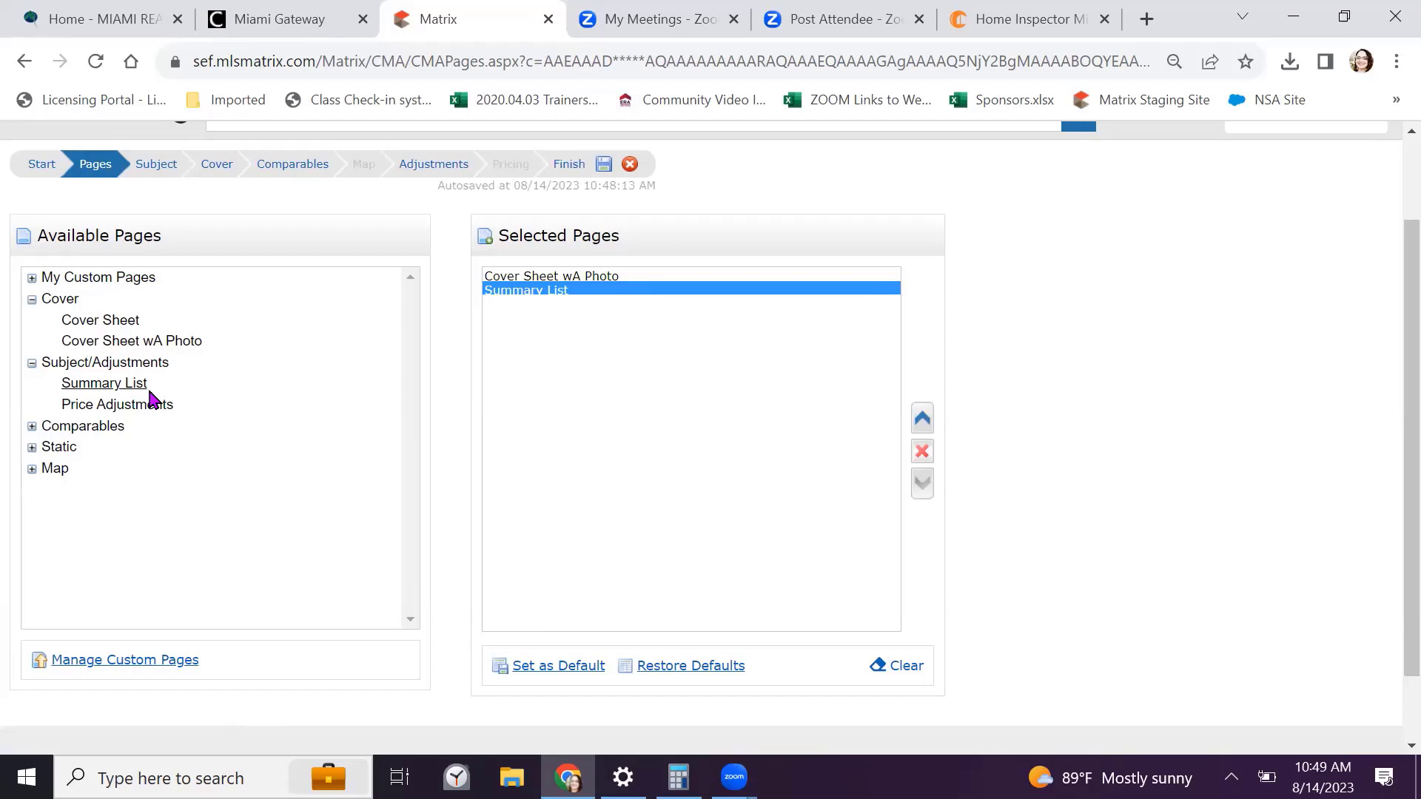
click(32, 426)
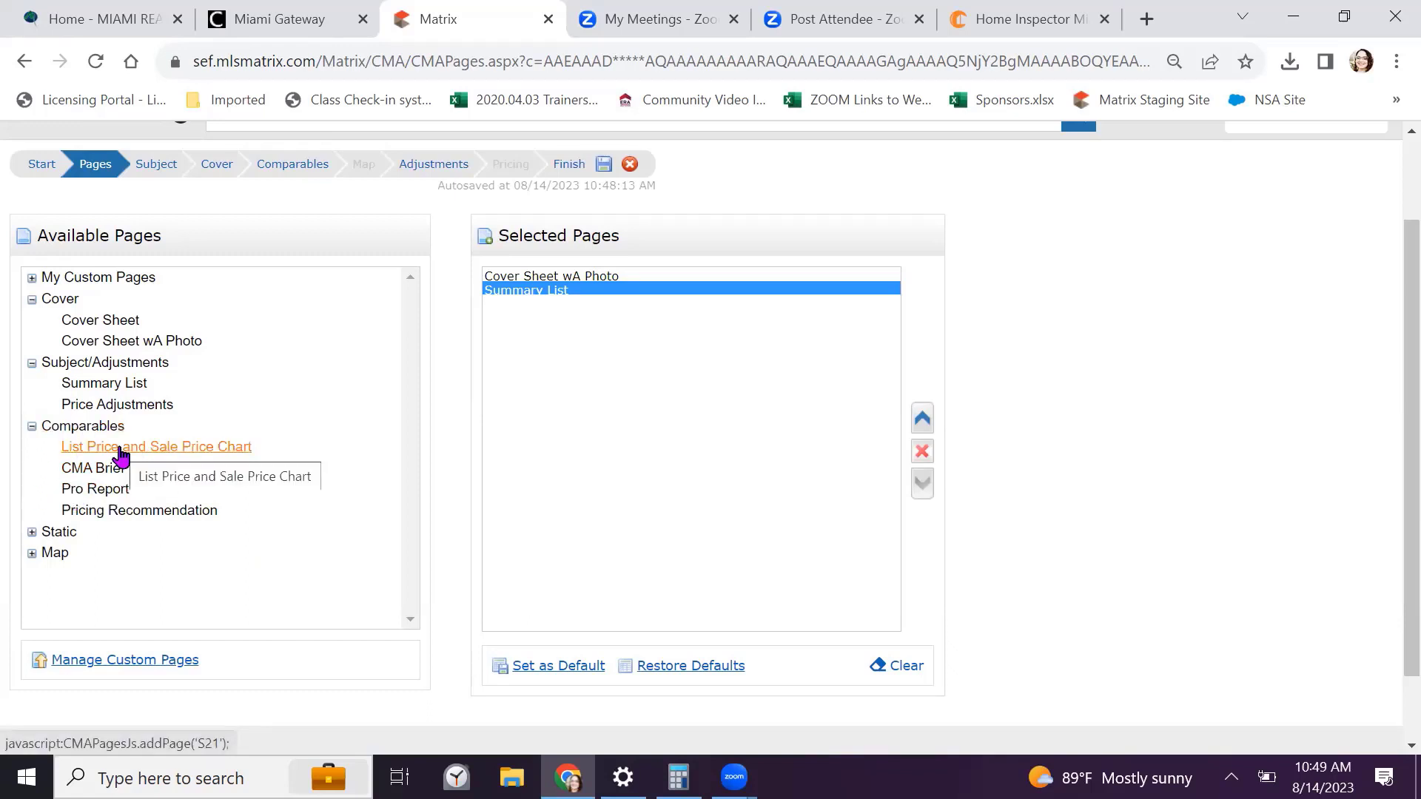
click(97, 495)
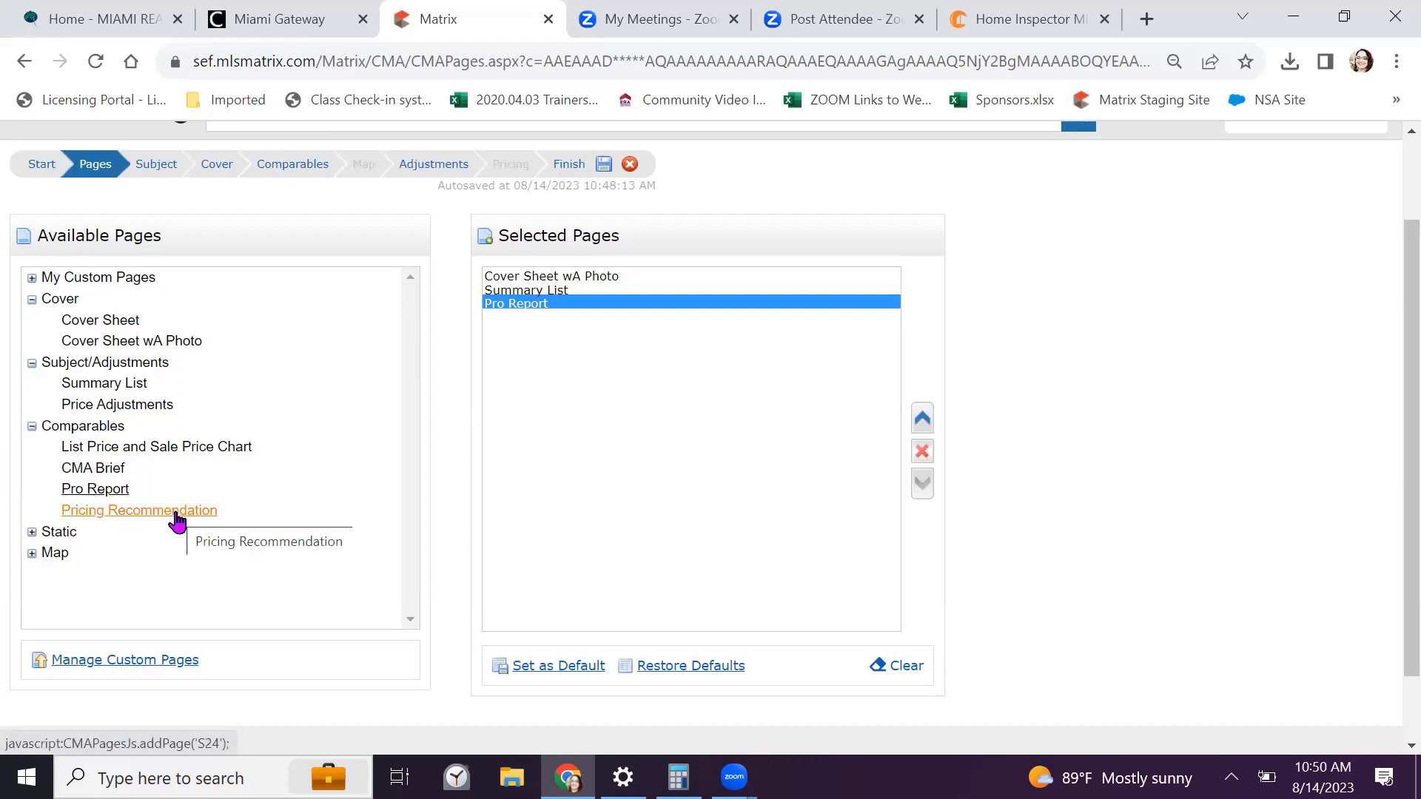
click(176, 516)
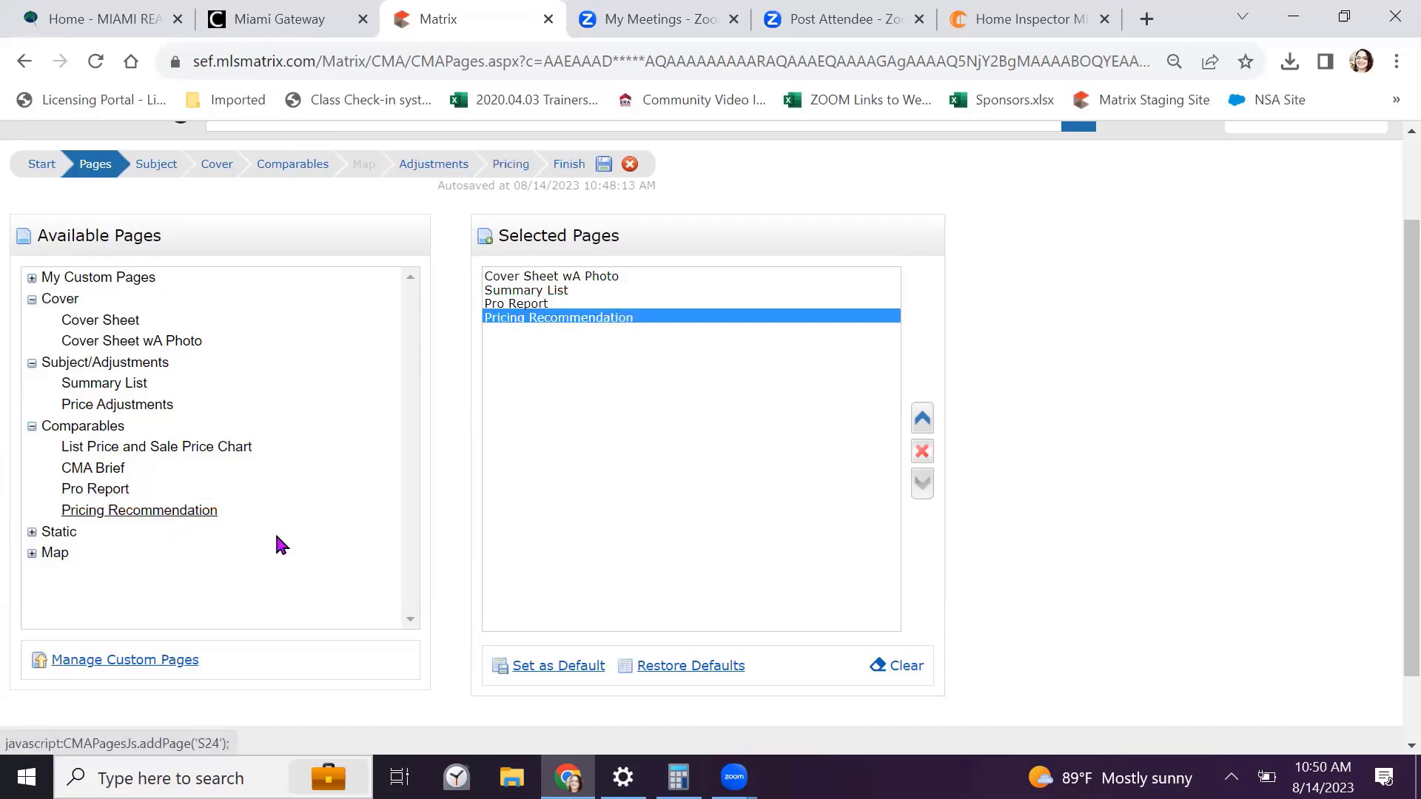
click(31, 556)
click(80, 577)
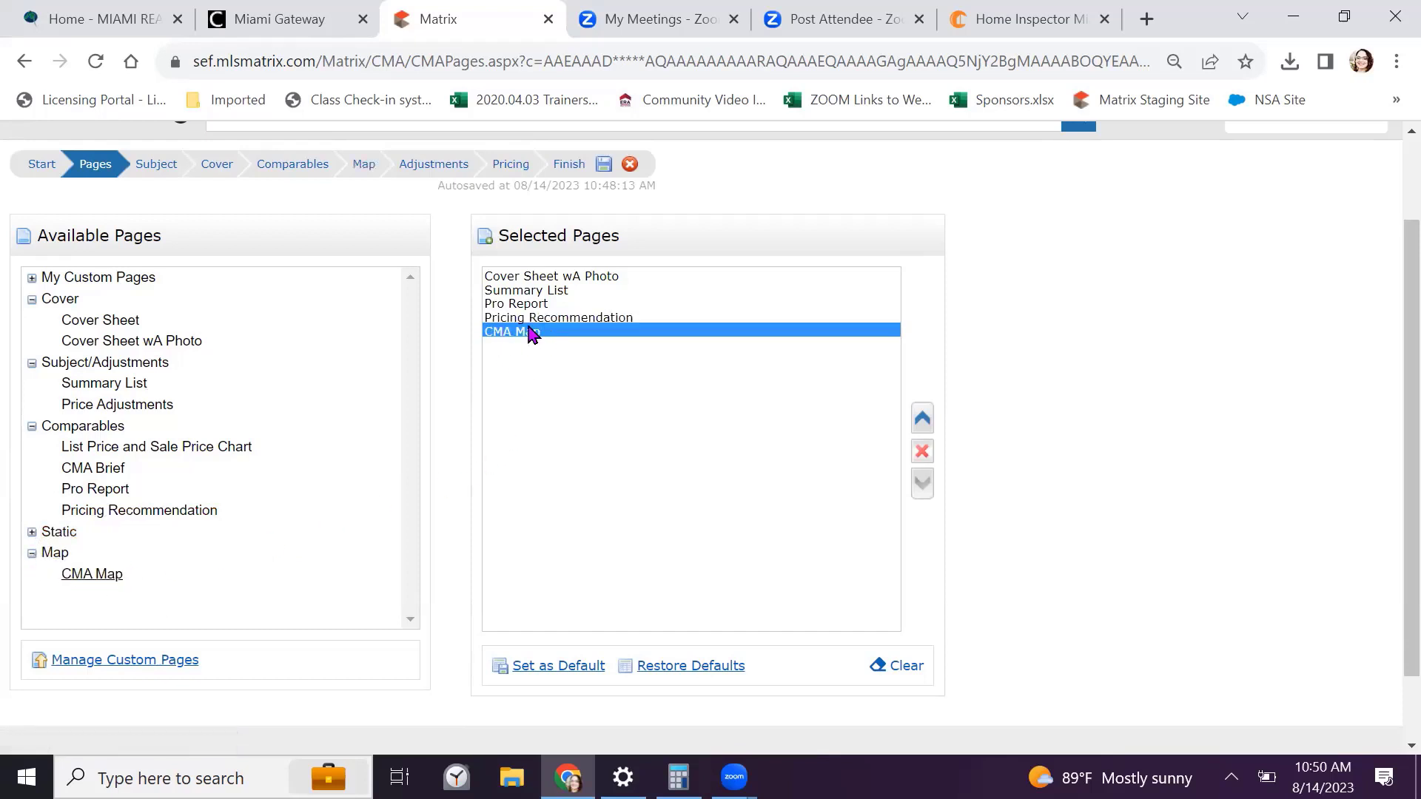
click(923, 423)
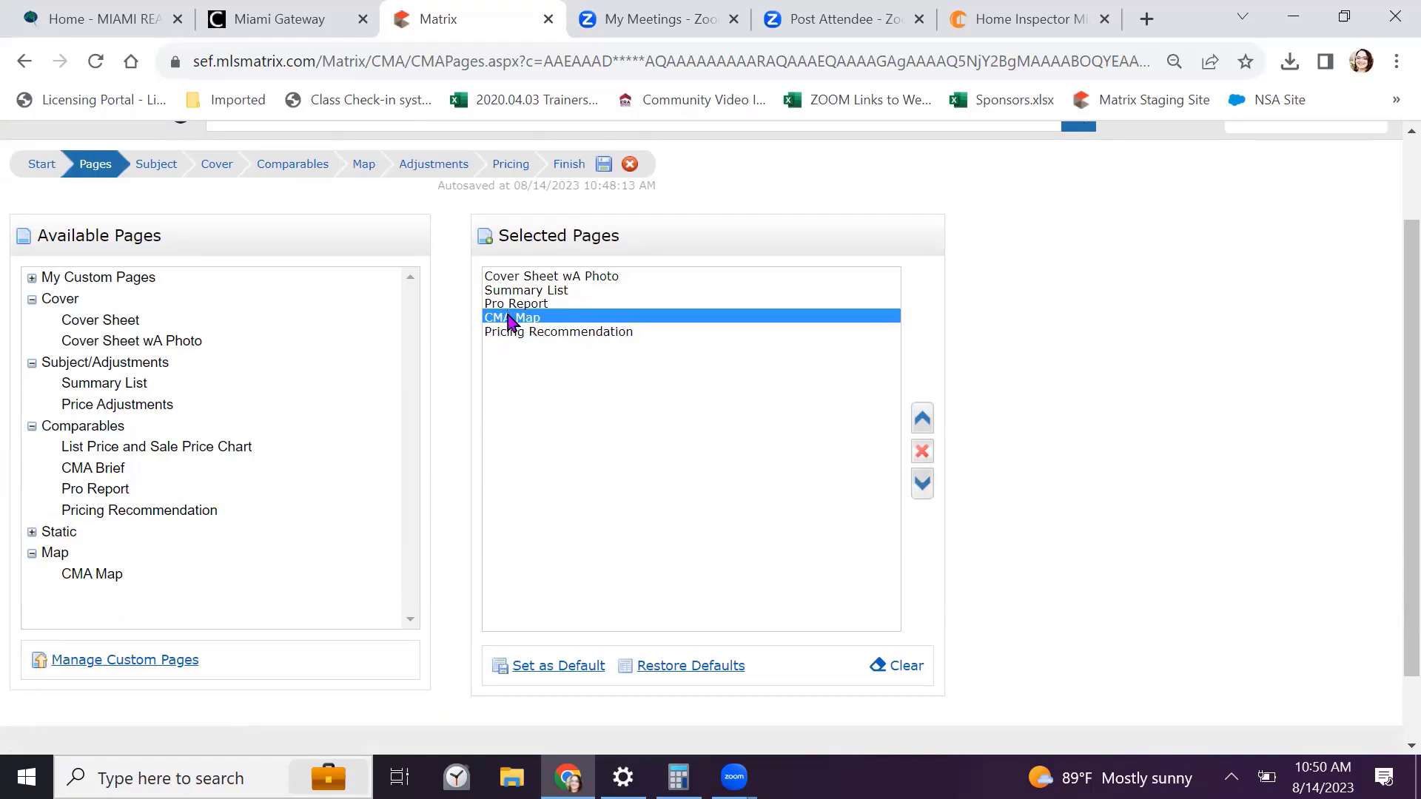
Add six Static pages: Activity vs Timing, Effect of Over Pricing, What it Takes to Show, Steps to a Positive Showing, Where a Commission Goes, My Guarantee To You
click(32, 532)
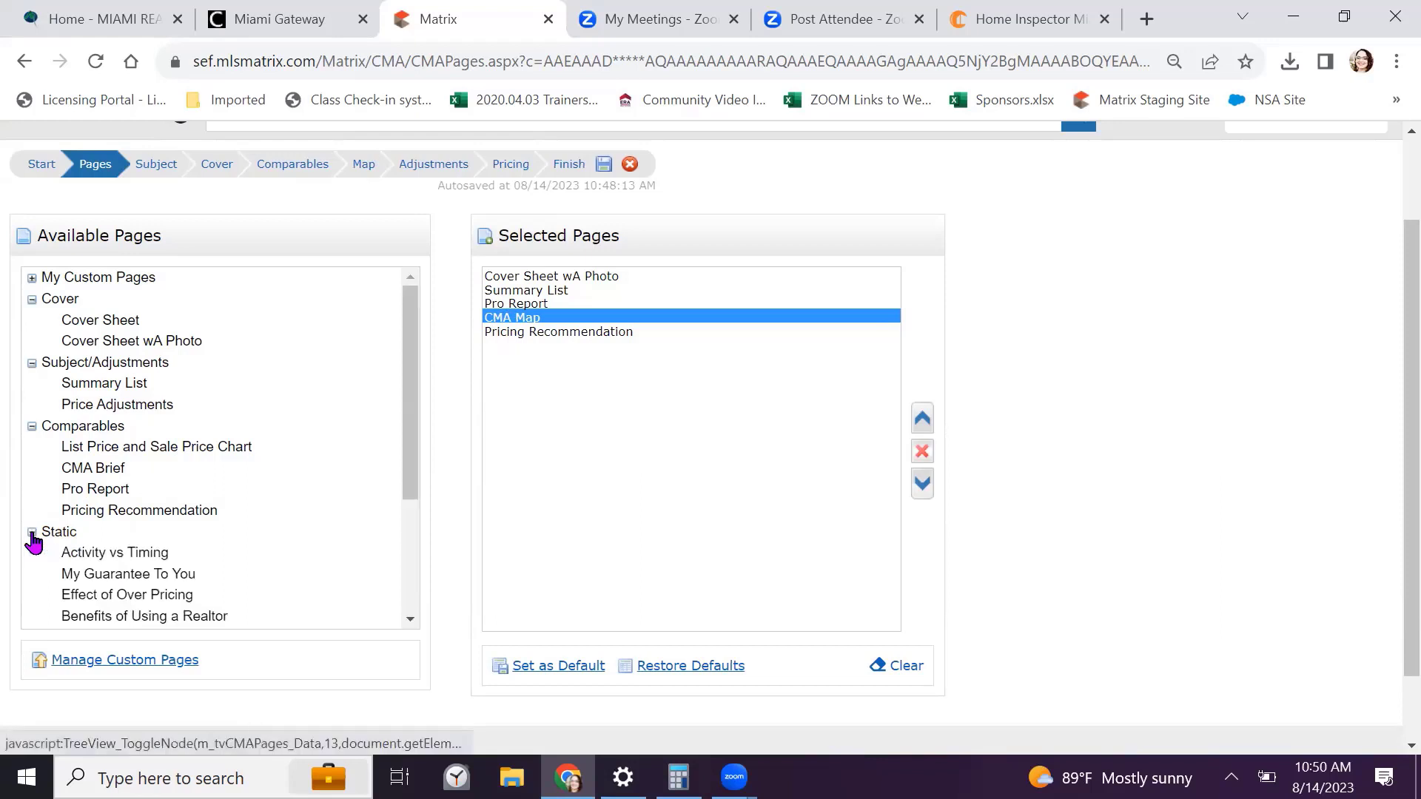
scroll(222, 511, down, 1)
scroll(287, 486, down, 3)
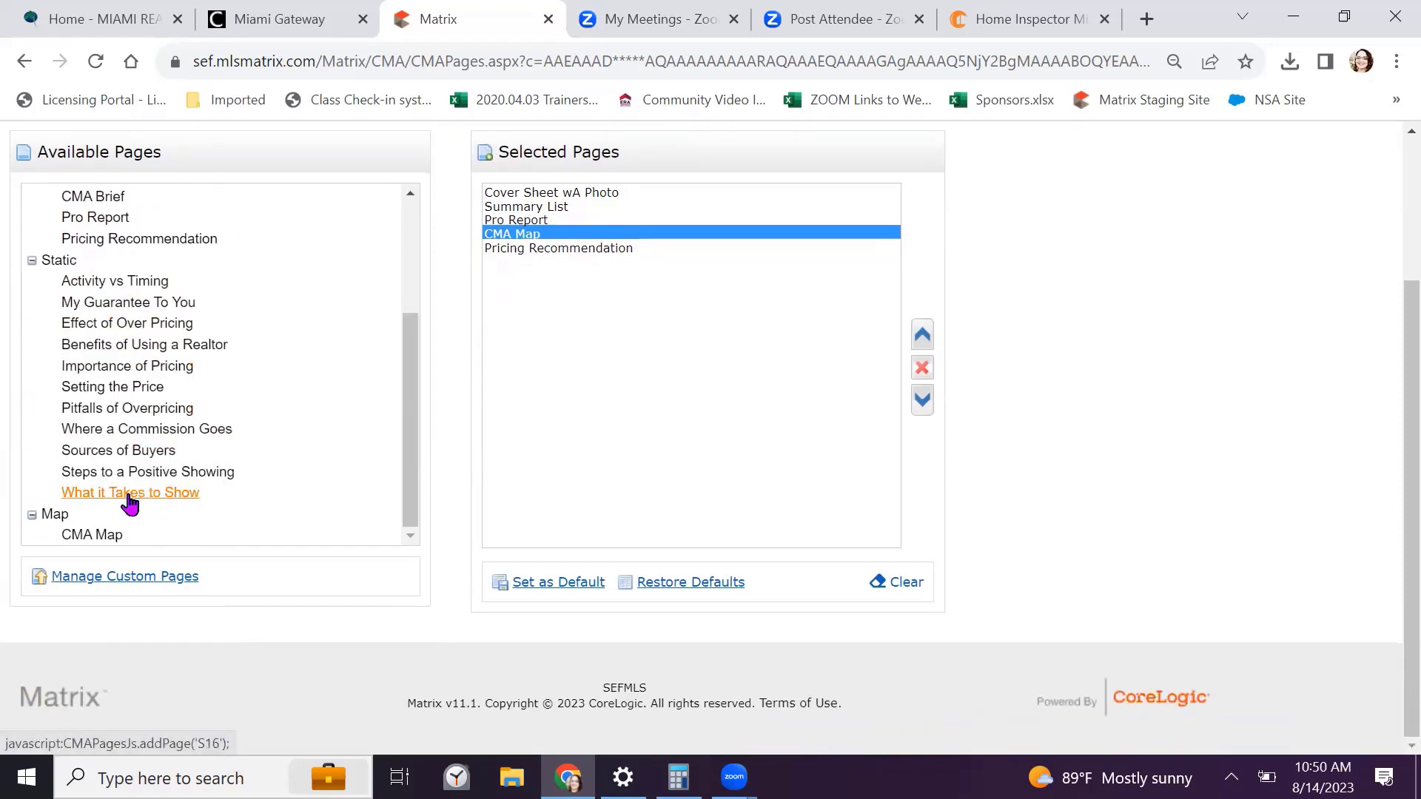
click(540, 250)
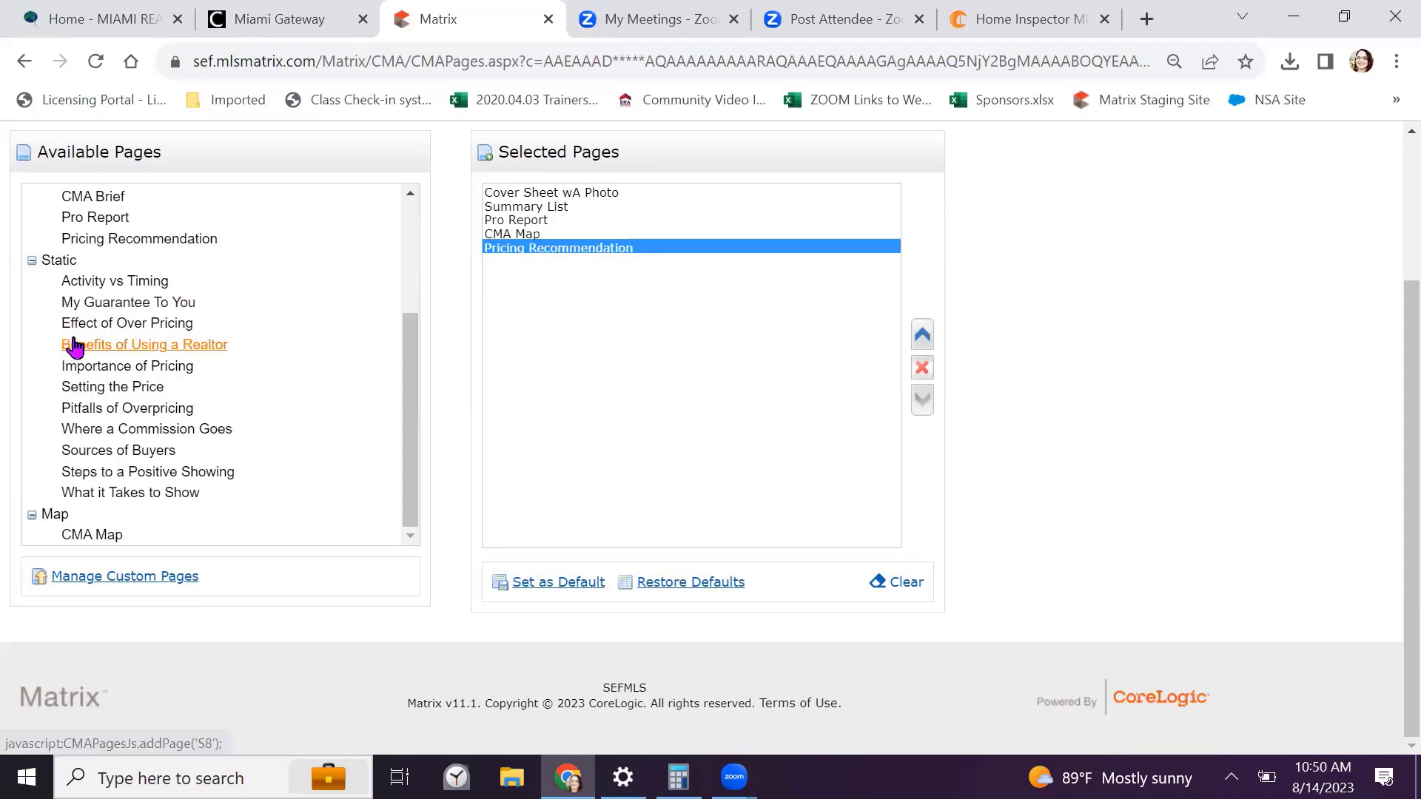
click(122, 283)
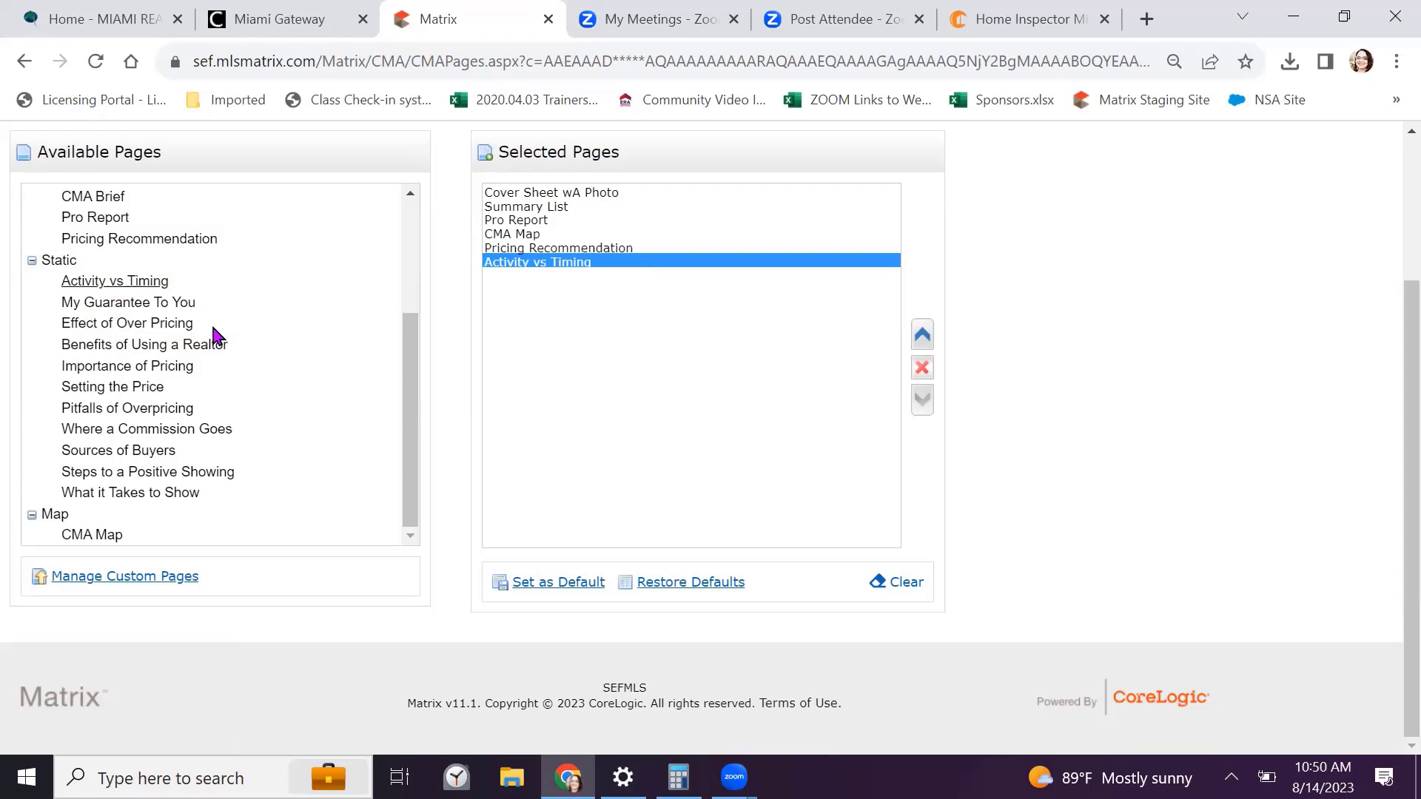
click(162, 326)
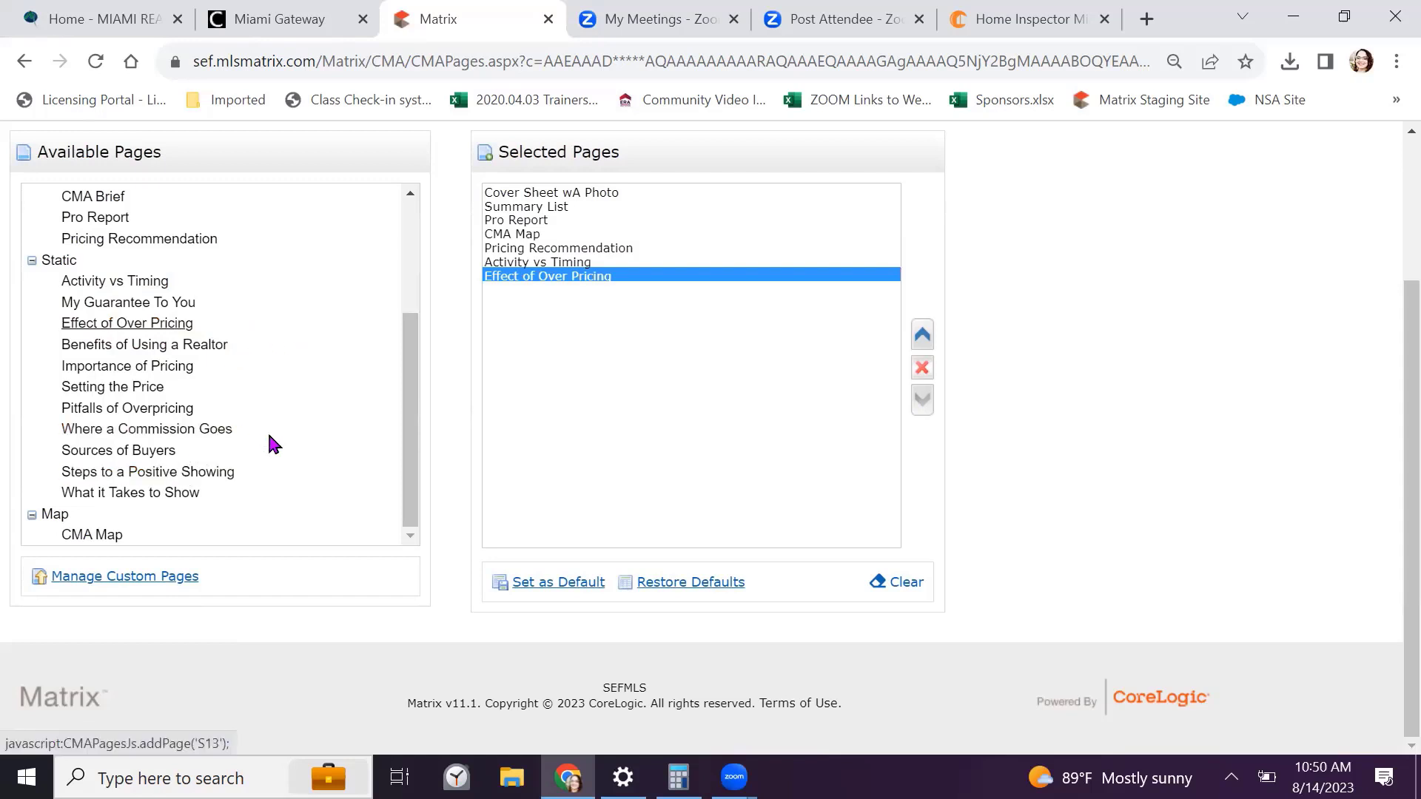
click(123, 494)
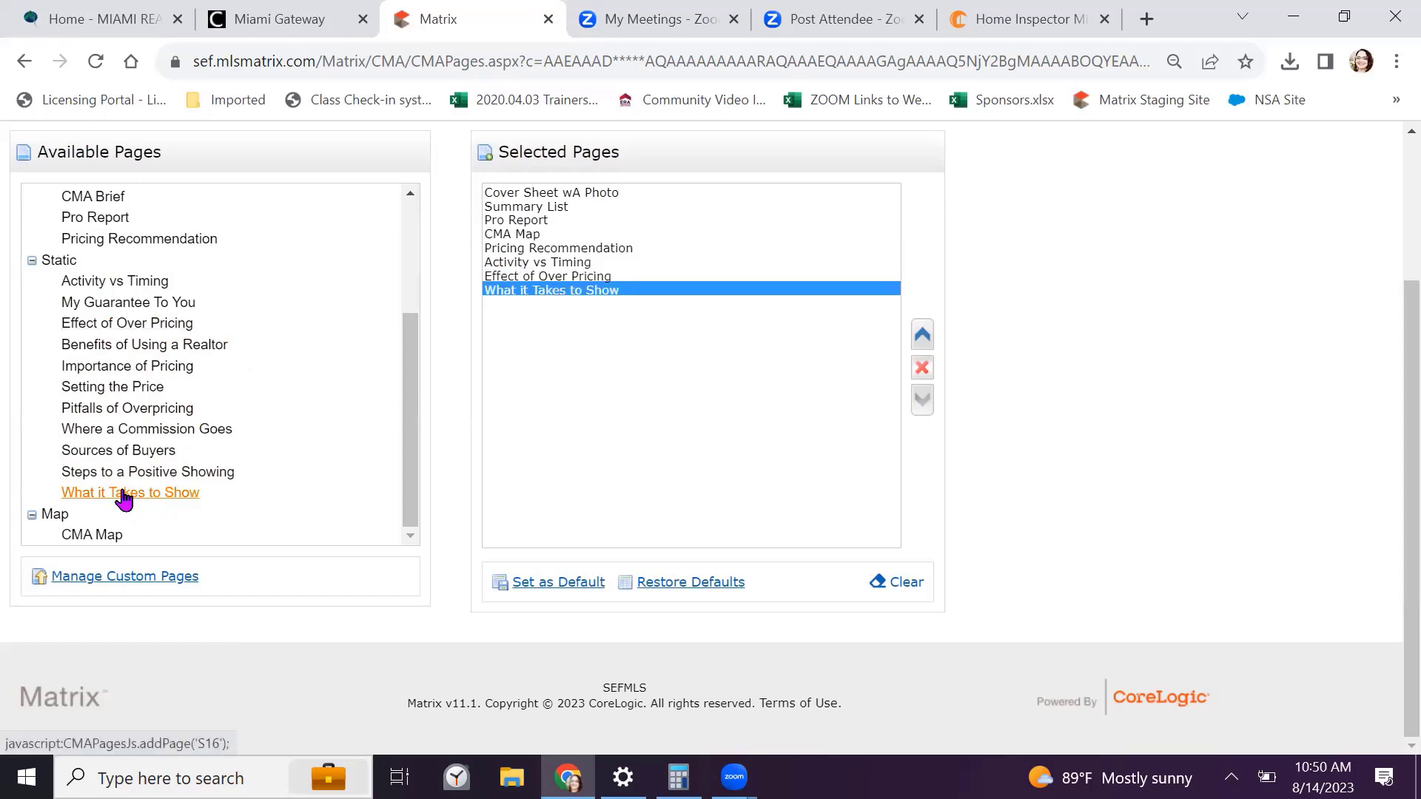
click(126, 475)
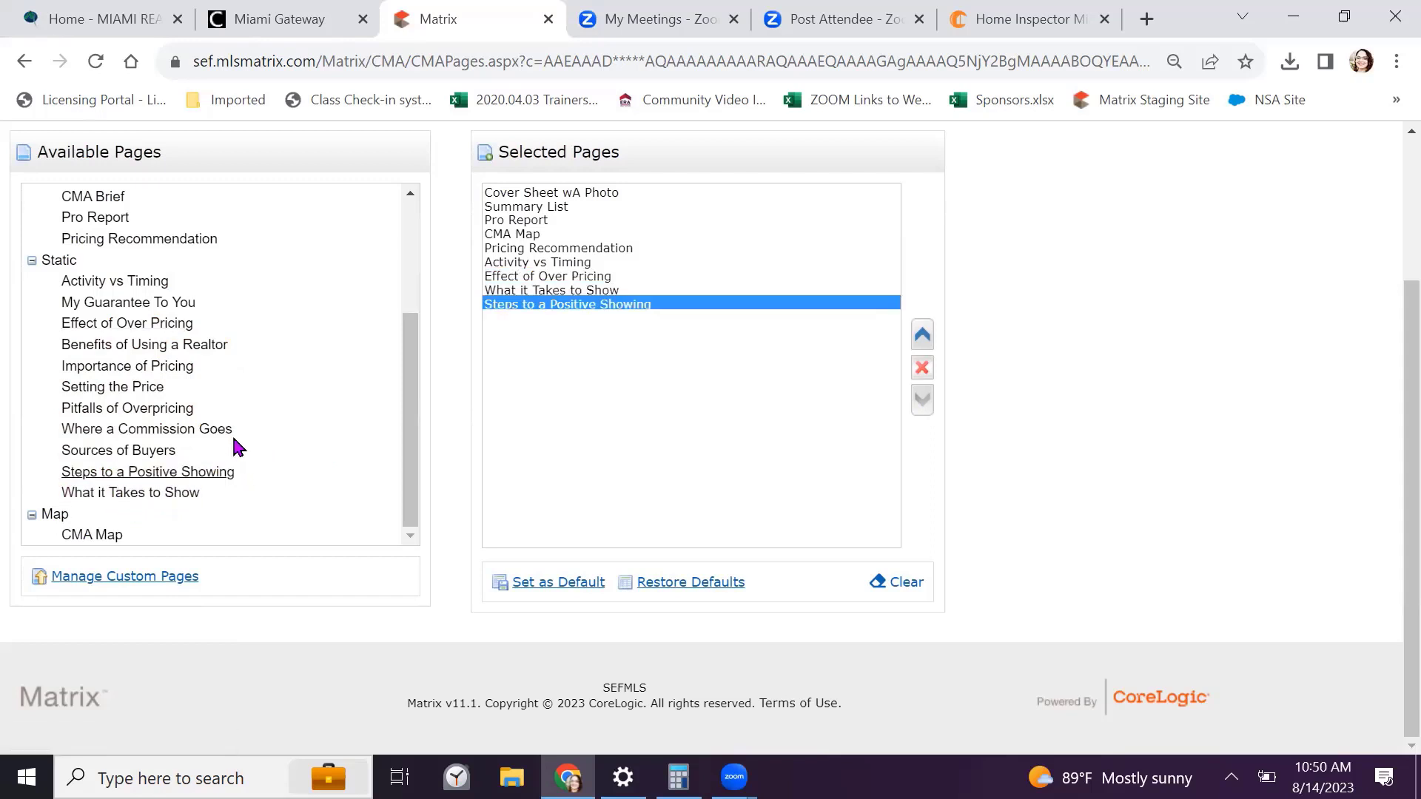
click(194, 433)
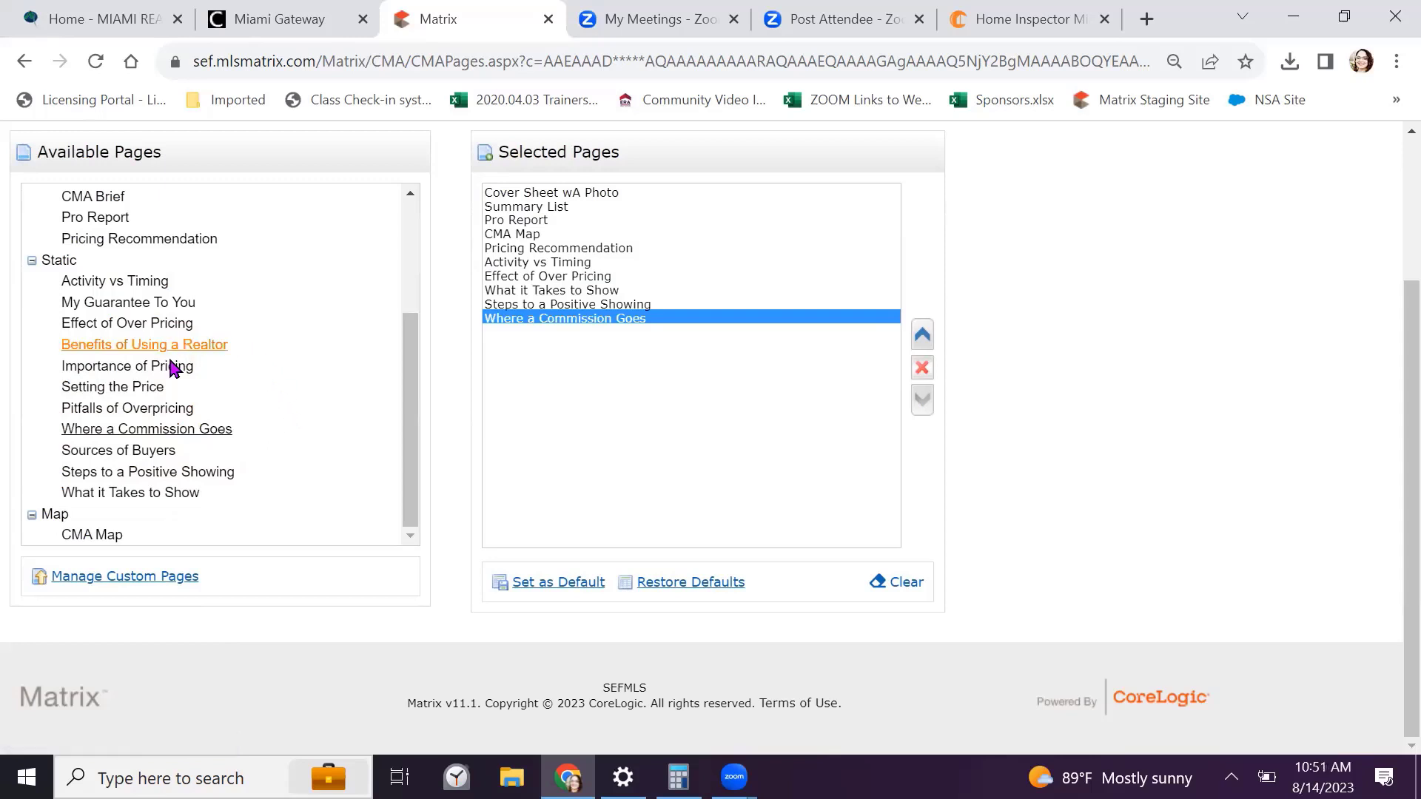
click(116, 305)
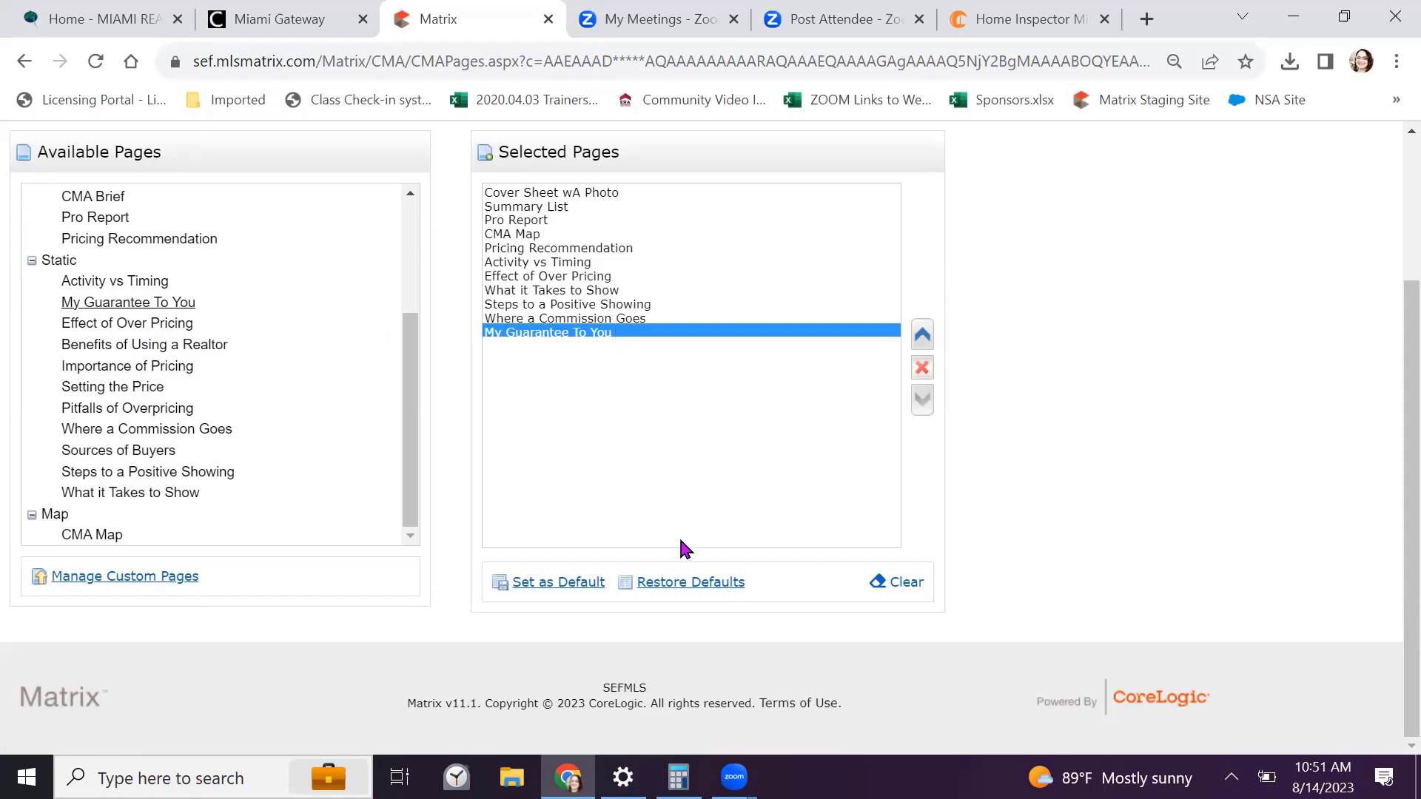
click(556, 582)
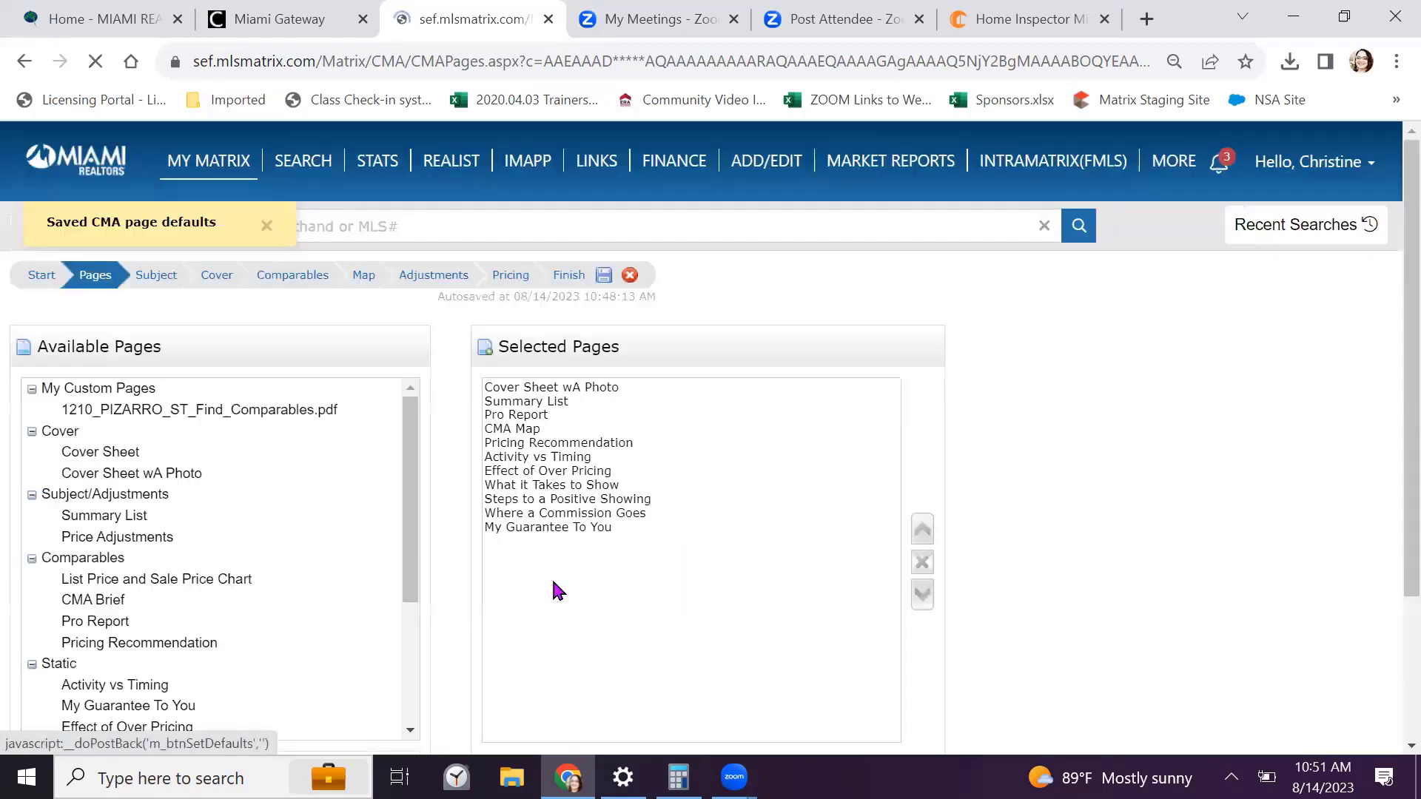
scroll(575, 549, down, 2)
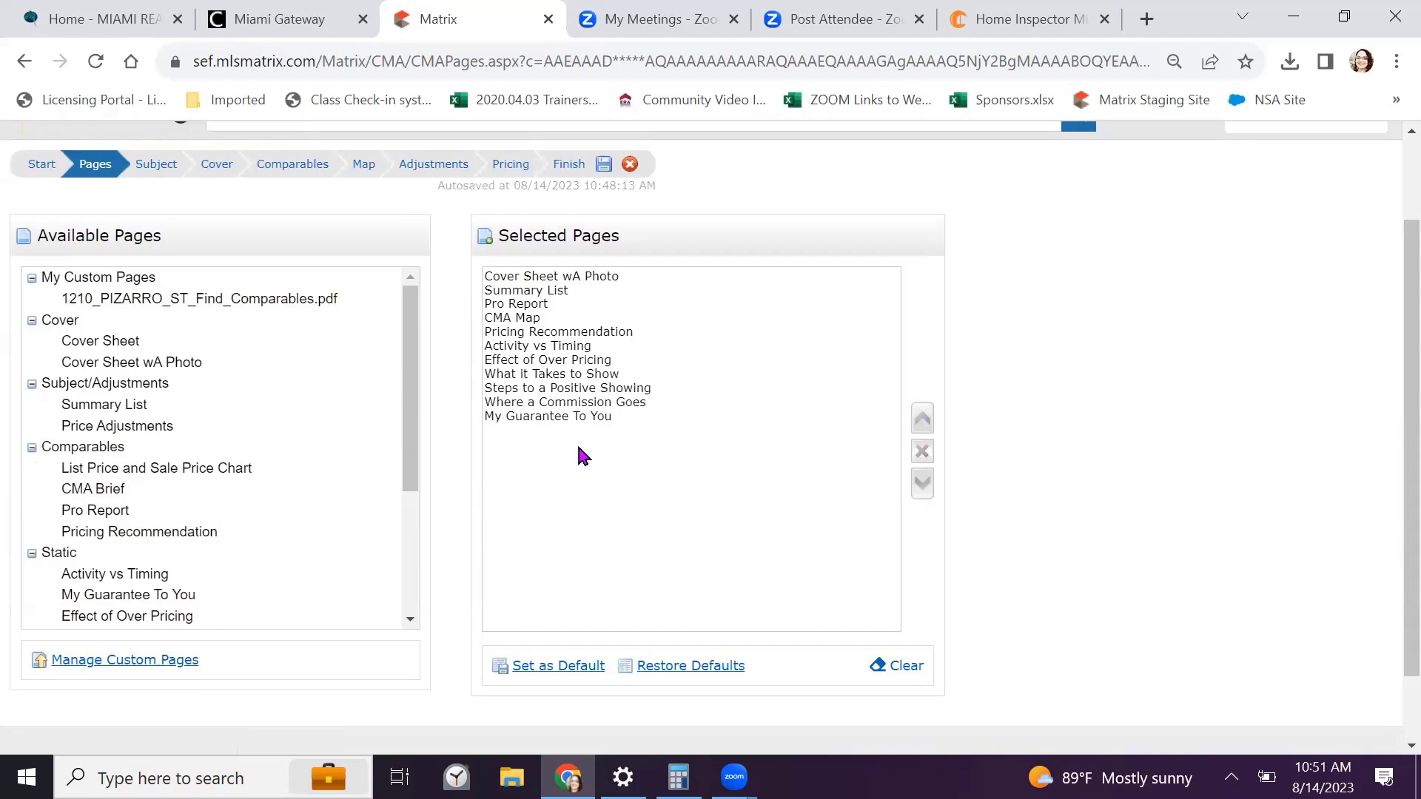
click(266, 303)
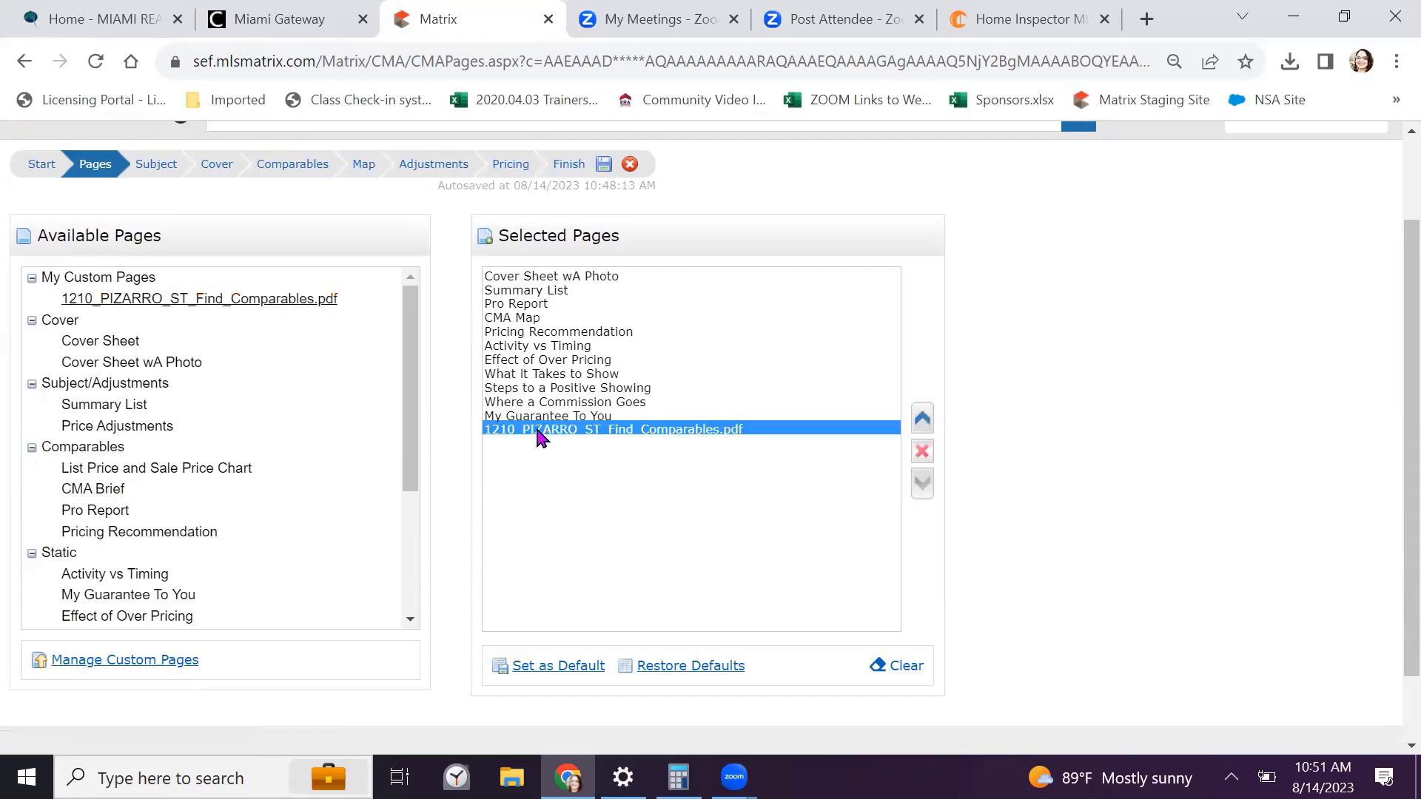
Move the comparables PDF up to fifth place, right after CMA Map, making 12 pages
click(923, 421)
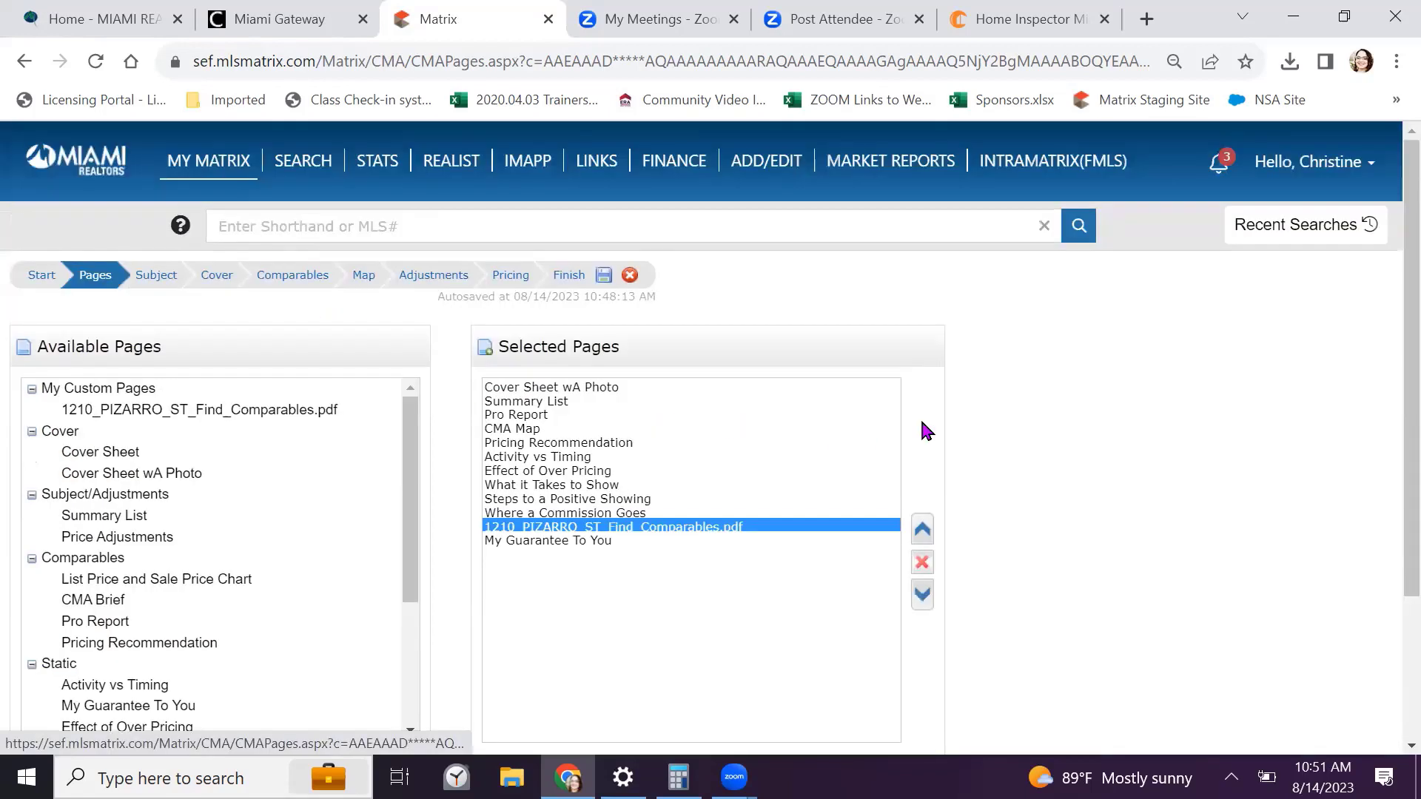
click(923, 531)
click(923, 531)
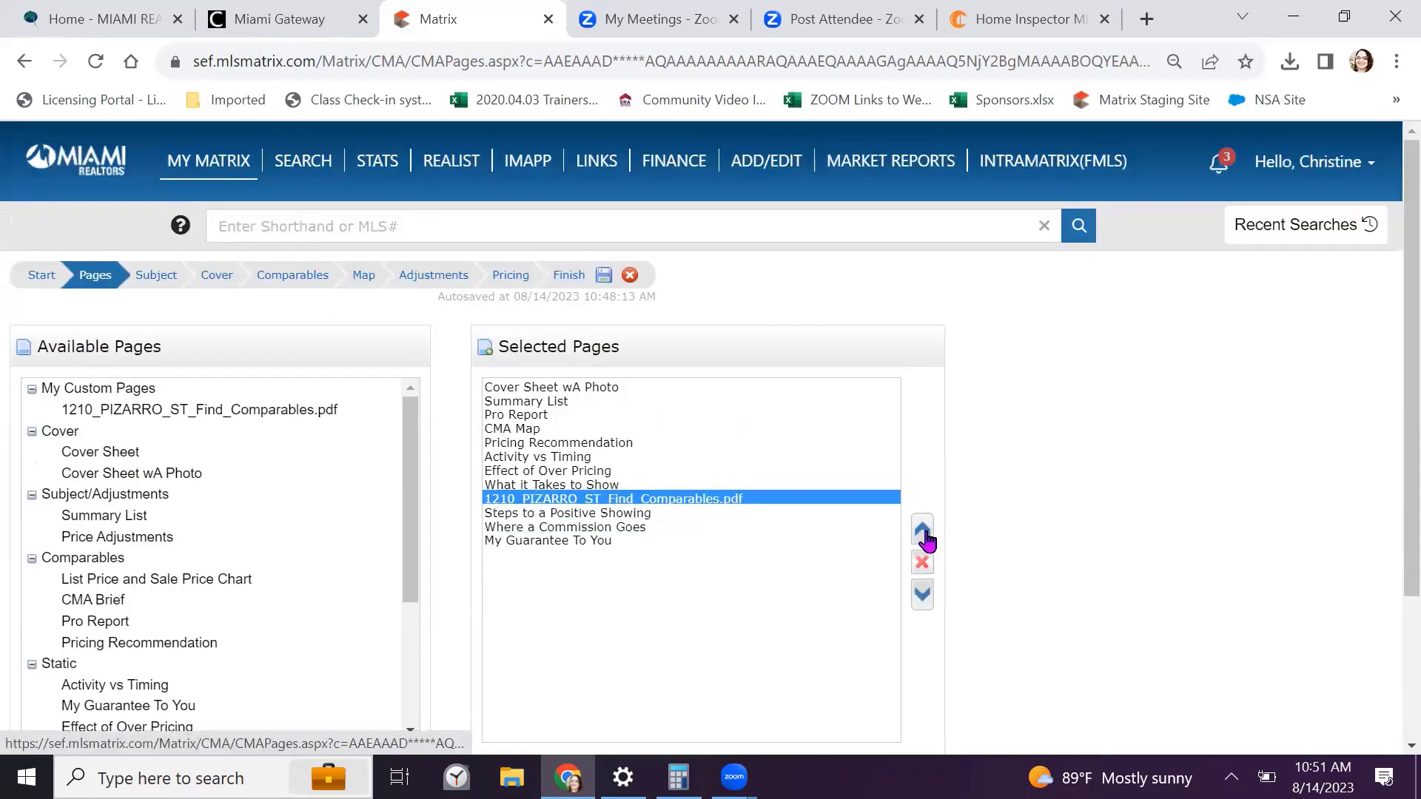
click(924, 532)
click(923, 531)
click(923, 531)
click(923, 531)
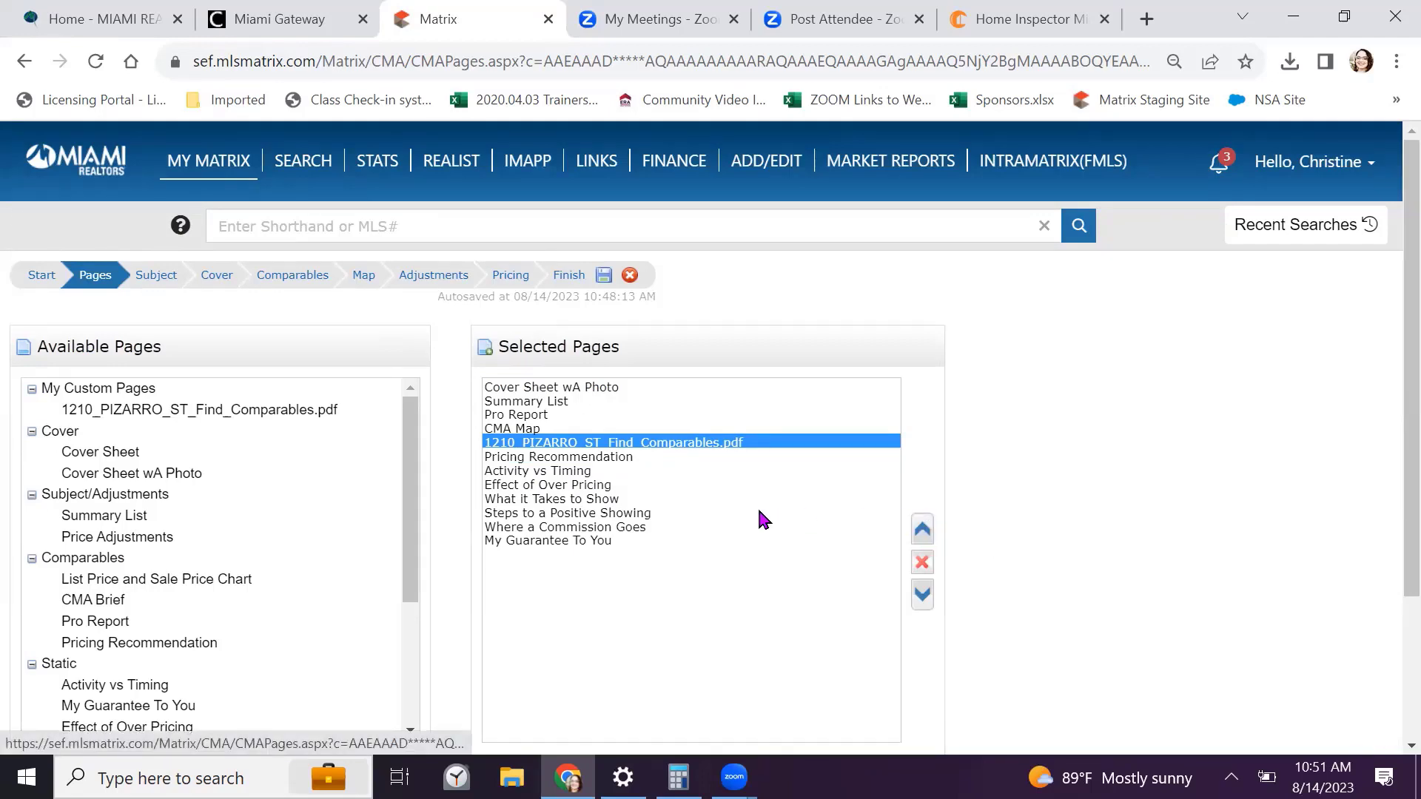
scroll(730, 520, down, 1)
scroll(731, 520, down, 1)
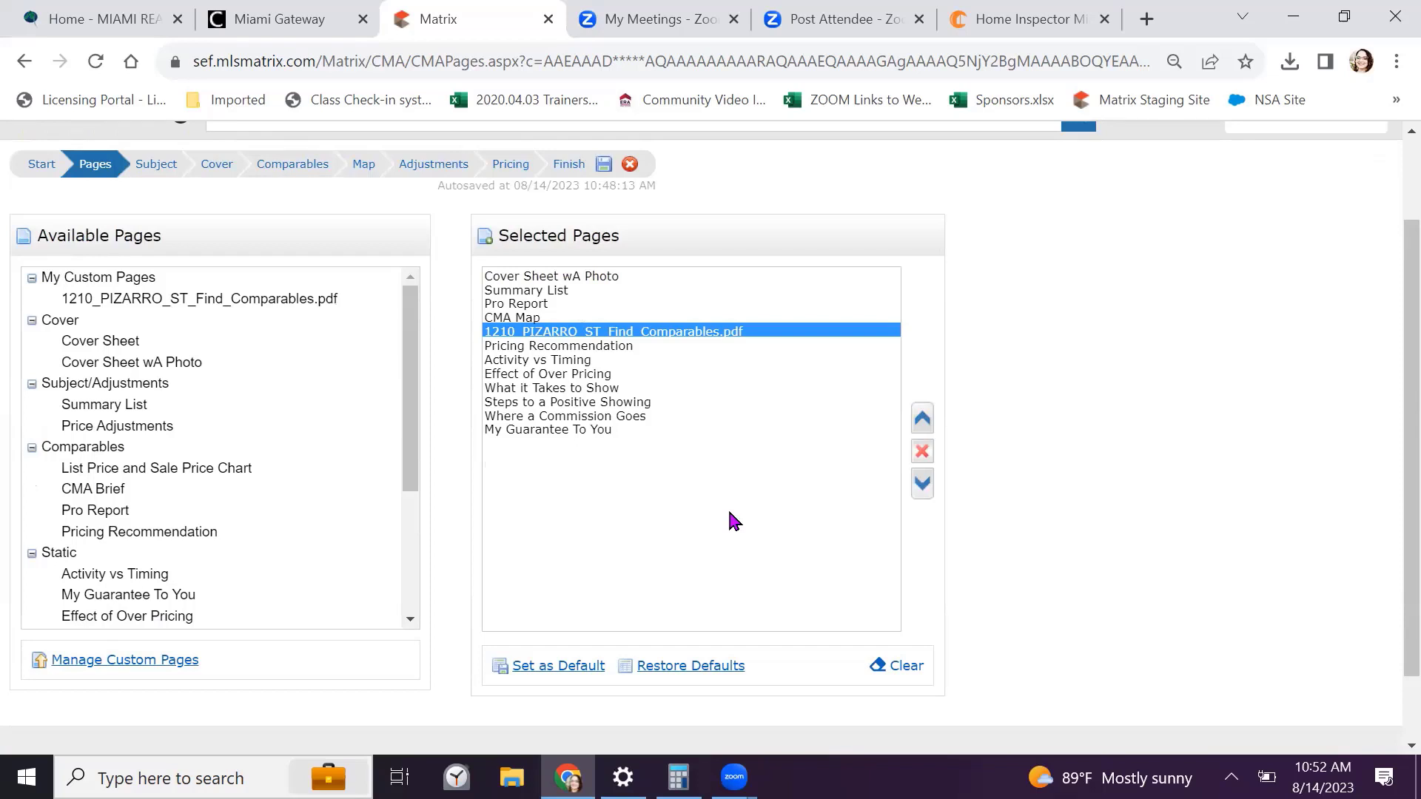
scroll(727, 507, up, 2)
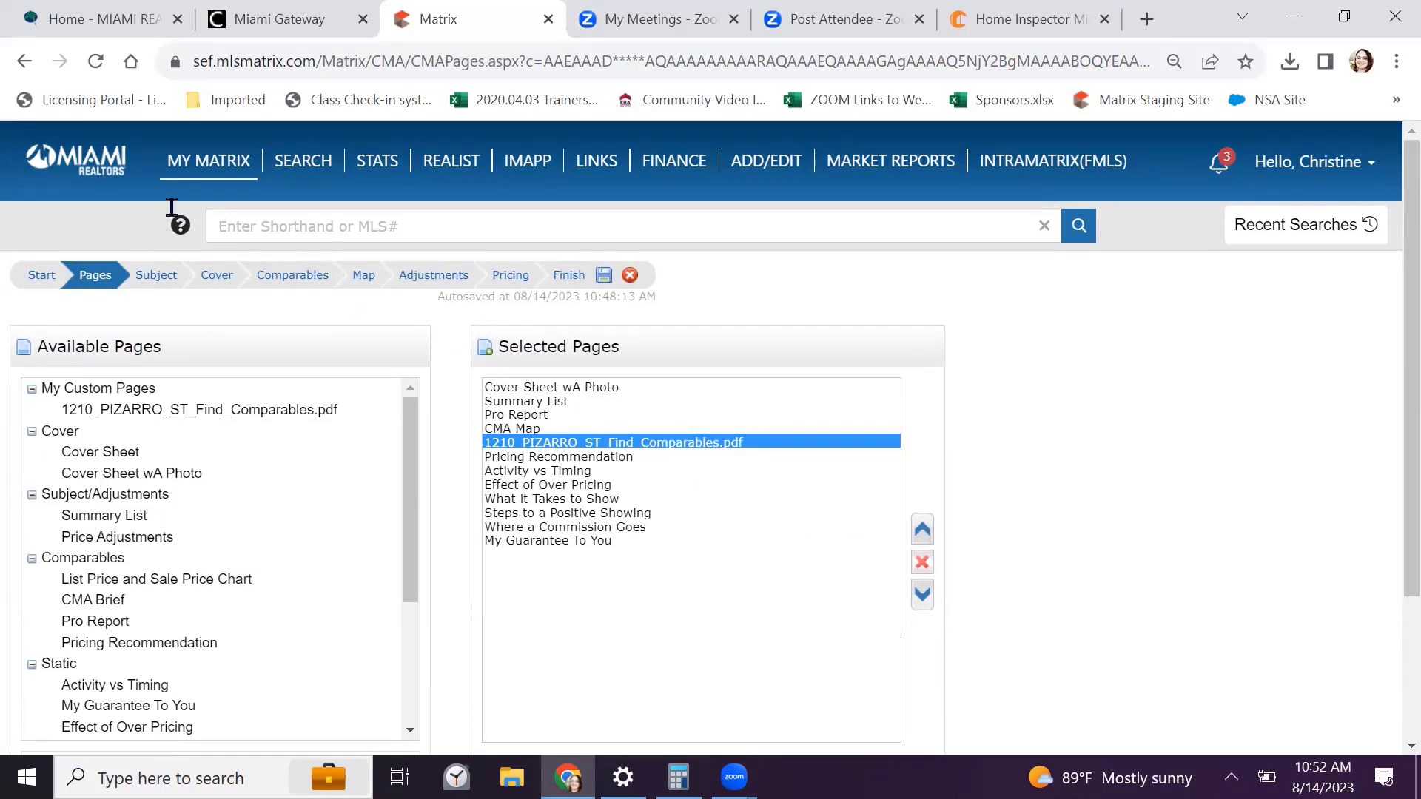
scroll(222, 400, down, 2)
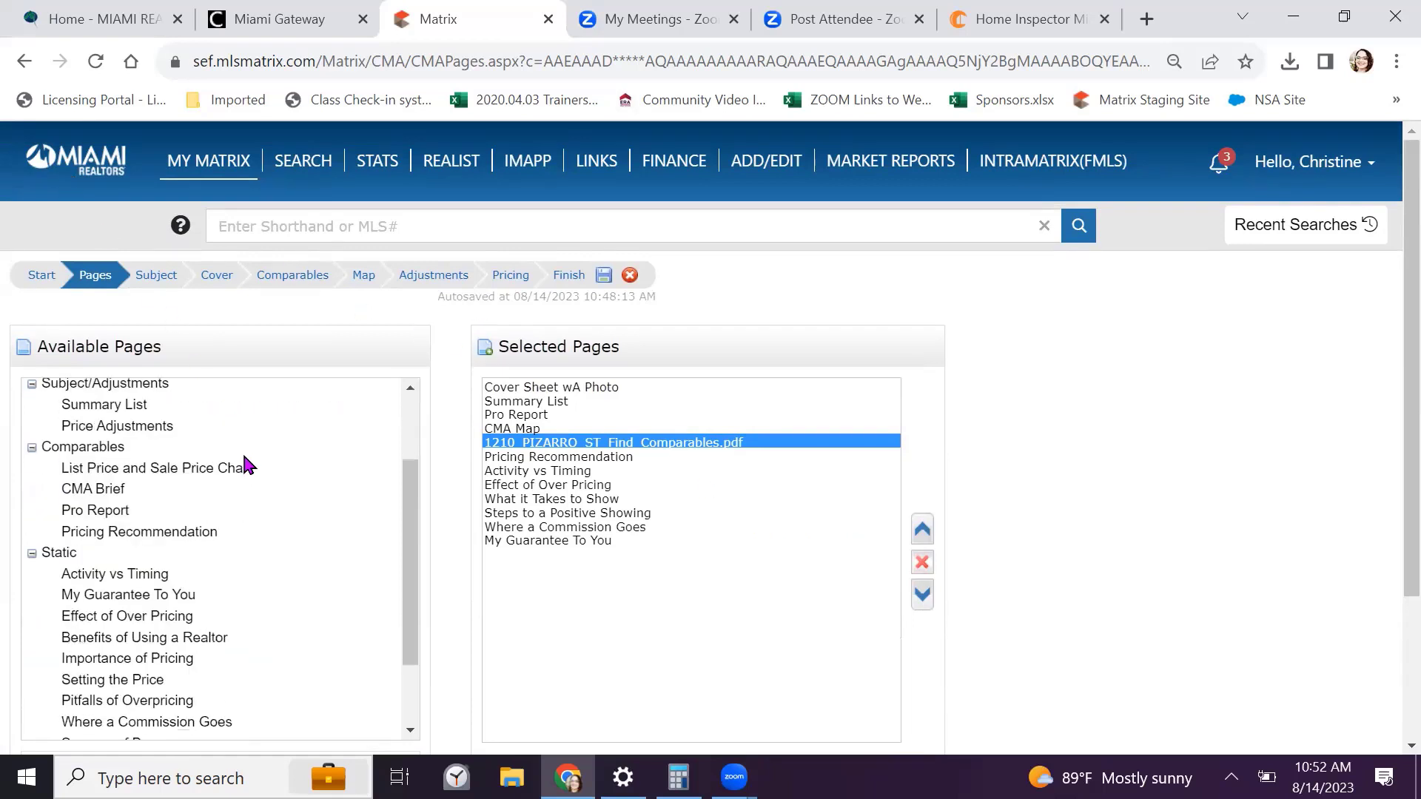
Go to the Subject step and try the ML# and Cross Property search options, then return
click(156, 276)
mouse_move(215, 161)
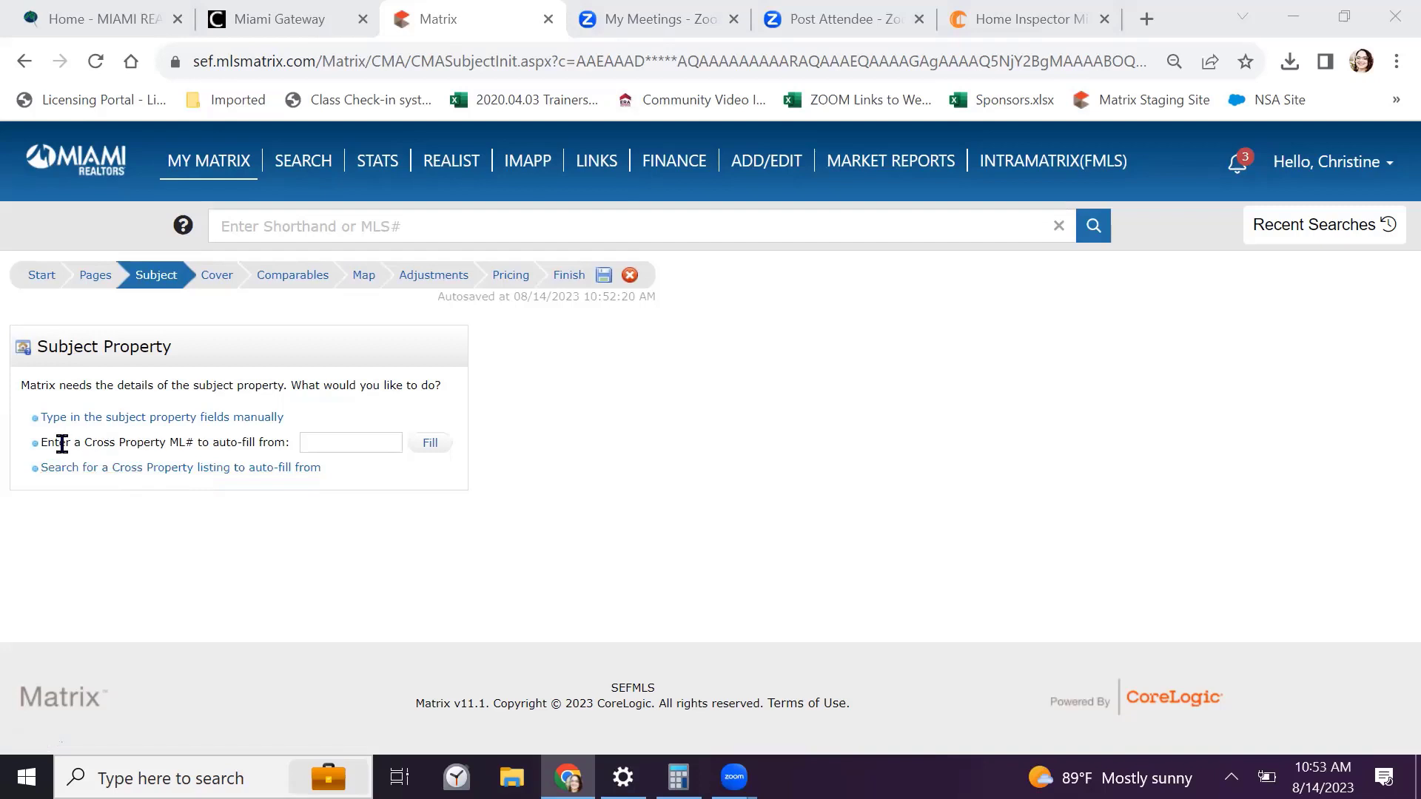
click(371, 442)
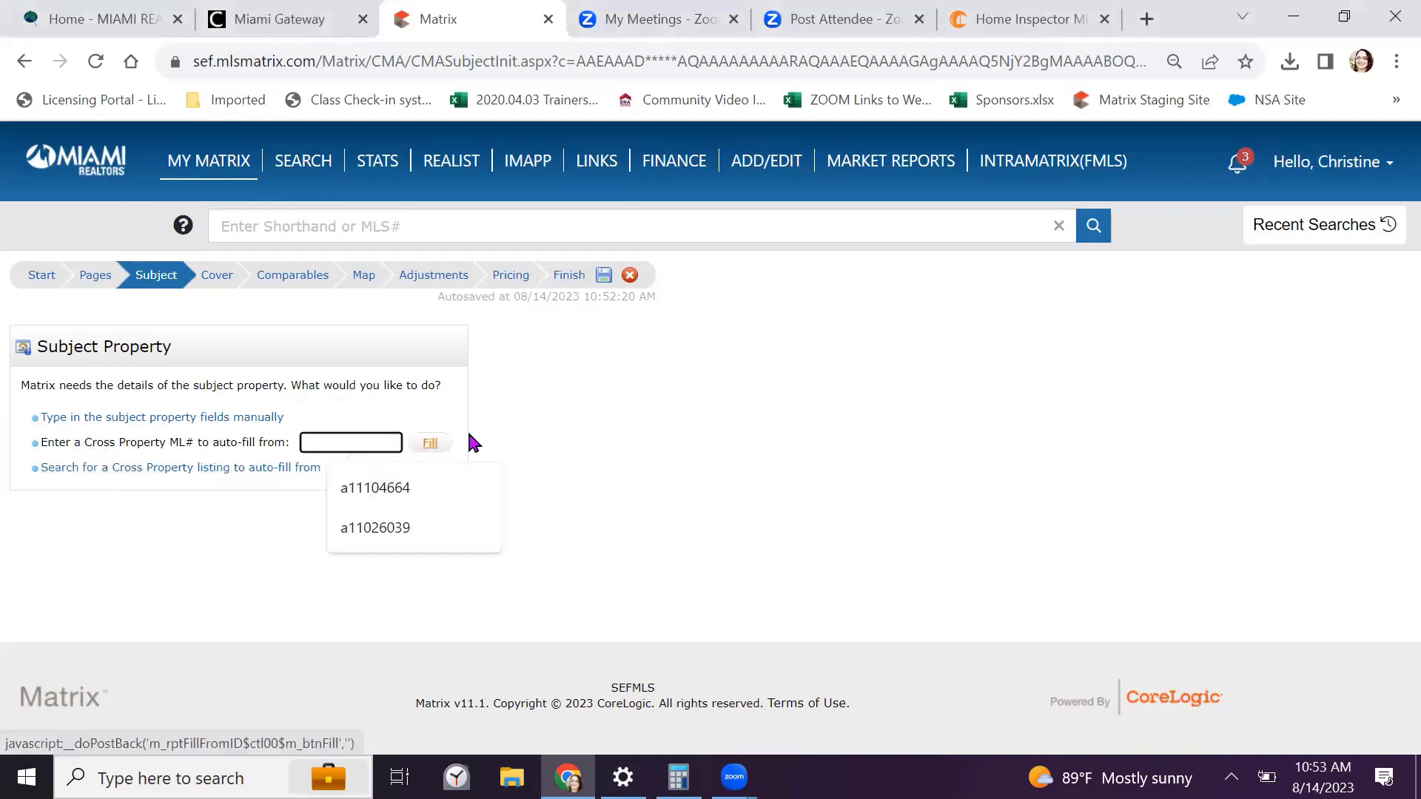
click(624, 435)
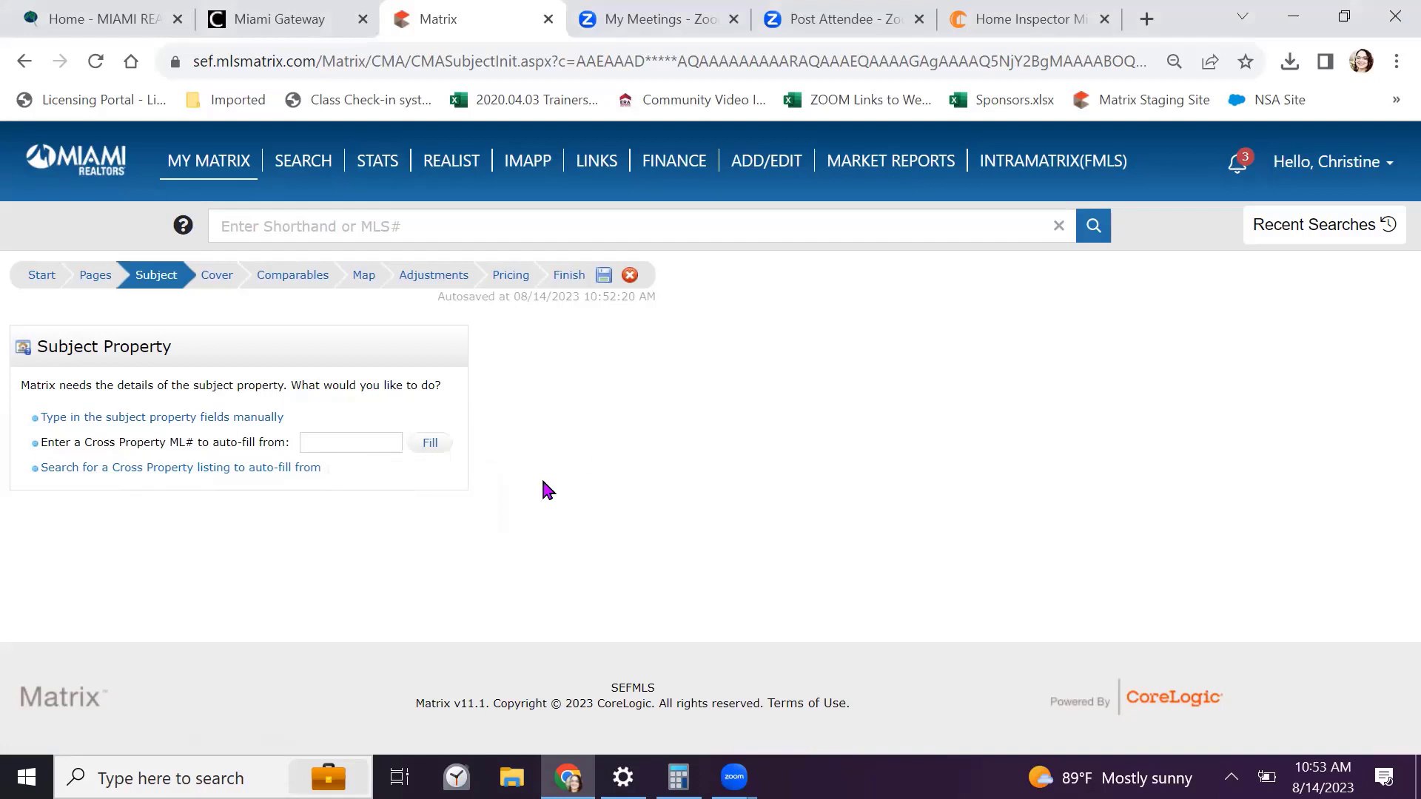
click(122, 478)
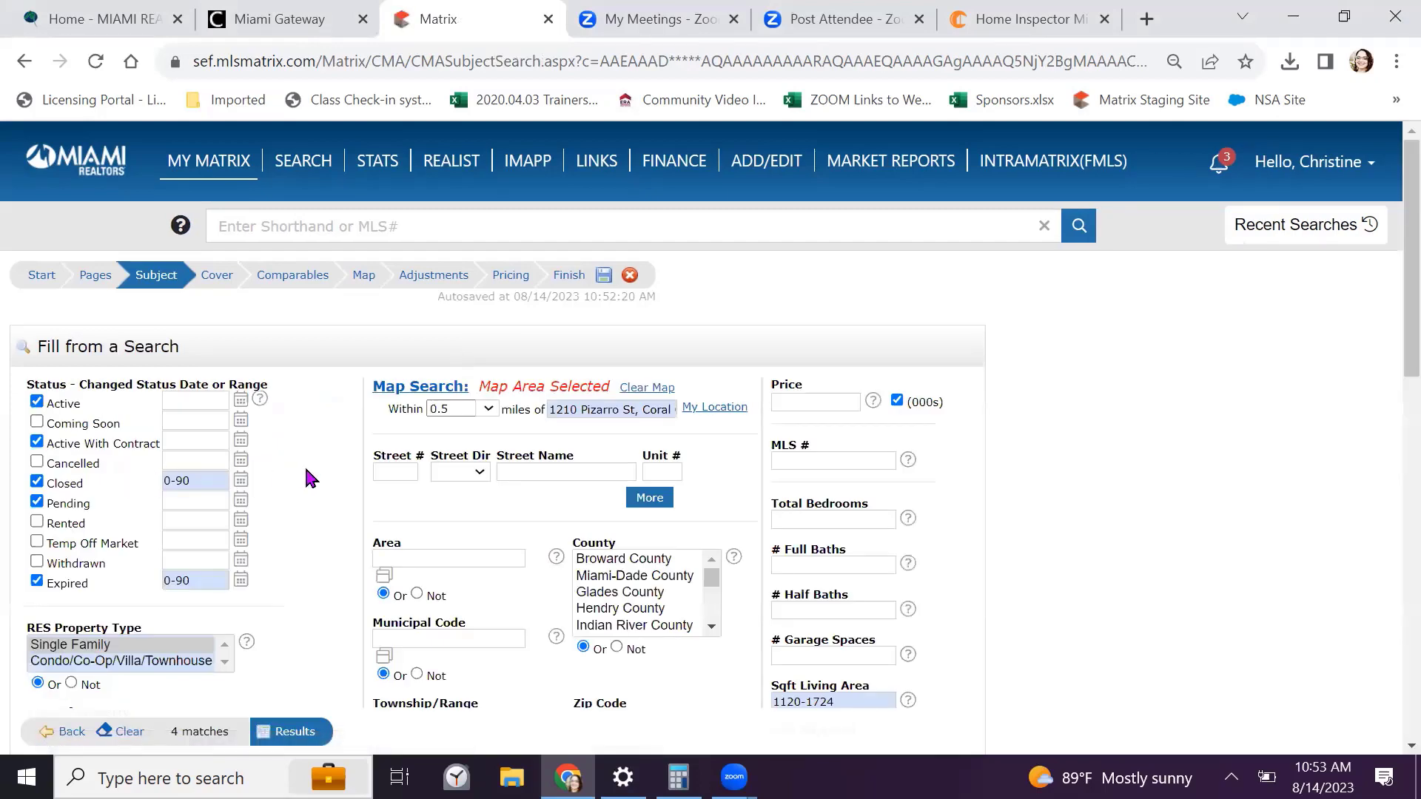
scroll(304, 464, down, 1)
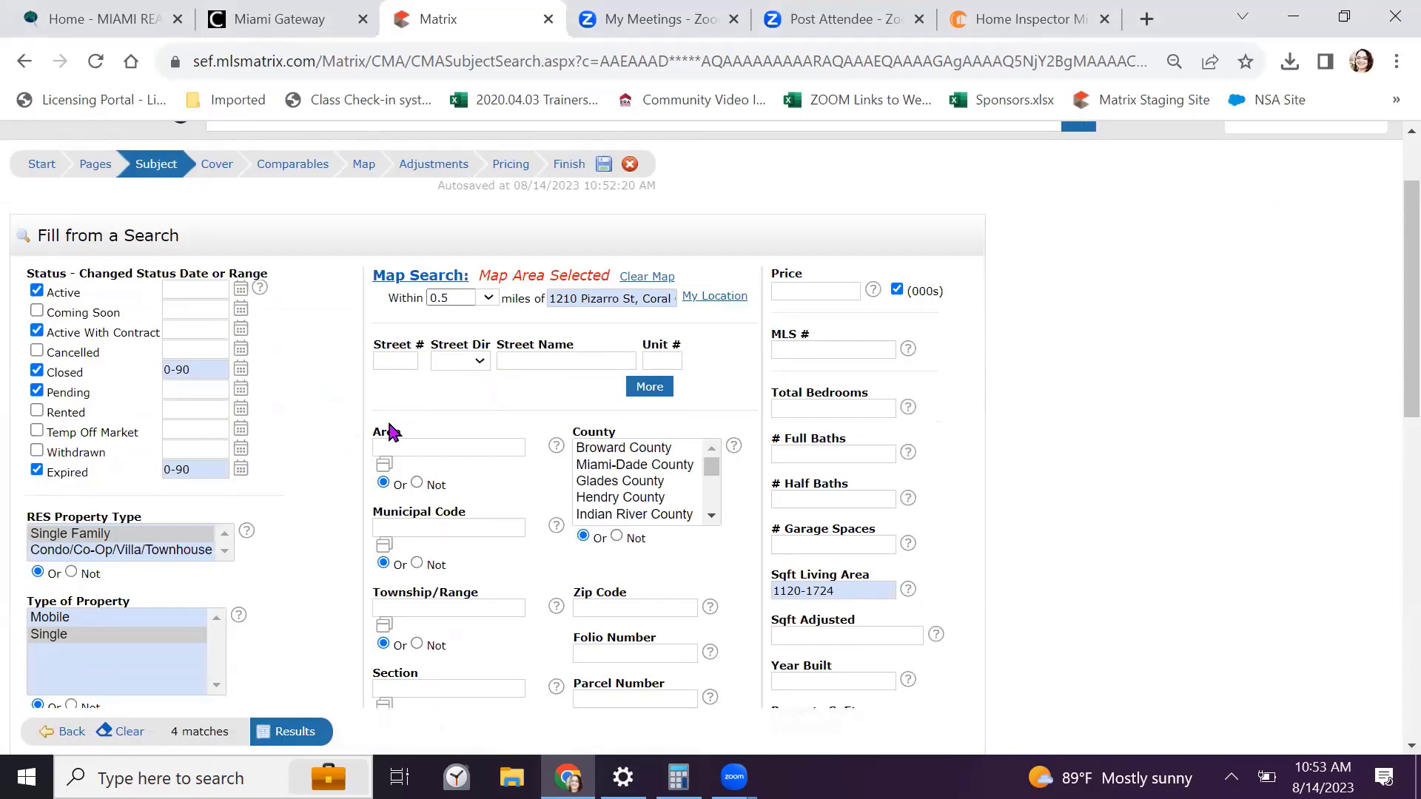
scroll(375, 444, up, 2)
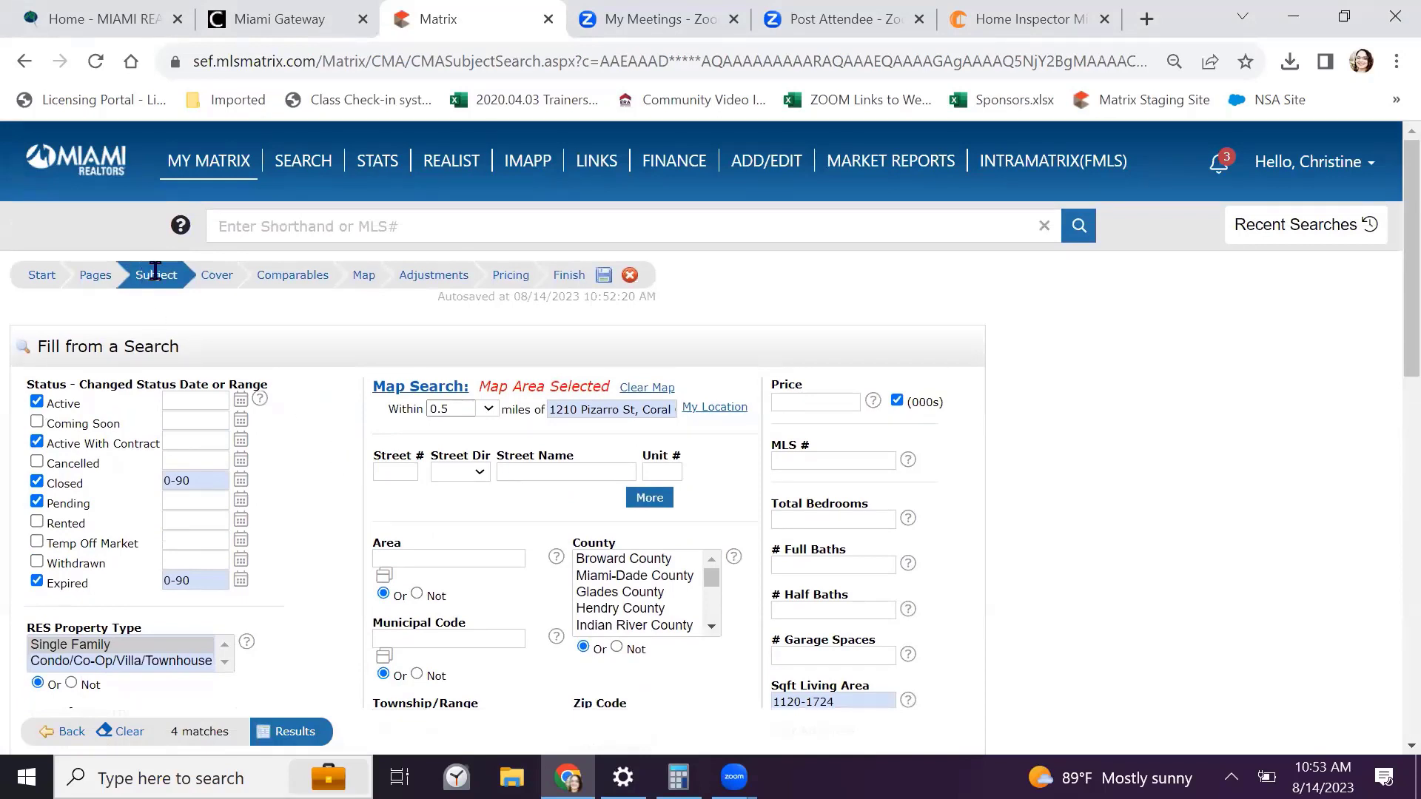
click(61, 735)
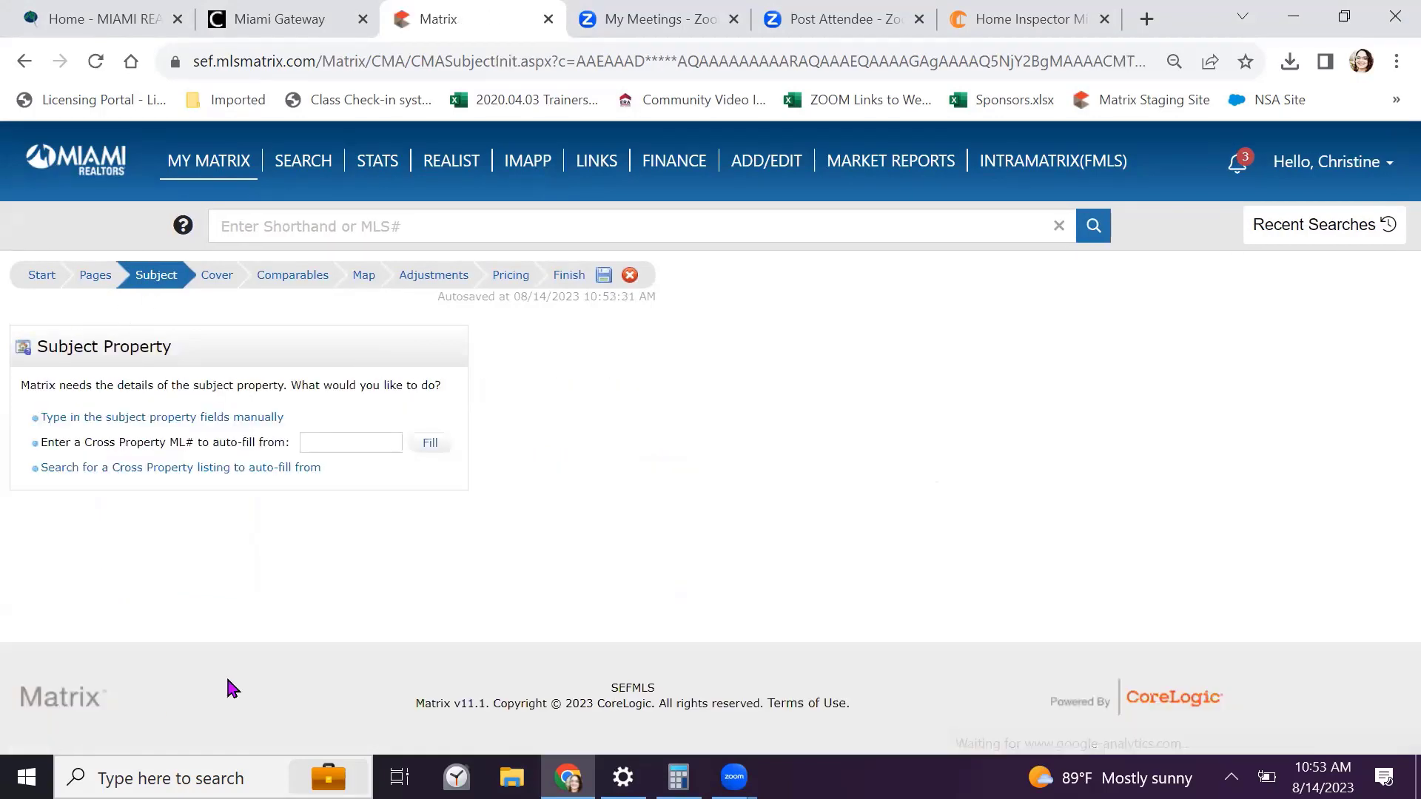
click(264, 426)
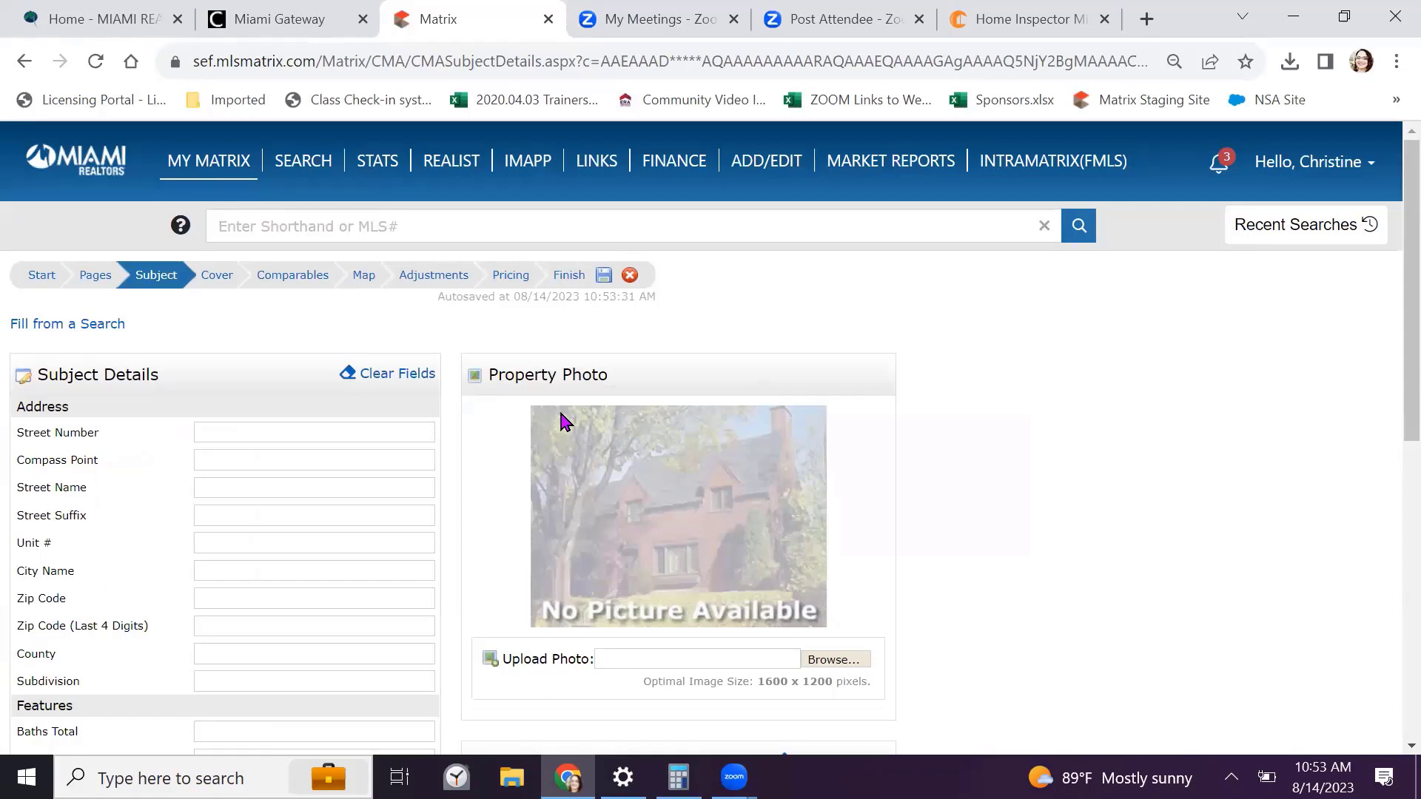
click(232, 431)
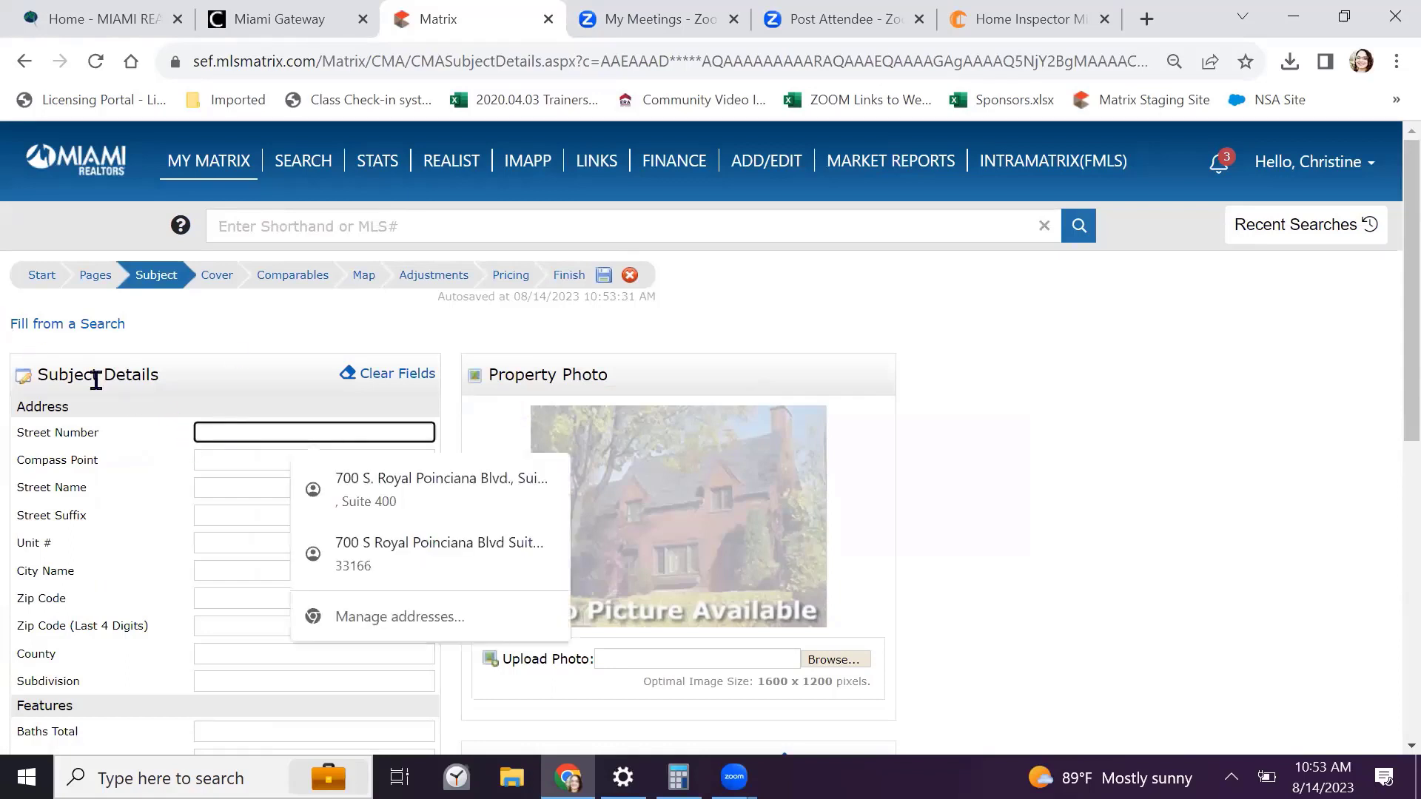
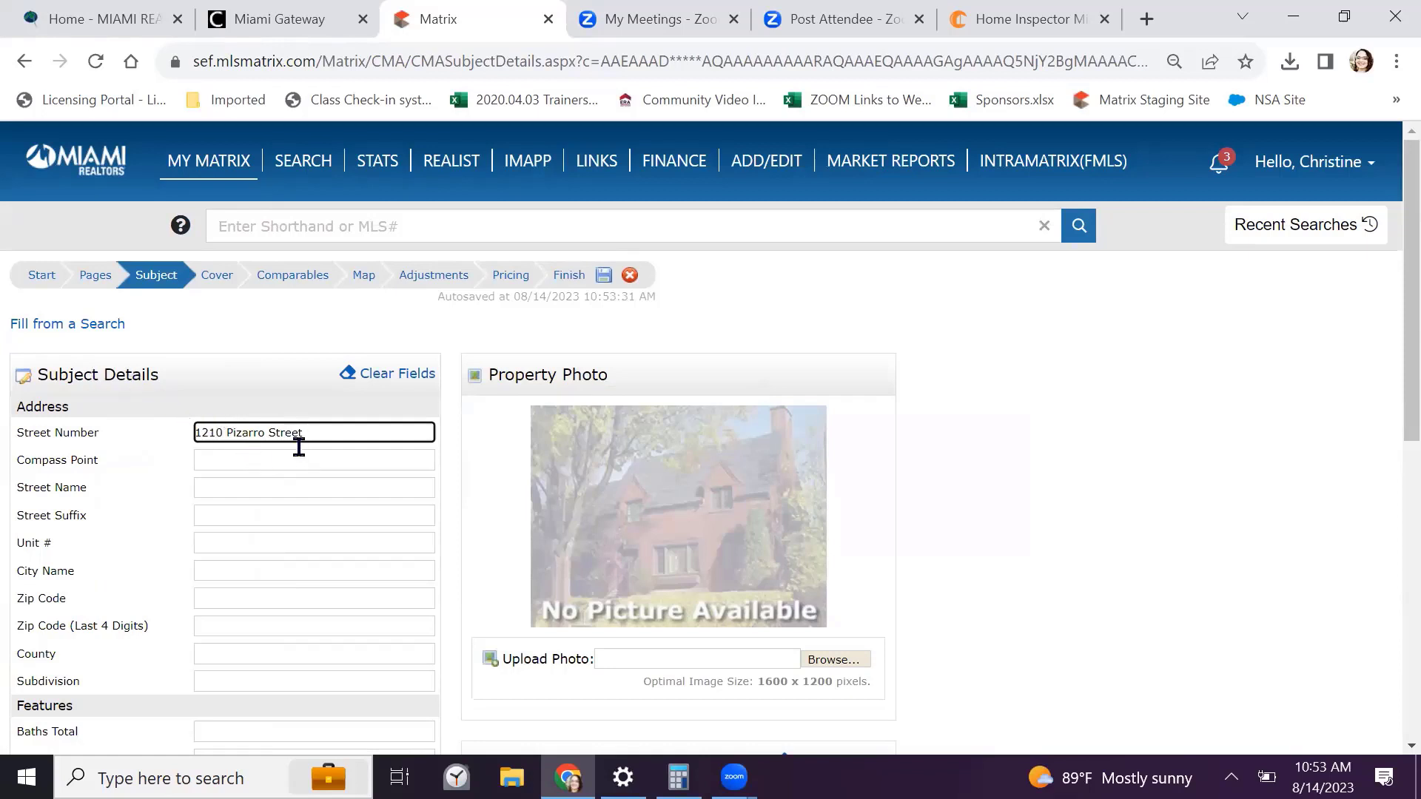
drag(227, 432, 304, 432)
right_click(269, 432)
click(311, 70)
click(215, 483)
right_click(215, 485)
click(287, 271)
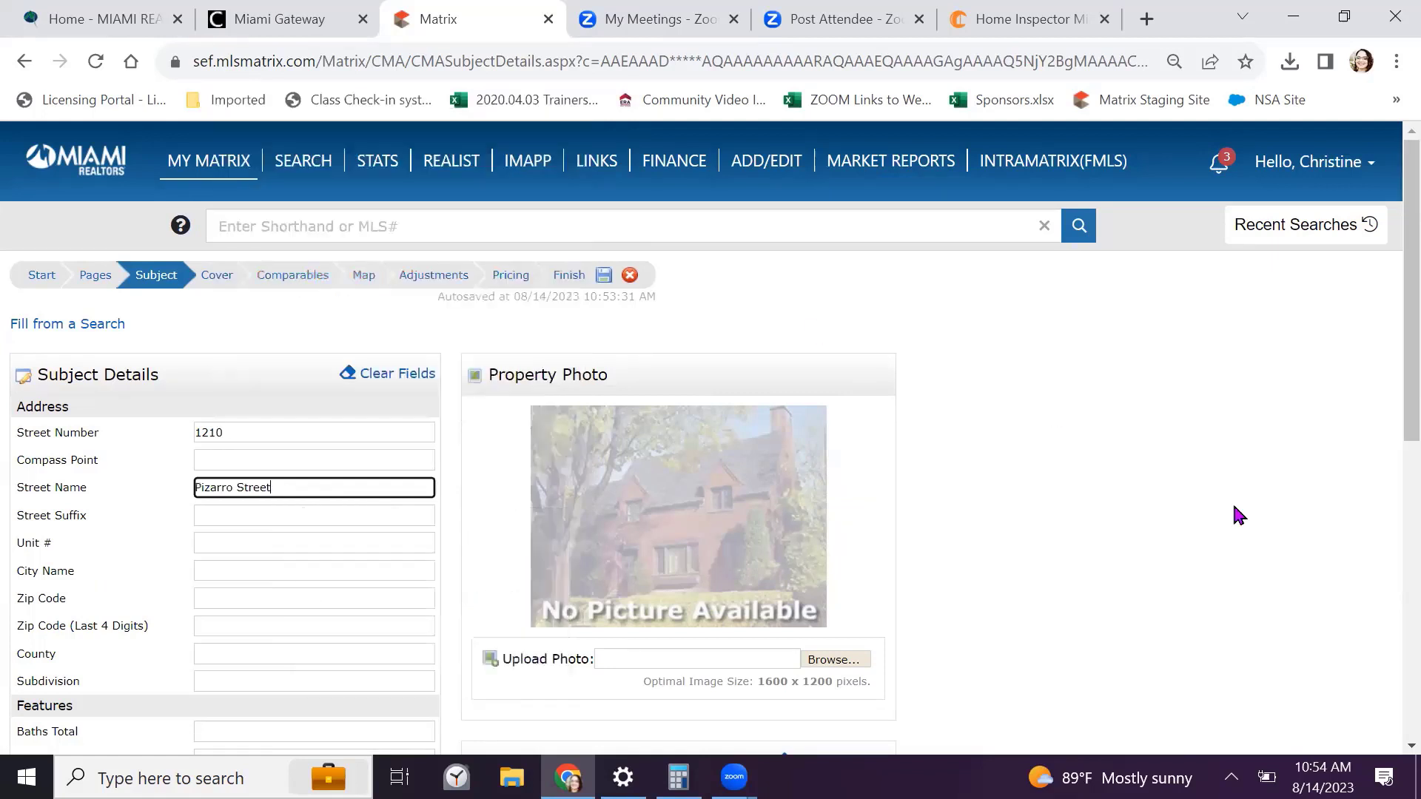
Set the subject's city to Coral Gables and zip code to 33134
click(209, 570)
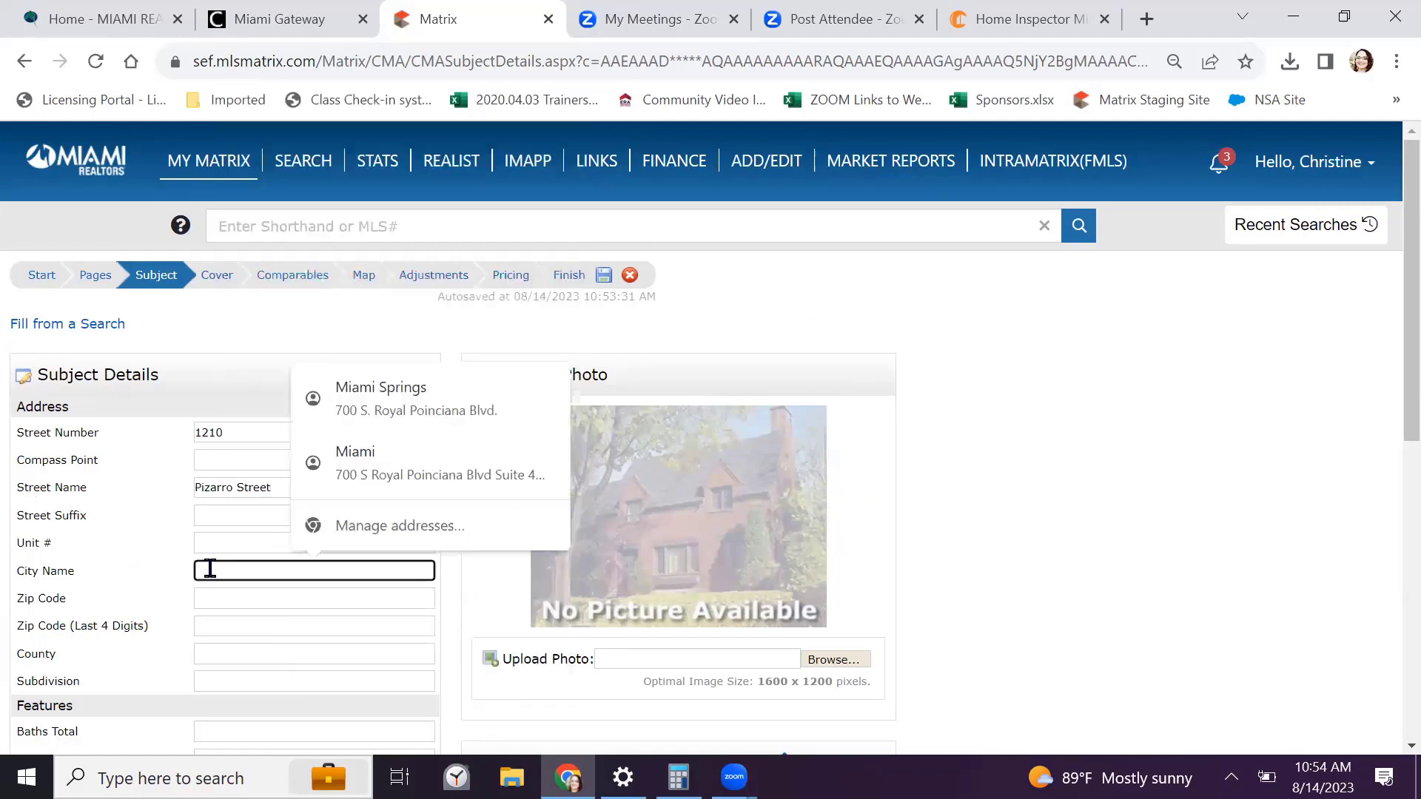
text(Miami)
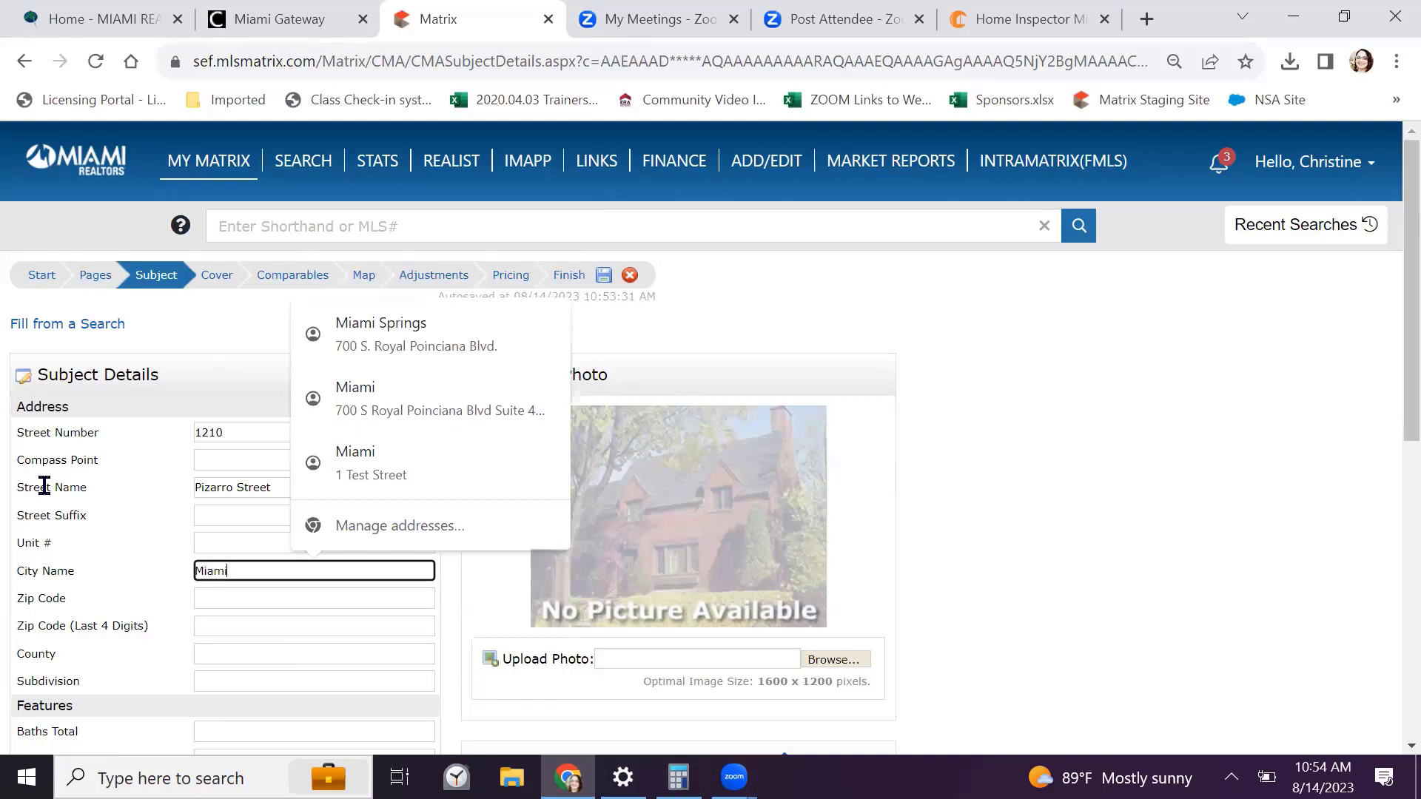
text(m)
key(BackSpace)
key(BackSpace)
key(BackSpace)
key(BackSpace)
text(Cor)
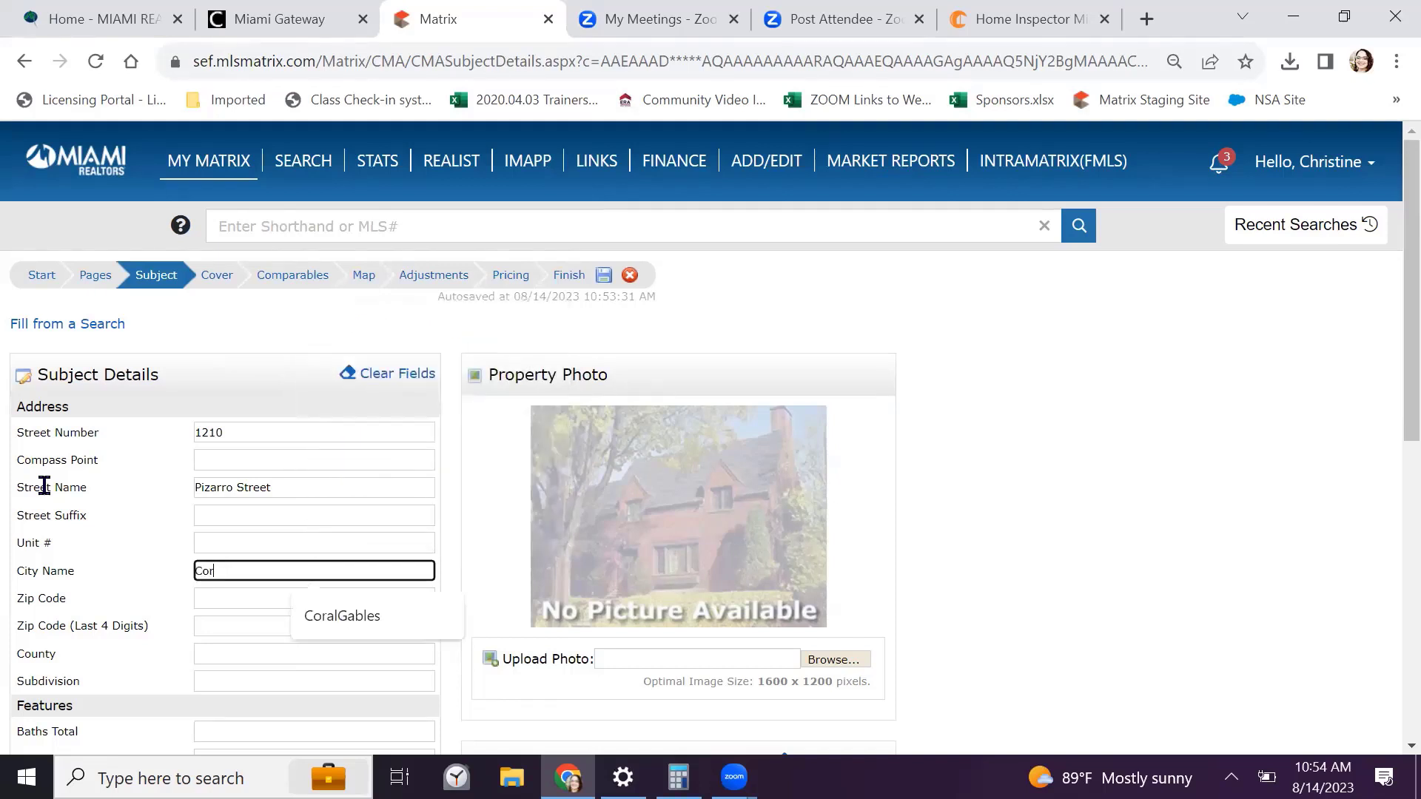
text(al Gables)
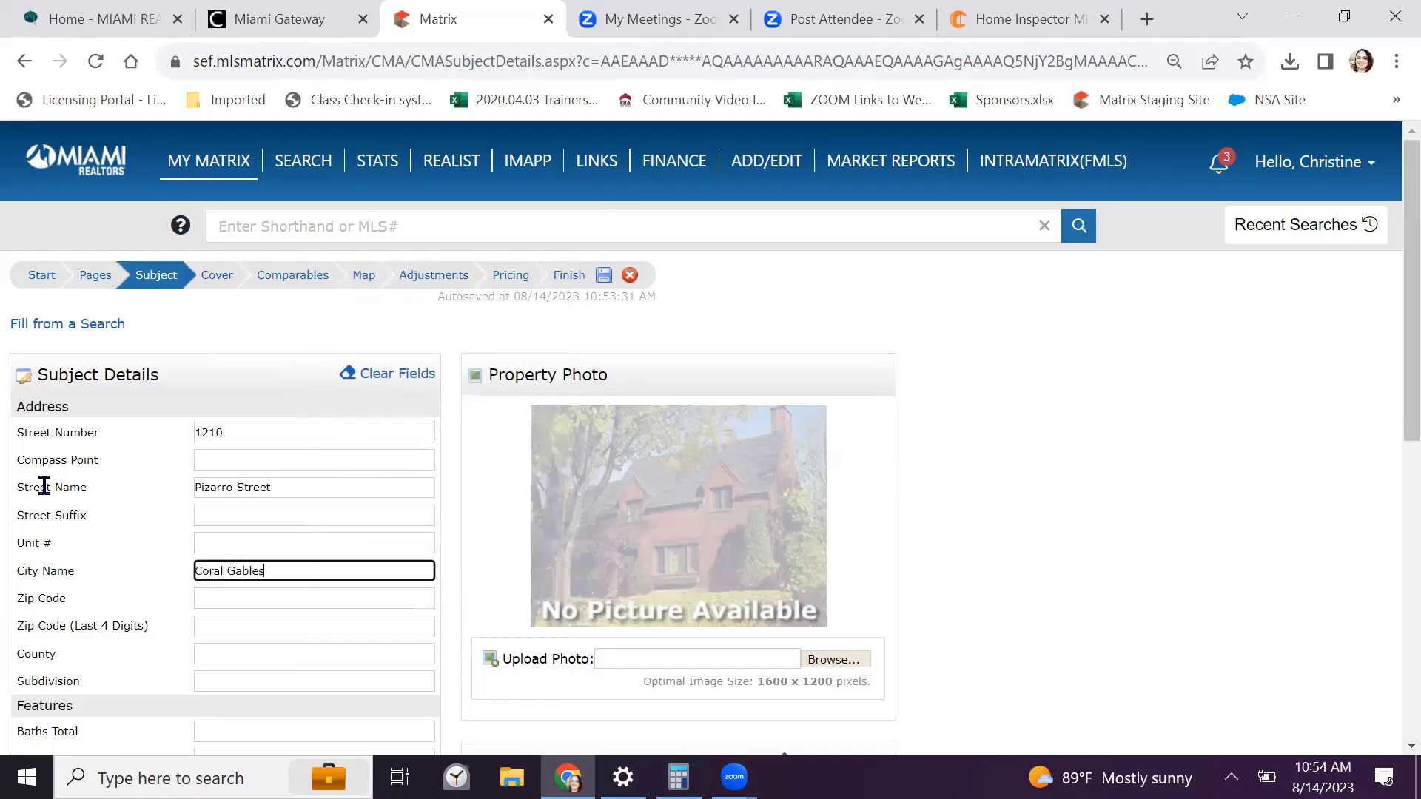
click(232, 598)
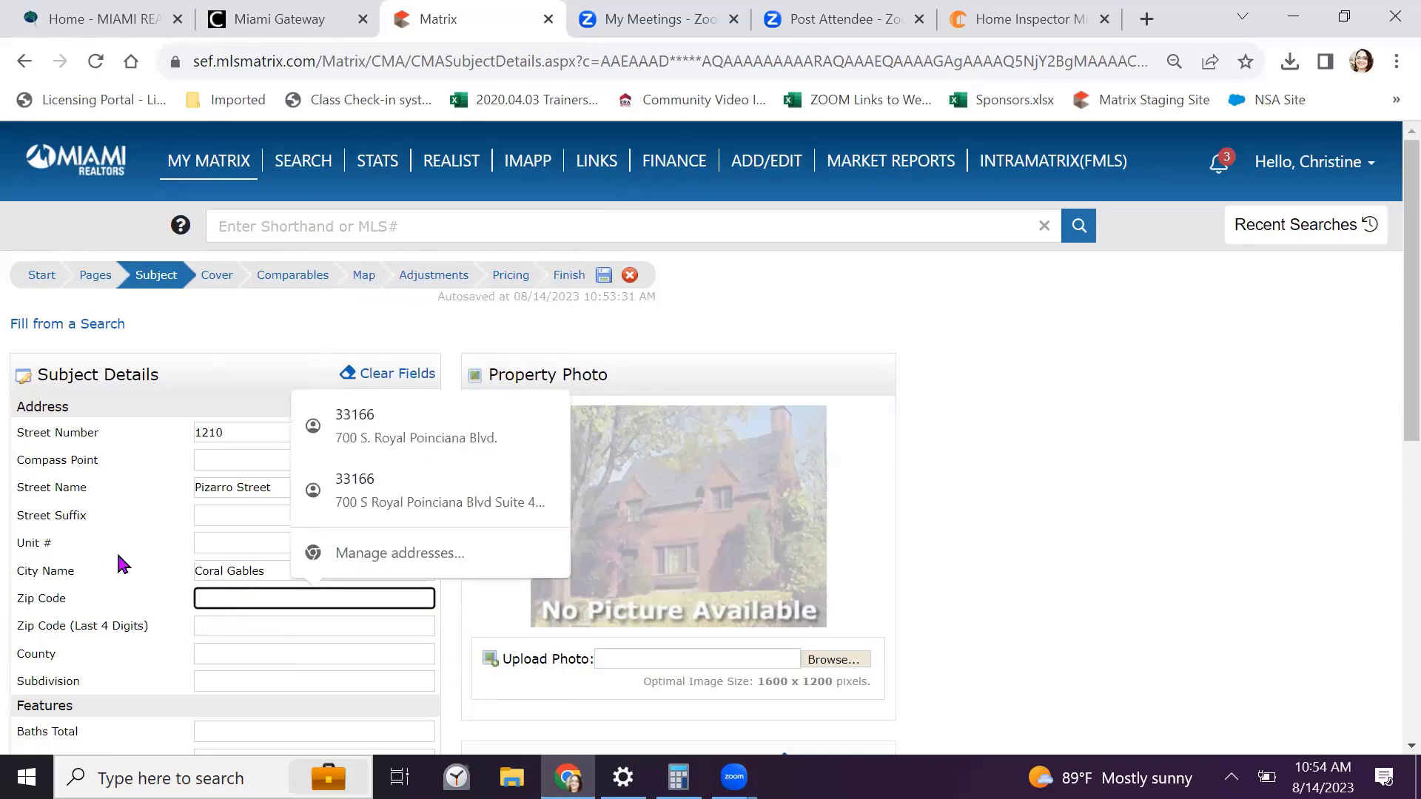
text(33134)
Enter 2 baths, 3 beds, 2 full baths, 0 half baths, pool N and 1 story
scroll(96, 542, down, 5)
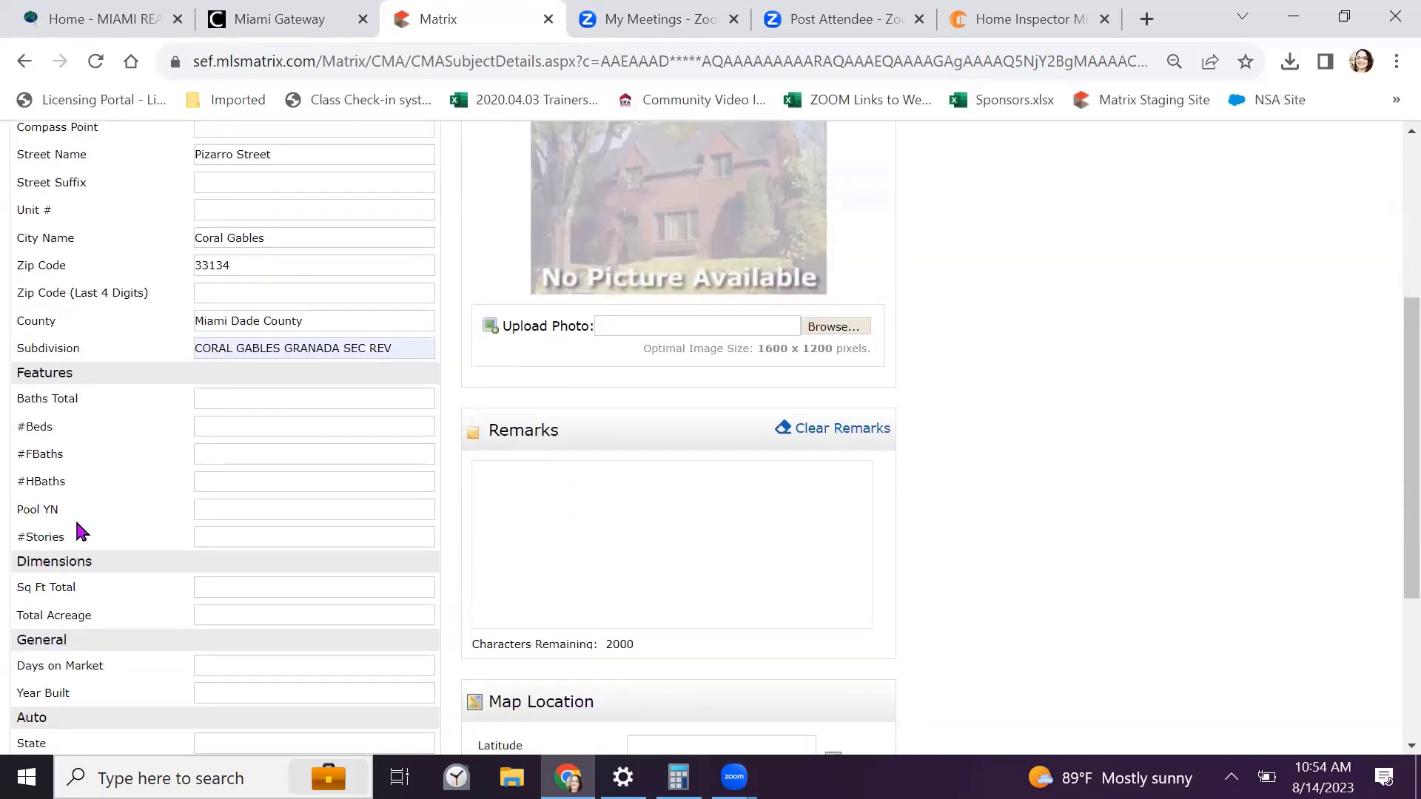
click(239, 396)
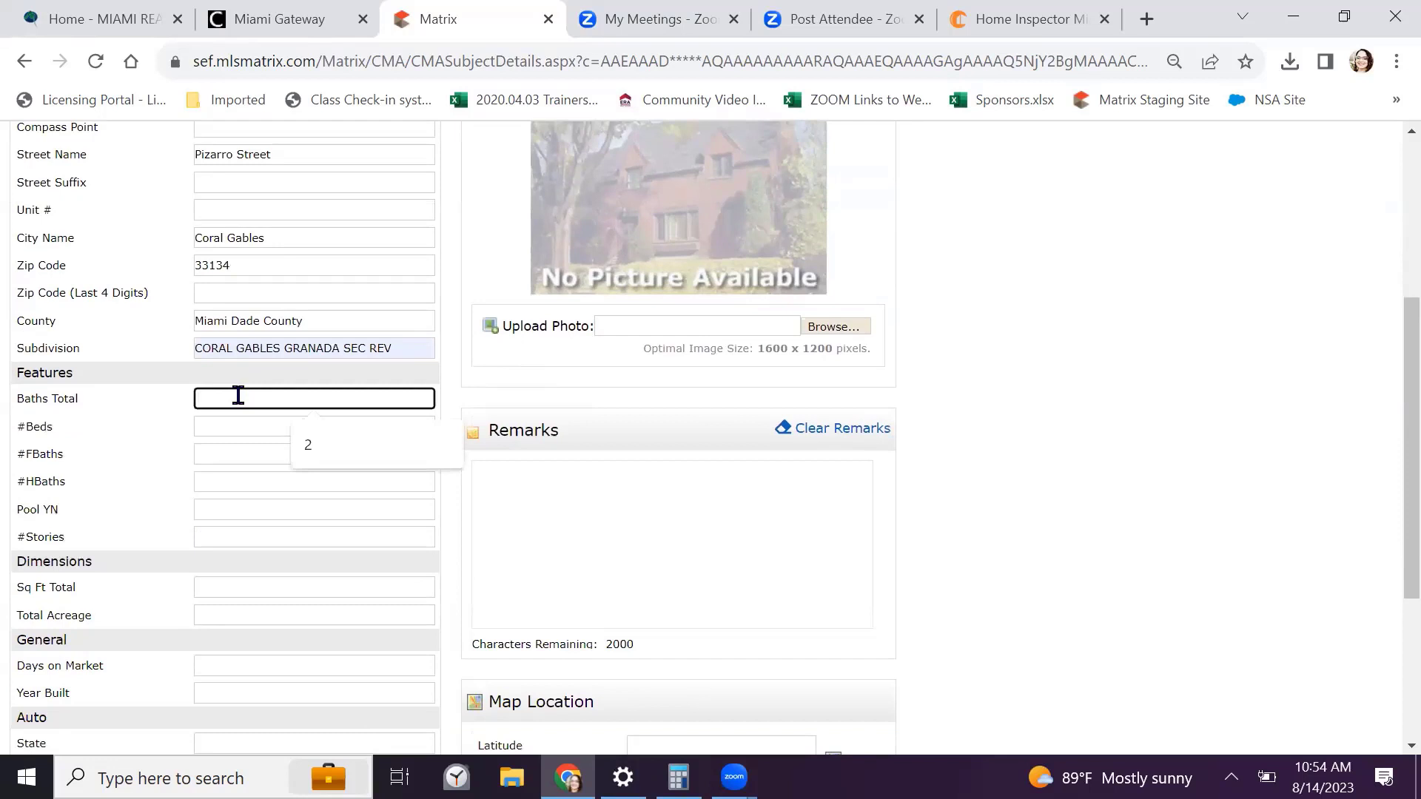
text(2)
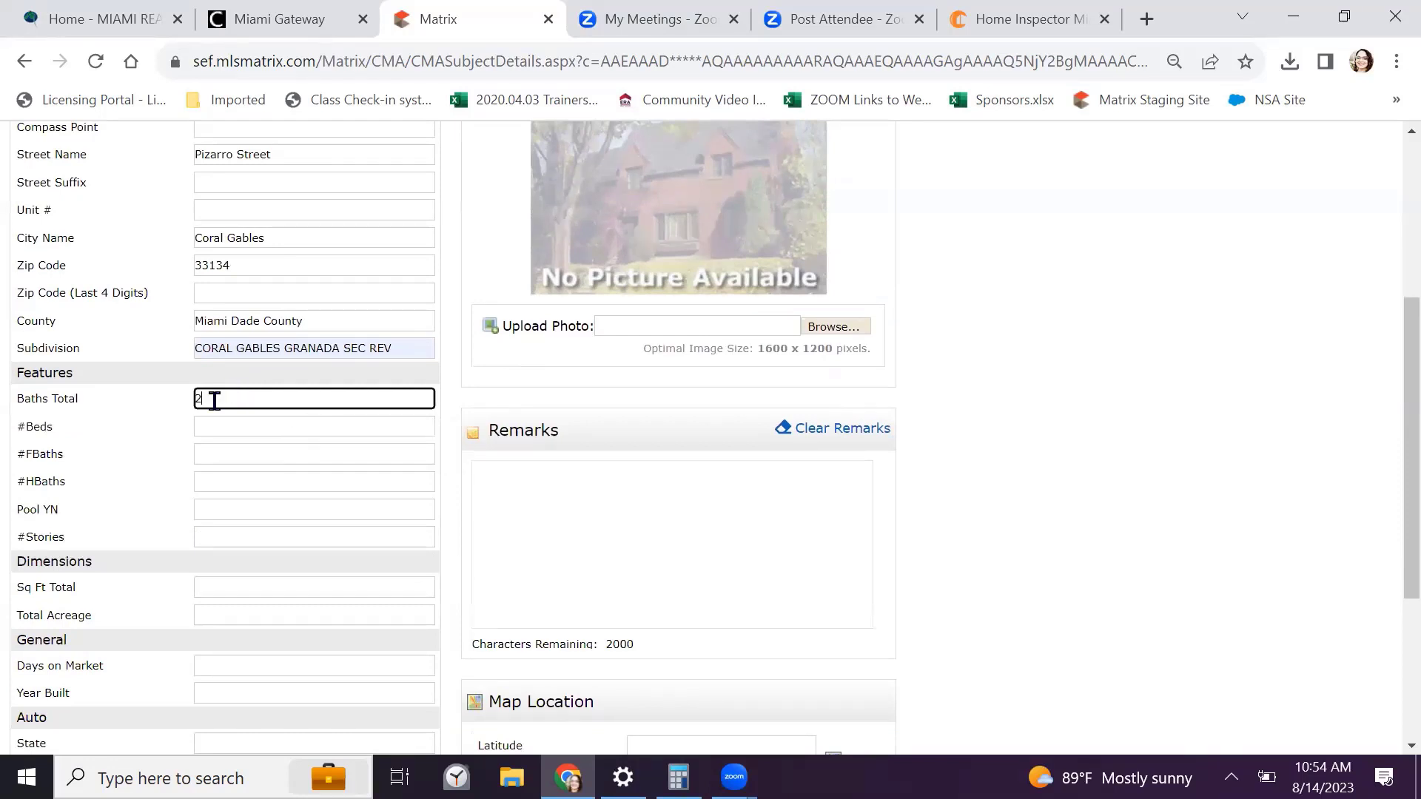
click(224, 427)
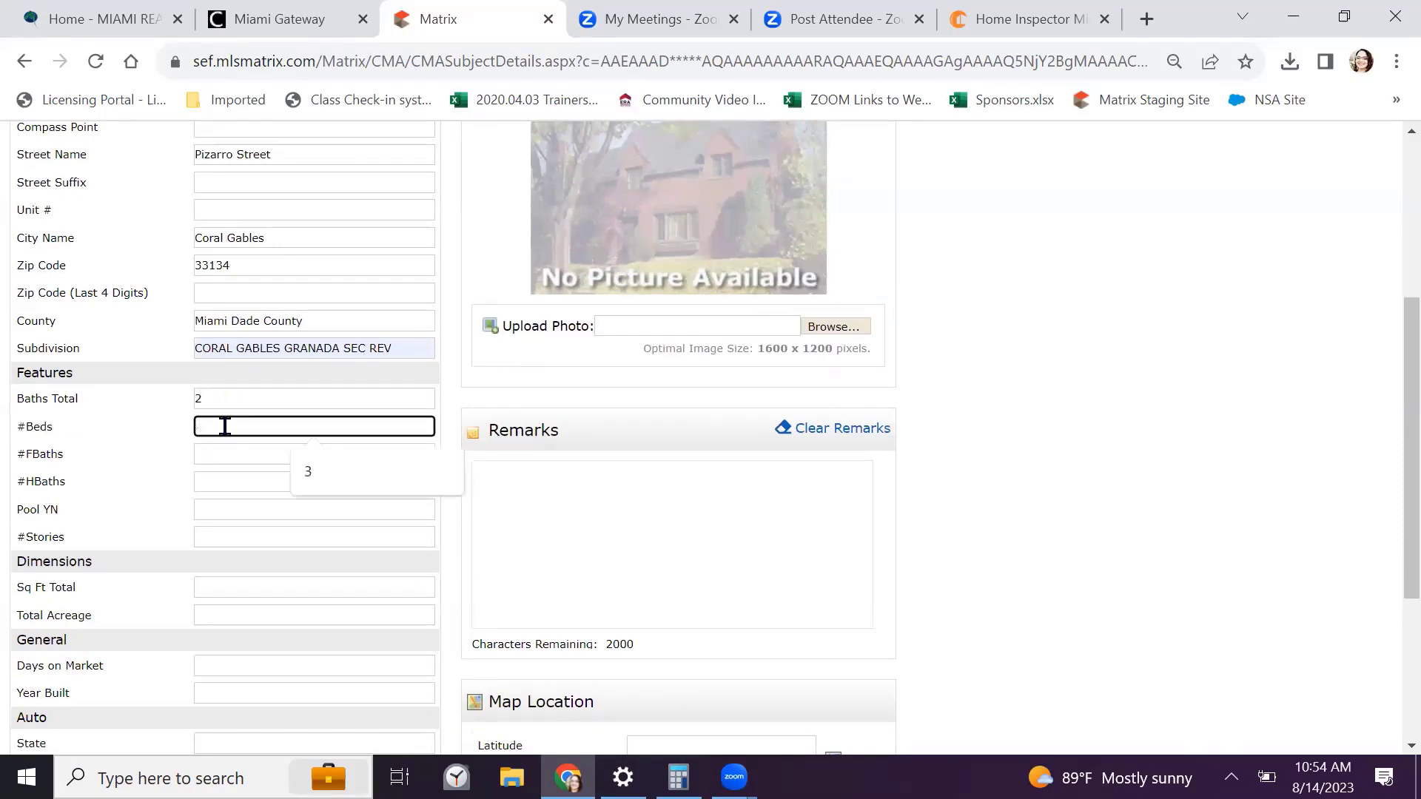
text(3)
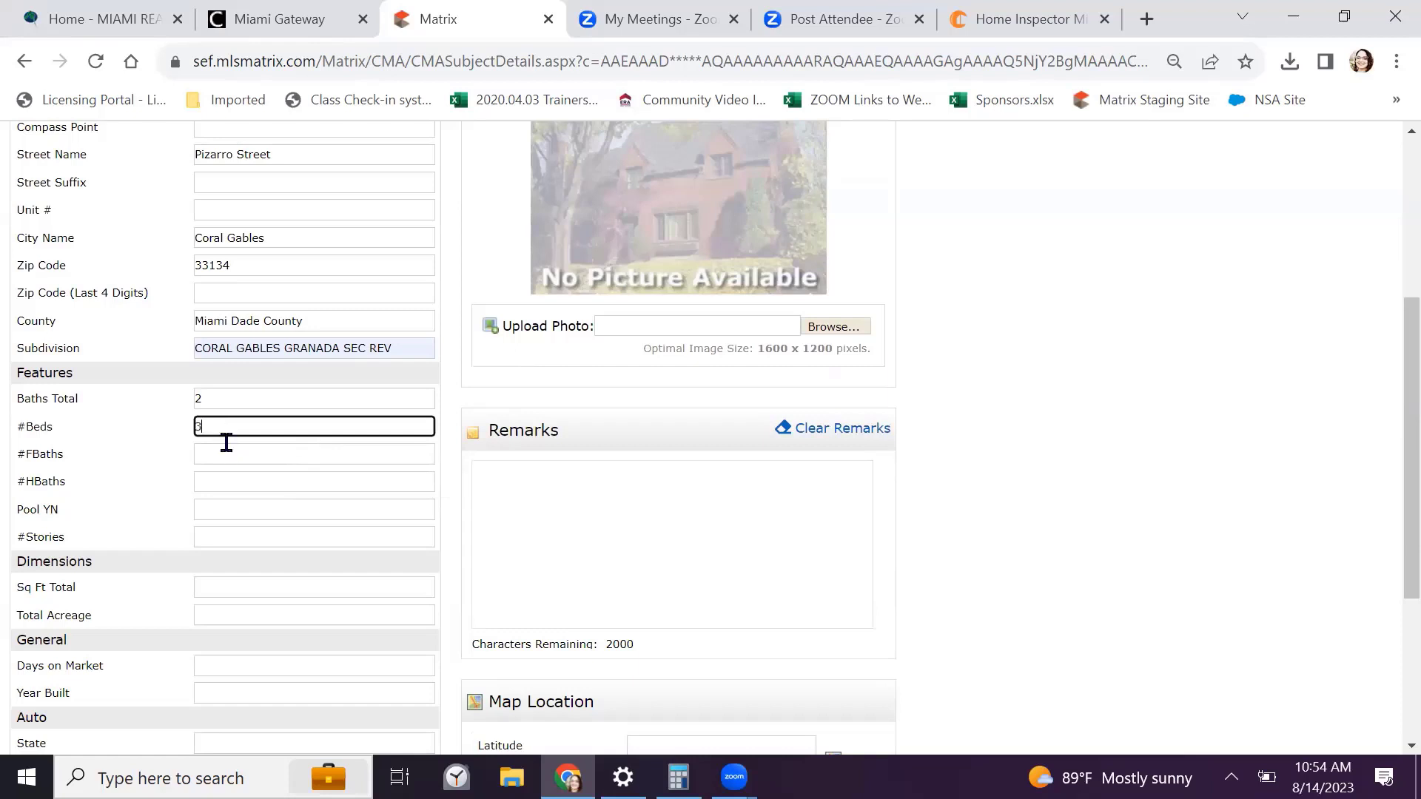
key(Tab)
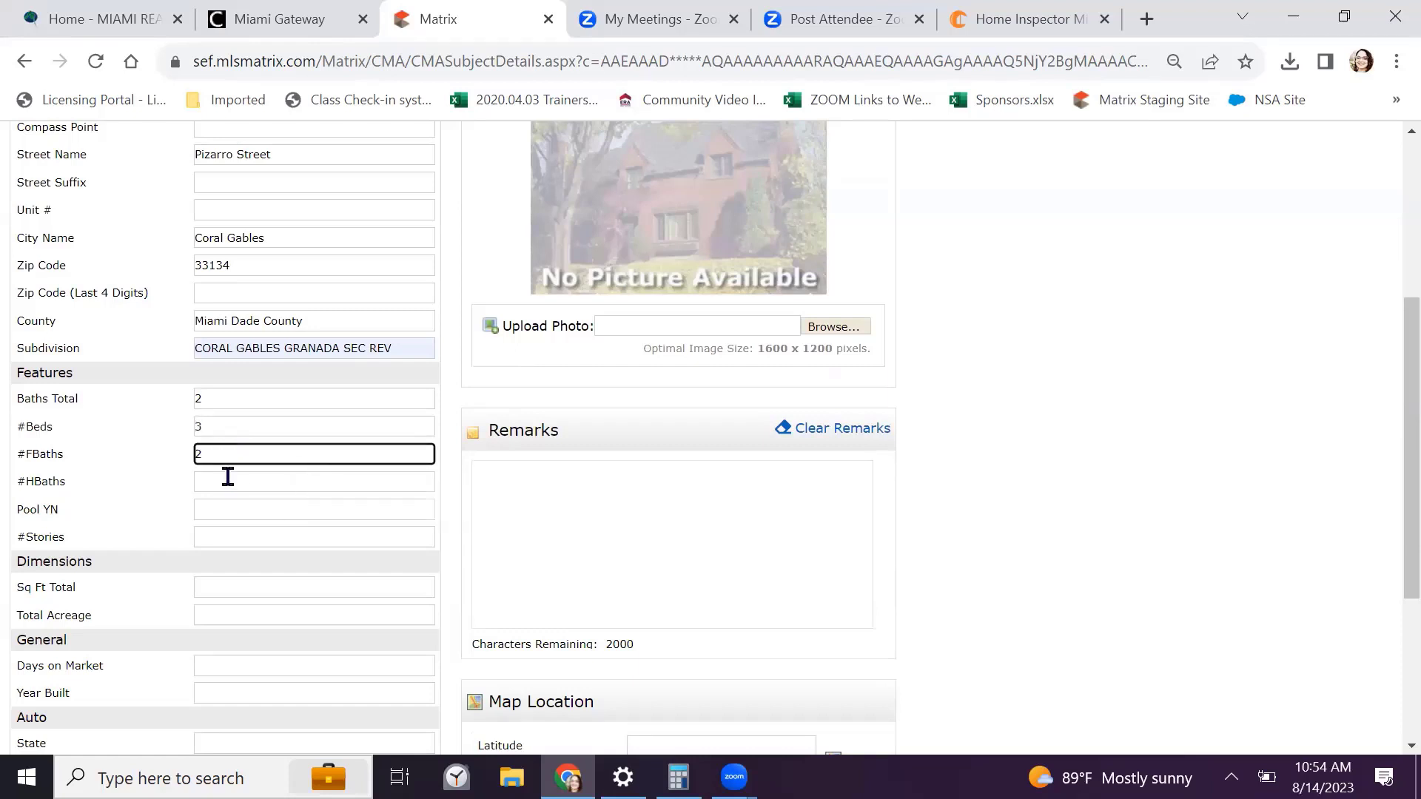
text(2)
click(228, 477)
text(0)
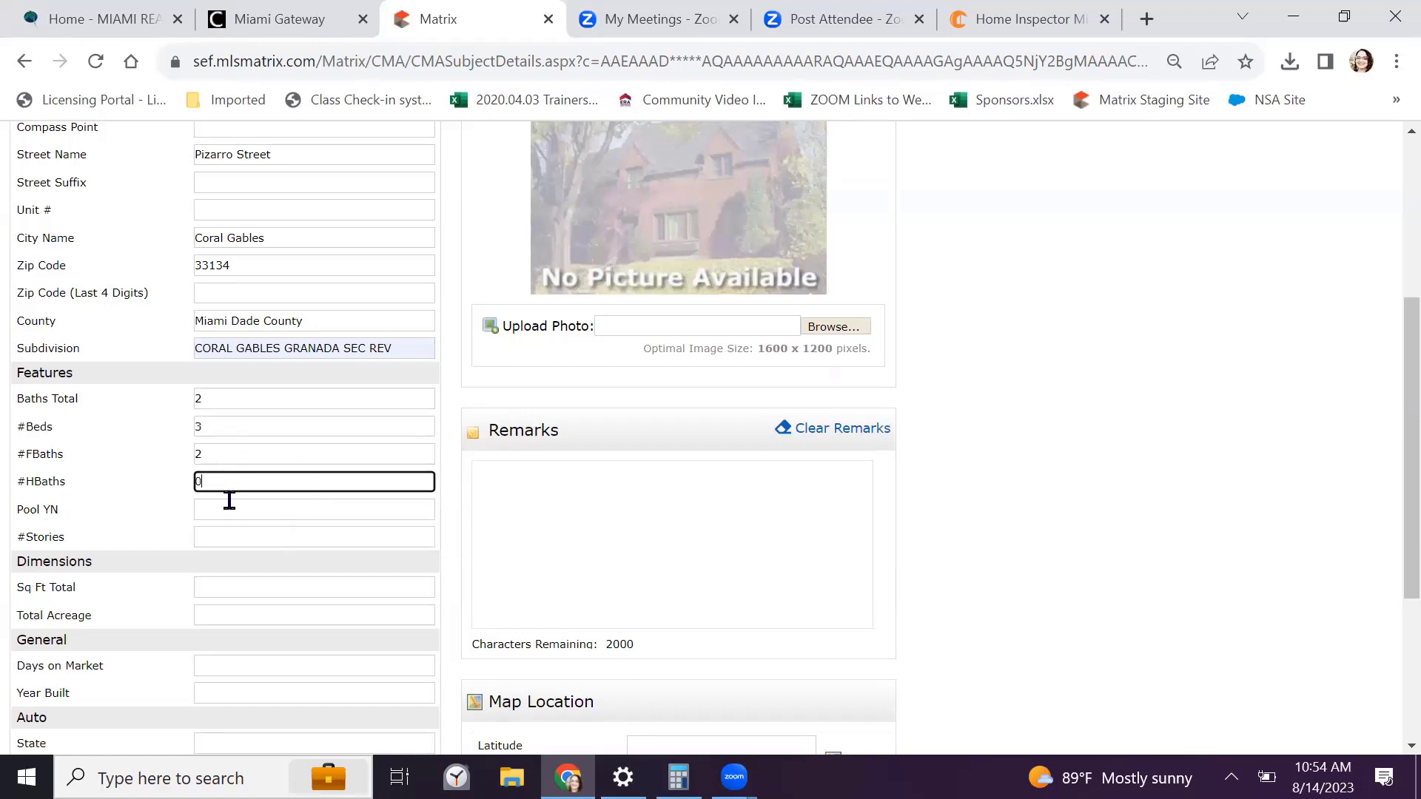
click(229, 500)
text(N)
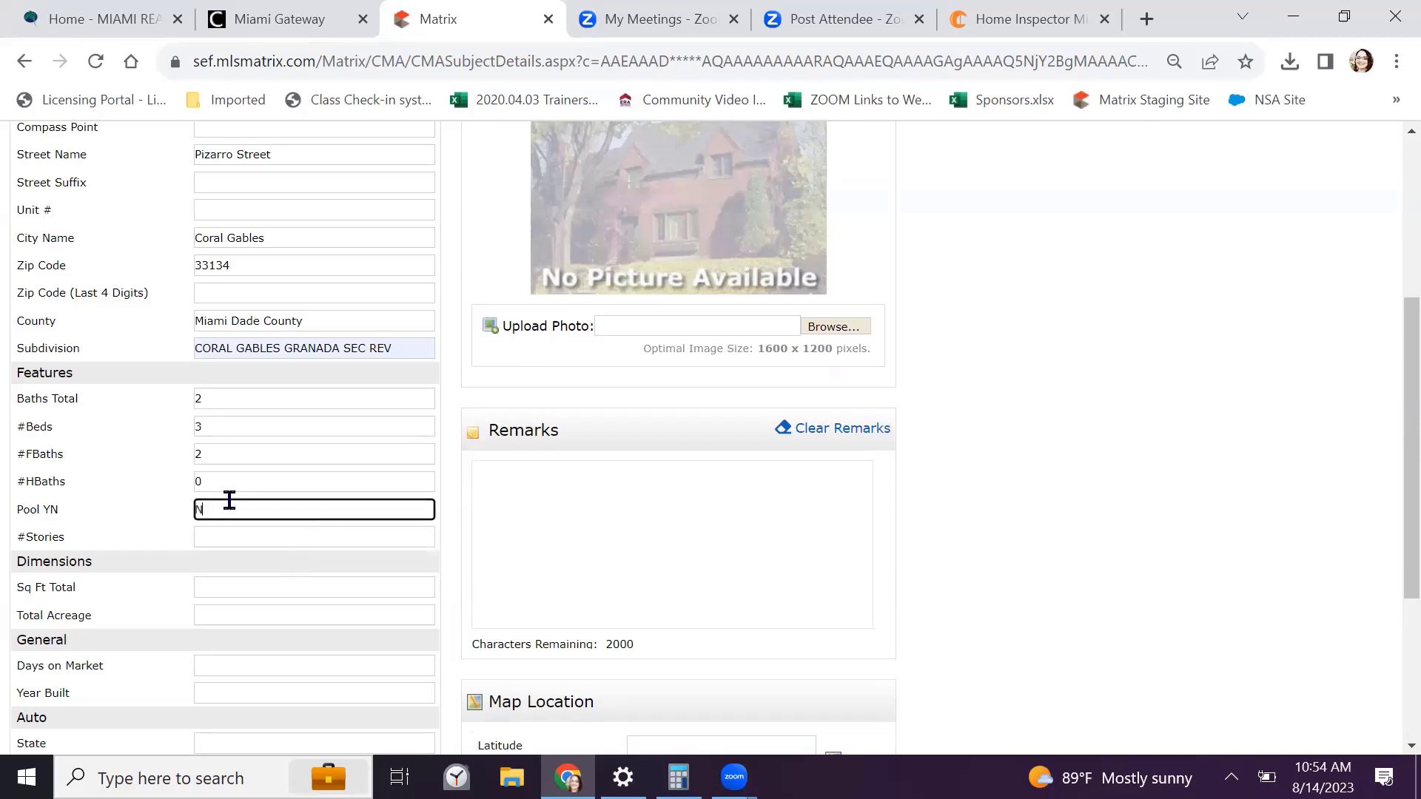
click(228, 538)
text(1)
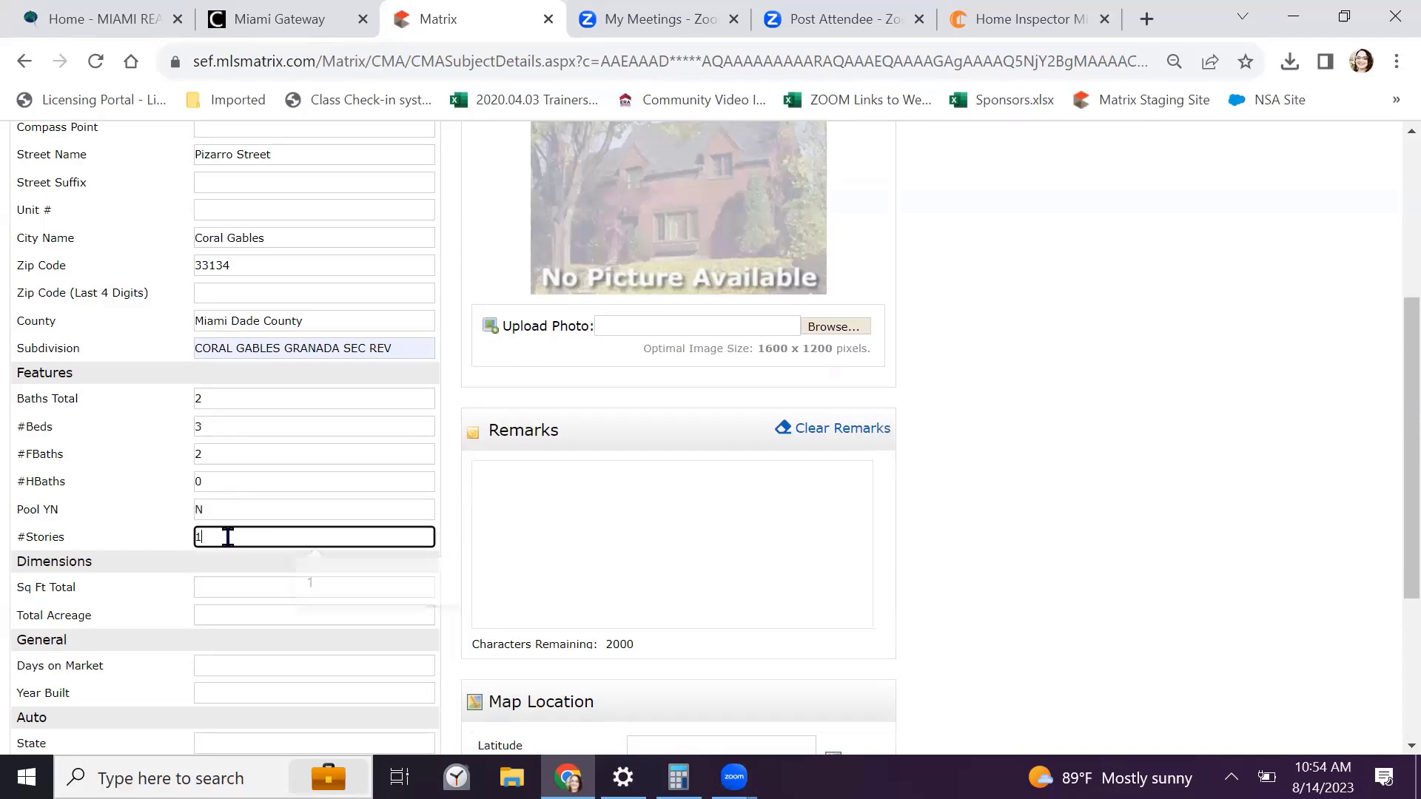
click(1216, 629)
Set the subject's total square footage to 5250
click(215, 586)
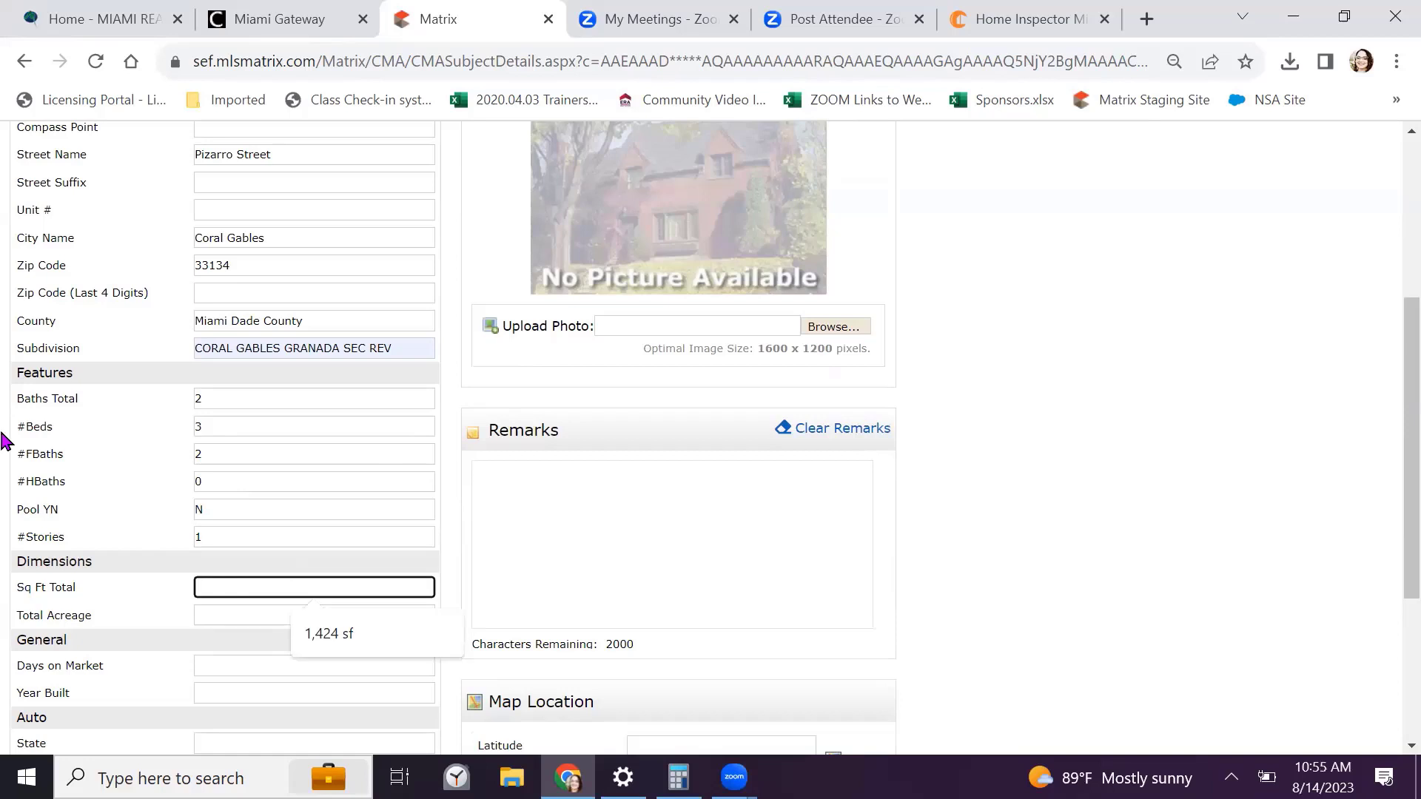
text(5250)
scroll(6, 442, down, 3)
click(222, 444)
click(212, 468)
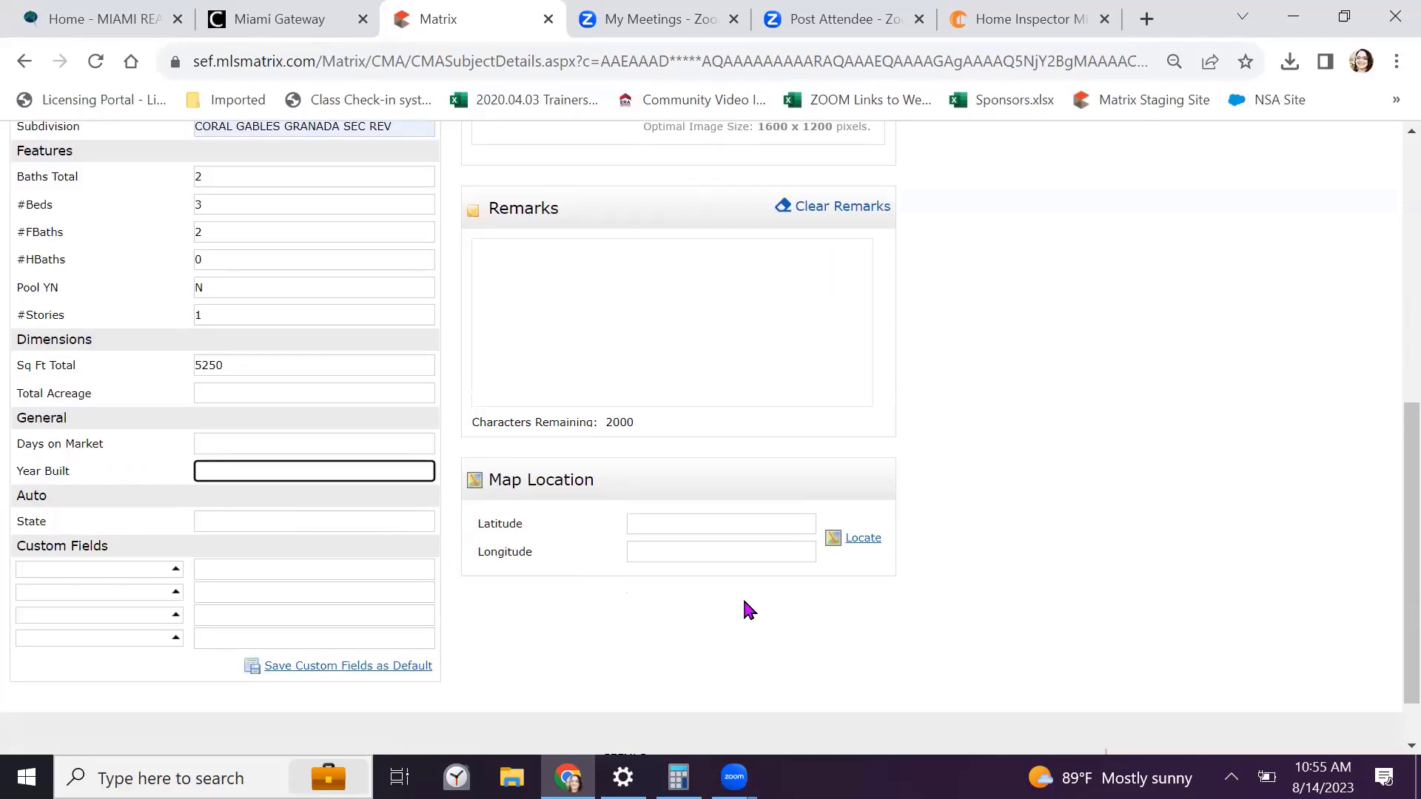
click(1021, 659)
scroll(1027, 478, up, 5)
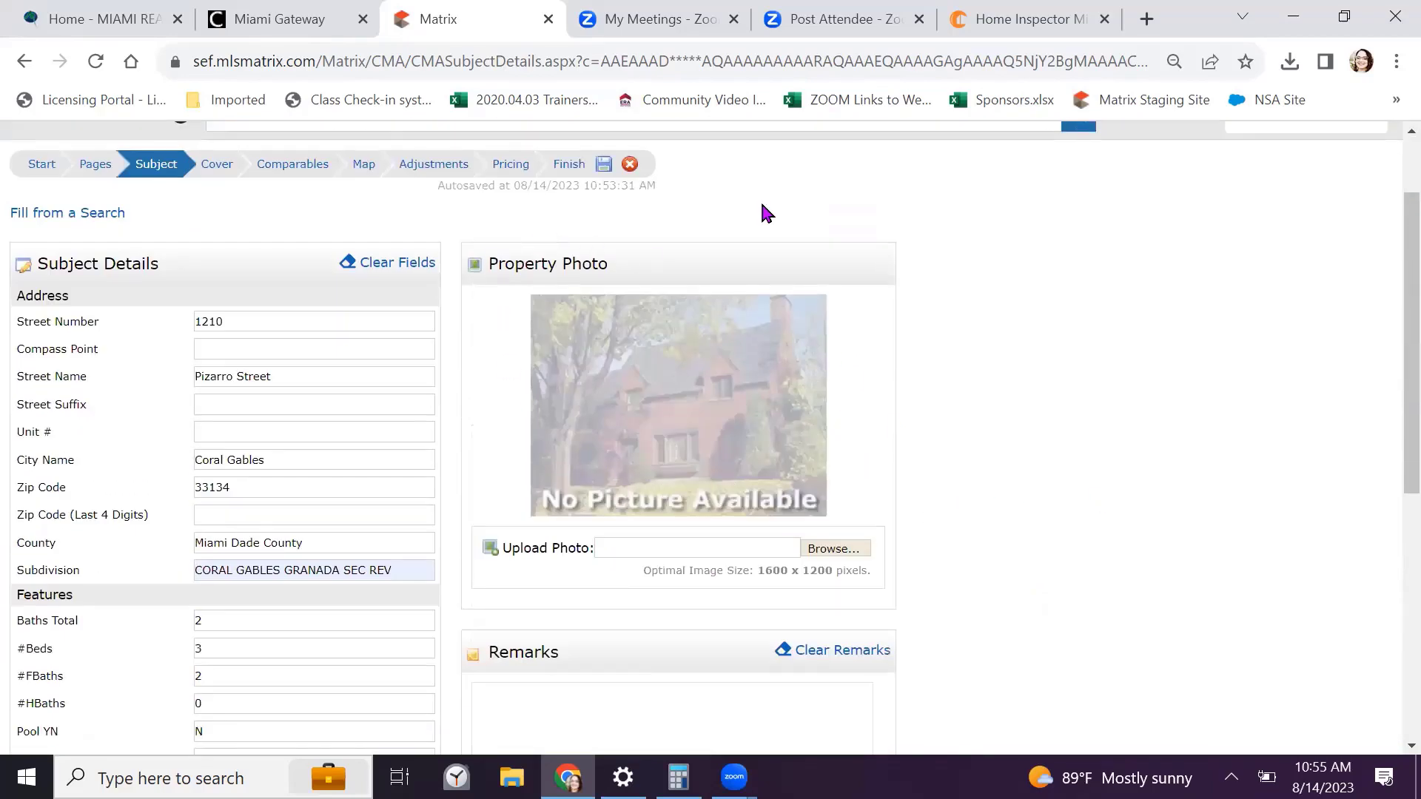
Upload the pool-house photo collage as the subject property photo
click(833, 550)
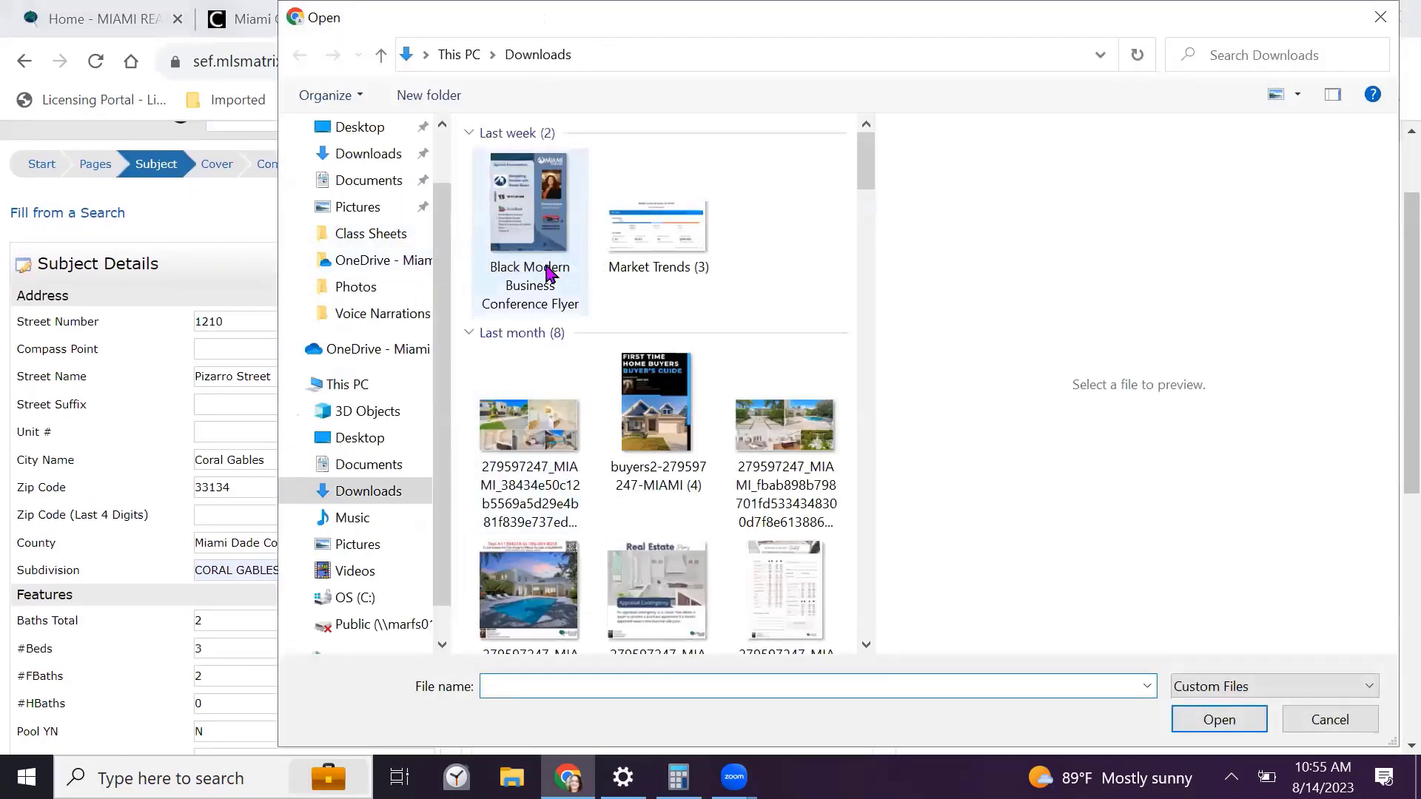
scroll(548, 280, down, 3)
scroll(535, 432, up, 3)
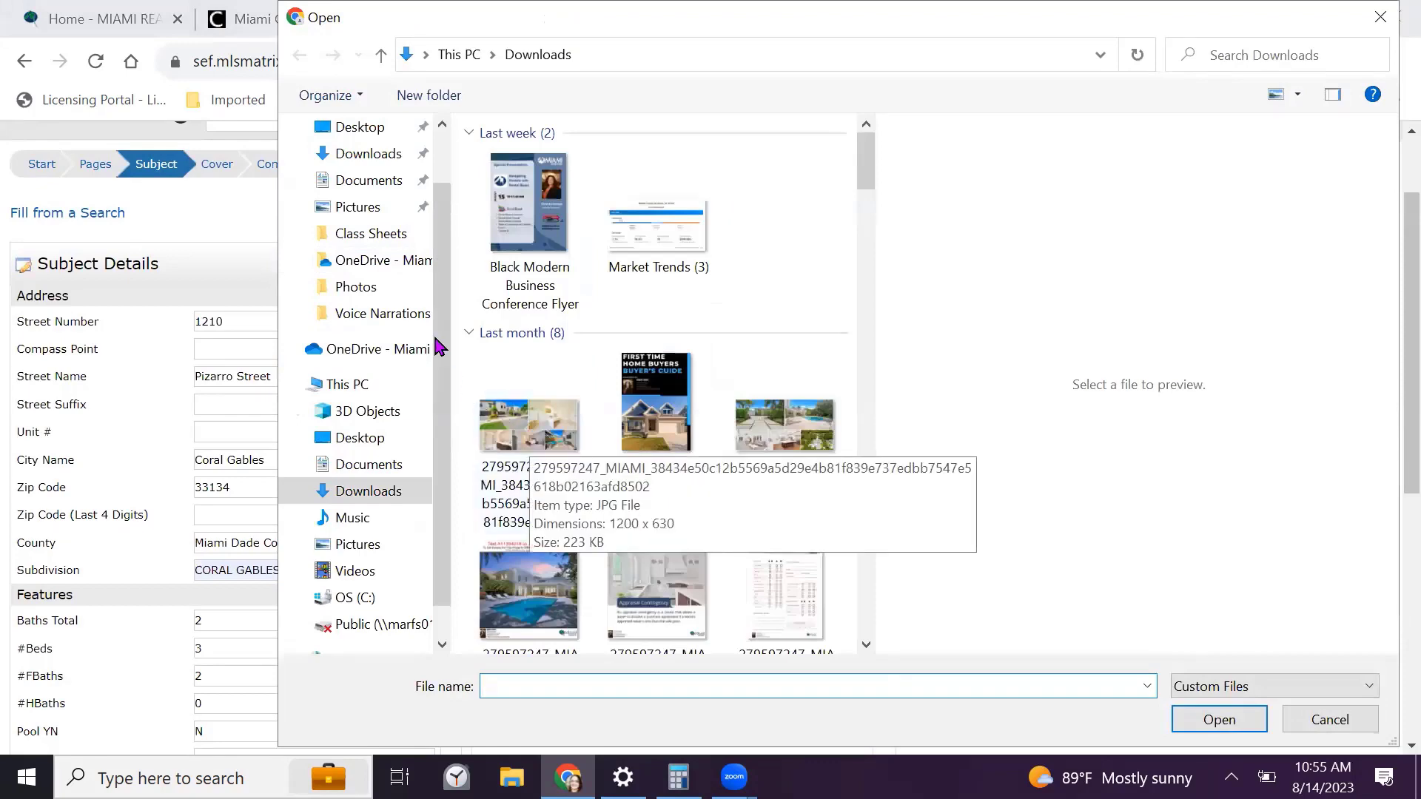
click(520, 431)
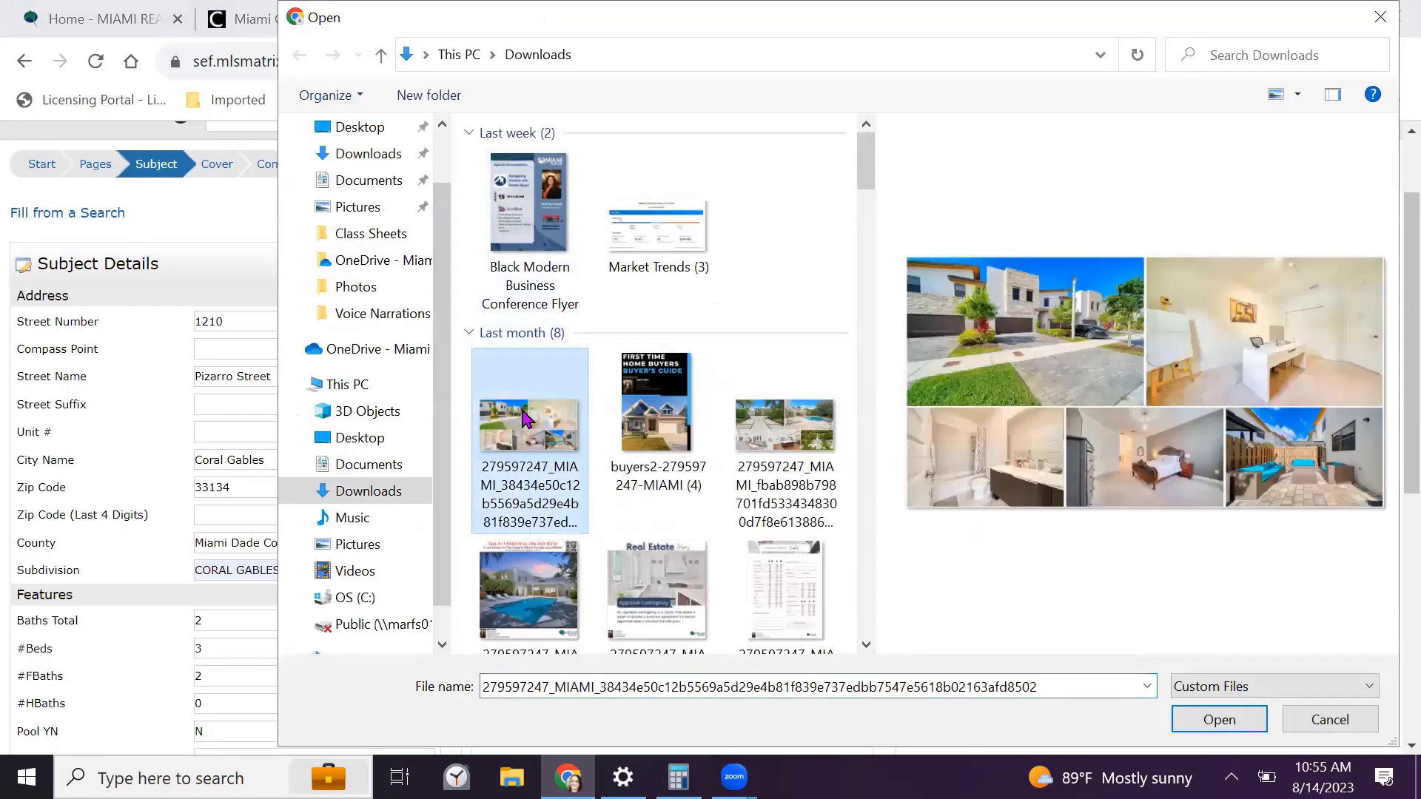
click(773, 429)
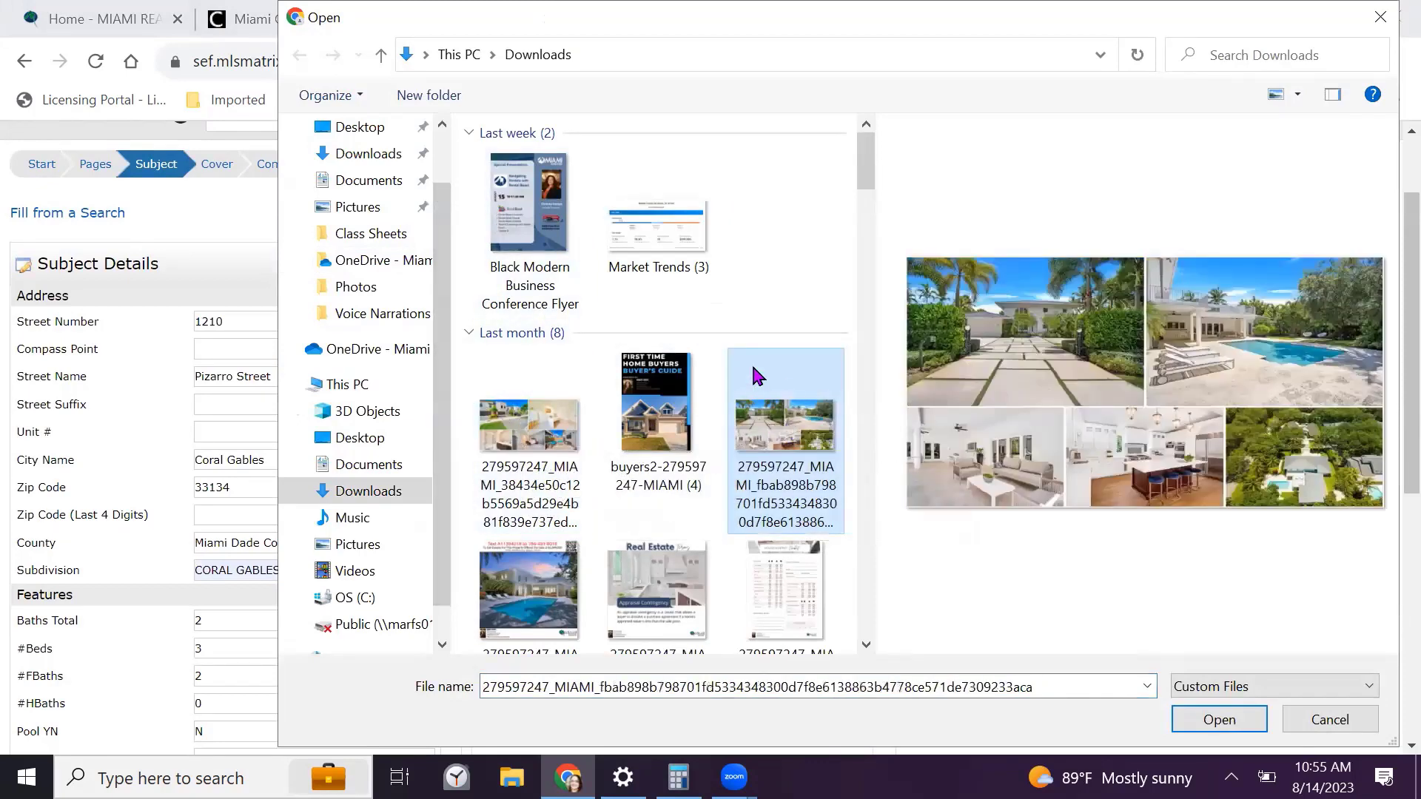
click(1217, 720)
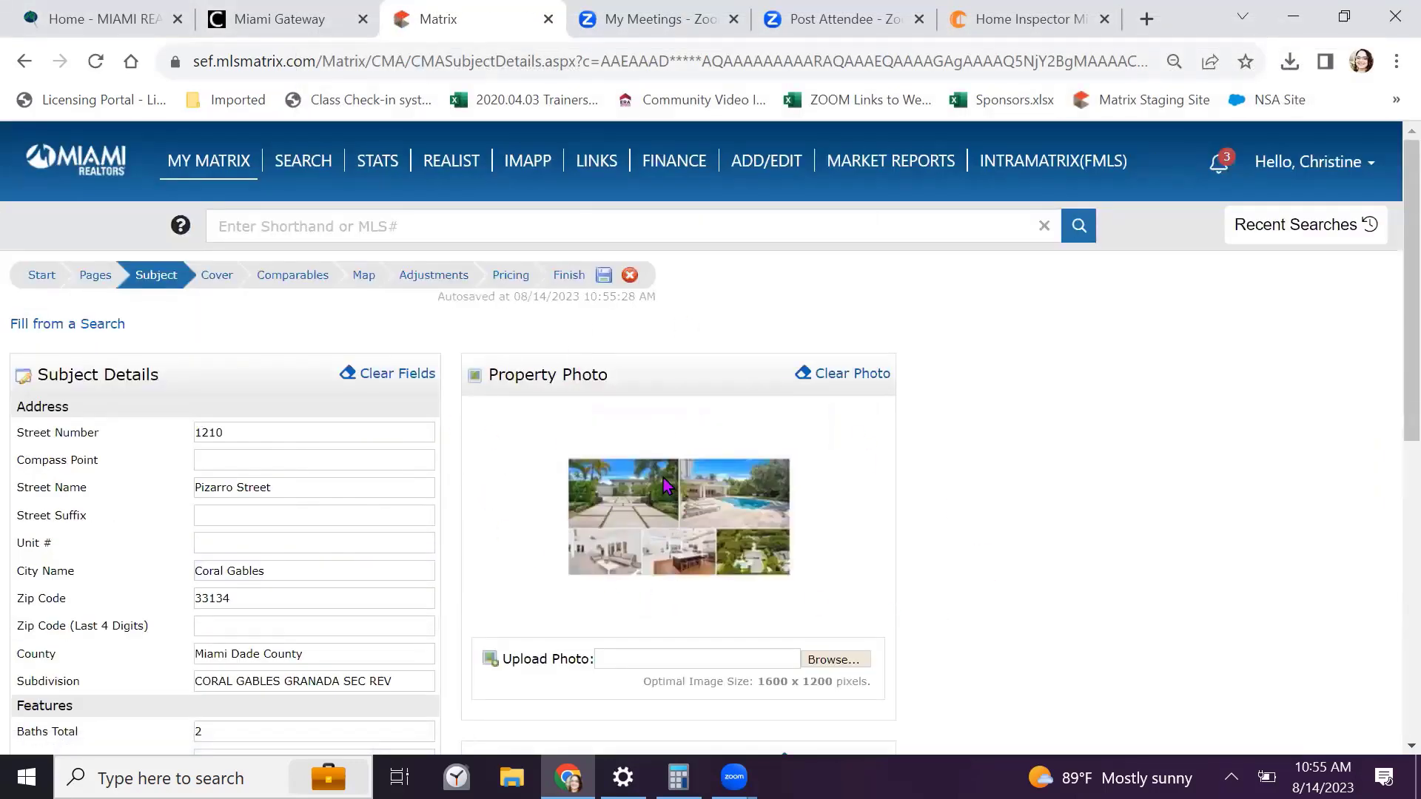
Bring the empty Map Location latitude and longitude panel into view below the remarks
scroll(789, 518, down, 5)
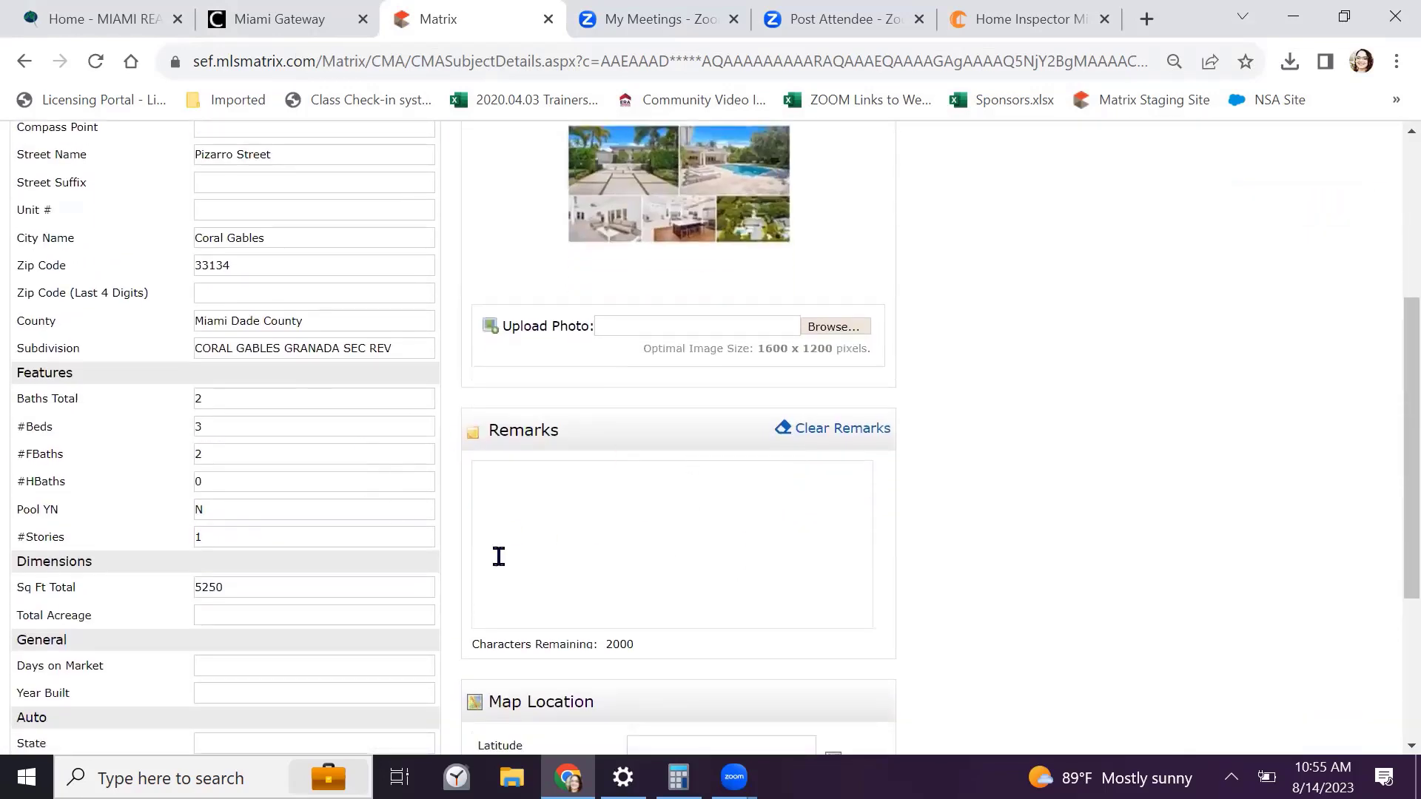
click(559, 502)
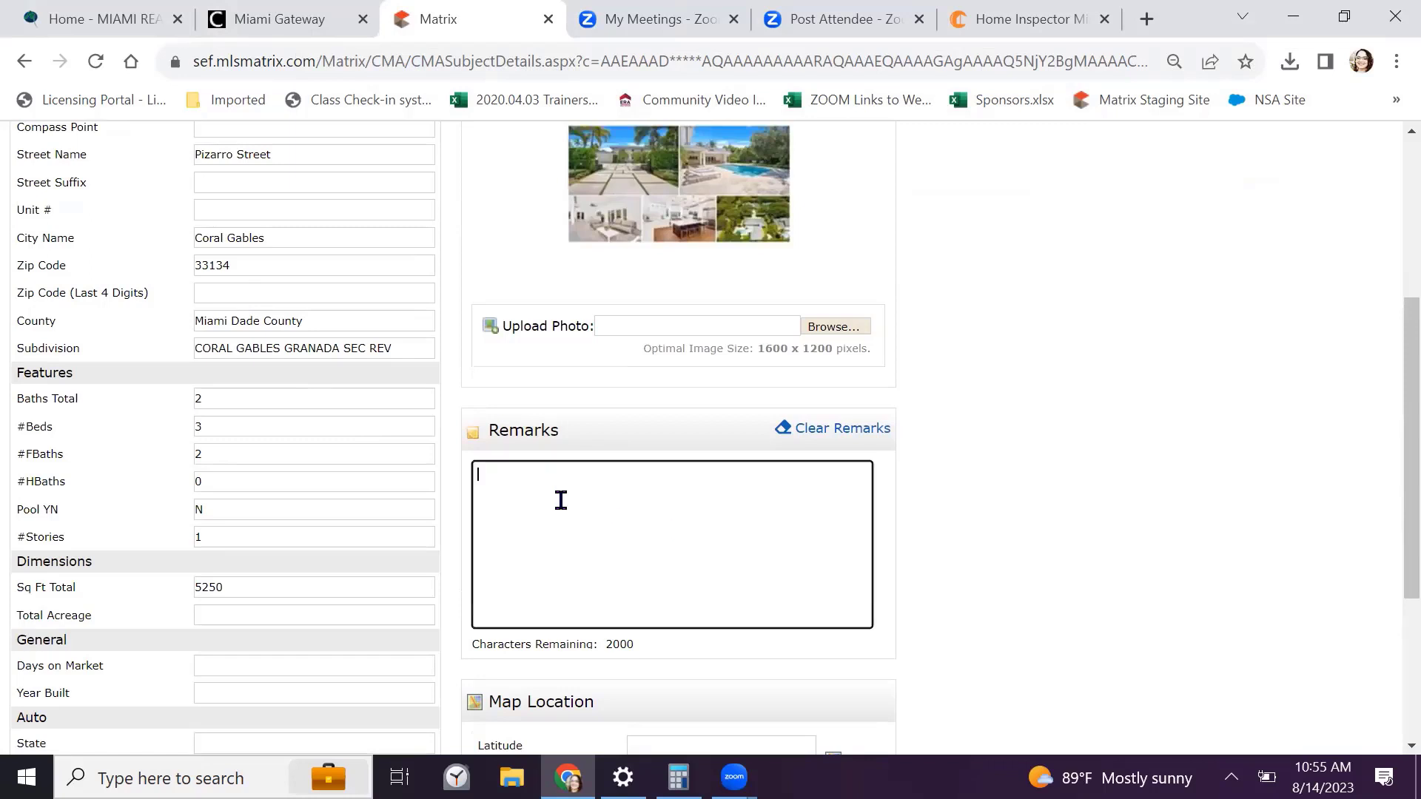
scroll(682, 504, down, 4)
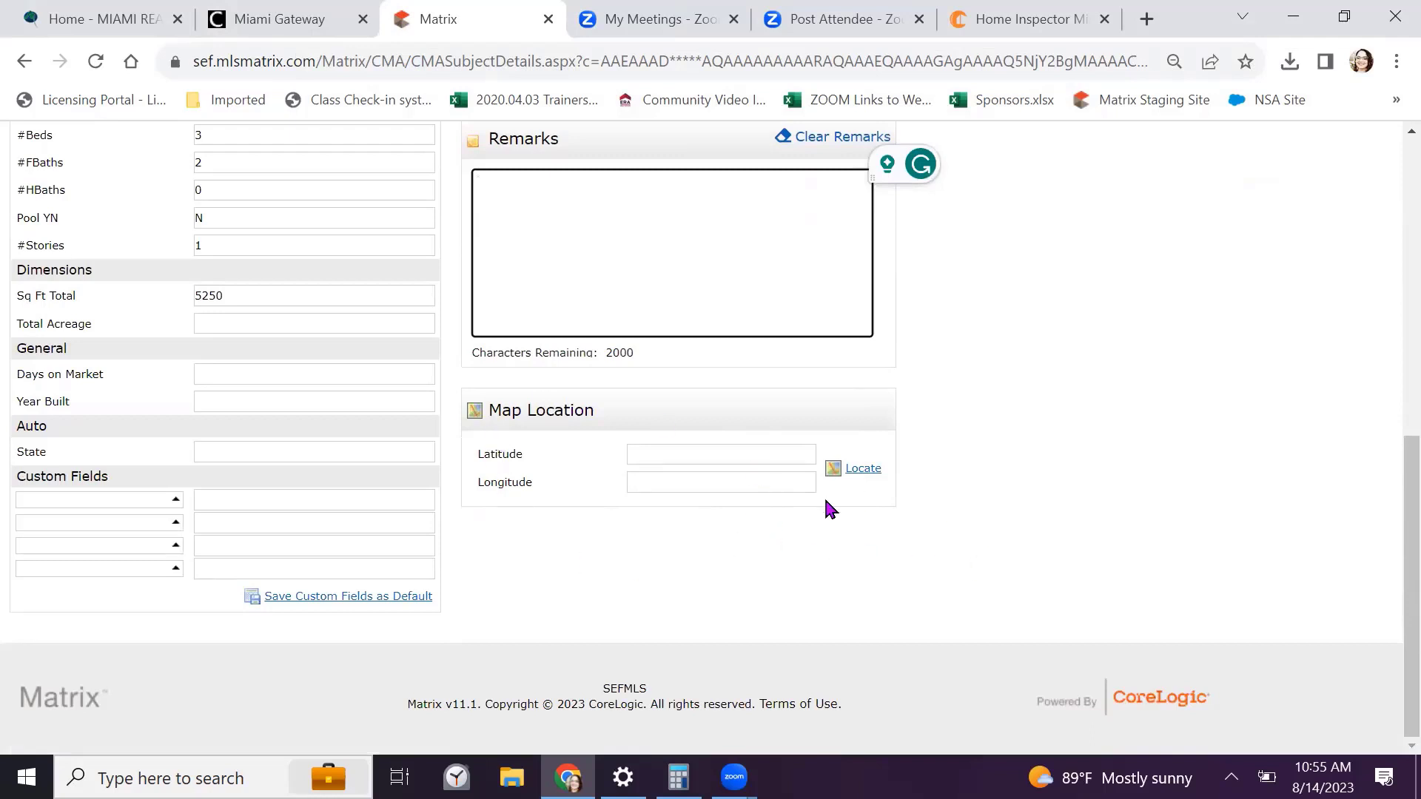
scroll(641, 543, up, 3)
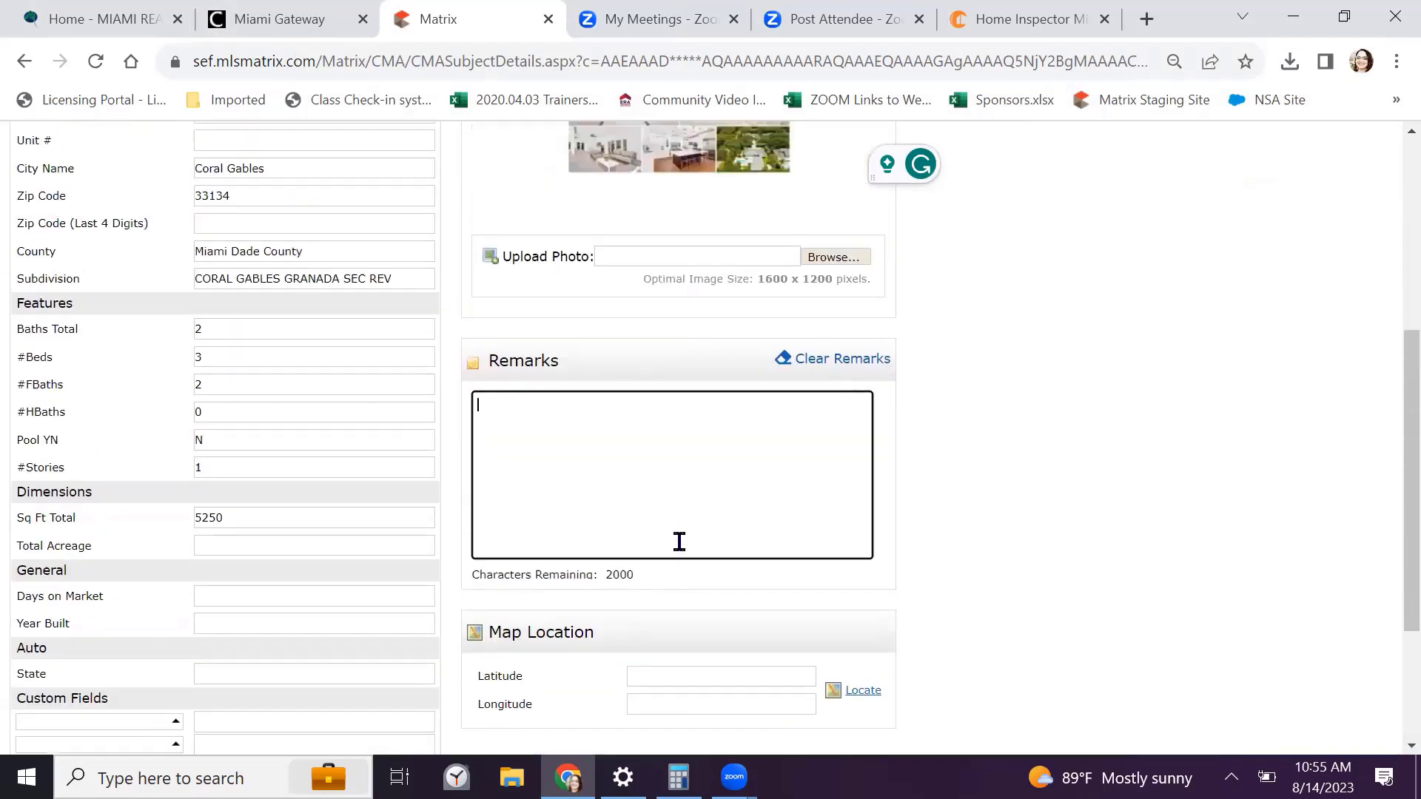
scroll(686, 553, up, 5)
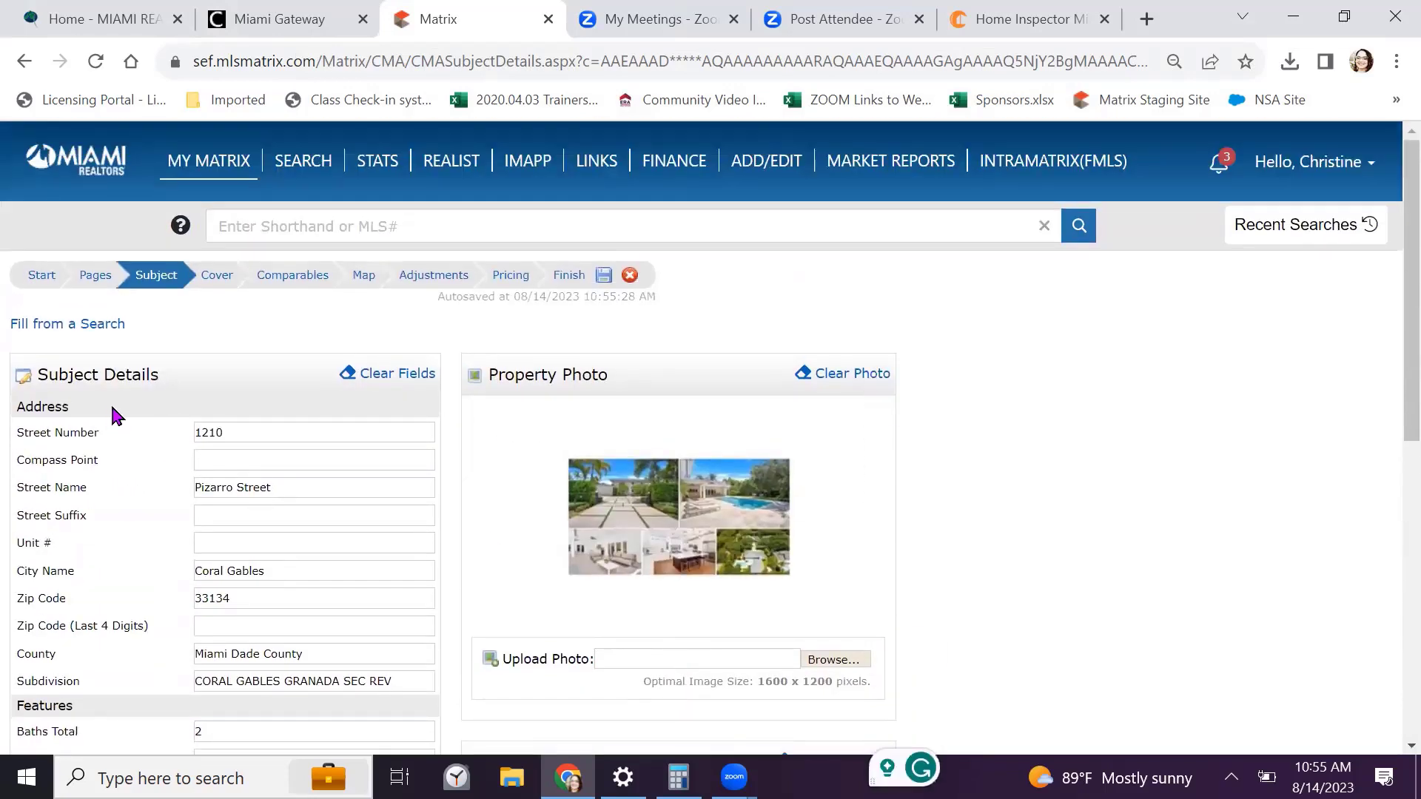
scroll(429, 329, down, 6)
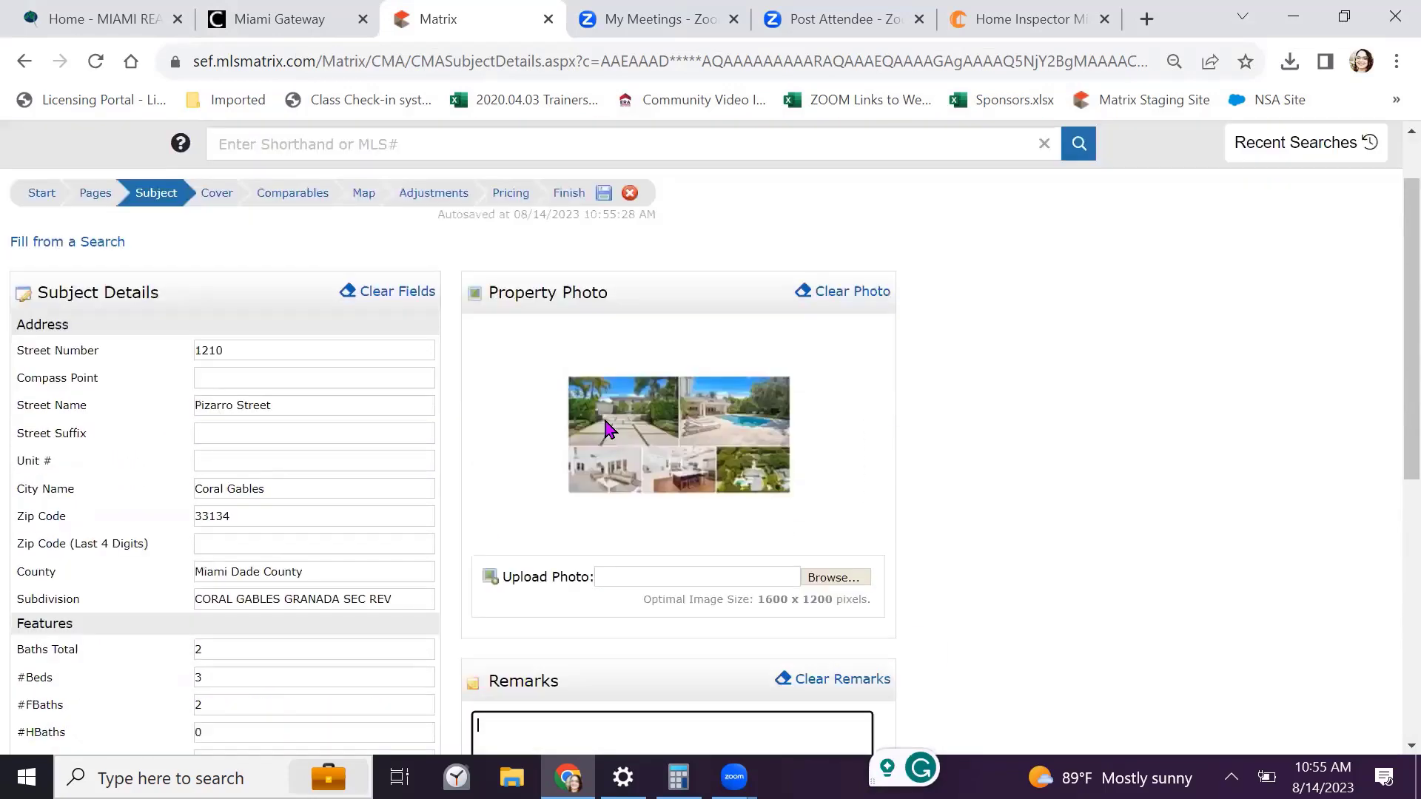
scroll(629, 444, down, 1)
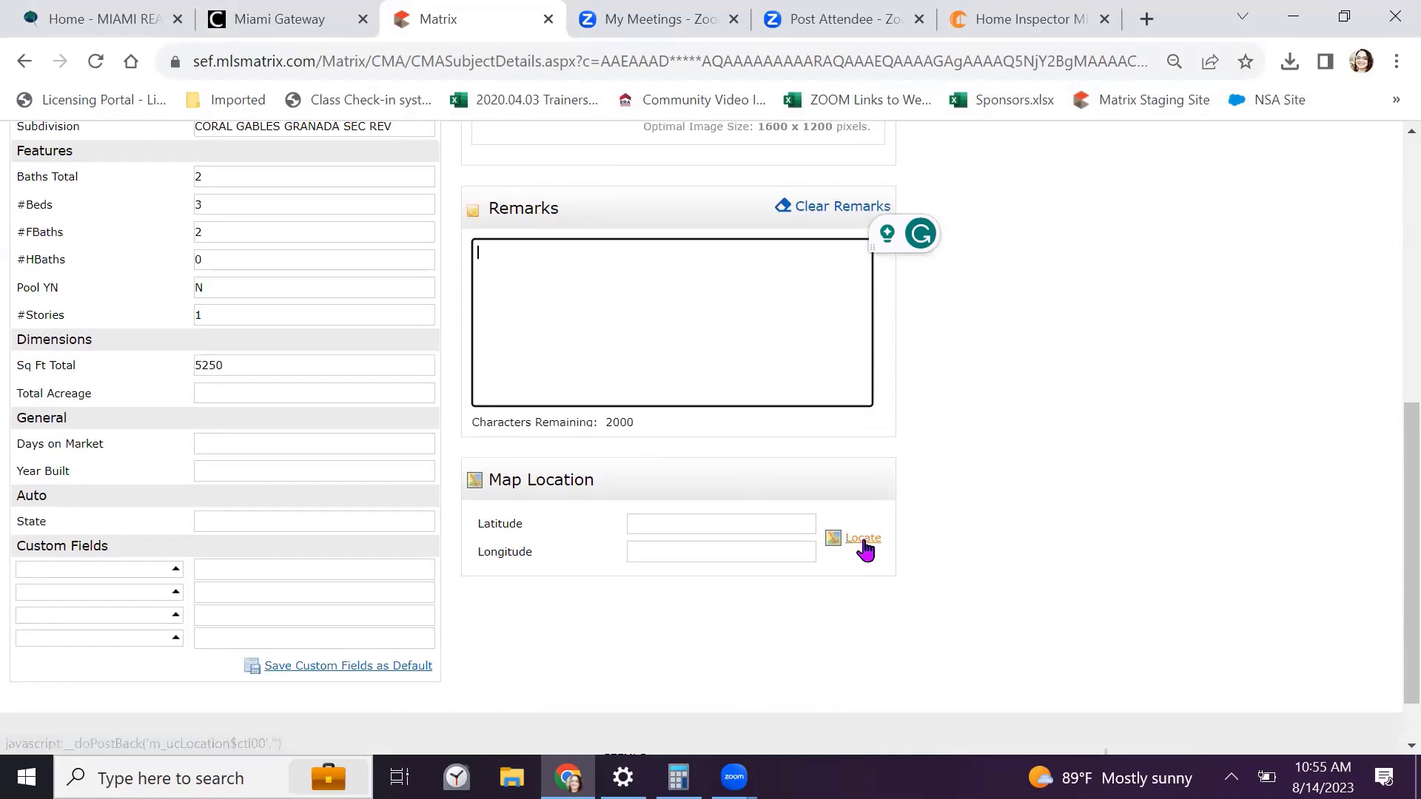
click(865, 538)
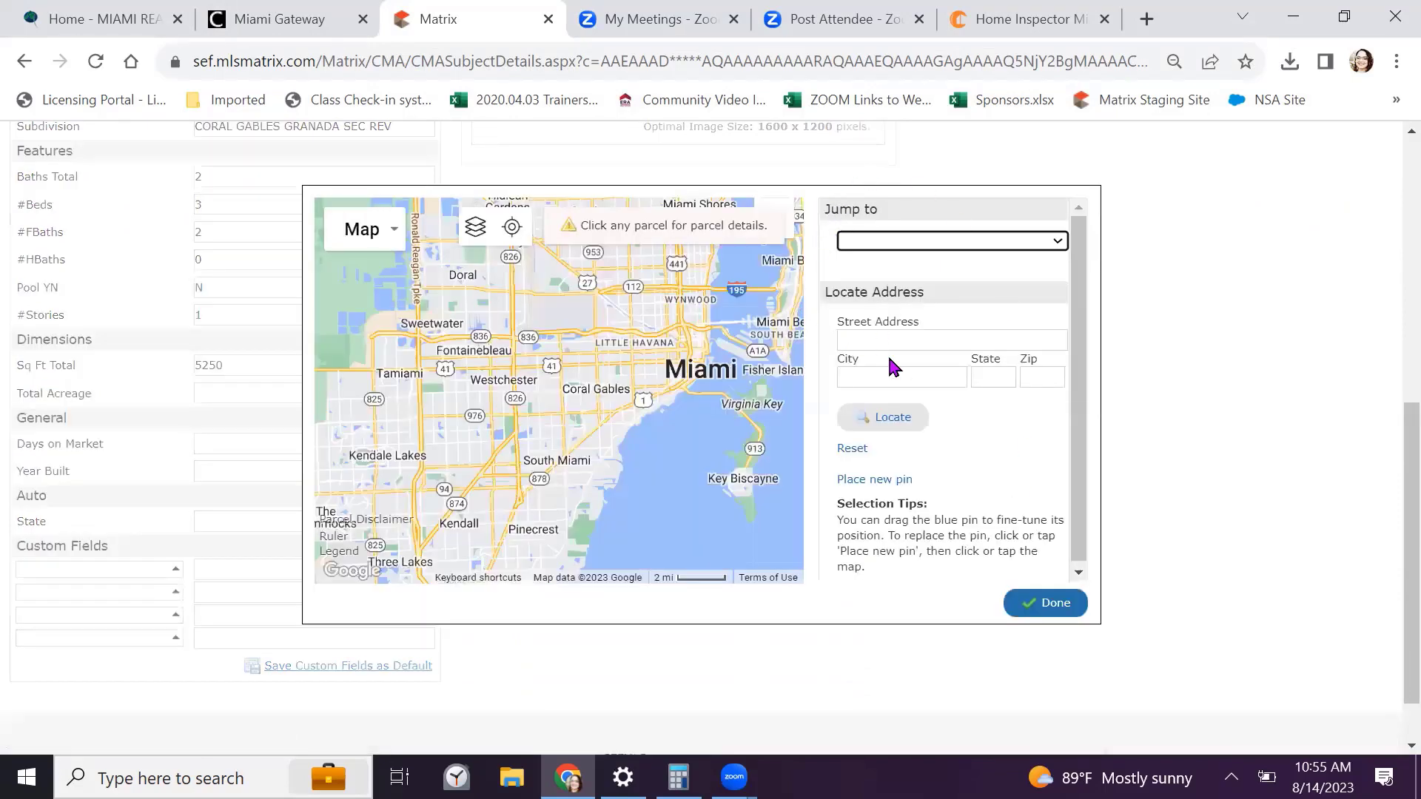
click(863, 330)
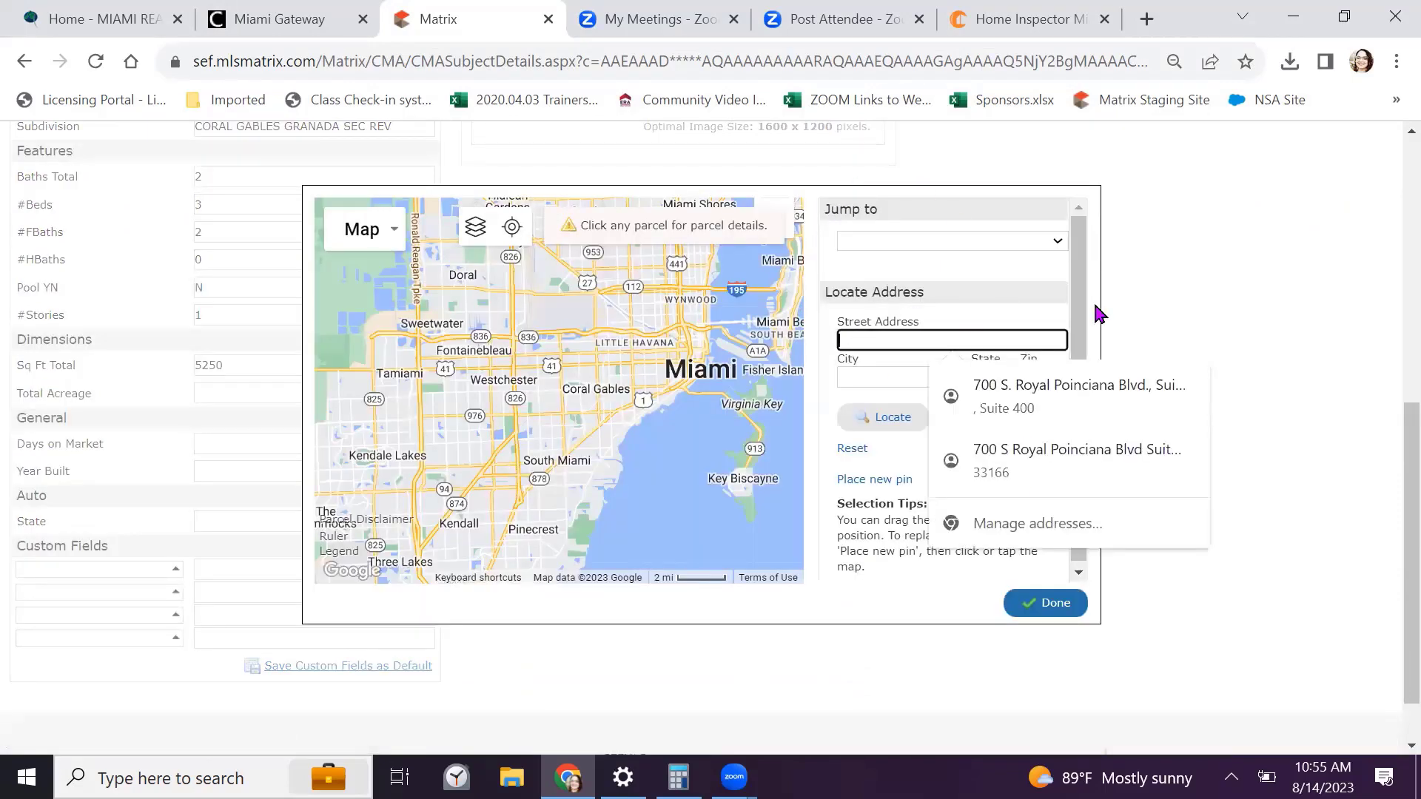
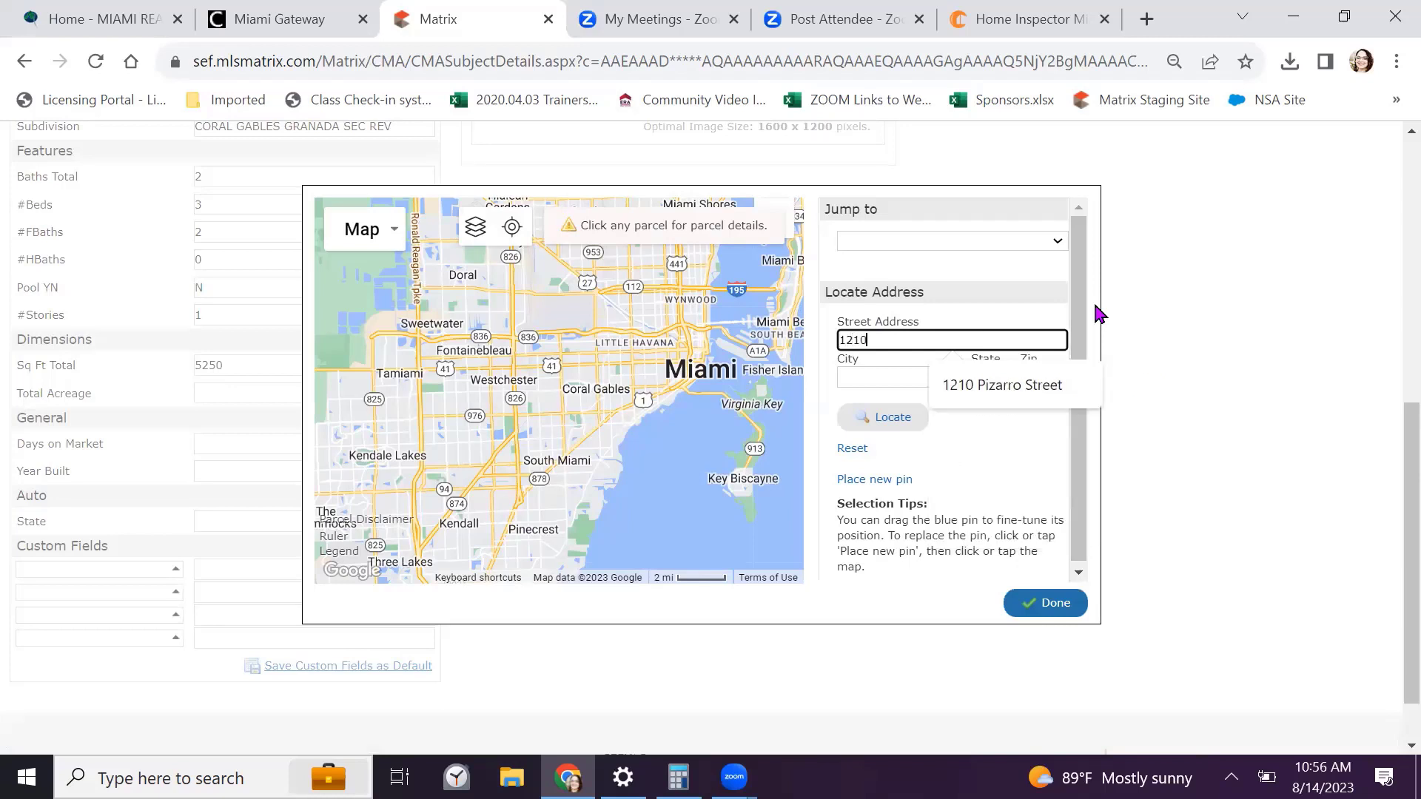
click(1002, 386)
click(908, 371)
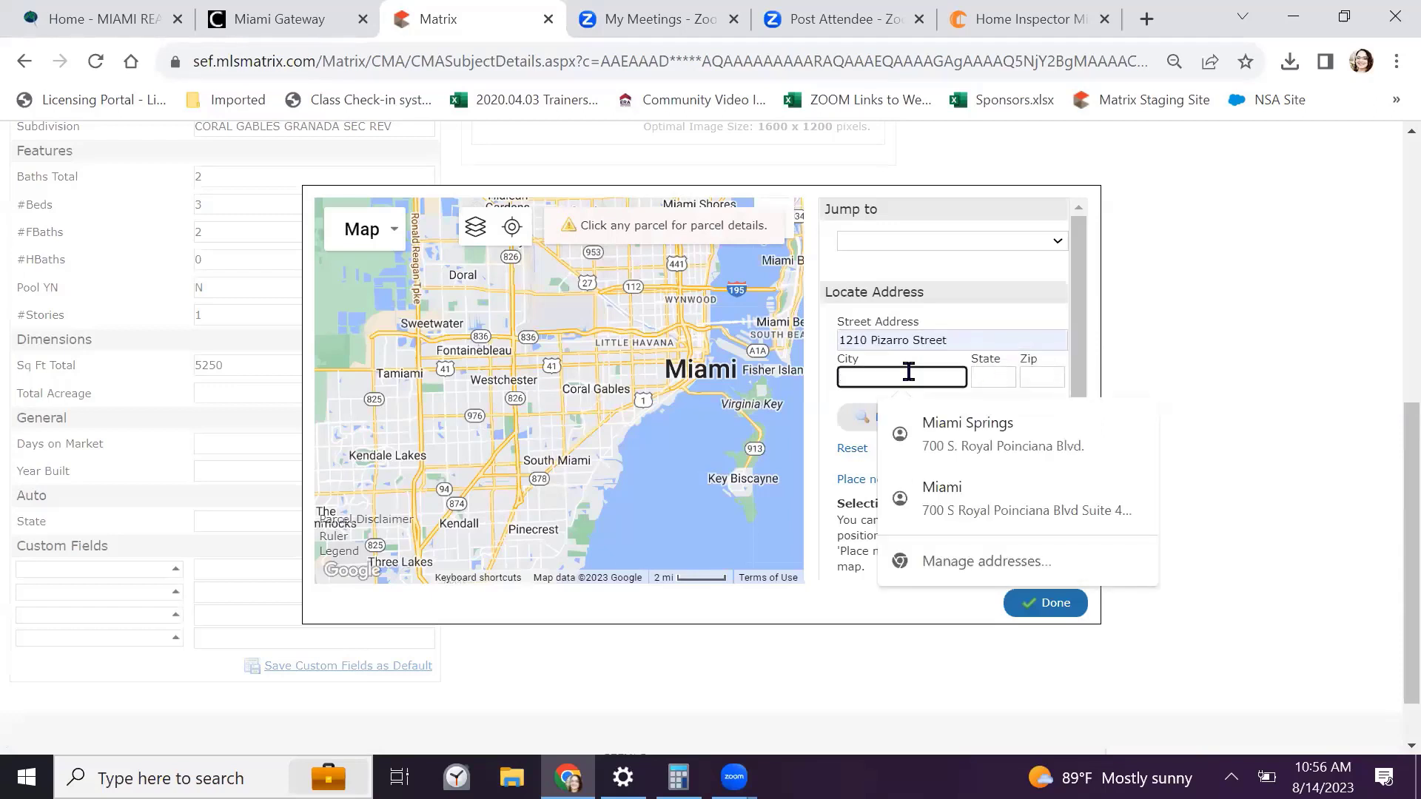
text(Coral Gables)
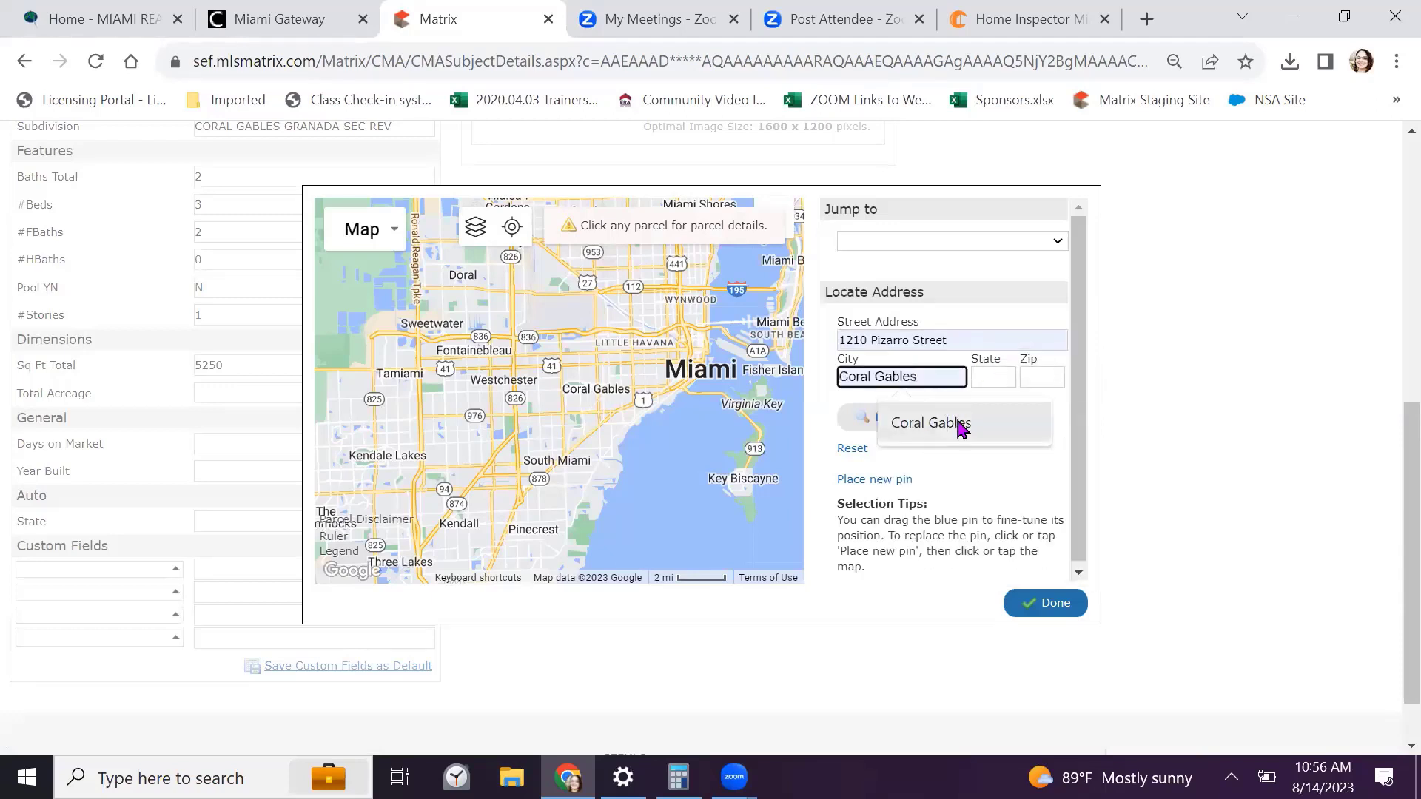
click(960, 426)
click(984, 376)
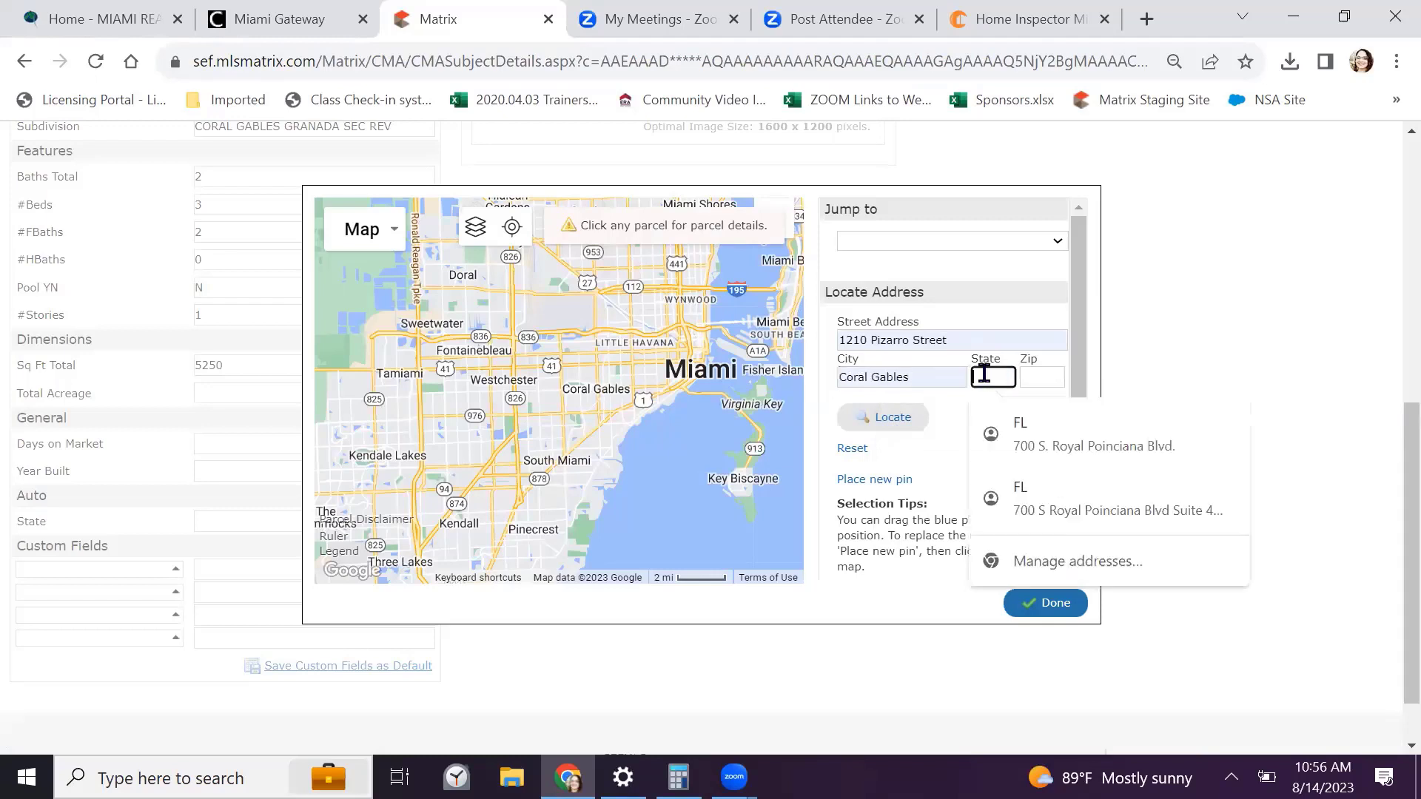
text(FL)
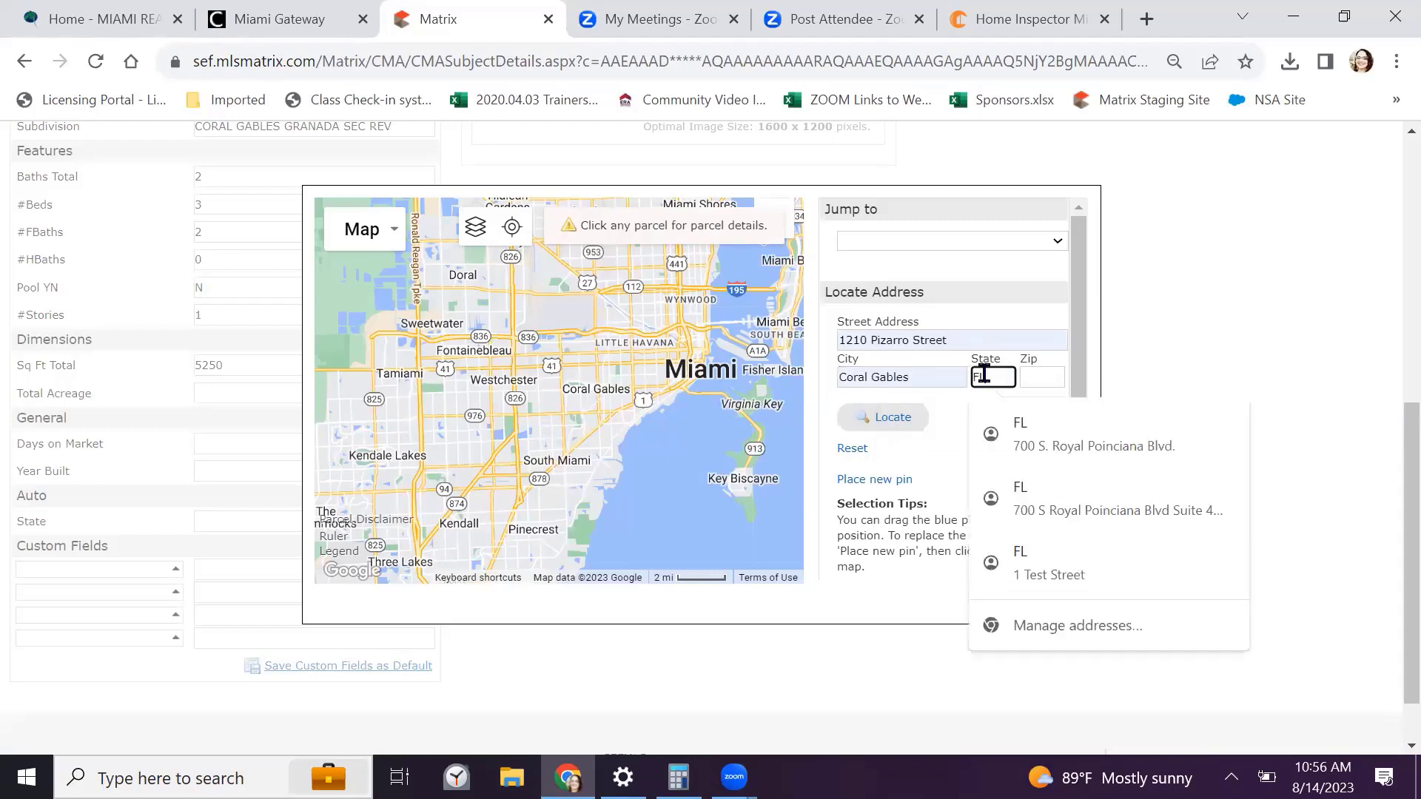
click(1042, 375)
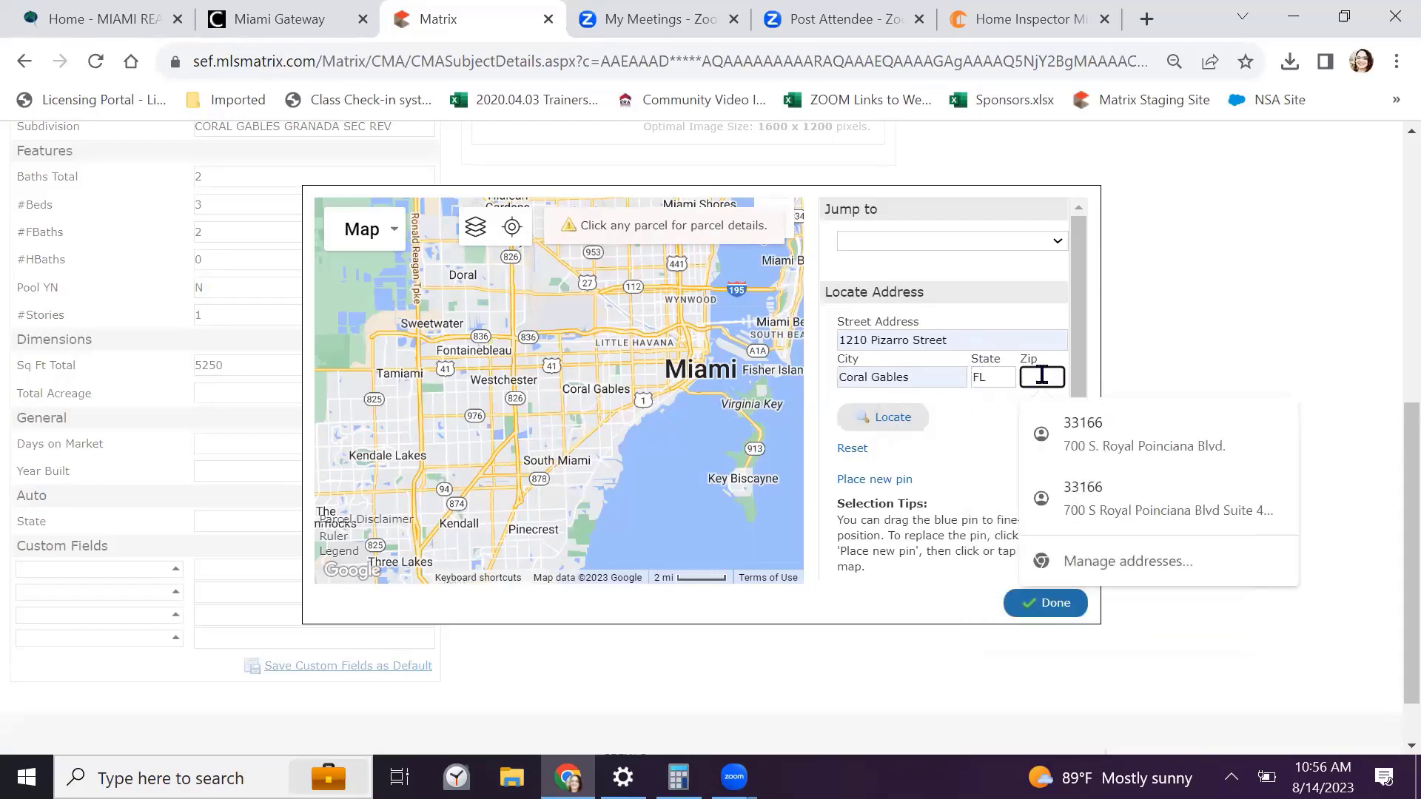
text(33134)
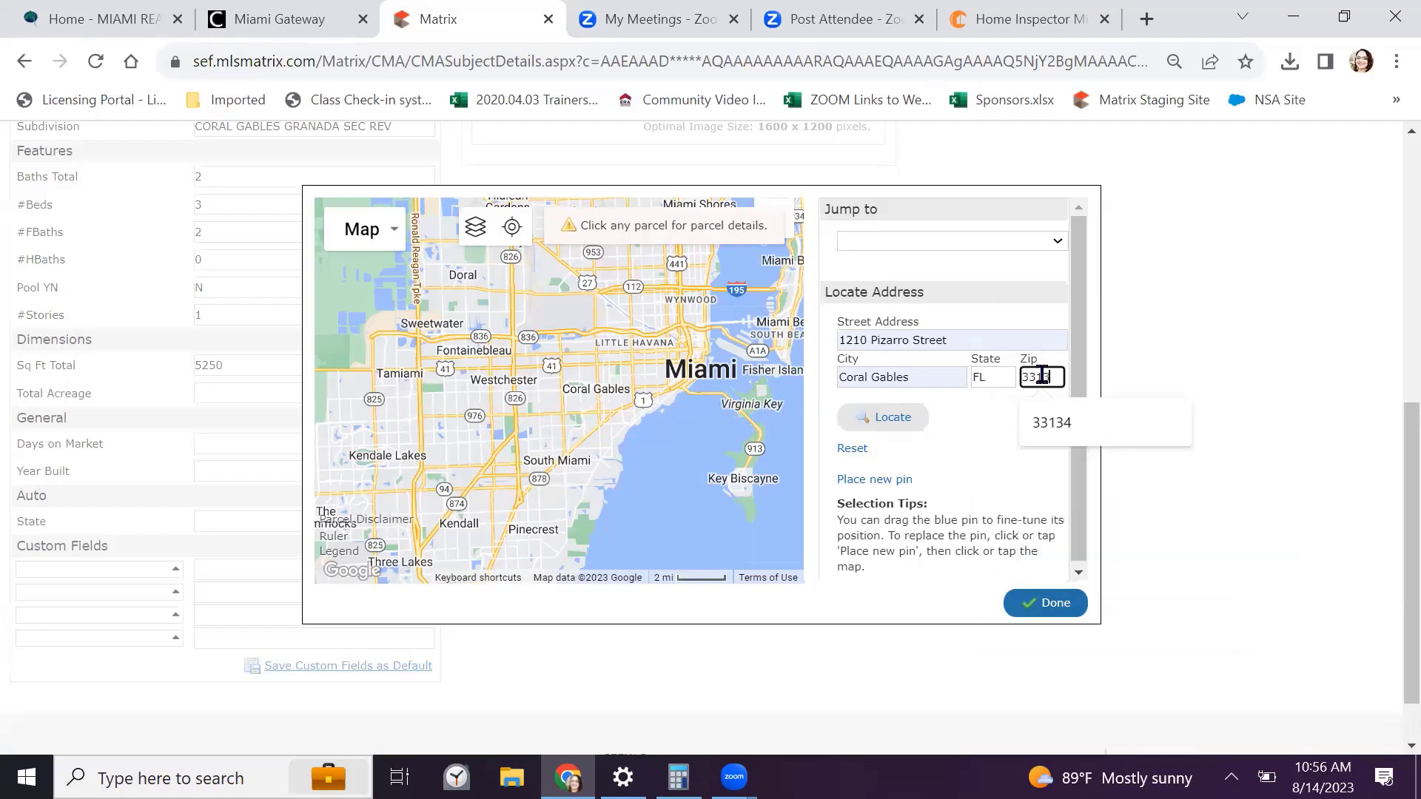
click(888, 423)
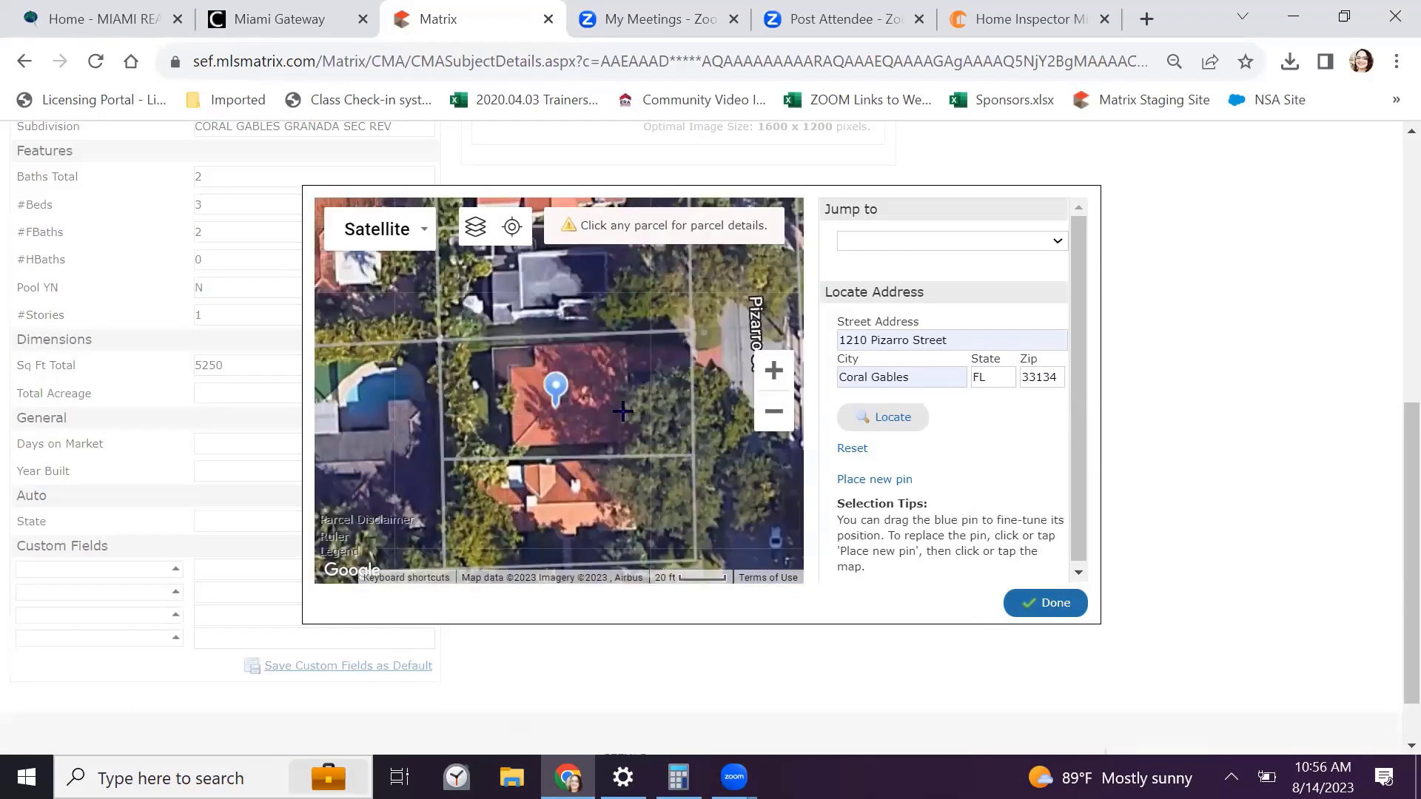
click(1037, 602)
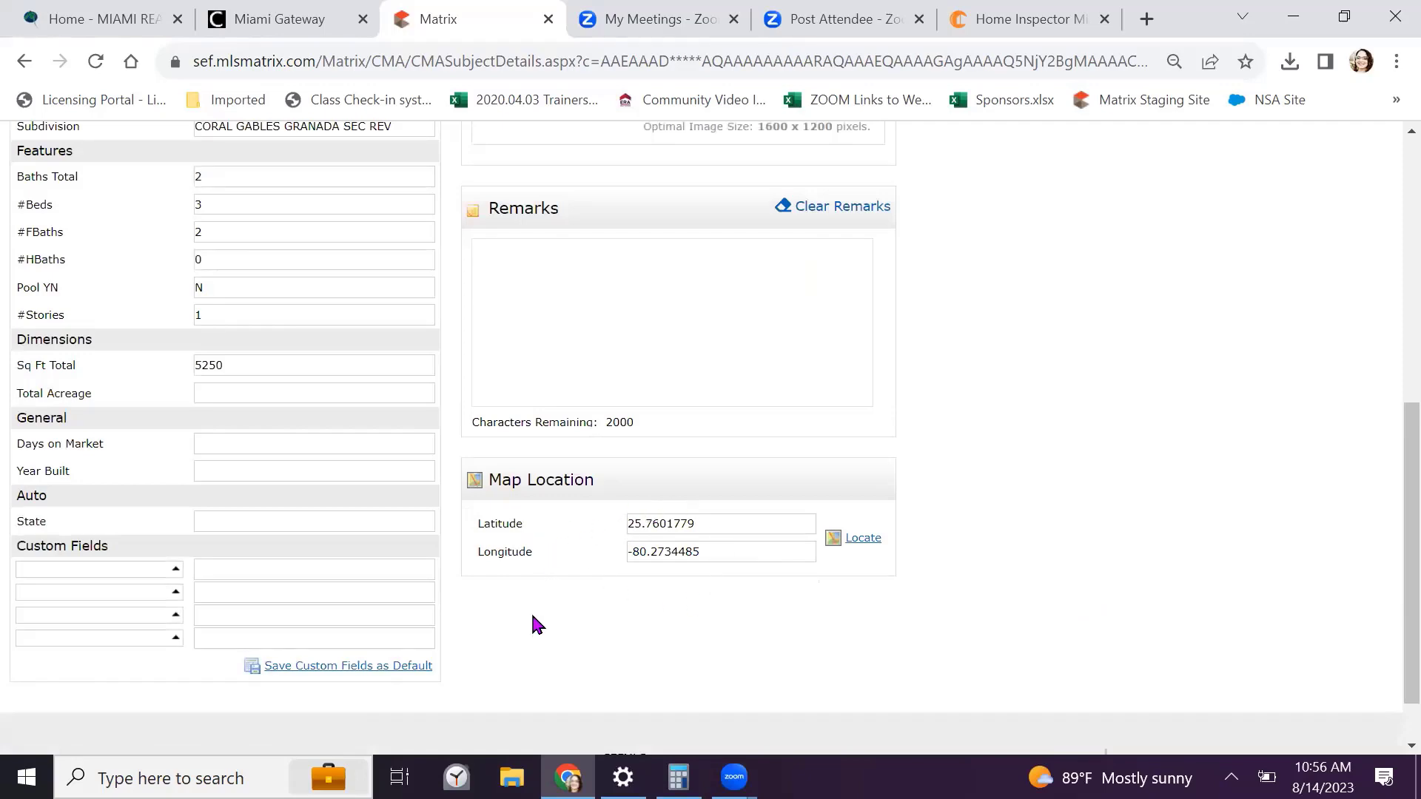
scroll(530, 612, up, 5)
scroll(527, 609, up, 1)
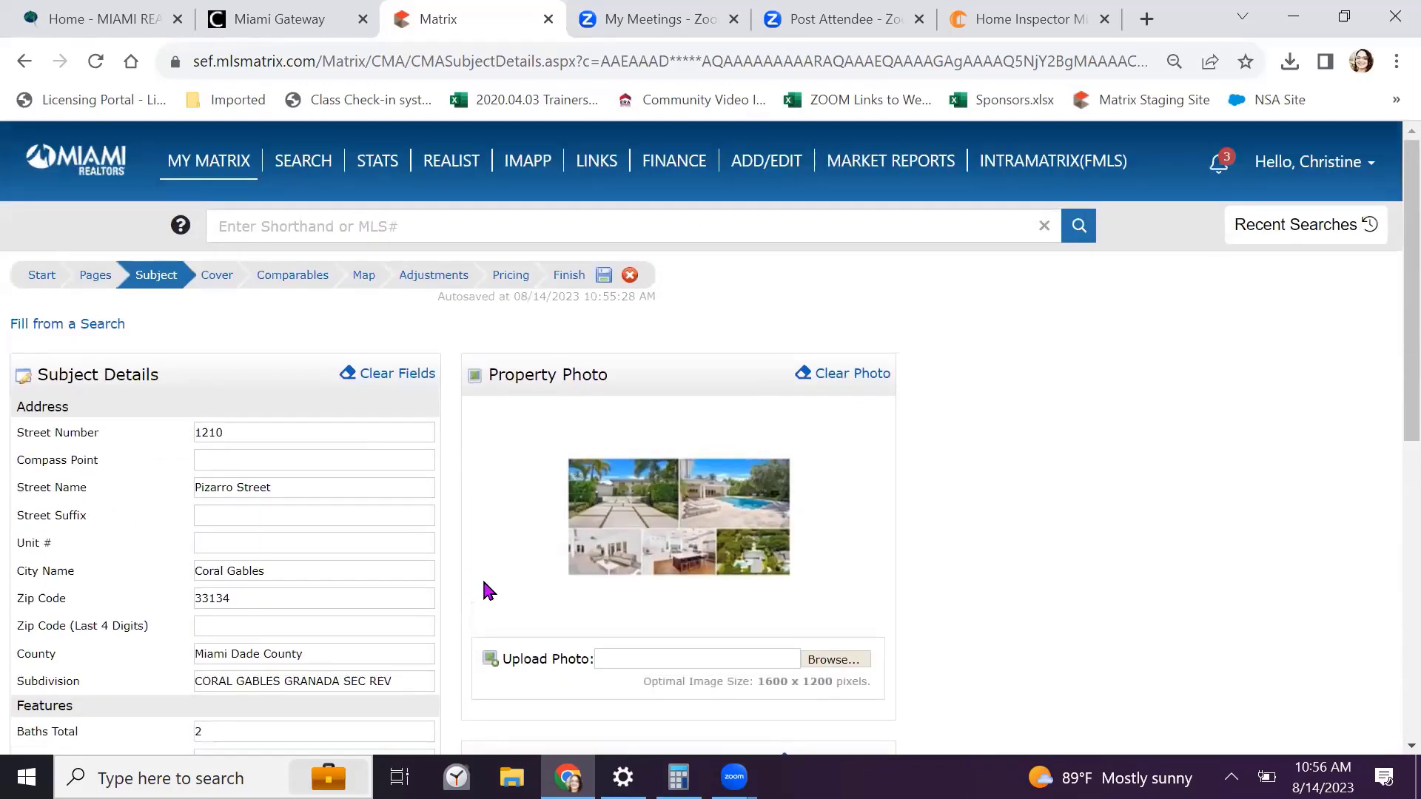
Go to the CMA Cover step, declining Chrome's offer to save the address
click(220, 276)
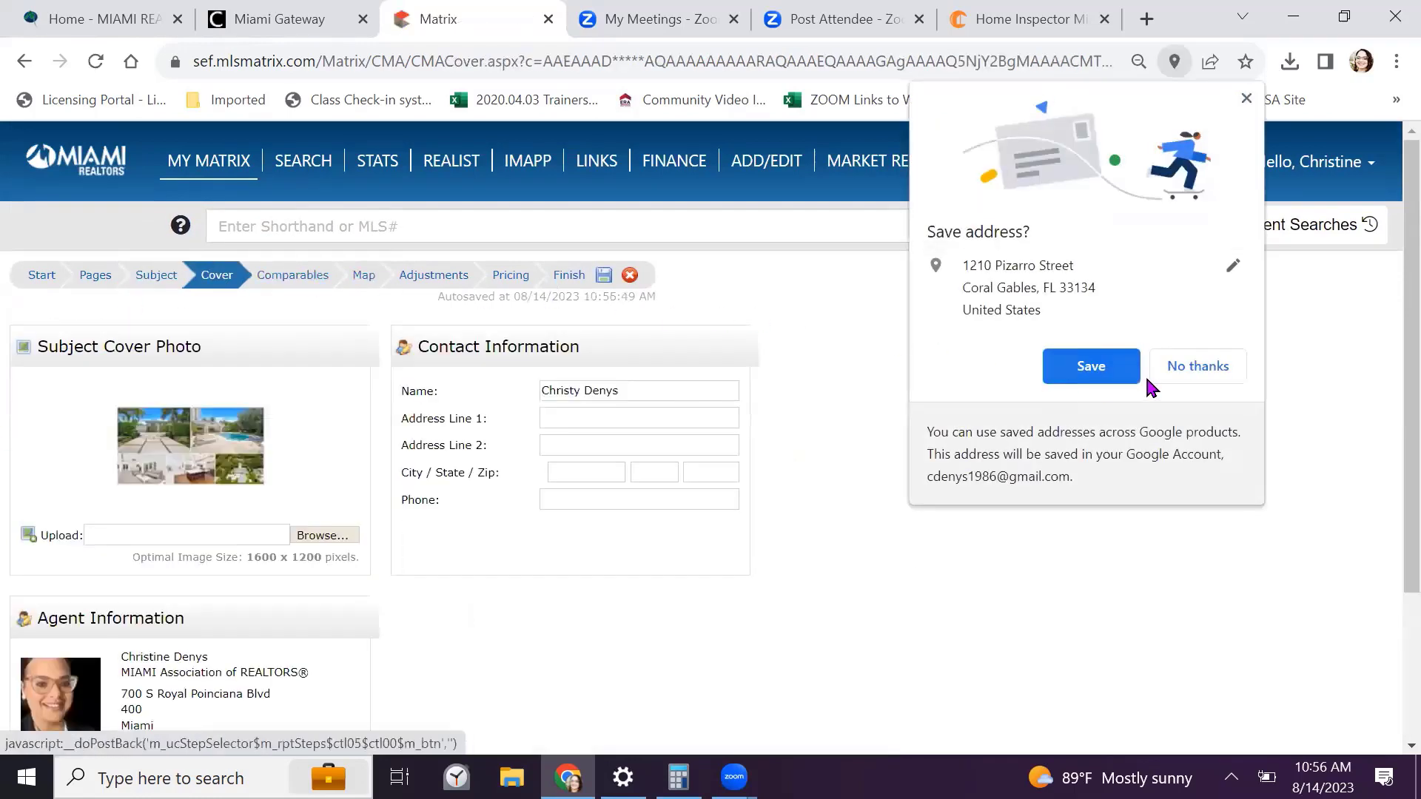
click(1194, 371)
scroll(1088, 370, down, 1)
scroll(1078, 368, down, 1)
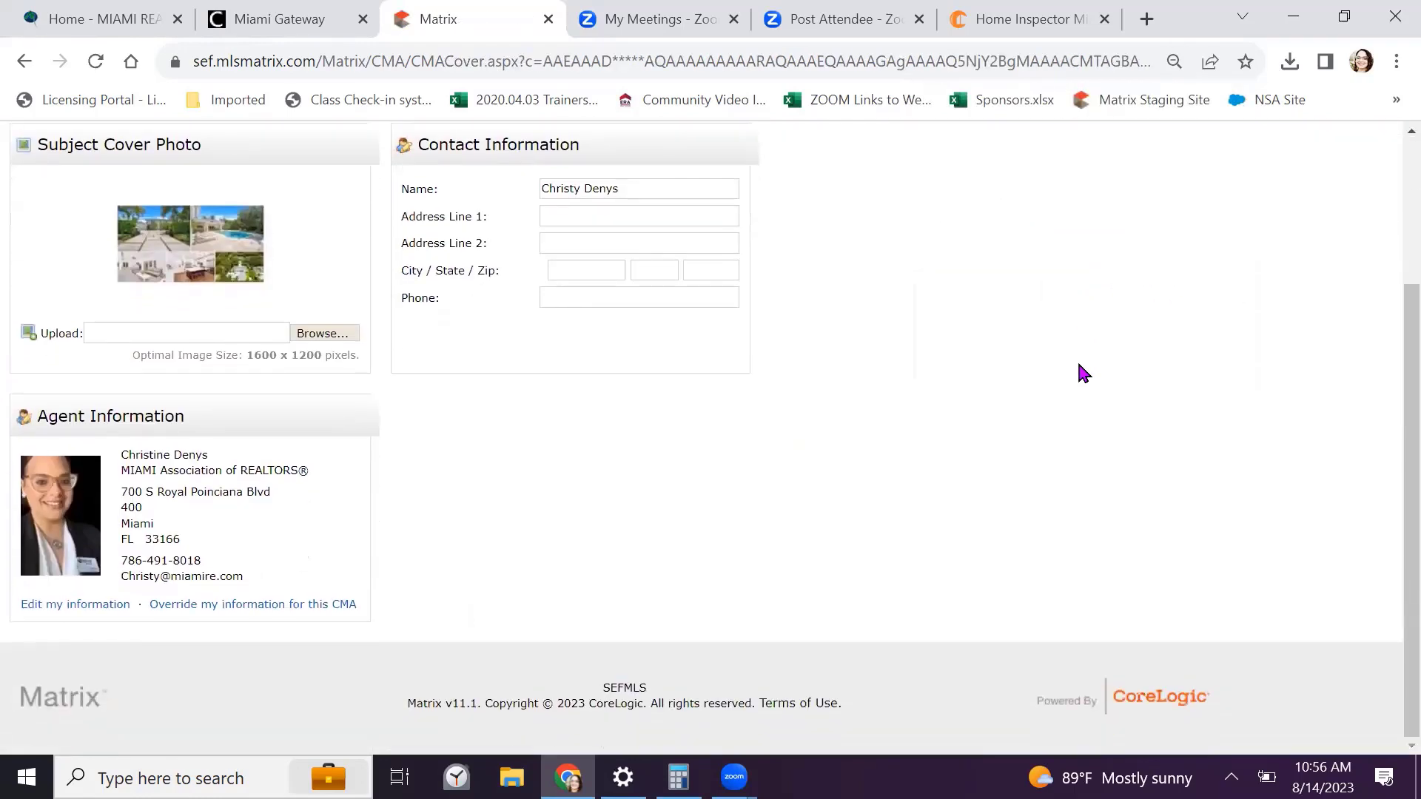
scroll(1078, 368, up, 1)
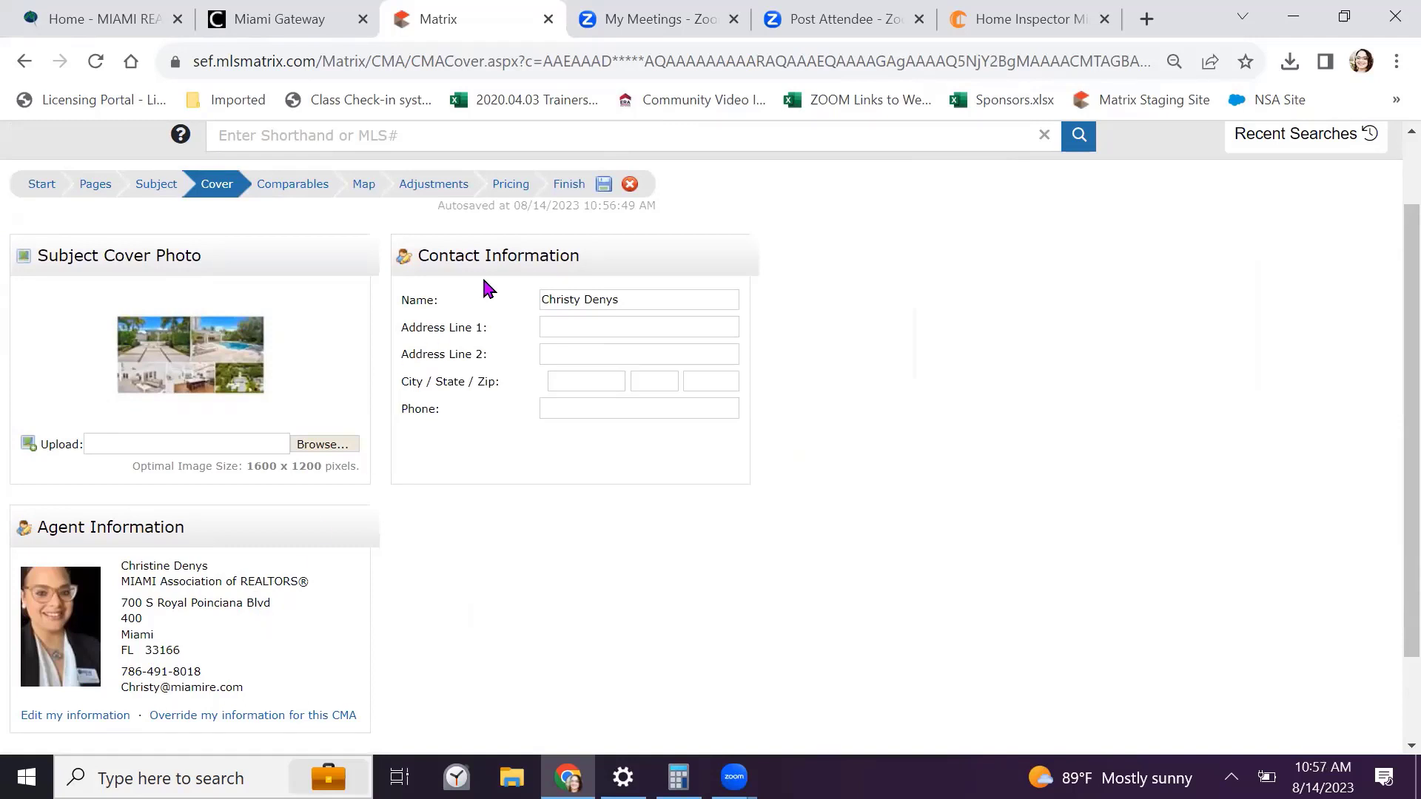
Autofill the contact's office address and phone number from Chrome's saved entries
click(646, 320)
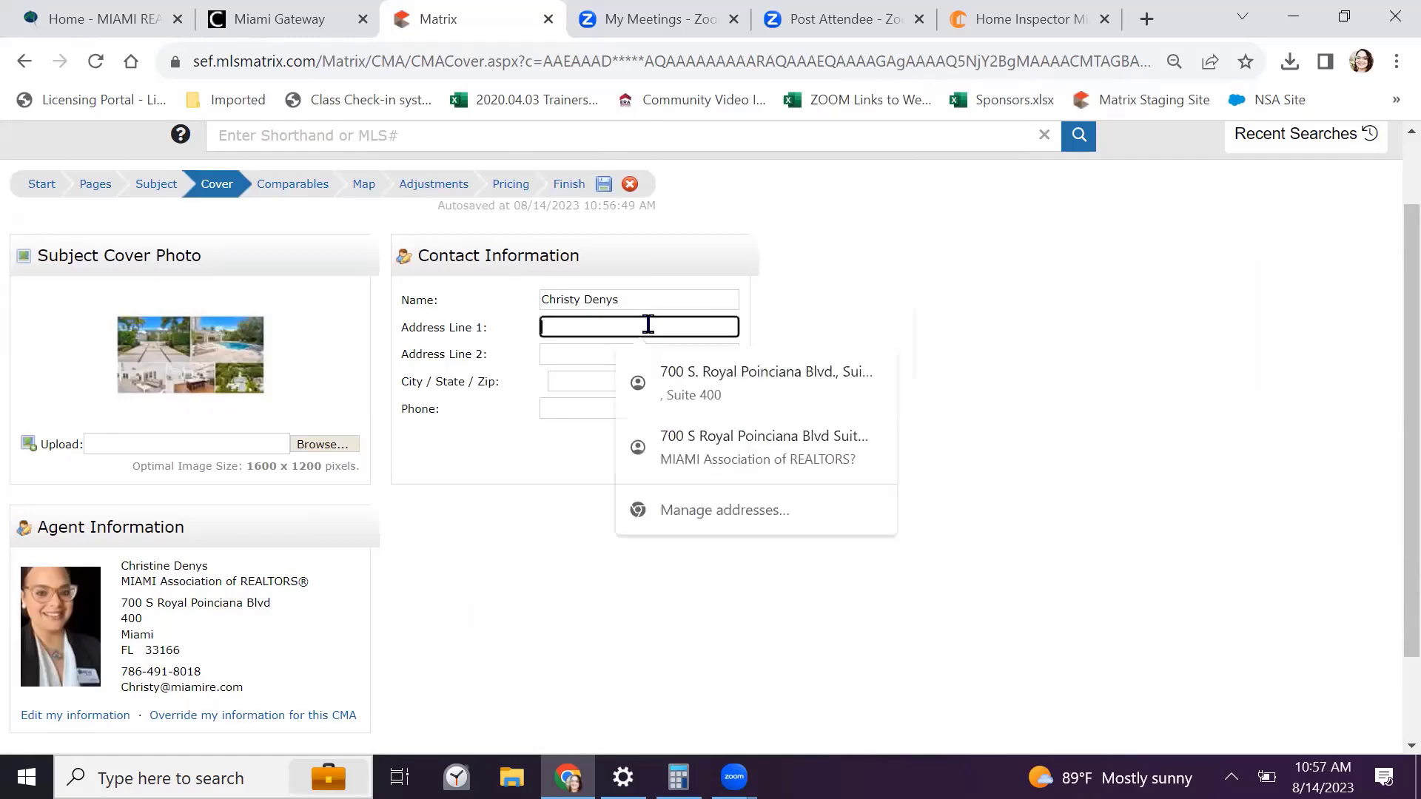
click(687, 377)
click(556, 402)
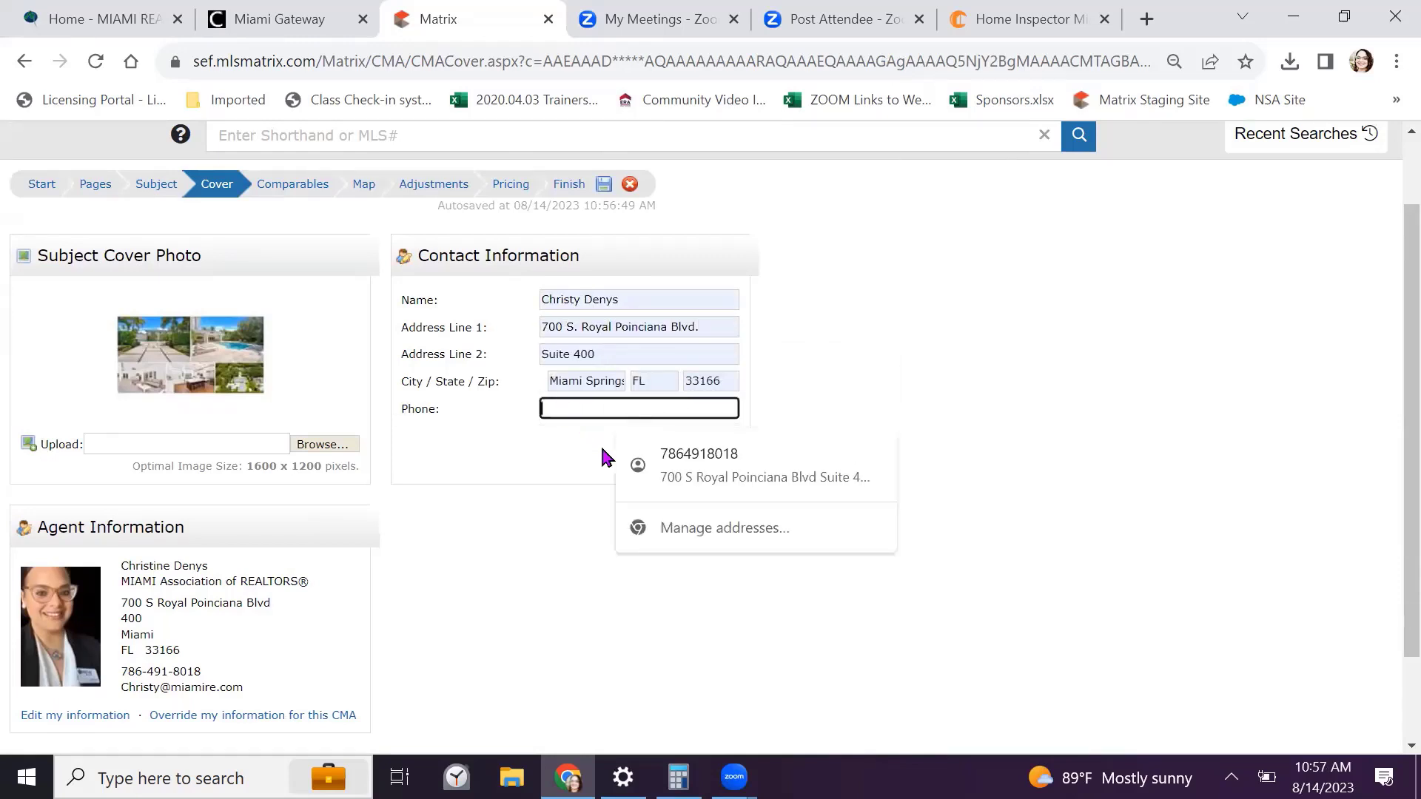
click(698, 459)
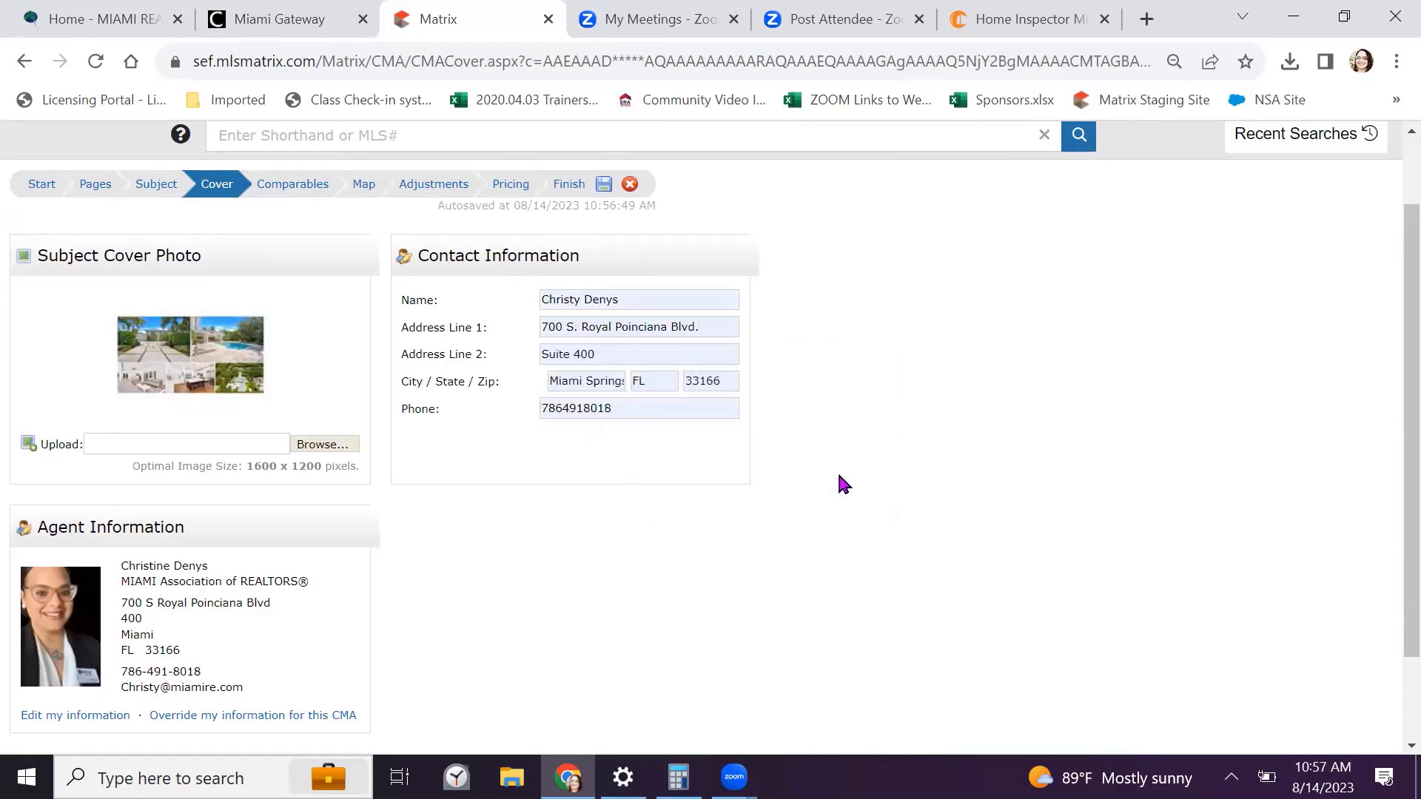
Select all four comparables at once and preview them with the subject on the map
click(298, 197)
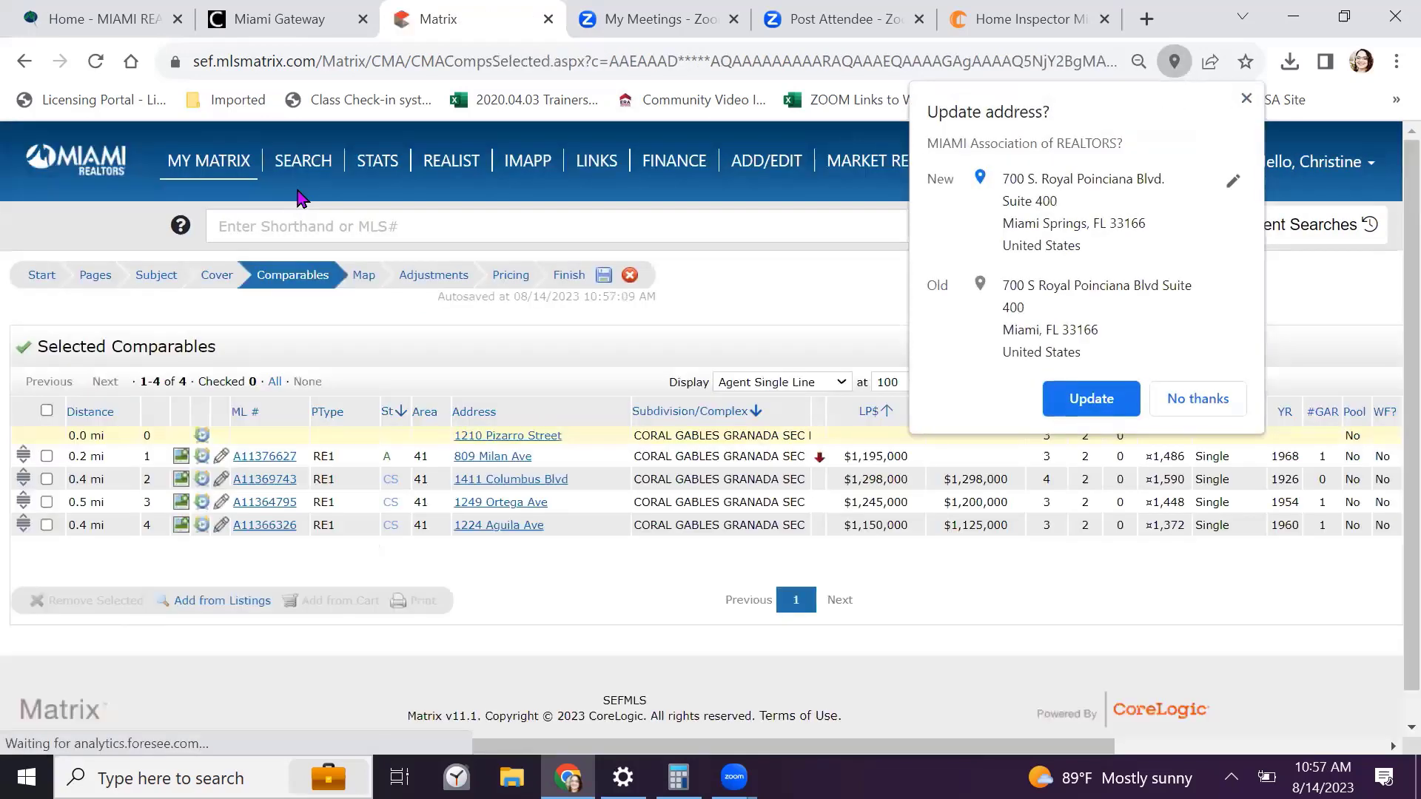
click(1201, 400)
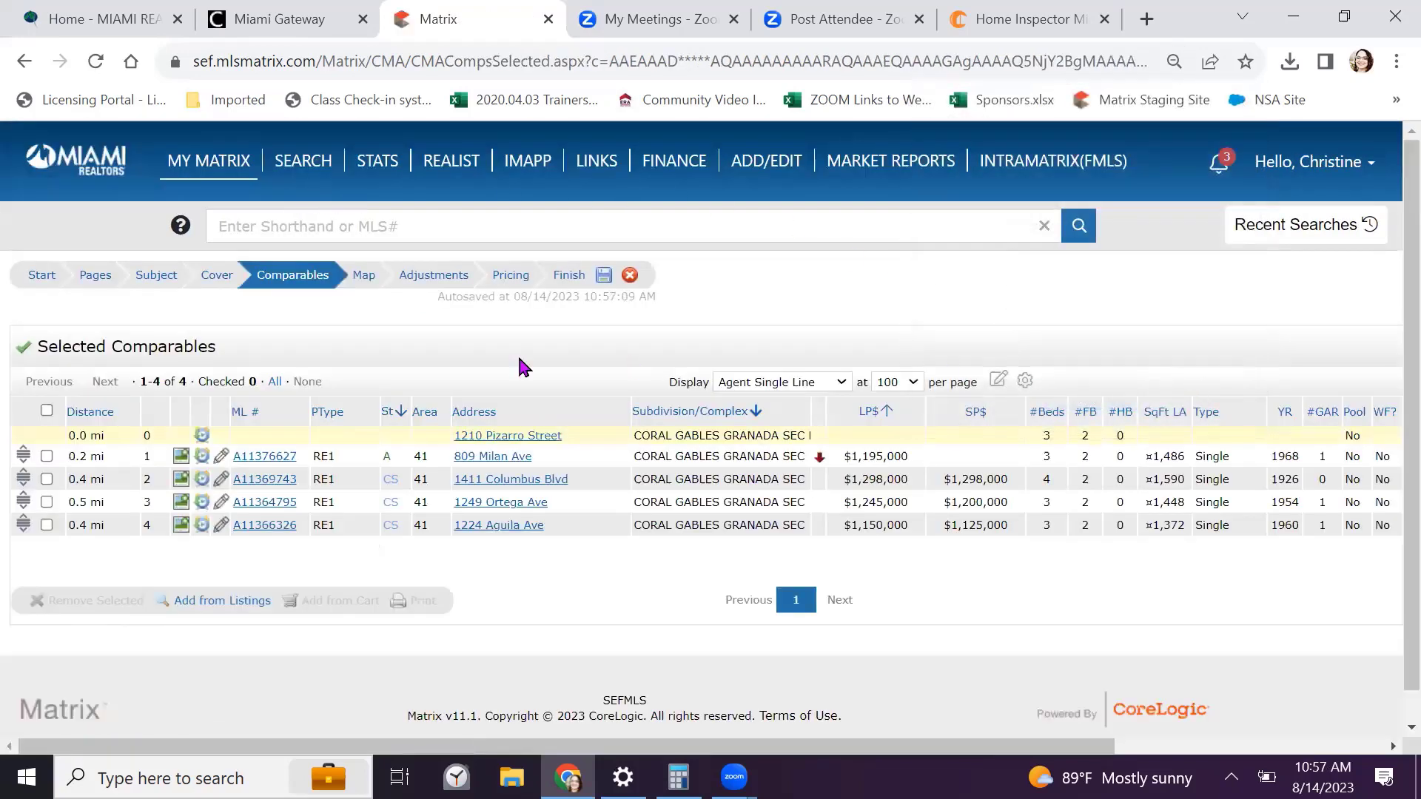
click(46, 410)
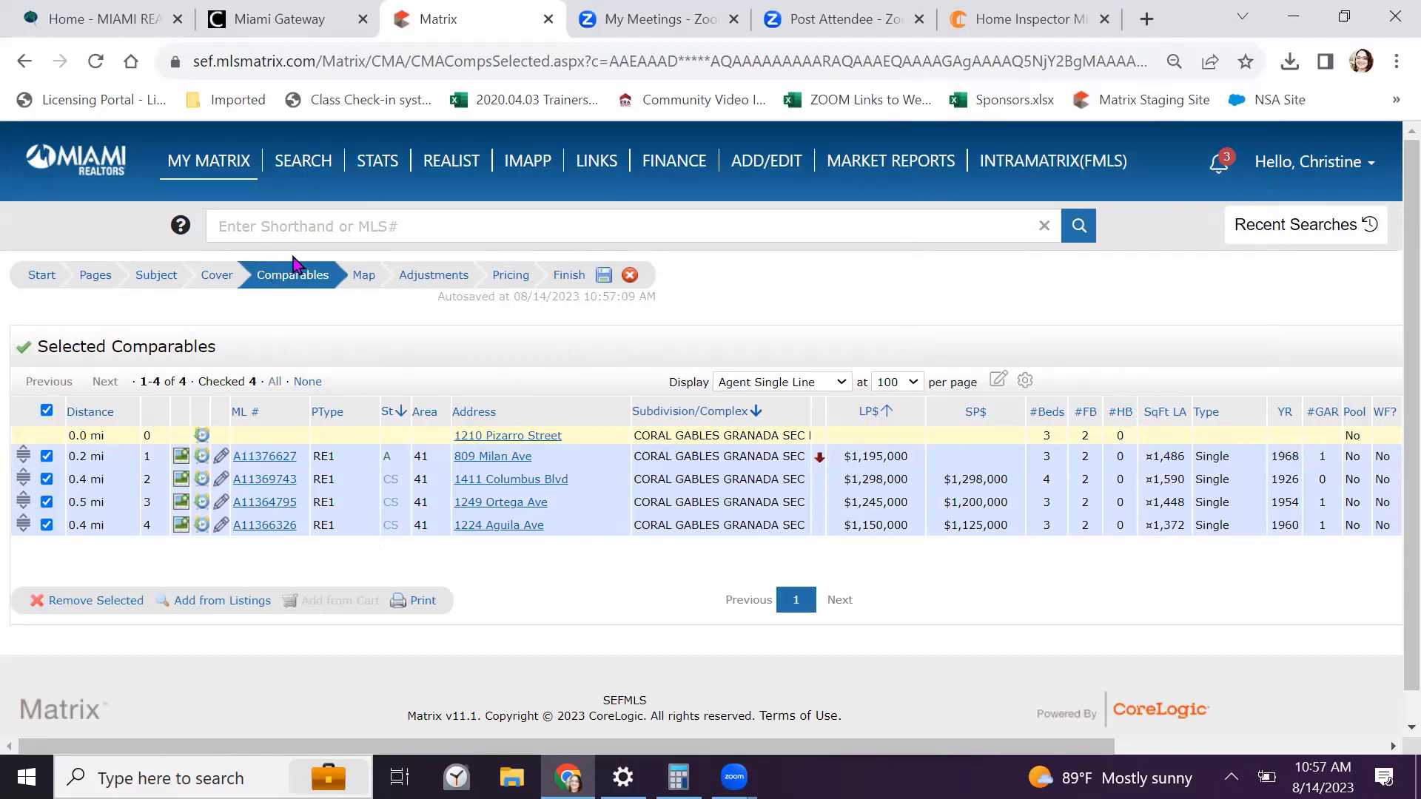
click(365, 283)
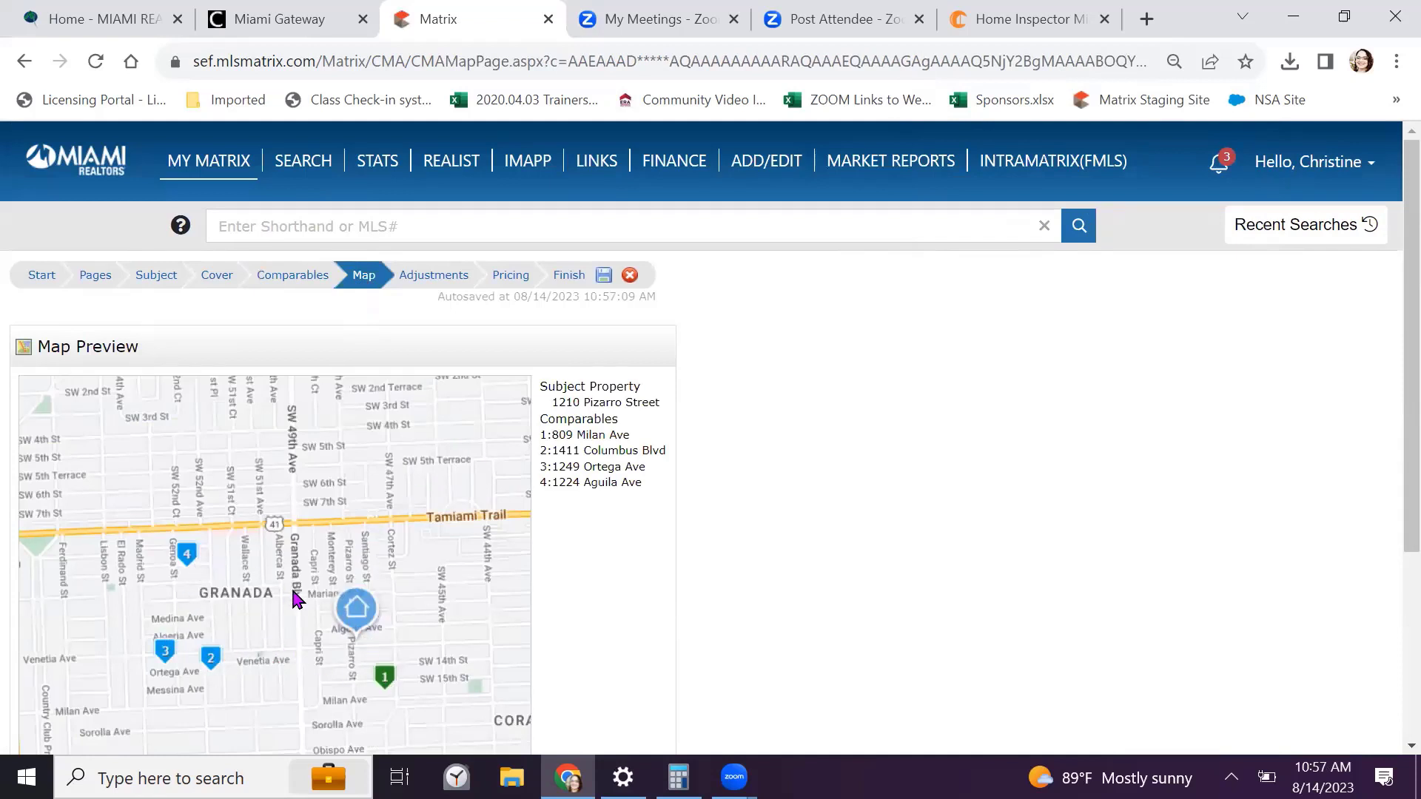
Advance through Adjustments to Pricing: low 1,125,000, median 1,197,500, average 1,204,500, high 1,298,000
drag(295, 601, 293, 549)
click(433, 279)
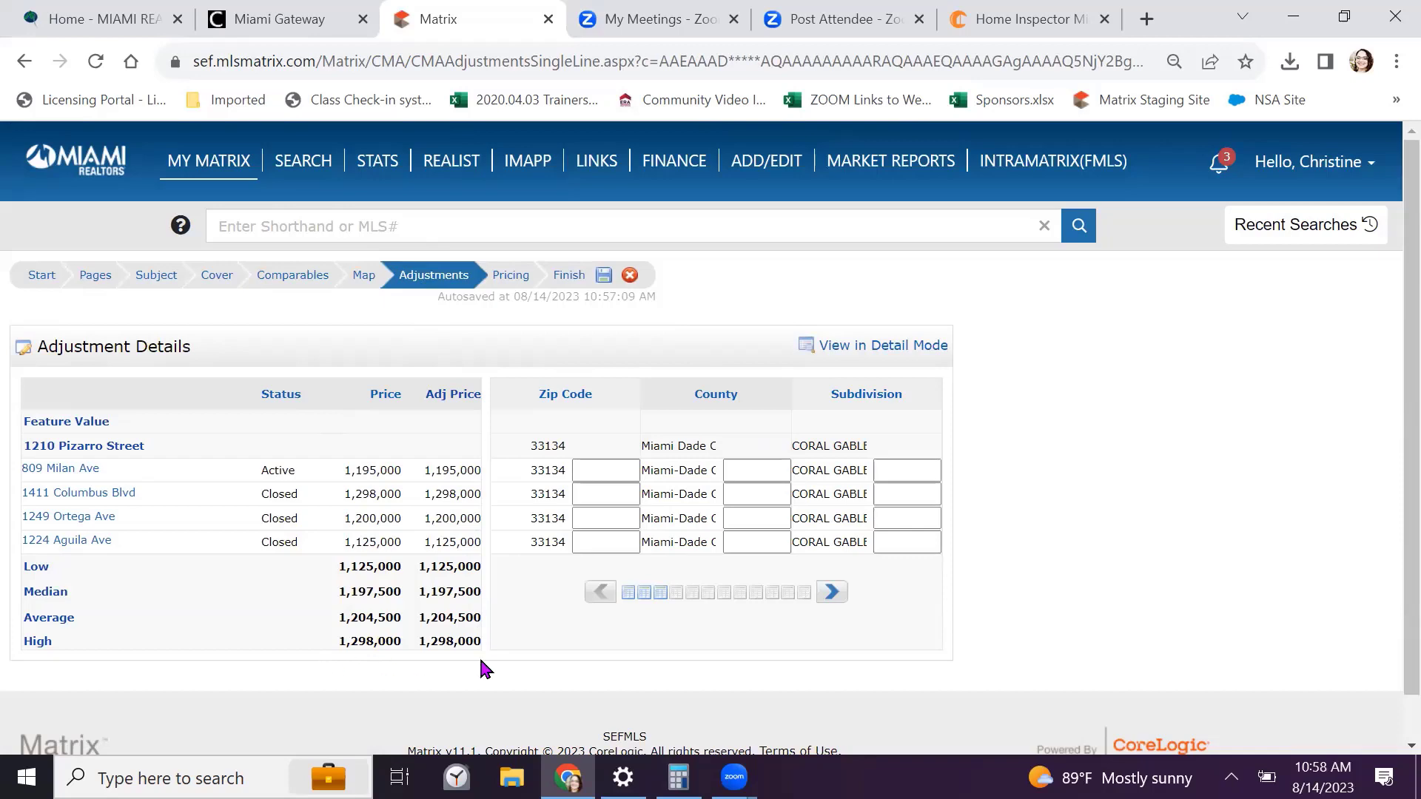
click(511, 277)
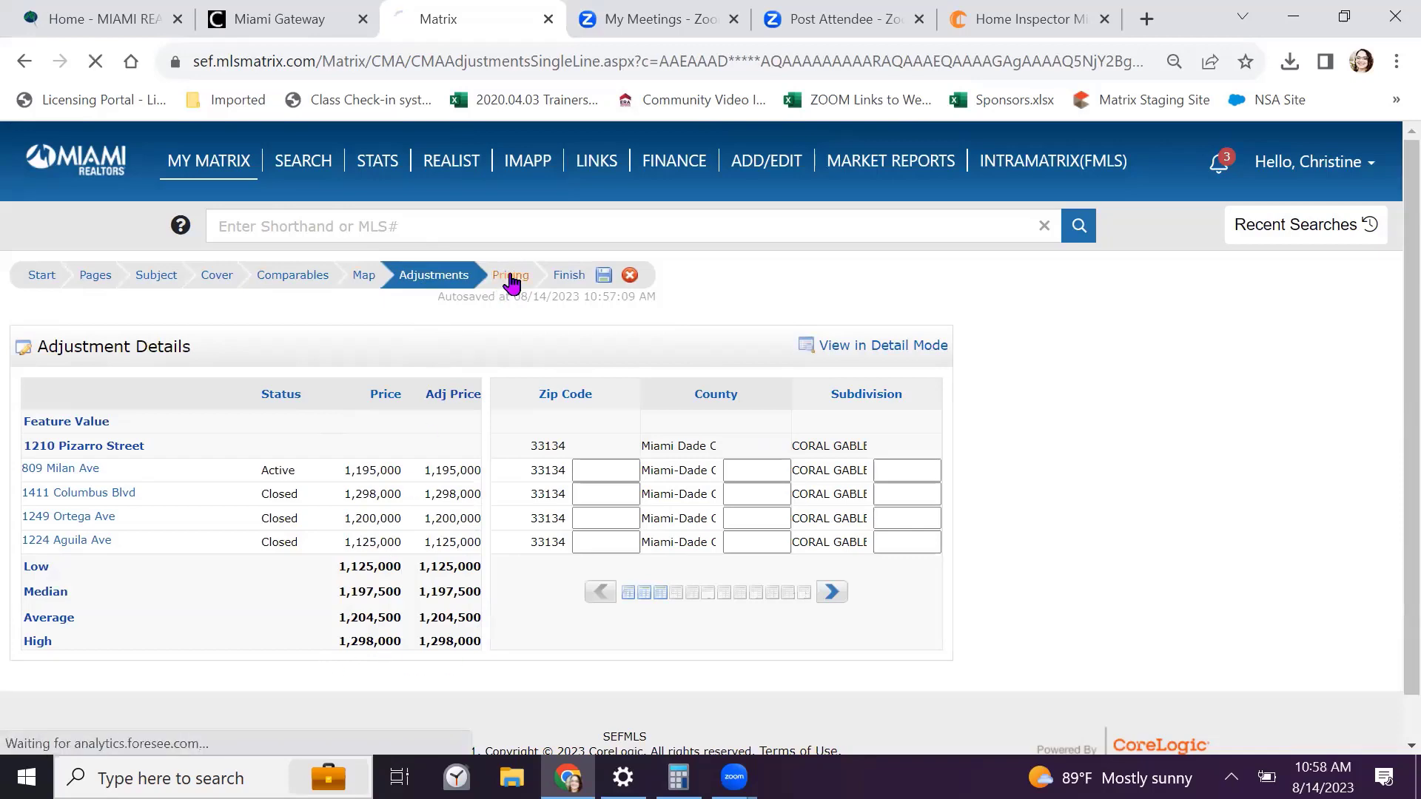
scroll(480, 348, down, 1)
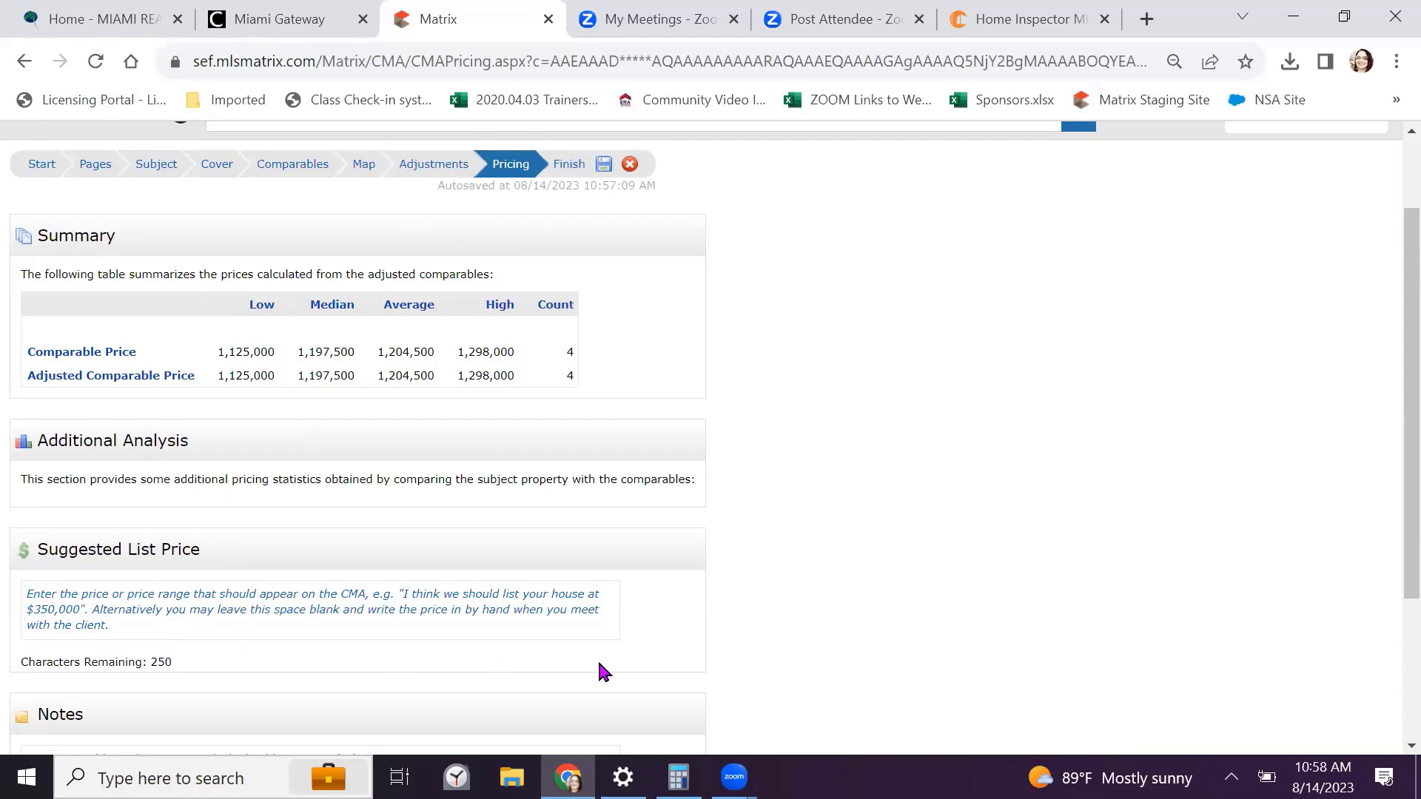
Enter 1,200,000-1,350,000 as the CMA's suggested list price on the Pricing step
scroll(605, 672, down, 3)
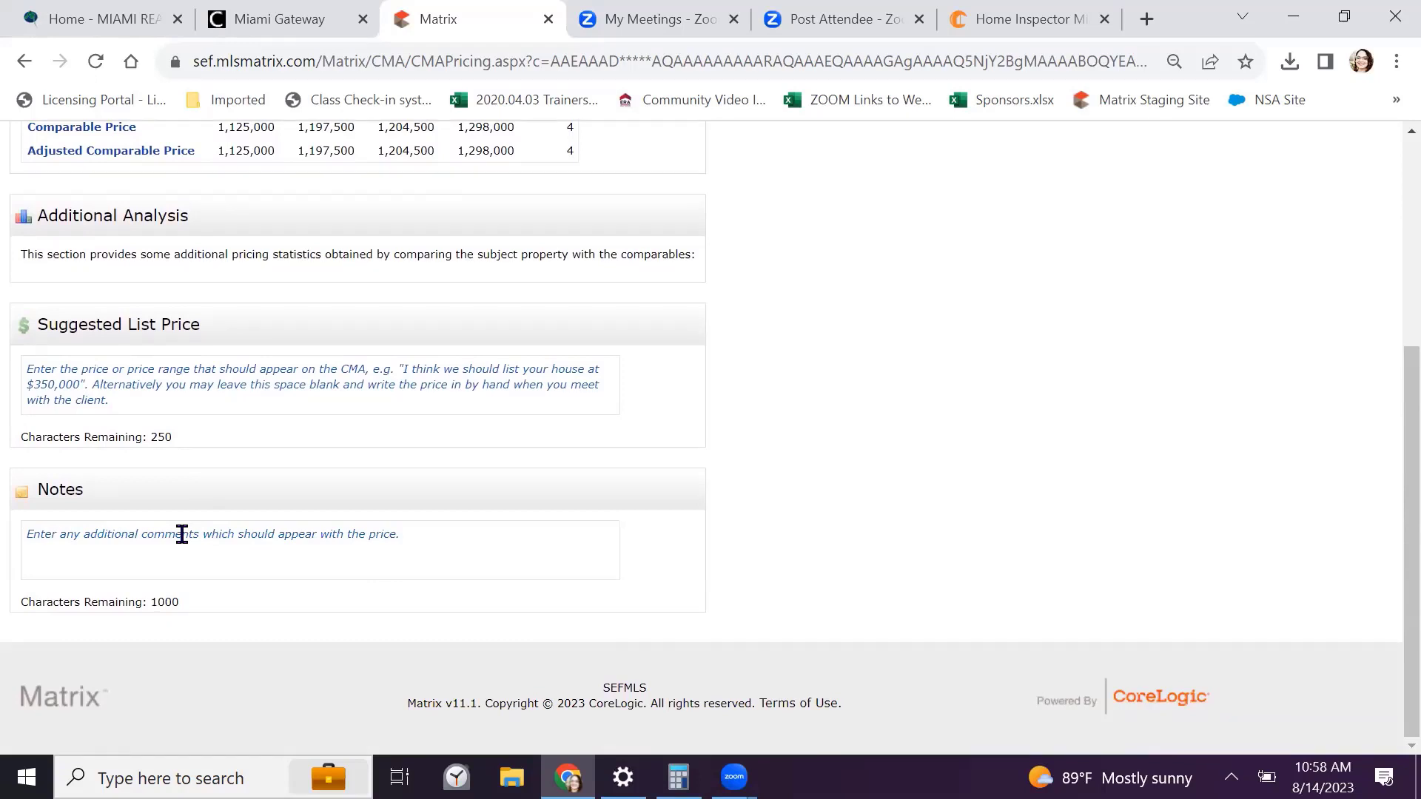
click(126, 375)
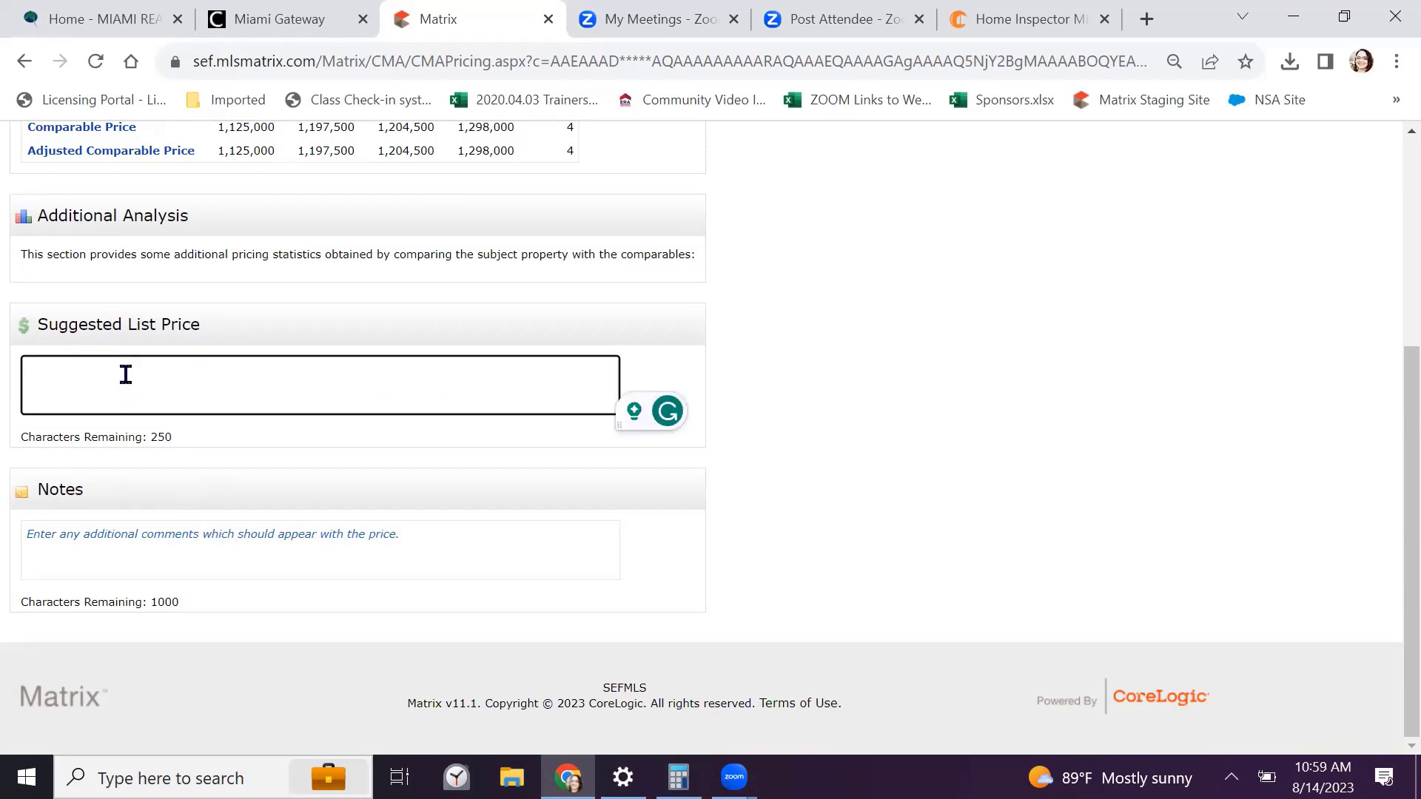
text(1200)
key(BackSpace)
key(BackSpace)
key(BackSpace)
text(,)
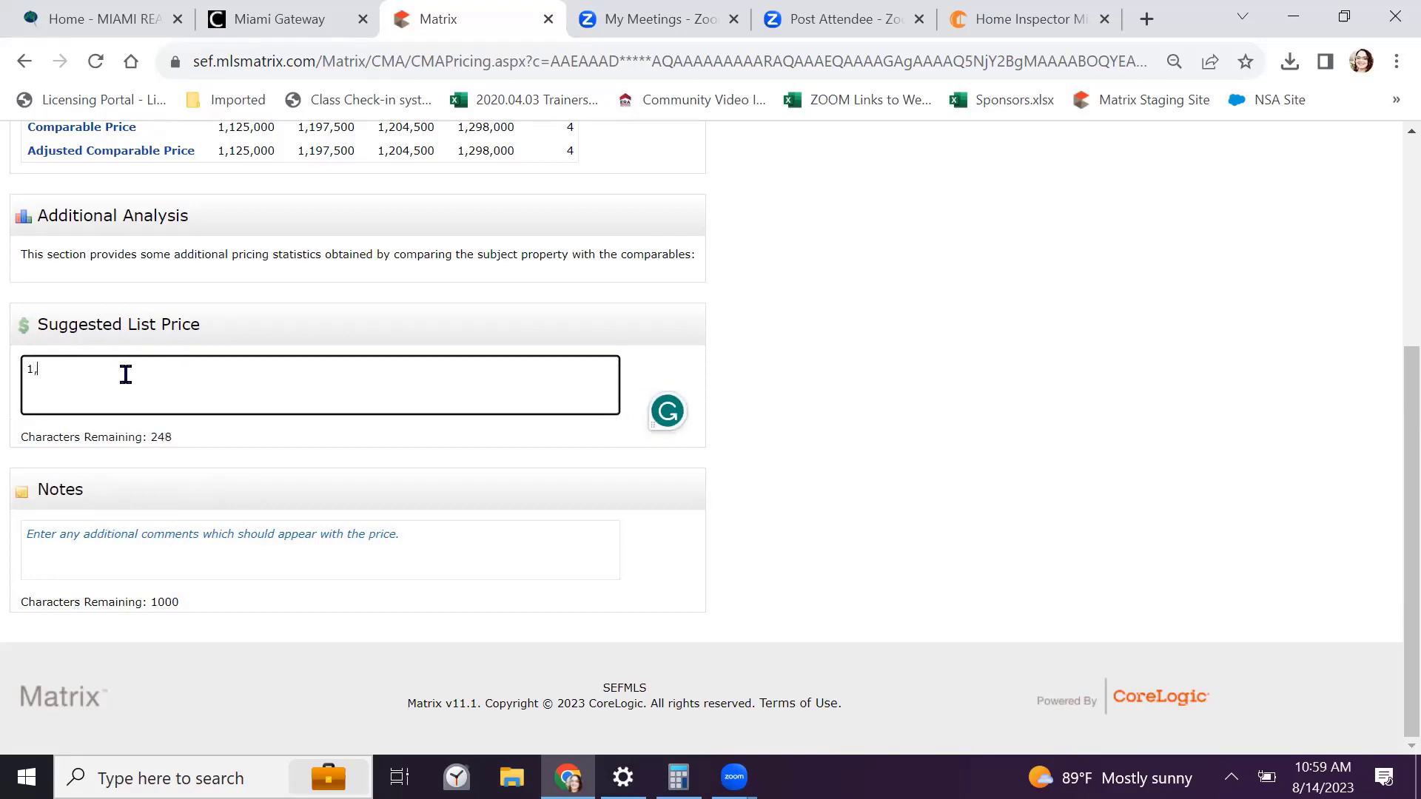
text(200,000-1,300,000)
click(113, 369)
key(BackSpace)
text(5)
click(1124, 477)
scroll(1125, 481, up, 1)
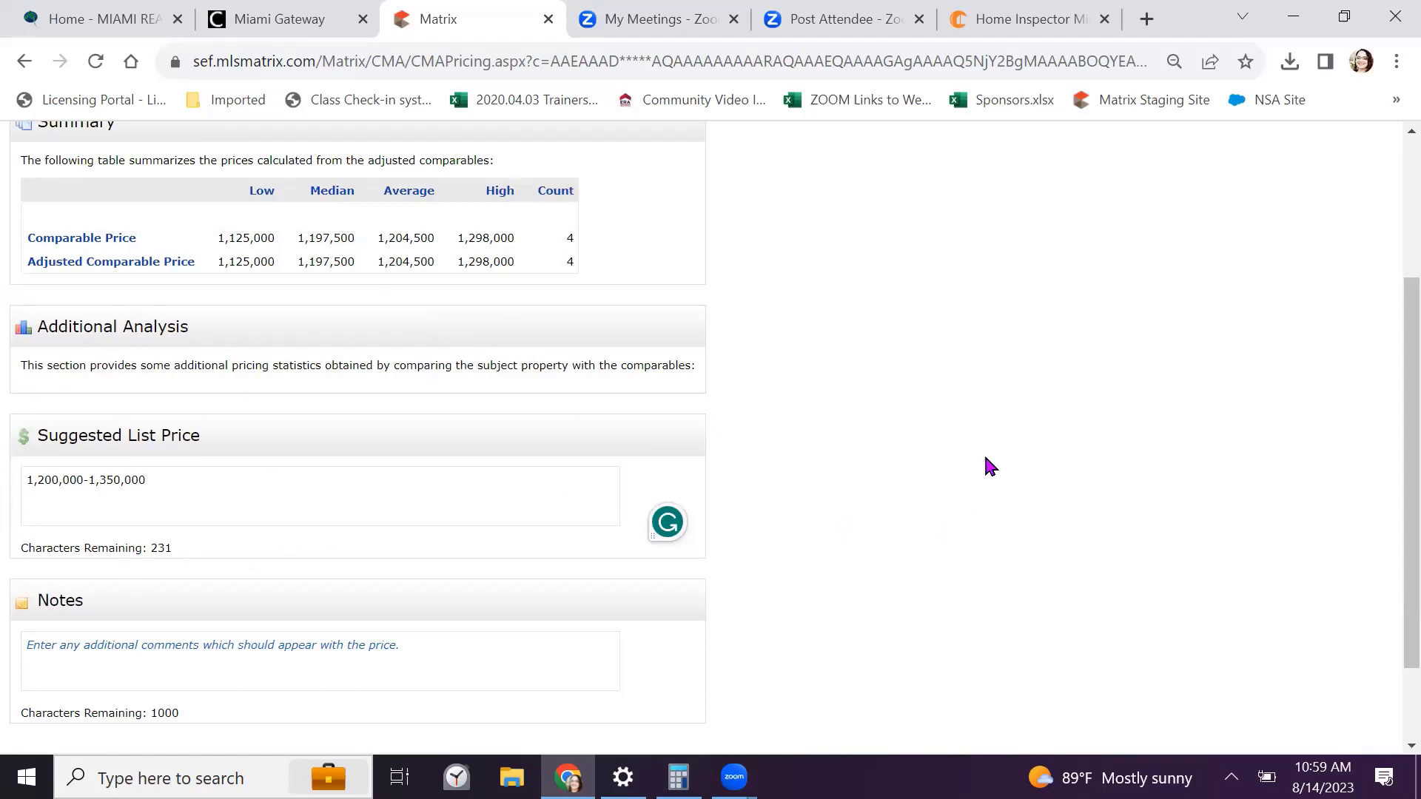
scroll(990, 465, down, 2)
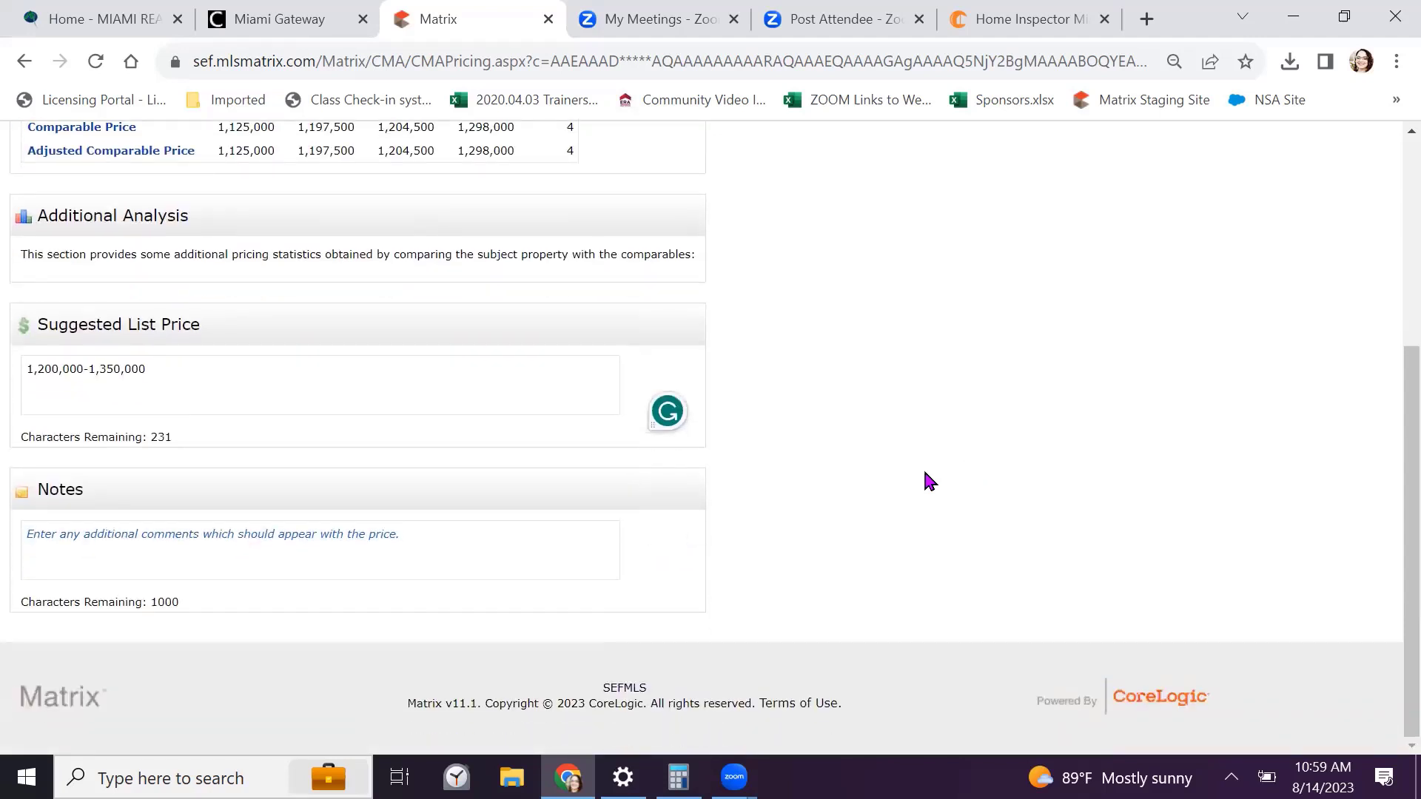
scroll(925, 481, up, 3)
scroll(925, 482, up, 1)
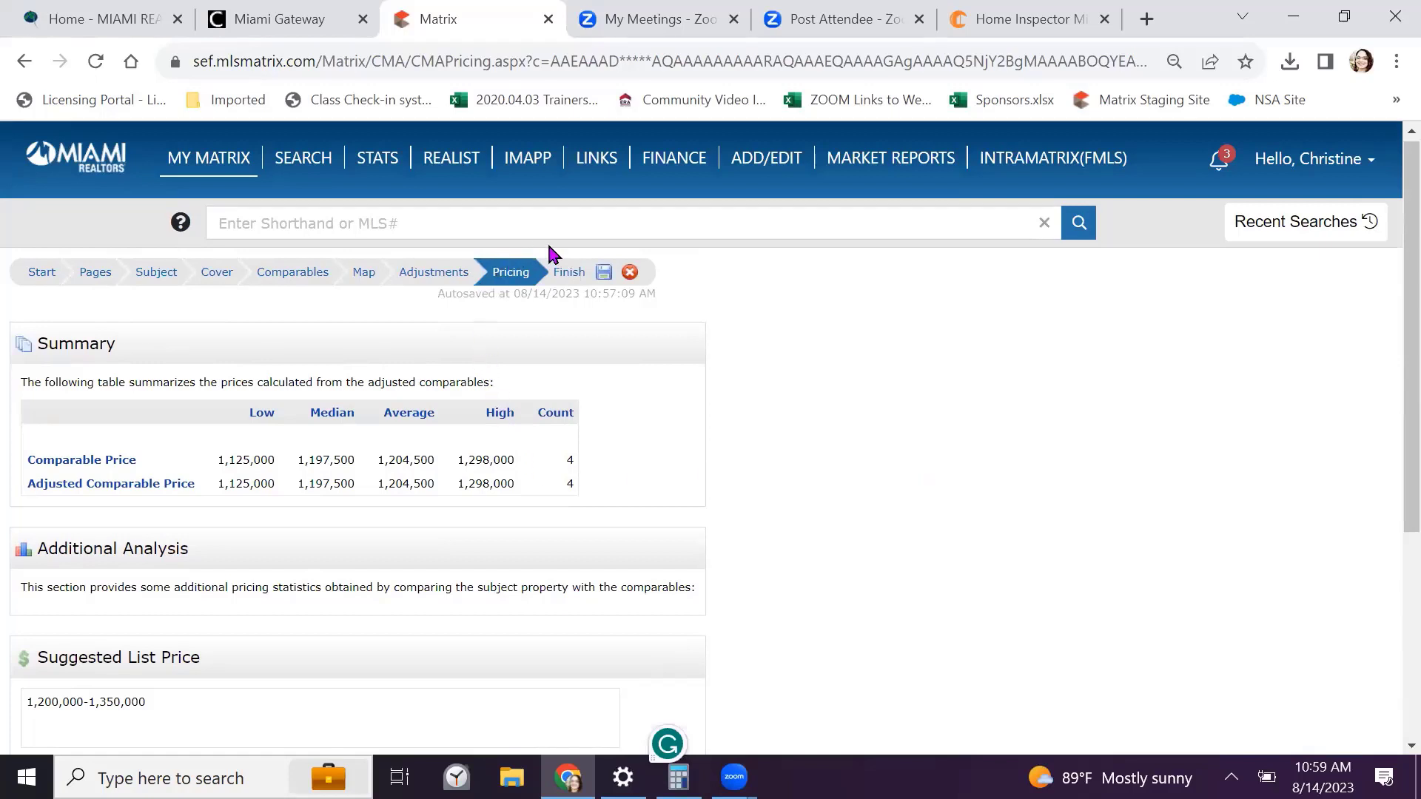
Move to the Finish step and generate the CMA as the PDF Report4137Aug14.pdf
click(567, 278)
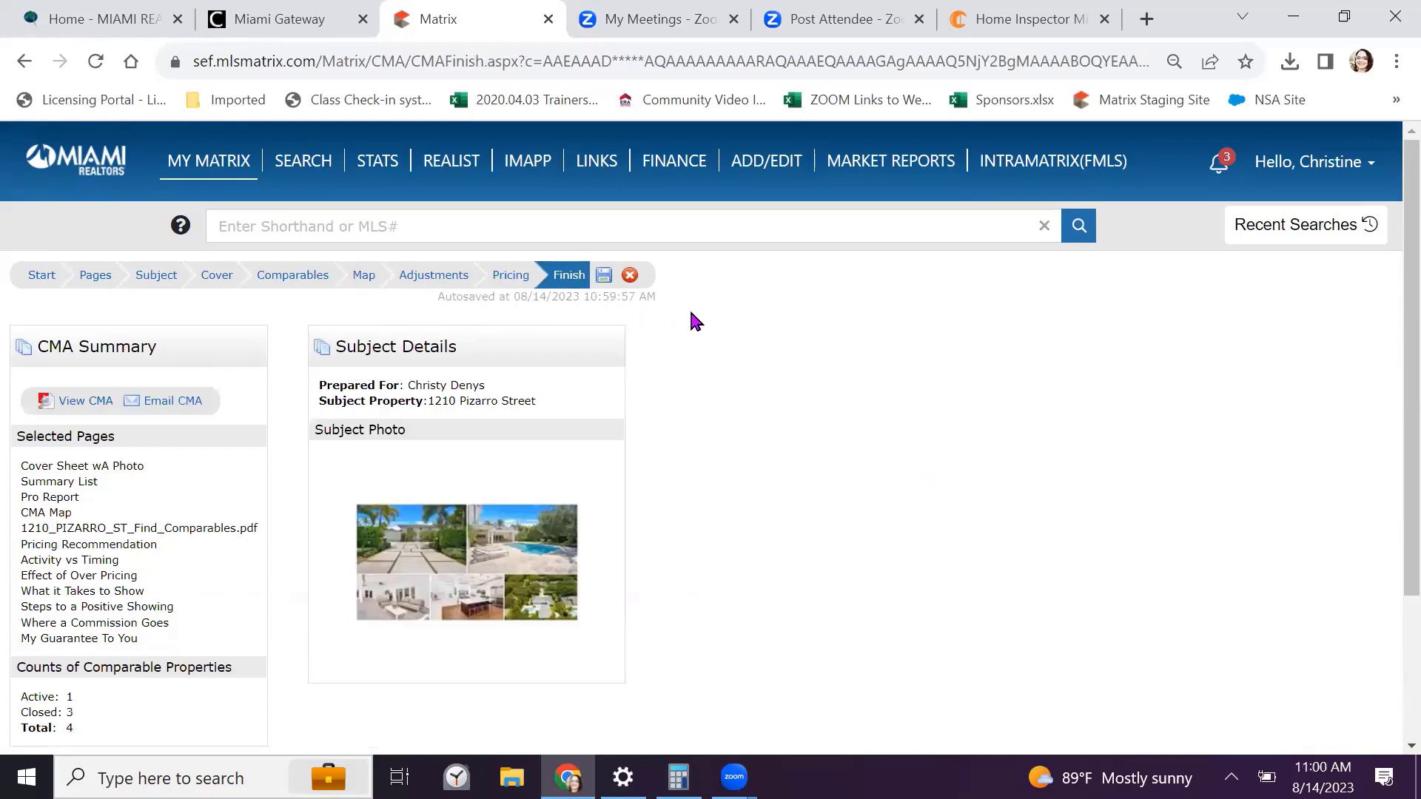
scroll(753, 315, down, 2)
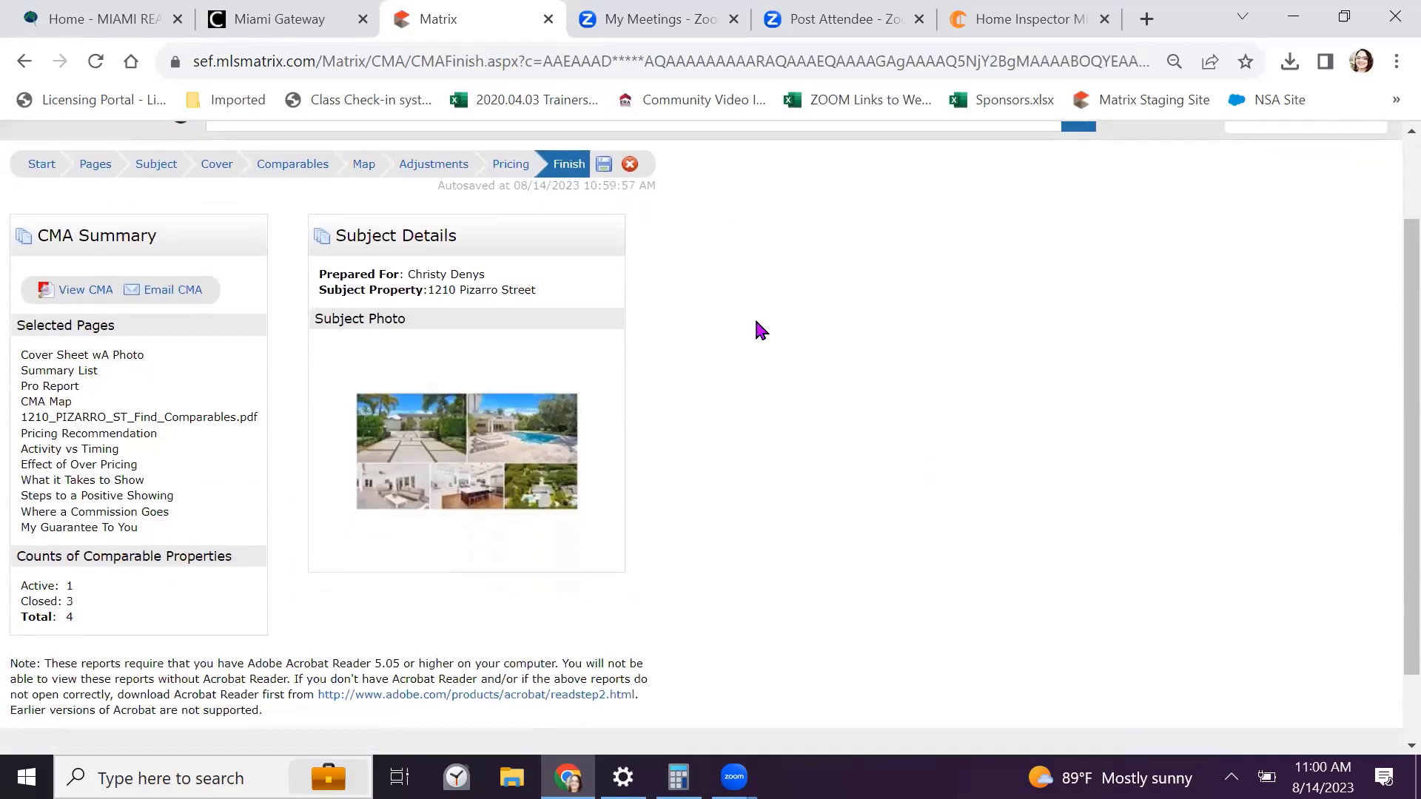
click(79, 293)
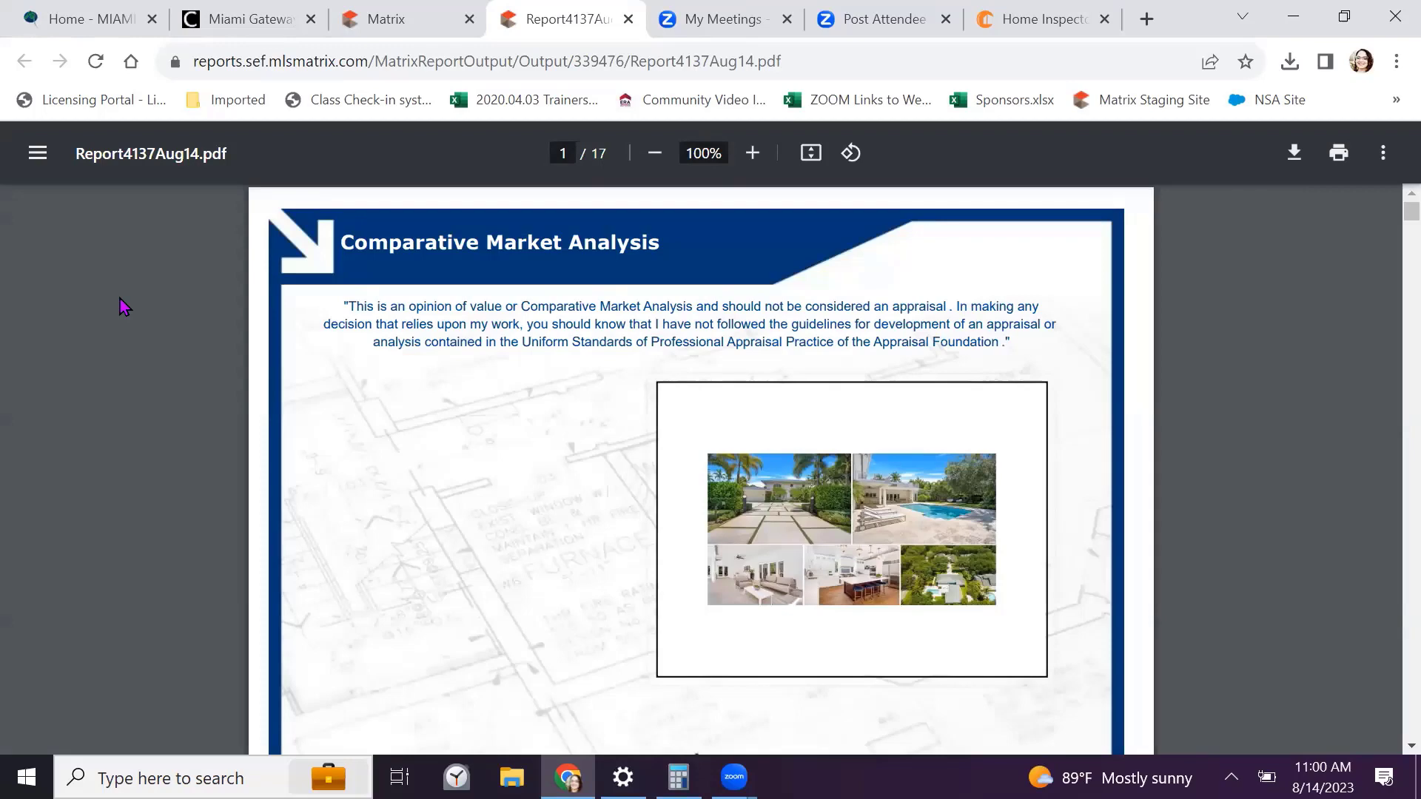
Zoom the CMA PDF to 125% and read down to the page 3 CMA Pro Report
click(753, 153)
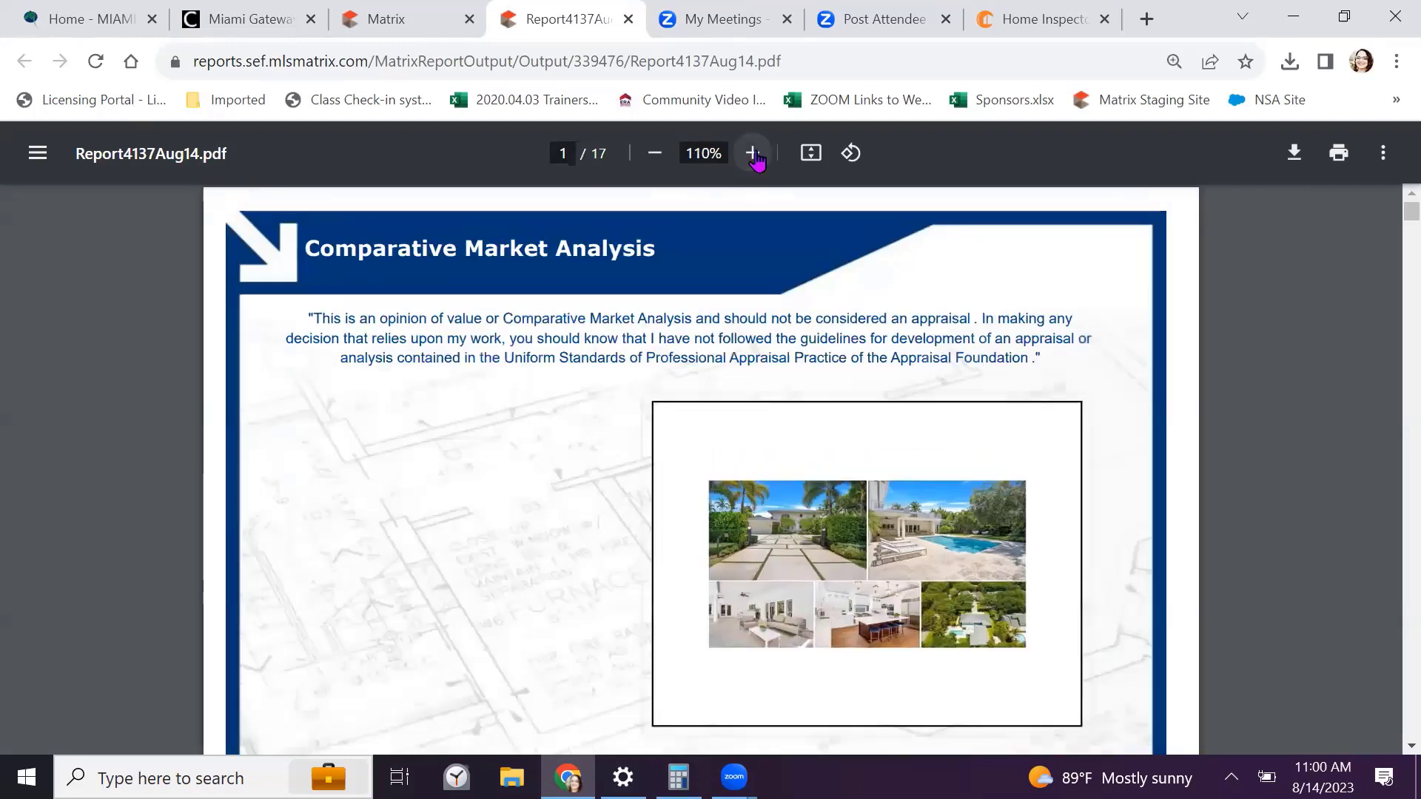
click(753, 154)
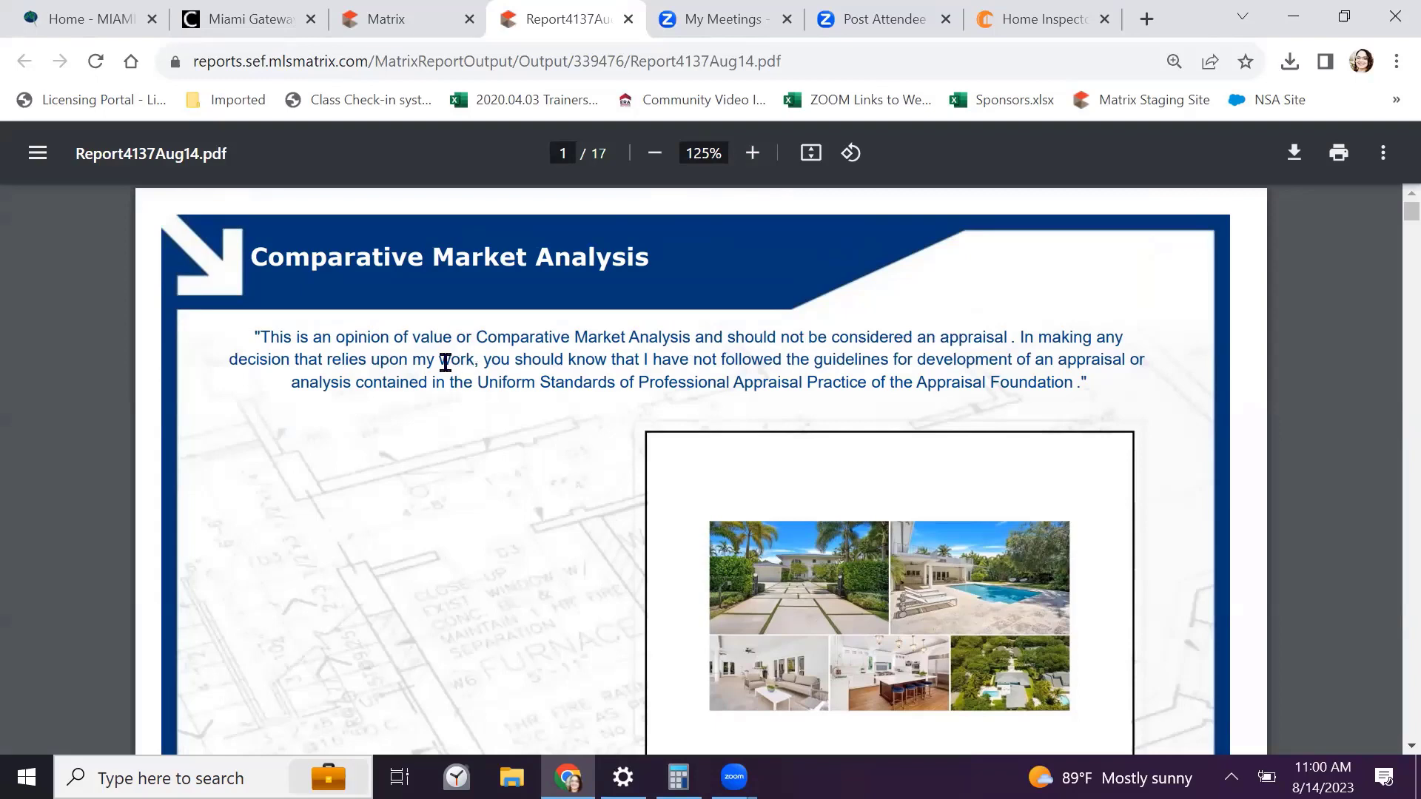
scroll(445, 362, down, 8)
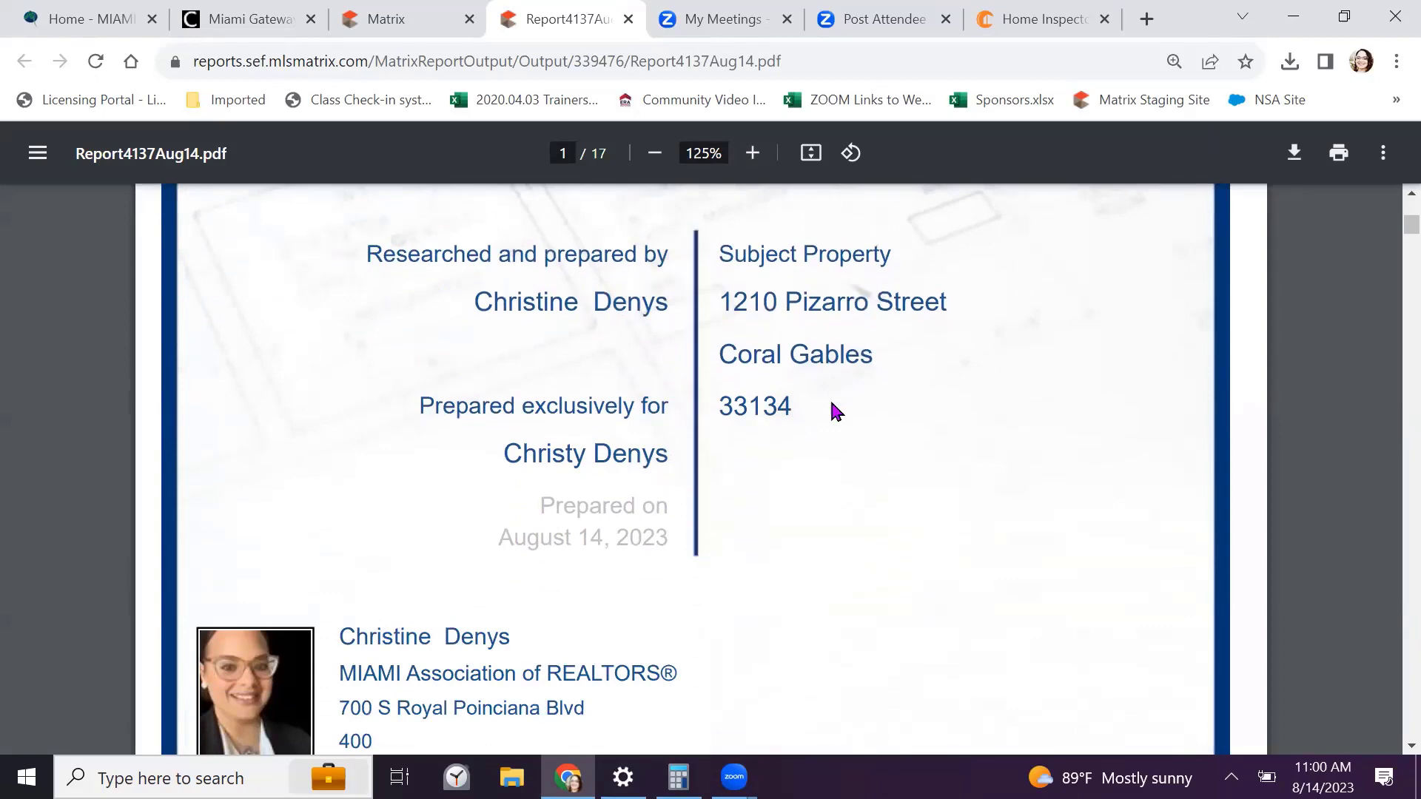
scroll(831, 408, down, 3)
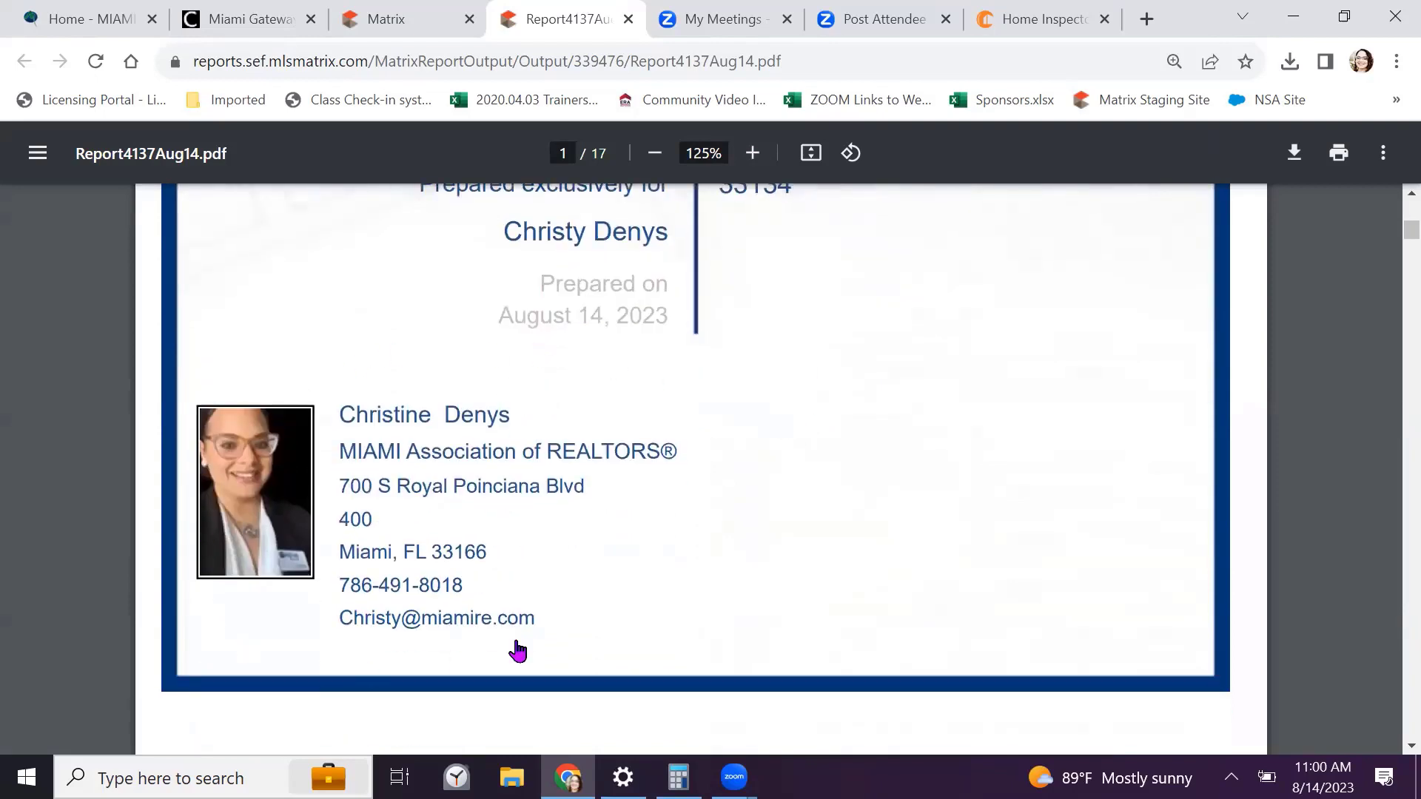
scroll(799, 463, down, 6)
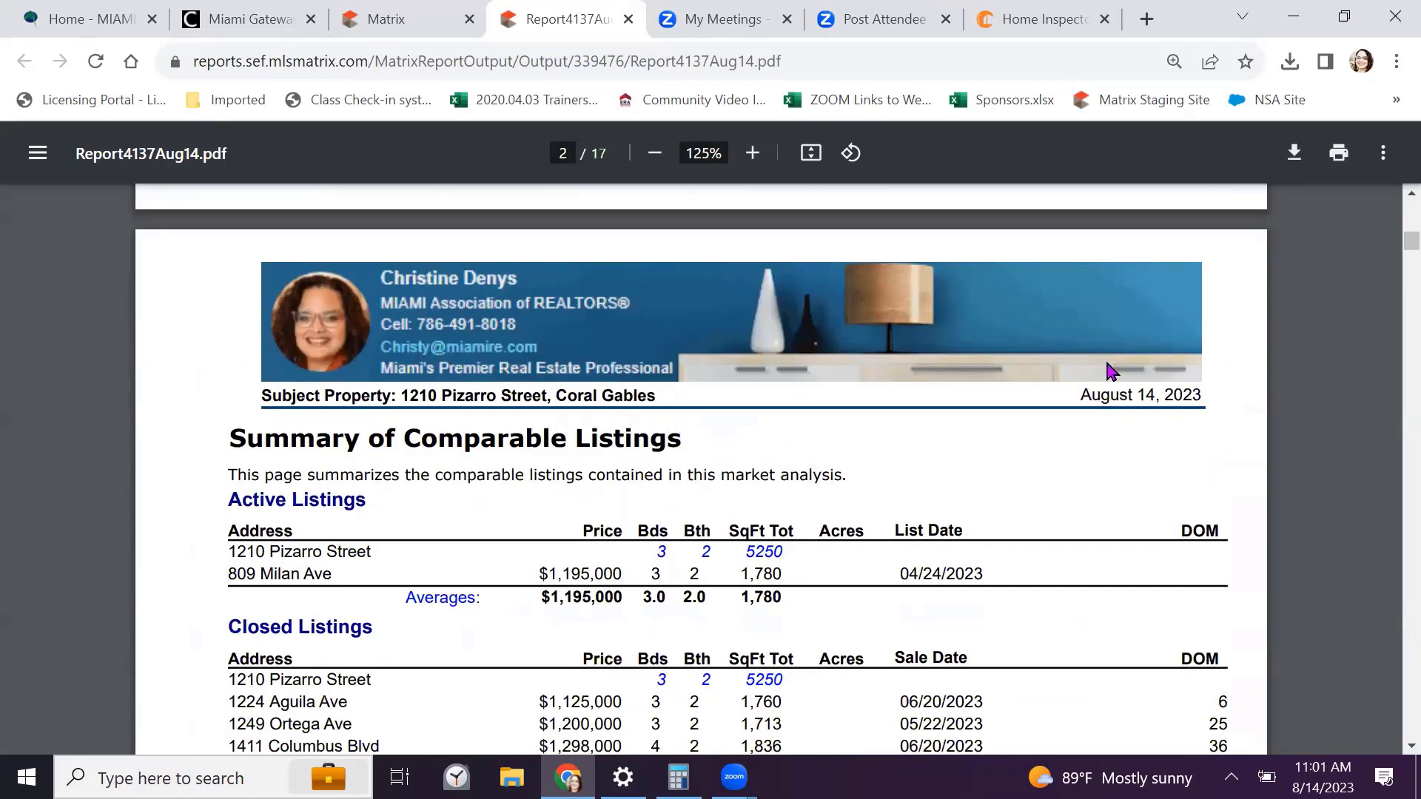
scroll(1108, 370, down, 3)
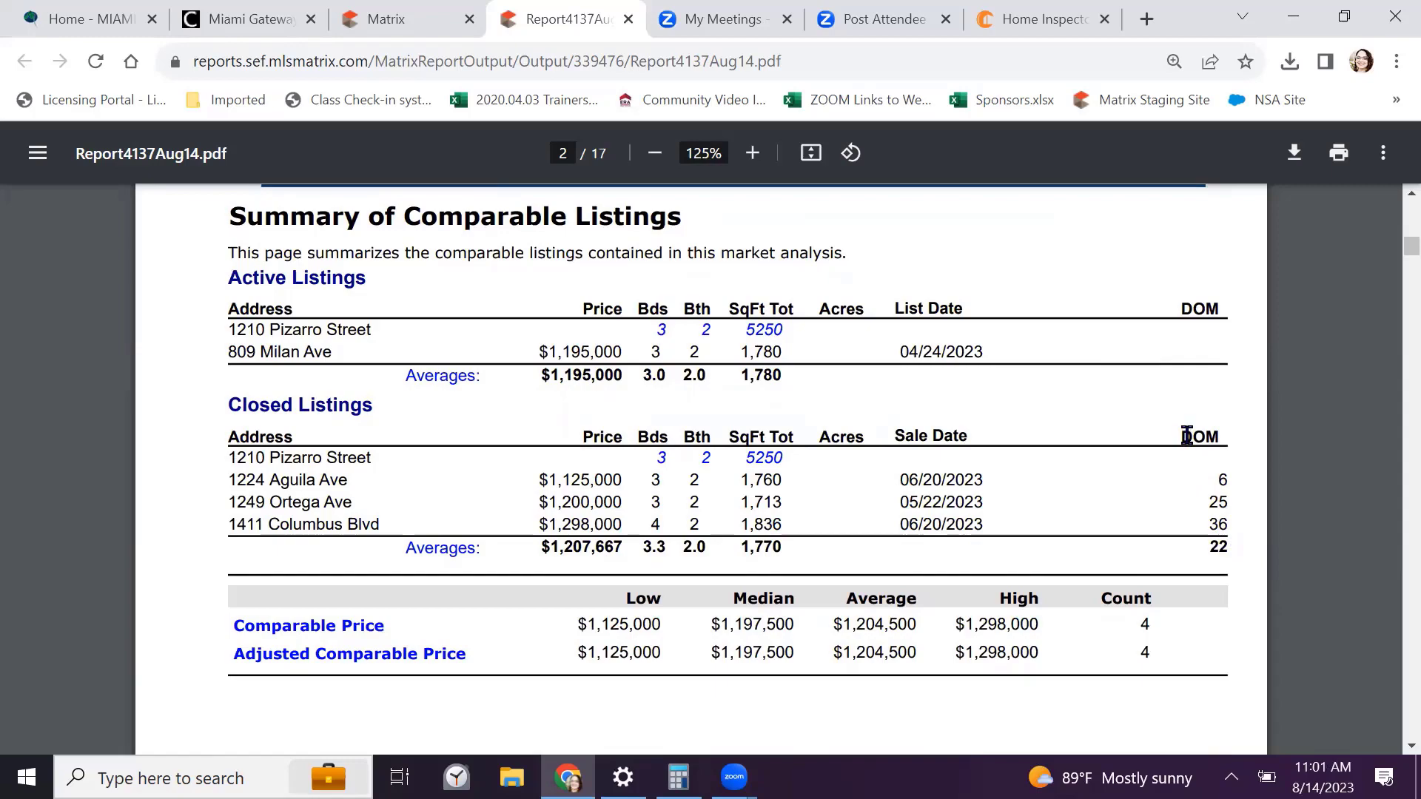
scroll(1225, 448, down, 5)
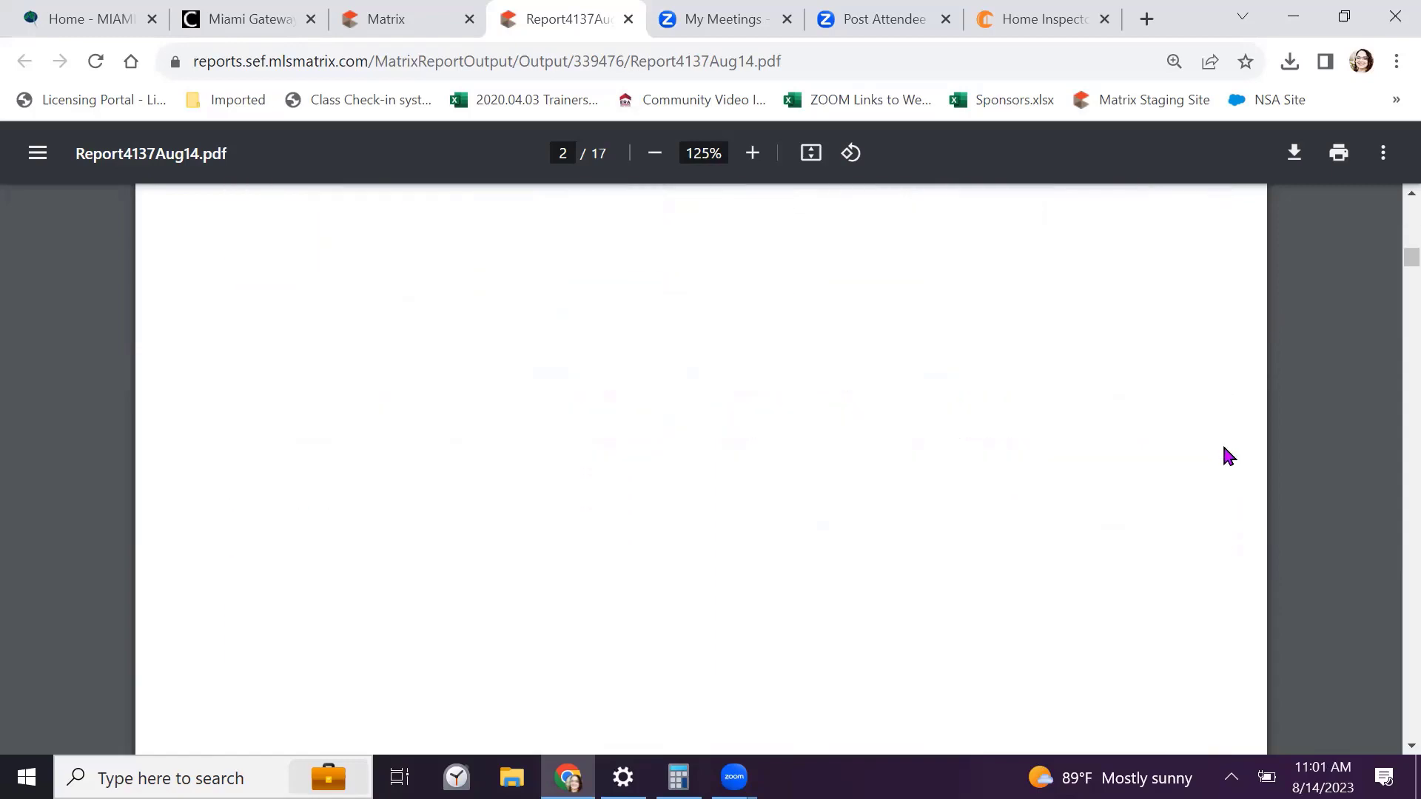
scroll(1116, 455, down, 7)
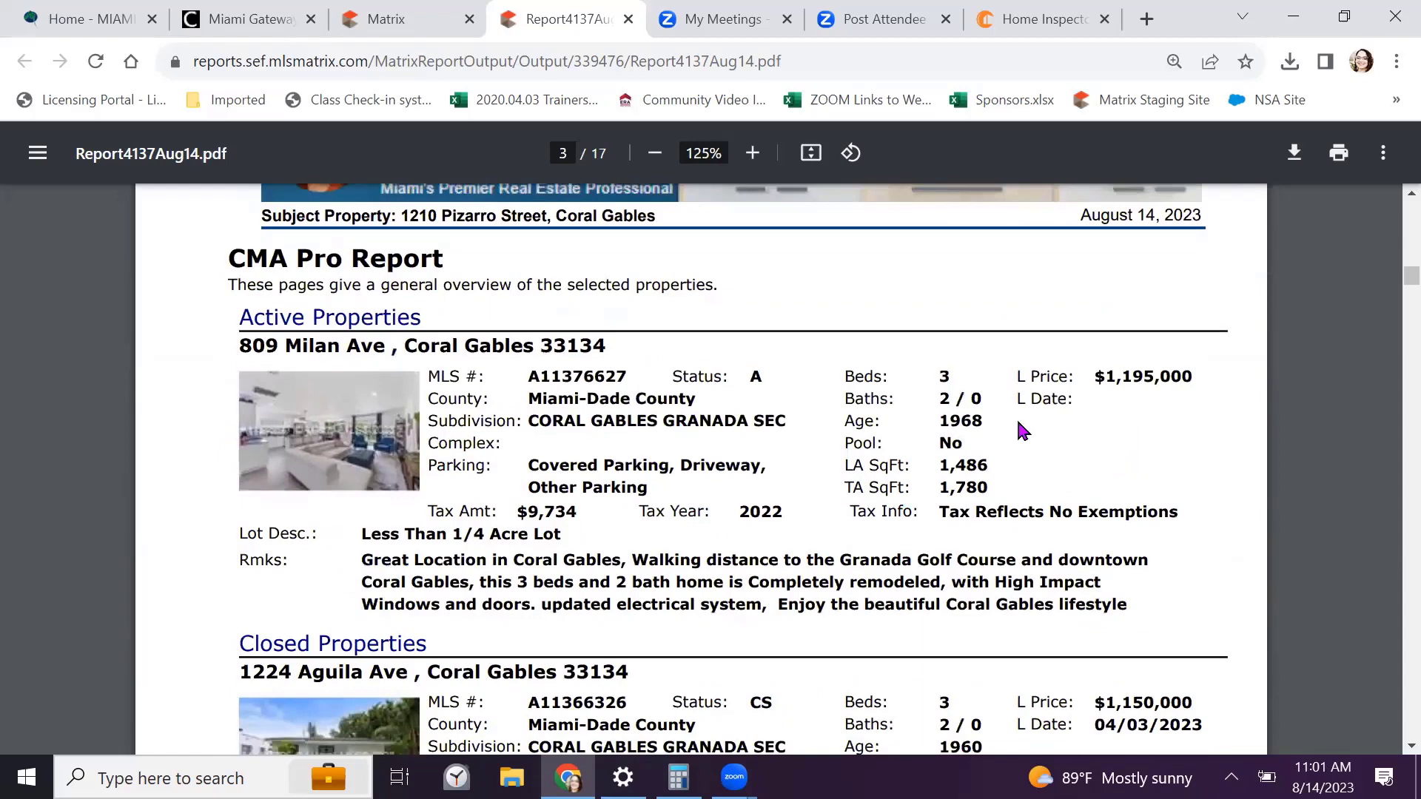
Scroll from the page 7 price chart through page 8 to the page 9 comparables map
scroll(255, 423, down, 1)
scroll(251, 428, down, 9)
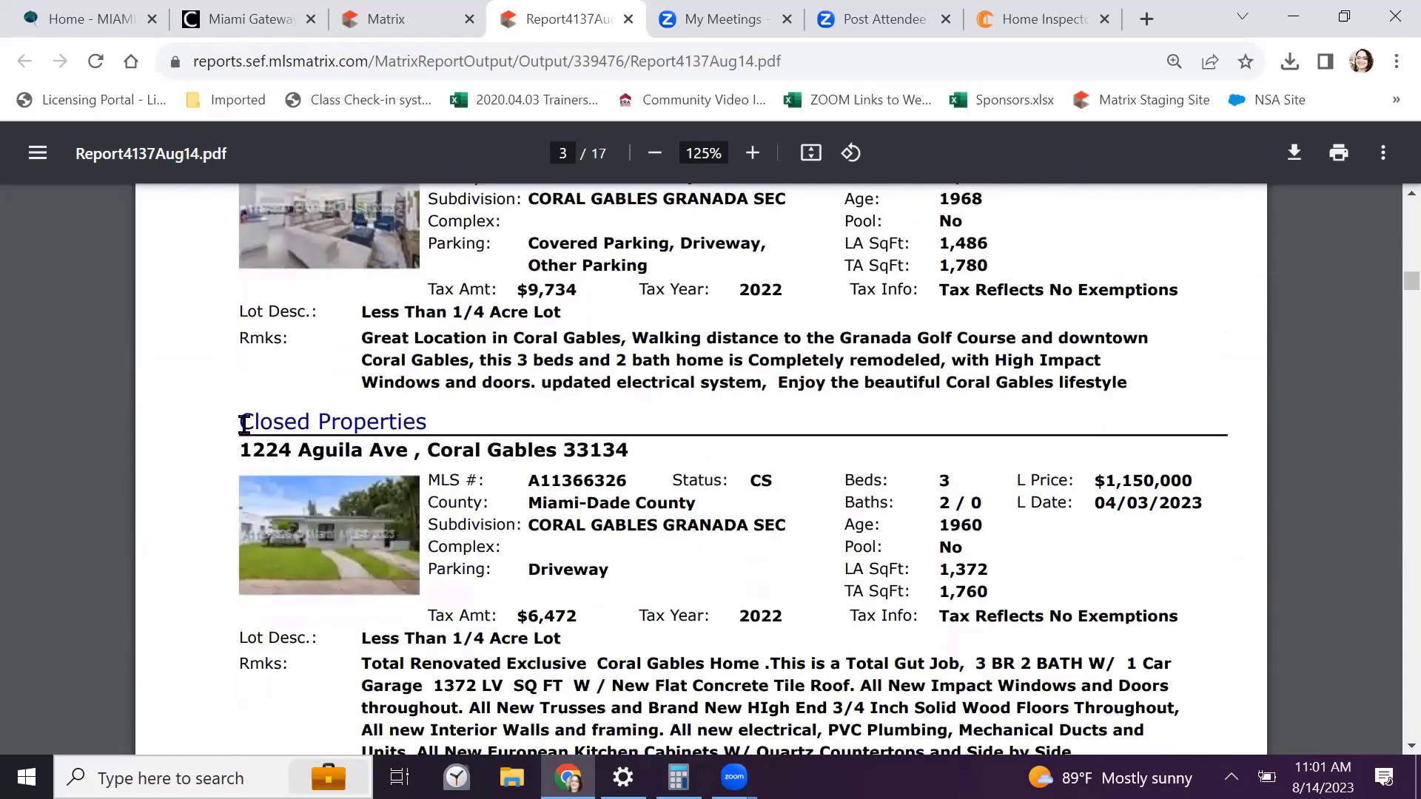
scroll(244, 425, up, 9)
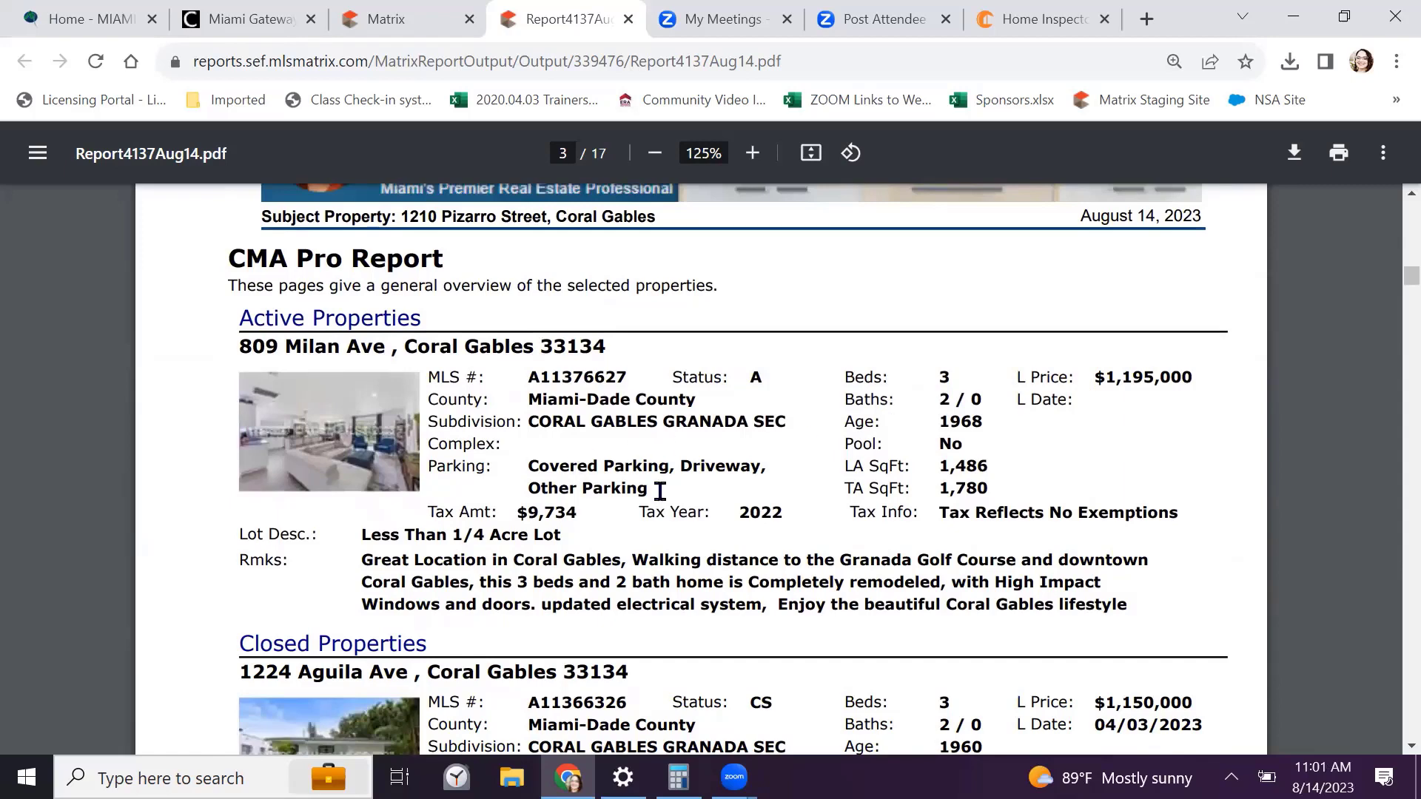
scroll(1143, 470, down, 2)
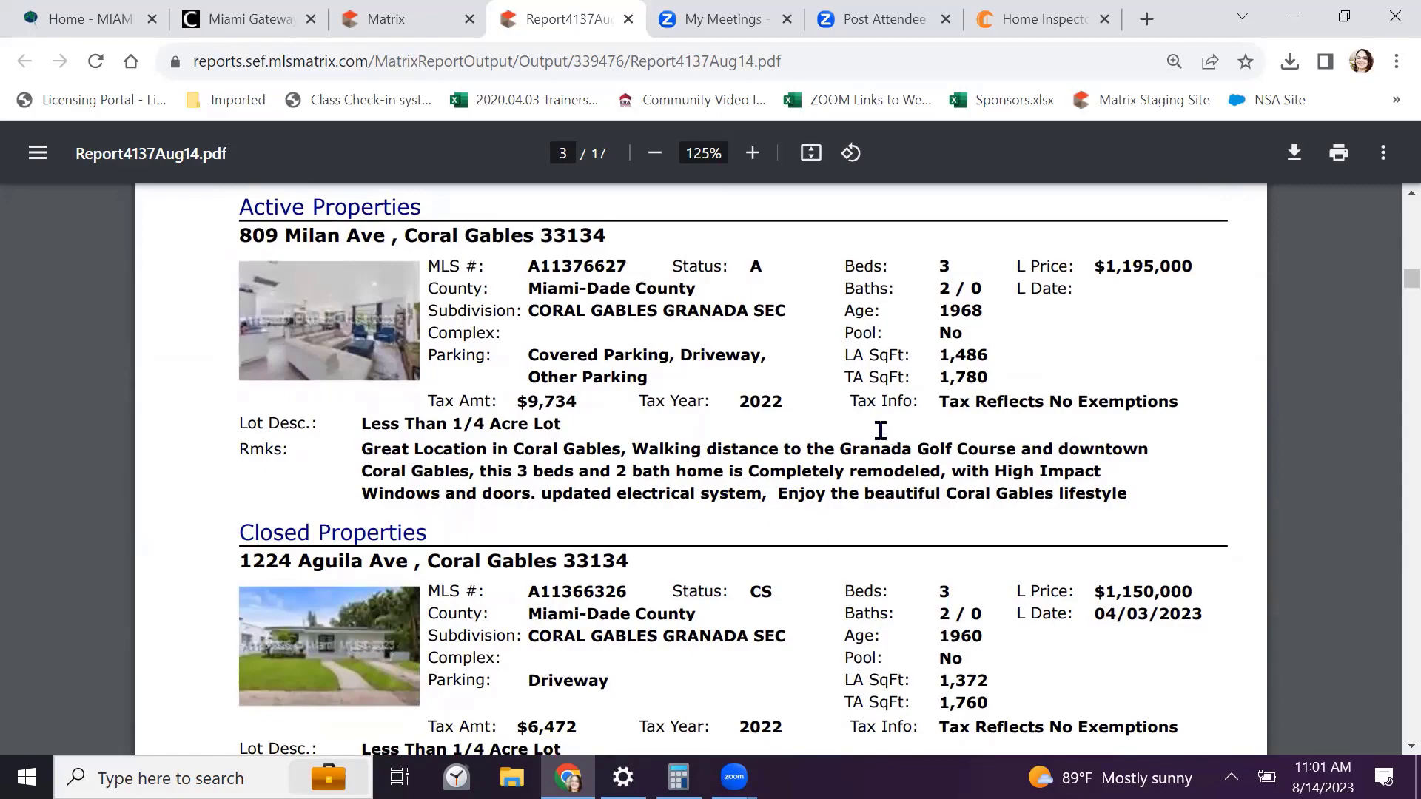
scroll(880, 430, down, 10)
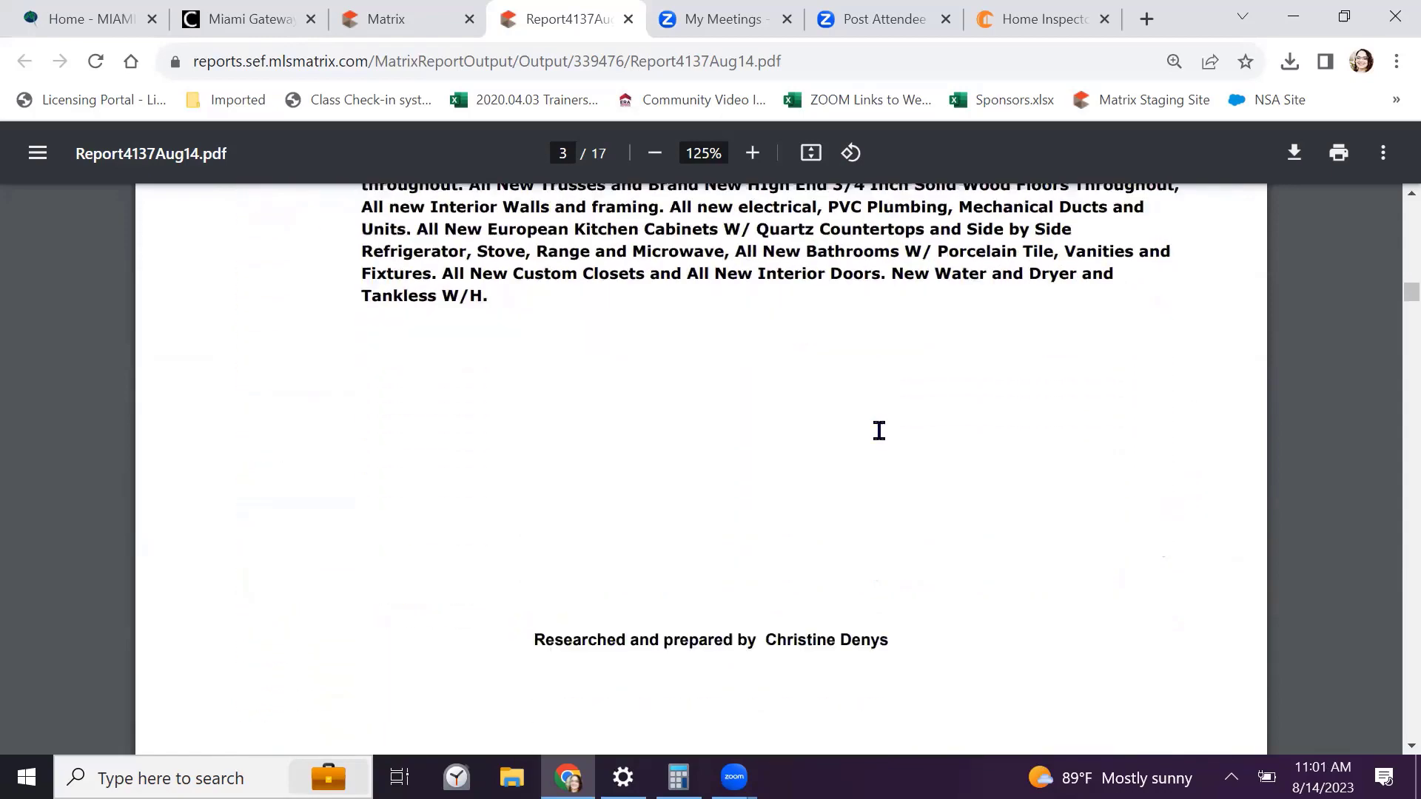
scroll(879, 430, down, 8)
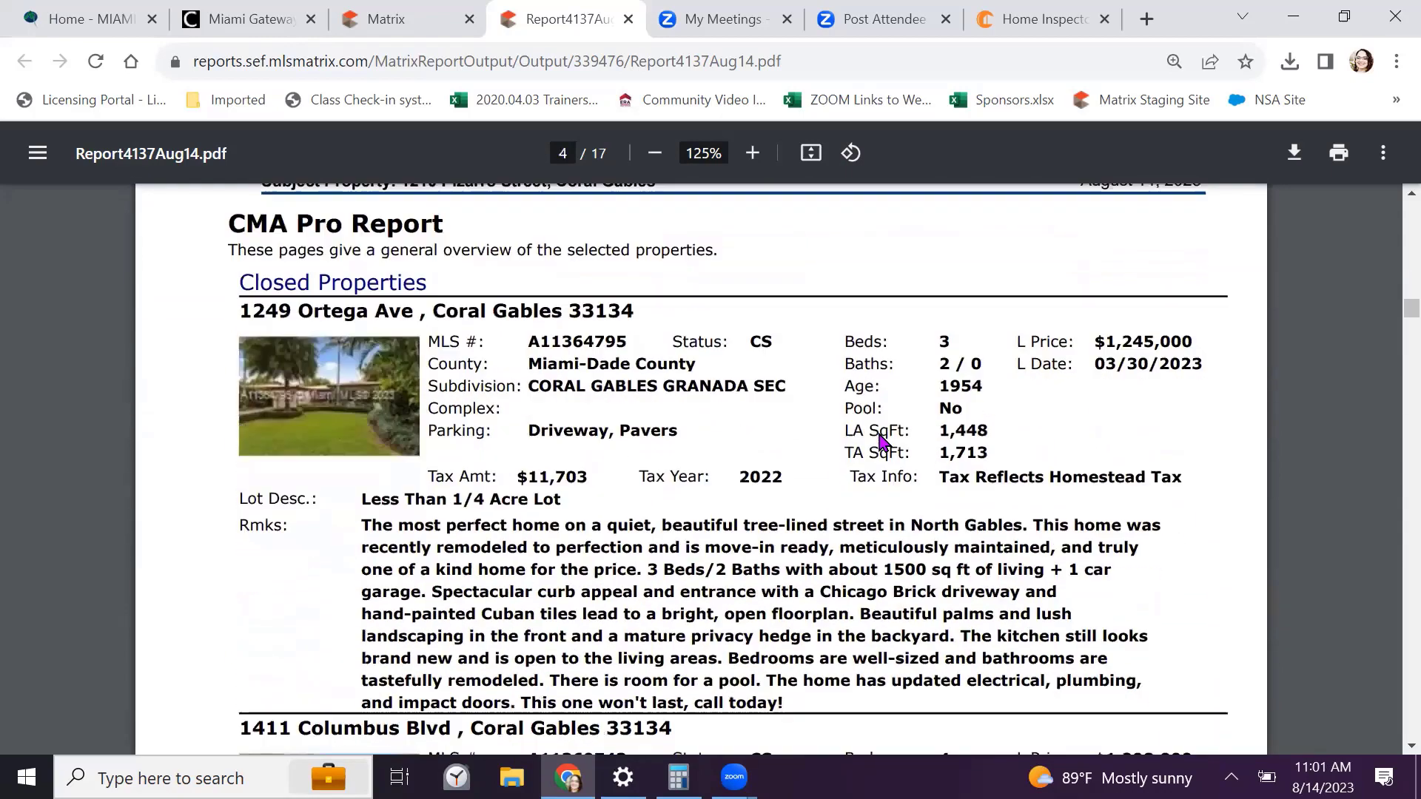
scroll(880, 442, down, 10)
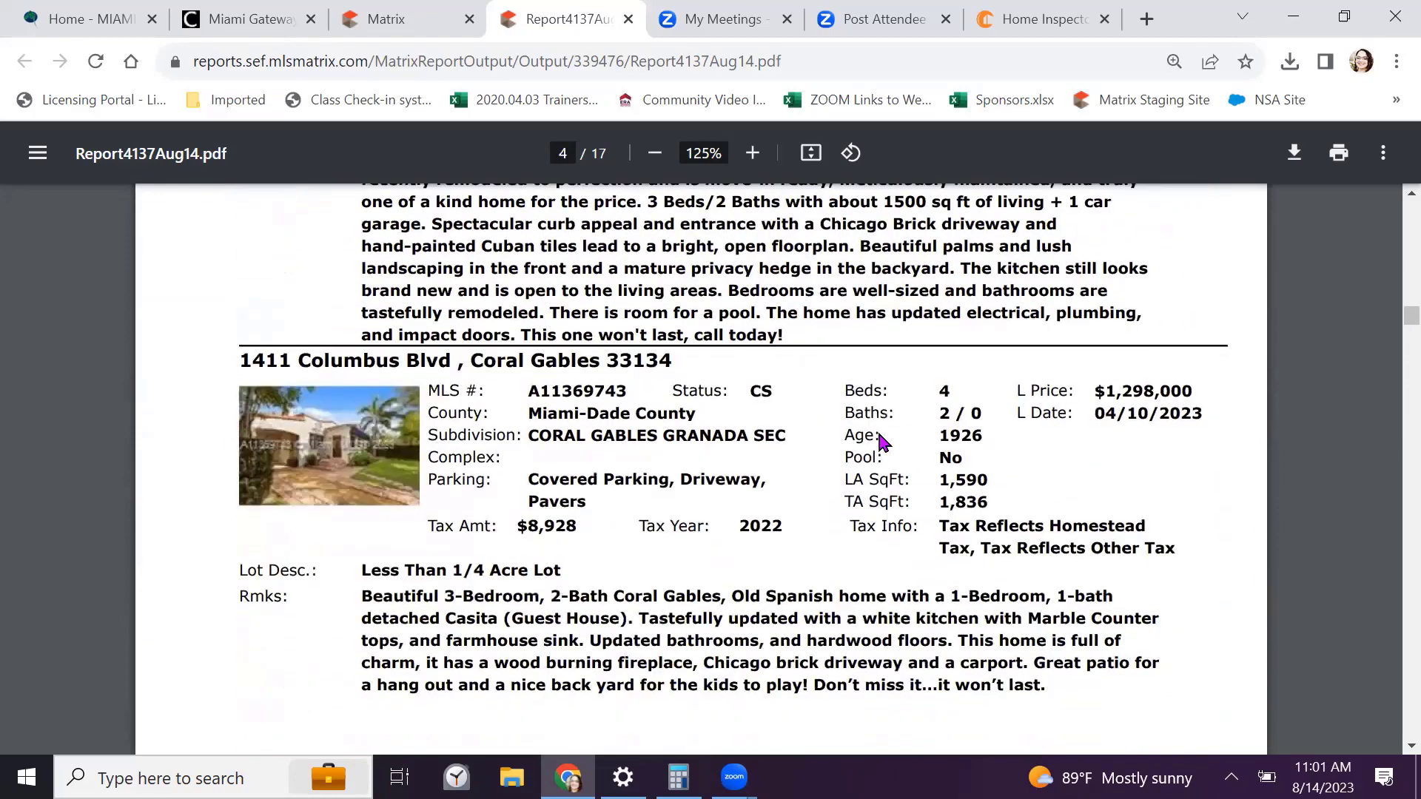
scroll(883, 442, down, 8)
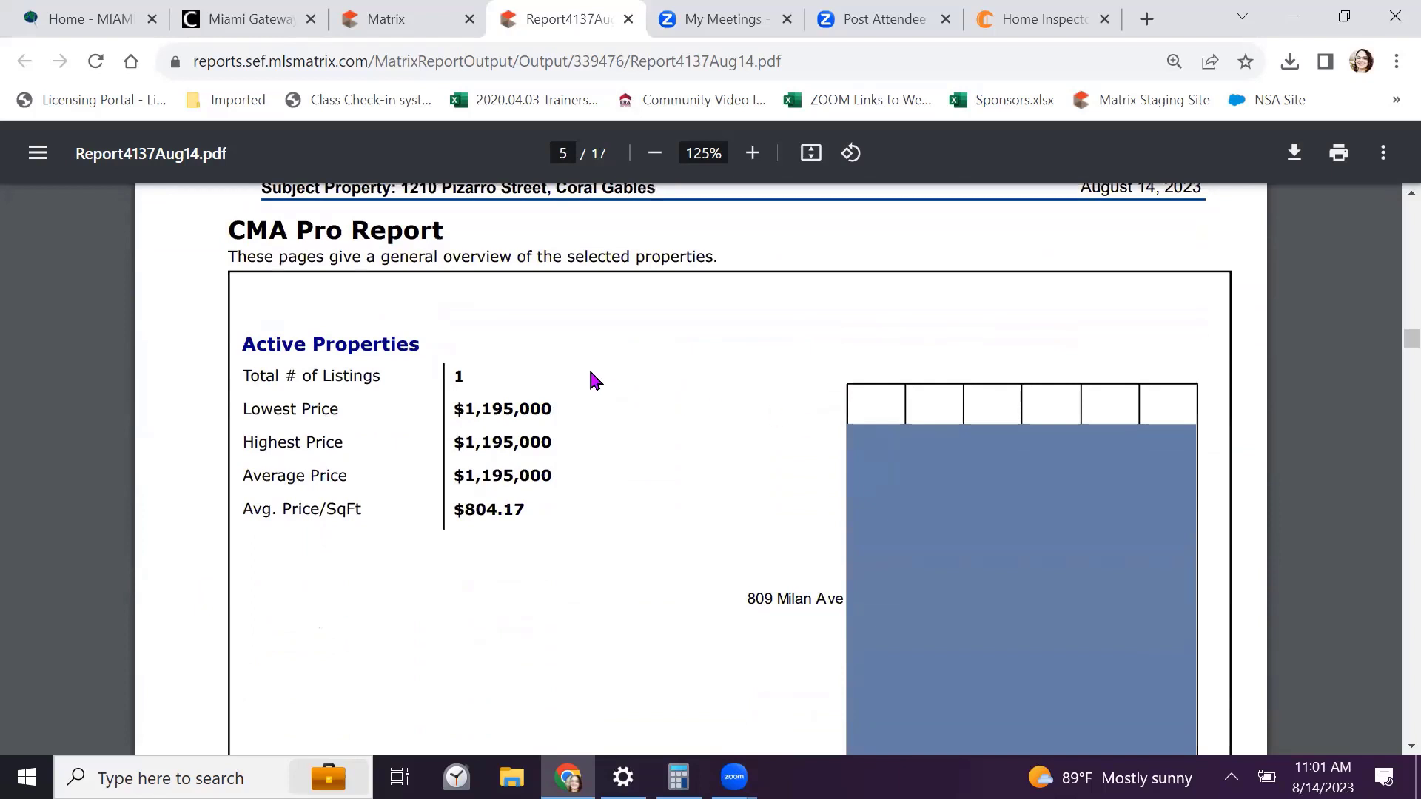
scroll(592, 378, down, 9)
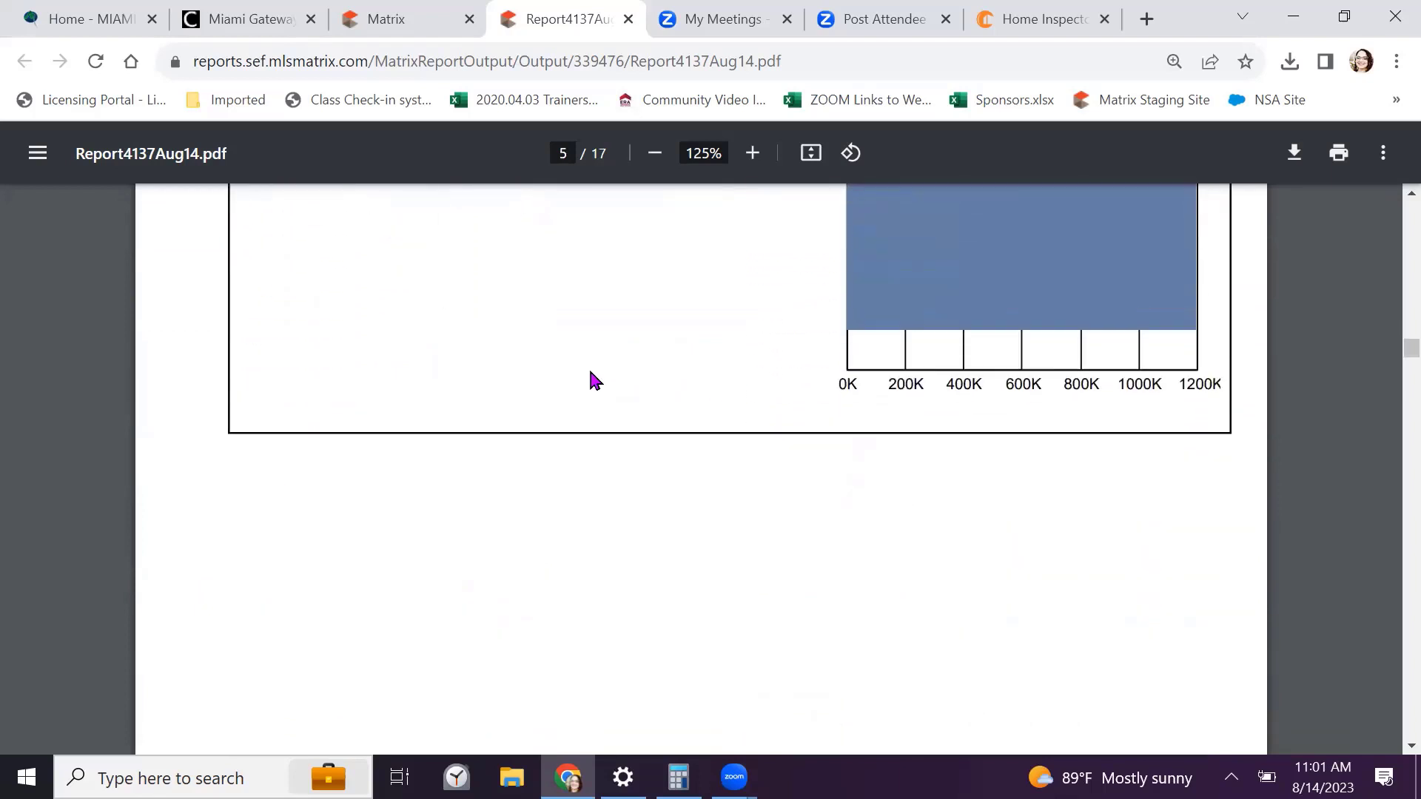
scroll(592, 379, down, 10)
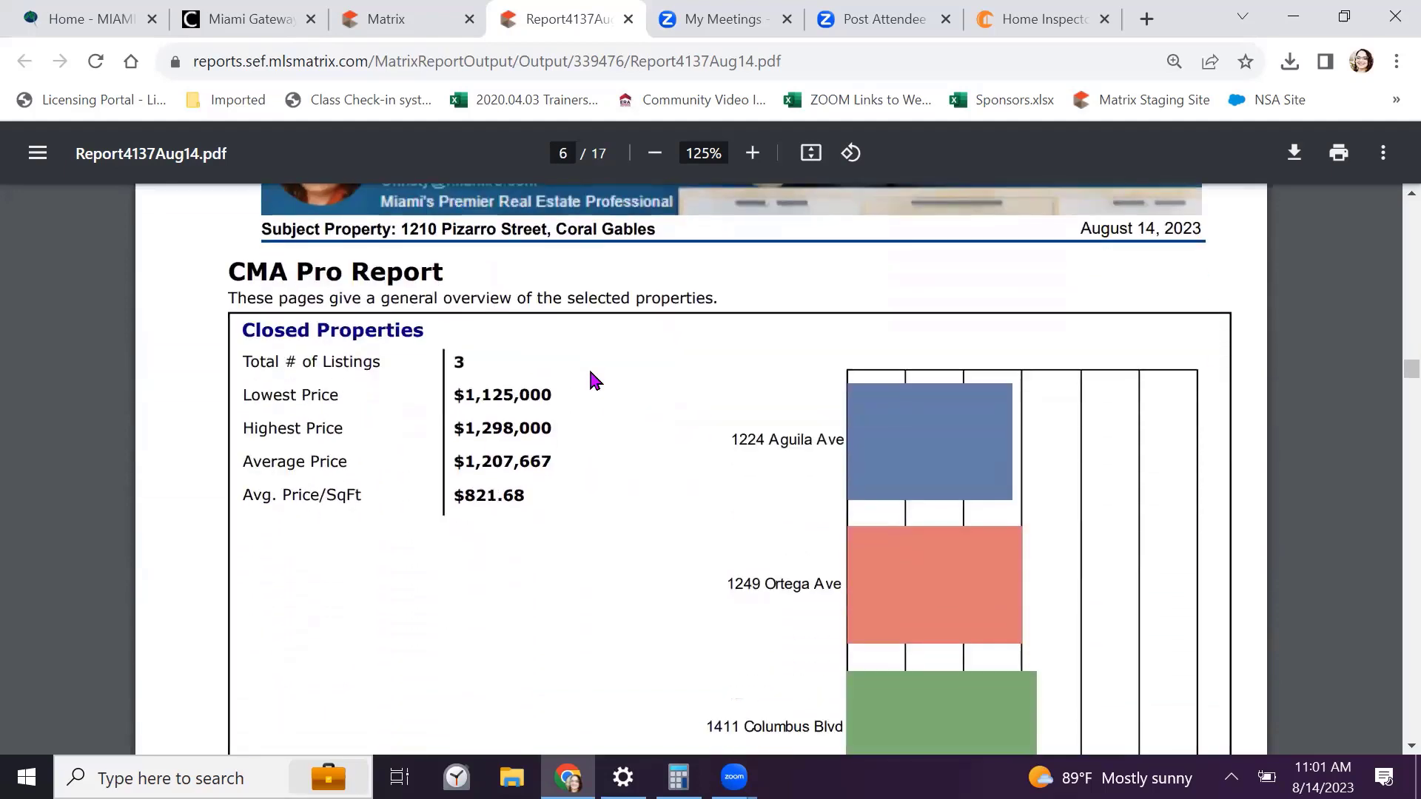
scroll(596, 381, down, 1)
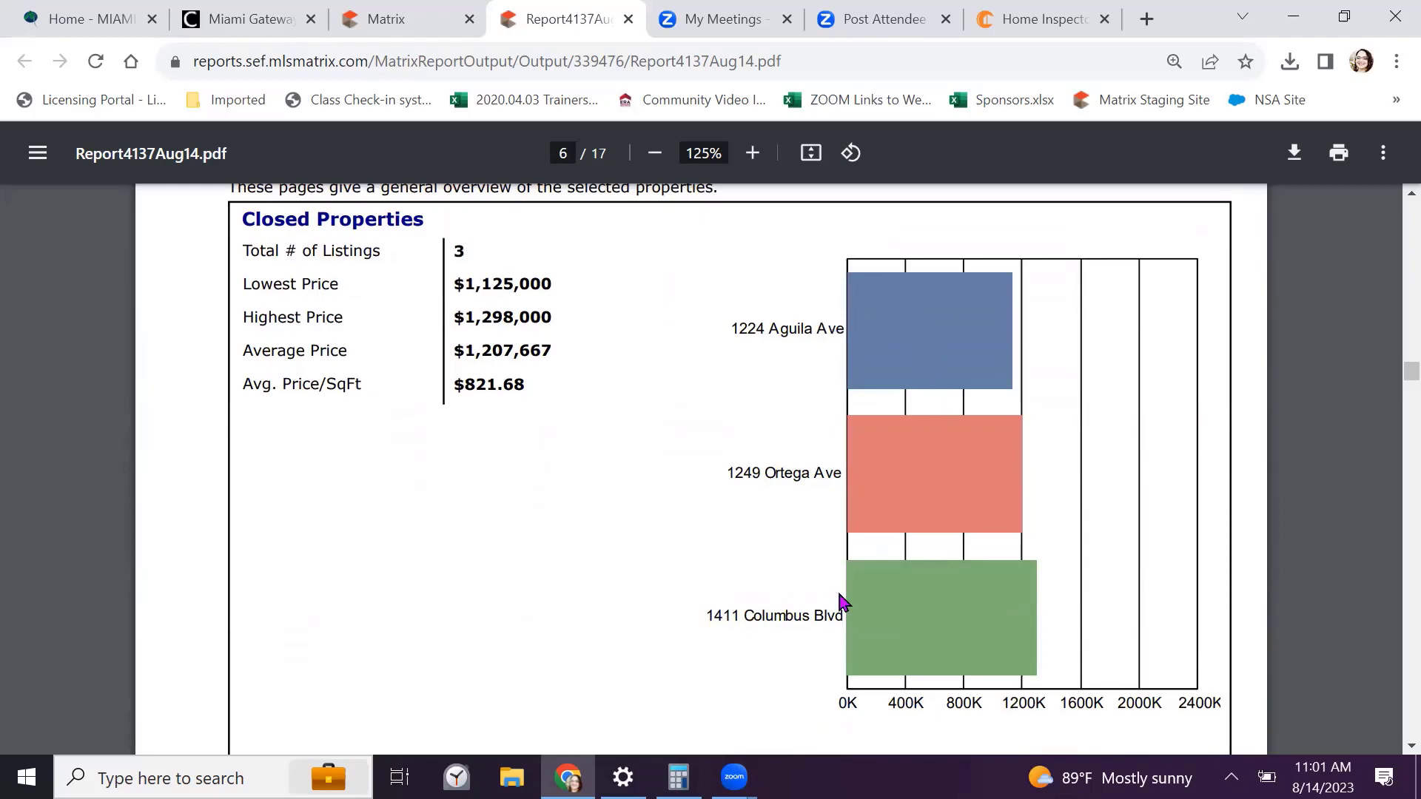
scroll(617, 472, down, 1)
scroll(620, 481, down, 10)
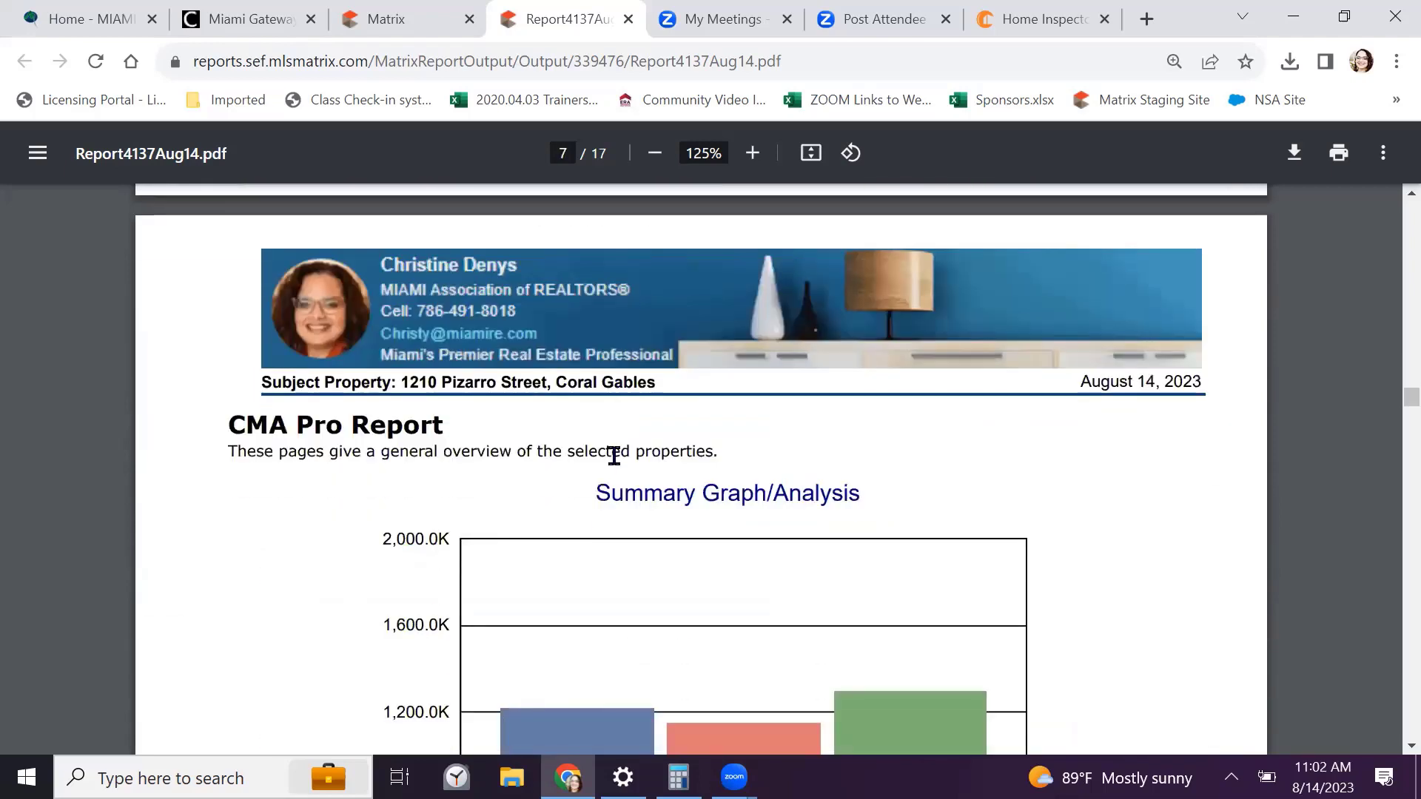
scroll(278, 518, down, 2)
scroll(278, 516, up, 2)
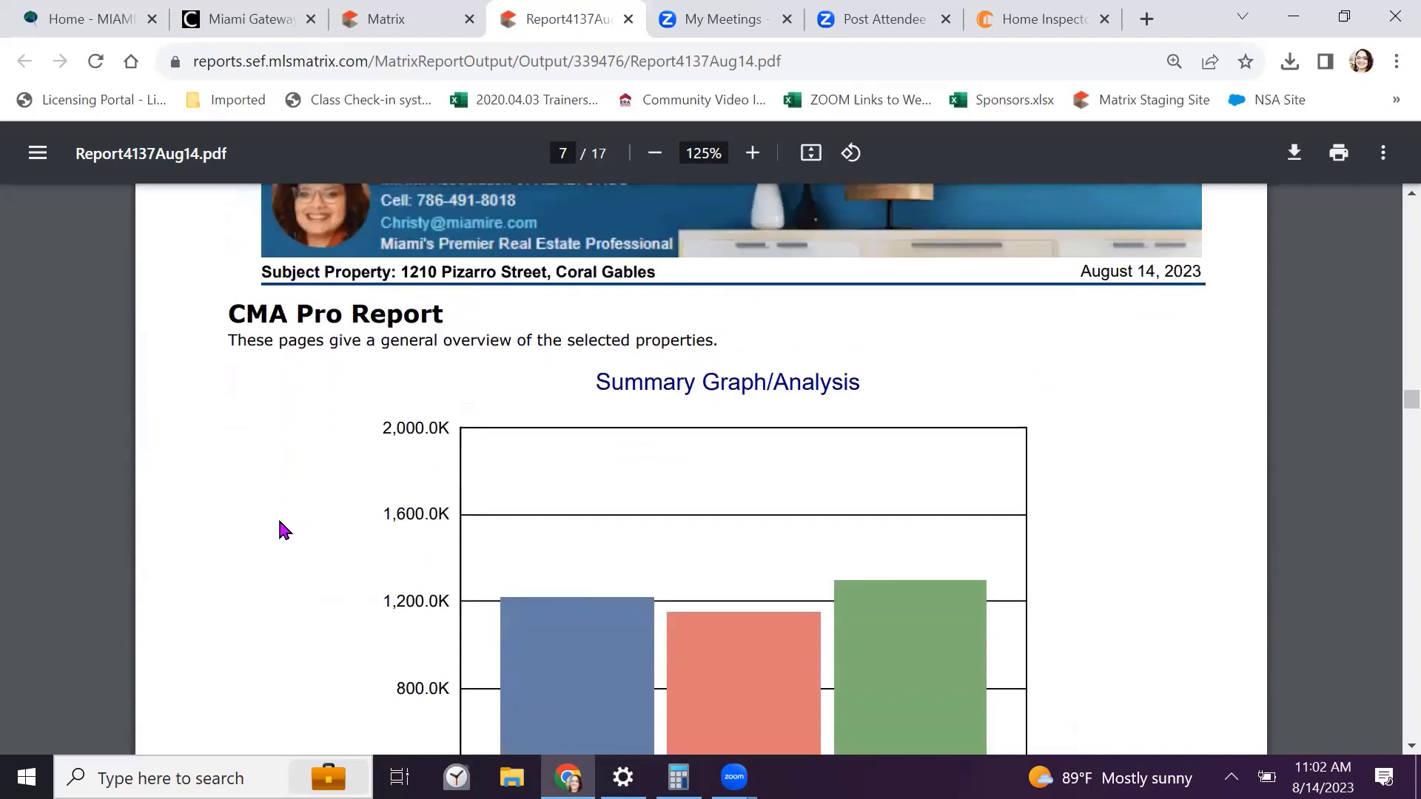
scroll(277, 516, down, 2)
scroll(279, 522, down, 3)
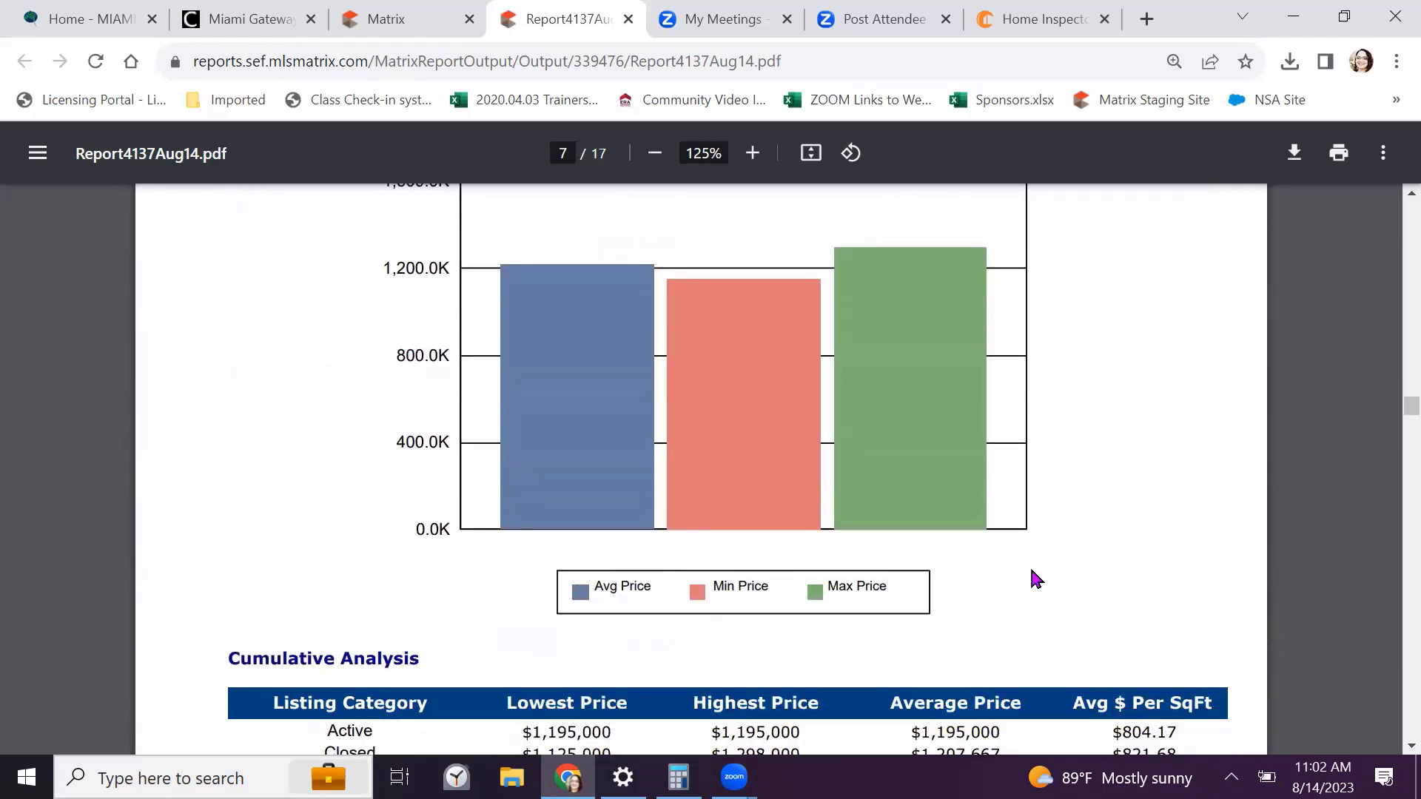
scroll(1095, 518, down, 6)
scroll(1090, 522, down, 14)
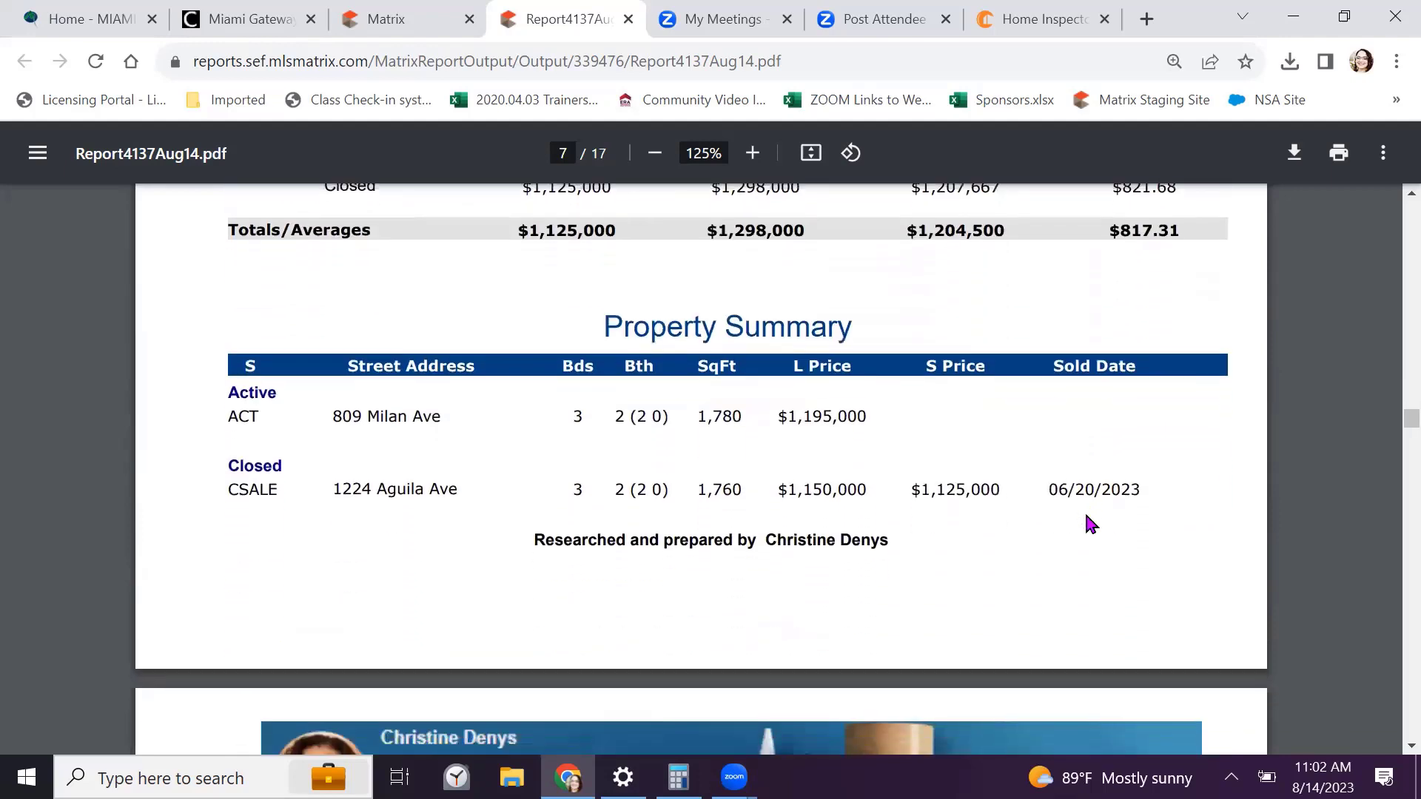
scroll(1087, 517, down, 9)
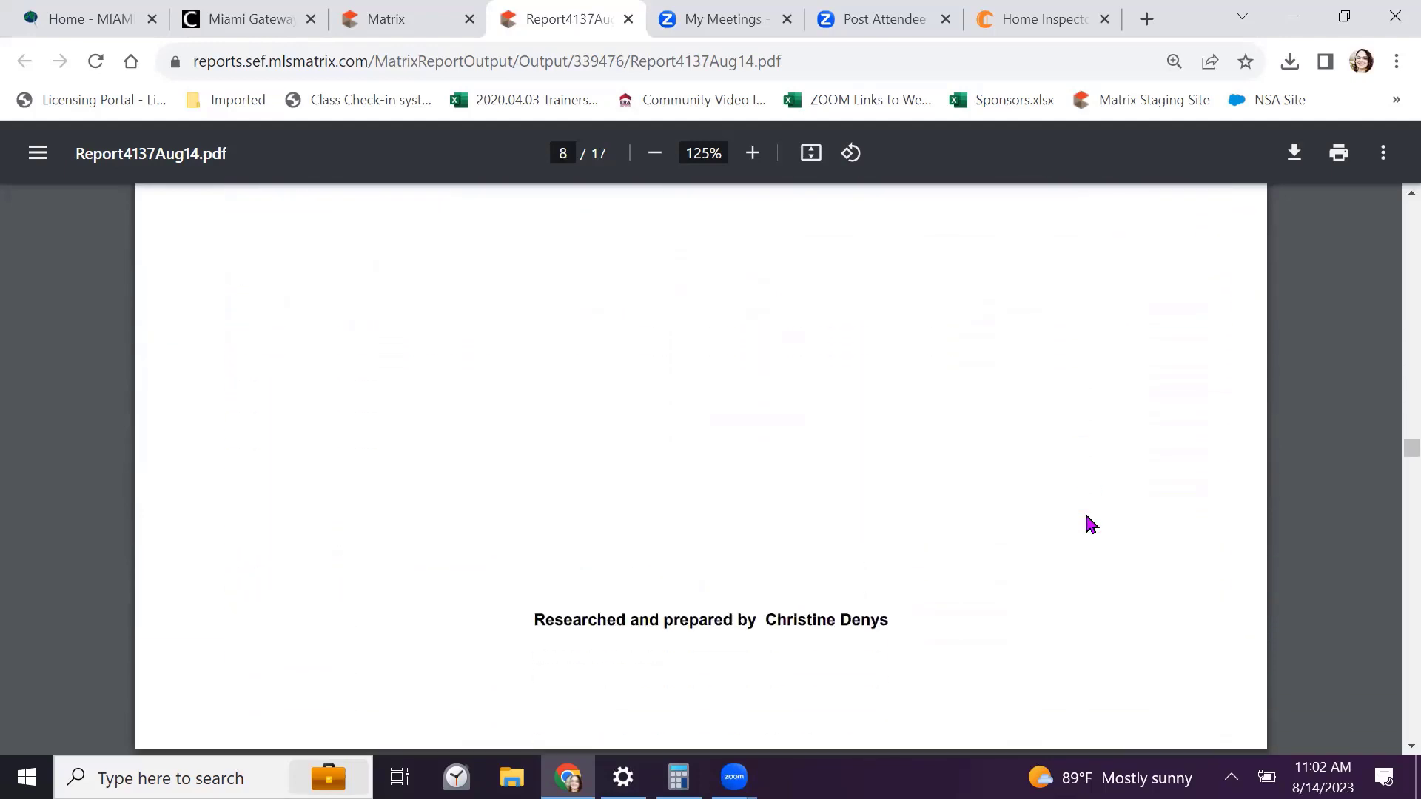
scroll(1084, 511, down, 3)
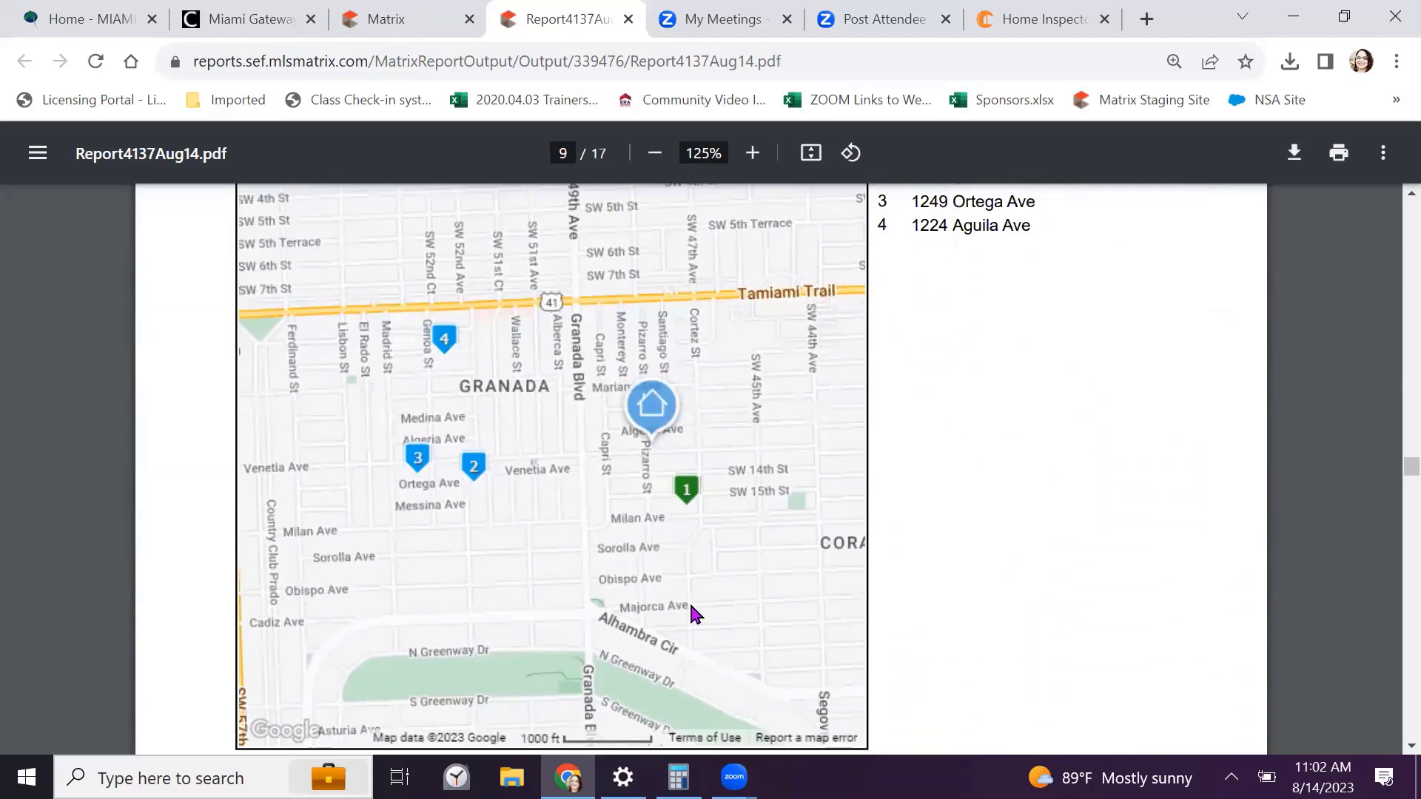
Scroll to page 11 and briefly highlight the recommended price range 1,200,000-1,350,000
scroll(999, 362, down, 8)
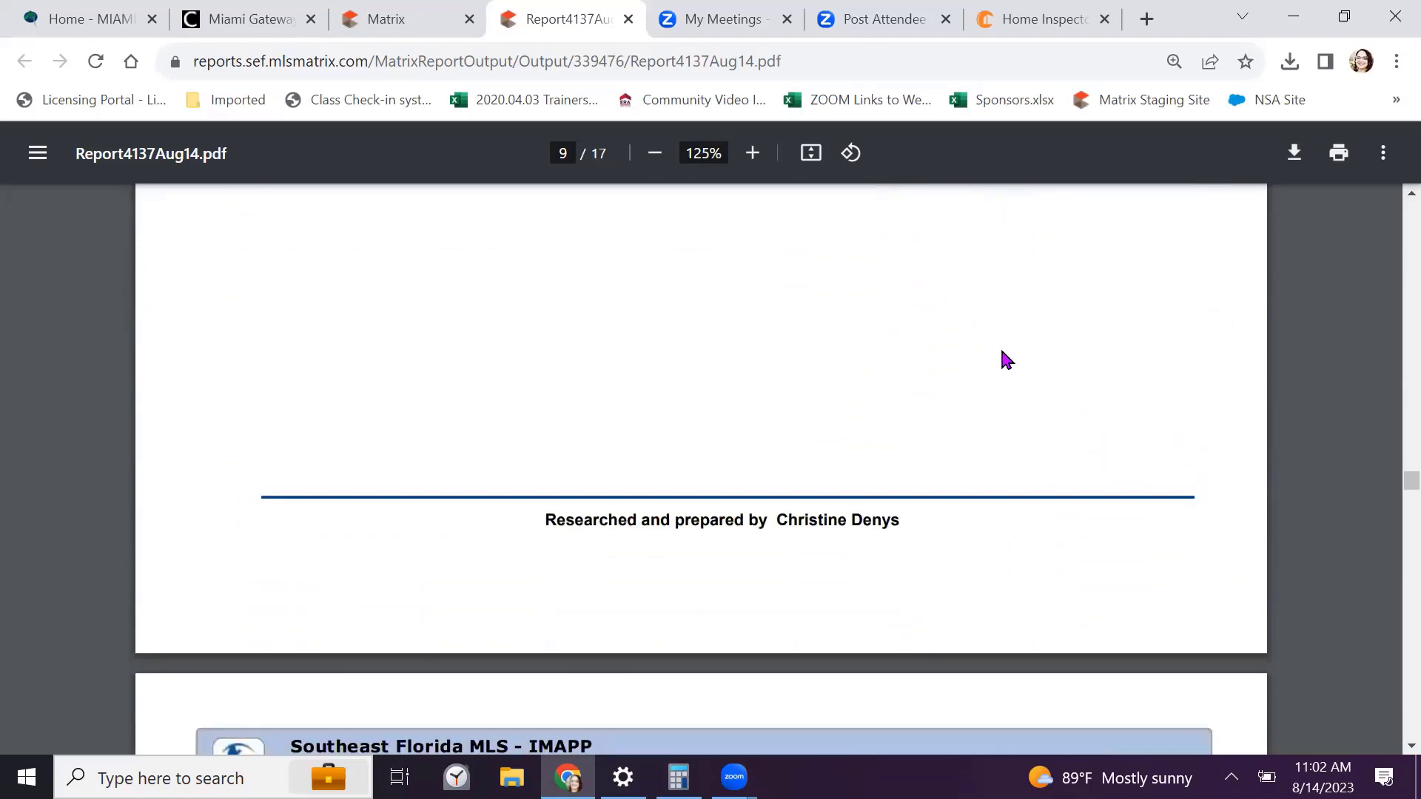
scroll(1004, 359, down, 6)
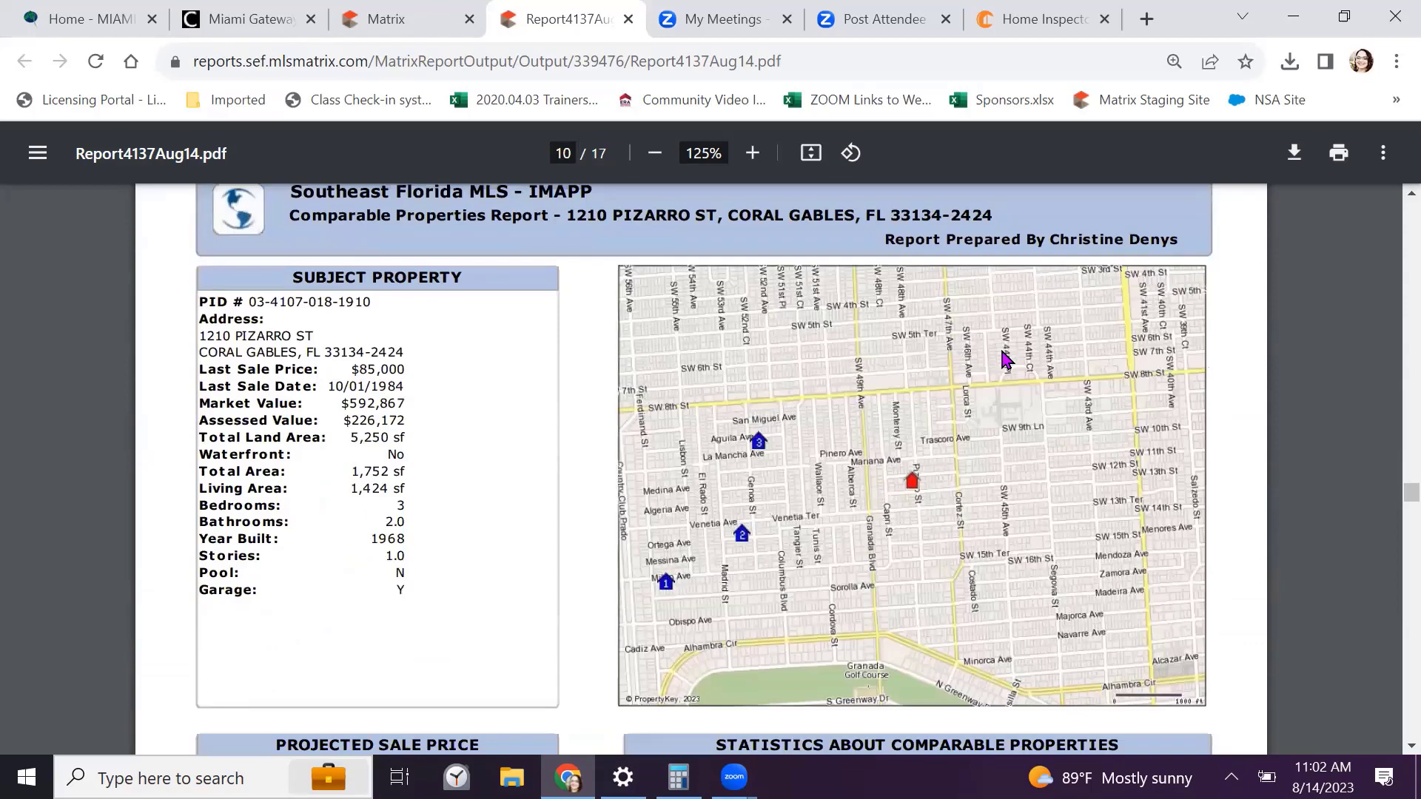
scroll(1004, 359, down, 6)
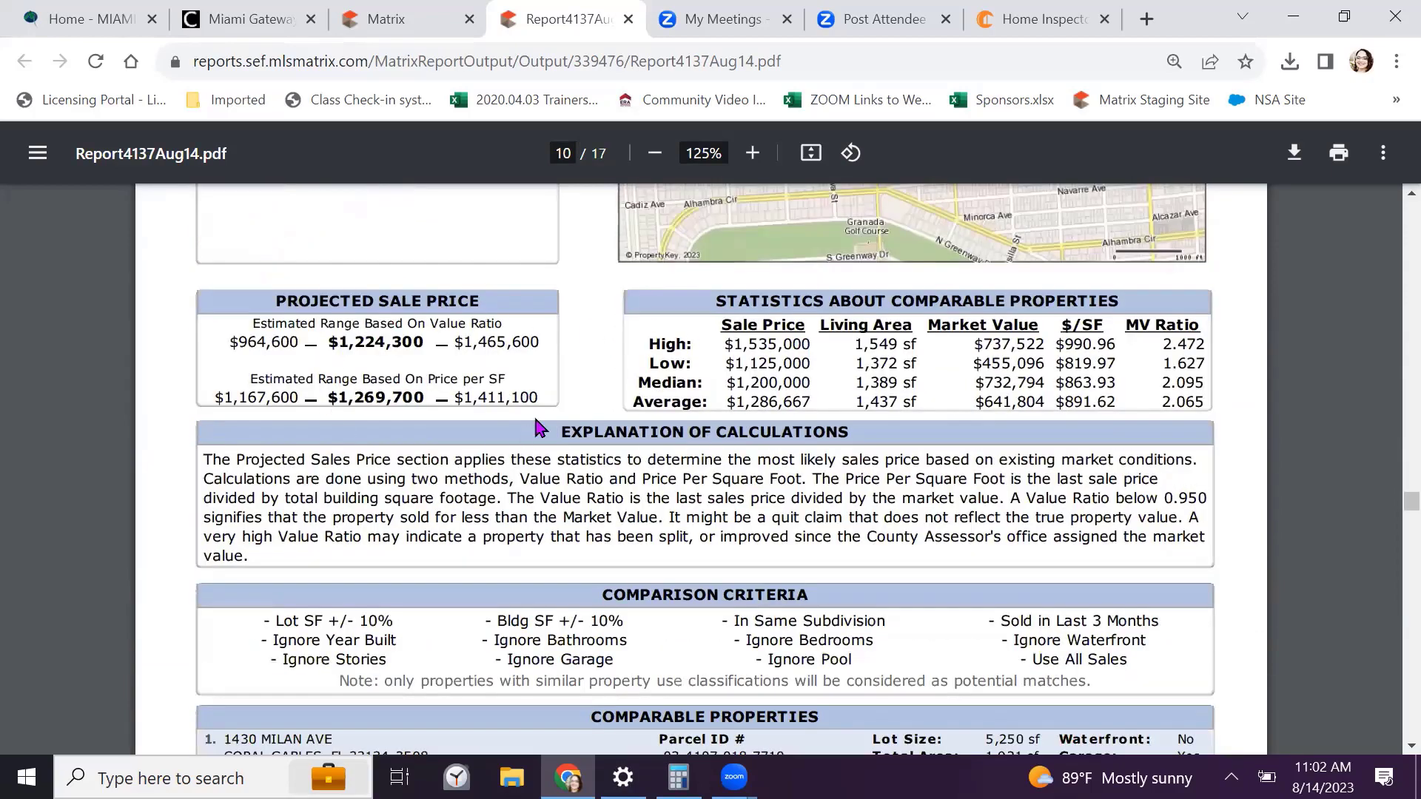
scroll(615, 400, down, 2)
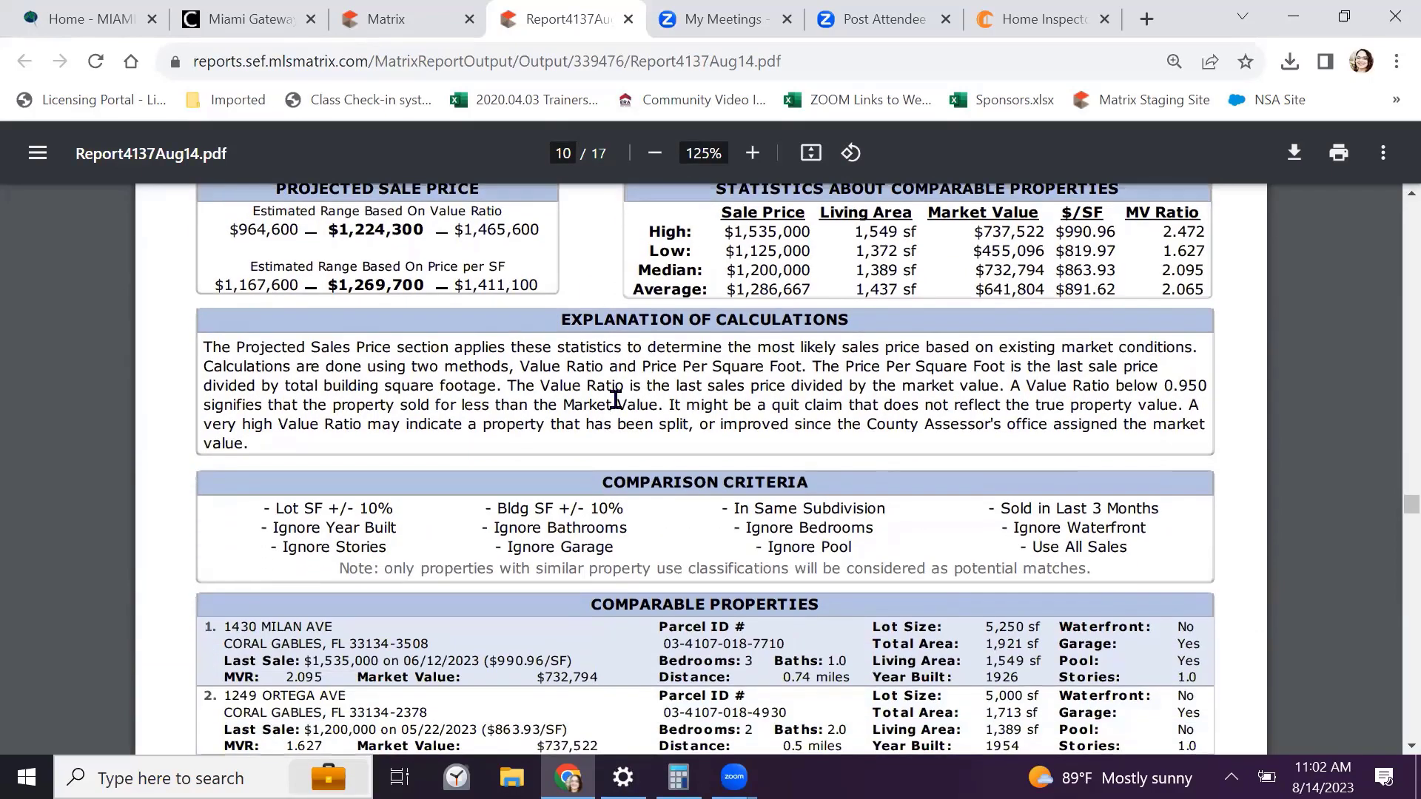
scroll(616, 399, down, 4)
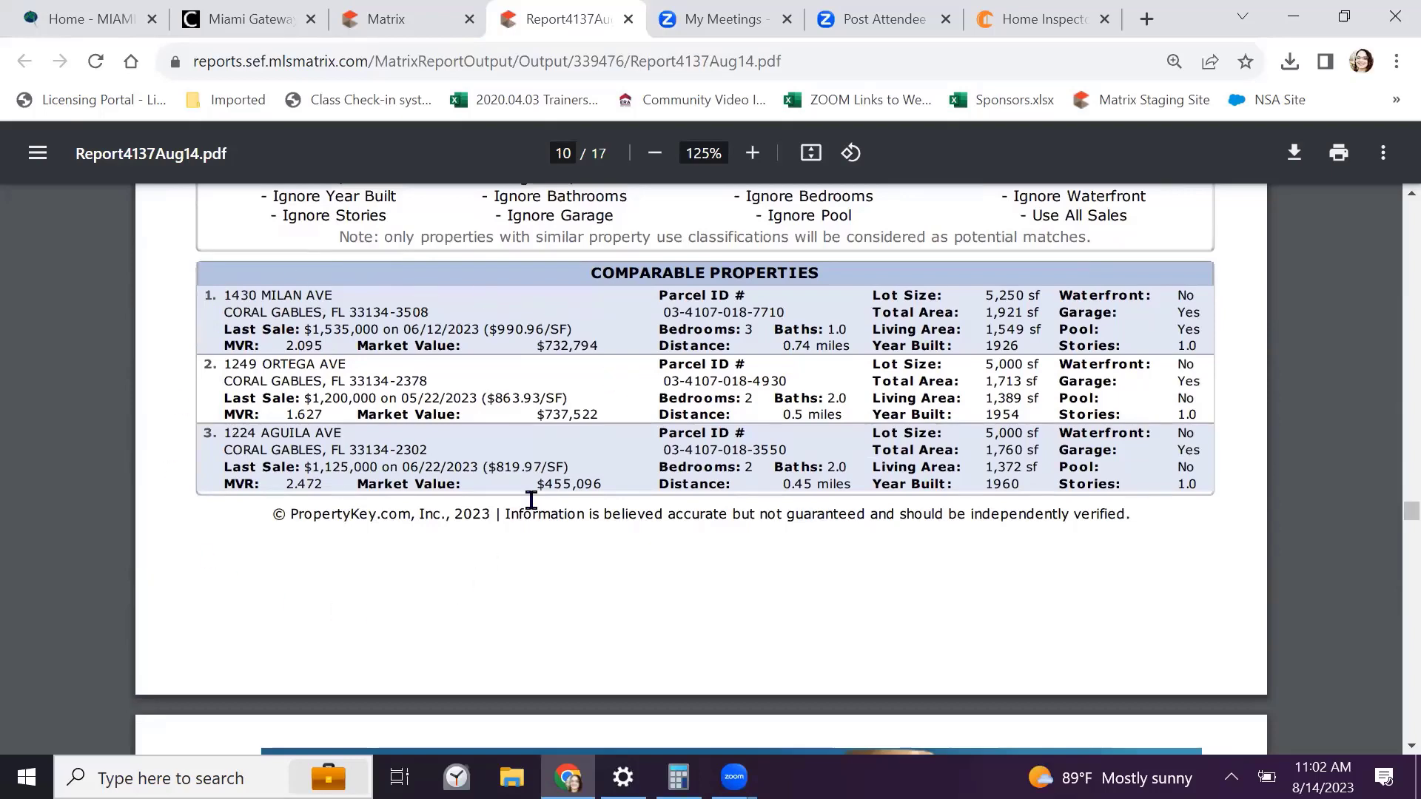
scroll(565, 339, down, 8)
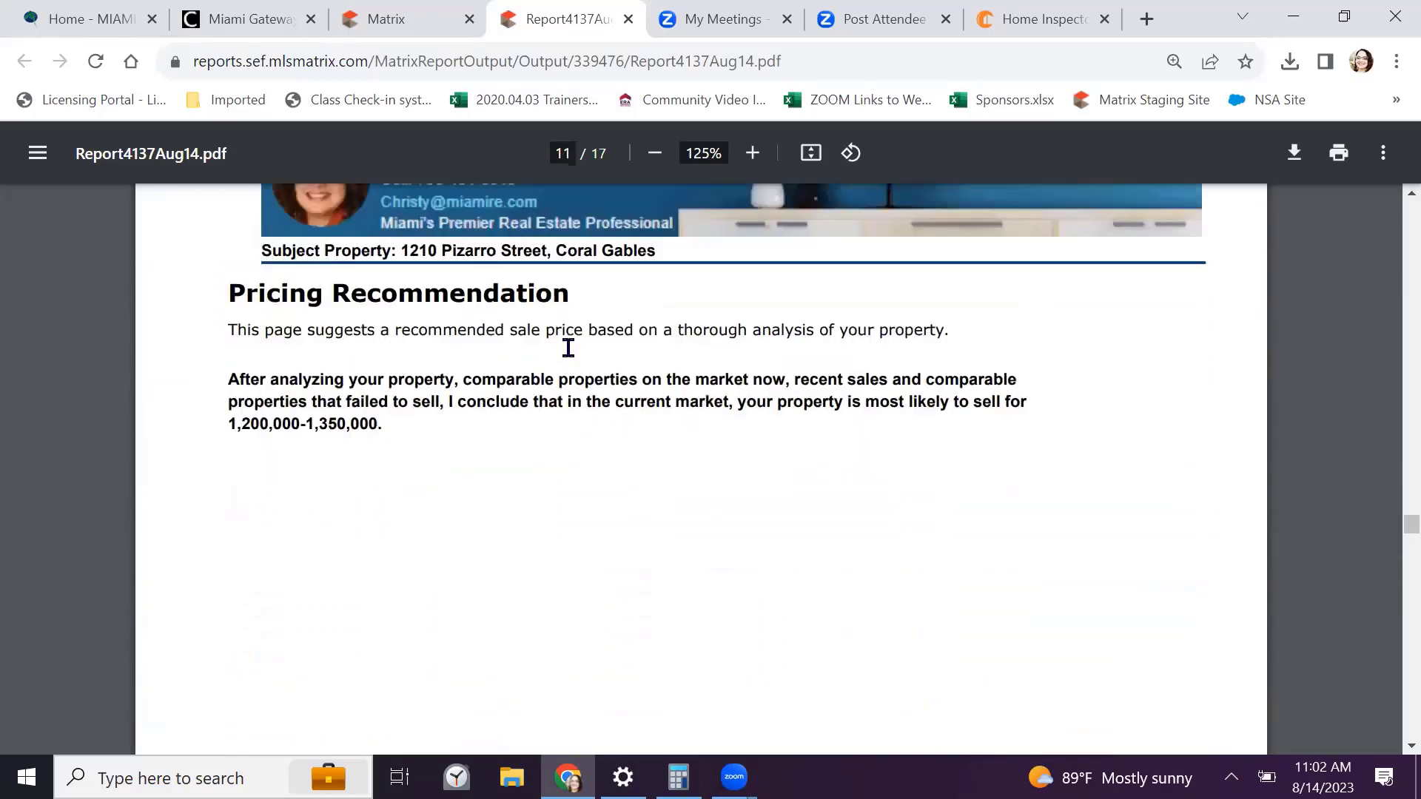
scroll(568, 347, down, 1)
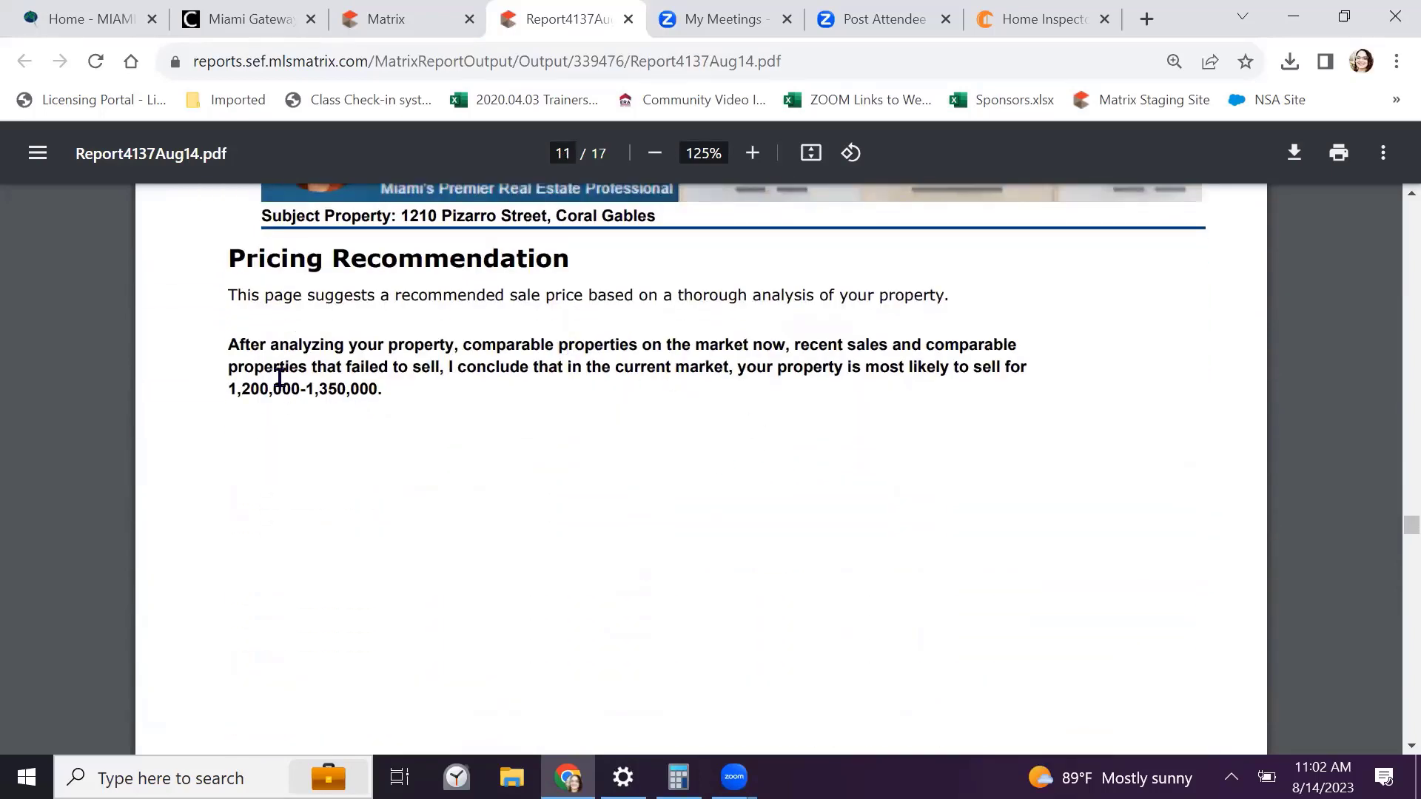
drag(221, 390, 414, 393)
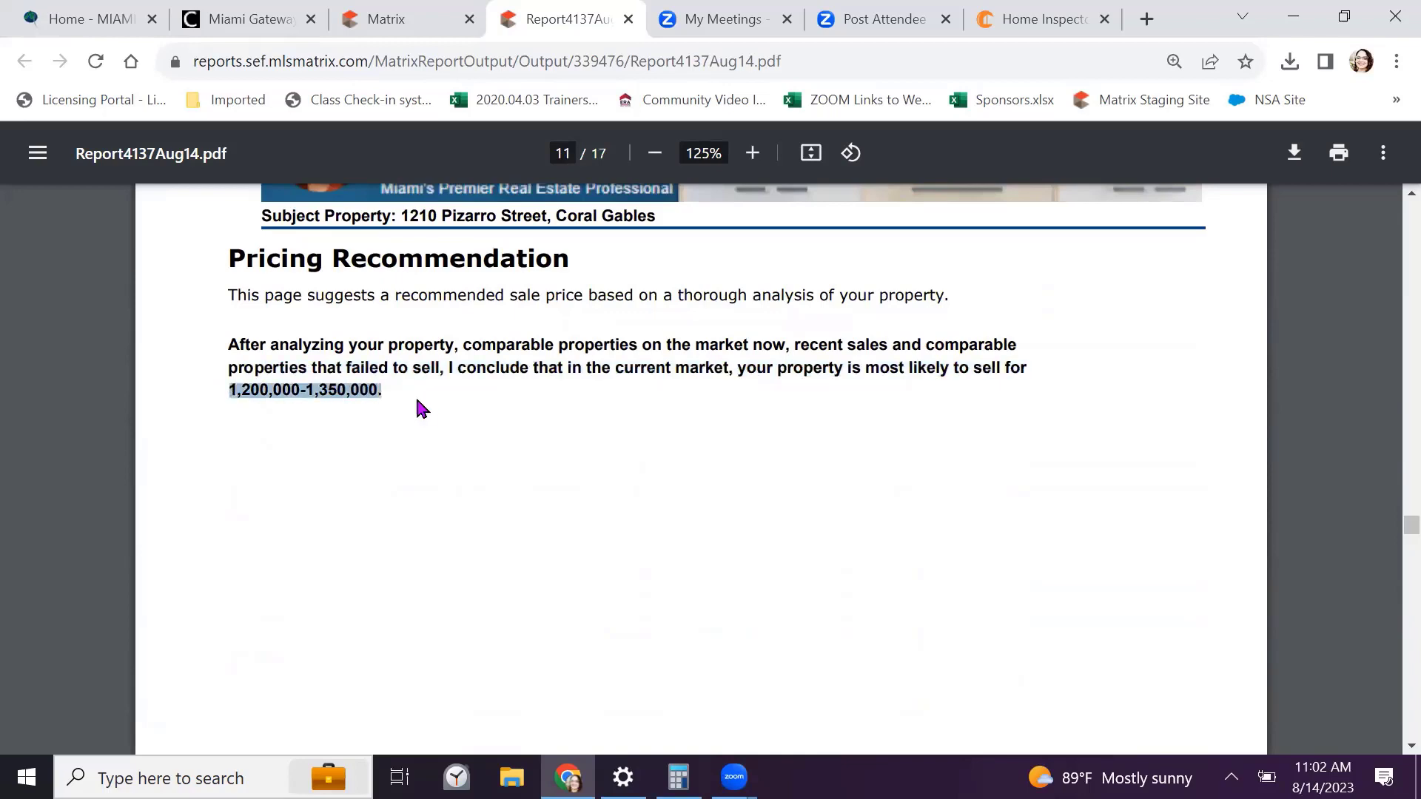
click(414, 394)
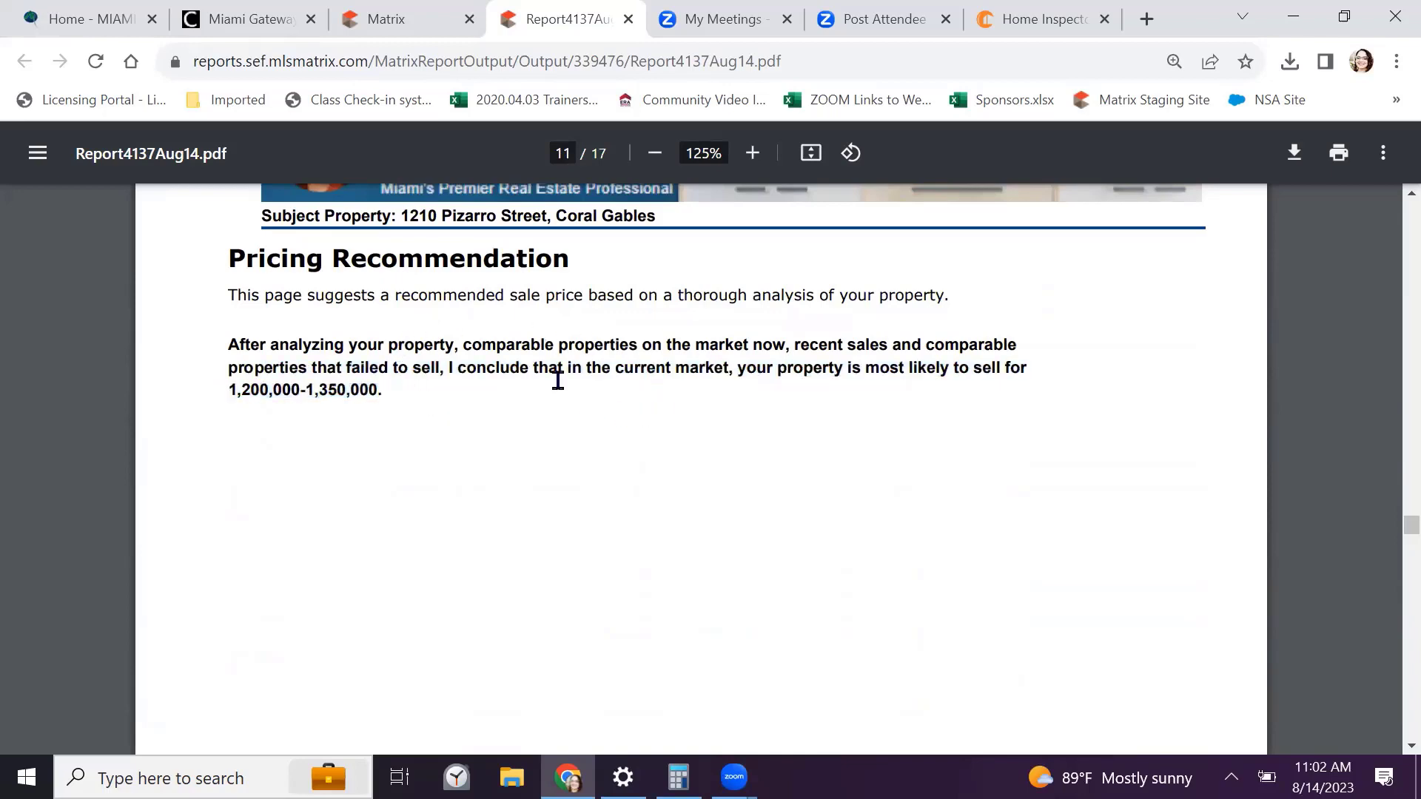
Continue through the timing charts to the page 13 selling-versus-asking price chart
scroll(558, 379, down, 15)
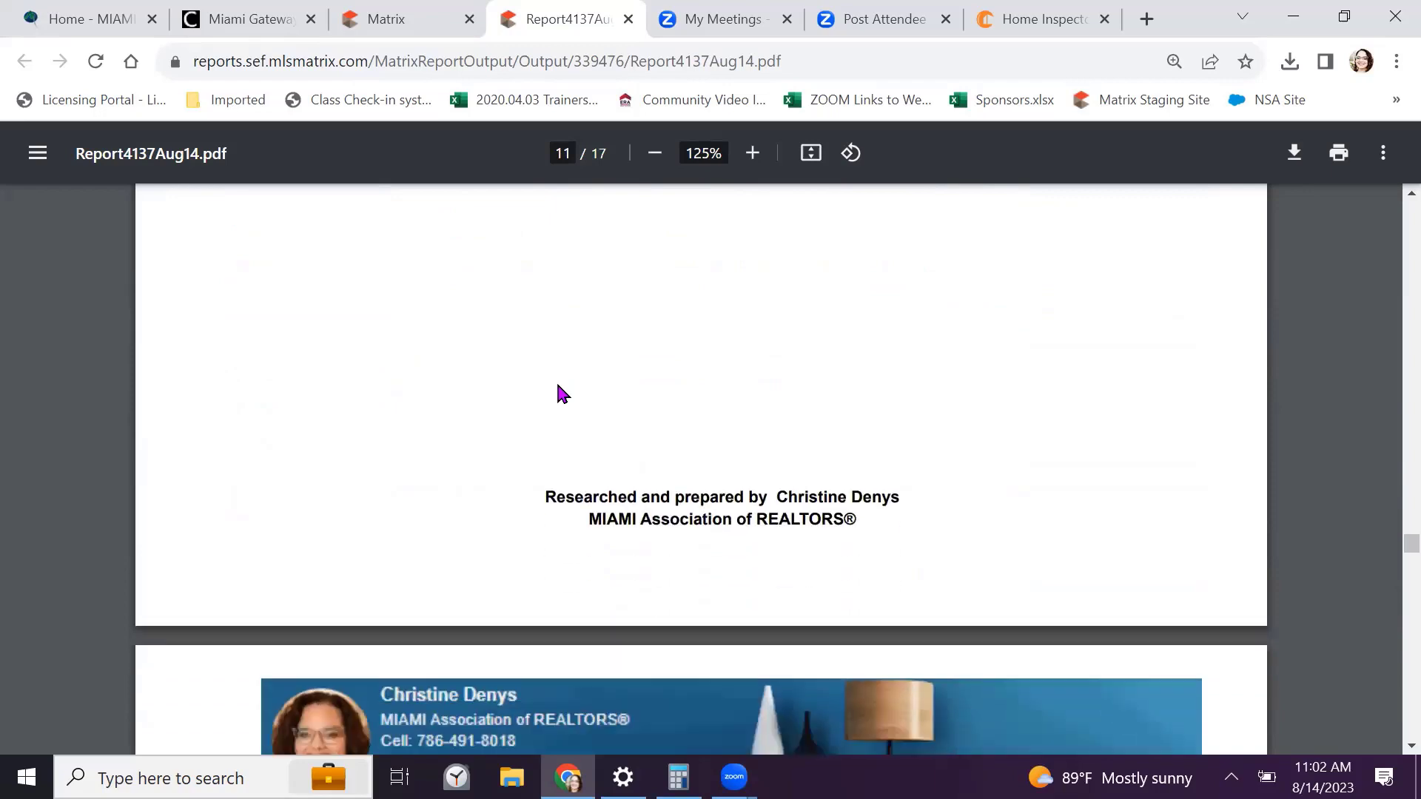
scroll(559, 388, down, 4)
scroll(558, 389, up, 2)
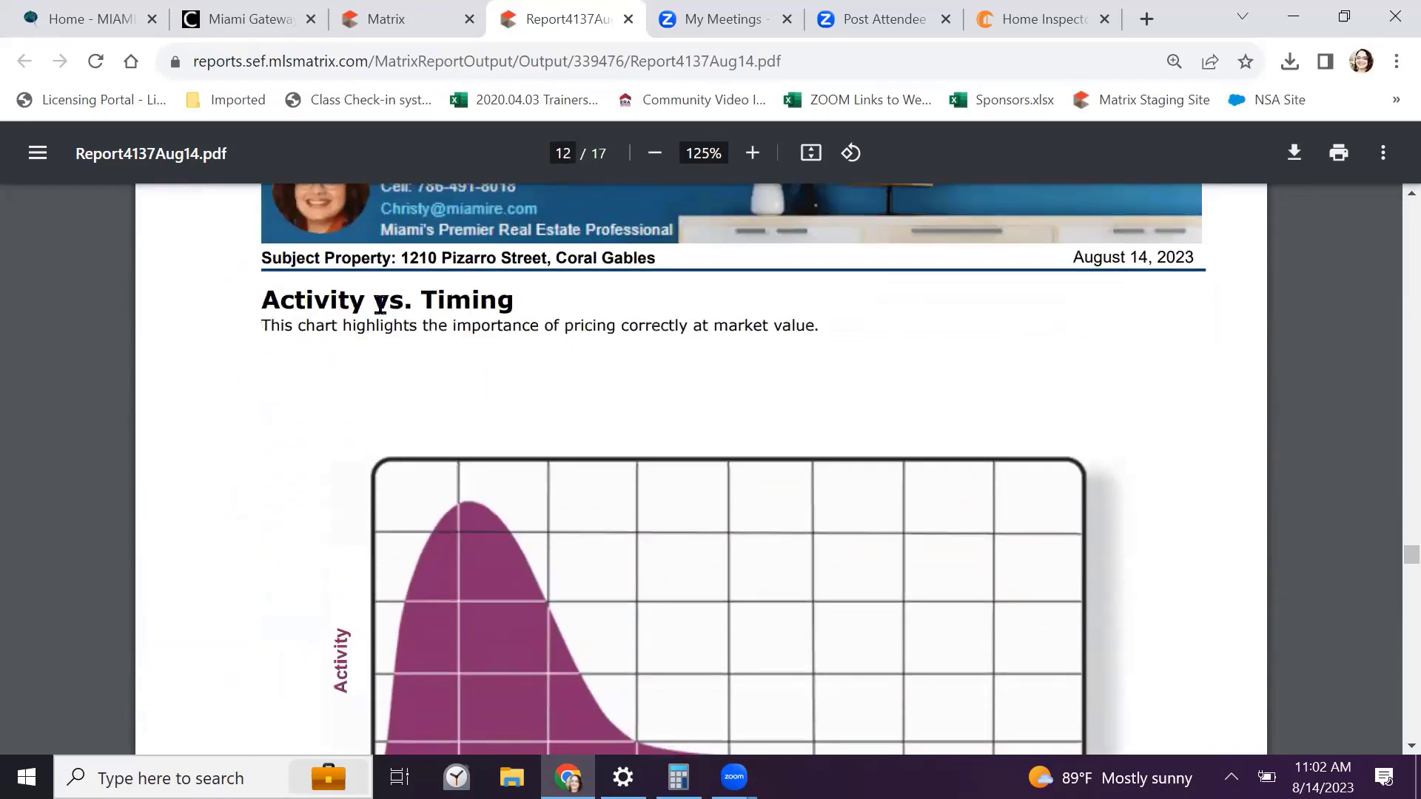
scroll(546, 326, down, 3)
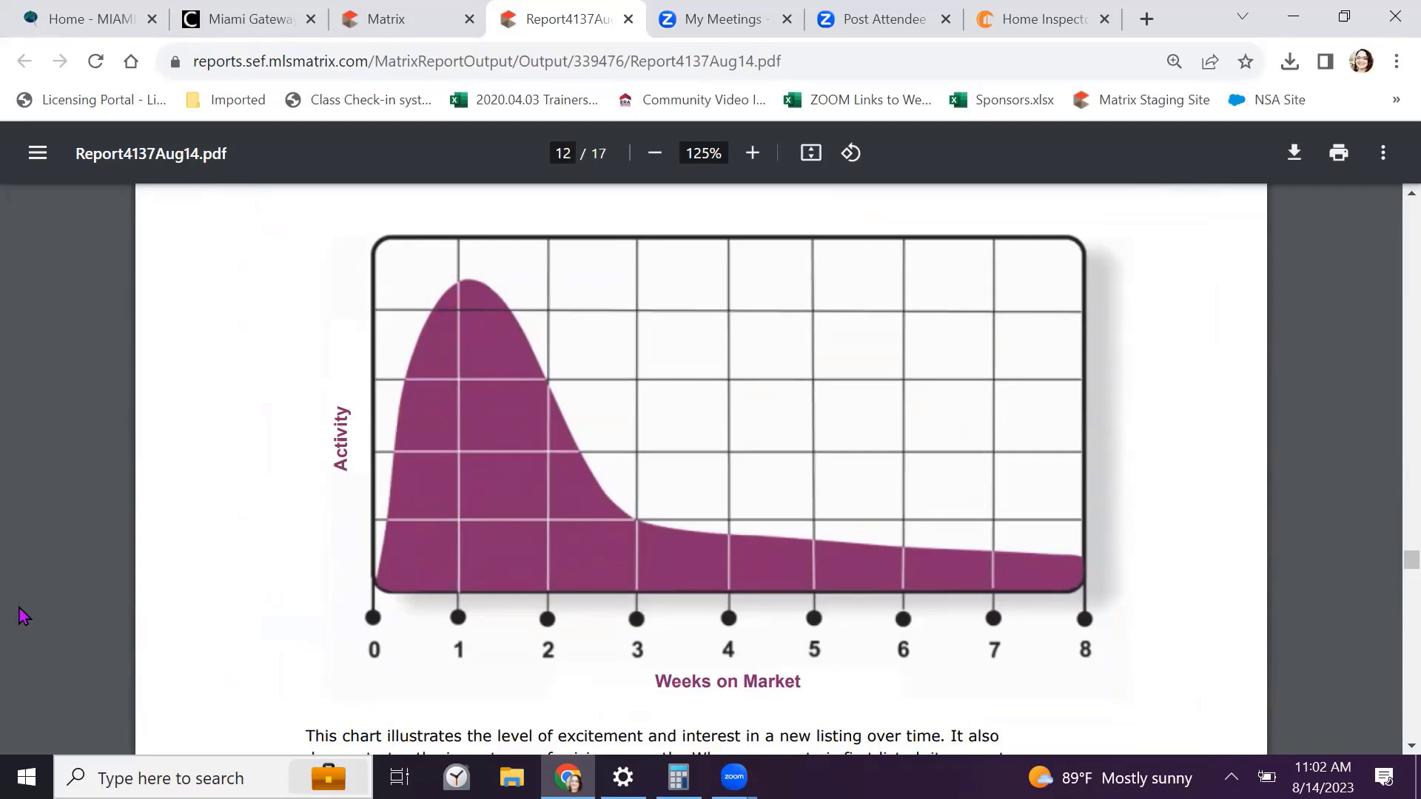
click(489, 295)
scroll(757, 530, down, 14)
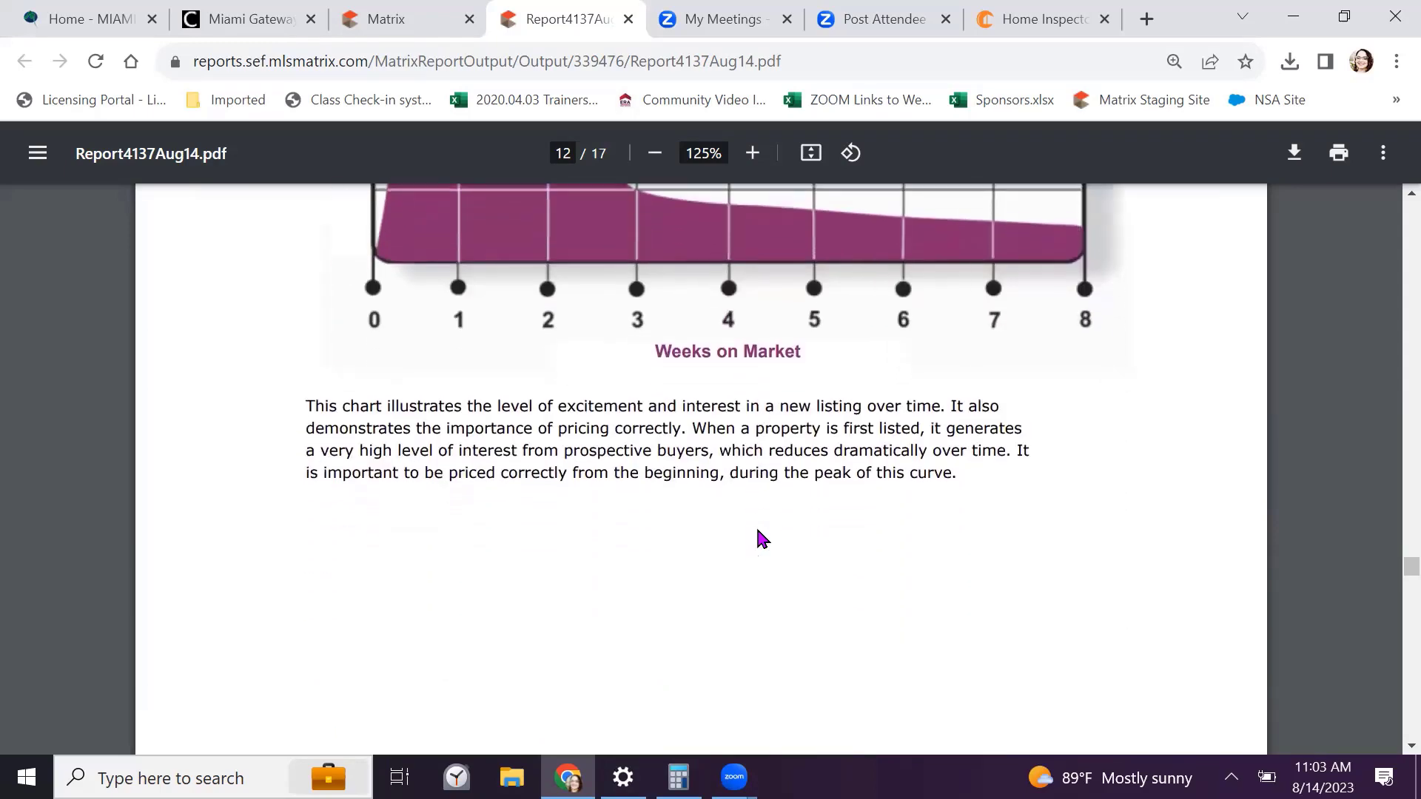
scroll(757, 531, down, 3)
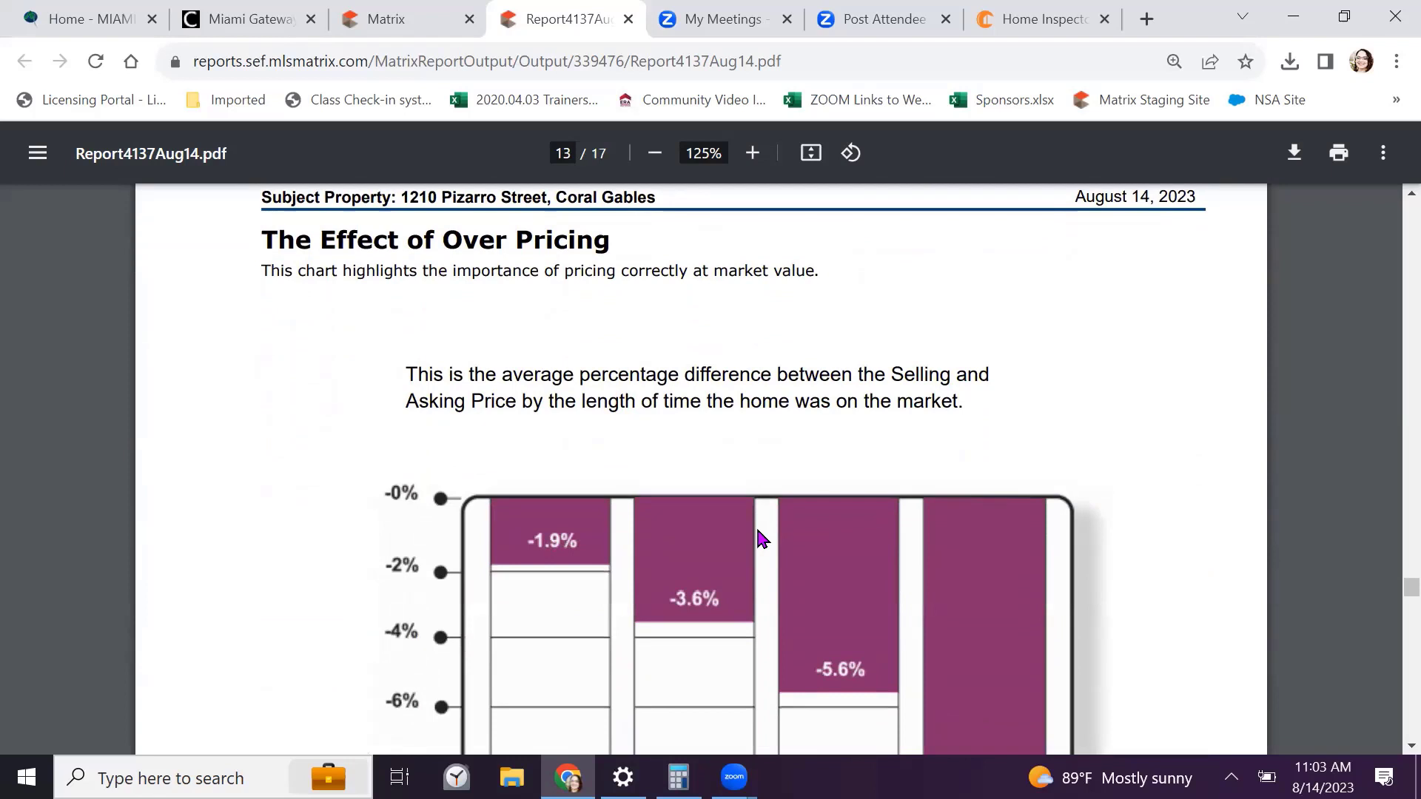
scroll(762, 539, down, 4)
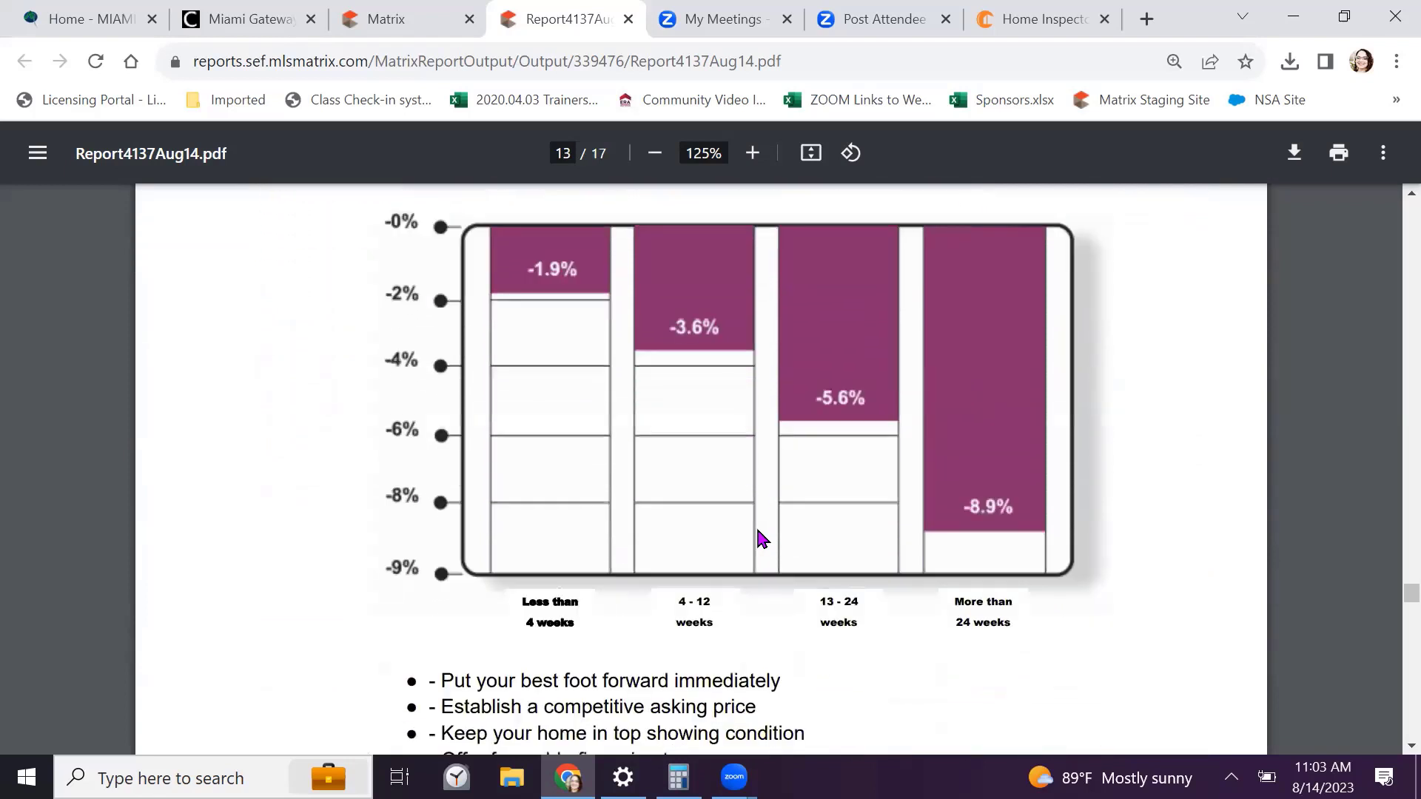
scroll(762, 539, down, 5)
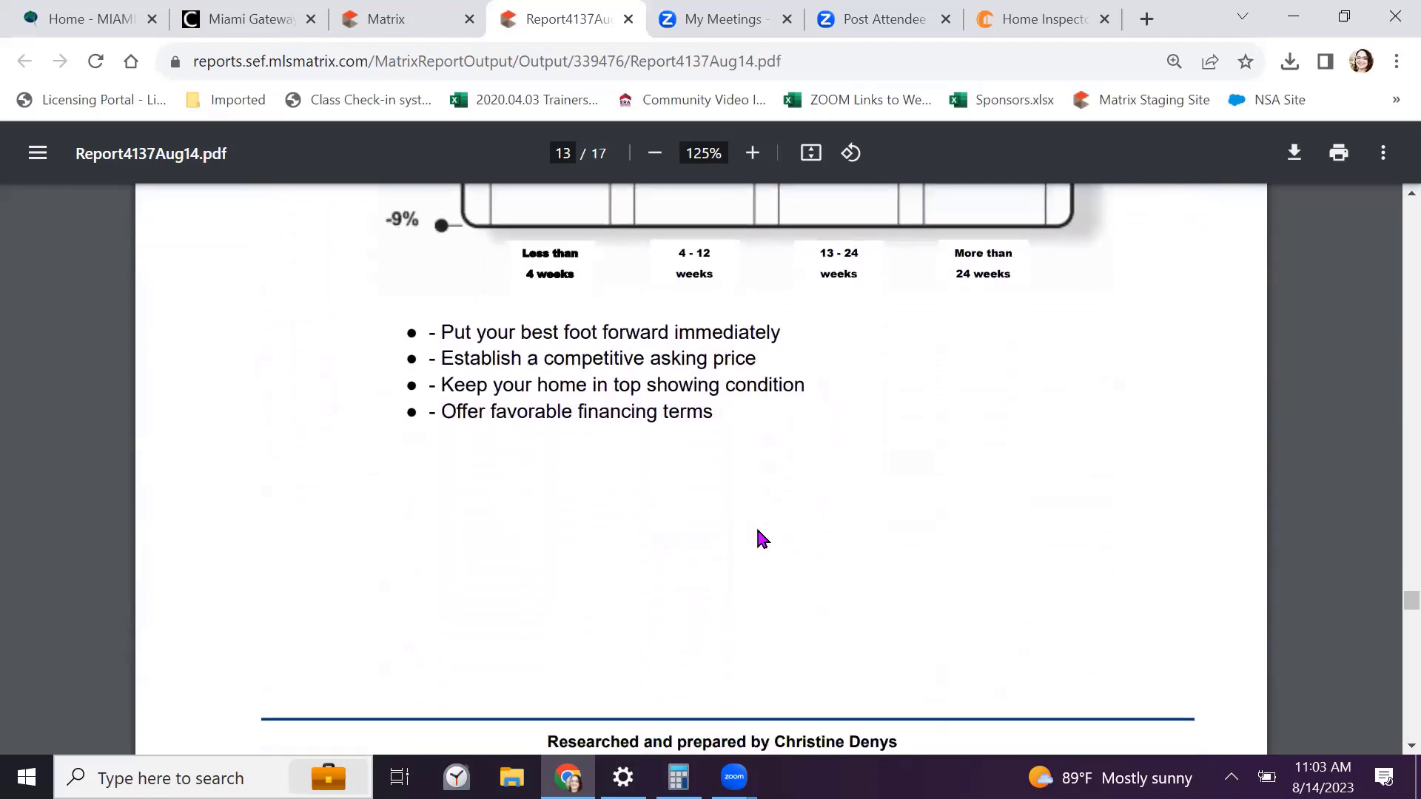
scroll(763, 538, down, 2)
scroll(763, 539, up, 7)
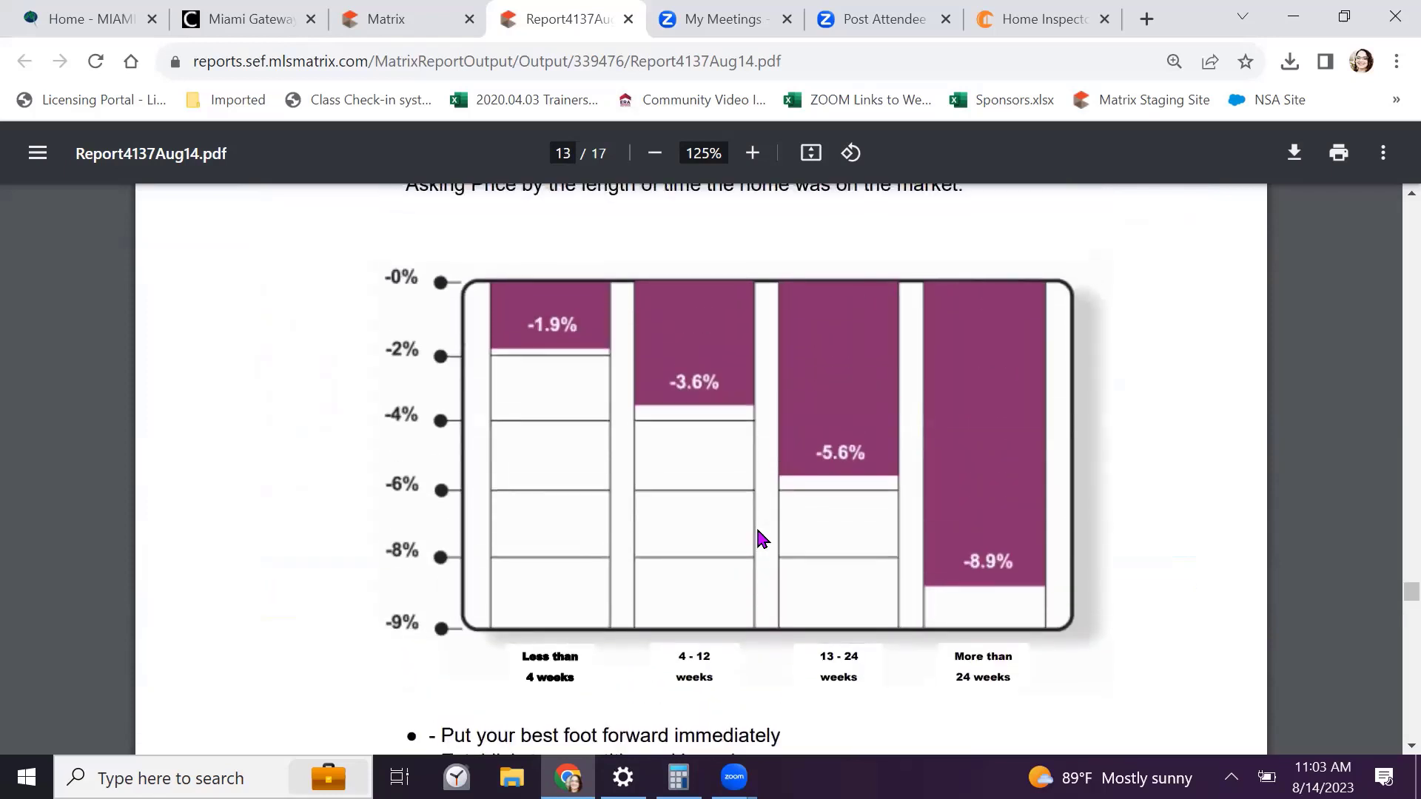
scroll(763, 539, up, 1)
scroll(762, 539, up, 1)
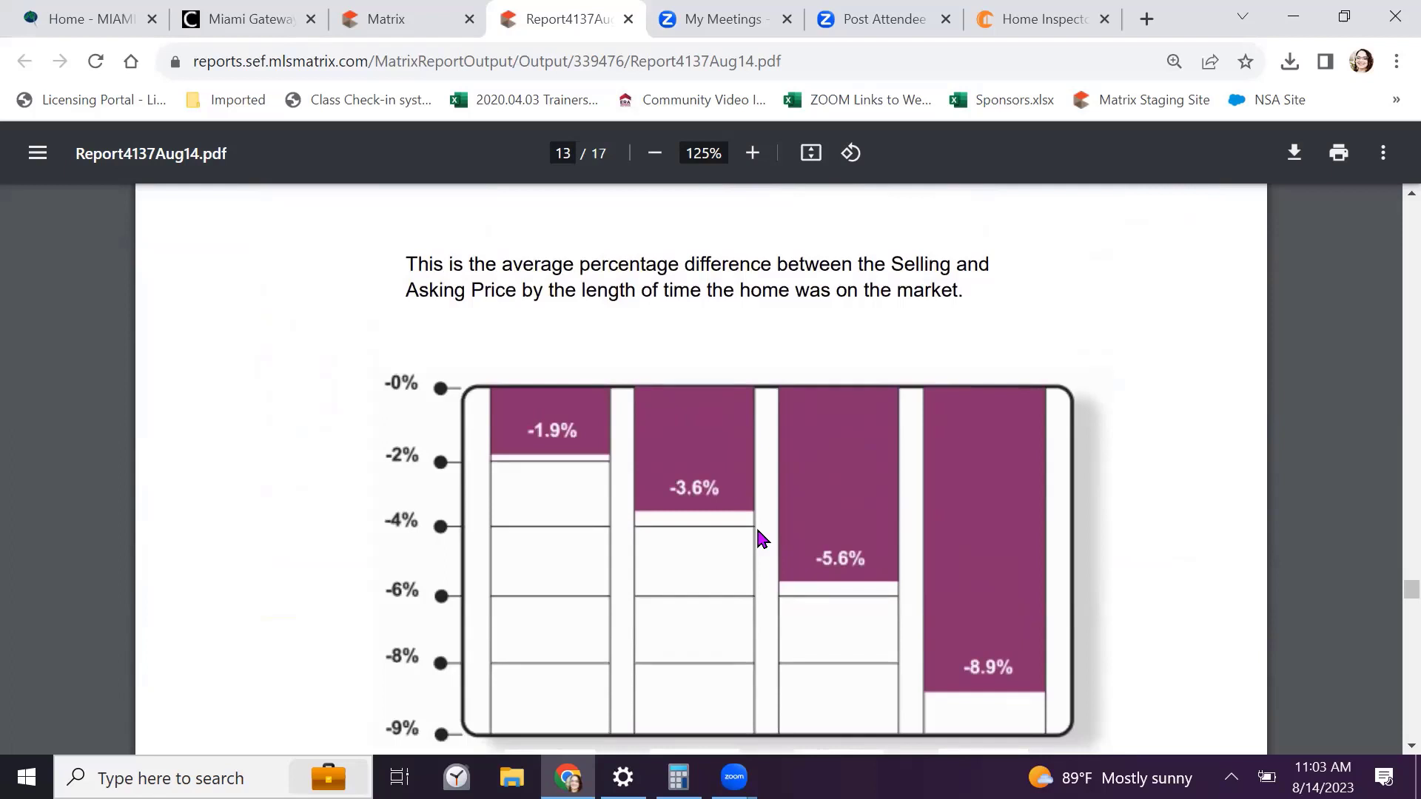
scroll(762, 539, down, 9)
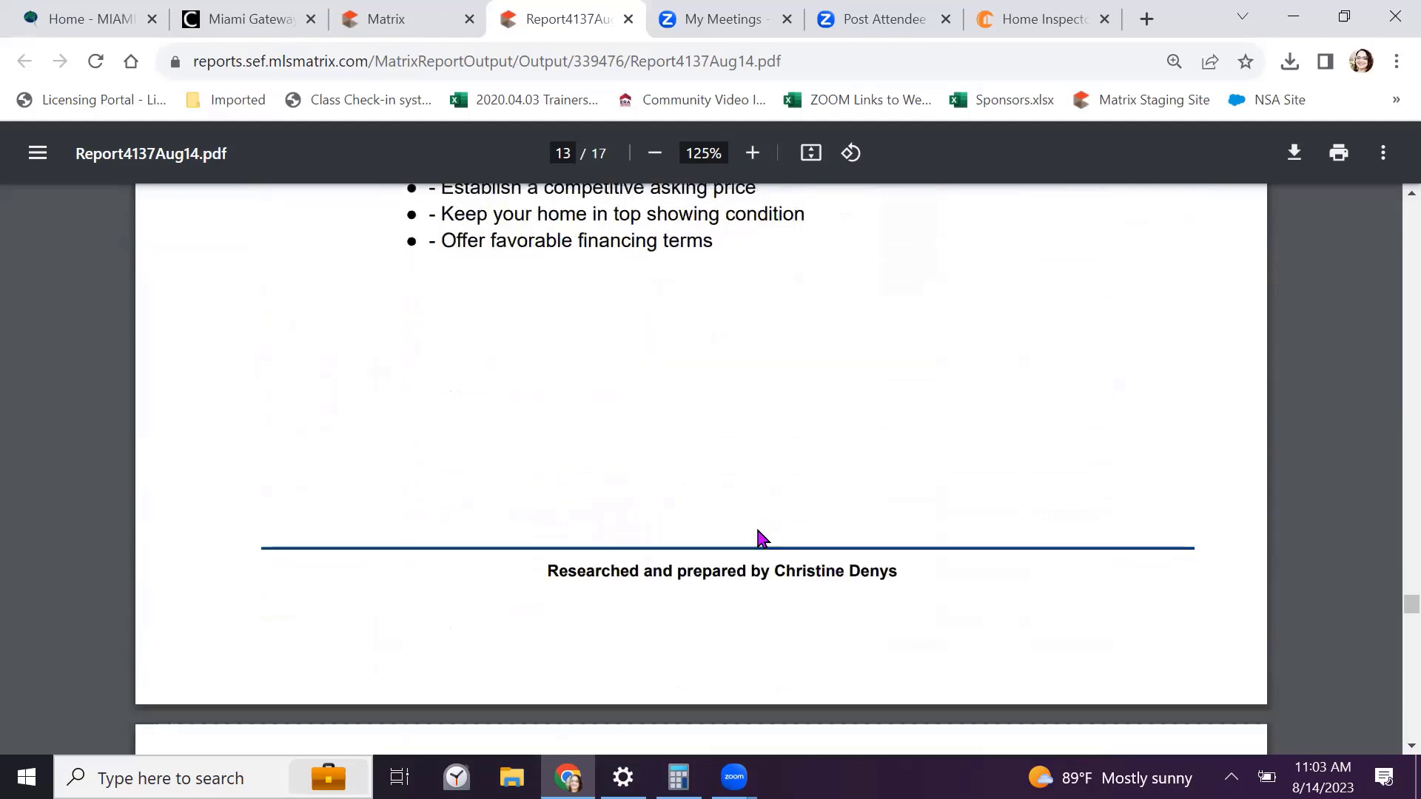
scroll(762, 539, down, 8)
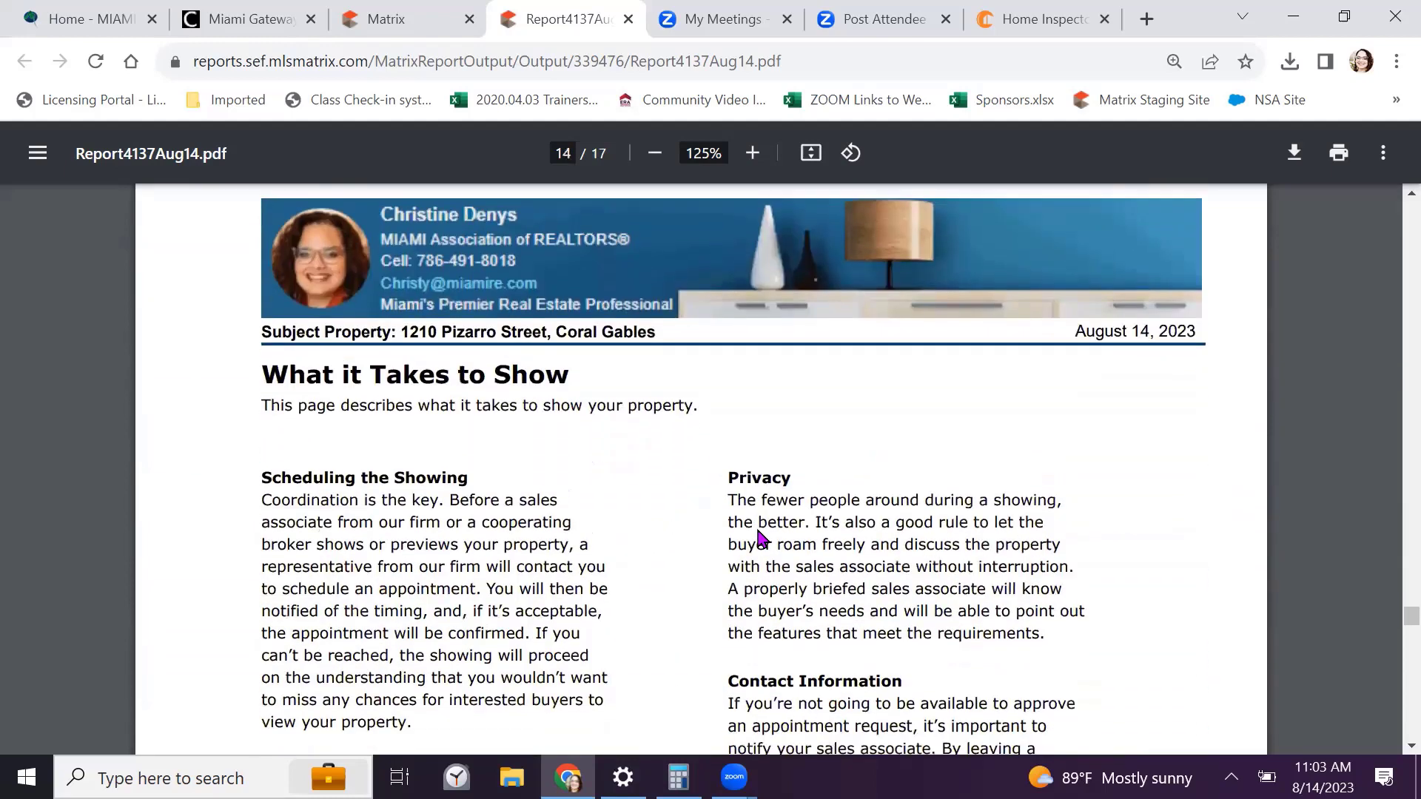
Read pages 14–17, past the commission-split chart, to the final My Guarantee to You page
scroll(762, 539, down, 2)
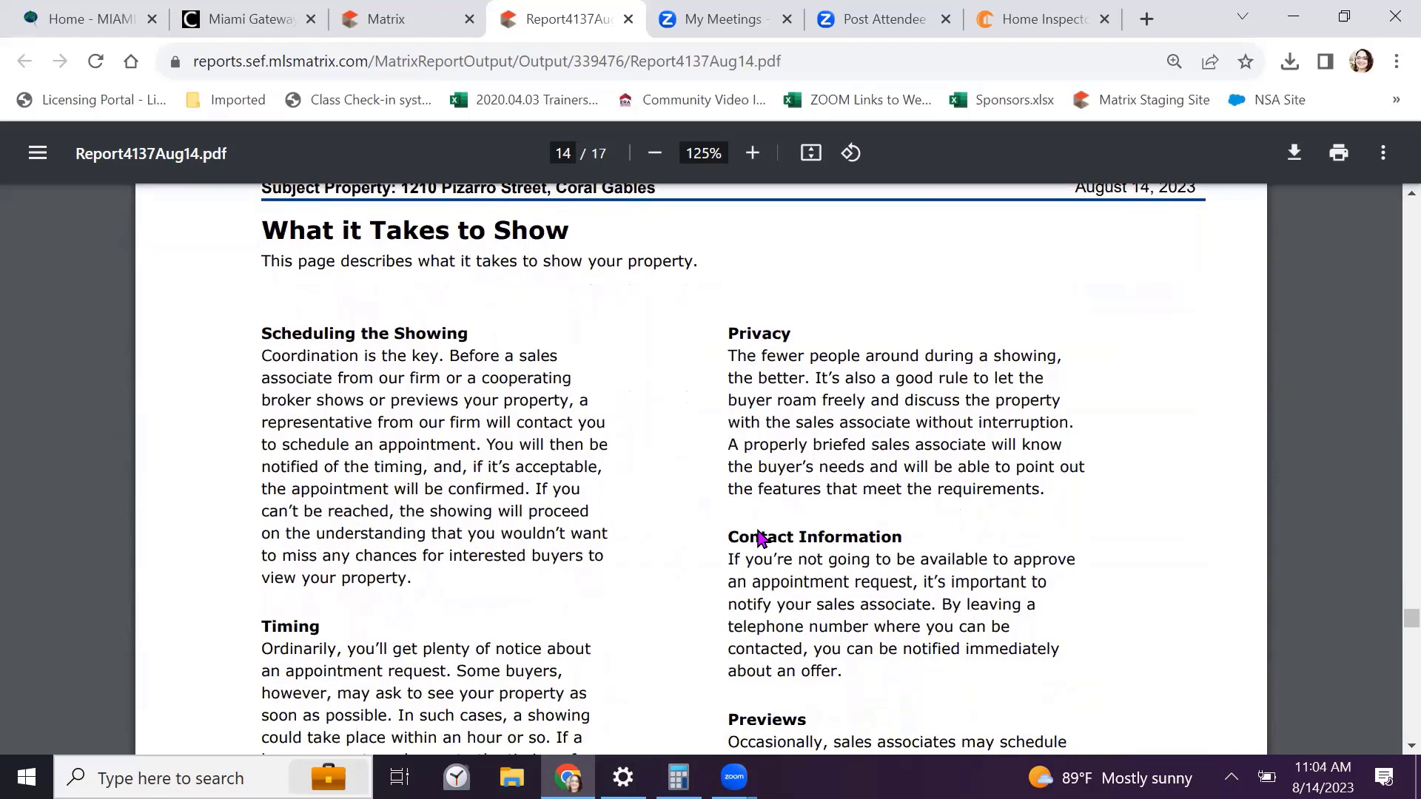
scroll(762, 539, down, 1)
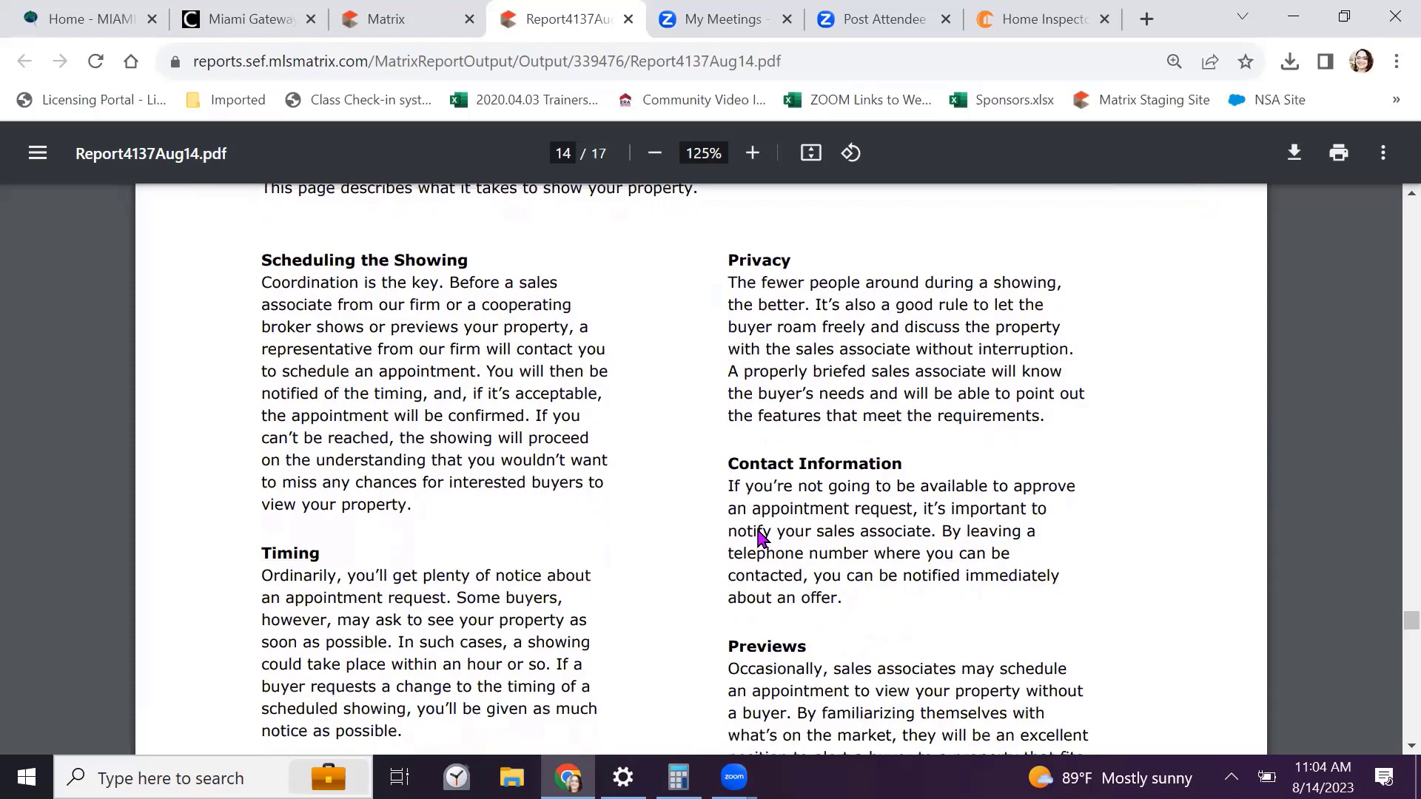
scroll(762, 539, down, 2)
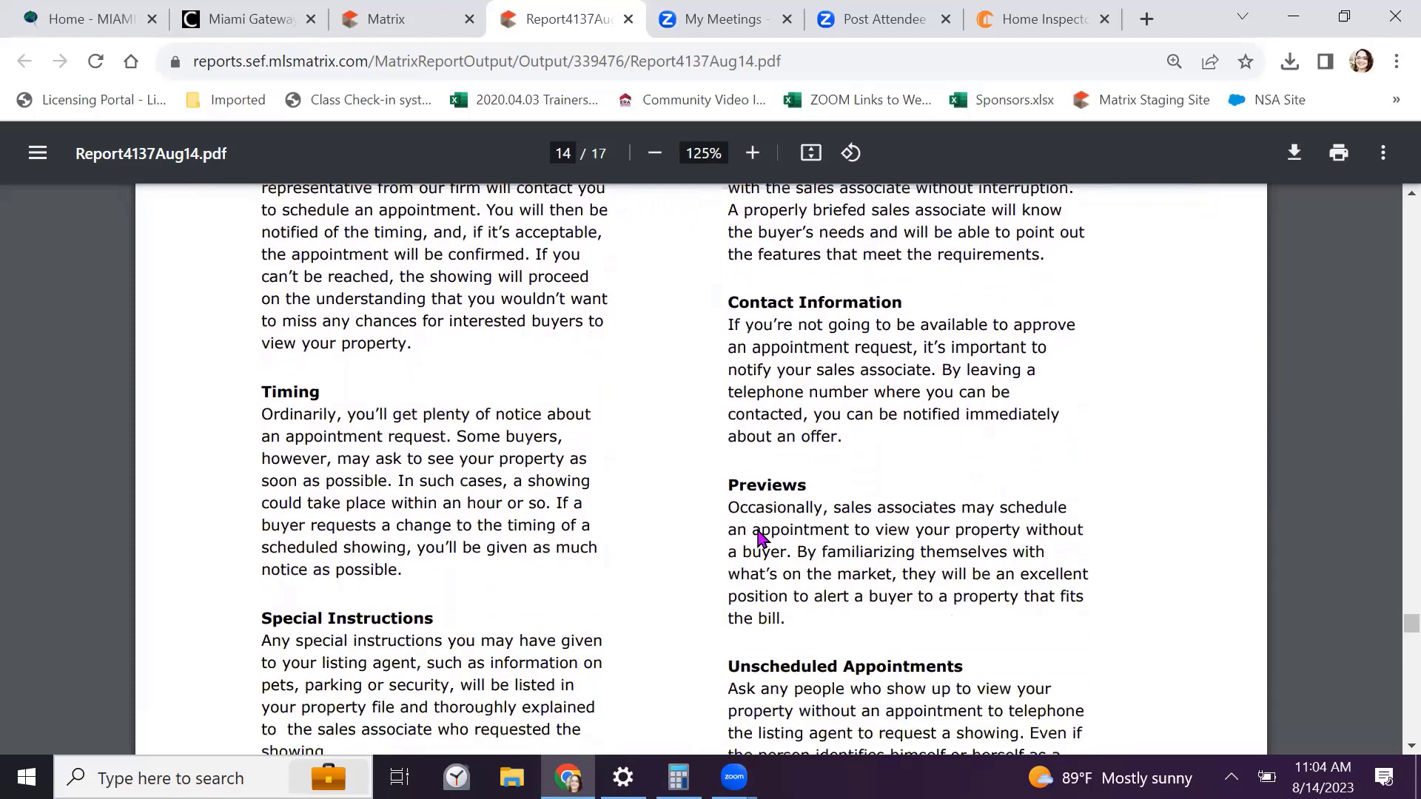
scroll(762, 539, down, 2)
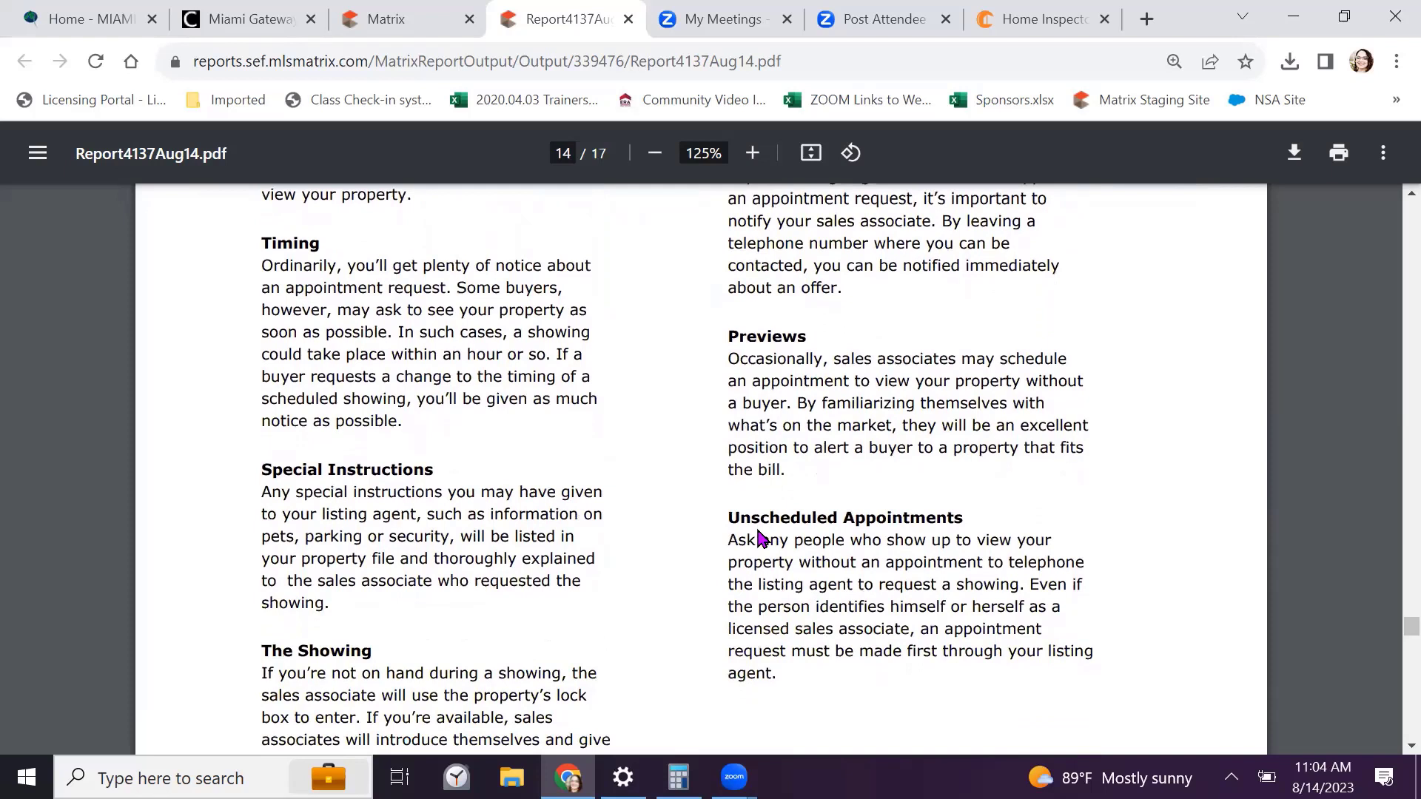
scroll(762, 539, down, 2)
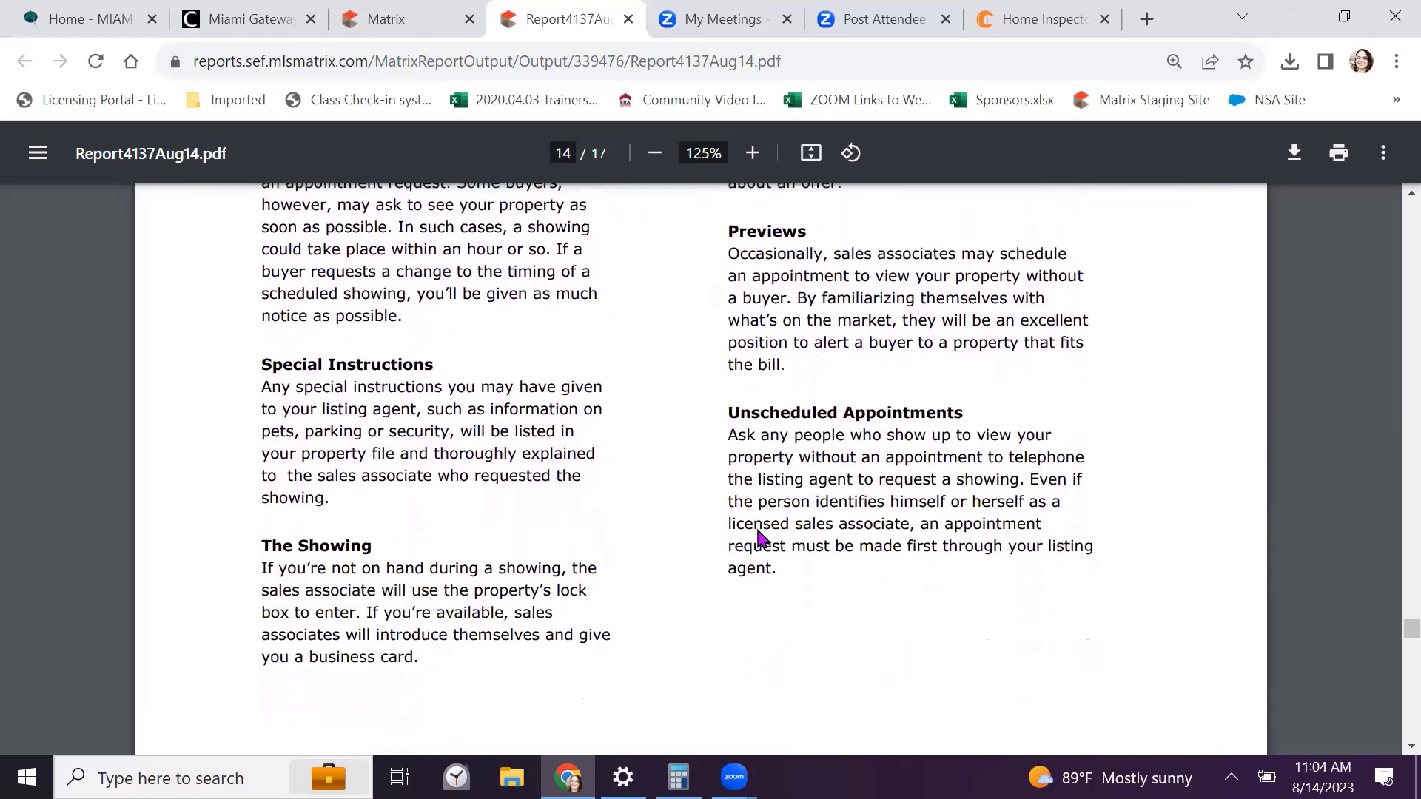
scroll(762, 539, down, 2)
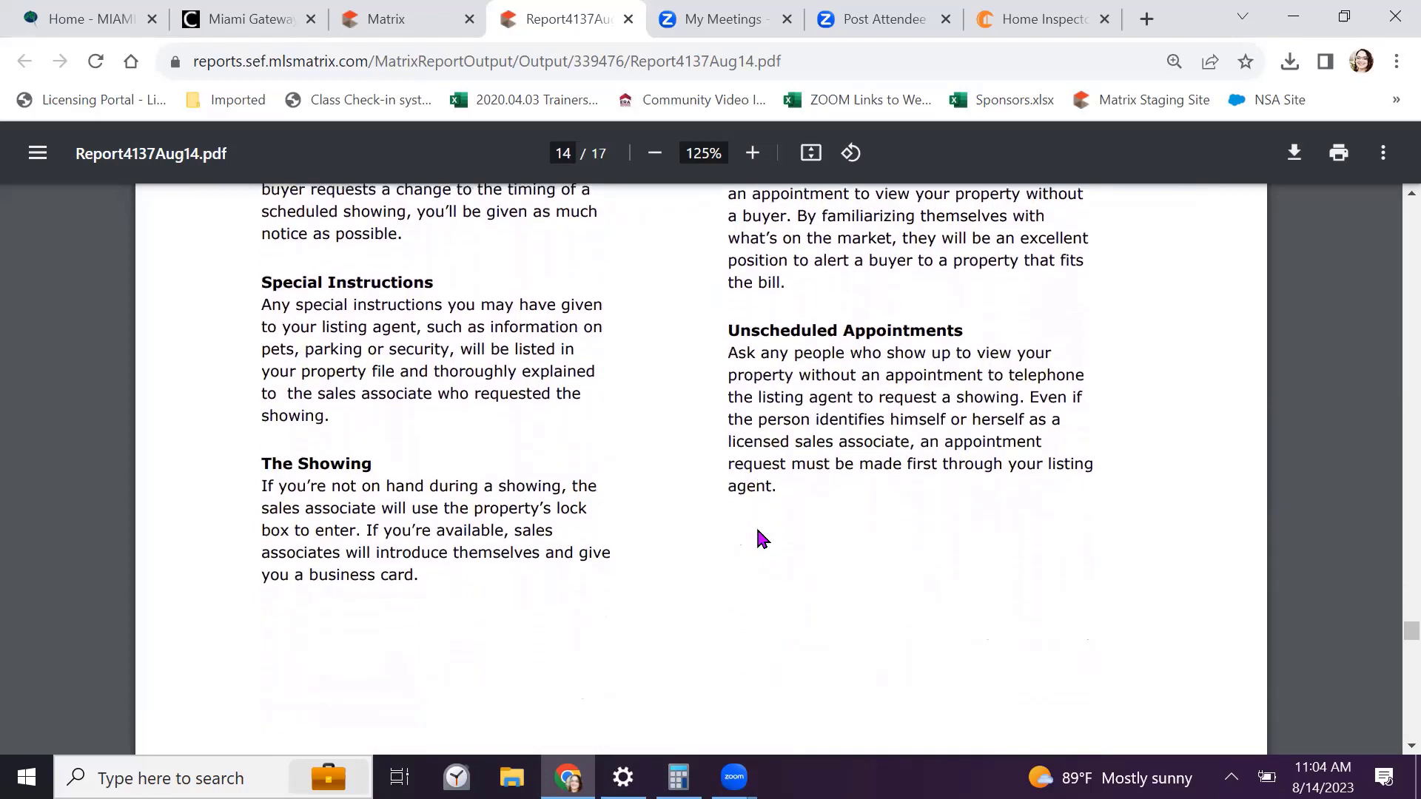
scroll(762, 539, up, 3)
scroll(762, 539, up, 2)
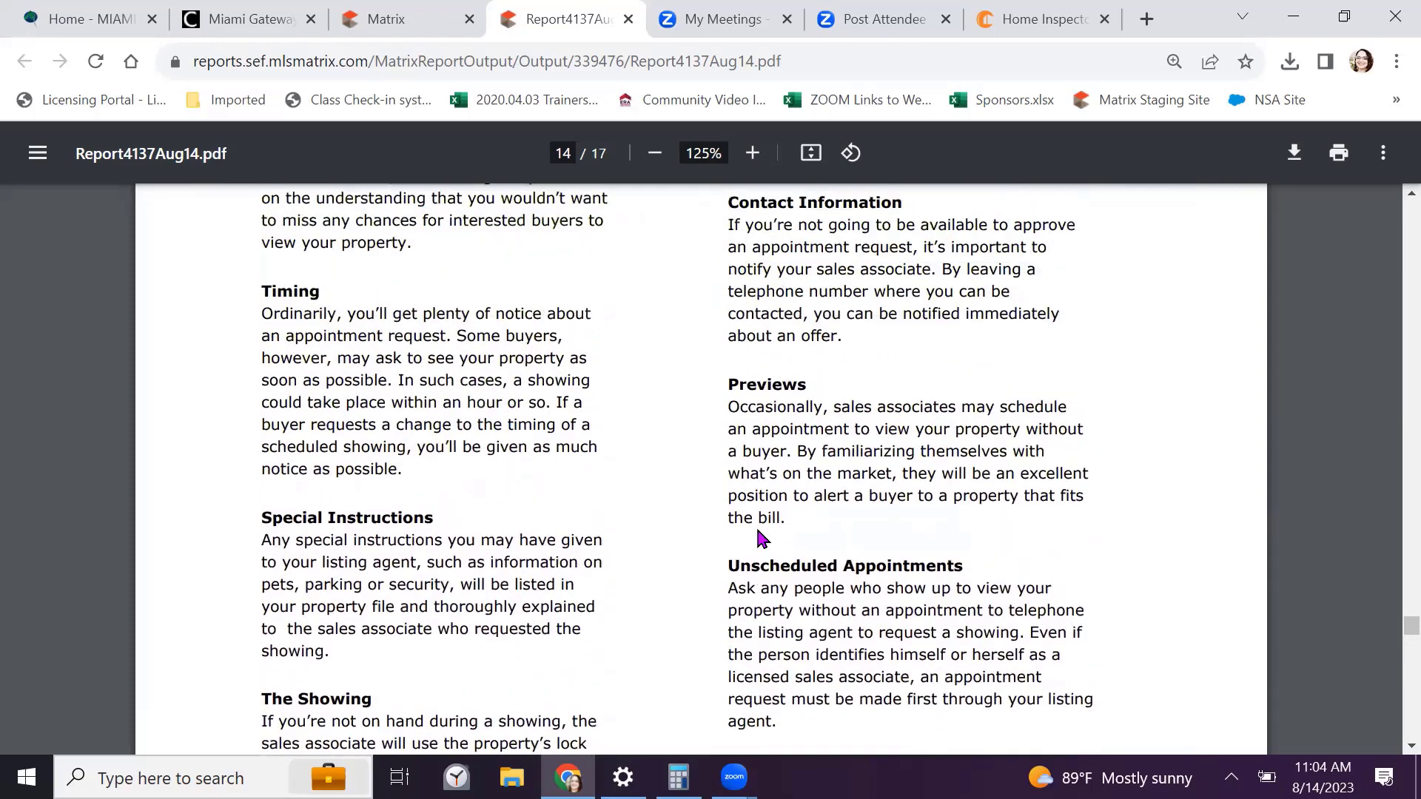
scroll(762, 539, down, 10)
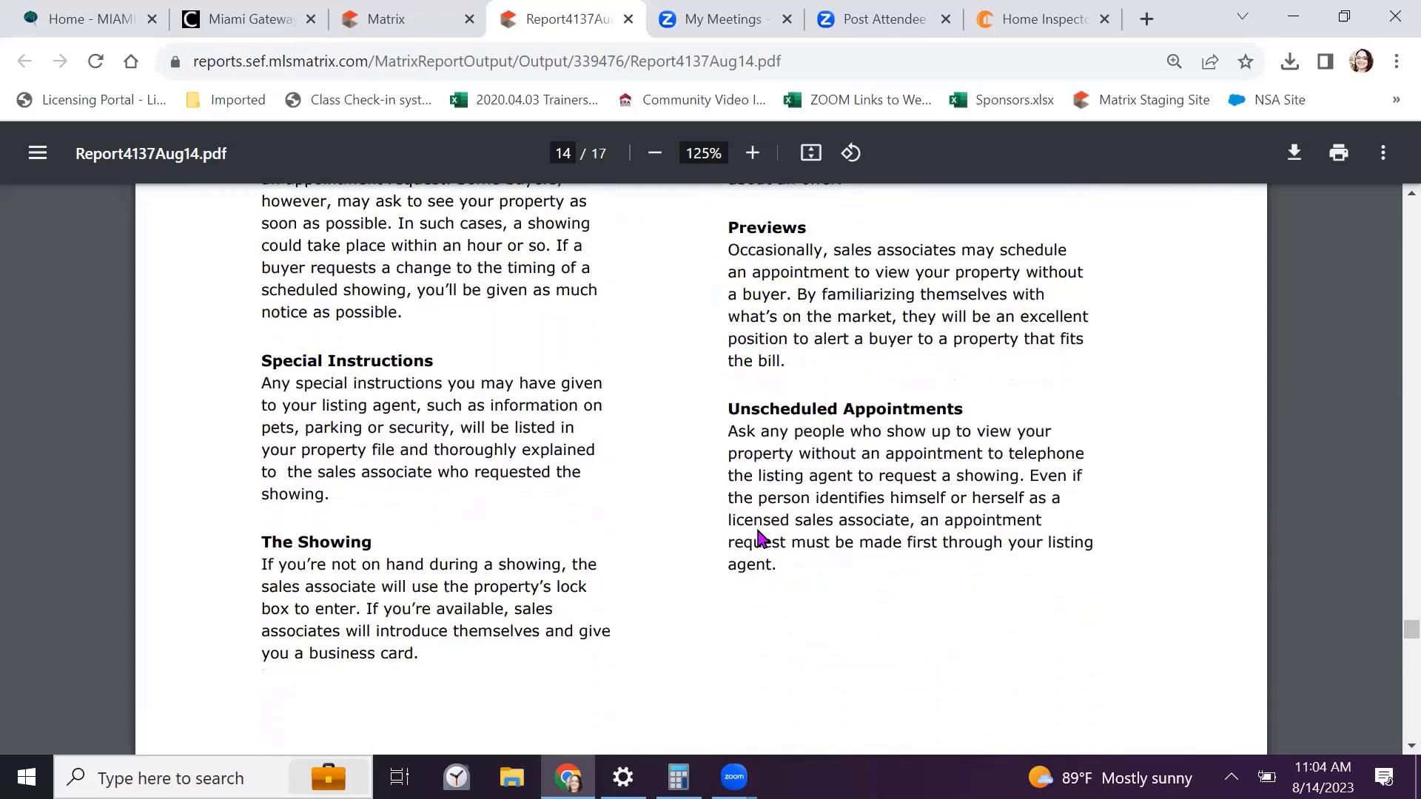
scroll(762, 538, down, 6)
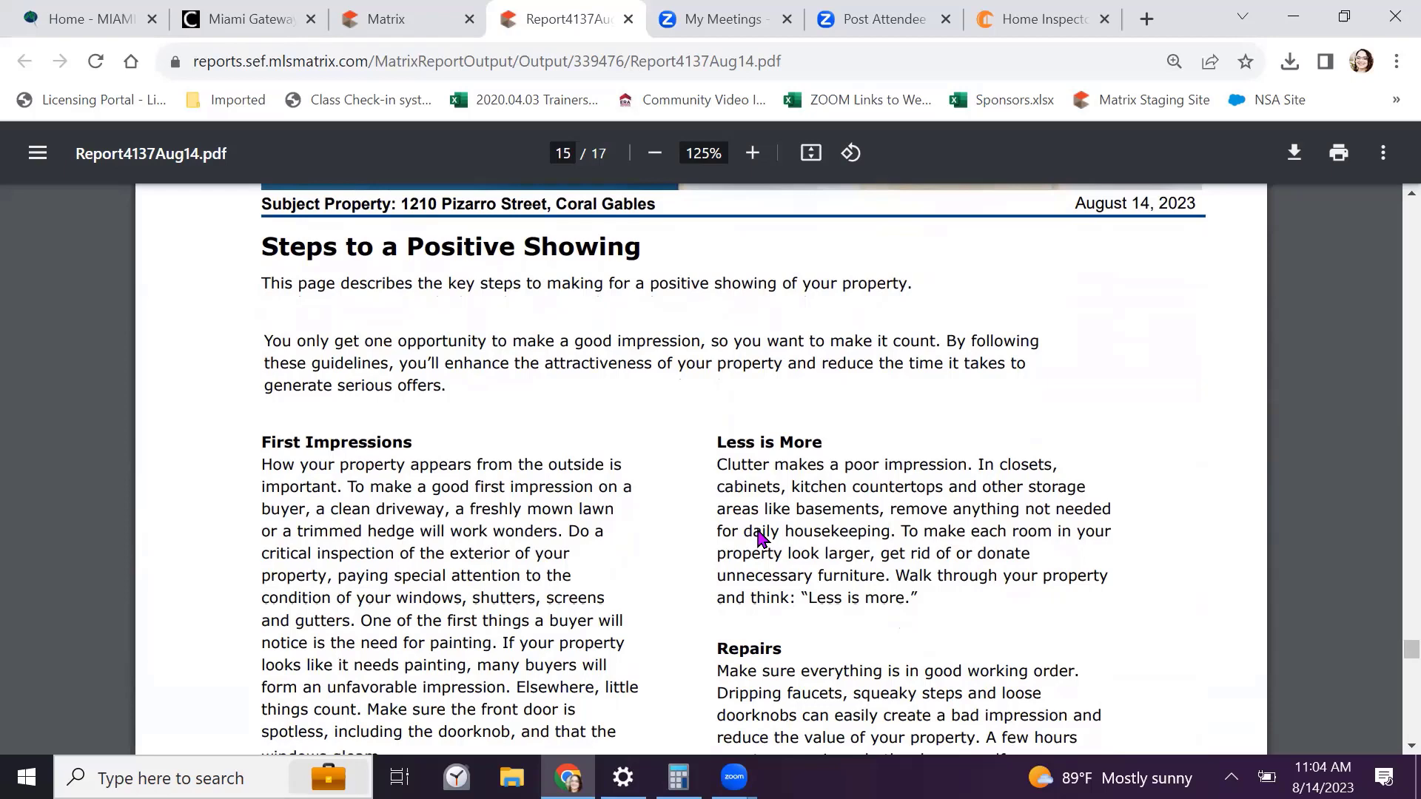
scroll(759, 536, down, 5)
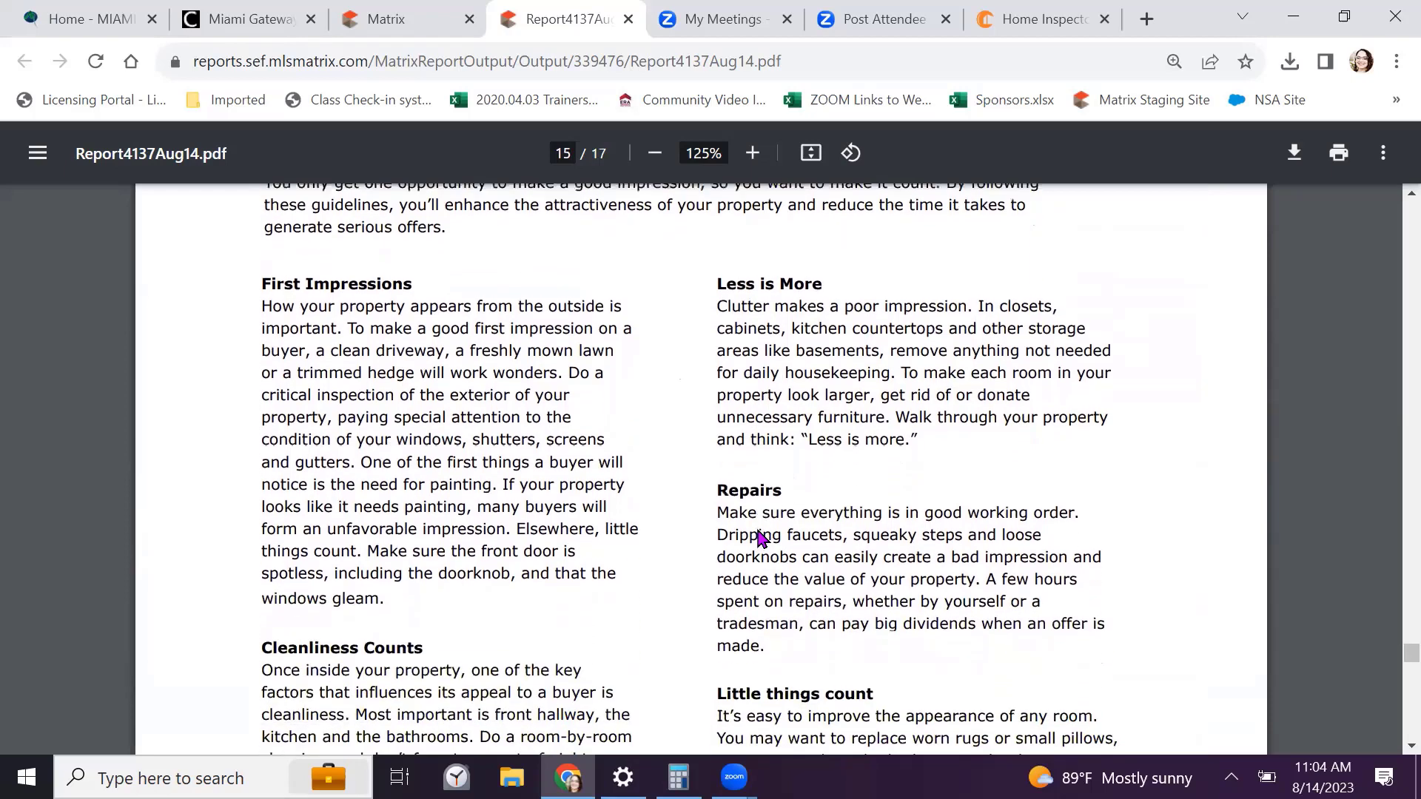
scroll(758, 537, down, 13)
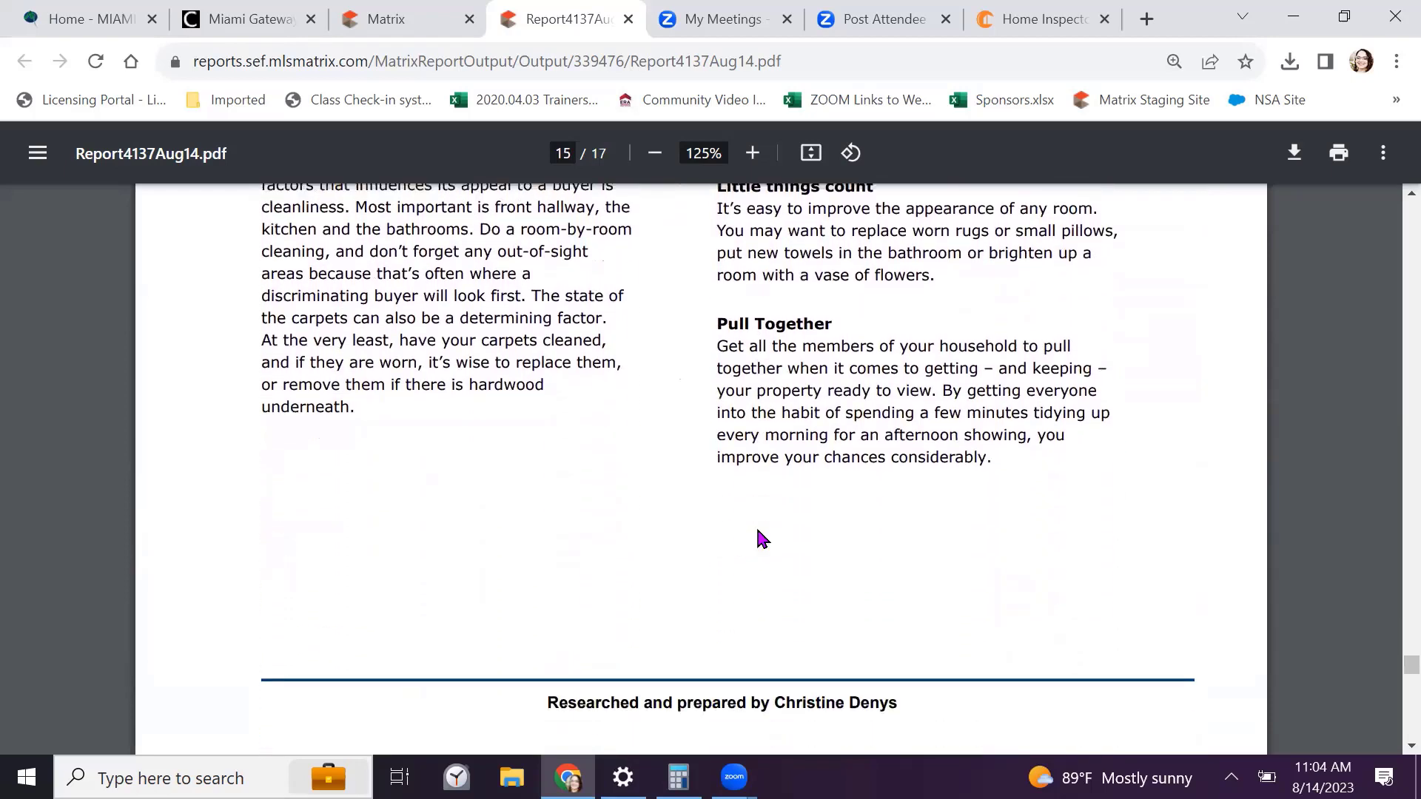
scroll(762, 536, down, 6)
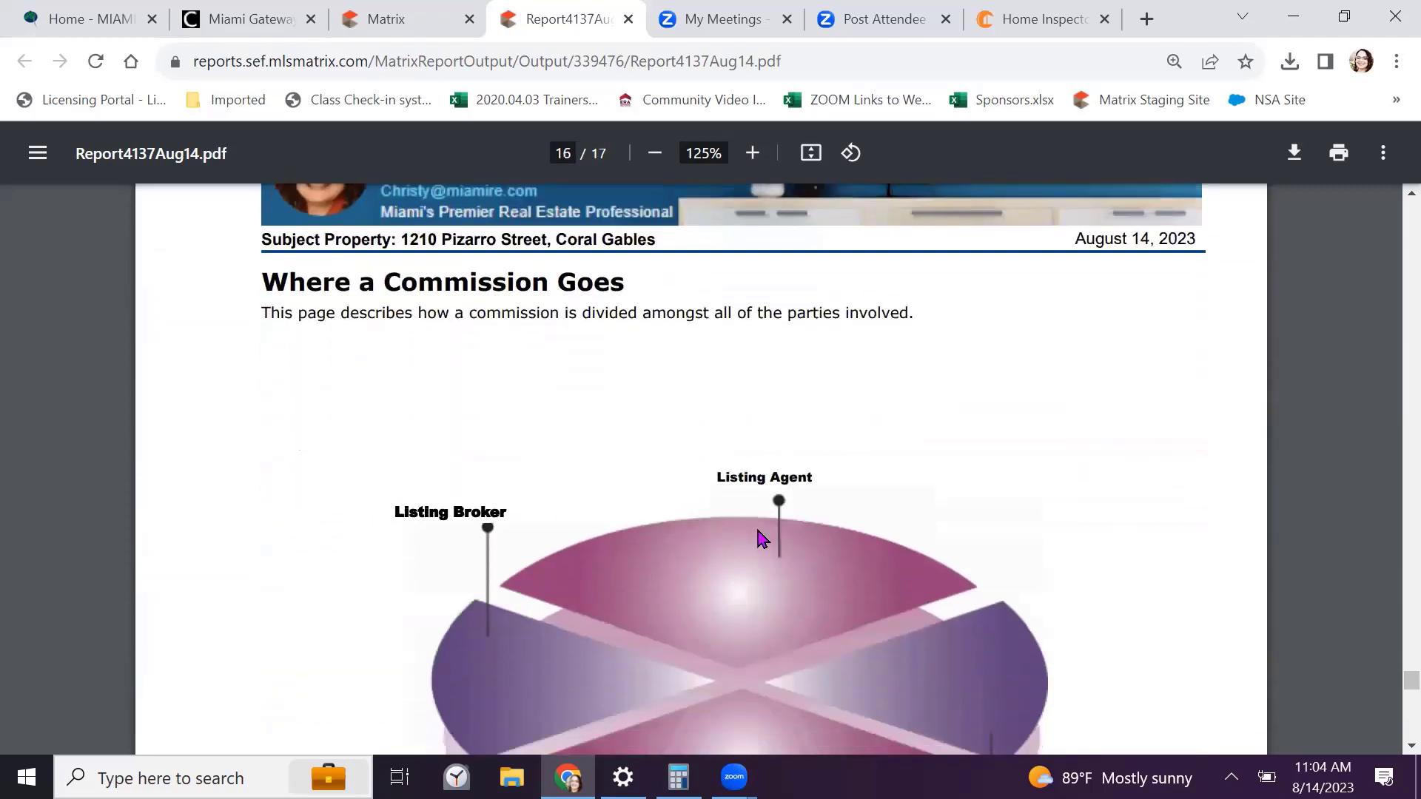
scroll(762, 538, down, 1)
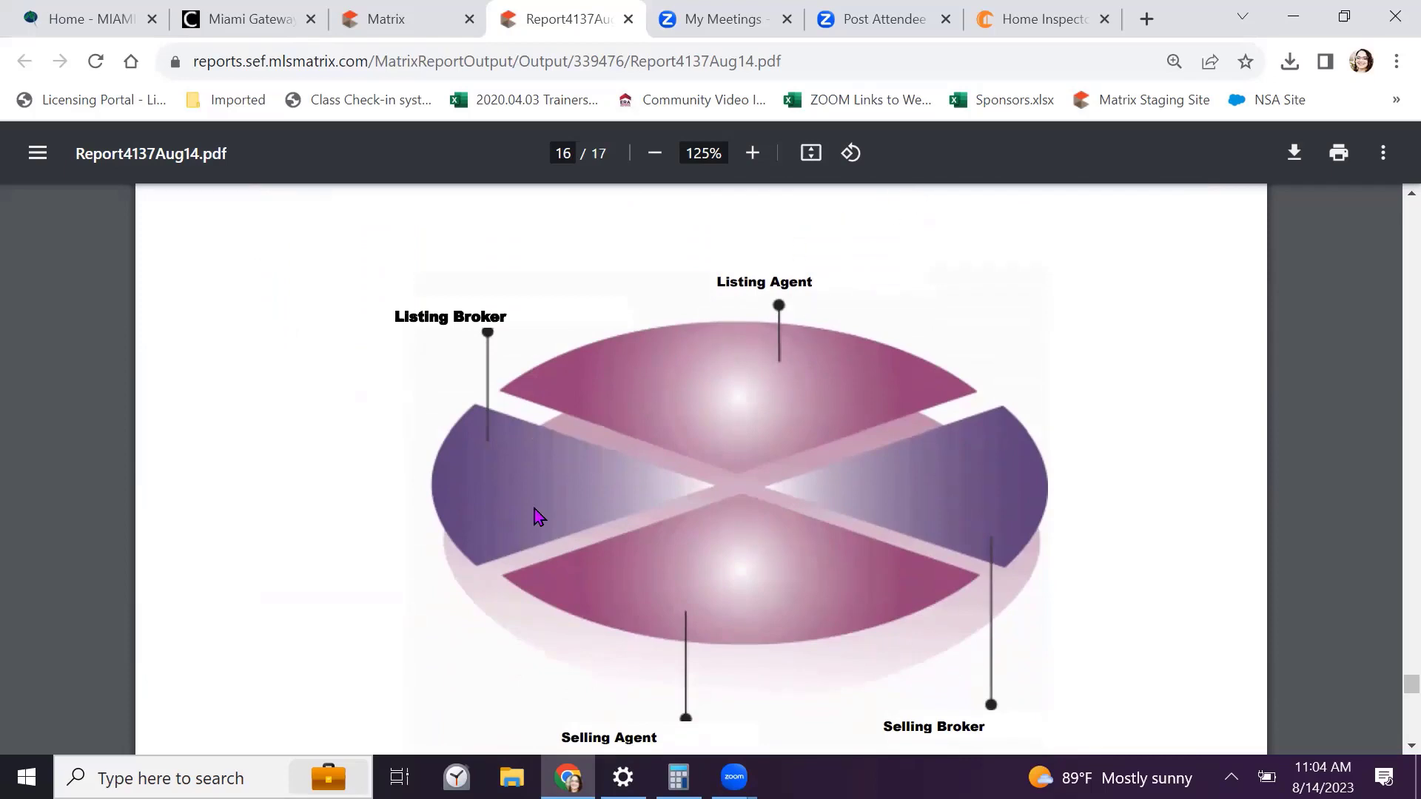
scroll(539, 516, down, 2)
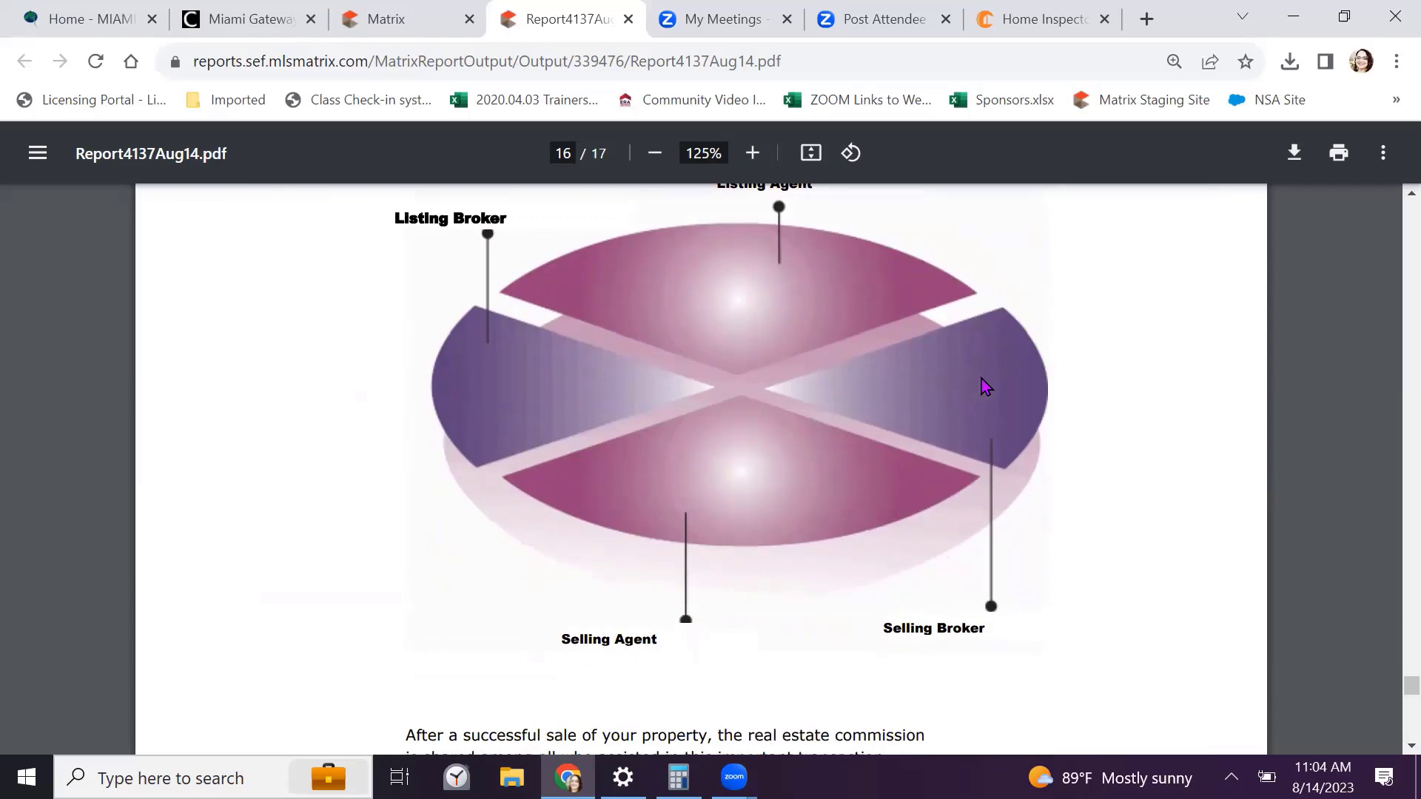
scroll(1077, 486, down, 5)
scroll(1074, 480, down, 10)
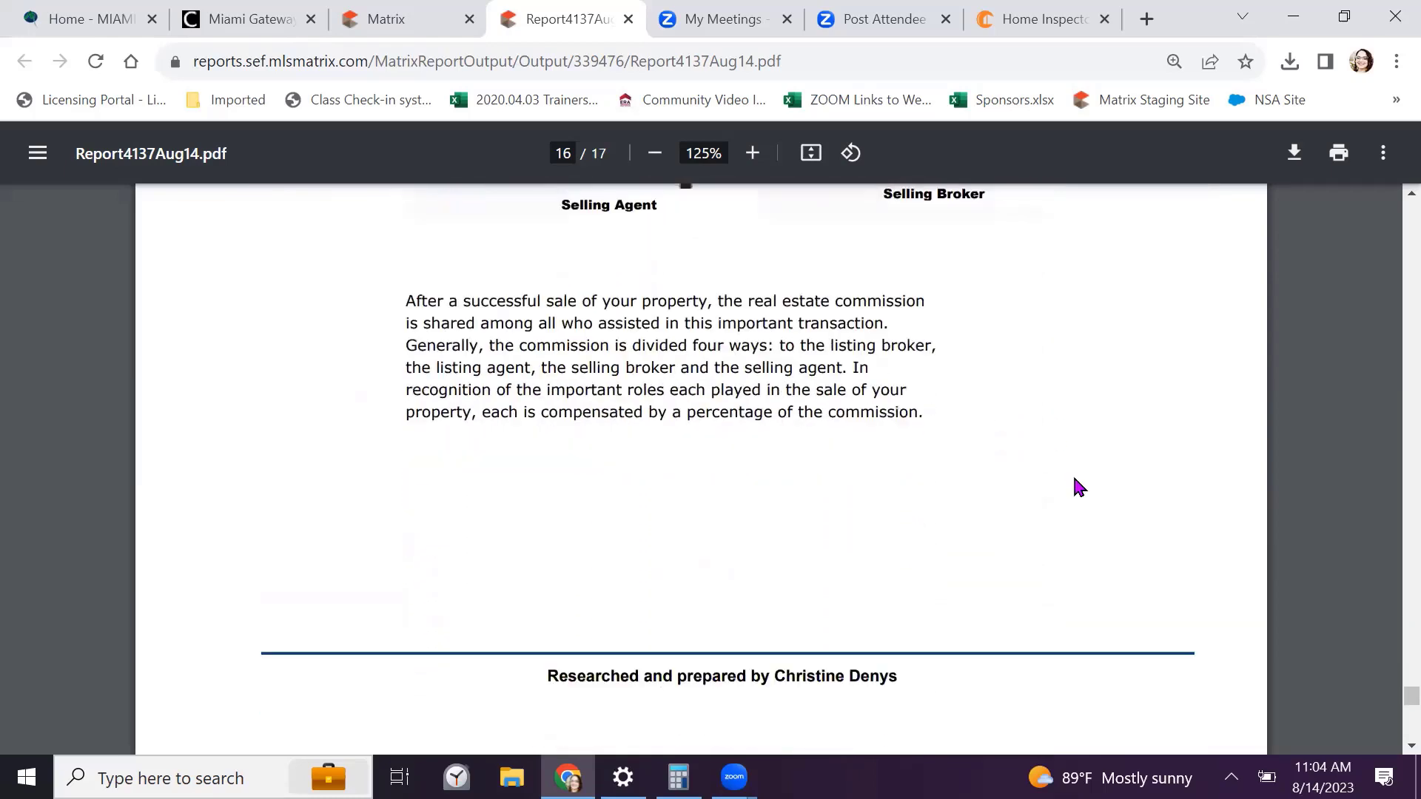
scroll(1074, 479, down, 1)
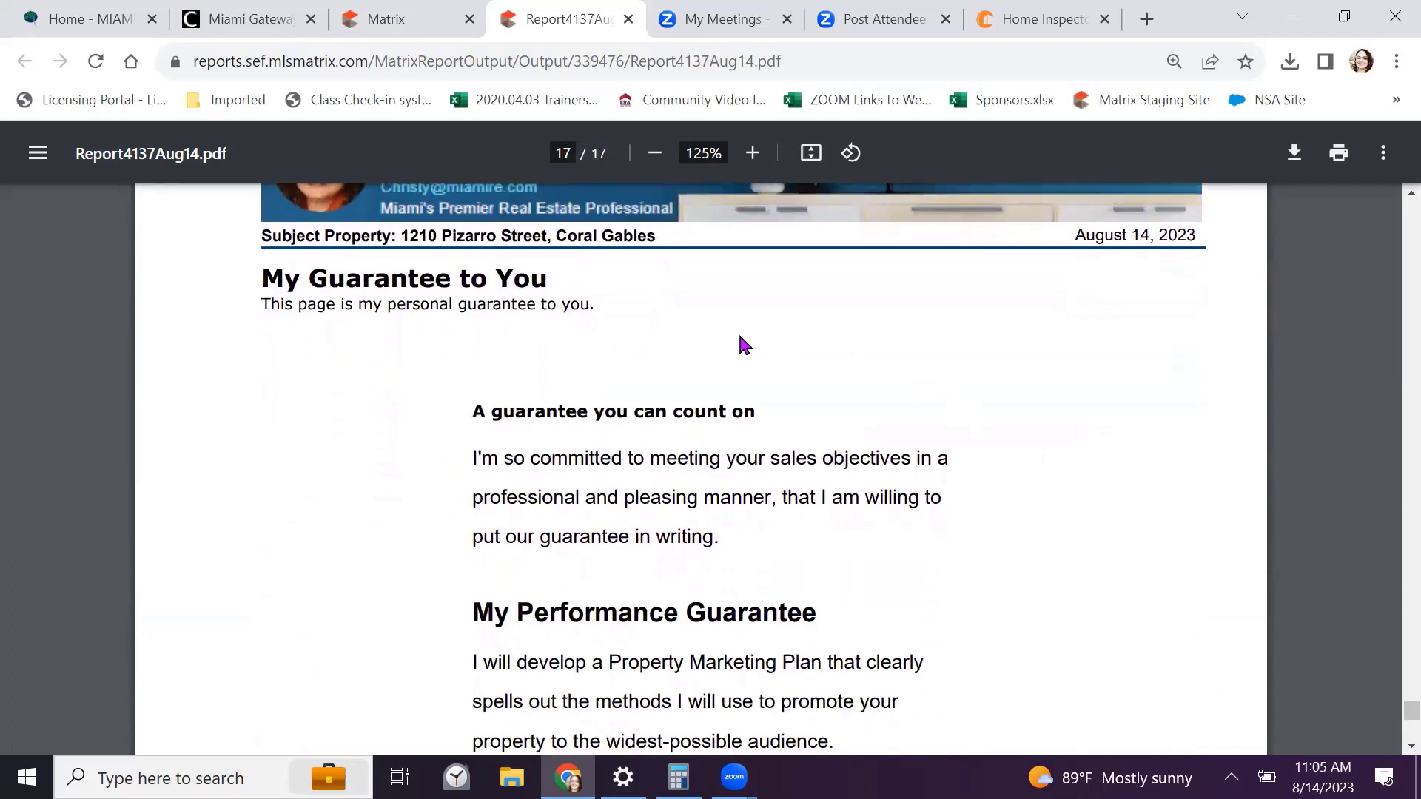
Download a copy of Report4137Aug14.pdf from the PDF viewer
scroll(742, 344, down, 3)
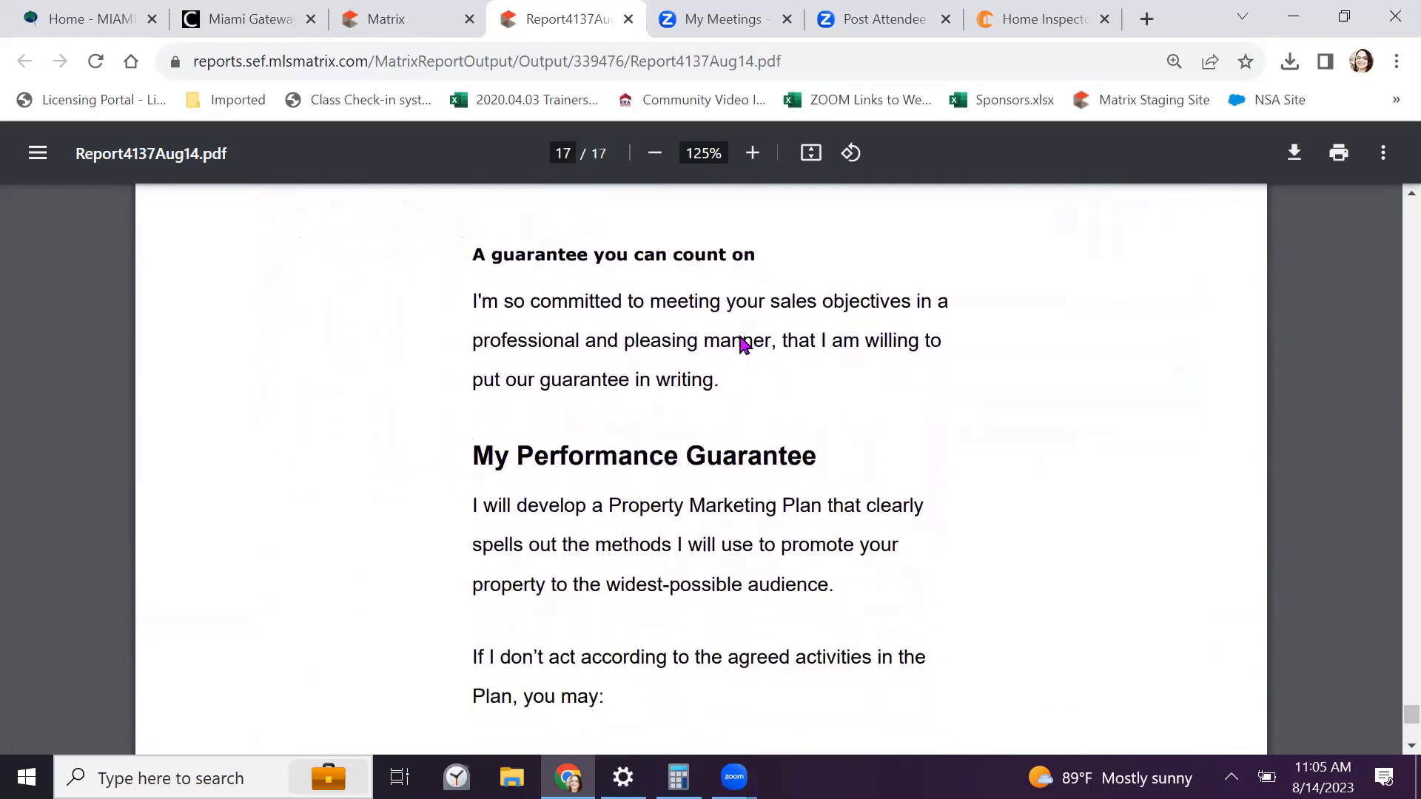
scroll(742, 344, down, 4)
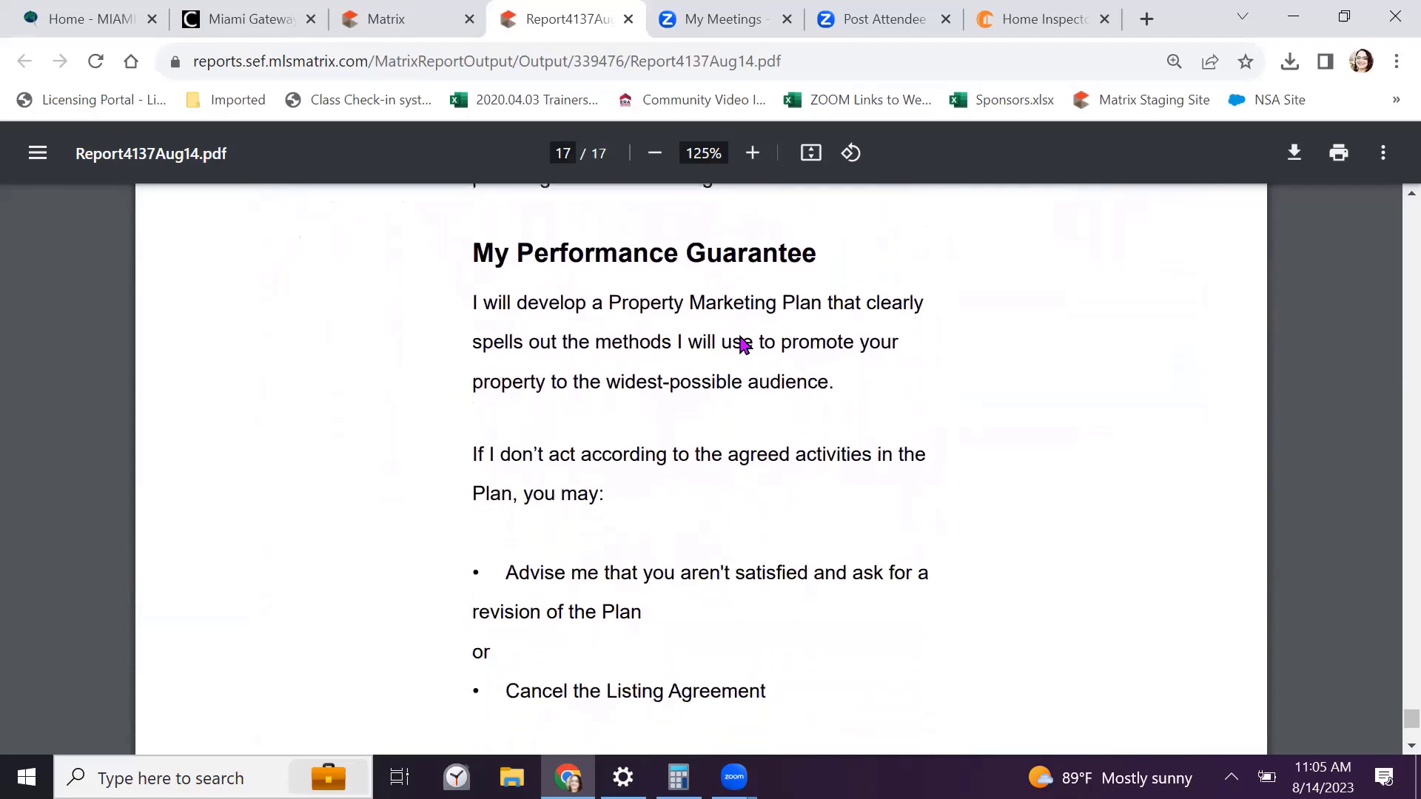
scroll(740, 337, down, 4)
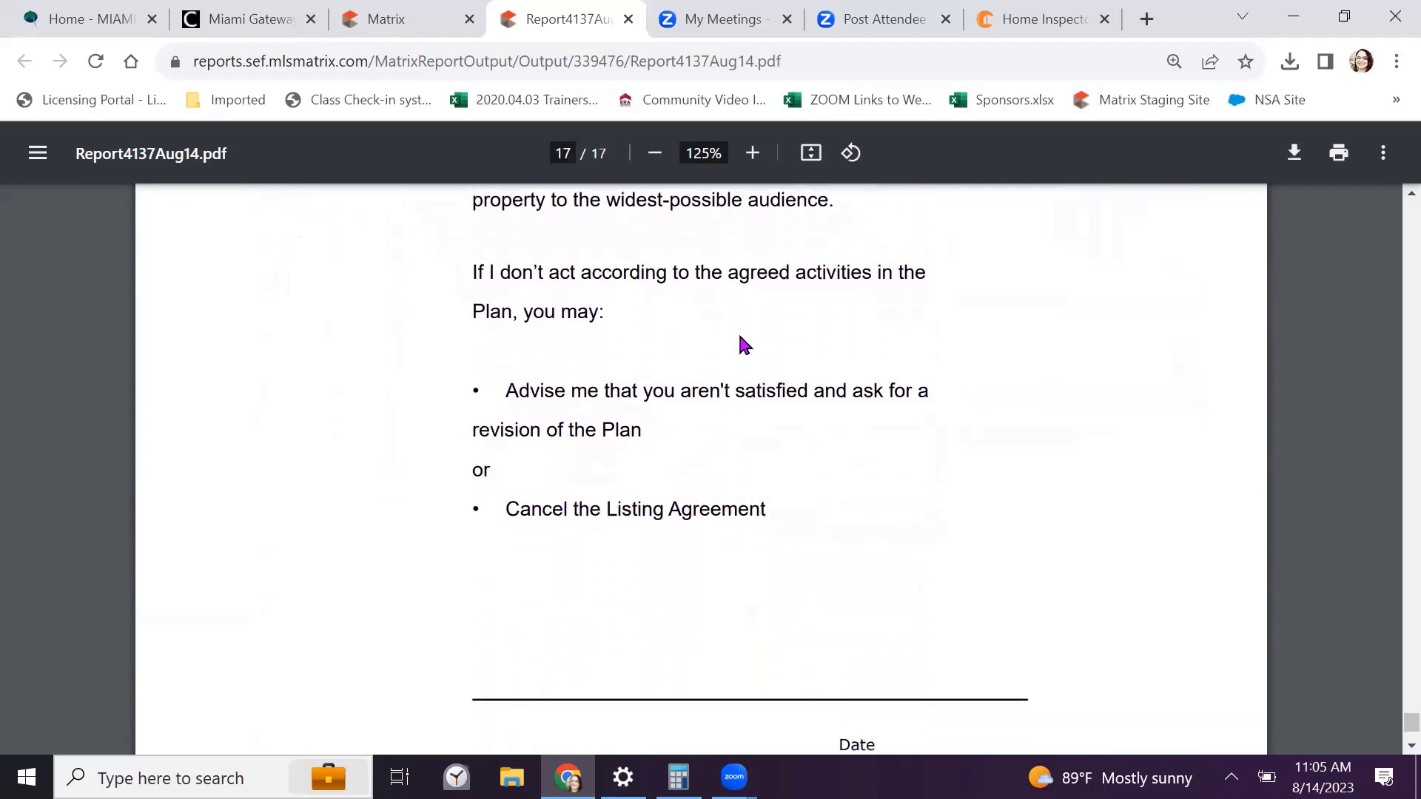
scroll(740, 340, down, 2)
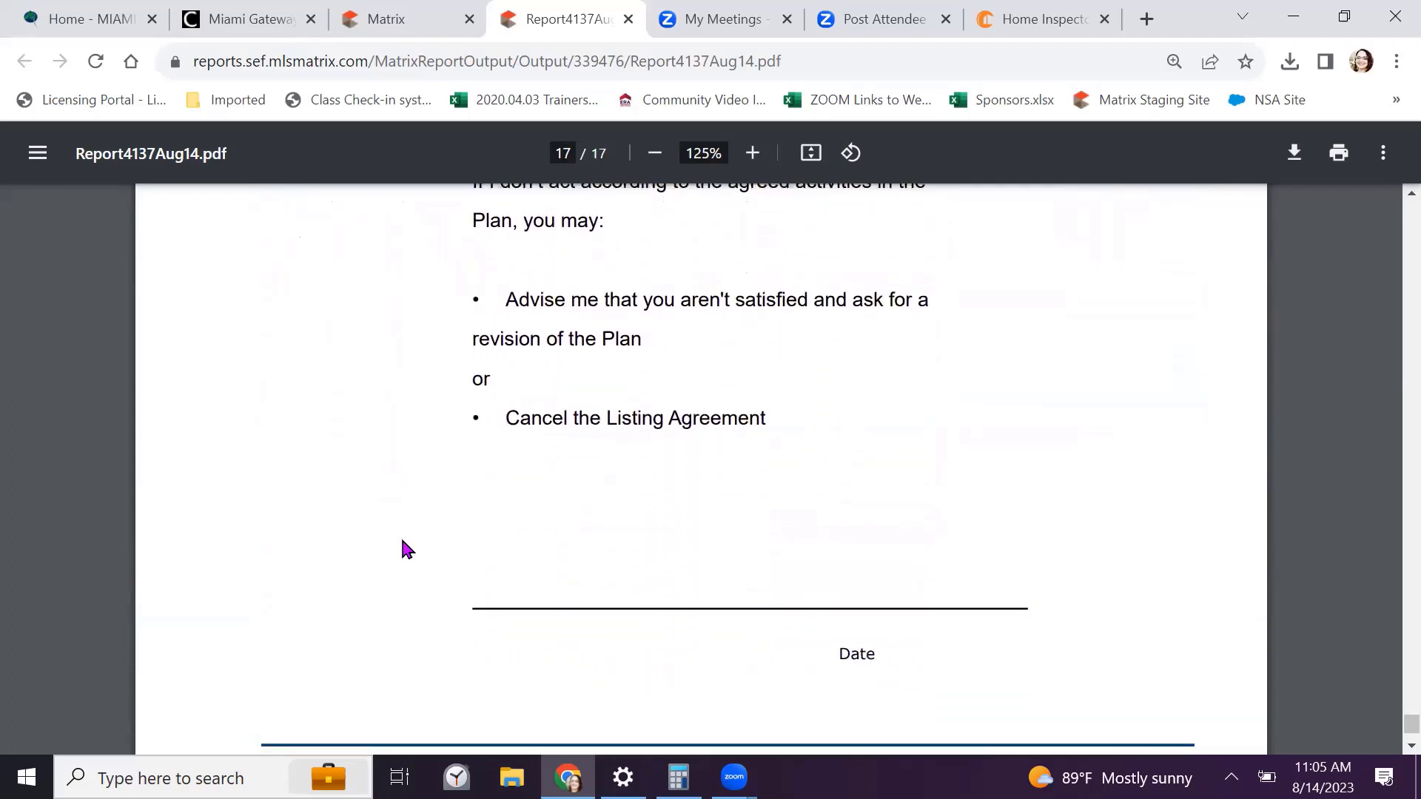
scroll(968, 610, down, 3)
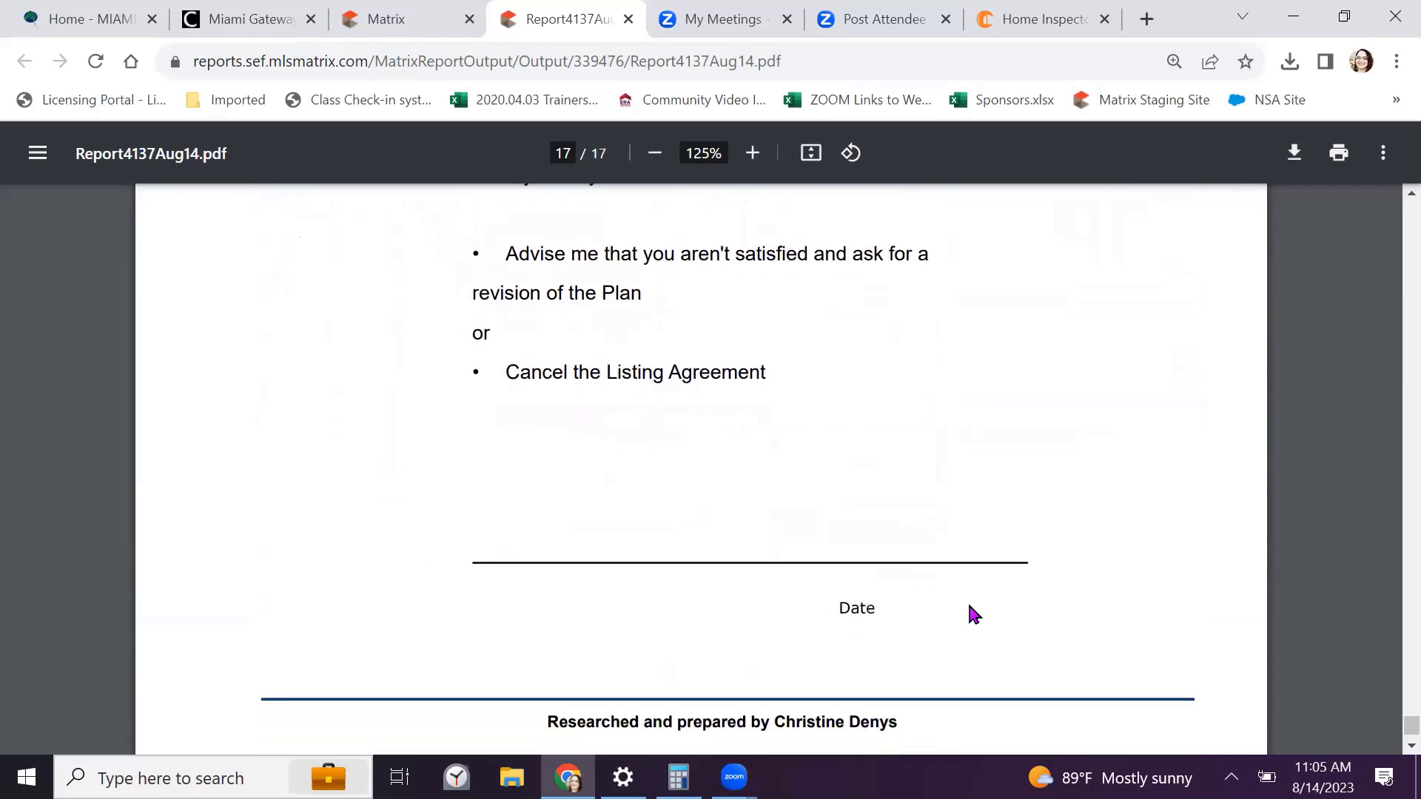
scroll(973, 614, up, 18)
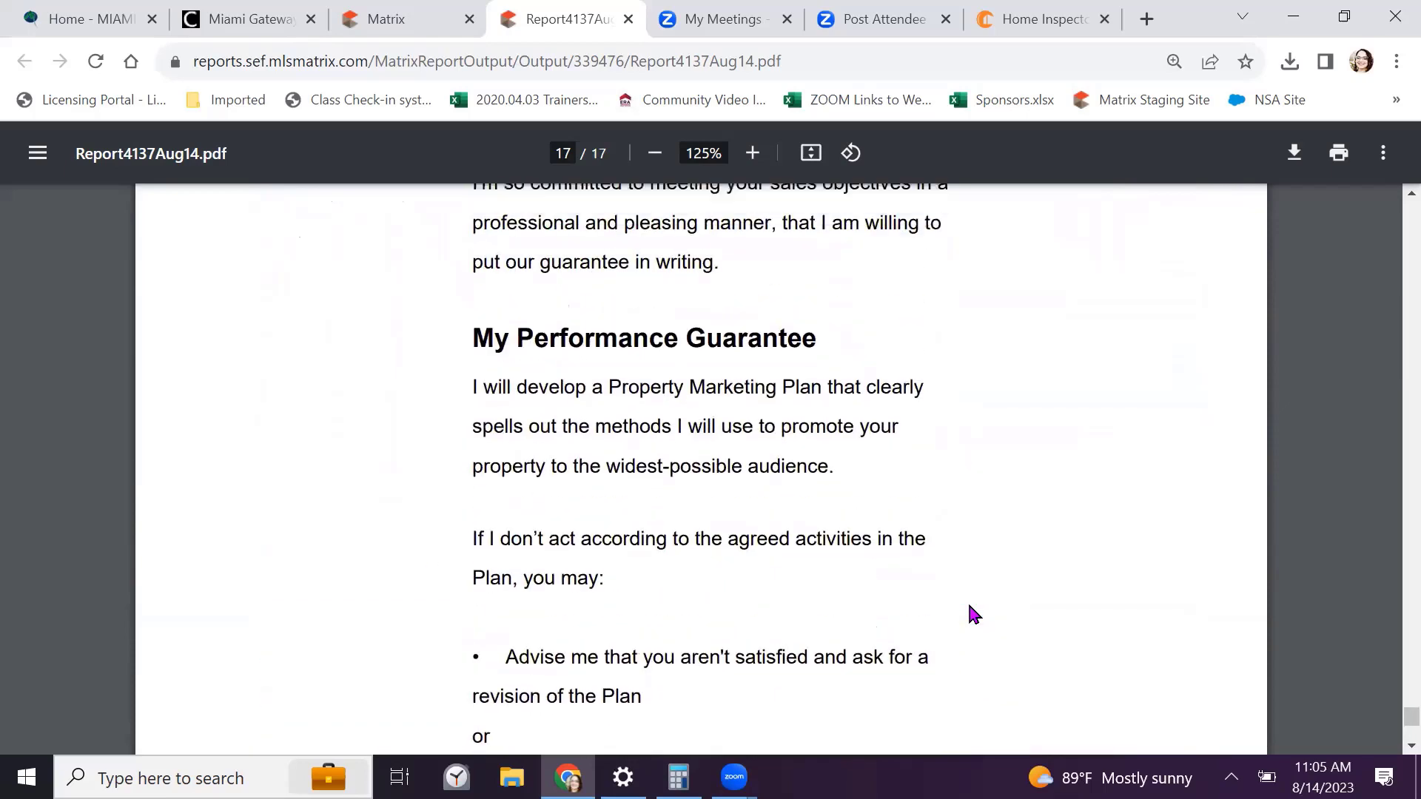
scroll(973, 614, up, 10)
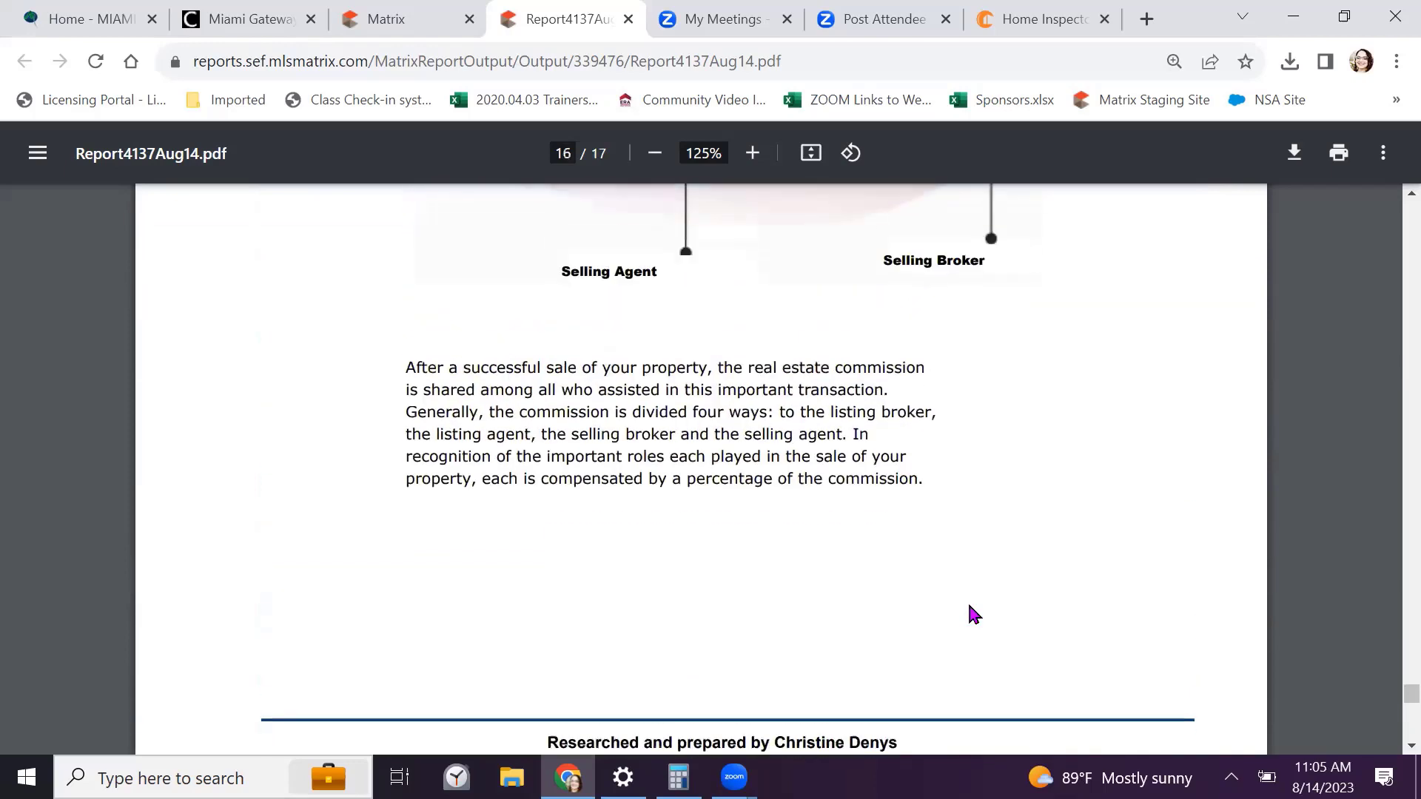
scroll(971, 613, down, 10)
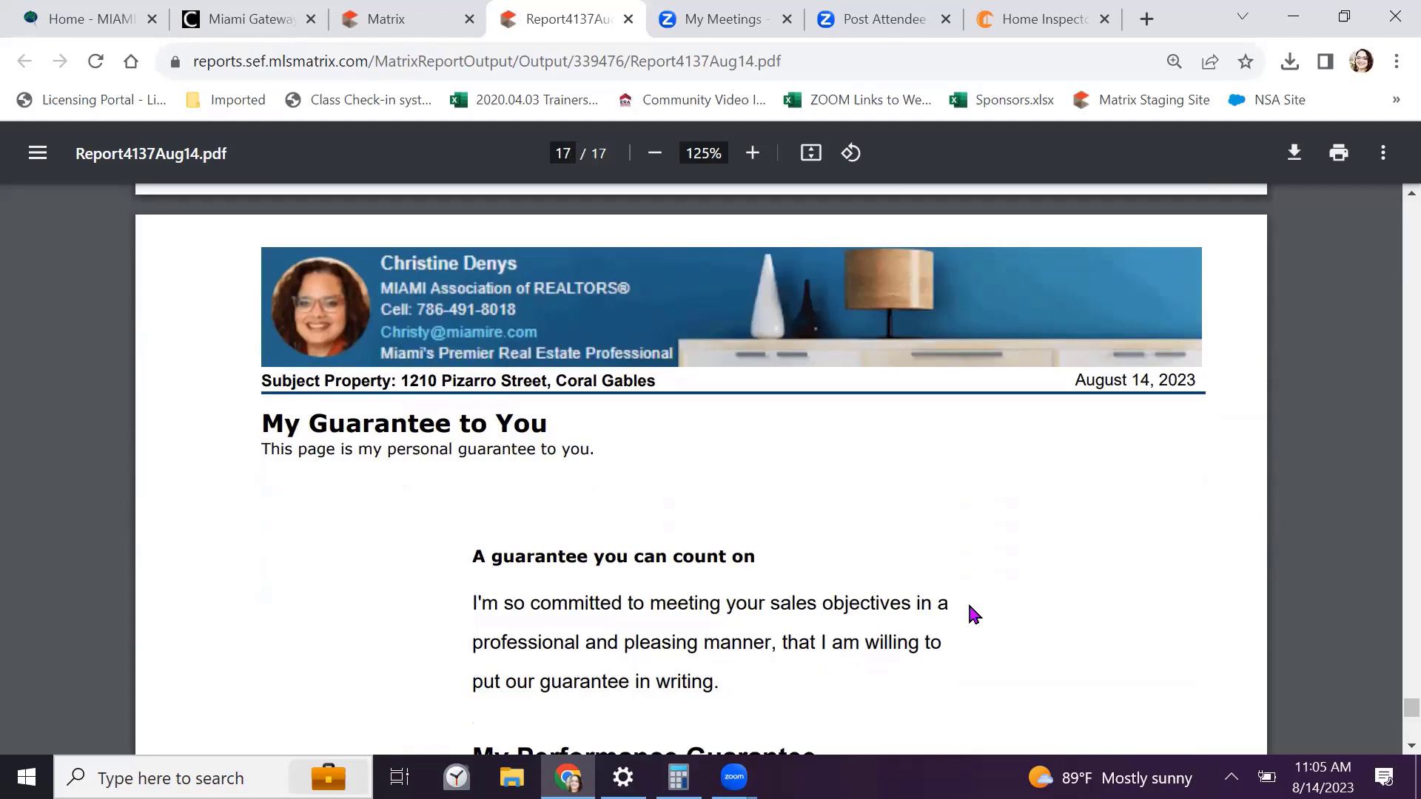
click(1295, 154)
Close the report tab to return to the Matrix CMA Finish page
scroll(1249, 307, up, 10)
scroll(1250, 308, up, 15)
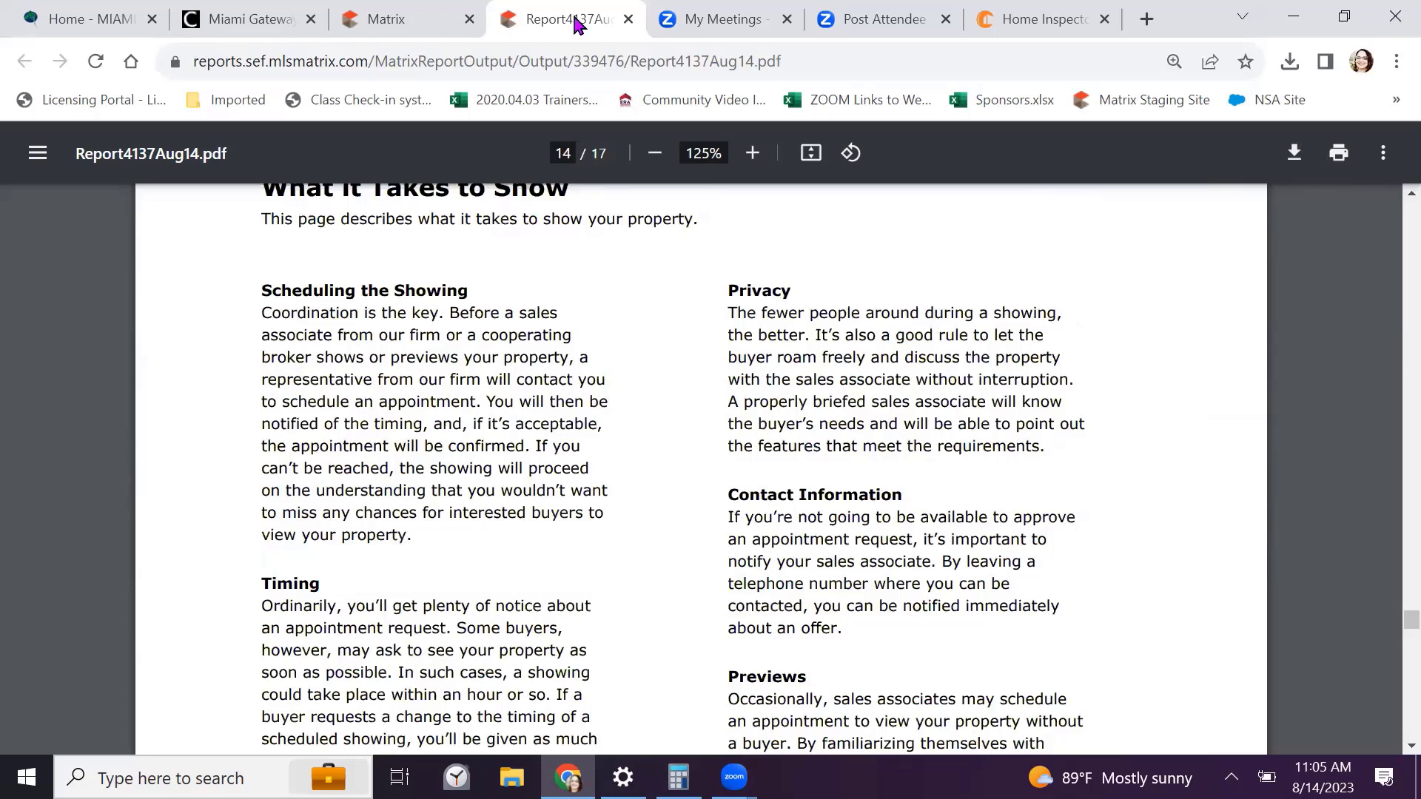
click(629, 19)
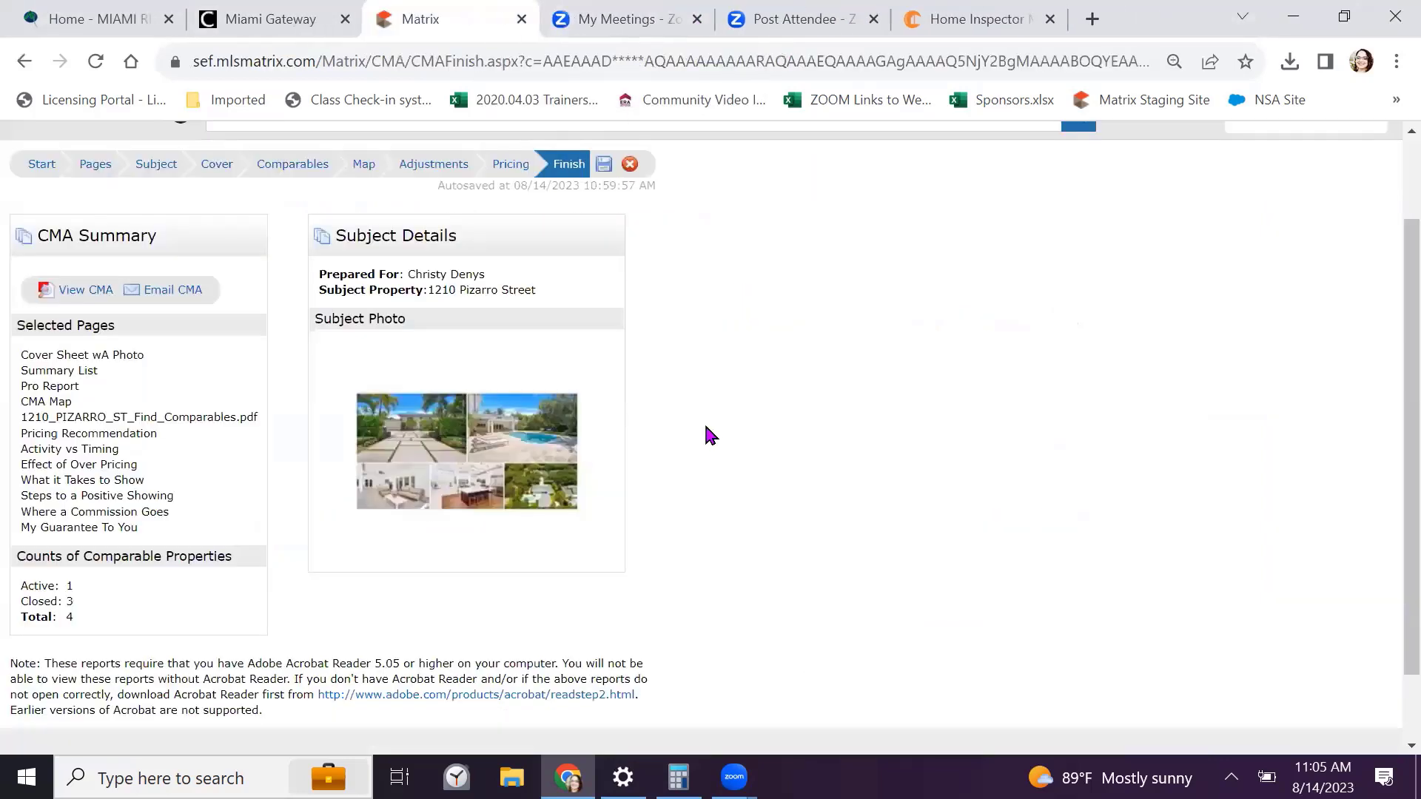
scroll(704, 420, up, 2)
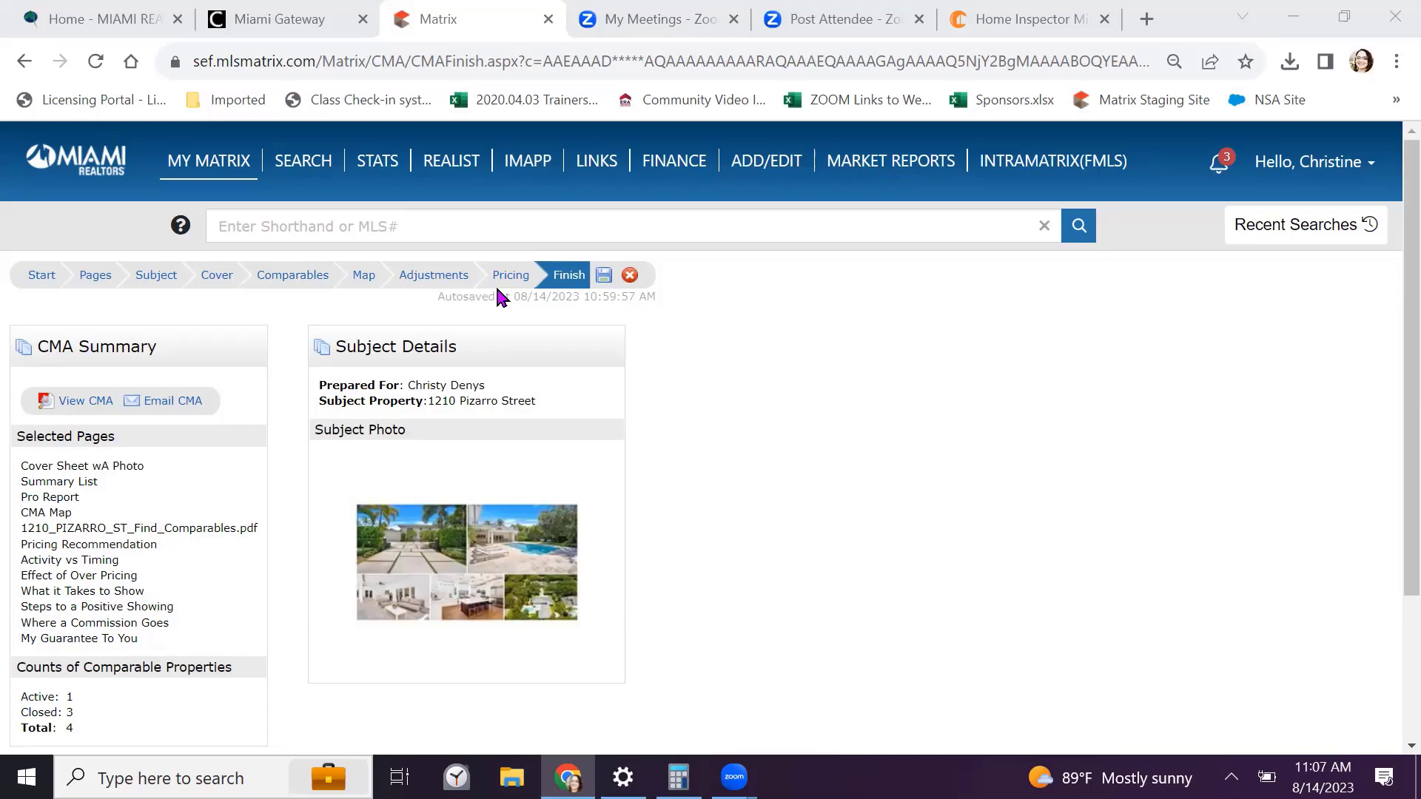
scroll(863, 448, down, 2)
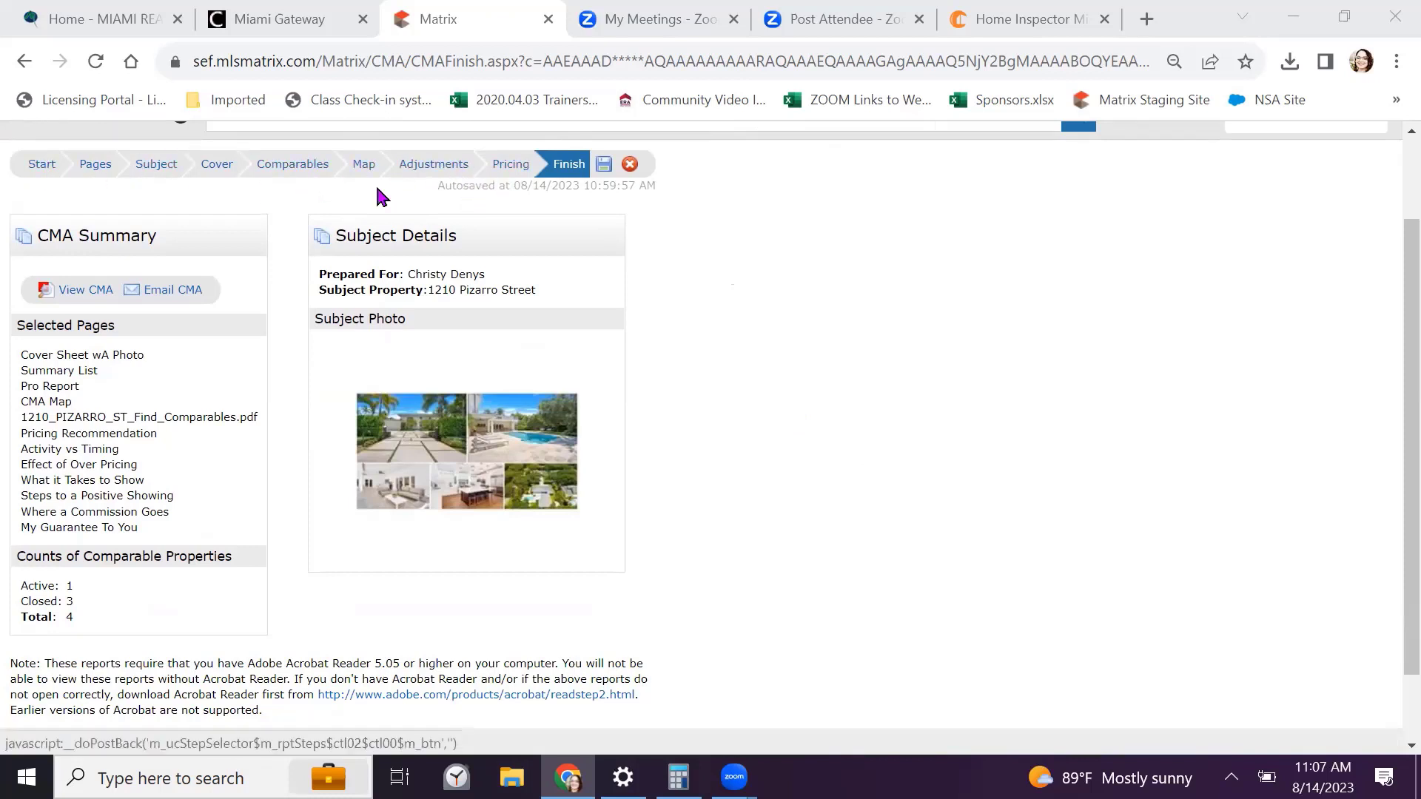
Go back via Subject to the Comparables step and check all four selected comparables
click(162, 166)
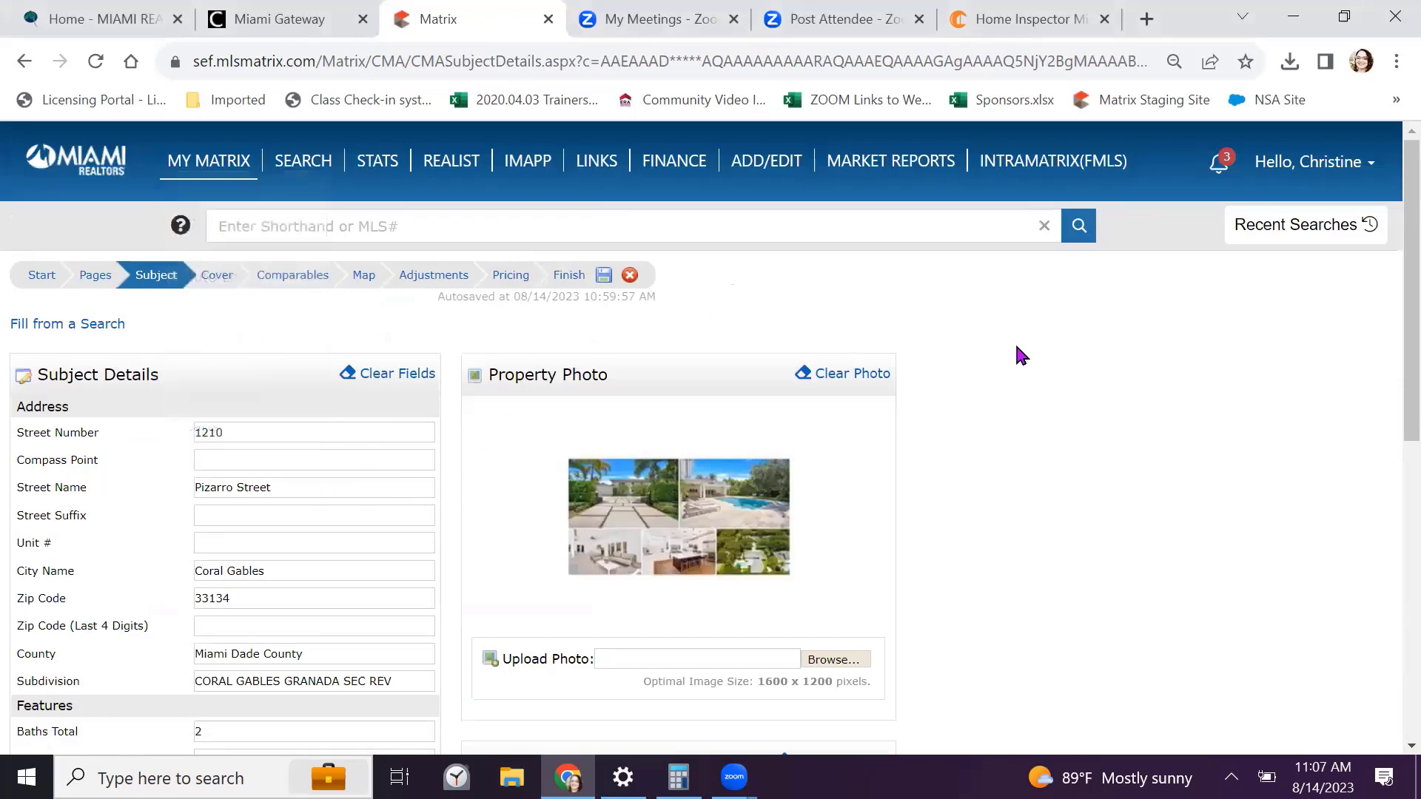
click(301, 274)
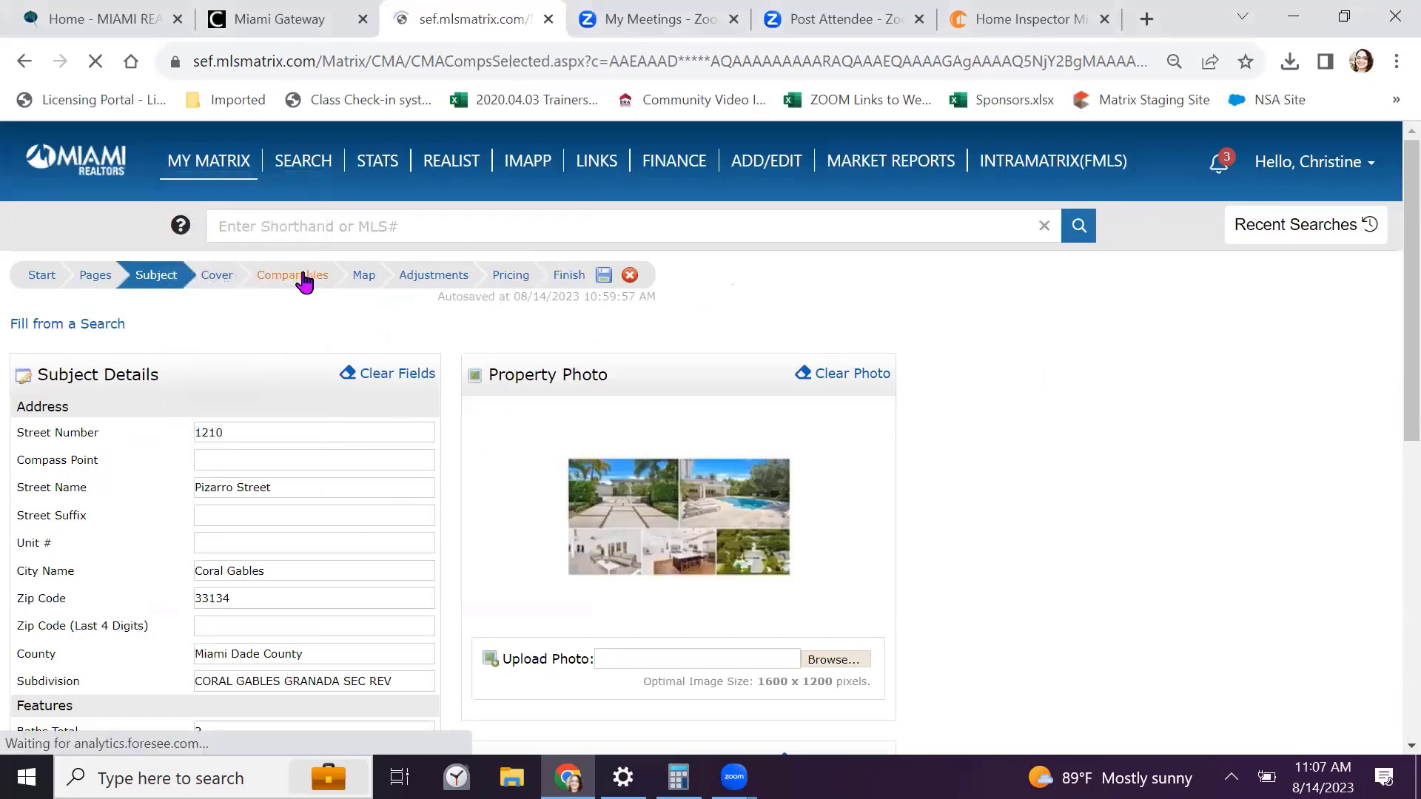
scroll(259, 310, down, 1)
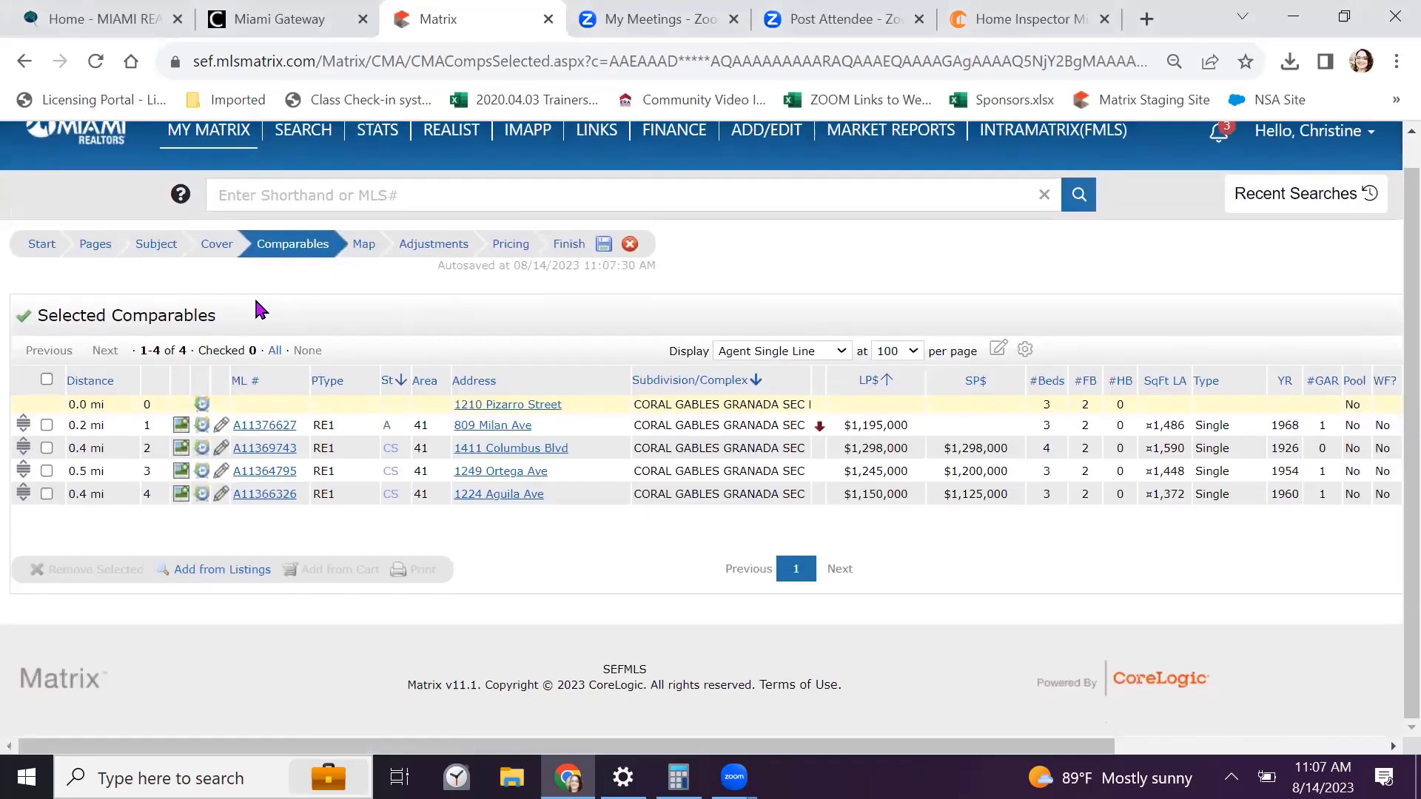
click(47, 380)
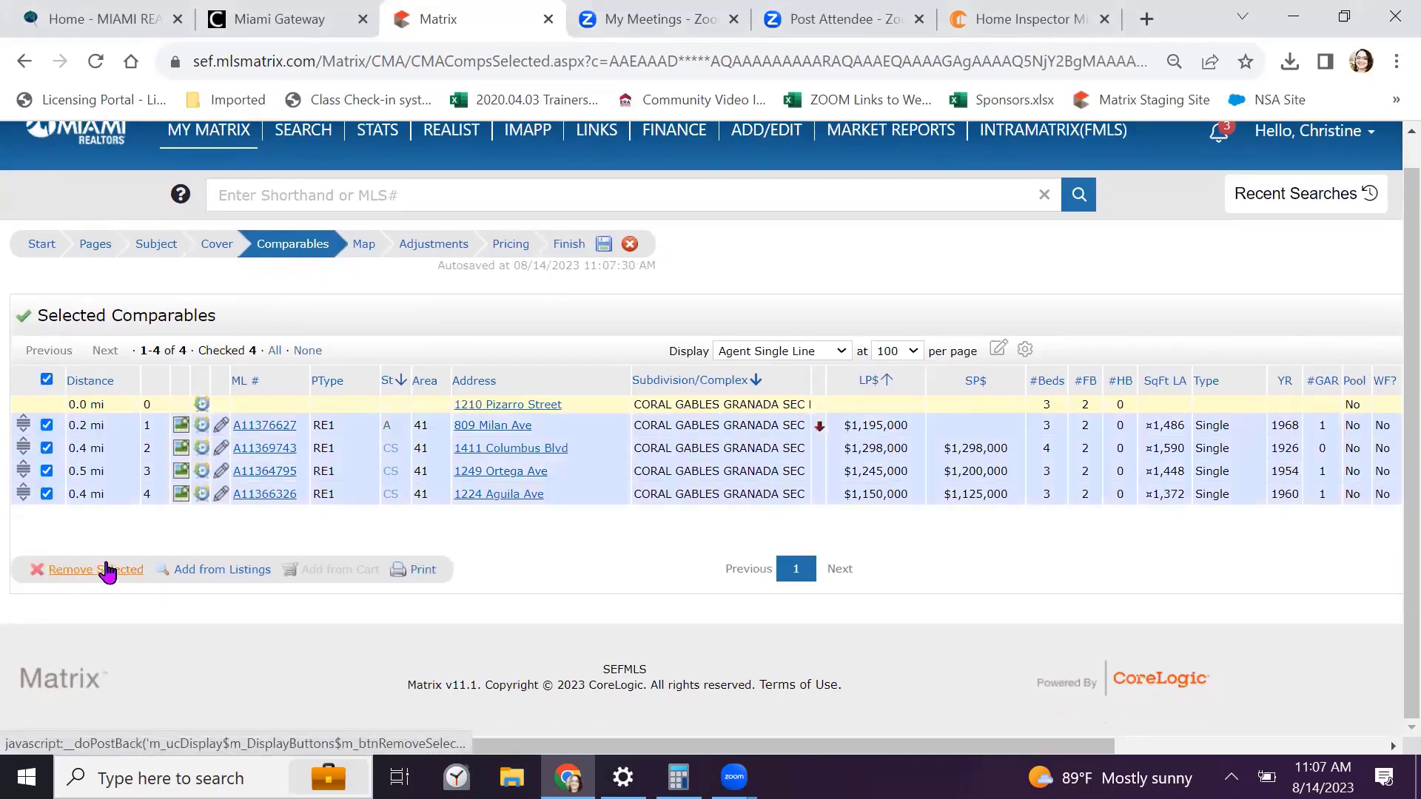
click(237, 575)
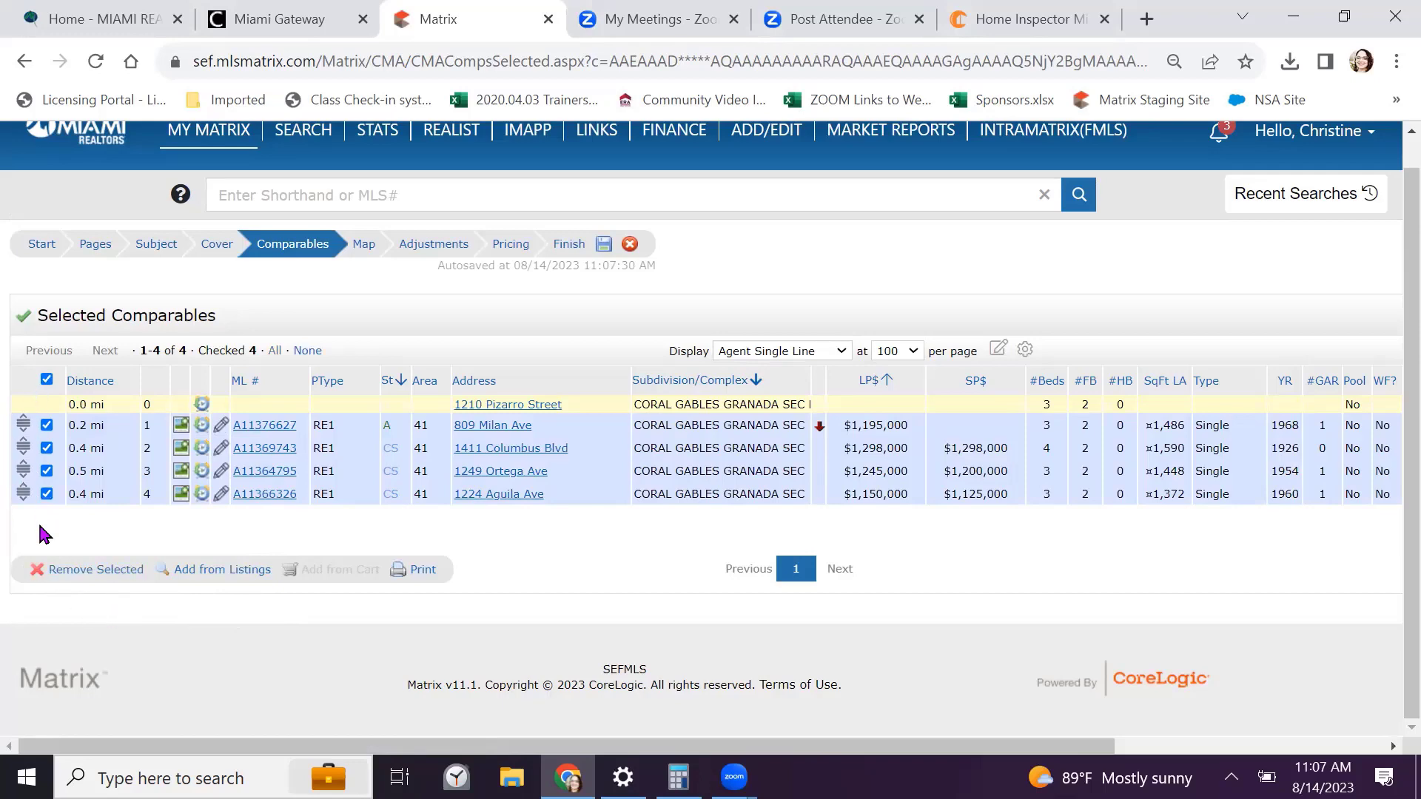
Print the four listings to PDF in CMA 1 Line Summary Report and 3-Up Comparison formats
click(422, 571)
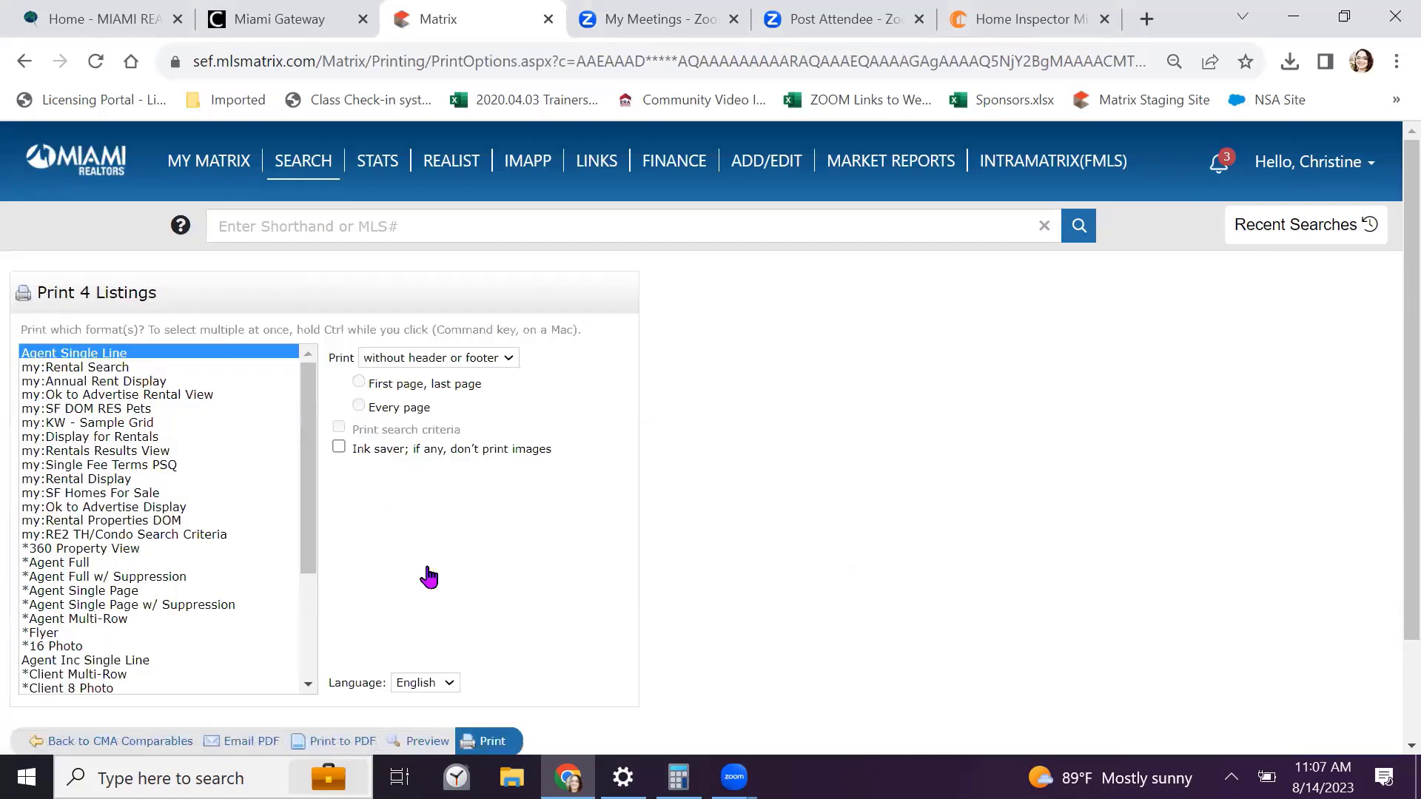
scroll(76, 425, down, 3)
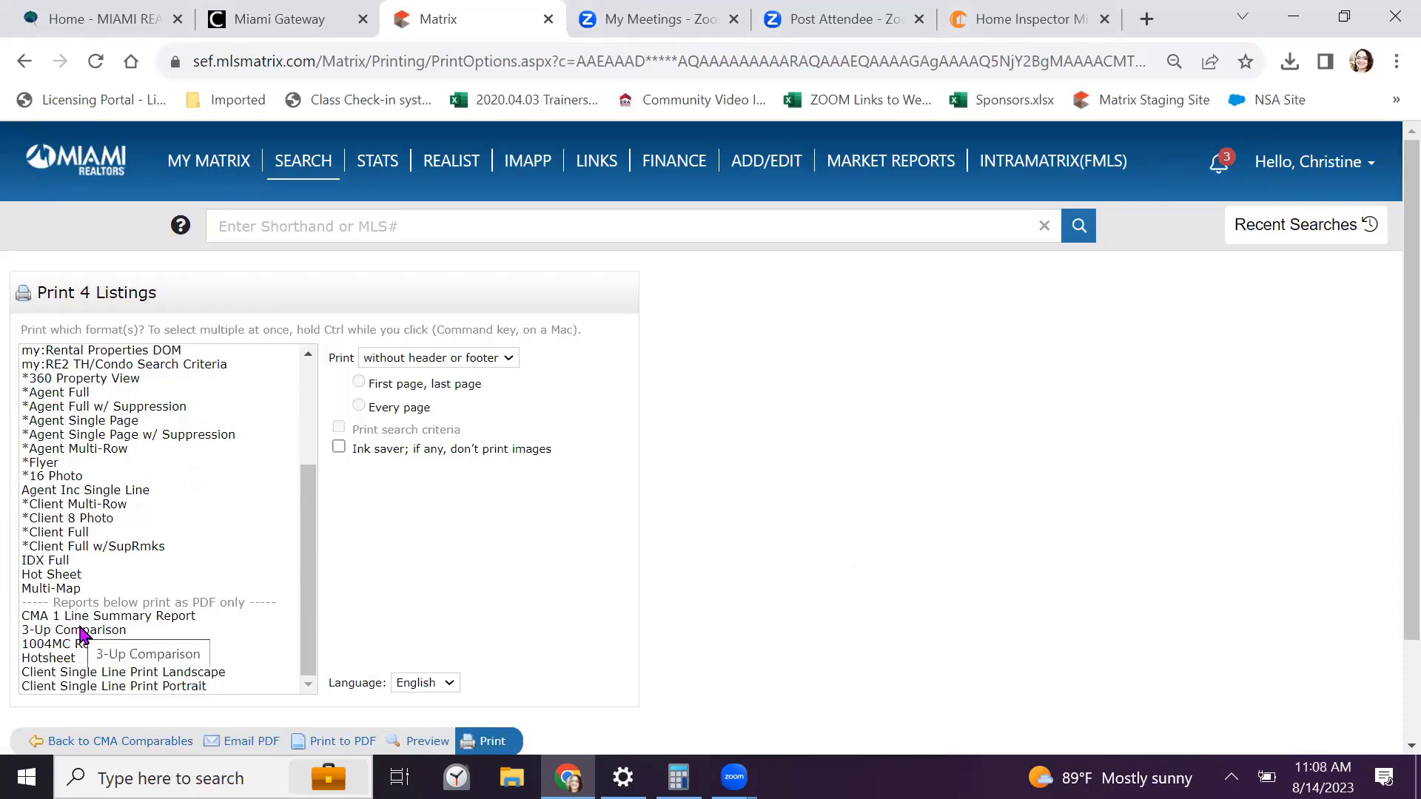
click(126, 619)
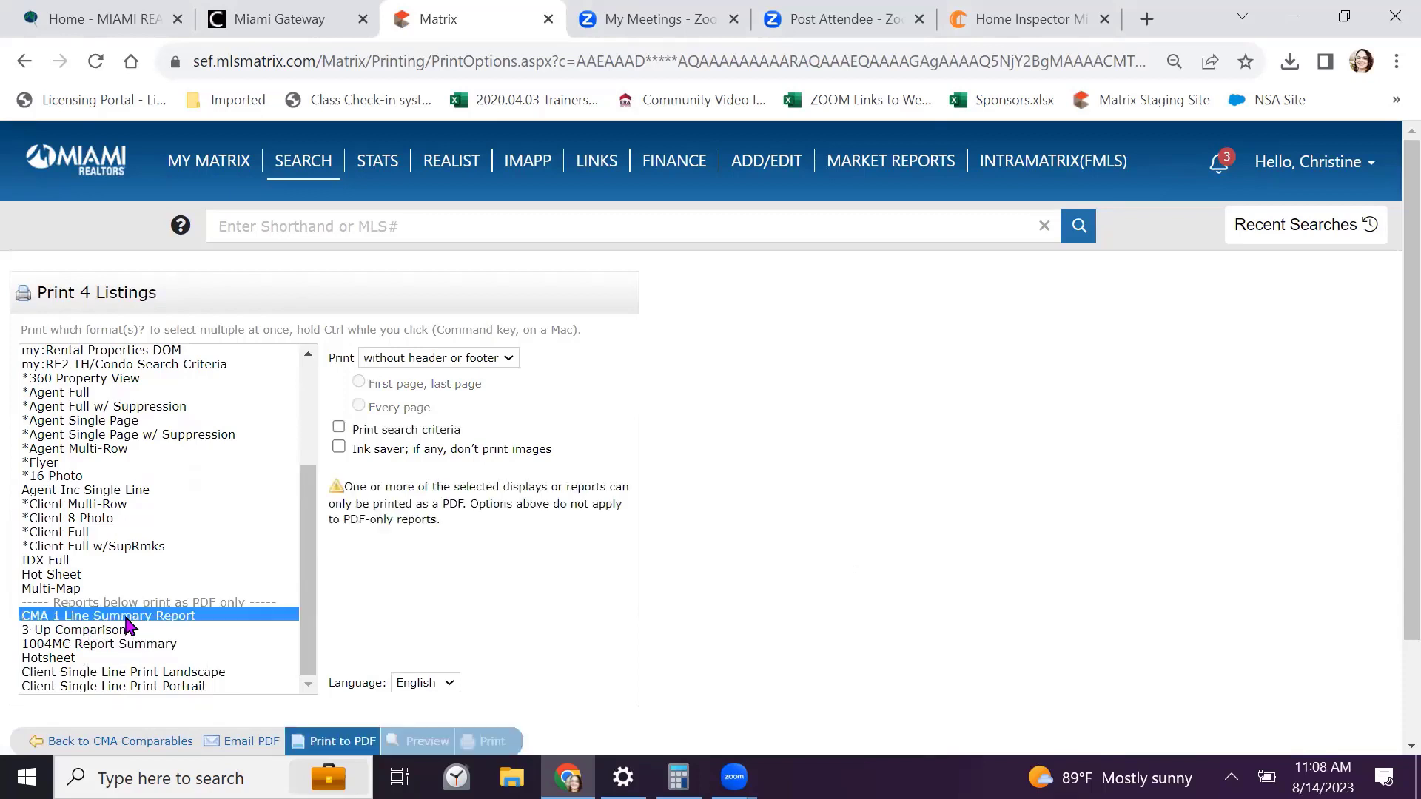
ctrl+click(60, 630)
scroll(478, 596, down, 2)
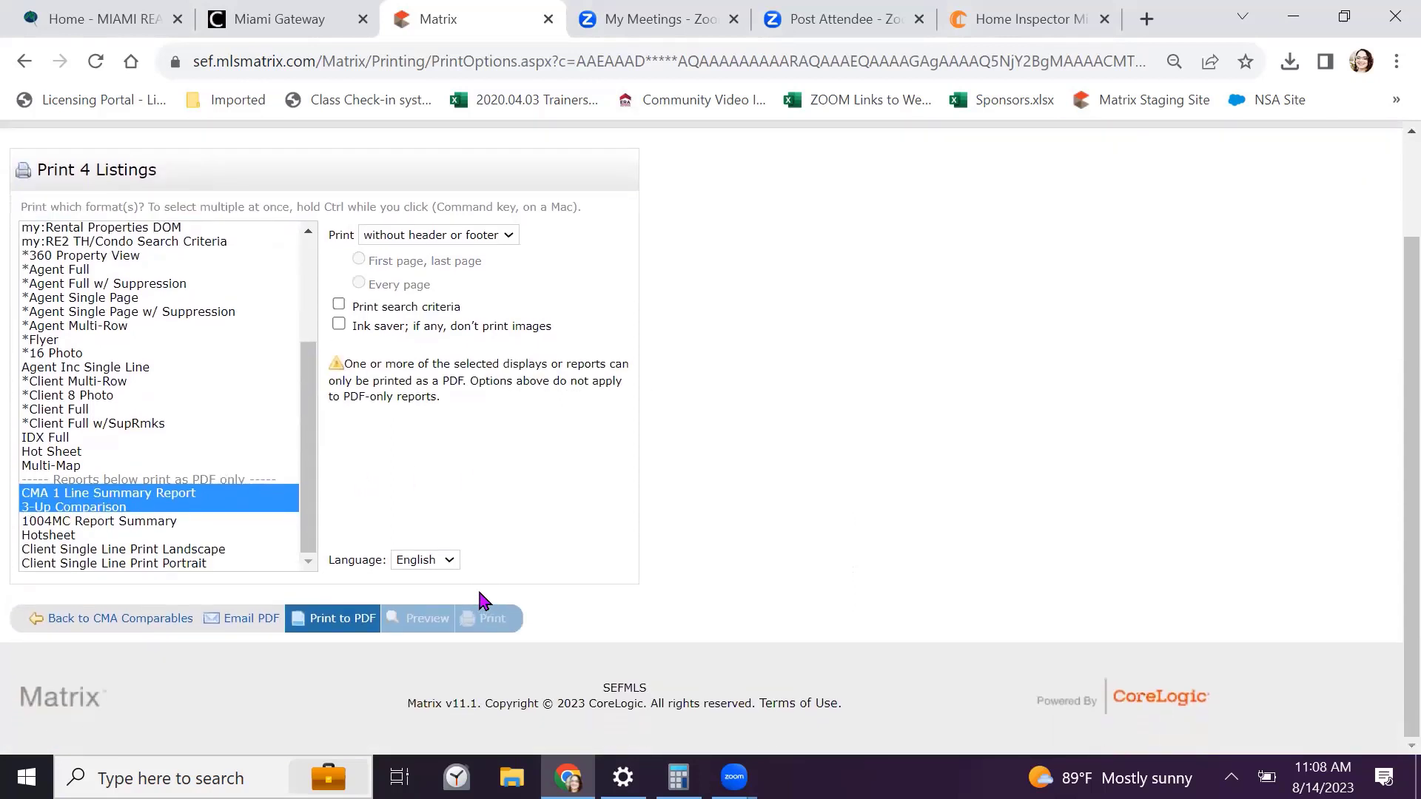
click(341, 620)
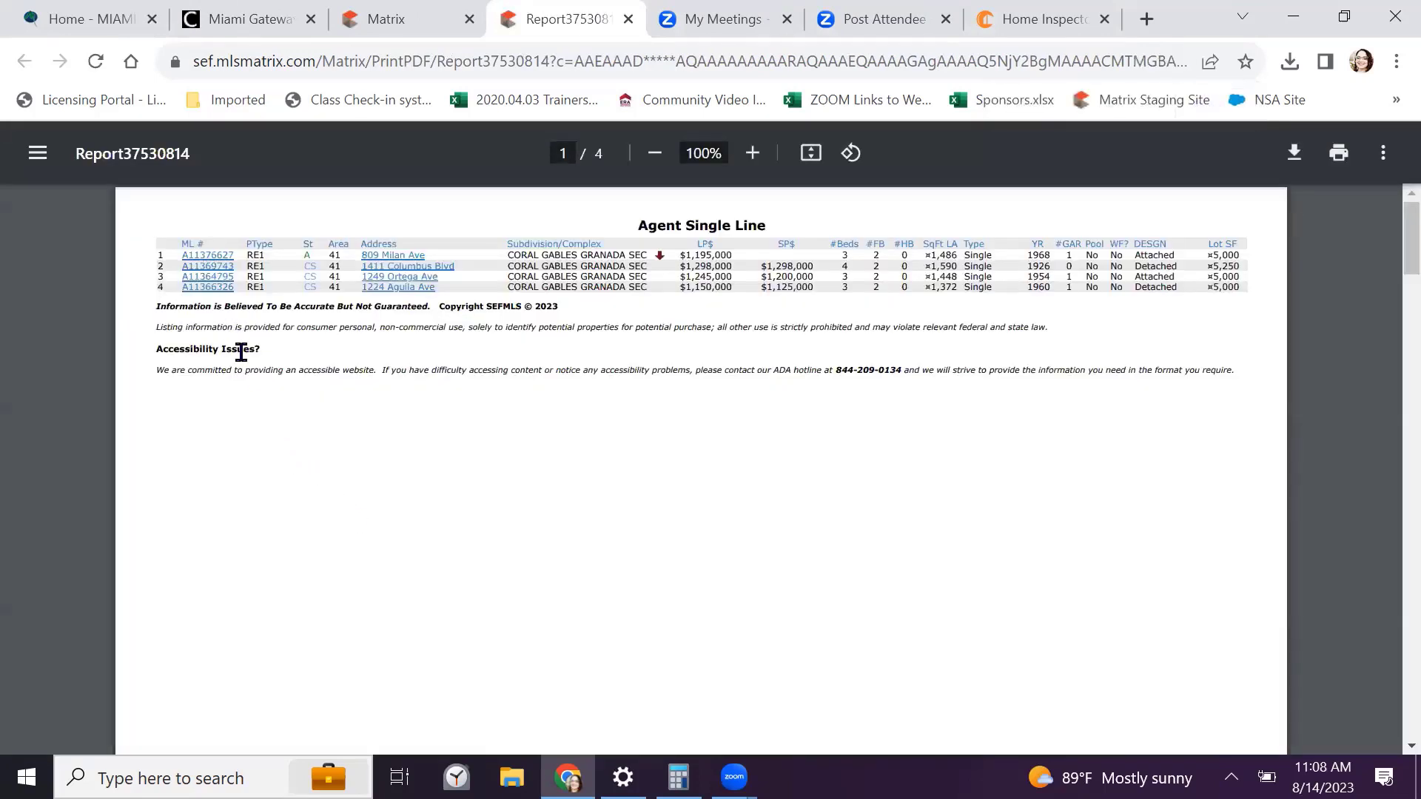
Scroll Report37530814 past the Grand Totals (4 listings, $817.31/SqFt) into the 3-Up Comparison pages
scroll(241, 352, down, 12)
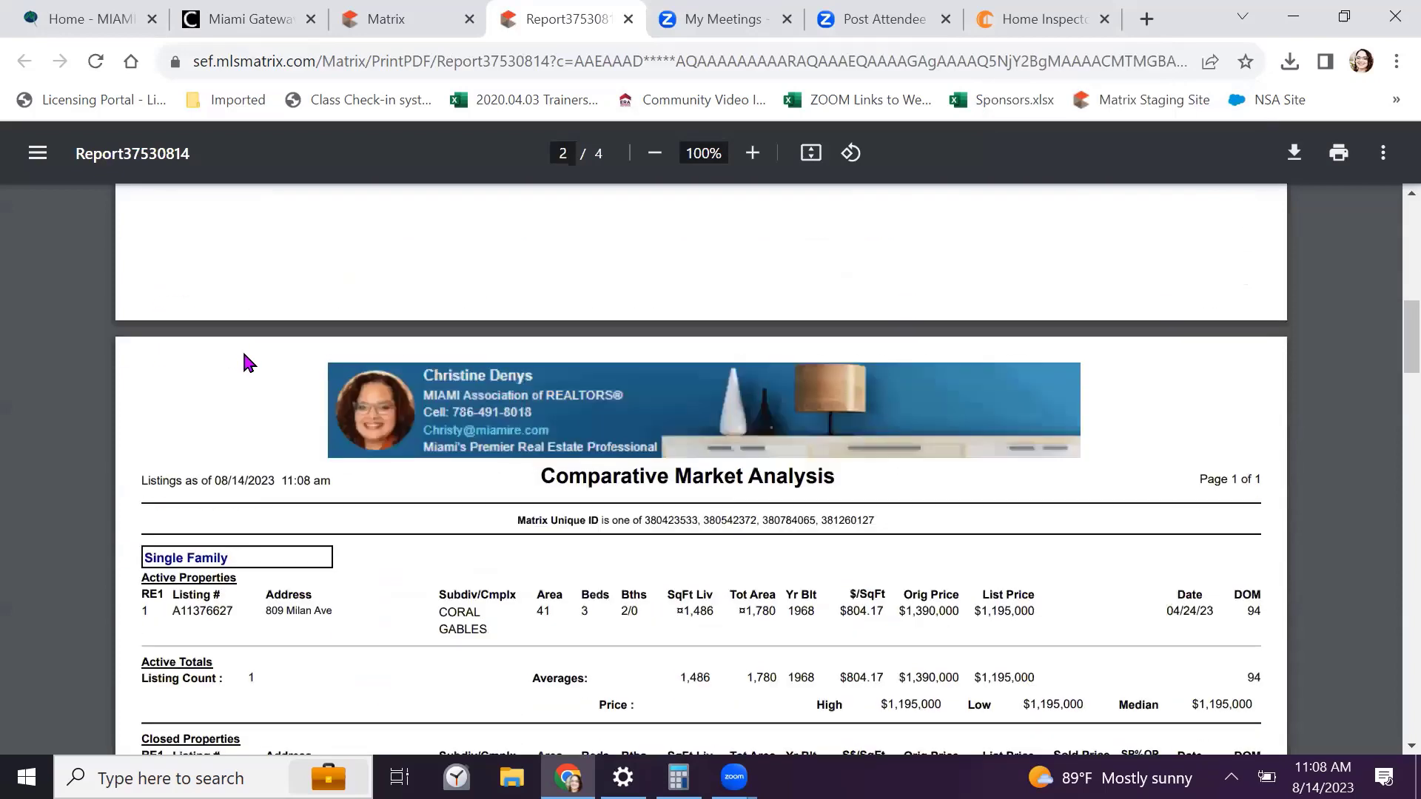
scroll(245, 361, up, 12)
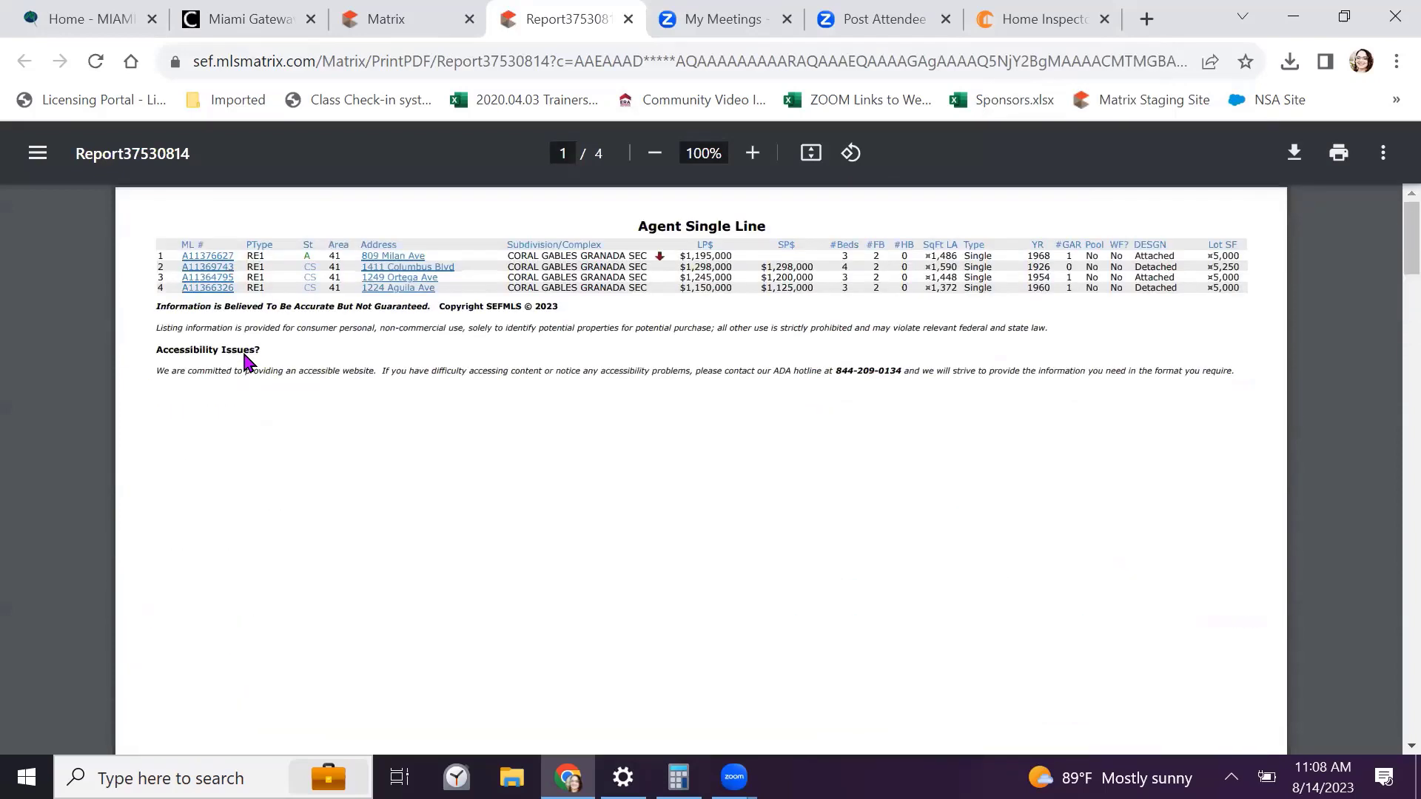
scroll(680, 246, down, 12)
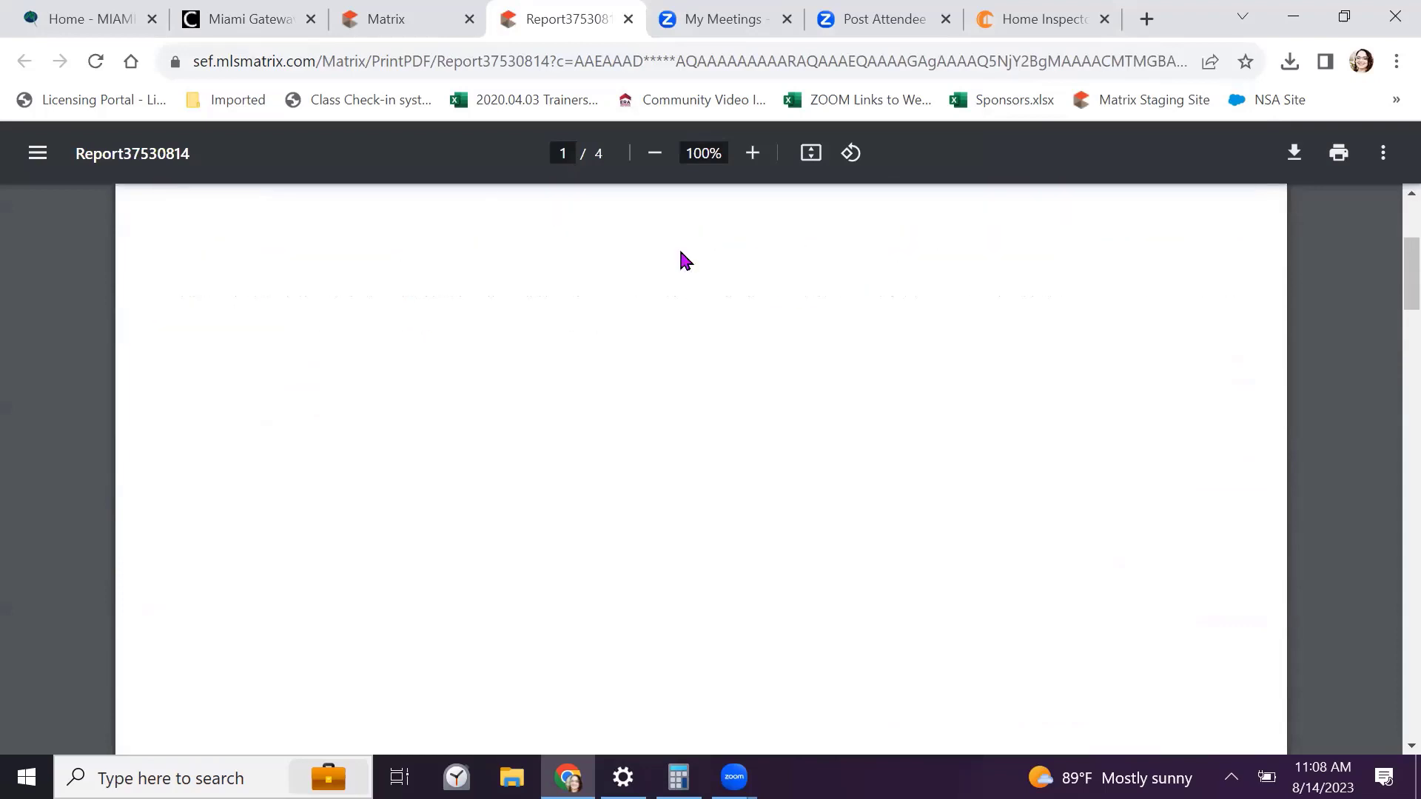
scroll(680, 260, down, 3)
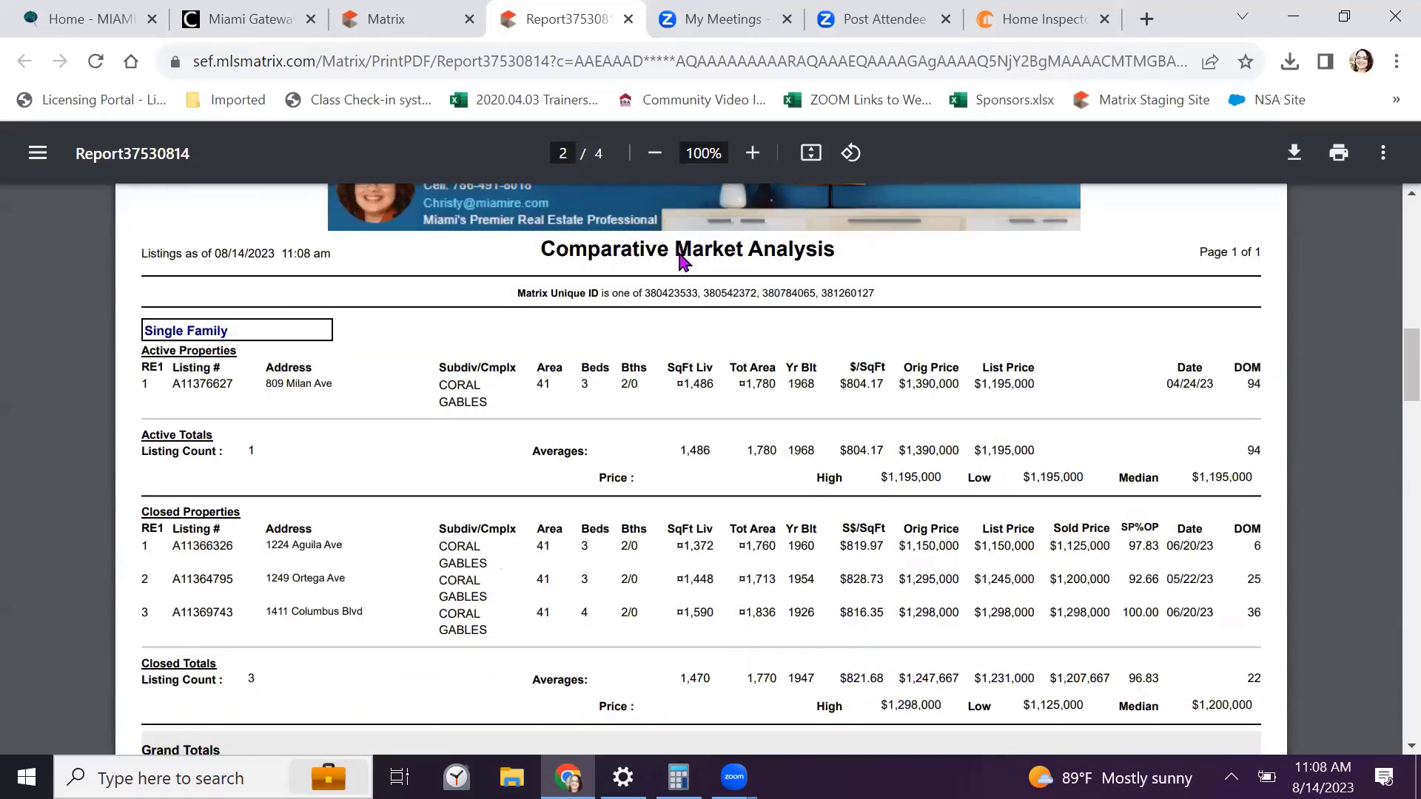
scroll(680, 255, up, 2)
scroll(666, 252, down, 2)
scroll(1184, 455, down, 3)
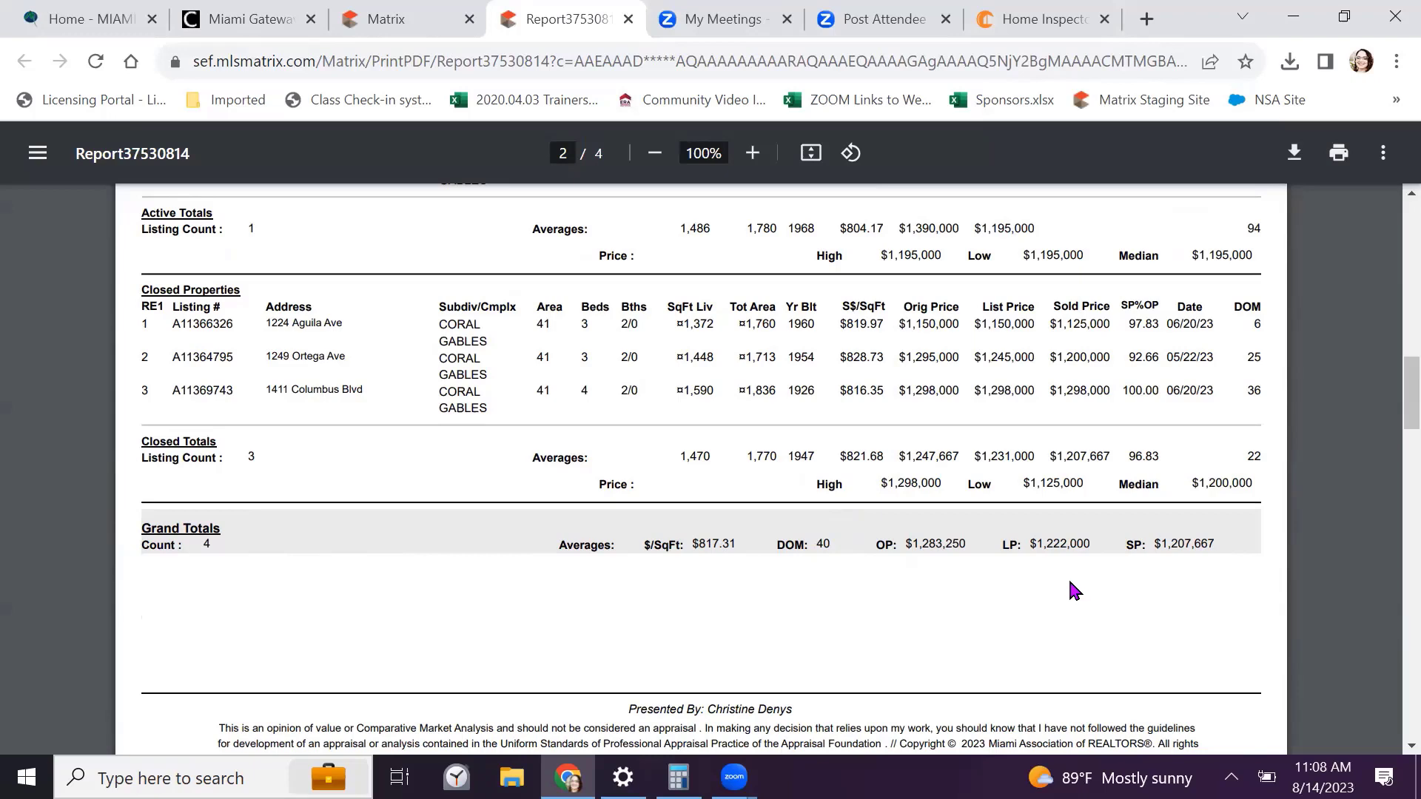
scroll(1182, 577, down, 3)
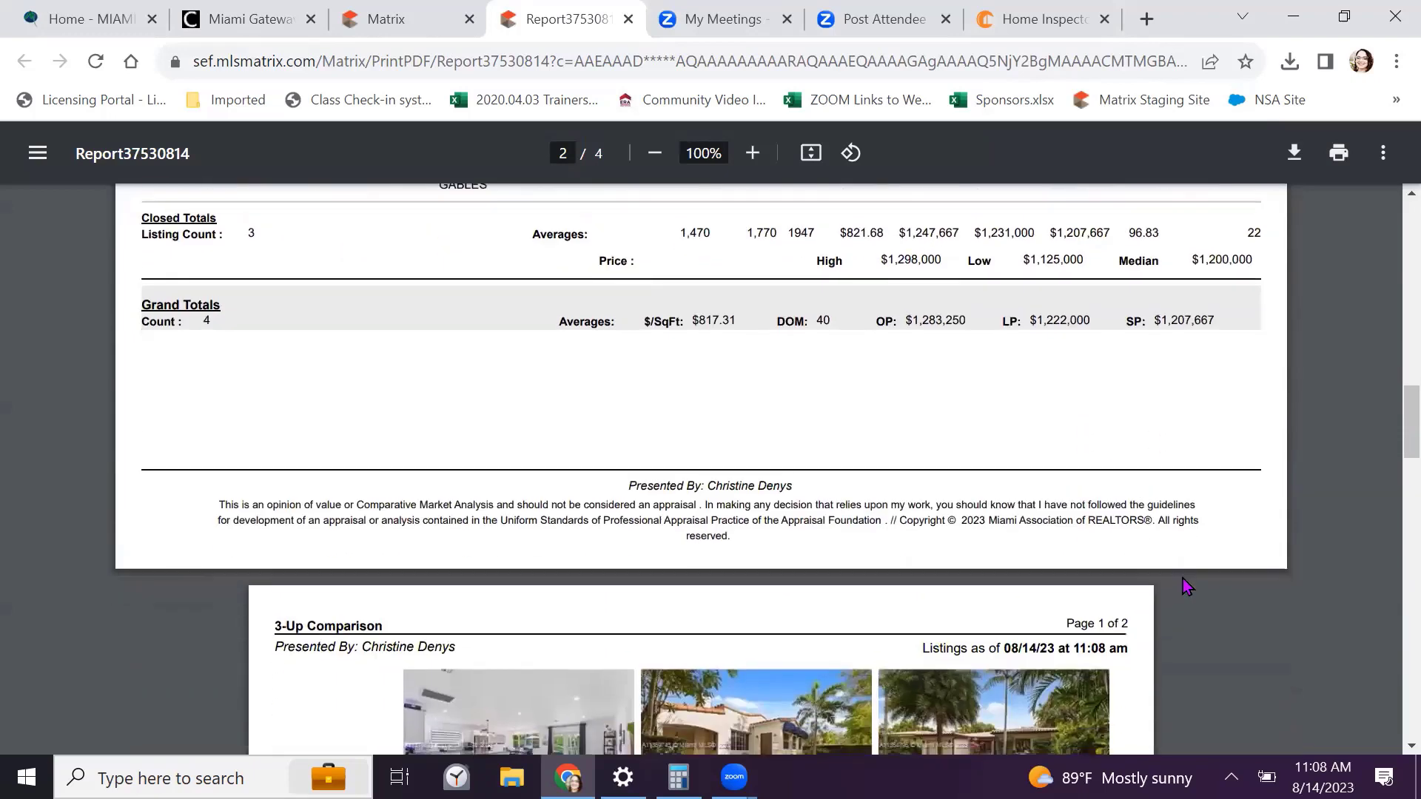
scroll(1183, 579, down, 6)
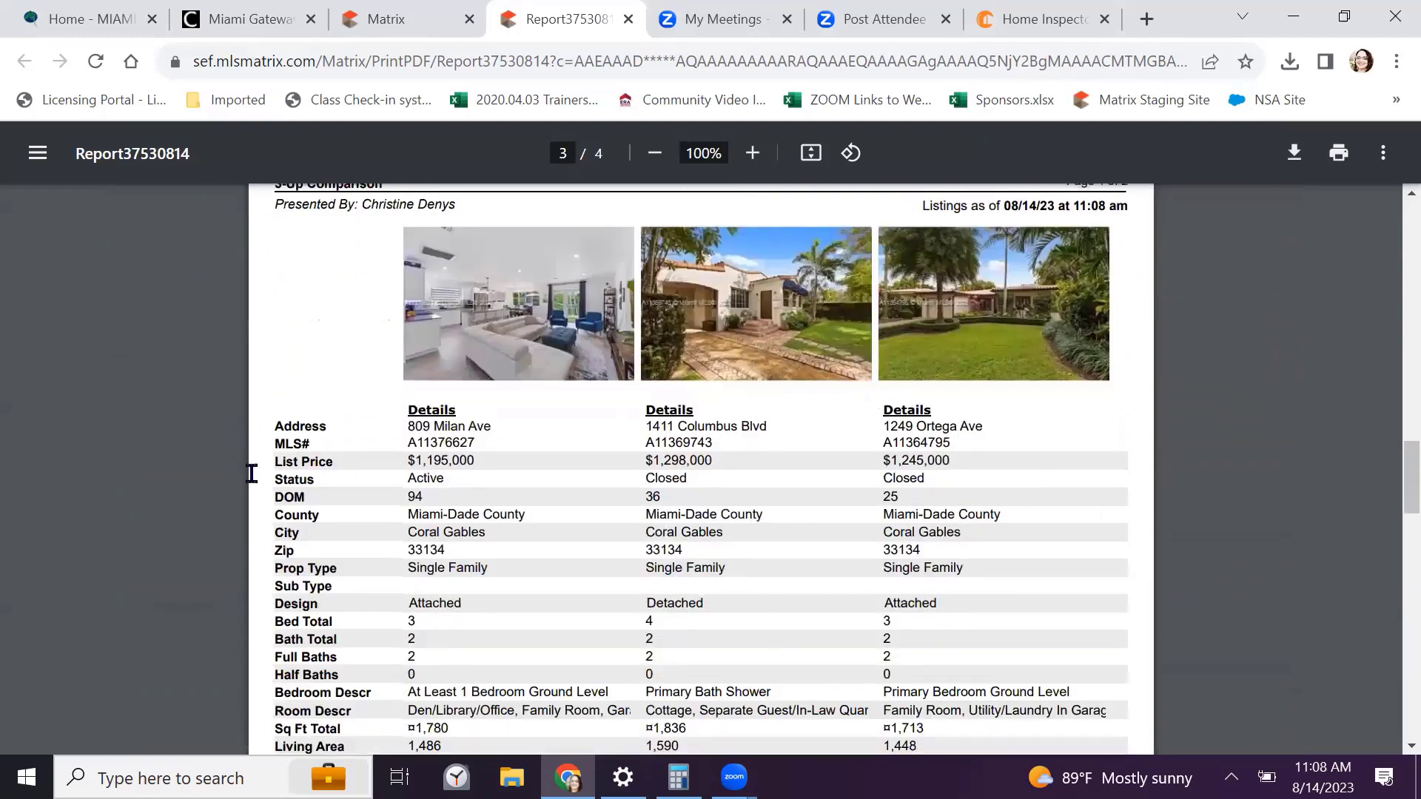
scroll(61, 446, up, 2)
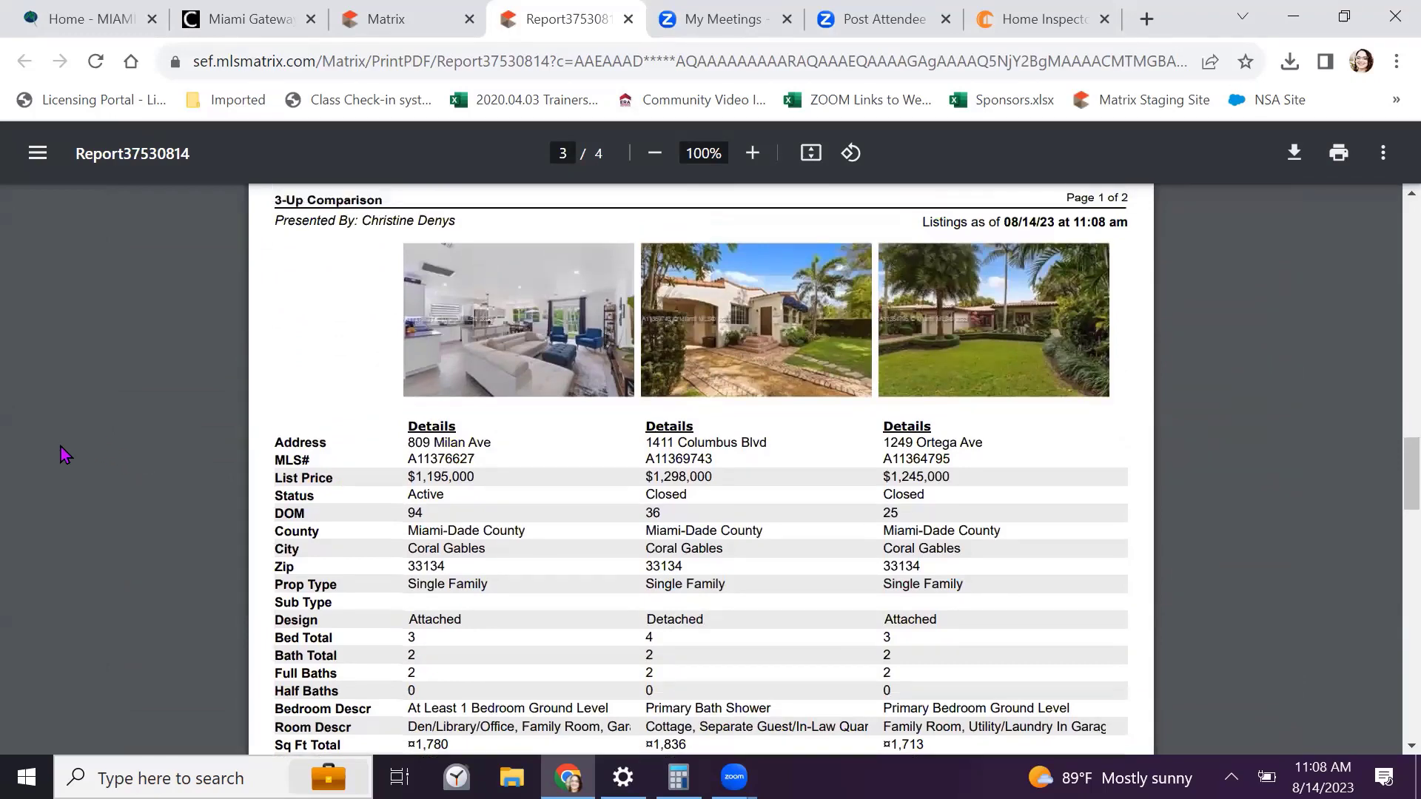
scroll(61, 447, down, 2)
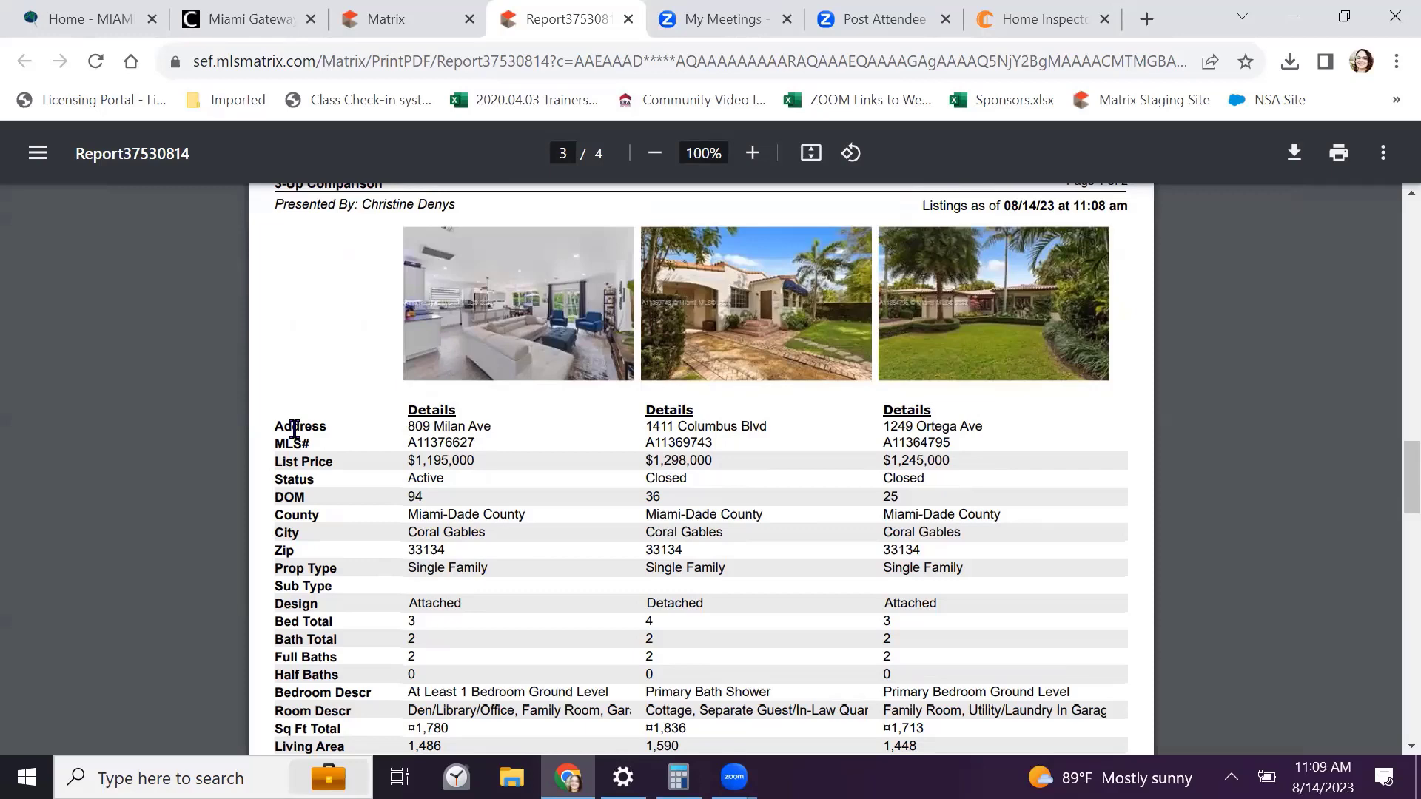
scroll(228, 428, down, 2)
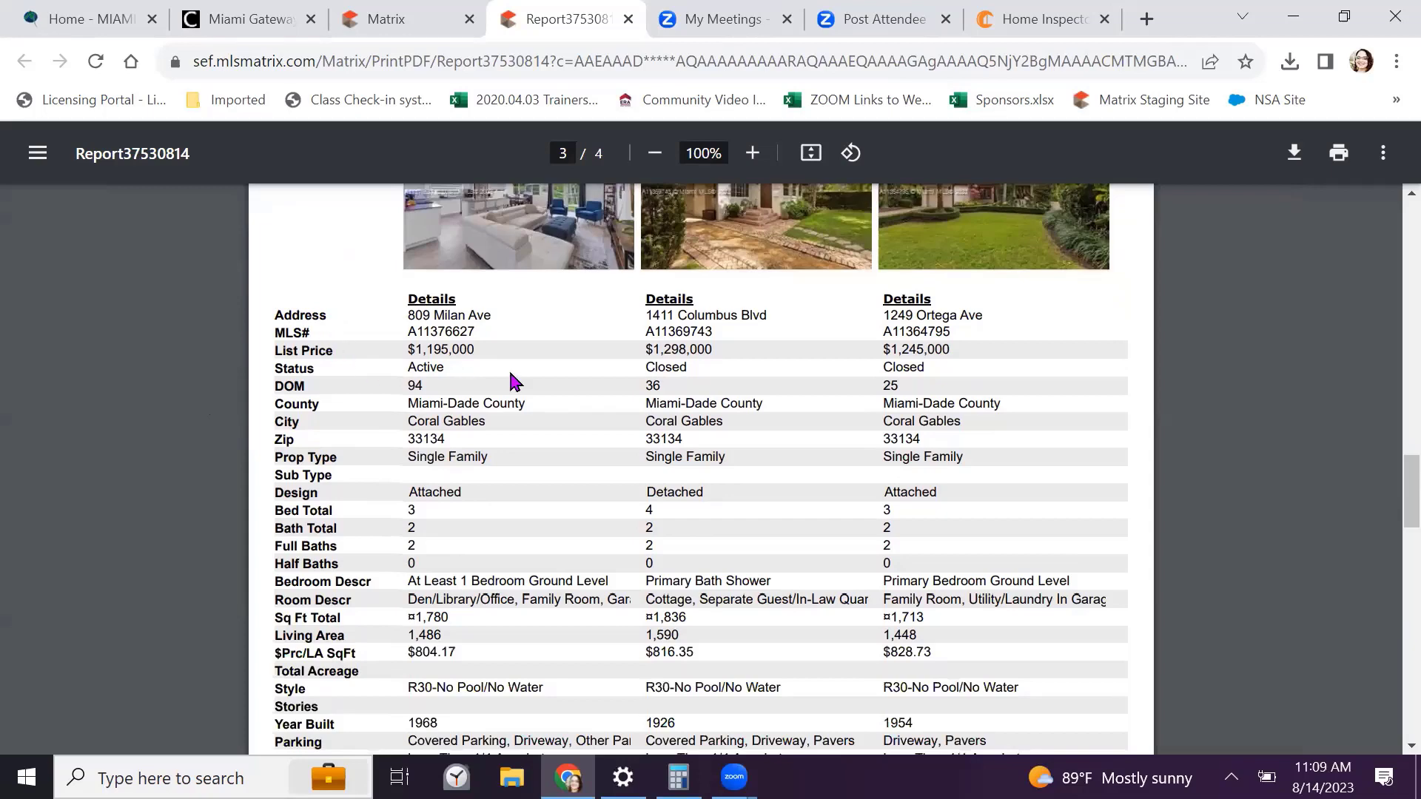
scroll(494, 390, down, 3)
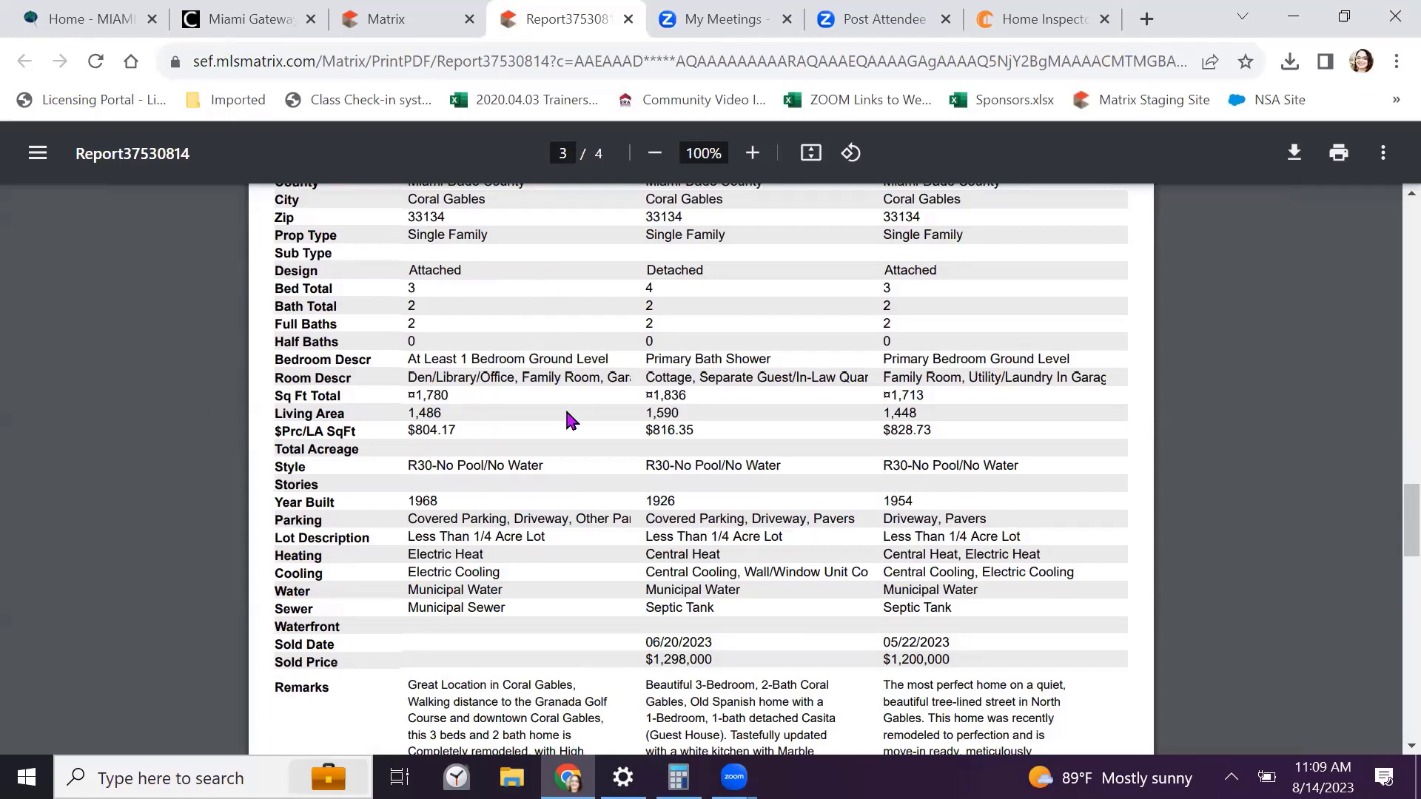
scroll(508, 556, down, 5)
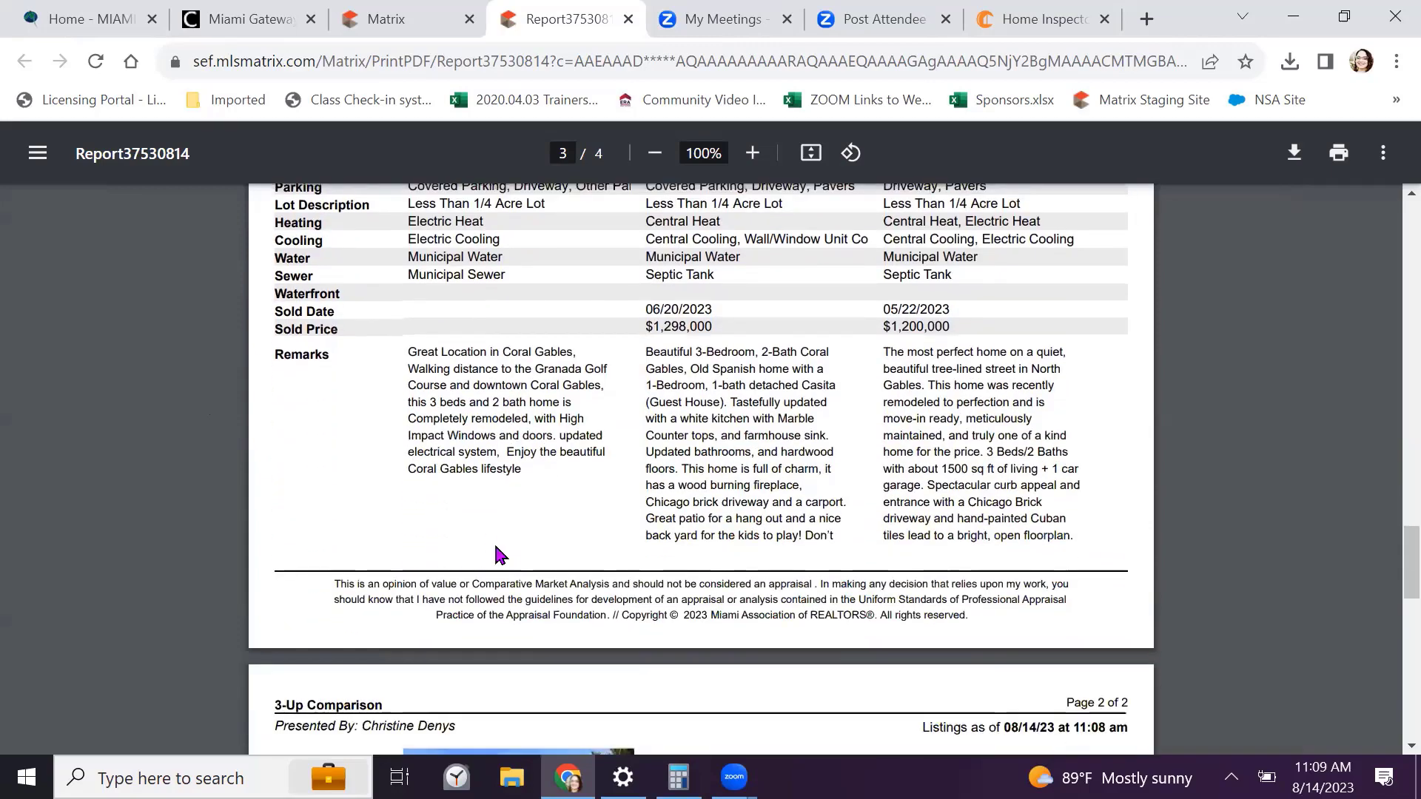
scroll(966, 422, down, 8)
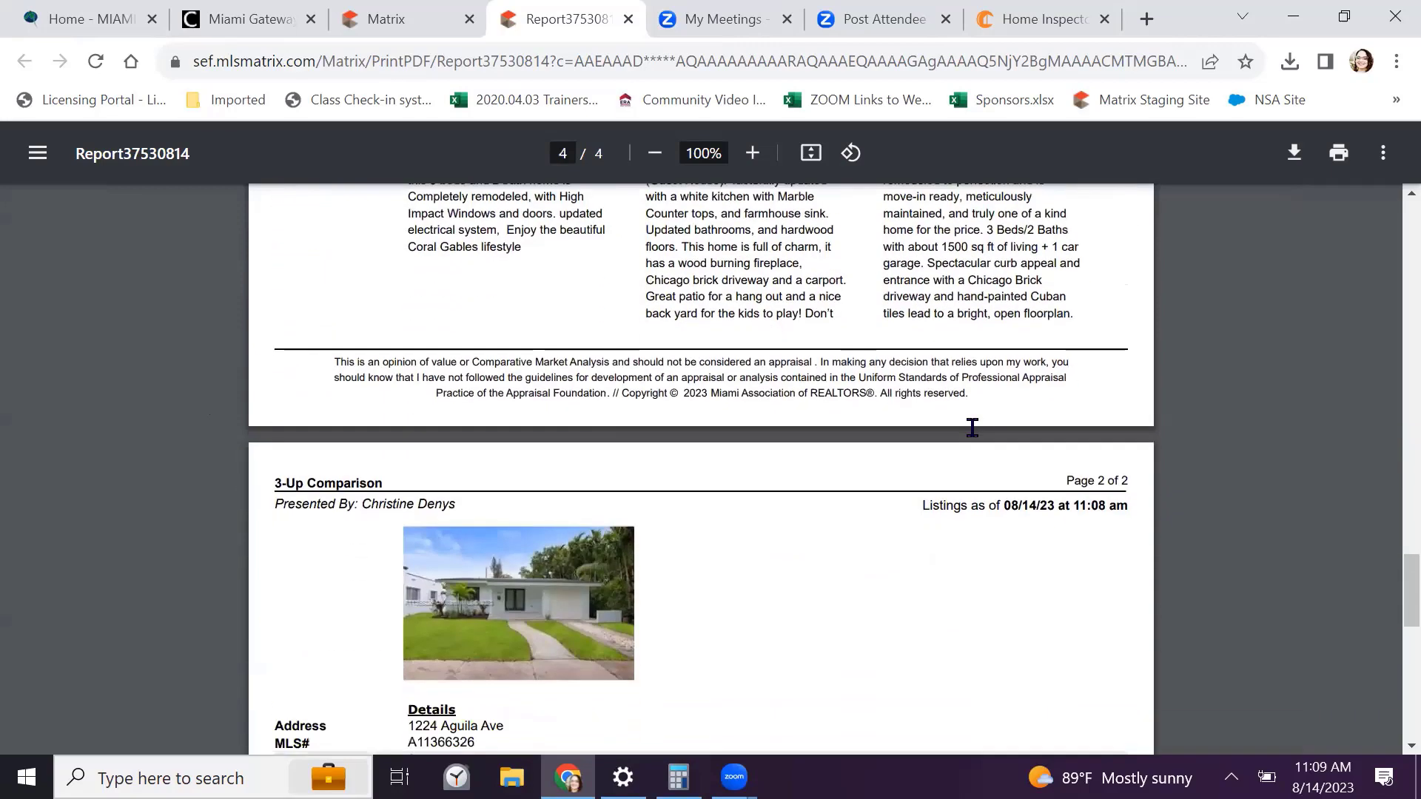
scroll(972, 428, down, 8)
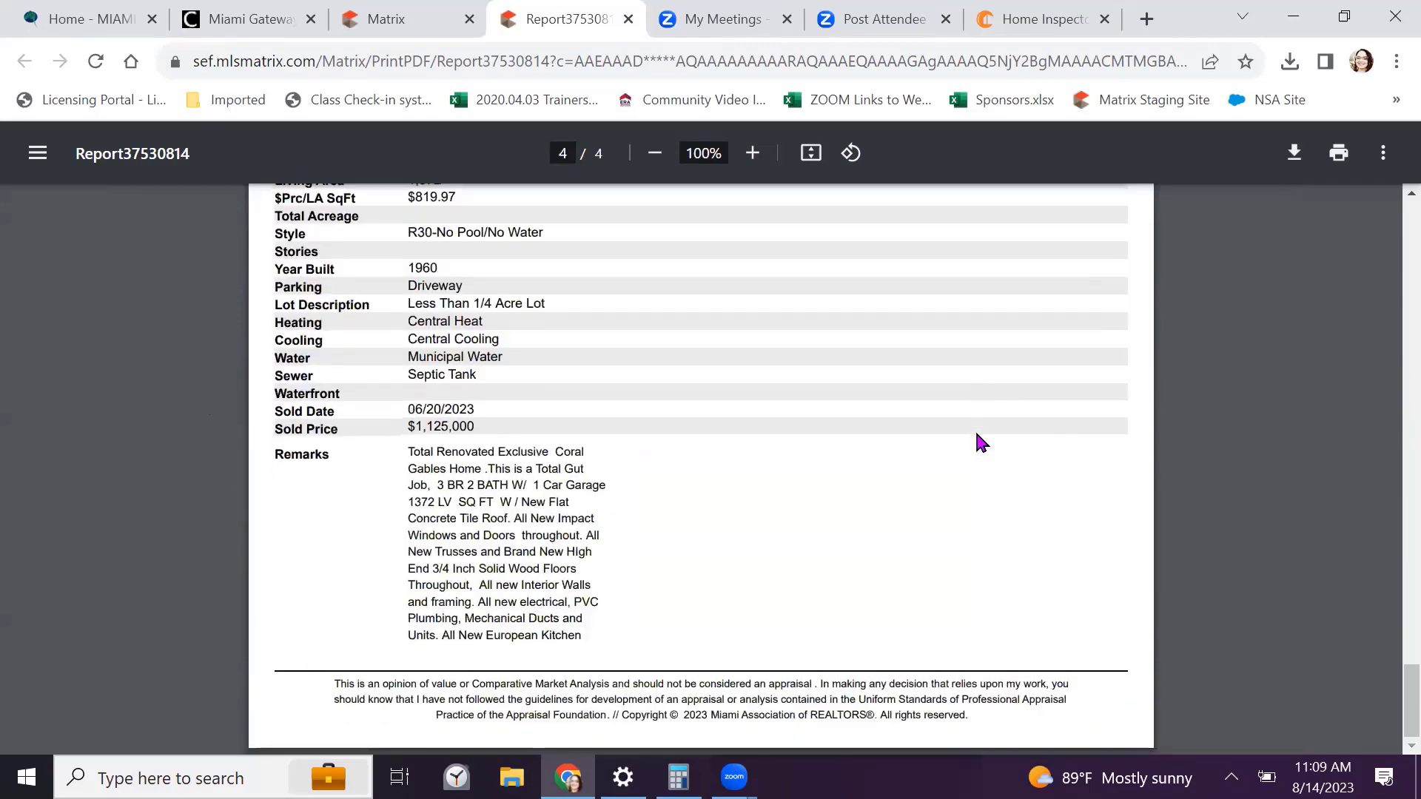
scroll(978, 442, up, 20)
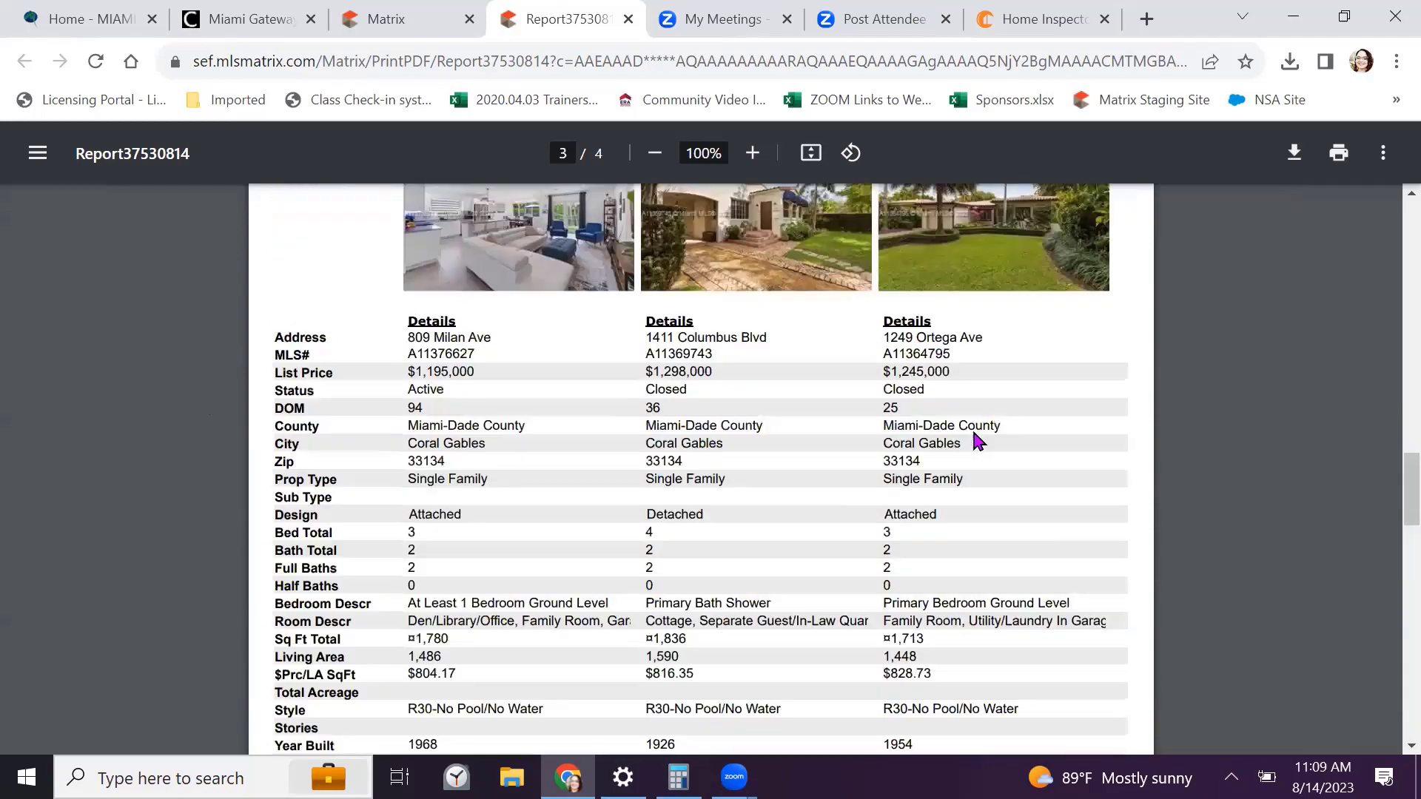
scroll(974, 440, up, 10)
scroll(974, 441, down, 3)
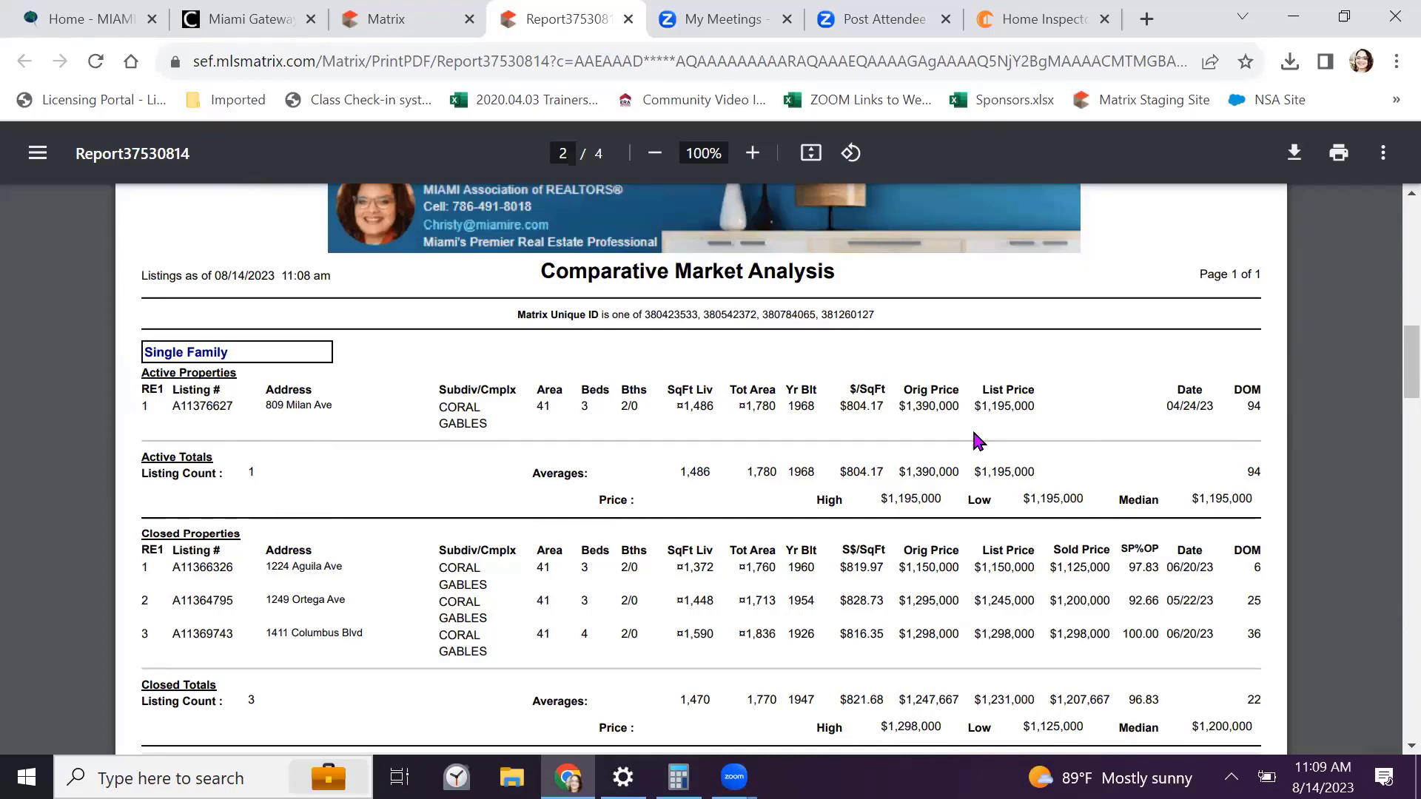
scroll(691, 289, up, 10)
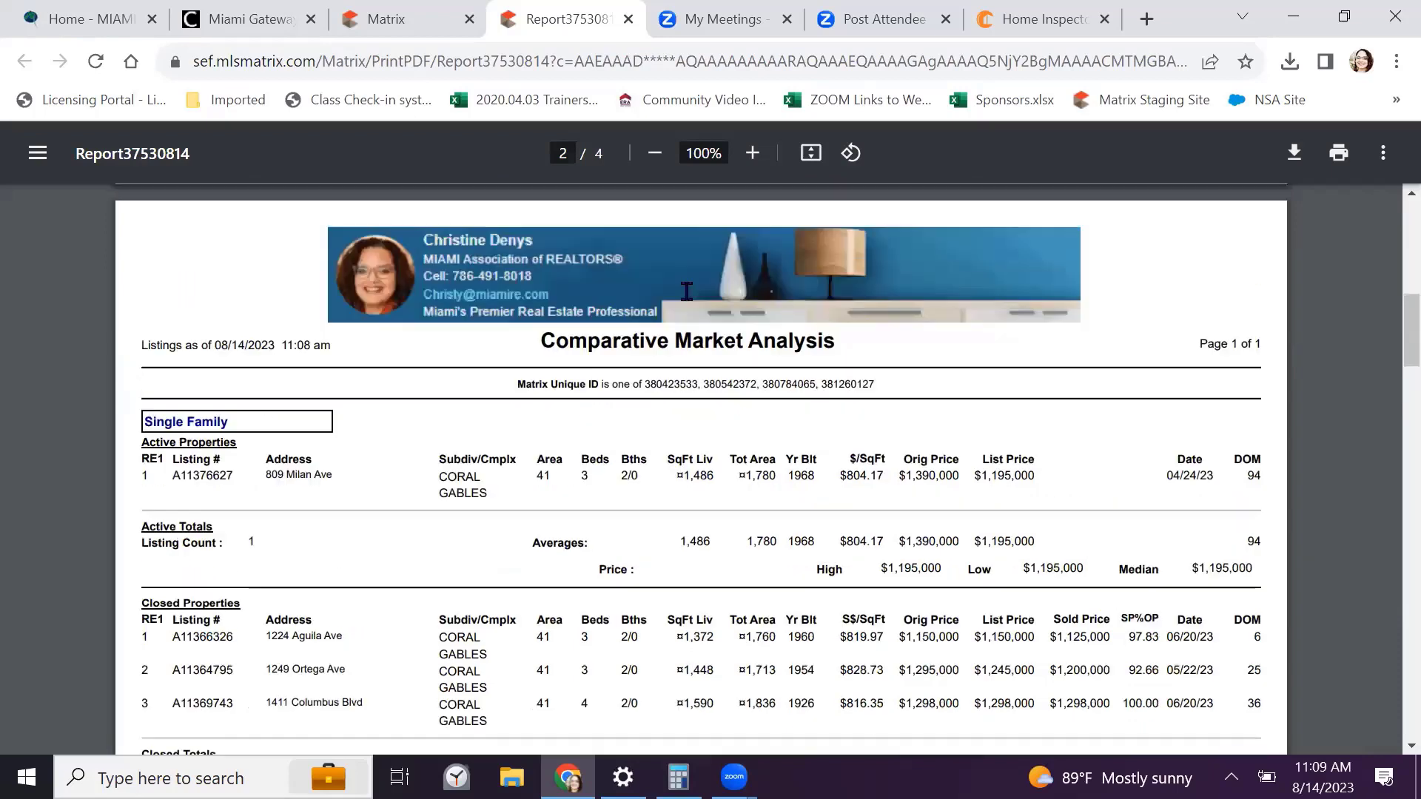
Jump to page 2, then save the report to the Desktop as a PDF named with the property address plus 'CMA'
click(564, 153)
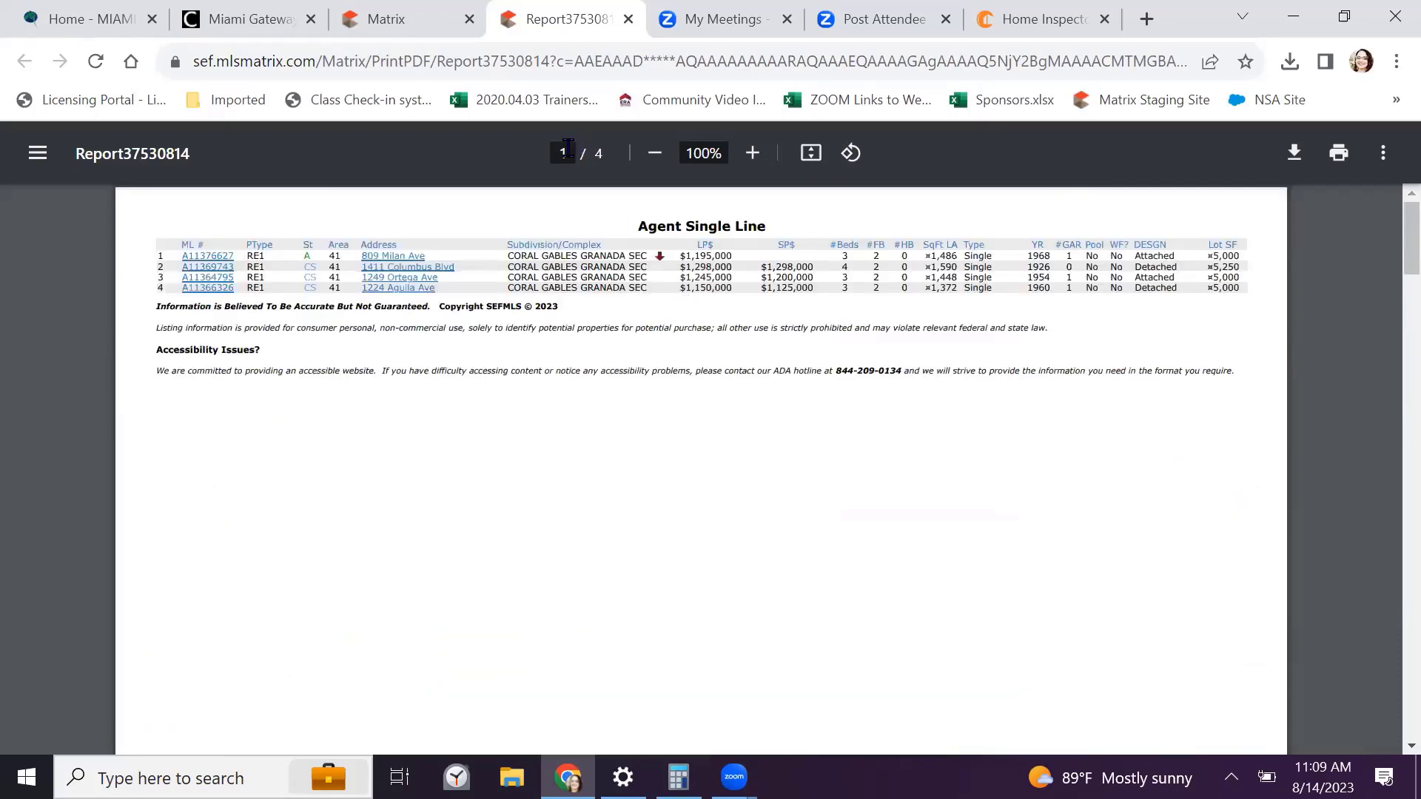
text(2)
click(1294, 153)
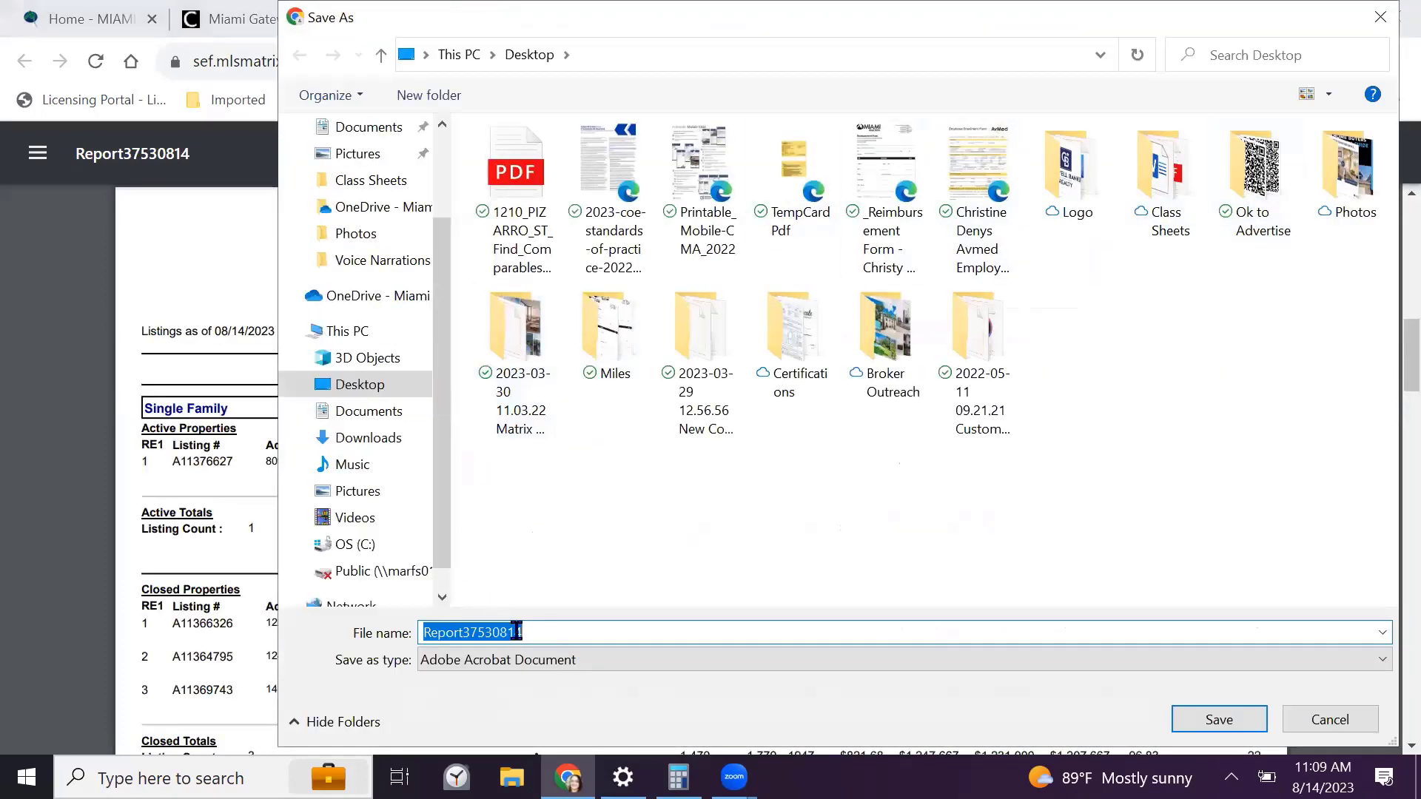
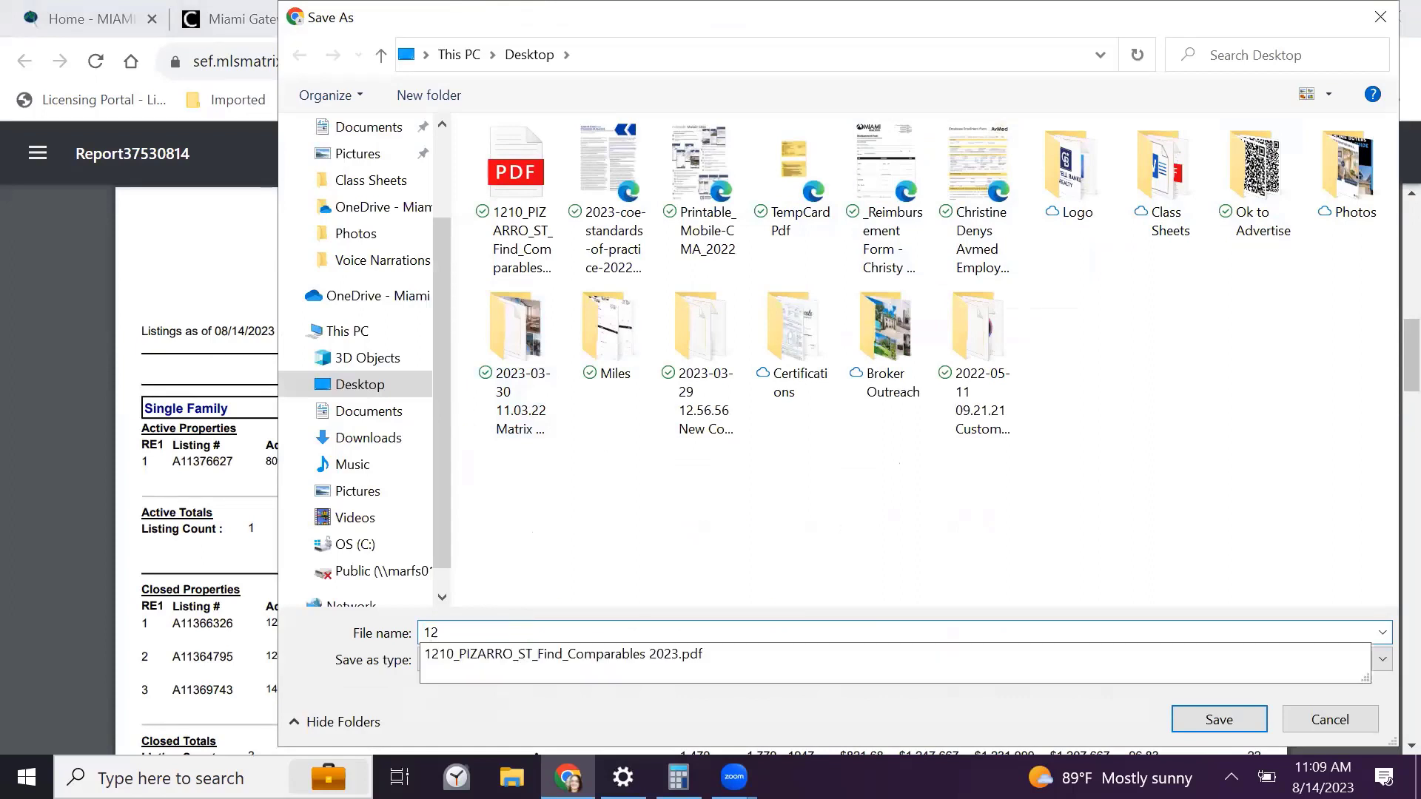
click(516, 631)
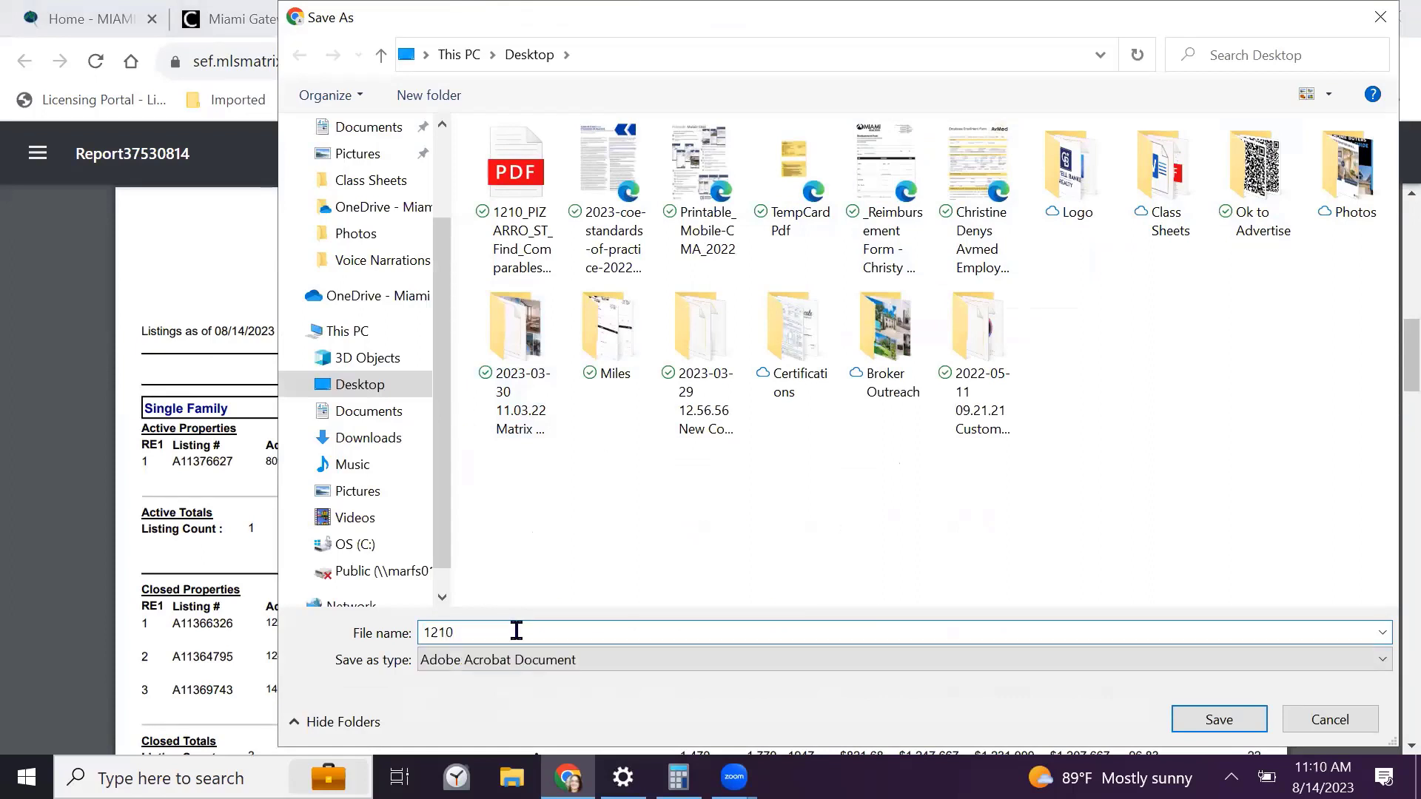
text(CMA)
click(1207, 717)
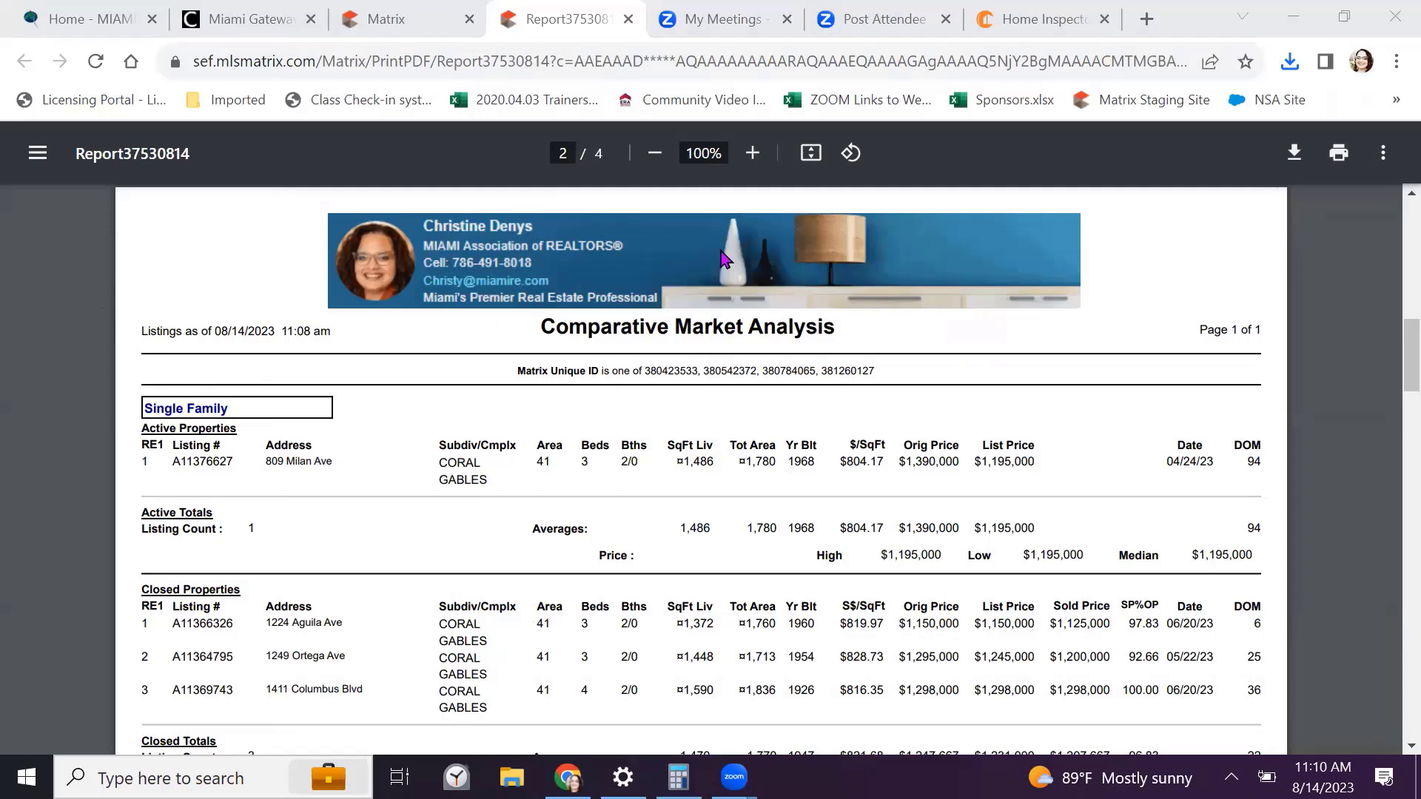
Close the saved report and reopen print options for the four CMA comparables
click(627, 19)
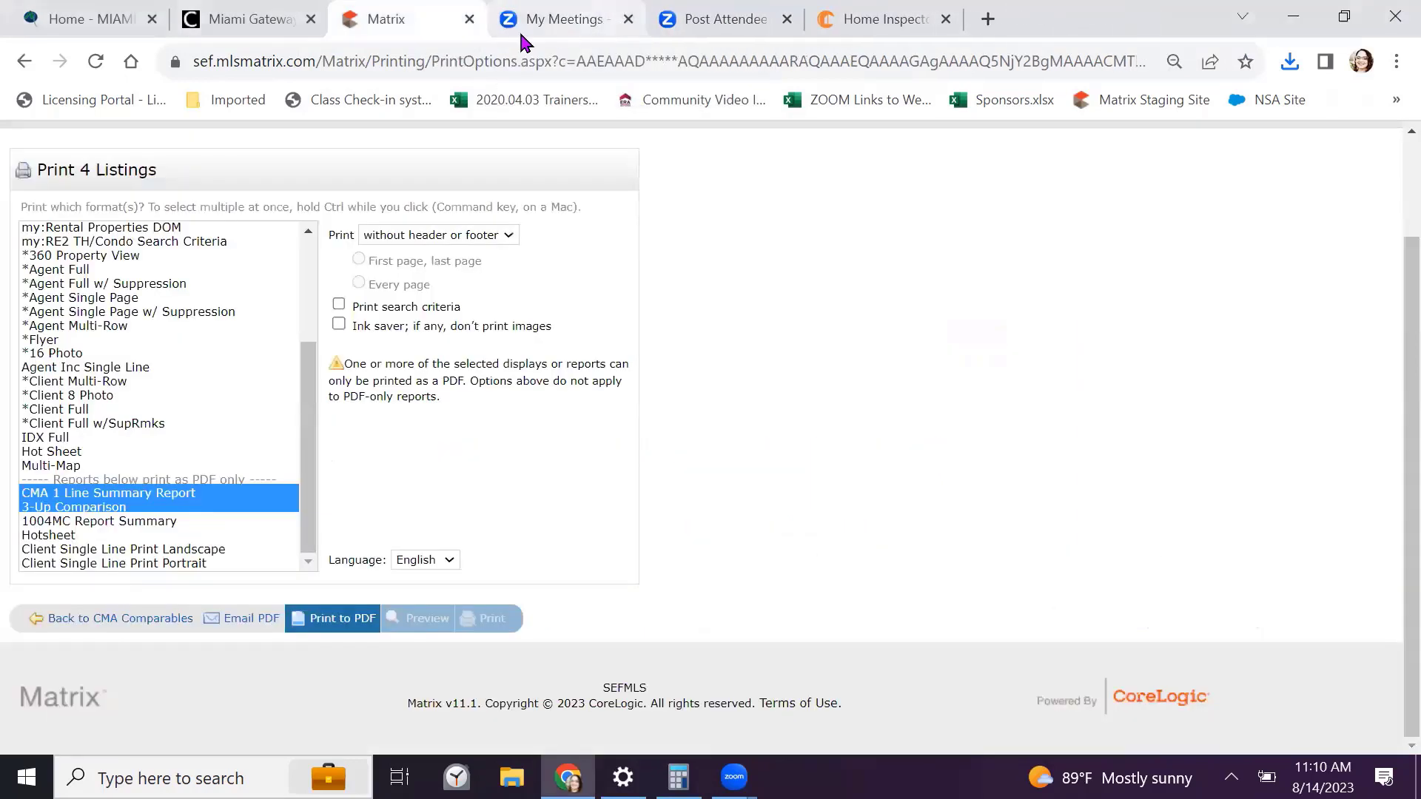
click(88, 619)
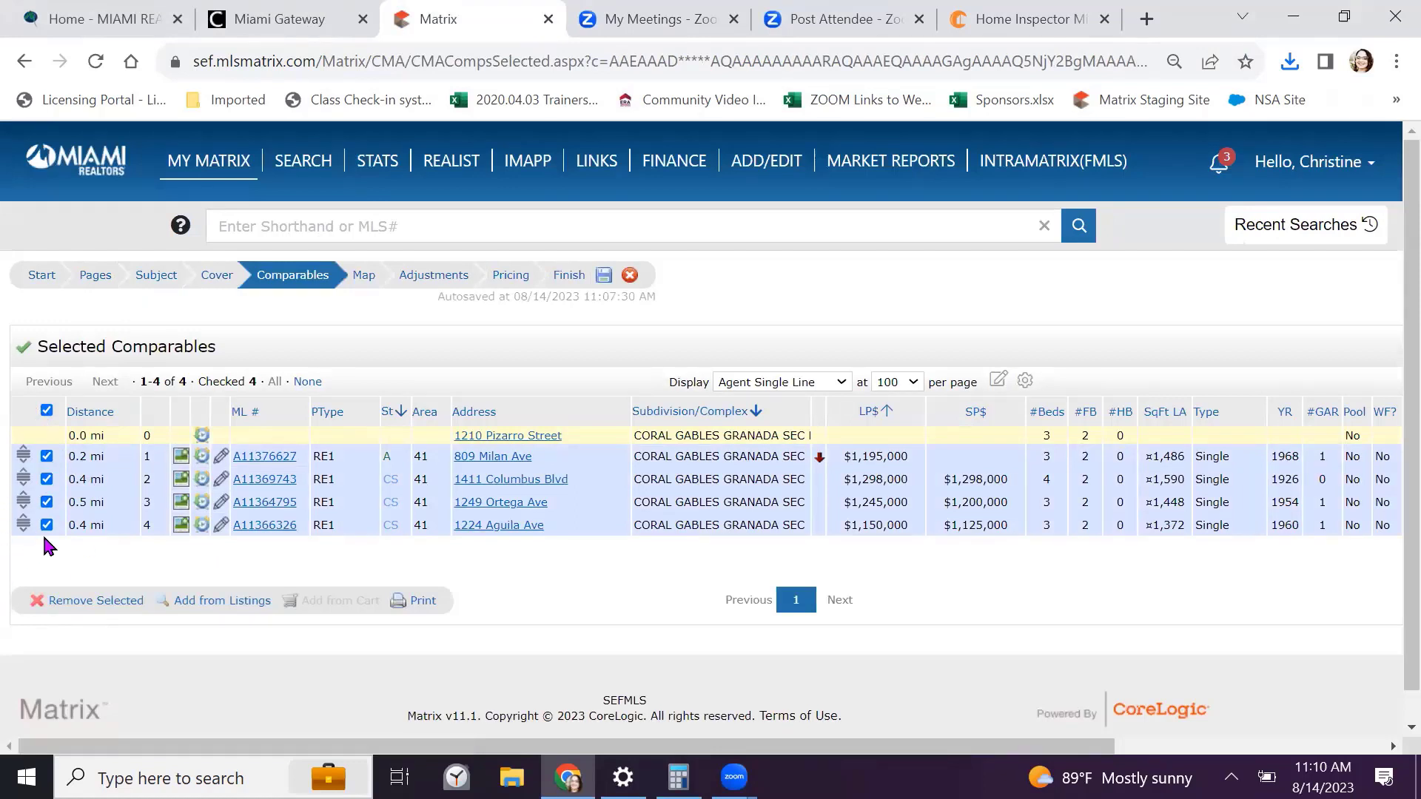
click(423, 603)
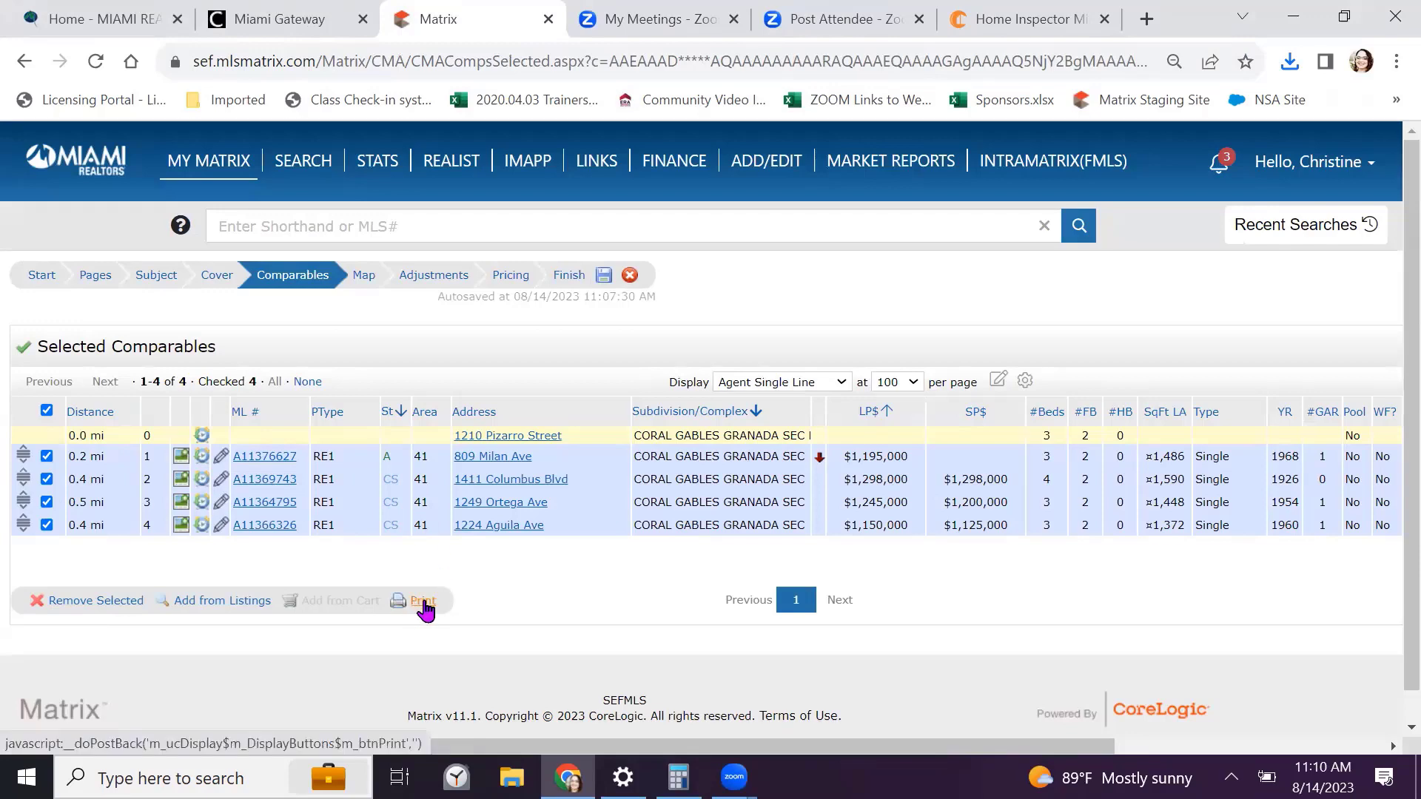
Print the CMA 1 Line Summary Report and 3-Up Comparison formats to PDF
scroll(355, 415, down, 2)
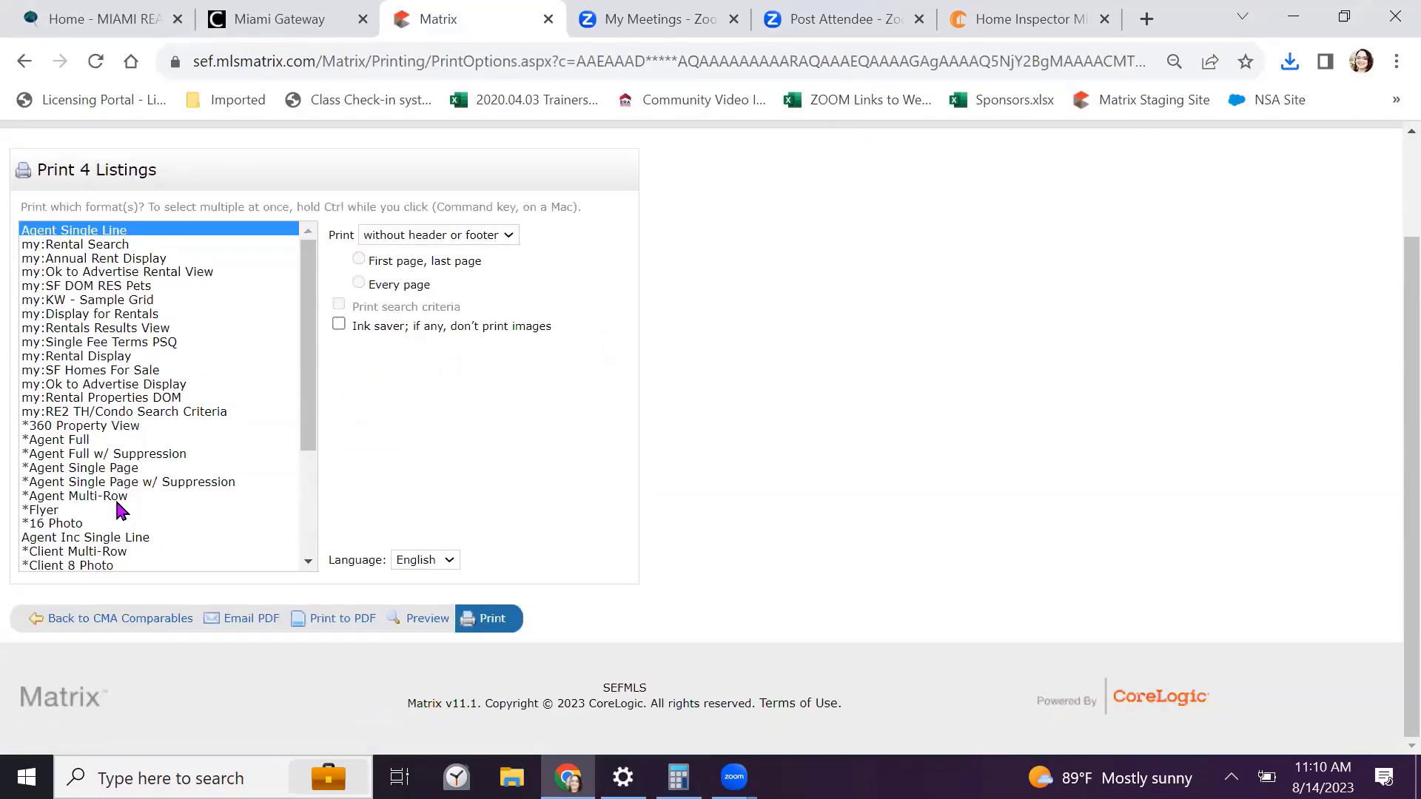
scroll(117, 496, down, 3)
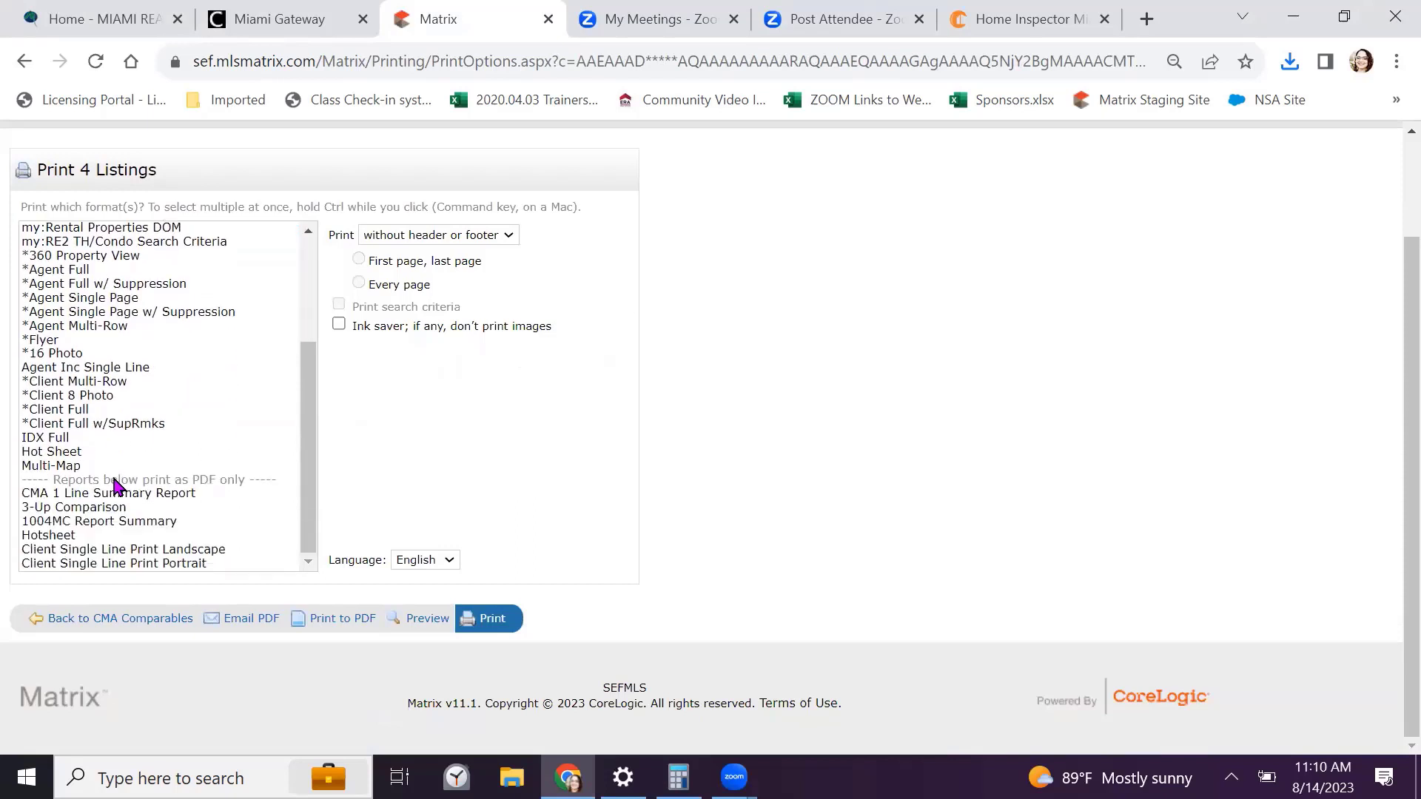
click(77, 494)
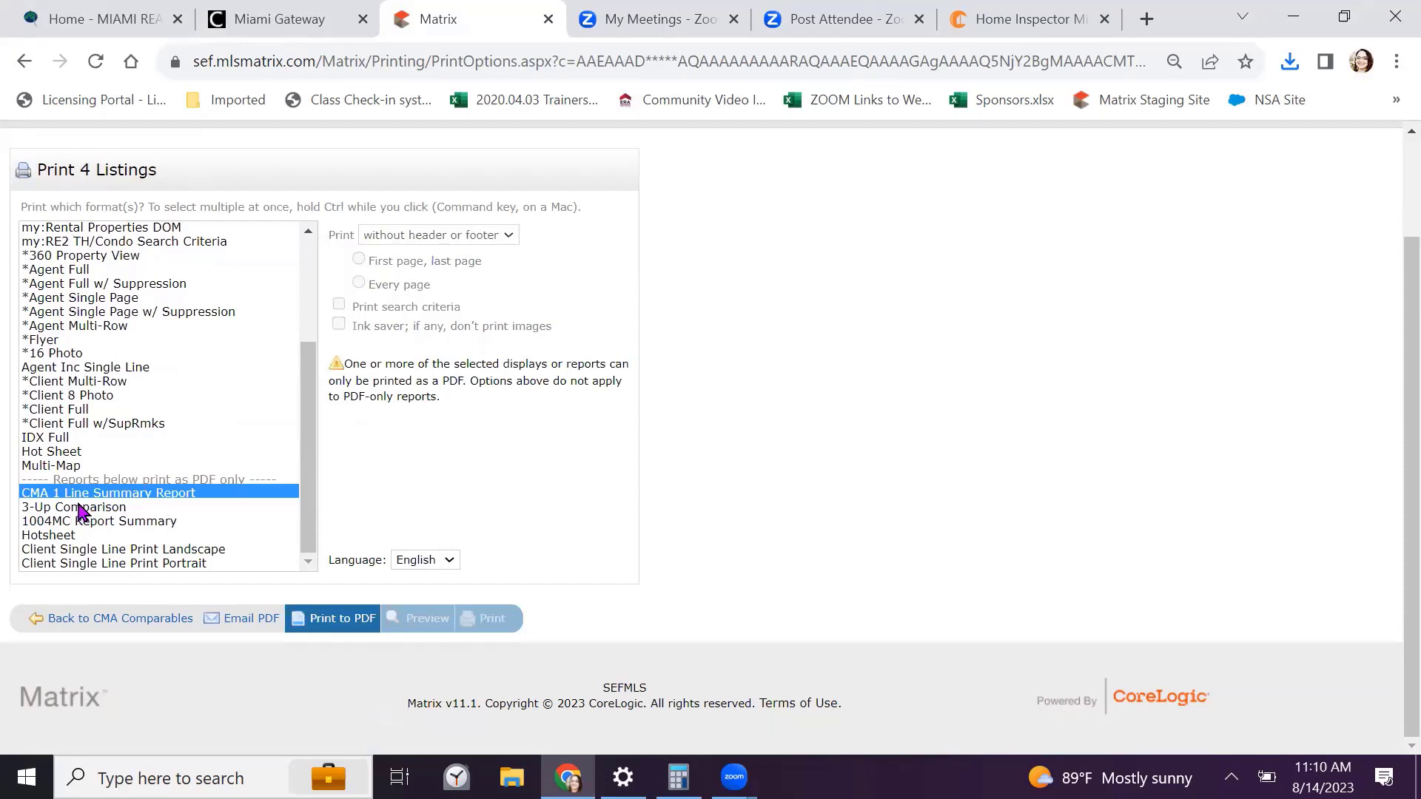
ctrl+click(84, 508)
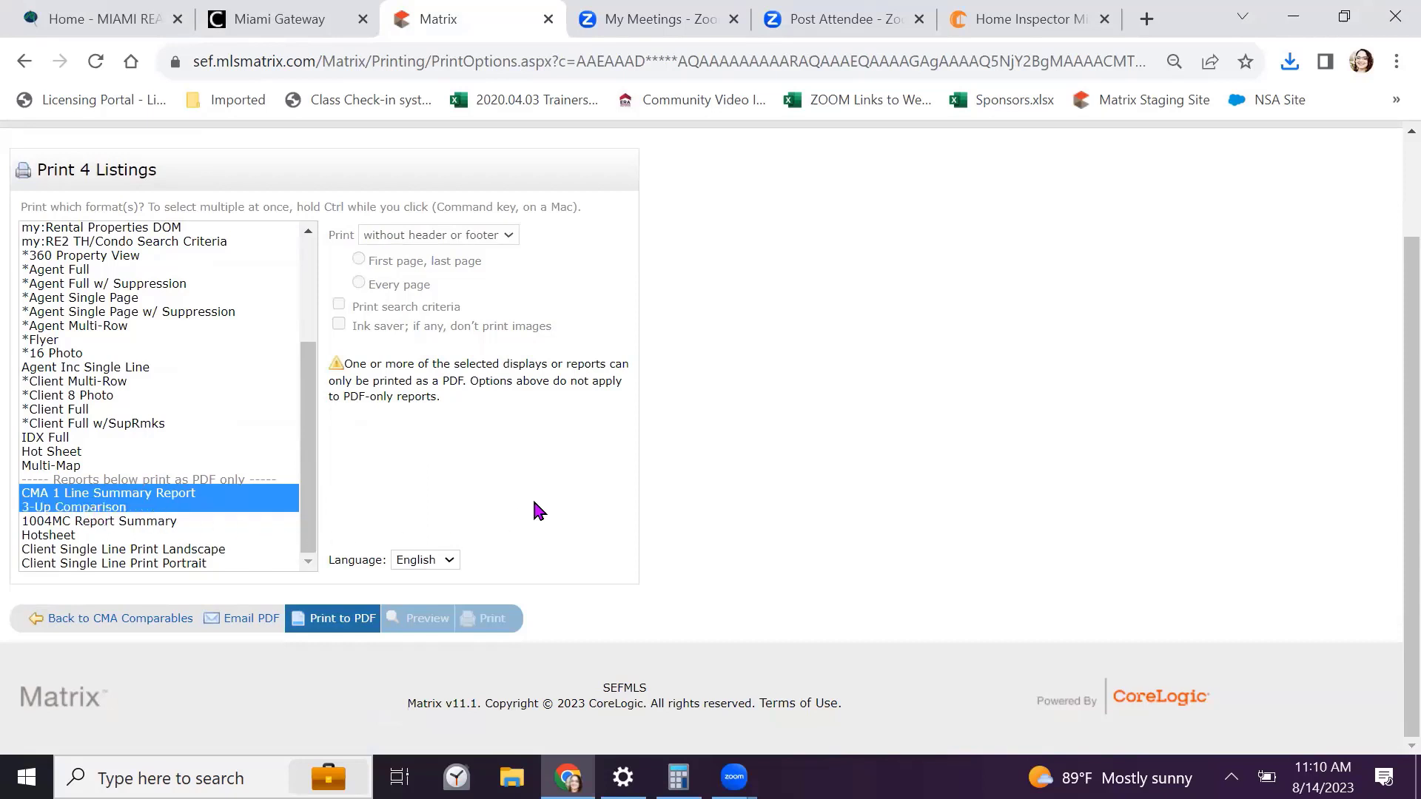
click(336, 620)
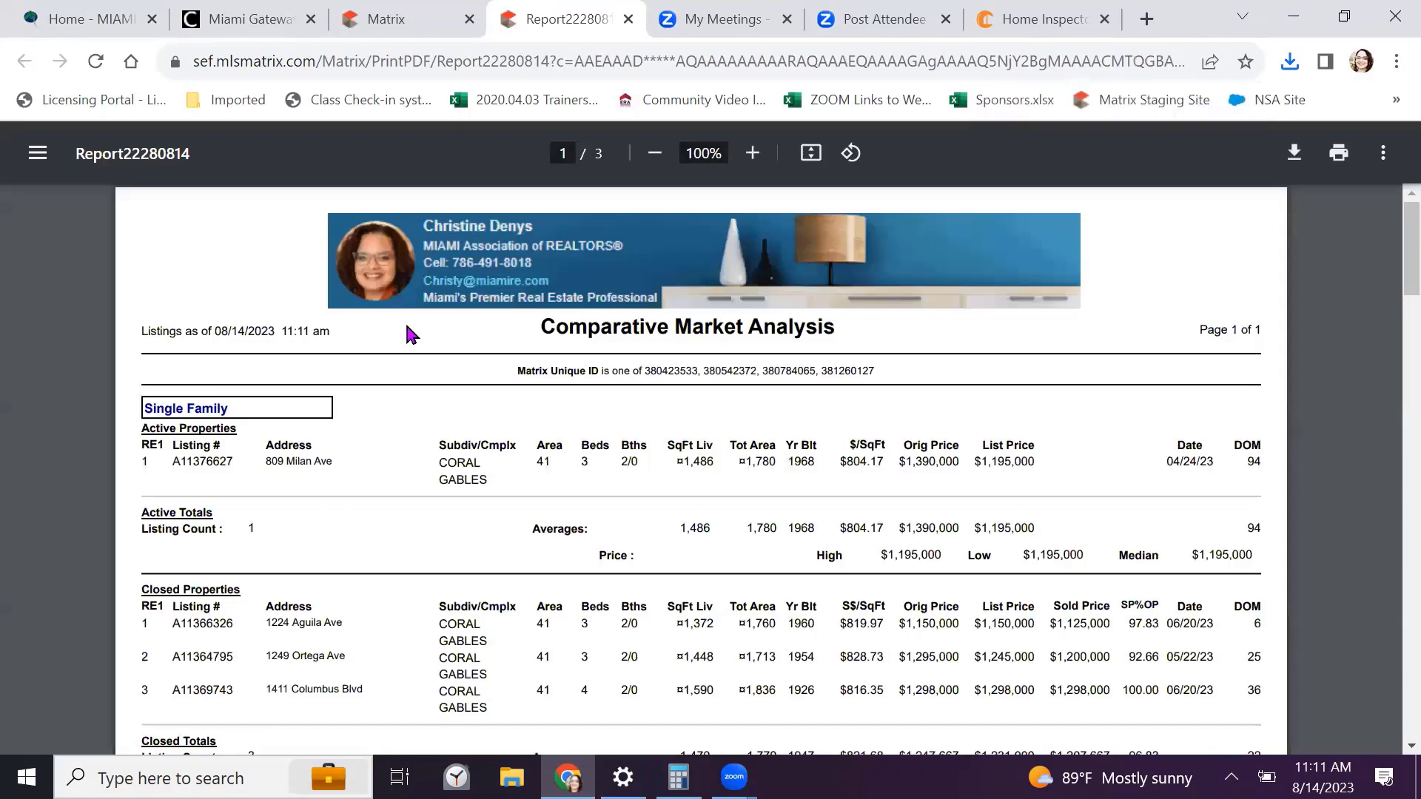
Scroll through all three pages of Report22280814 and back to page 1
scroll(412, 335, down, 6)
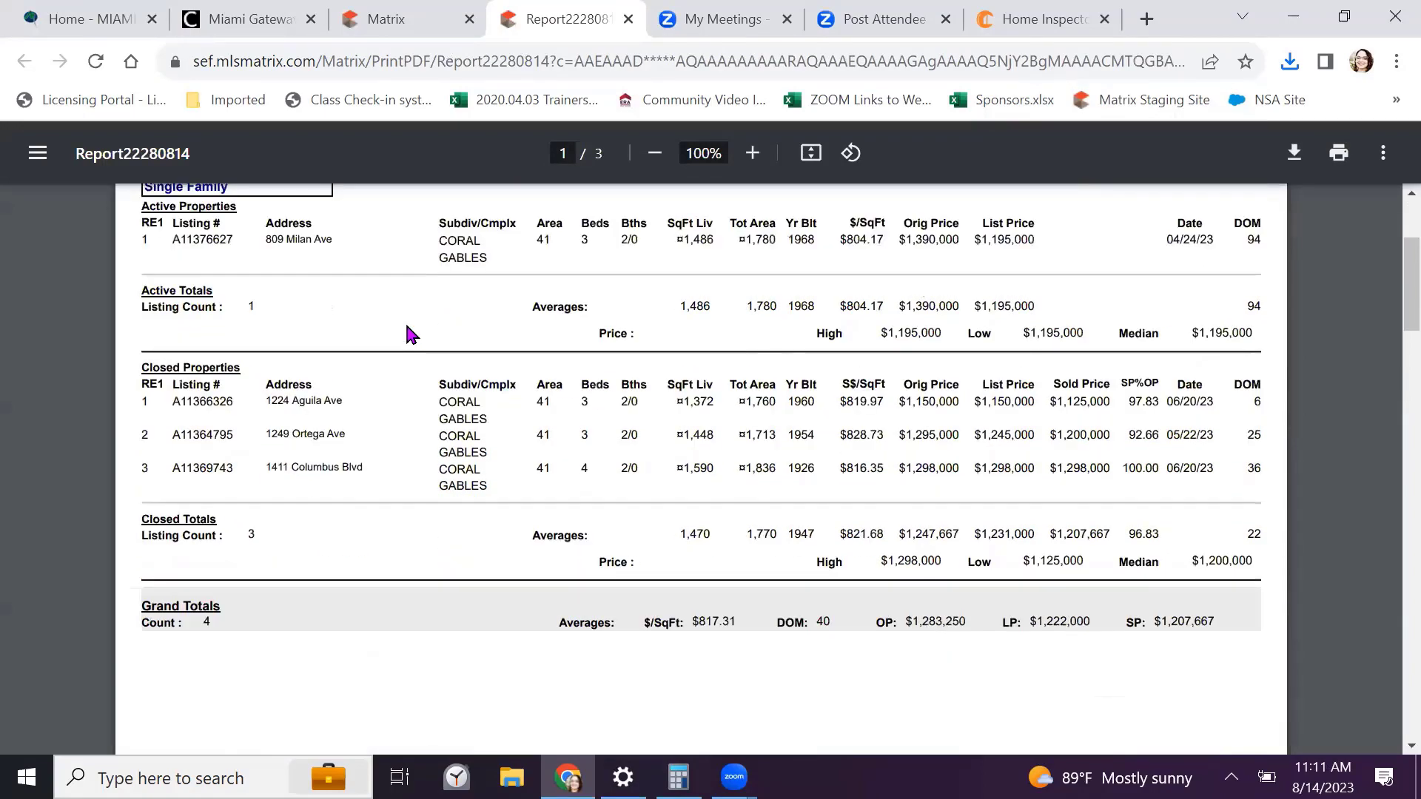
scroll(412, 335, down, 6)
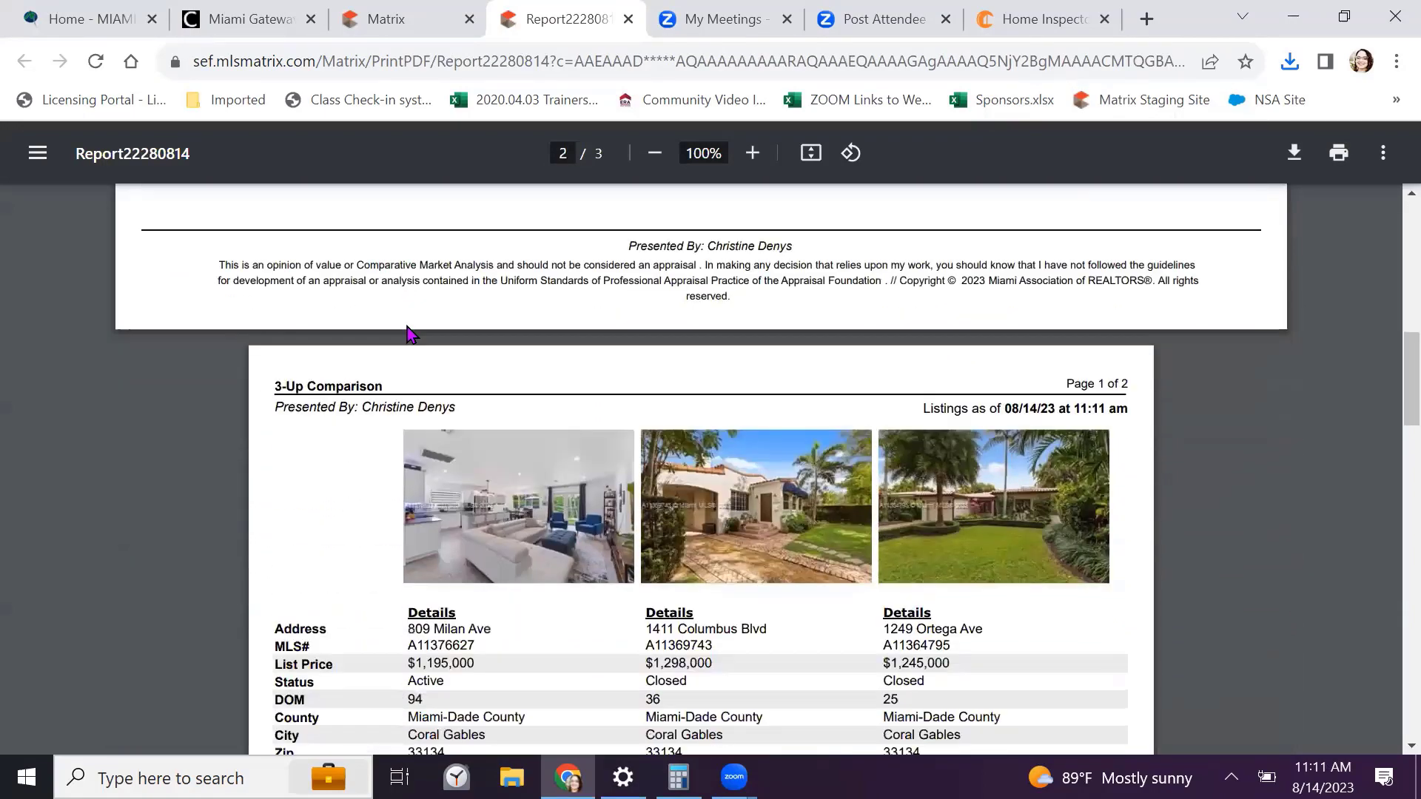
scroll(412, 335, up, 1)
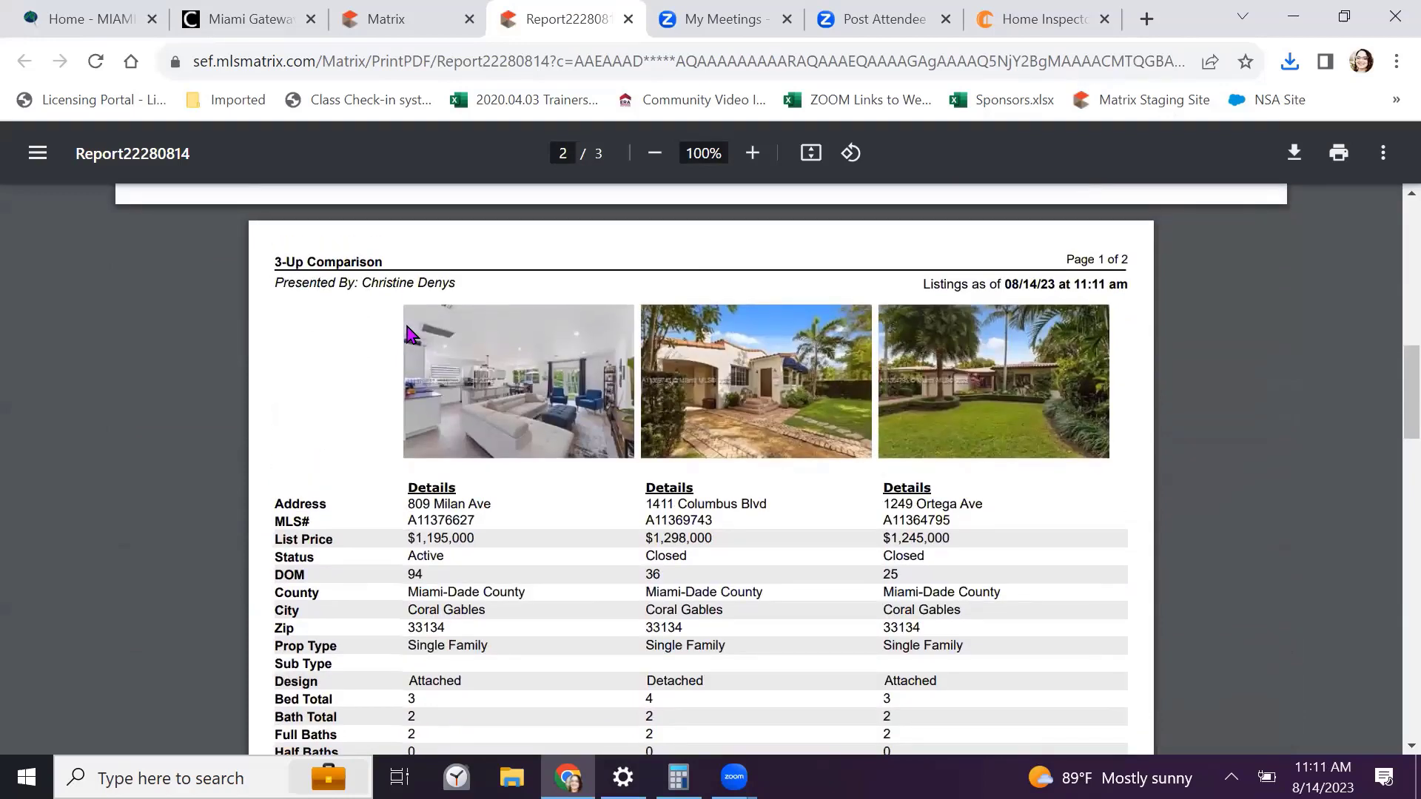
scroll(412, 335, down, 10)
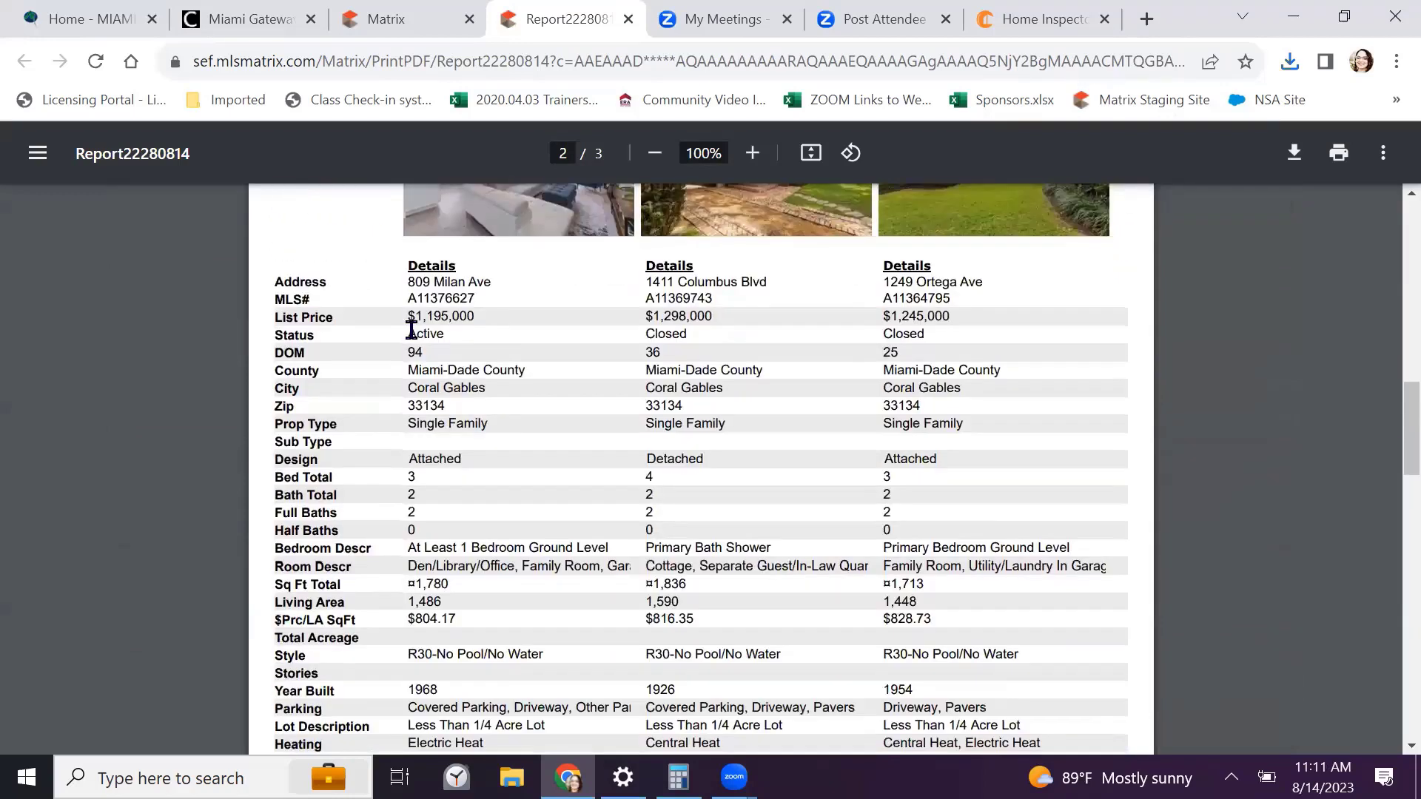
scroll(412, 334, down, 7)
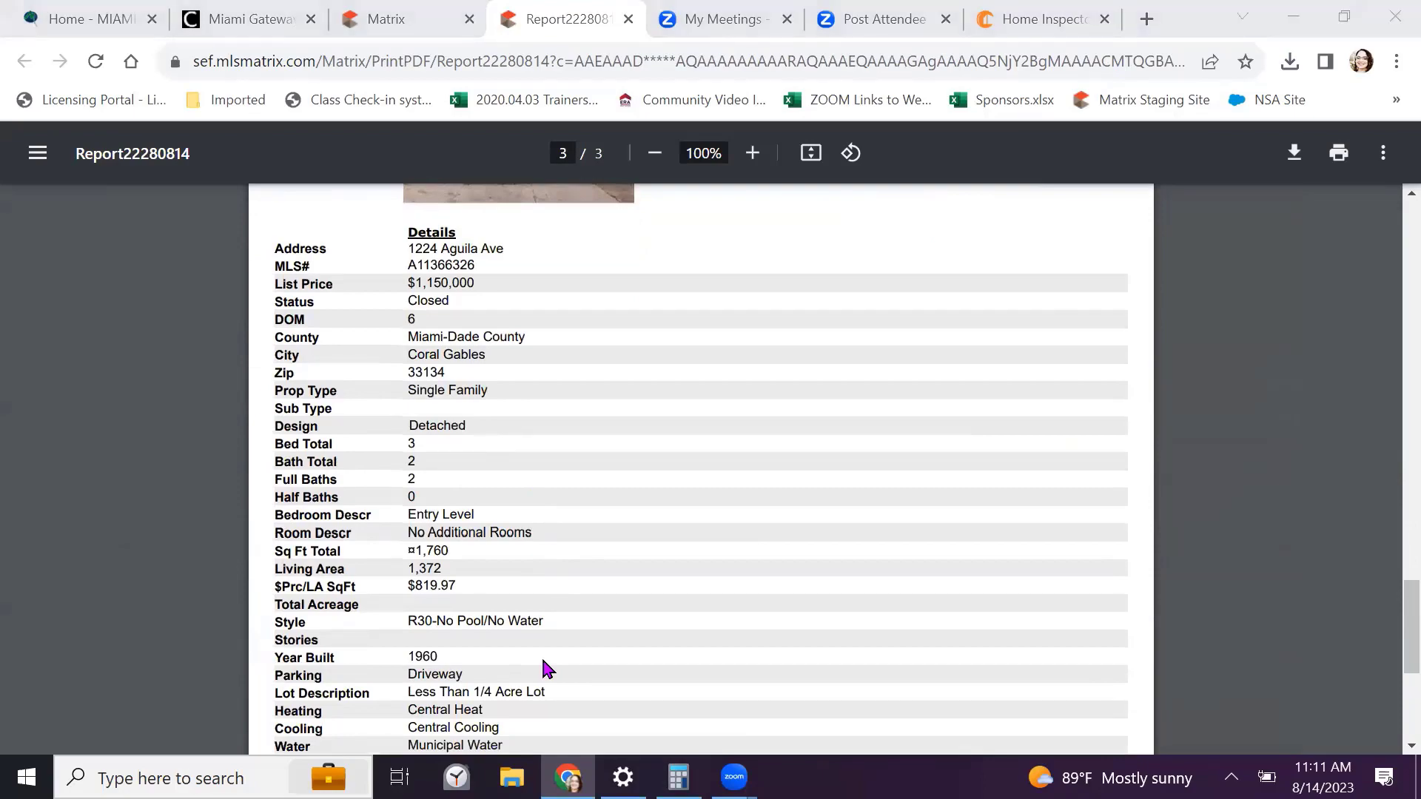
scroll(548, 383, up, 20)
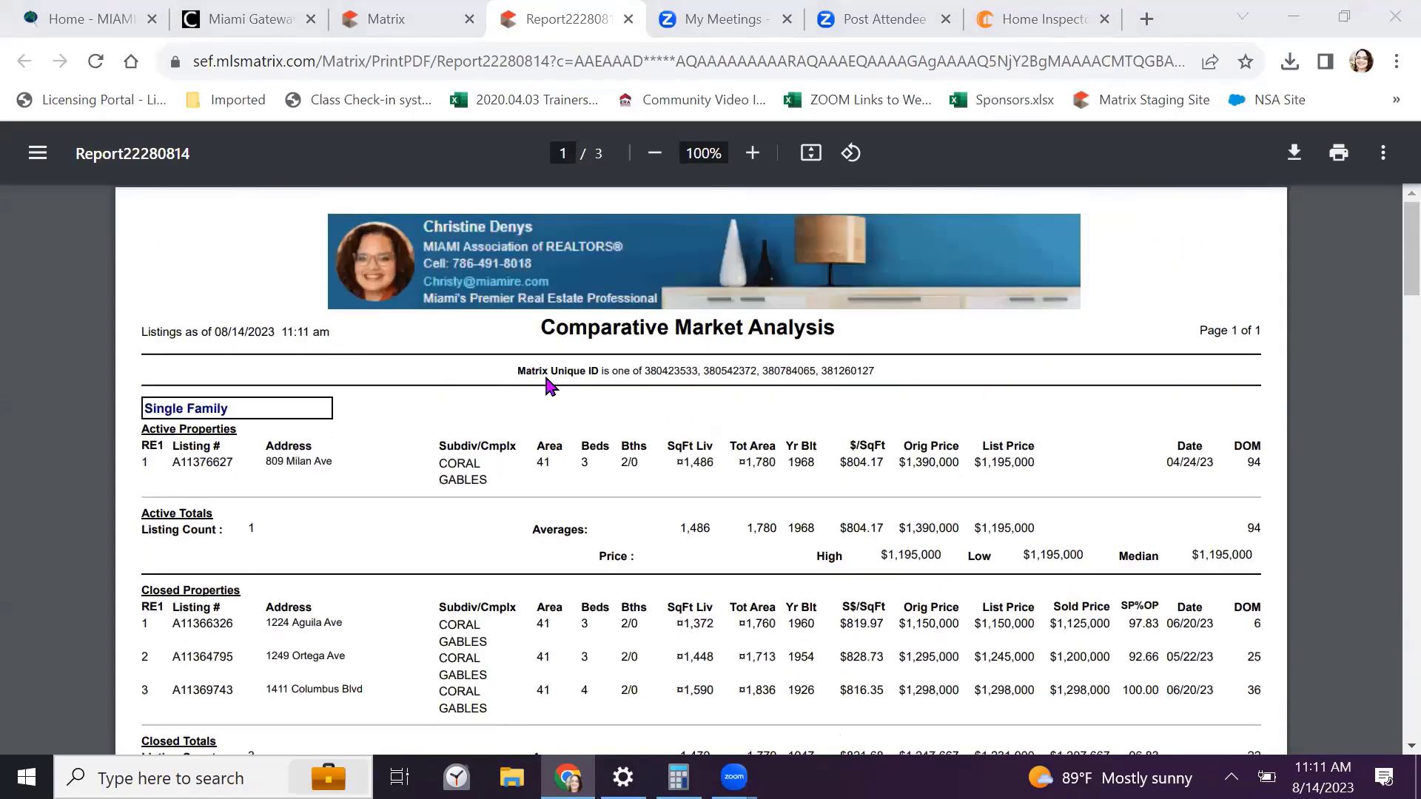
Close Report22280814 and go back to the Selected Comparables list
click(628, 19)
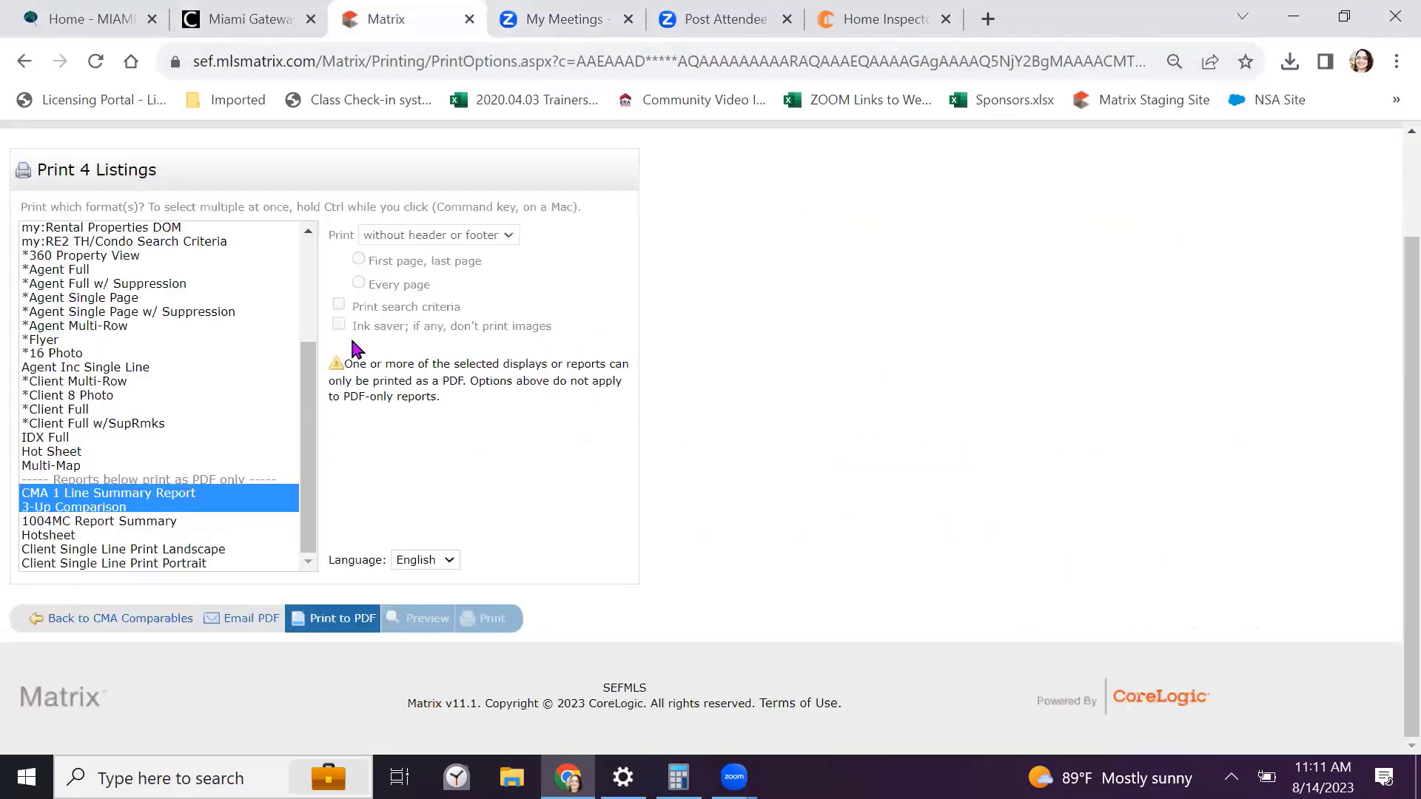
scroll(295, 435, up, 5)
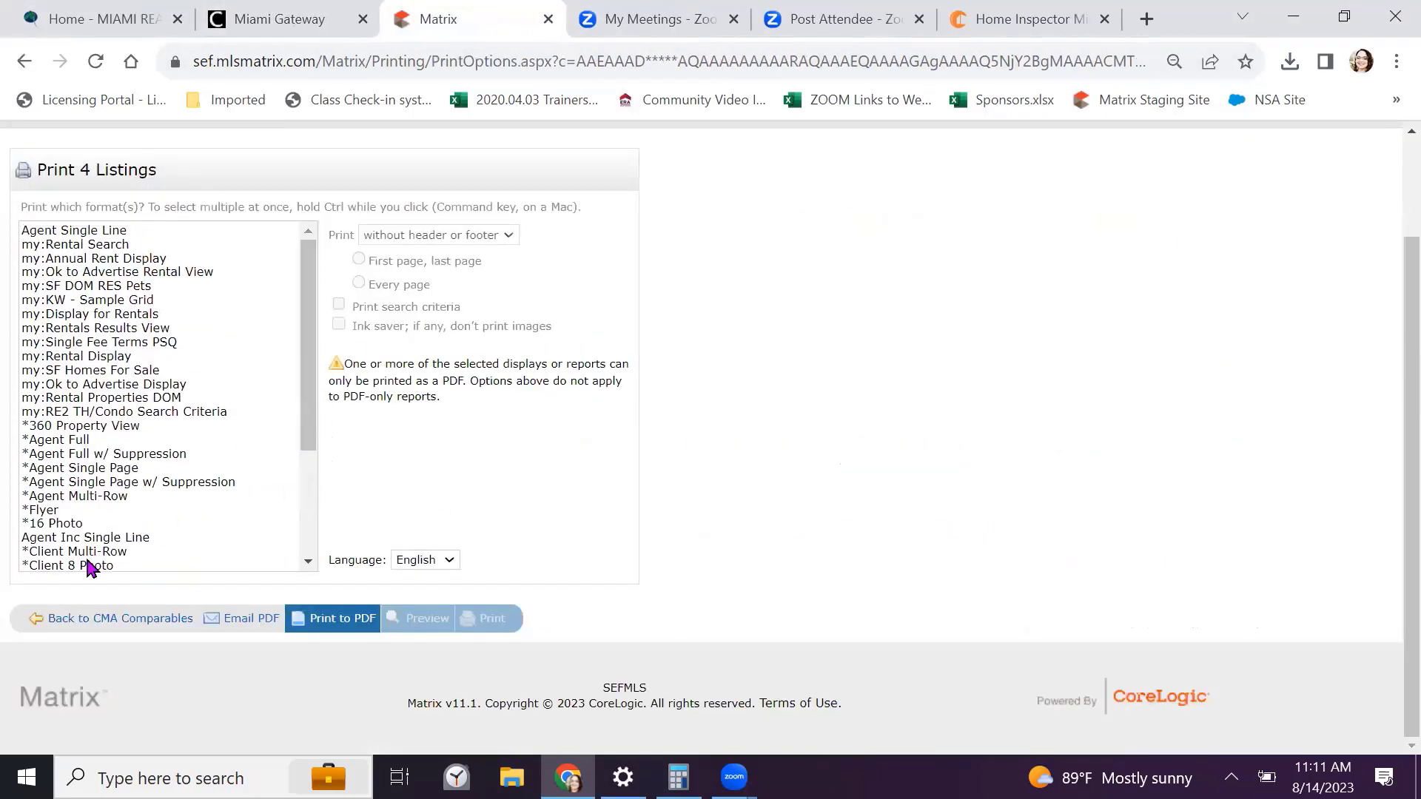
click(72, 619)
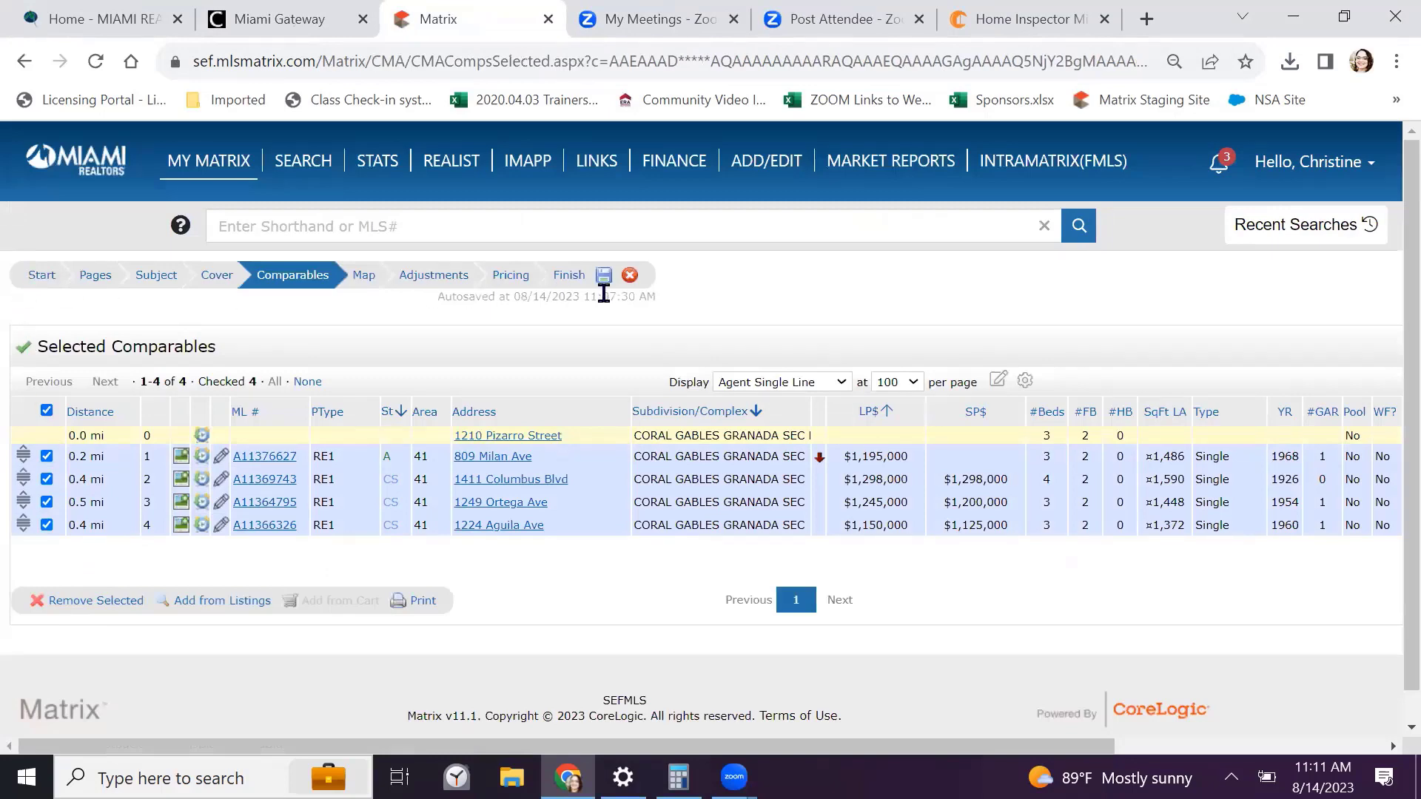
Rerun the recent RE1/RE2 Single Family/Condo search that returned 6 listings
mouse_move(209, 159)
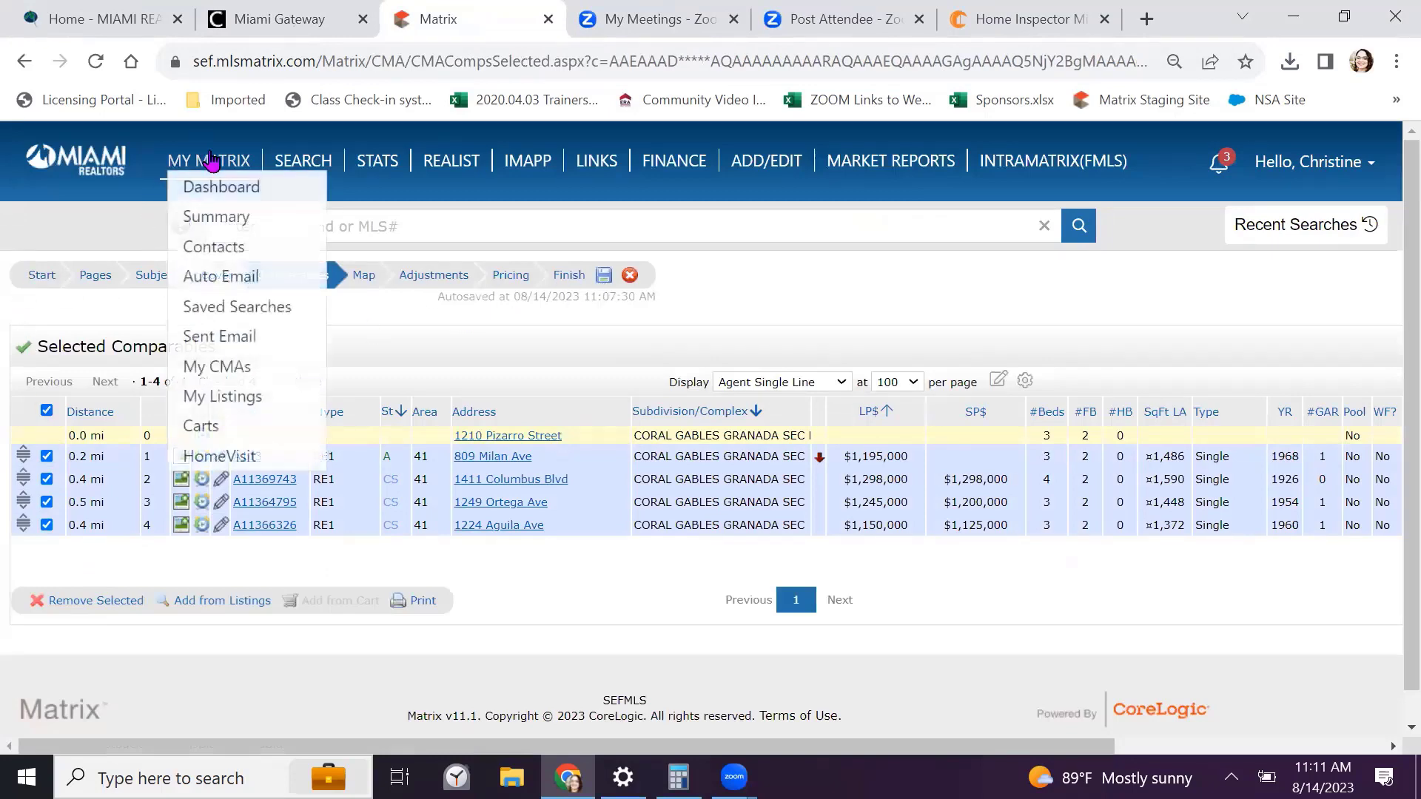
mouse_move(306, 159)
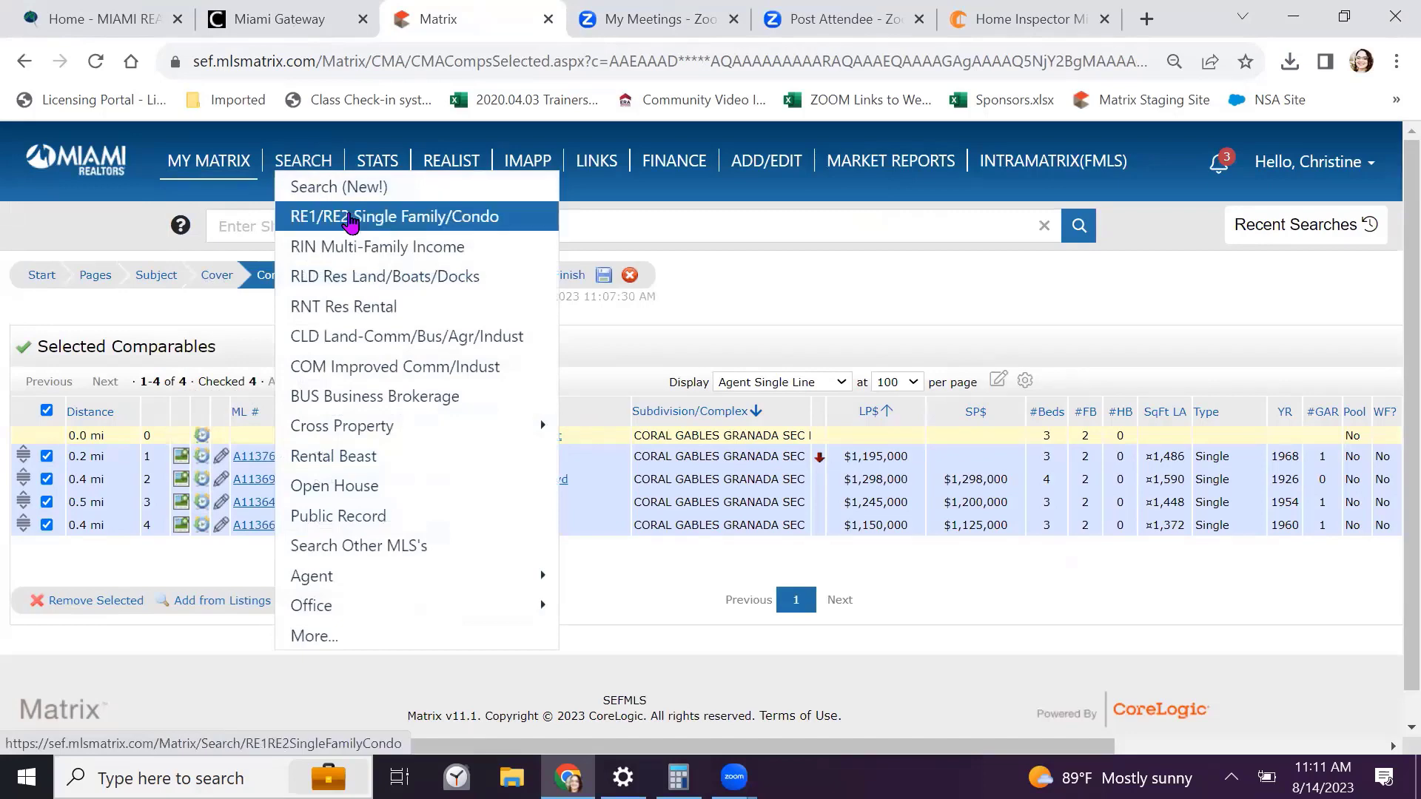
click(352, 216)
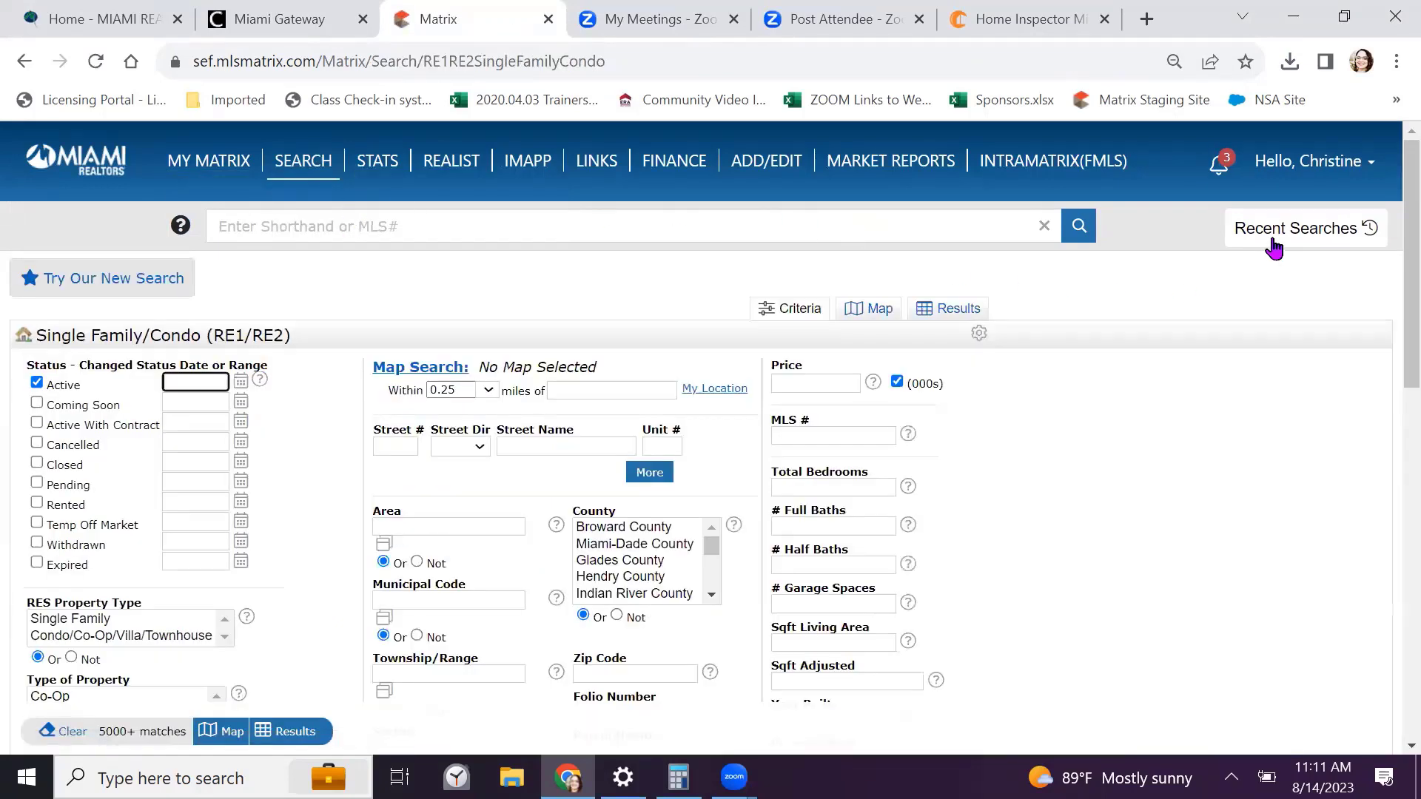
click(1274, 240)
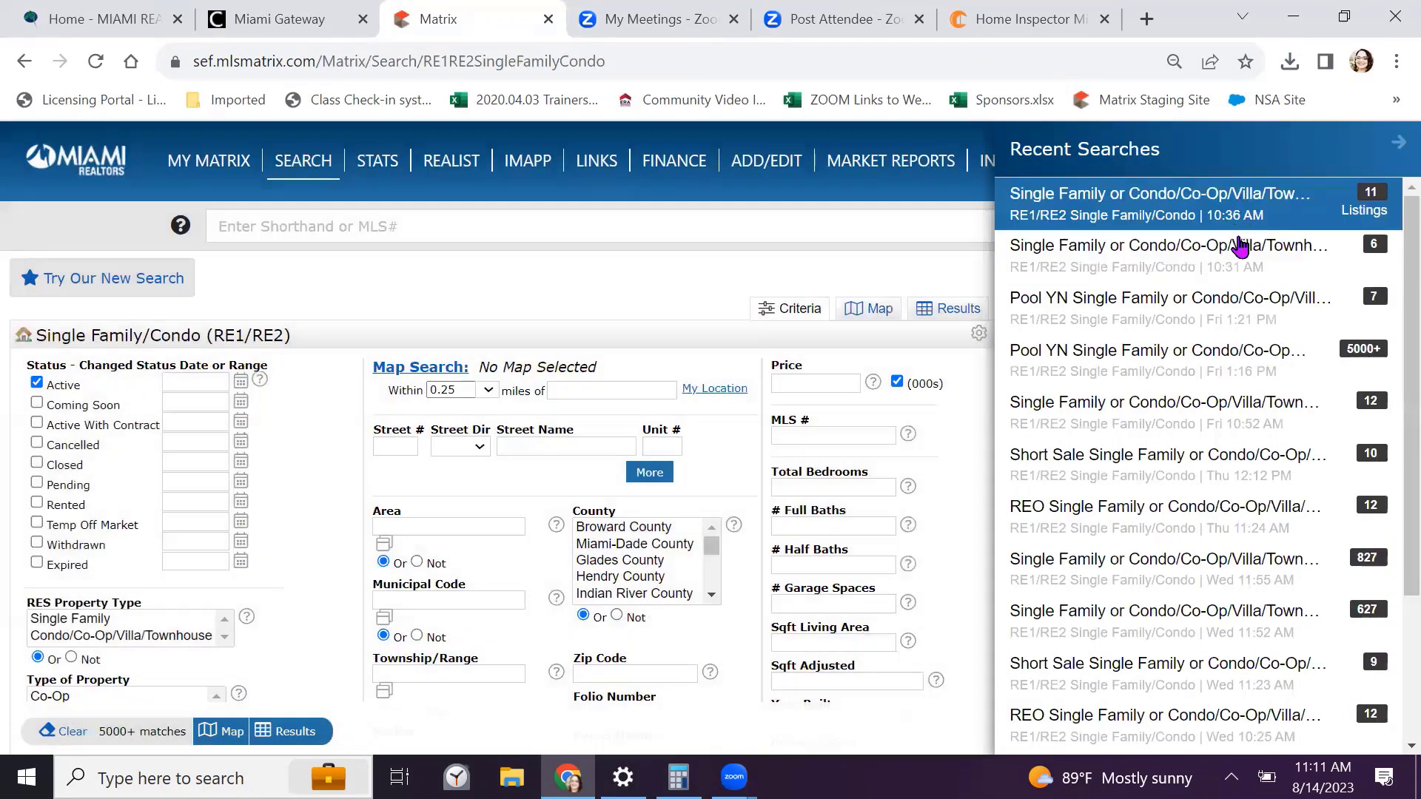
click(1272, 271)
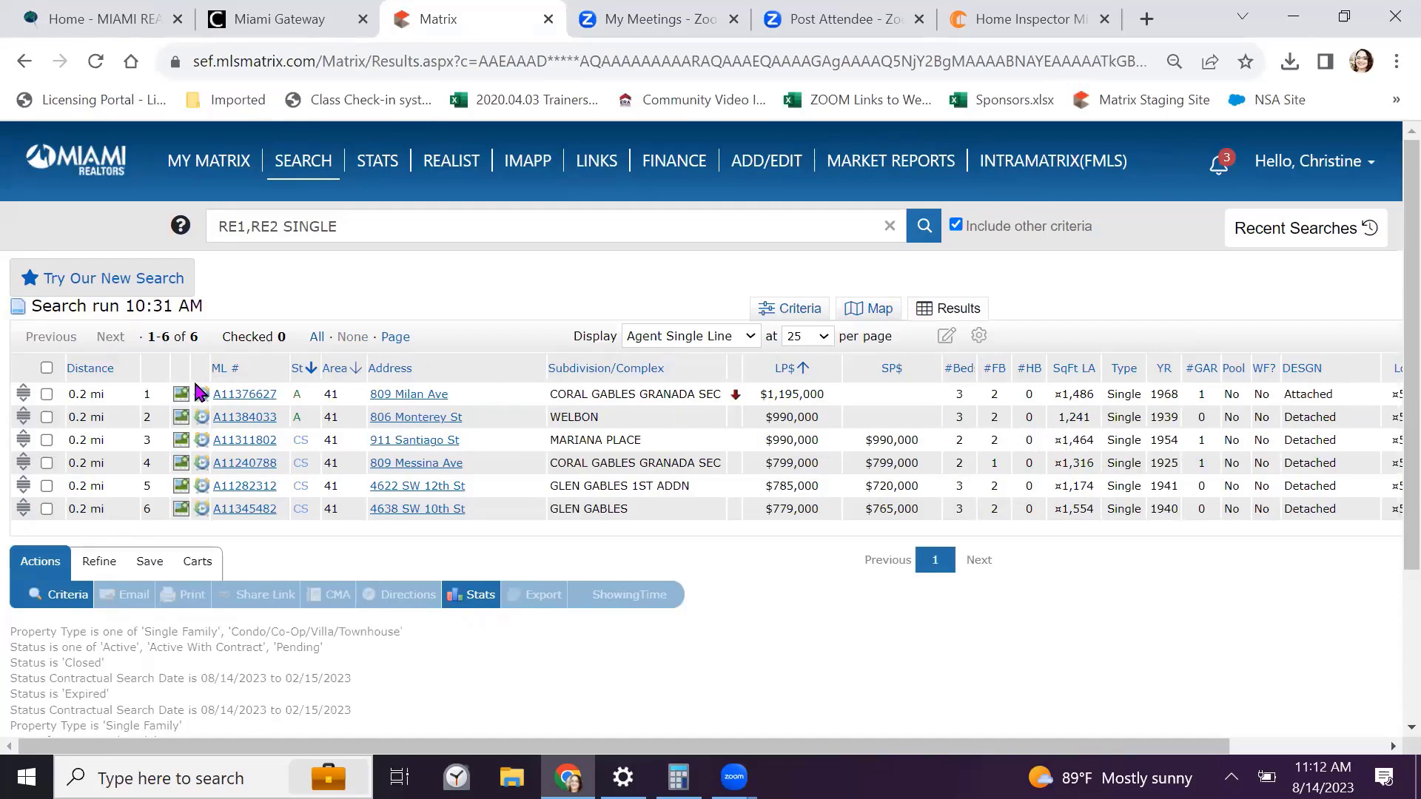
Check all six listings and open their print options
click(47, 369)
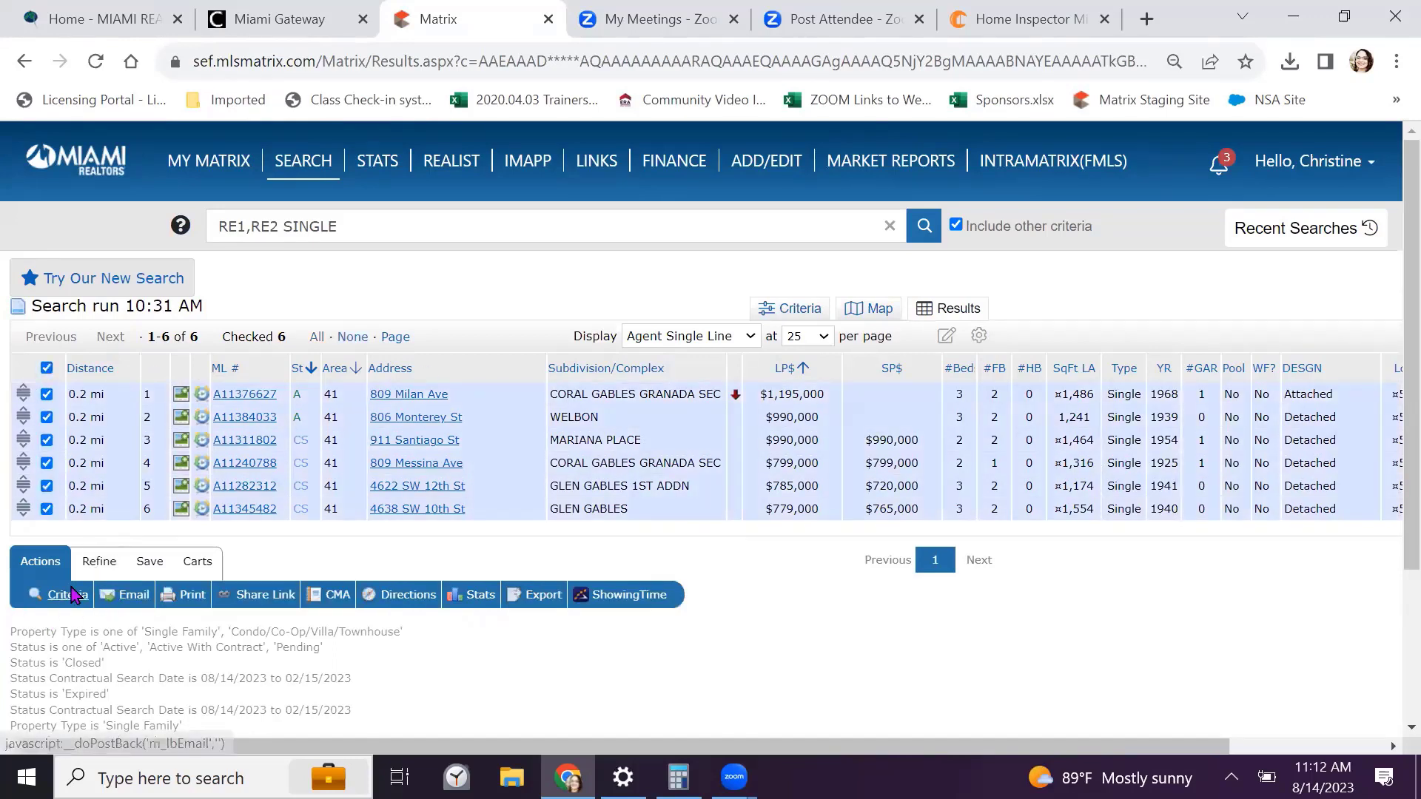
click(330, 603)
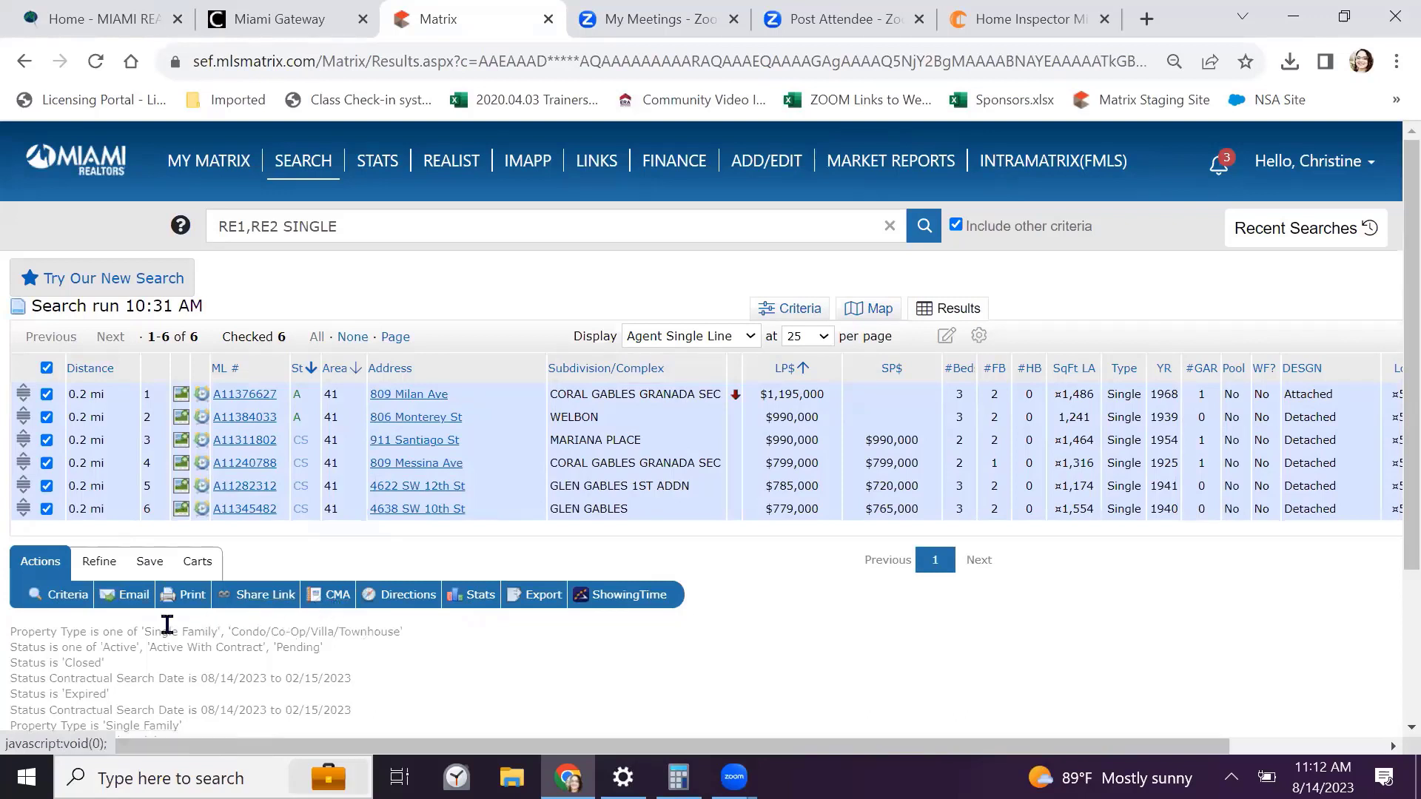
click(194, 595)
Print them as CMA 1 Line Summary Report plus 3-Up Comparison to PDF
scroll(206, 381, down, 5)
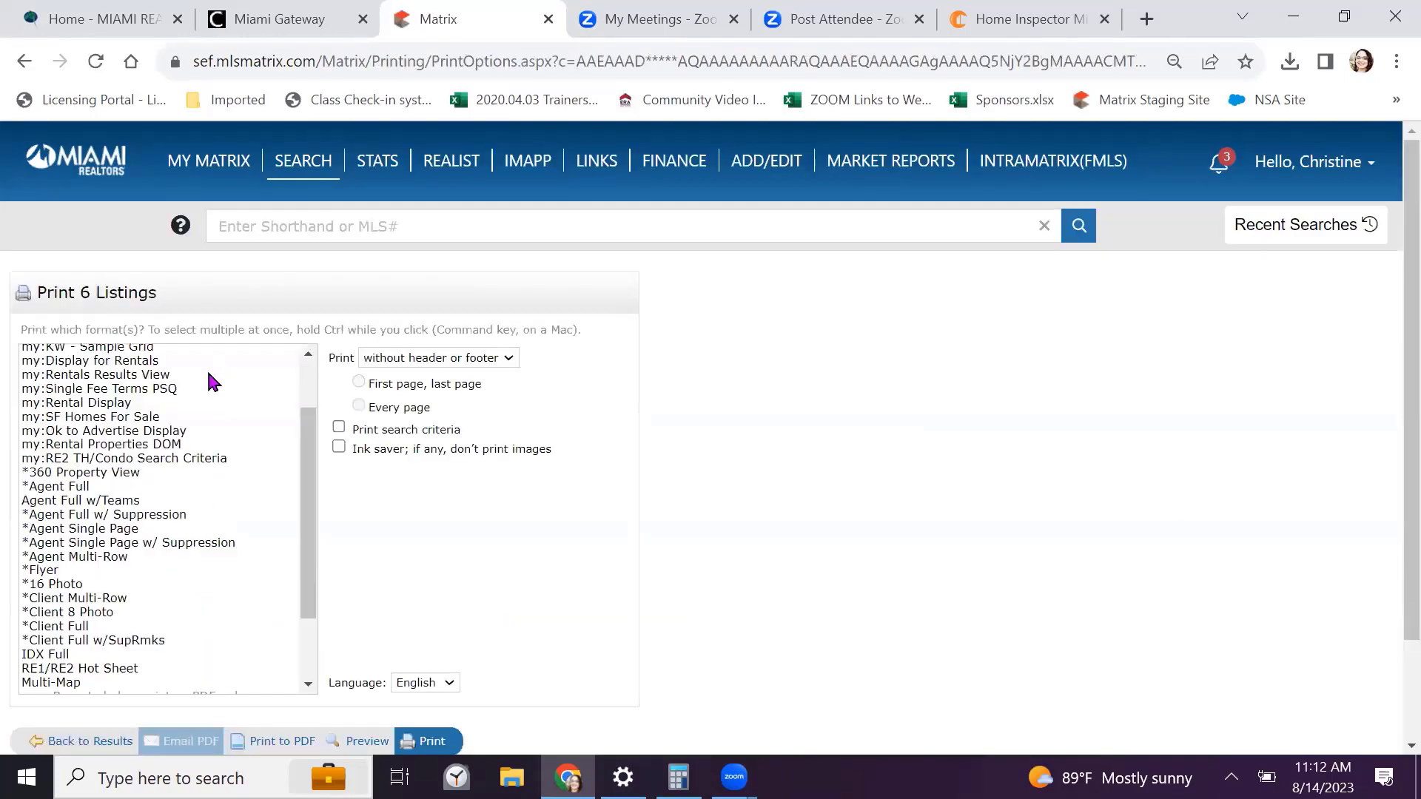
click(128, 494)
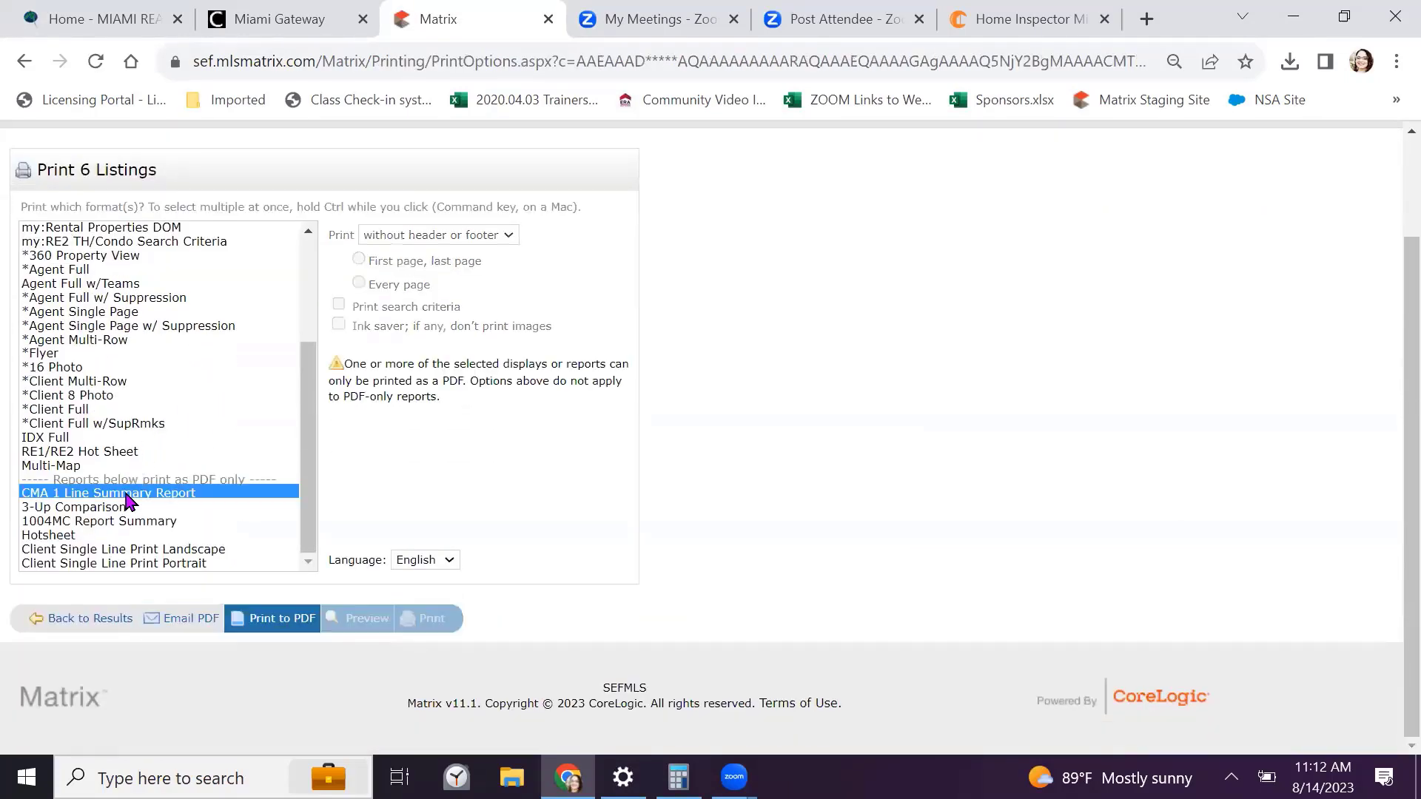
ctrl+click(124, 509)
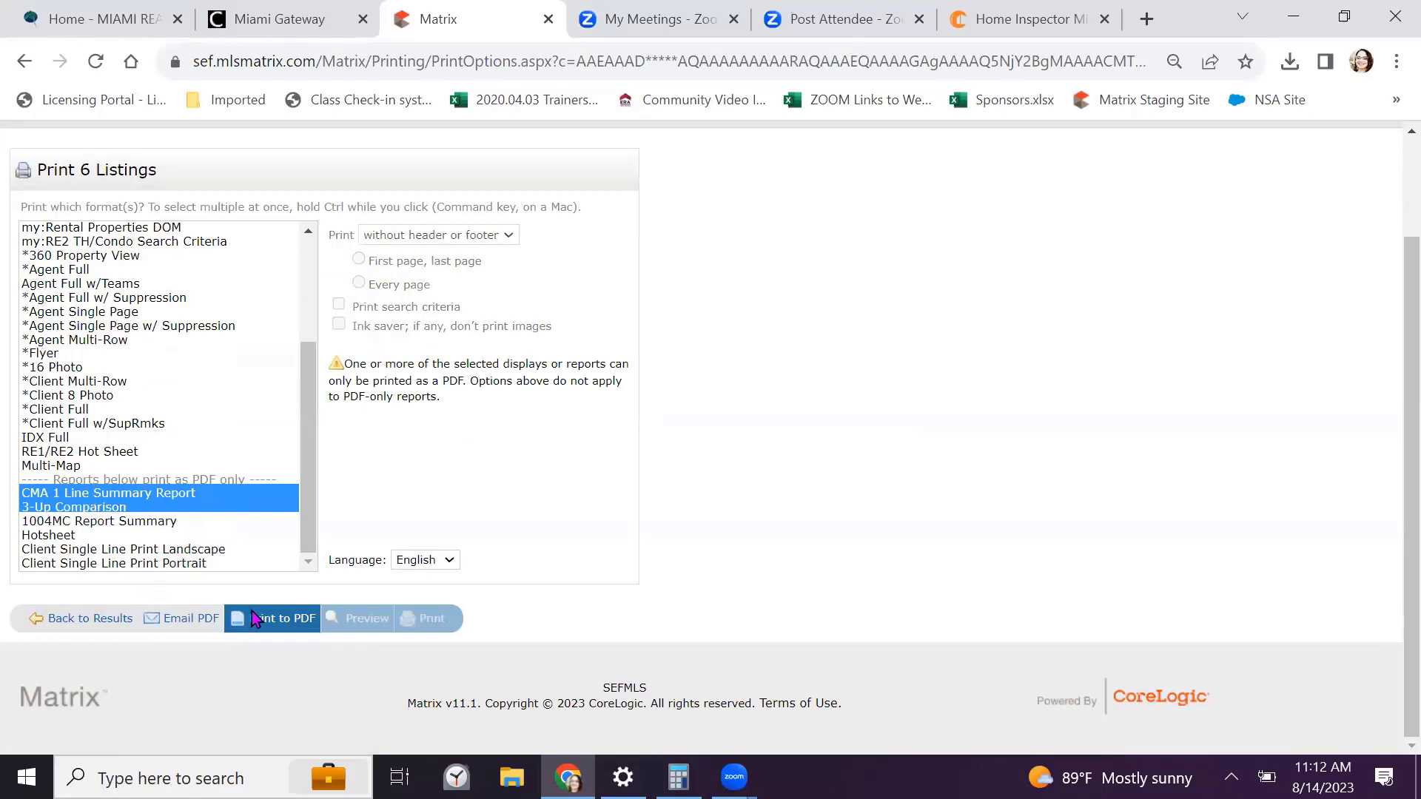
click(264, 630)
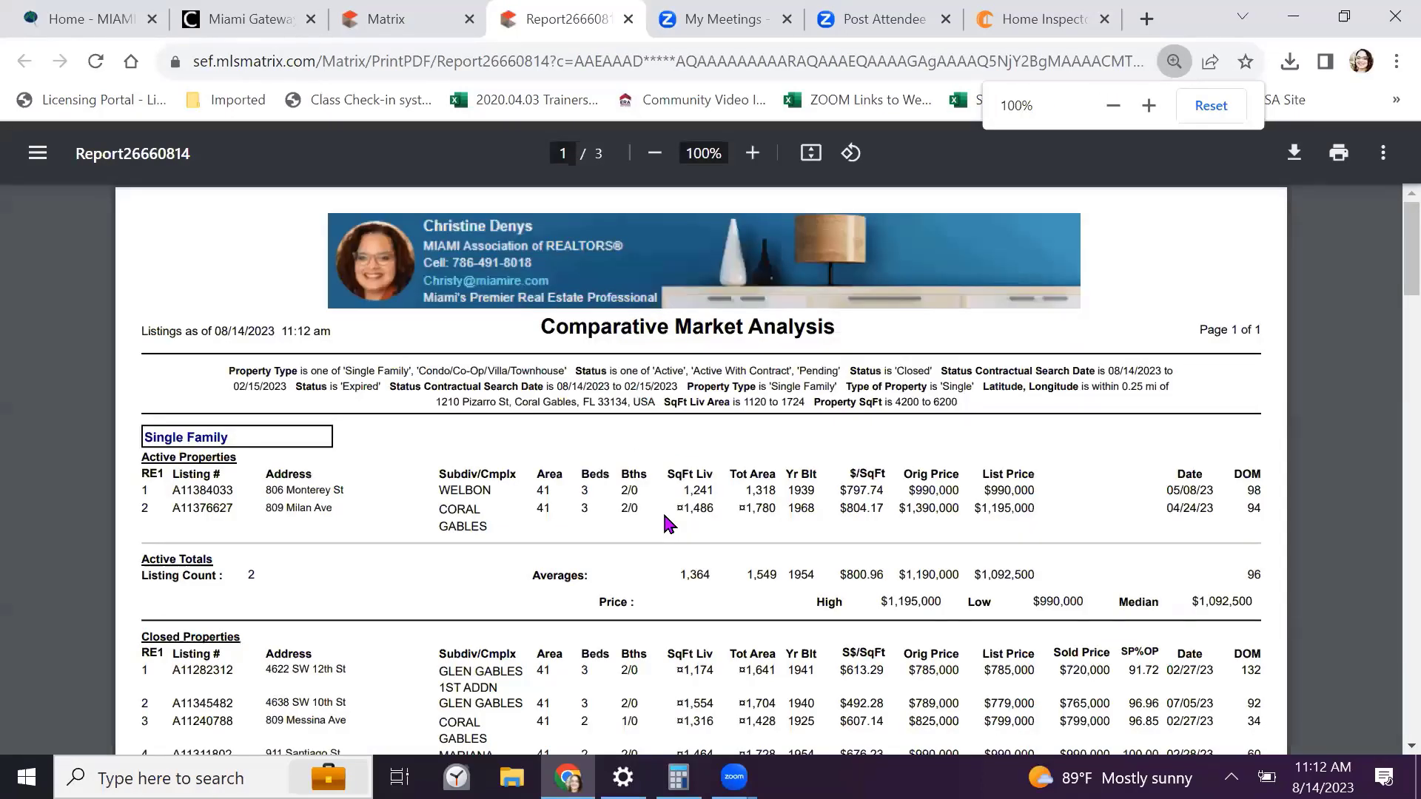
Scroll through Report26660814's six-listing analysis, then close its tab
scroll(669, 524, down, 8)
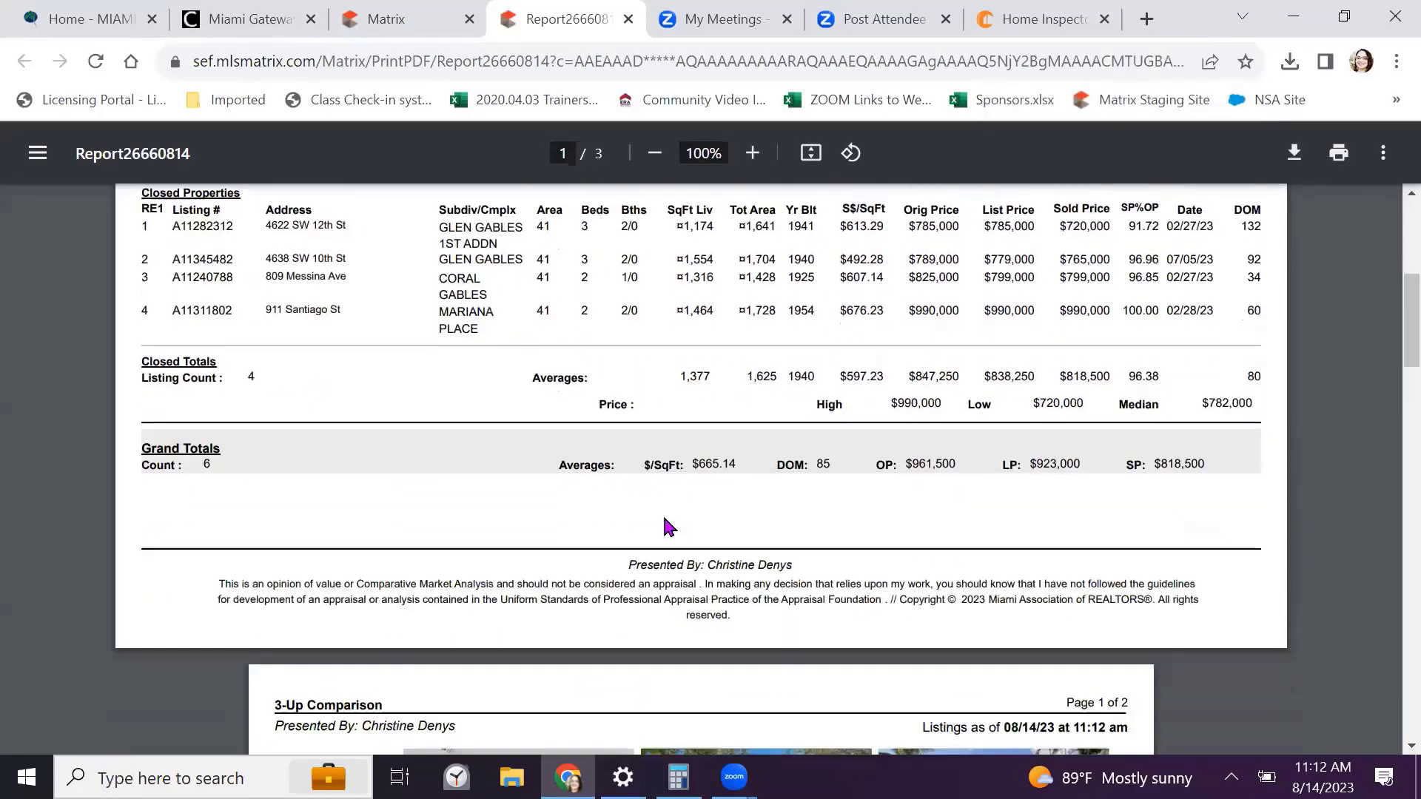
scroll(670, 530, down, 5)
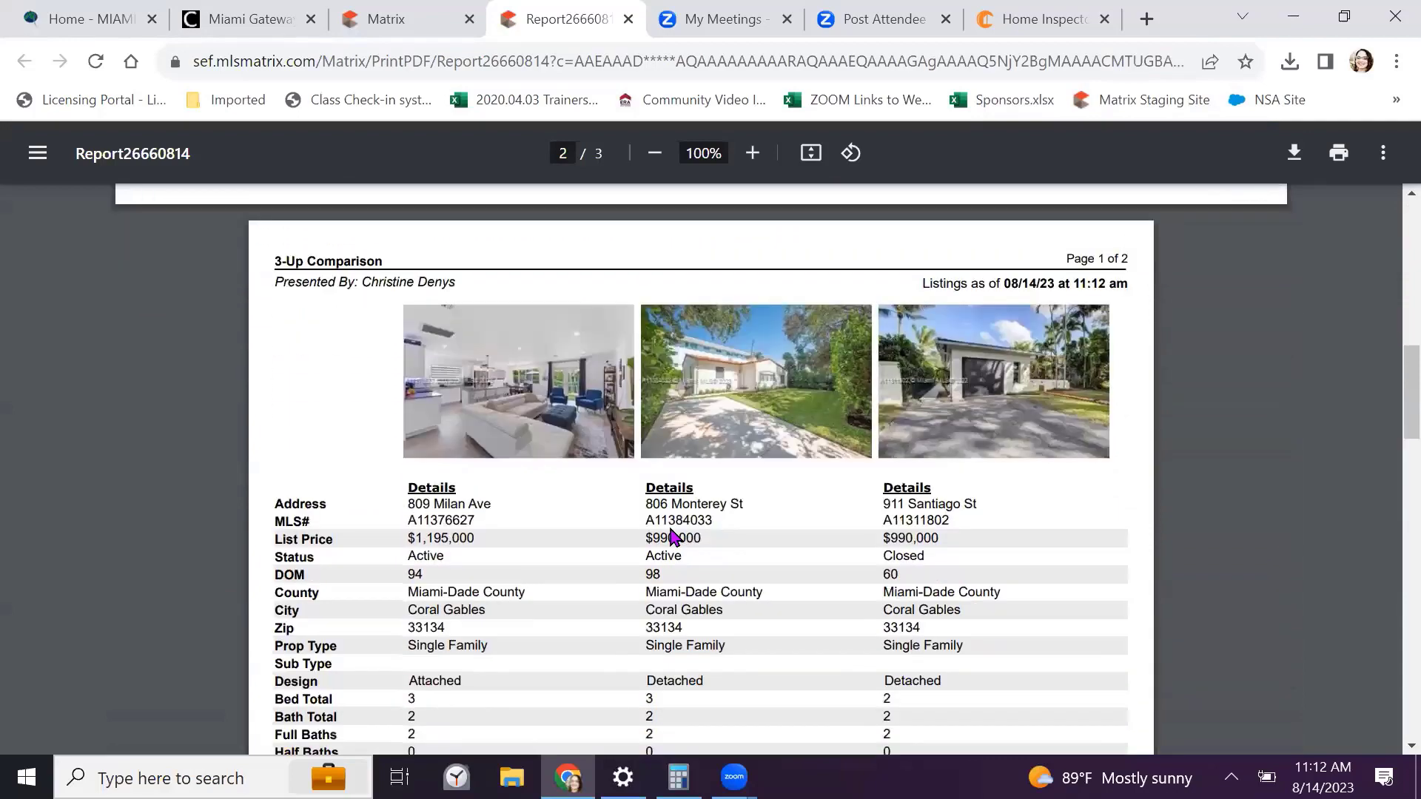
scroll(673, 537, up, 13)
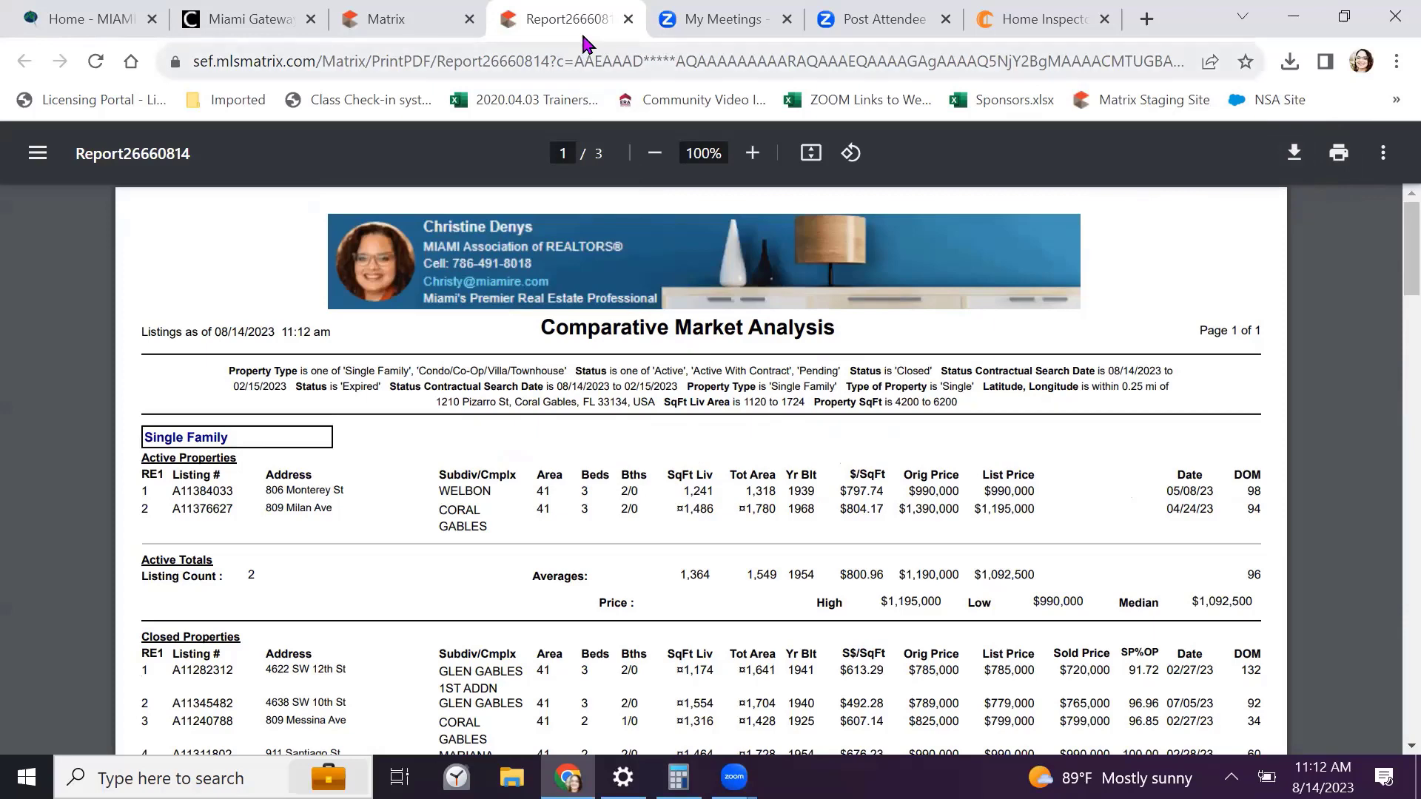
click(626, 20)
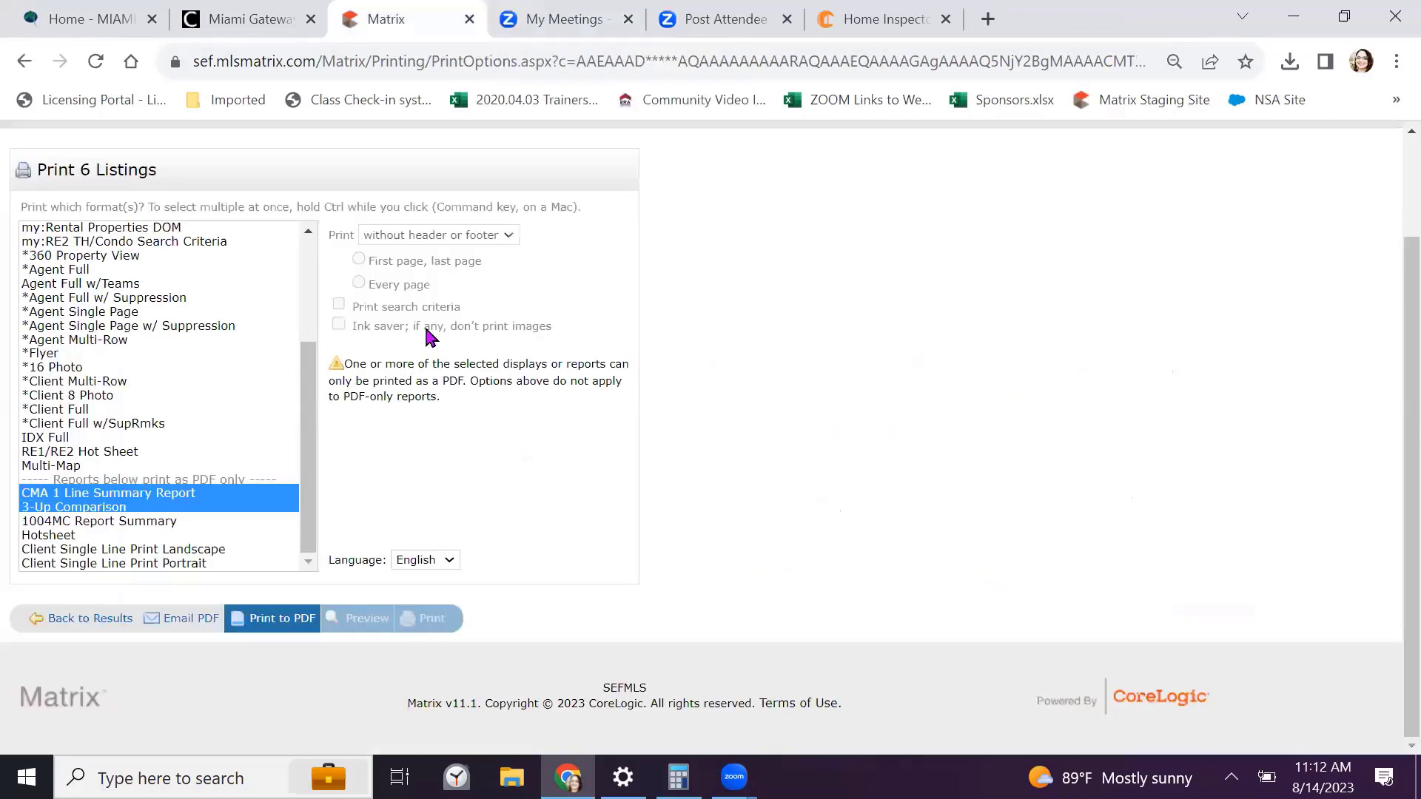
Return to the My Matrix home dashboard via the Miami Realtors logo
scroll(340, 441, up, 1)
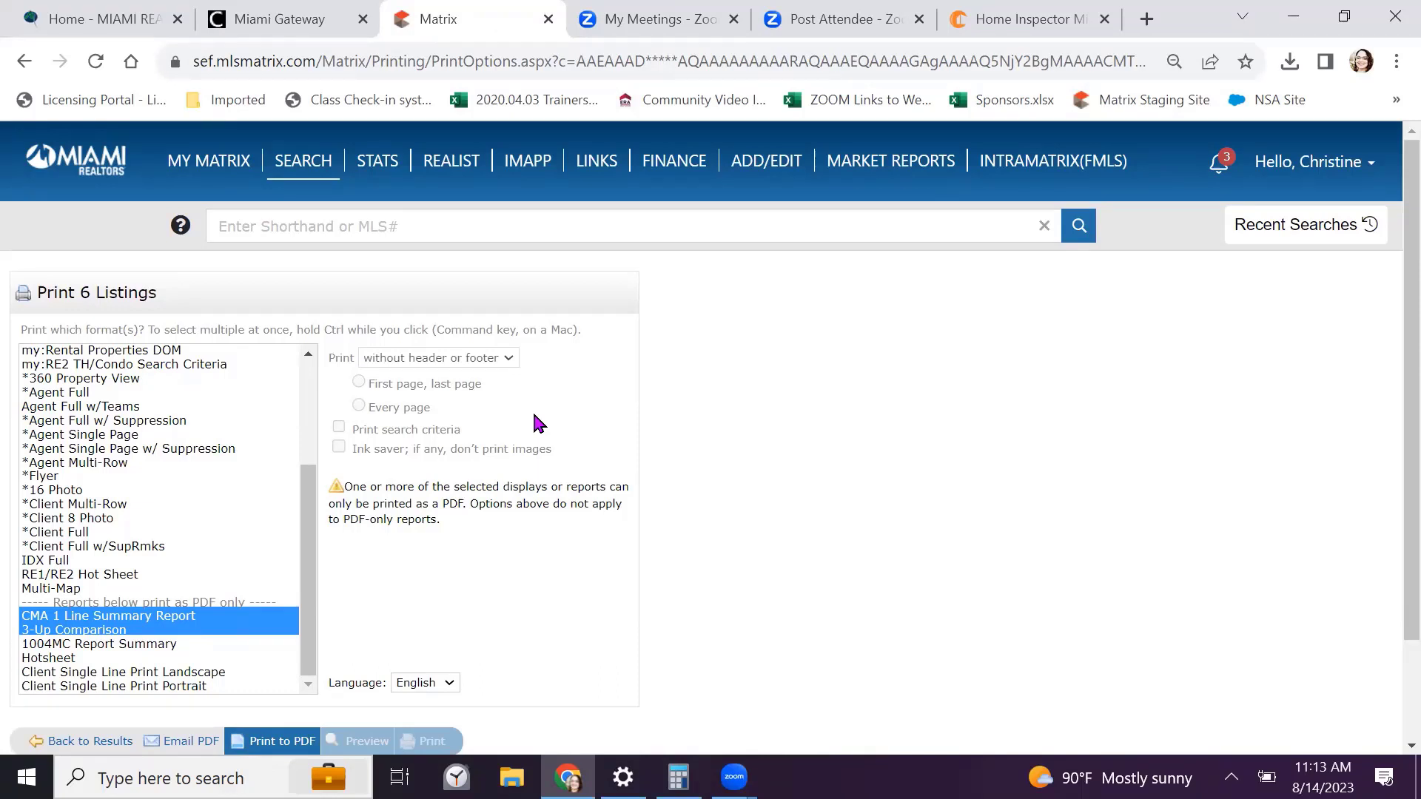
click(74, 164)
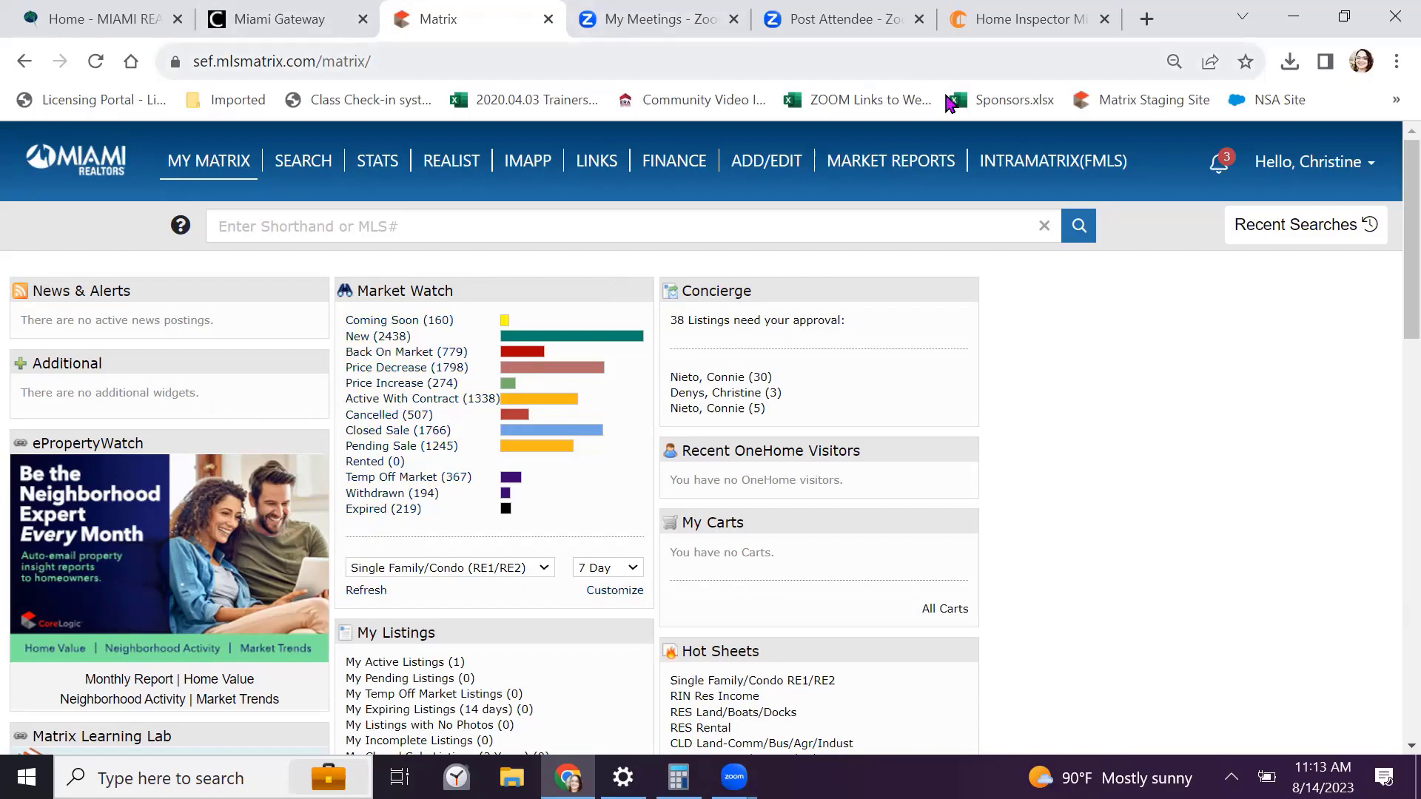
click(382, 164)
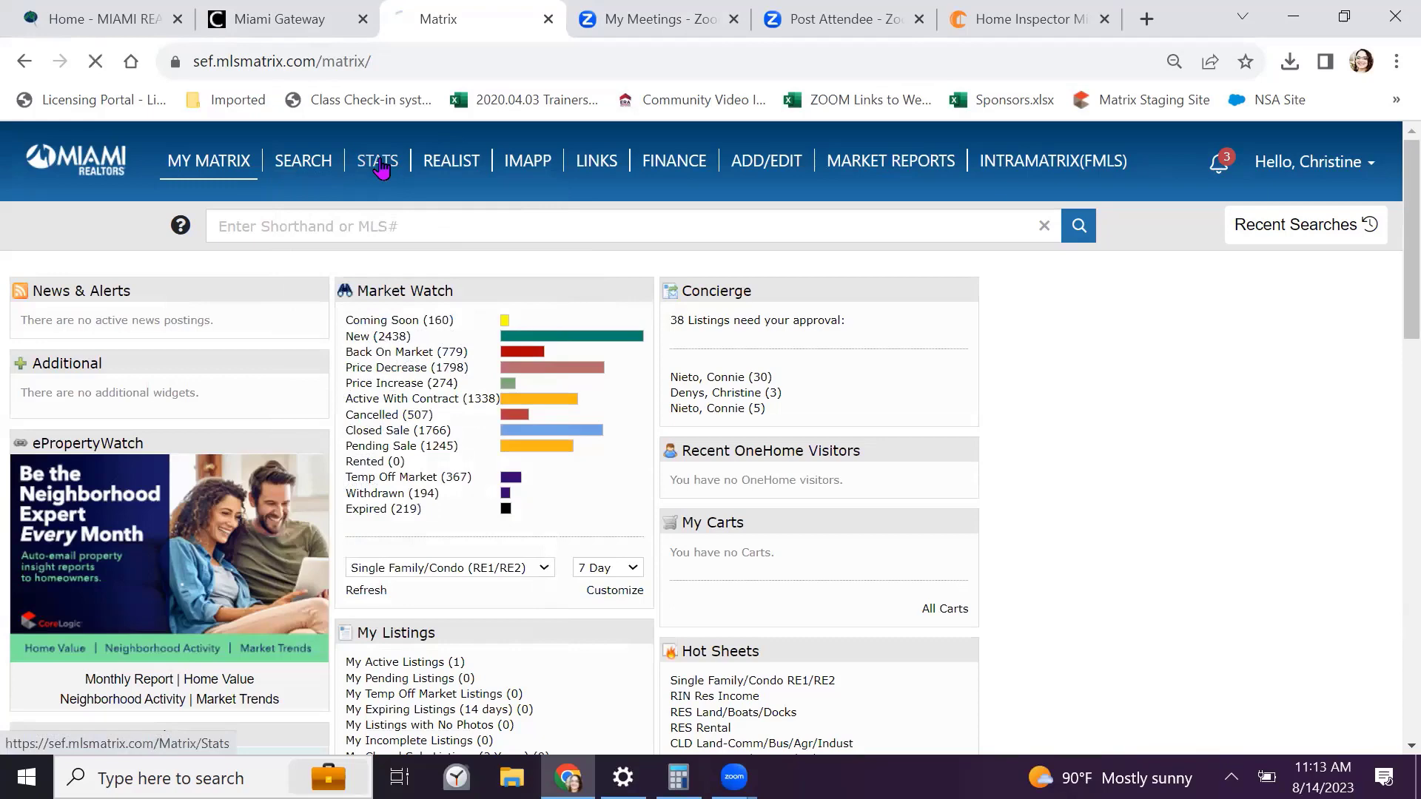
scroll(1081, 491, down, 1)
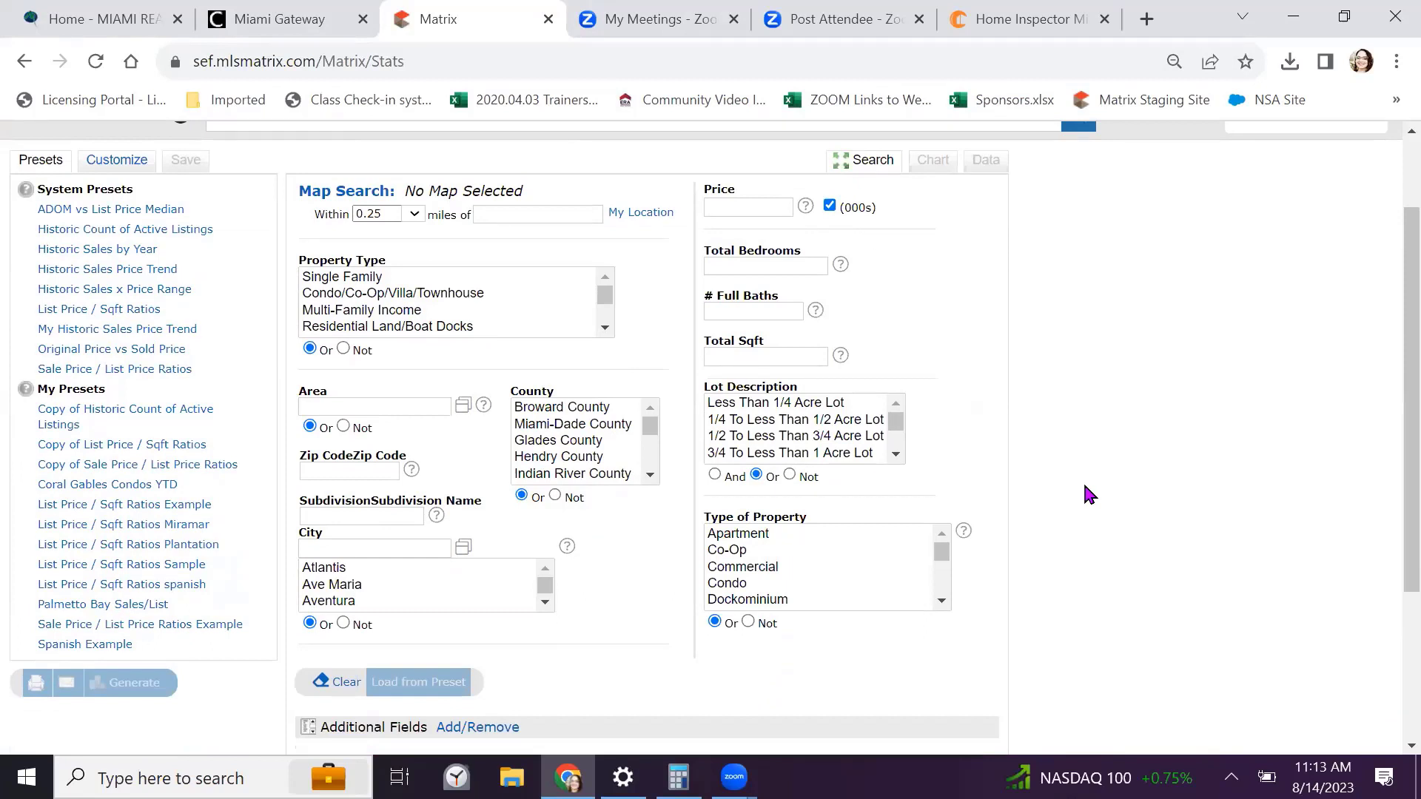
key(ctrl)
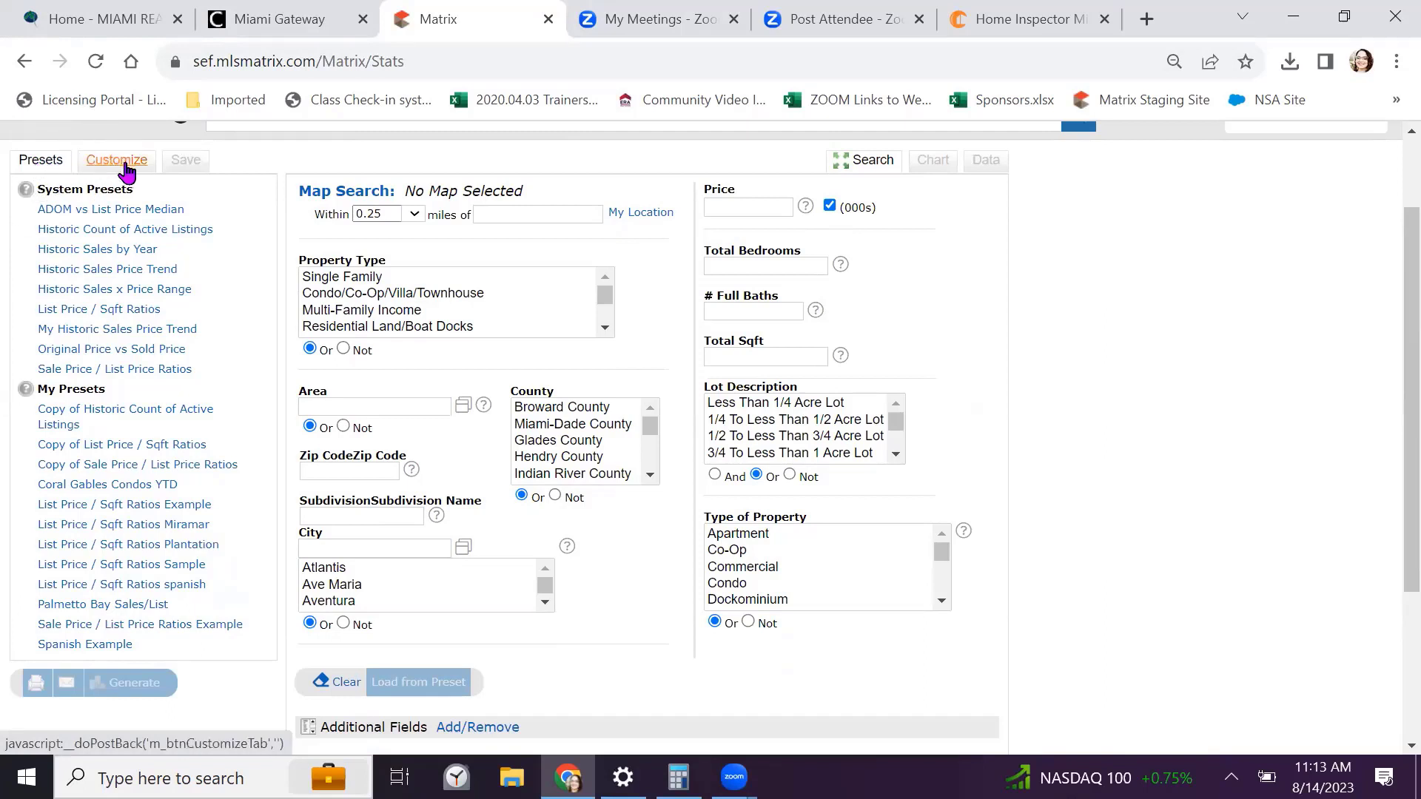
key(ctrl)
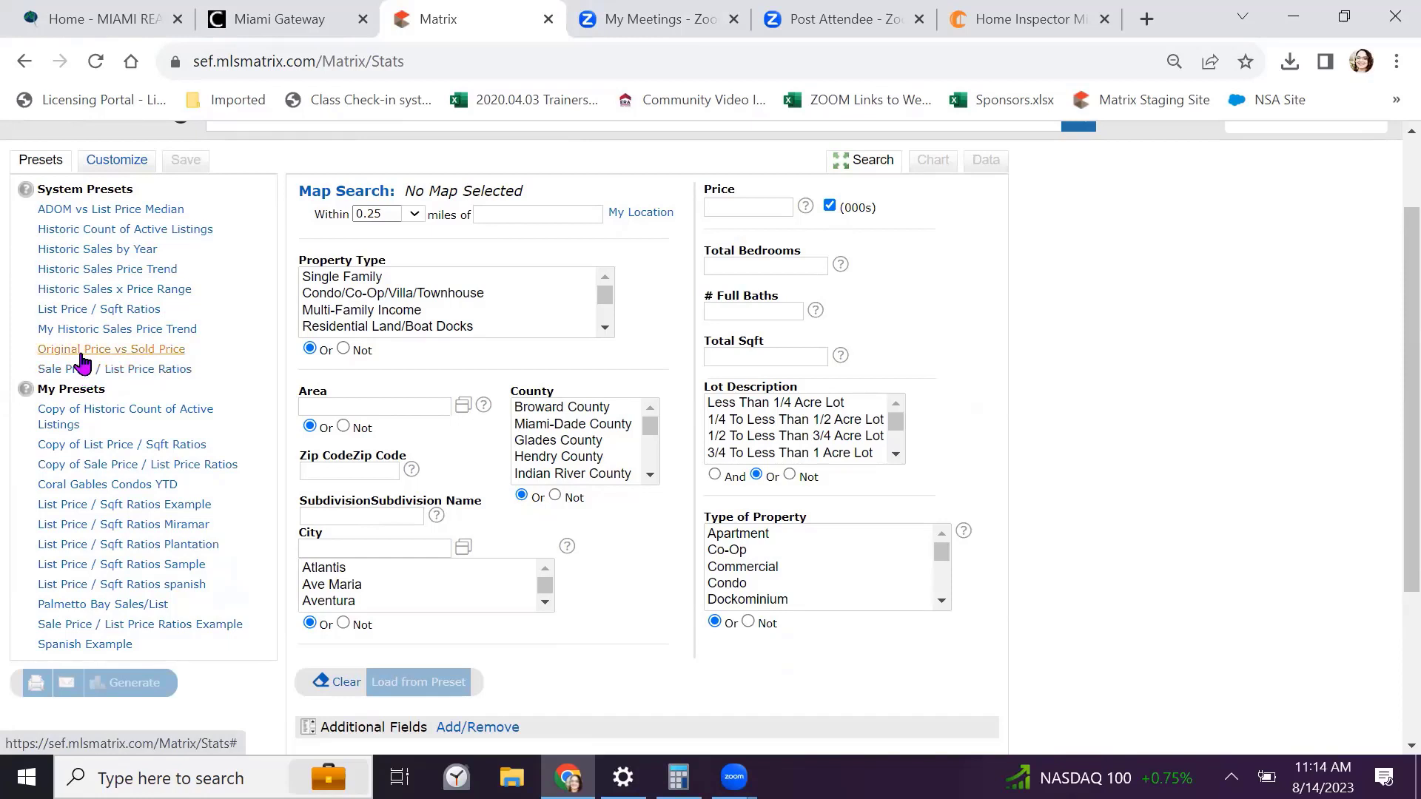
Pick the ADOM vs List Price Median statistic, Single Family type, and Coral Gables as city
click(81, 211)
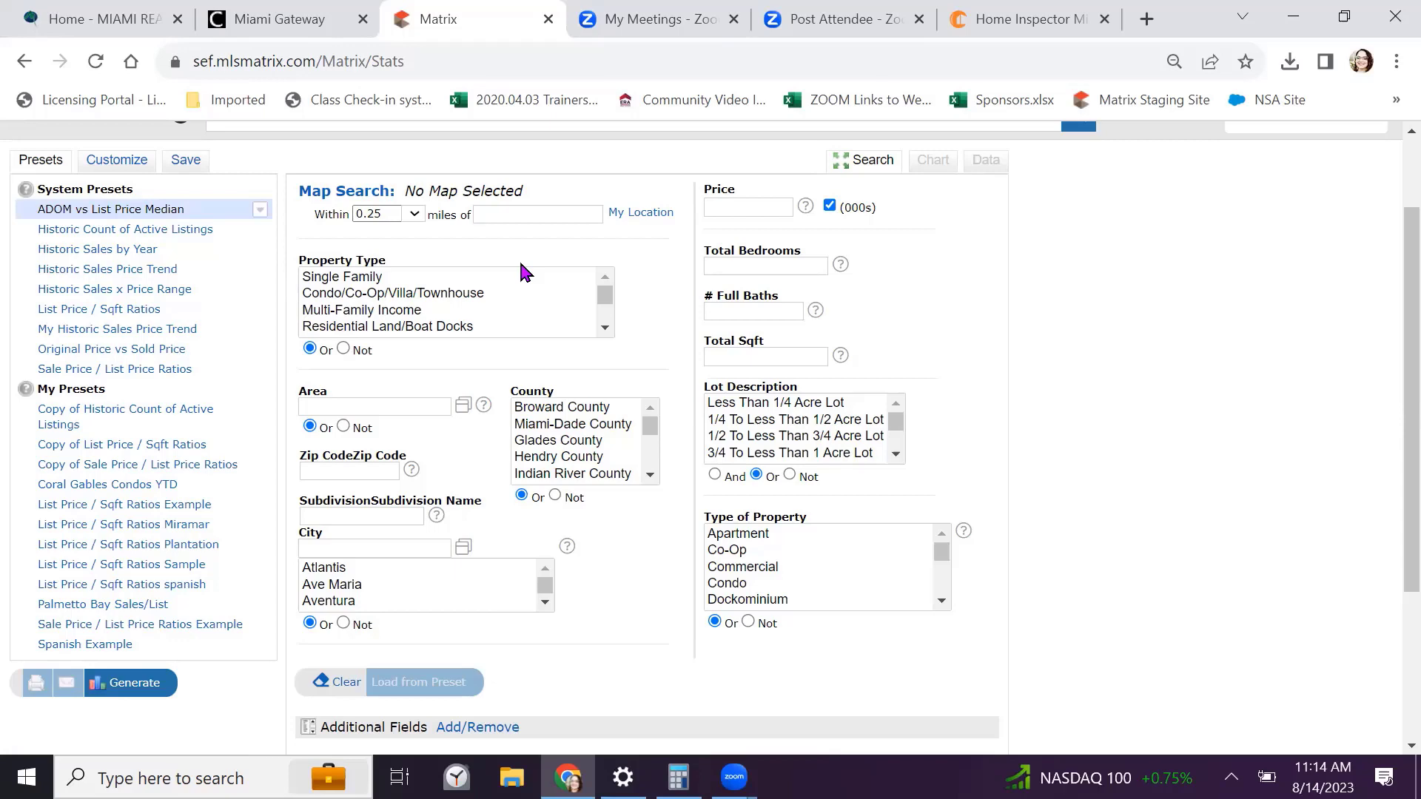
click(365, 275)
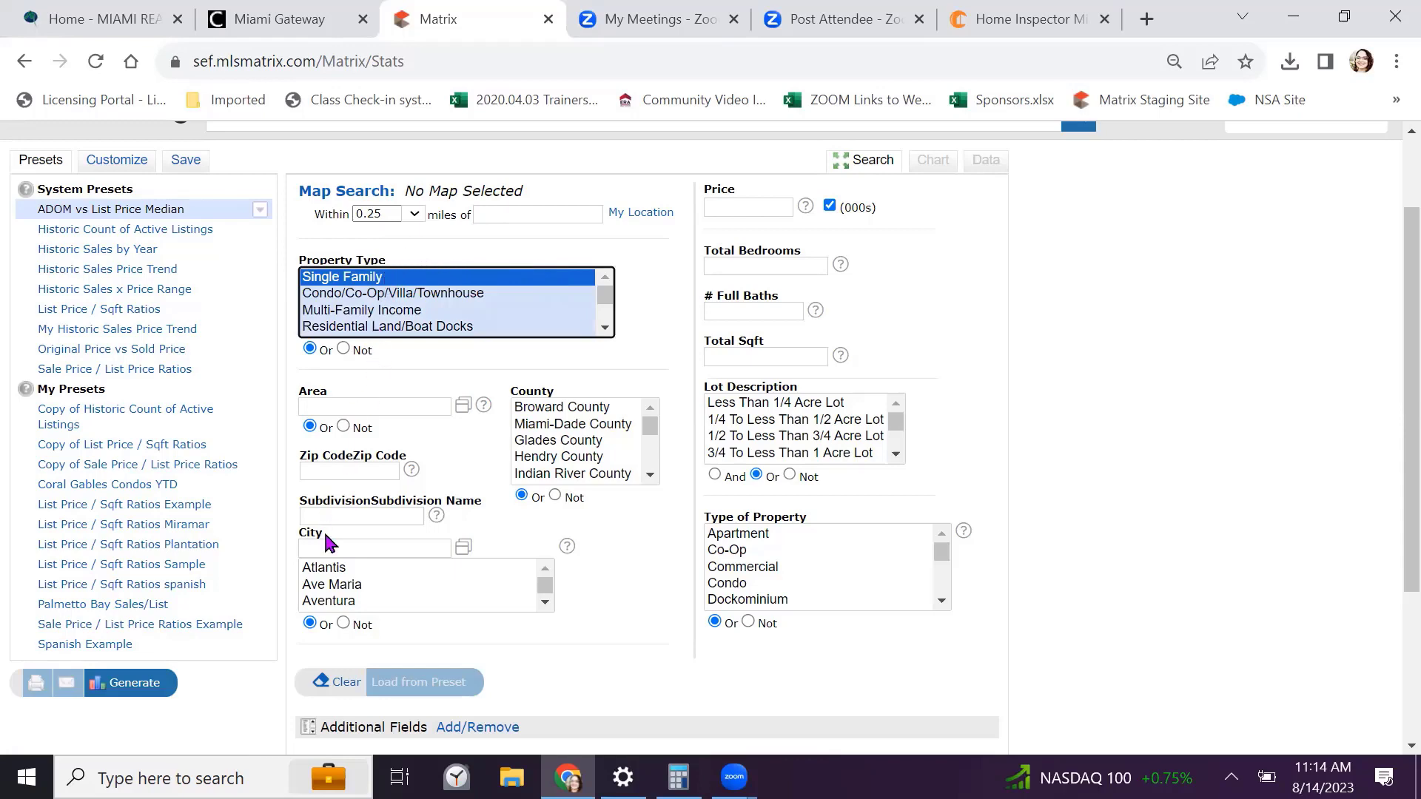
click(324, 550)
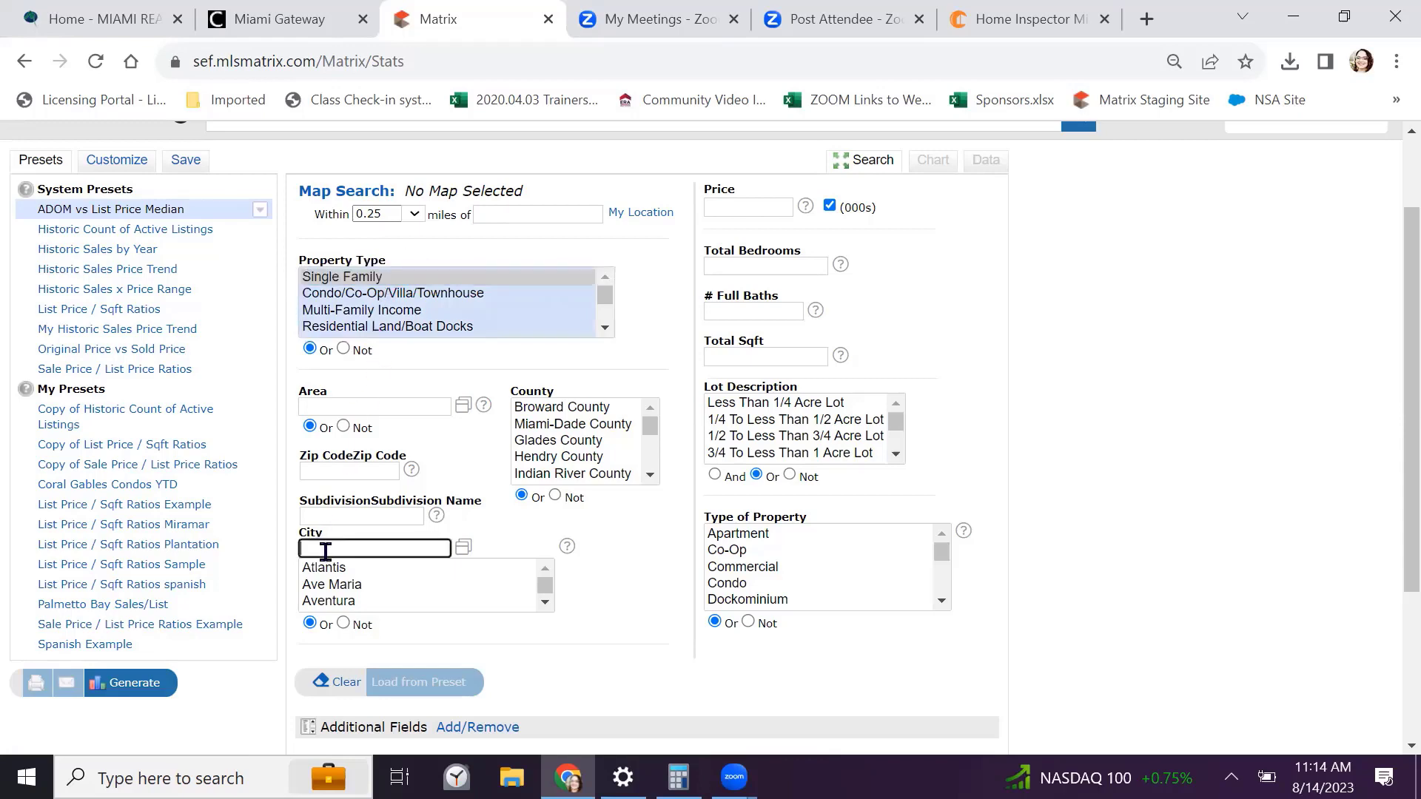
text(Cora)
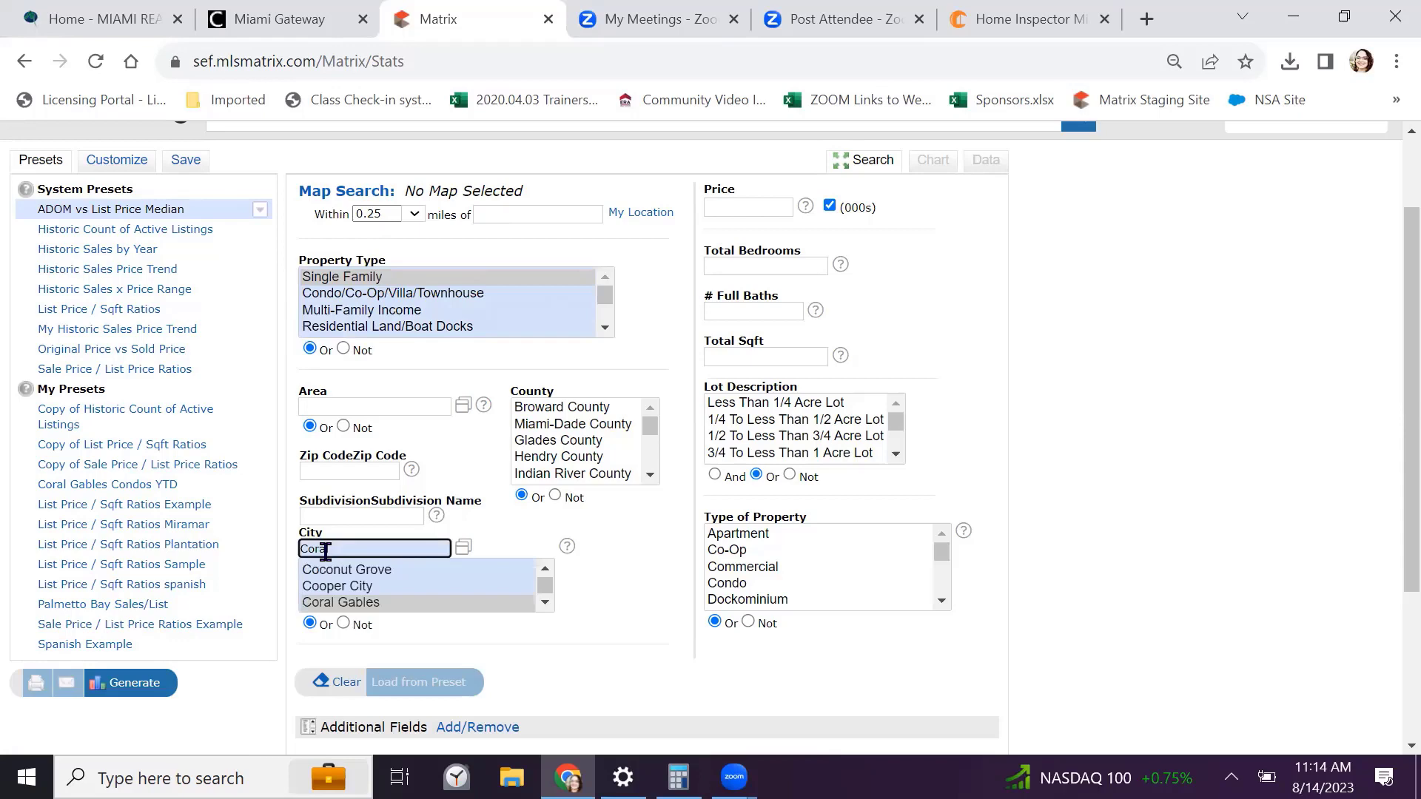
text(l)
click(370, 603)
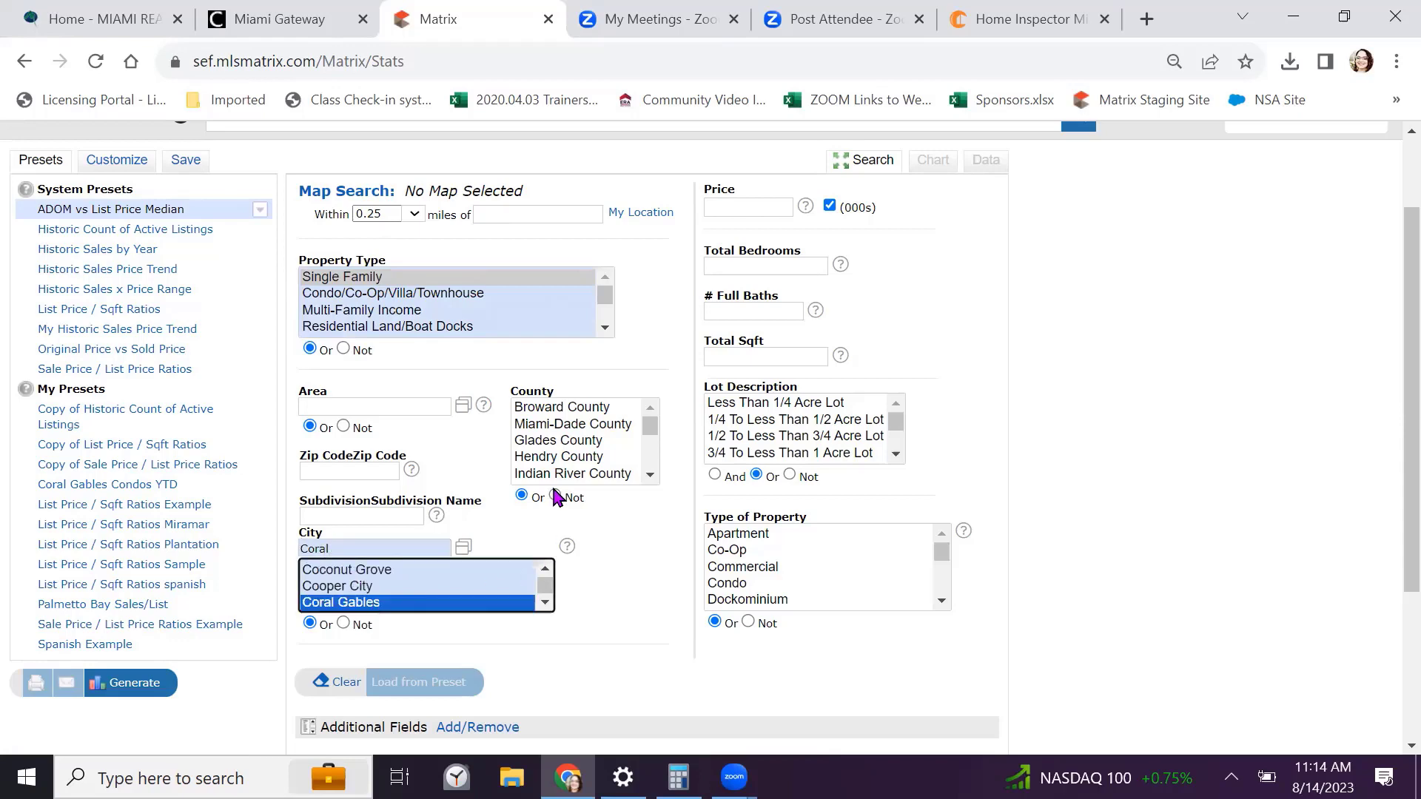
Enter 3 bedrooms and 2 full baths, then generate the chart
click(733, 265)
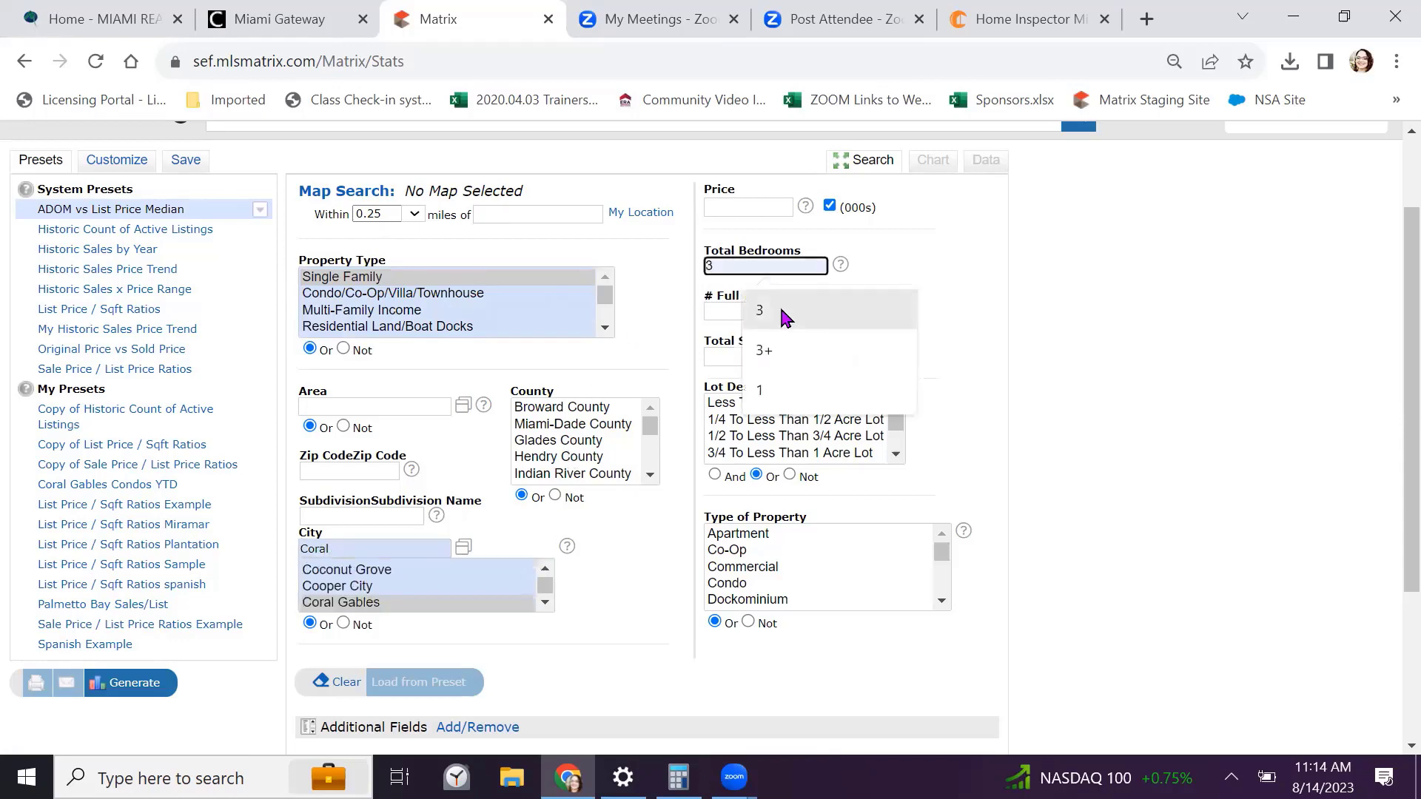
click(759, 311)
click(753, 310)
click(797, 349)
click(967, 307)
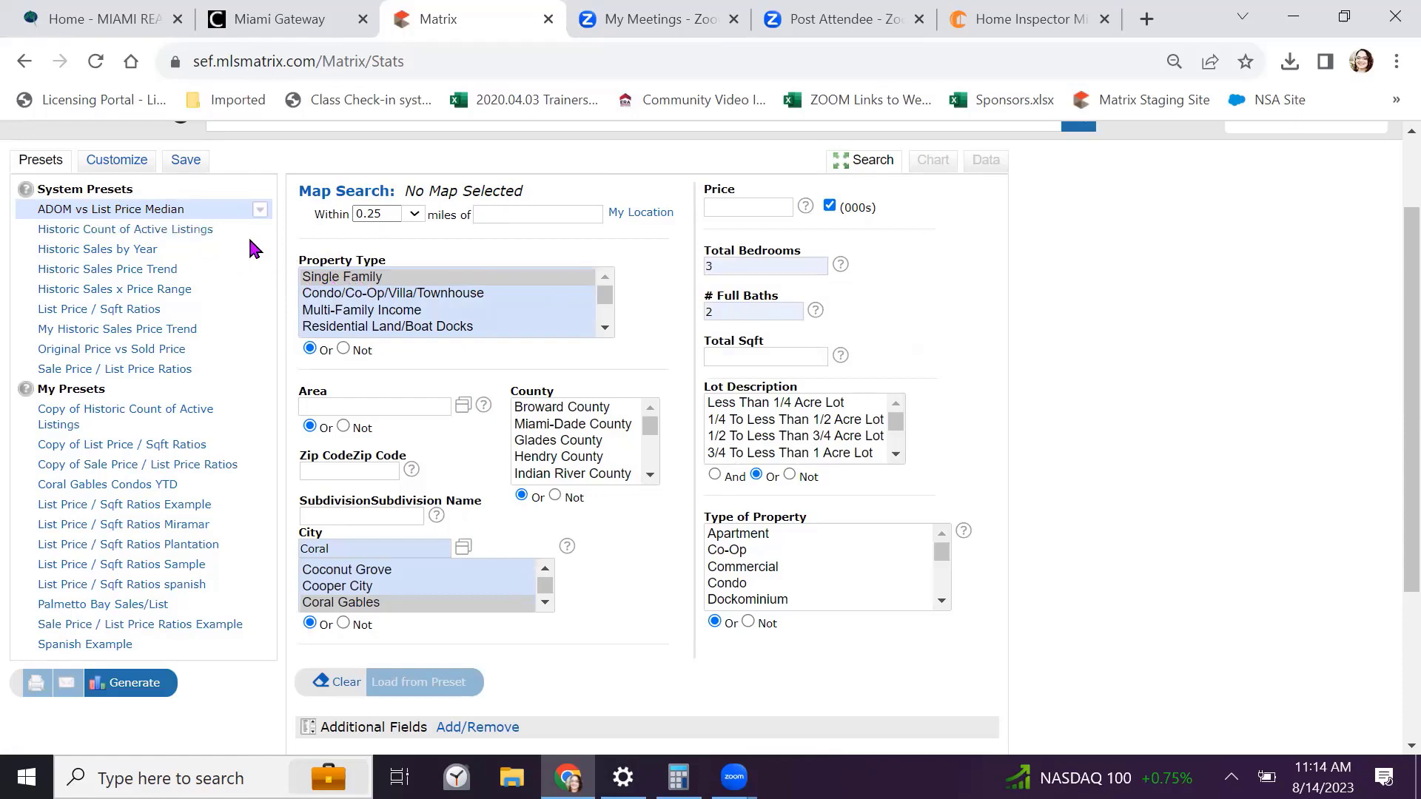
scroll(635, 281, down, 3)
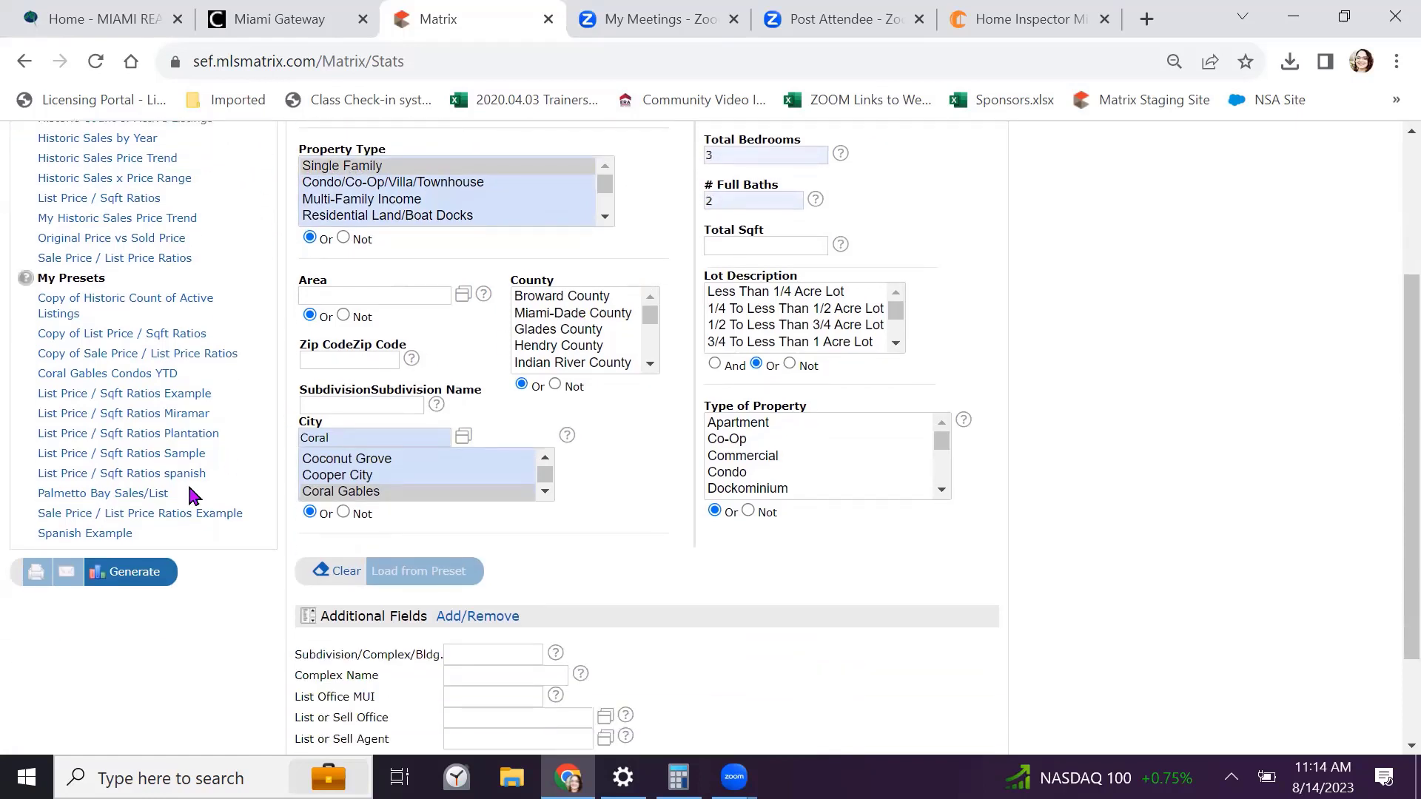
click(137, 573)
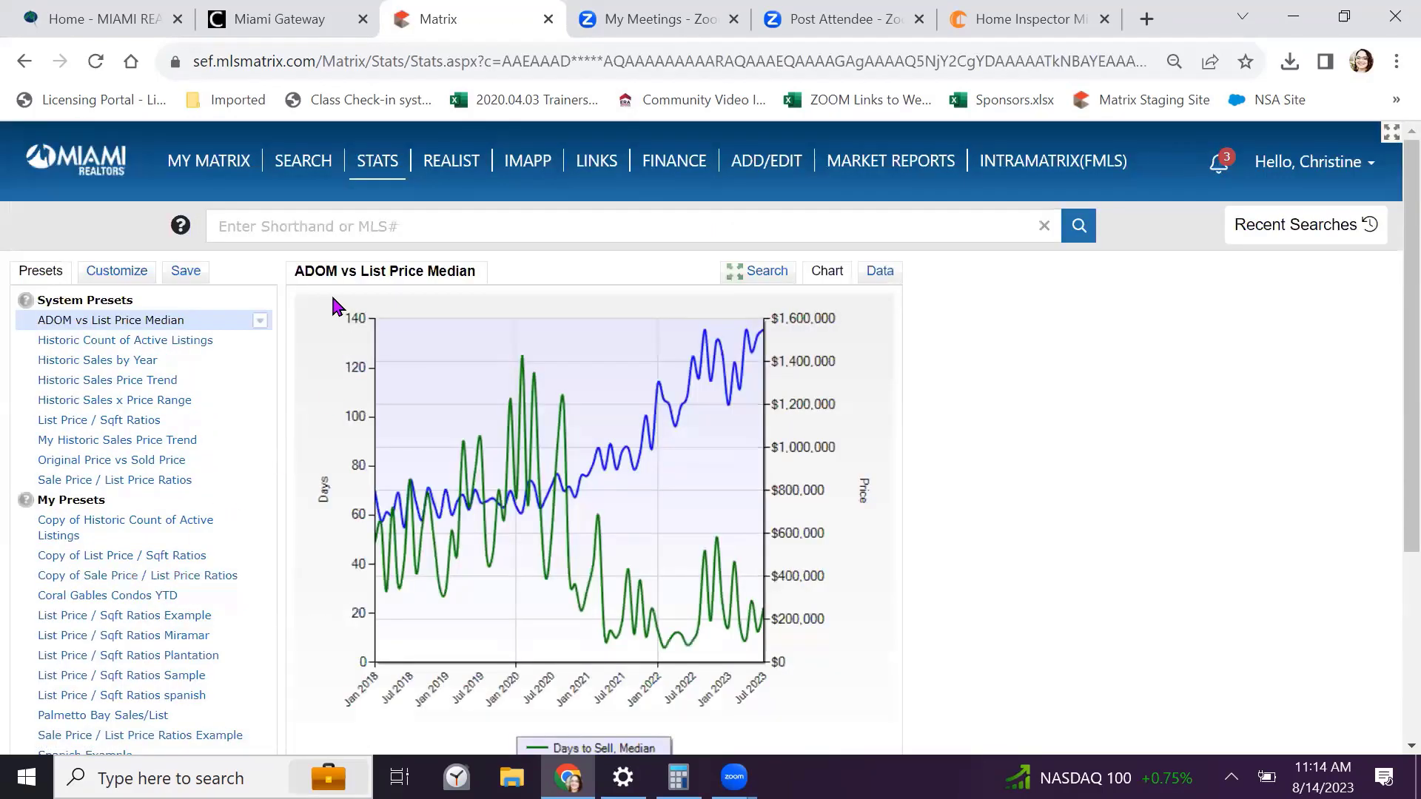
scroll(331, 308, down, 1)
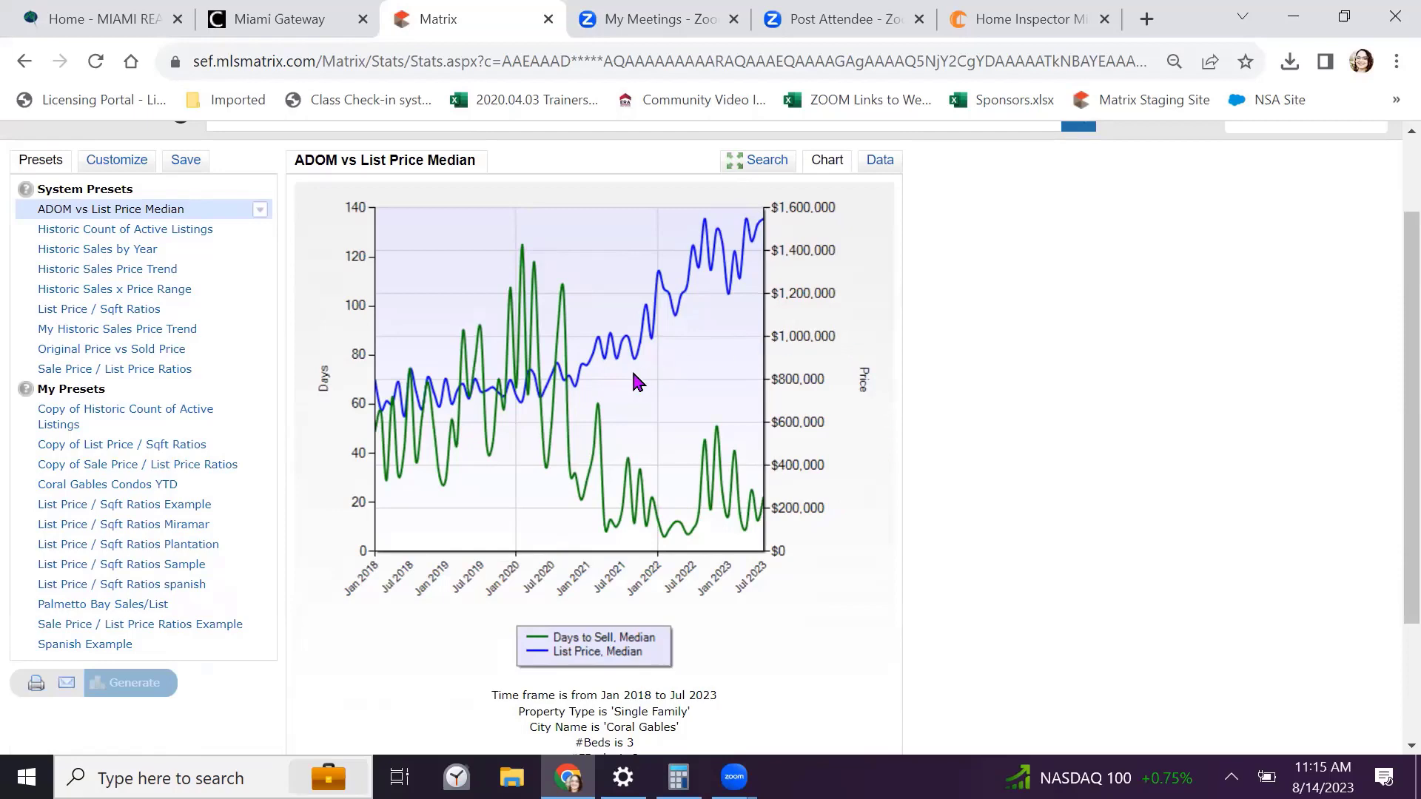
scroll(638, 381, down, 3)
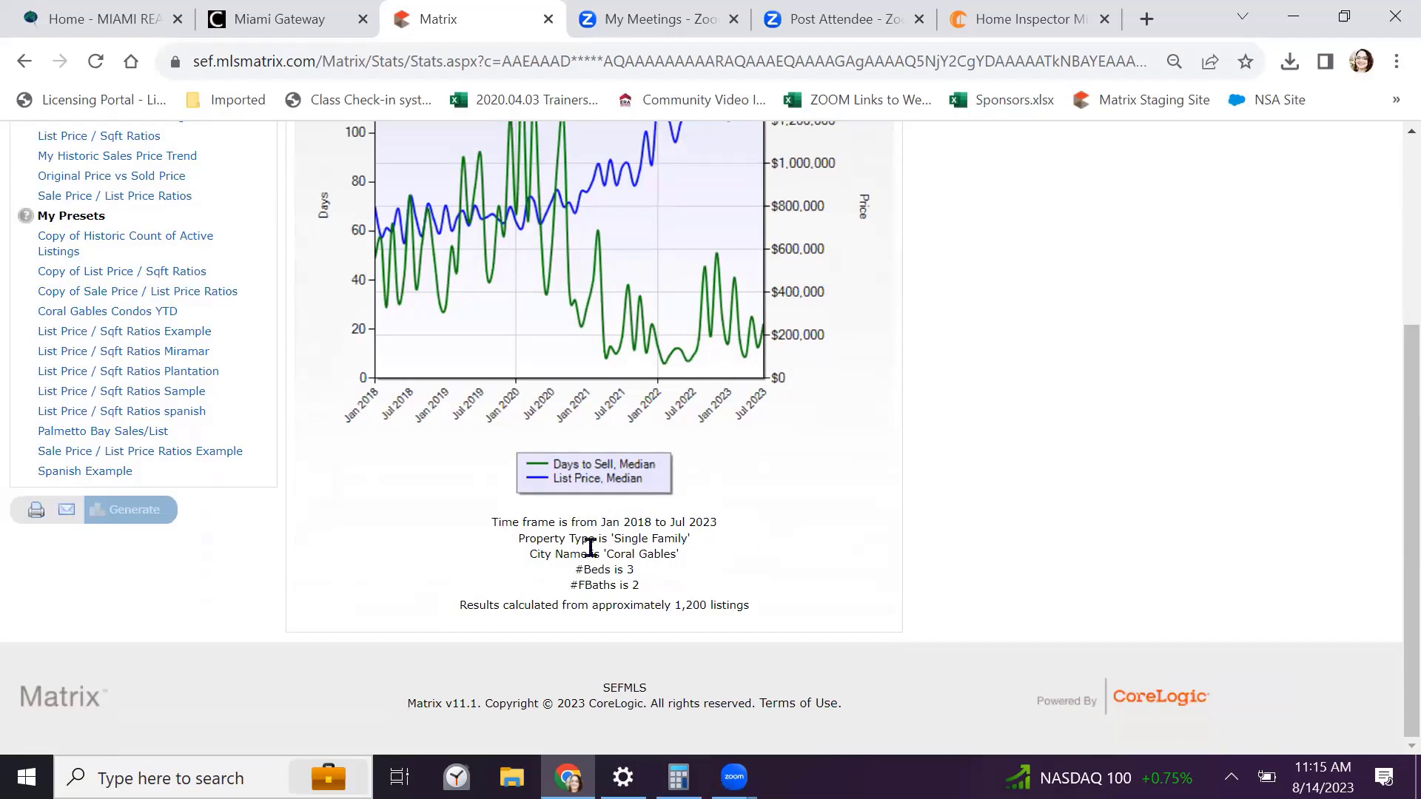
click(33, 518)
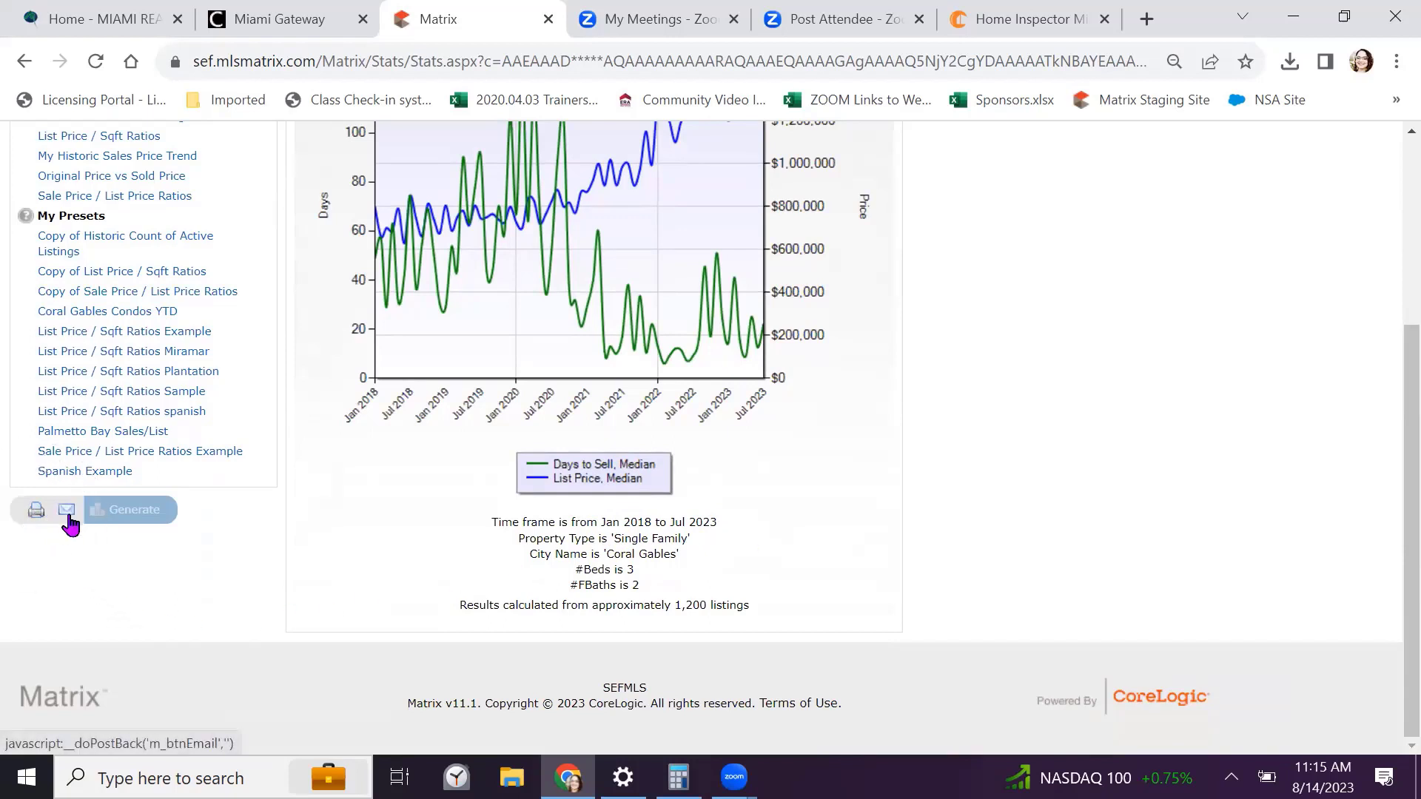
click(67, 521)
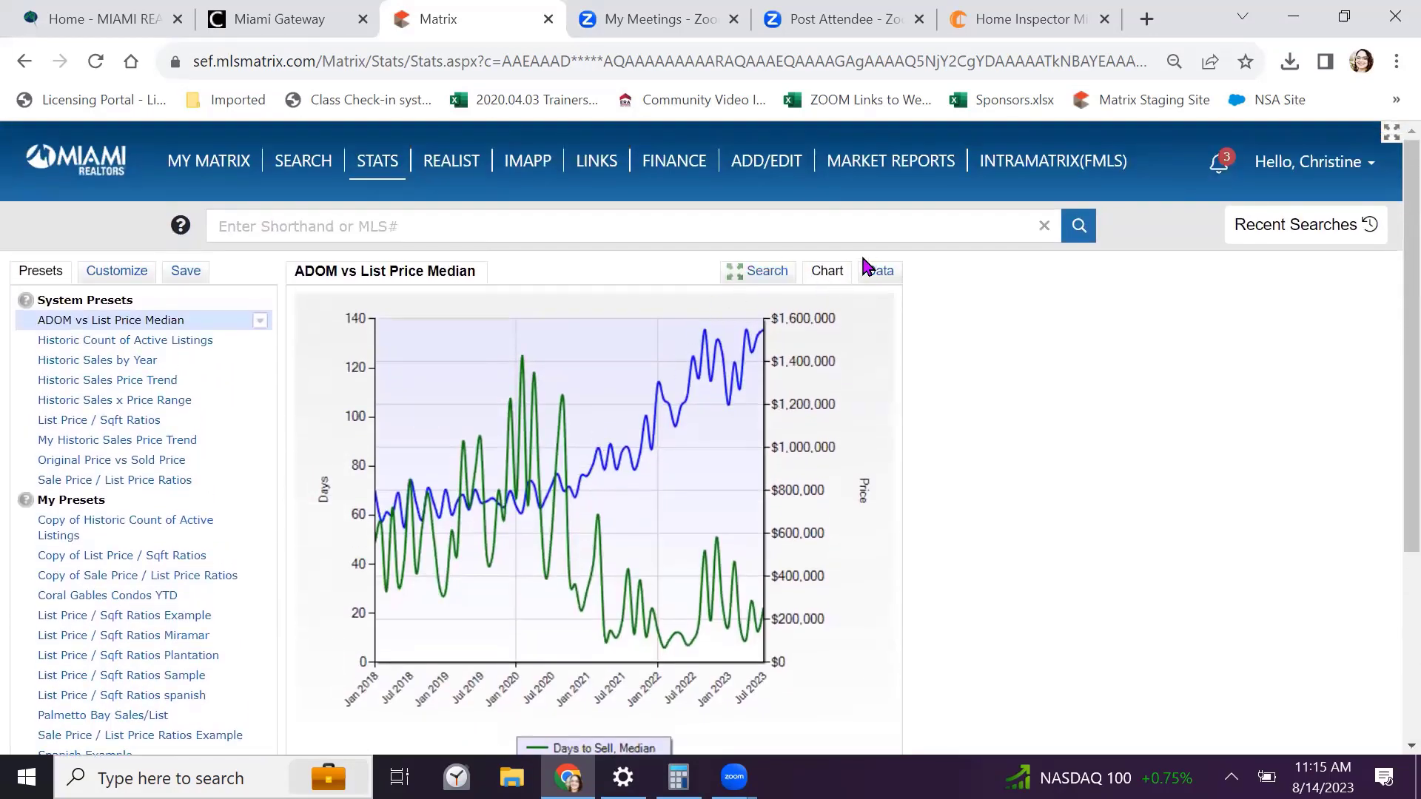
Switch to the Data table and review monthly ADOM and median list price through Jul 2023
click(877, 271)
scroll(938, 314, down, 1)
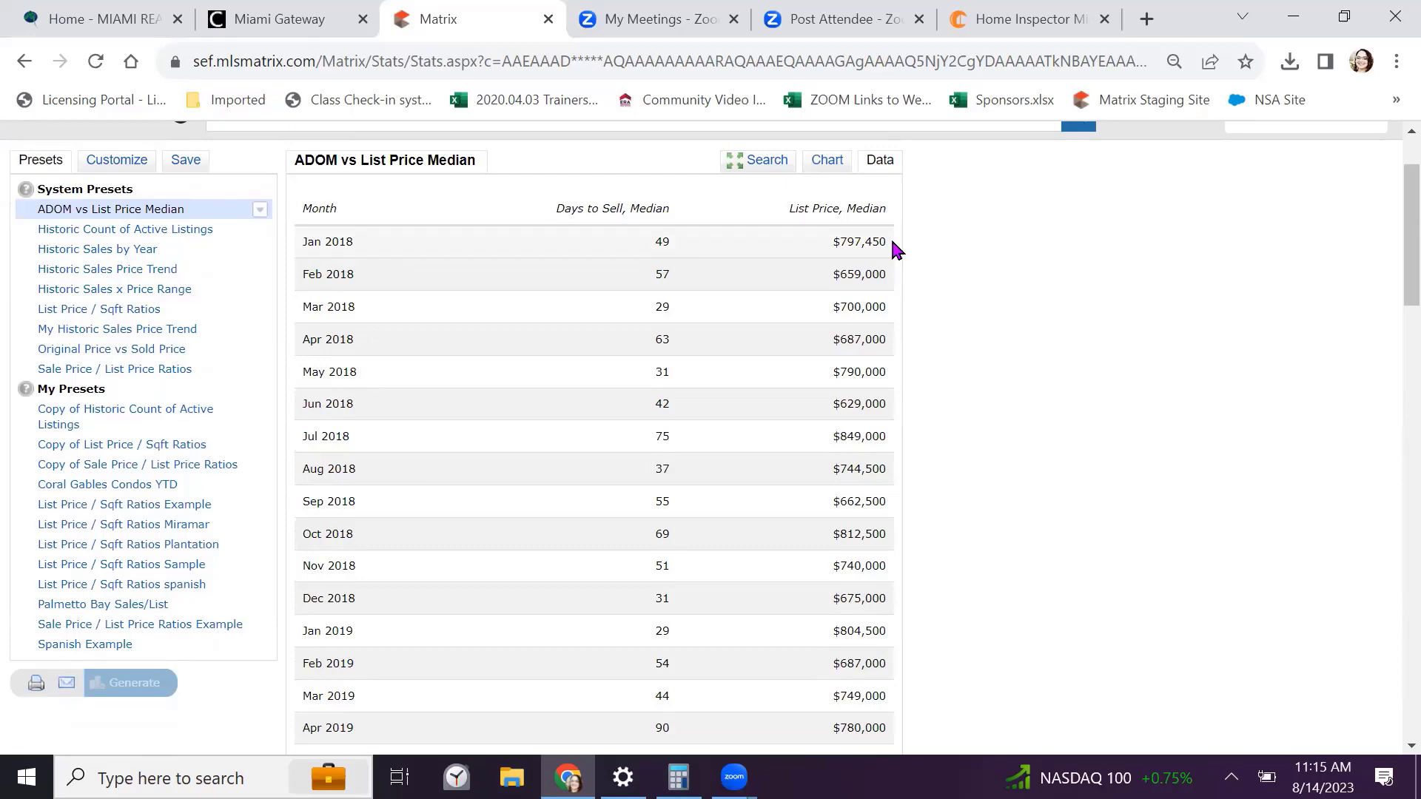
scroll(899, 253, down, 10)
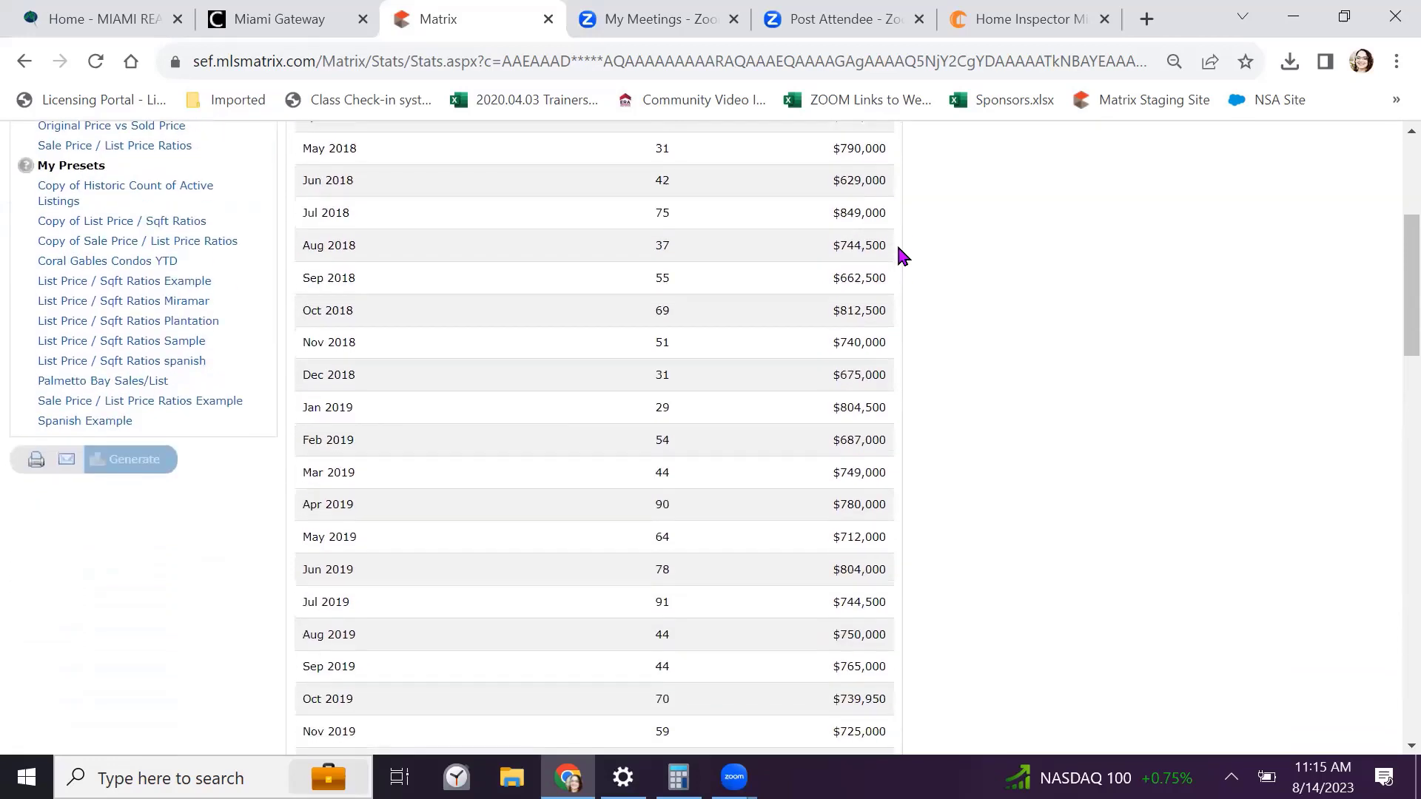
scroll(931, 283, down, 15)
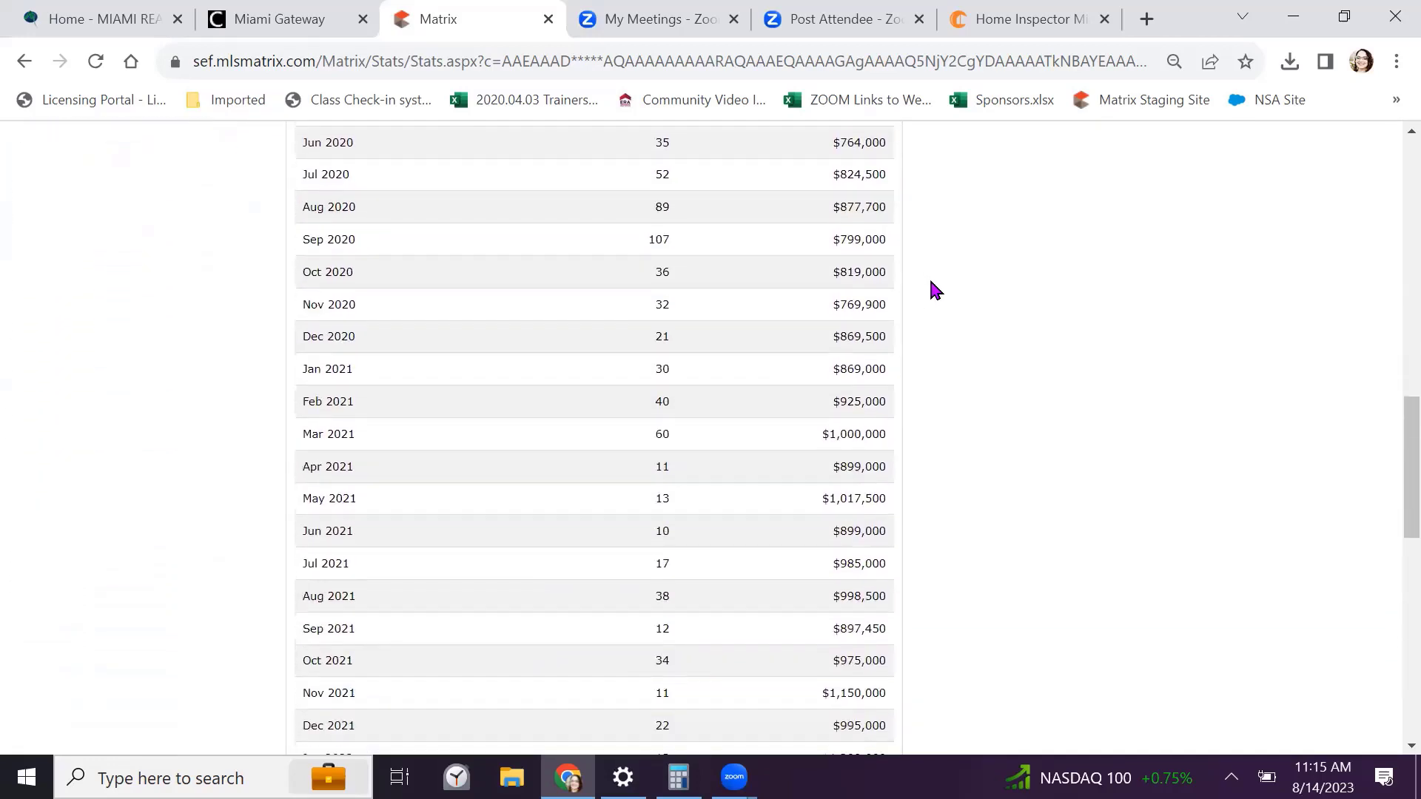
scroll(933, 288, down, 2)
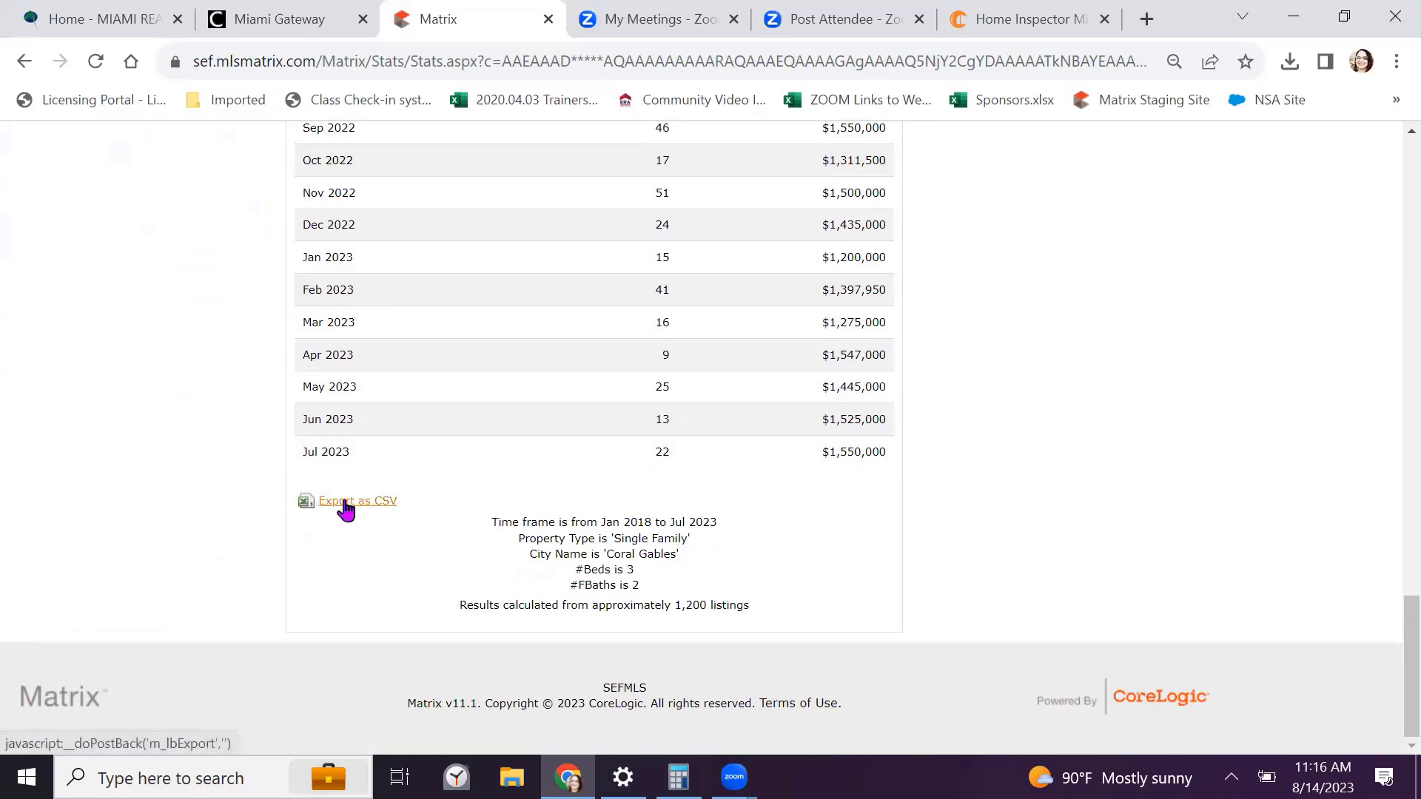
click(345, 509)
scroll(346, 509, up, 20)
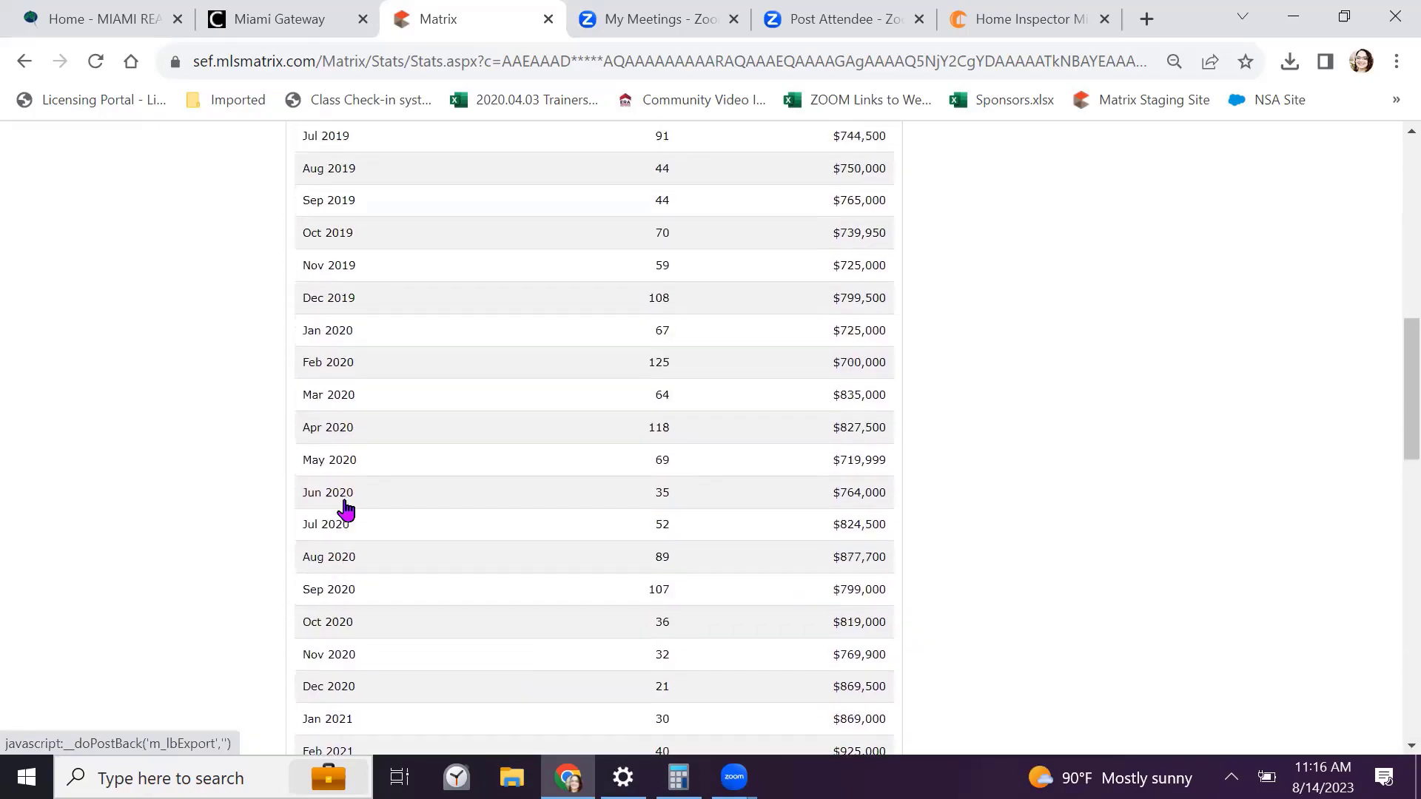
scroll(346, 509, up, 6)
scroll(337, 489, down, 4)
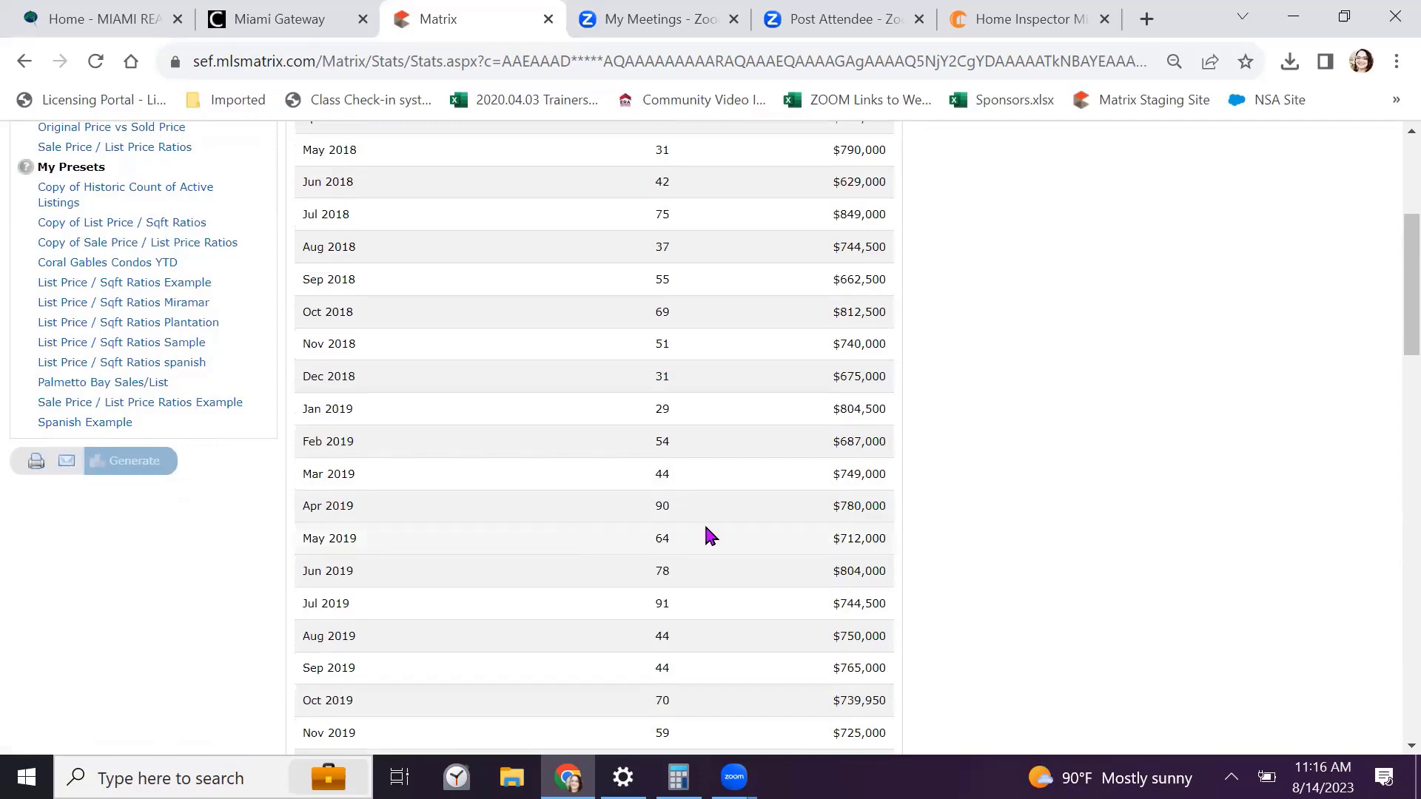
scroll(707, 534, up, 5)
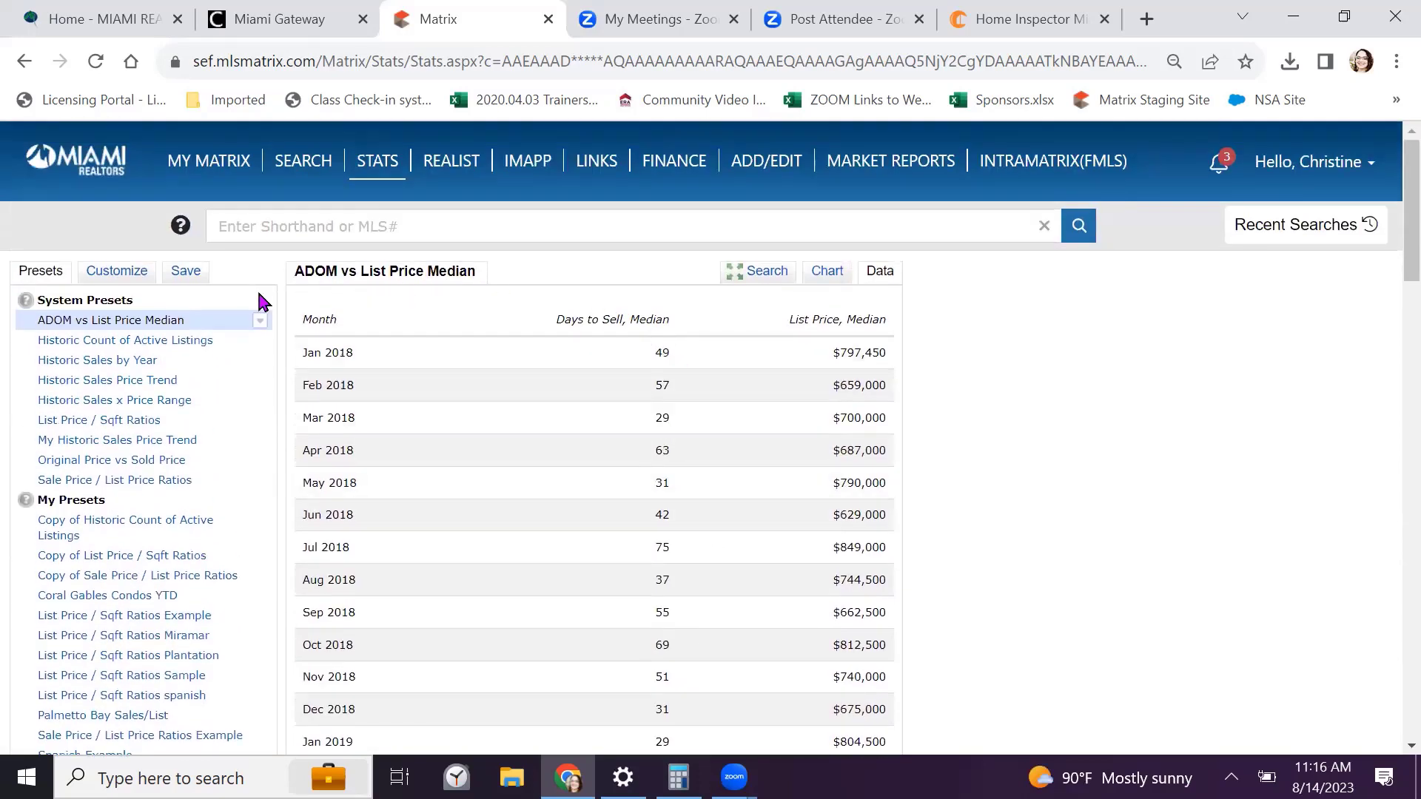
Chart Historic Count of Active Listings for the 3-bed Coral Gables homes, Jan 2018–Jul 2023
click(78, 344)
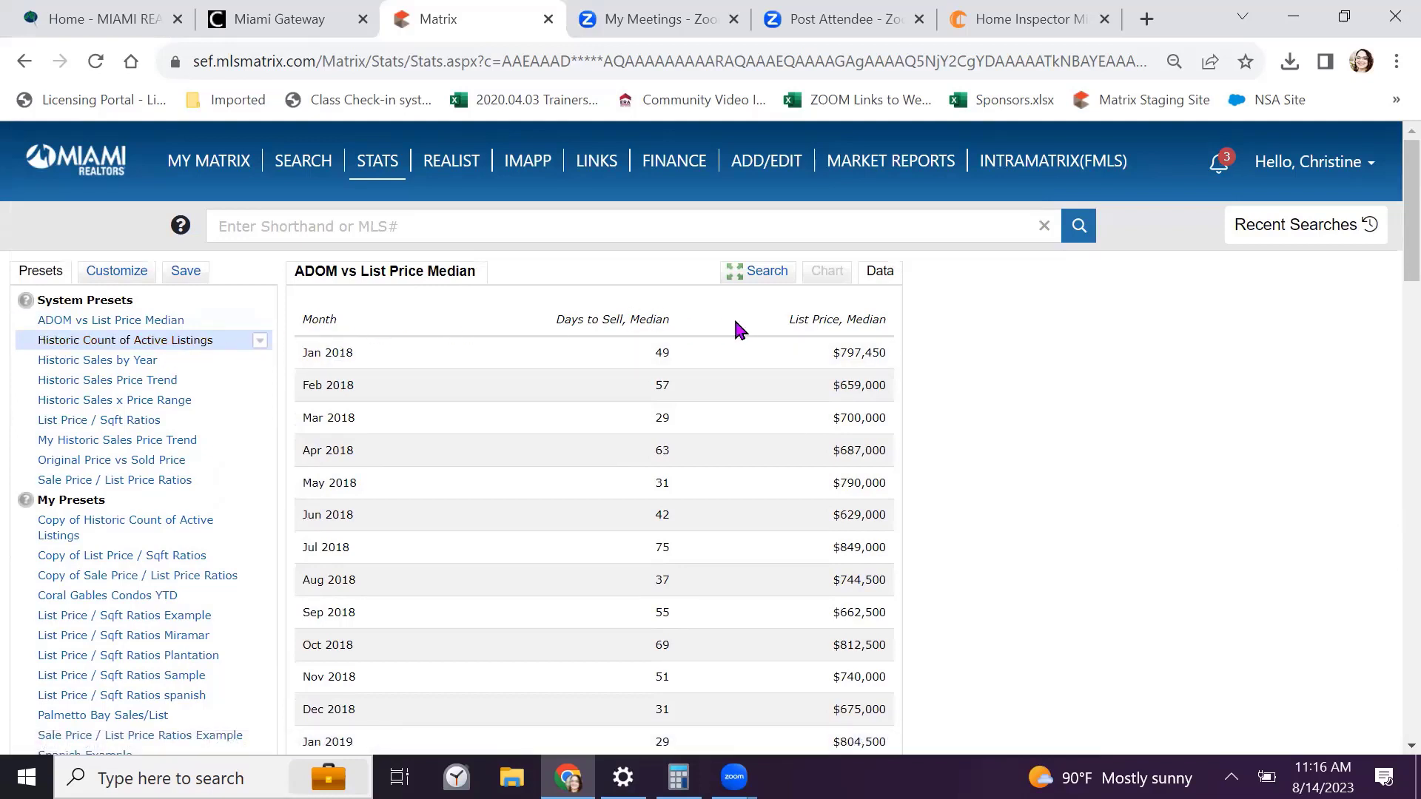
click(766, 271)
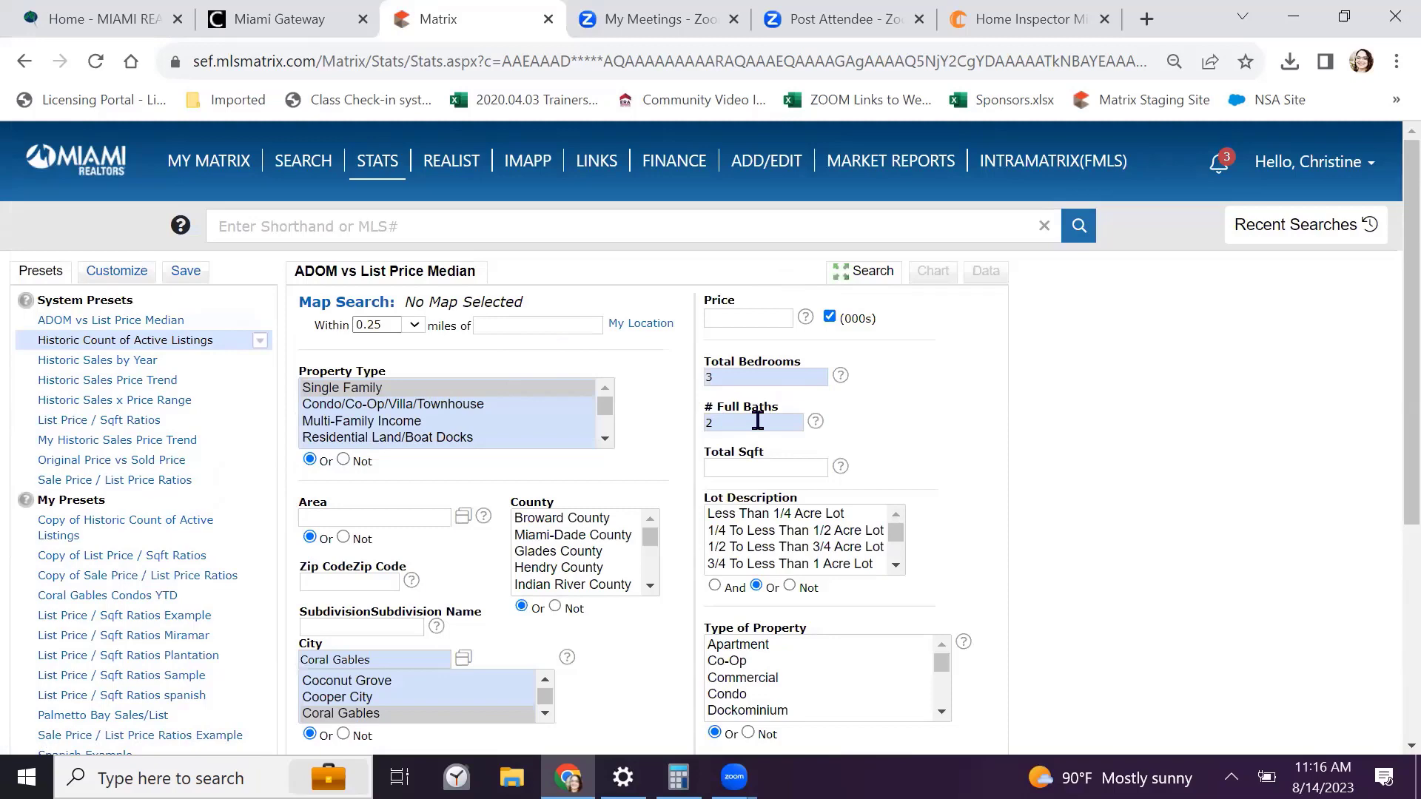
scroll(613, 366, down, 3)
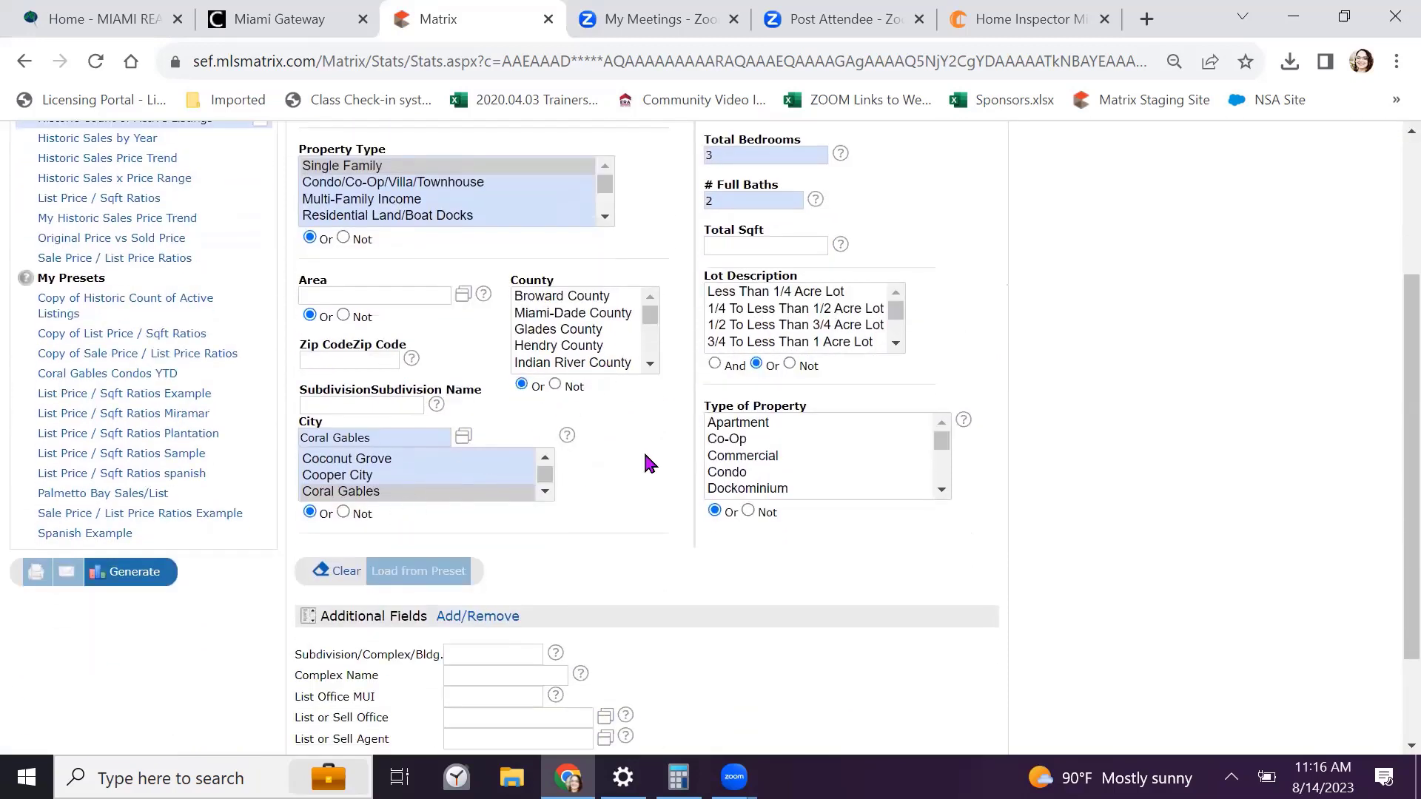
scroll(642, 452, up, 3)
scroll(15, 296, down, 3)
click(122, 572)
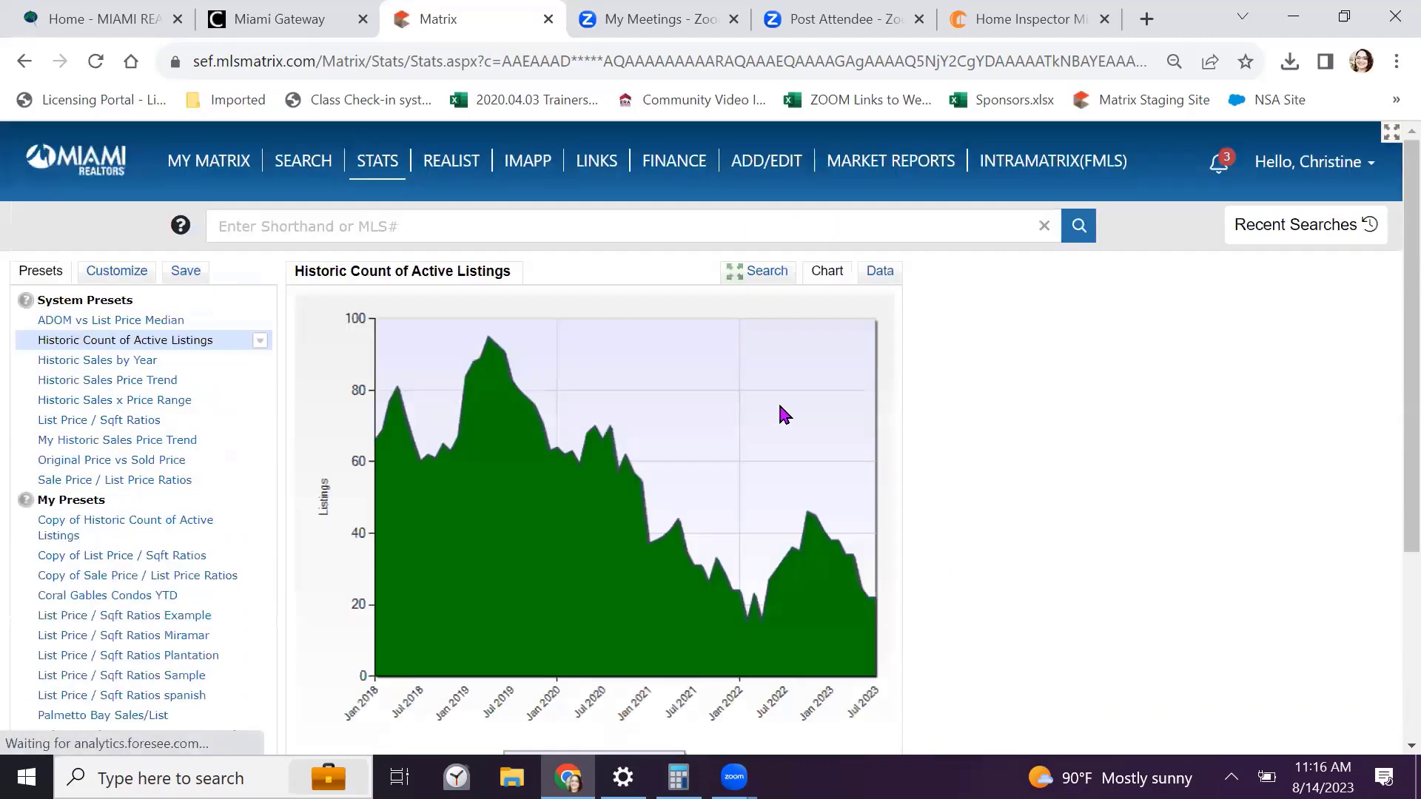
scroll(568, 427, down, 2)
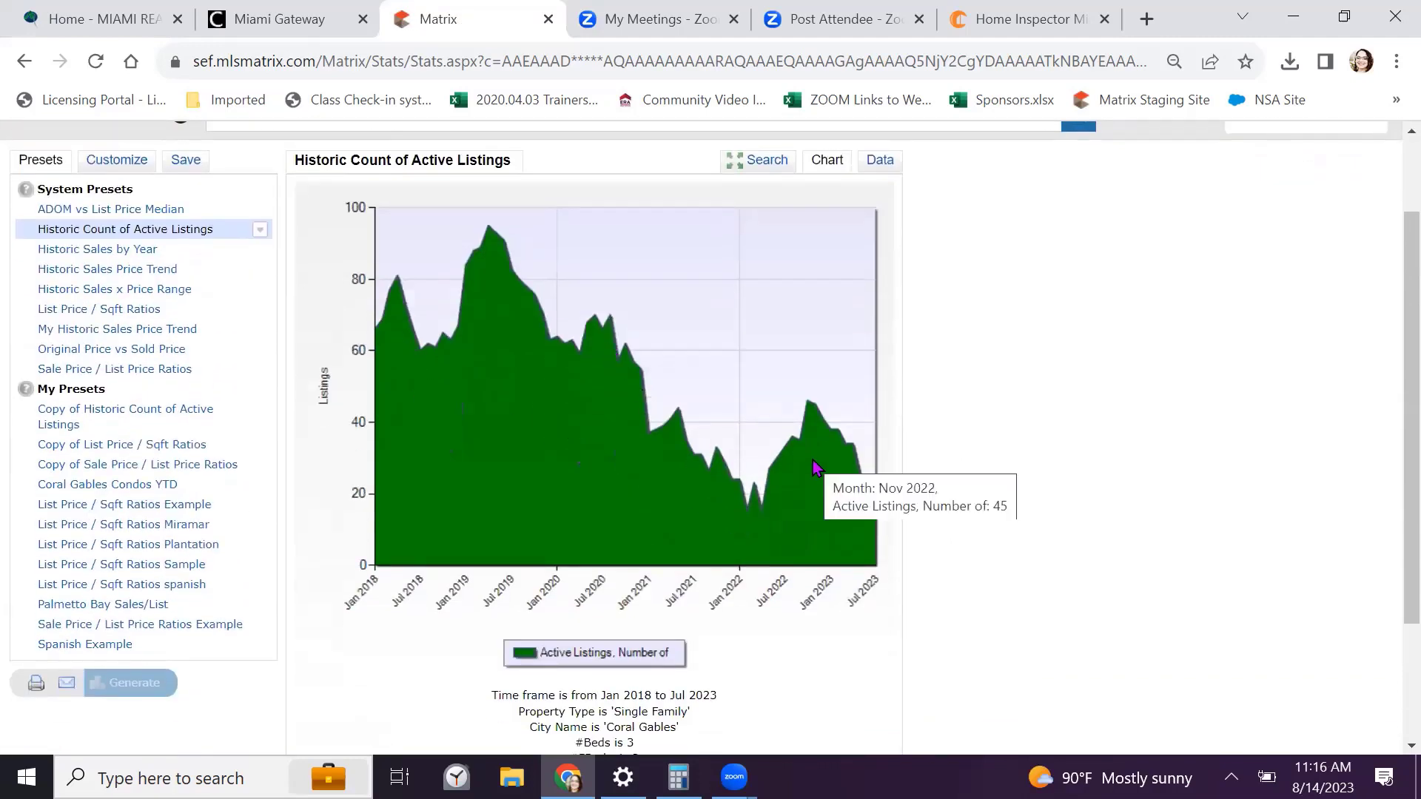
scroll(818, 465, up, 2)
click(879, 272)
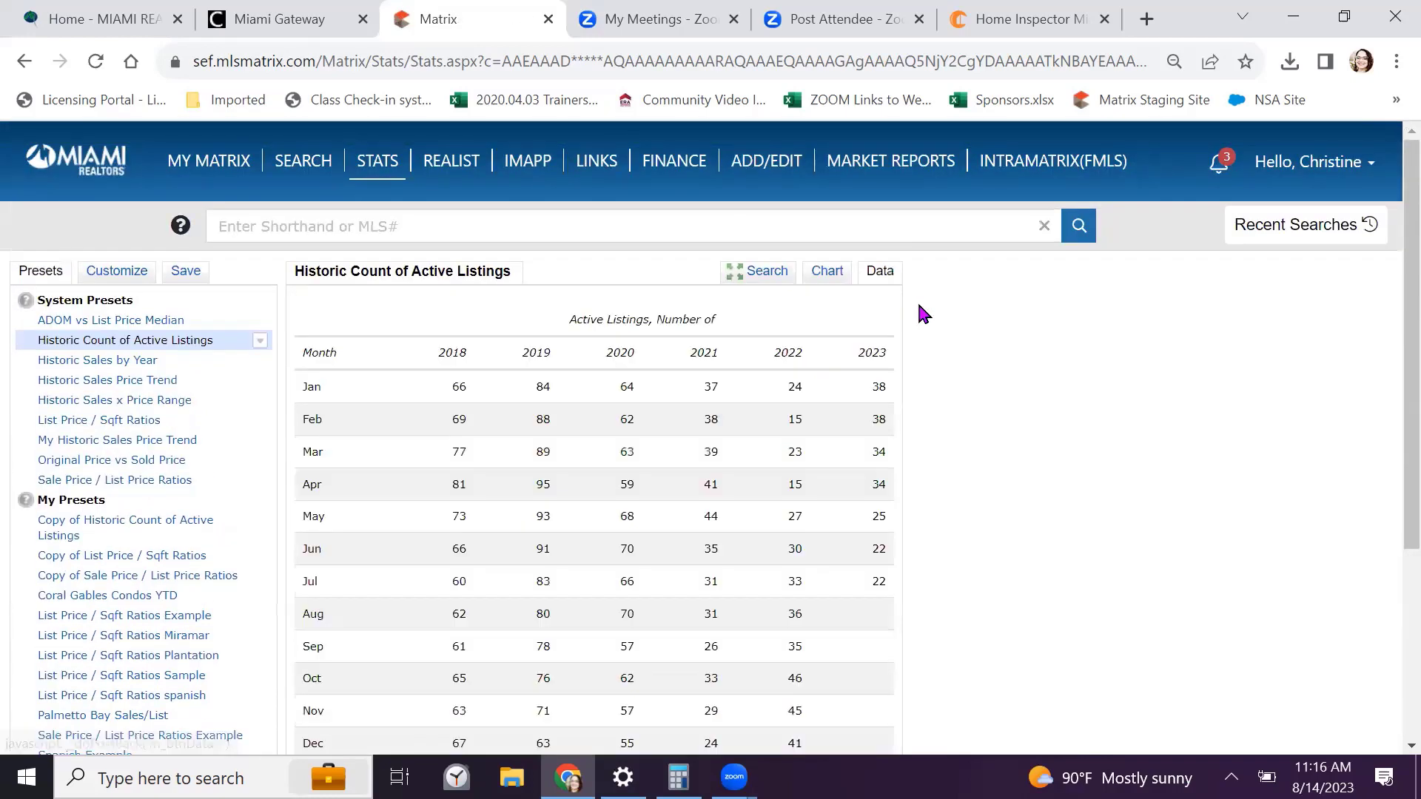
scroll(919, 310, down, 2)
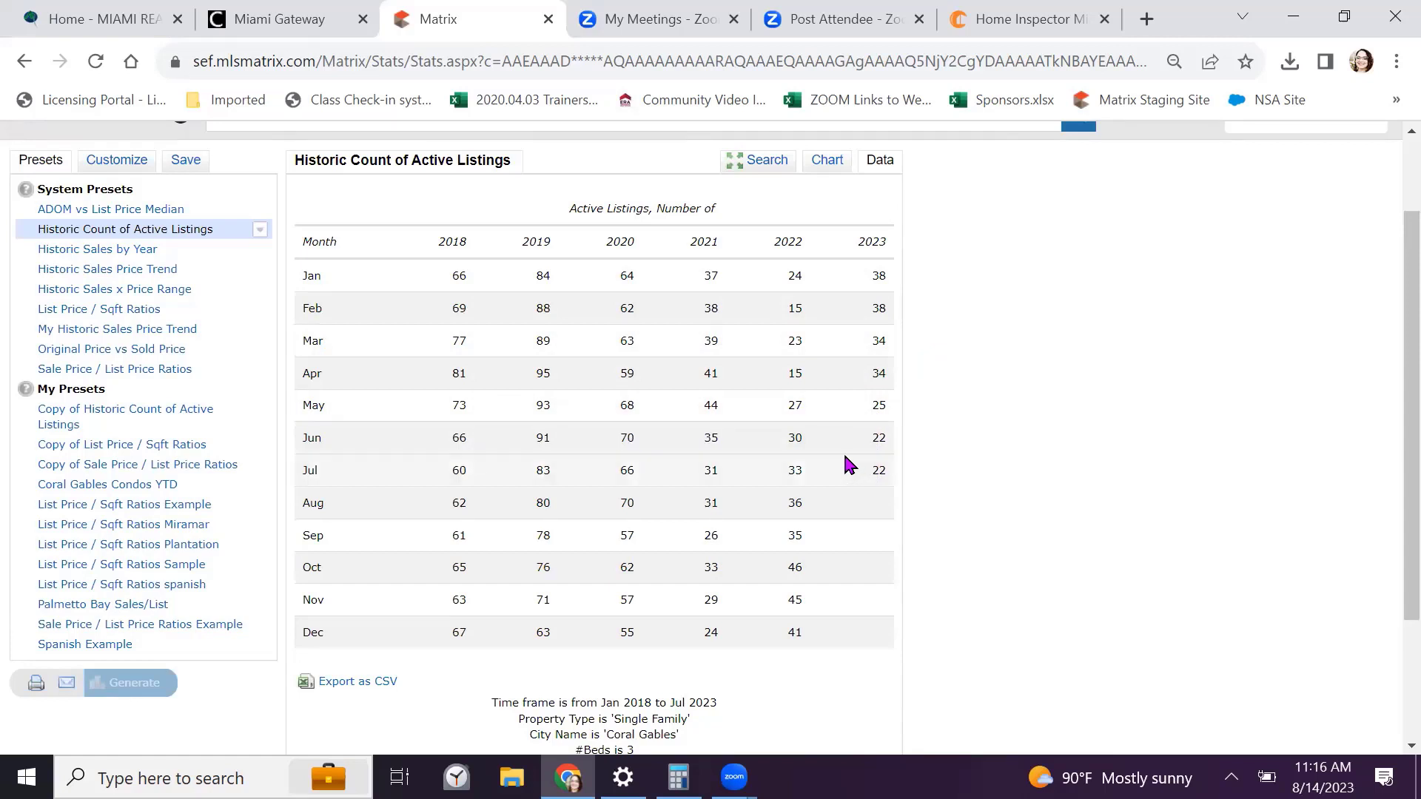
scroll(847, 466, down, 2)
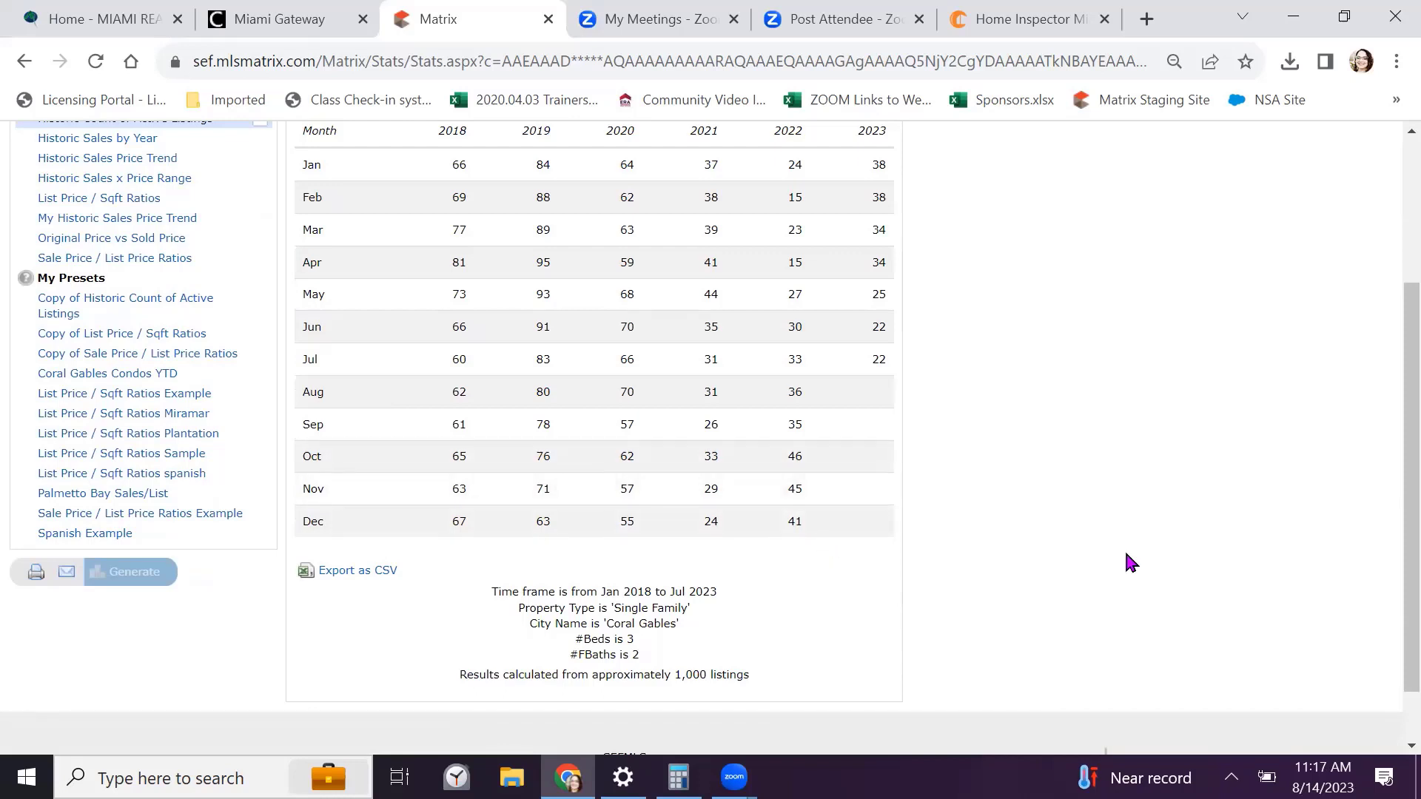
scroll(1125, 549, down, 1)
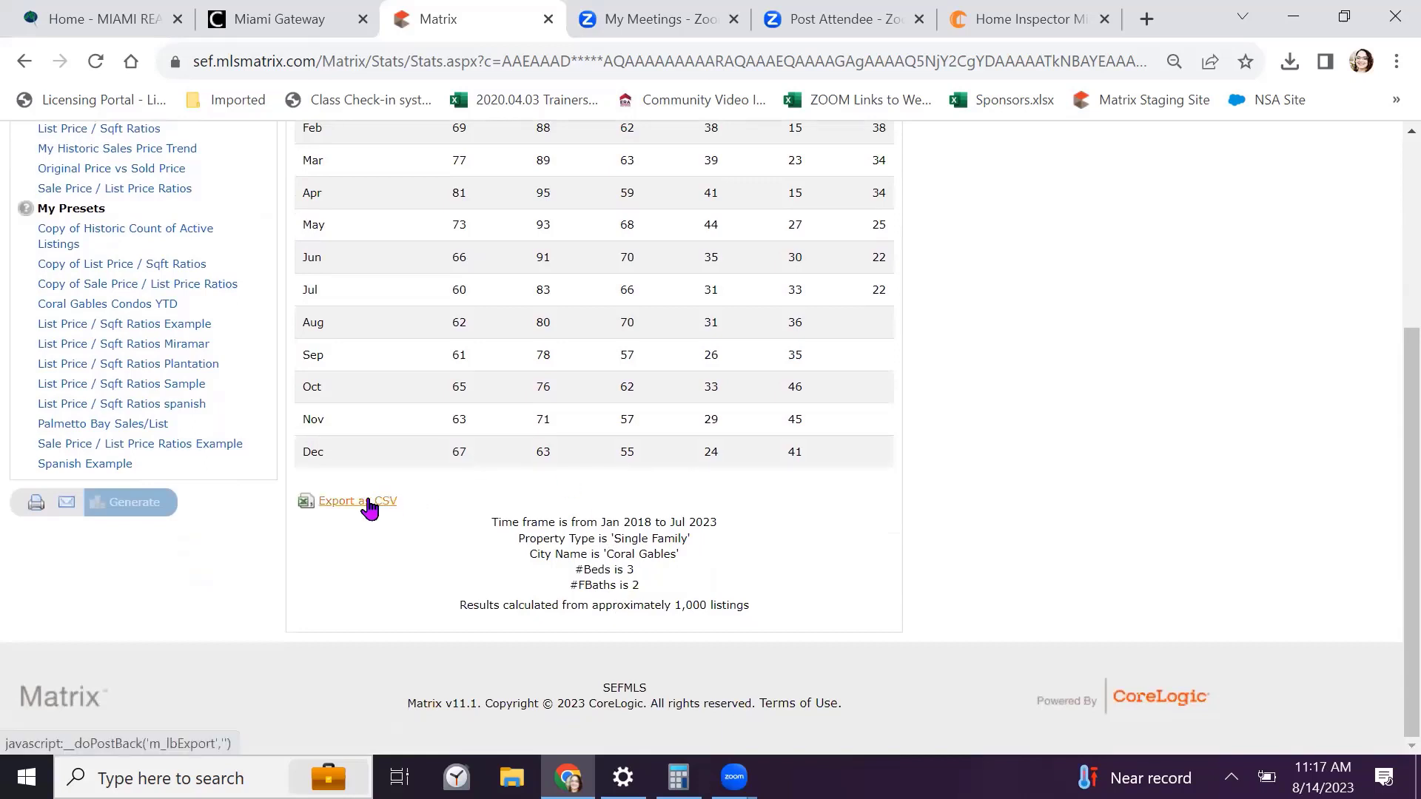
scroll(926, 449, up, 2)
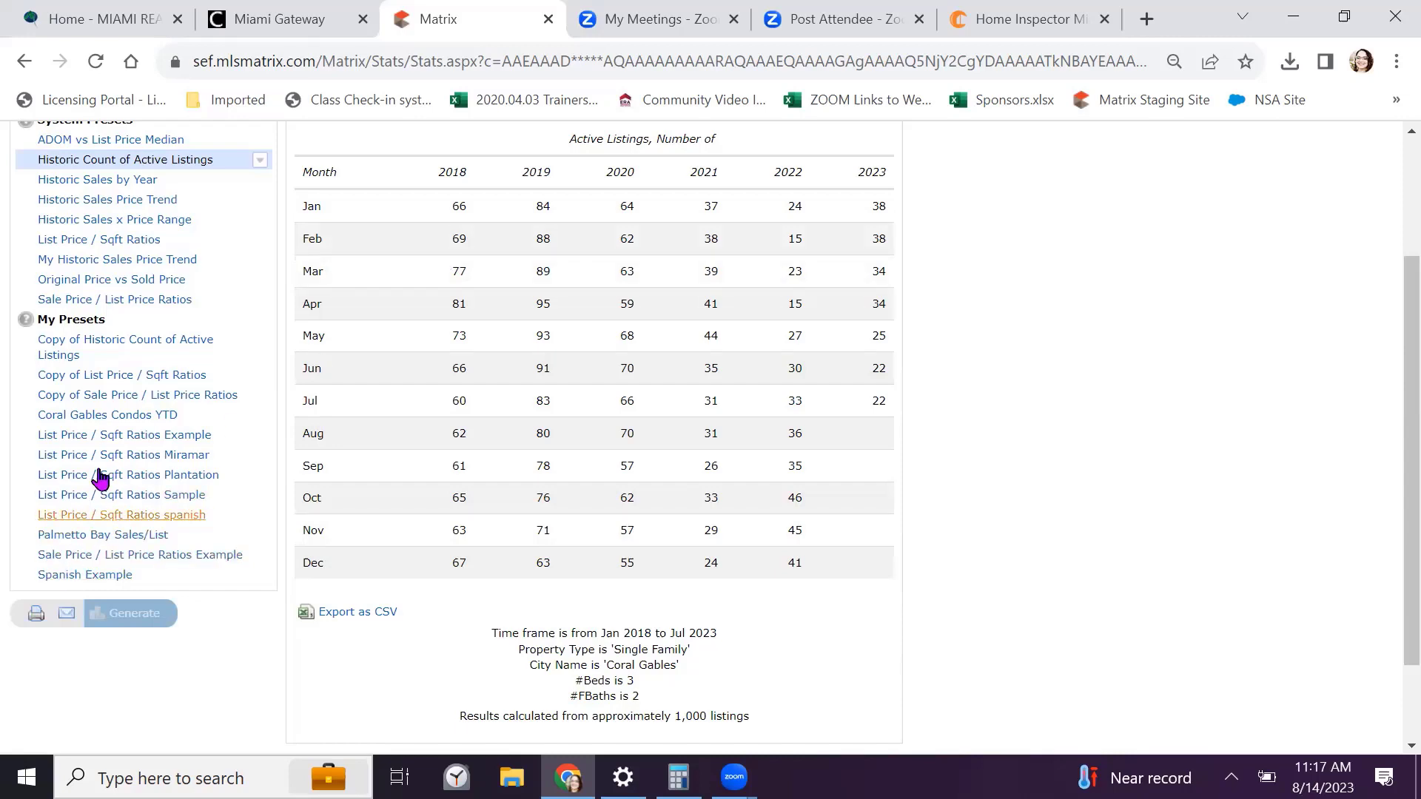
scroll(106, 421, up, 1)
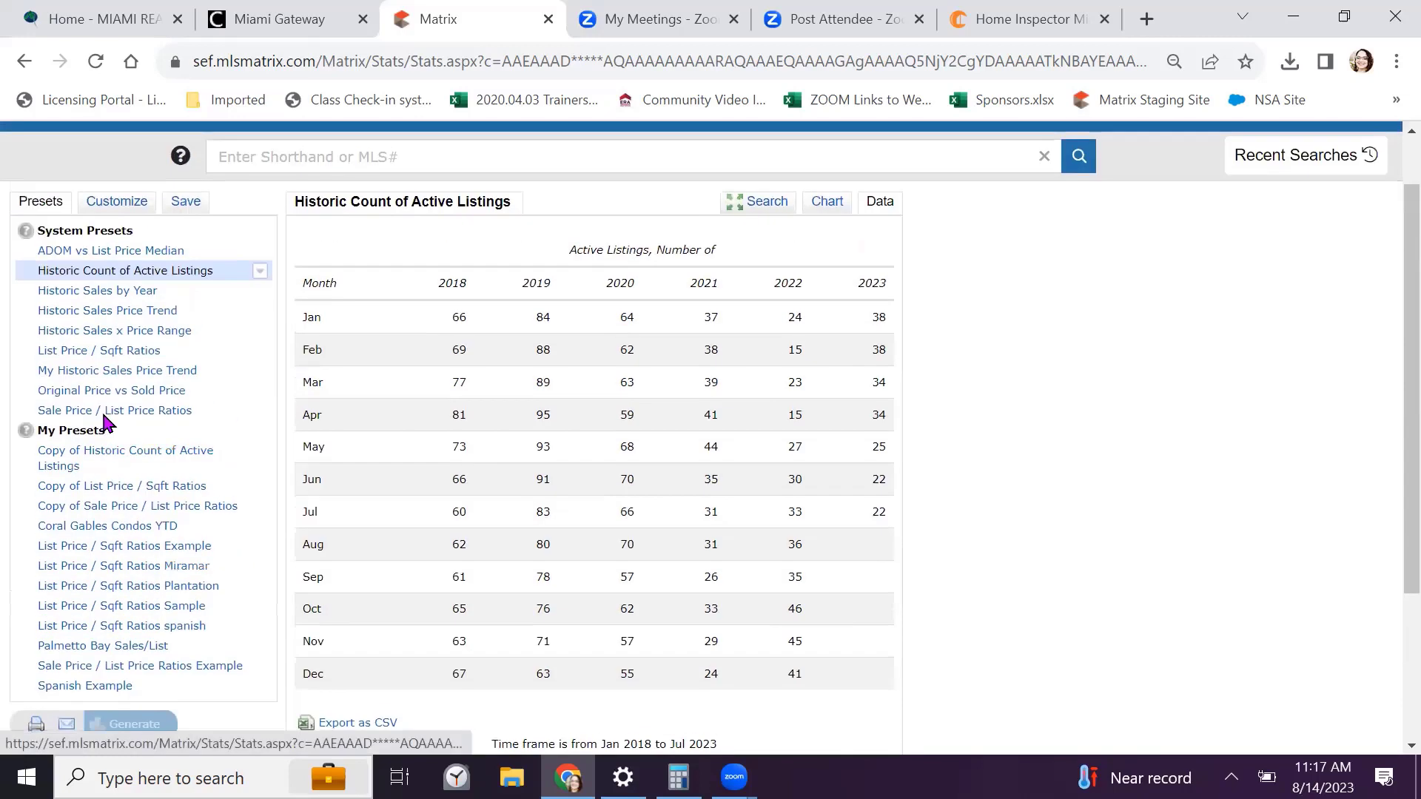
Generate the Historic Sales by Year table for 2017–2022, showing Jun 2022 at 20 sales
click(103, 294)
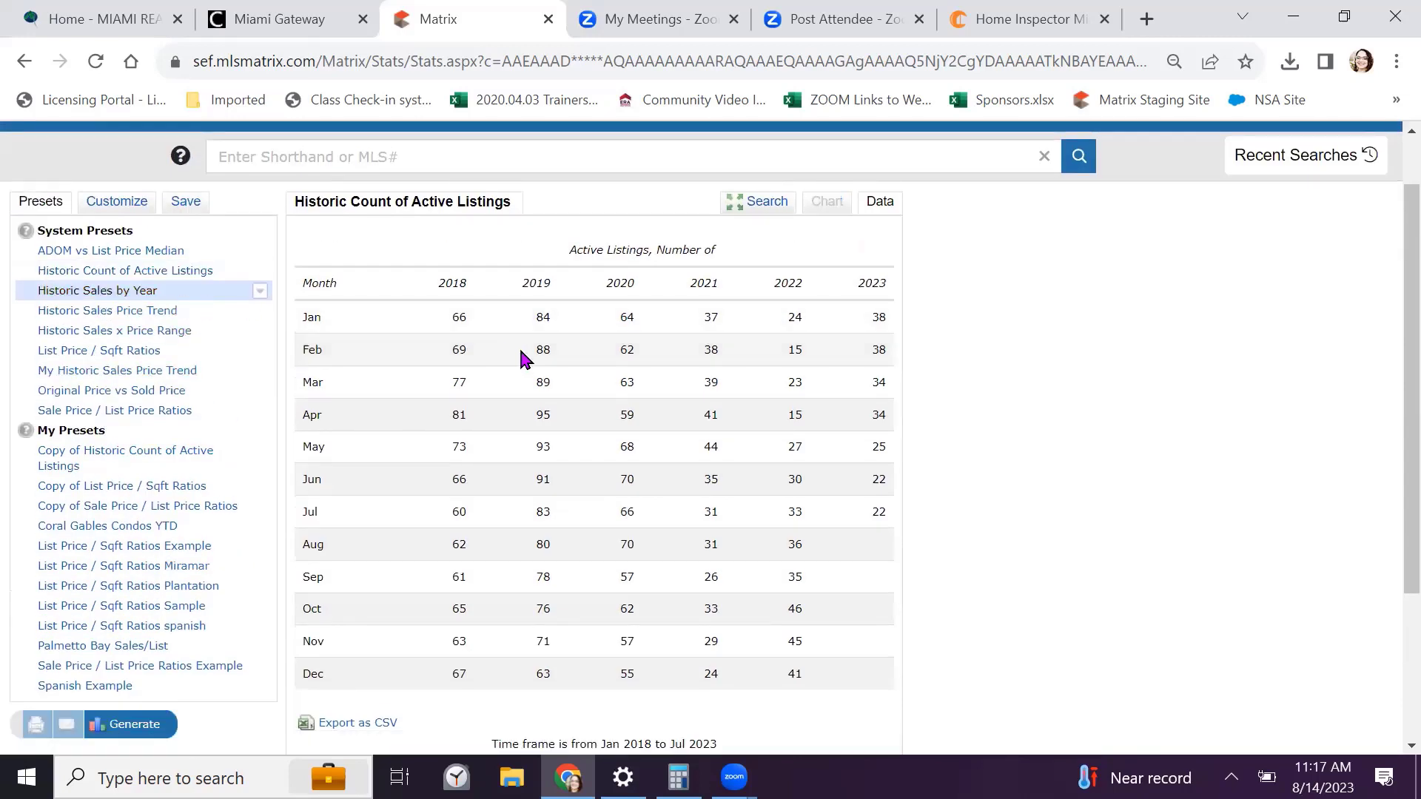
scroll(238, 375, down, 3)
click(136, 504)
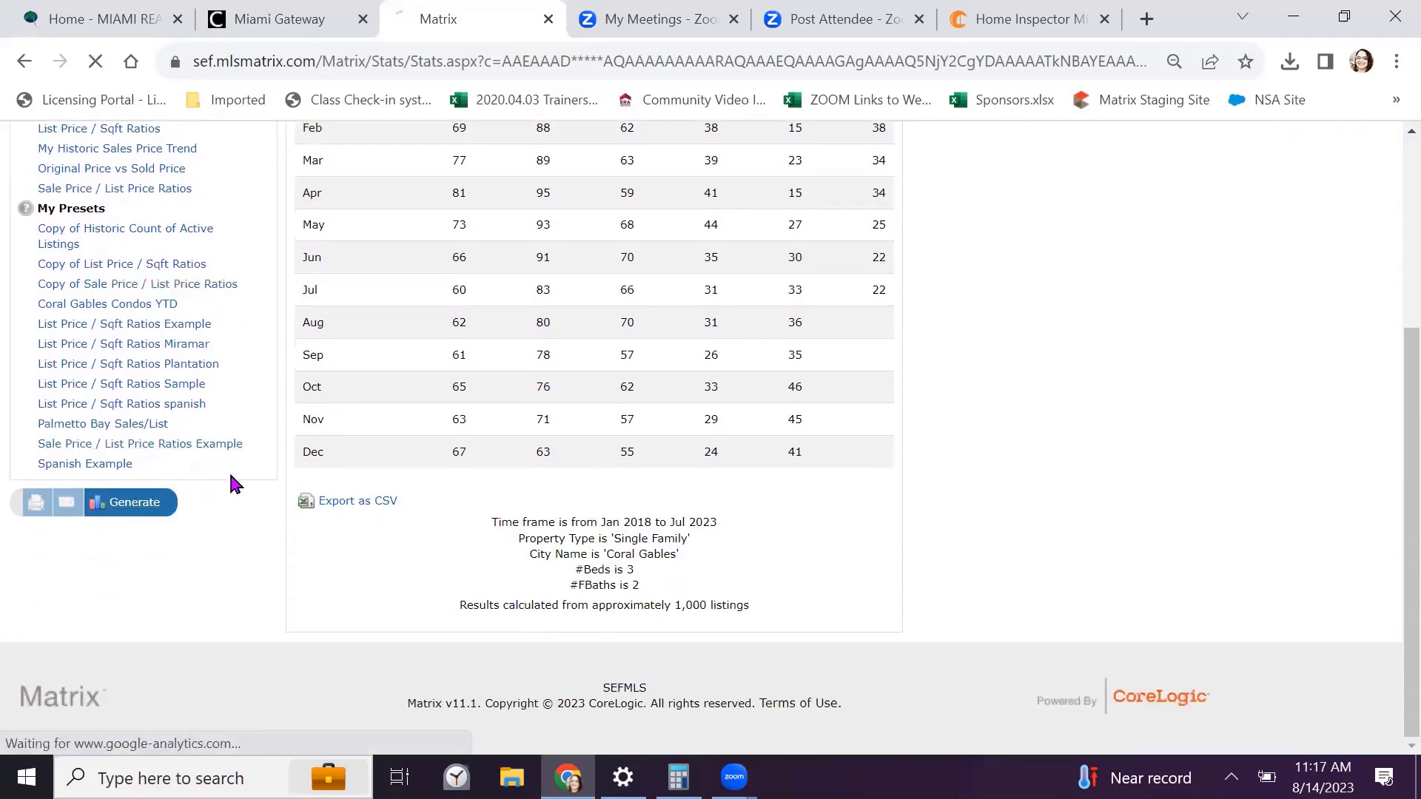
scroll(1001, 392, down, 3)
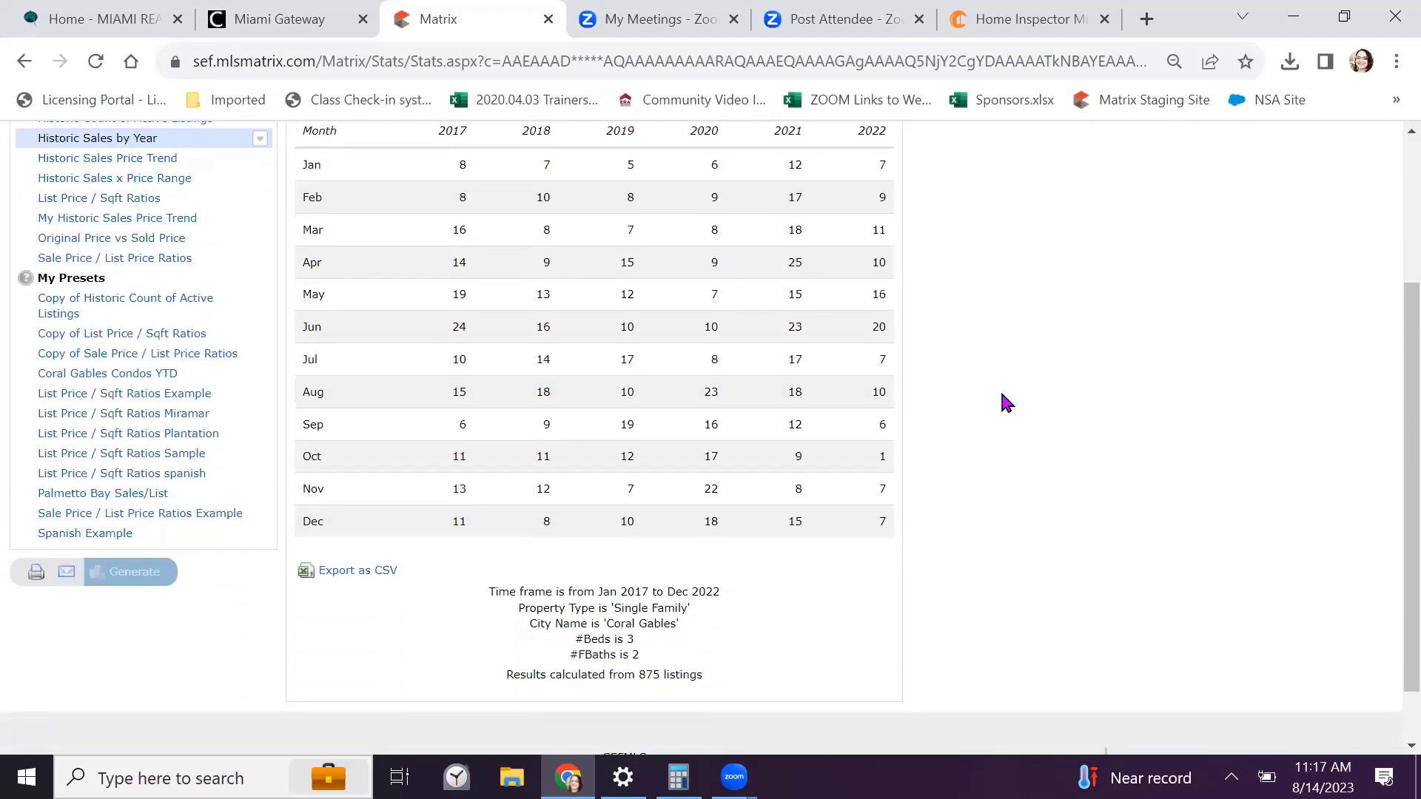
scroll(1001, 394, up, 2)
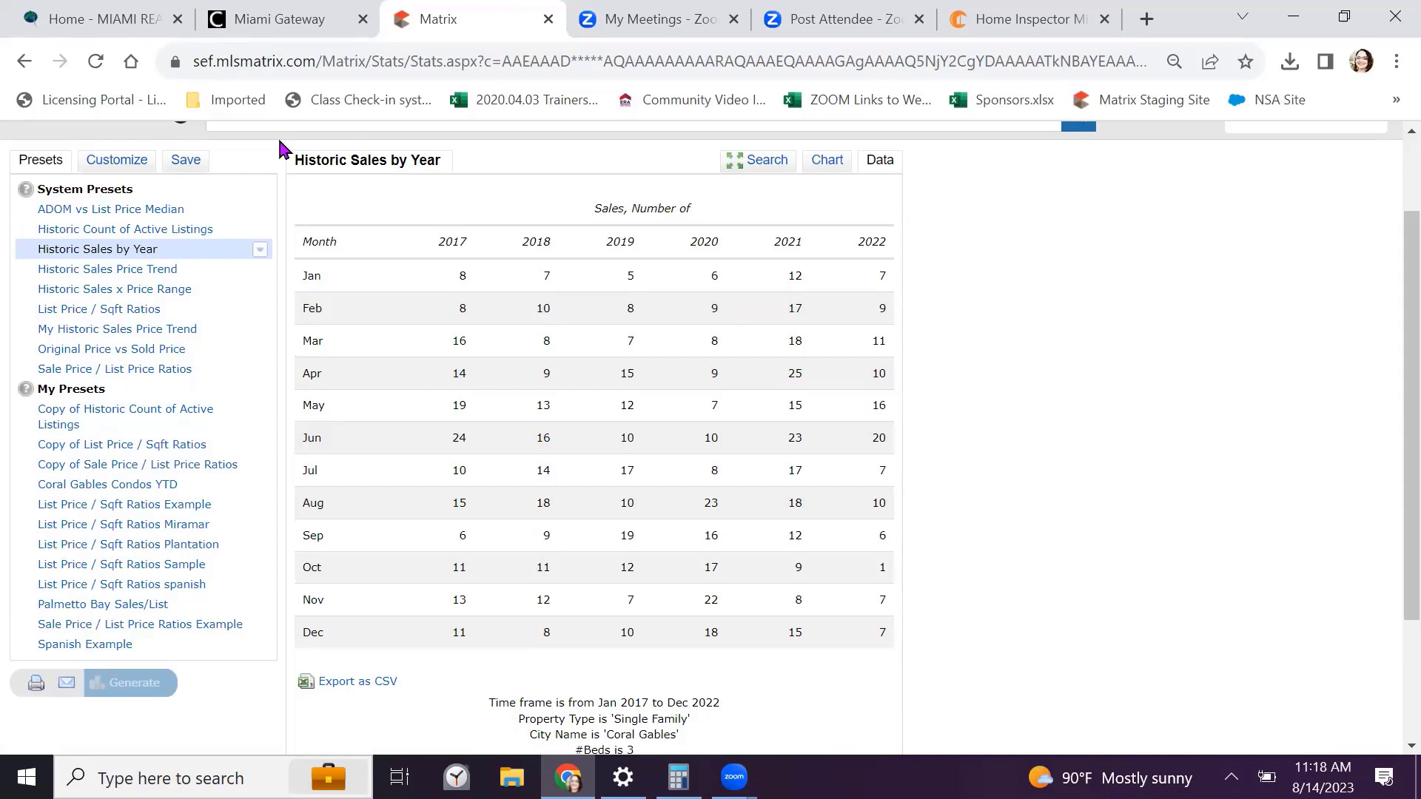
Generate and review the Historic Sales Price Trend table, Jan 2013–Jul 2023
click(123, 273)
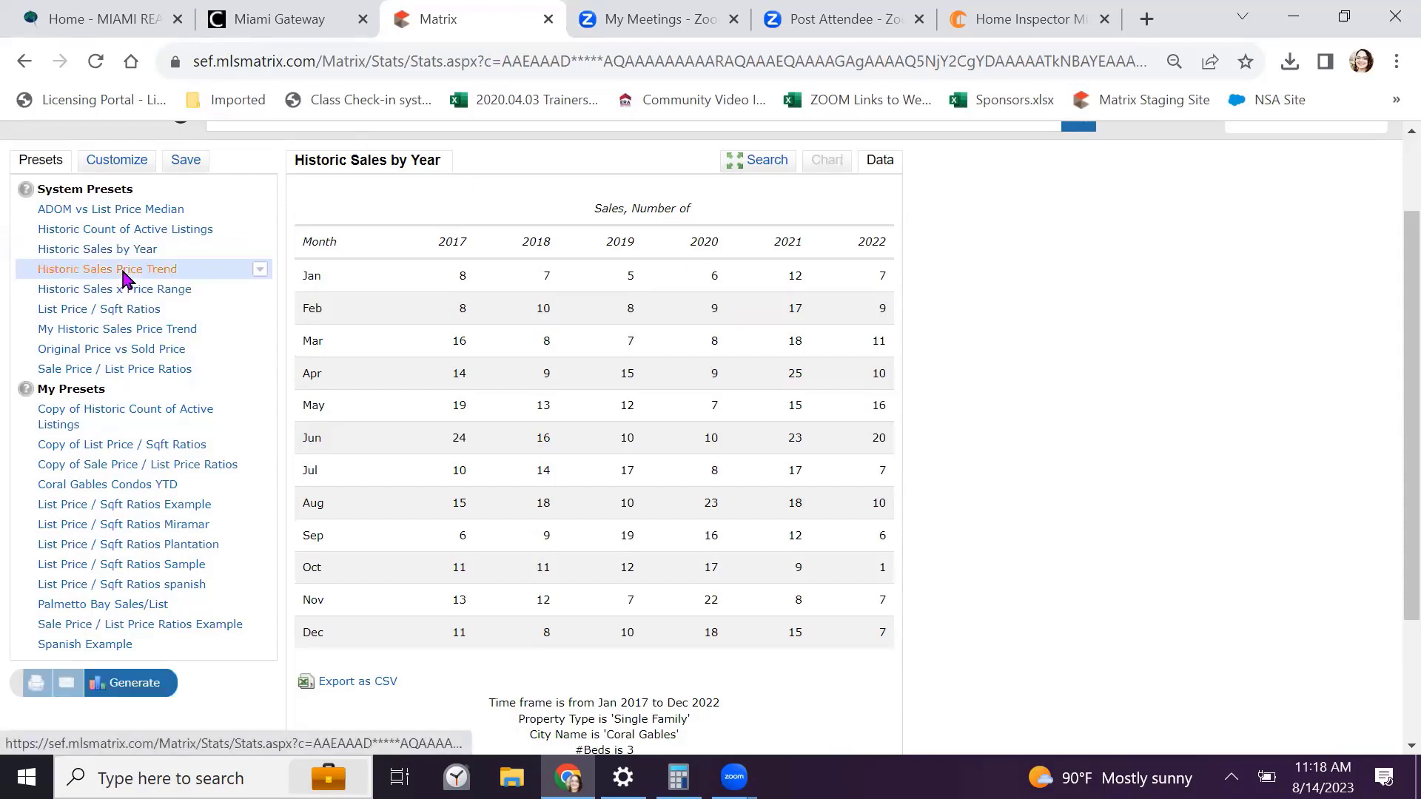
click(137, 675)
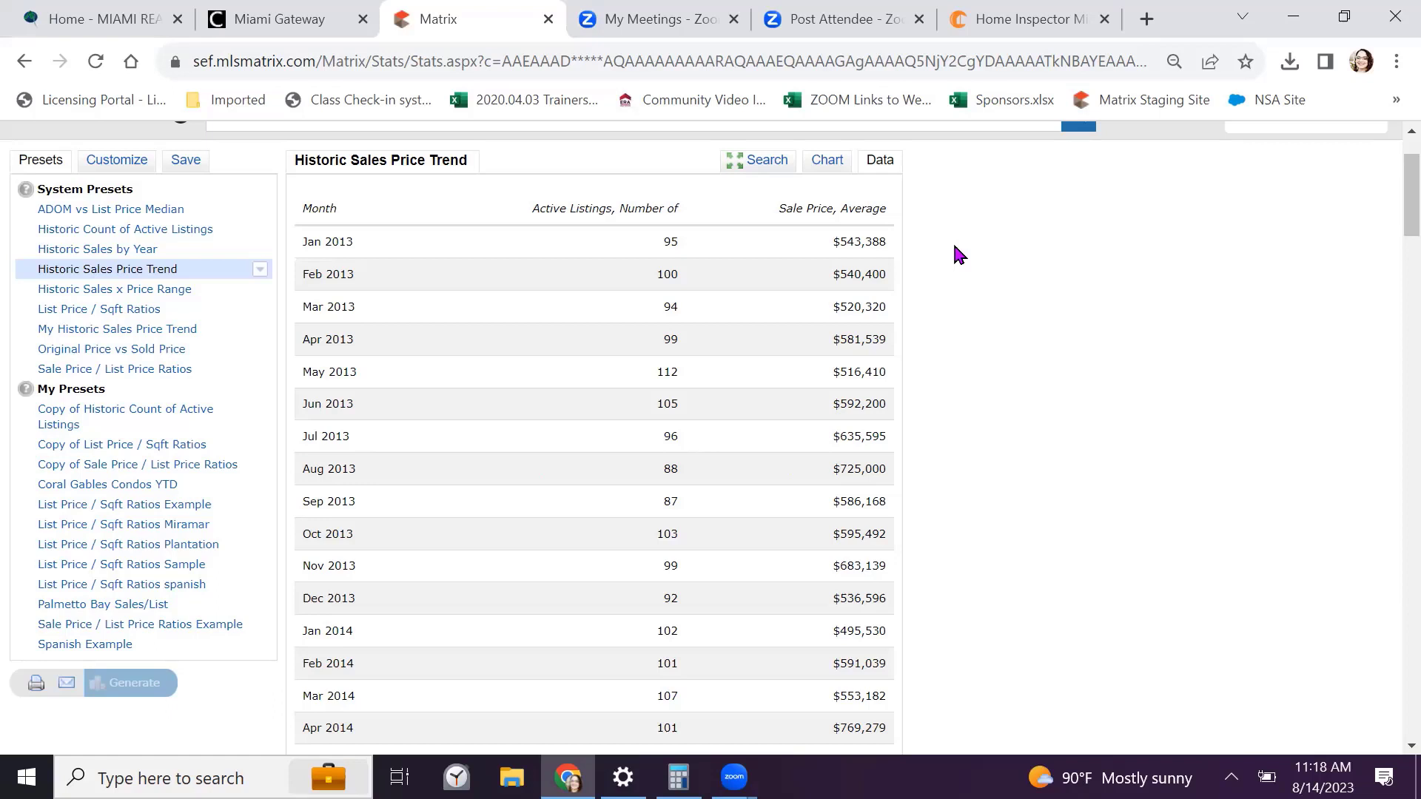
scroll(955, 249, down, 6)
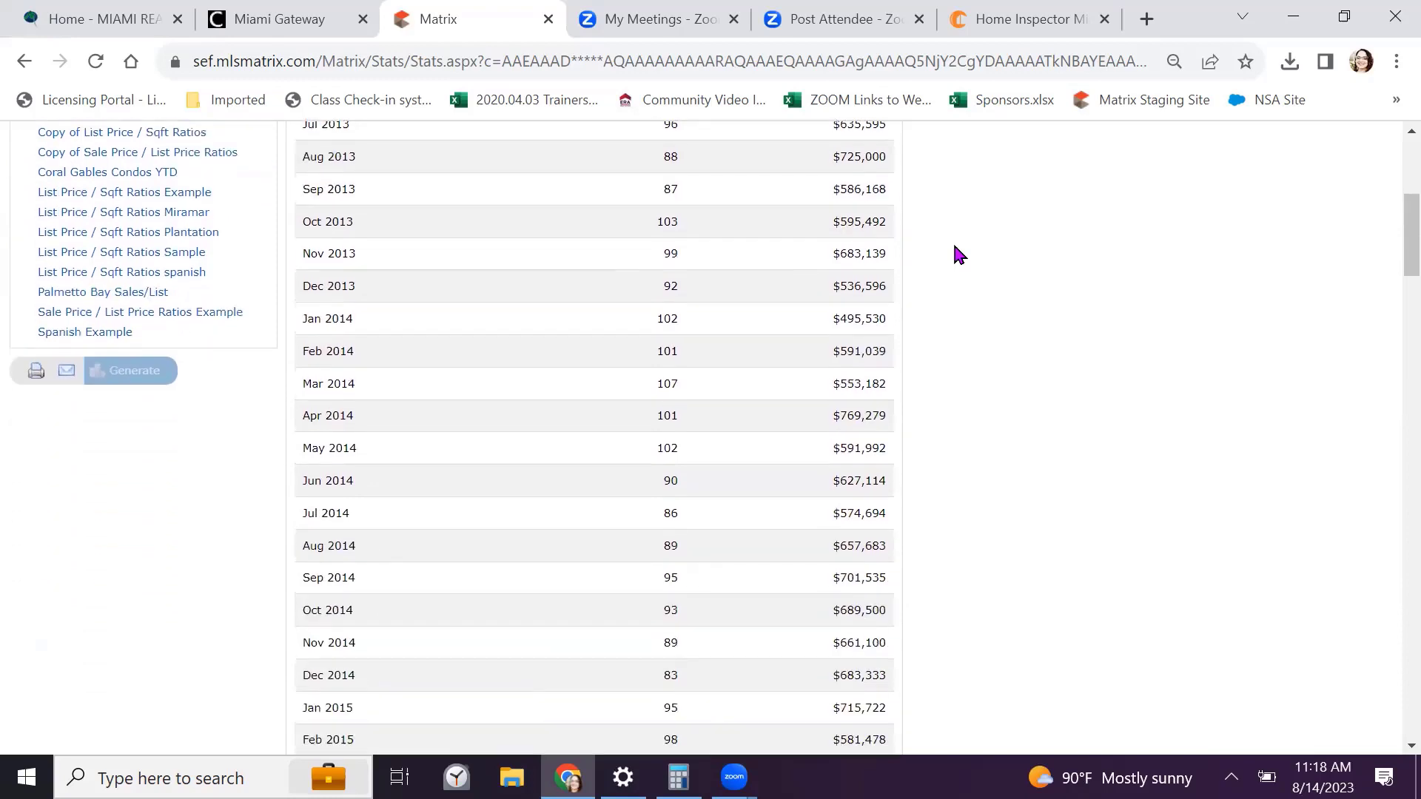
scroll(954, 247, down, 9)
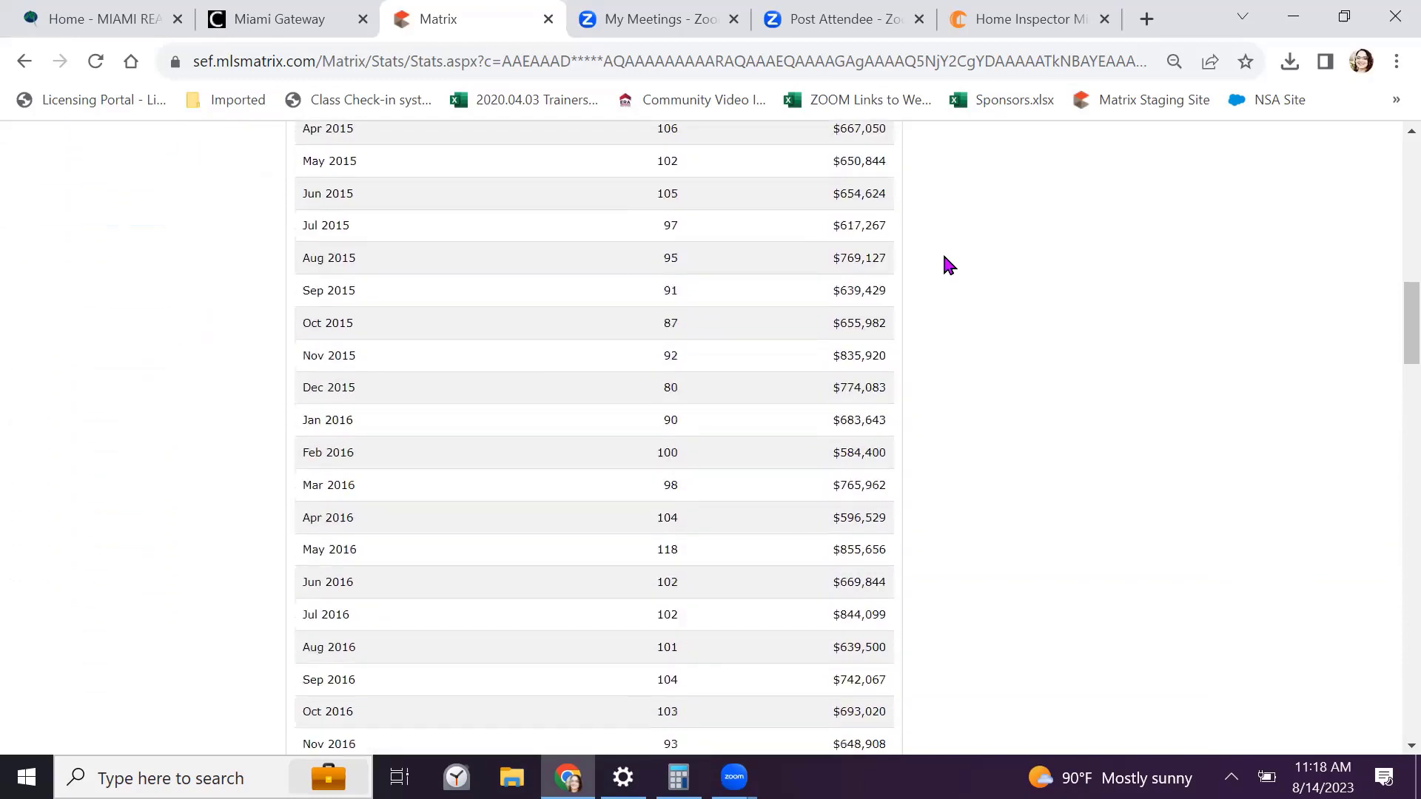
scroll(944, 258, down, 13)
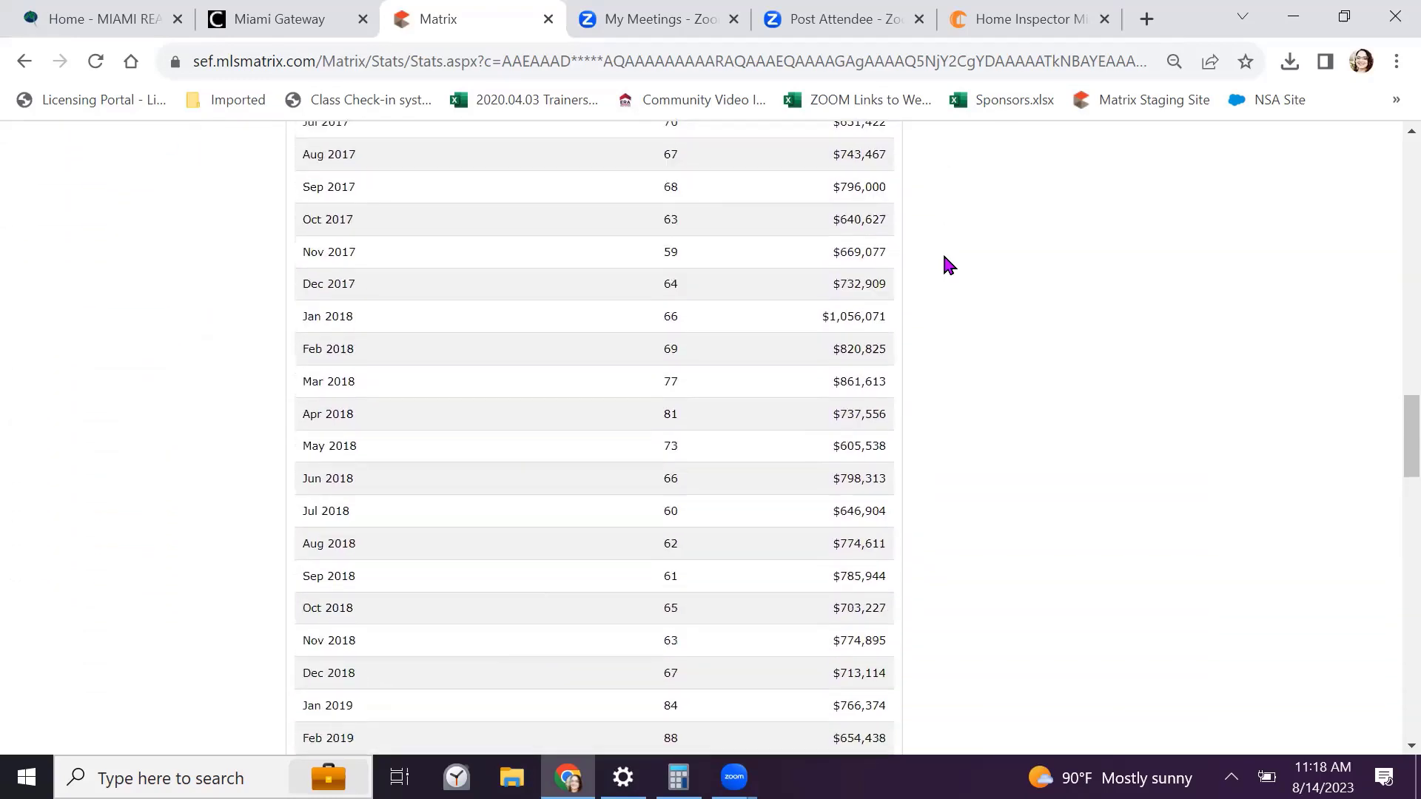
scroll(945, 259, down, 20)
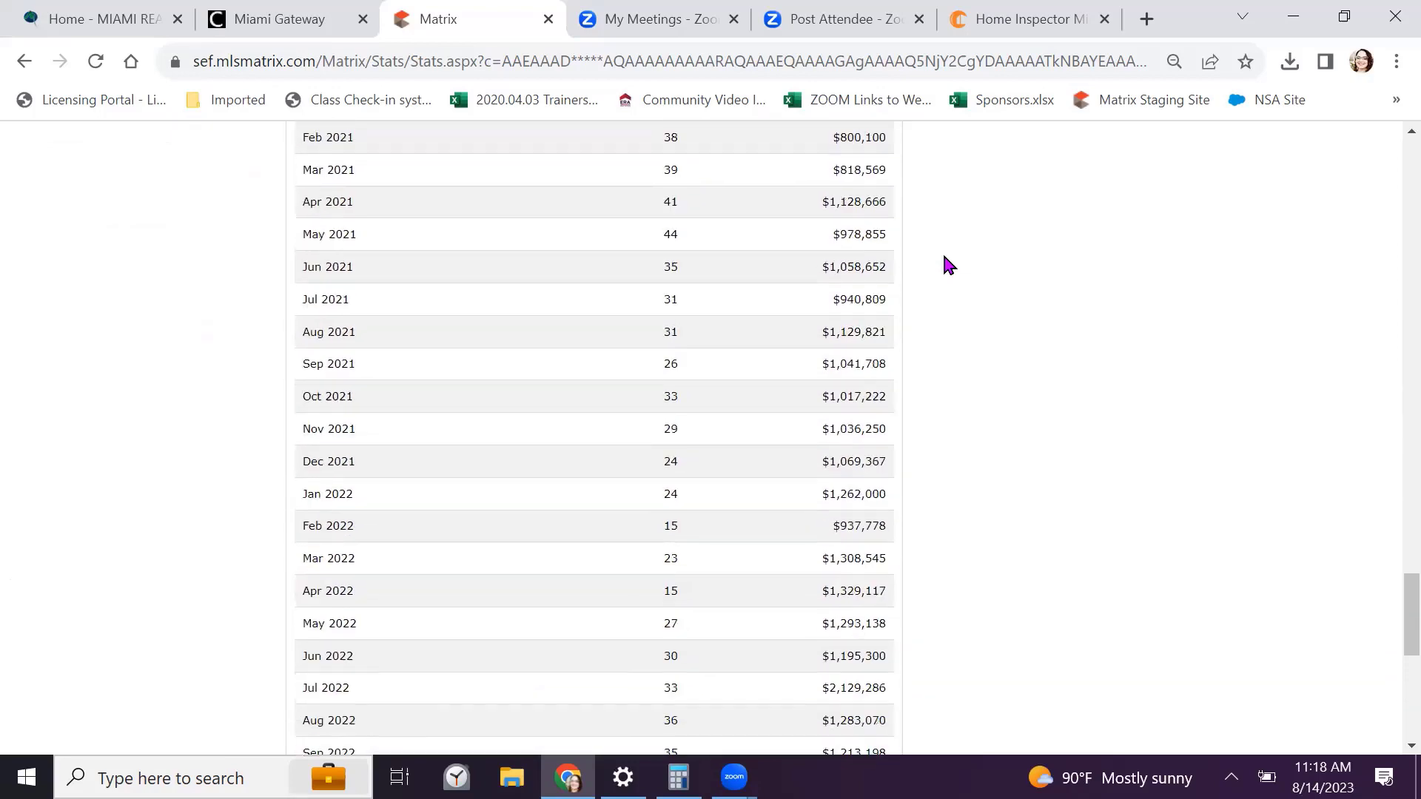
scroll(949, 265, down, 2)
scroll(949, 265, up, 1)
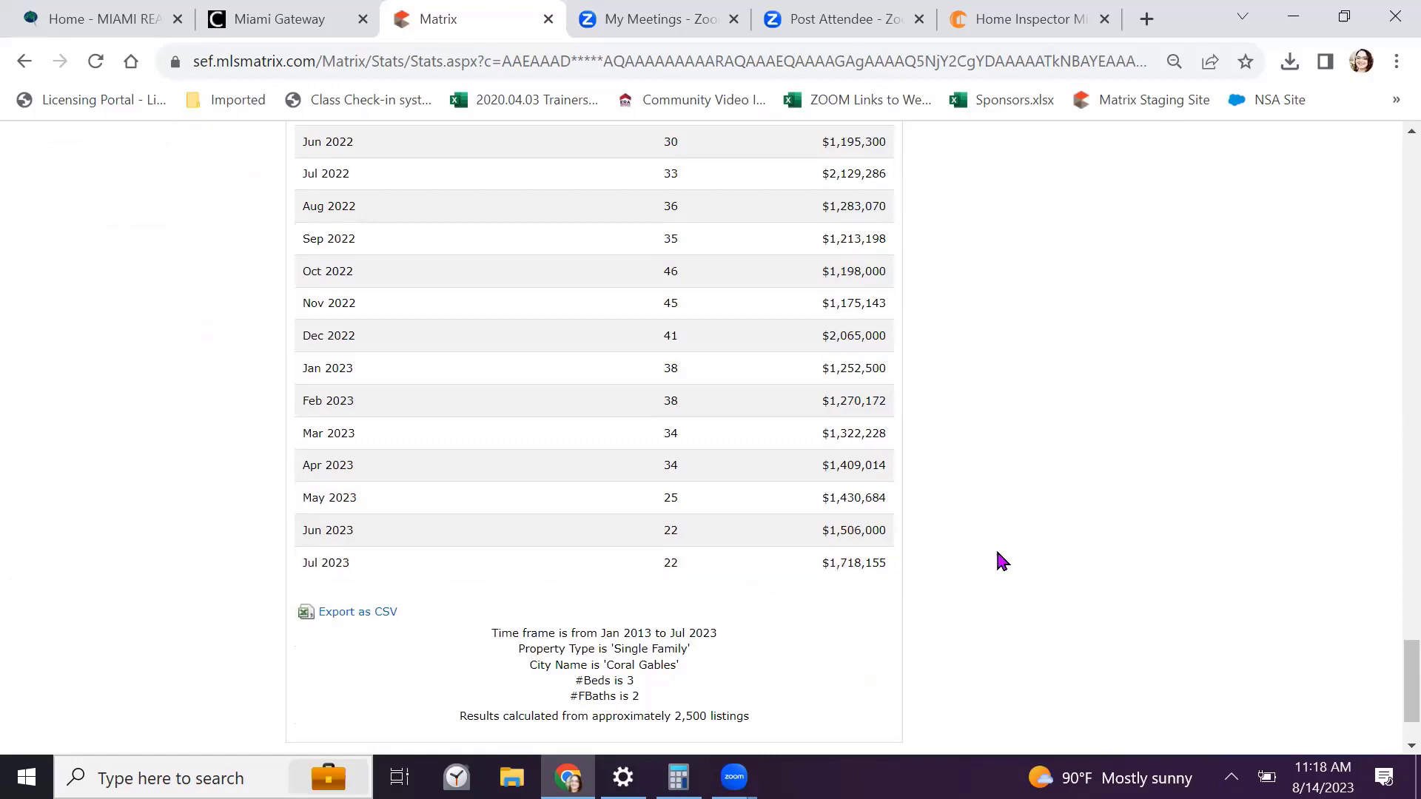
scroll(1003, 550, up, 15)
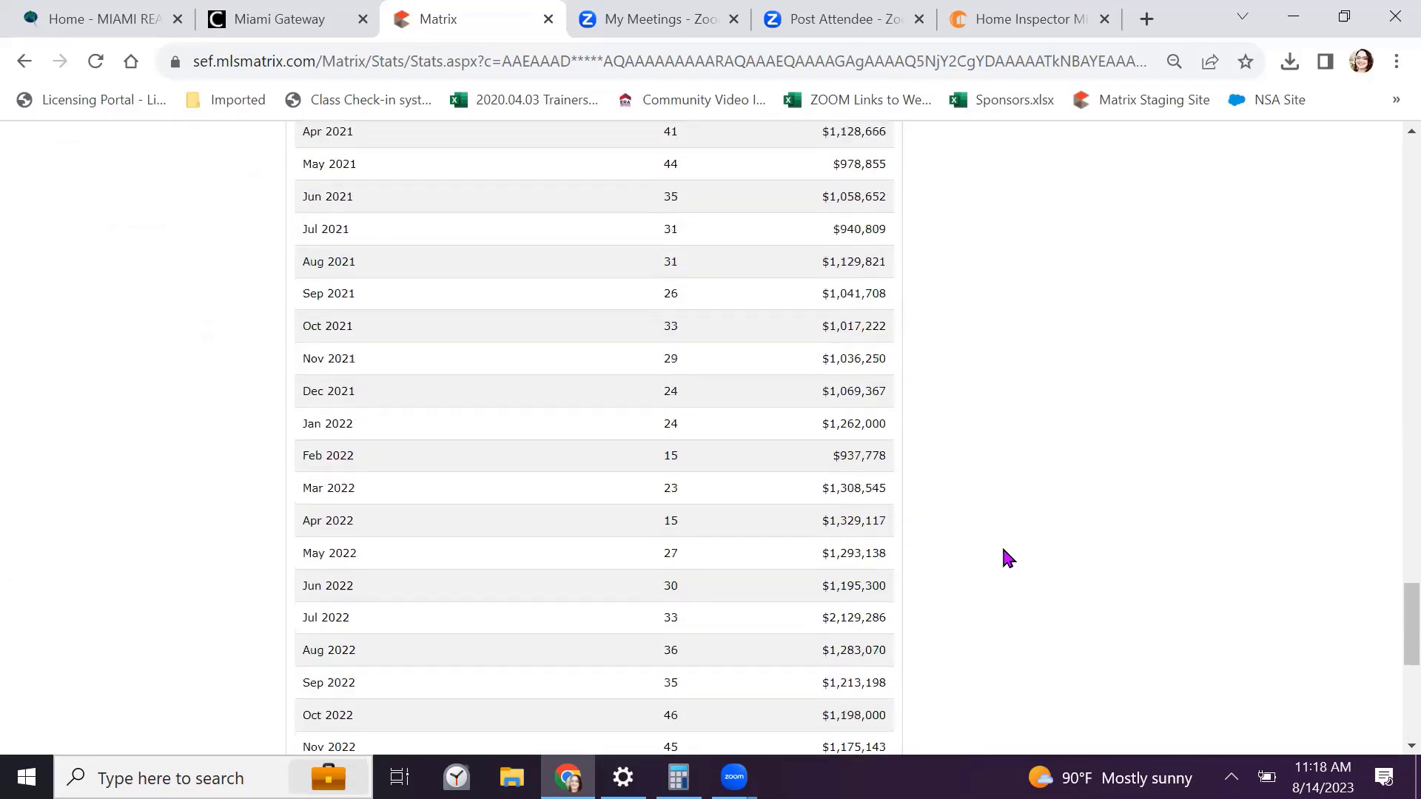
scroll(1002, 549, up, 20)
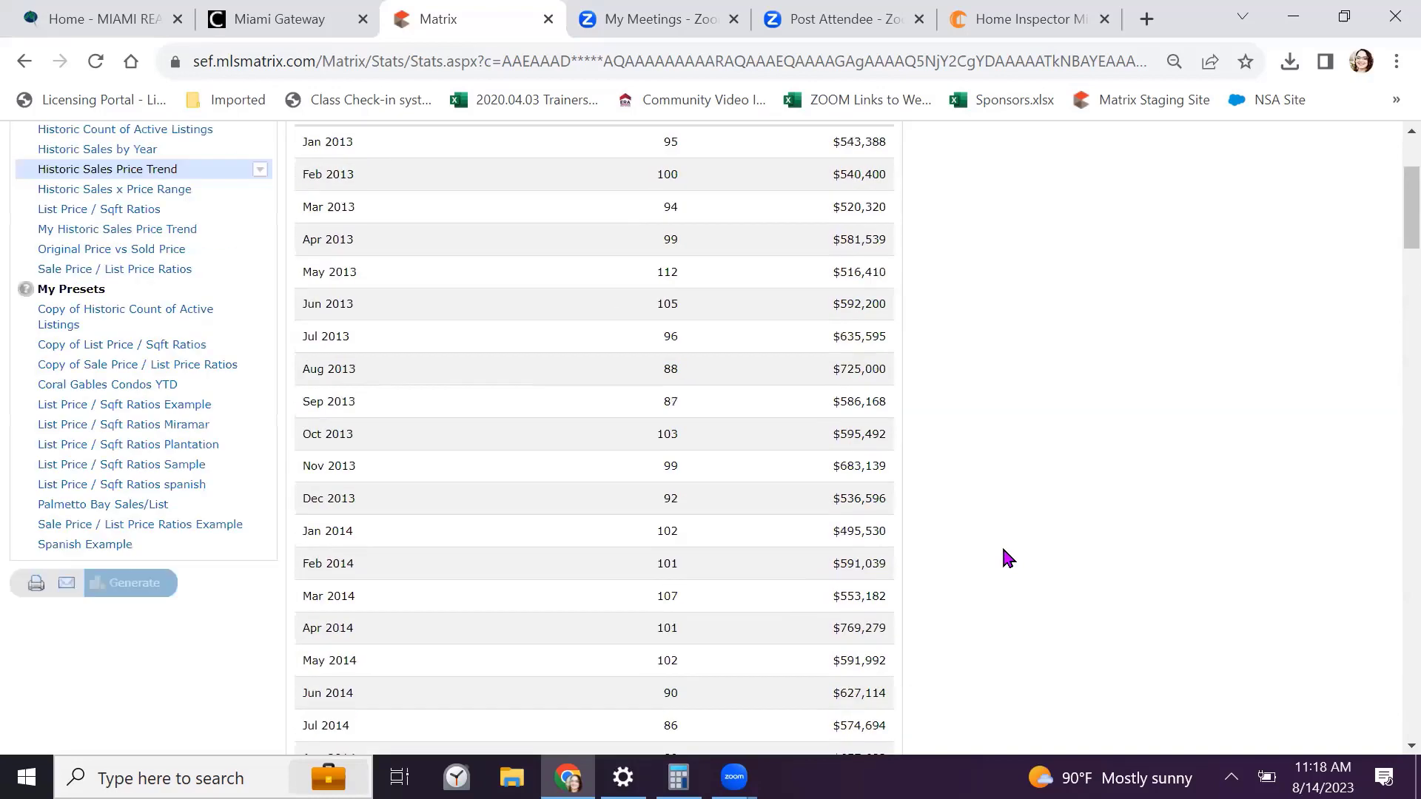
scroll(1008, 558, down, 3)
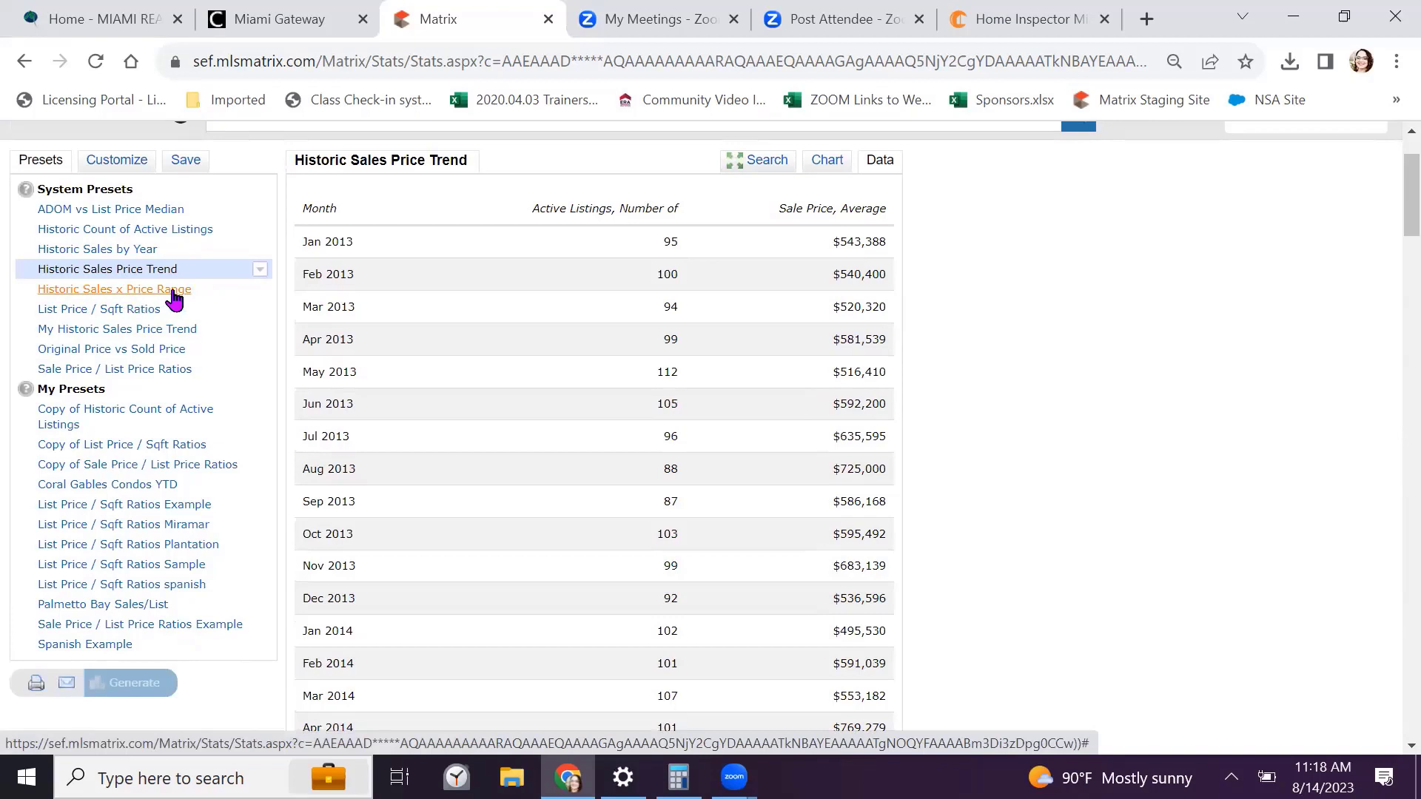
Generate the 2018–2023 List Price / Sqft Ratios table, with Jul 2023 at $716 per sqft
click(99, 312)
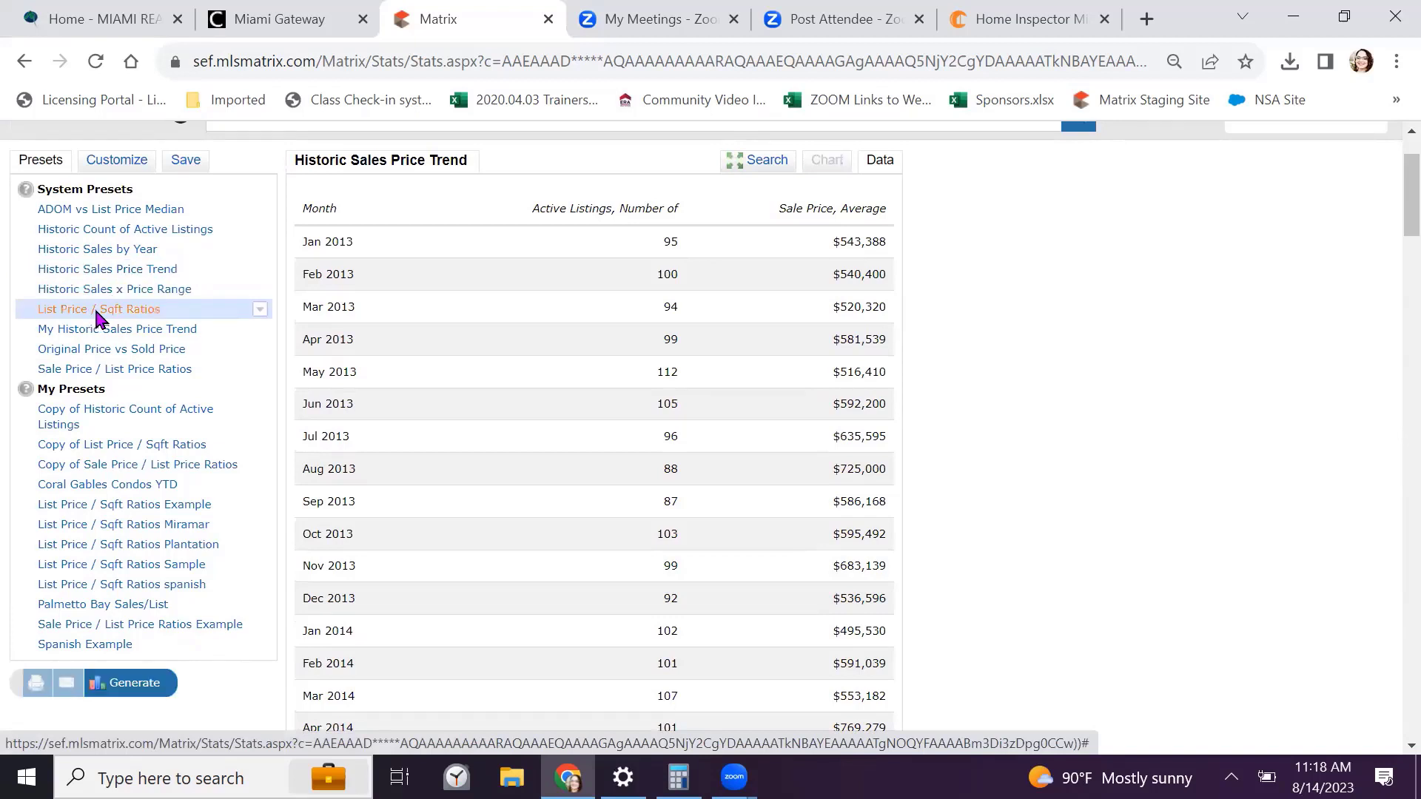
click(76, 670)
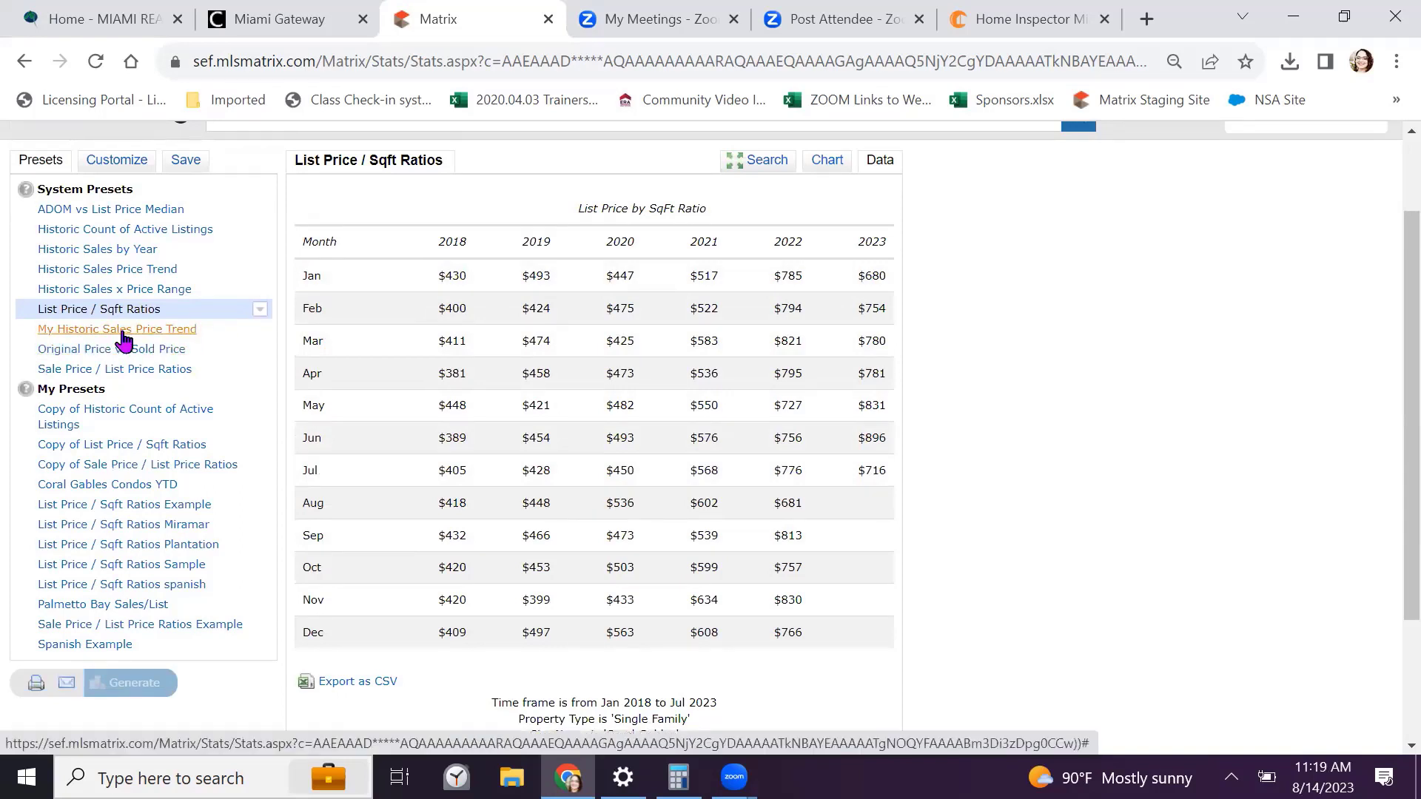
click(109, 354)
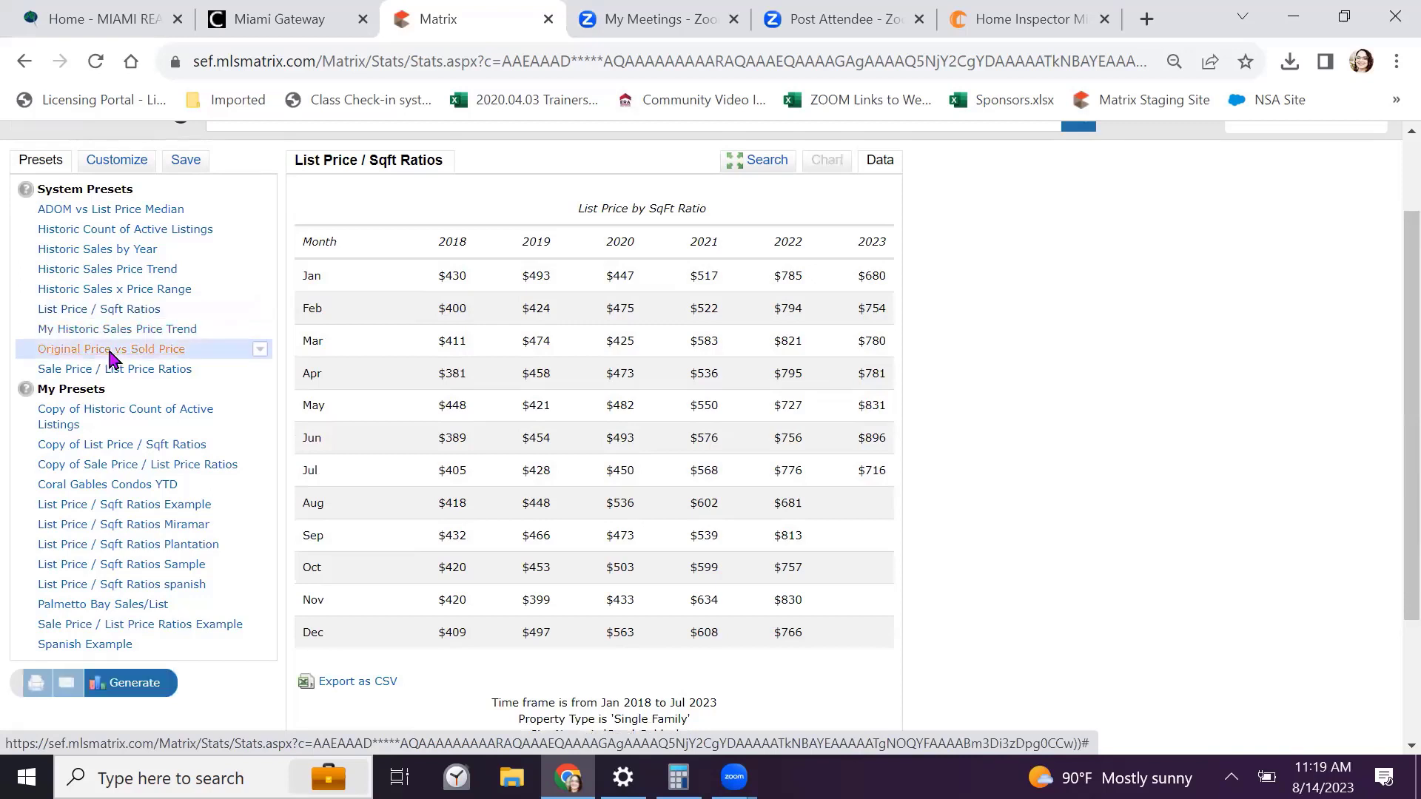
Generate Original Price vs Sold Price medians for Sep 2022–Aug 2023
click(93, 674)
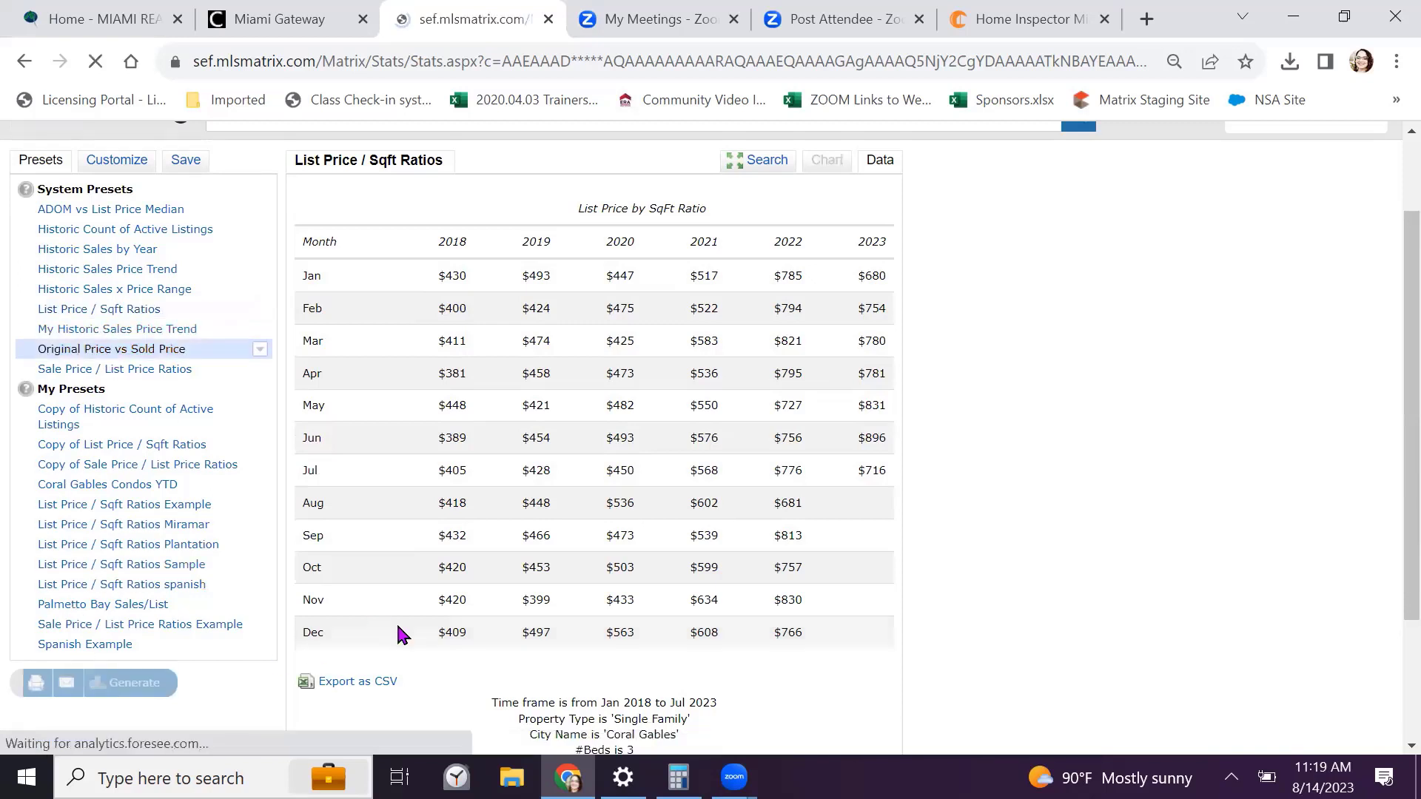
scroll(558, 474, down, 1)
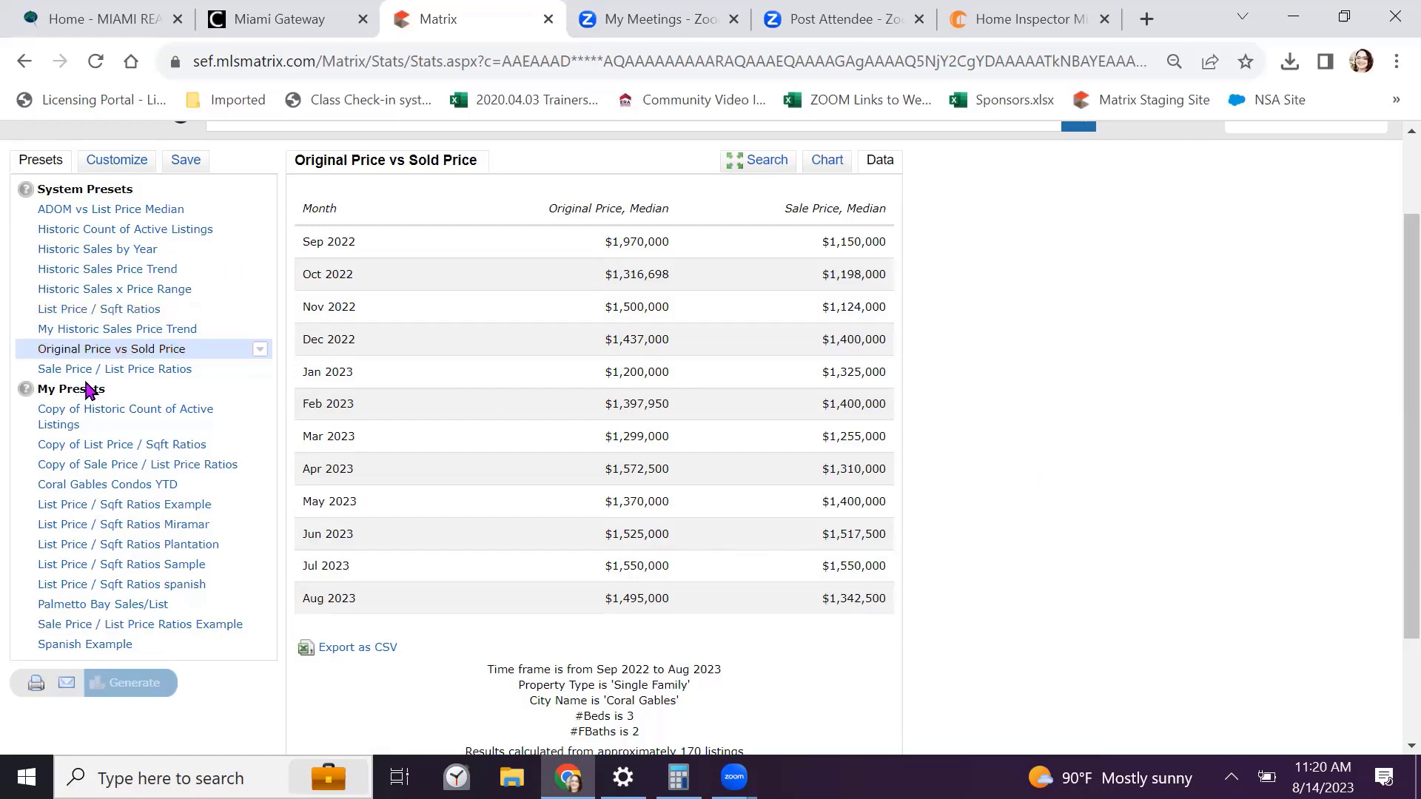
Generate and review the 2018–2023 Sale Price / List Price Ratios table, Jul 2023 at 97.8%
click(105, 370)
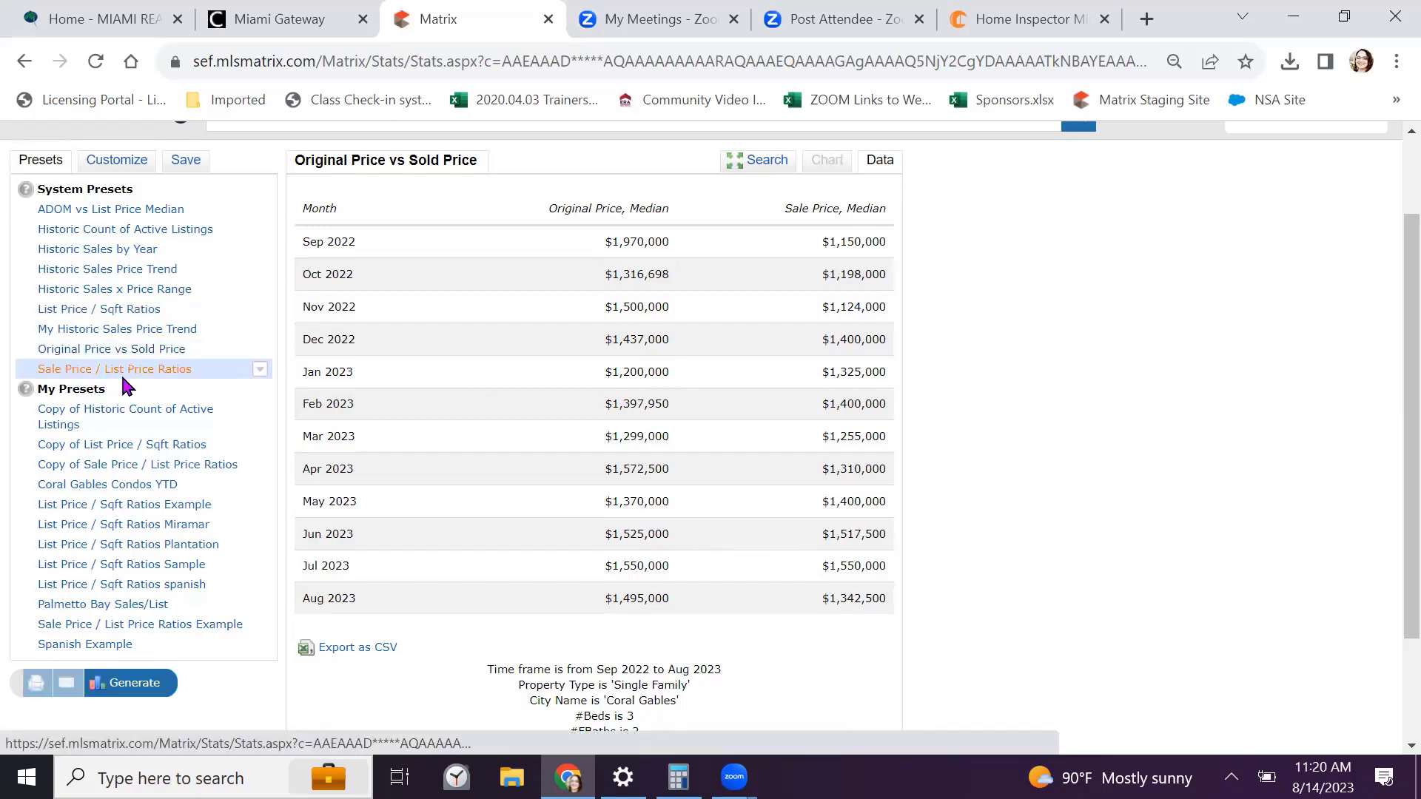
scroll(133, 414, down, 3)
click(135, 581)
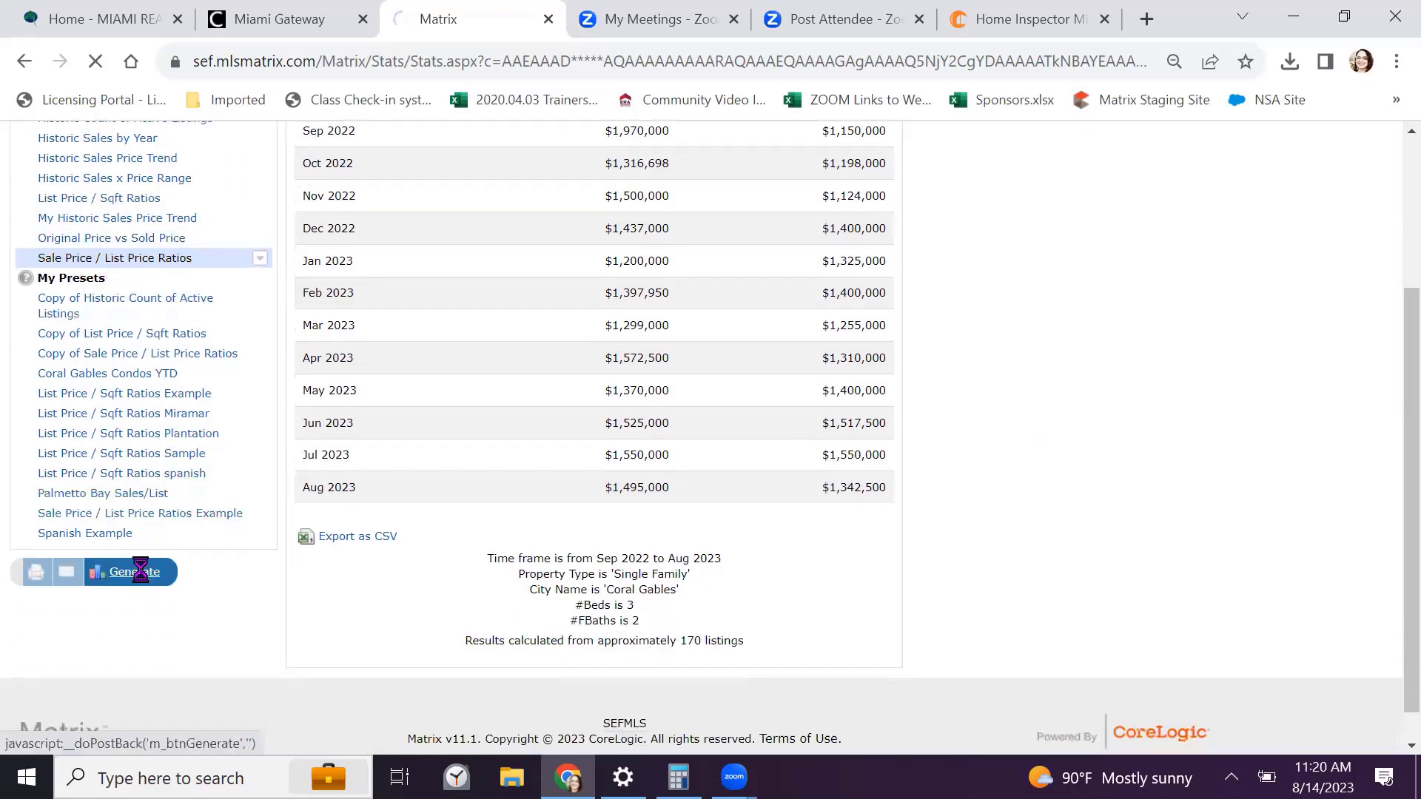
scroll(1060, 399, down, 3)
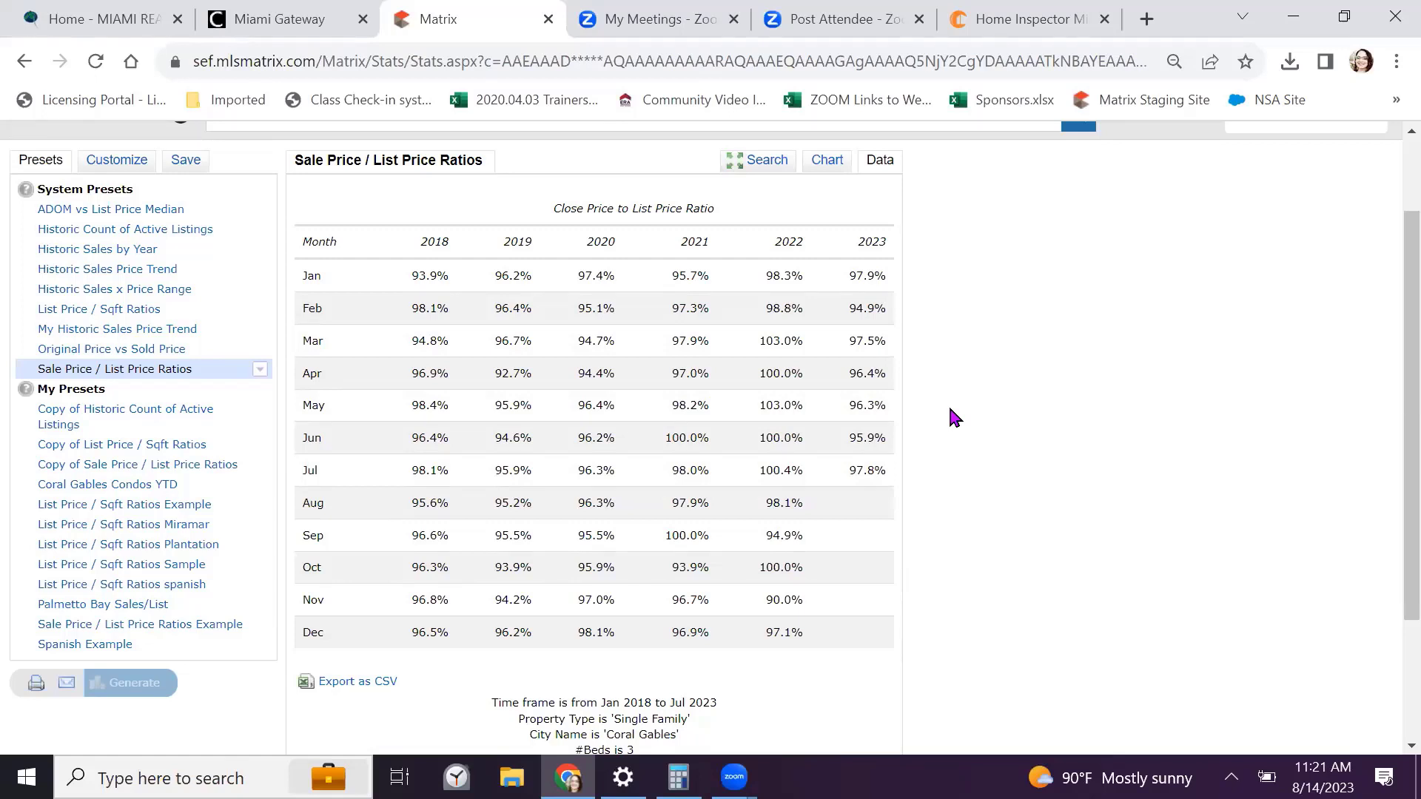
scroll(927, 442, down, 2)
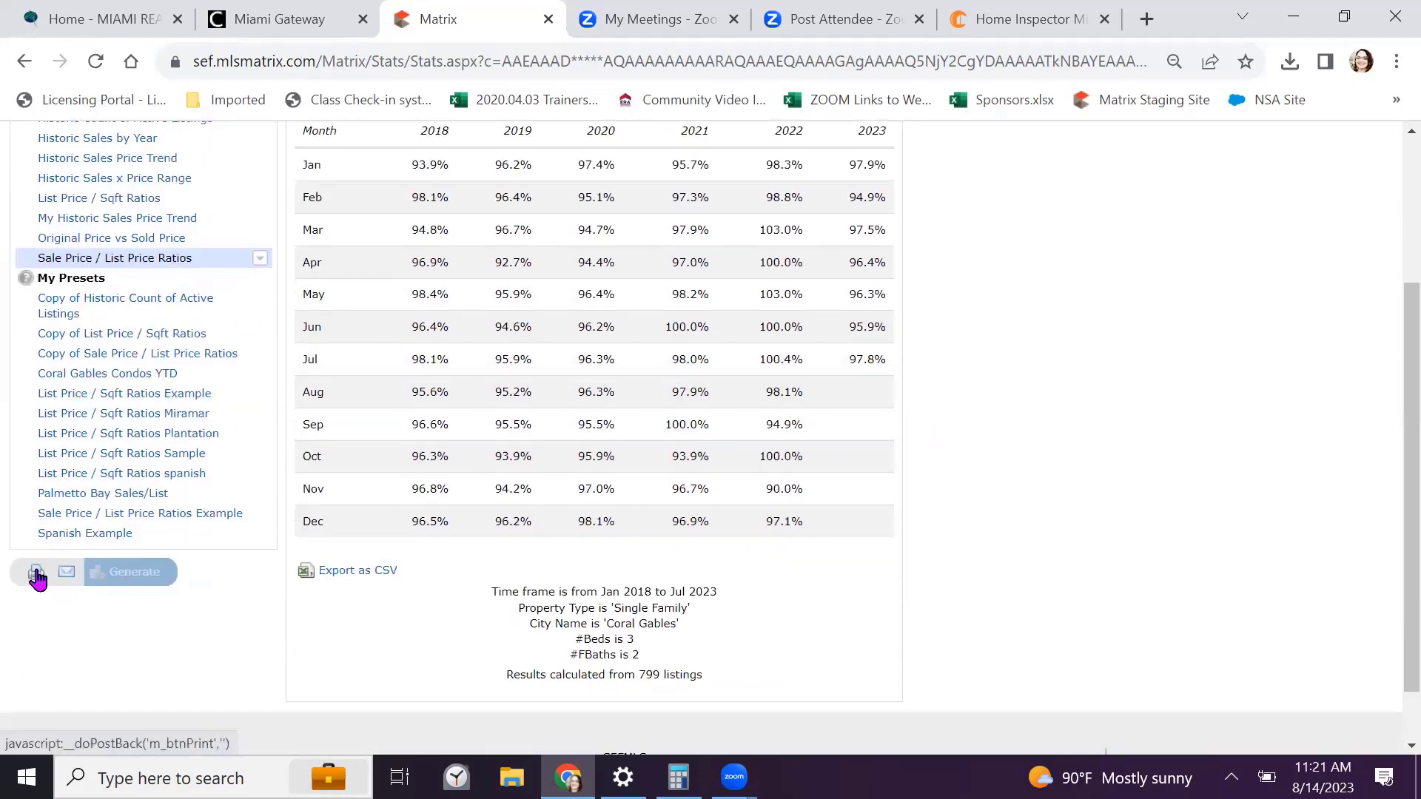
scroll(68, 571, up, 2)
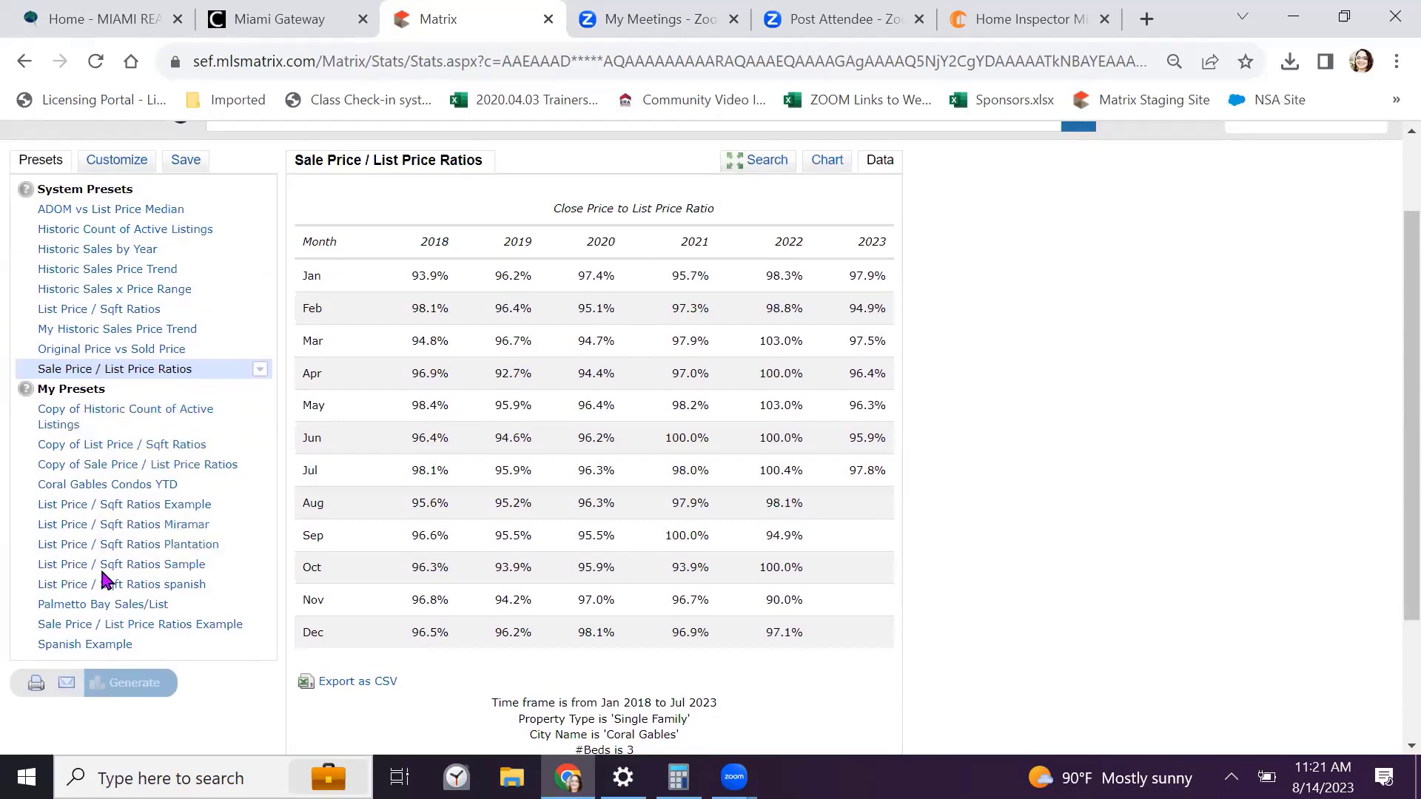
scroll(101, 577, up, 2)
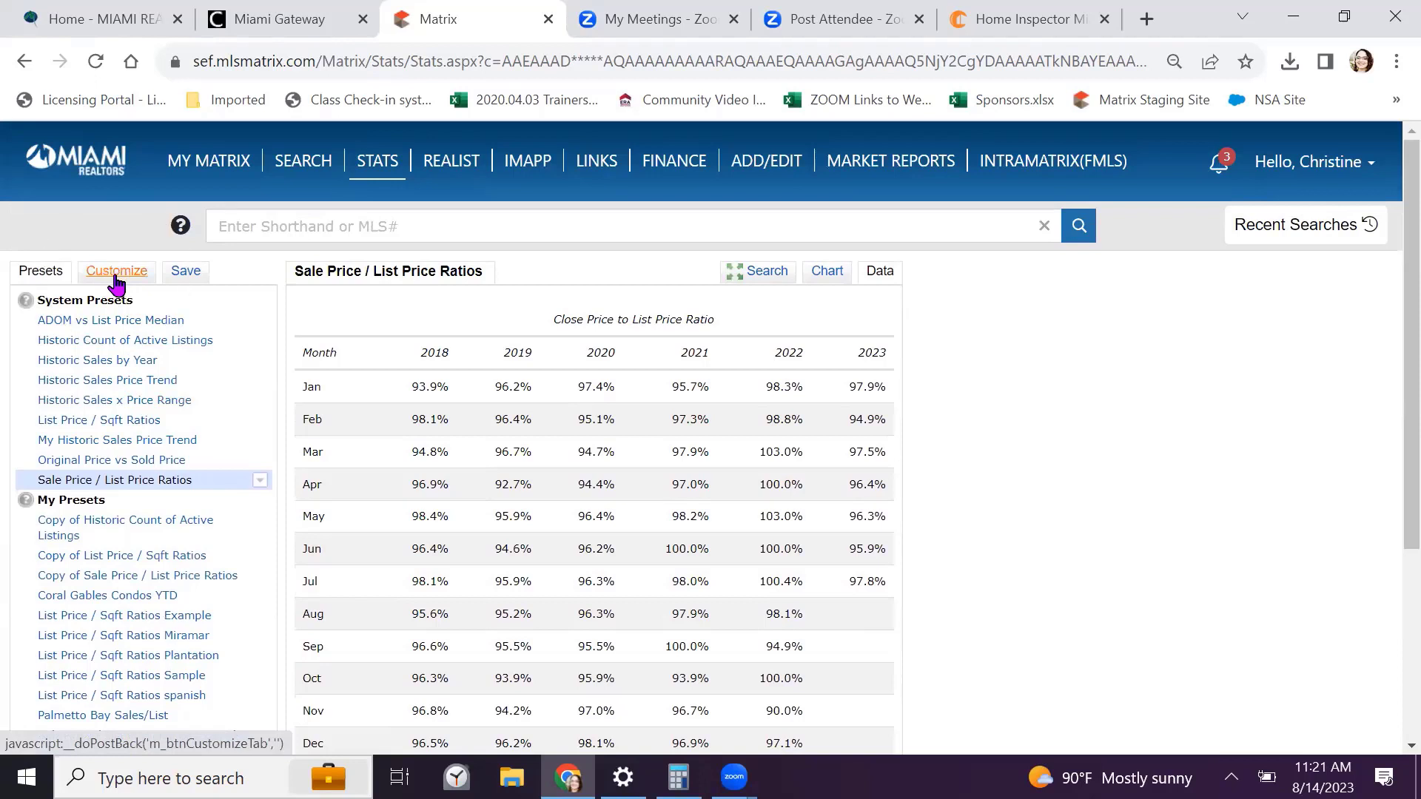
Switch the statistic to 'Expired Listings, Number of' with Year to Date (2023) and generate
click(117, 282)
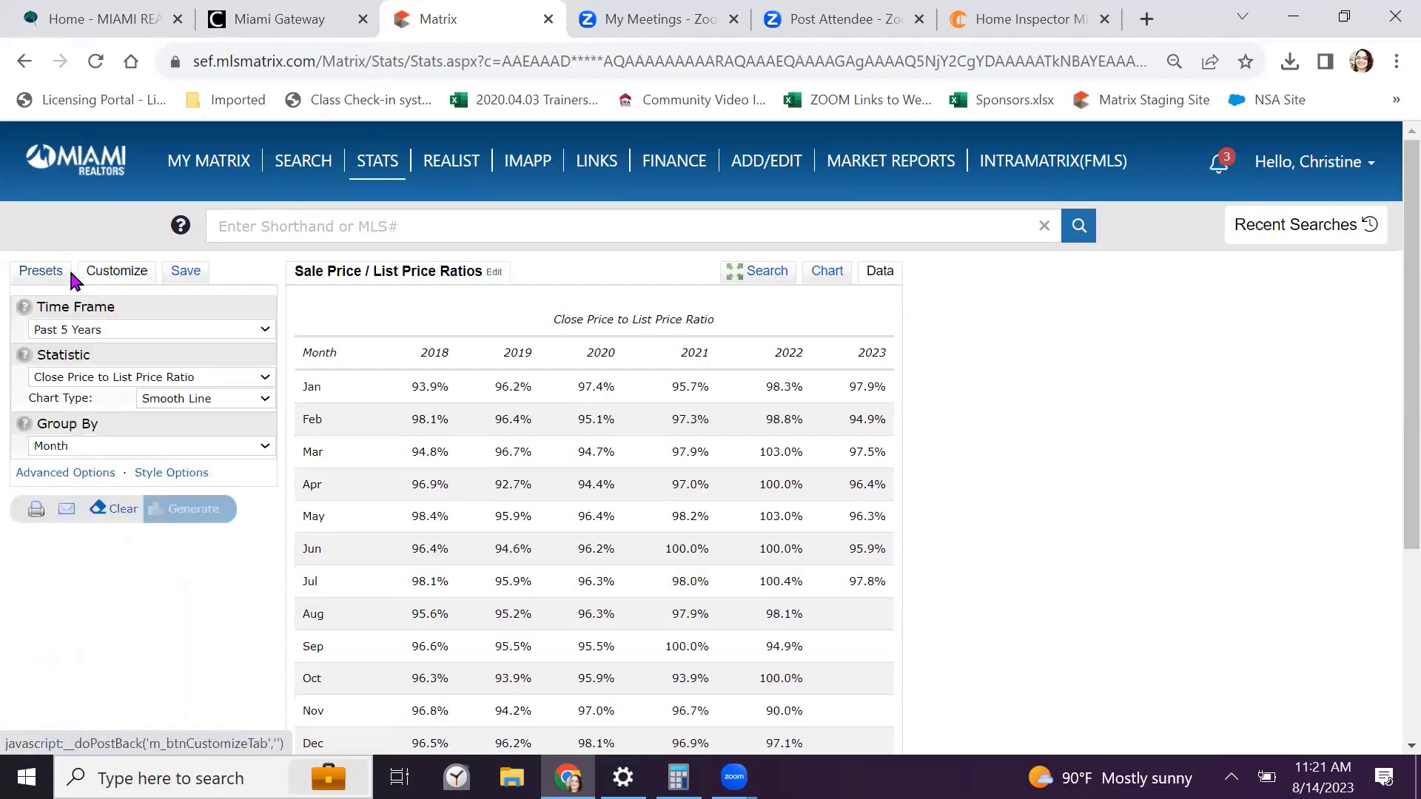
click(255, 335)
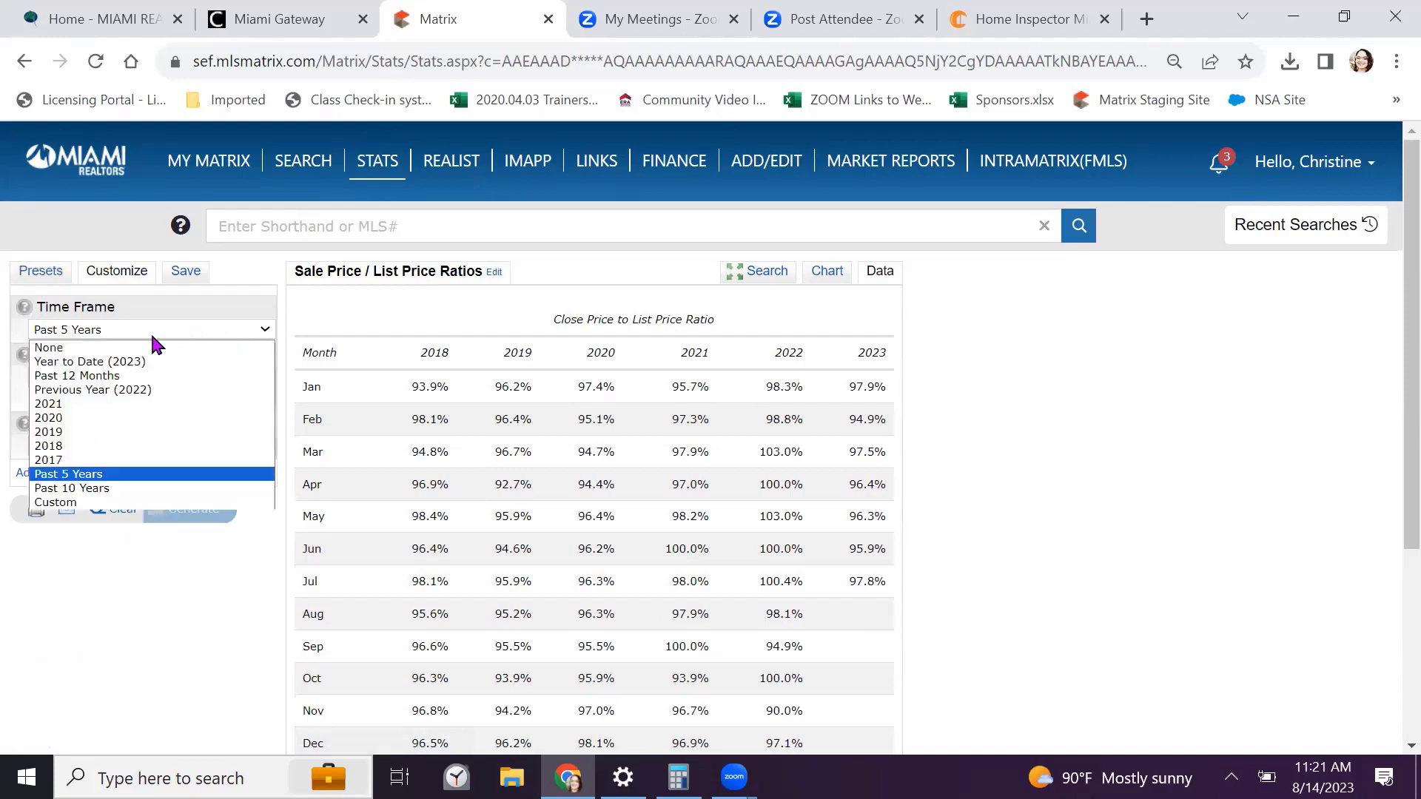
click(145, 365)
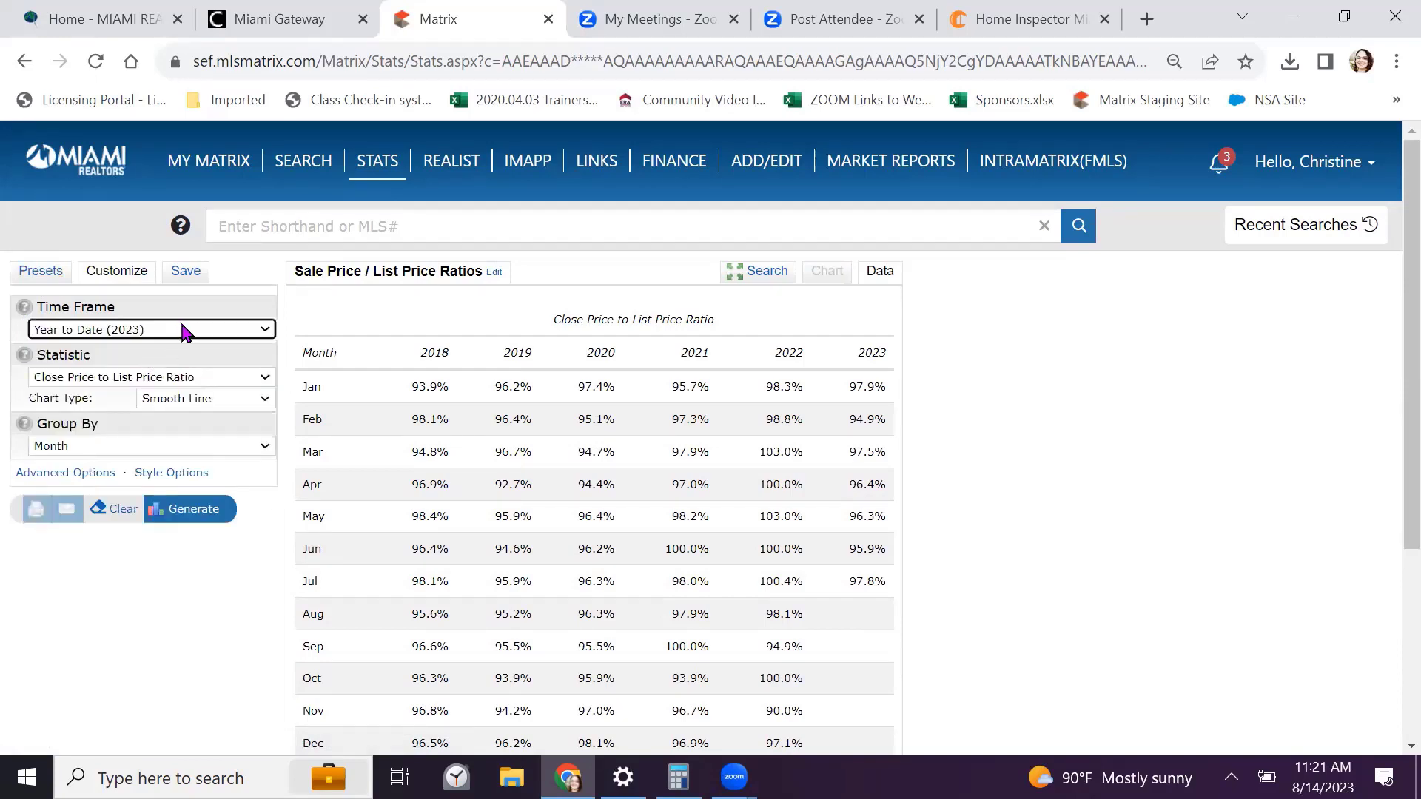
click(182, 328)
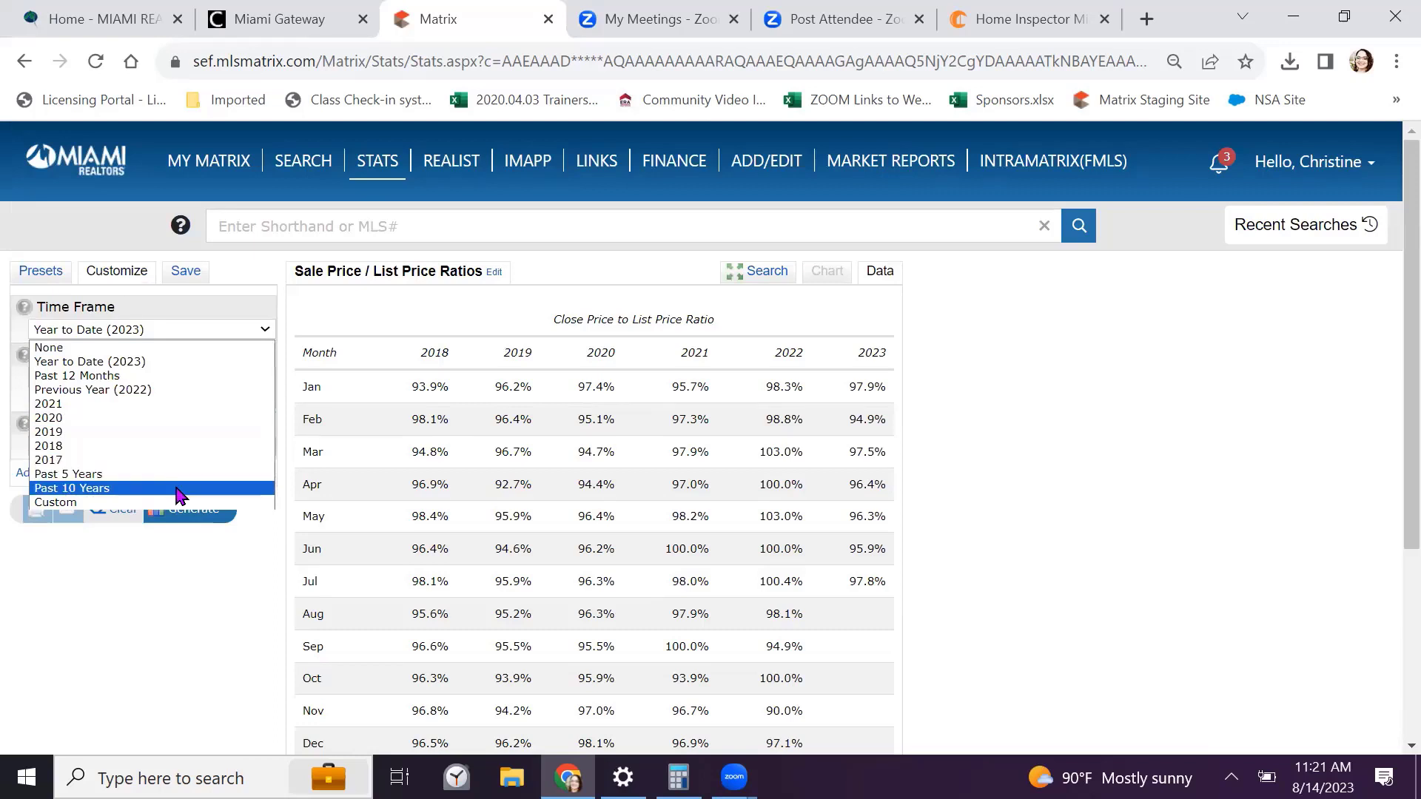
click(162, 362)
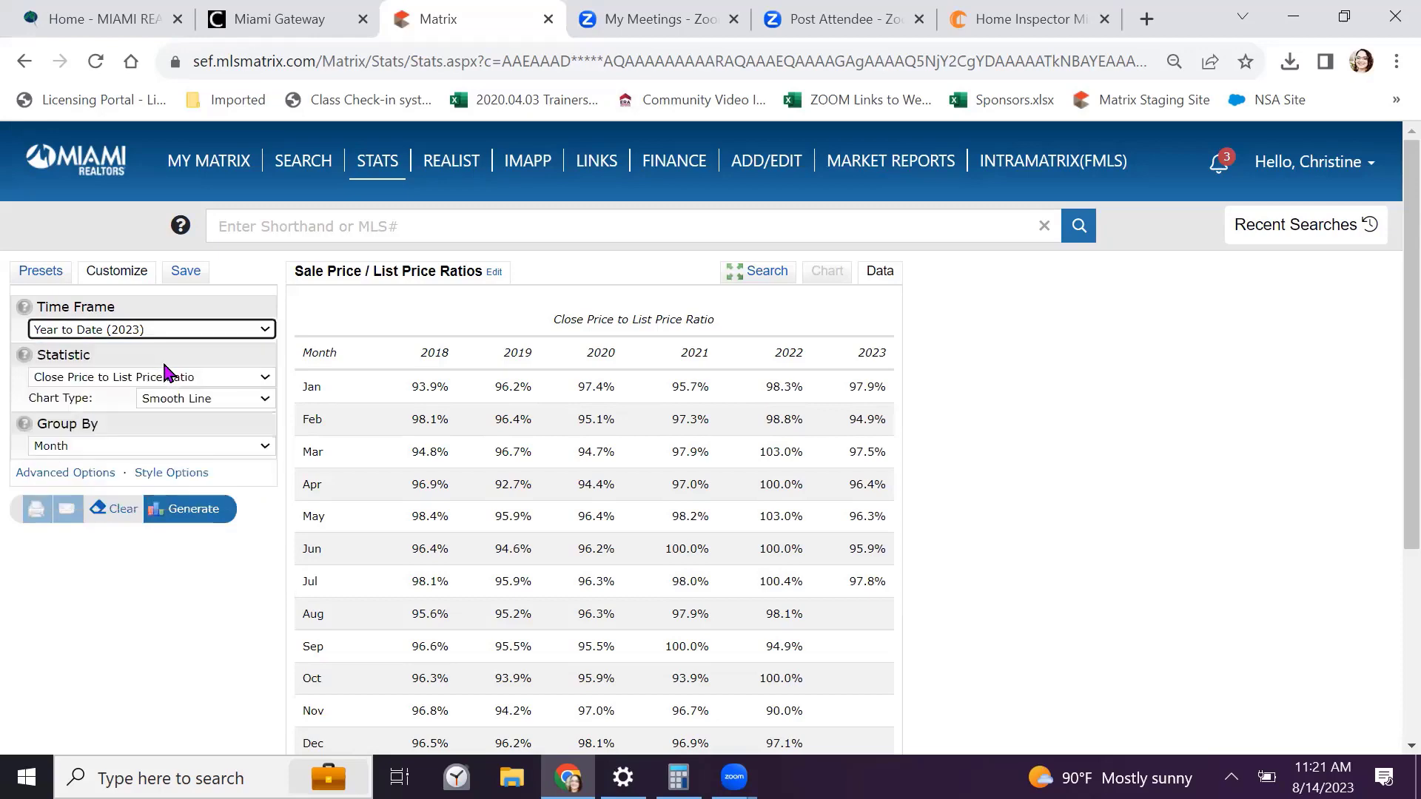
click(211, 378)
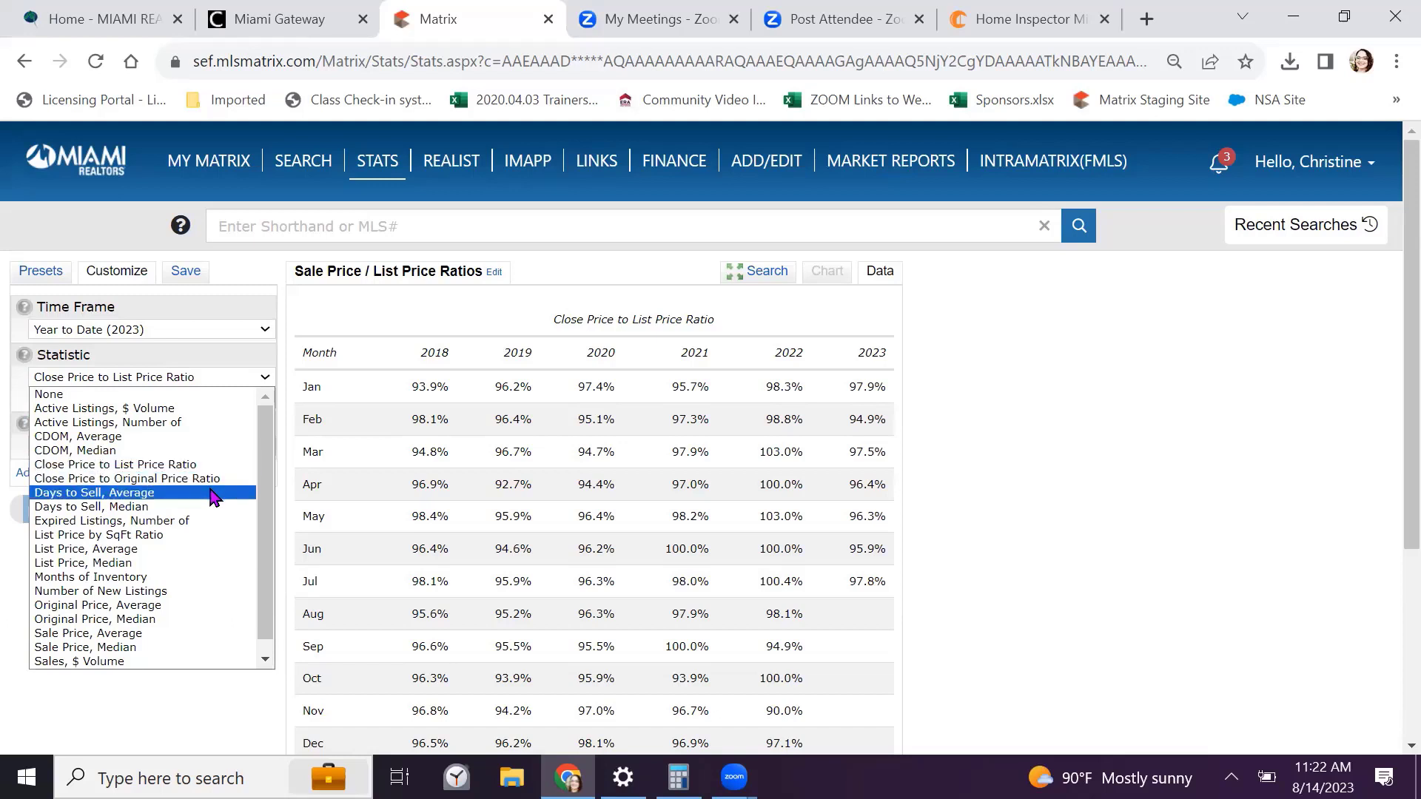
click(209, 527)
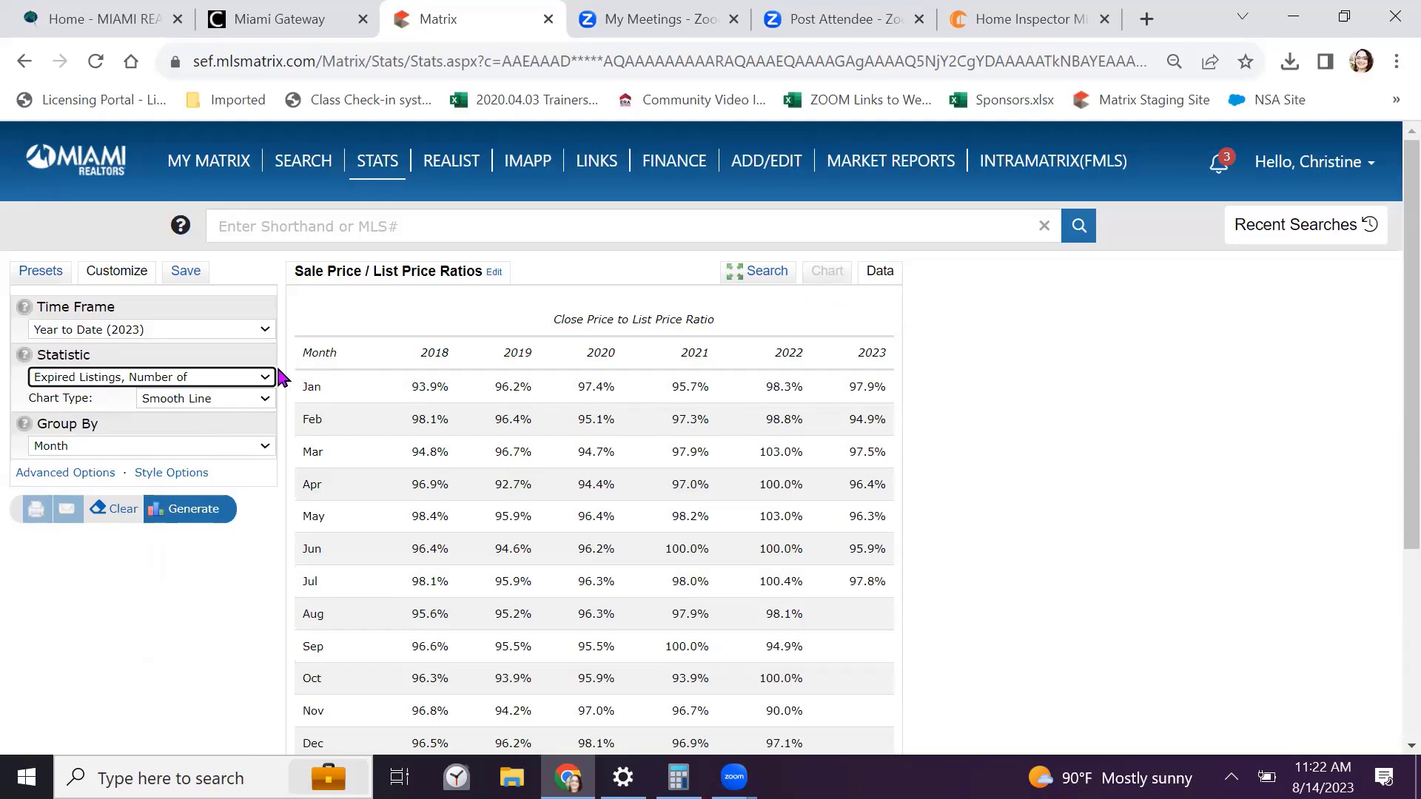
click(195, 518)
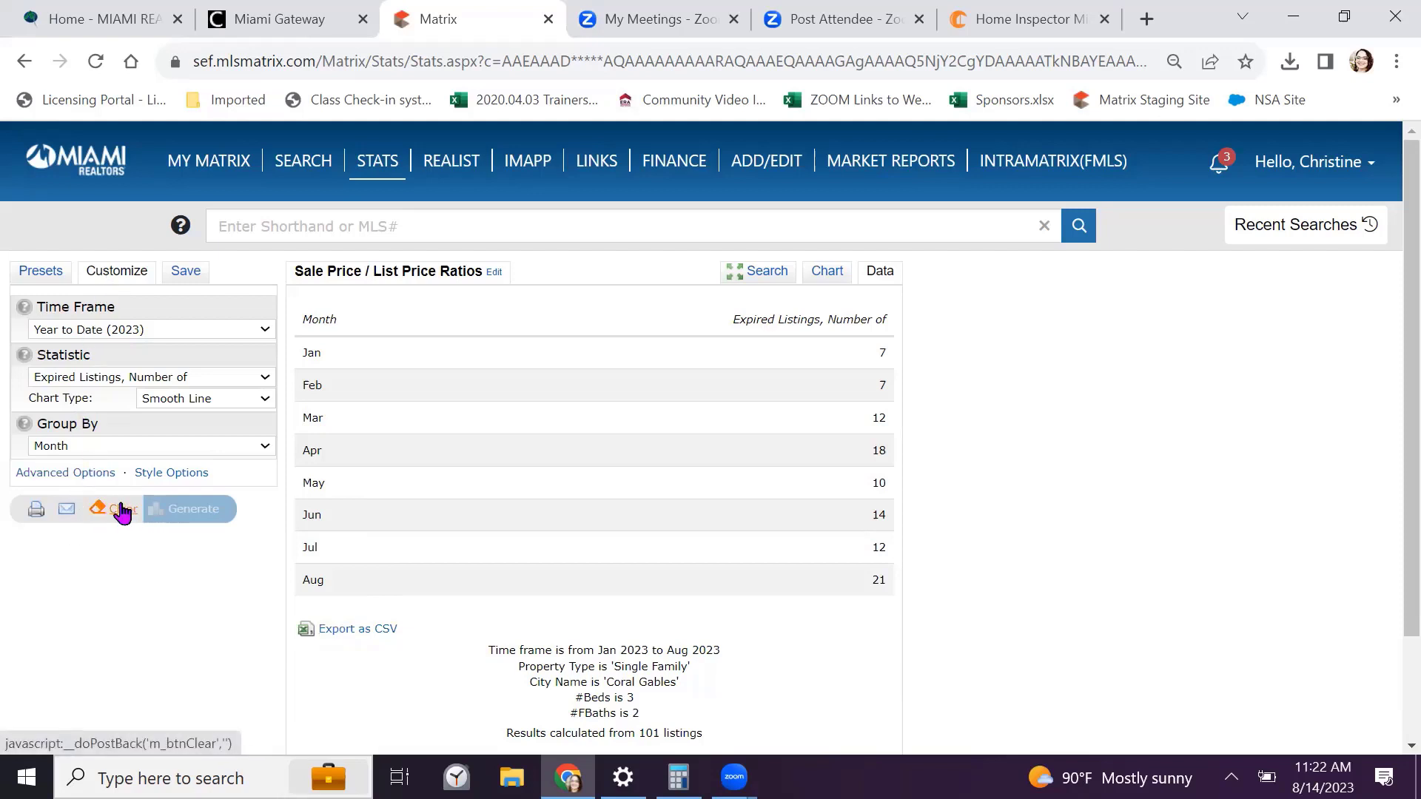
Save a copy of the preset named 'Expired Coral Gables 3/2' including its search criteria
click(187, 276)
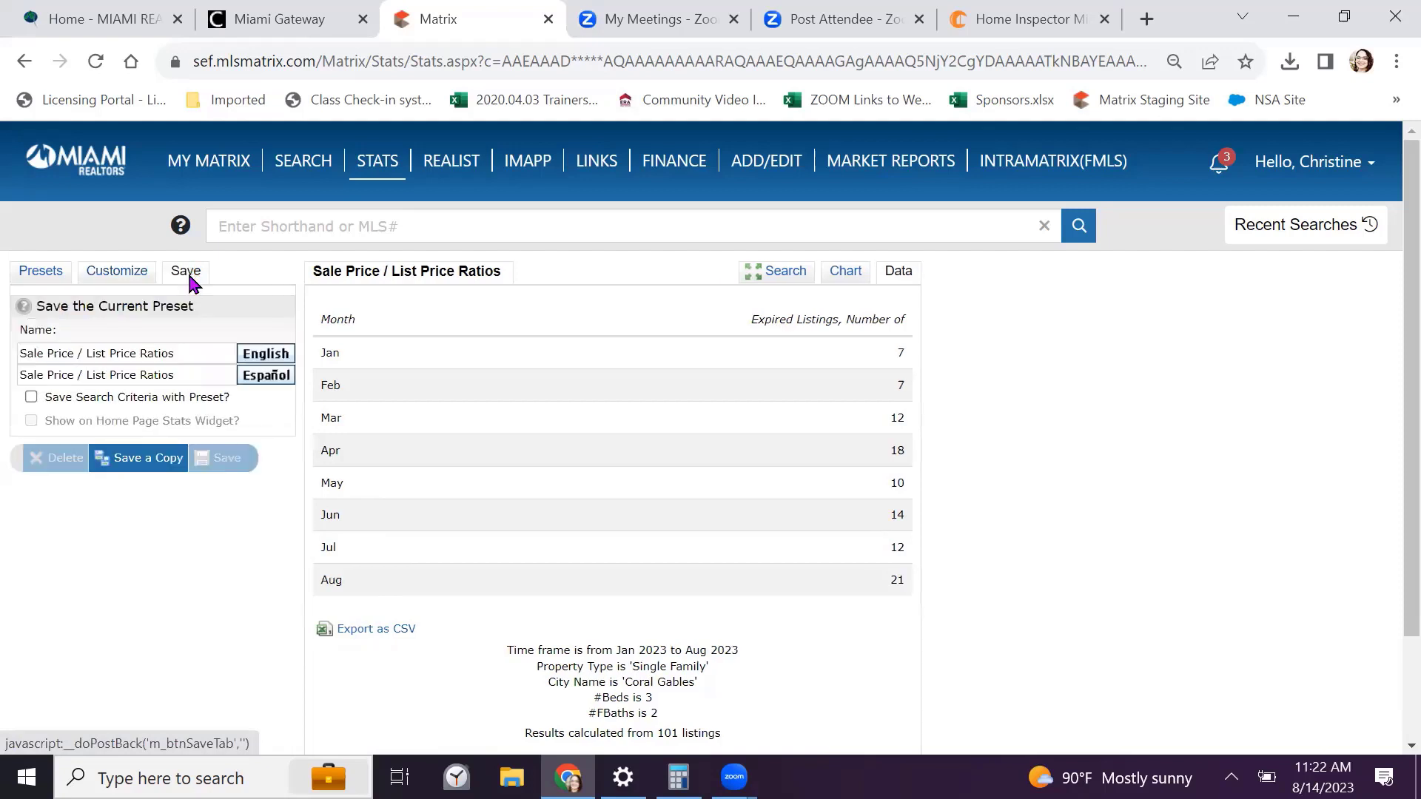
drag(178, 353, 3, 330)
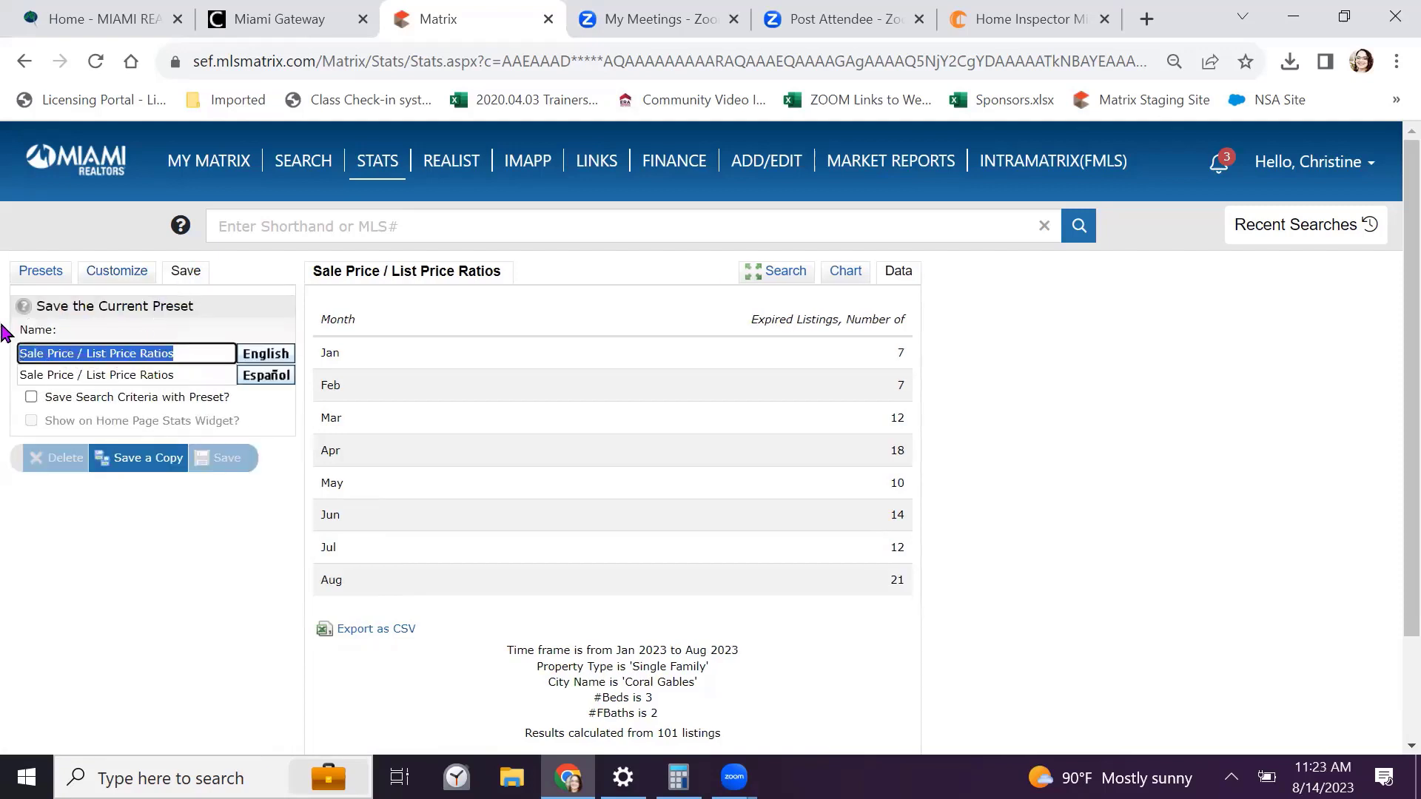
text(Expired)
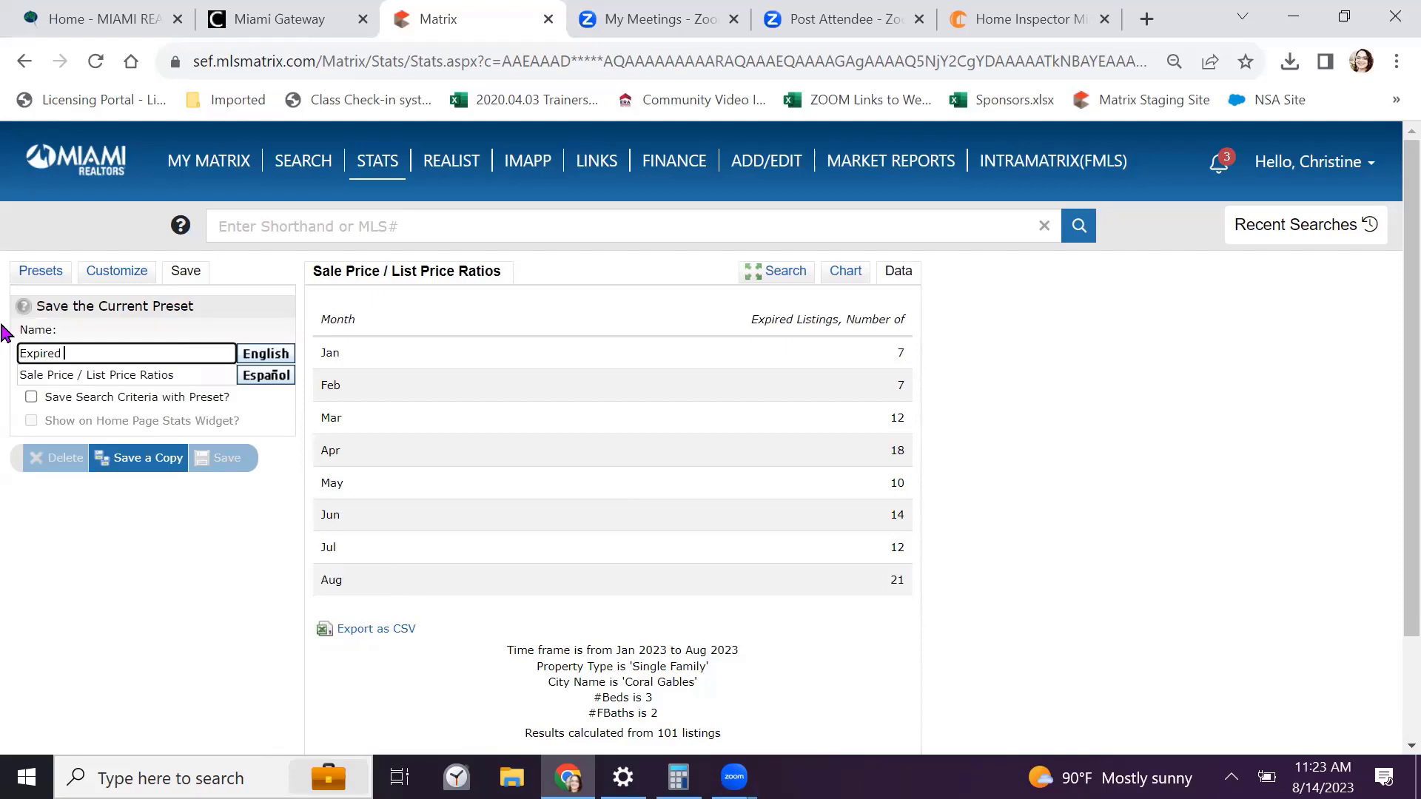
text(  Coral Gables 3/2)
click(31, 397)
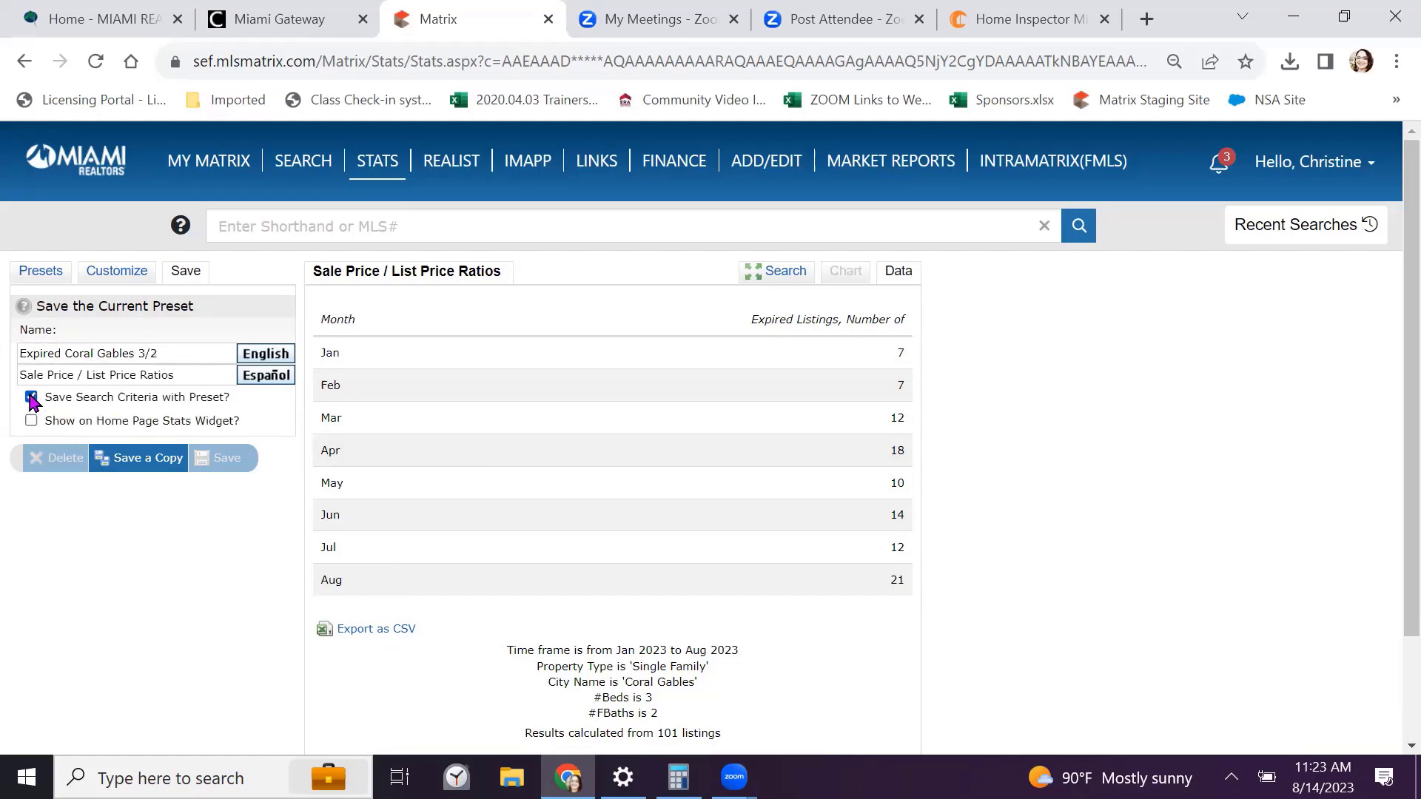
click(145, 460)
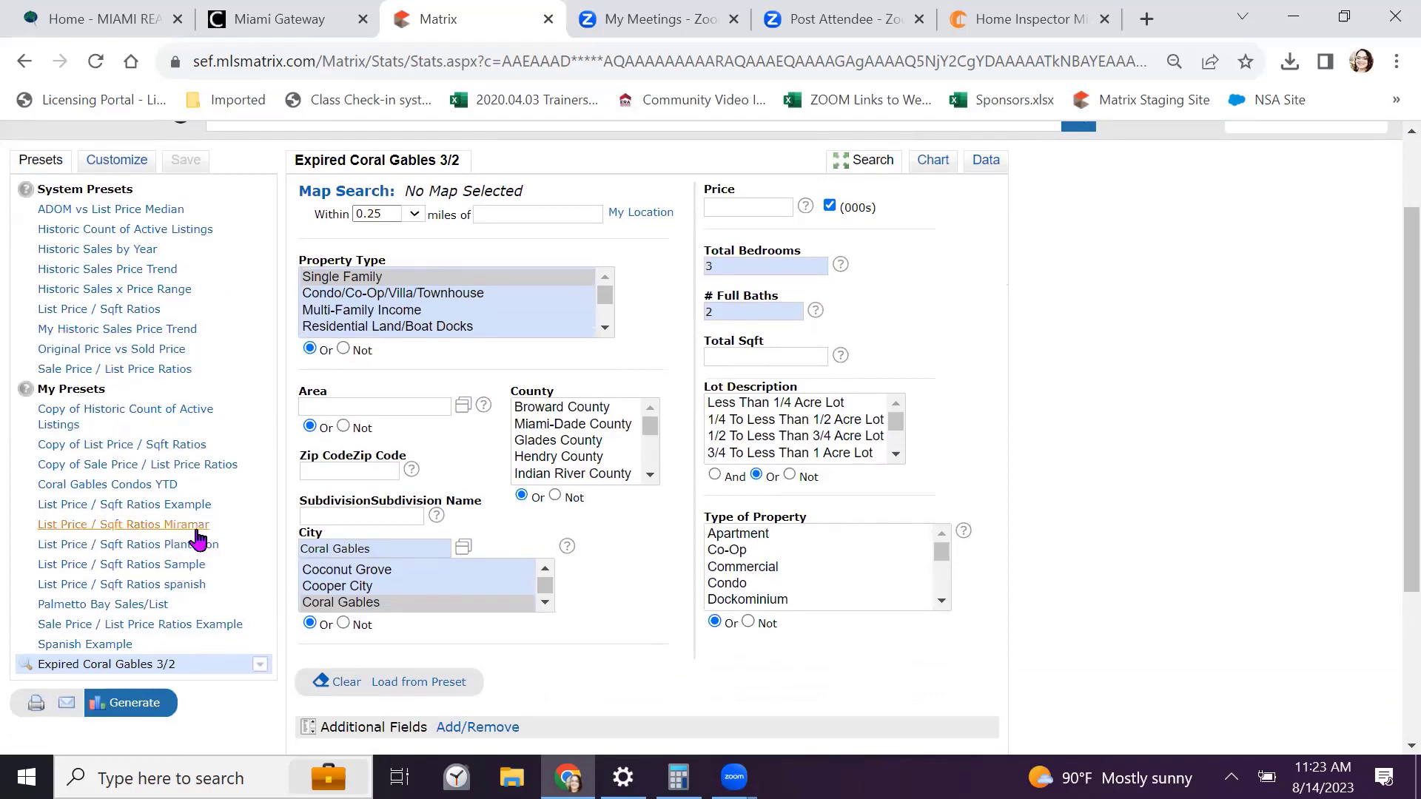
Load the Expired Coral Gables 3/2 preset from My Presets
scroll(228, 521, up, 1)
scroll(220, 508, down, 3)
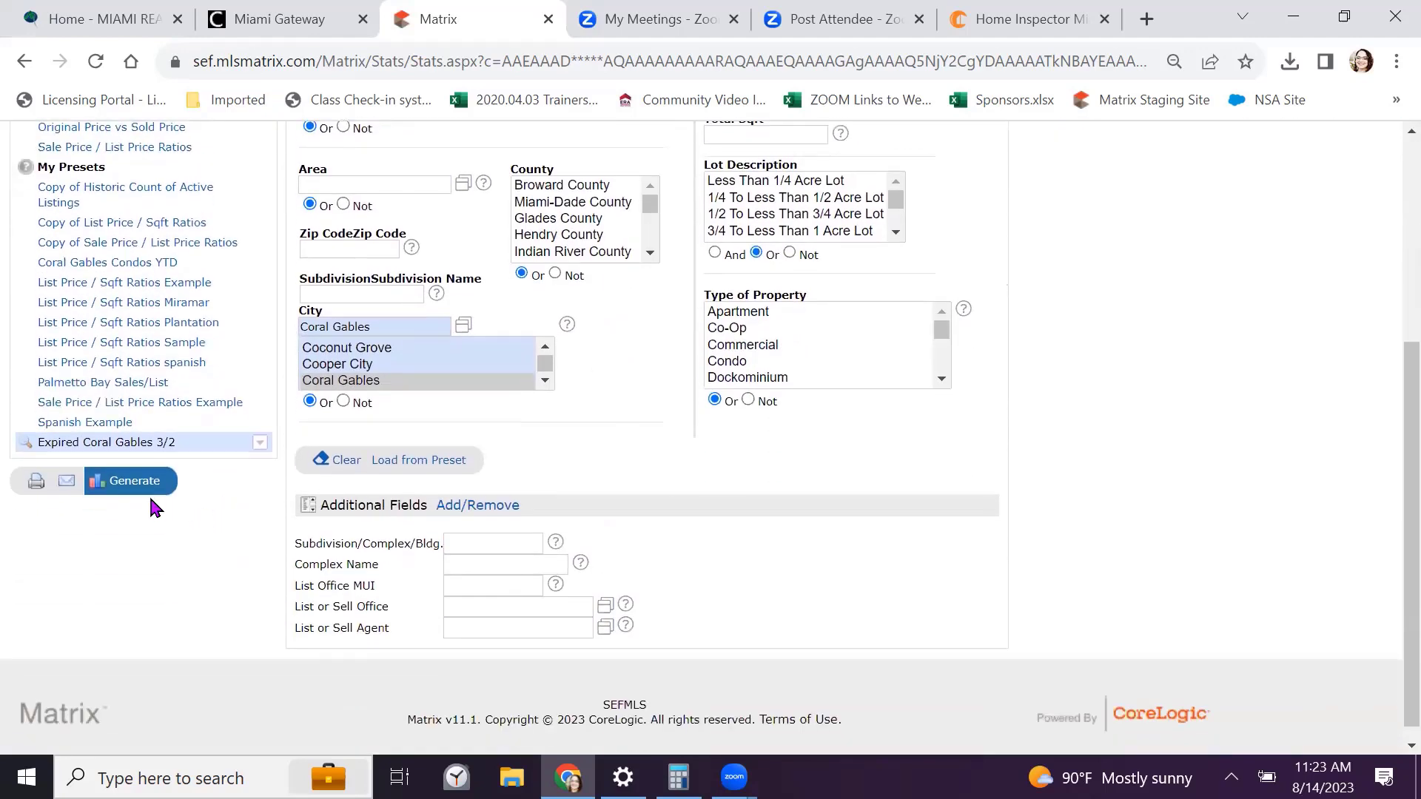
click(97, 443)
Review the preset's criteria and open the Additional Fields Add/Remove editor
scroll(359, 498, up, 5)
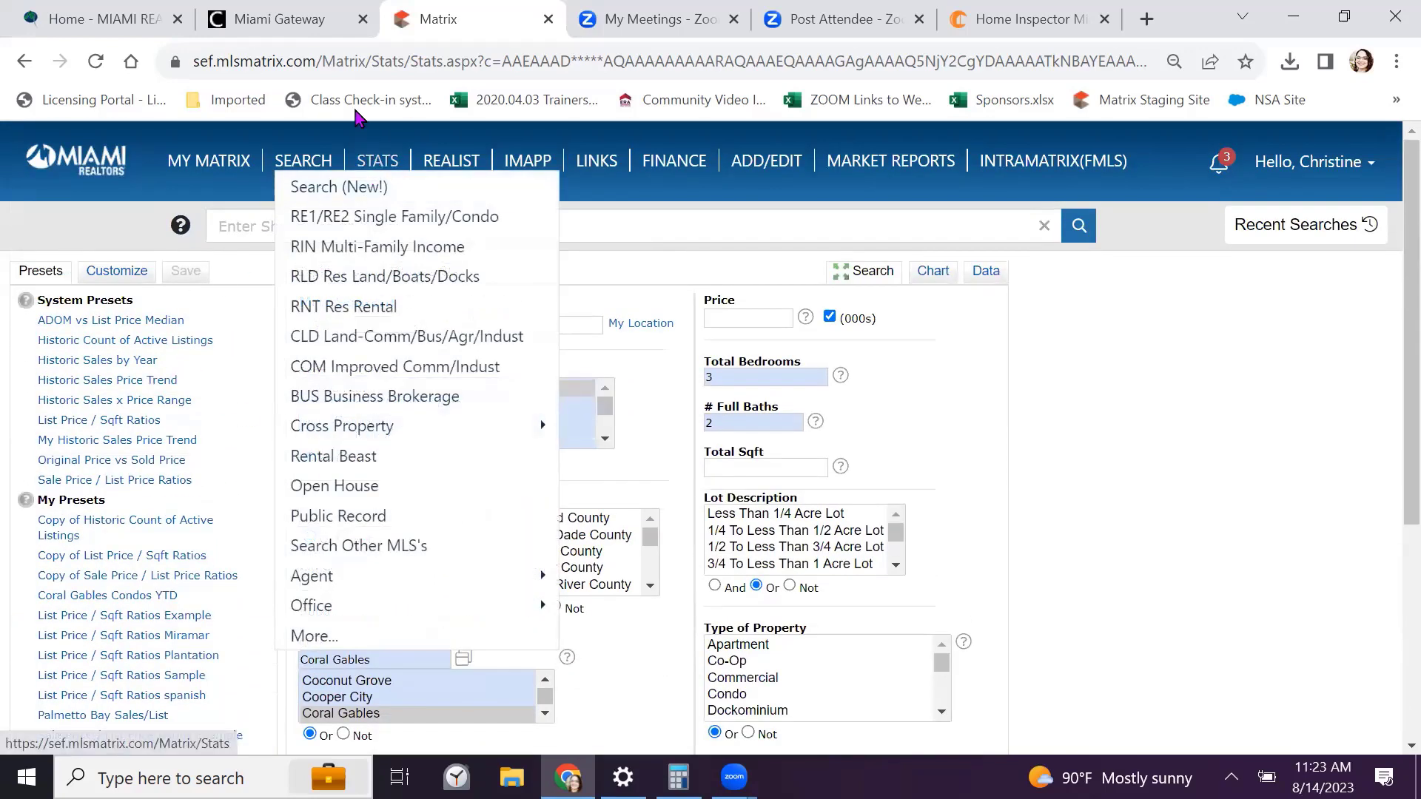
scroll(274, 354, down, 2)
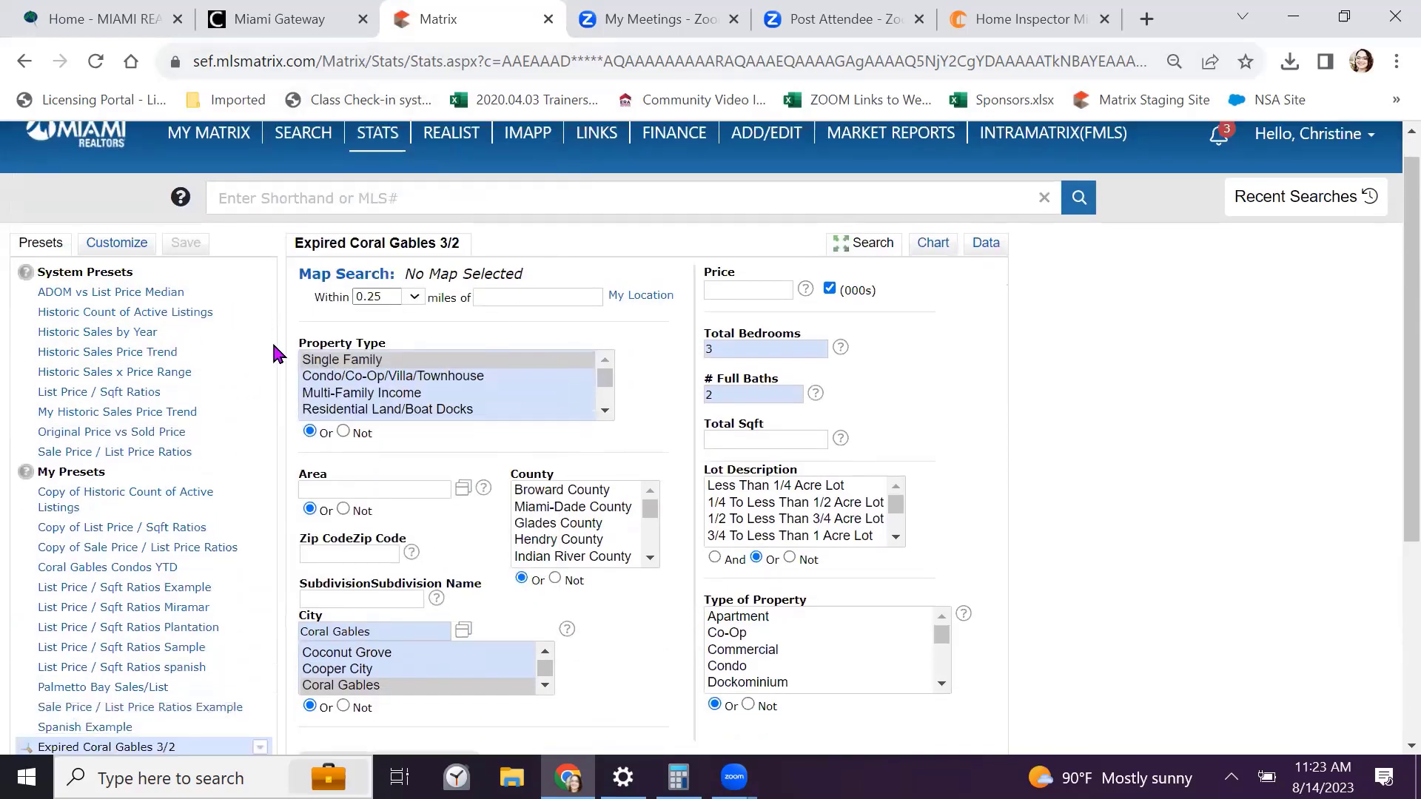
scroll(274, 354, down, 4)
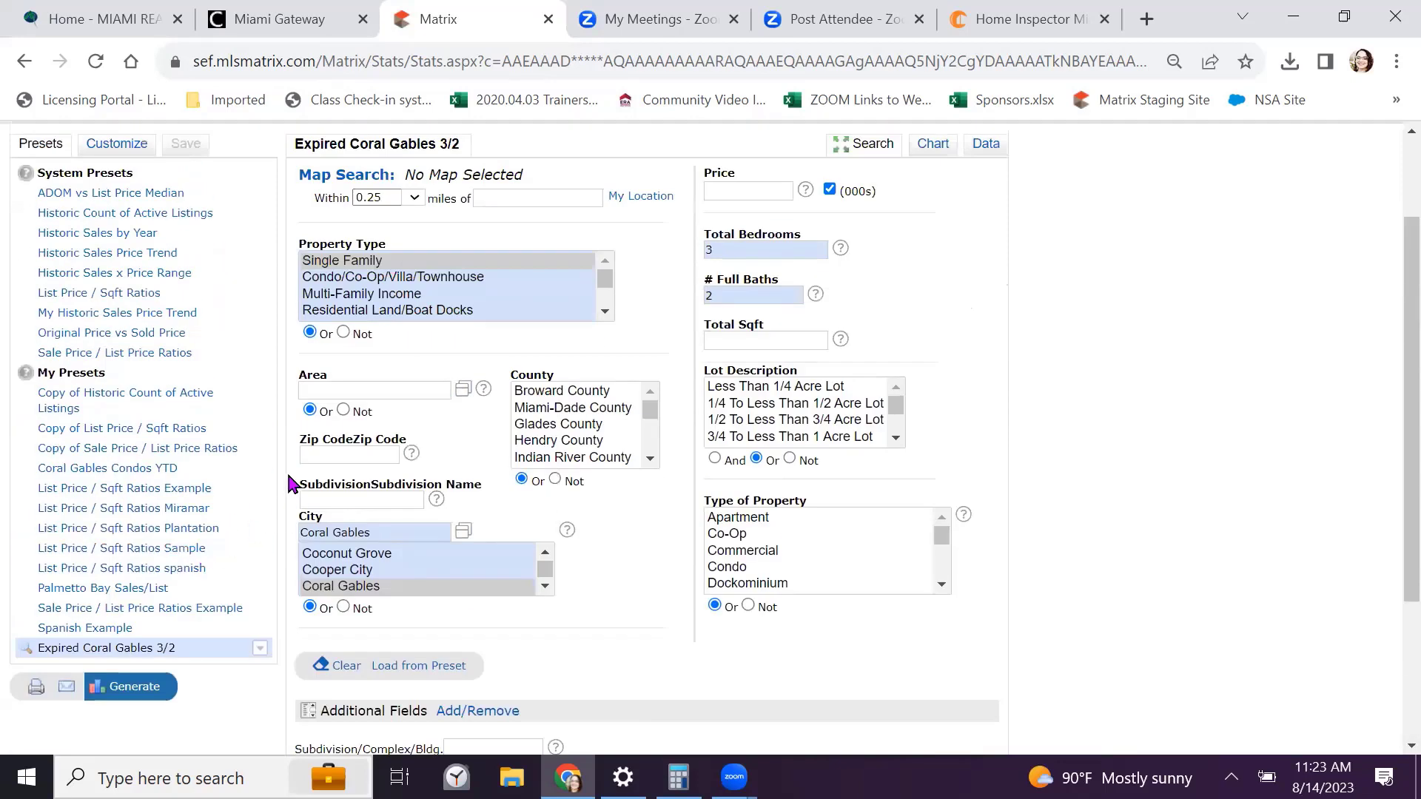
scroll(289, 481, up, 3)
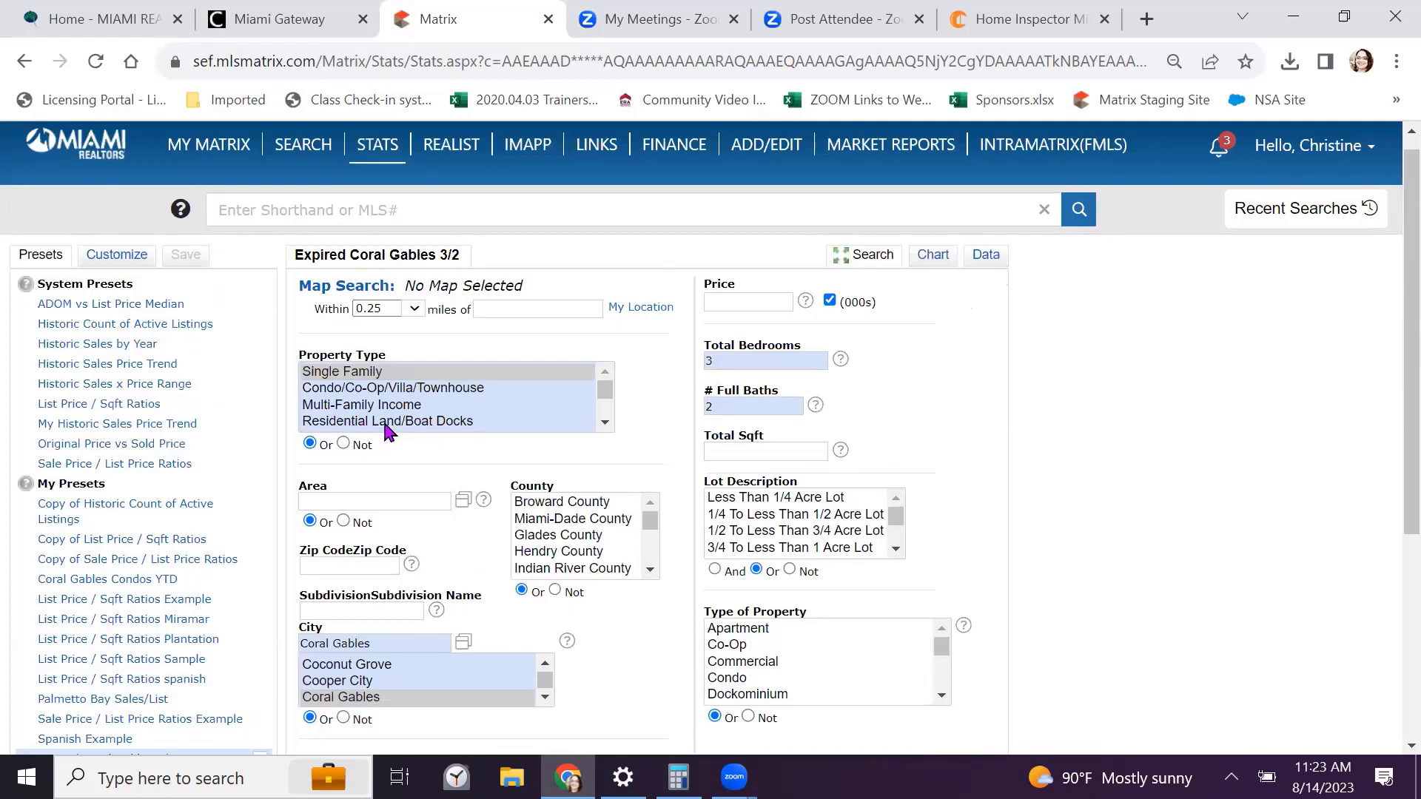
scroll(392, 422, down, 2)
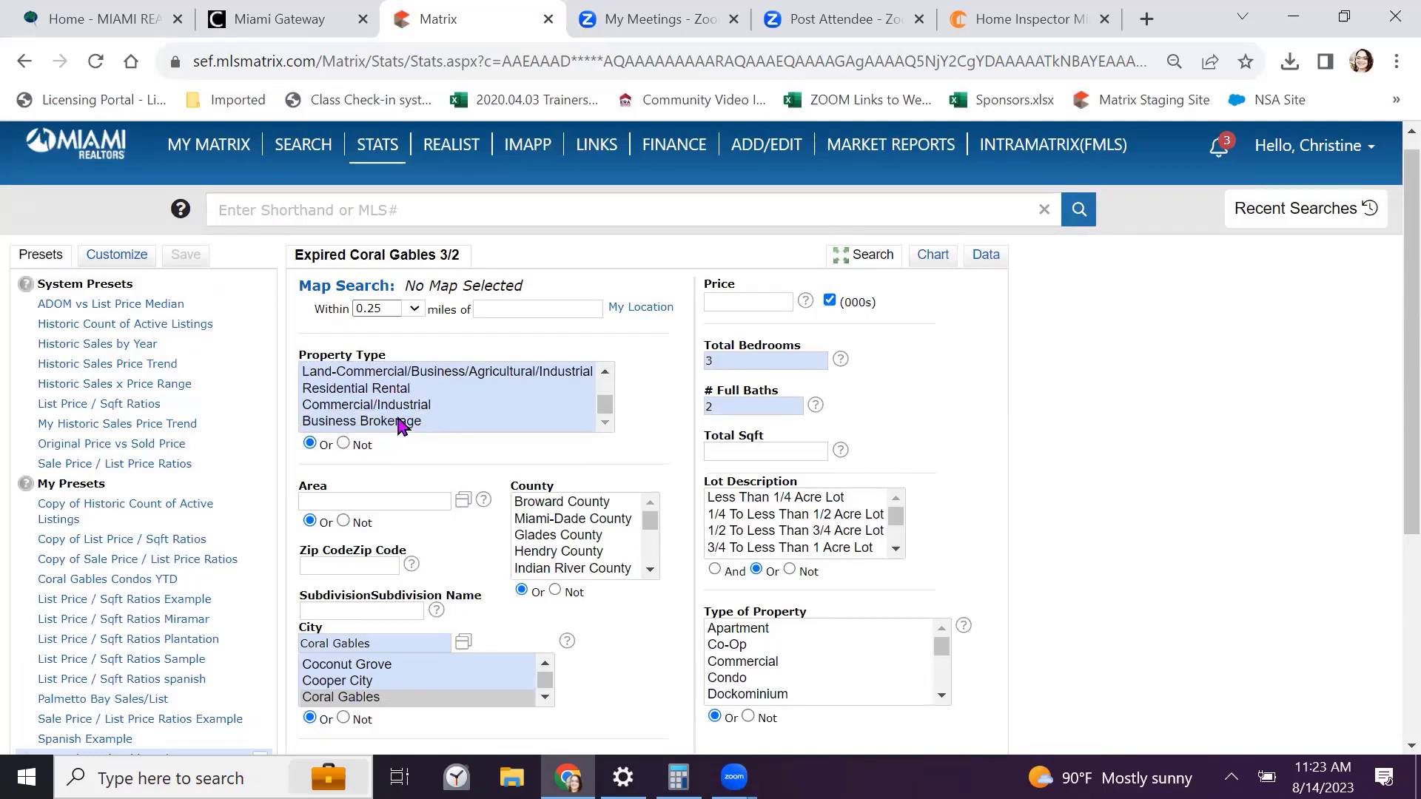
scroll(565, 365, down, 3)
scroll(605, 393, down, 3)
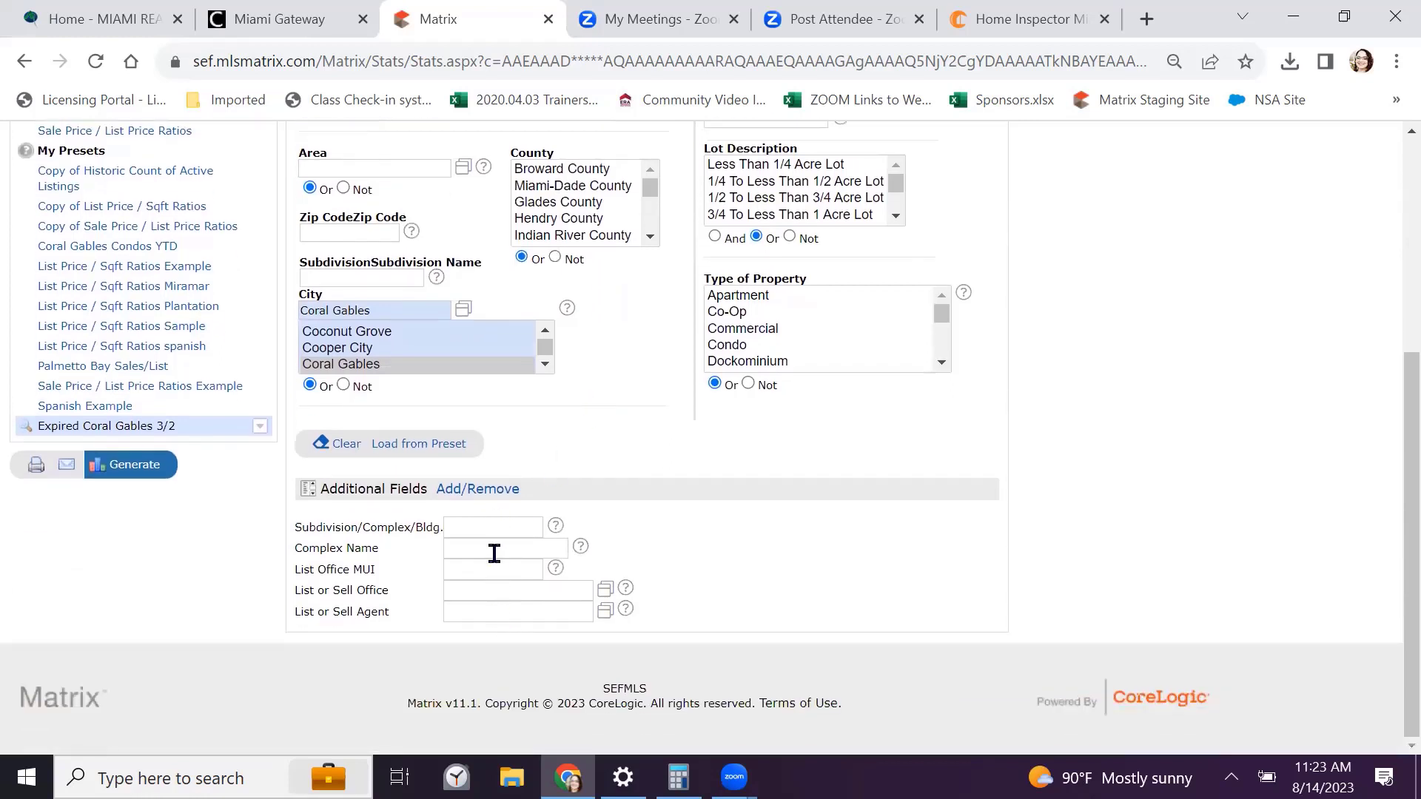
click(480, 491)
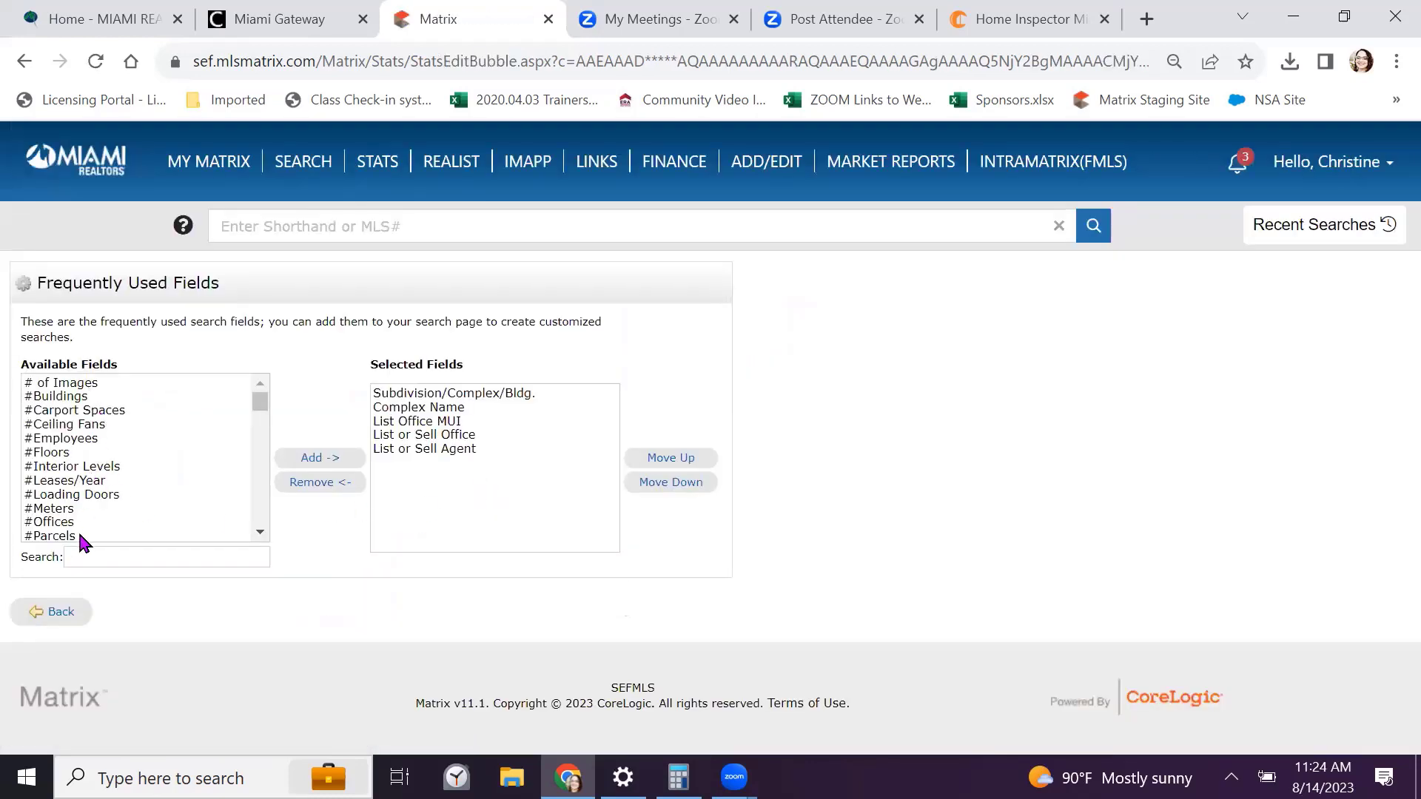
click(422, 436)
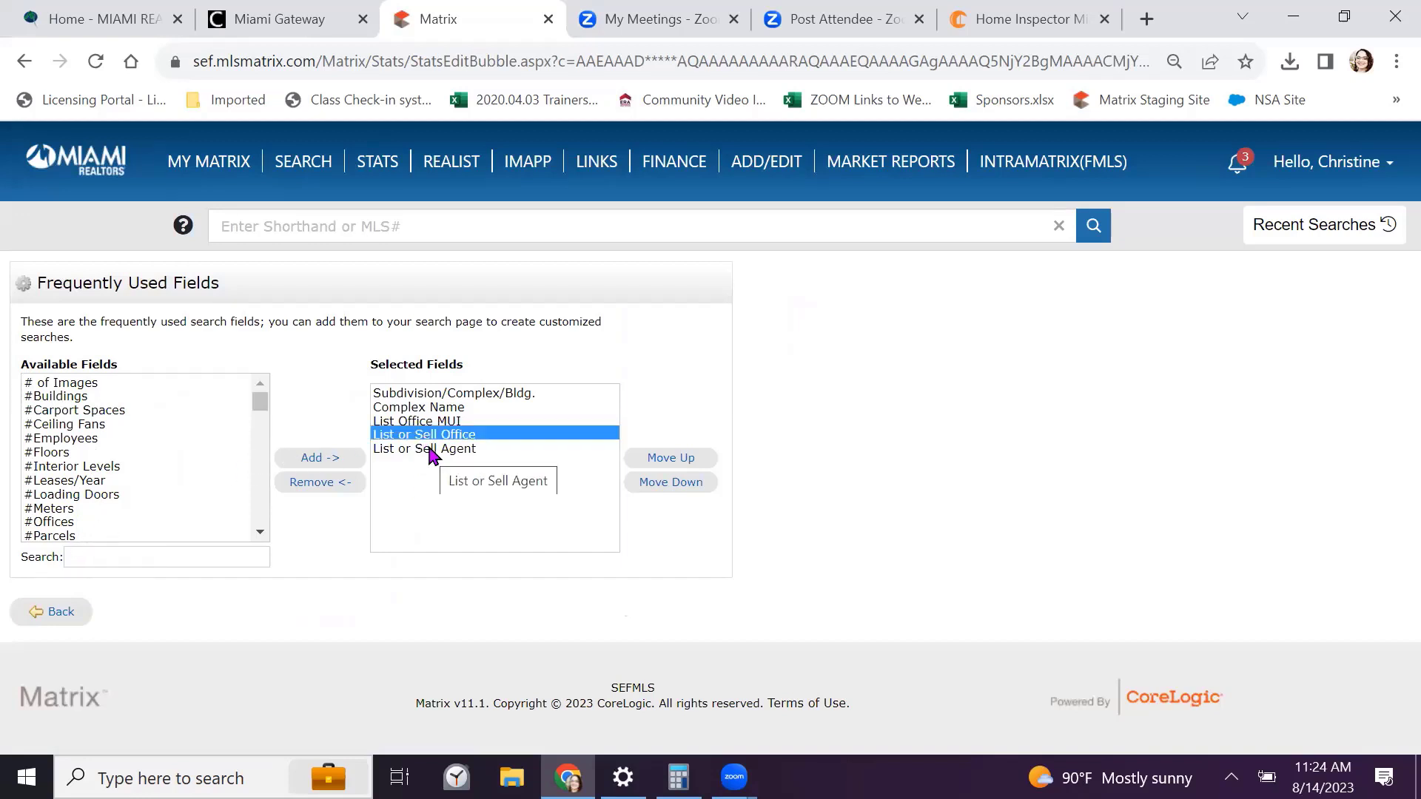
click(431, 450)
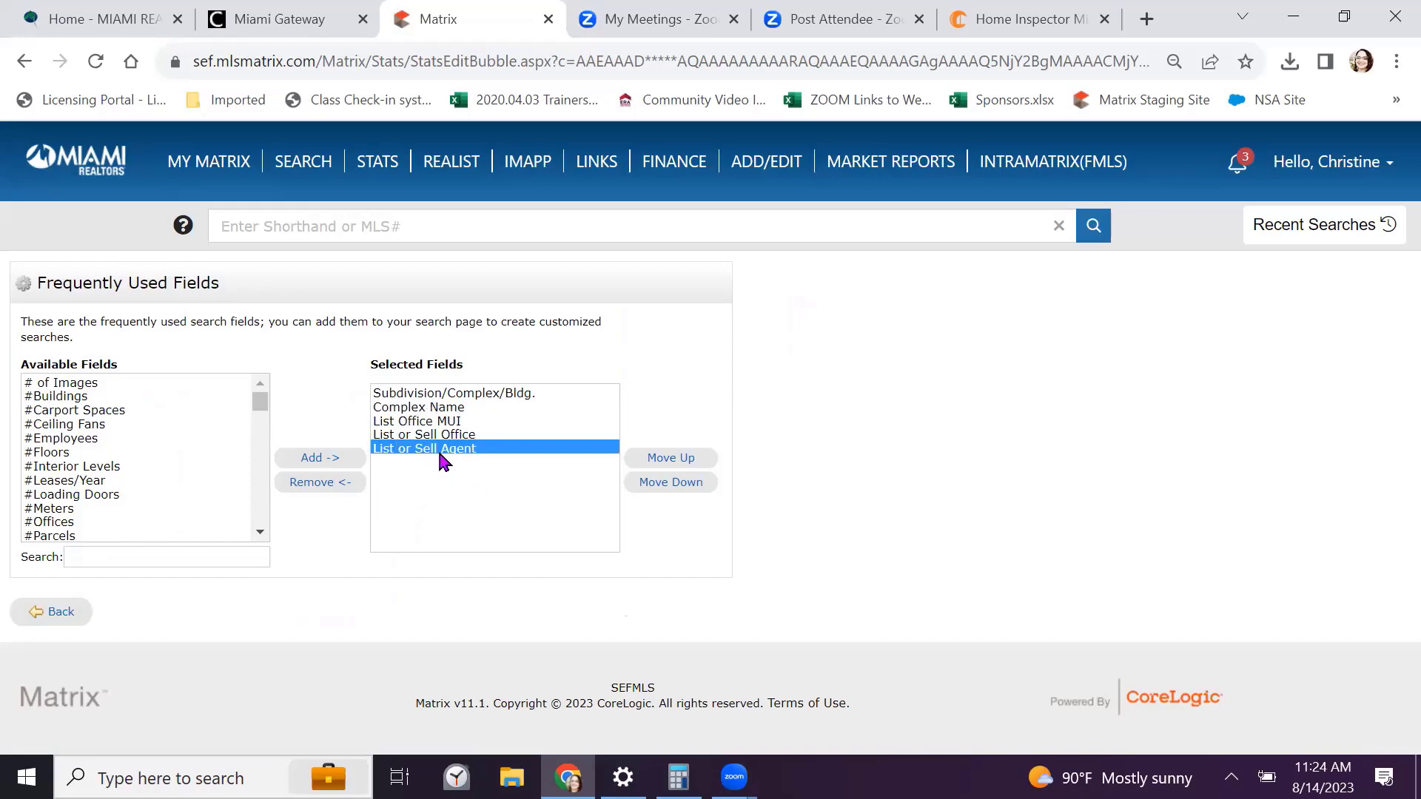
click(65, 614)
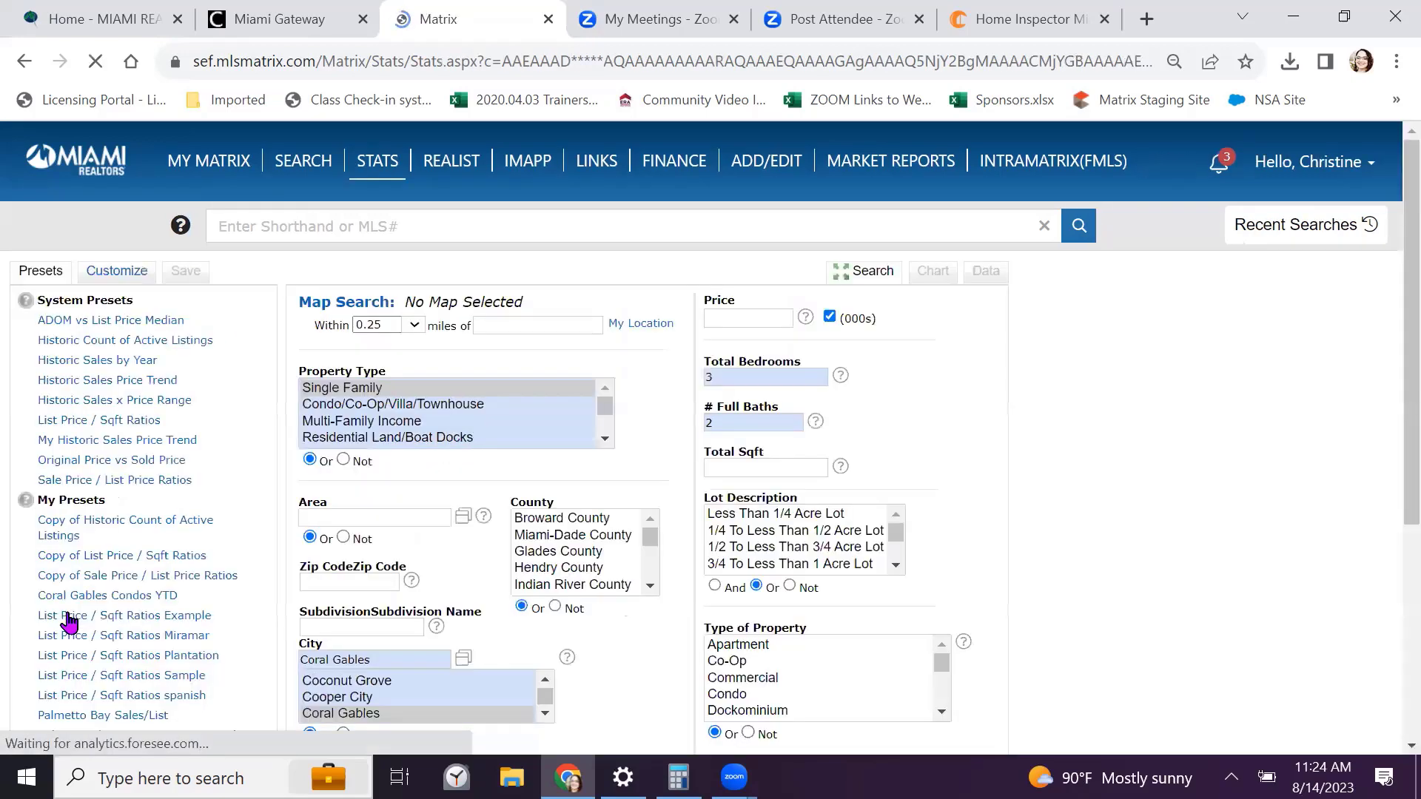
scroll(387, 463, down, 1)
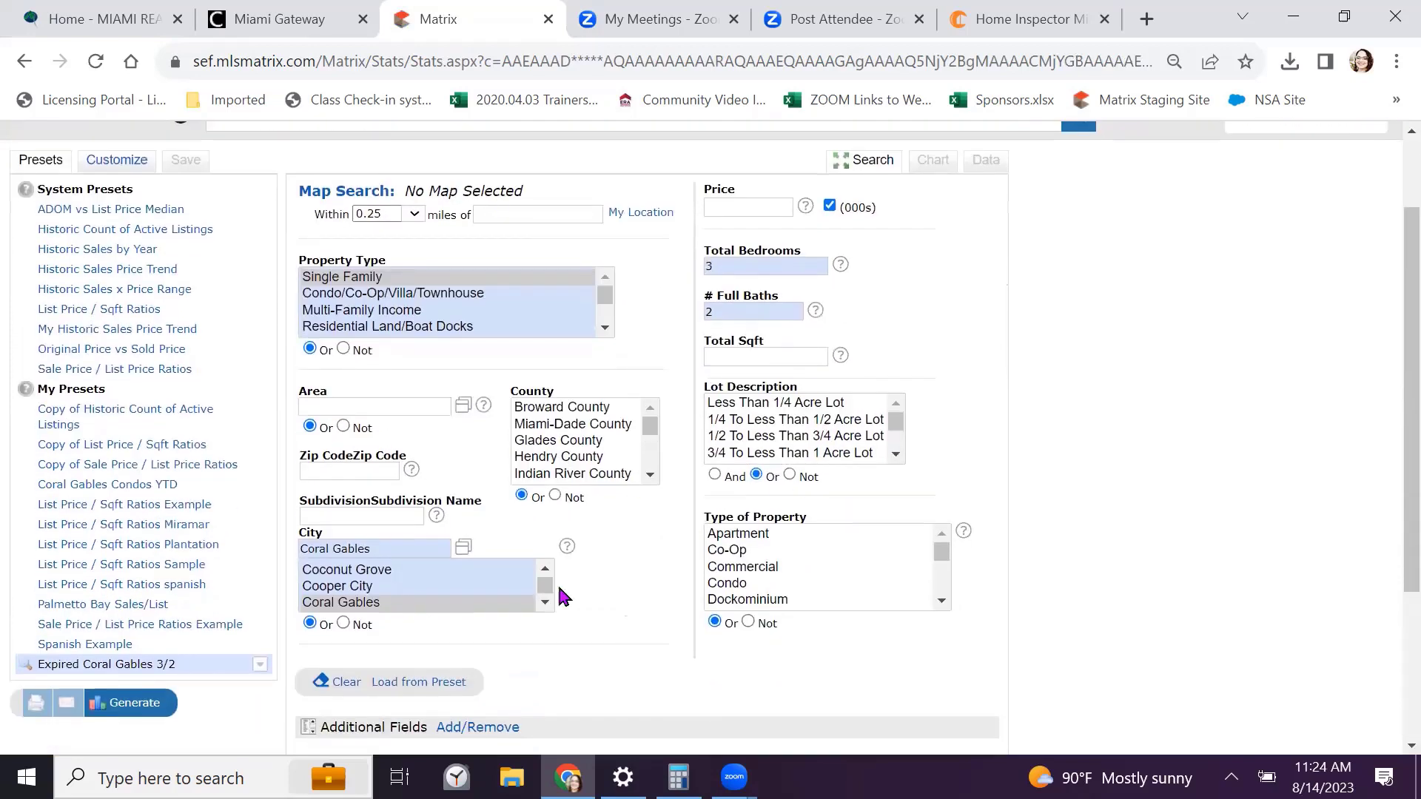
scroll(699, 492, down, 3)
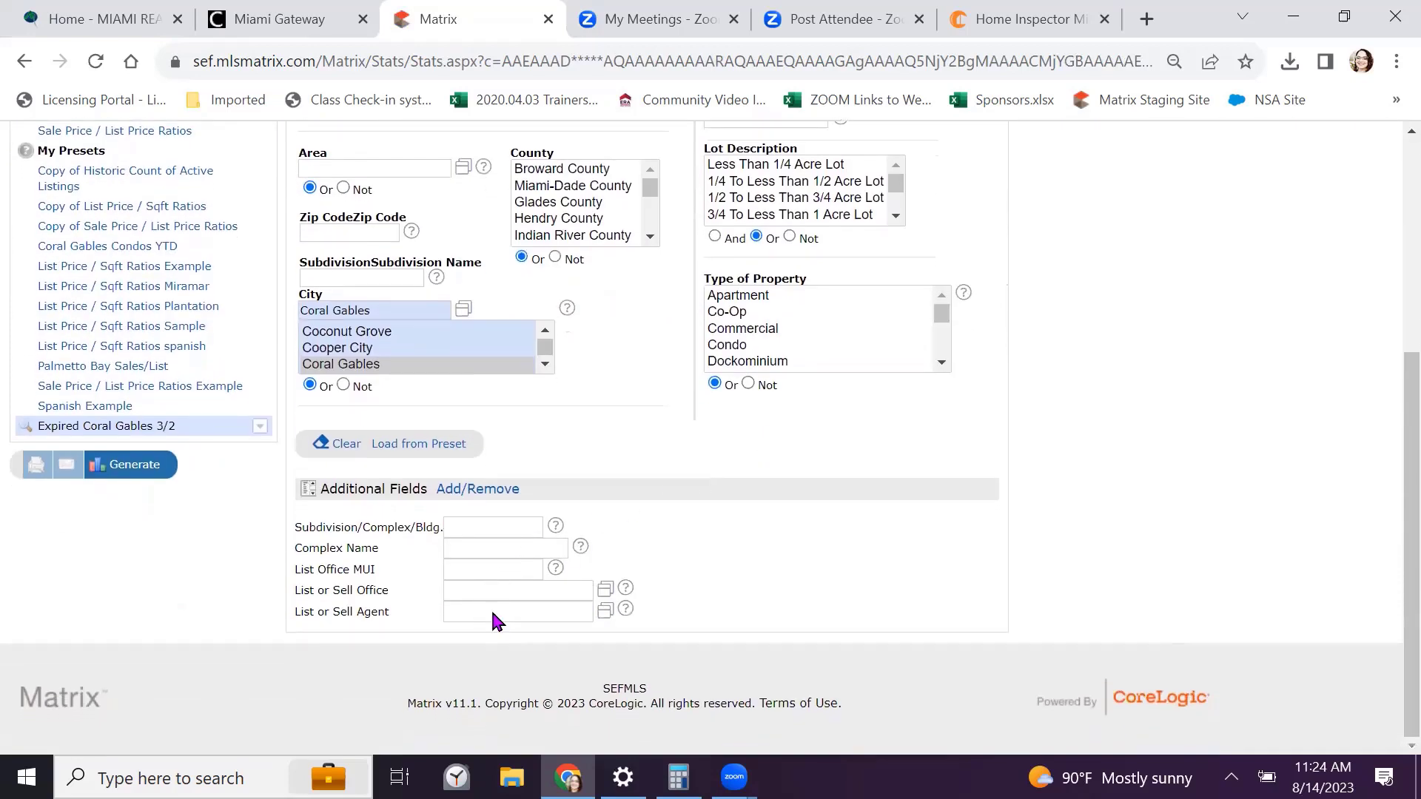
click(494, 613)
scroll(788, 573, up, 5)
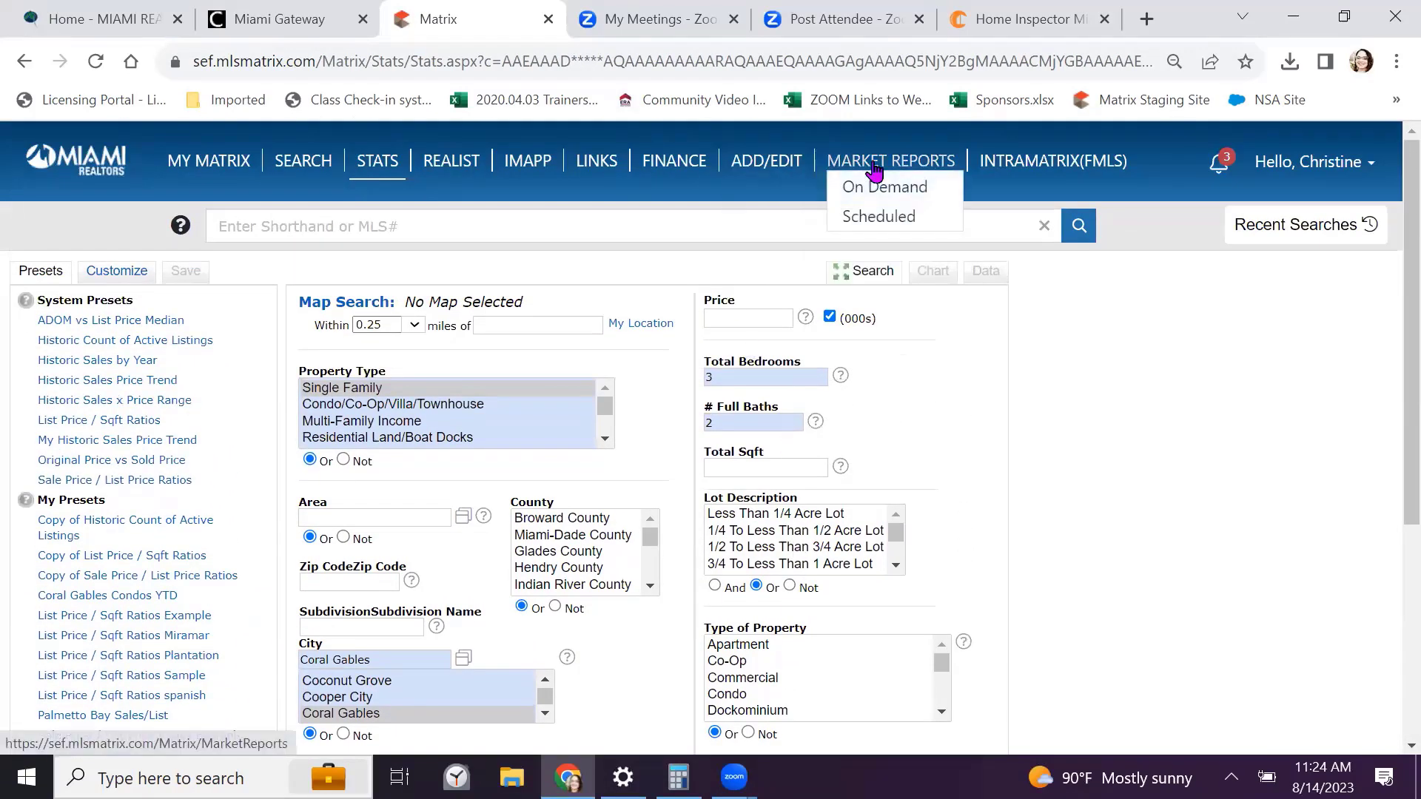
Run the Agent Production Report, then return to the On Demand Reports list
click(903, 169)
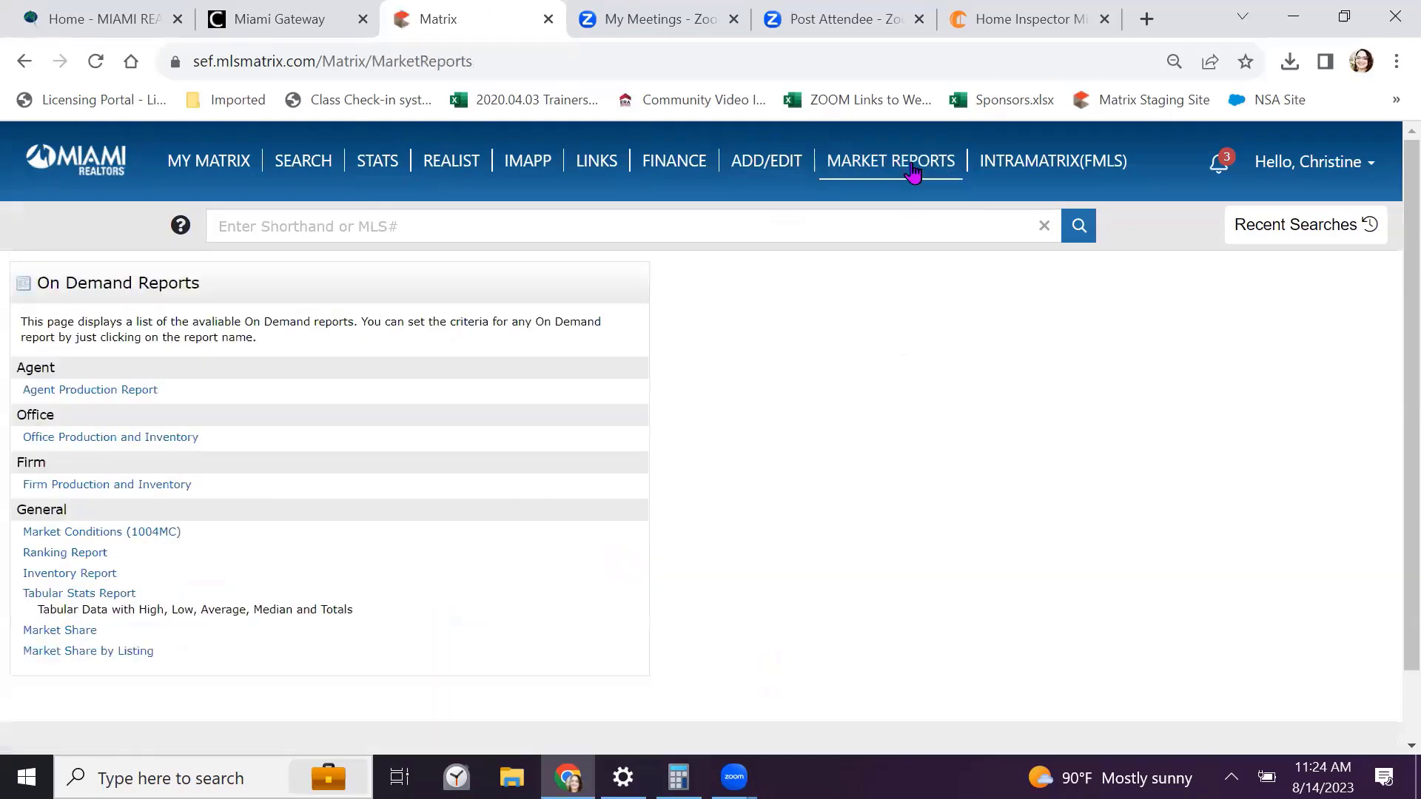
scroll(851, 288, down, 2)
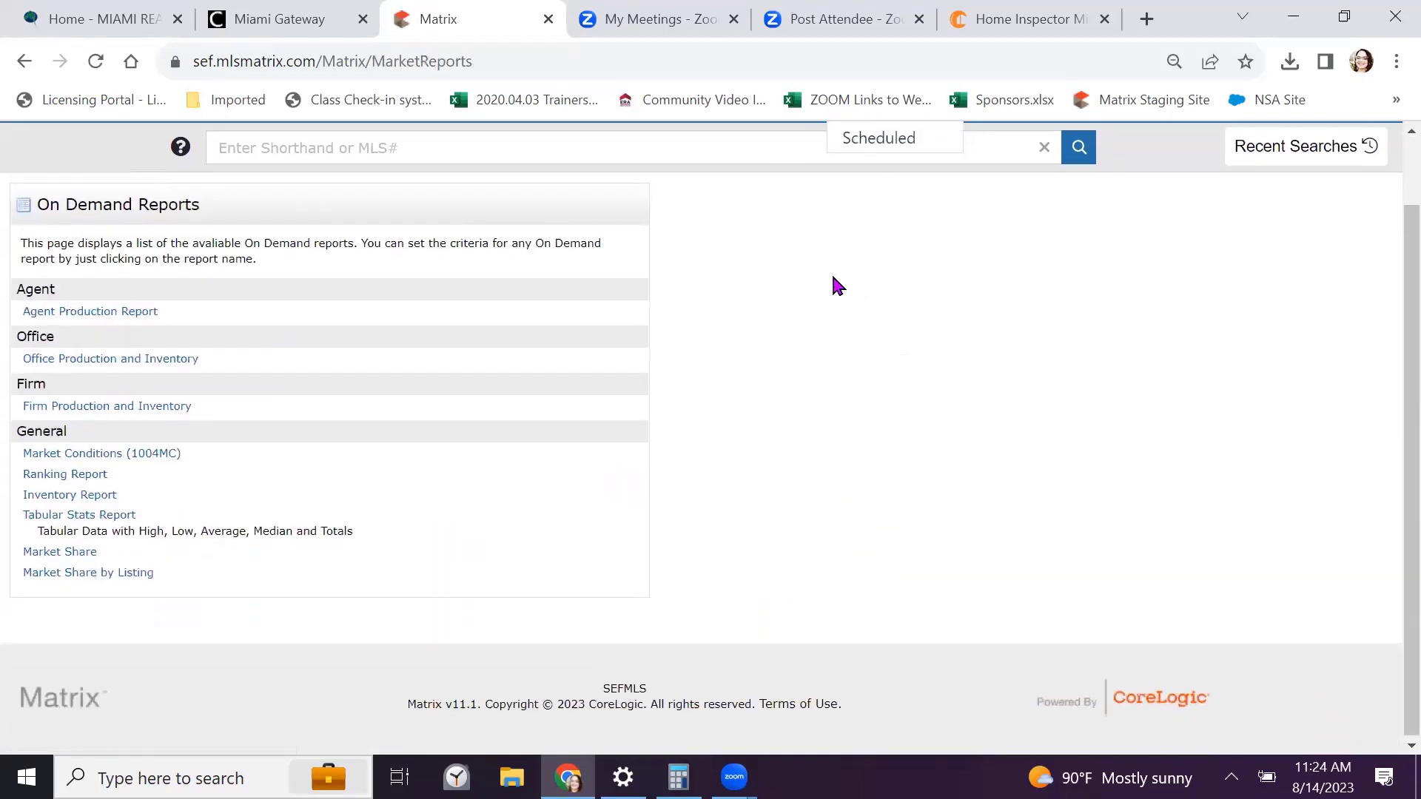
click(126, 311)
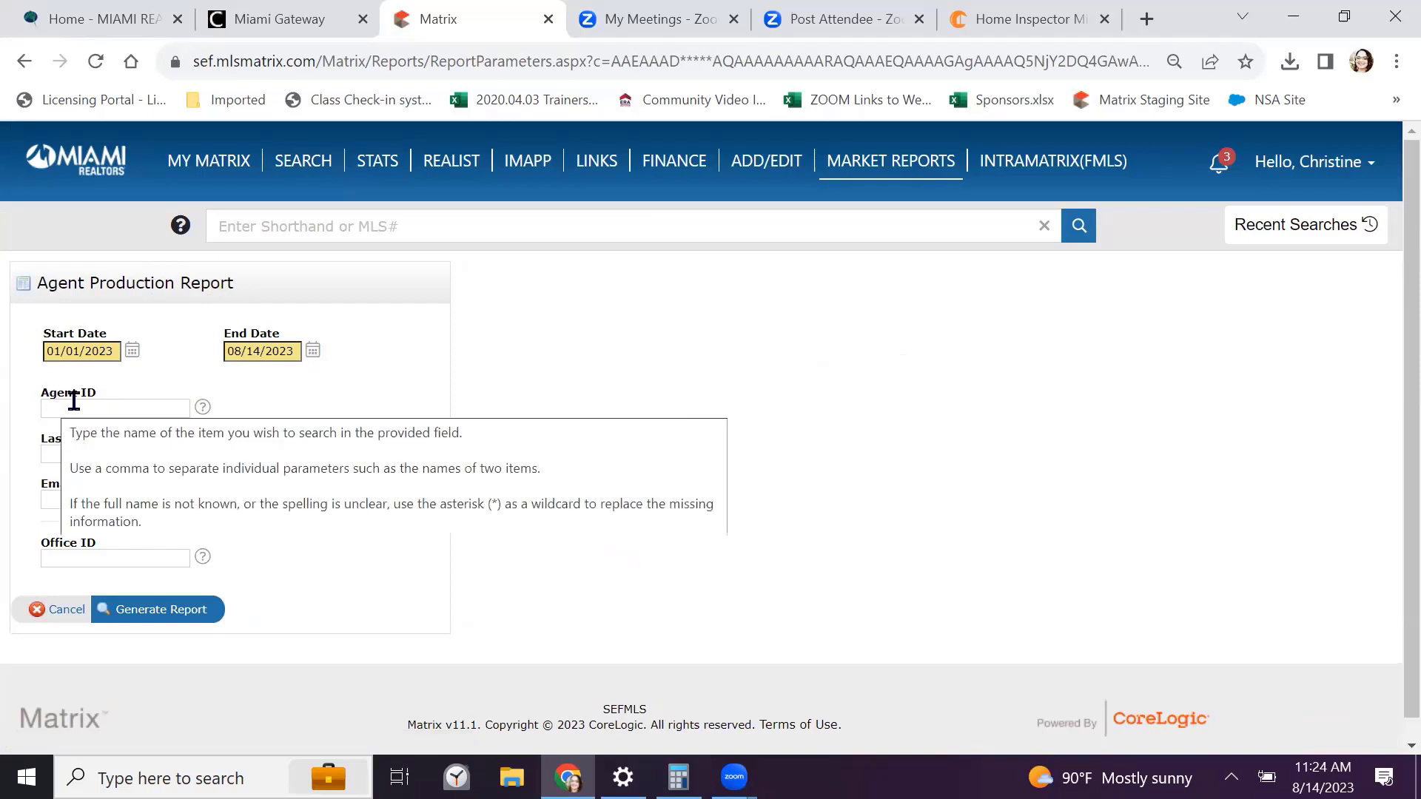
click(167, 614)
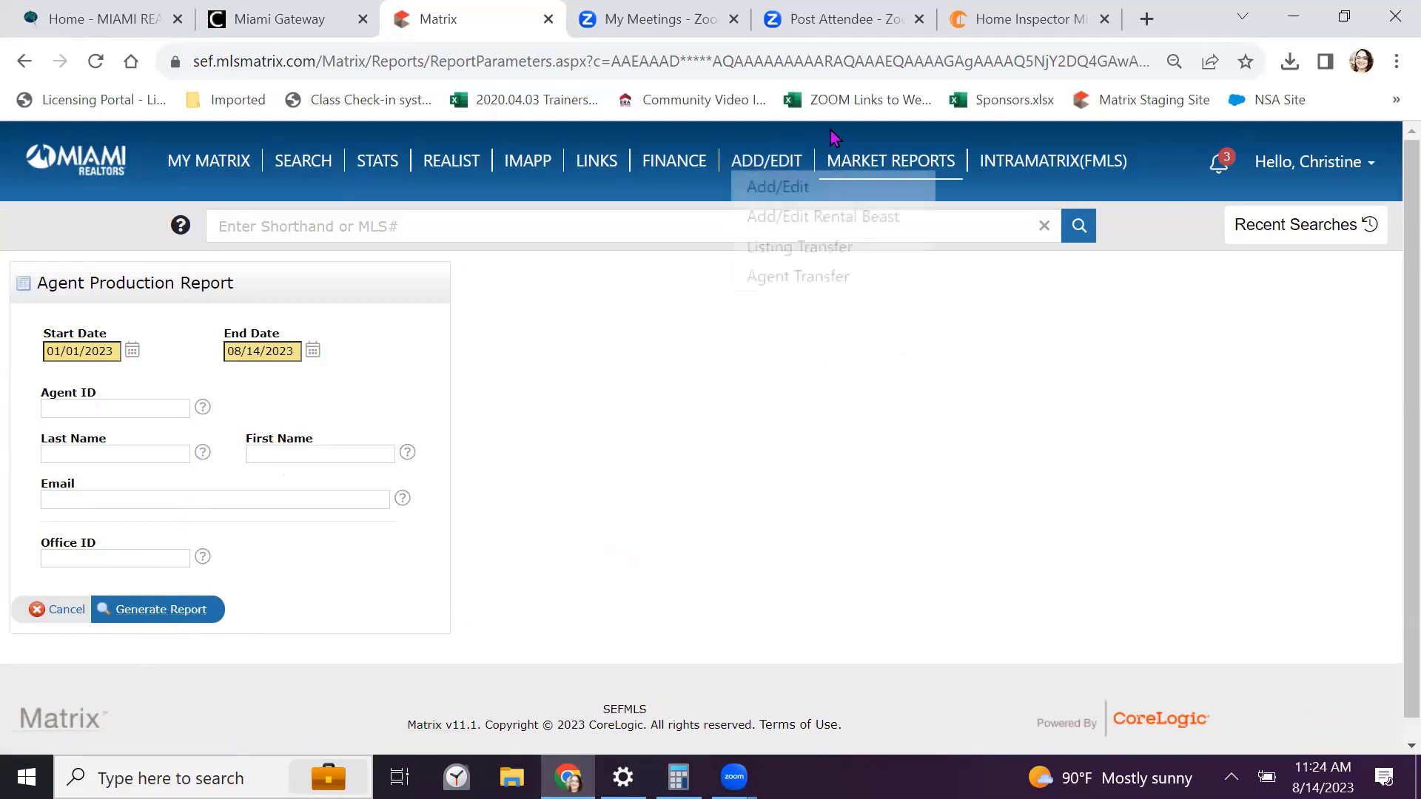
click(909, 165)
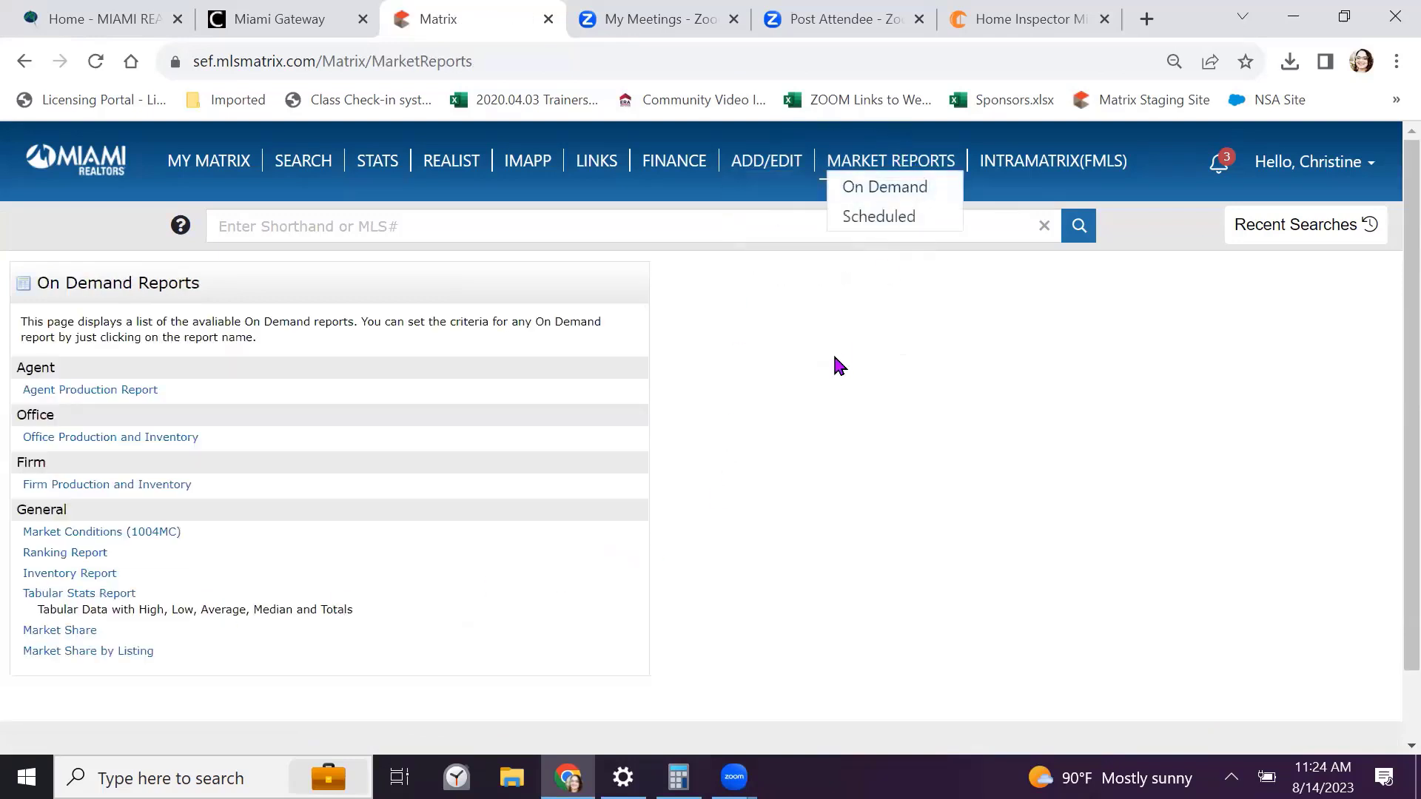
scroll(836, 364, down, 2)
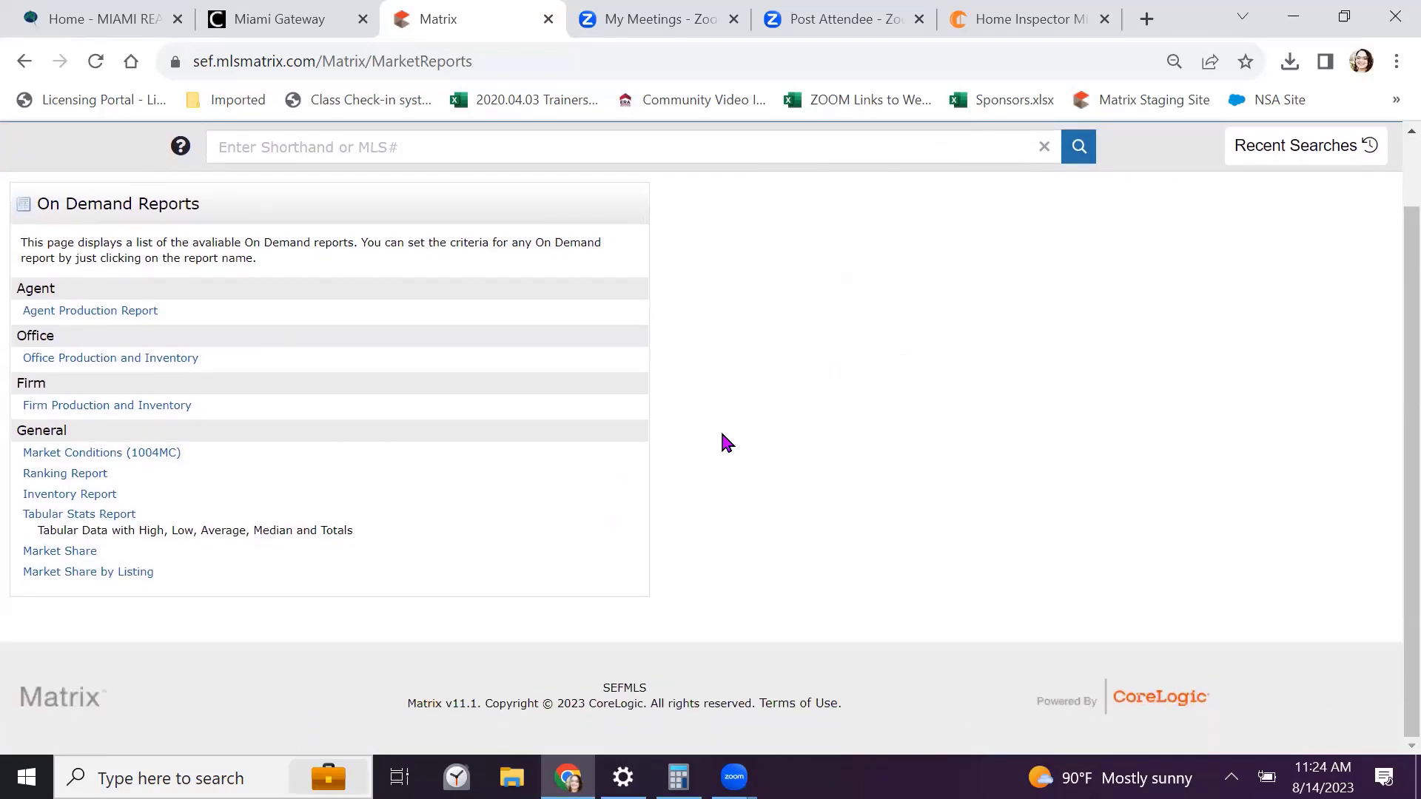
Open the Market Conditions (1004MC) report criteria form and scroll through its fields
click(82, 457)
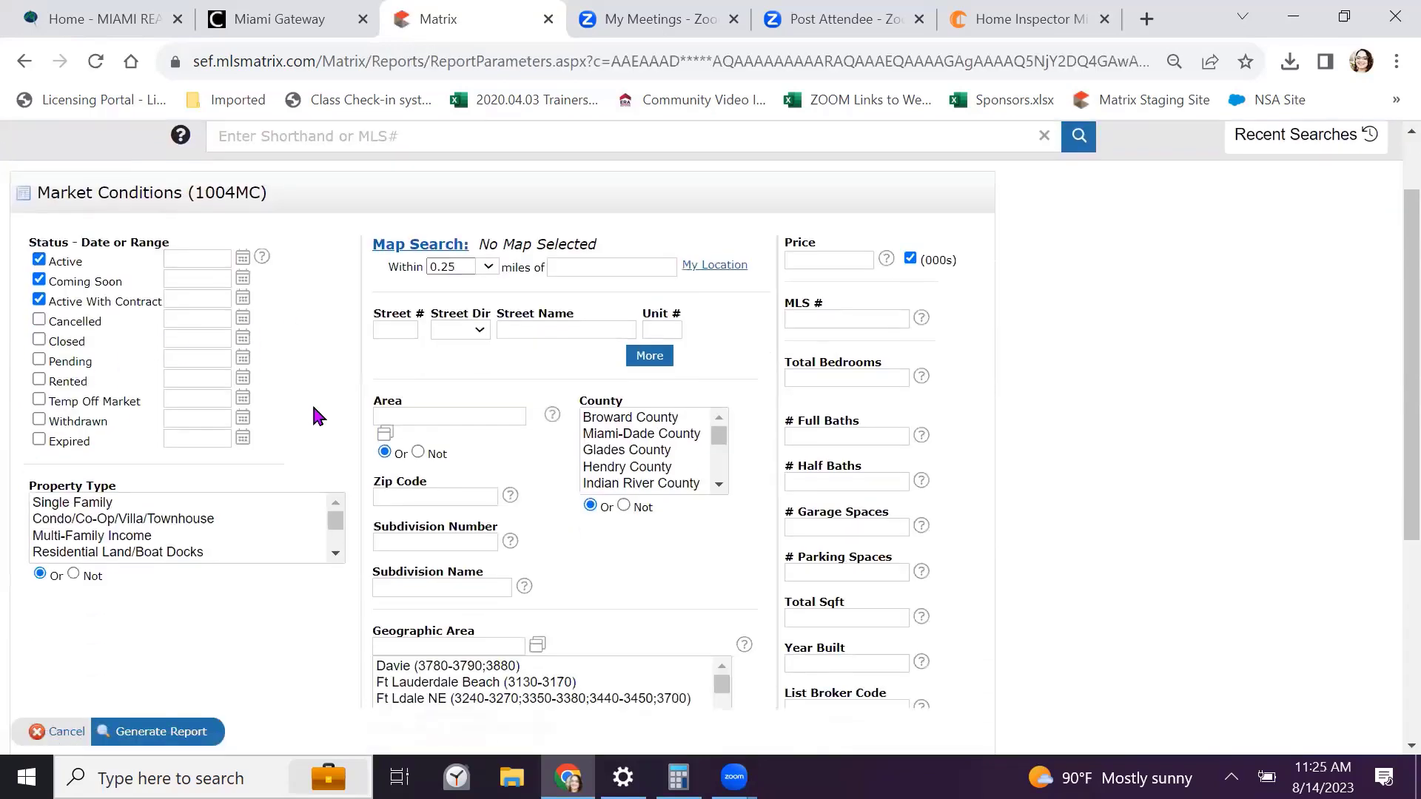
scroll(314, 407, down, 1)
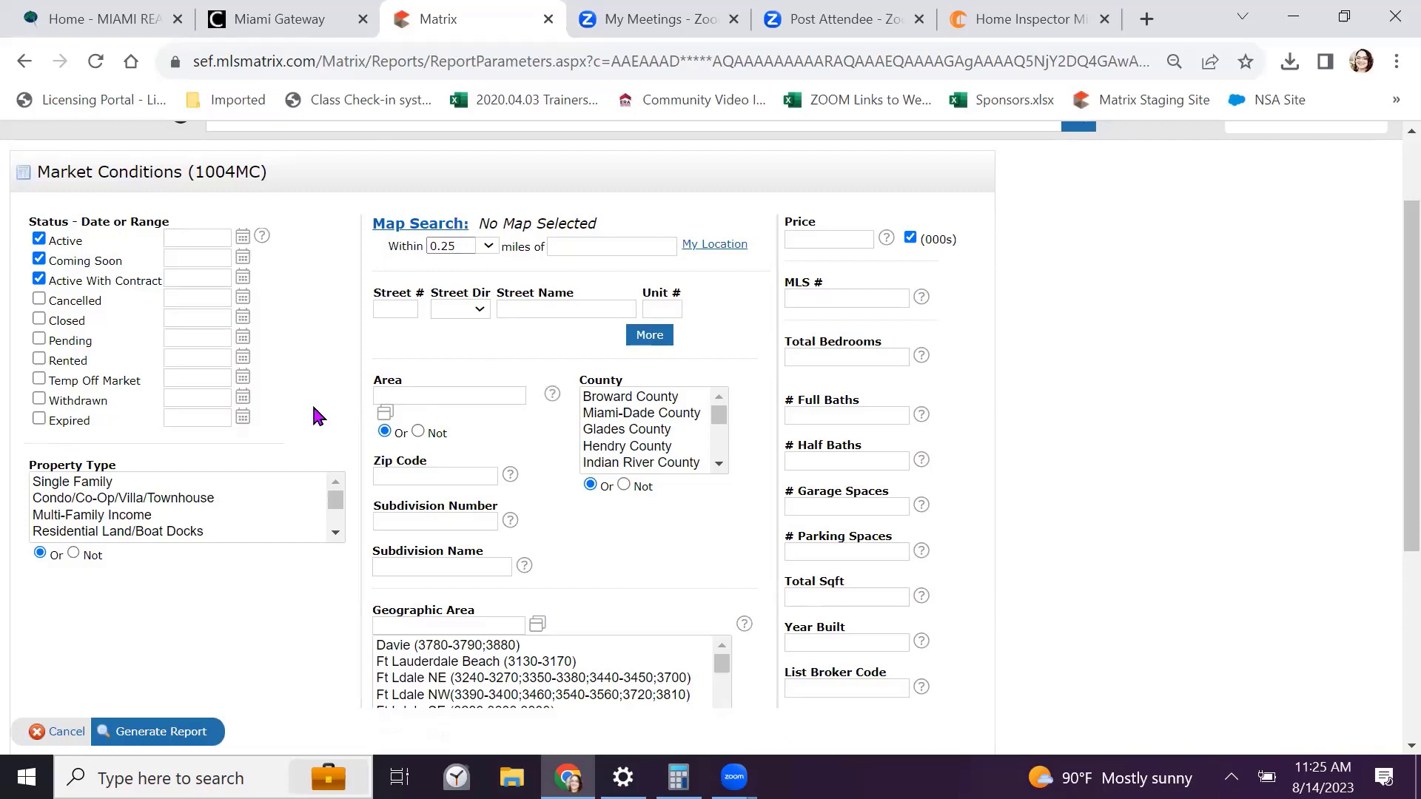
Limit statuses to Active and Closed, with a 0-365 Closed date range
click(39, 259)
click(38, 279)
click(39, 320)
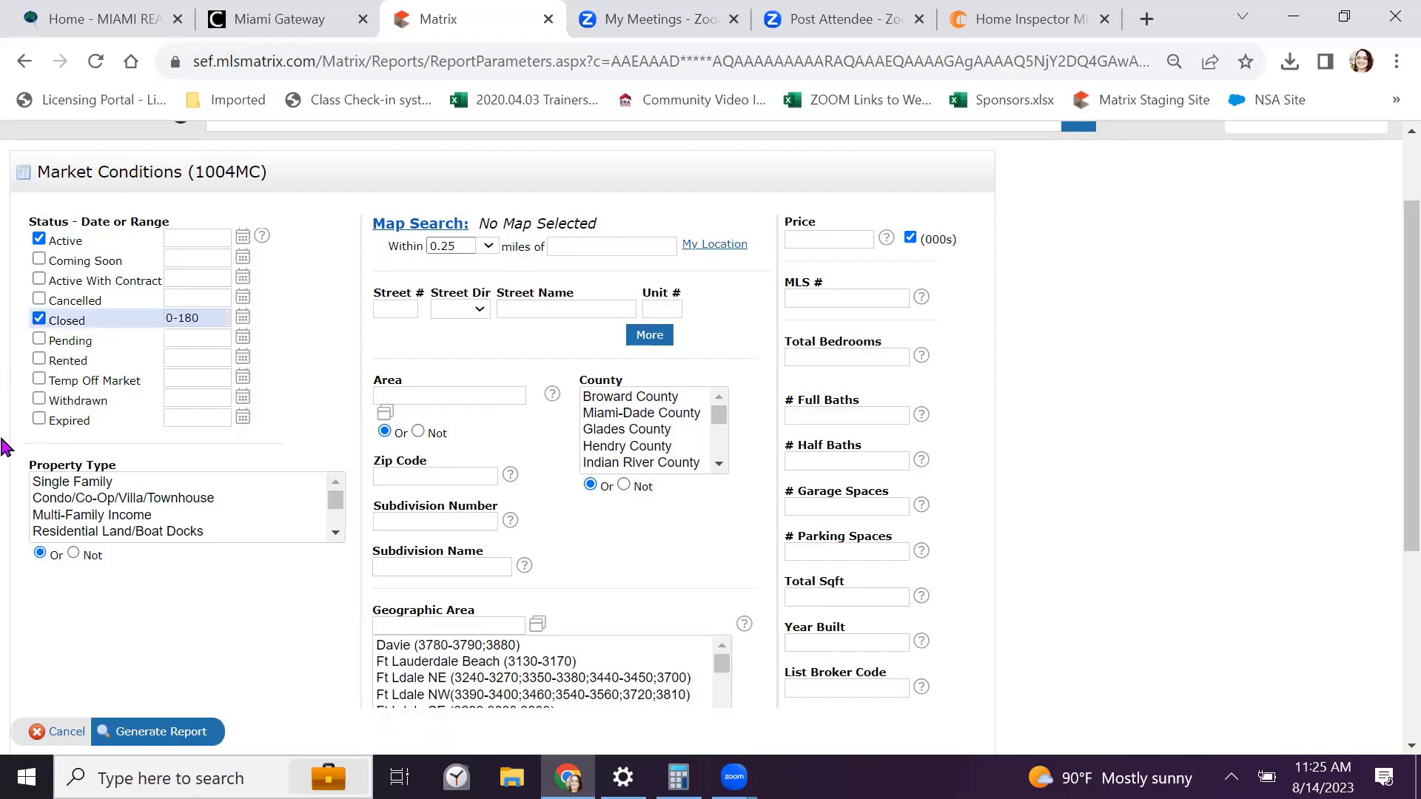
click(201, 317)
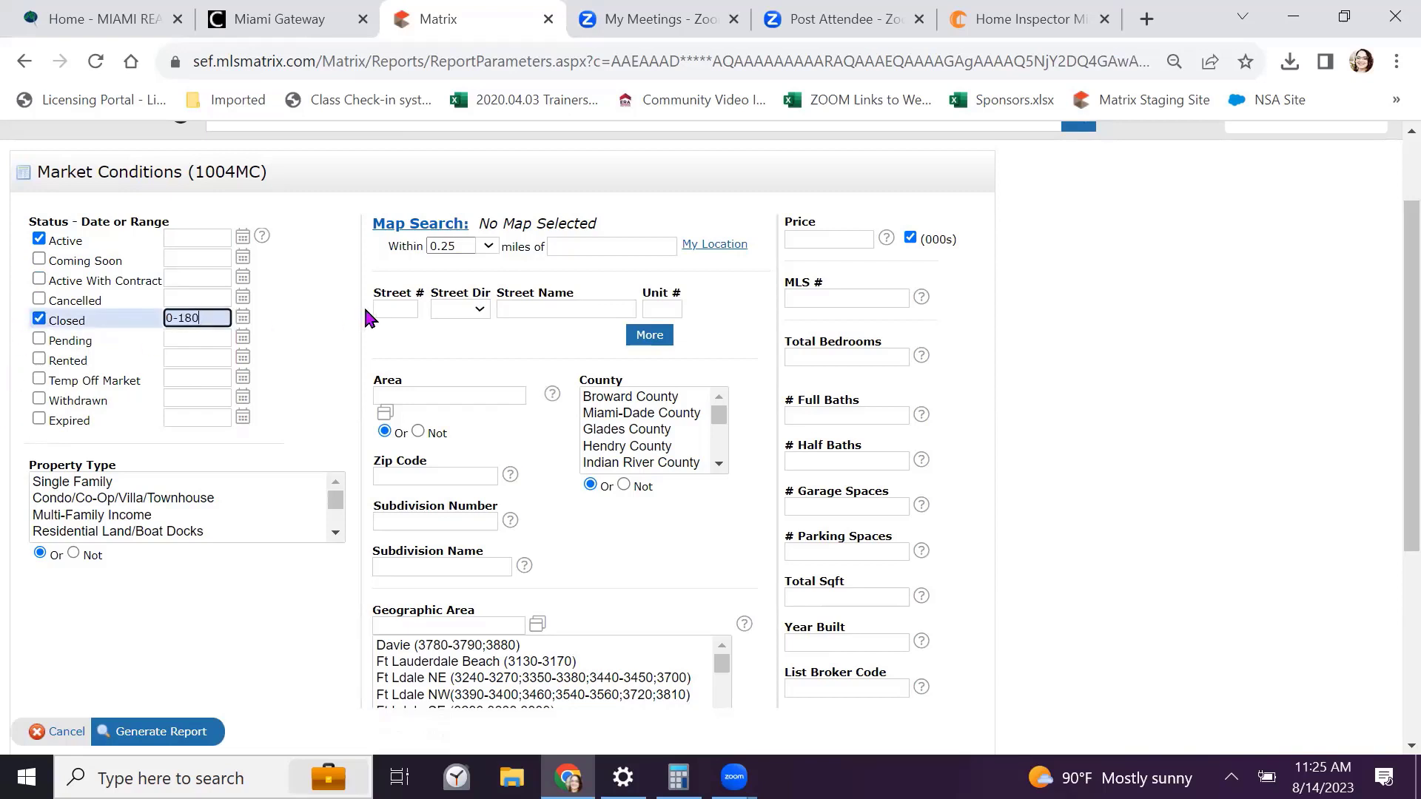
key(BackSpace)
text(39)
key(BackSpace)
key(BackSpace)
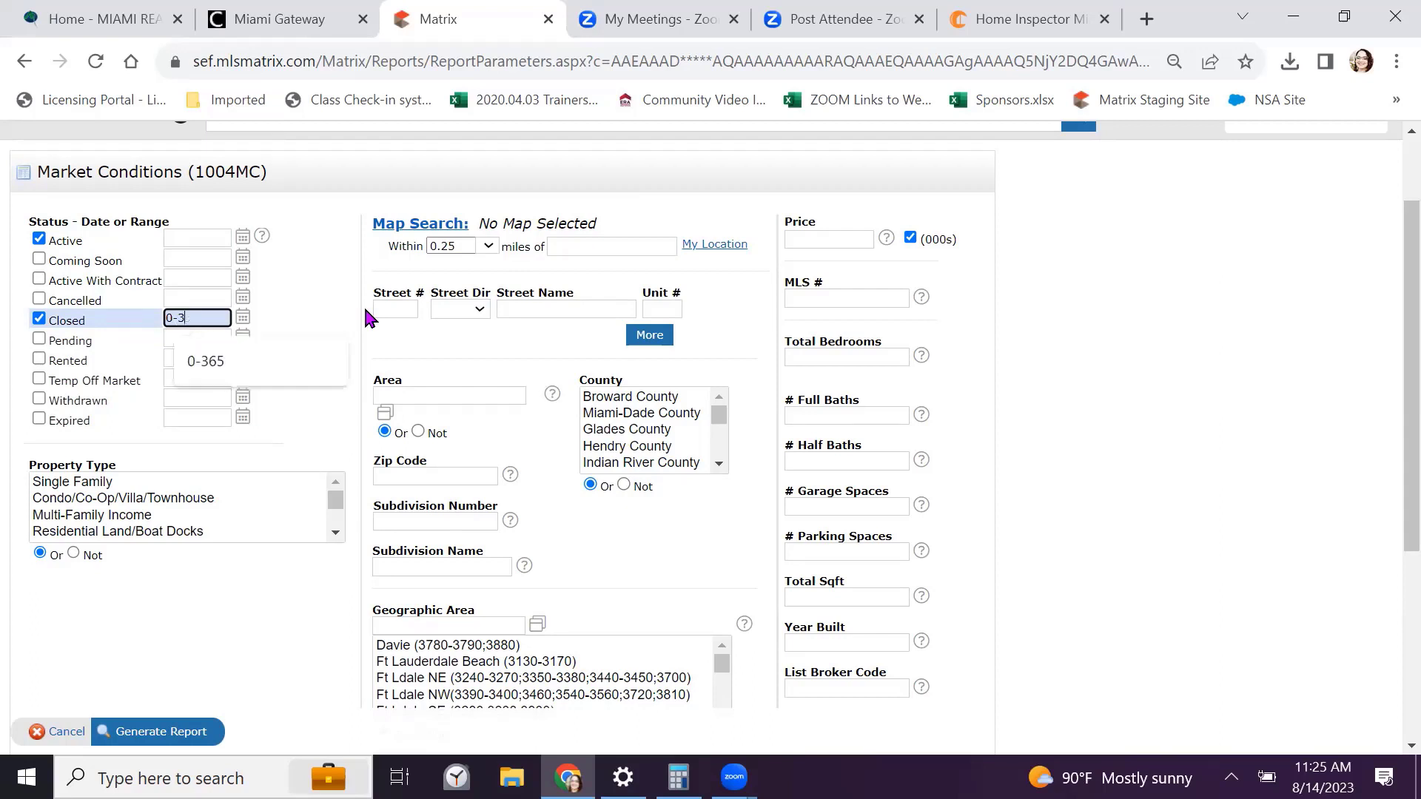
text(65)
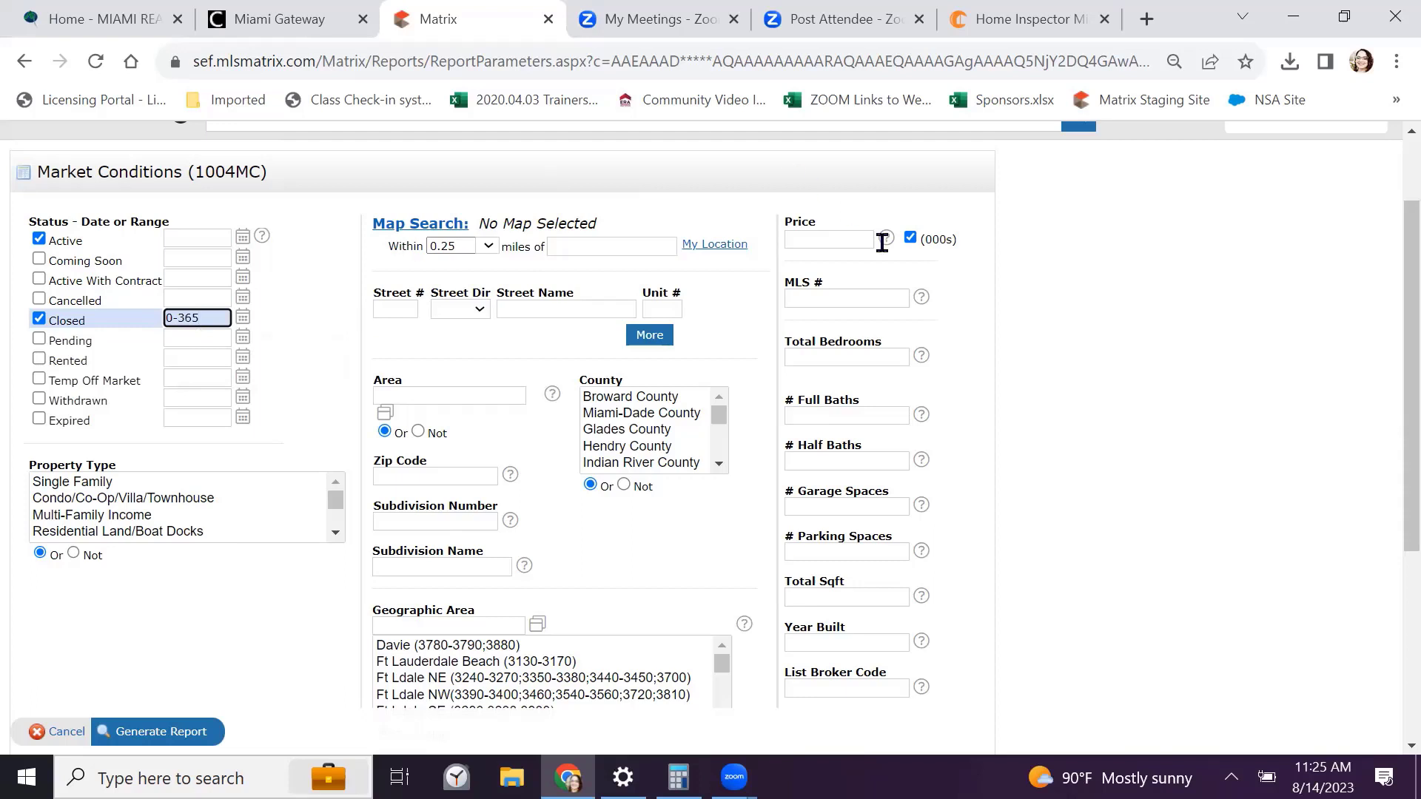
click(1068, 329)
Restrict the property type to Single Family and the city to Coral Gables
click(85, 482)
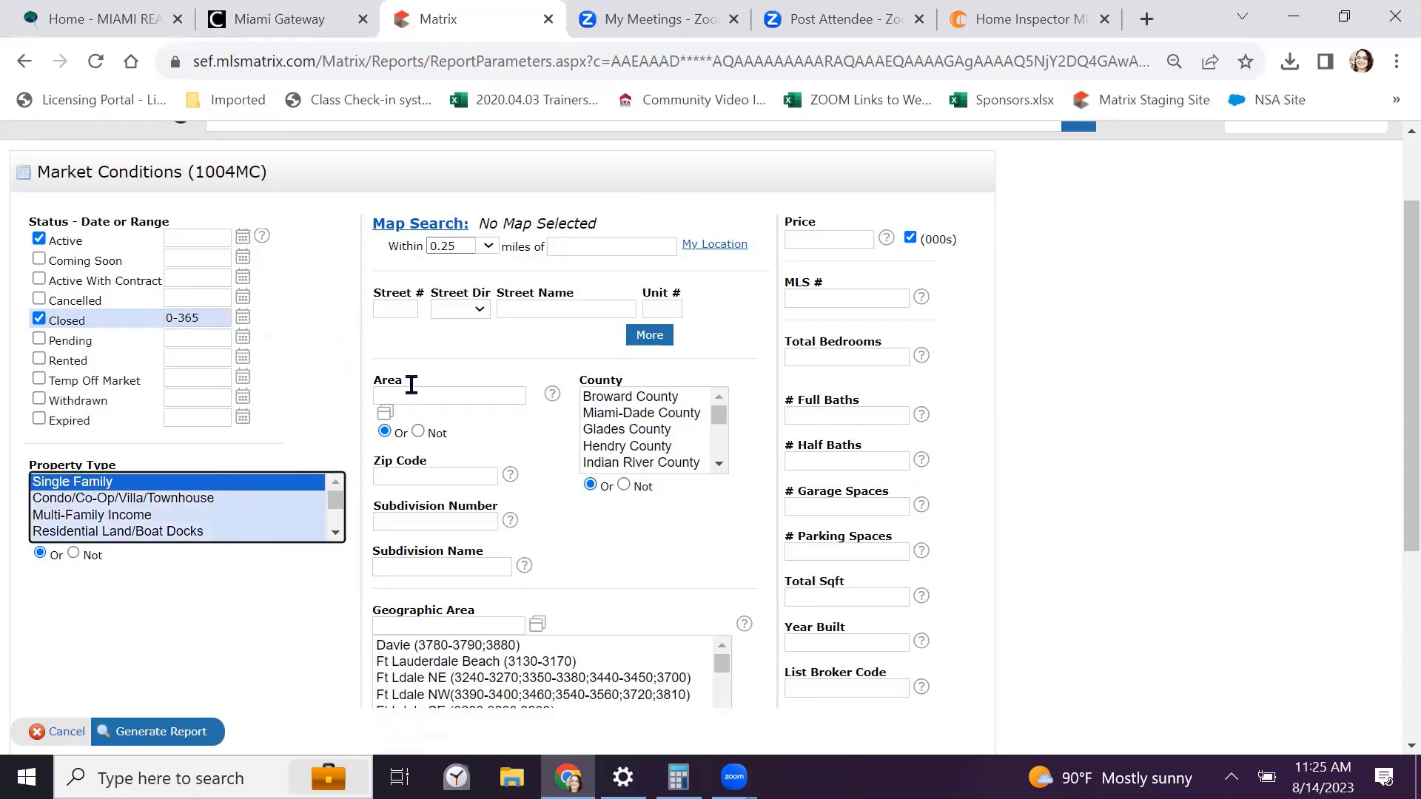
scroll(564, 264, down, 3)
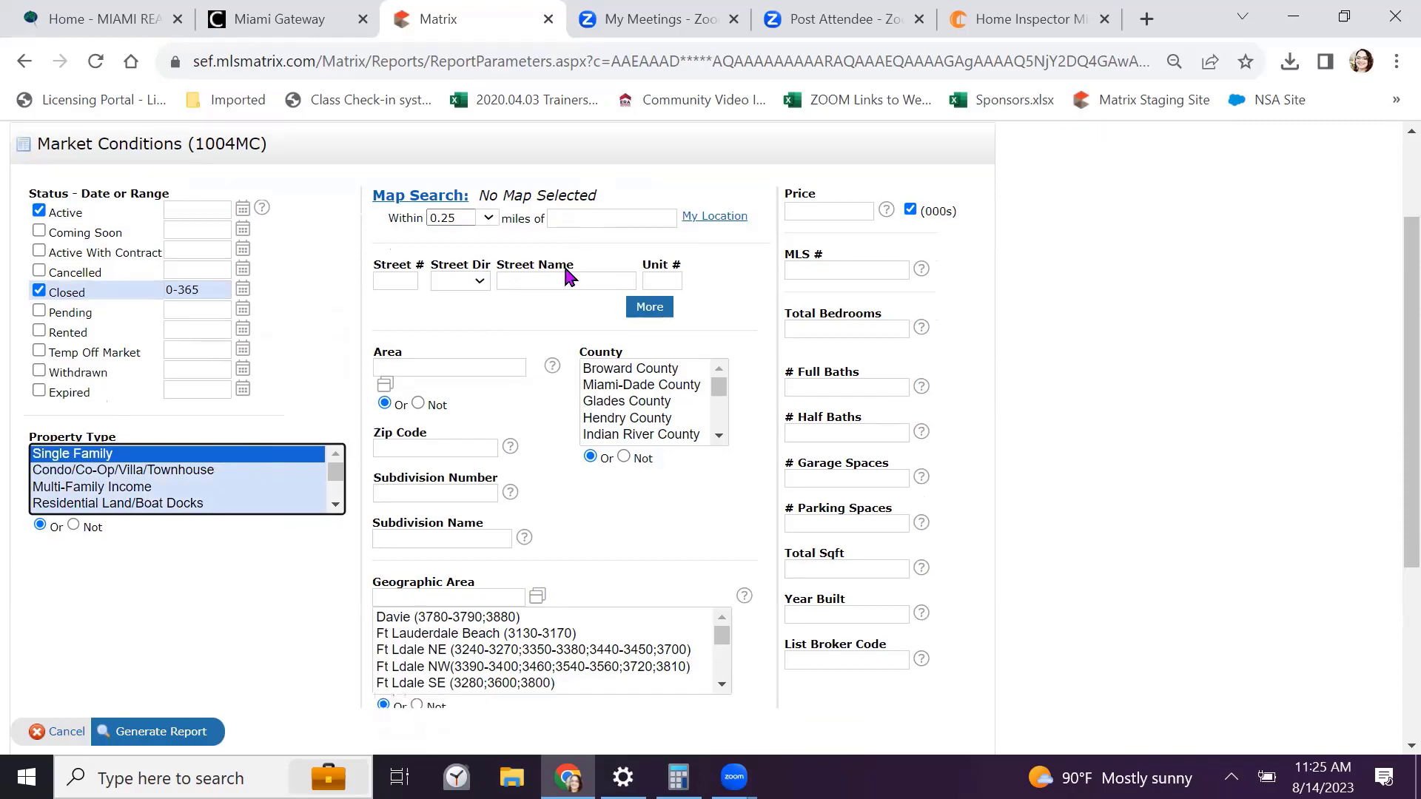
click(430, 554)
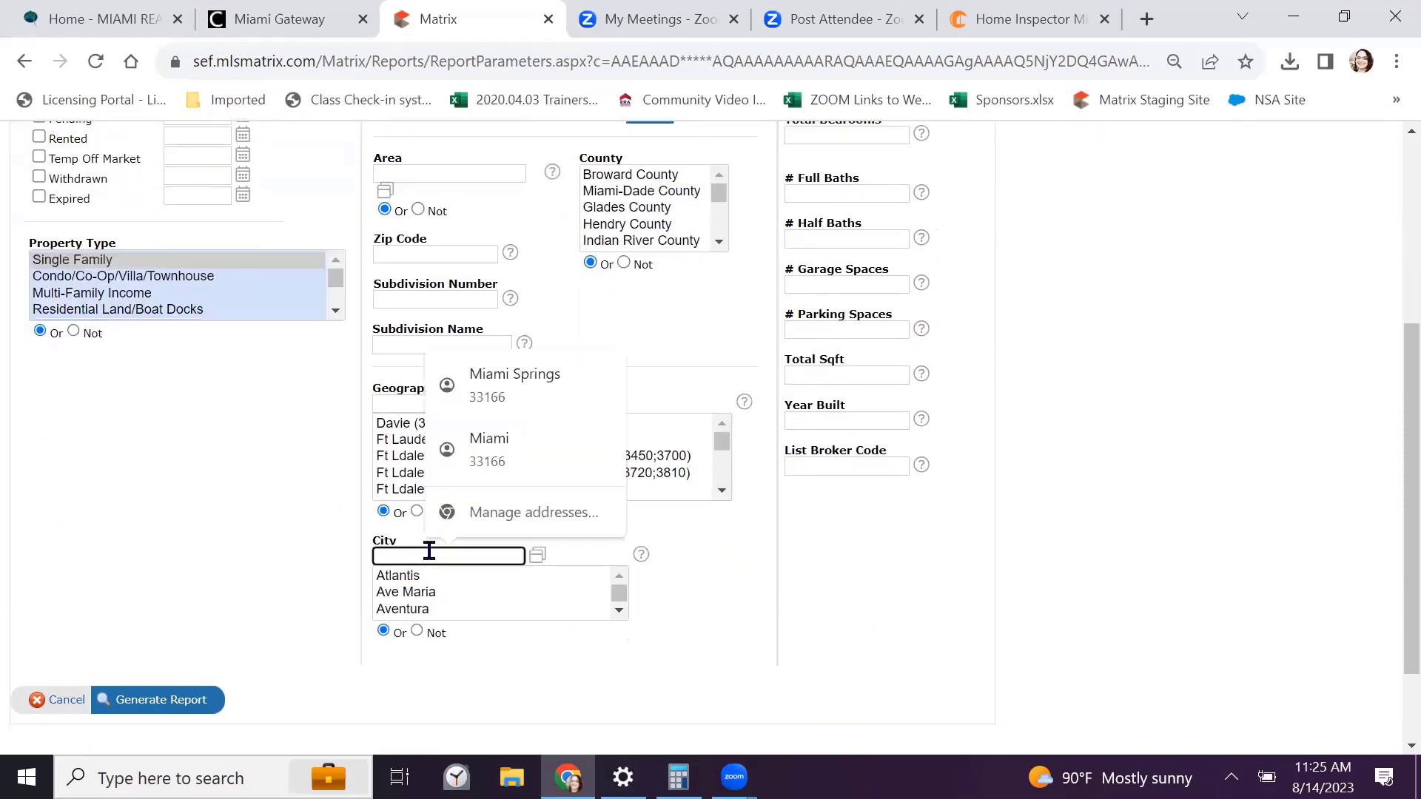
text(Coral Ga)
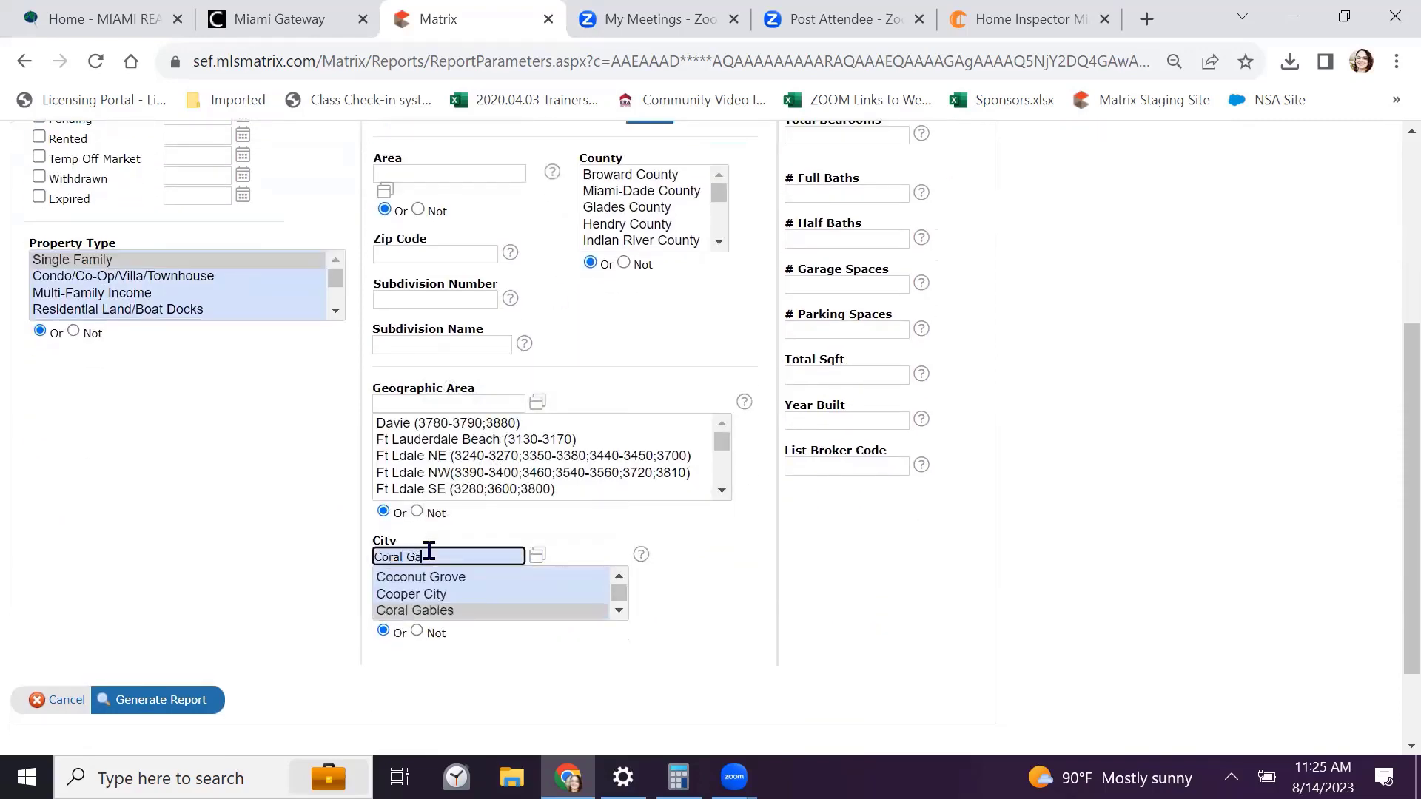
text(bles)
click(434, 610)
Set Bedrooms to 3 and Full Baths to 2
scroll(721, 592, up, 1)
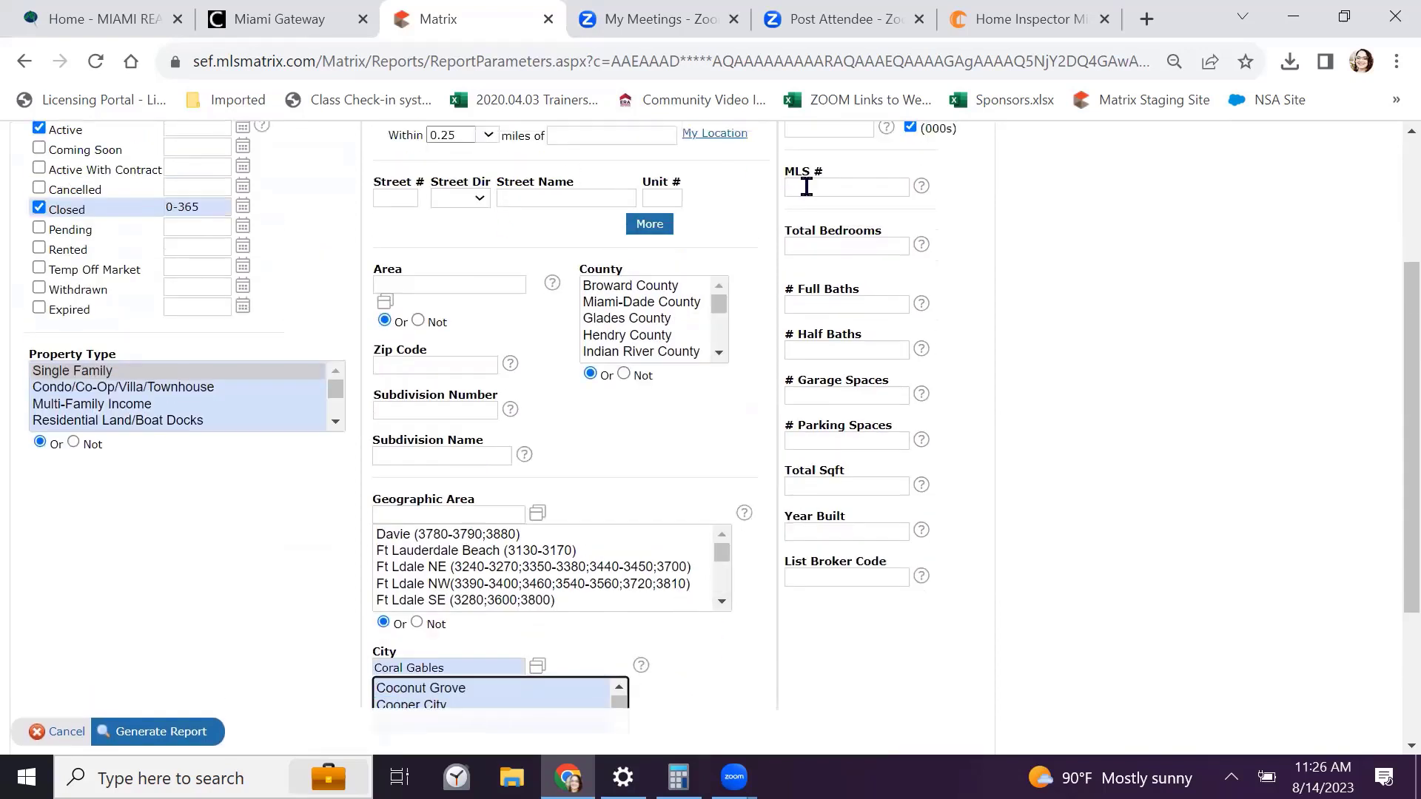
click(844, 247)
text(3)
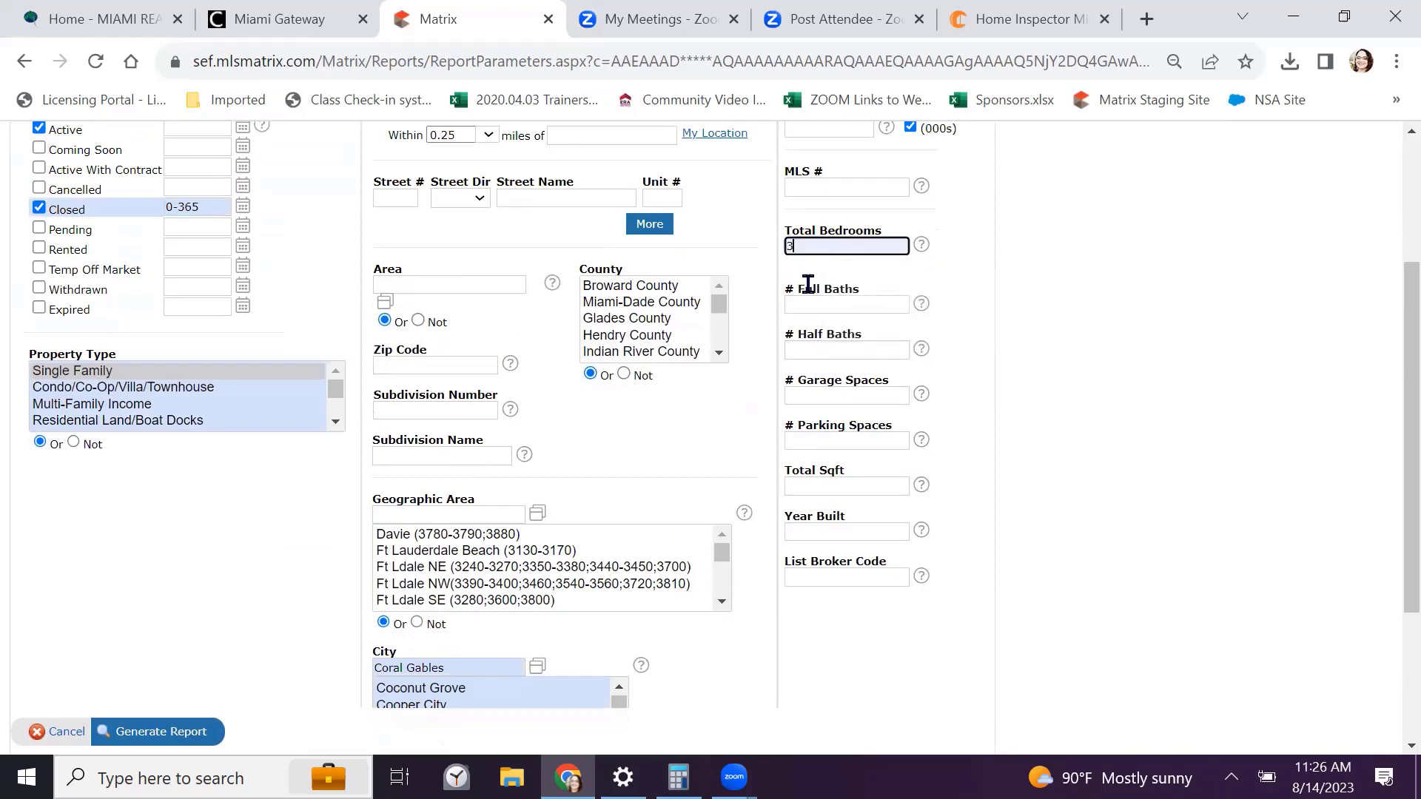
click(814, 304)
text(2)
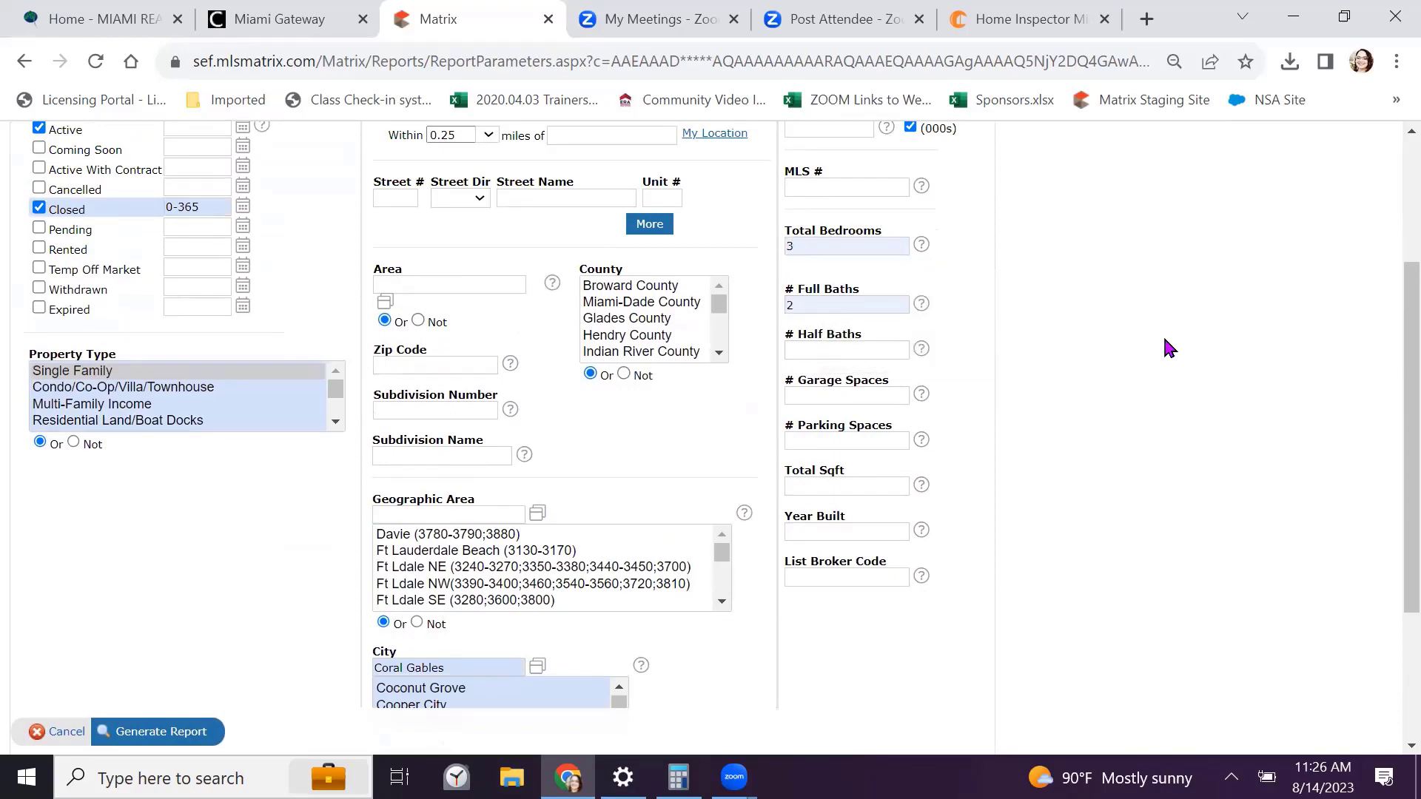
Review the criteria and generate the 1004MC report
scroll(1167, 349, up, 1)
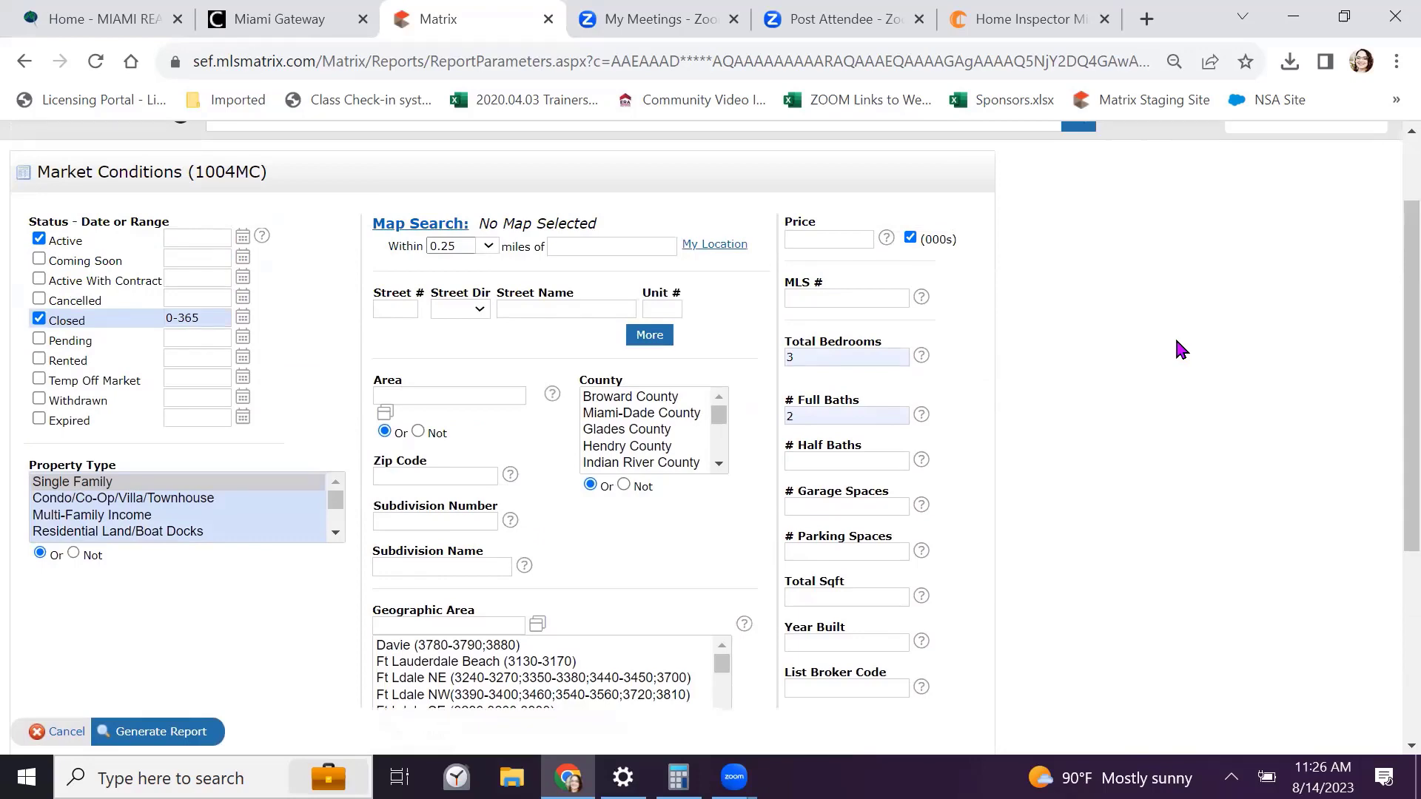
scroll(1178, 339, down, 3)
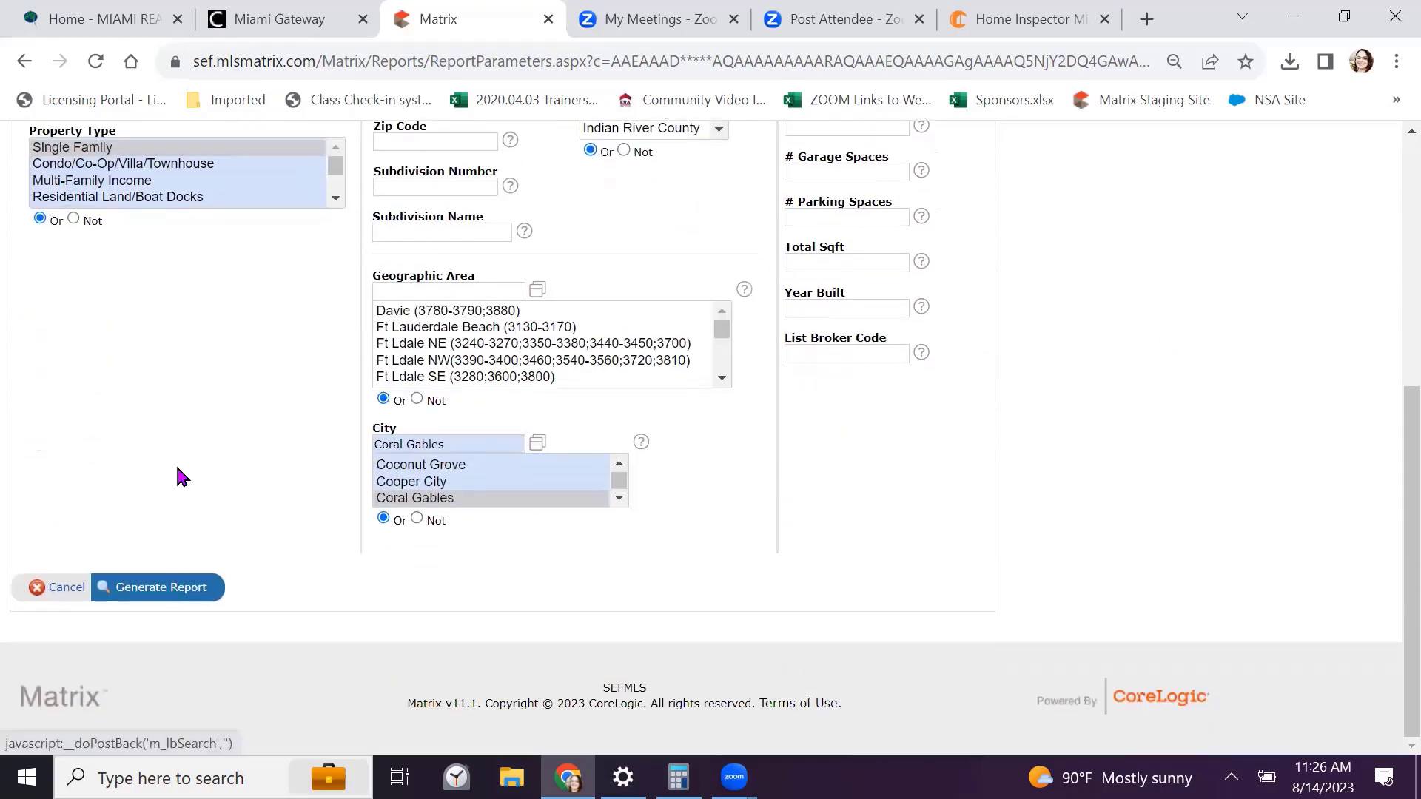
scroll(175, 463, up, 3)
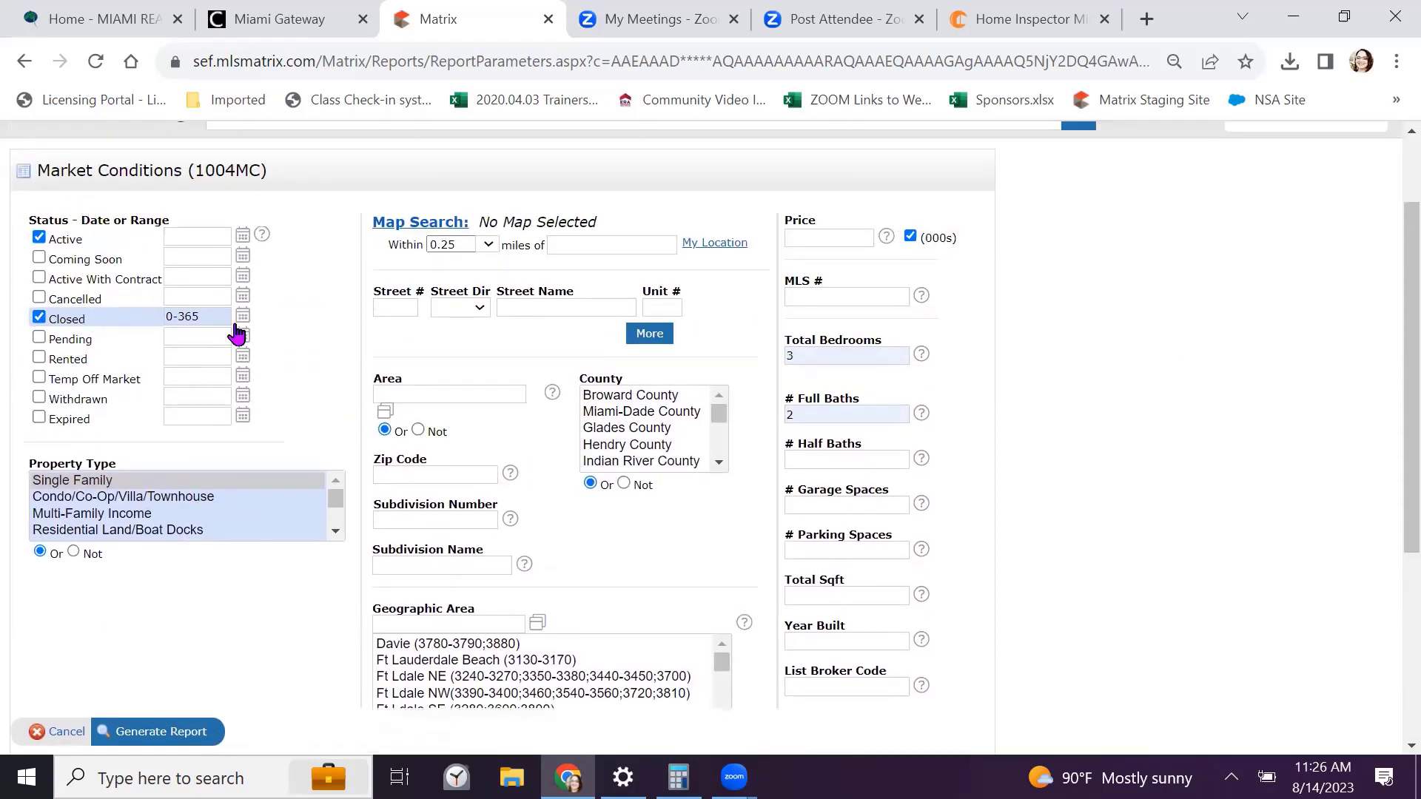
mouse_move(215, 317)
scroll(695, 412, down, 5)
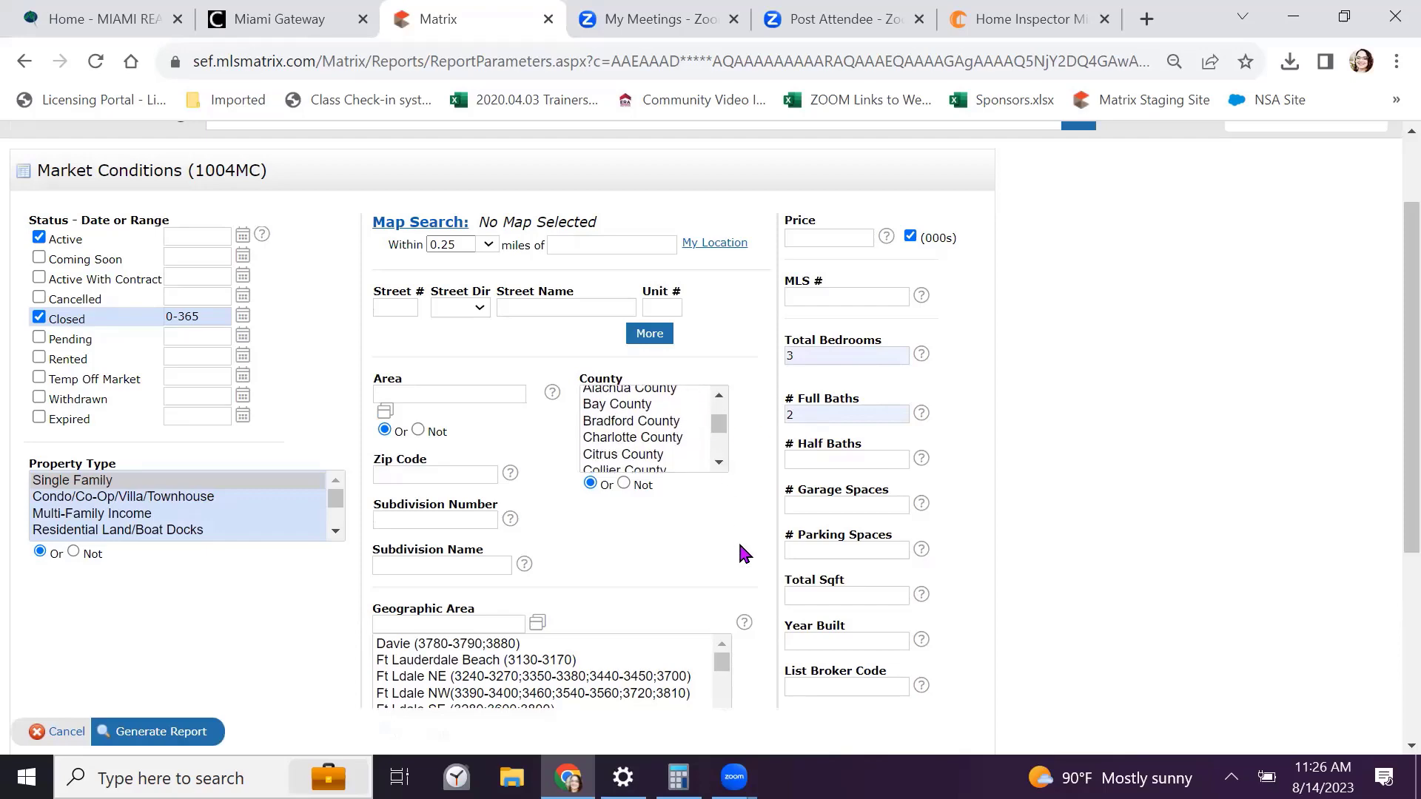
scroll(739, 540, down, 3)
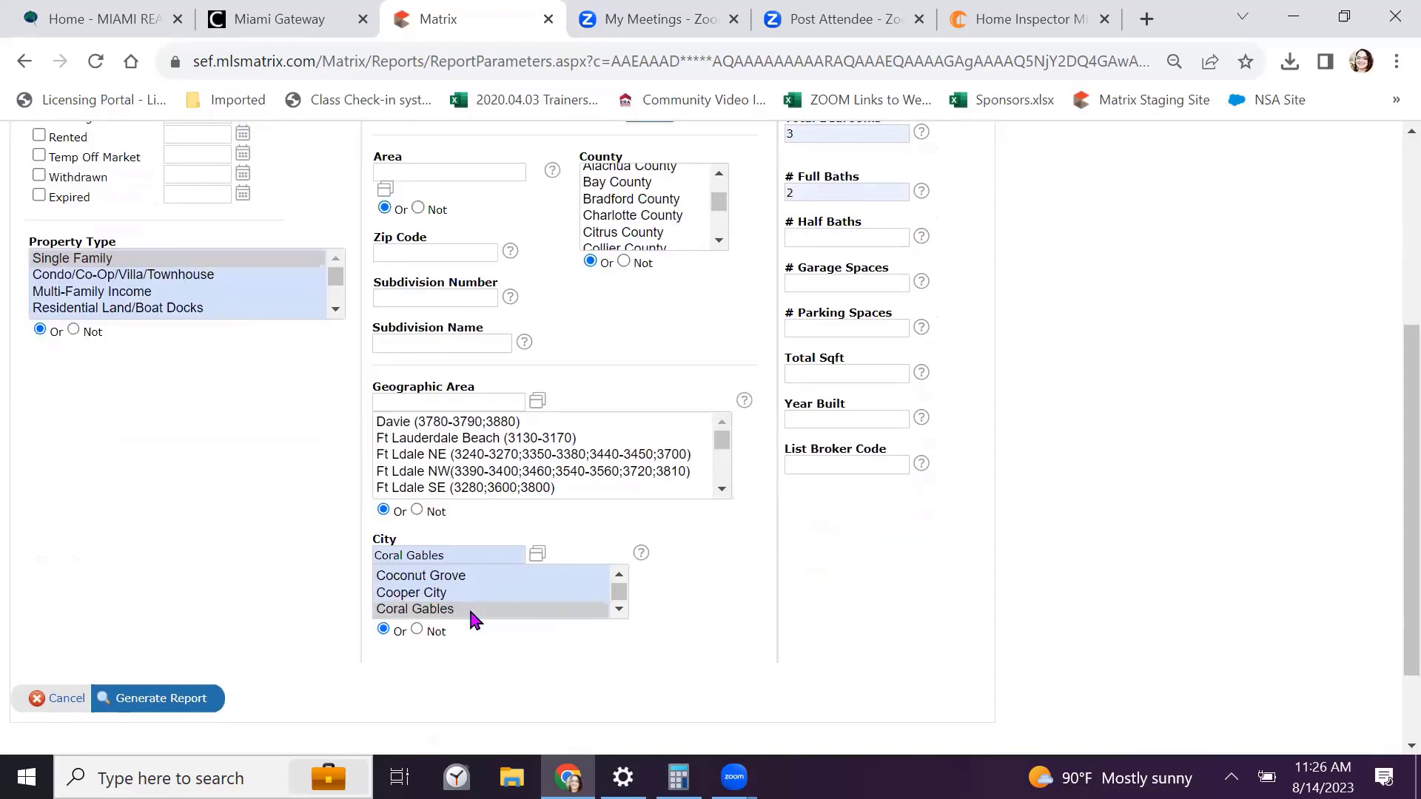
scroll(225, 474, down, 2)
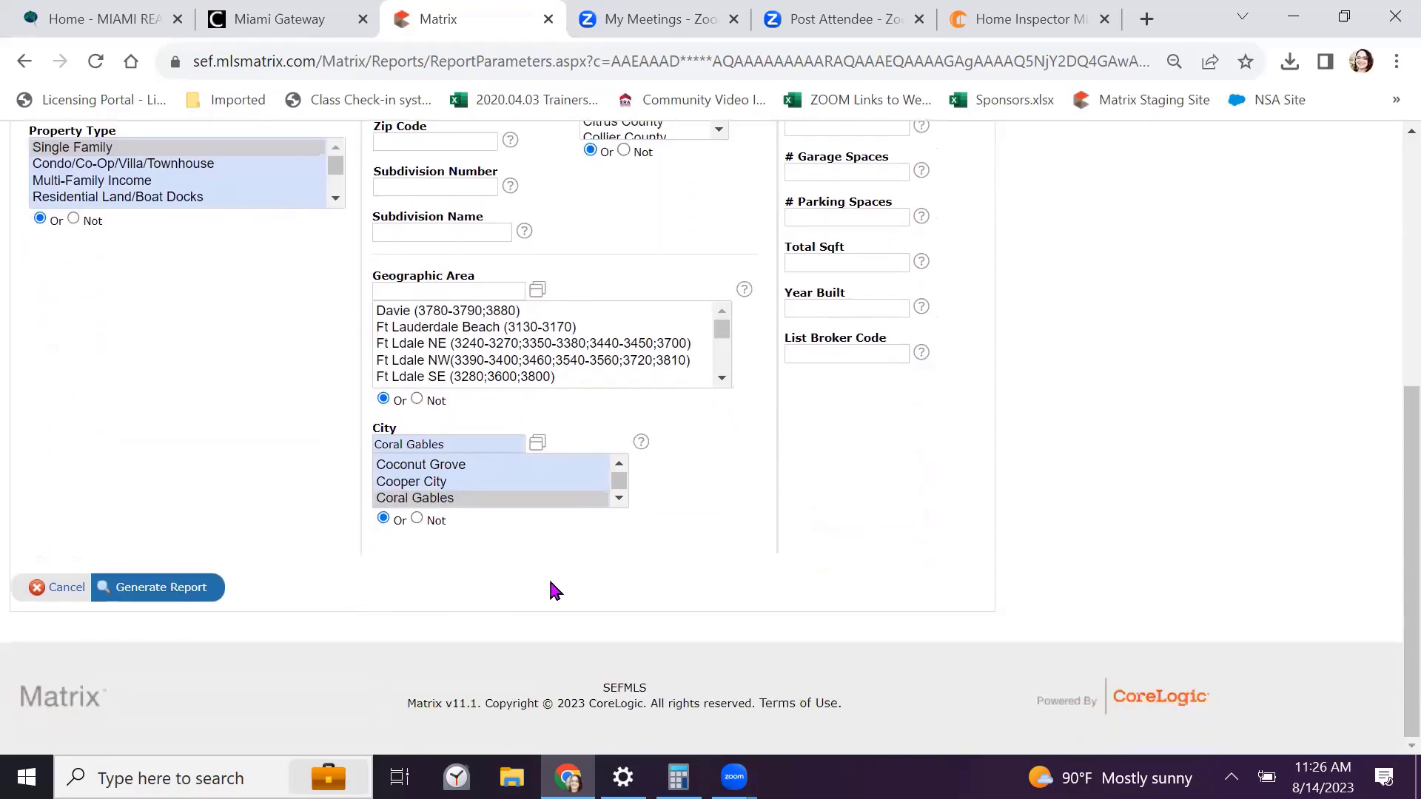
click(142, 589)
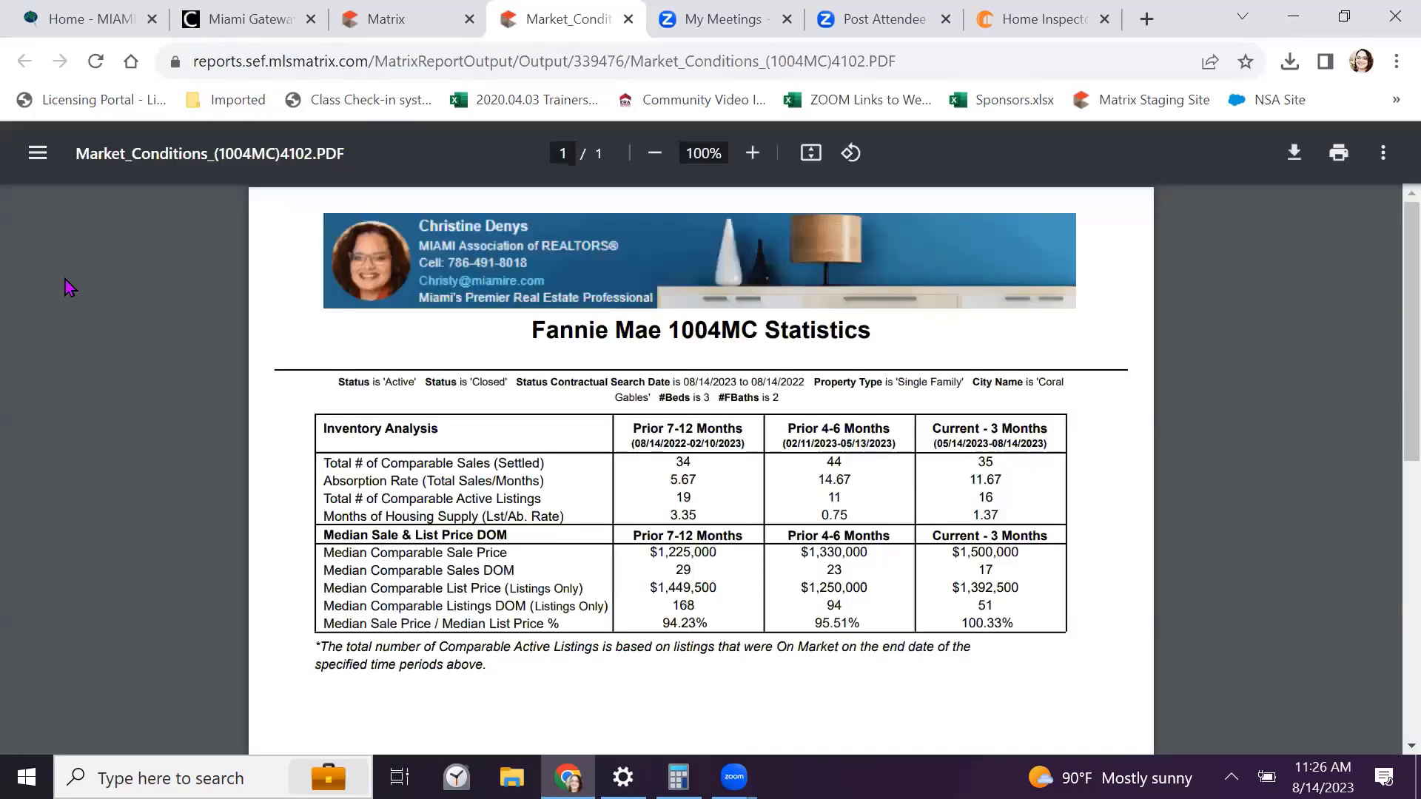
Inspect the 1004MC PDF table, briefly highlighting the 3.35 months-of-supply figure
scroll(65, 280, up, 4)
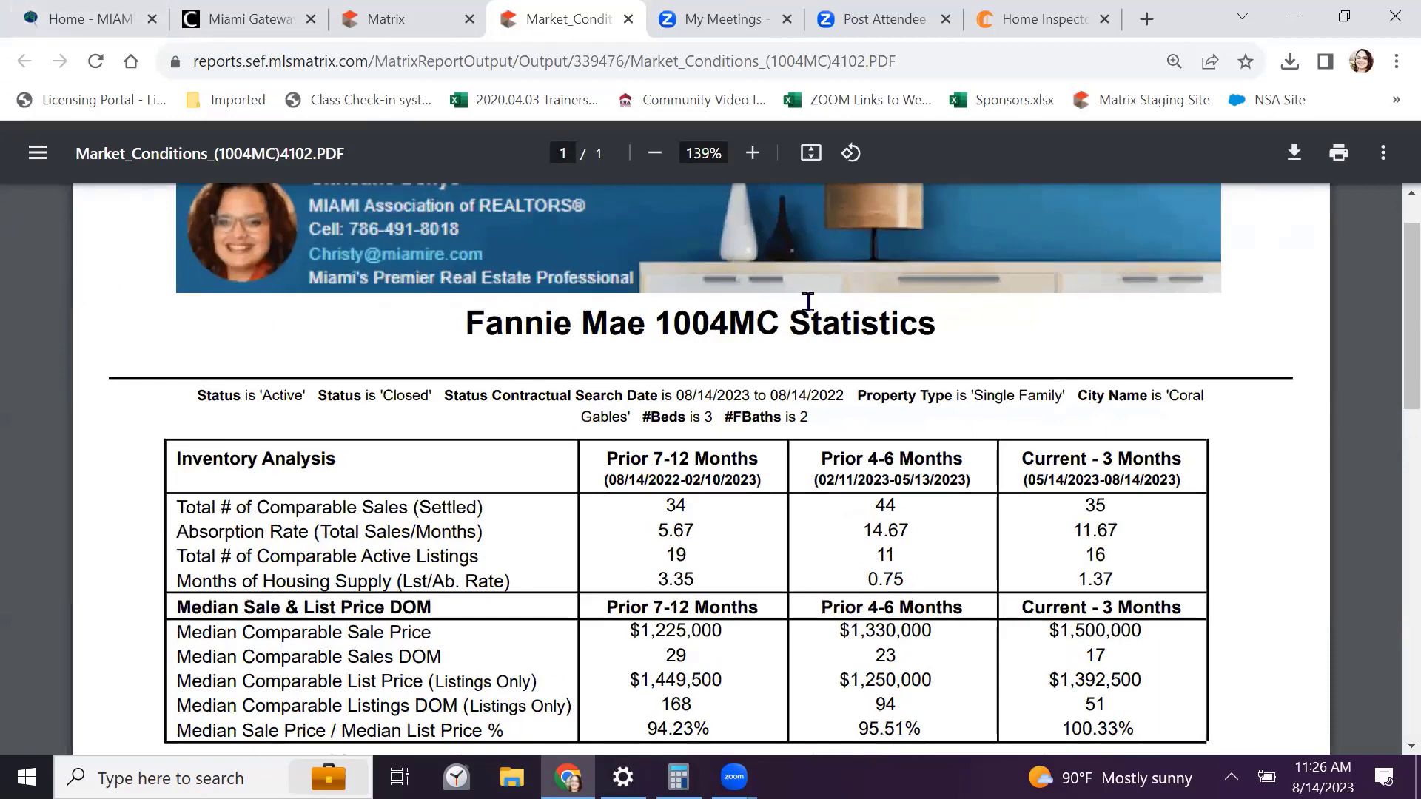
scroll(105, 392, down, 2)
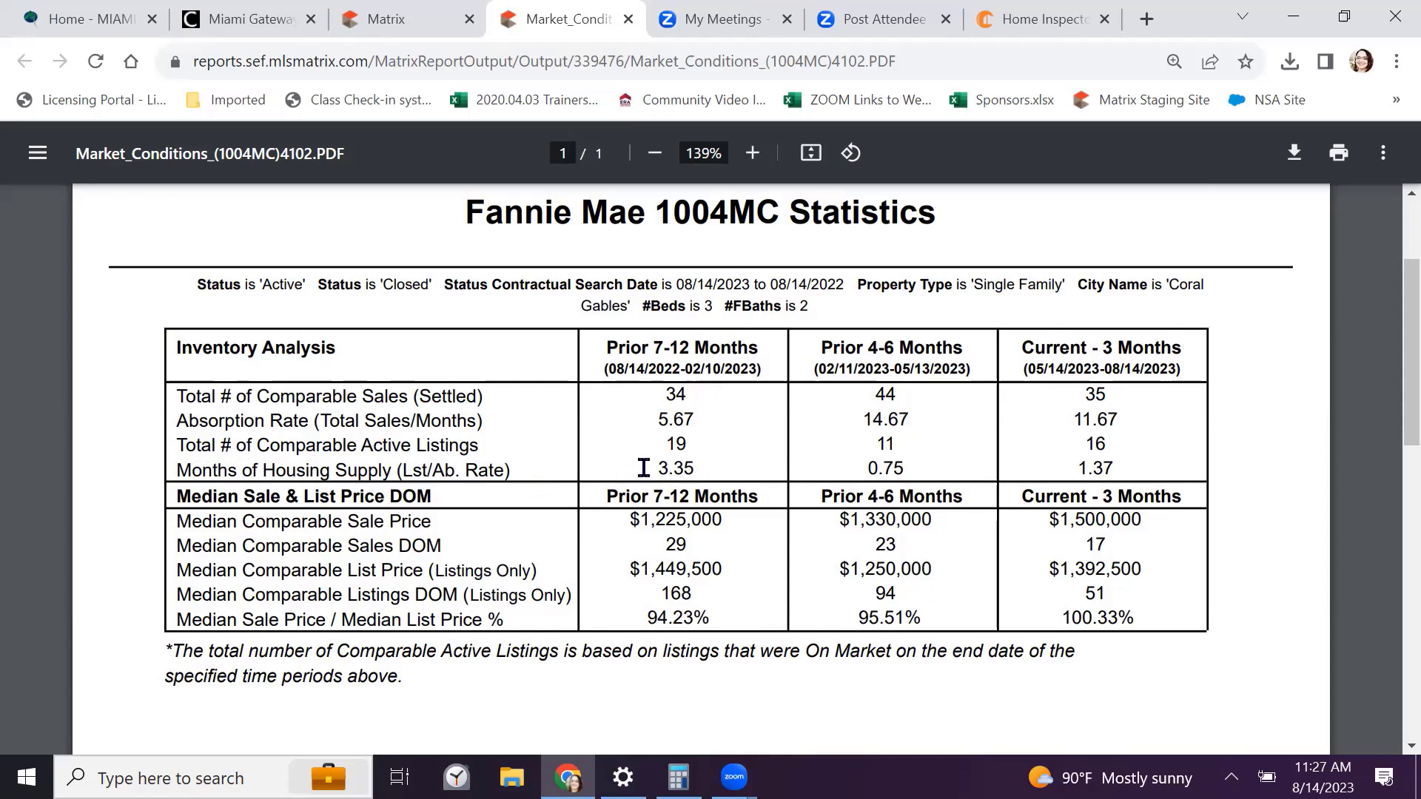
drag(640, 467, 709, 468)
click(737, 469)
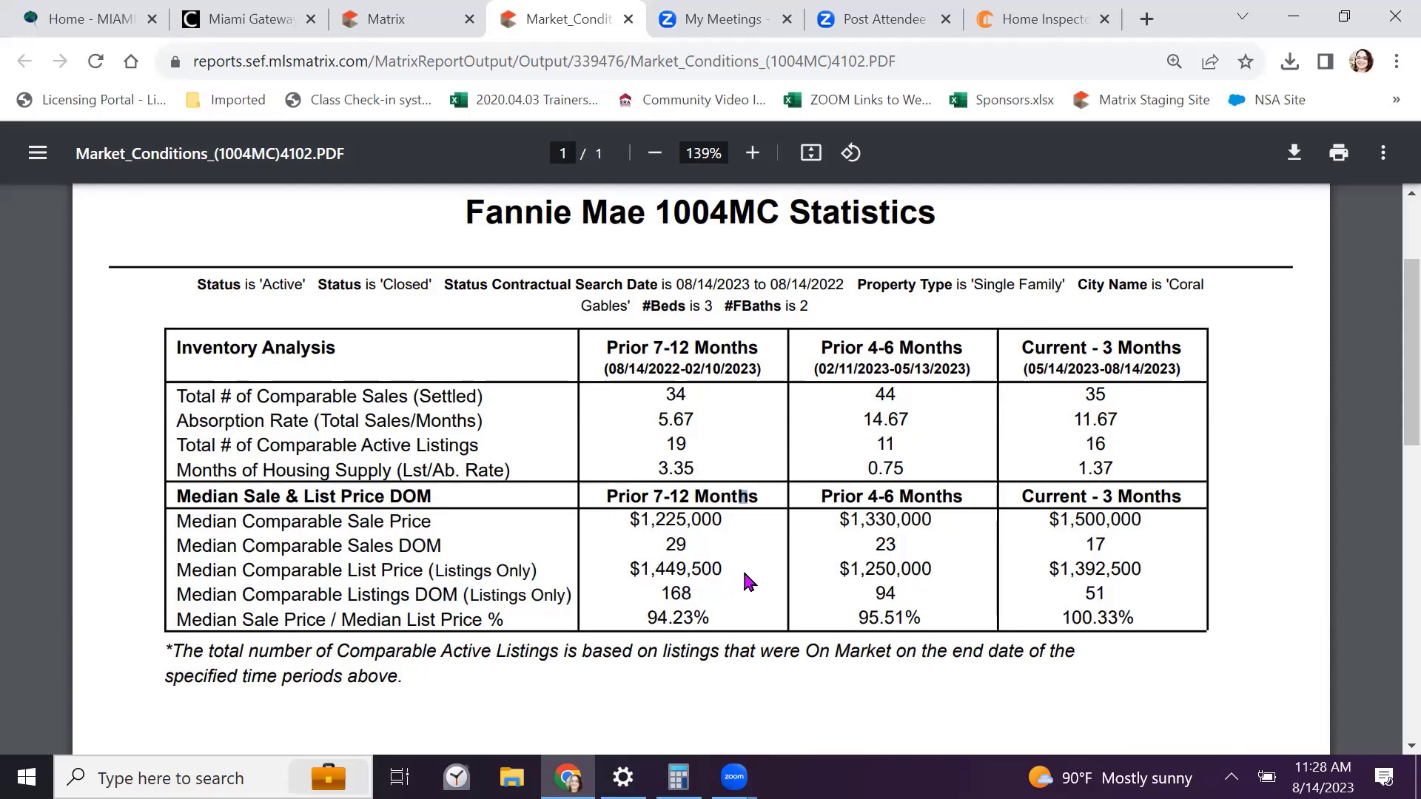
Highlight the $1,449,500 median list price and the 94.23% sale-to-list ratio in the 1004MC PDF
mouse_move(720, 570)
mouse_down()
mouse_move(620, 561)
mouse_move(659, 590)
mouse_move(713, 584)
mouse_up()
drag(711, 619, 626, 618)
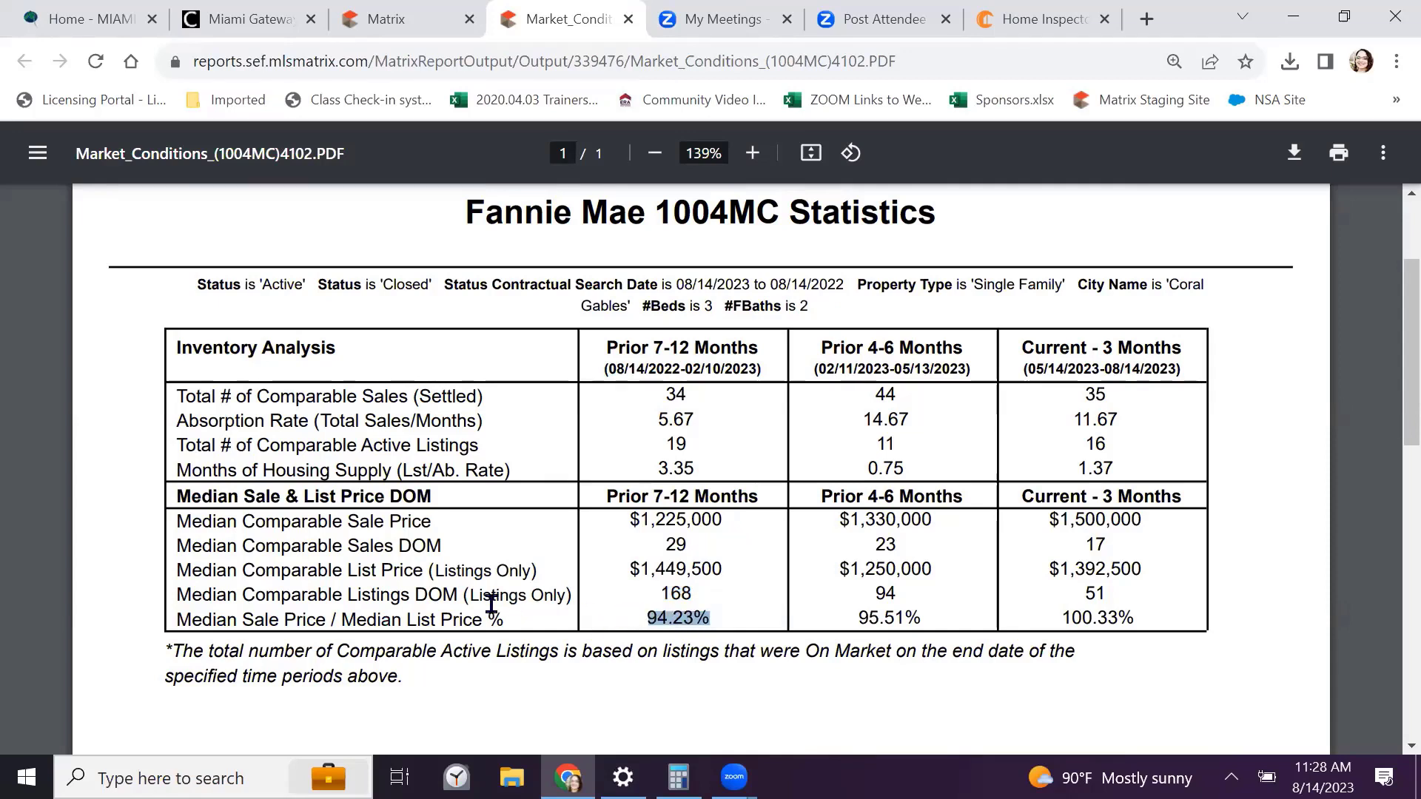
click(737, 586)
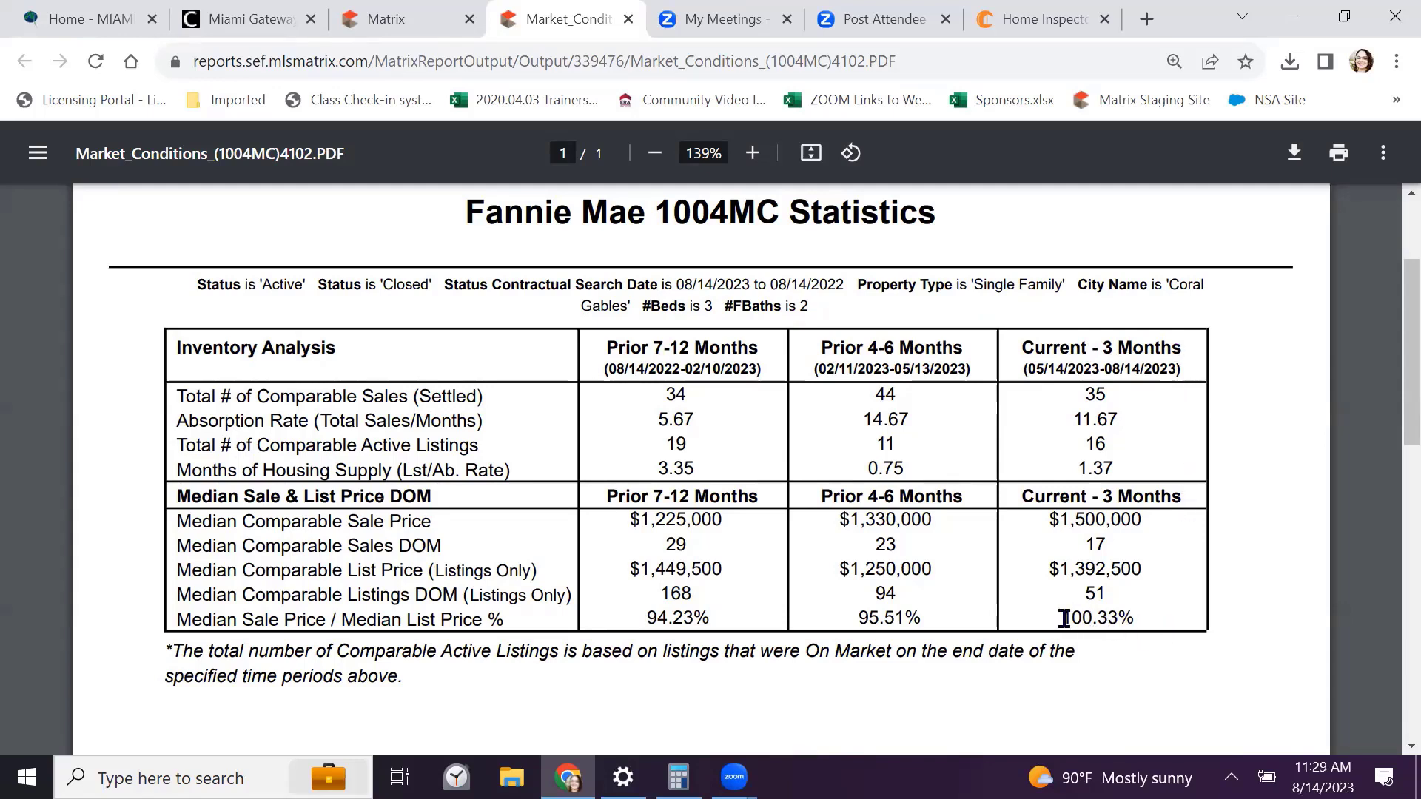
Highlight the 100.33% current sale-to-list ratio, then close the Market Conditions PDF
drag(1066, 618, 1142, 613)
click(1226, 641)
click(1104, 617)
click(1113, 609)
click(628, 20)
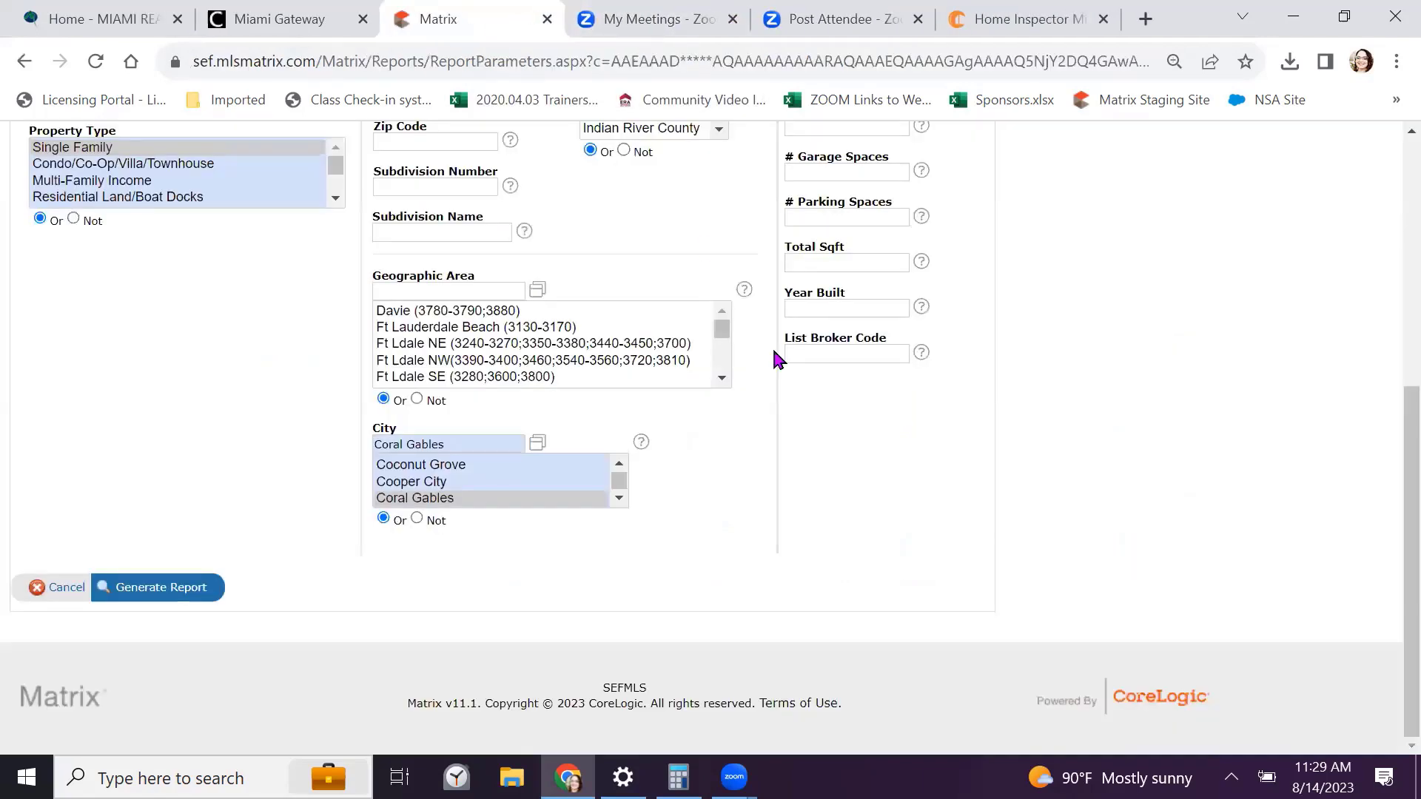
Go through the On Demand market reports list back to the My Matrix dashboard
scroll(771, 345, up, 6)
mouse_move(903, 167)
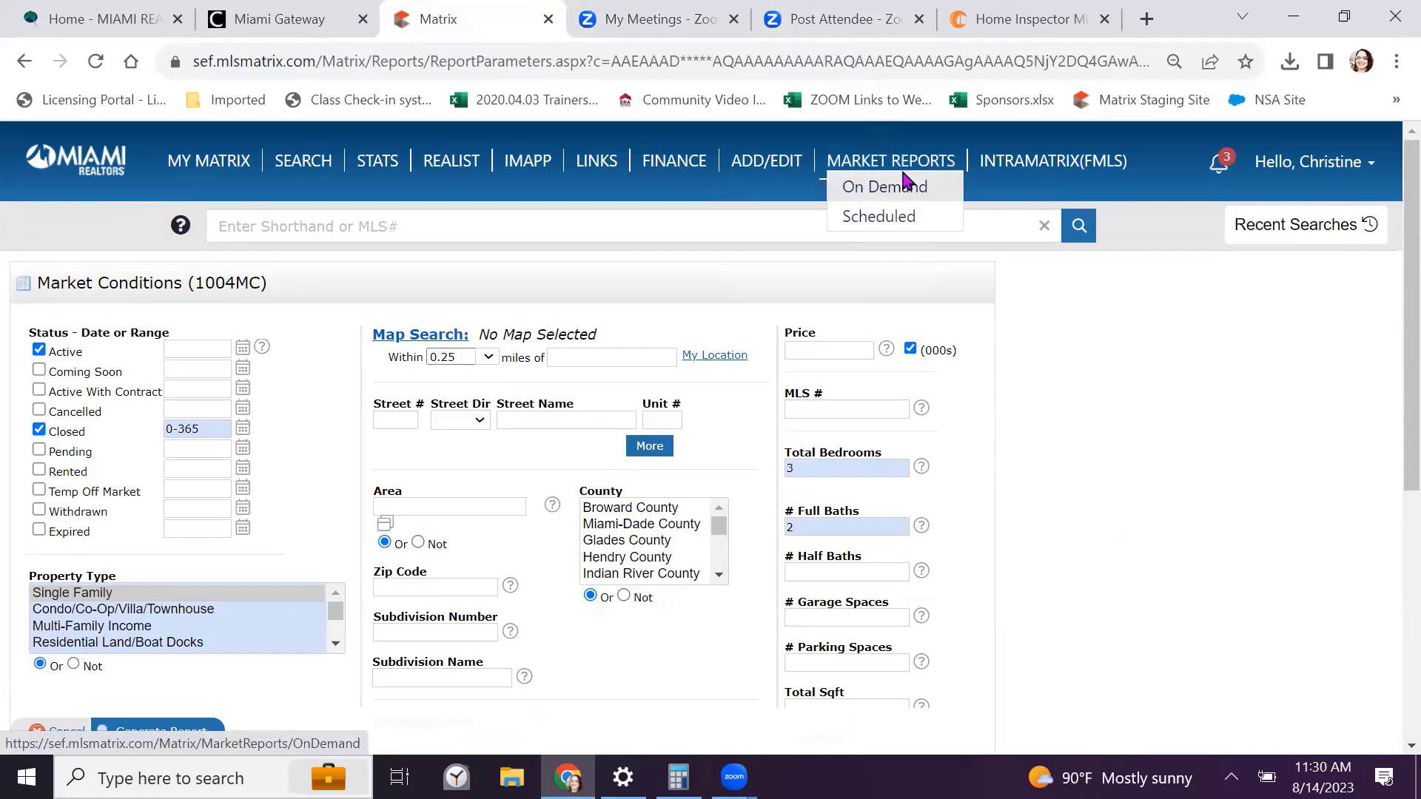
click(896, 169)
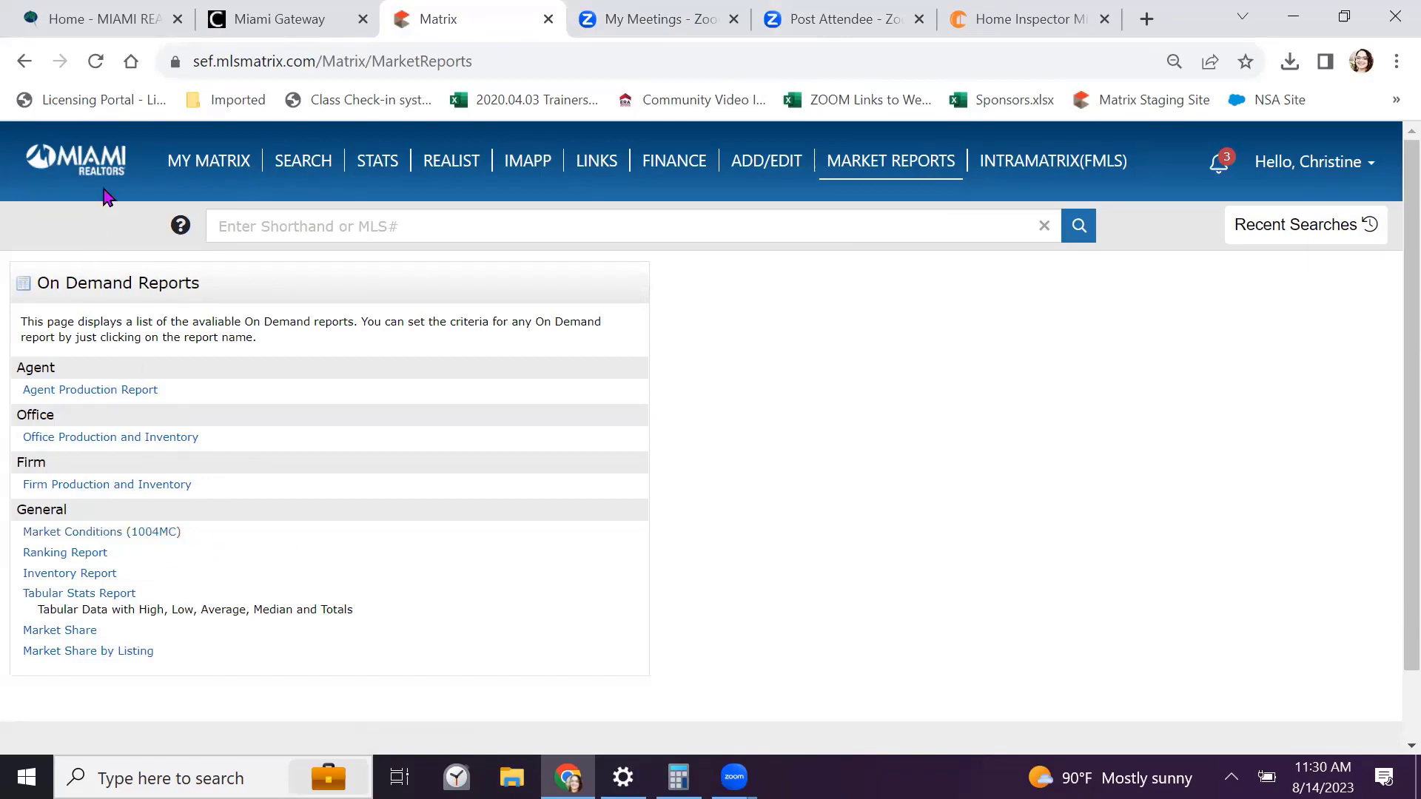
click(211, 159)
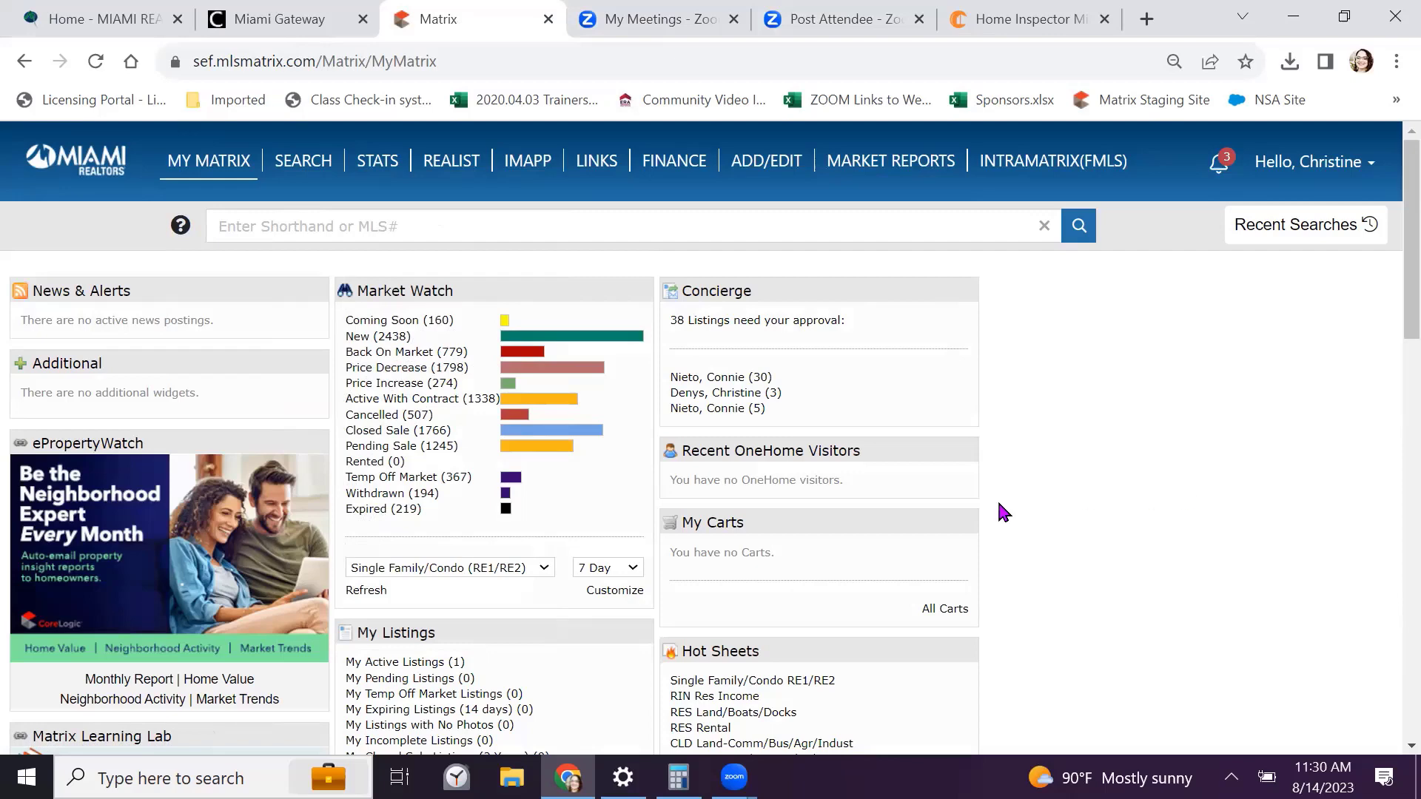
Move the Hot Sheets widget above Concierge and open its Customize page
drag(818, 649, 809, 279)
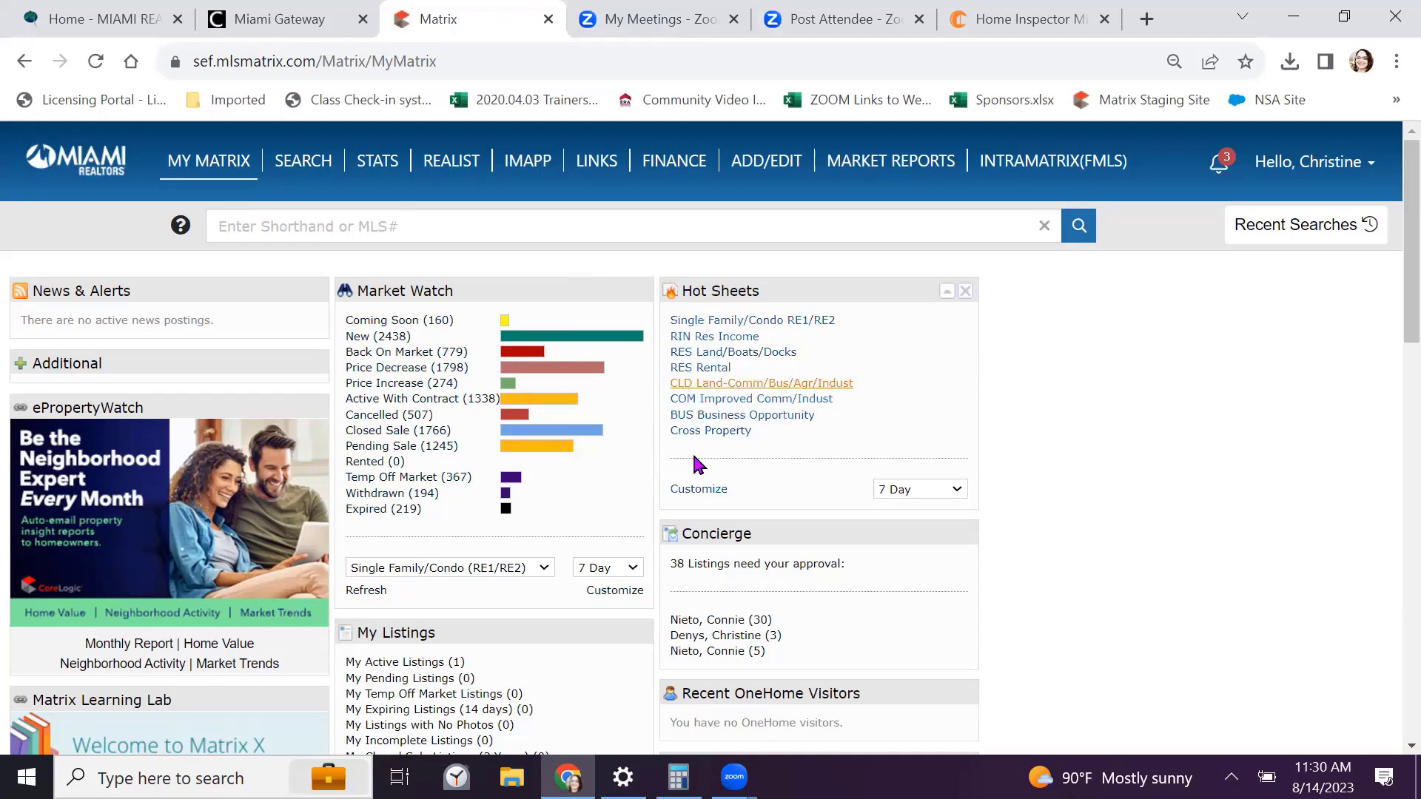
click(695, 491)
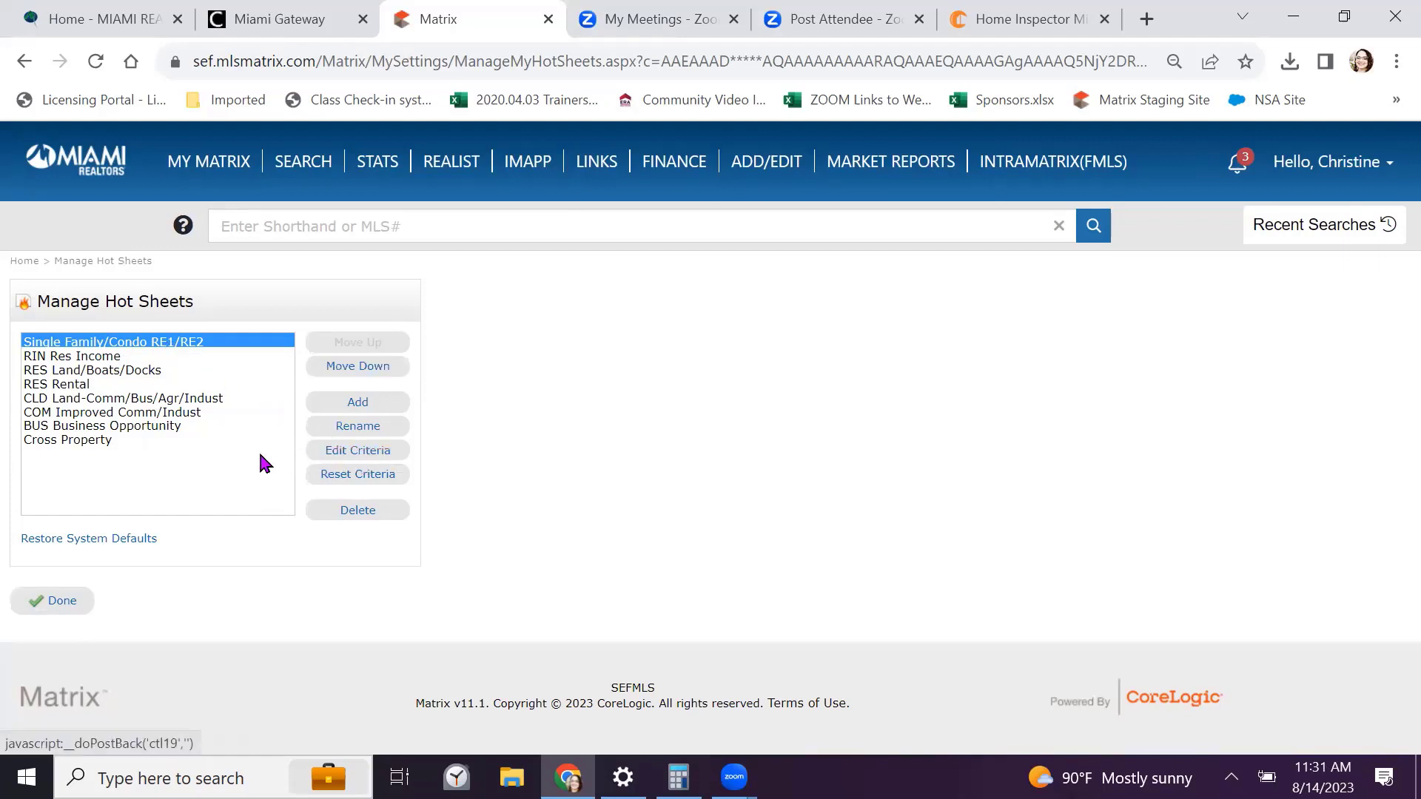
Start adding a hot sheet, look at the type list, then cancel
click(363, 404)
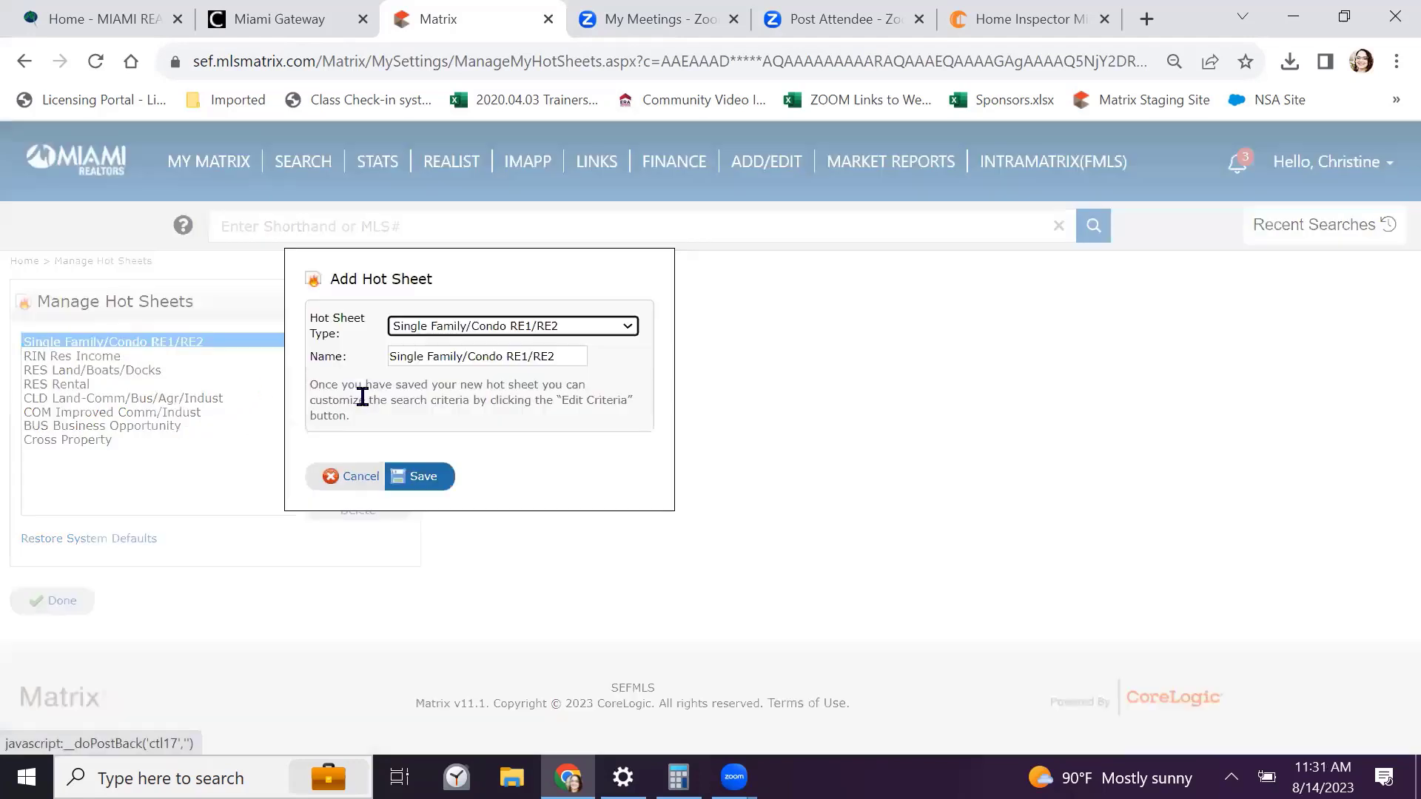
click(623, 330)
click(624, 329)
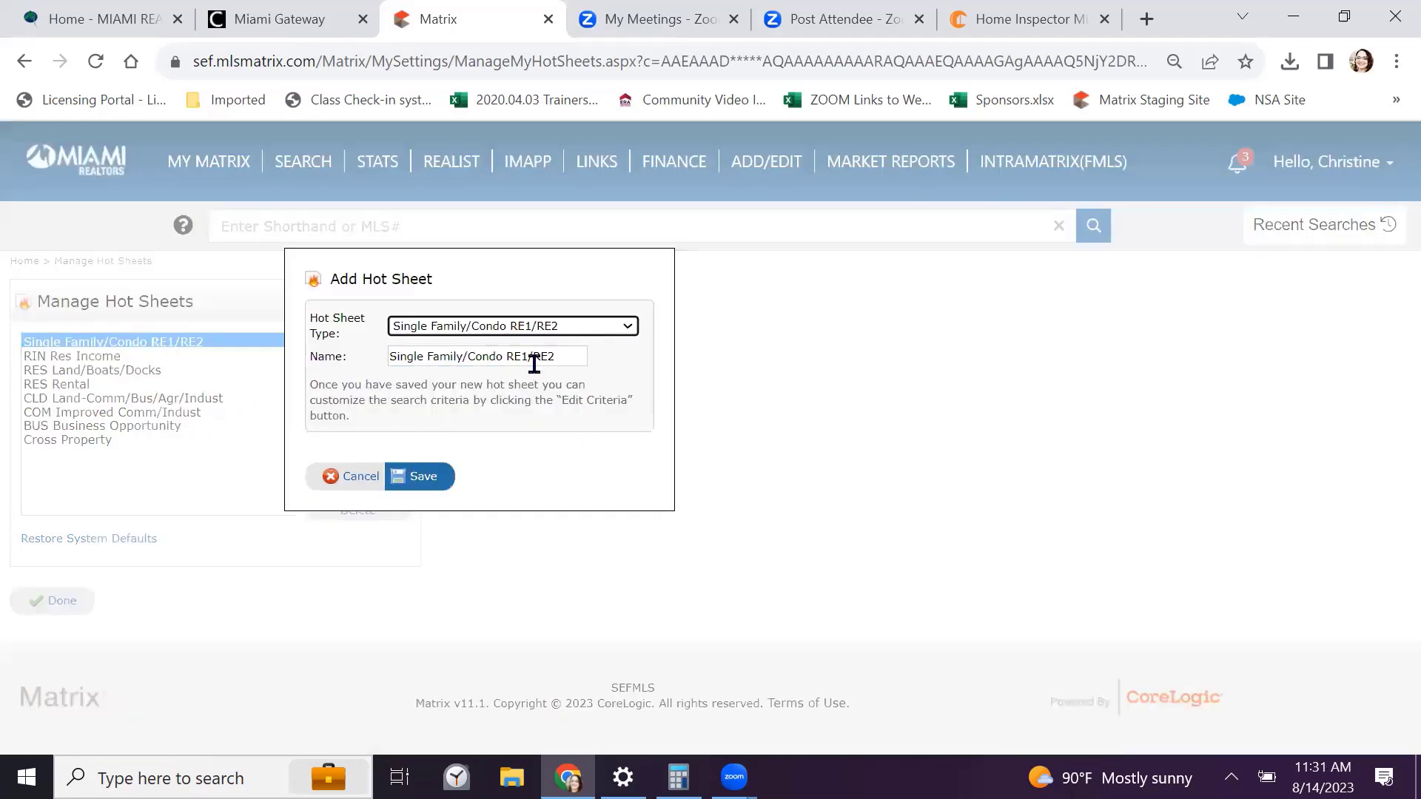
click(370, 477)
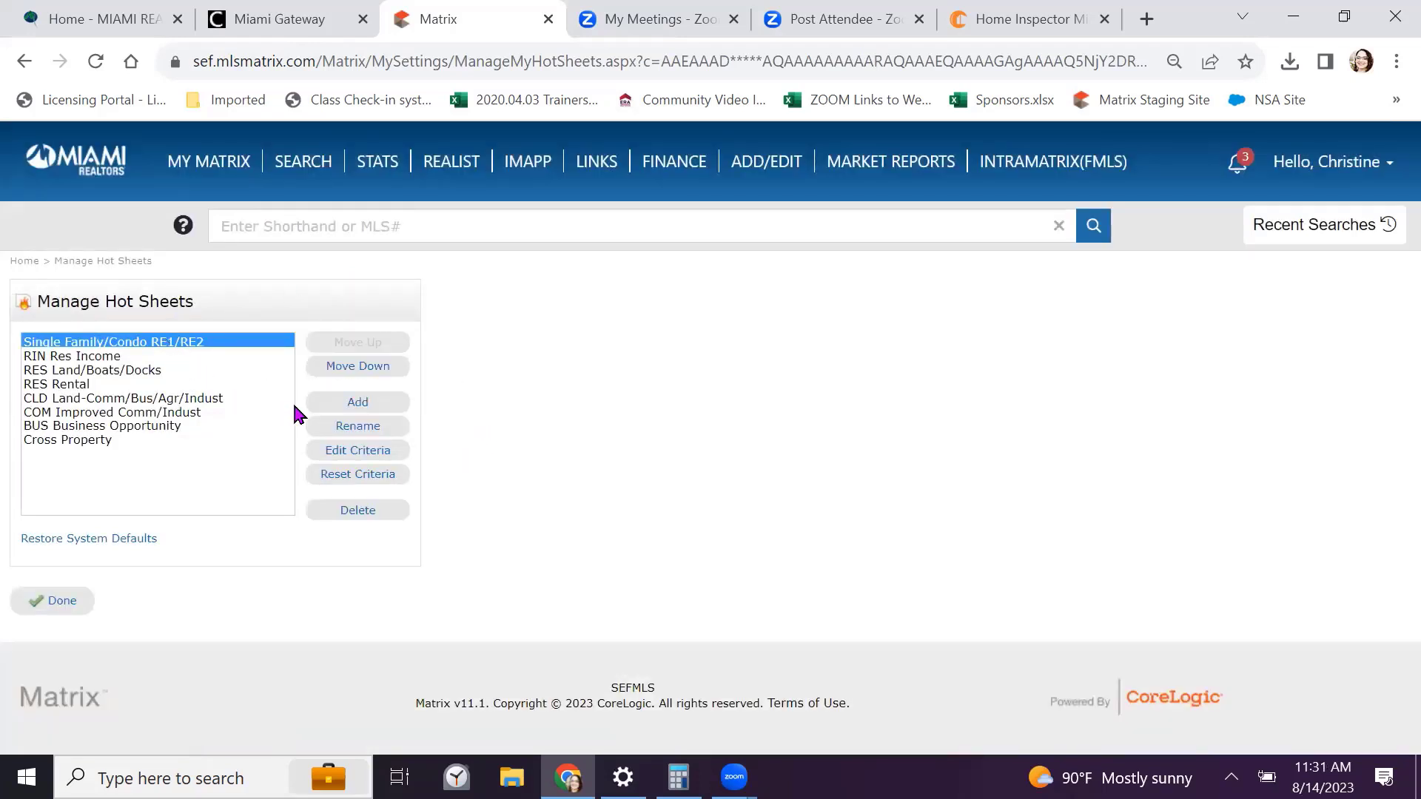
click(367, 429)
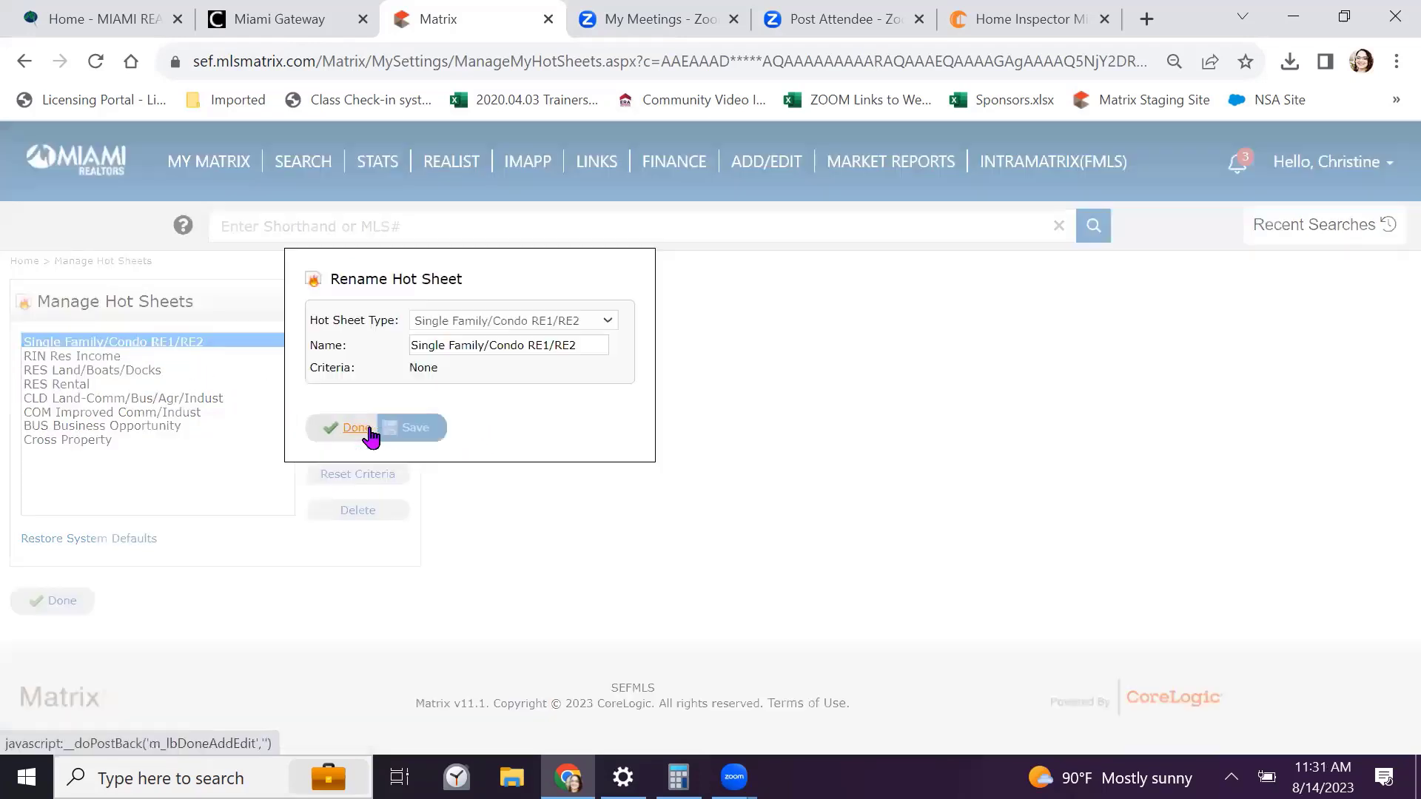
triple_click(512, 344)
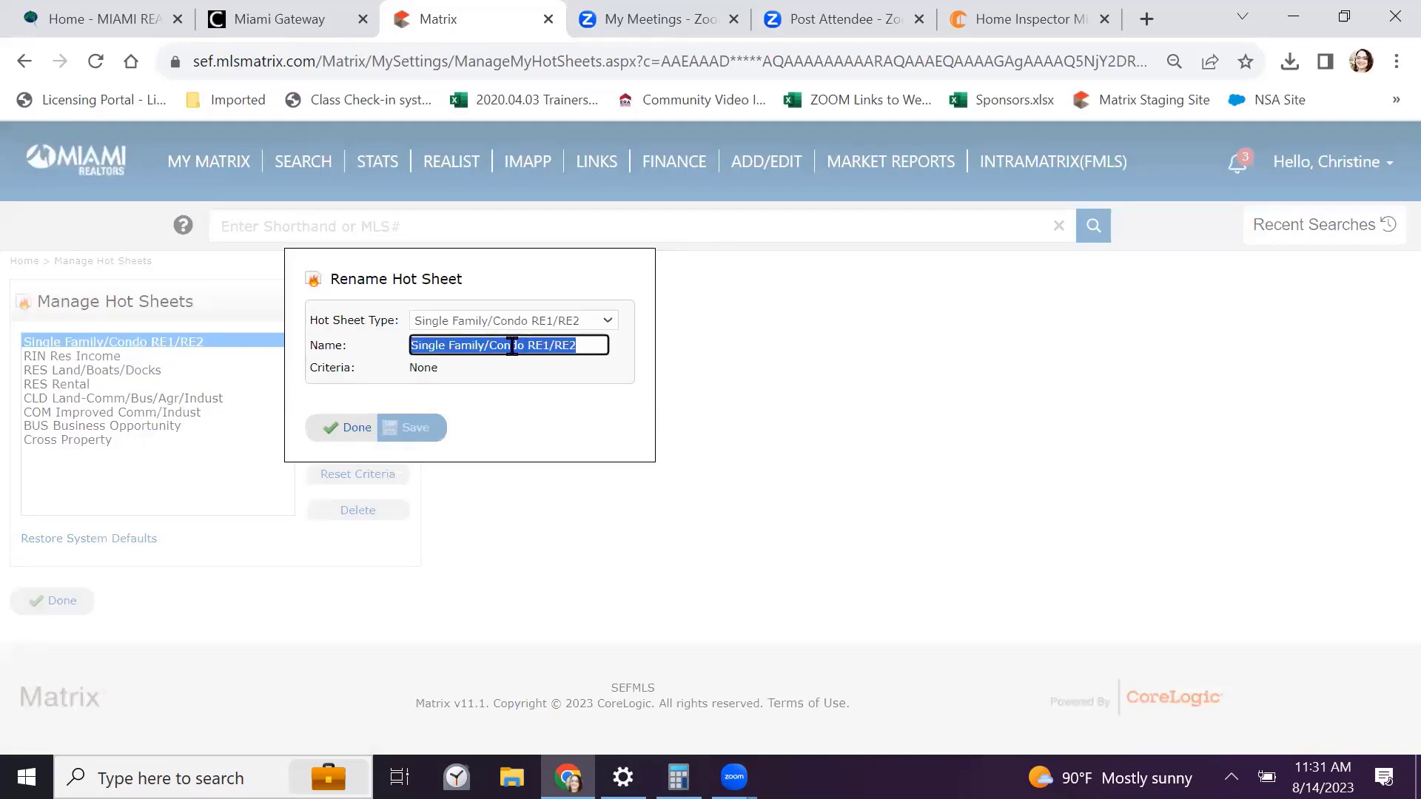
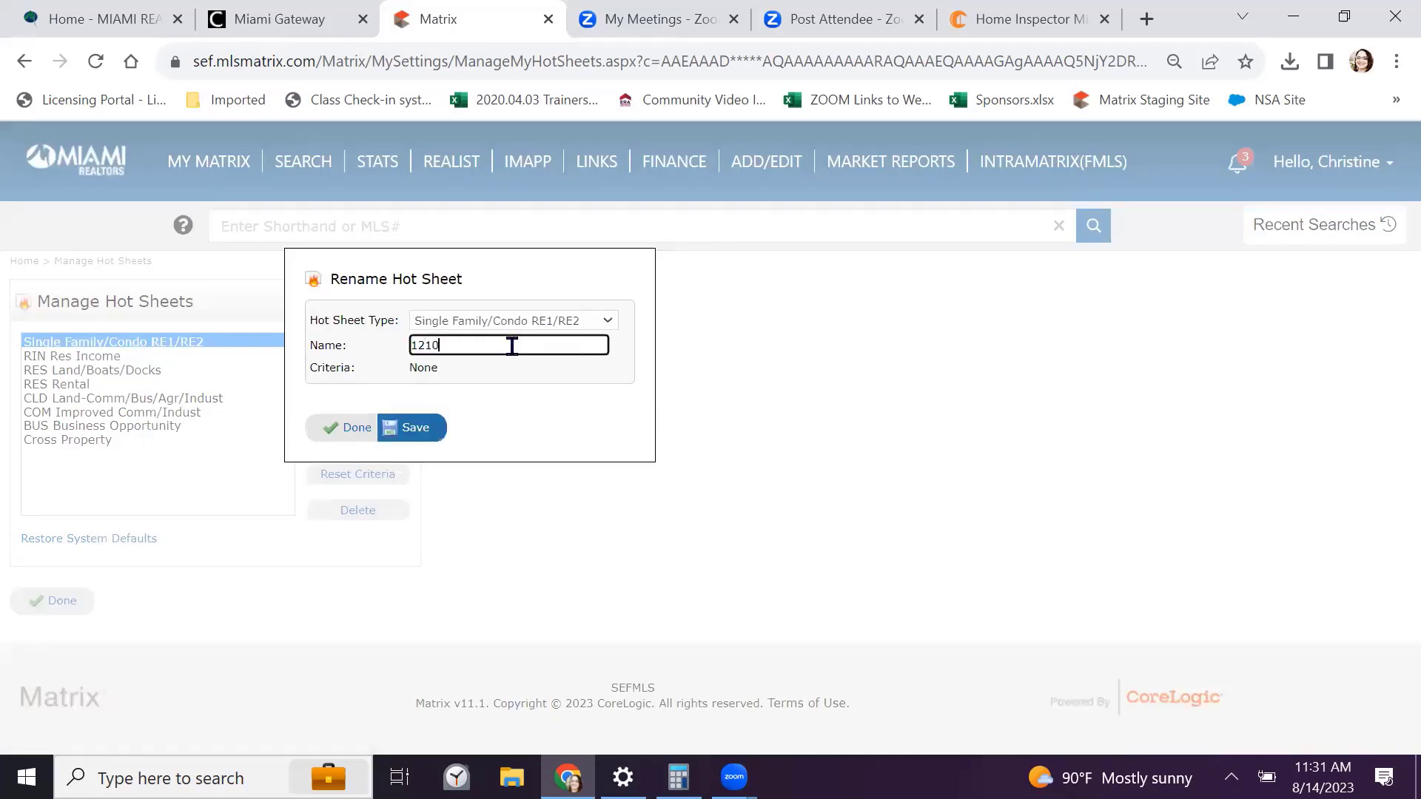
click(410, 428)
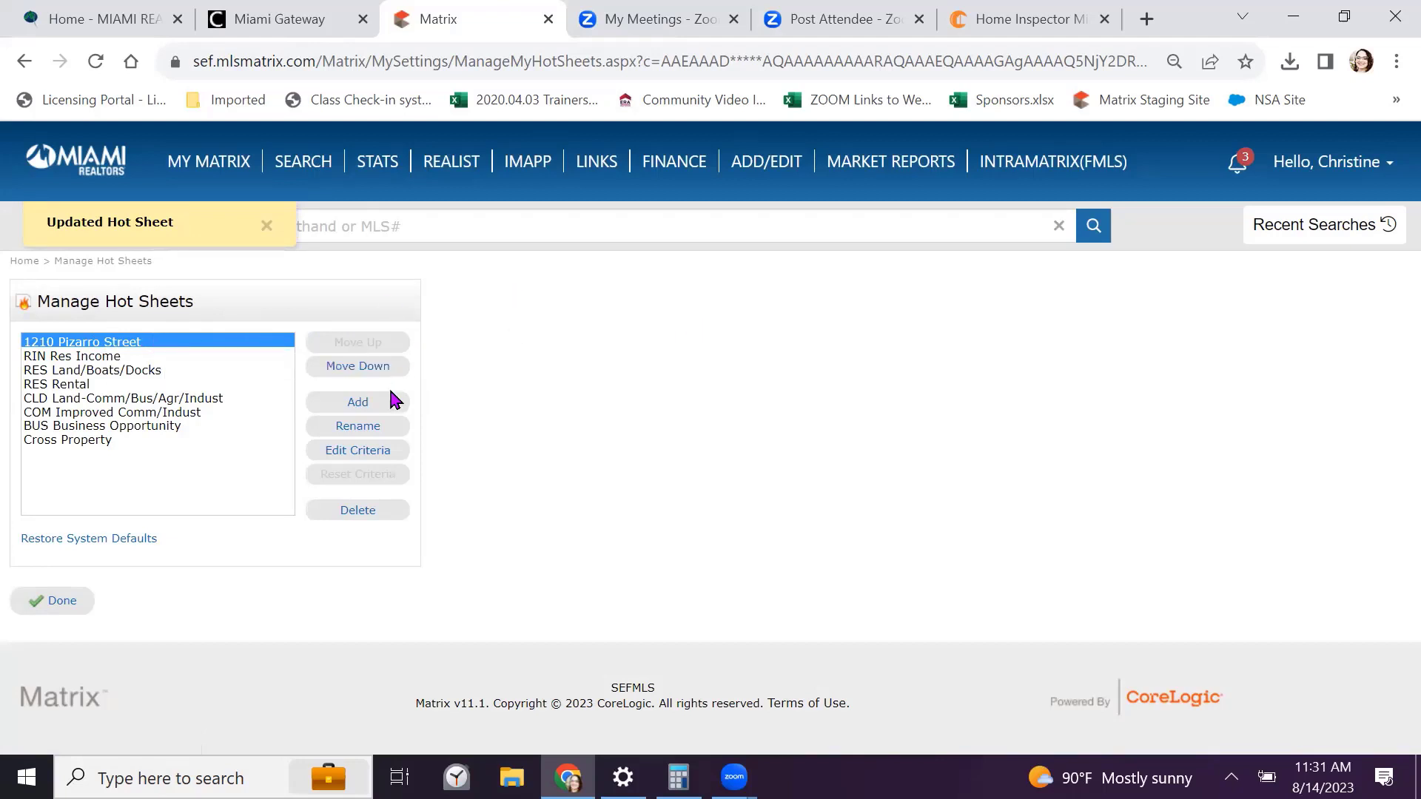
click(358, 452)
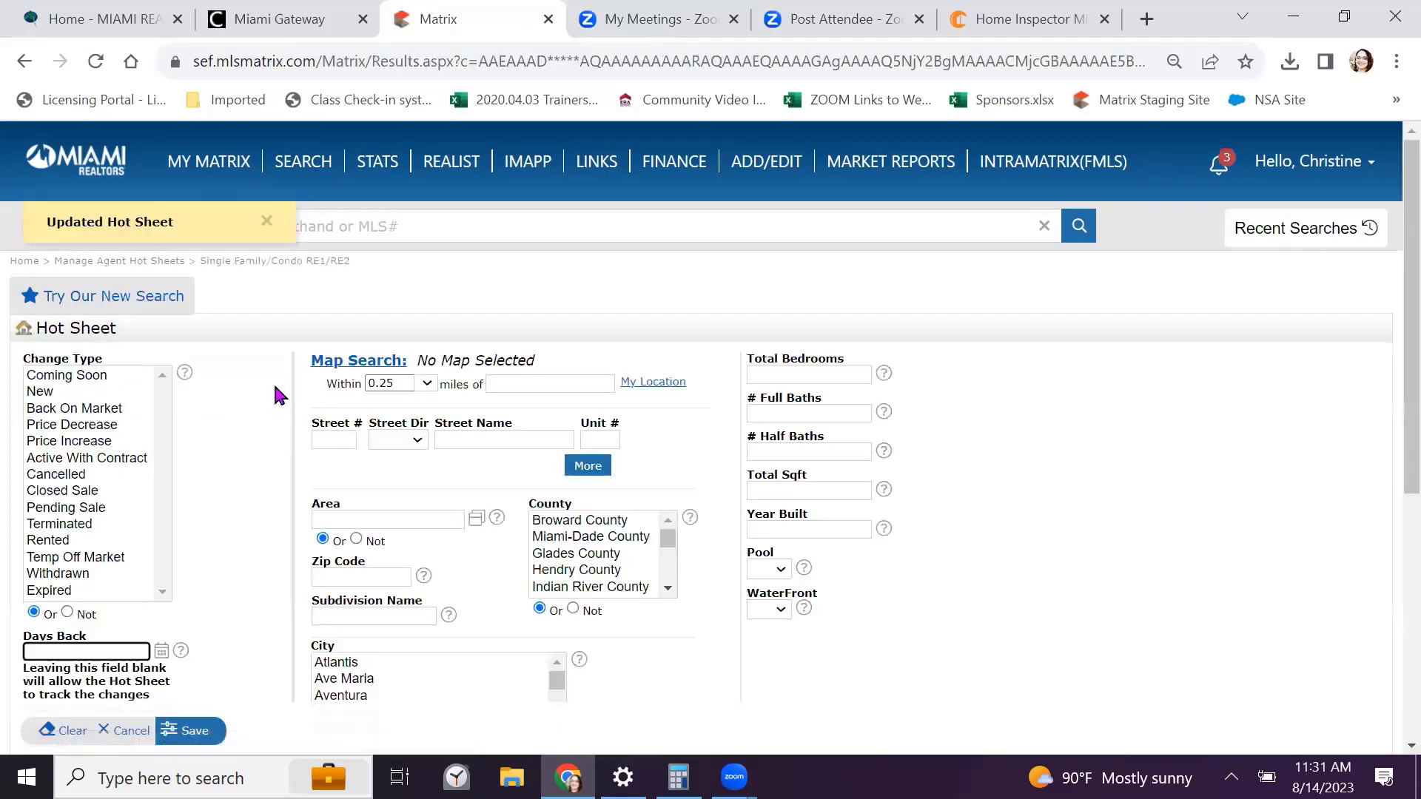
Select change types Coming Soon through Back On Market, plus Temp Off Market, Withdrawn and Expired
scroll(265, 379, down, 1)
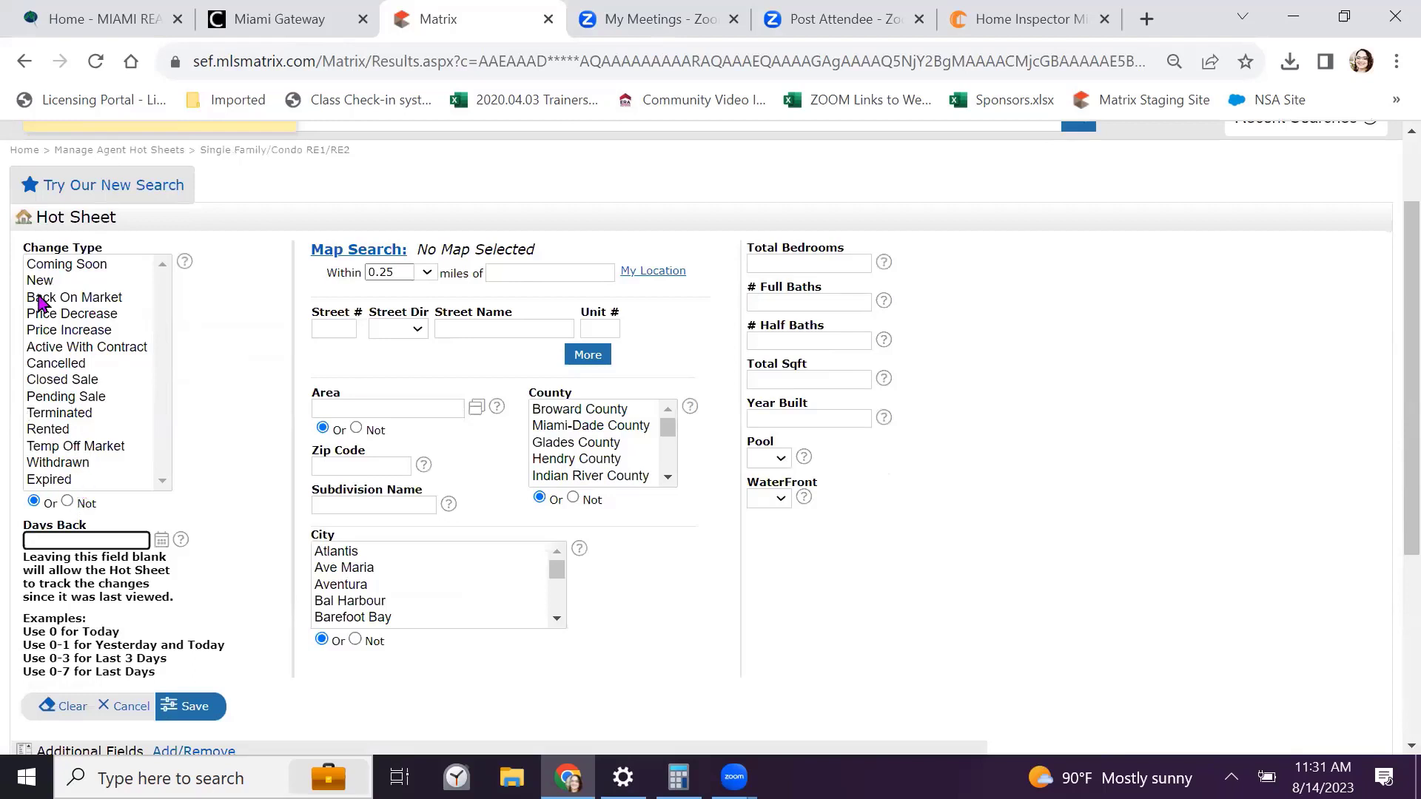
drag(77, 260, 111, 415)
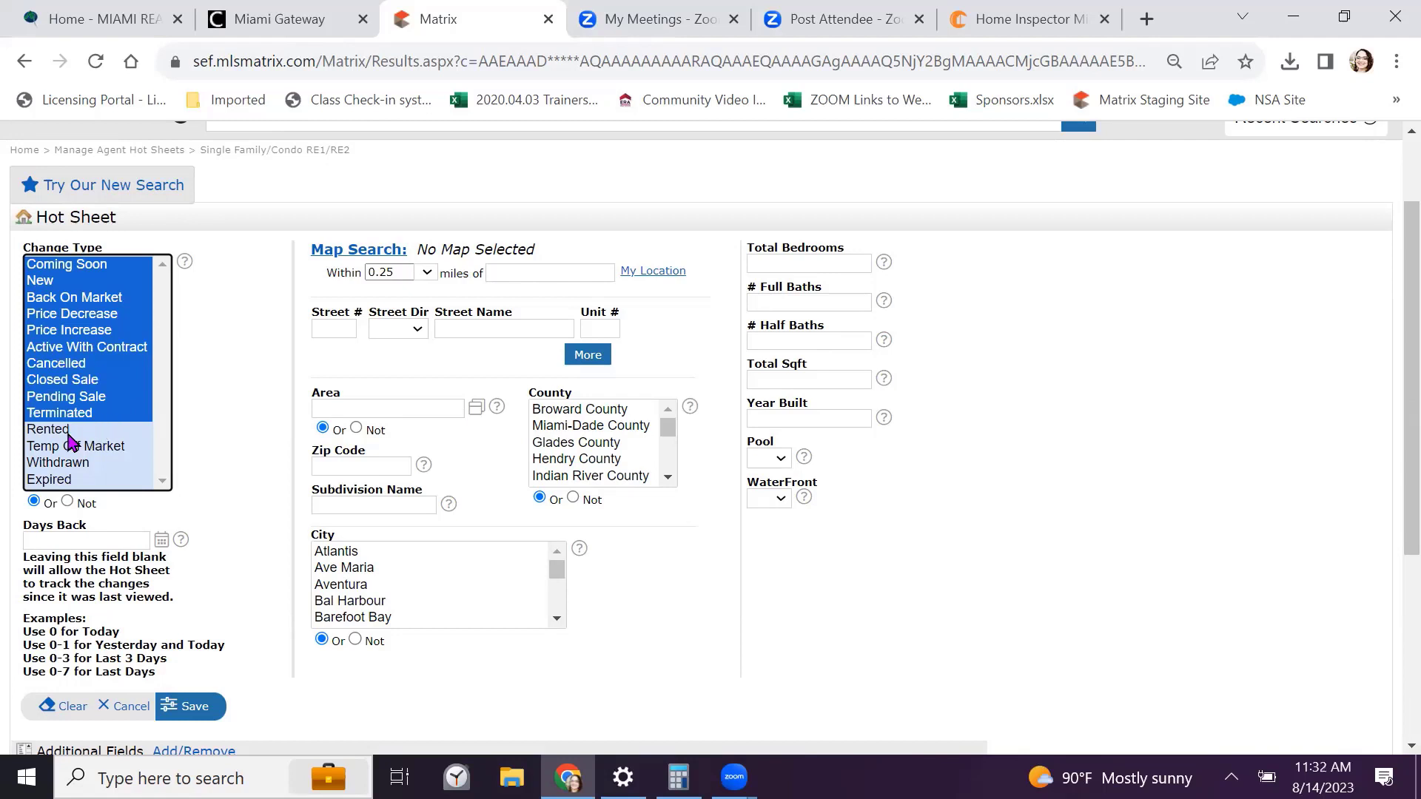
ctrl+click(106, 450)
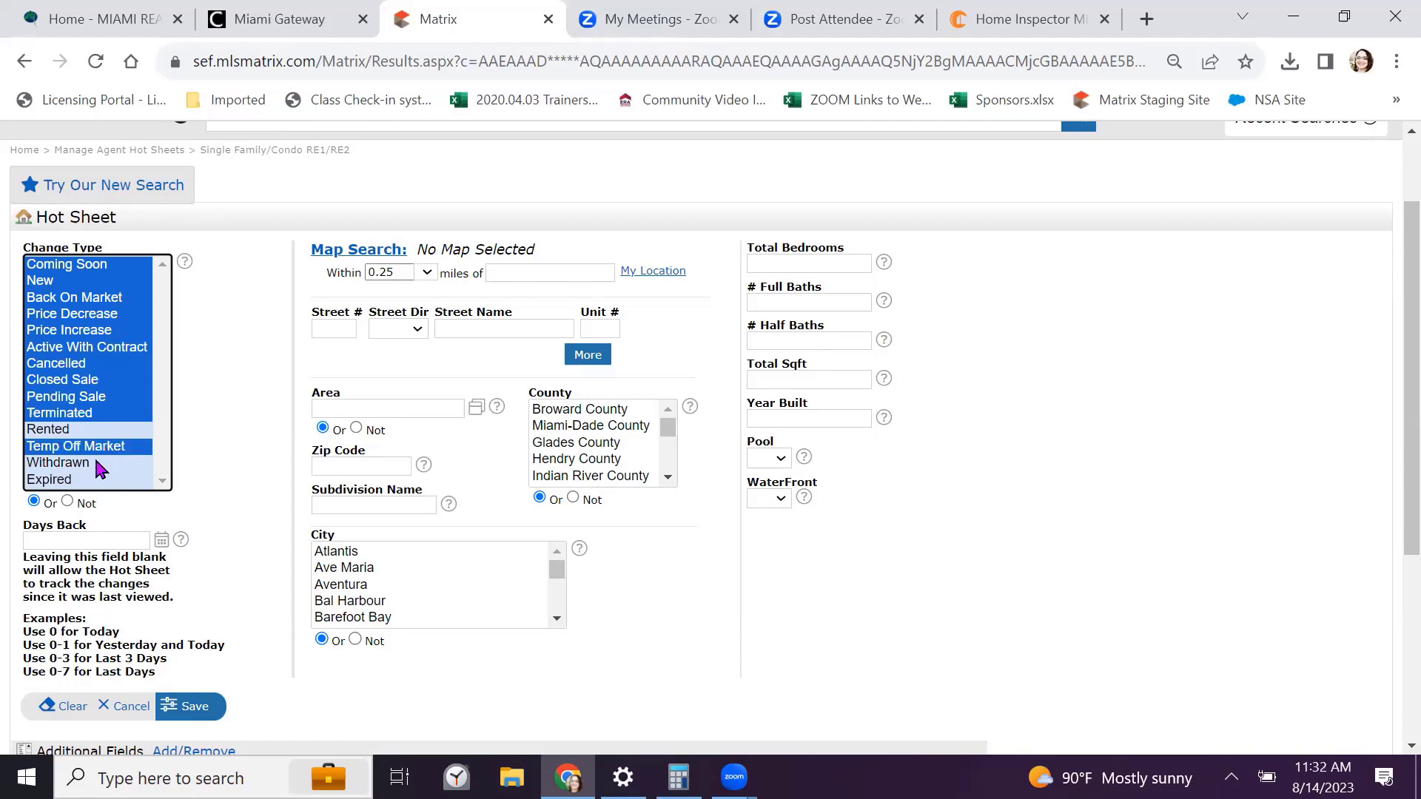
ctrl+click(99, 463)
ctrl+click(97, 479)
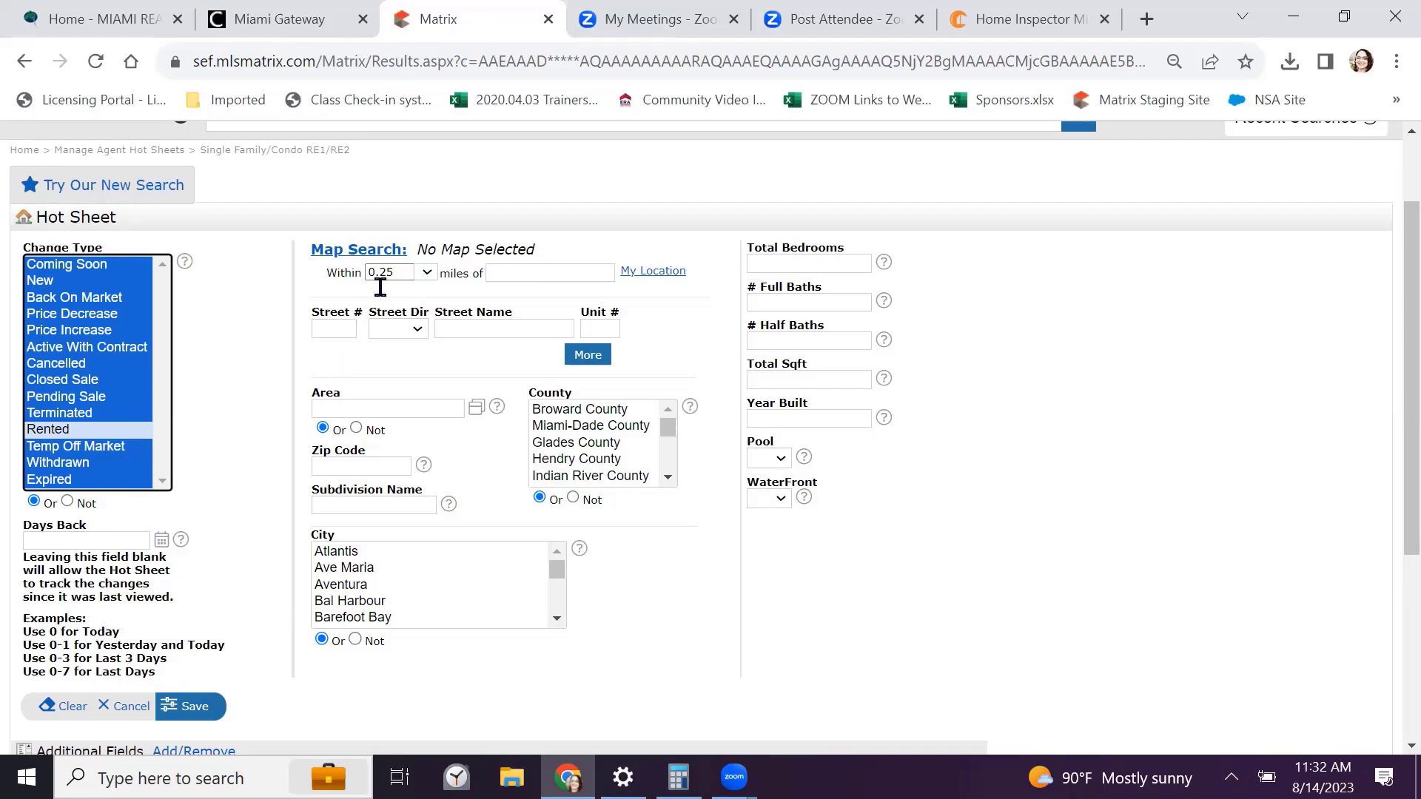
click(503, 272)
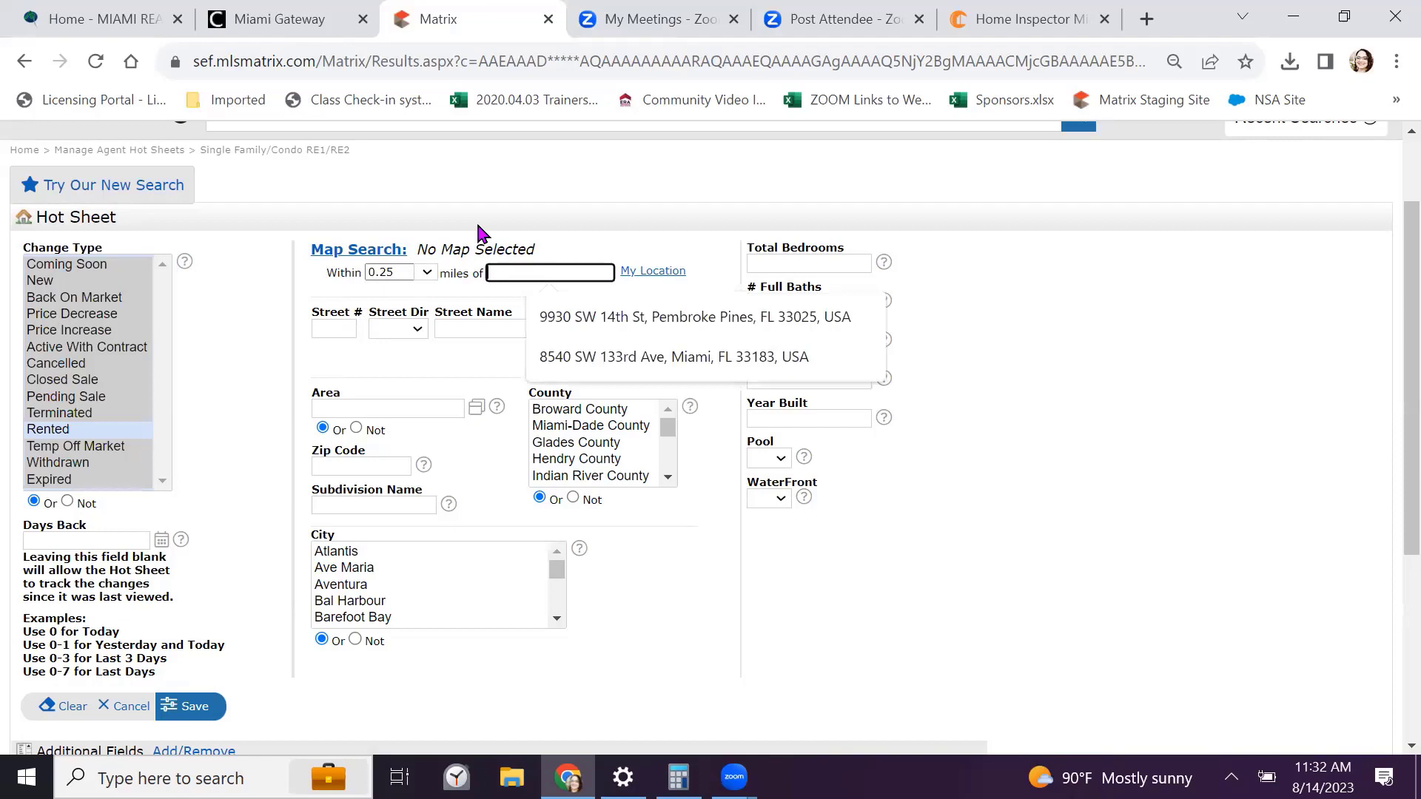
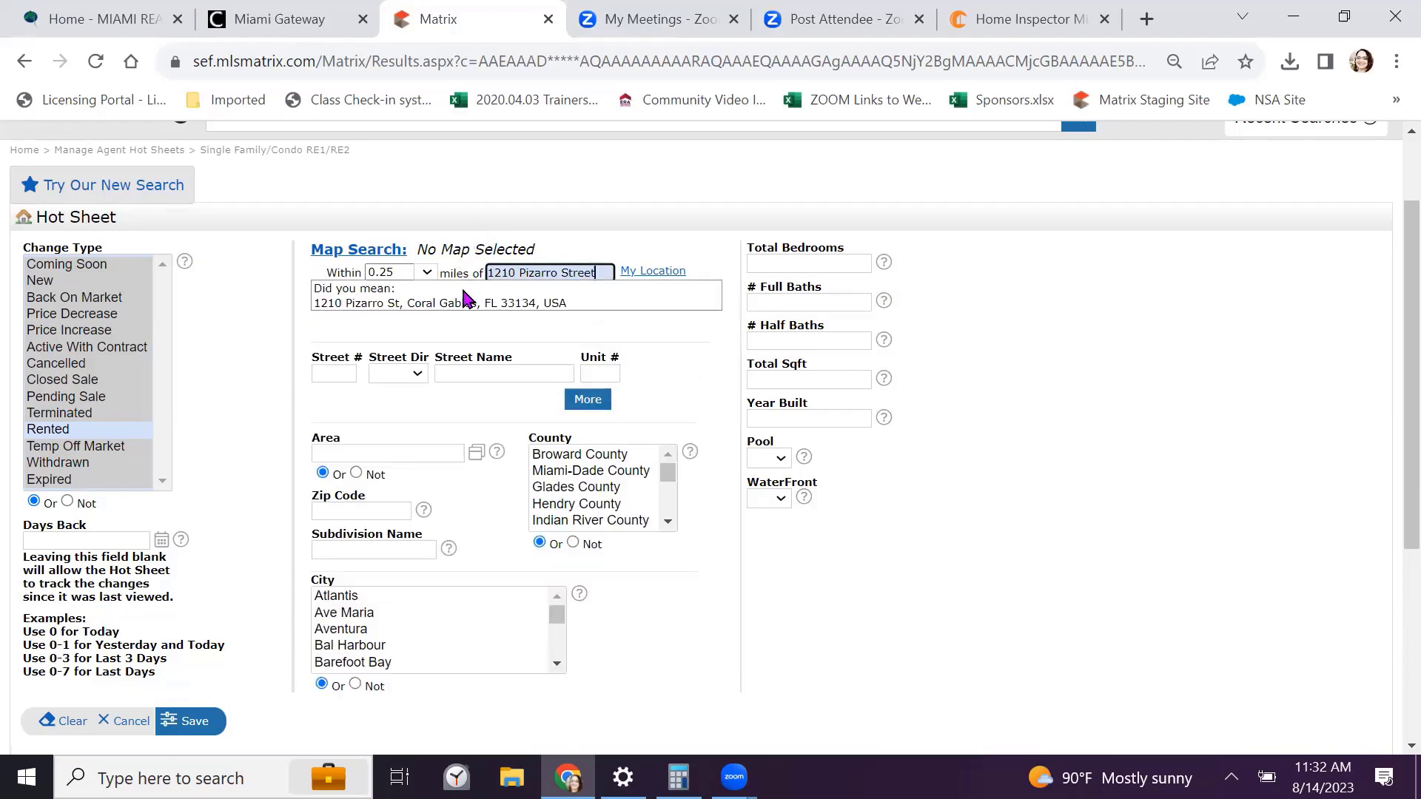
click(473, 297)
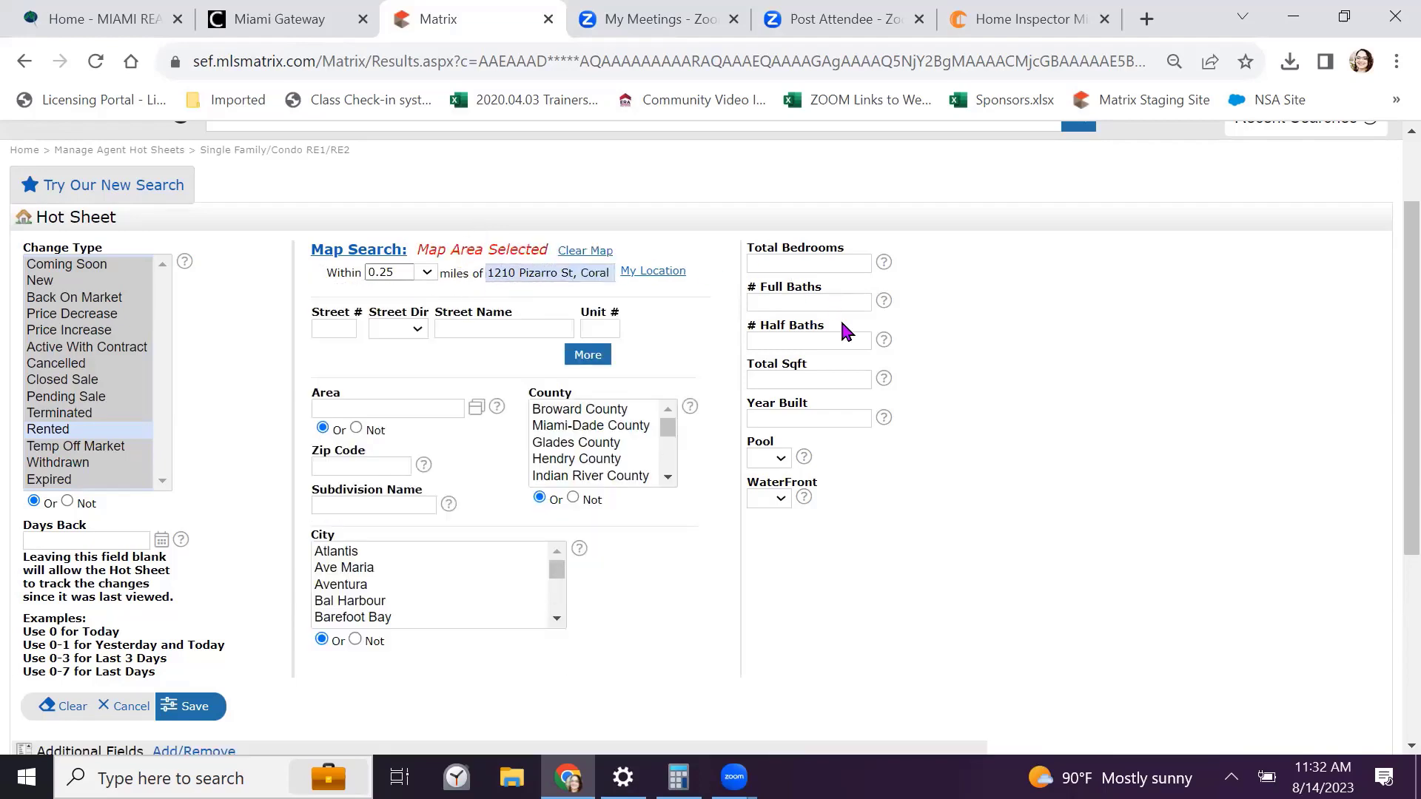
scroll(962, 444, down, 3)
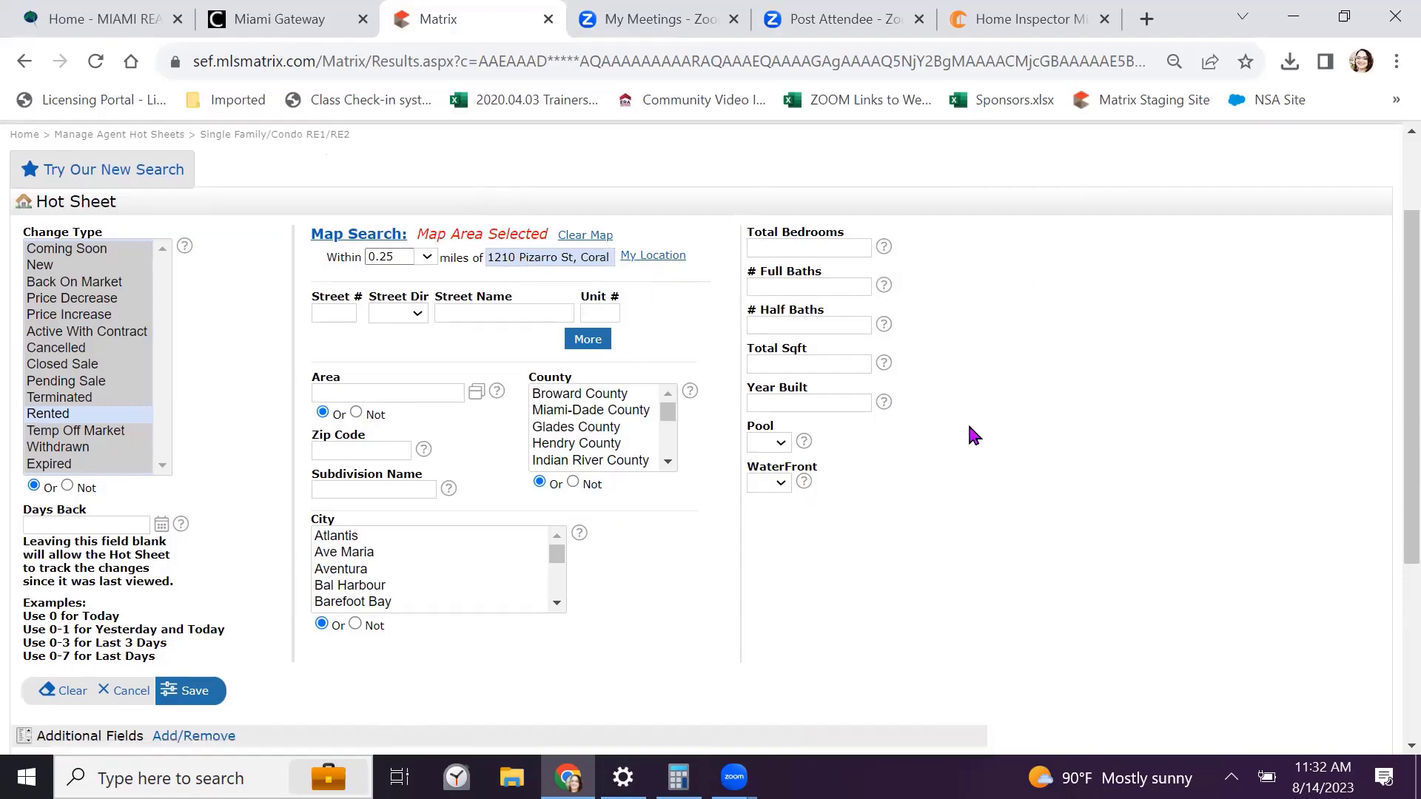
scroll(353, 303, up, 3)
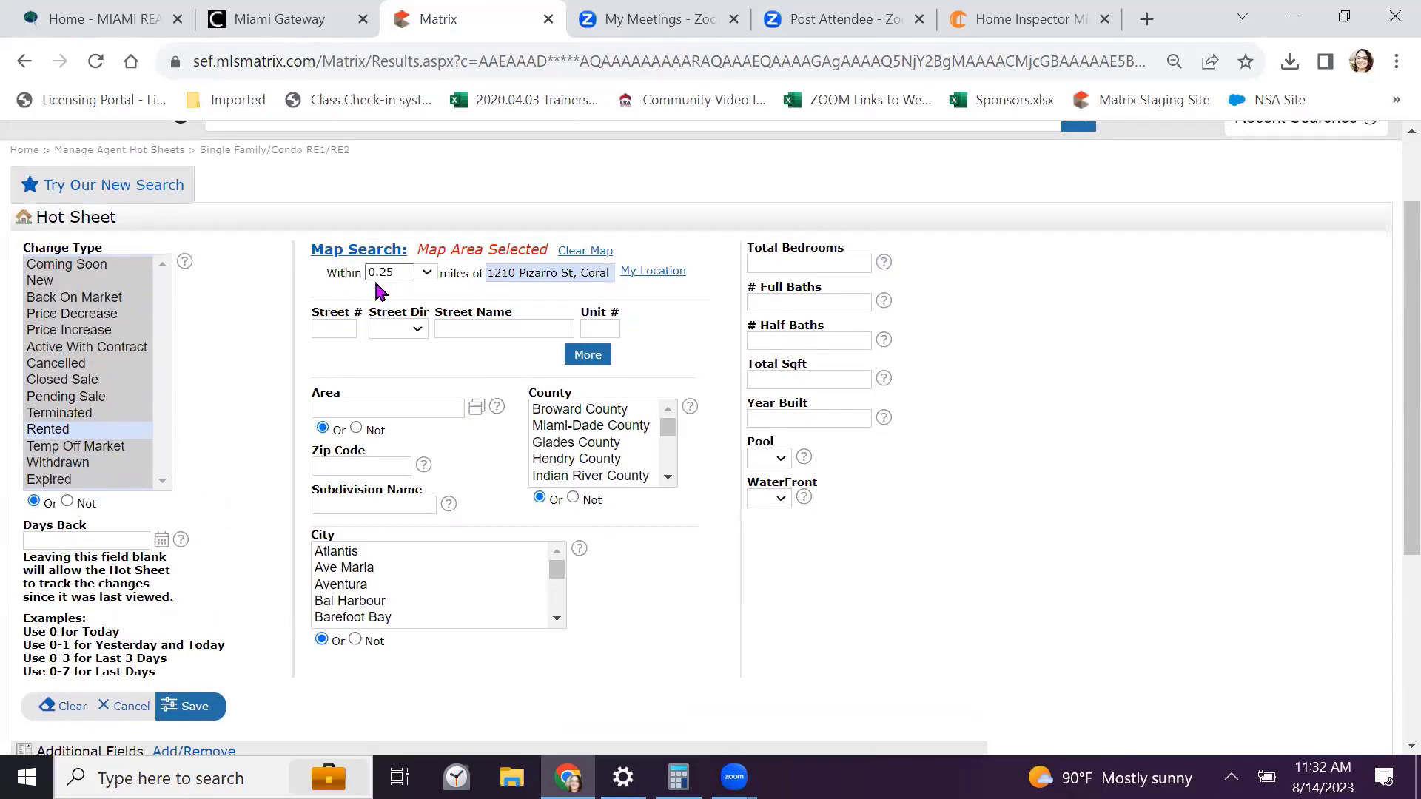
Set the radius to 1 mile, save the hot sheet, and finish managing hot sheets
click(427, 274)
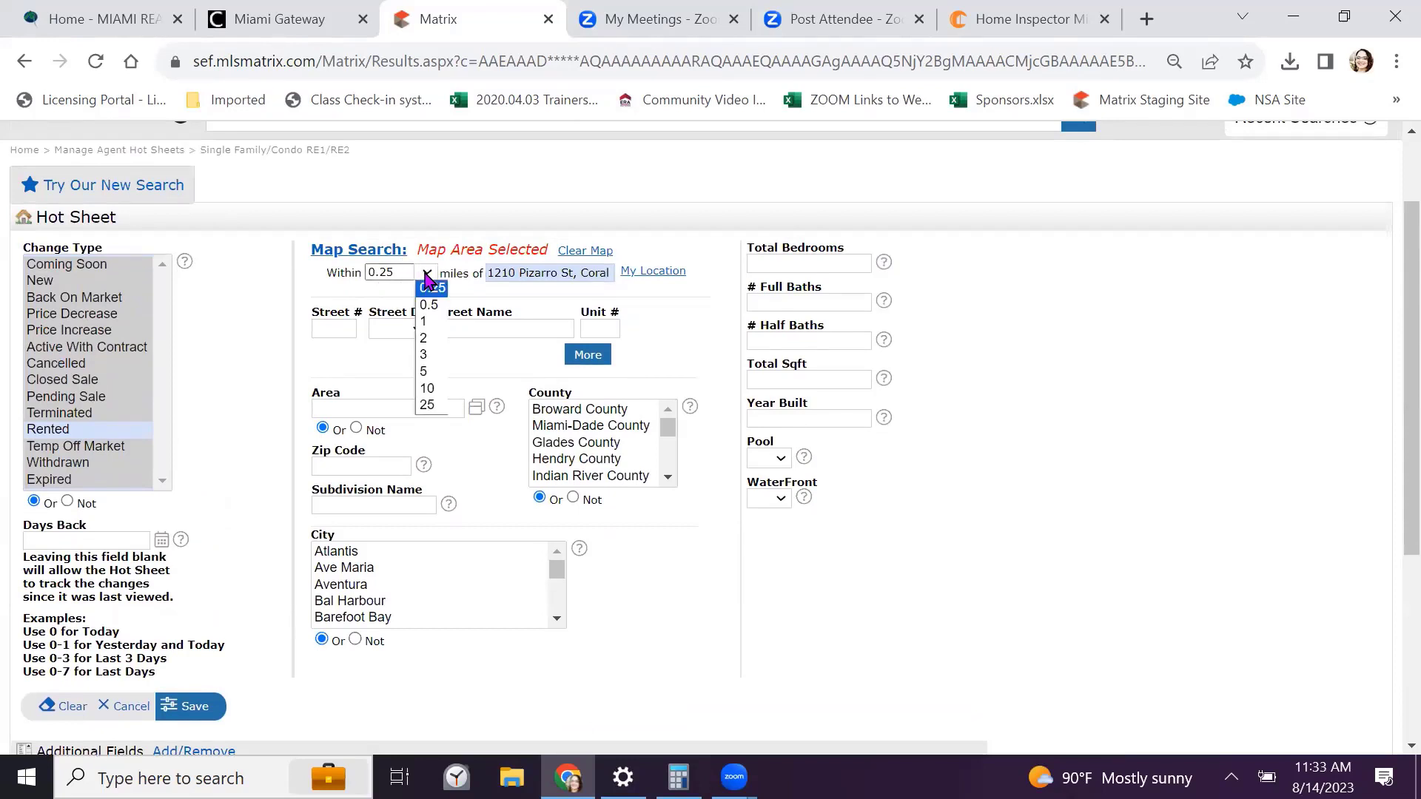
click(431, 321)
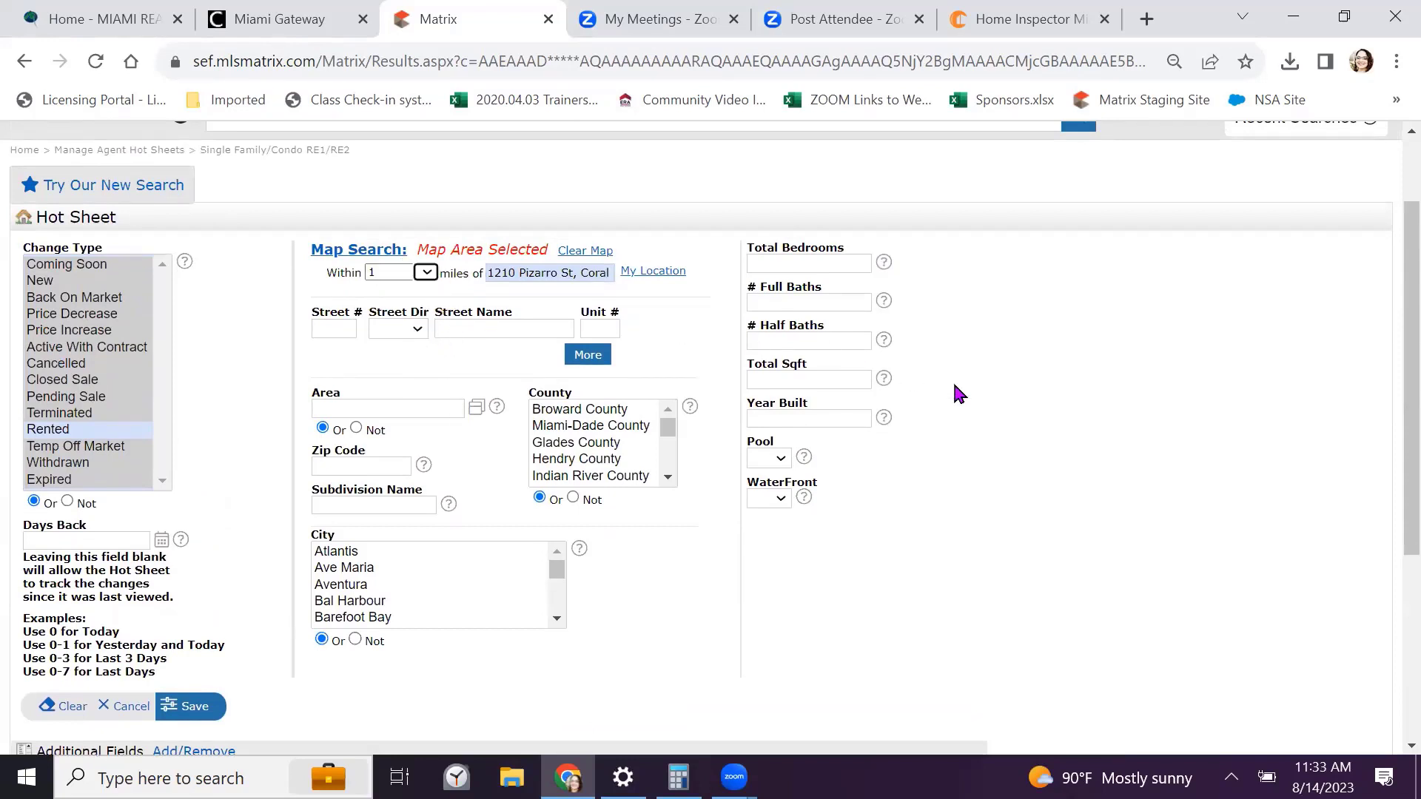
scroll(1003, 394, down, 3)
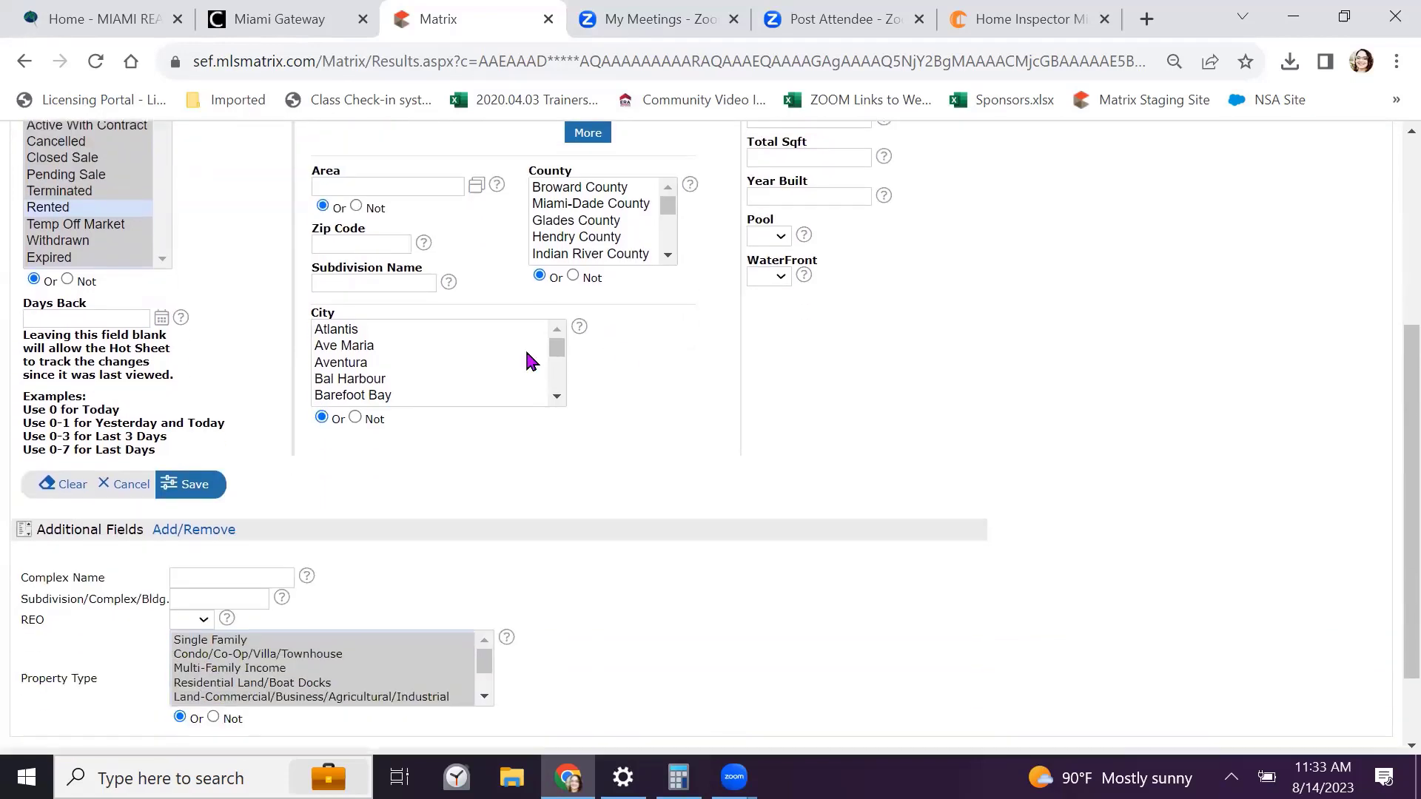
click(194, 485)
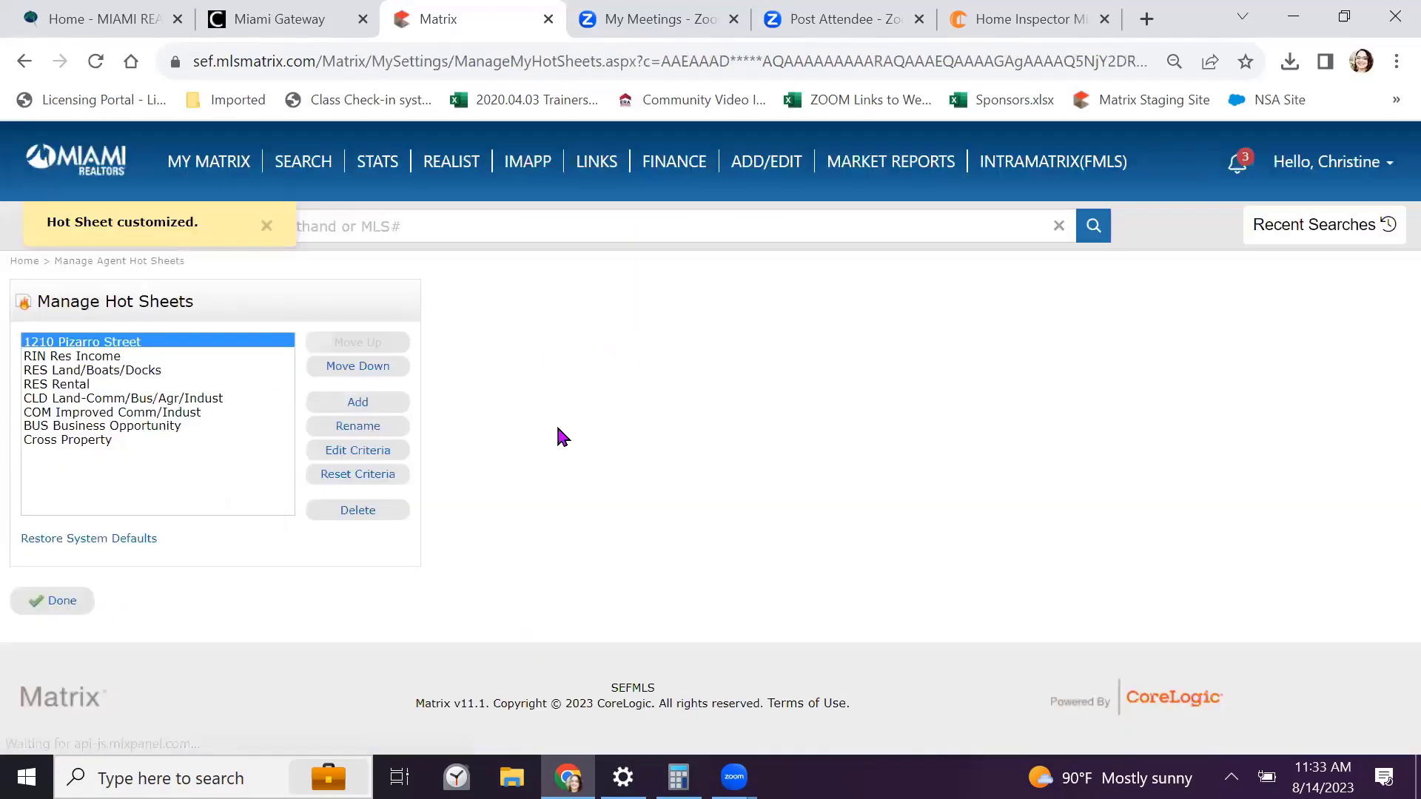
click(64, 602)
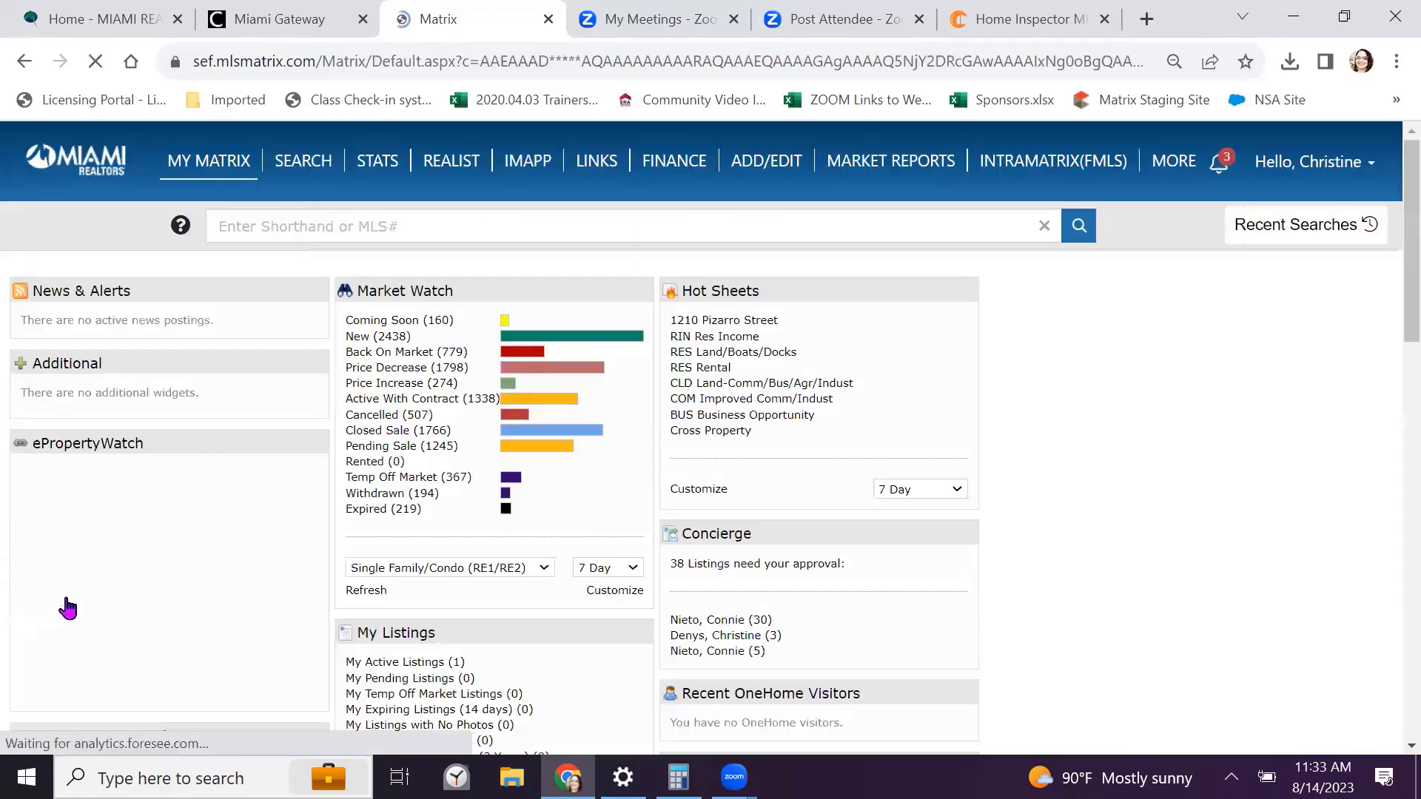
click(722, 321)
scroll(752, 359, down, 5)
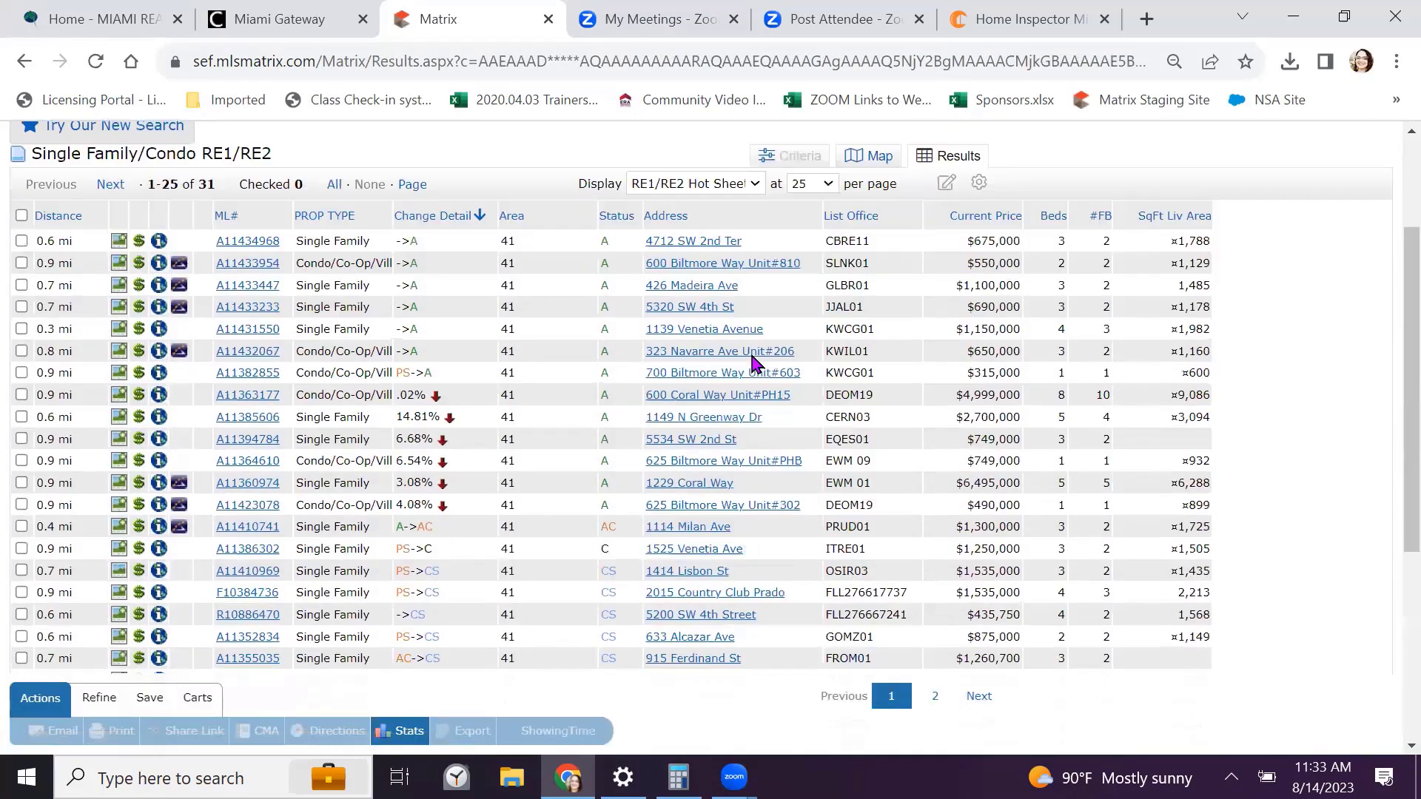
scroll(752, 359, down, 1)
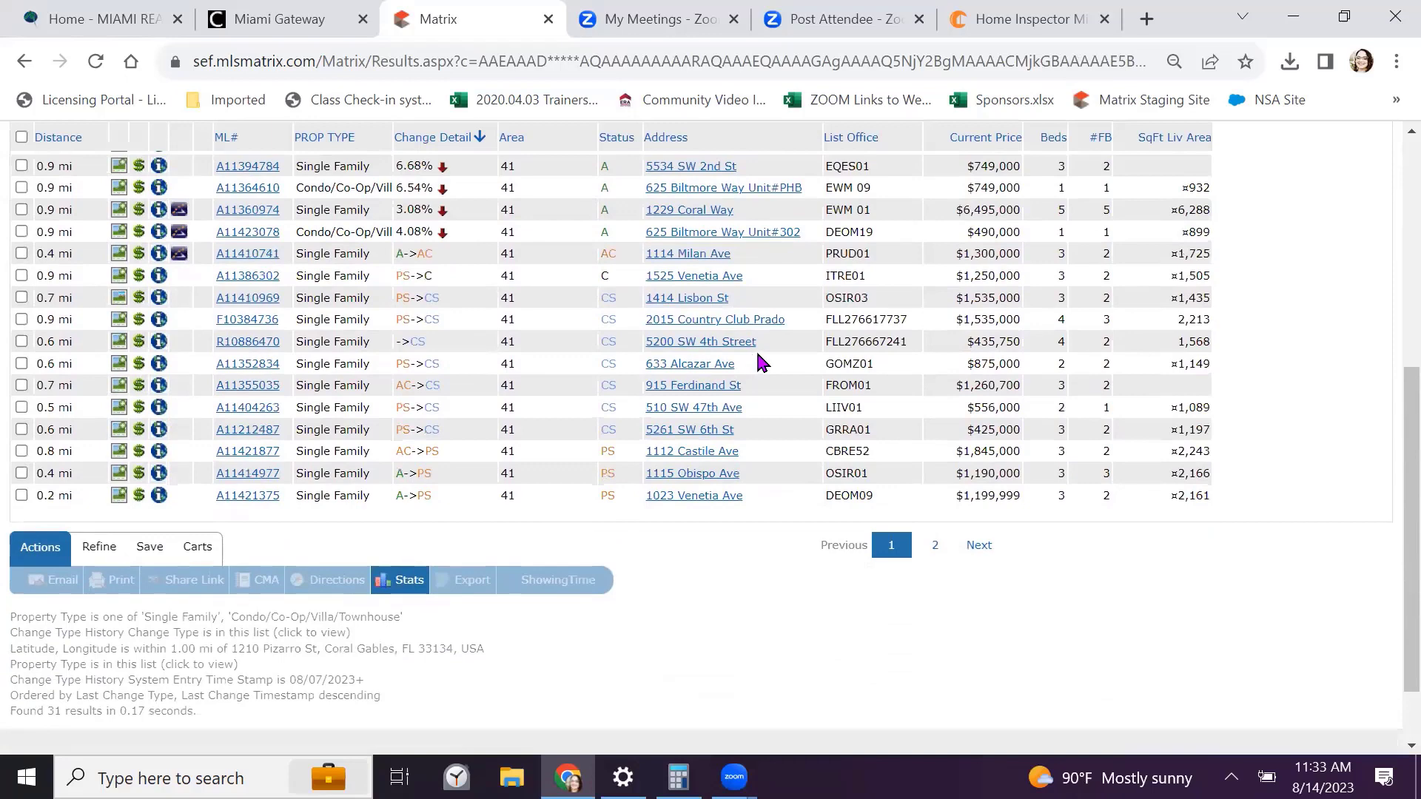
scroll(762, 359, up, 3)
scroll(766, 360, up, 1)
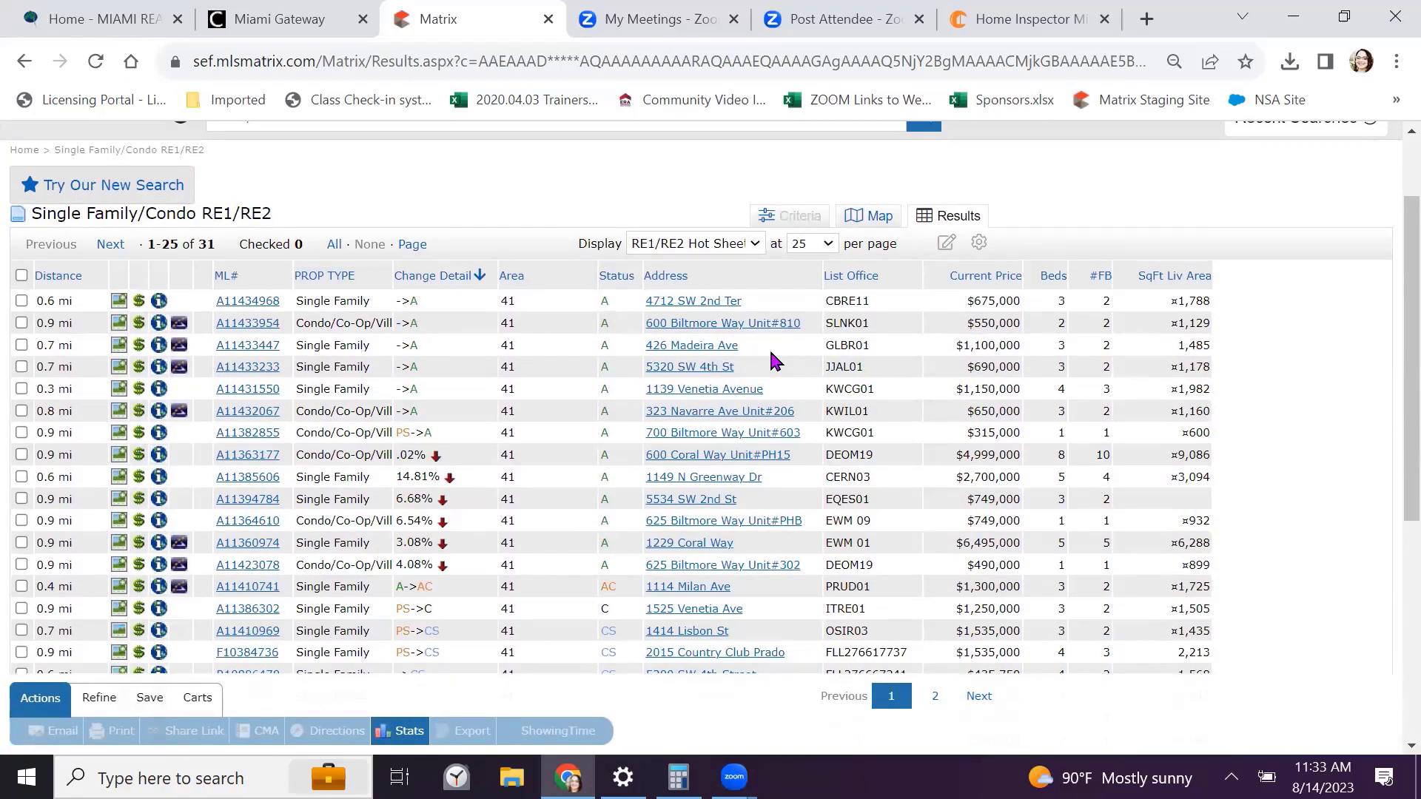
scroll(774, 360, down, 1)
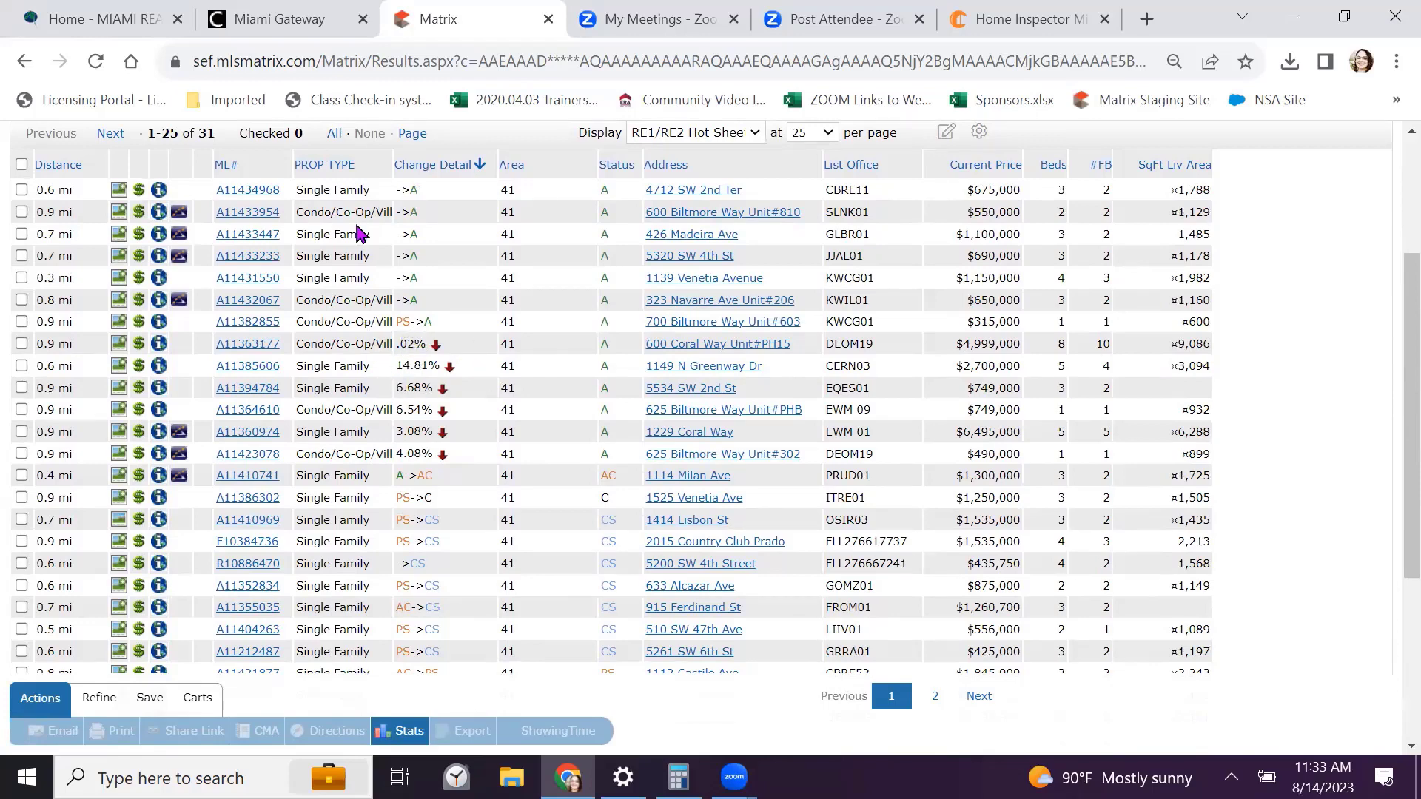
scroll(459, 370, up, 3)
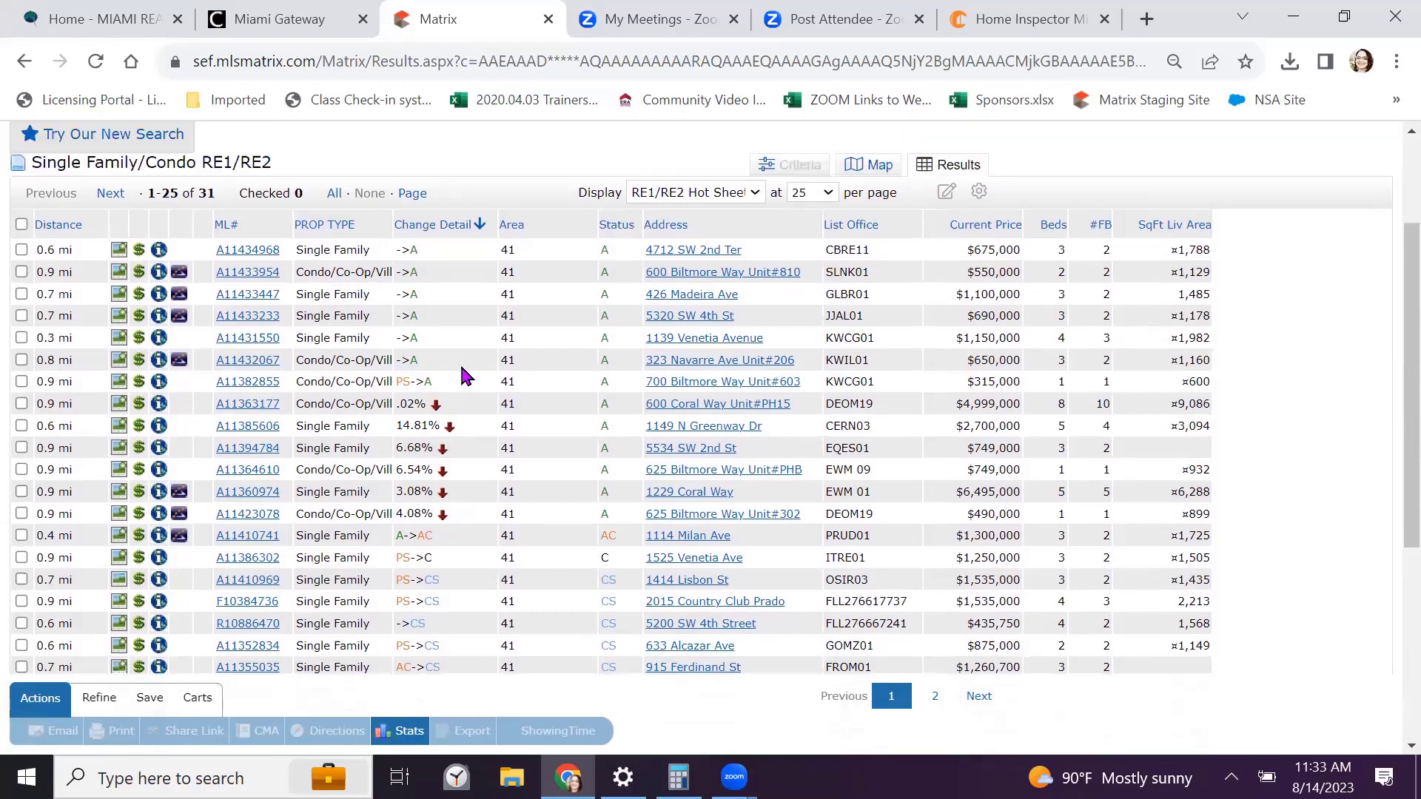
scroll(471, 512, down, 2)
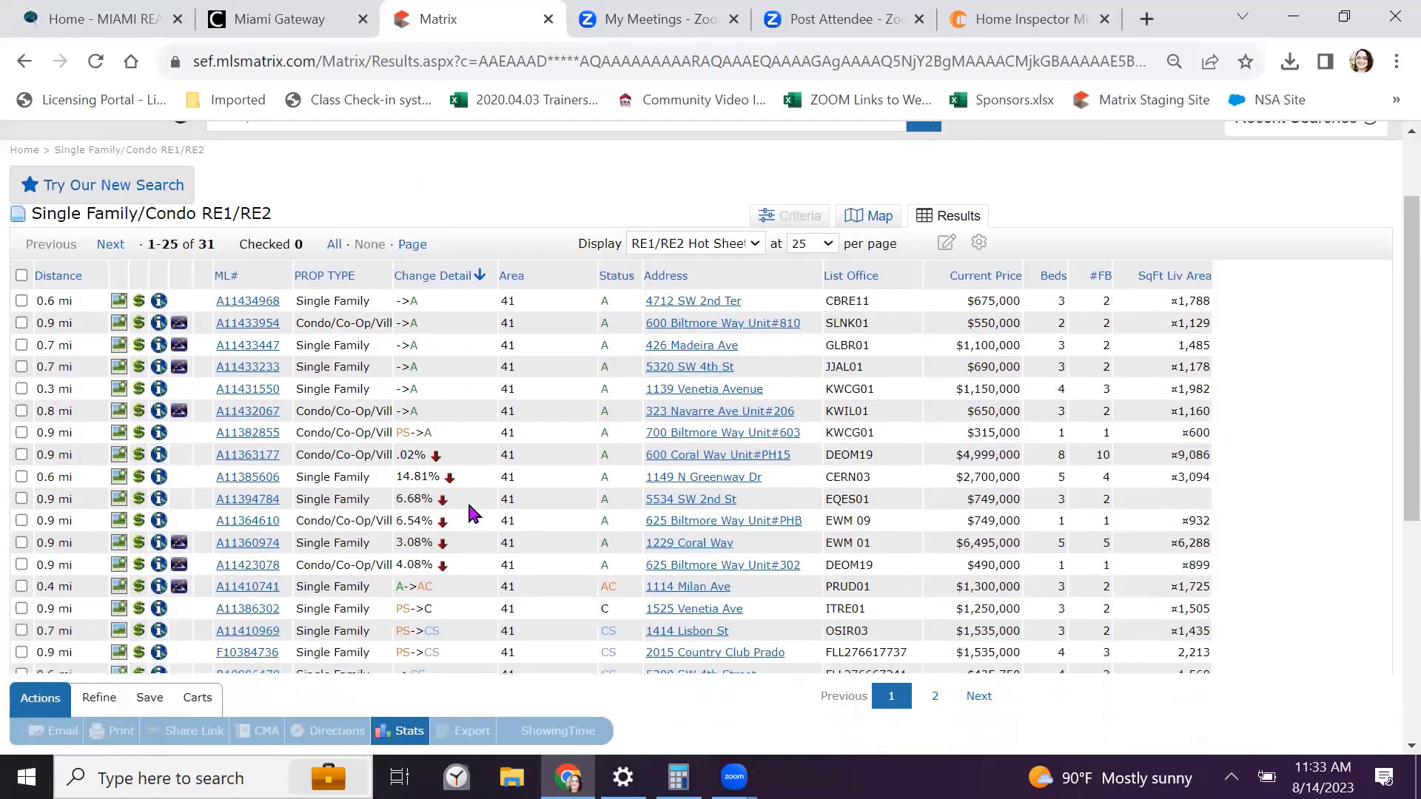
scroll(471, 512, up, 2)
click(76, 160)
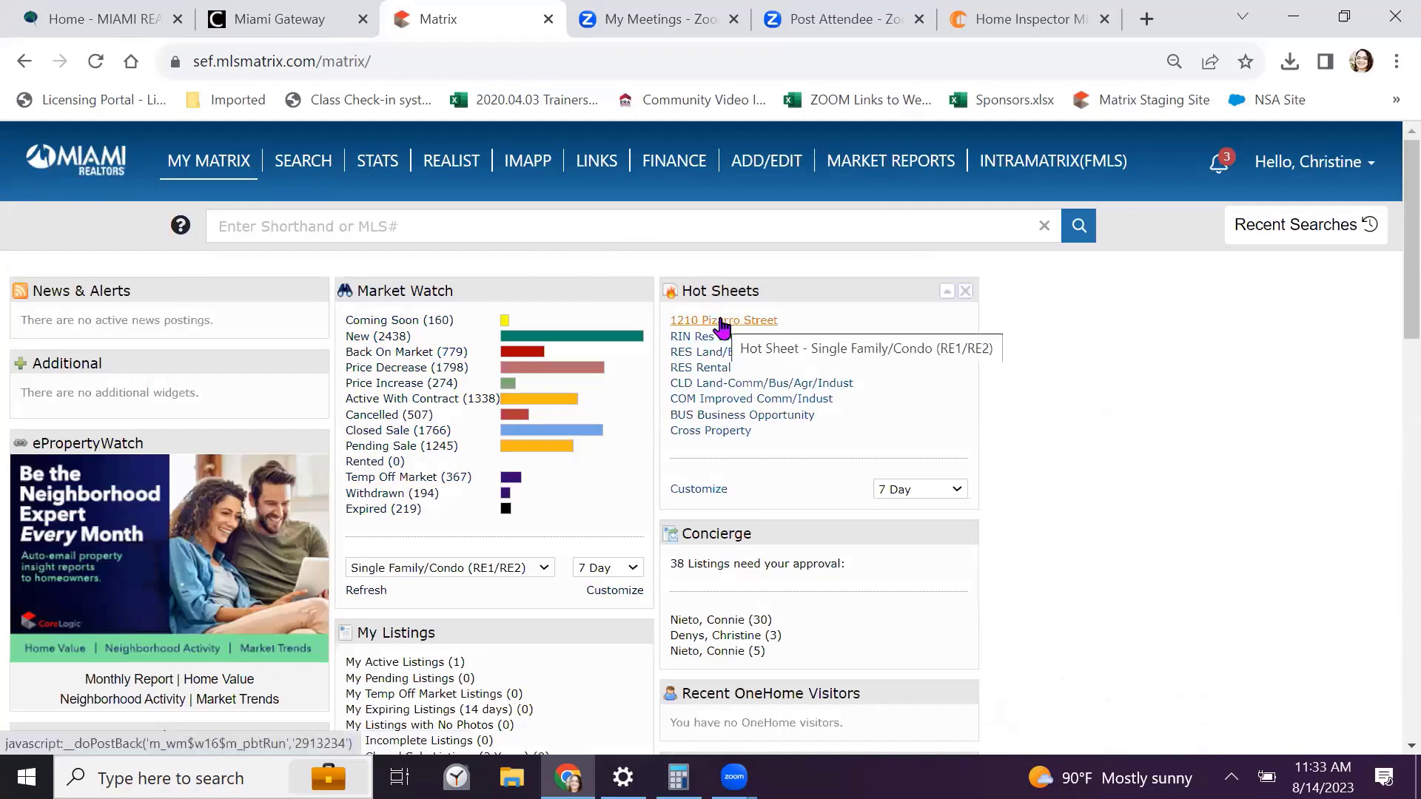
click(712, 490)
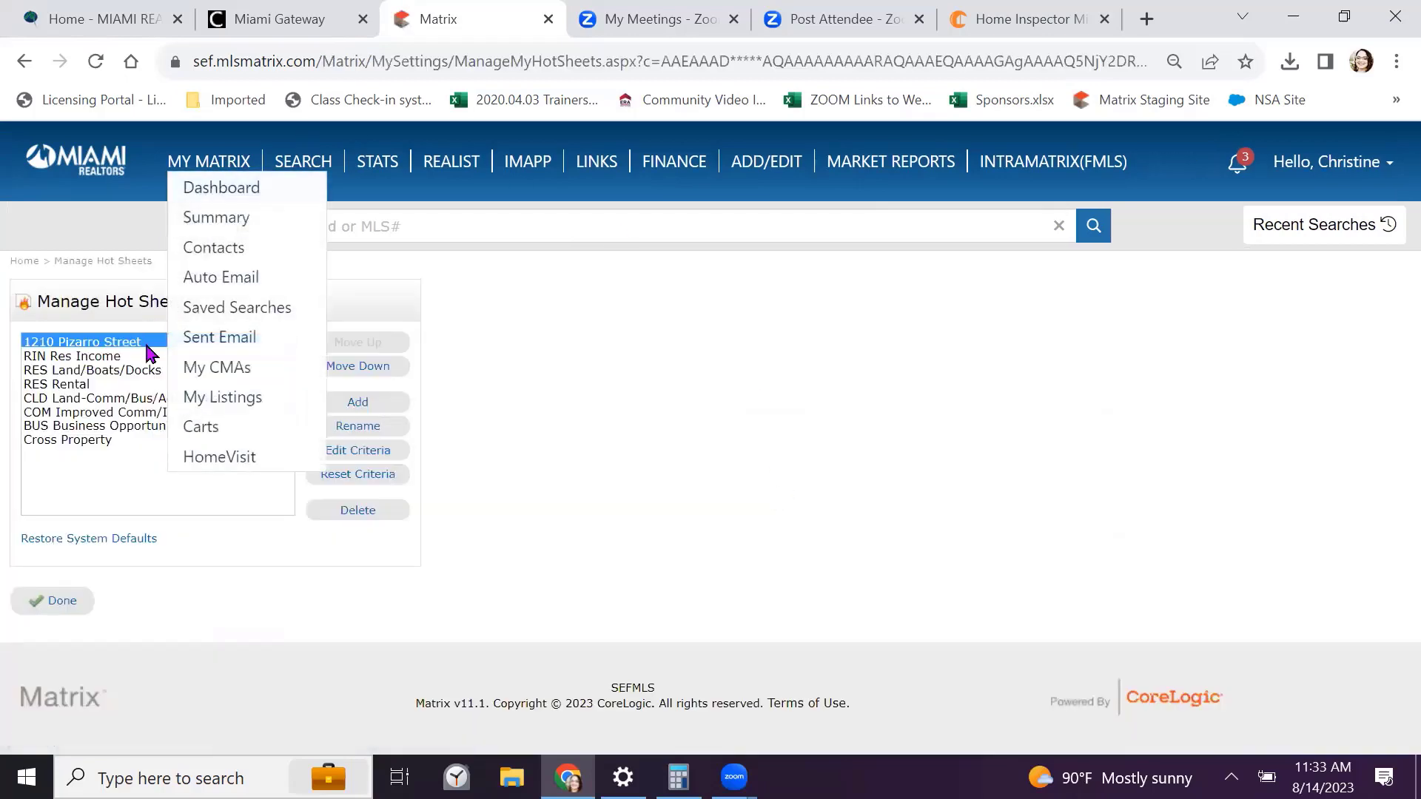
click(360, 459)
scroll(232, 434, down, 2)
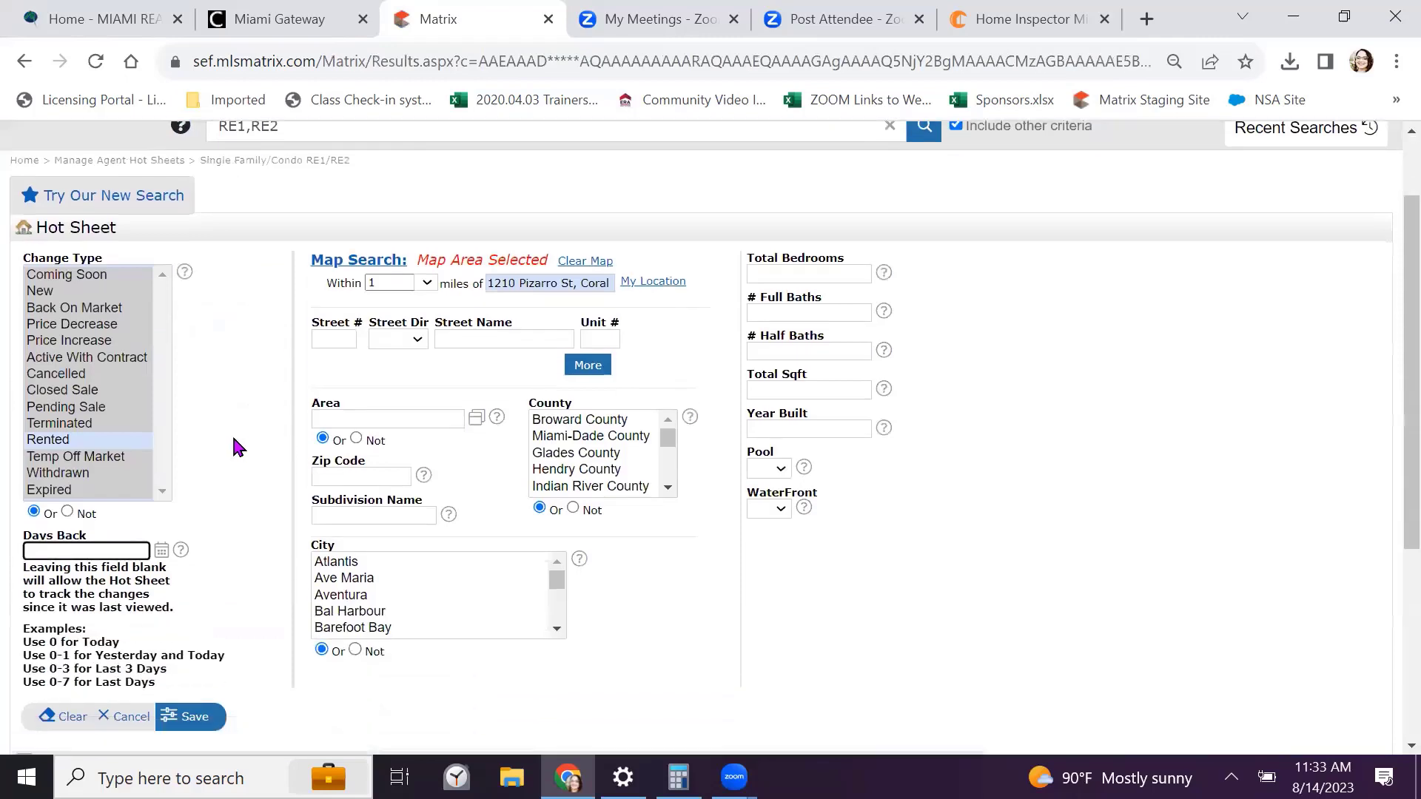
scroll(233, 434, up, 1)
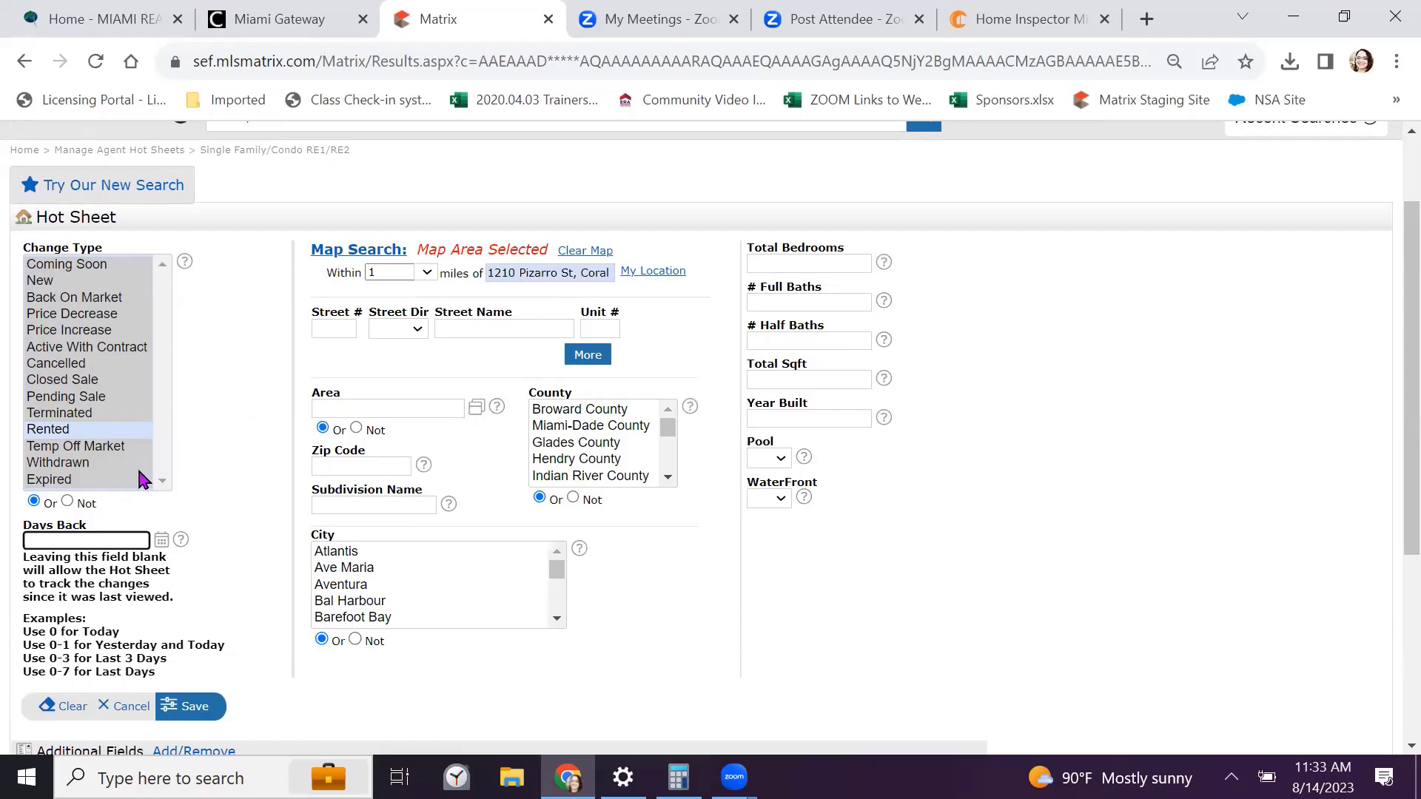
scroll(962, 296, down, 3)
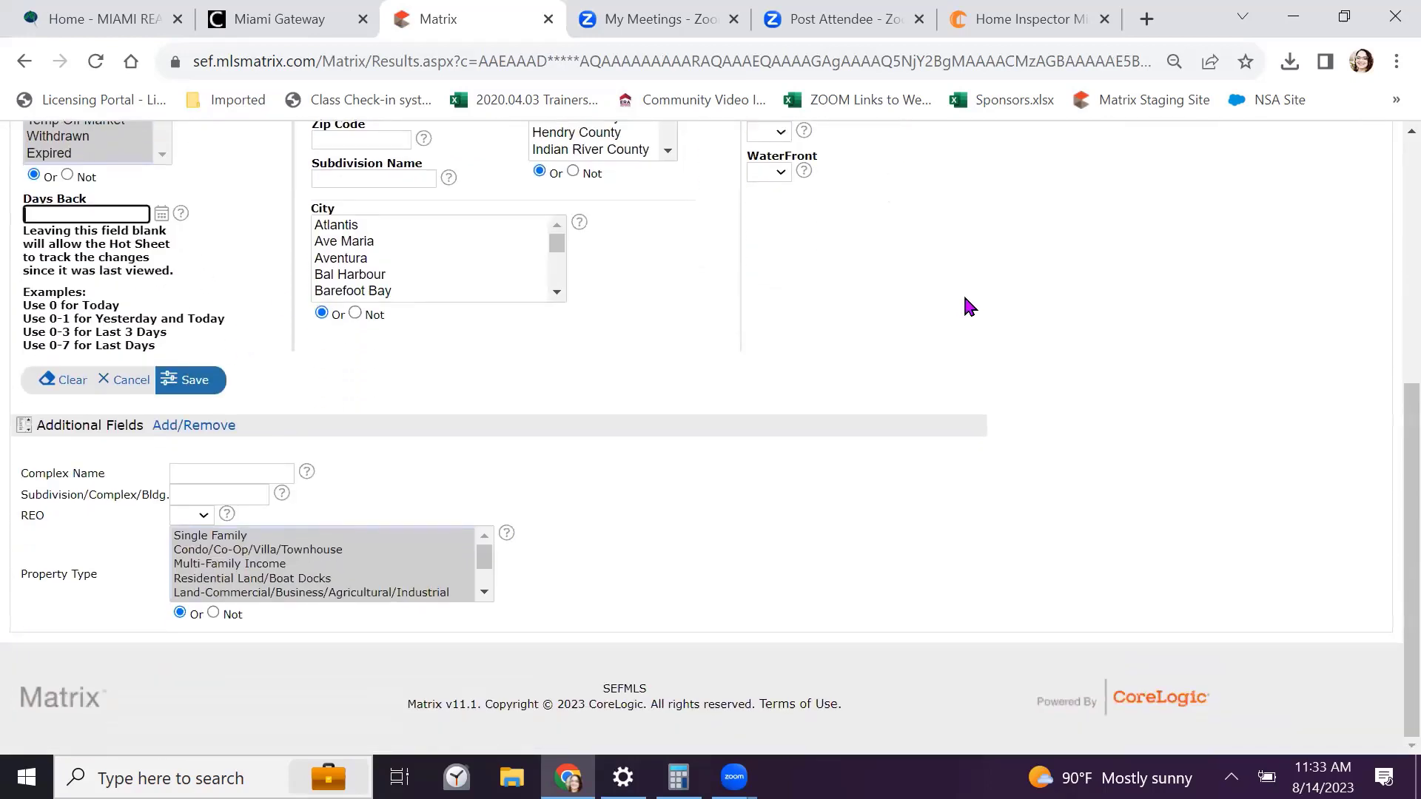
click(196, 425)
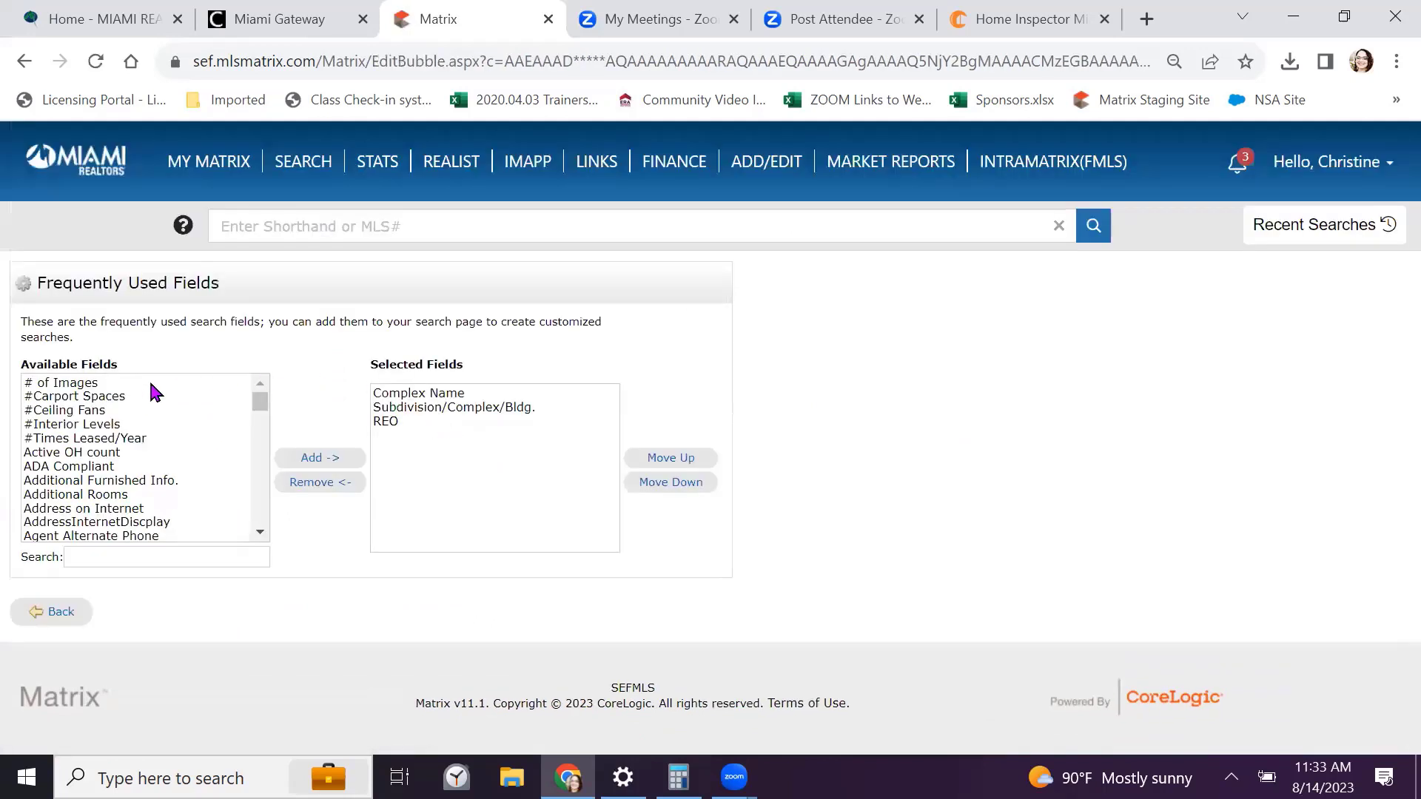
Search for and add the Property Type field to the hot sheet's additional fields
click(178, 558)
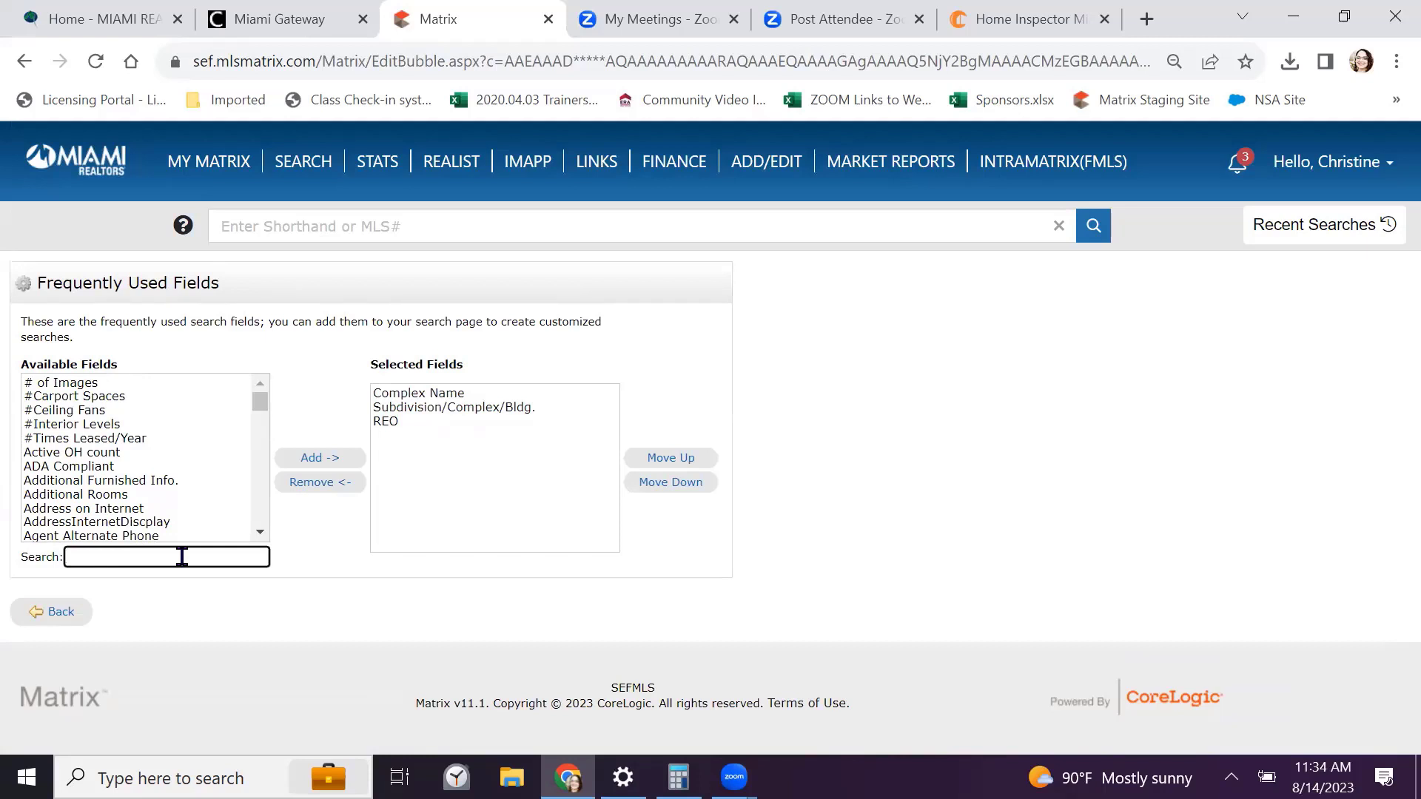
text(pp)
key(BackSpace)
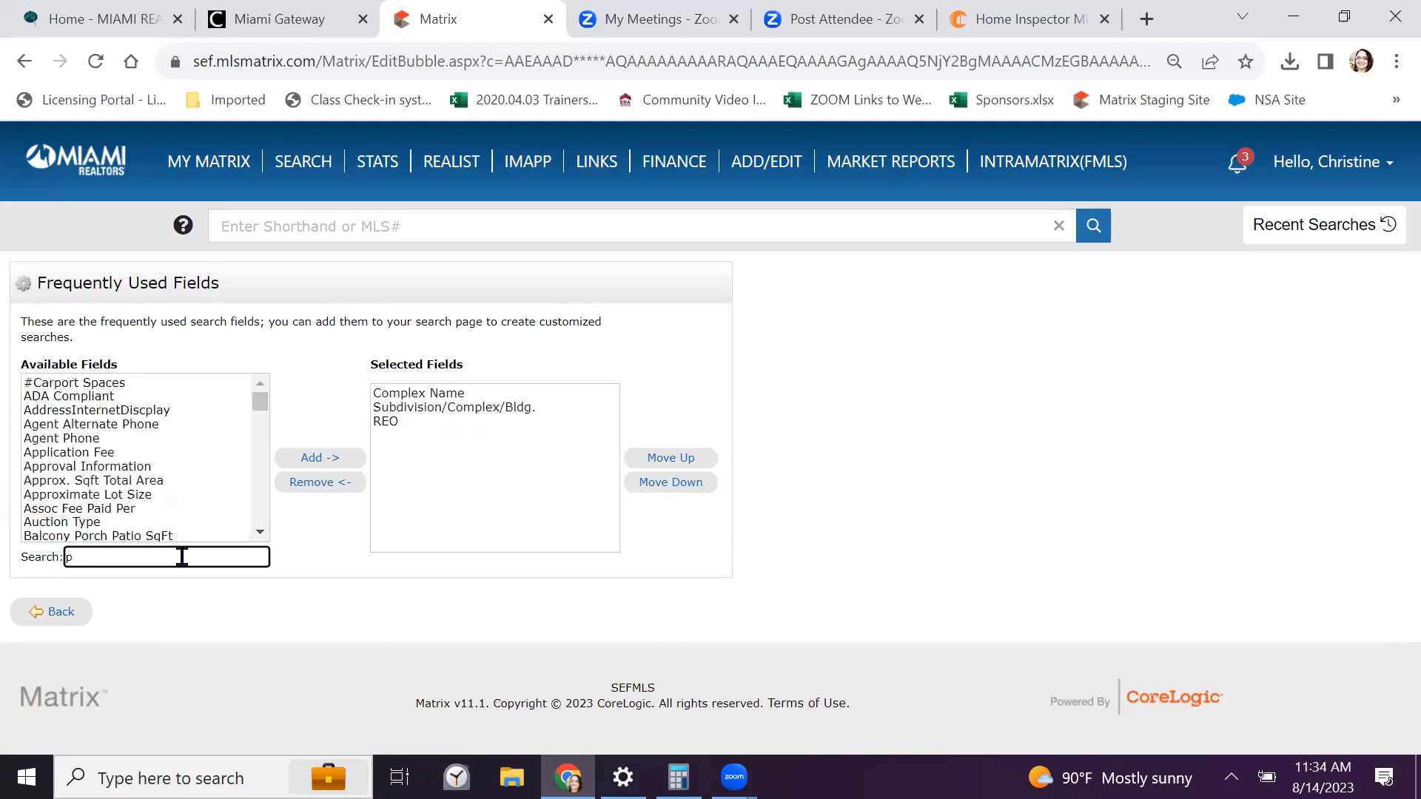
key(BackSpace)
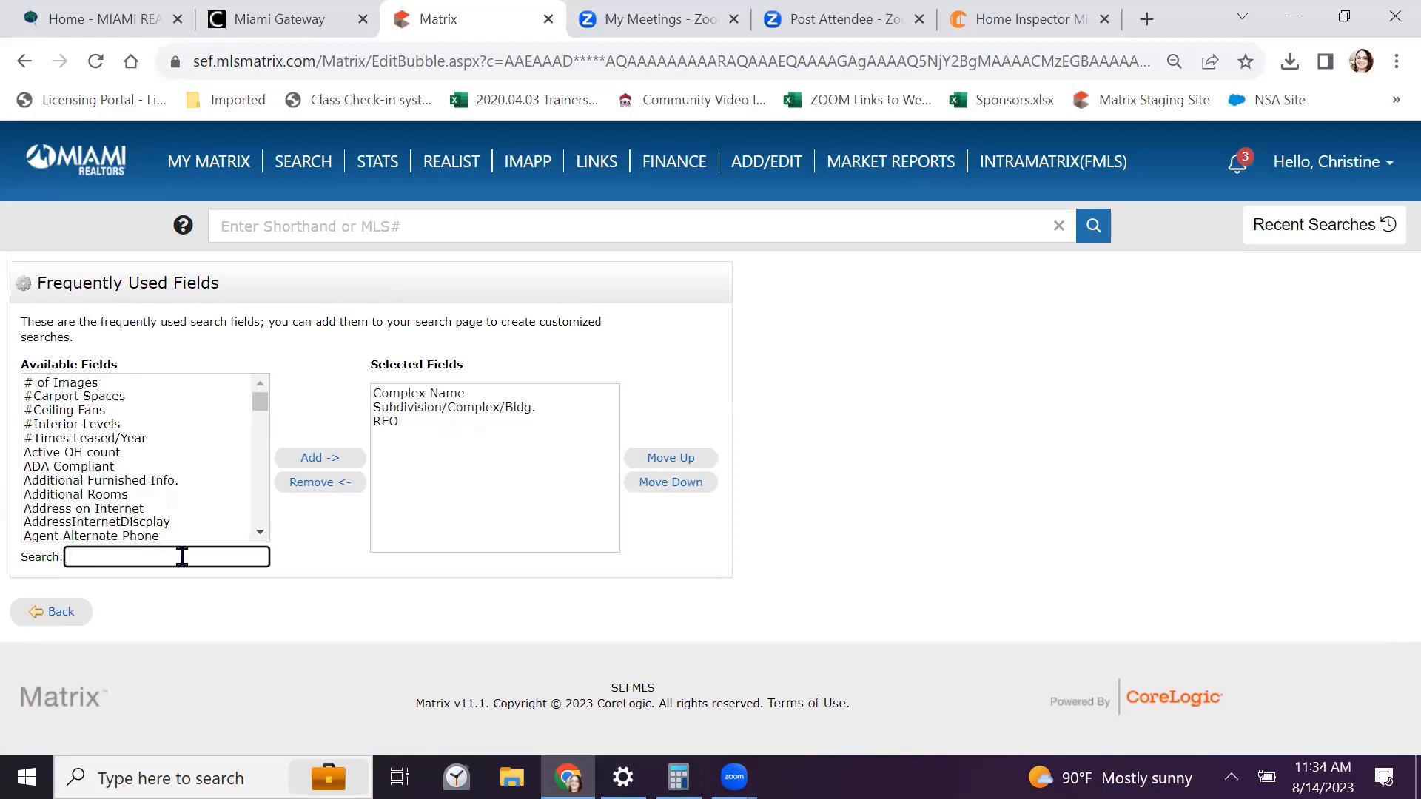
text(pro)
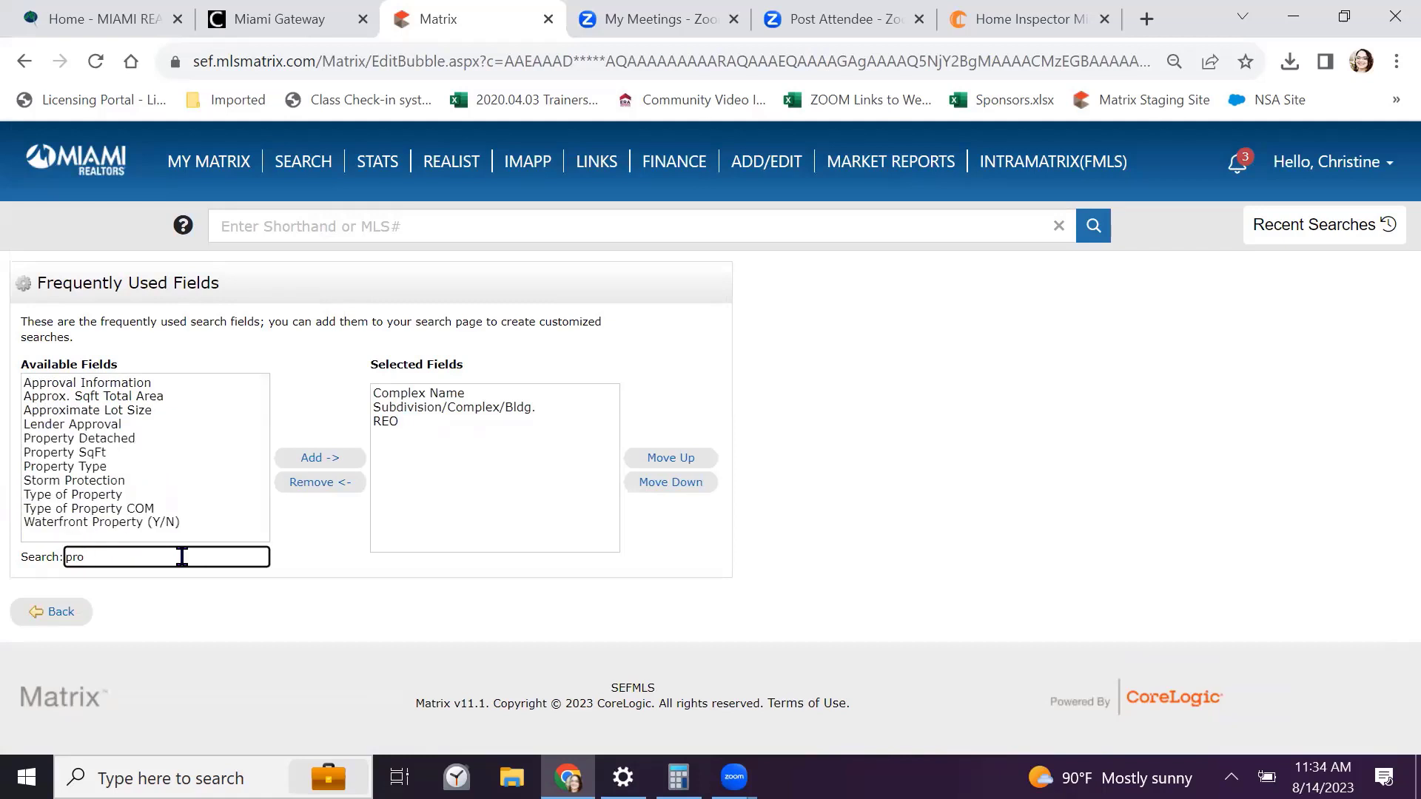
click(82, 466)
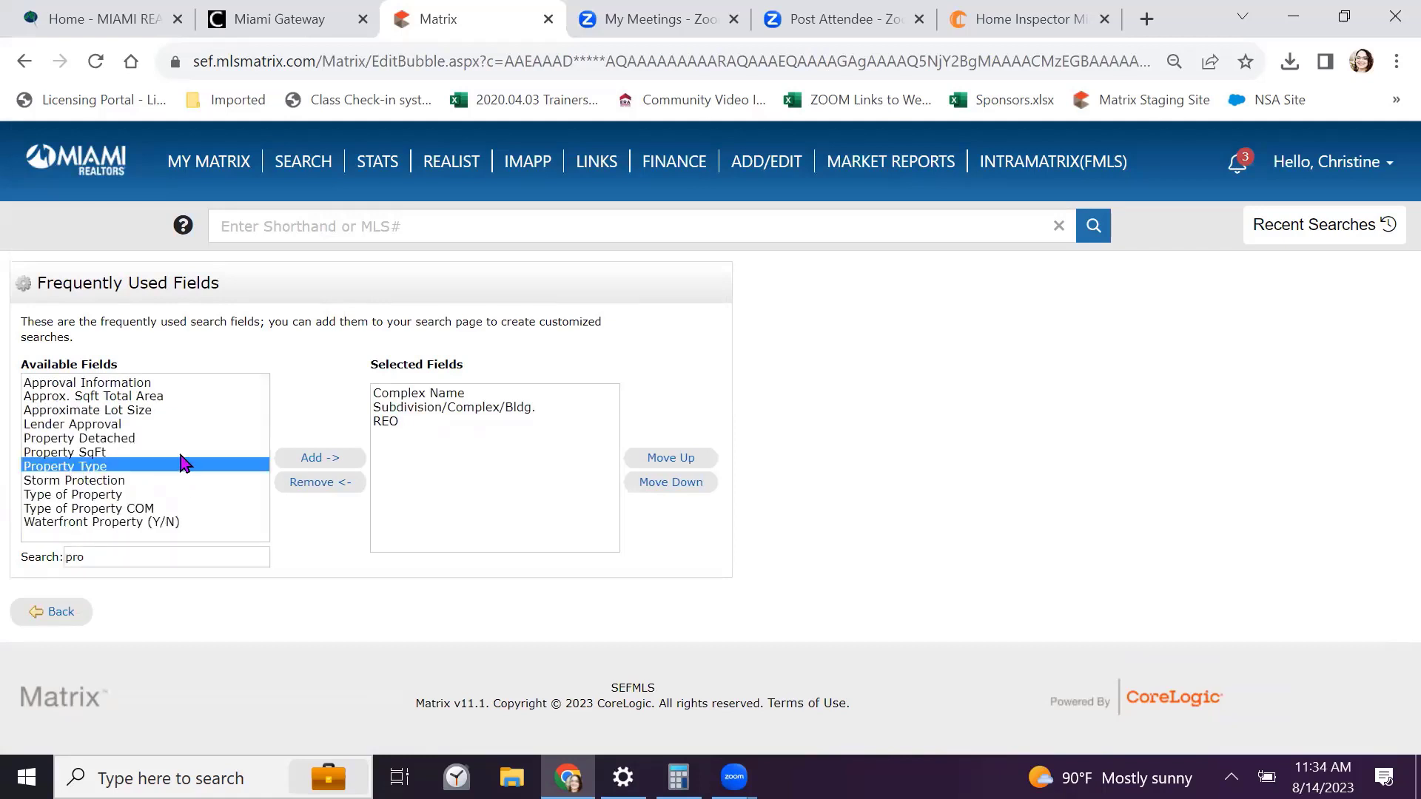
click(317, 463)
click(52, 611)
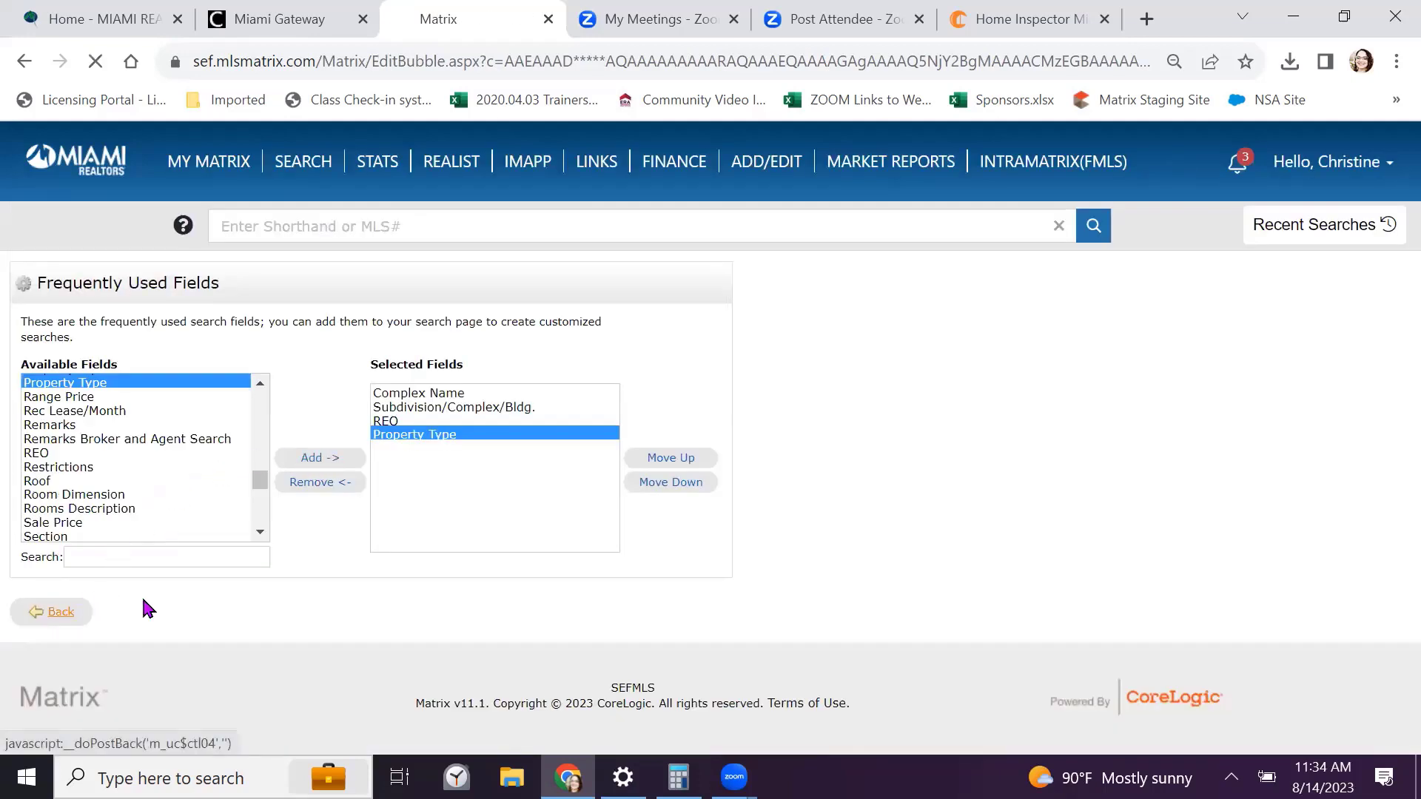
Choose Single Family as Property Type, save the criteria, and finish managing hot sheets
scroll(460, 457, down, 5)
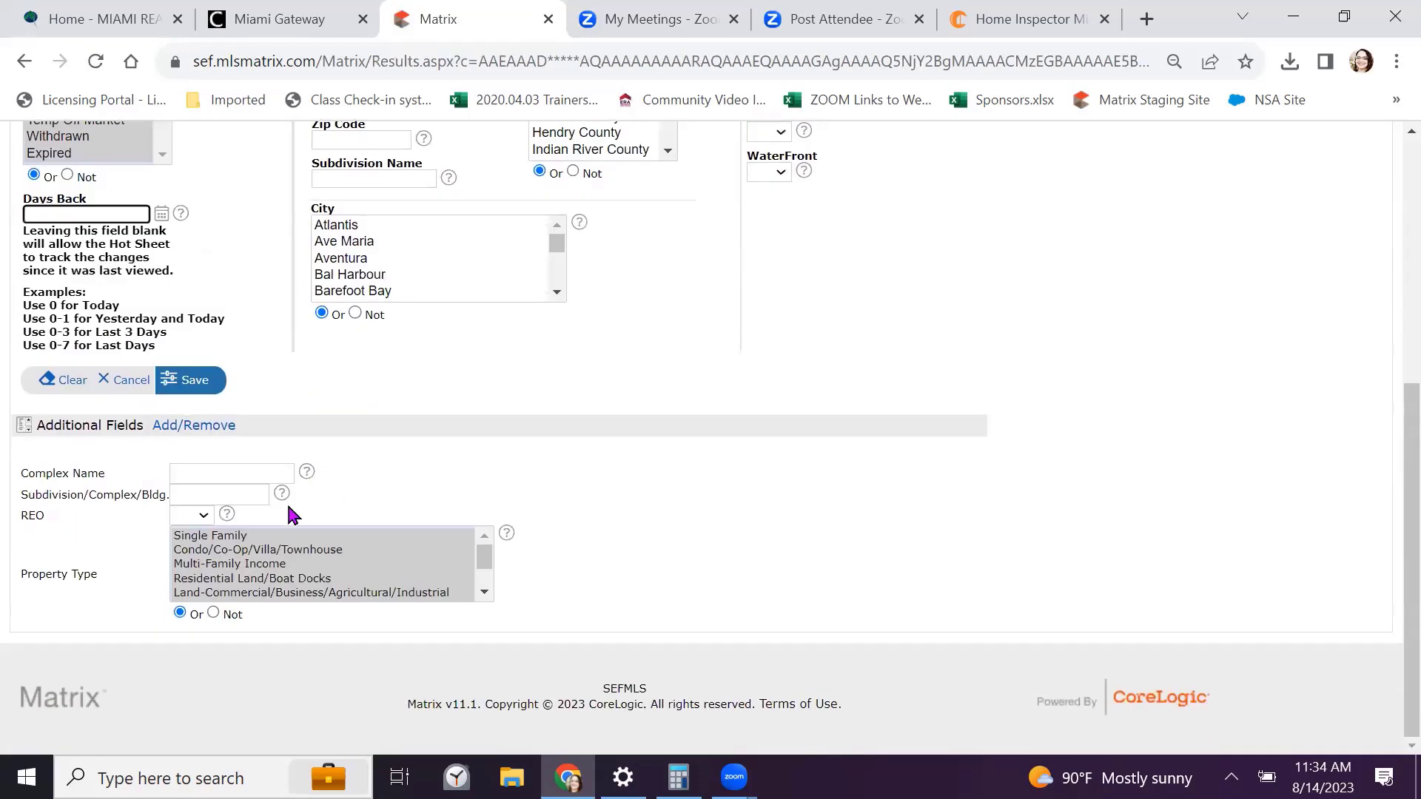
click(244, 538)
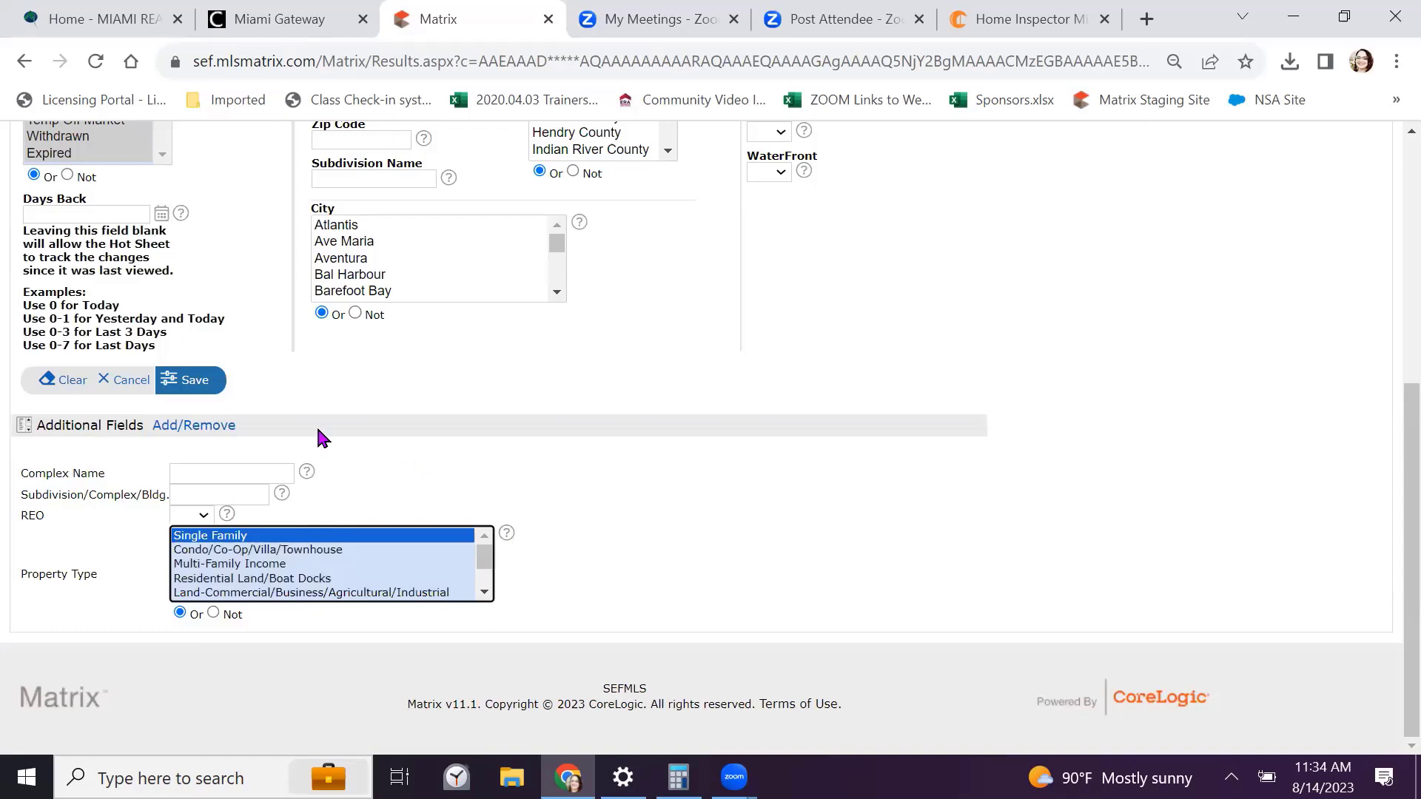
click(194, 383)
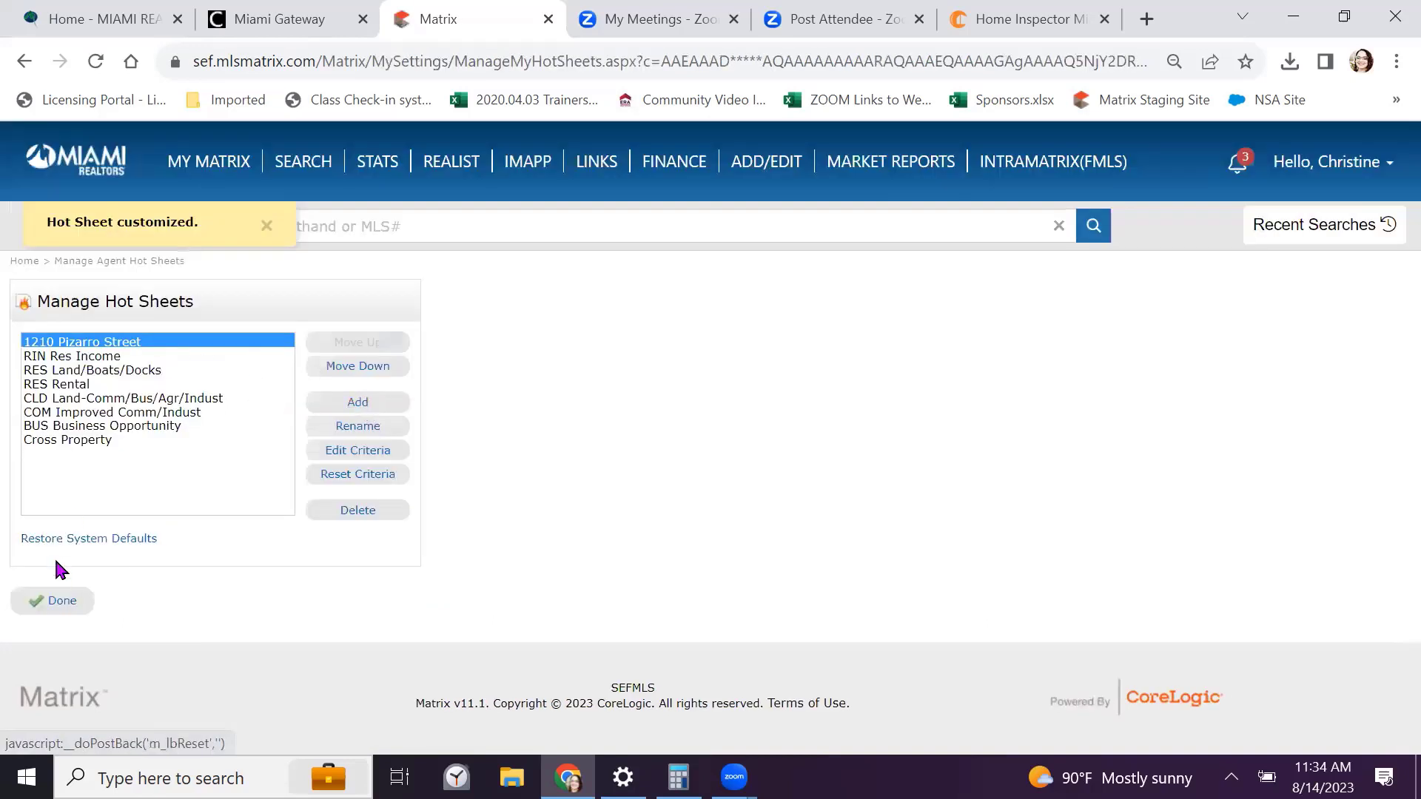
click(57, 600)
click(768, 326)
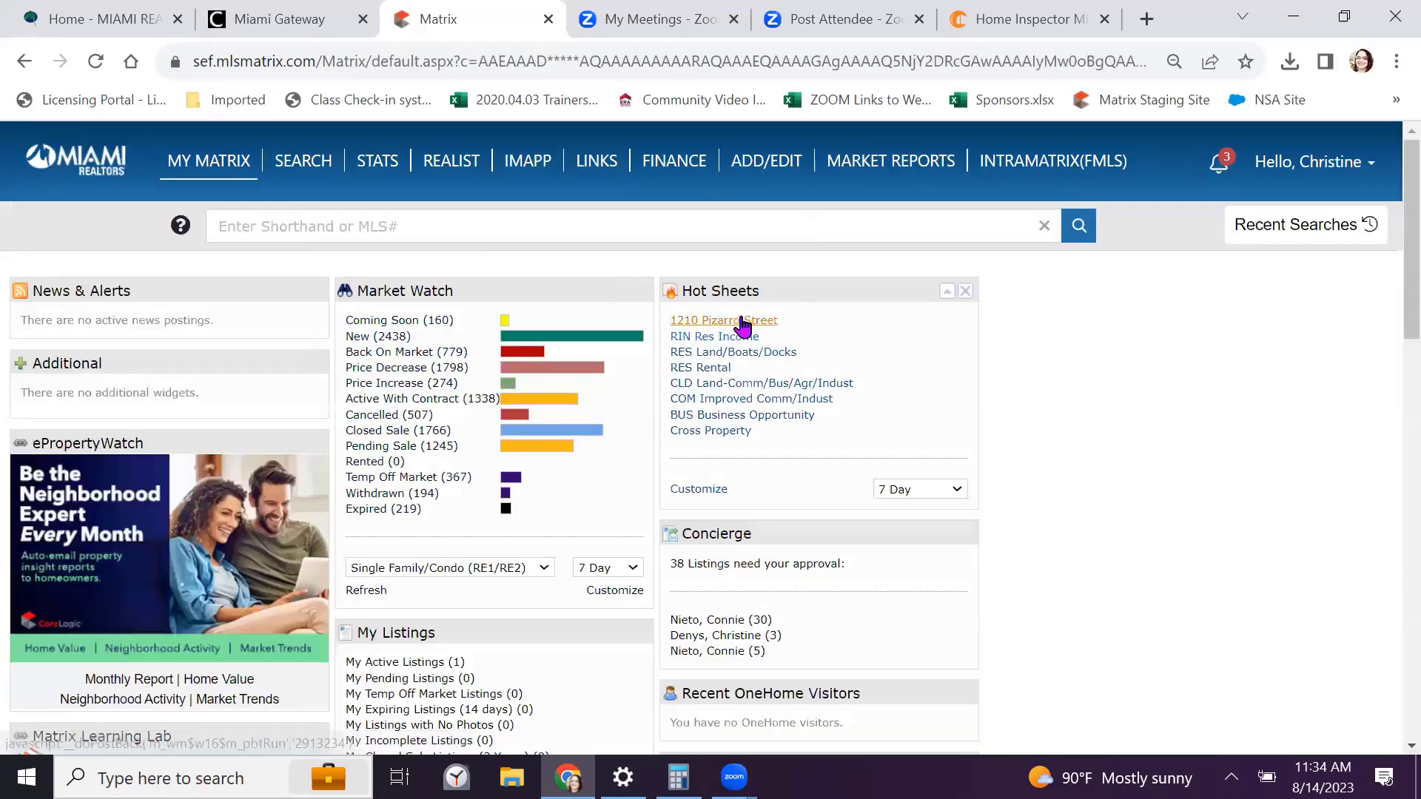
scroll(855, 347, down, 1)
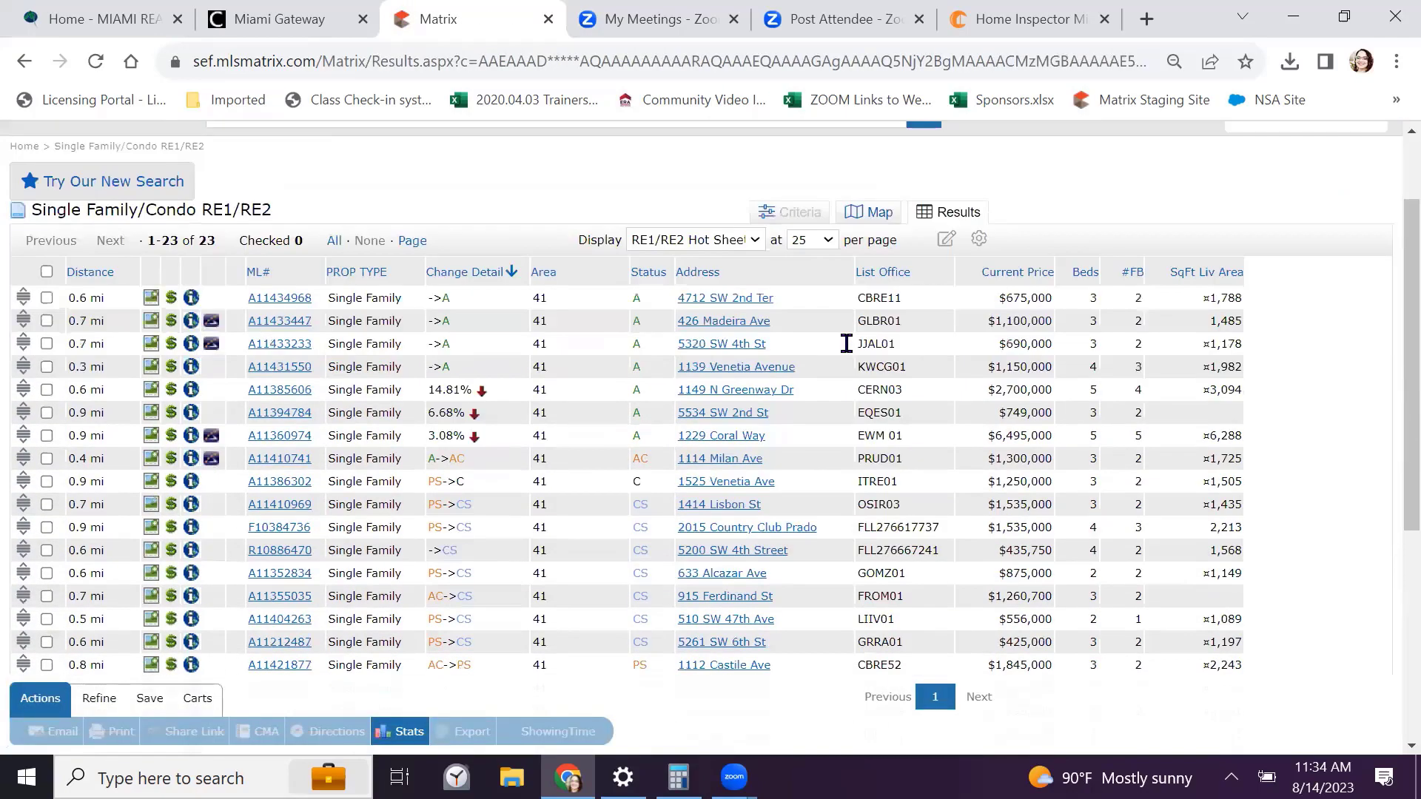
scroll(362, 416, down, 1)
scroll(351, 411, down, 2)
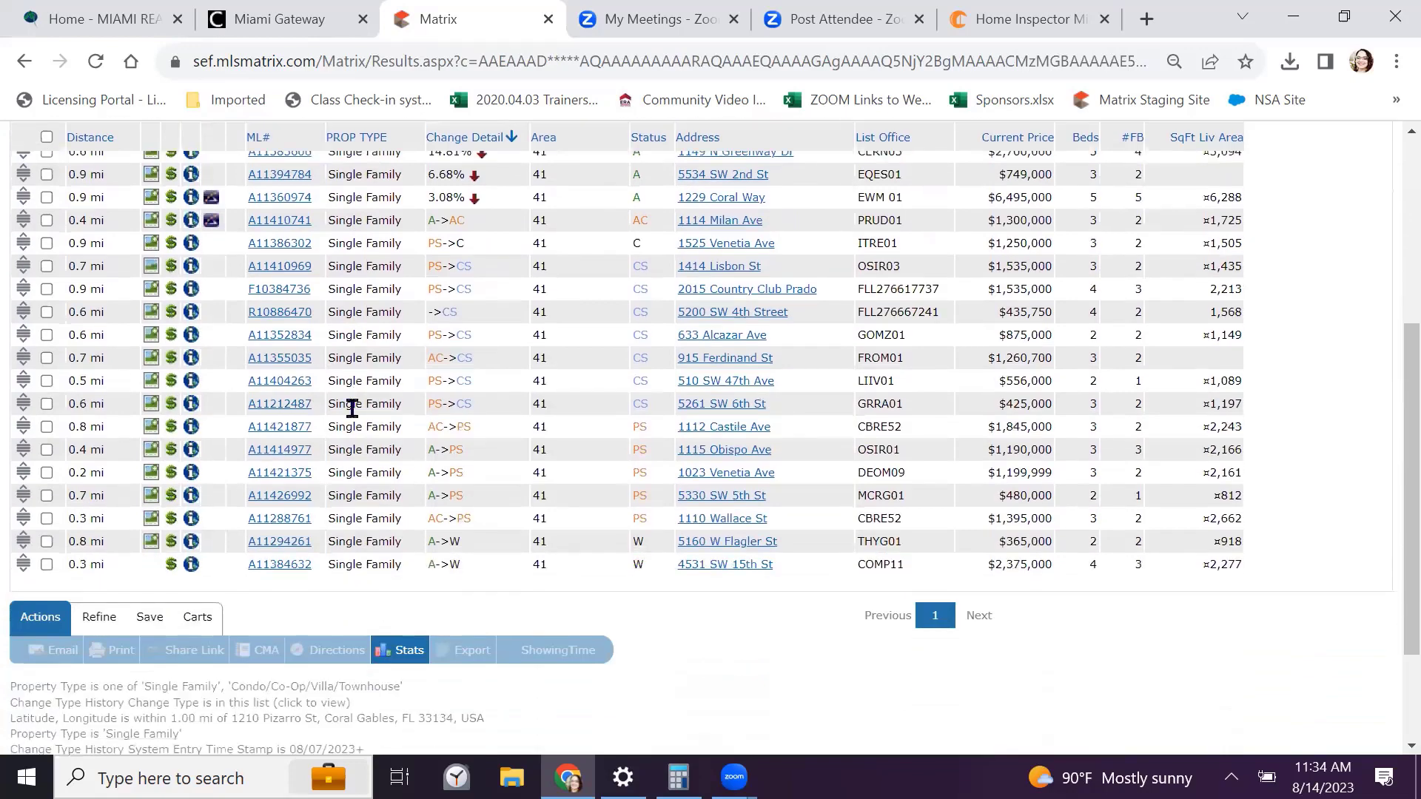
scroll(343, 441, up, 3)
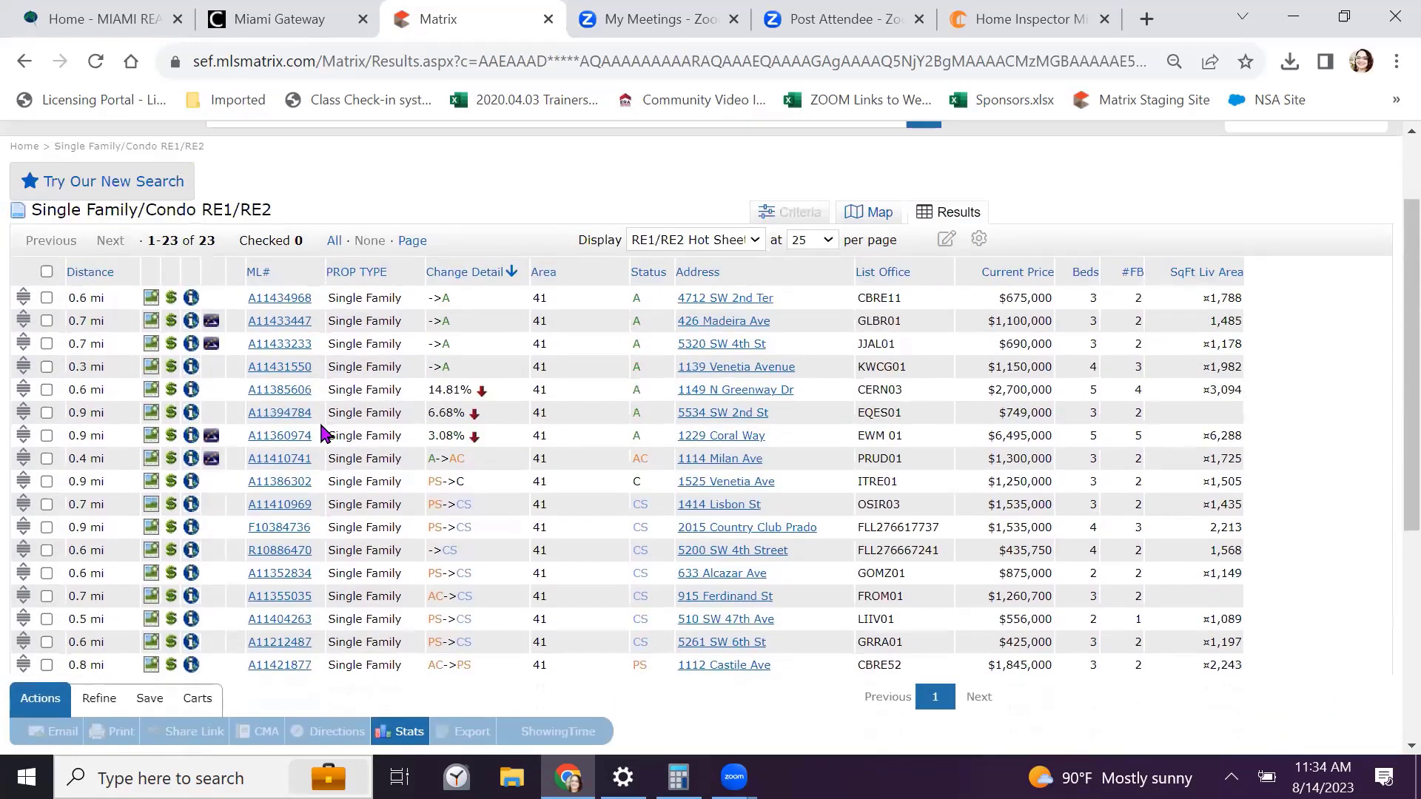
scroll(341, 433, up, 1)
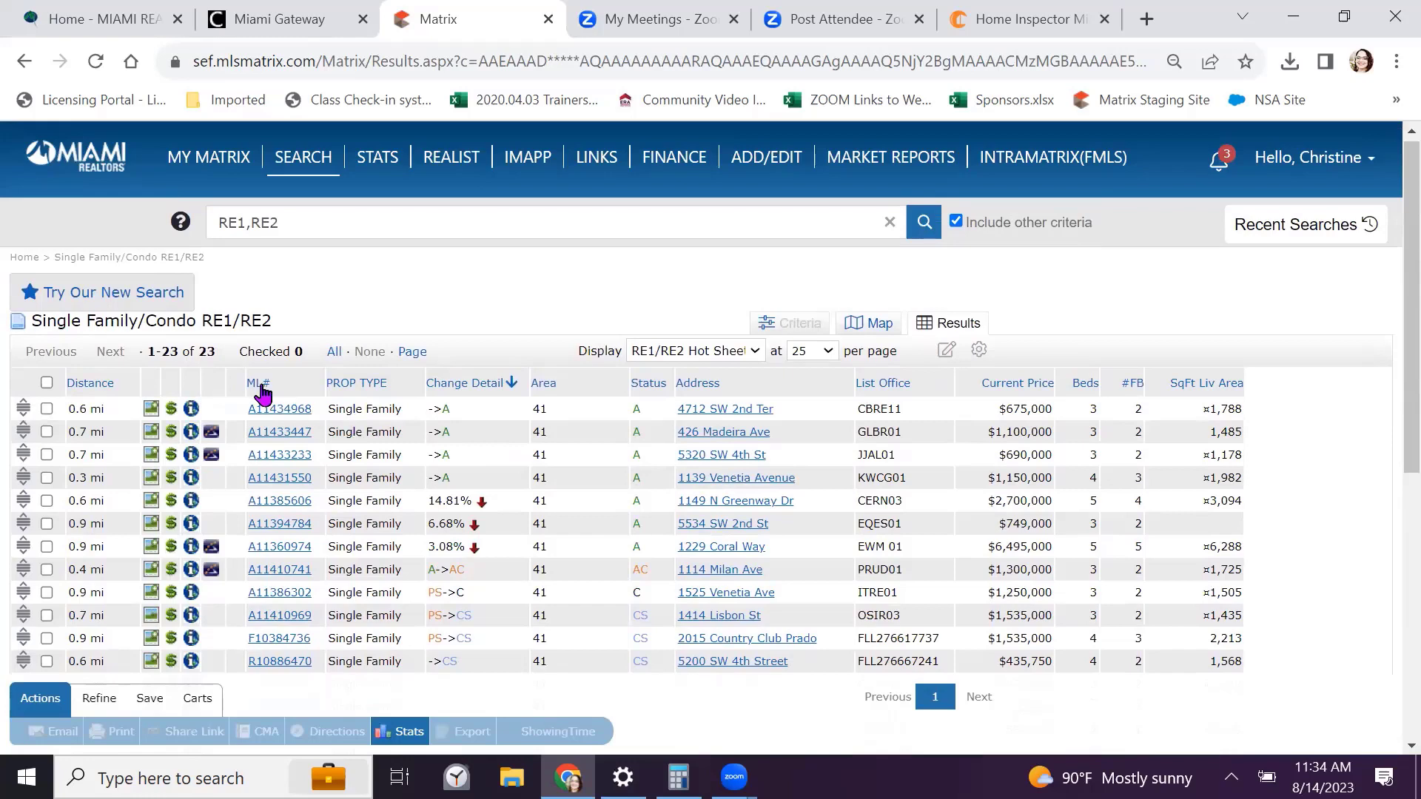
click(83, 159)
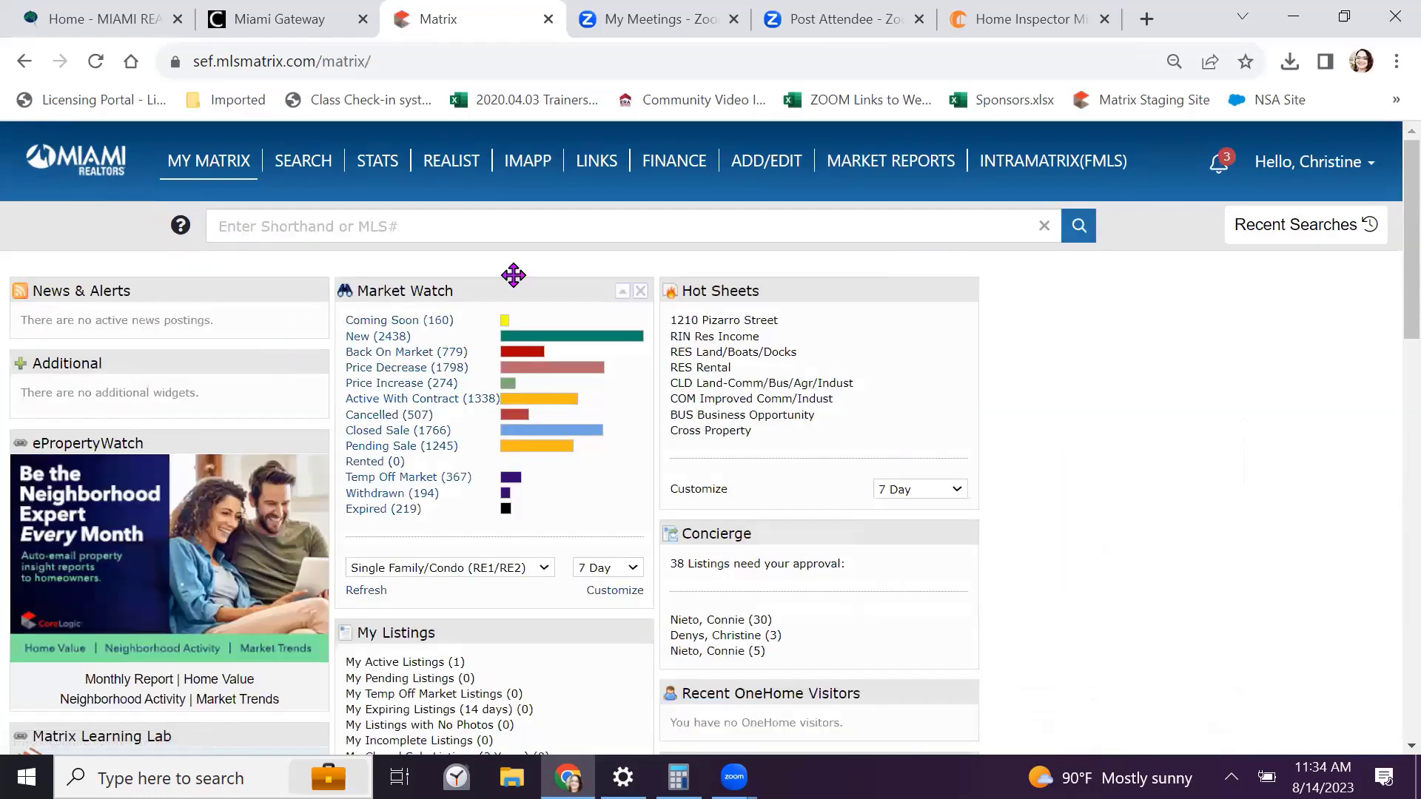
Add a new hot sheet named 'My Farming Area' and open its criteria
click(685, 490)
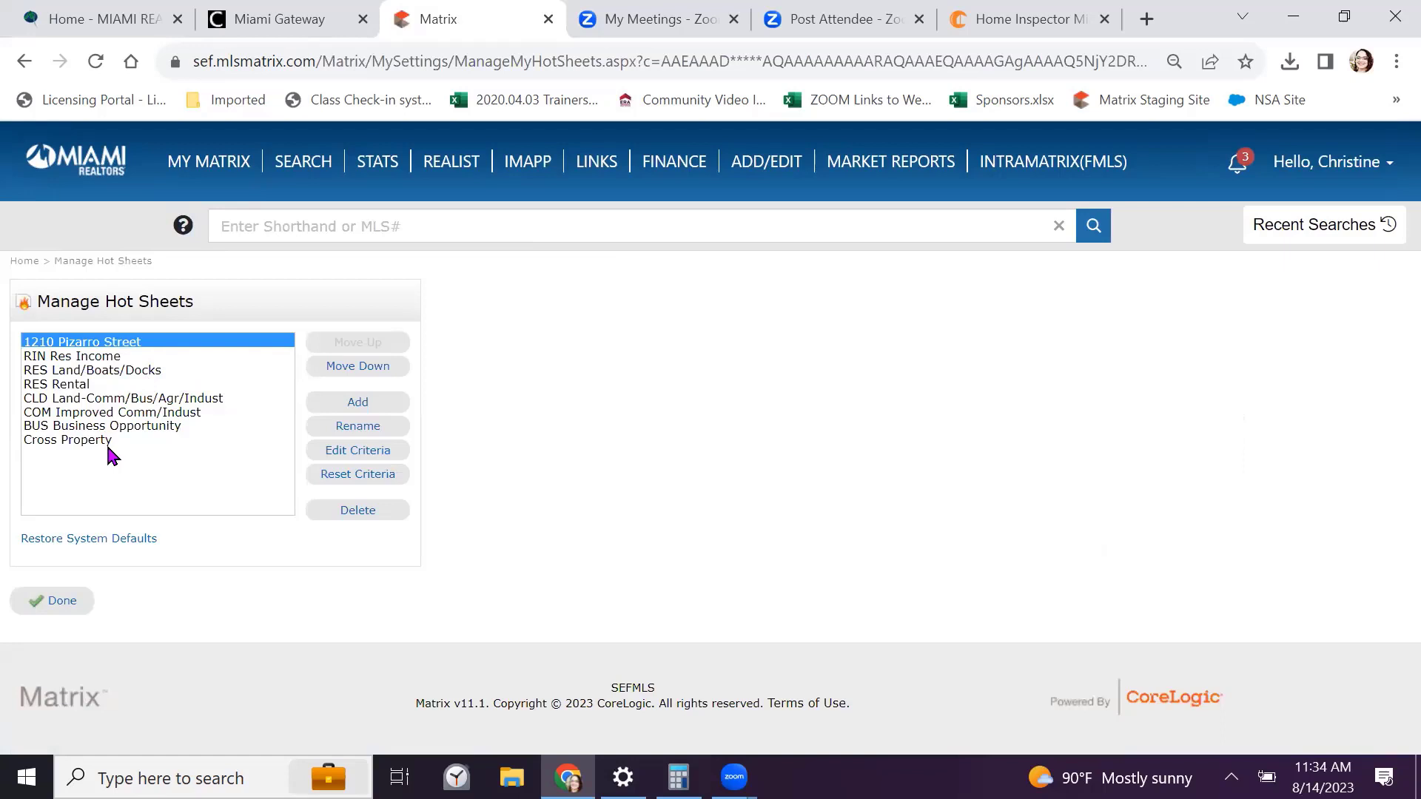
click(356, 405)
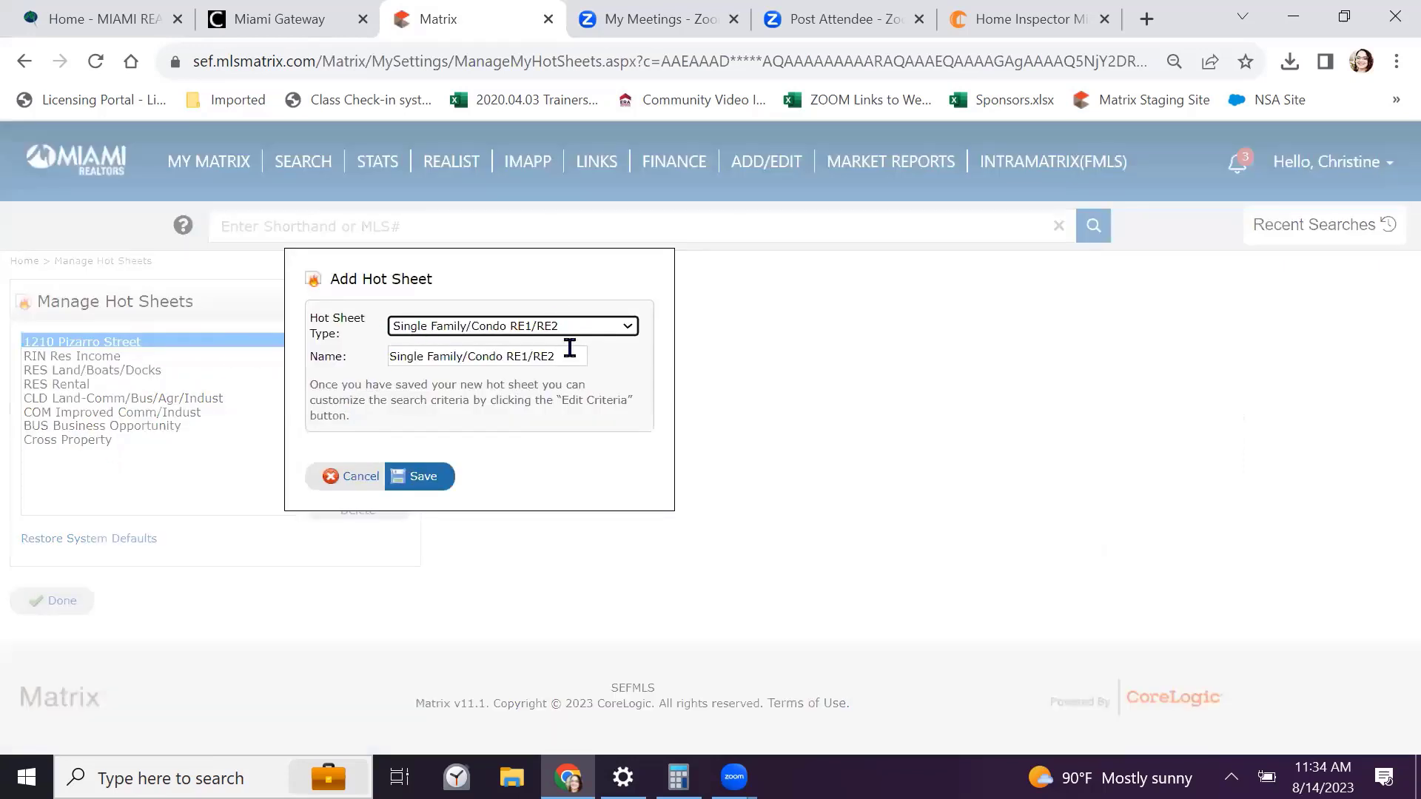
drag(570, 352, 259, 354)
text(My )
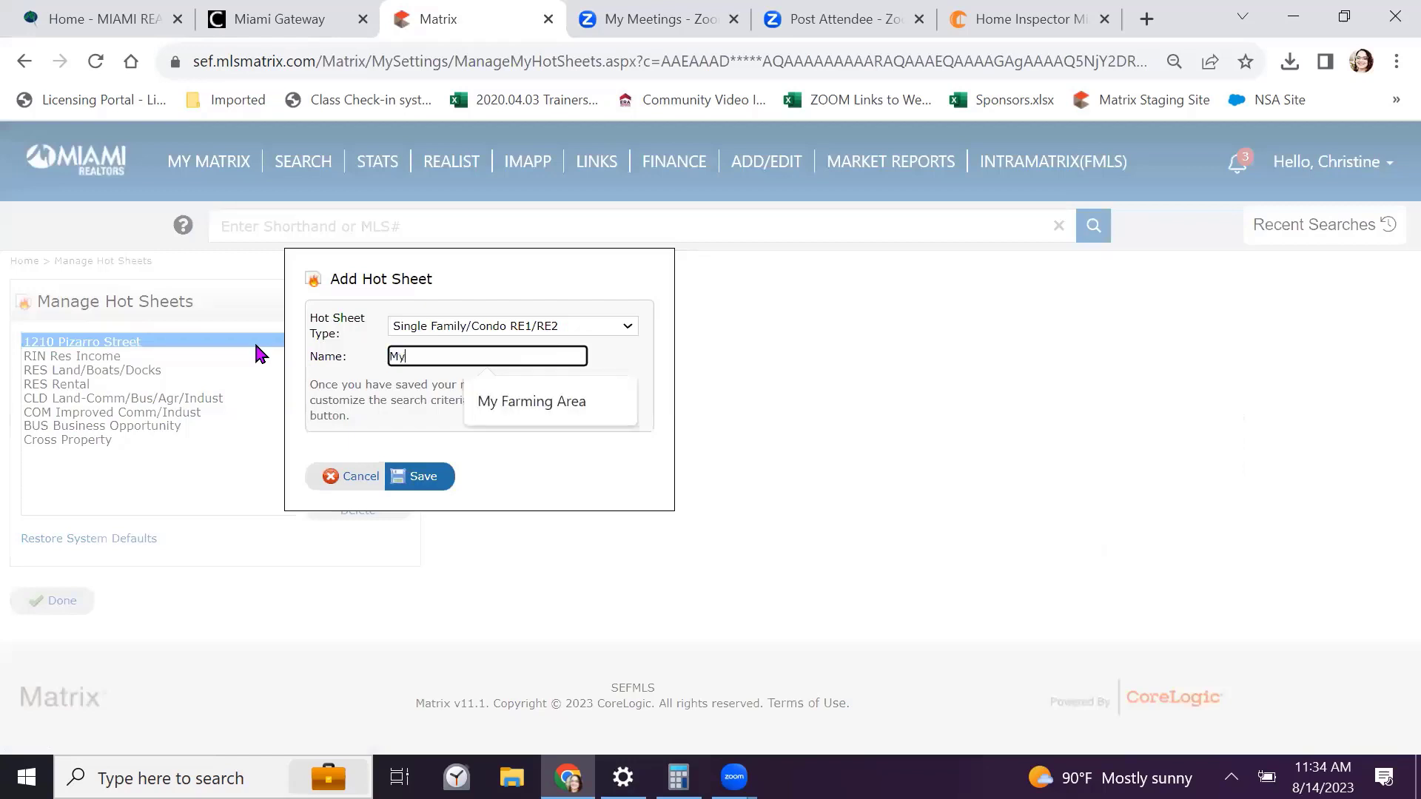
text(Farming Area)
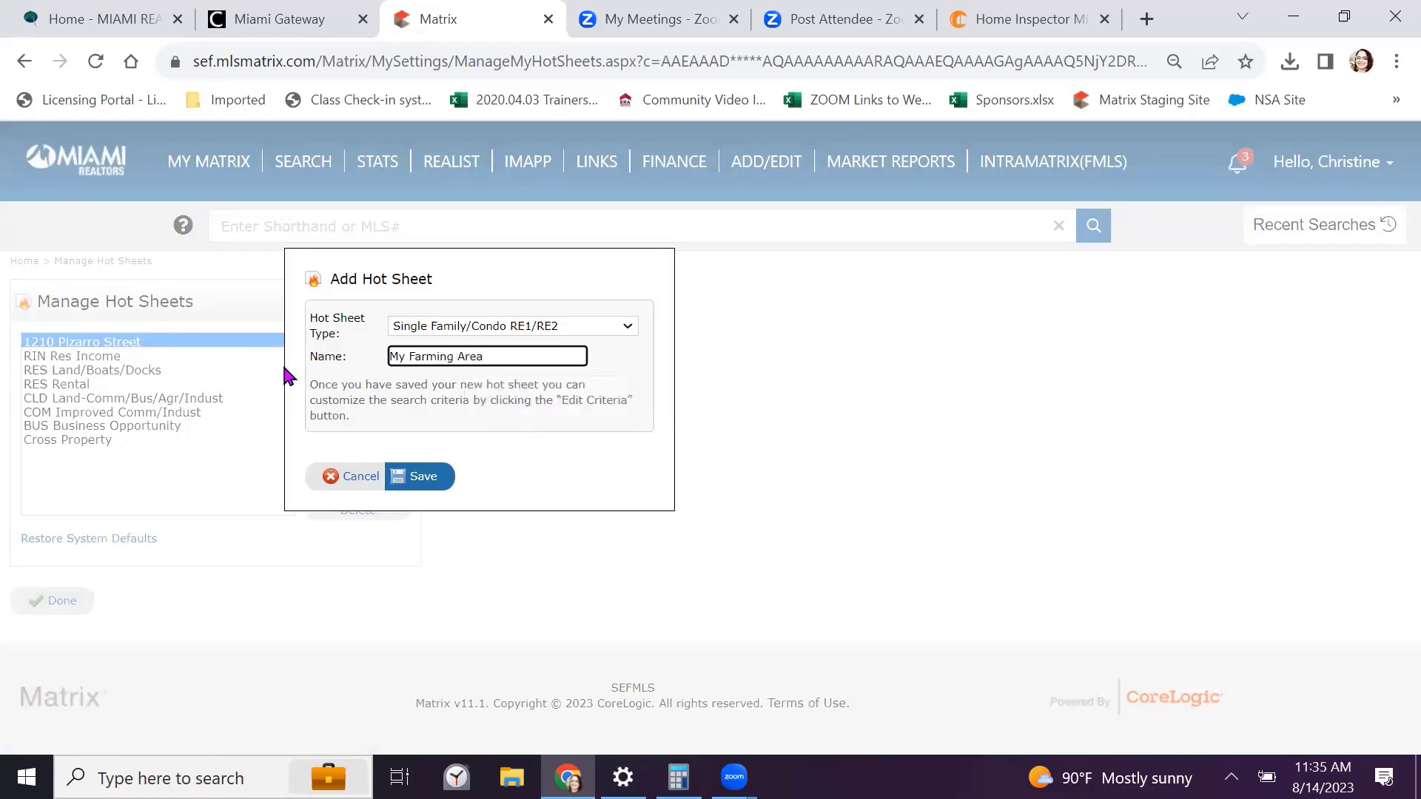
click(419, 477)
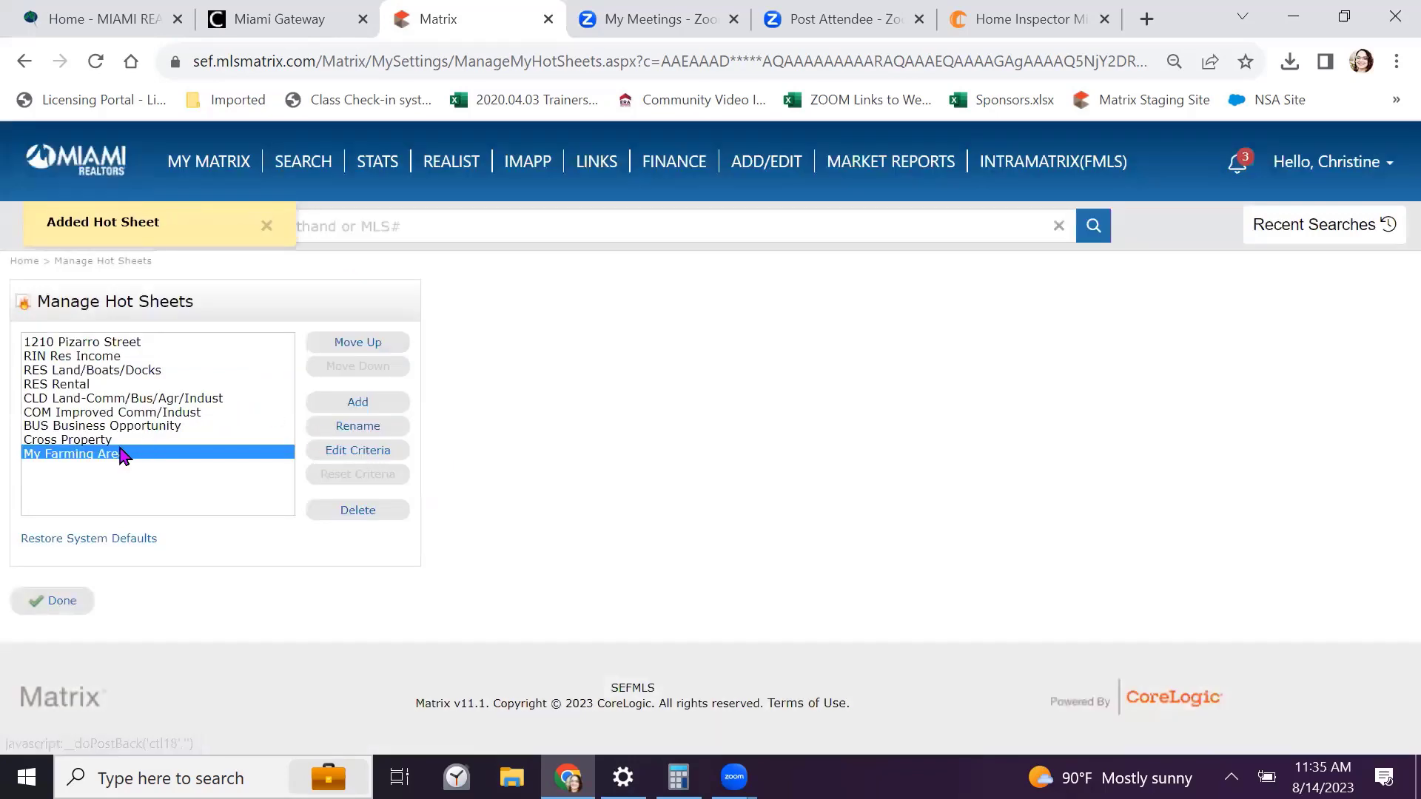
click(363, 452)
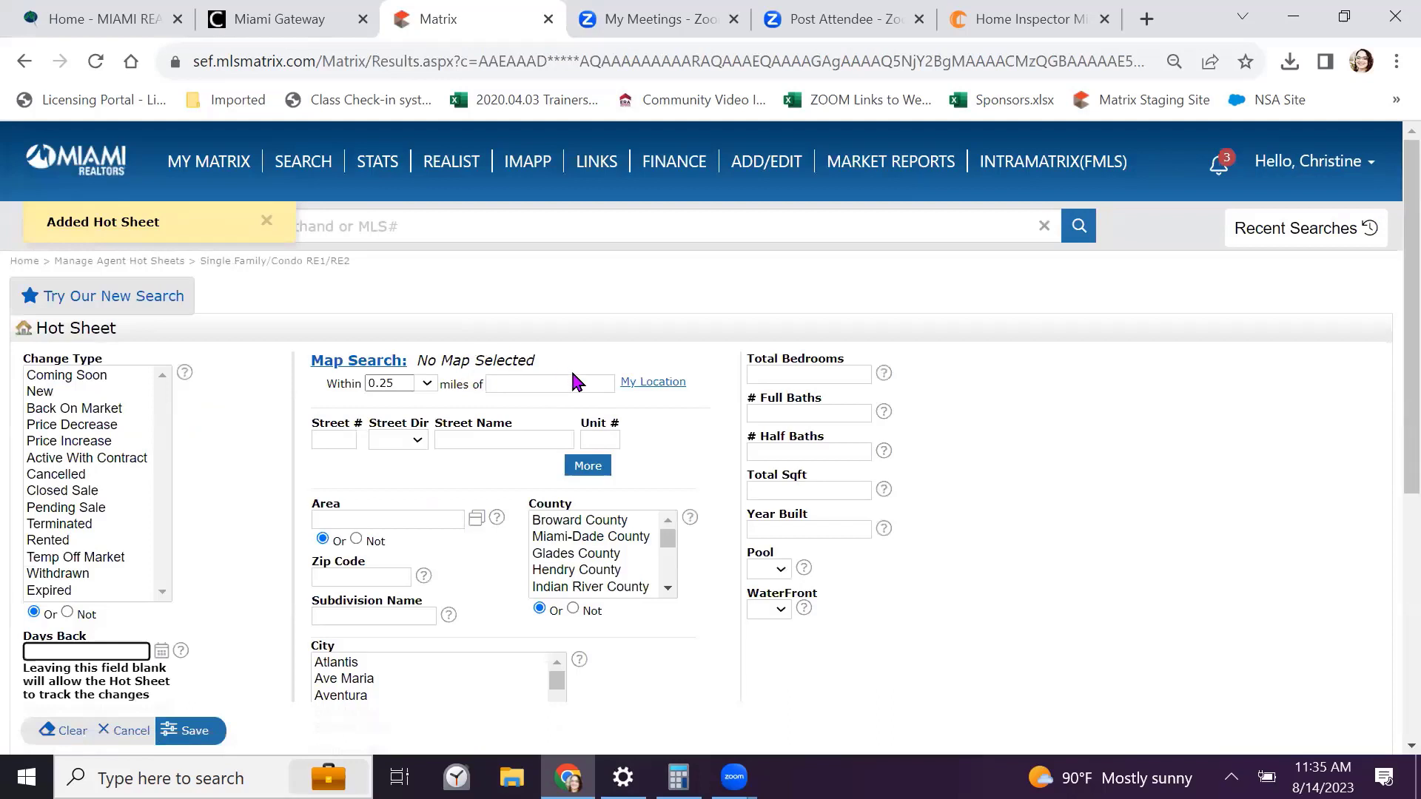
Leave the radius address field, return to the My Matrix home page, then switch to the inspector tab
click(573, 374)
click(573, 375)
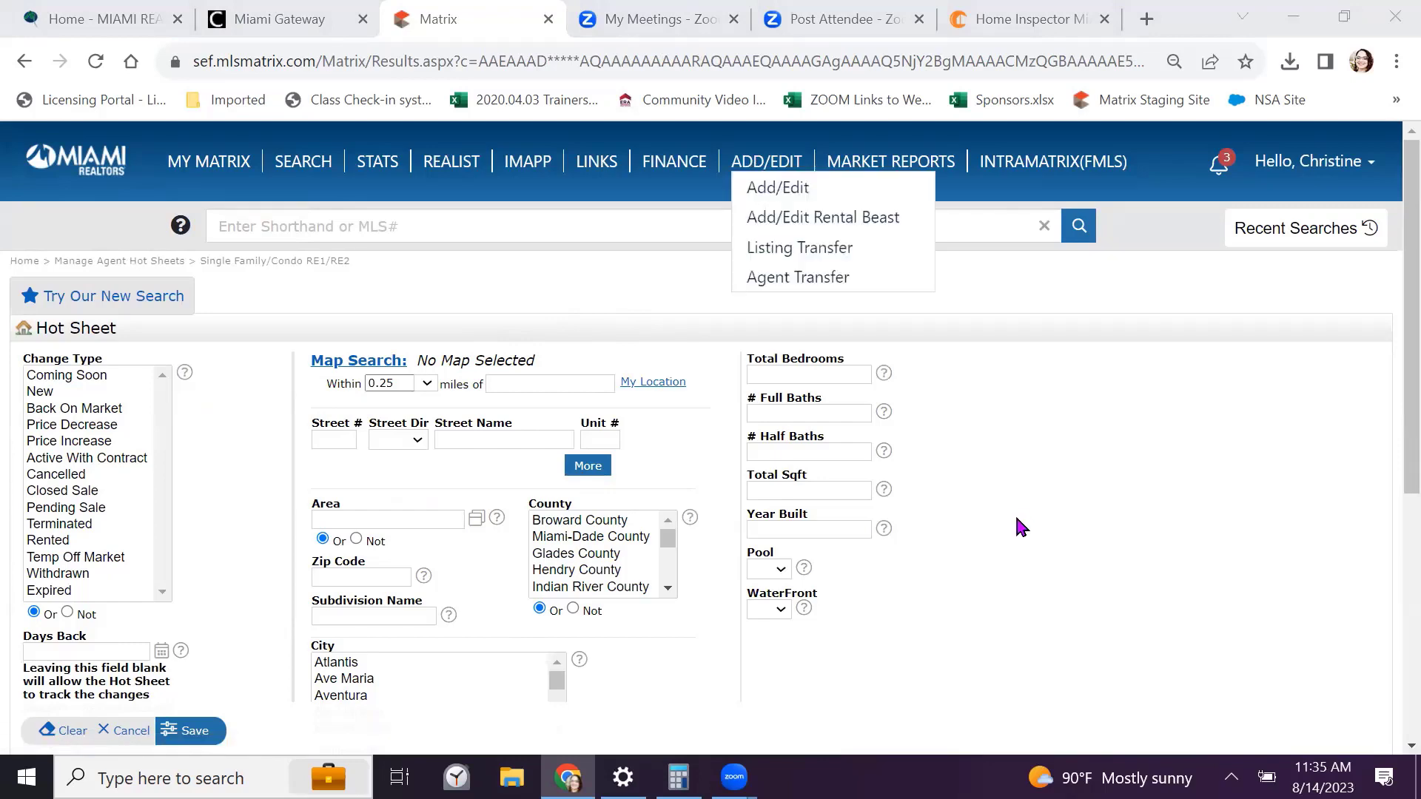
click(76, 167)
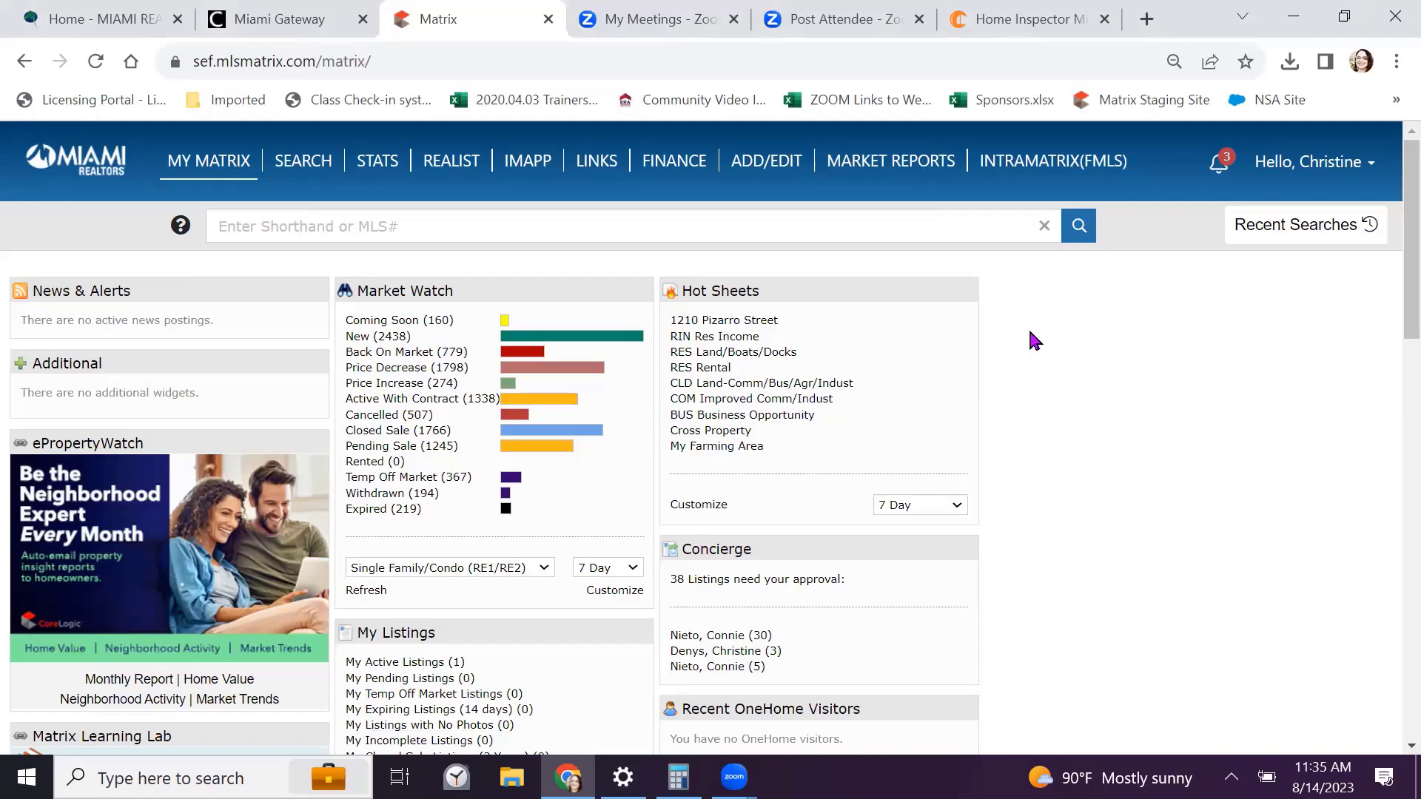
click(991, 19)
Go to youtube.com/miamitrainers and pause the channel's featured video
click(884, 49)
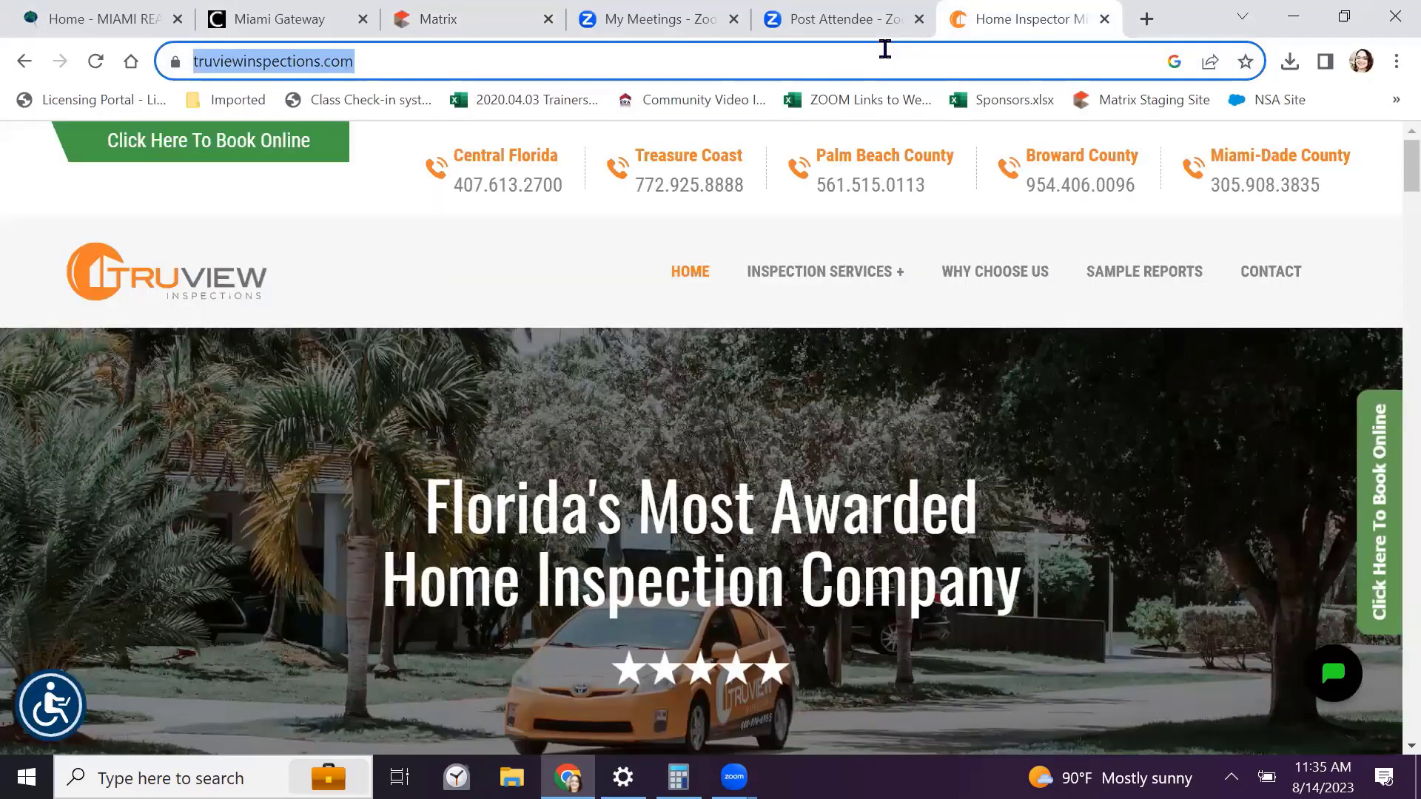
text(you)
key(Return)
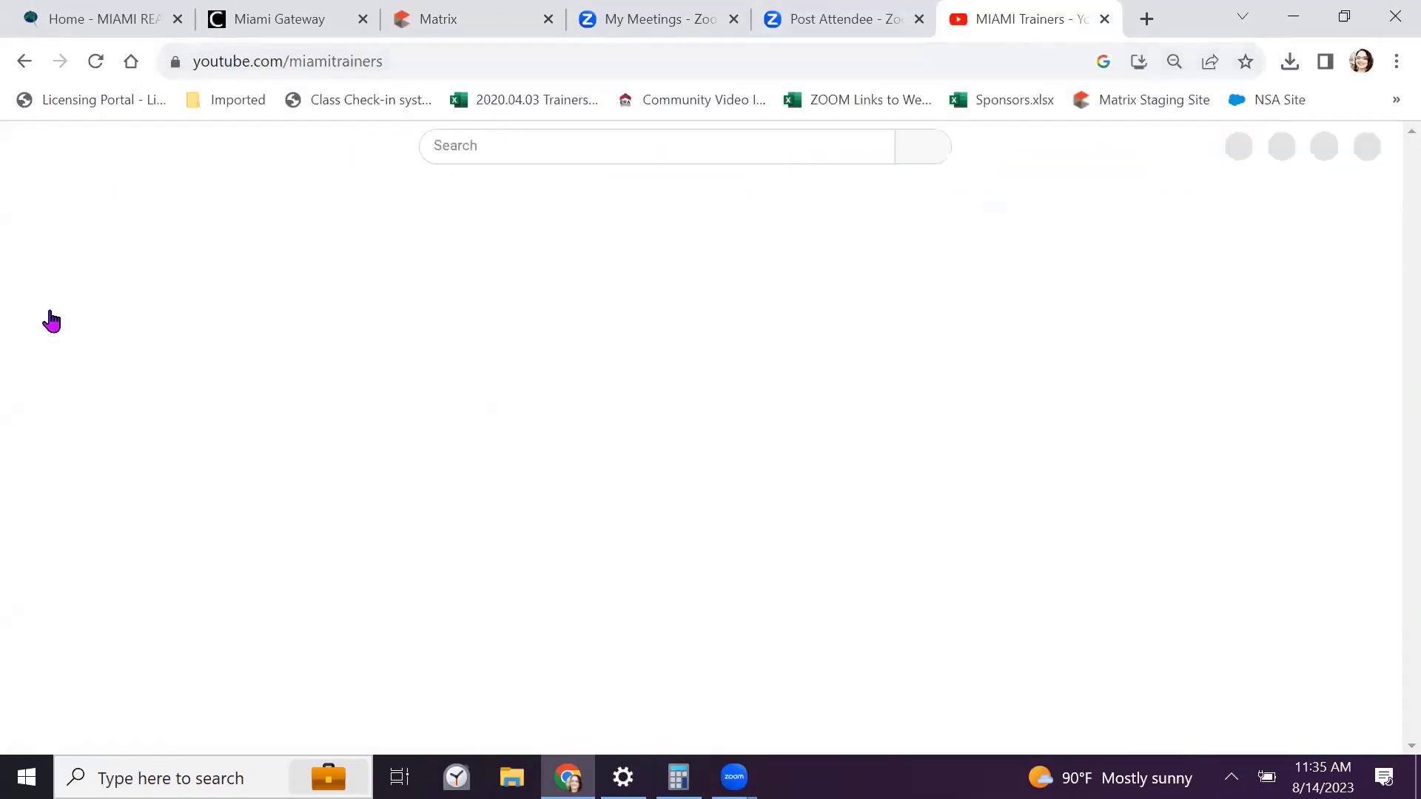
scroll(315, 386, down, 1)
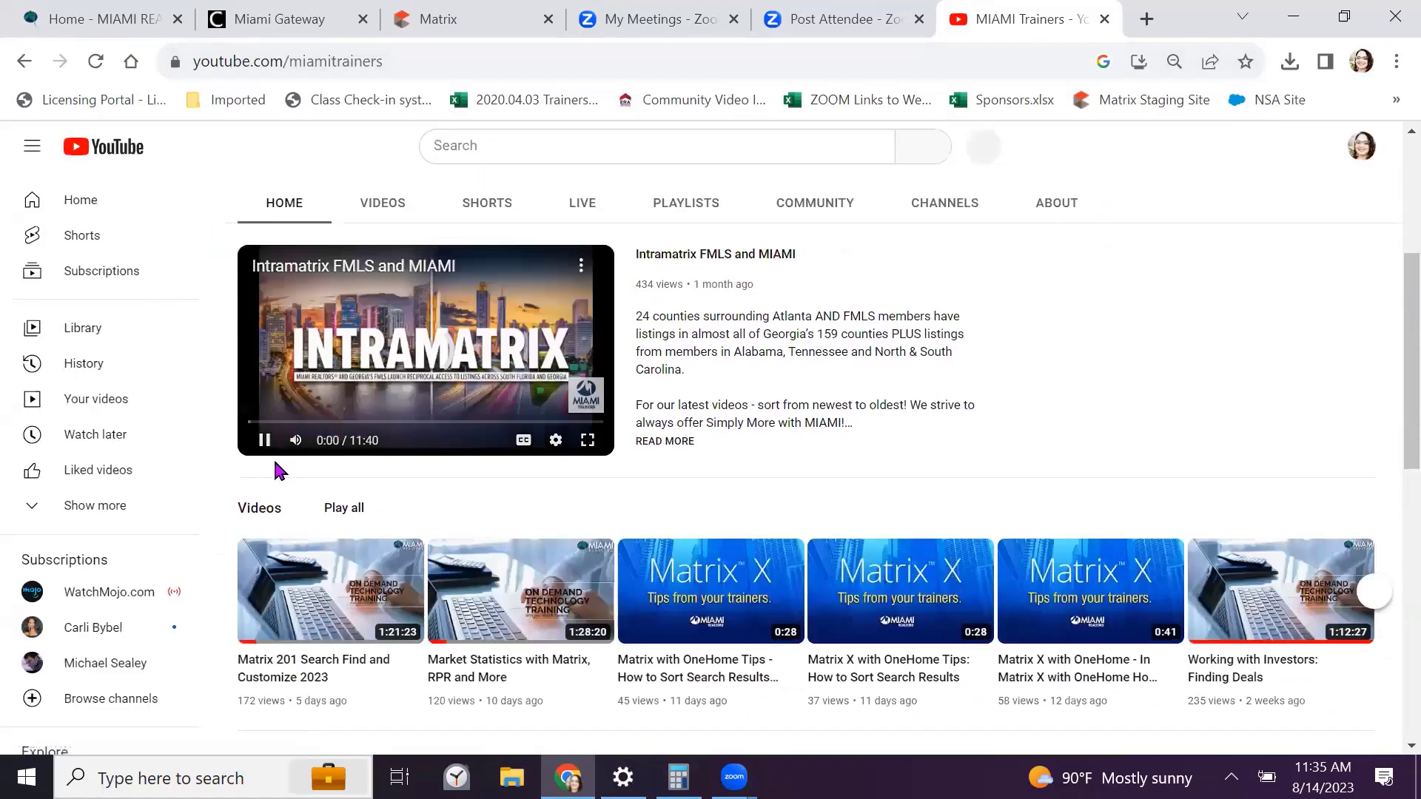
click(263, 443)
Copy the MIAMI Trainers channel's web address from the address bar
scroll(448, 449, up, 2)
scroll(453, 454, up, 3)
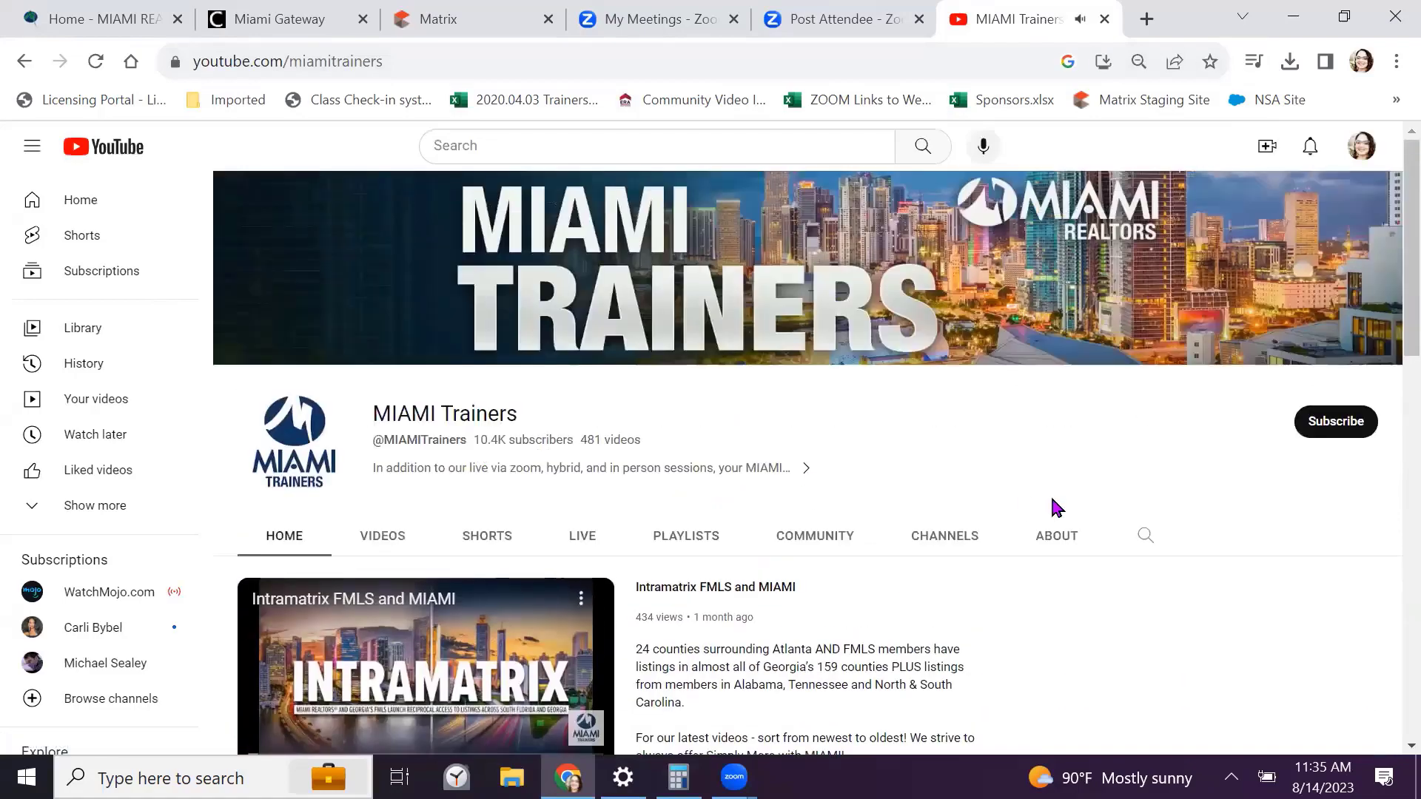
scroll(1175, 451, down, 6)
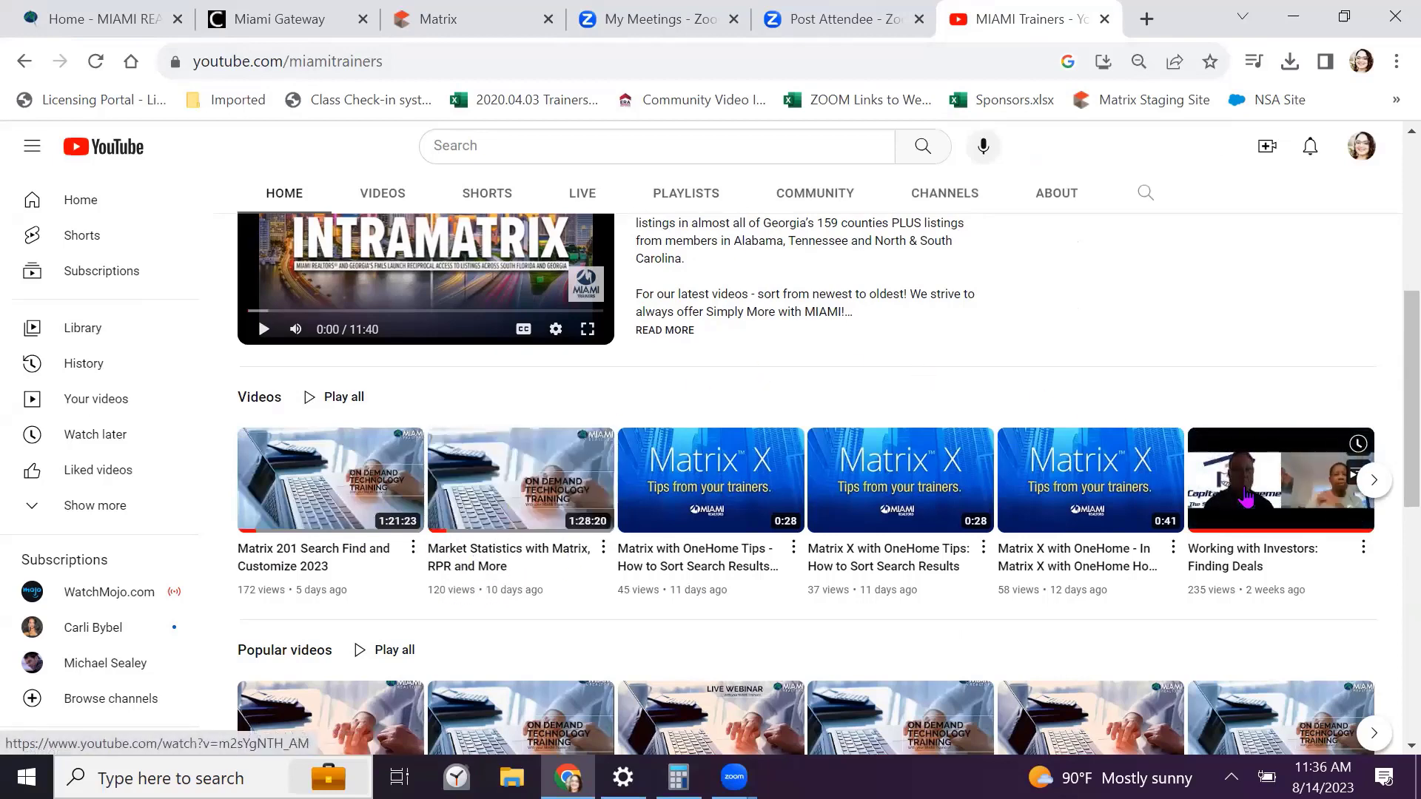
scroll(1041, 505, up, 5)
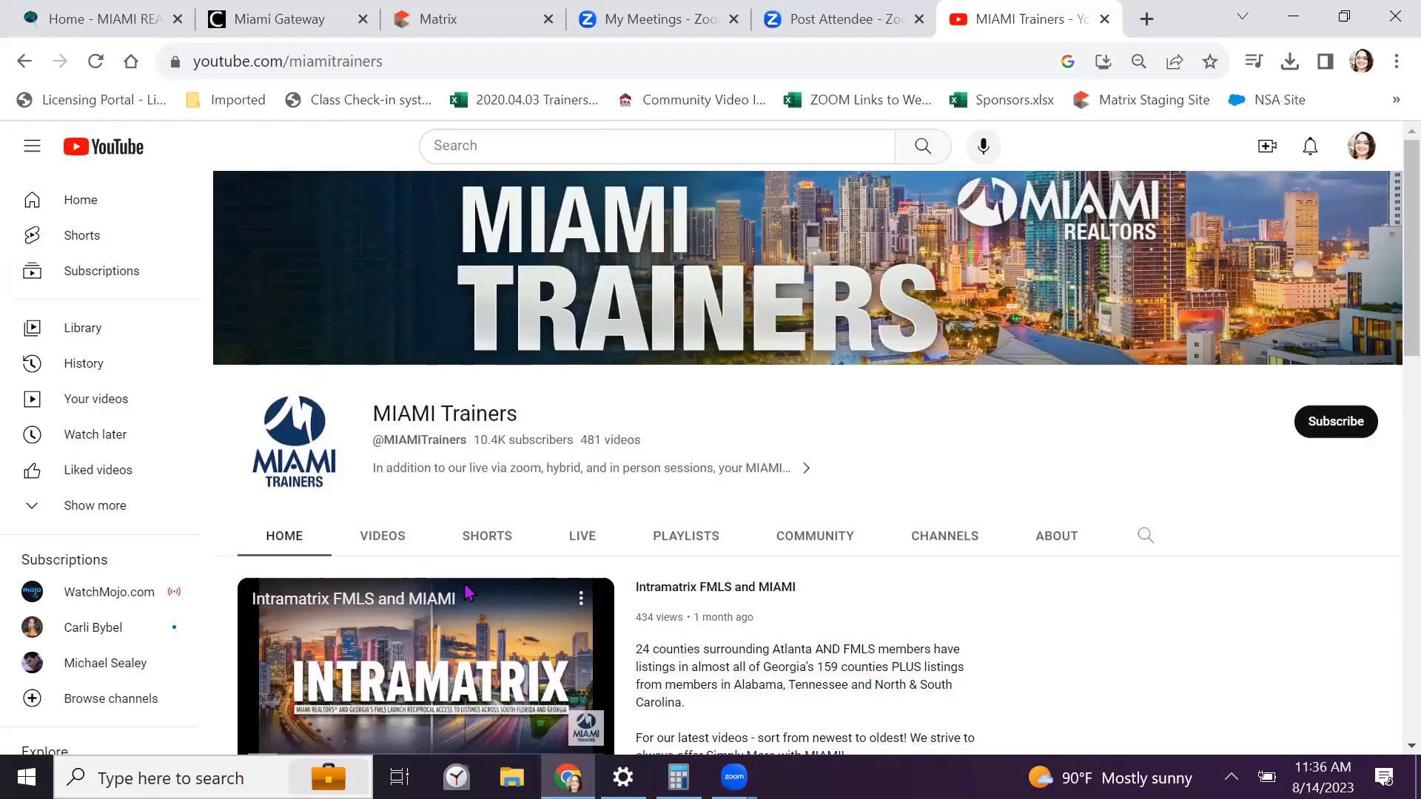
right_click(333, 63)
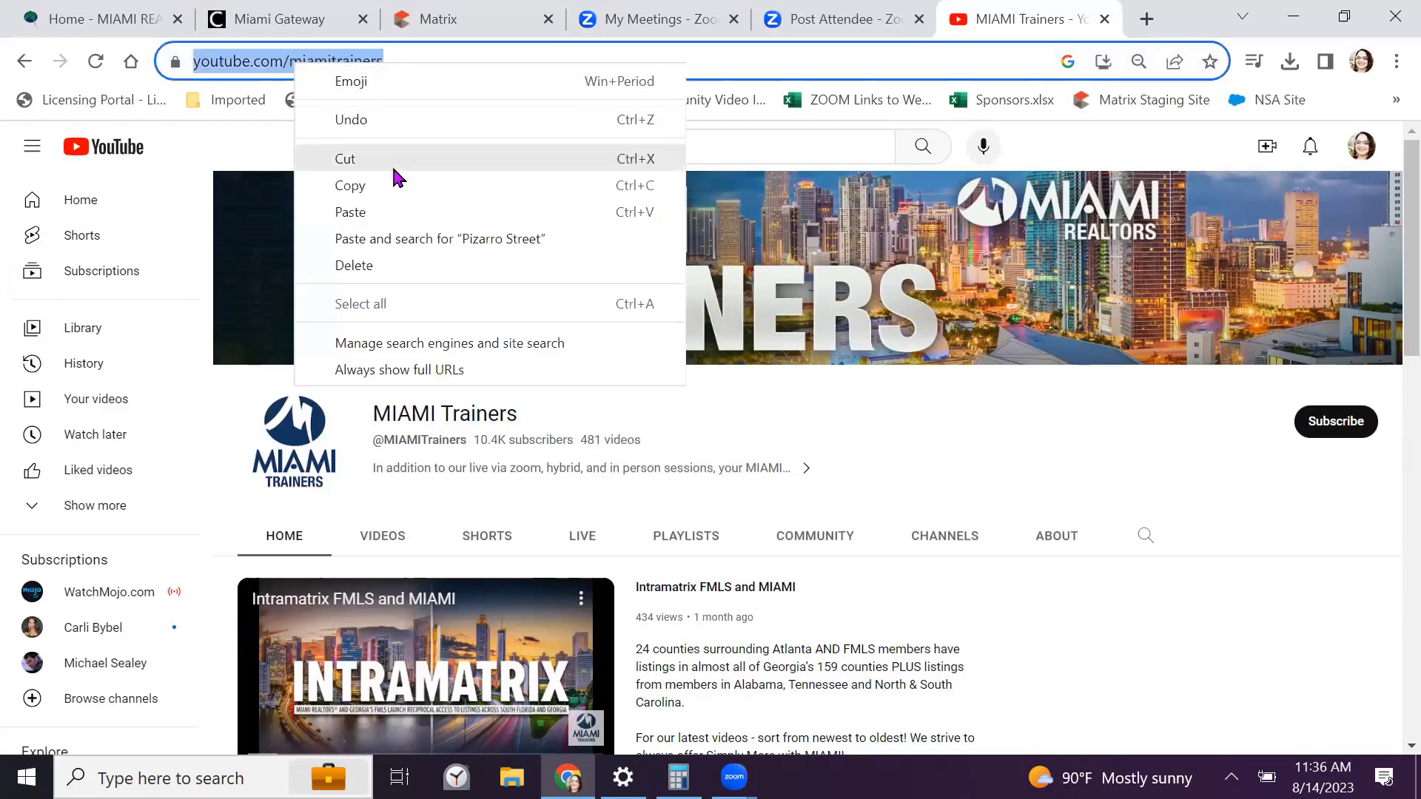
click(394, 189)
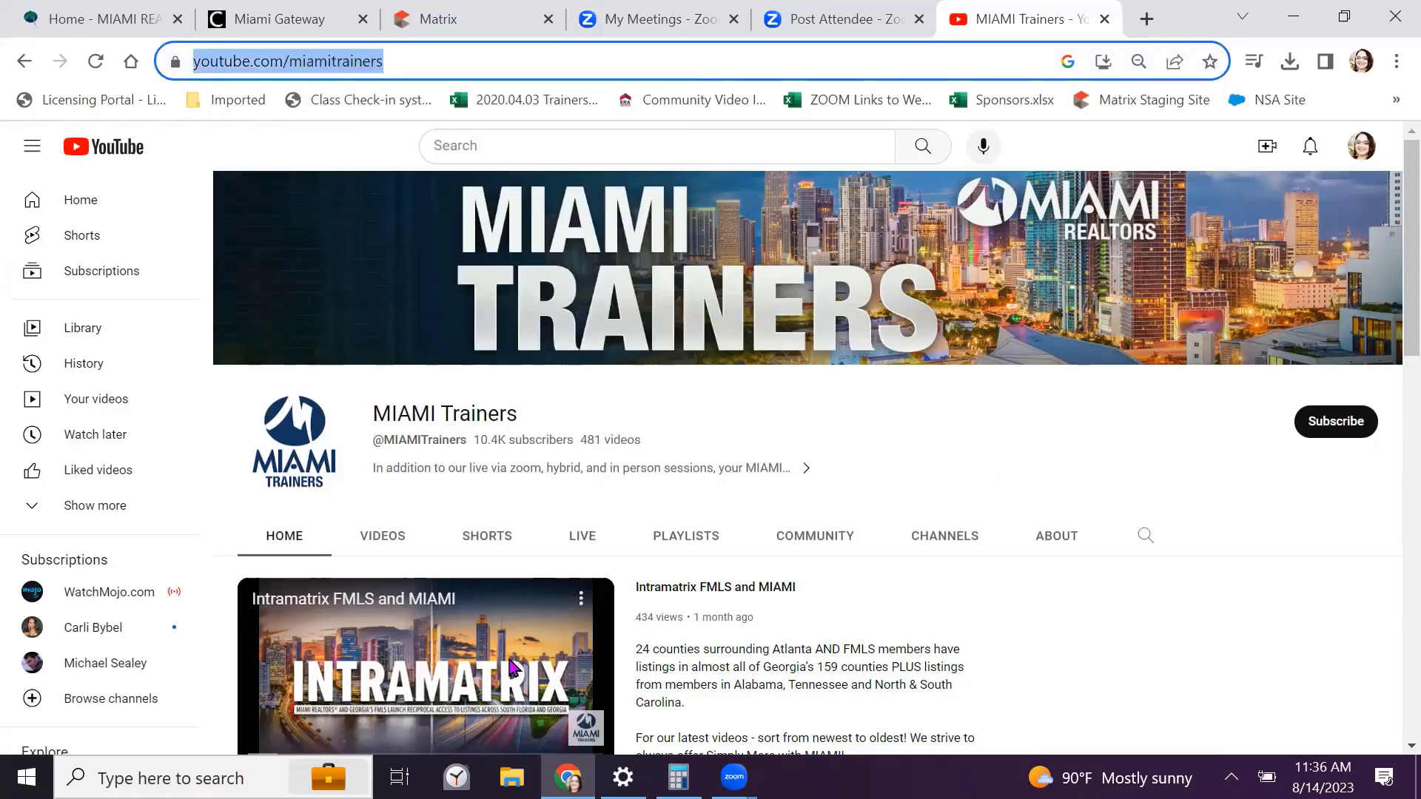